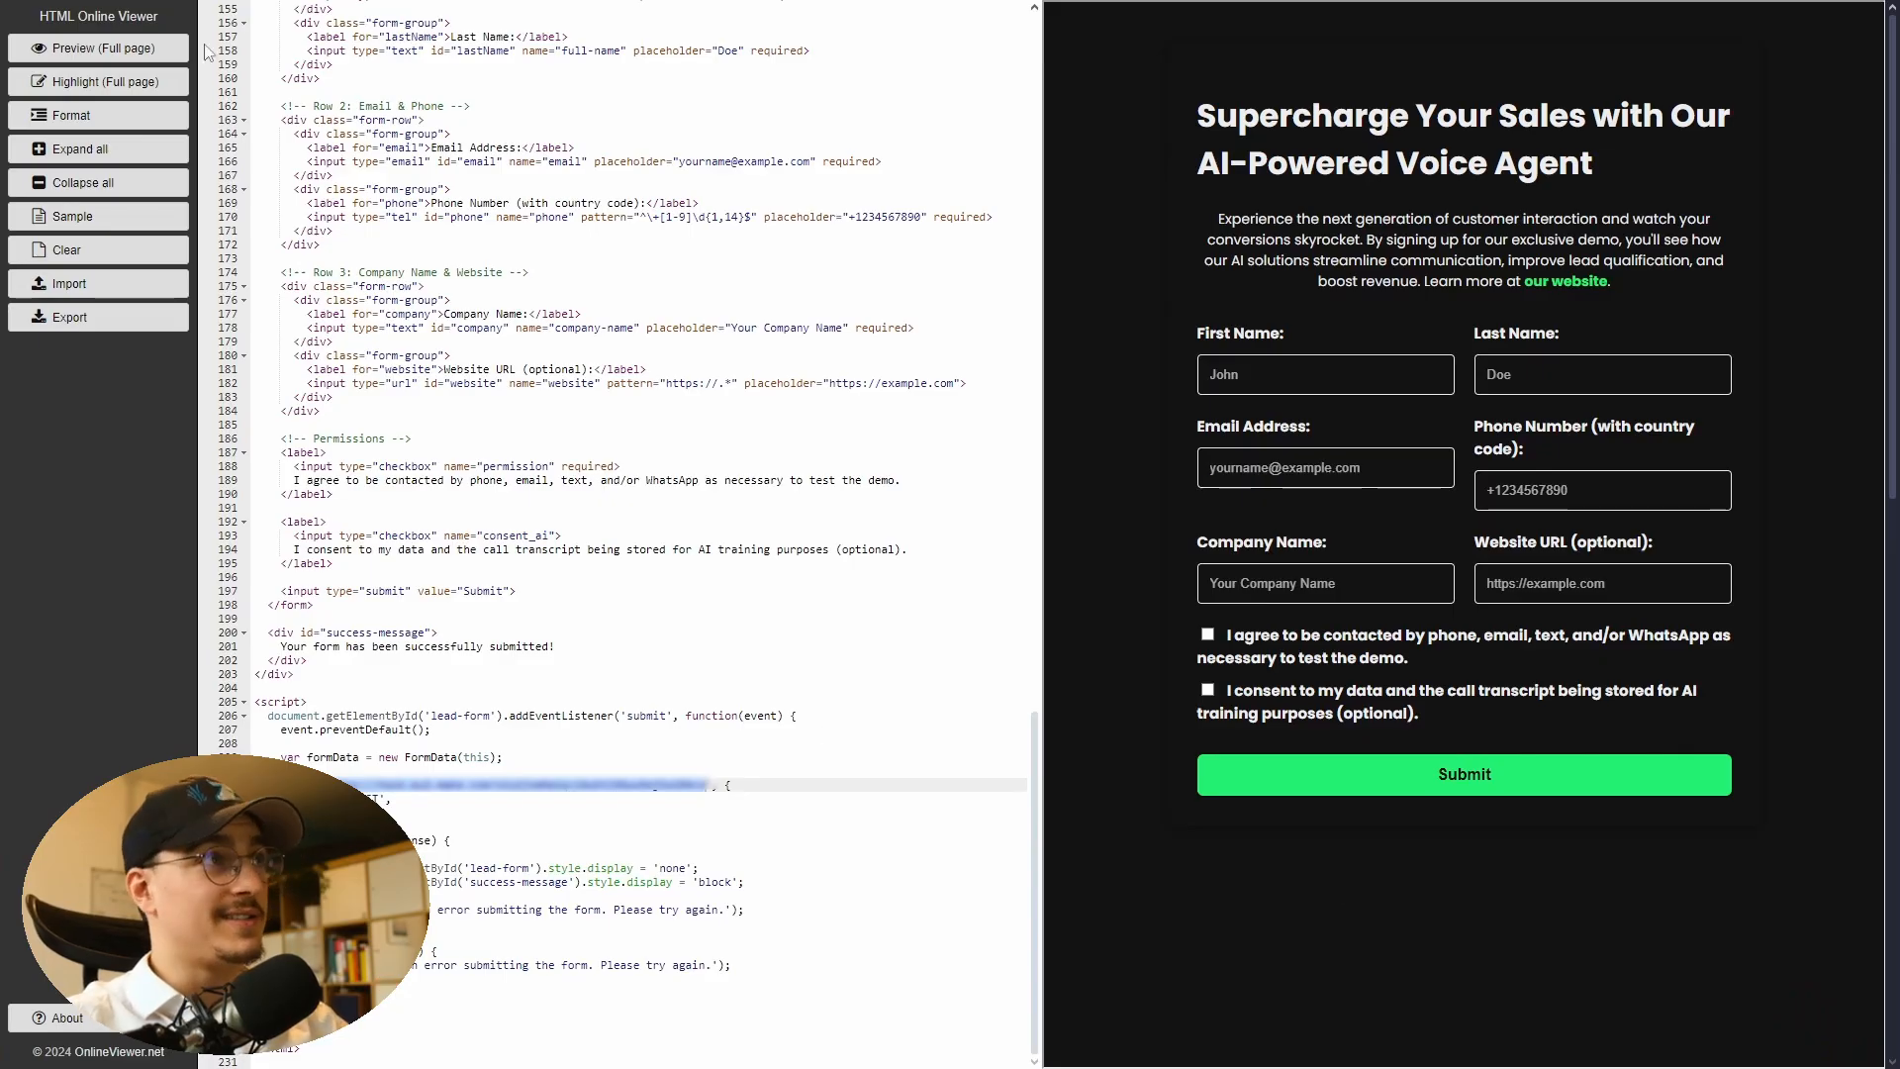
- Review the lead form's HTML code and the webhook URL in its fetch call
{"action": "left_click_drag", "start_coordinate": [27, 17], "coordinate": [186, 20]}
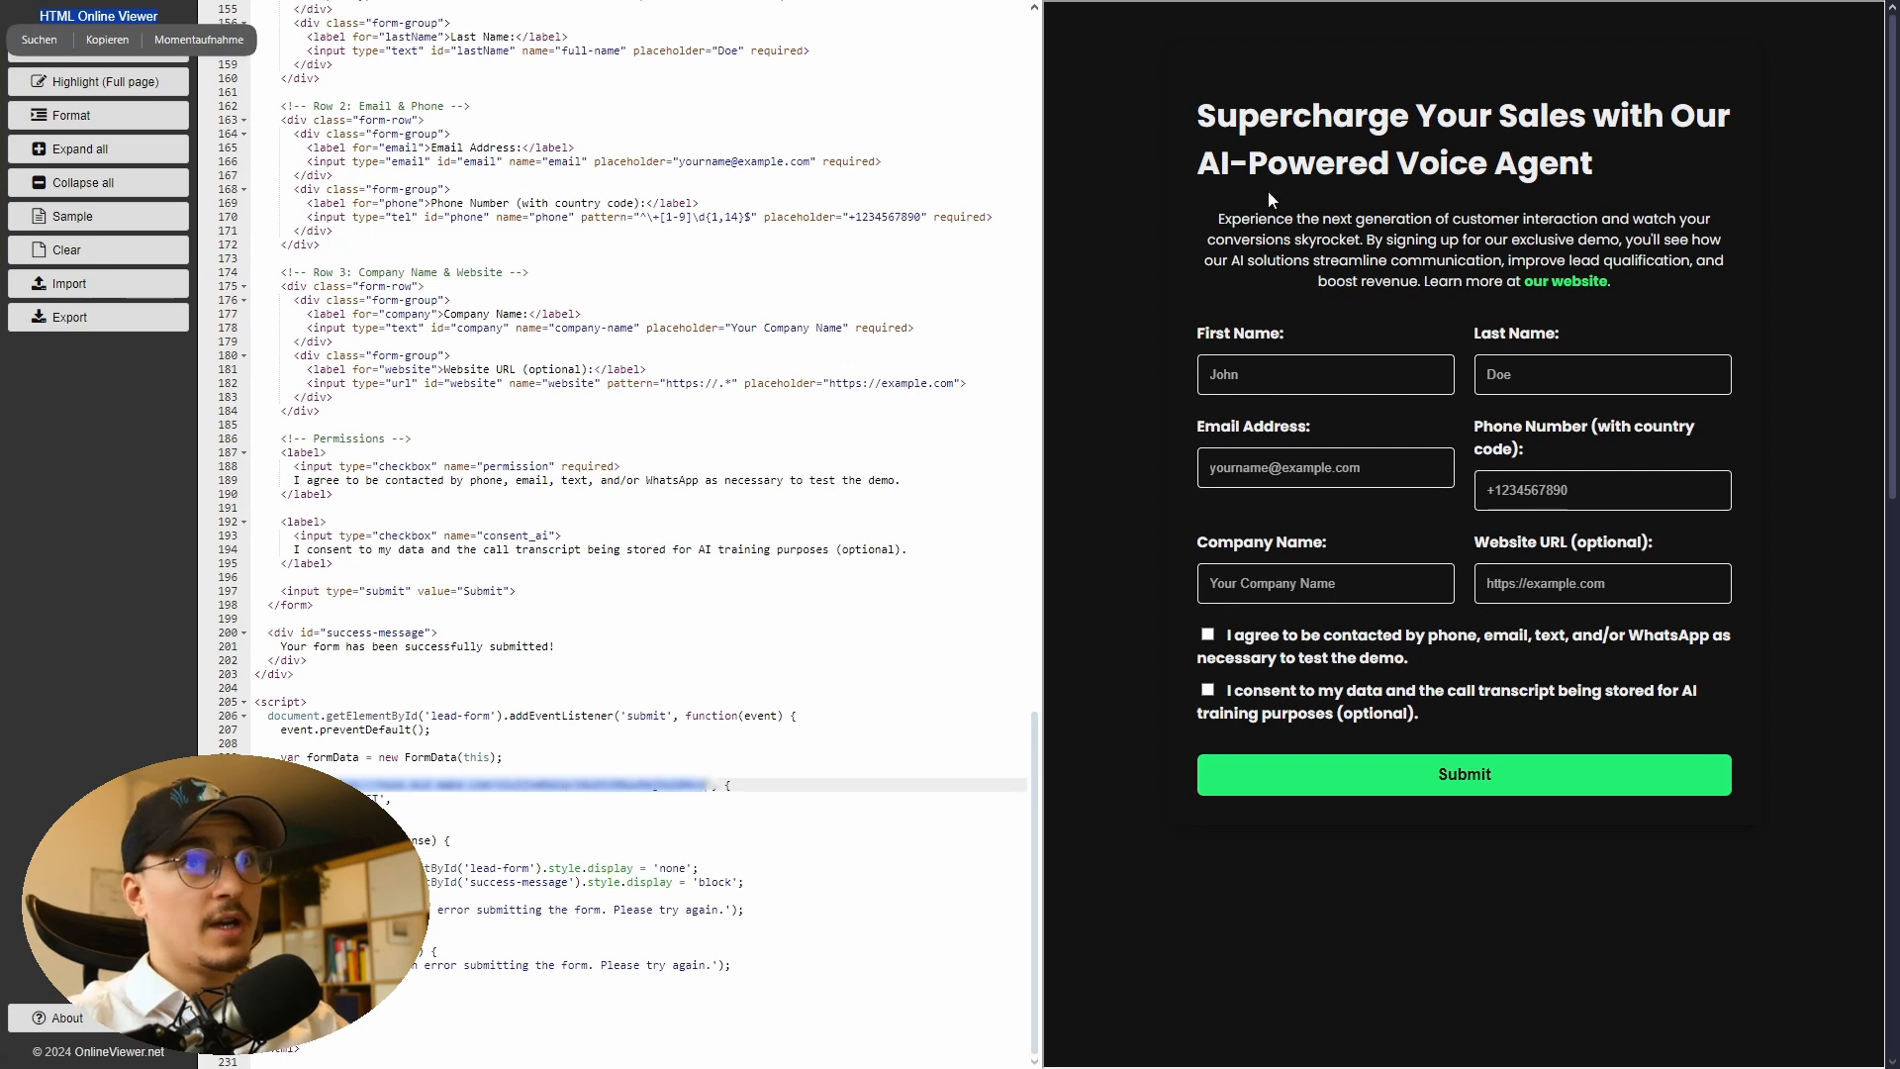
{"action": "left_click", "coordinate": [1263, 260]}
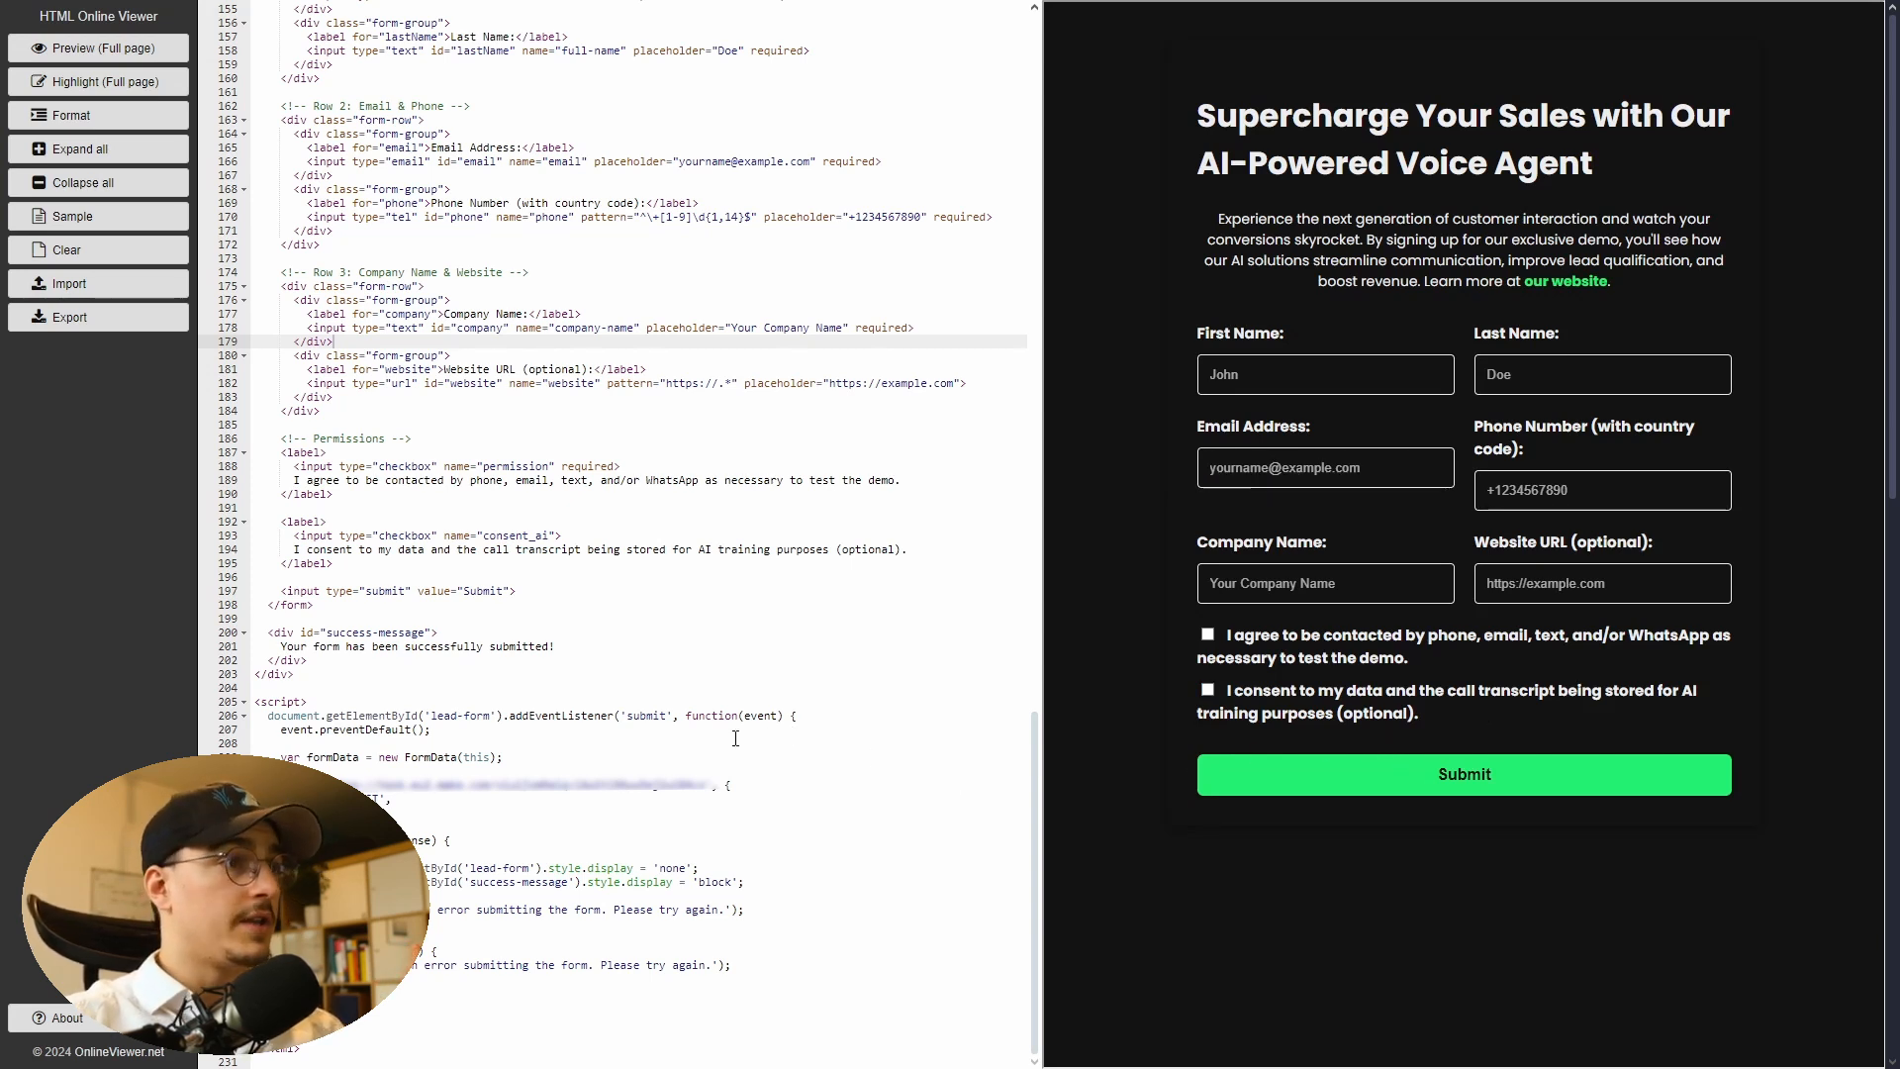
{"action": "left_click_drag", "start_coordinate": [328, 785], "coordinate": [710, 792]}
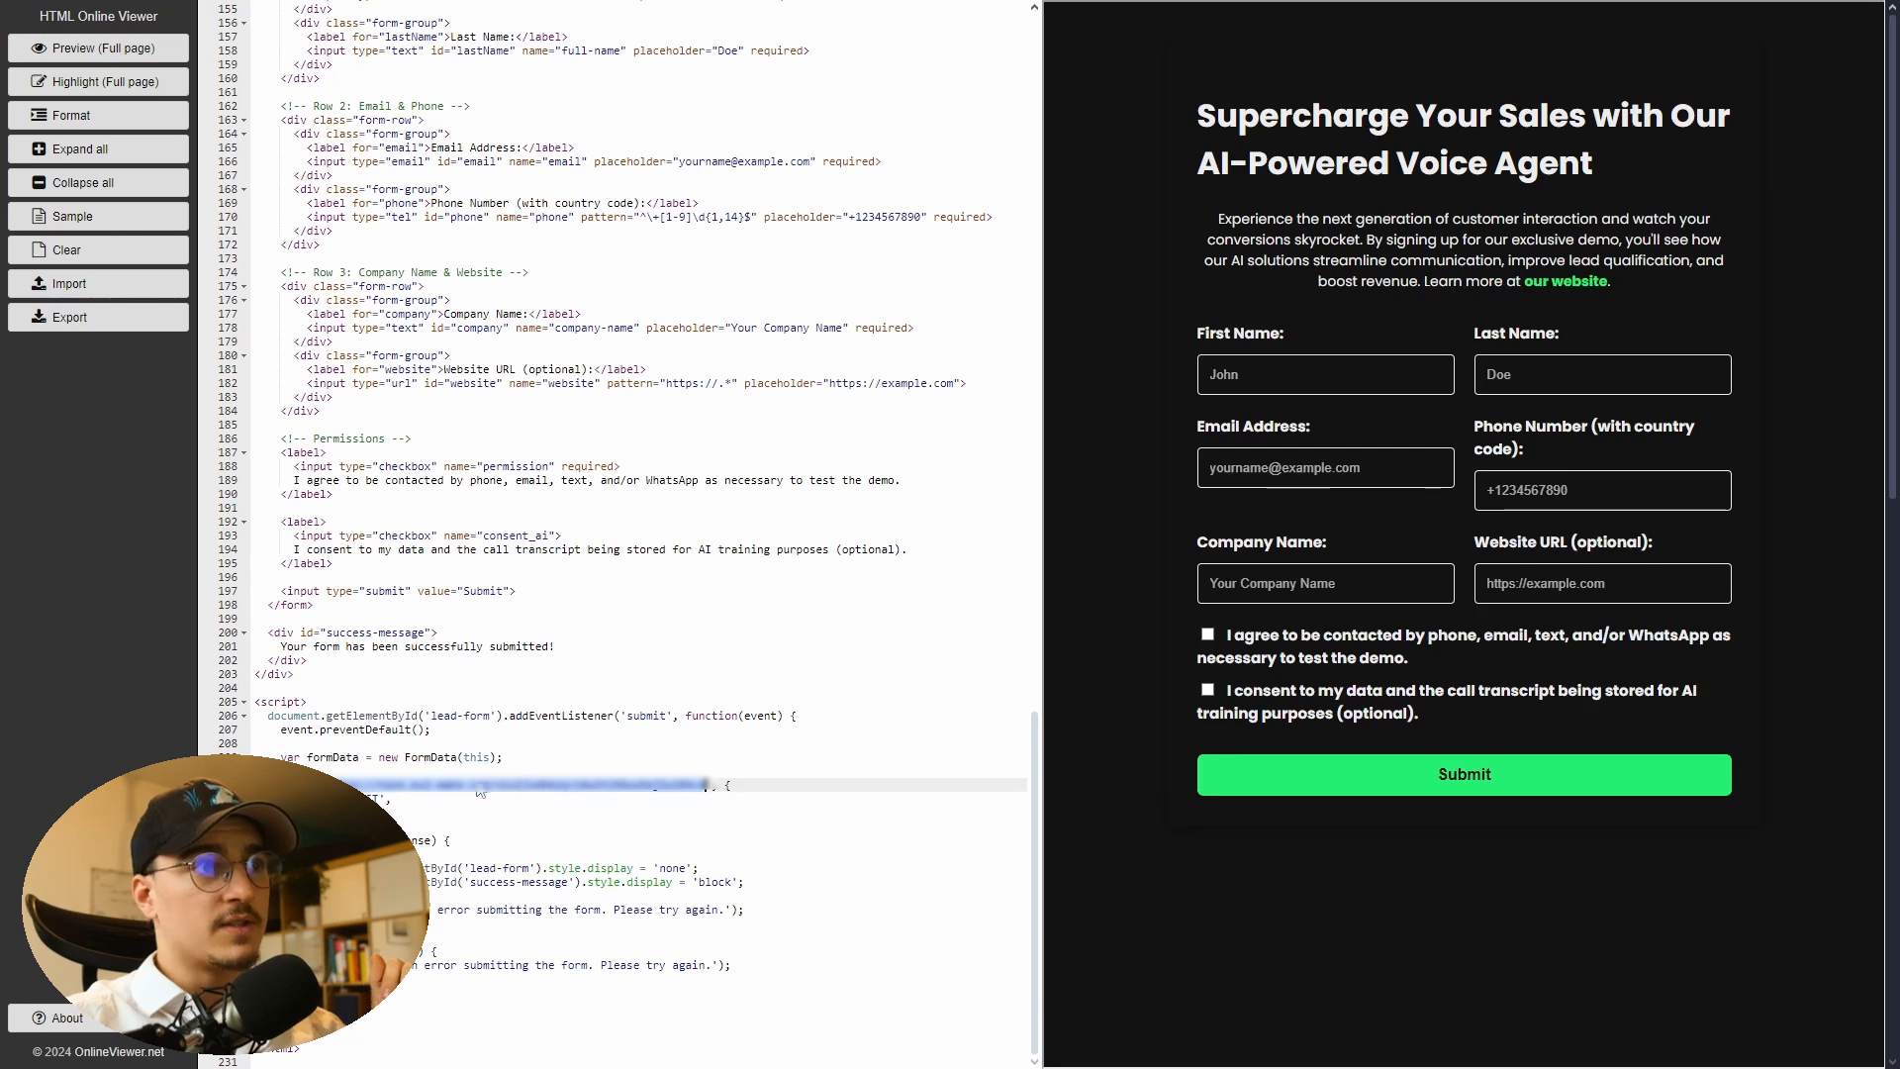
{"action": "left_click", "coordinate": [1291, 376]}
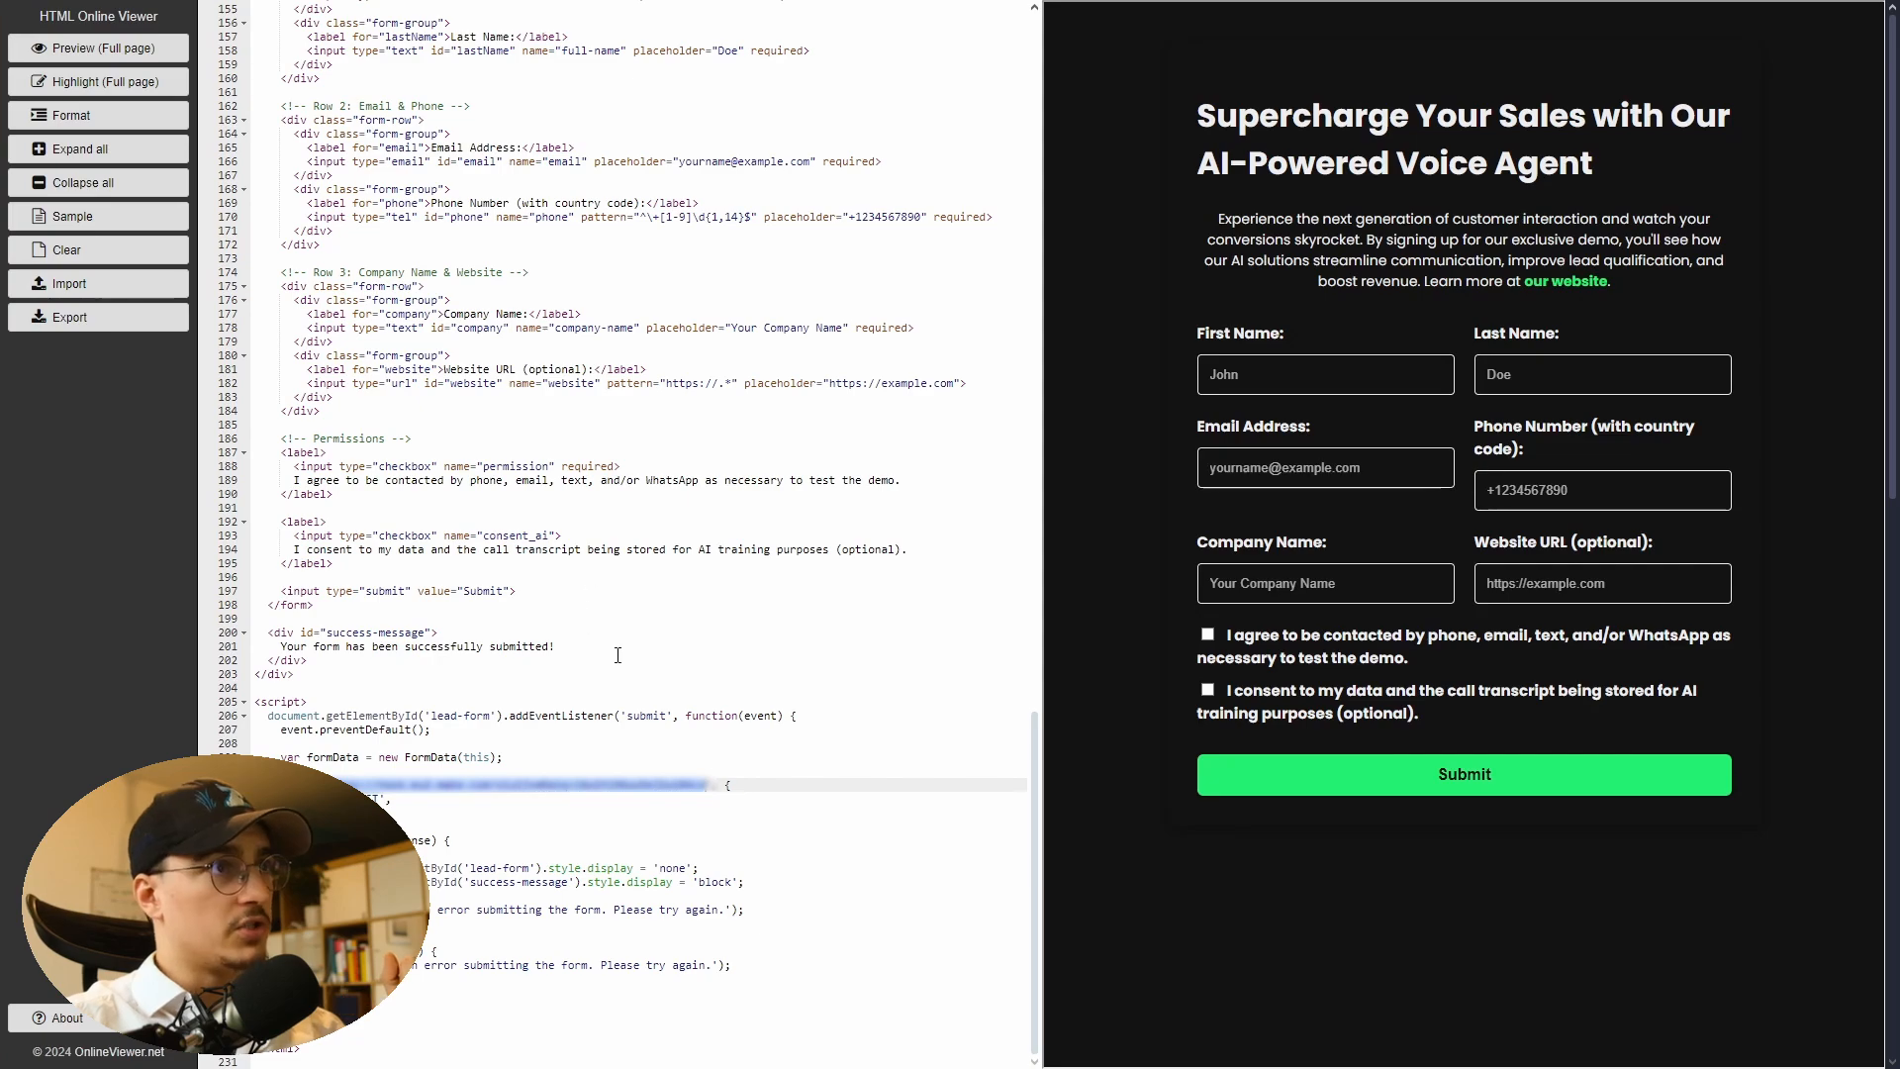
{"action": "scroll", "coordinate": [617, 655], "scroll_direction": "up", "scroll_amount": 10}
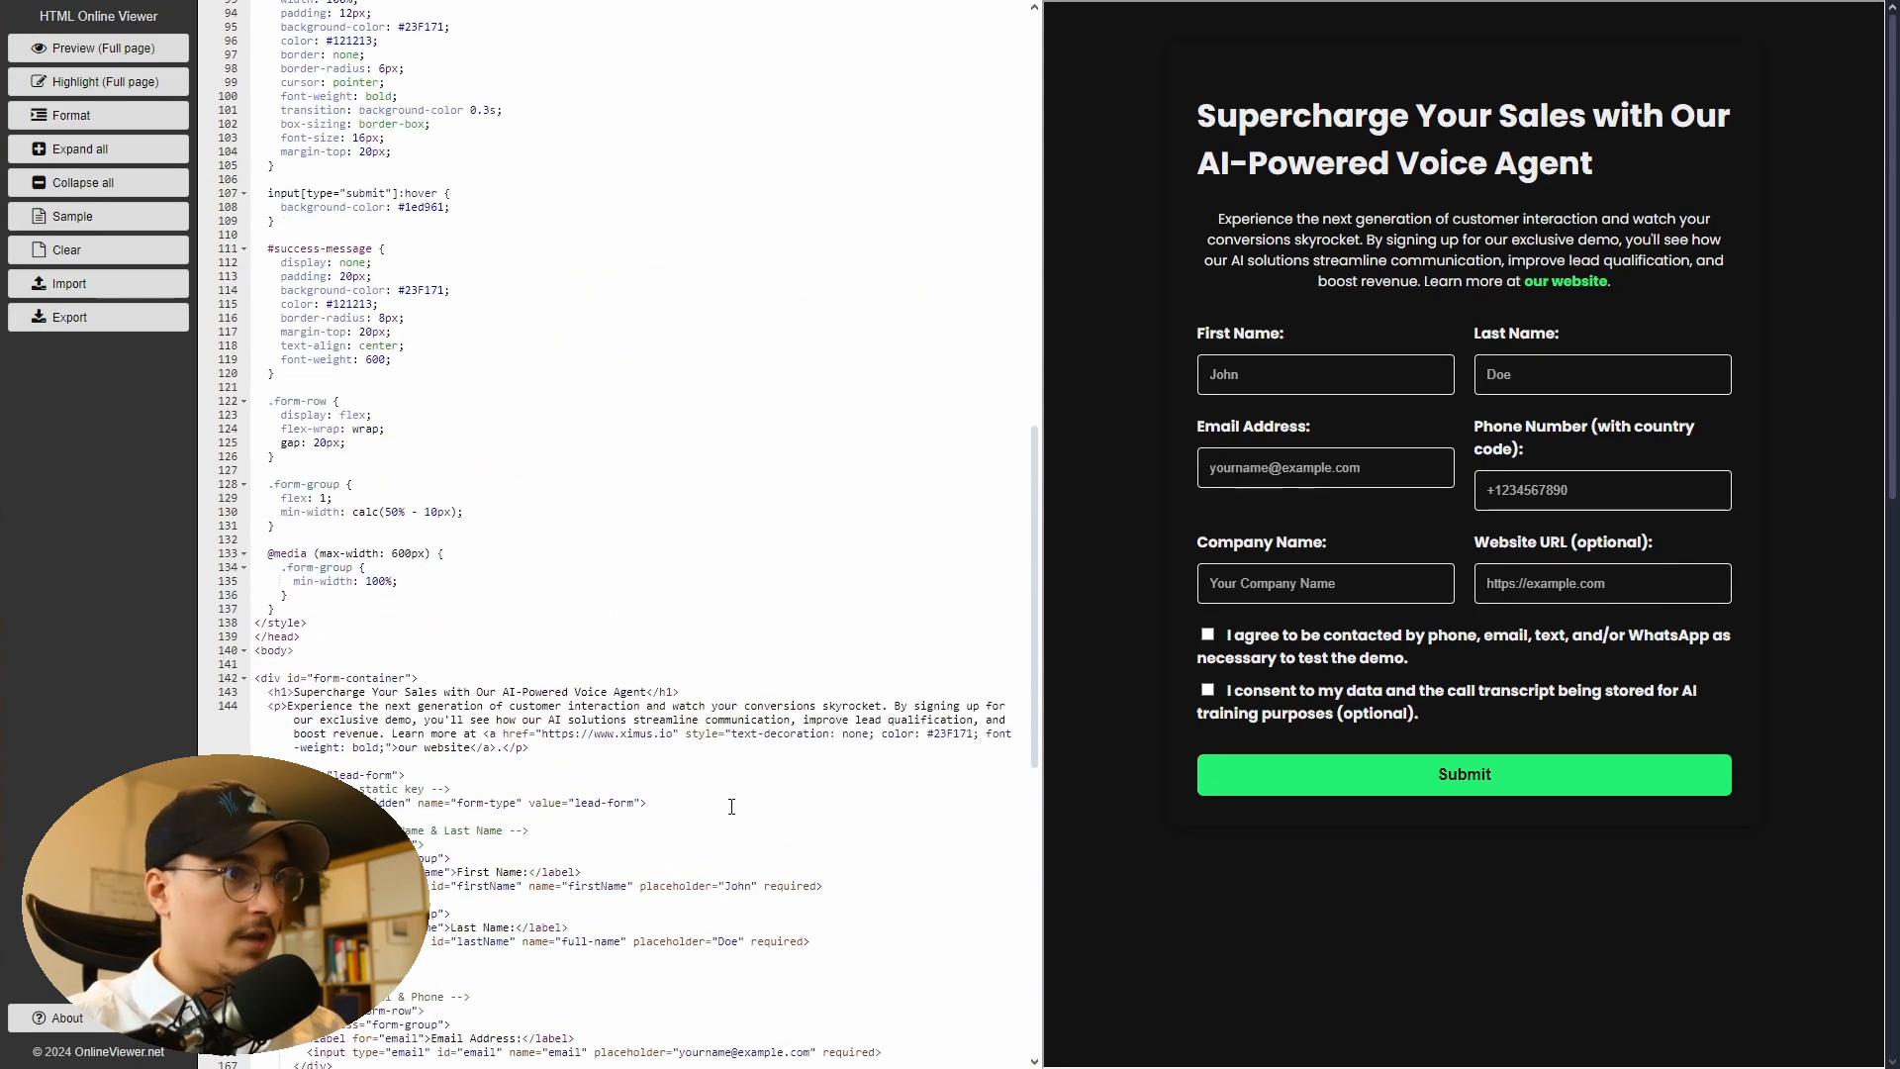
{"action": "scroll", "coordinate": [732, 807], "scroll_direction": "down", "scroll_amount": 8}
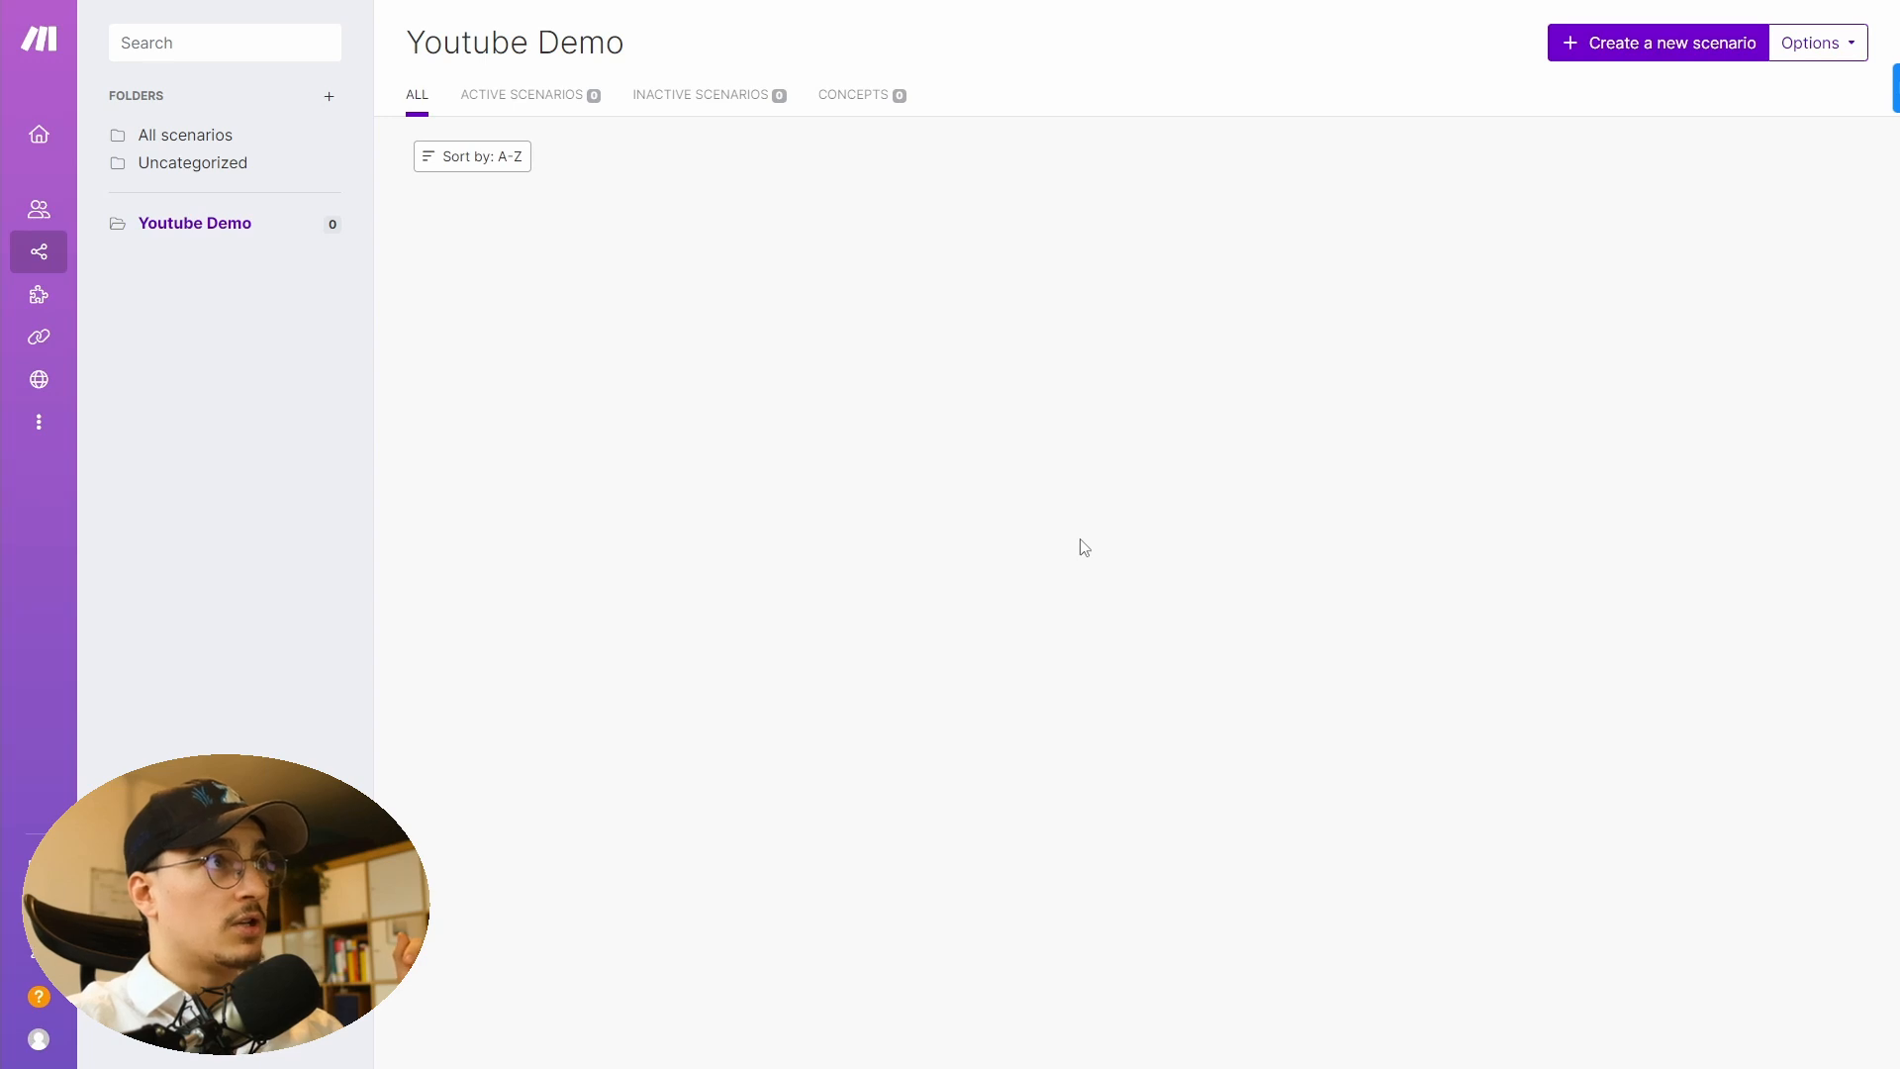
- Create a new blank scenario in the Youtube Demo folder
{"action": "mouse_move", "coordinate": [106, 260]}
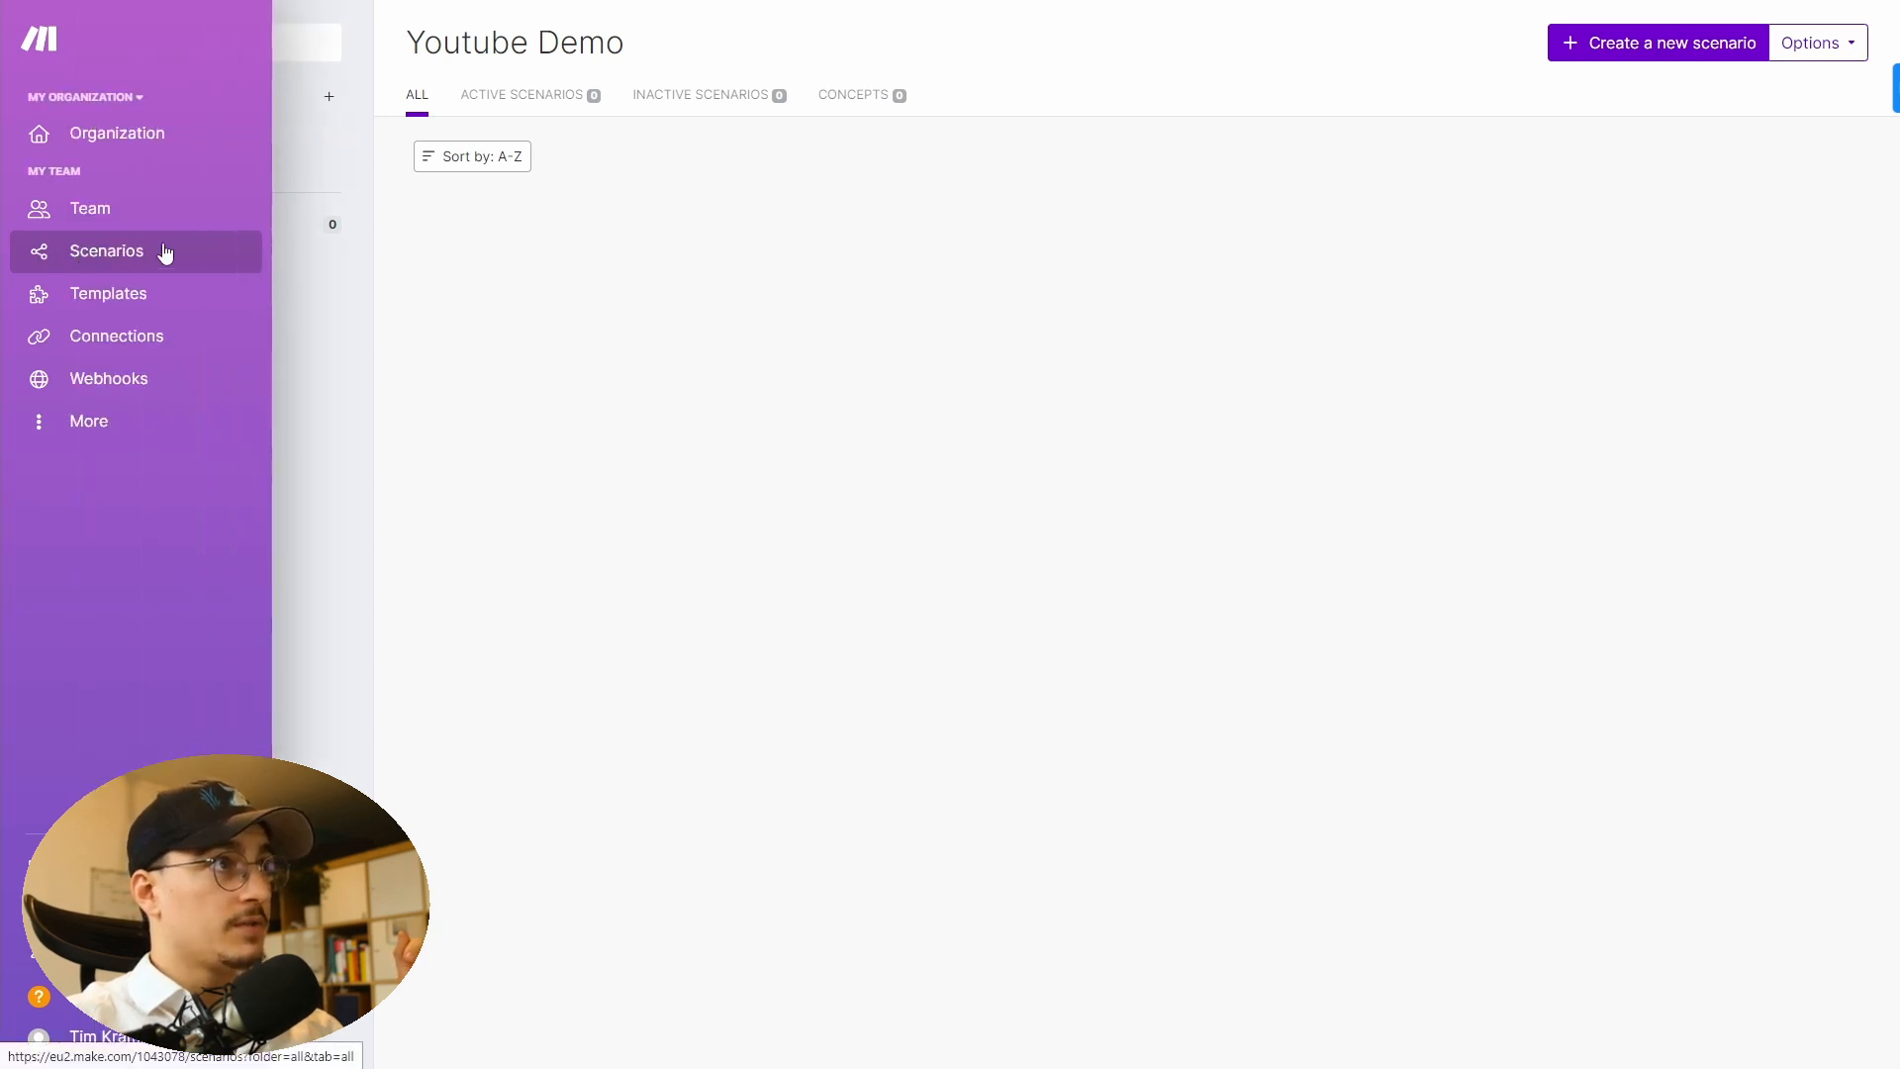
{"action": "left_click", "coordinate": [1679, 56]}
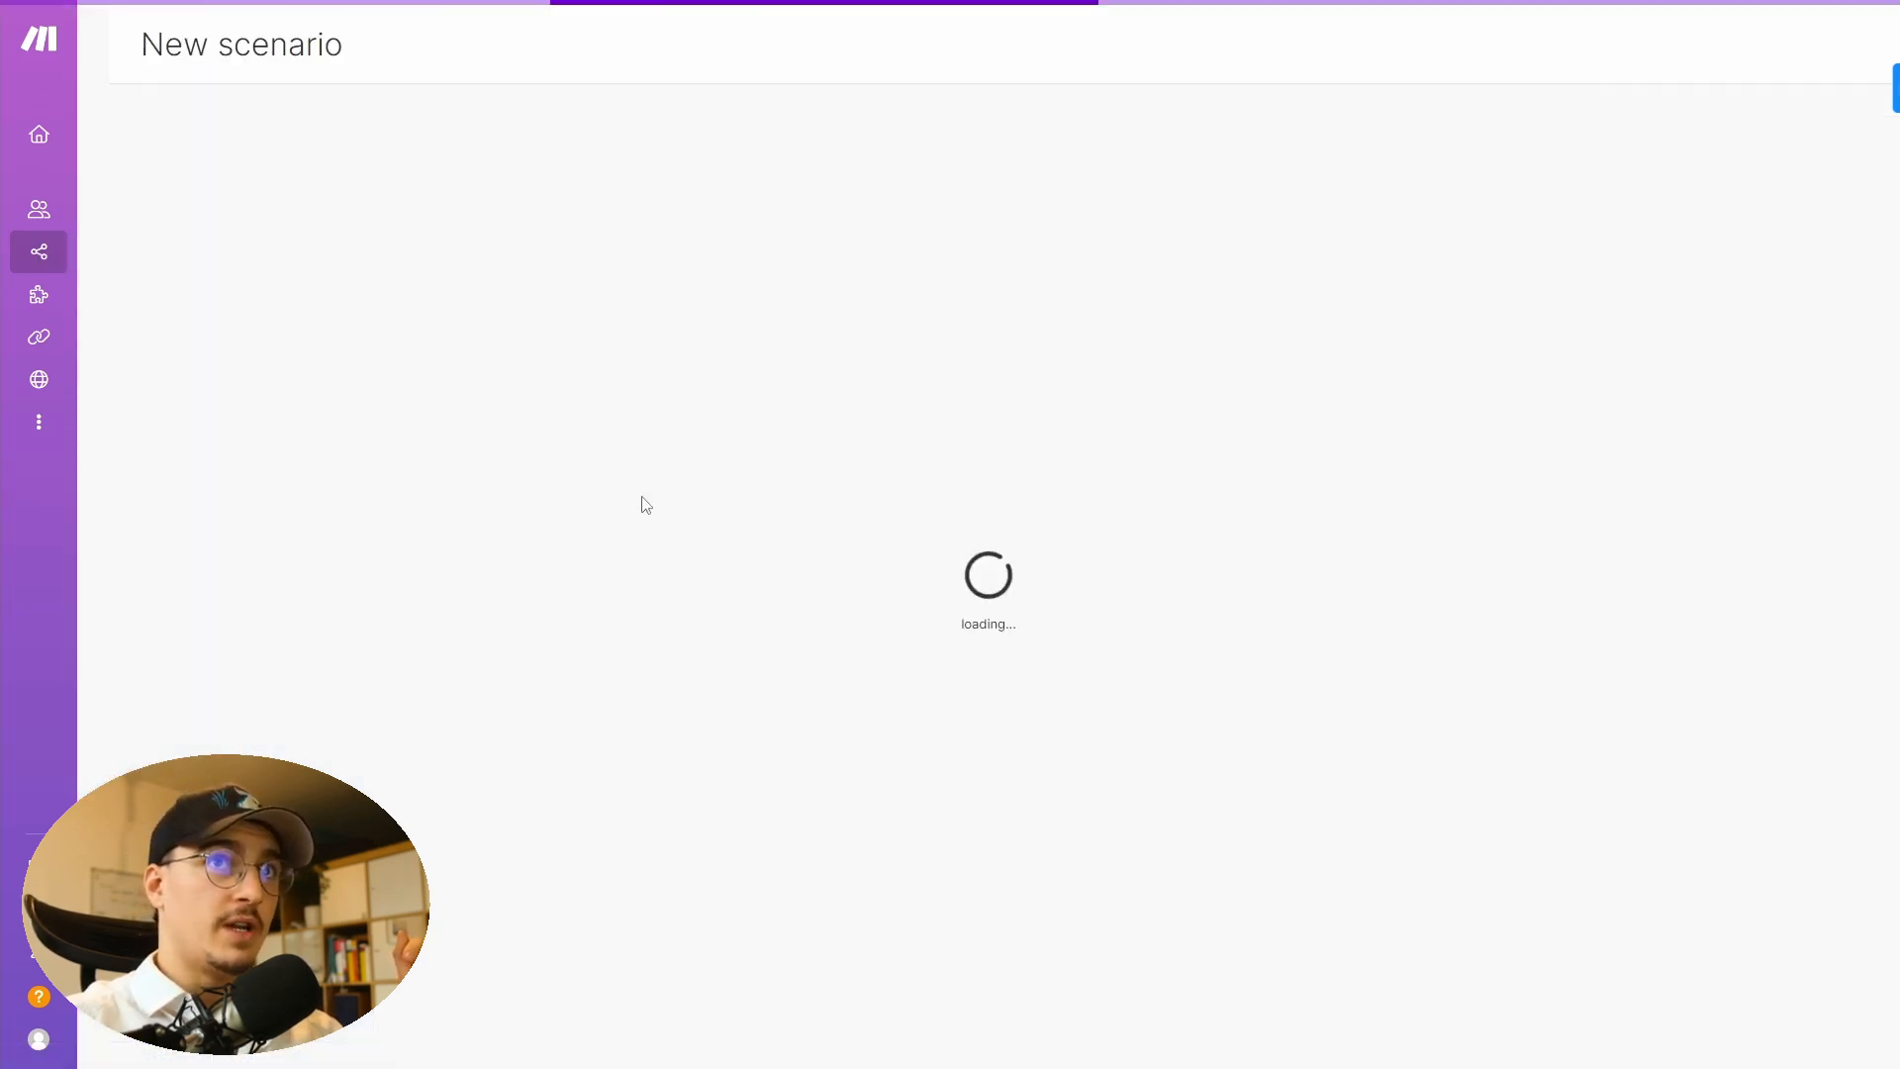
{"action": "left_click", "coordinate": [926, 530]}
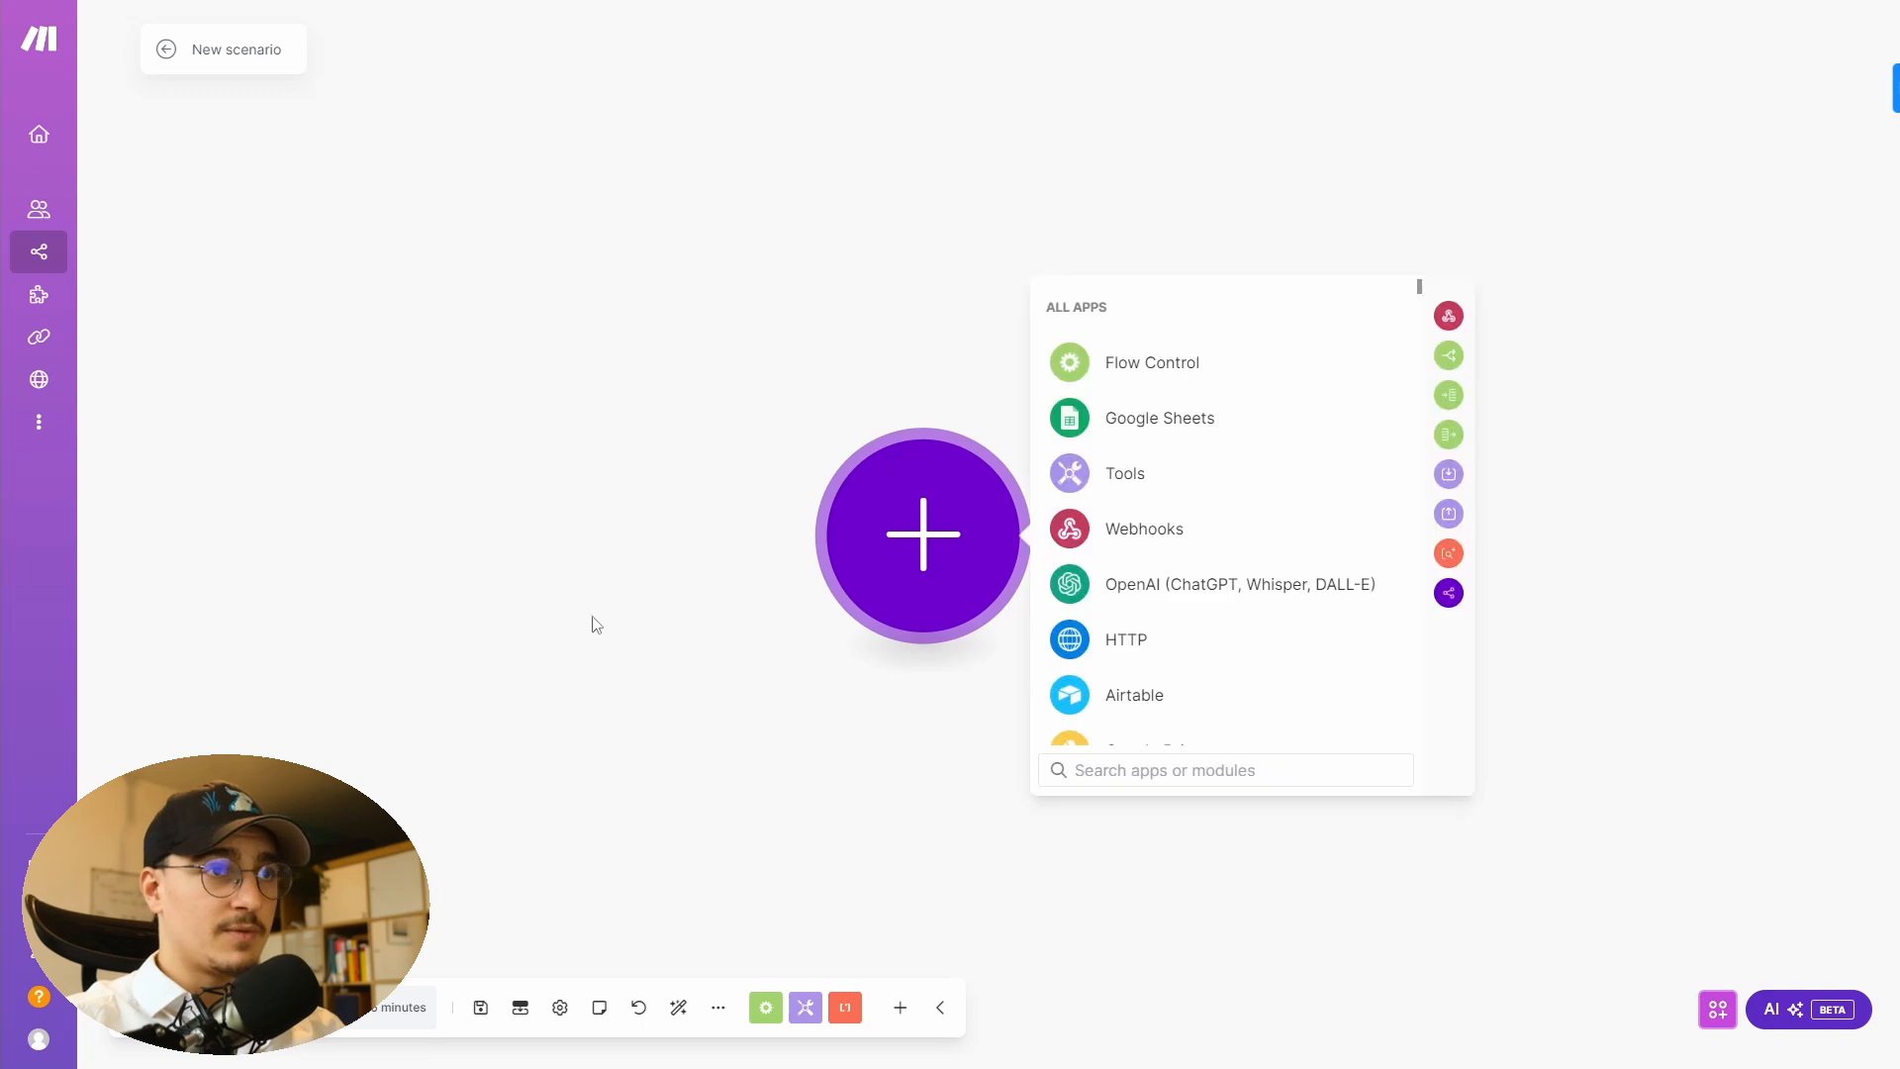
{"action": "scroll", "coordinate": [1217, 624], "scroll_direction": "down", "scroll_amount": 5}
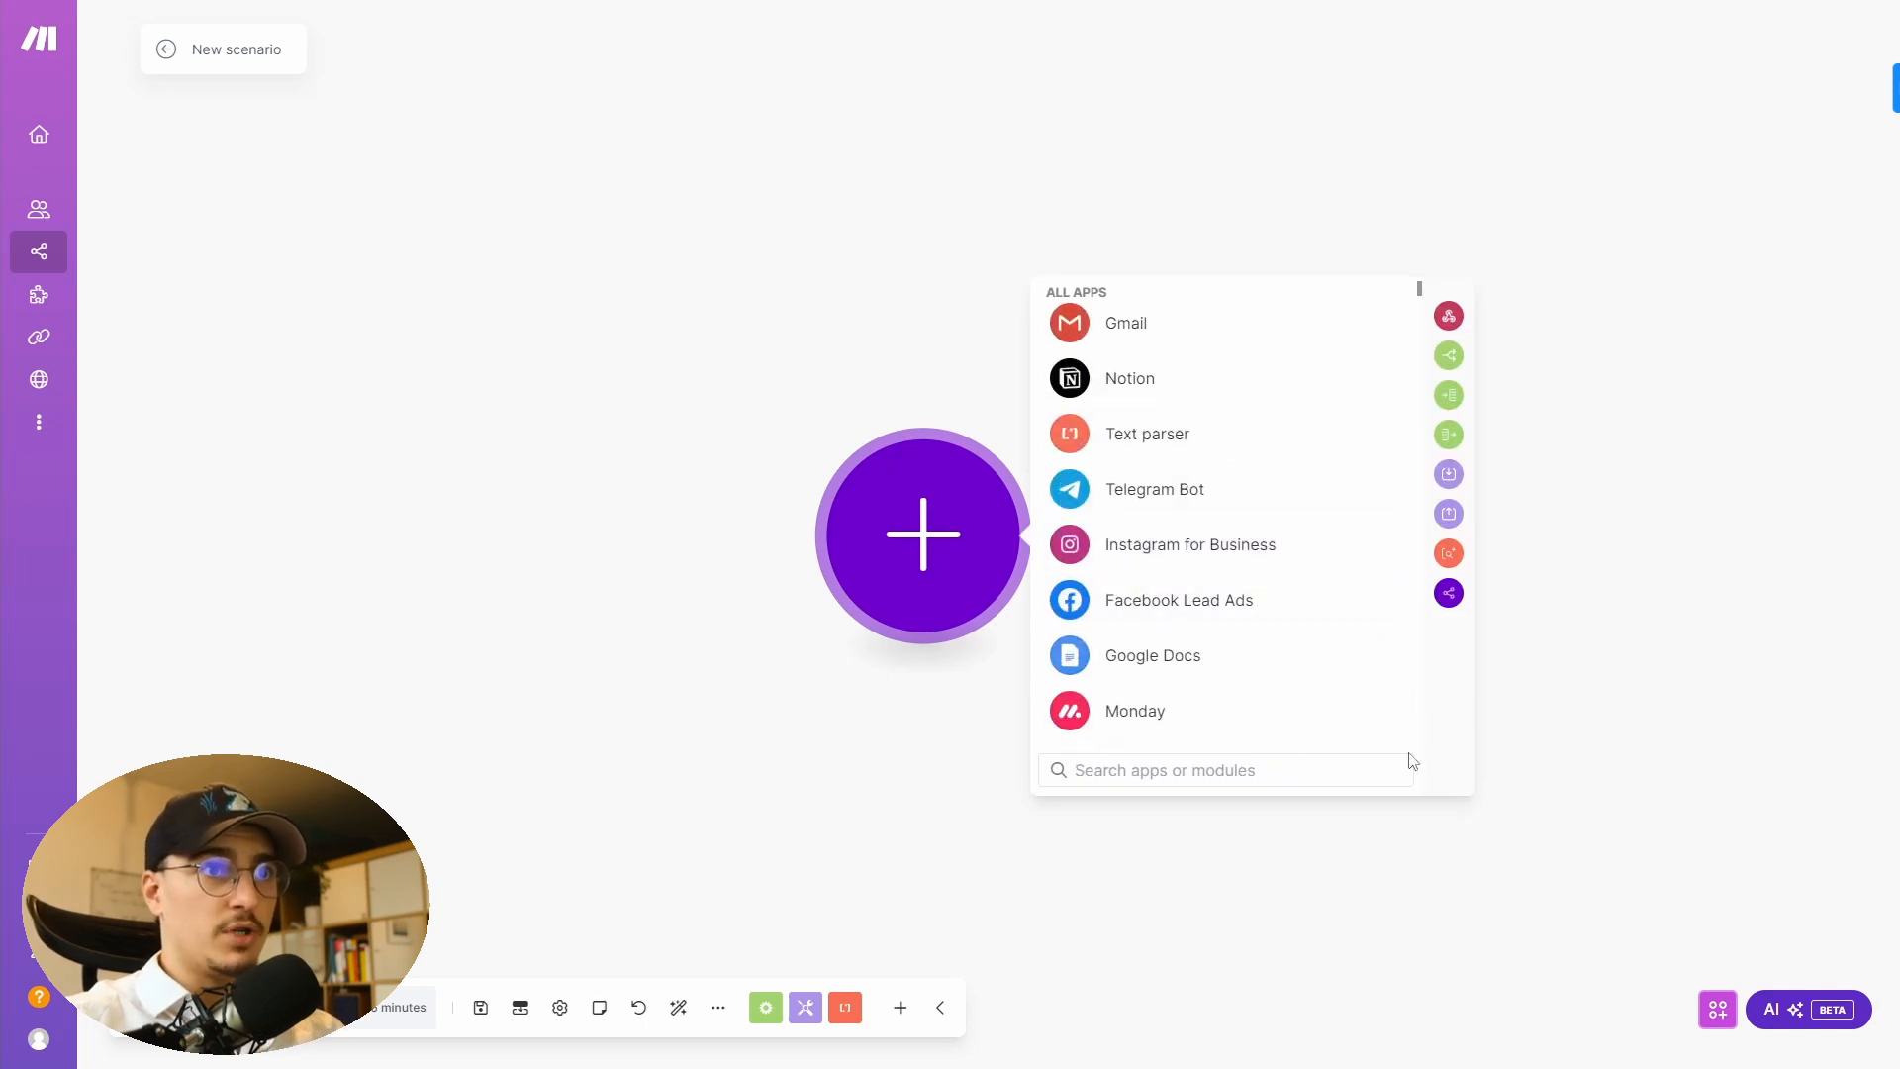
{"action": "left_click", "coordinate": [709, 555]}
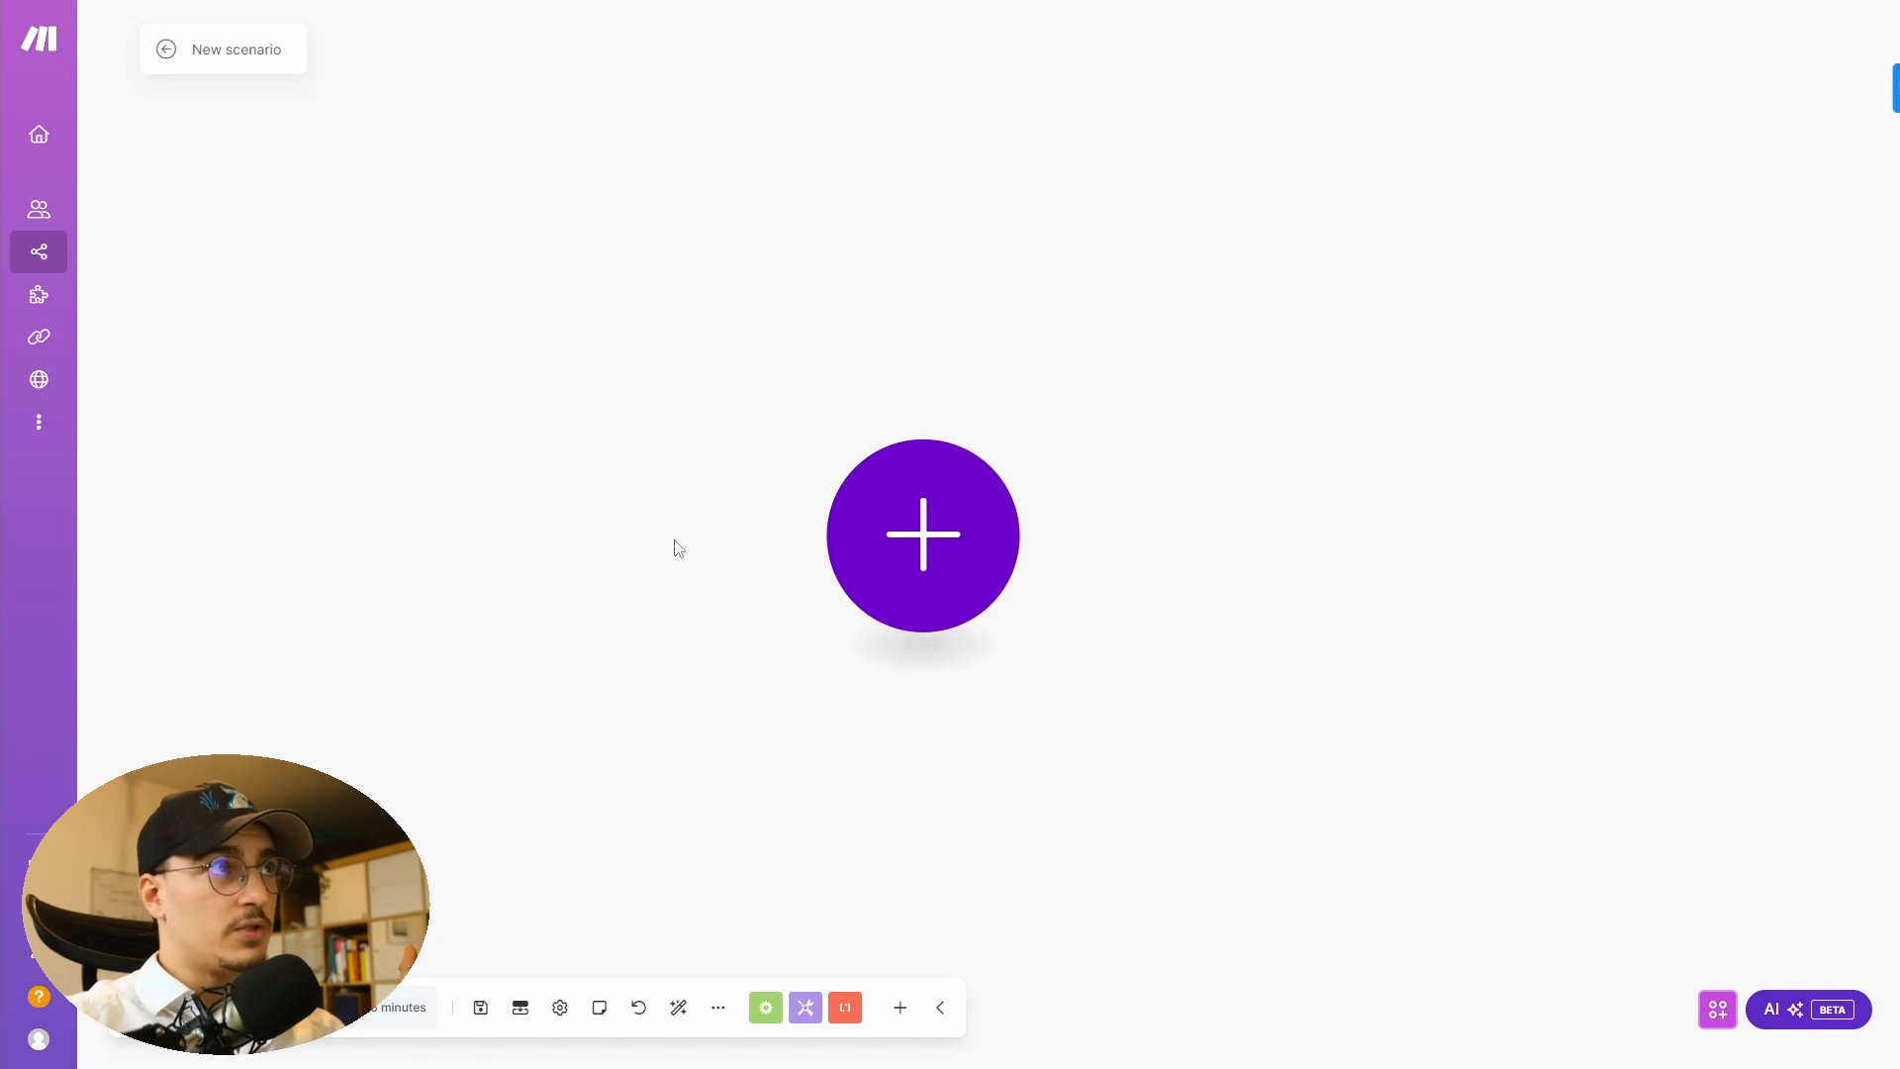
- Import the blueprint file 'Lead to CRM and create outbound call' into the new scenario
{"action": "left_click", "coordinate": [720, 1009]}
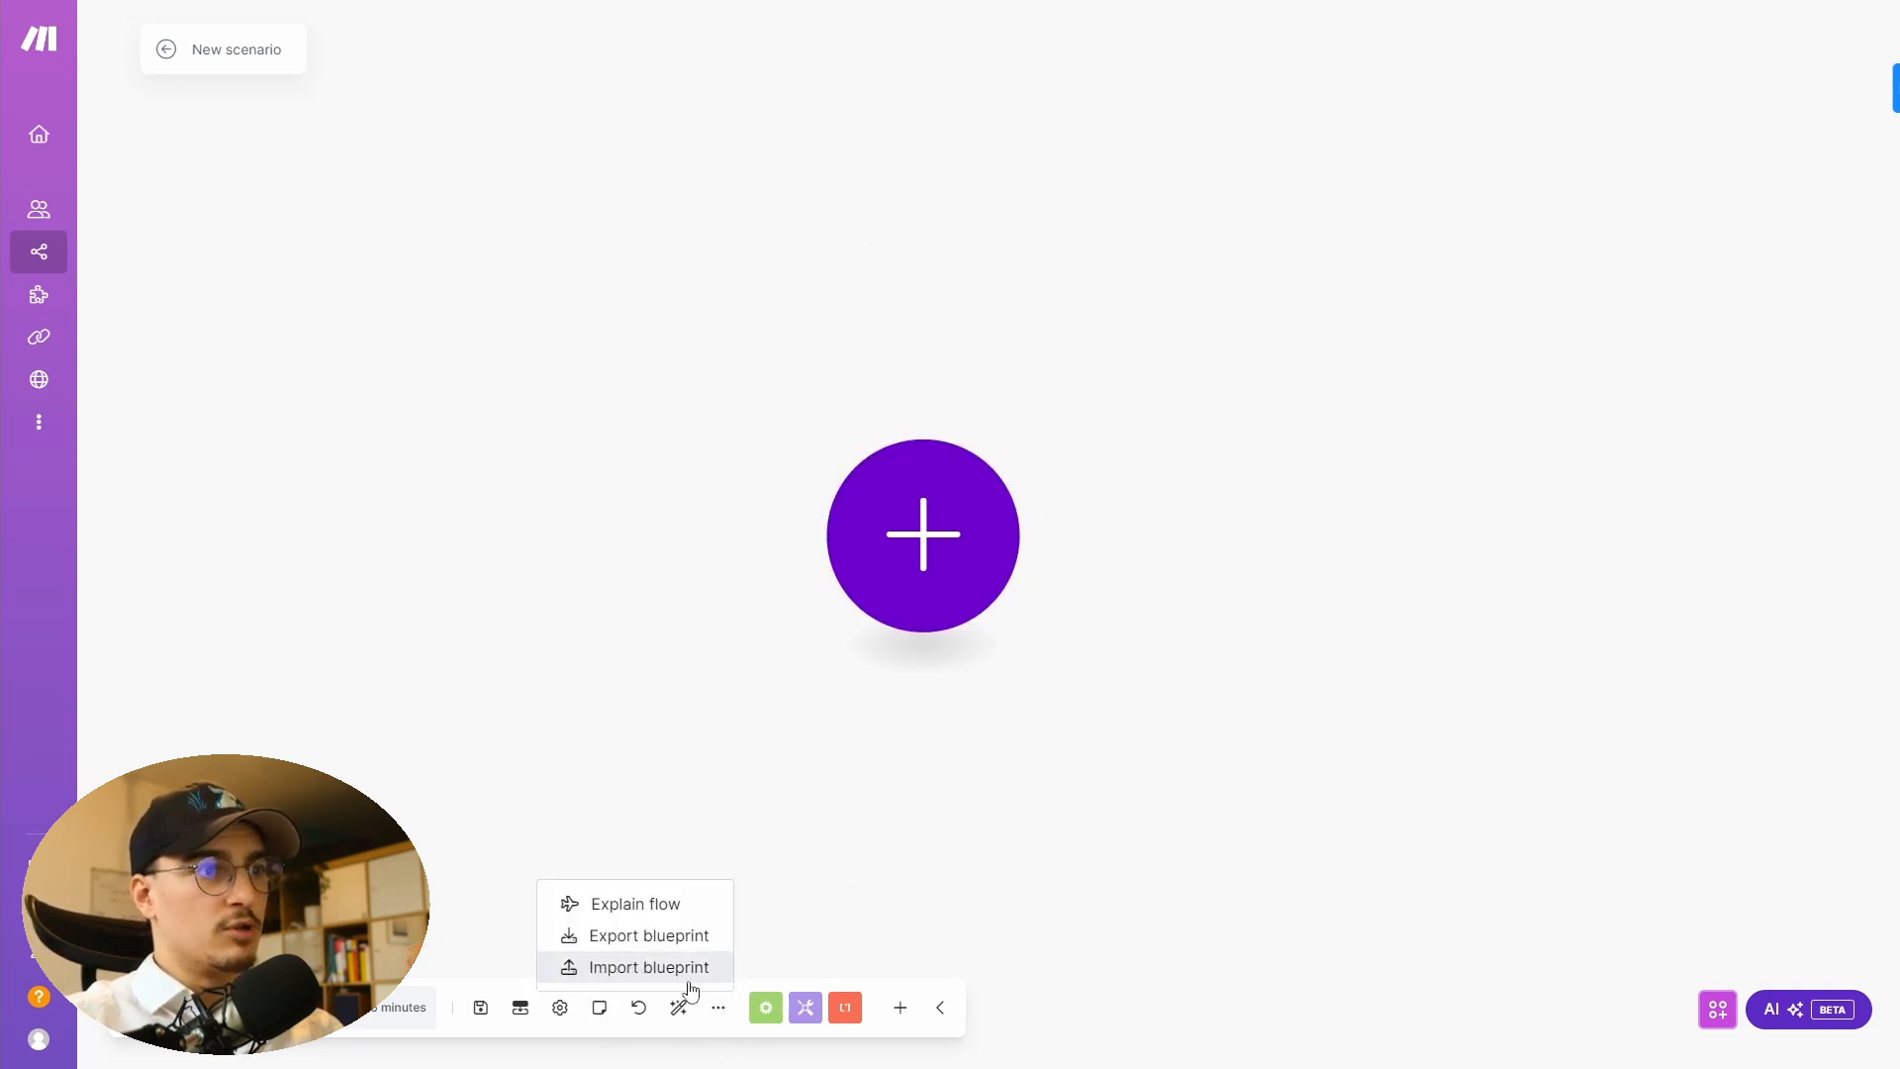
{"action": "left_click", "coordinate": [643, 969]}
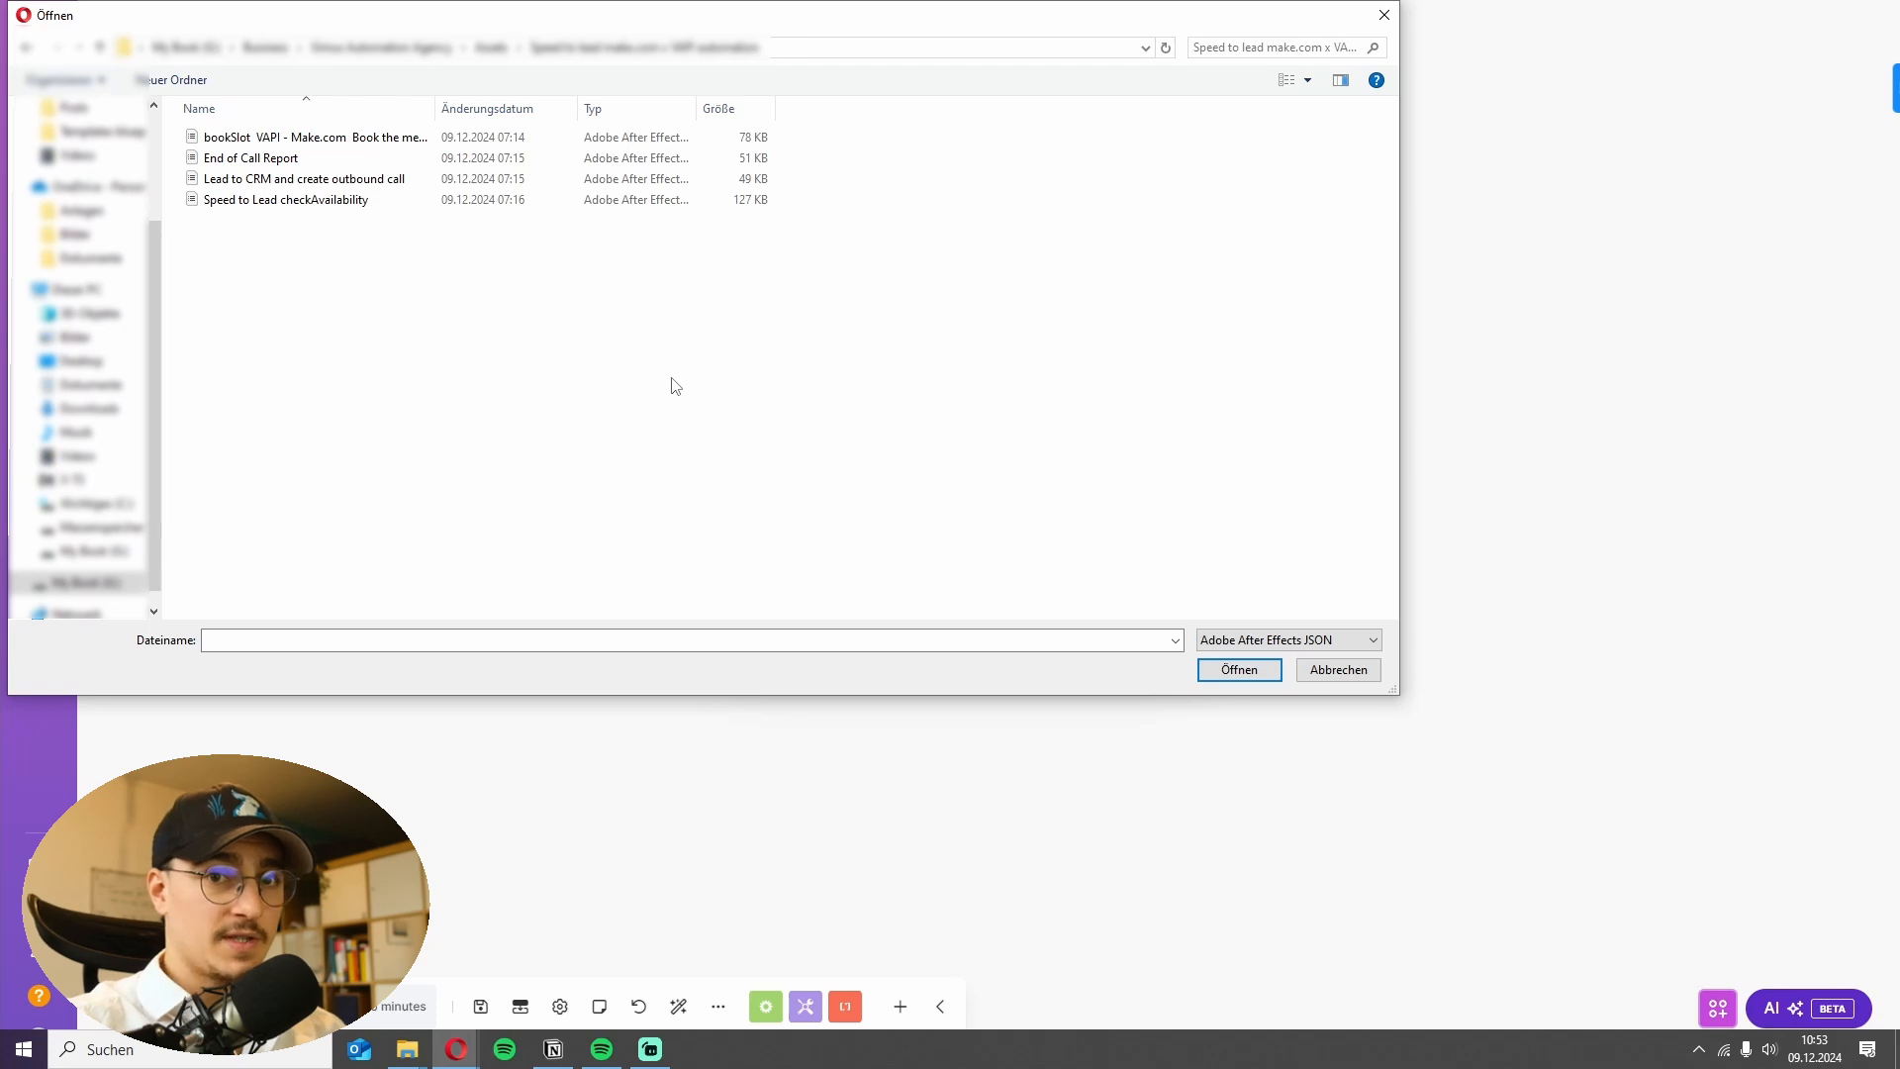
{"action": "left_click", "coordinate": [297, 179]}
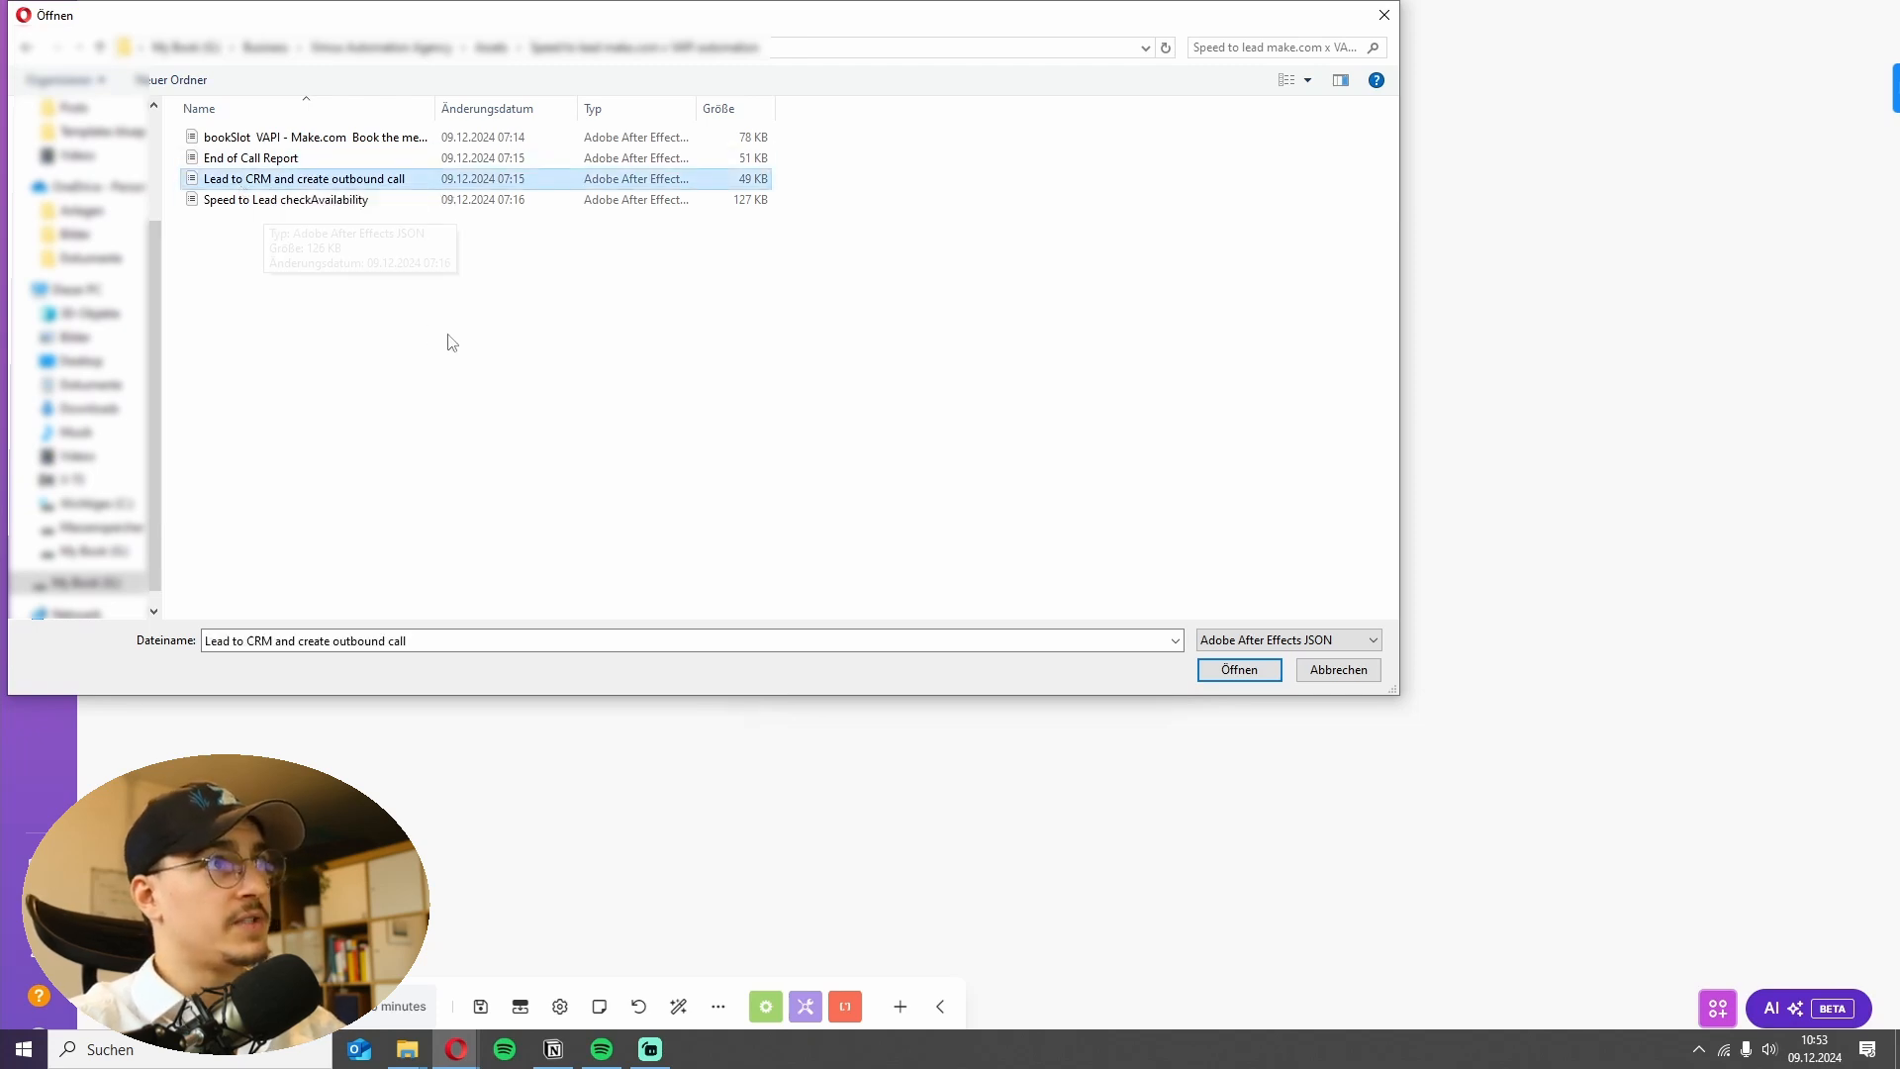
{"action": "left_click", "coordinate": [1237, 673]}
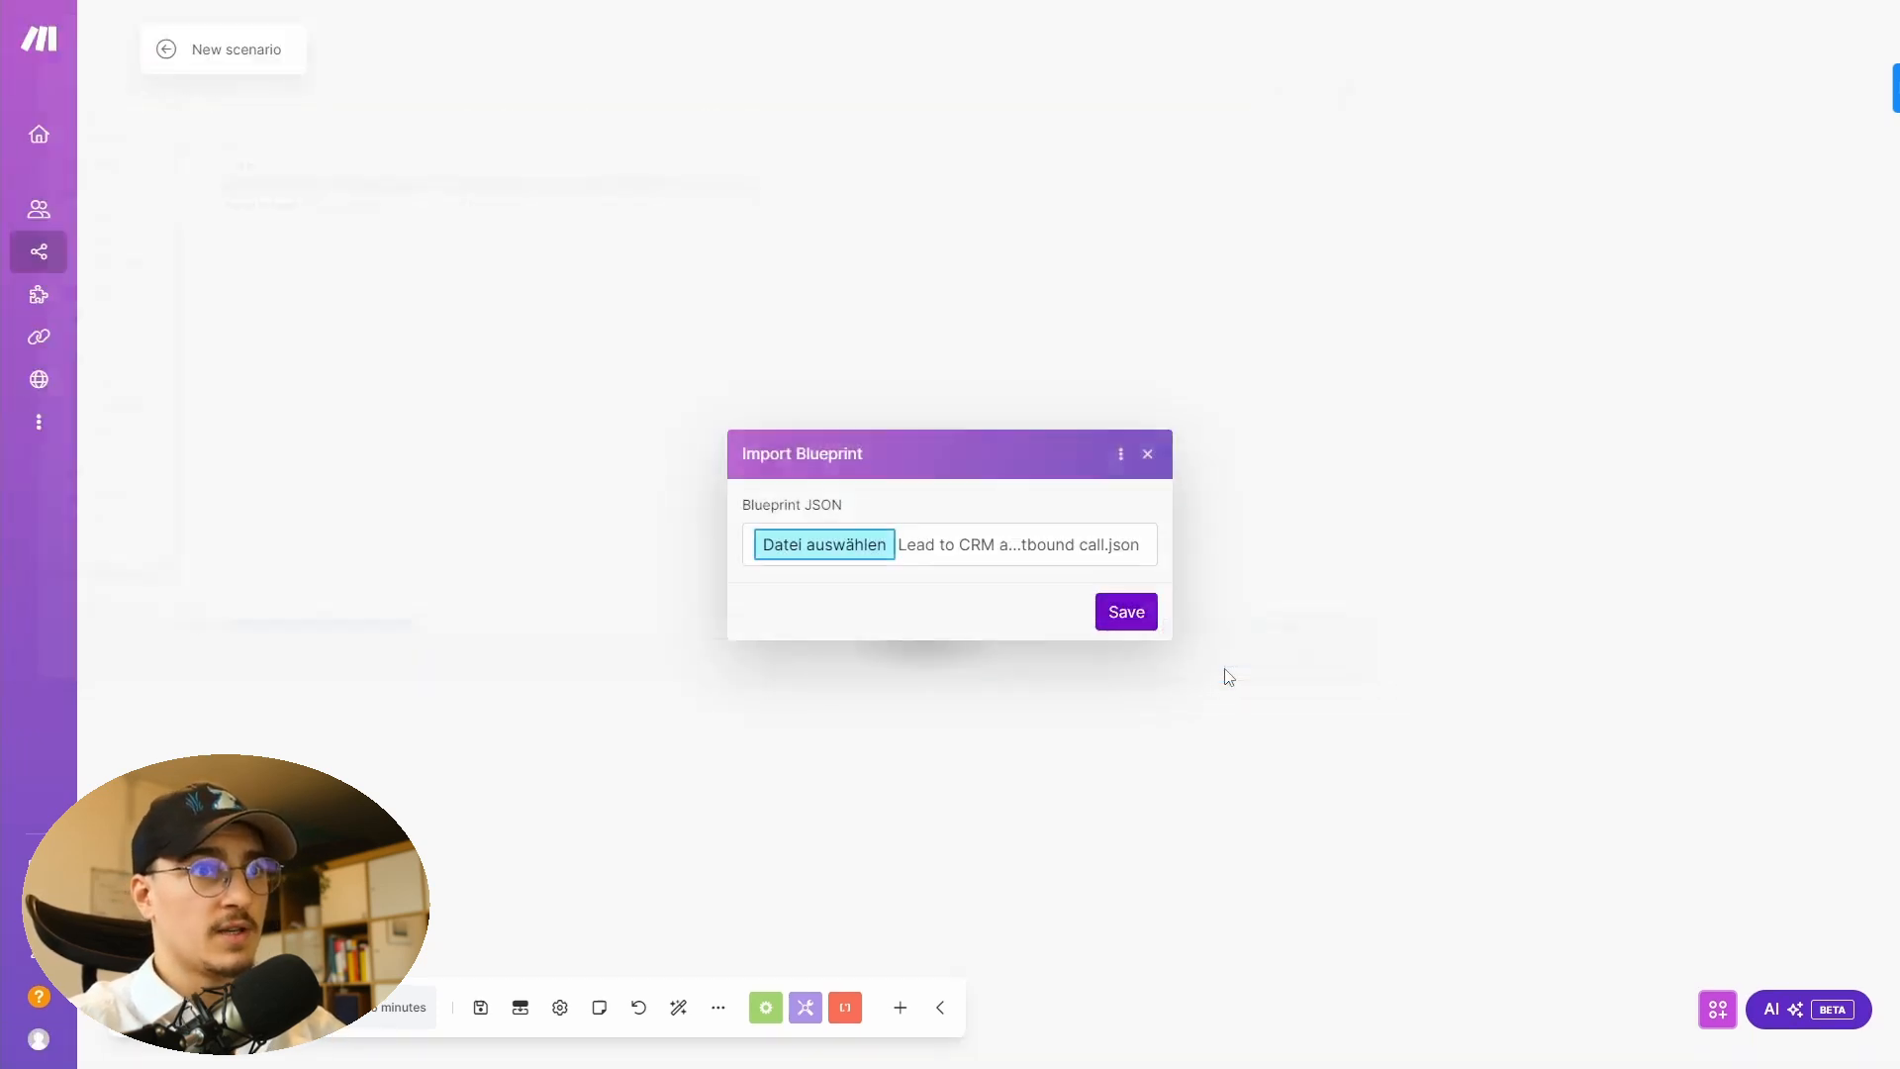
{"action": "left_click", "coordinate": [1126, 613]}
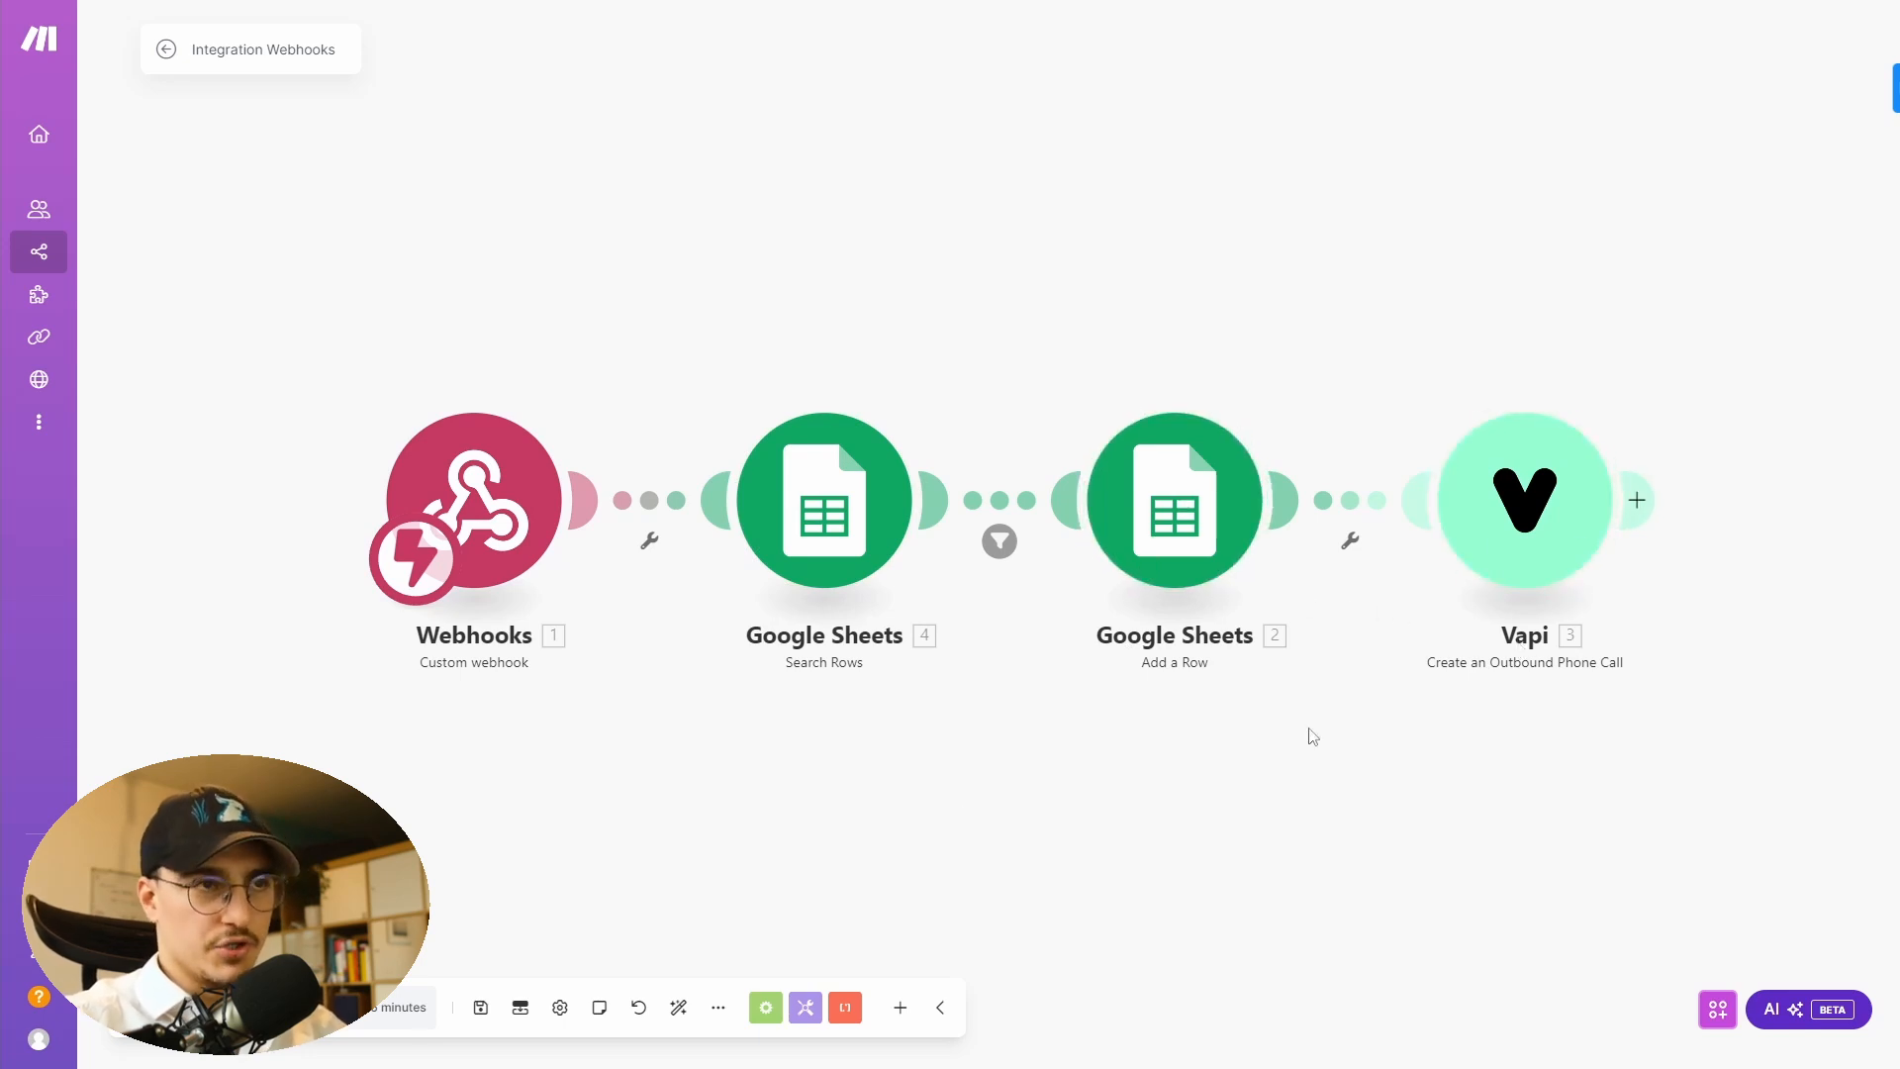
- Create a new webhook named 'Form Submitted Webhook' in the Webhooks trigger module
{"action": "left_click", "coordinate": [480, 515]}
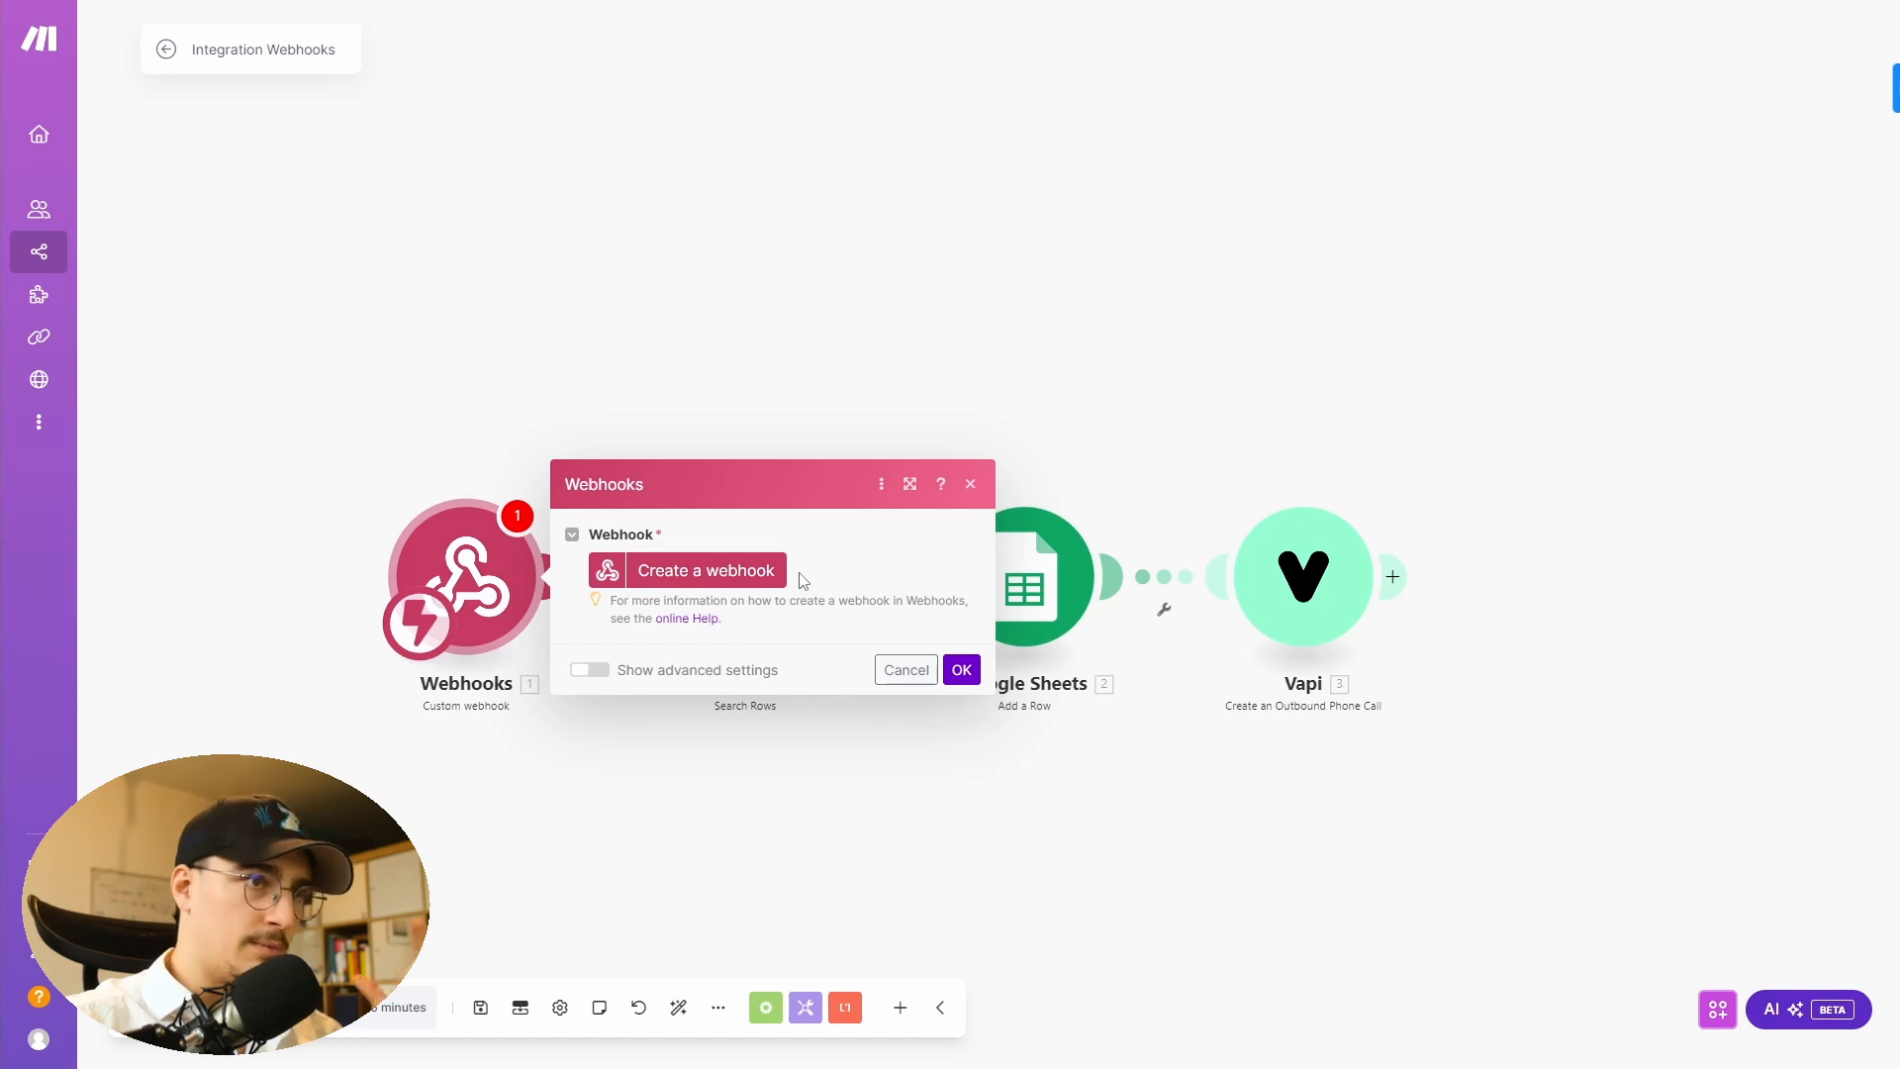
{"action": "left_click", "coordinate": [752, 571]}
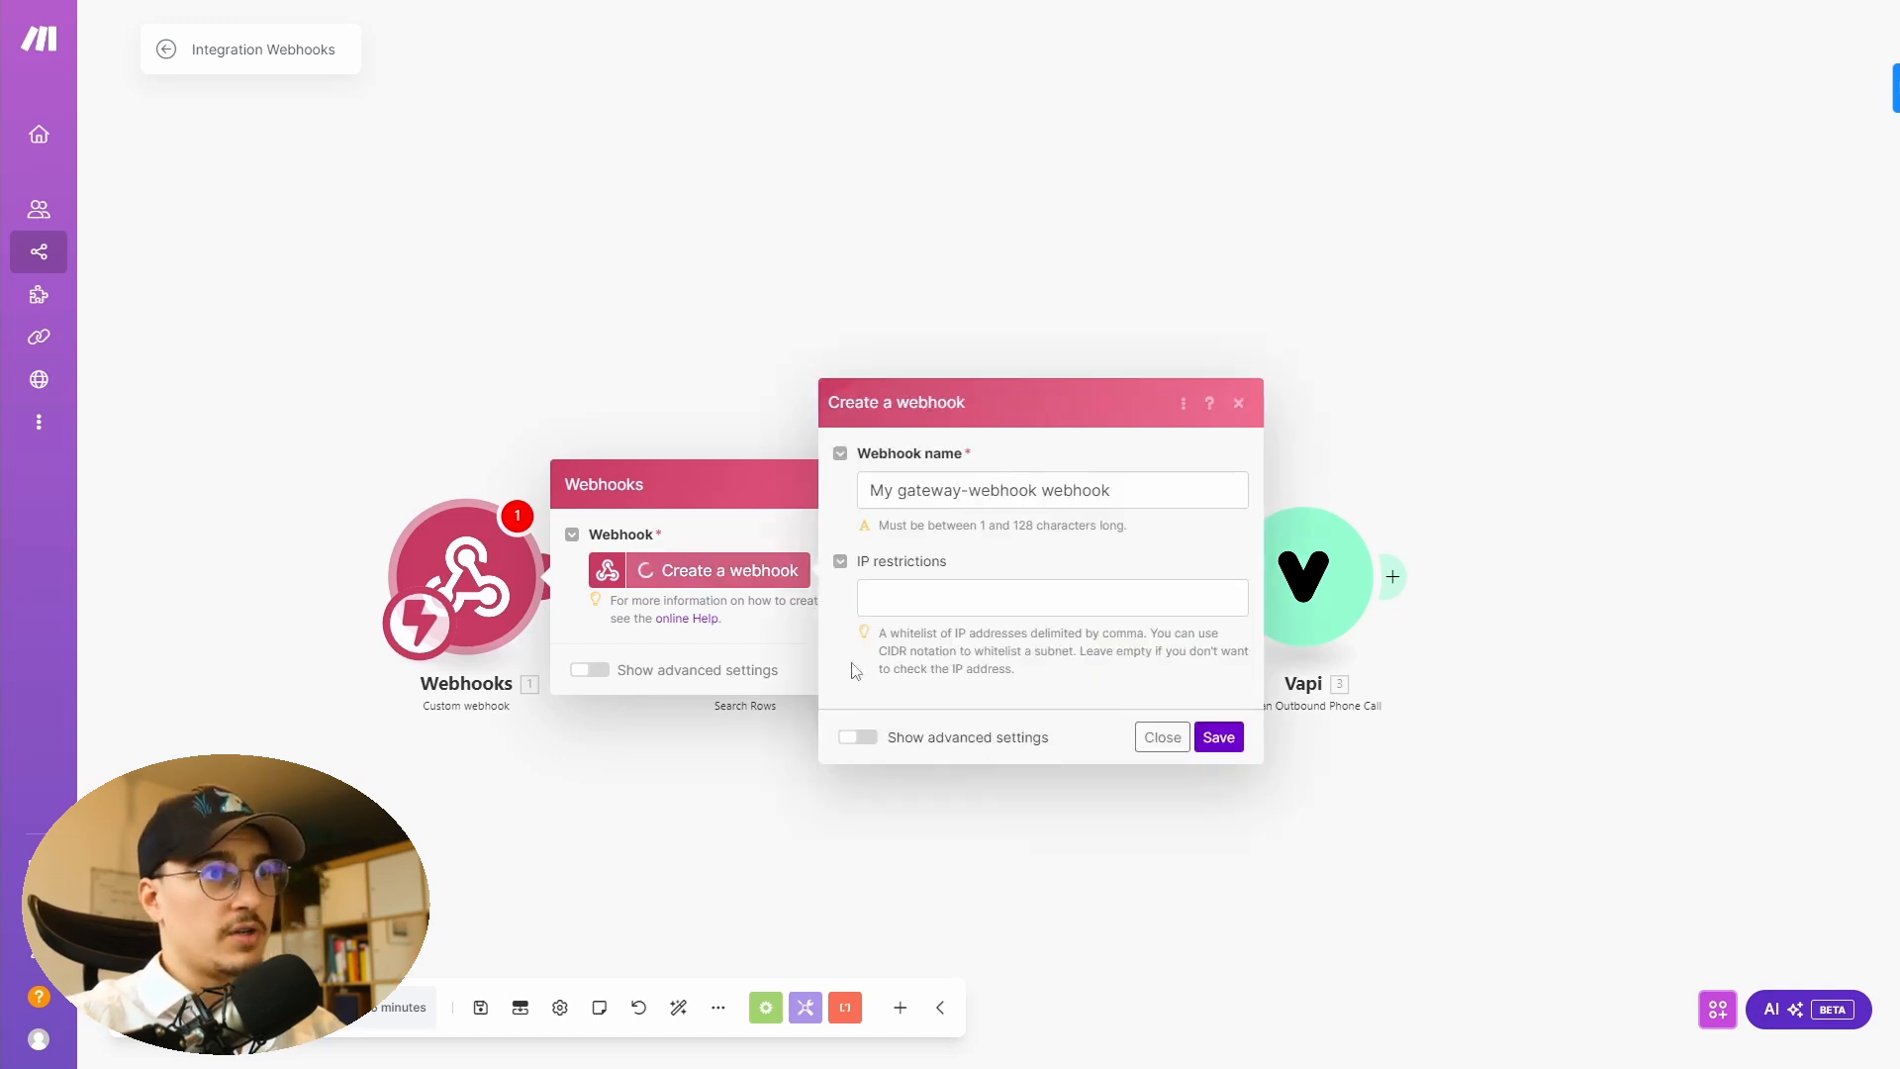
{"action": "left_click", "coordinate": [1161, 485]}
{"action": "key", "text": "ctrl+a"}
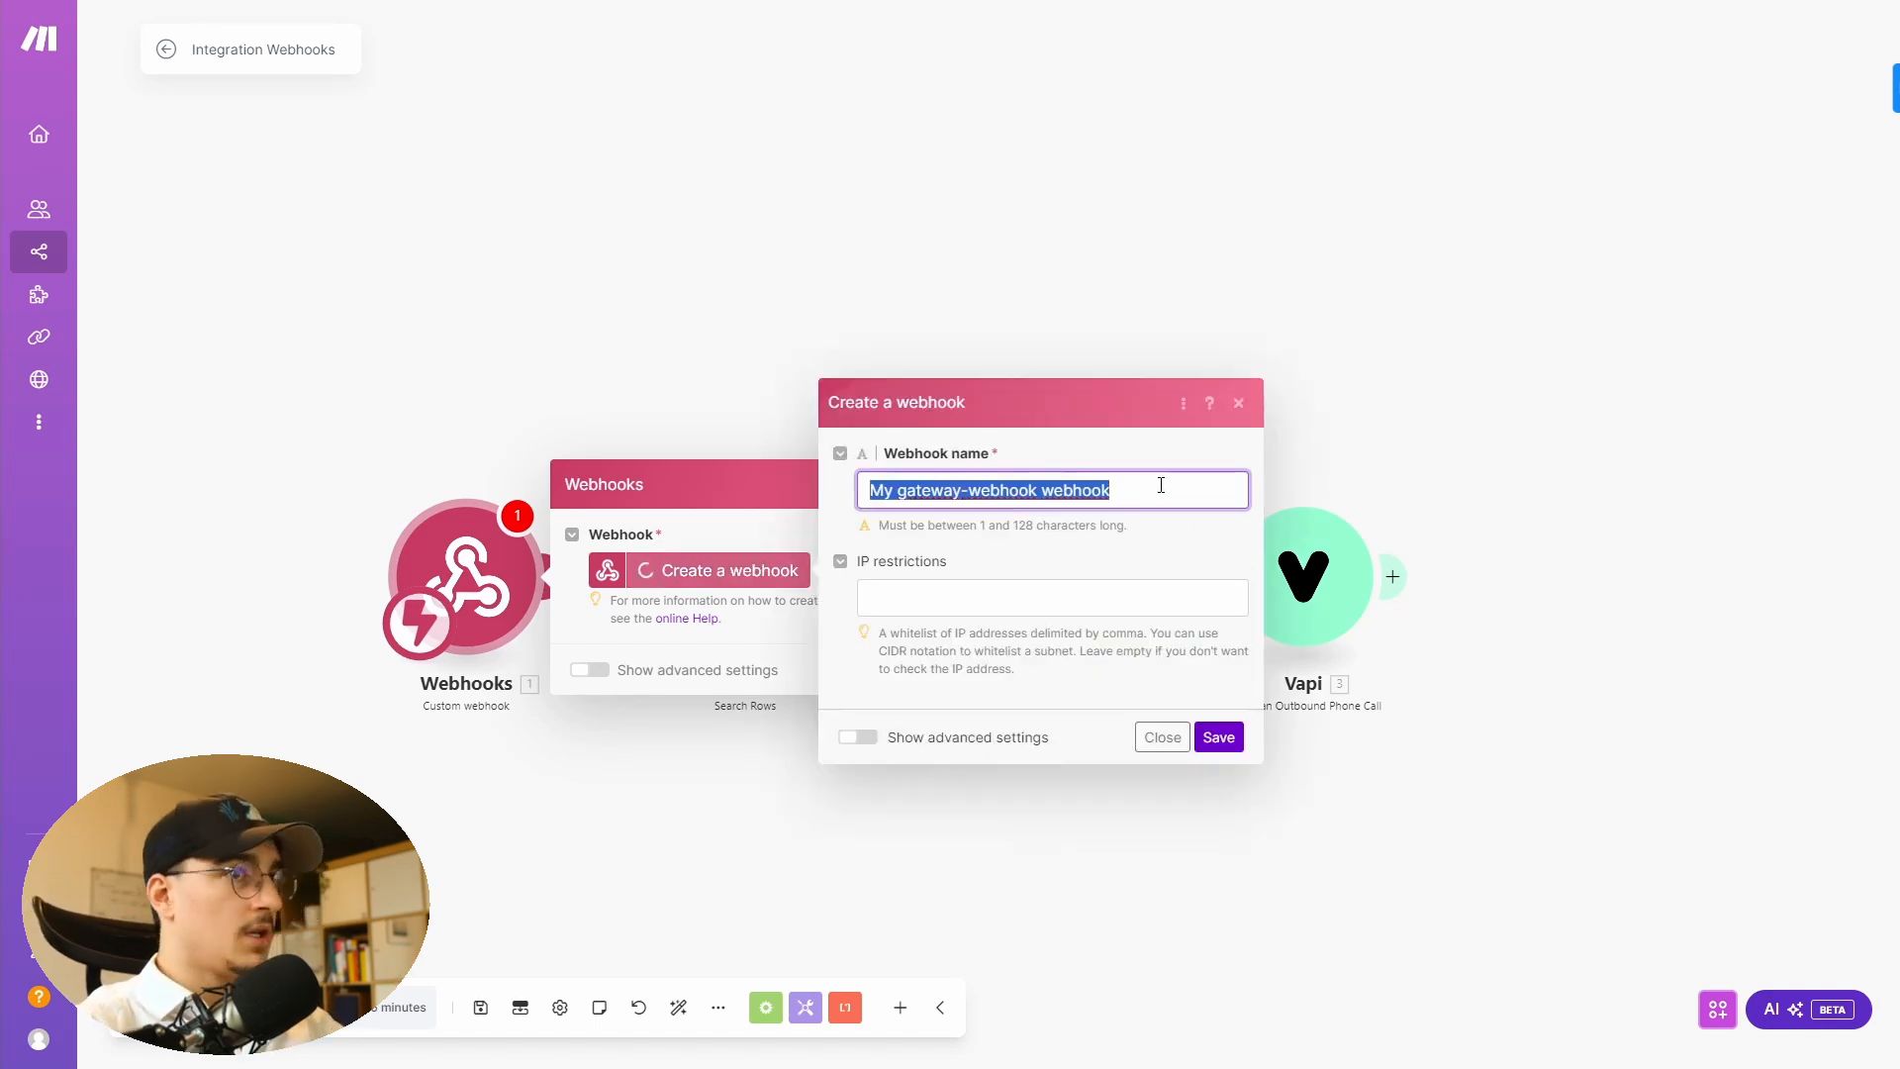
{"action": "type", "text": "Form"}
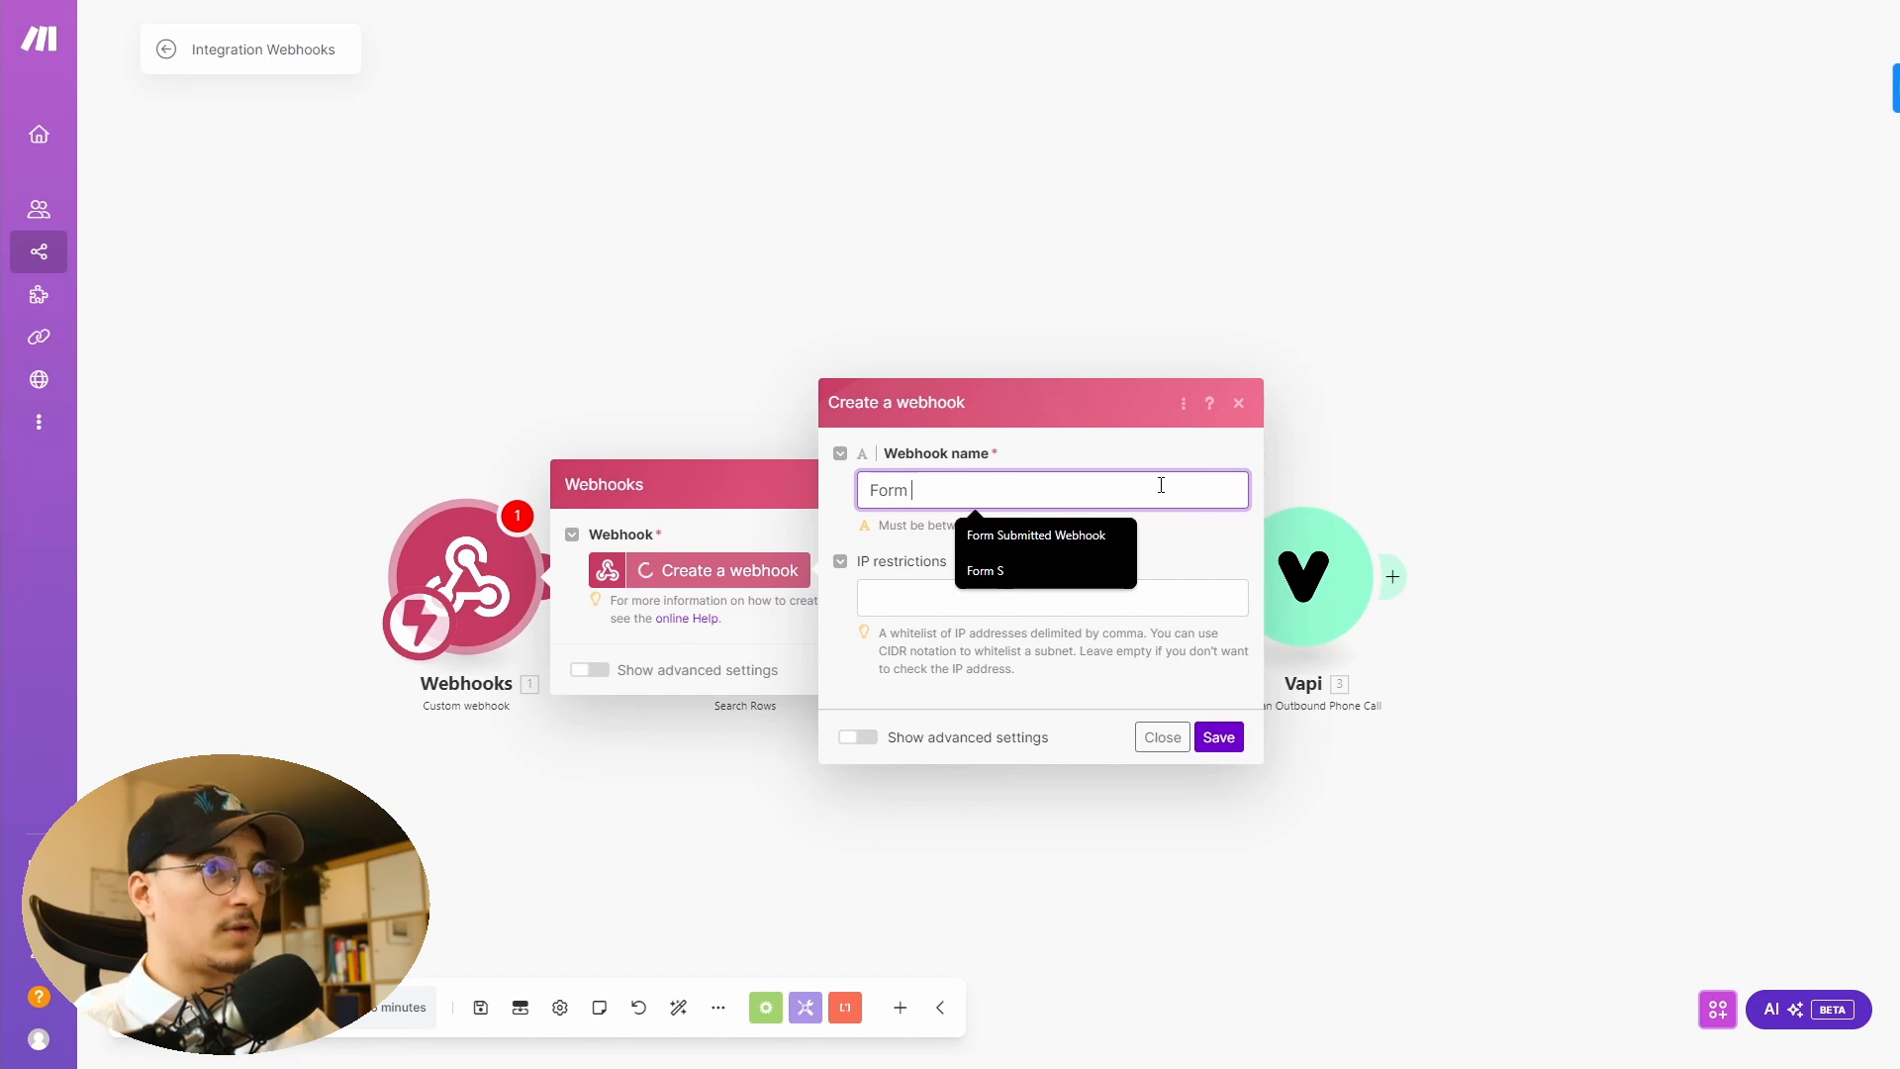
{"action": "left_click", "coordinate": [1071, 536]}
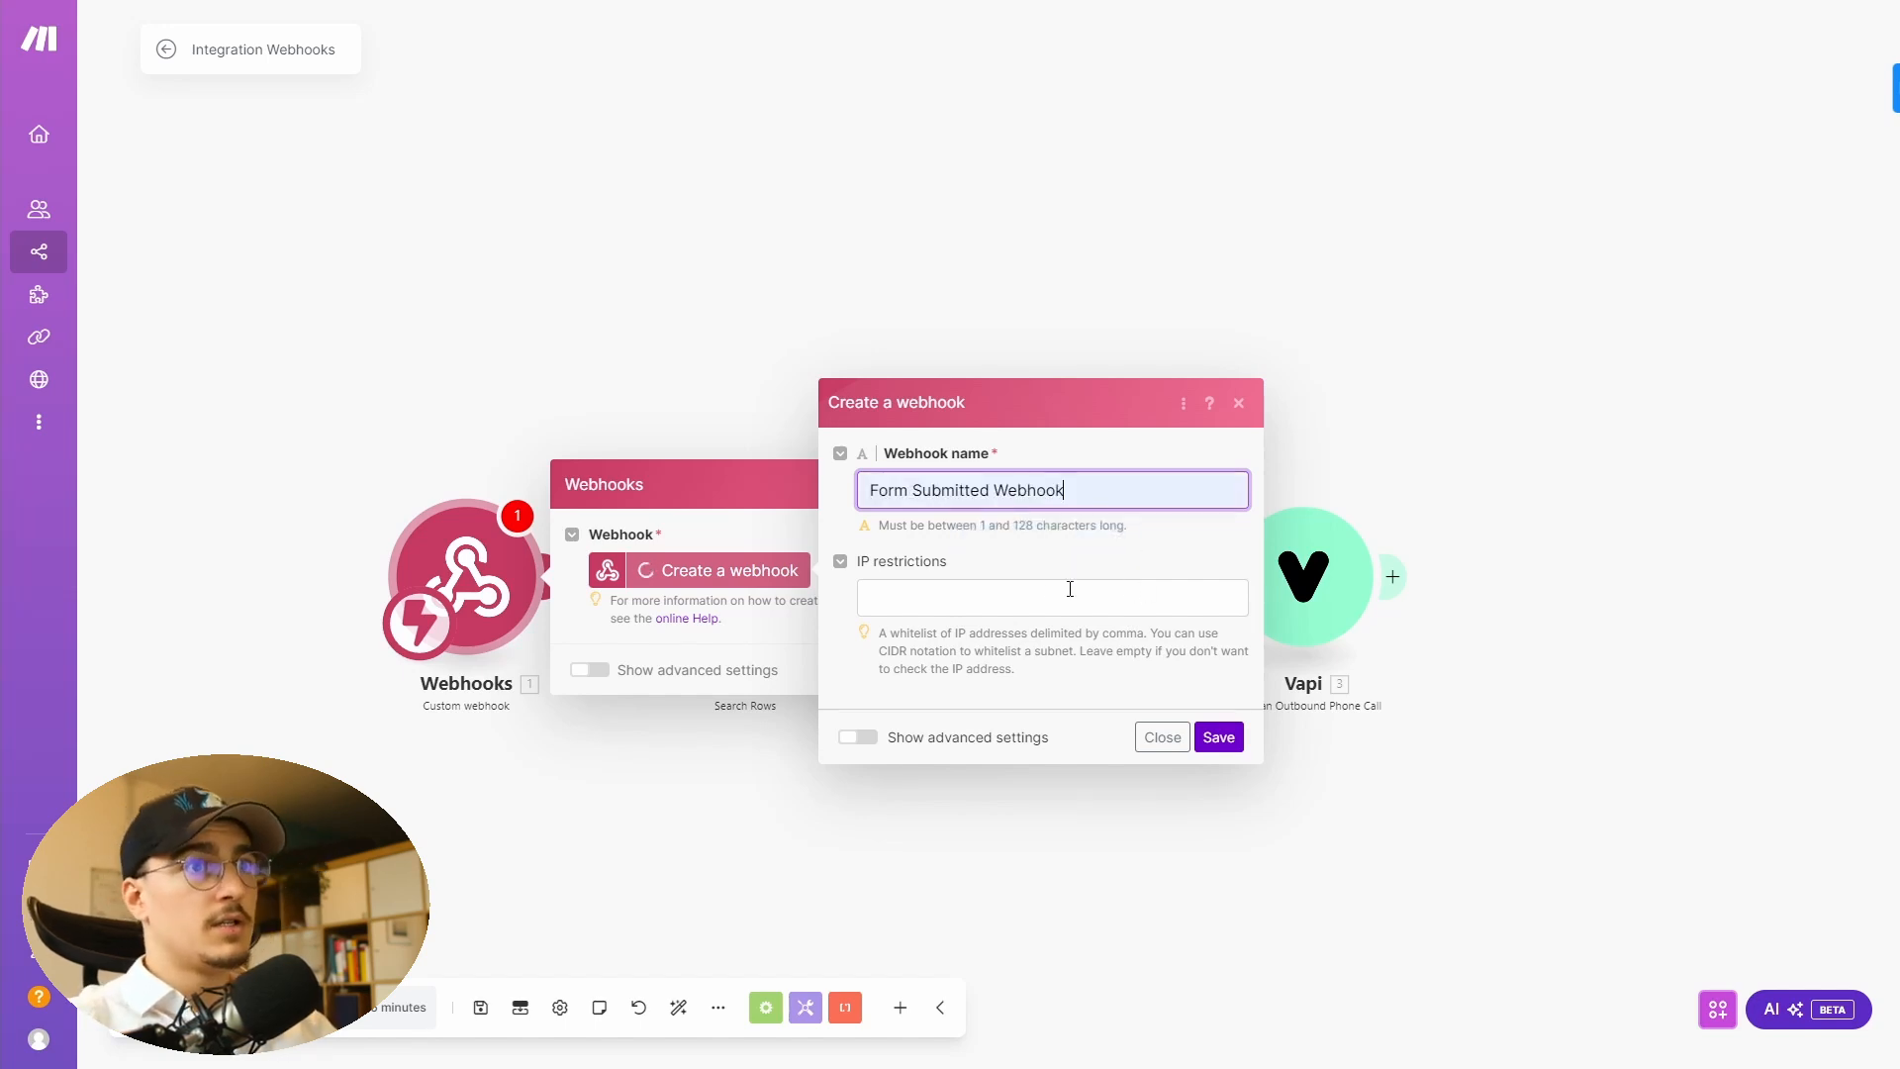
{"action": "left_click", "coordinate": [1218, 737]}
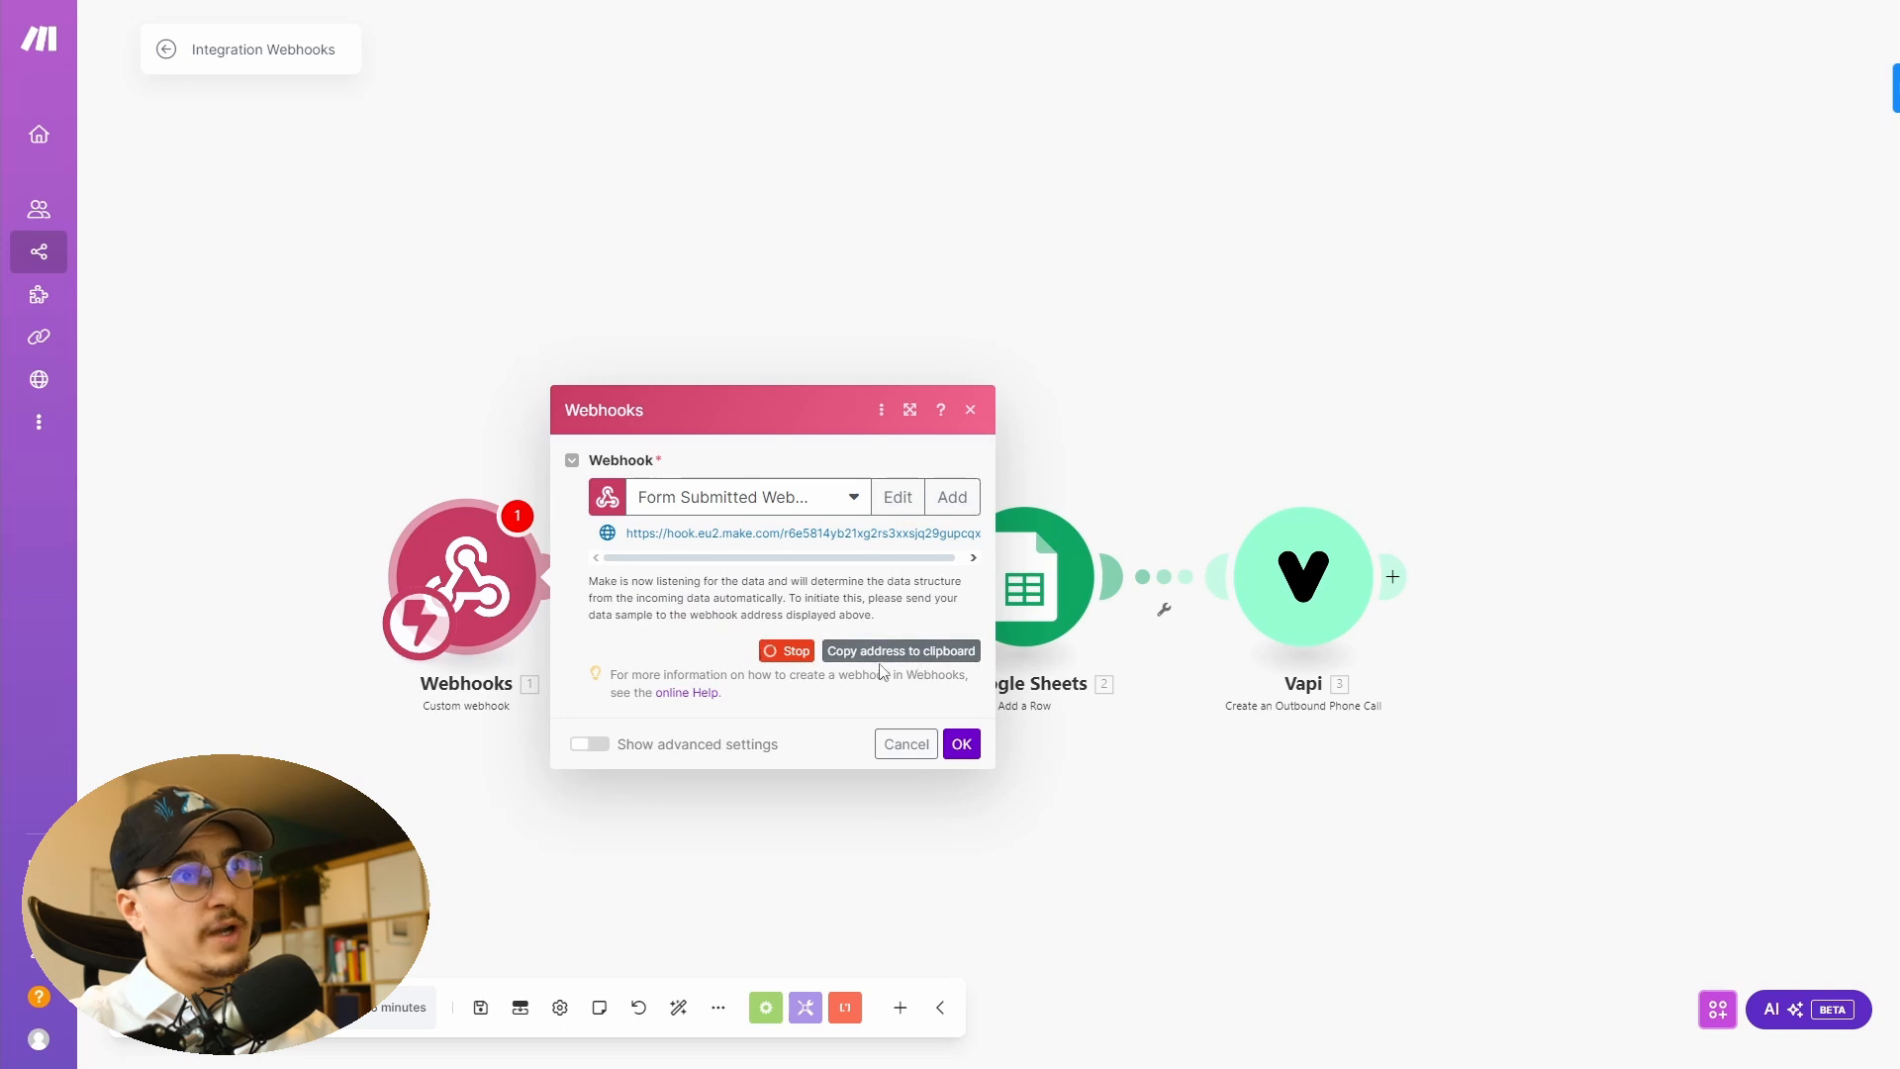
- Copy the webhook address and paste it over the URL in the script's fetch call
{"action": "left_click", "coordinate": [868, 656]}
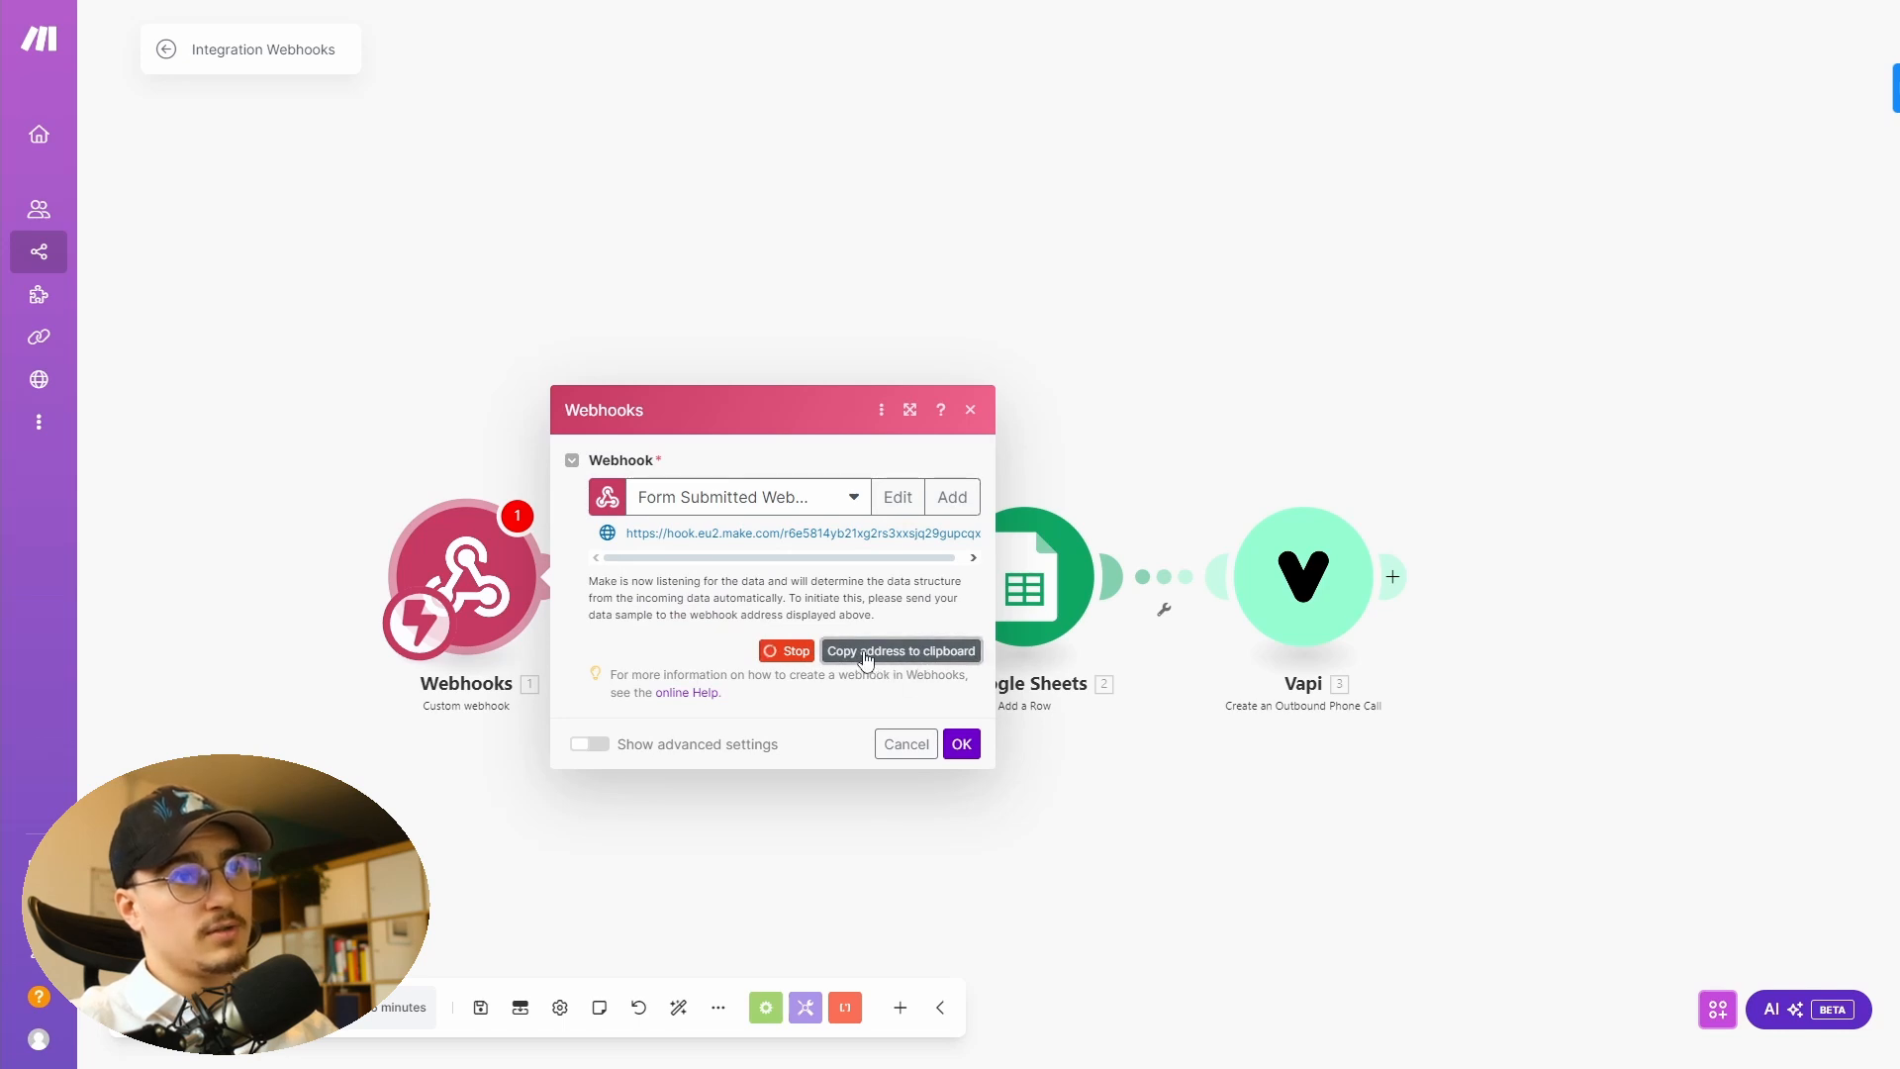
{"action": "left_click", "coordinate": [961, 745]}
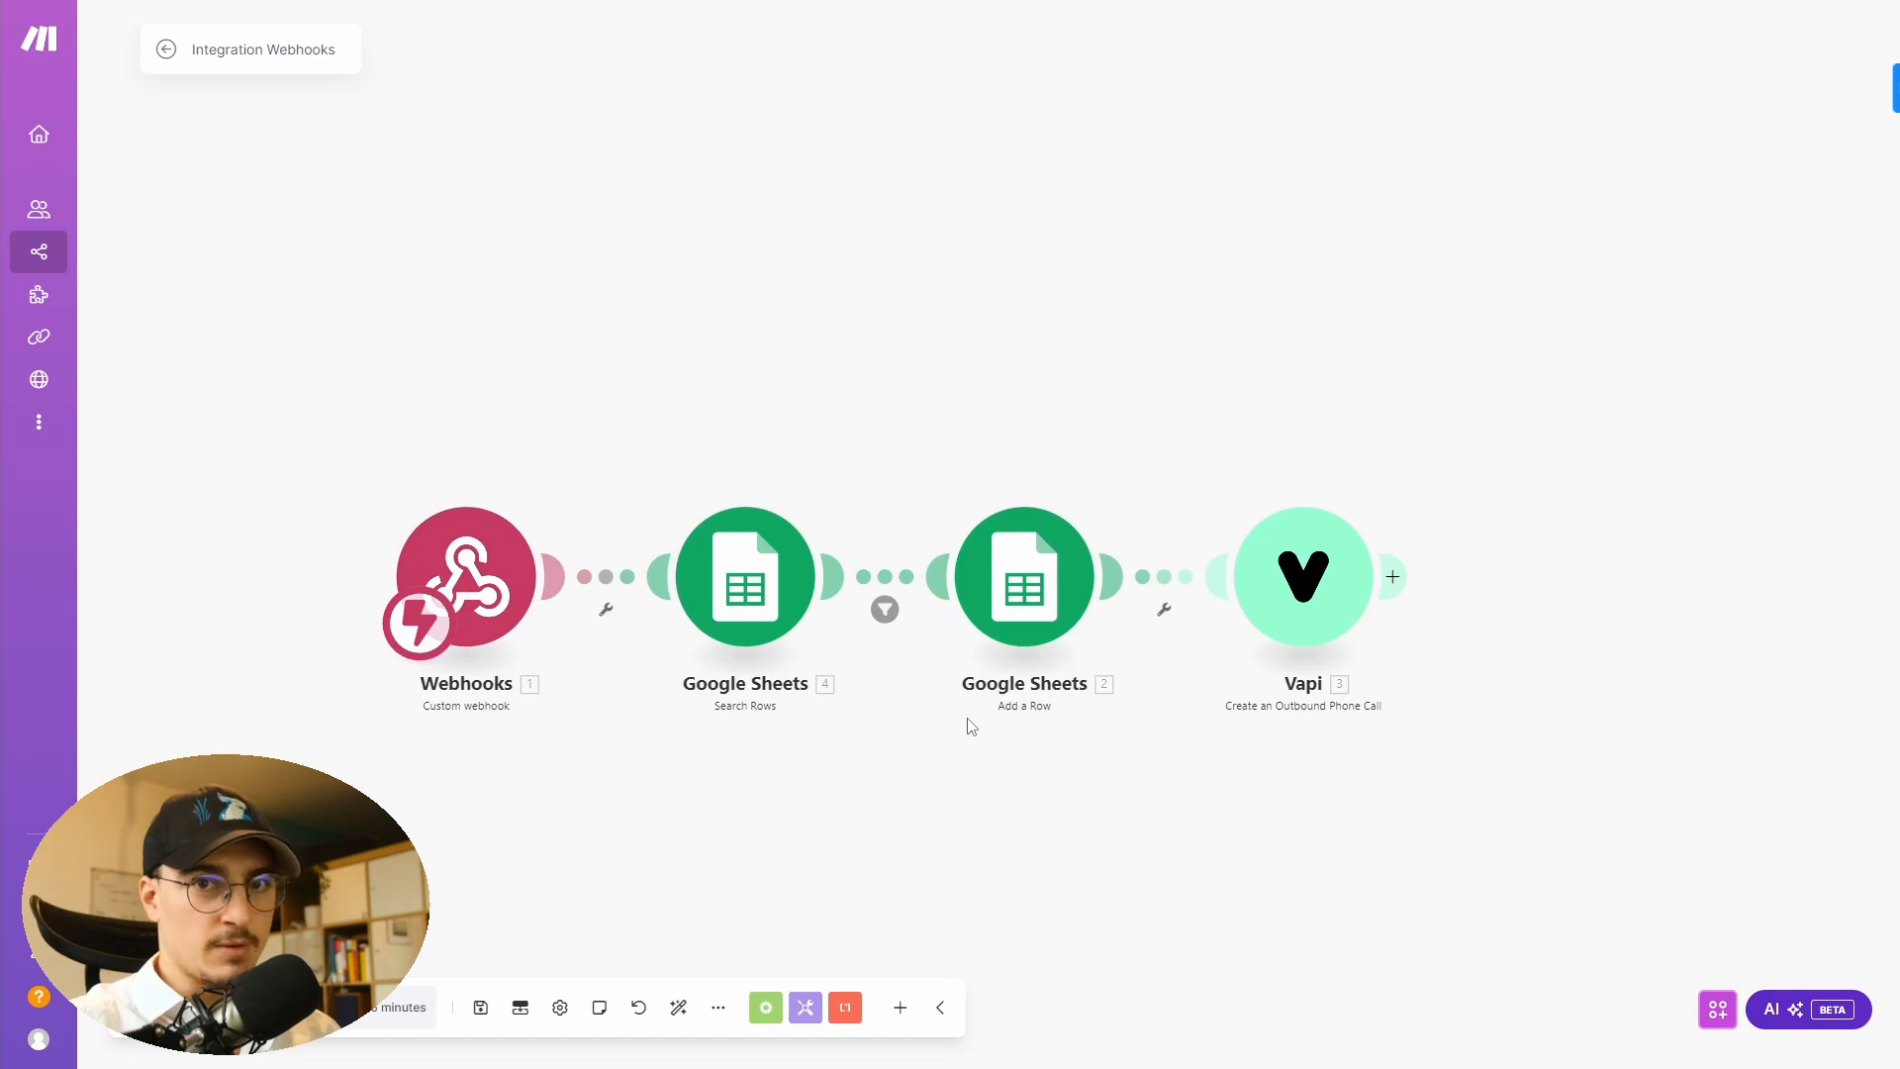
{"action": "key", "text": "alt+Tab"}
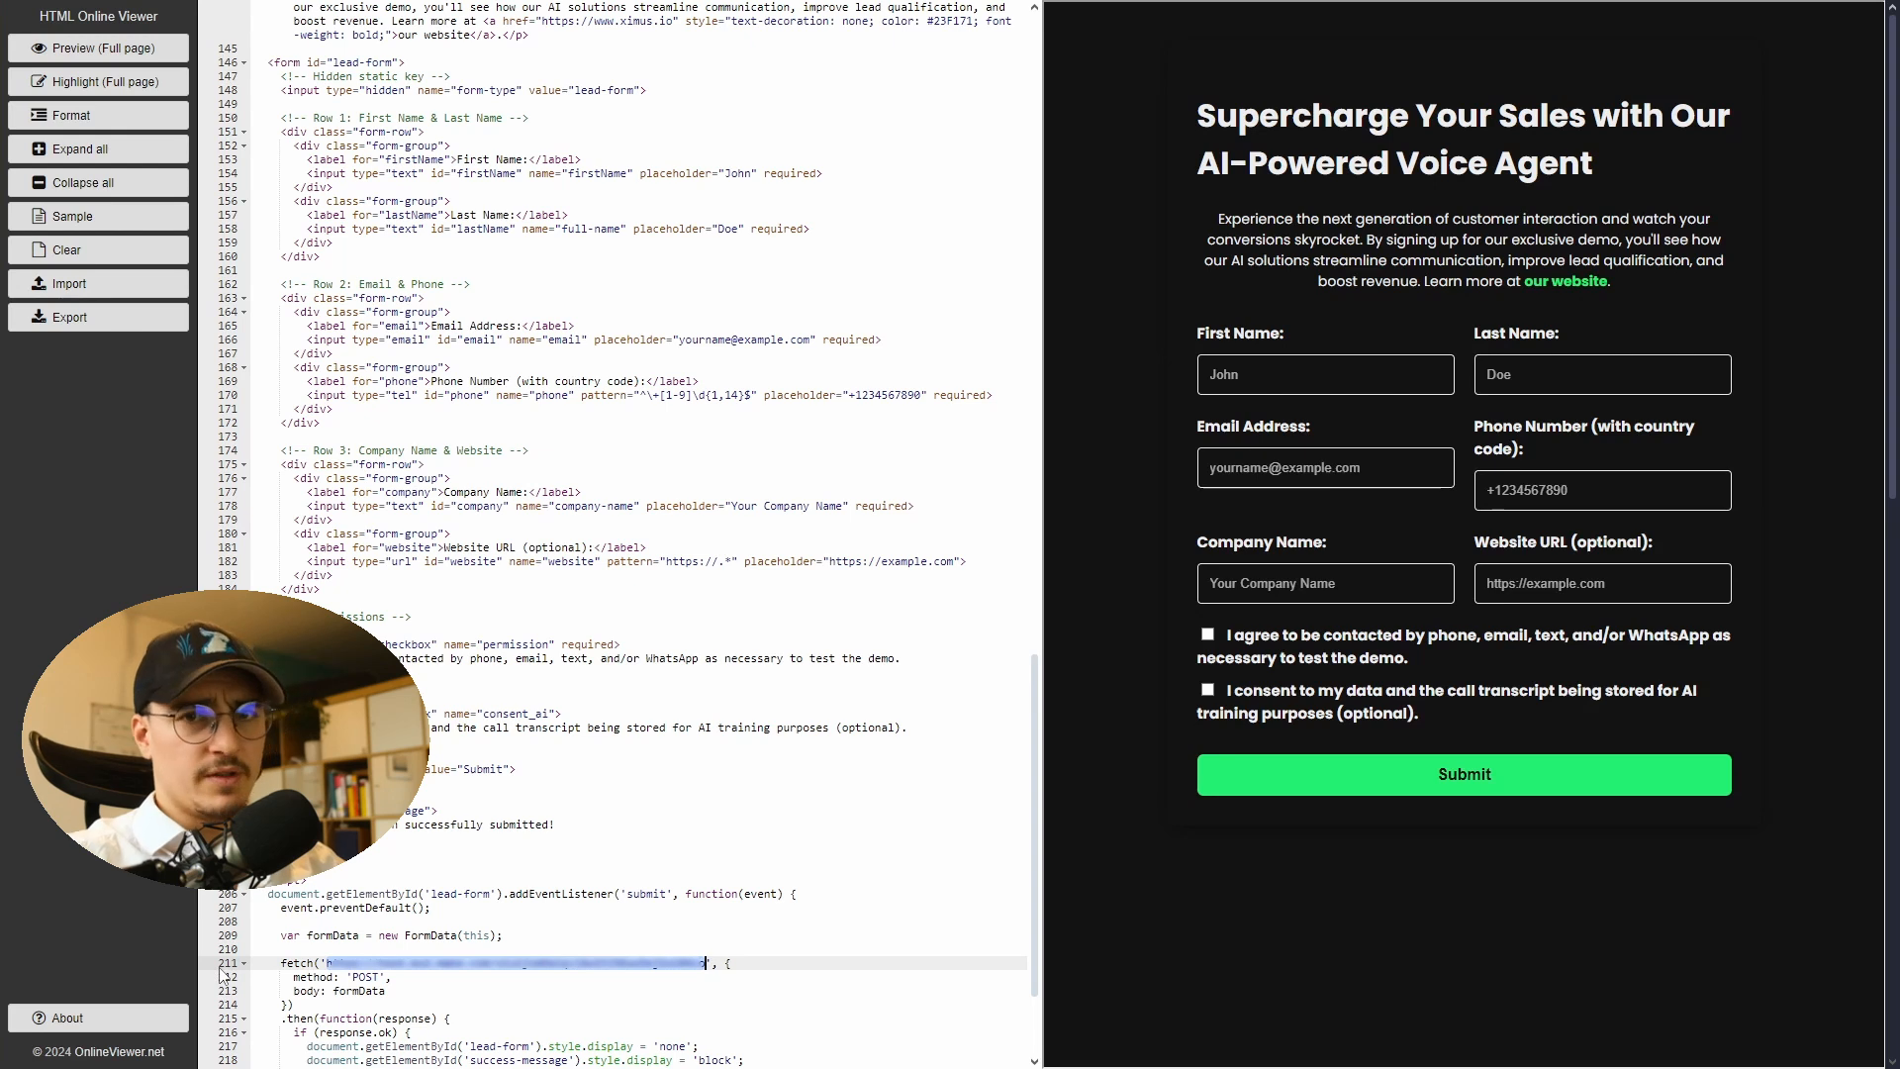
{"action": "left_click", "coordinate": [328, 962]}
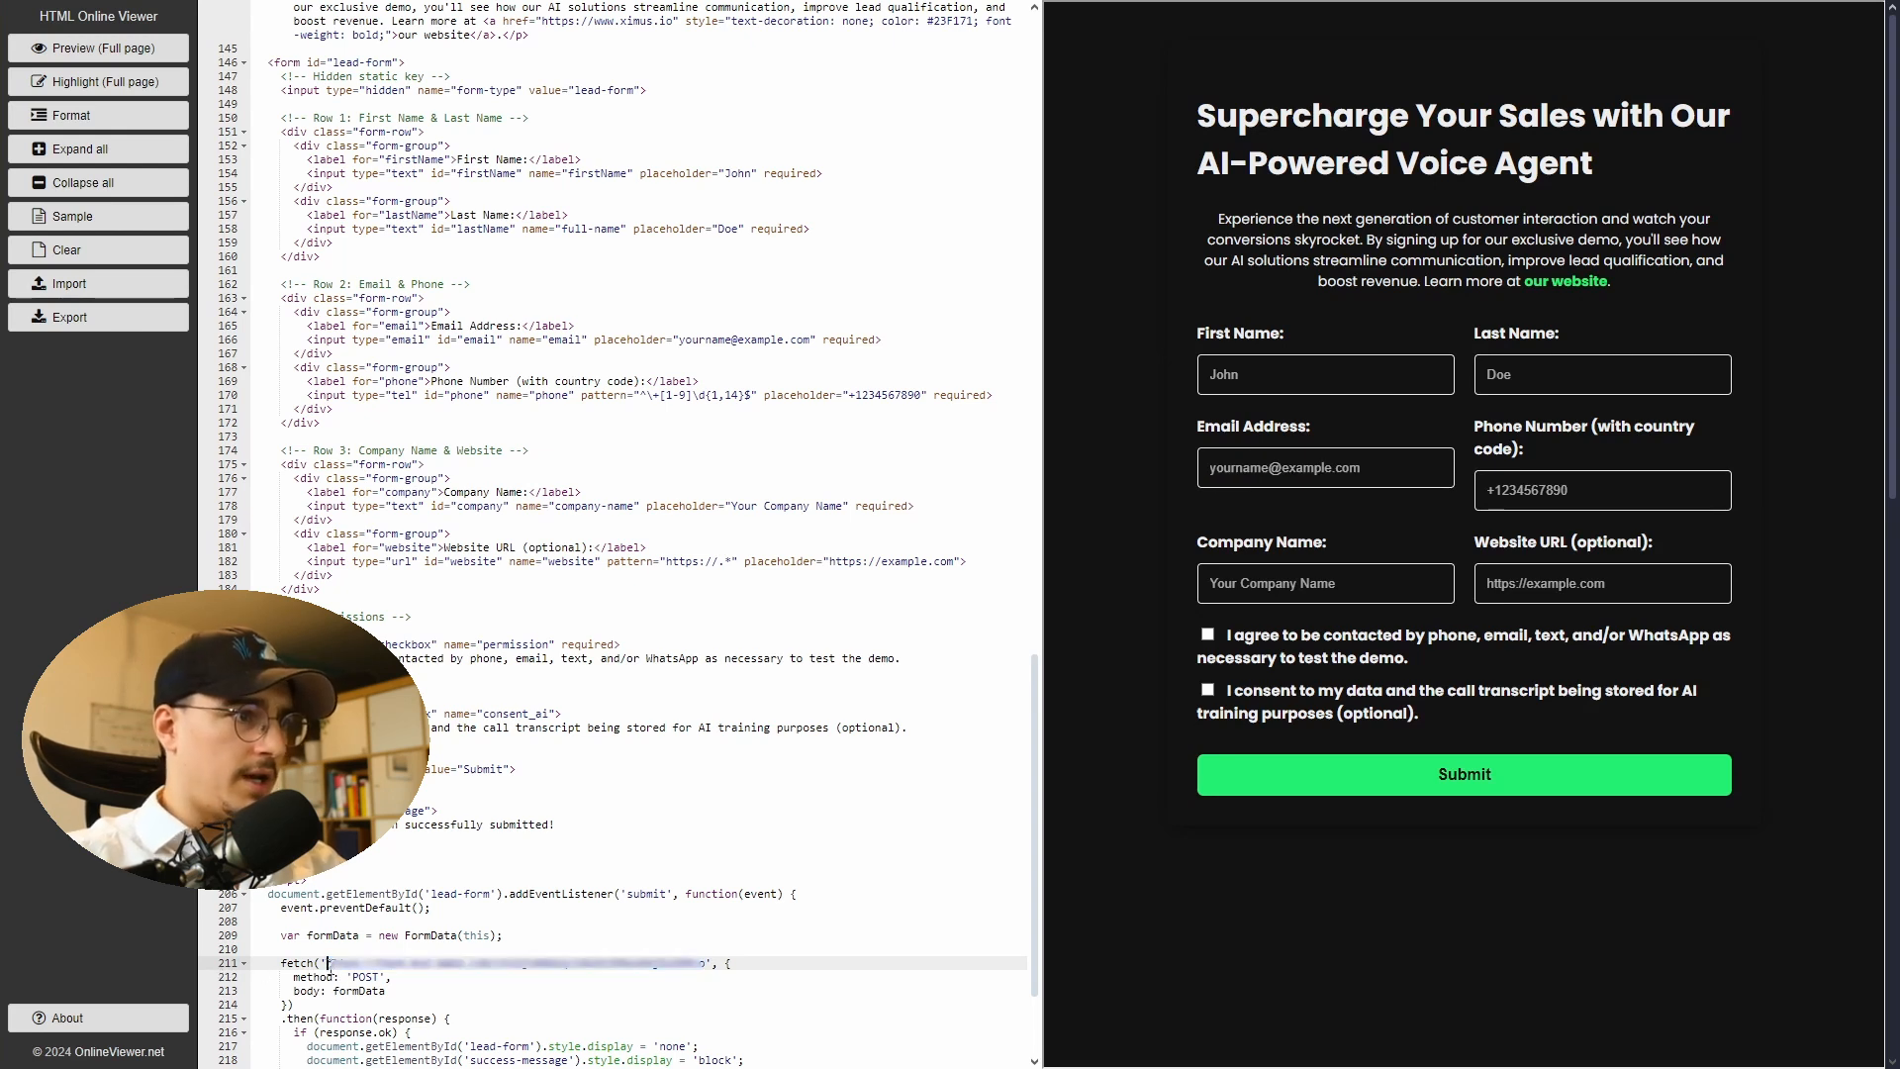
{"action": "left_click_drag", "start_coordinate": [328, 962], "coordinate": [702, 966]}
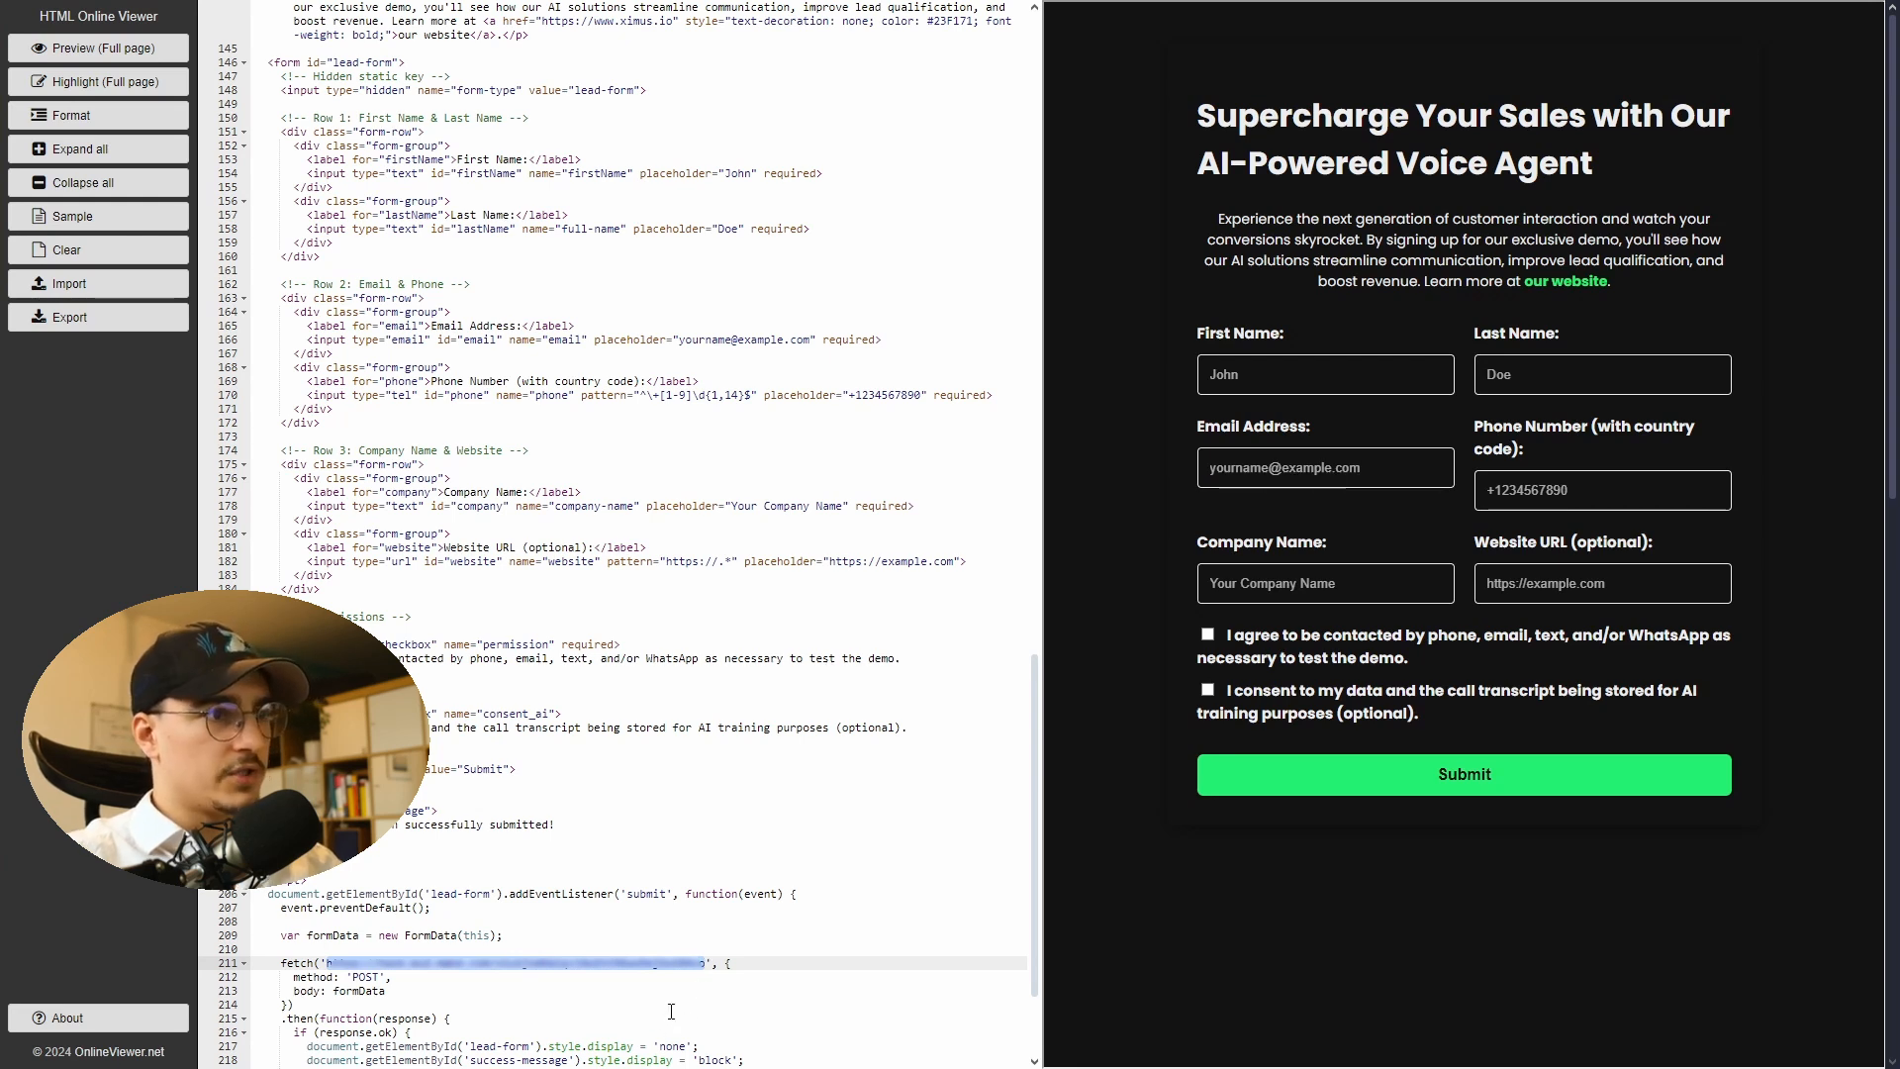
{"action": "key", "text": "ctrl+v"}
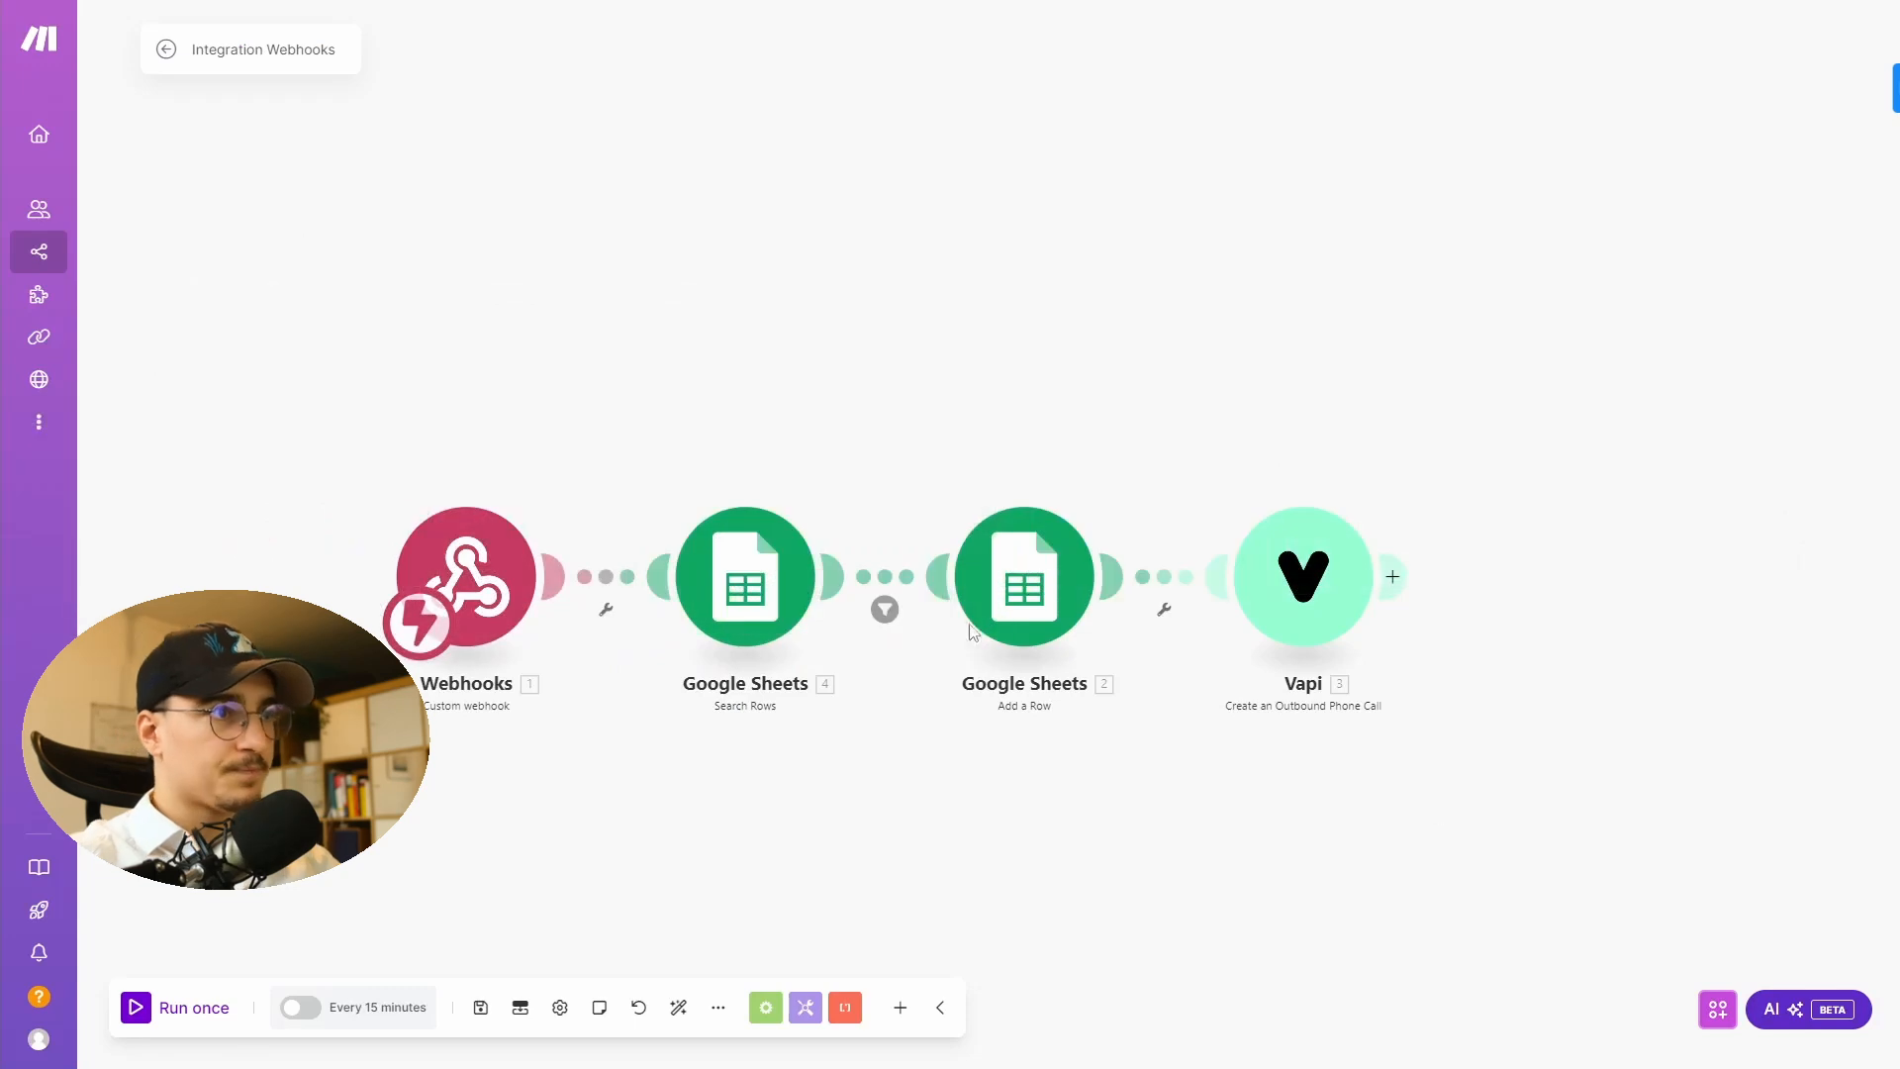
- Start the Webhooks module listening for incoming data, then return to the form preview
{"action": "right_click", "coordinate": [479, 578]}
{"action": "left_click", "coordinate": [495, 607]}
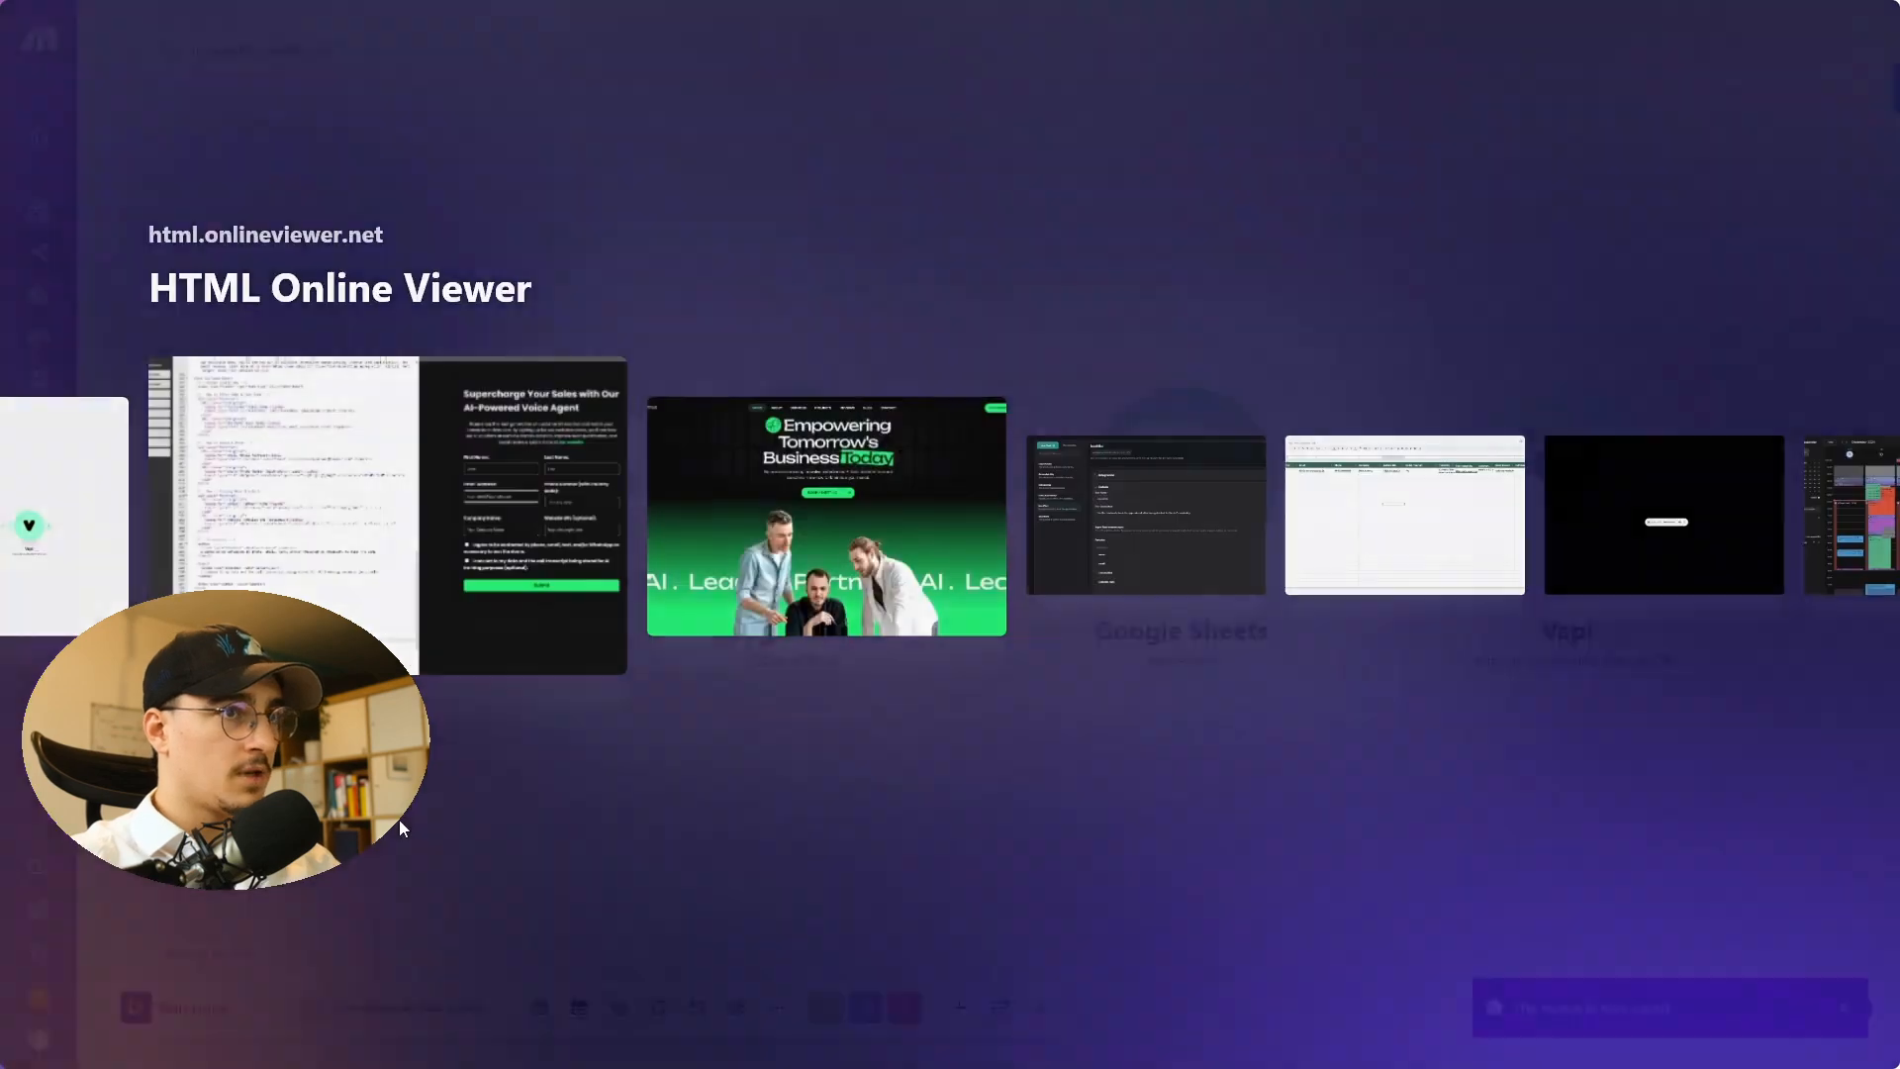
{"action": "key", "text": "alt+Tab"}
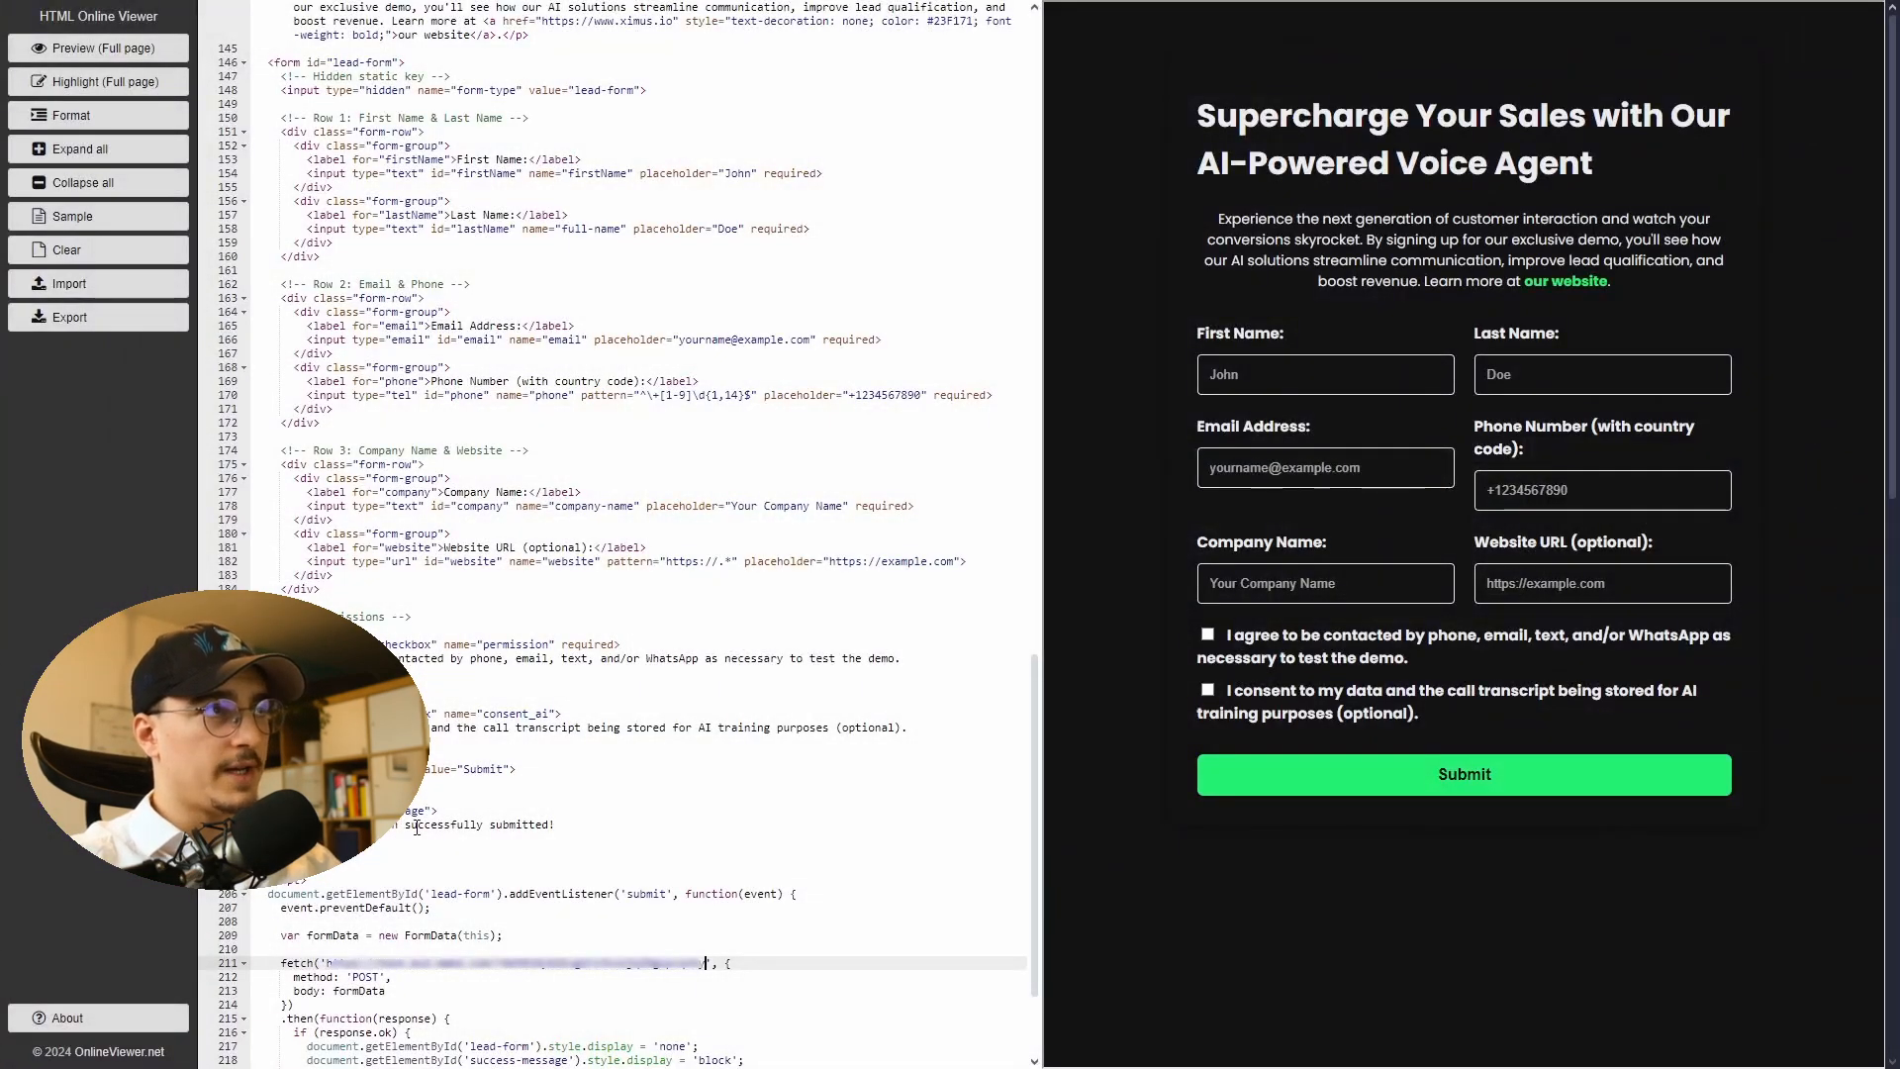
- Fill in the lead form with the contact's details, tick both consent checkboxes, and submit it
{"action": "left_click", "coordinate": [1291, 382]}
{"action": "left_click", "coordinate": [1316, 421]}
{"action": "left_click", "coordinate": [1208, 635]}
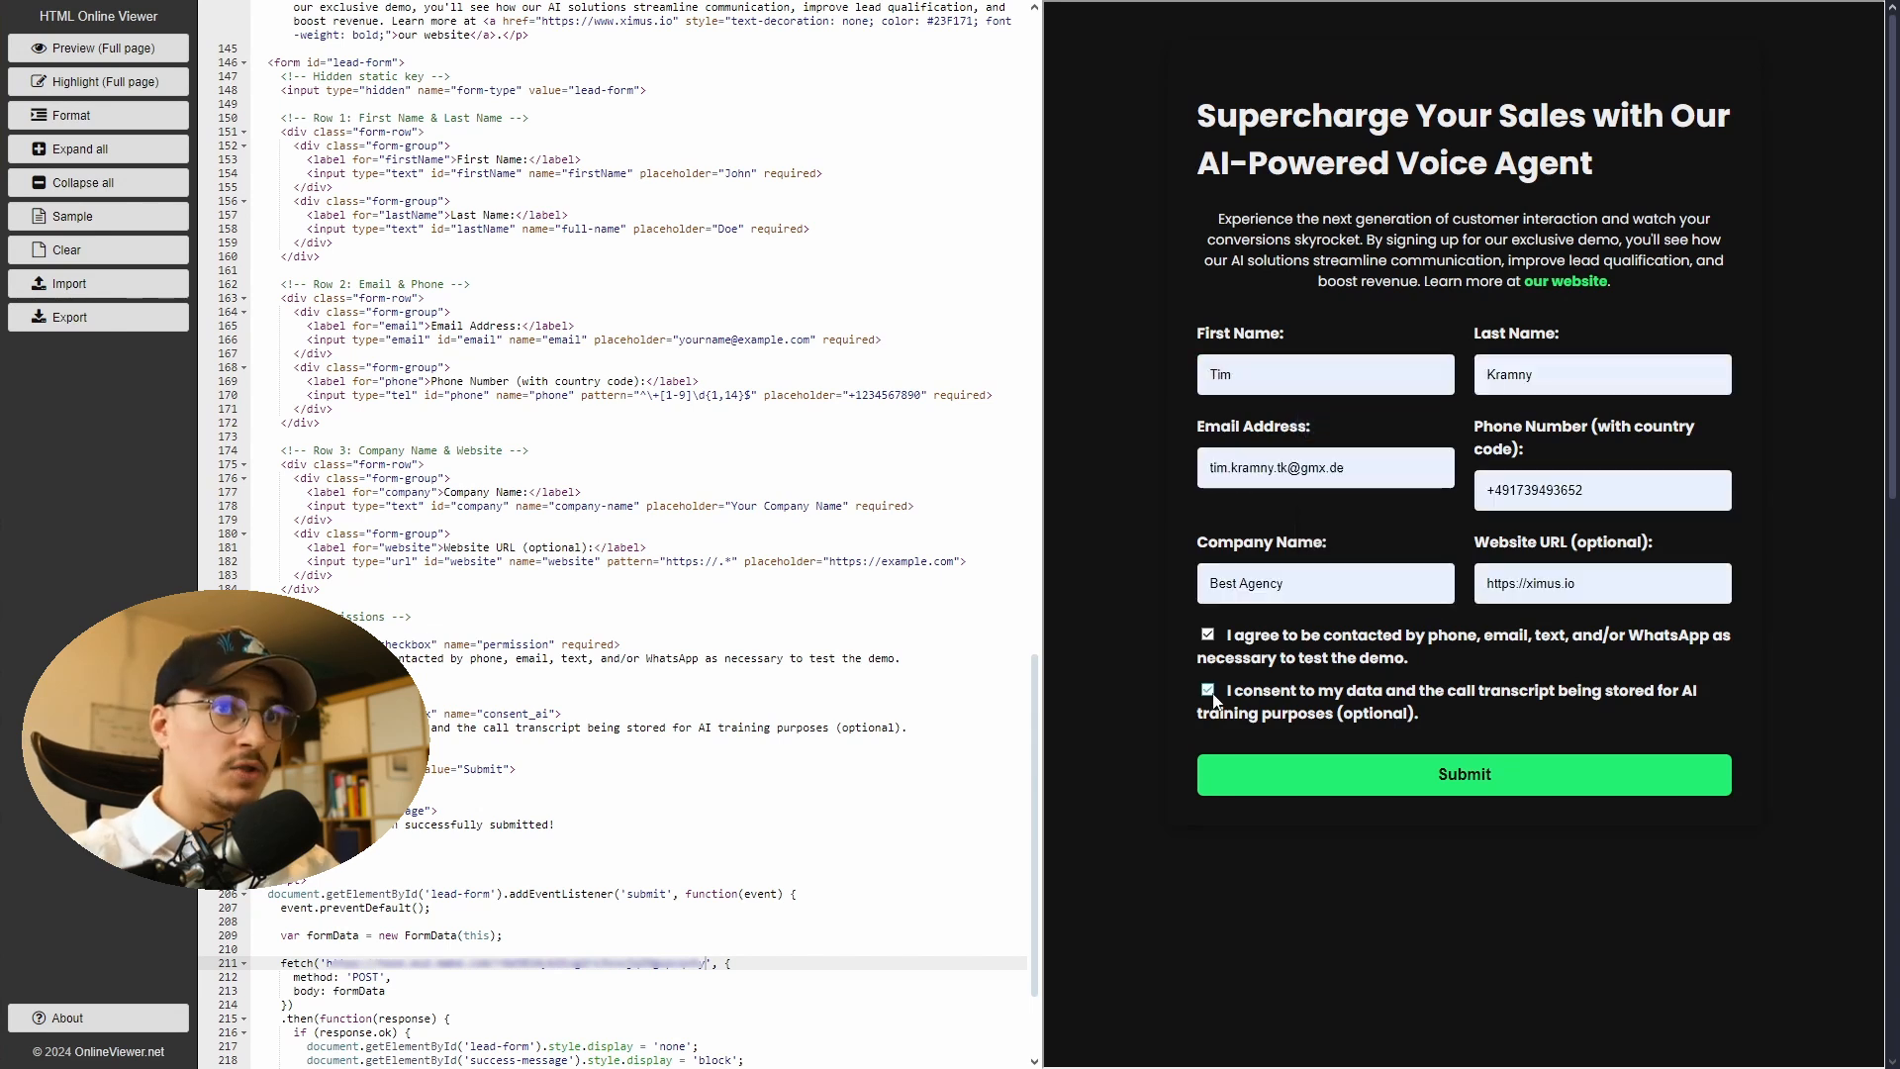
{"action": "left_click", "coordinate": [1207, 689]}
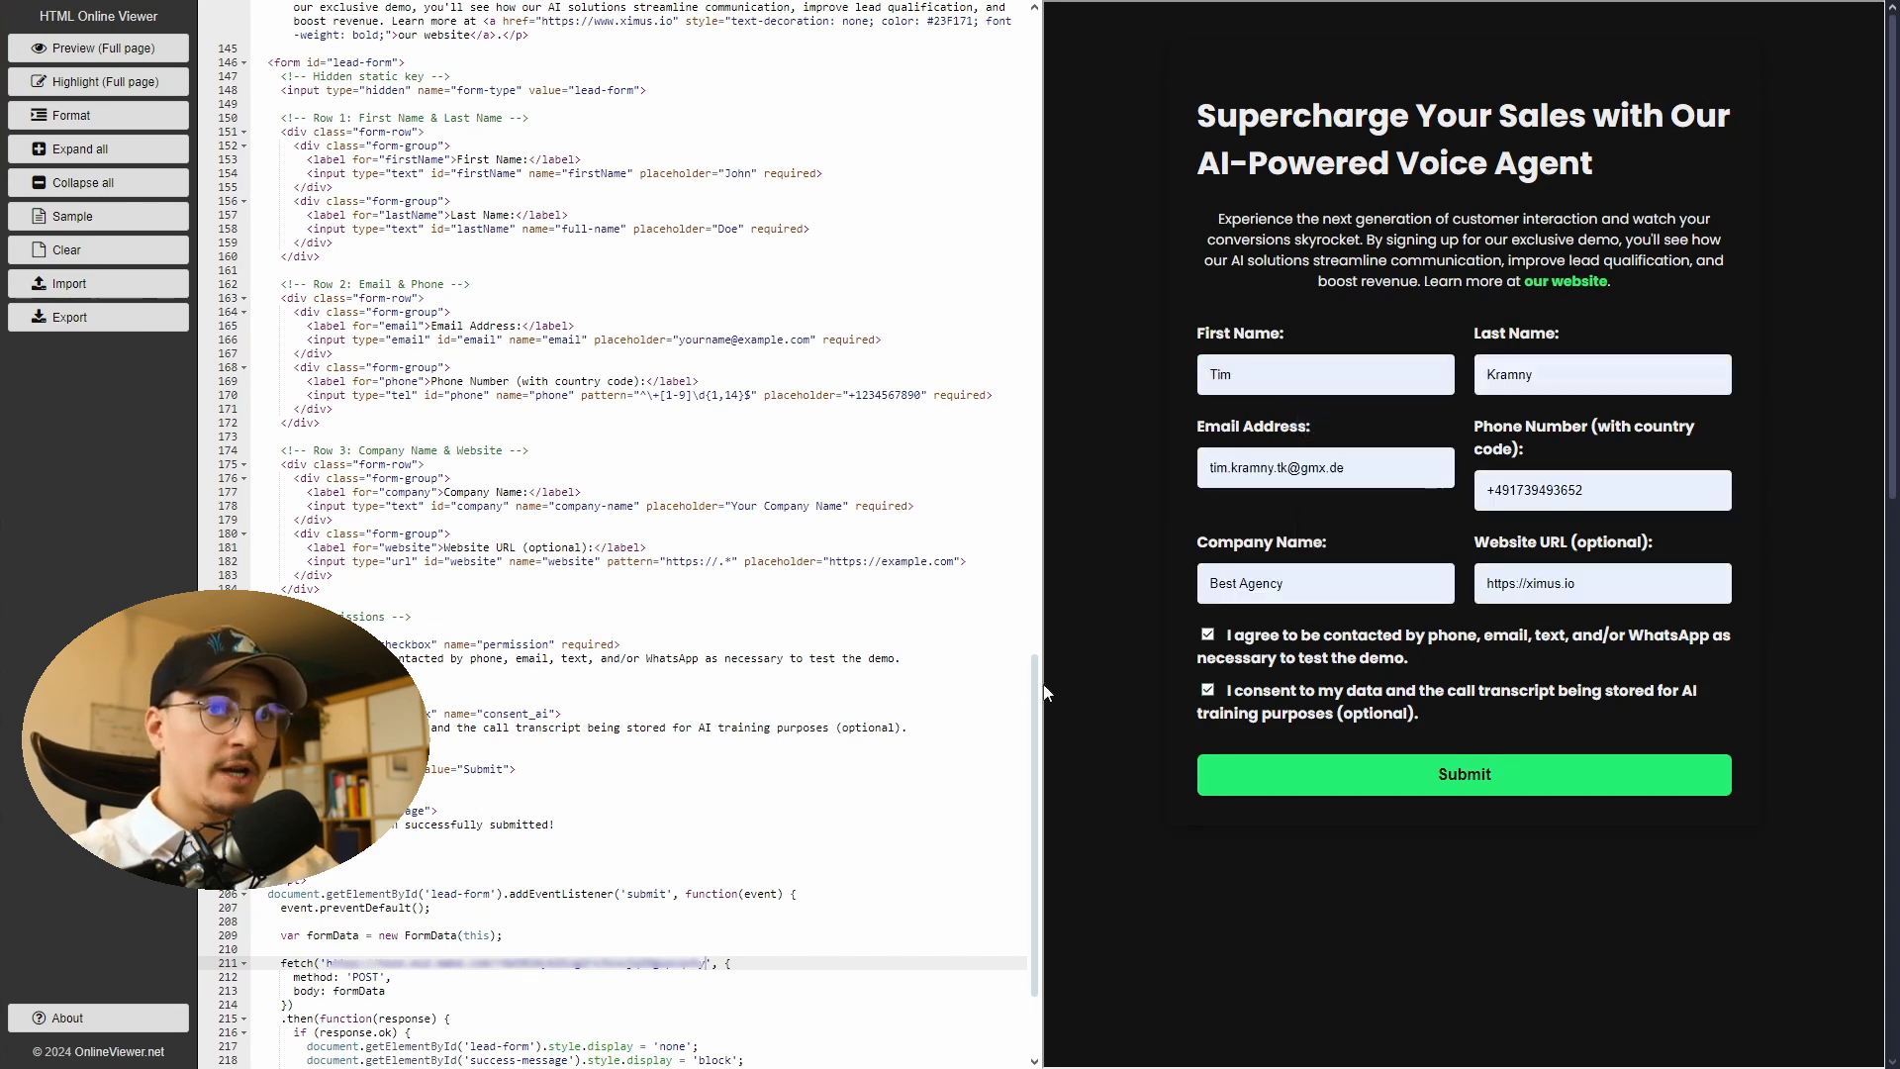
{"action": "left_click", "coordinate": [1284, 782]}
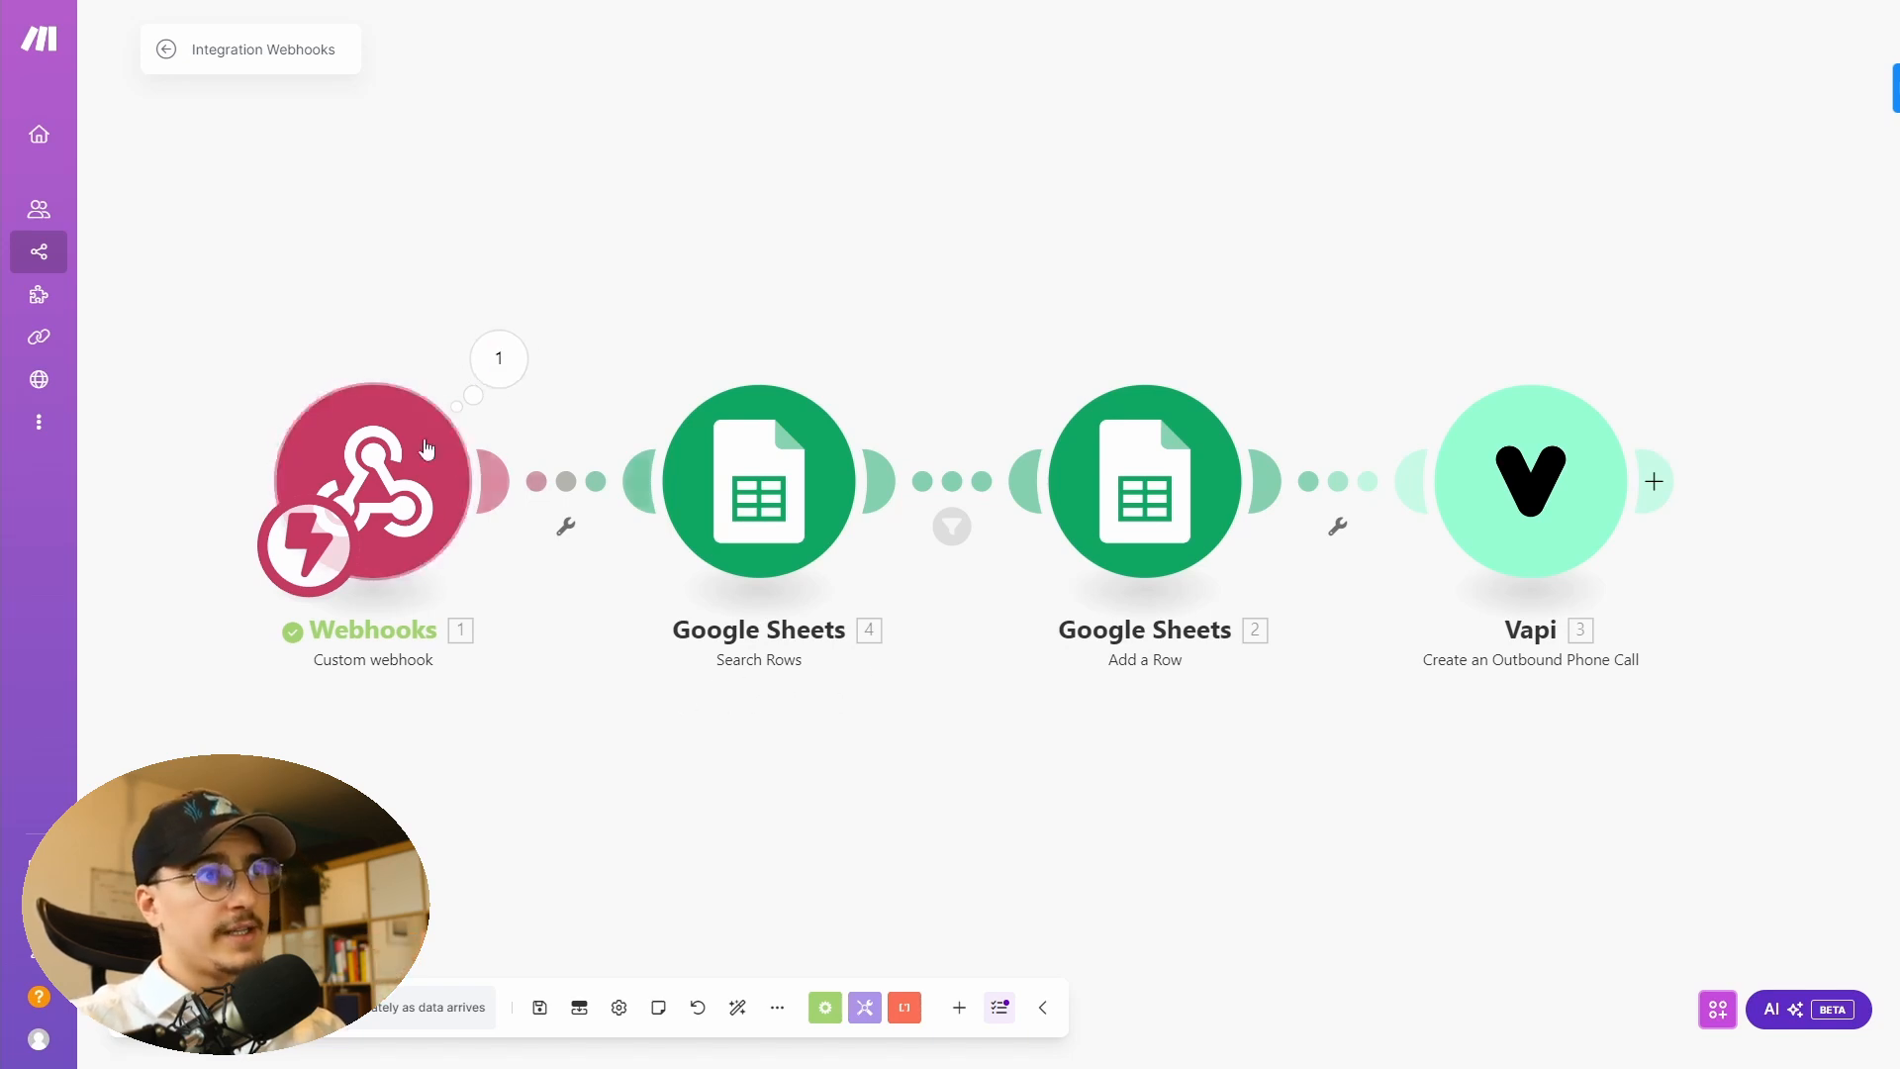
- Inspect the output bundle received by the Webhooks module
{"action": "left_click", "coordinate": [498, 377]}
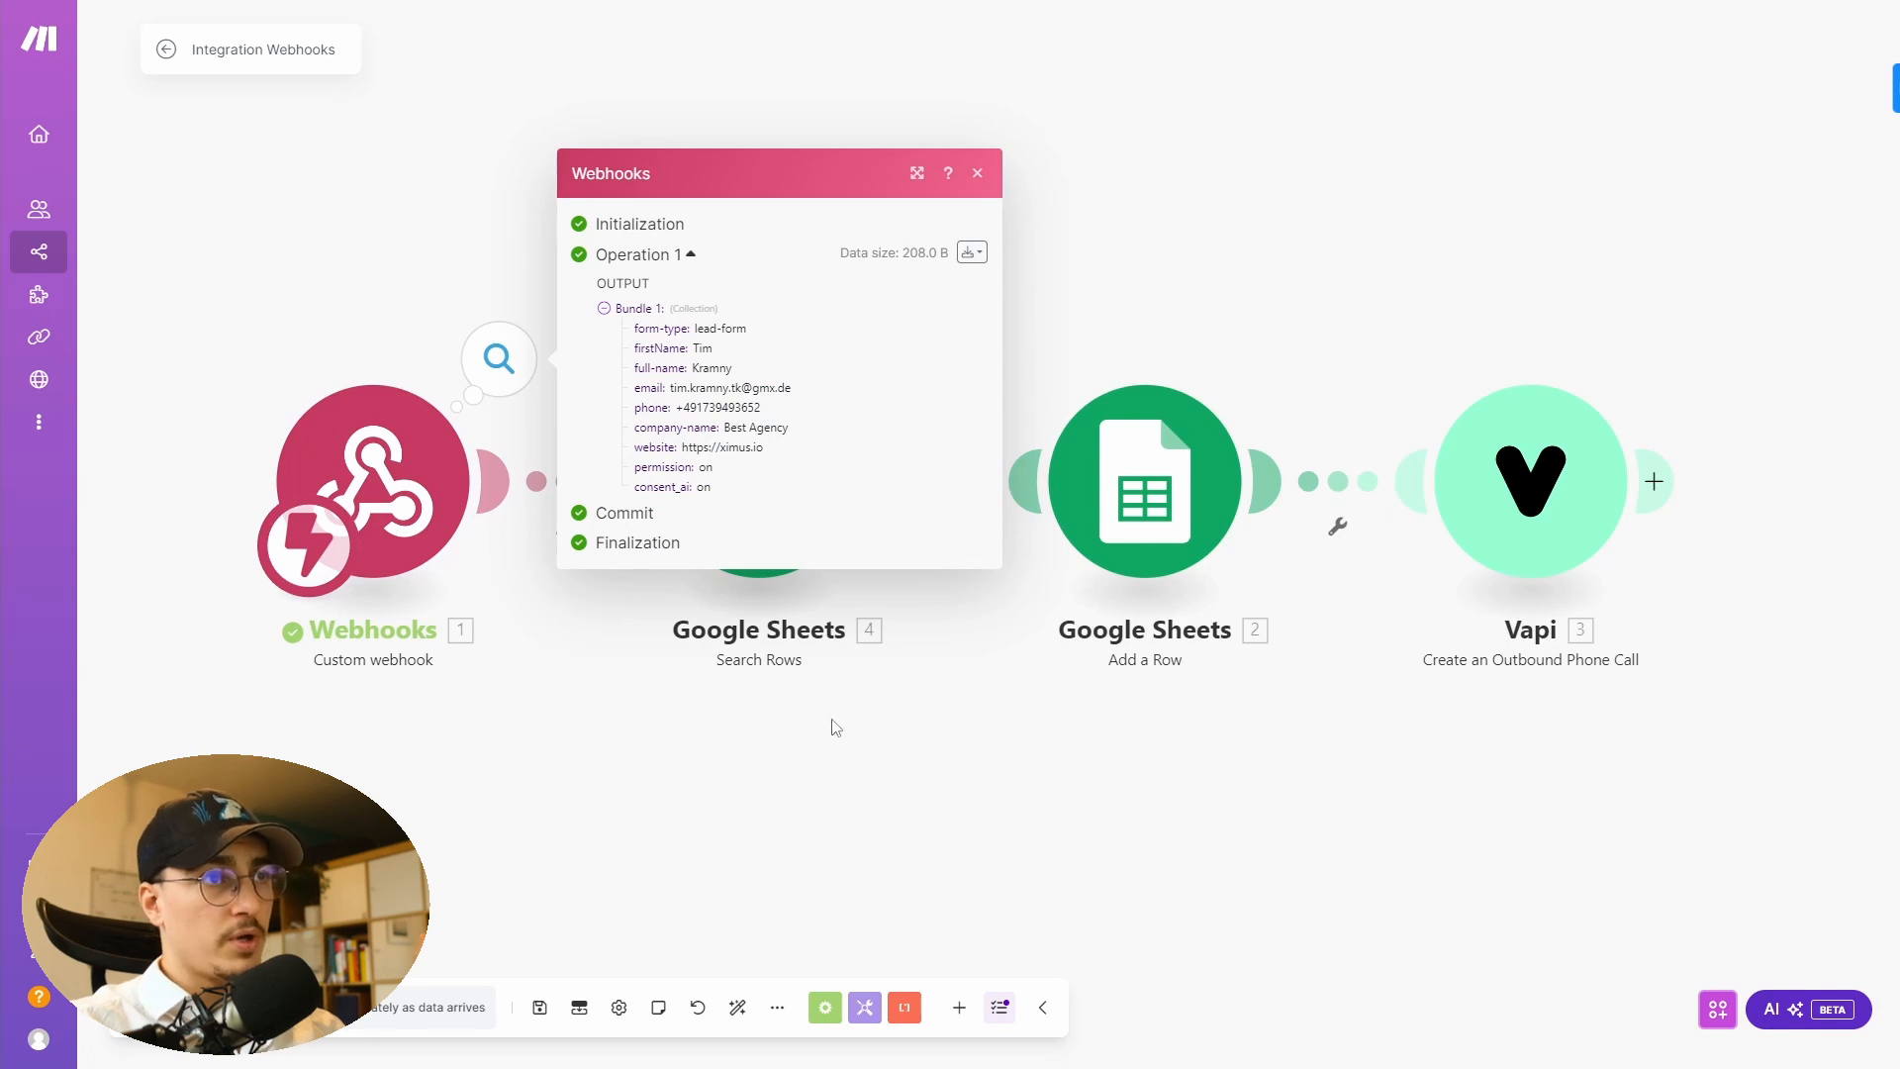
{"action": "left_click_drag", "start_coordinate": [802, 398], "coordinate": [669, 389]}
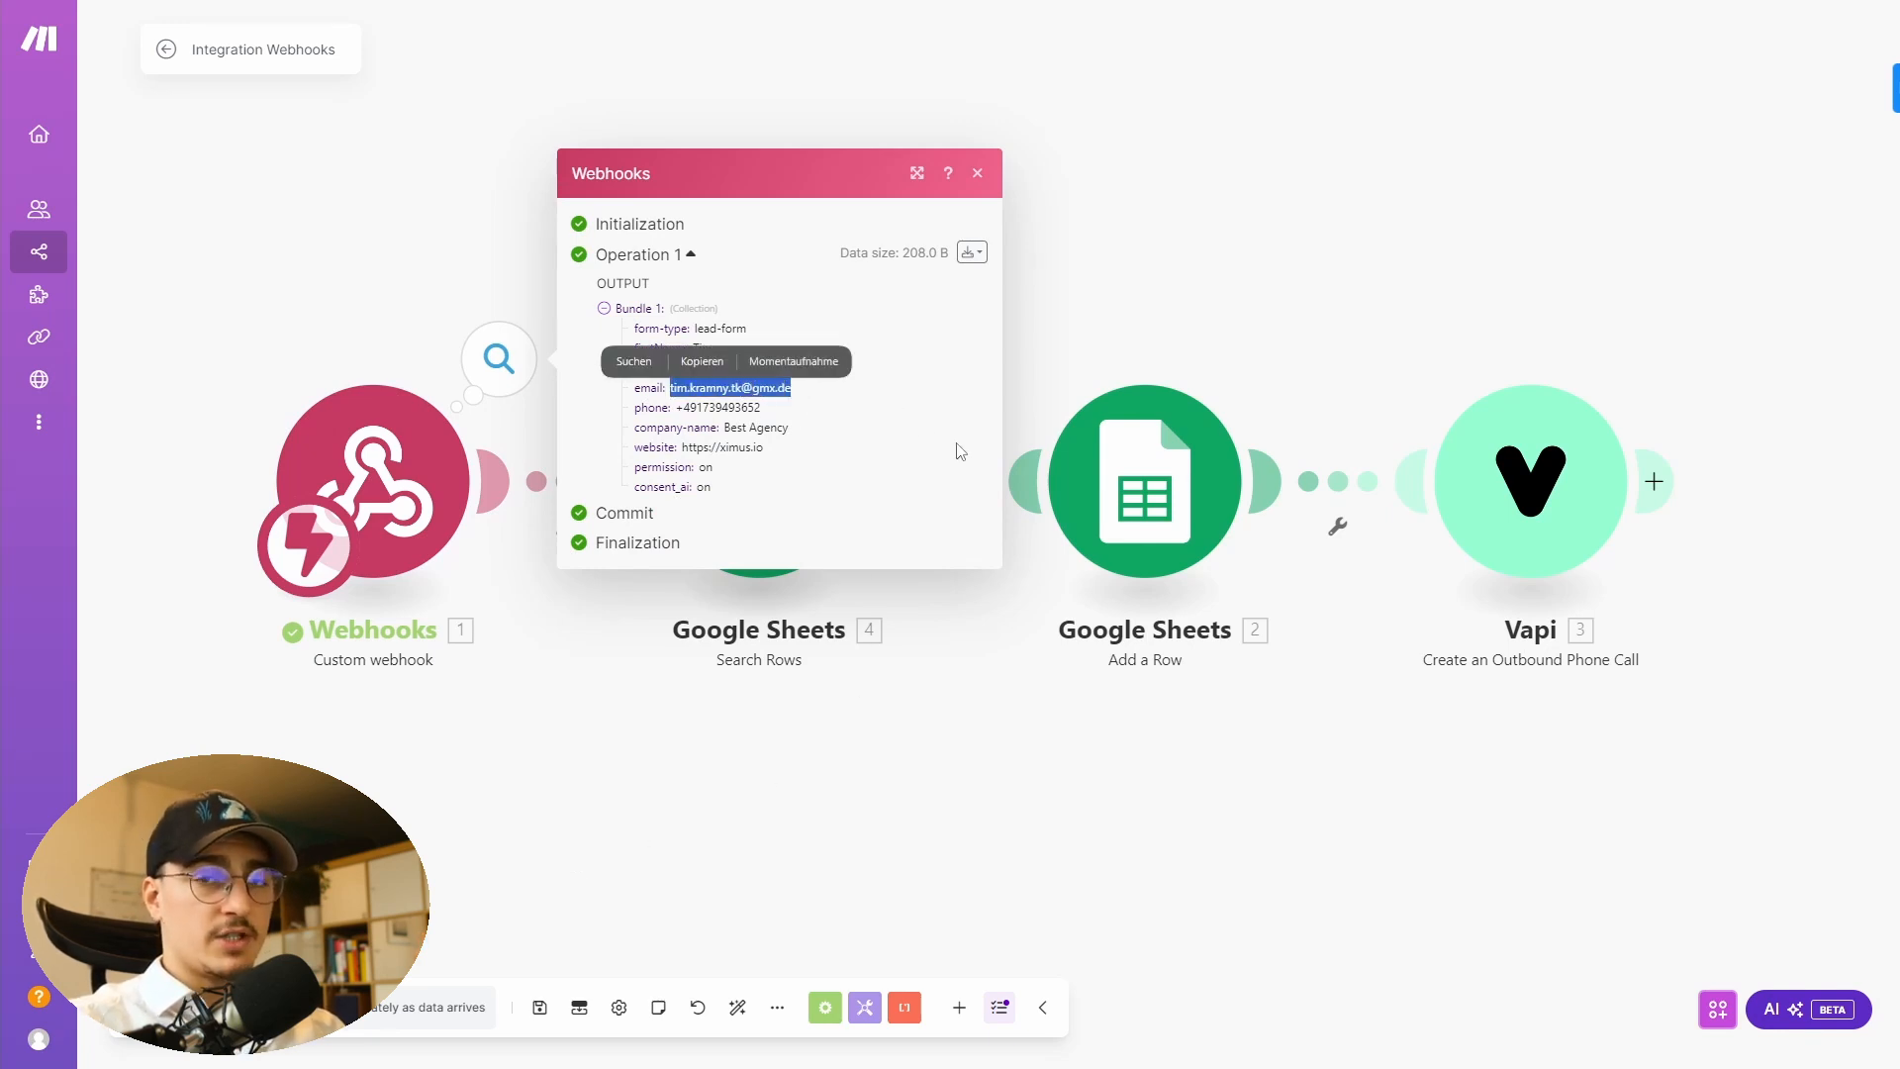
- Review the Demo CRM spreadsheet's column headers and its empty data rows
{"action": "left_click", "coordinate": [715, 393]}
{"action": "left_click", "coordinate": [760, 676]}
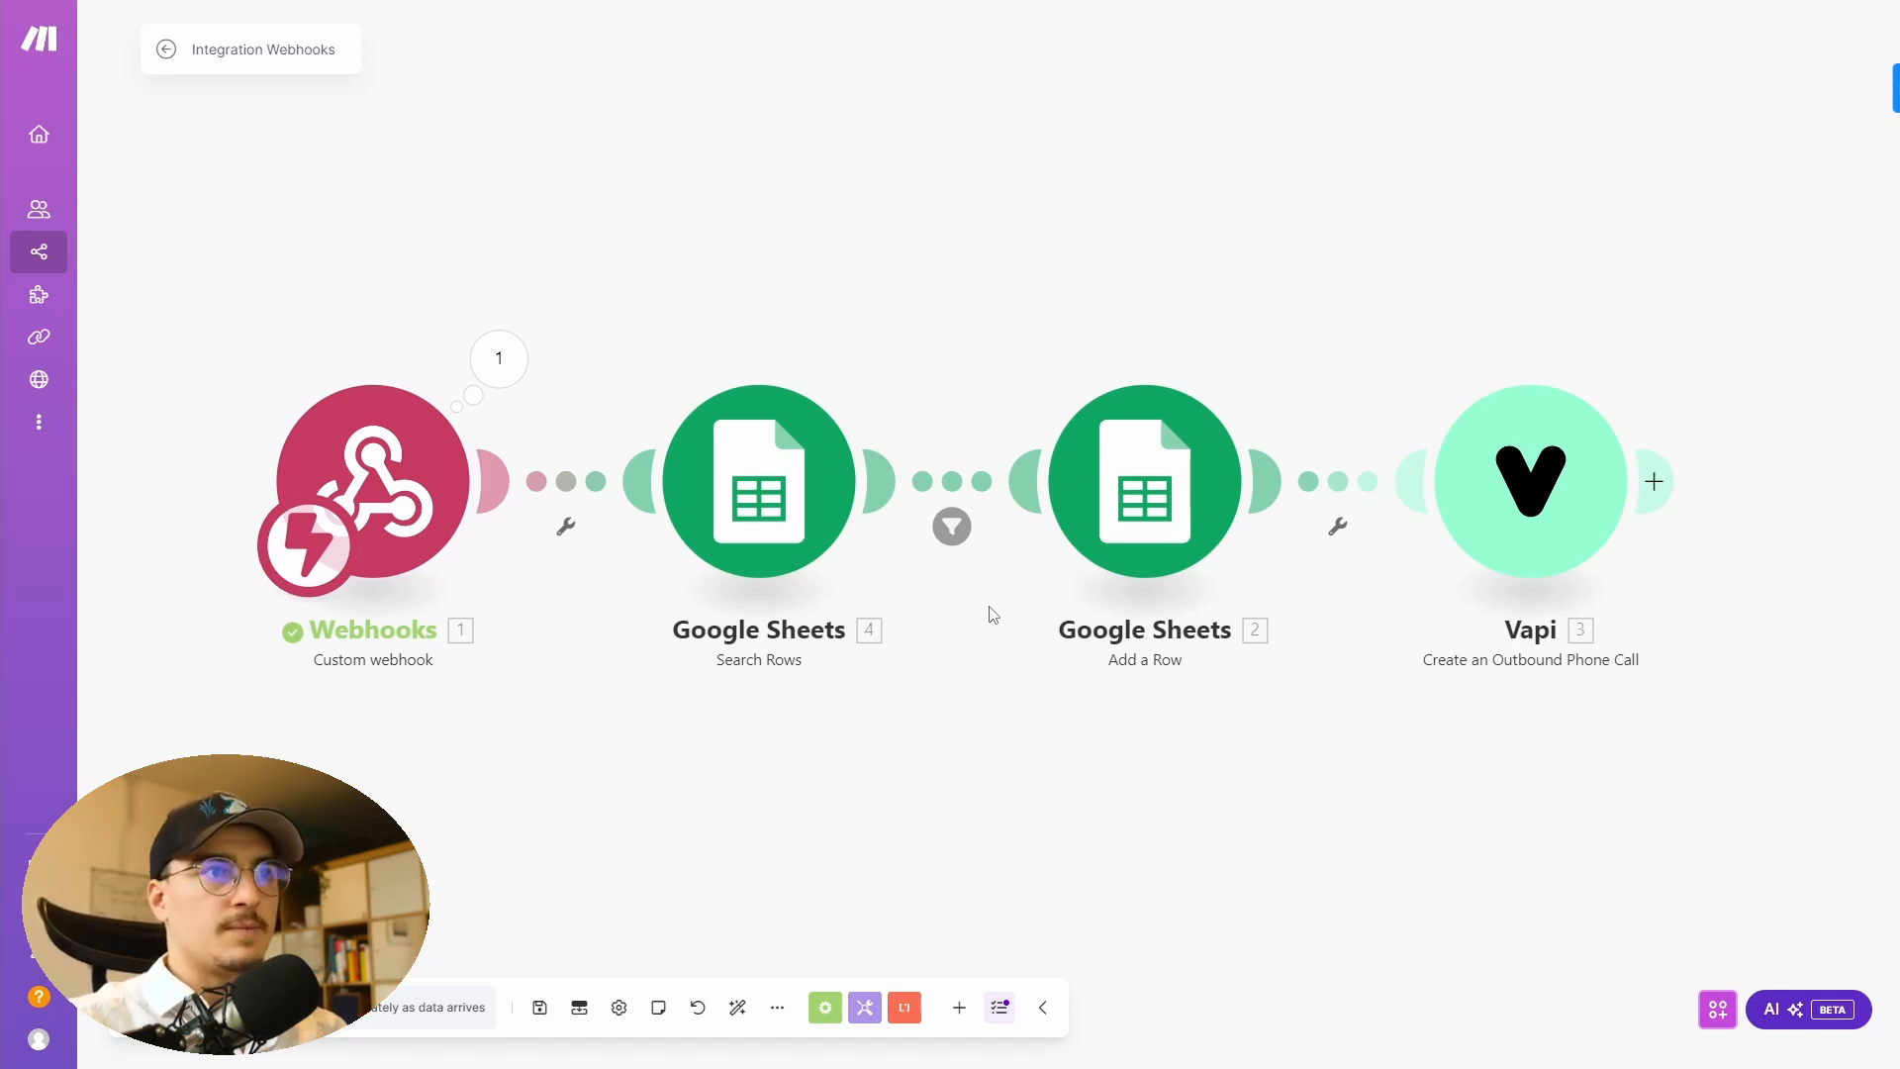
{"action": "left_click", "coordinate": [759, 481]}
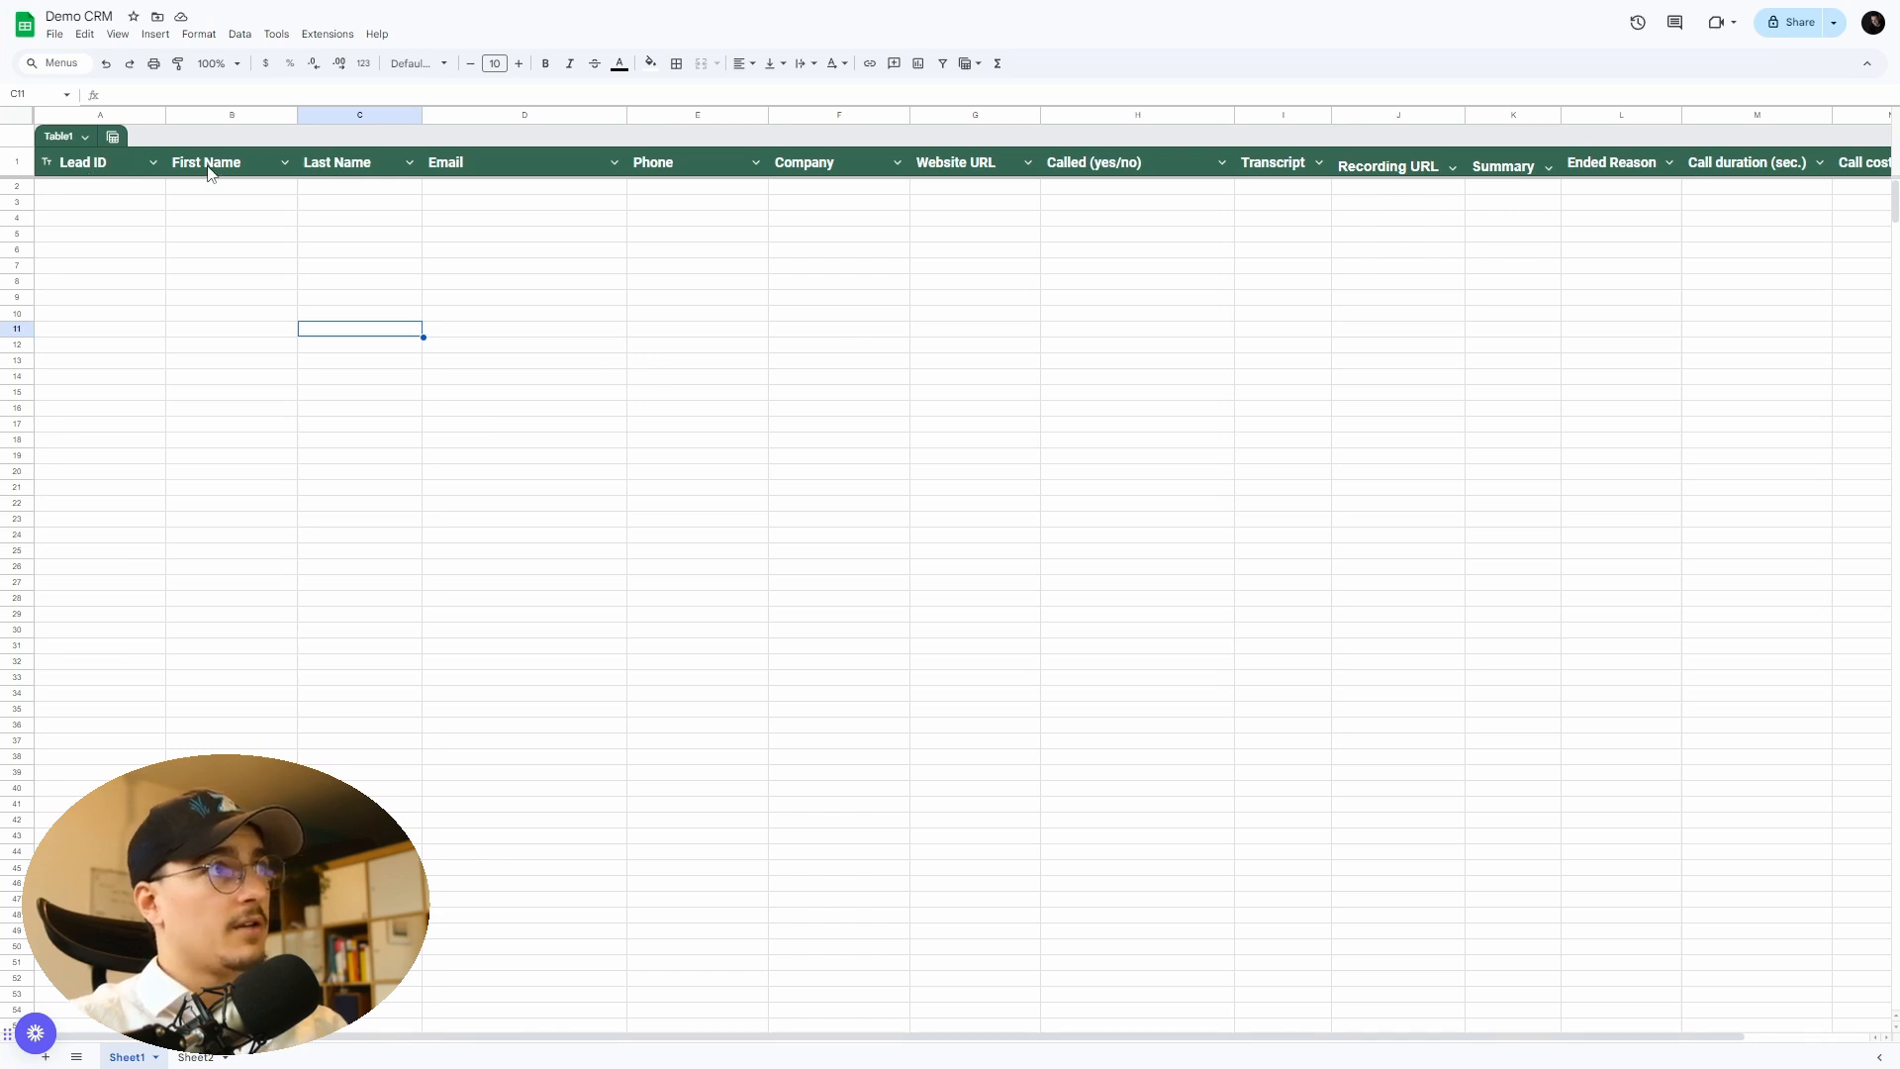
{"action": "left_click", "coordinate": [10, 164]}
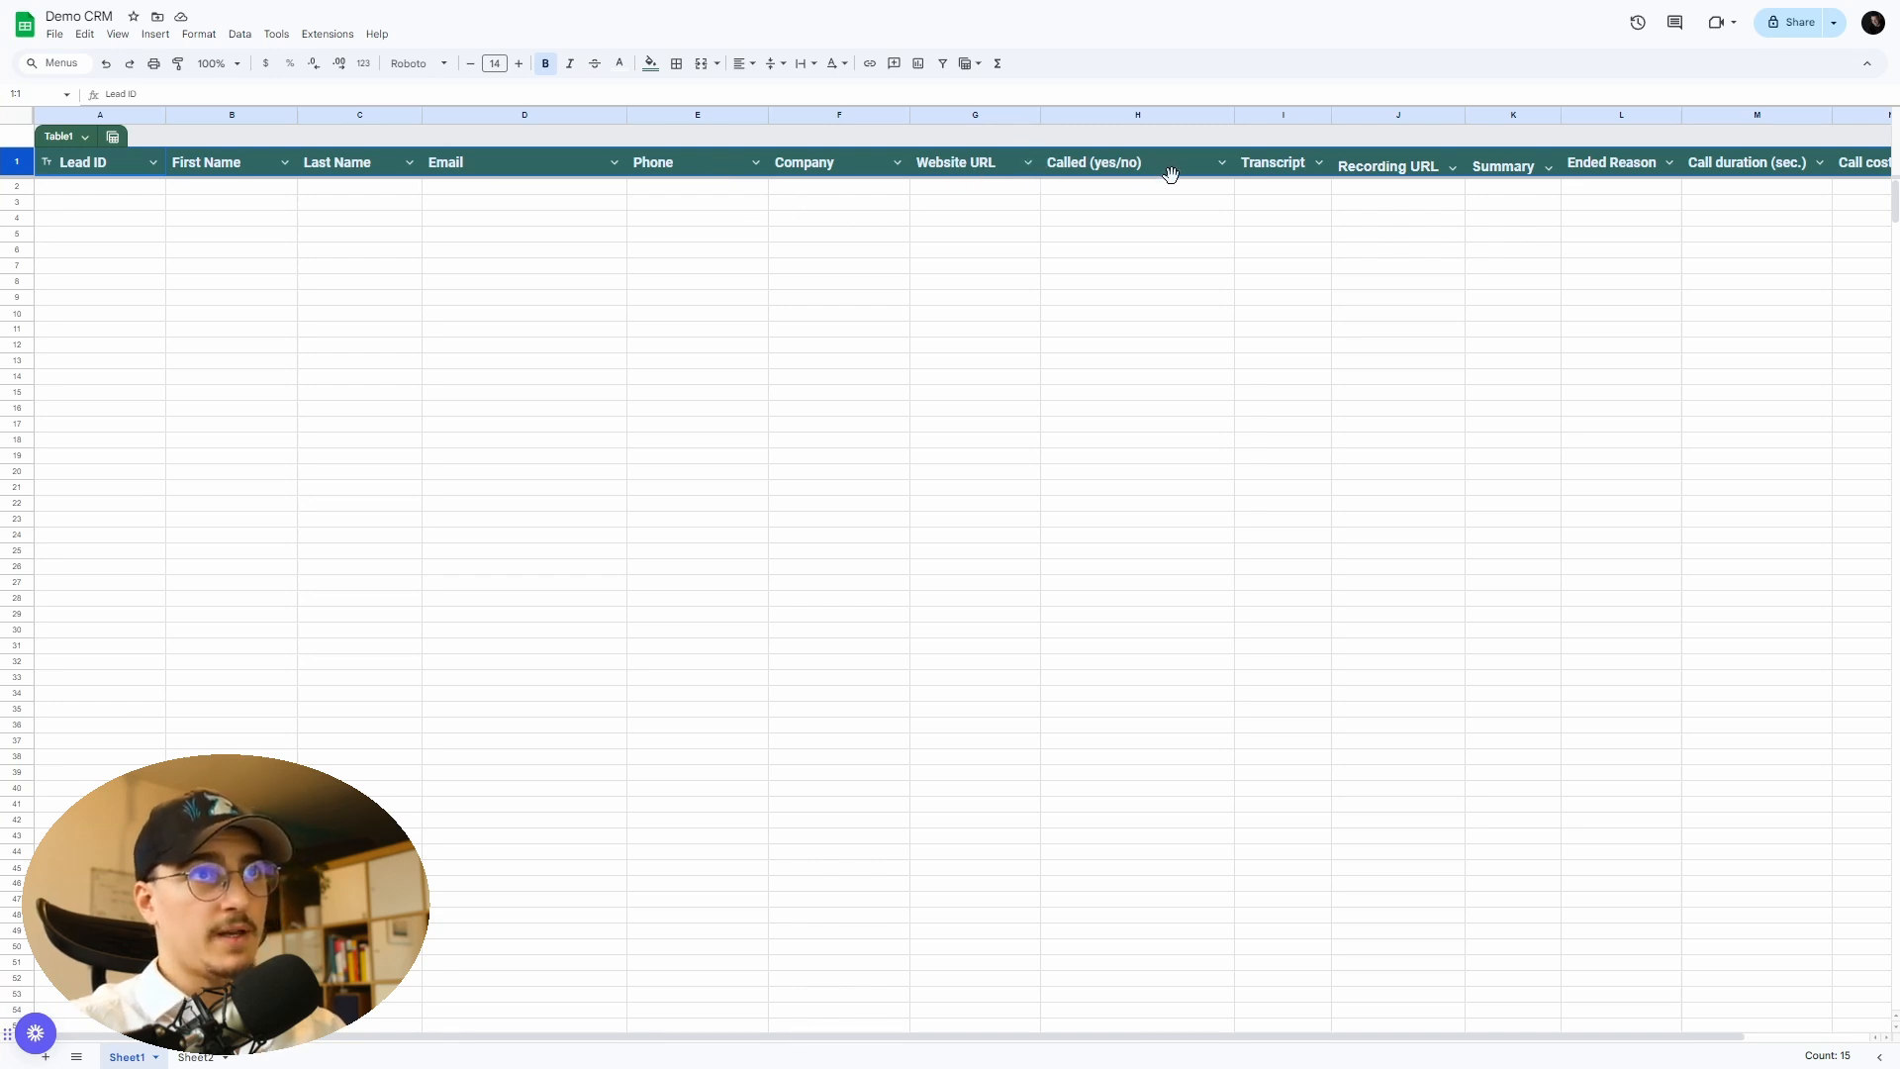
{"action": "left_click", "coordinate": [225, 188]}
{"action": "left_click_drag", "start_coordinate": [199, 180], "coordinate": [986, 199]}
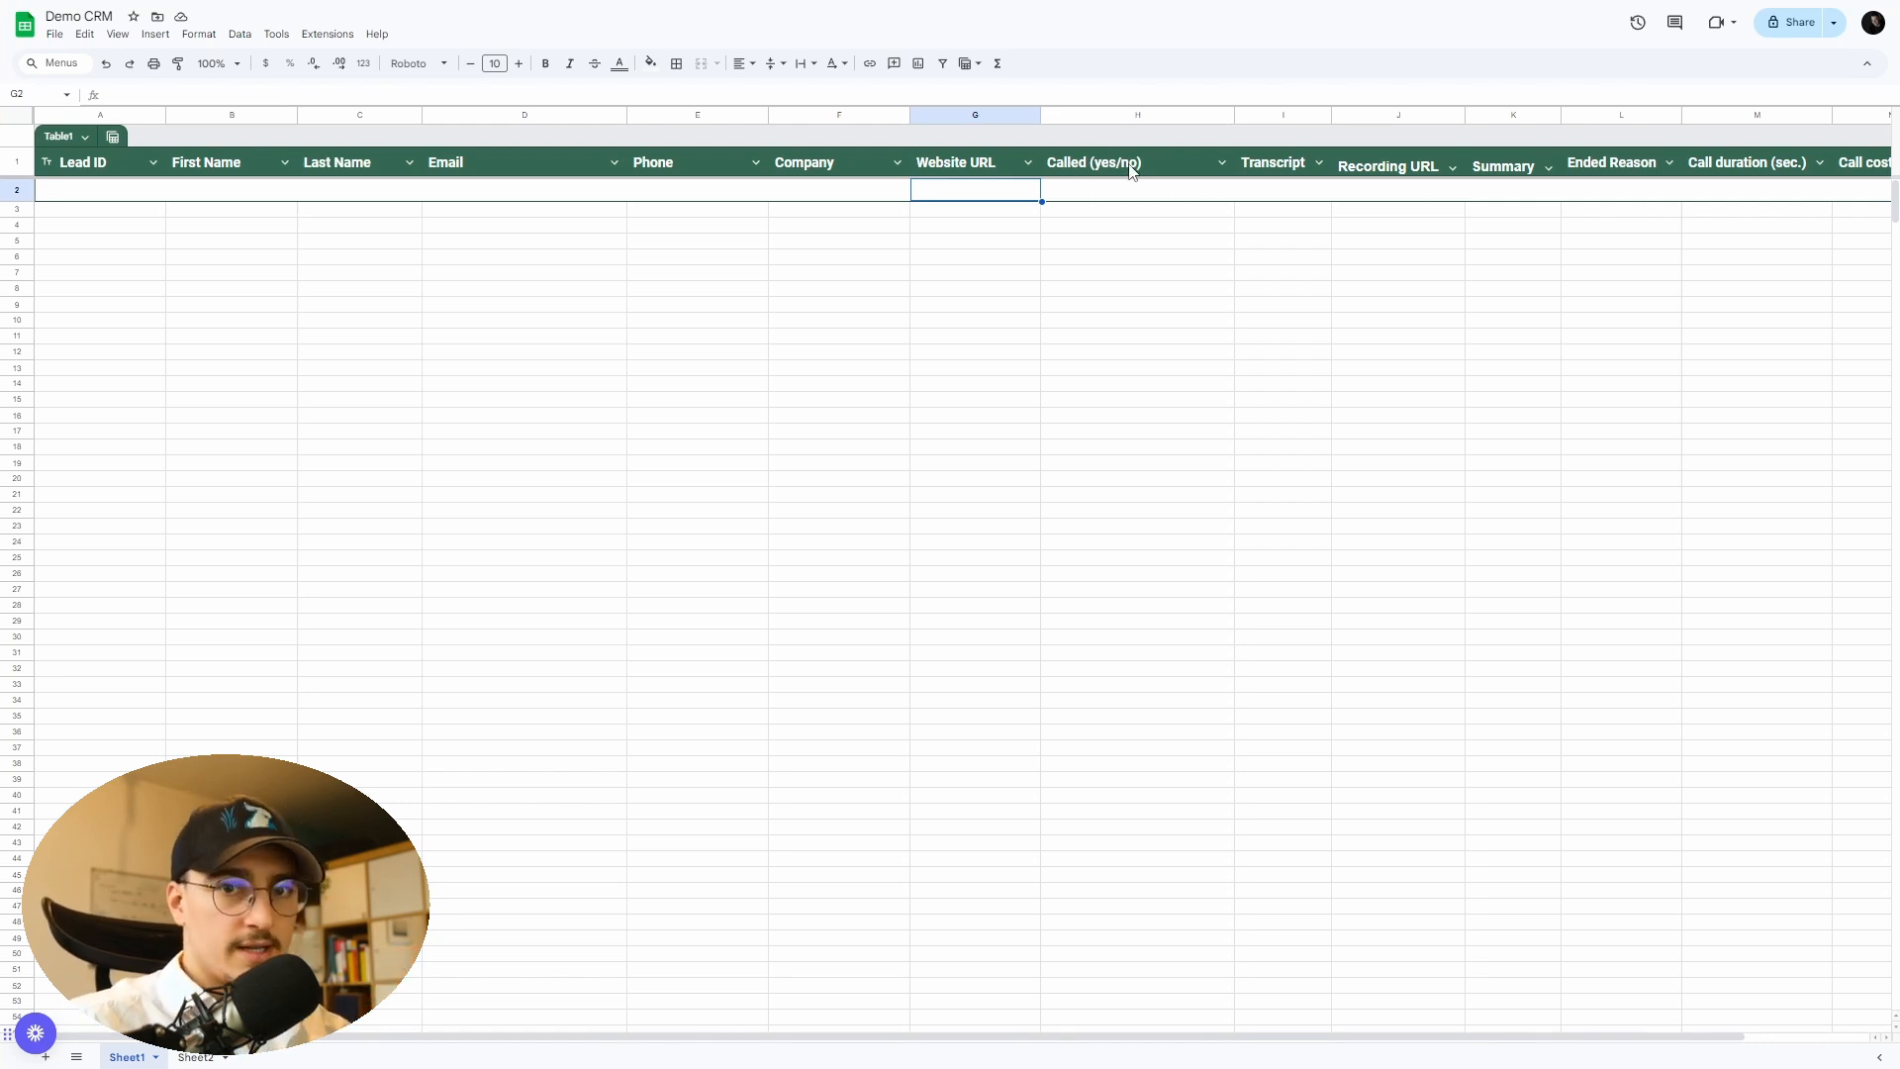
{"action": "left_click", "coordinate": [1140, 190]}
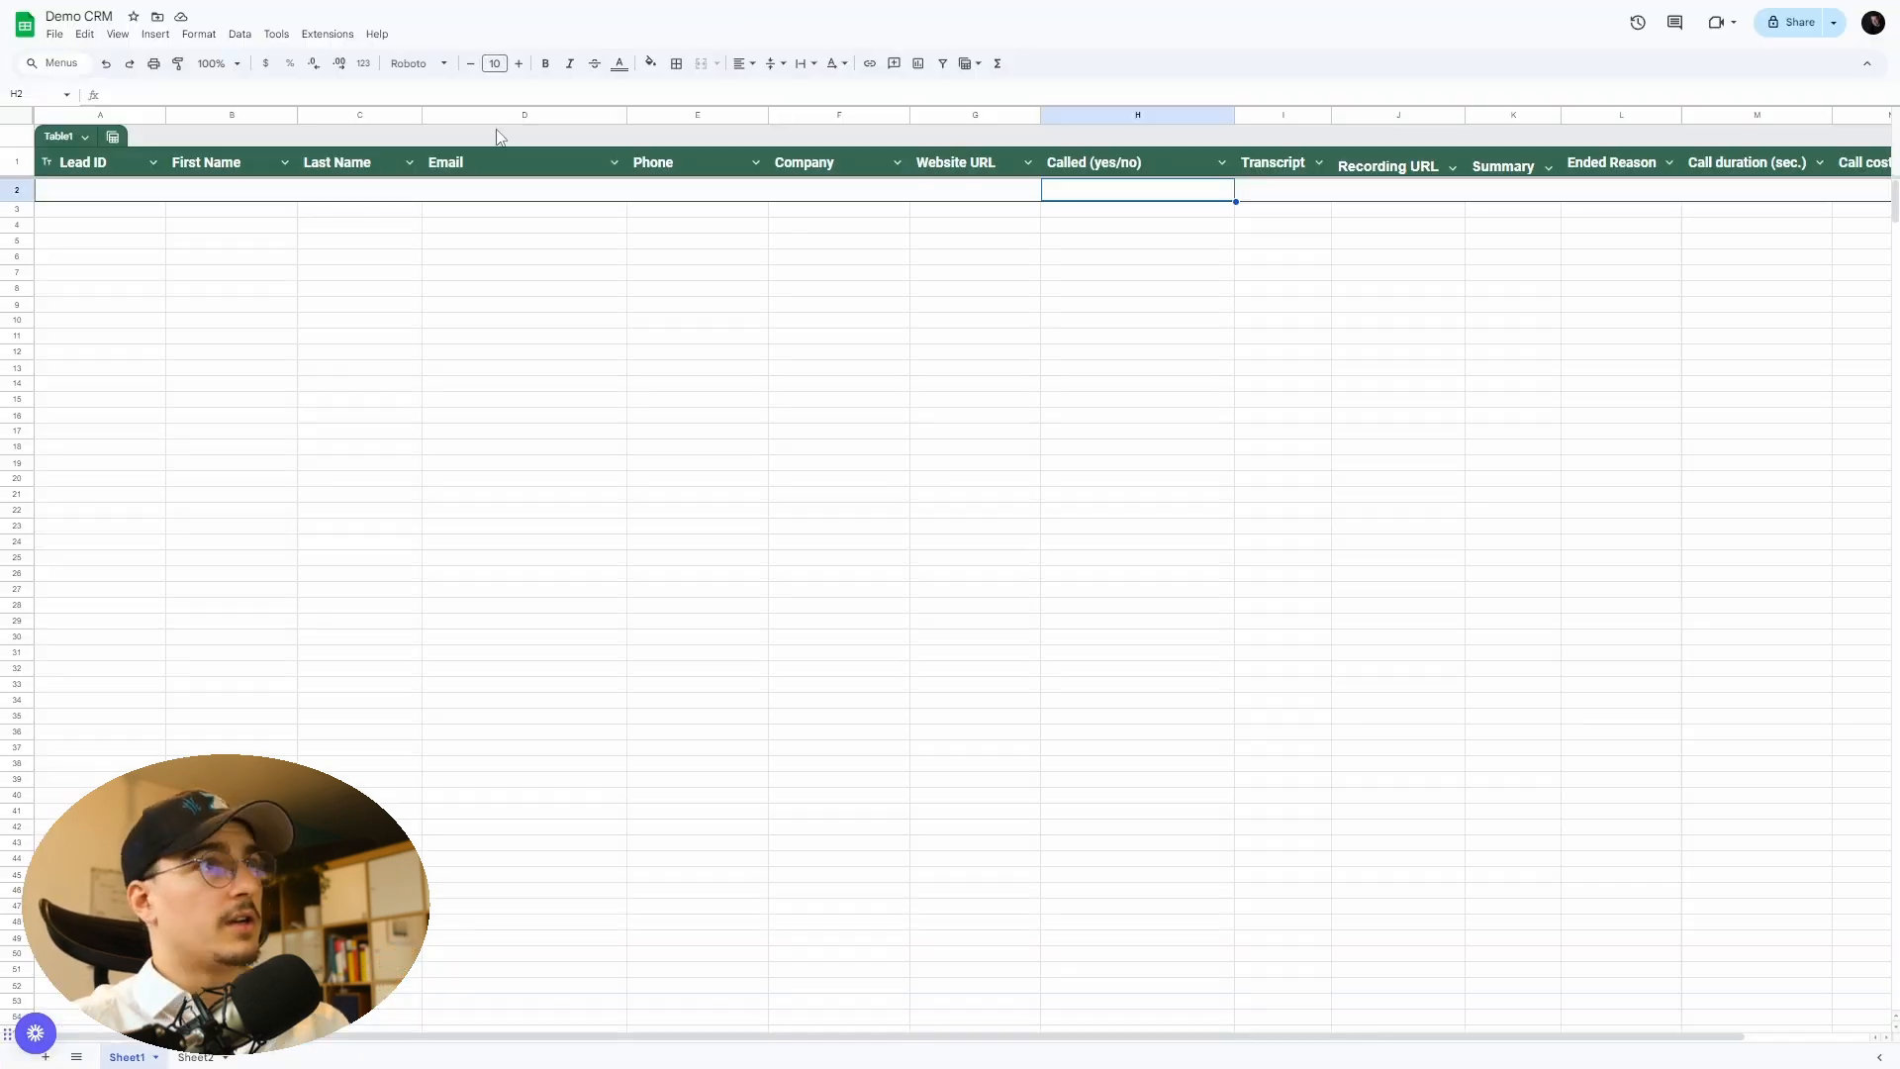
{"action": "left_click", "coordinate": [525, 115]}
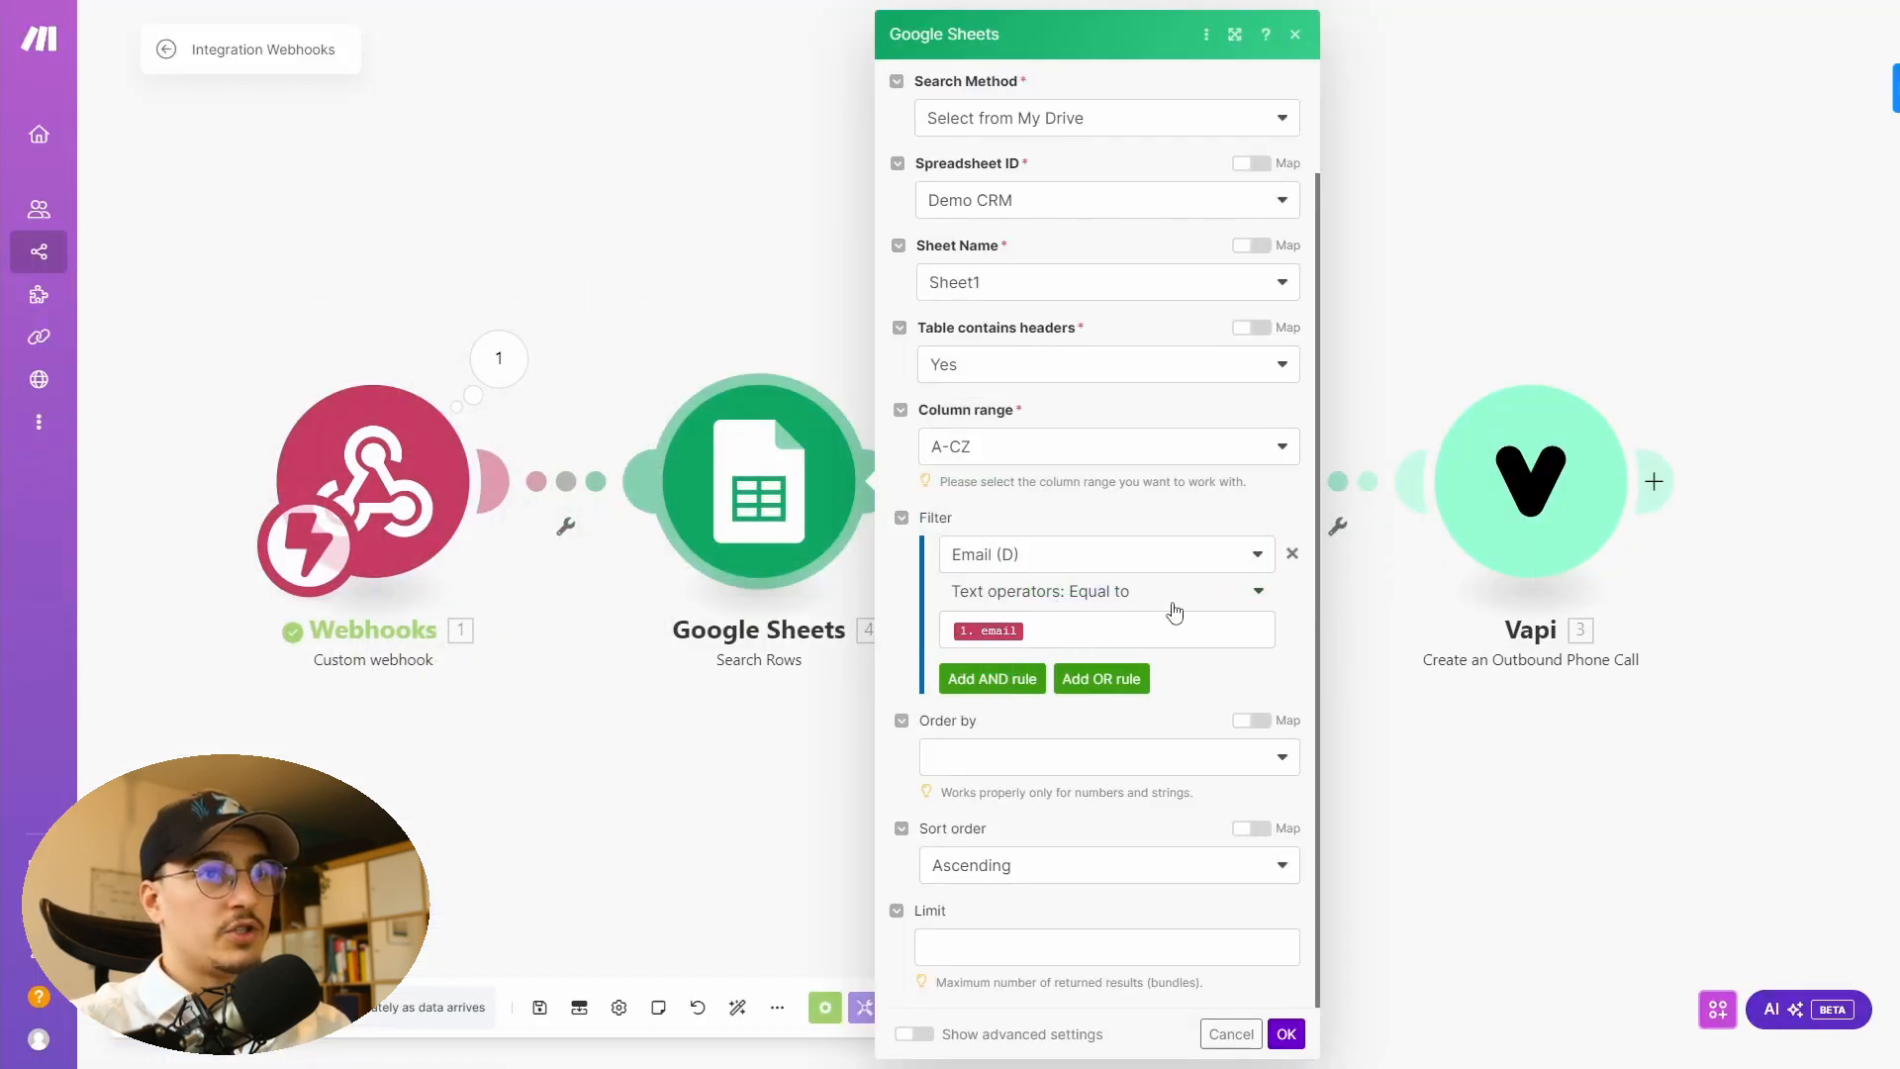
- Review the Search Rows module's filter matching Email (D) equal to the webhook email, then close its settings
{"action": "left_click", "coordinate": [1150, 634]}
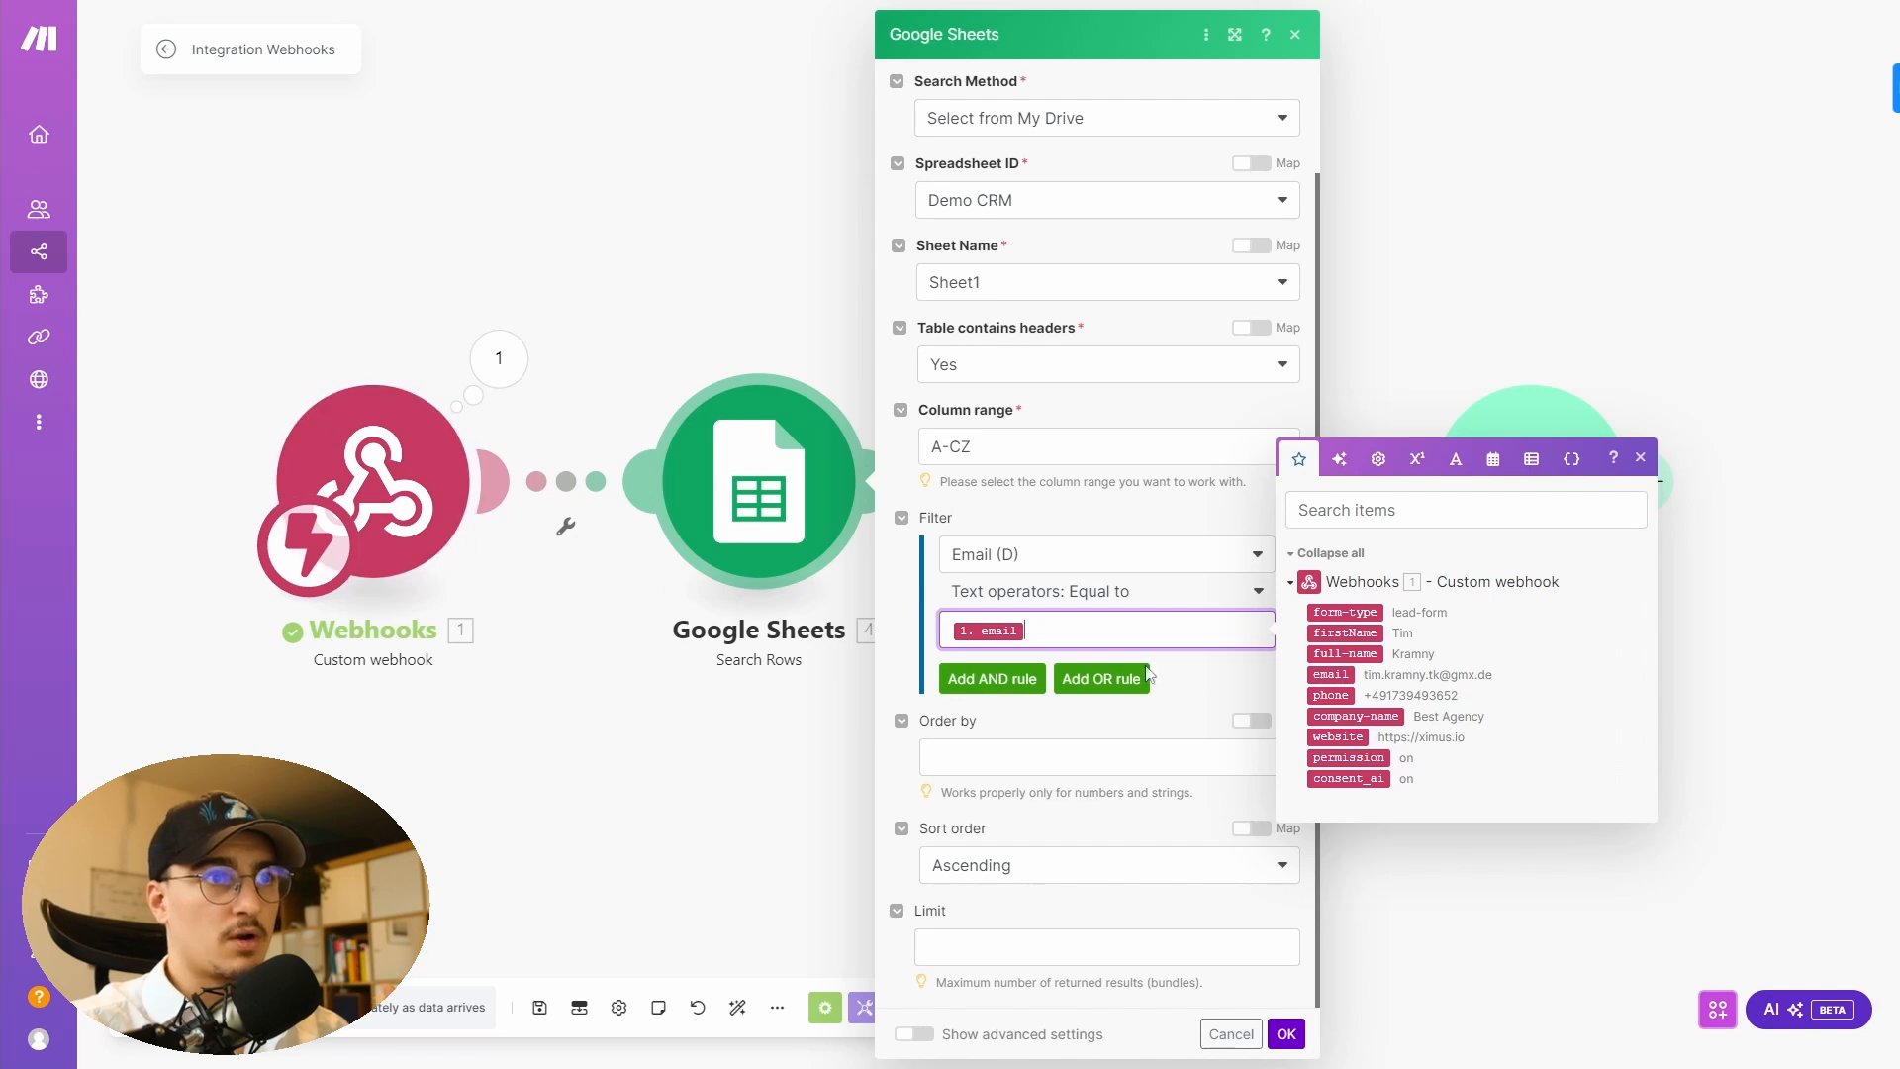
{"action": "scroll", "coordinate": [931, 609], "scroll_direction": "up", "scroll_amount": 2}
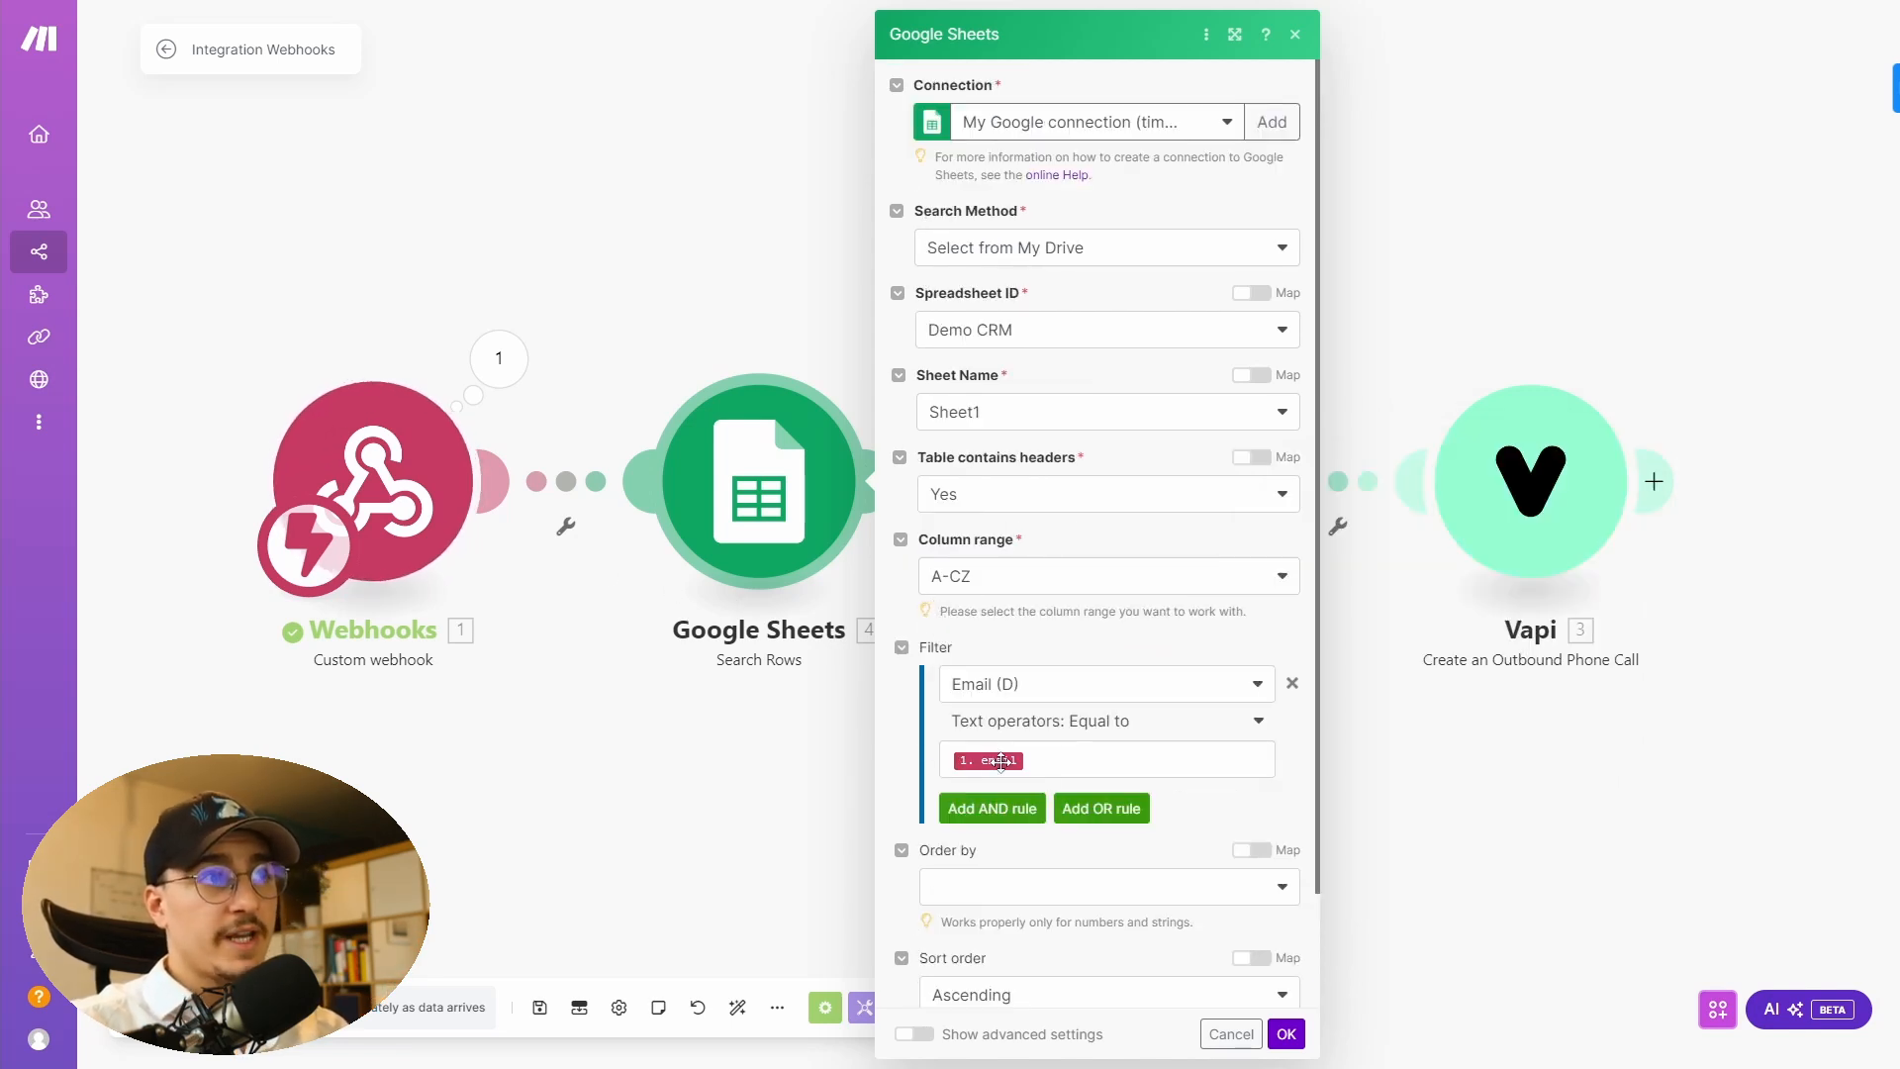
{"action": "left_click", "coordinate": [970, 772]}
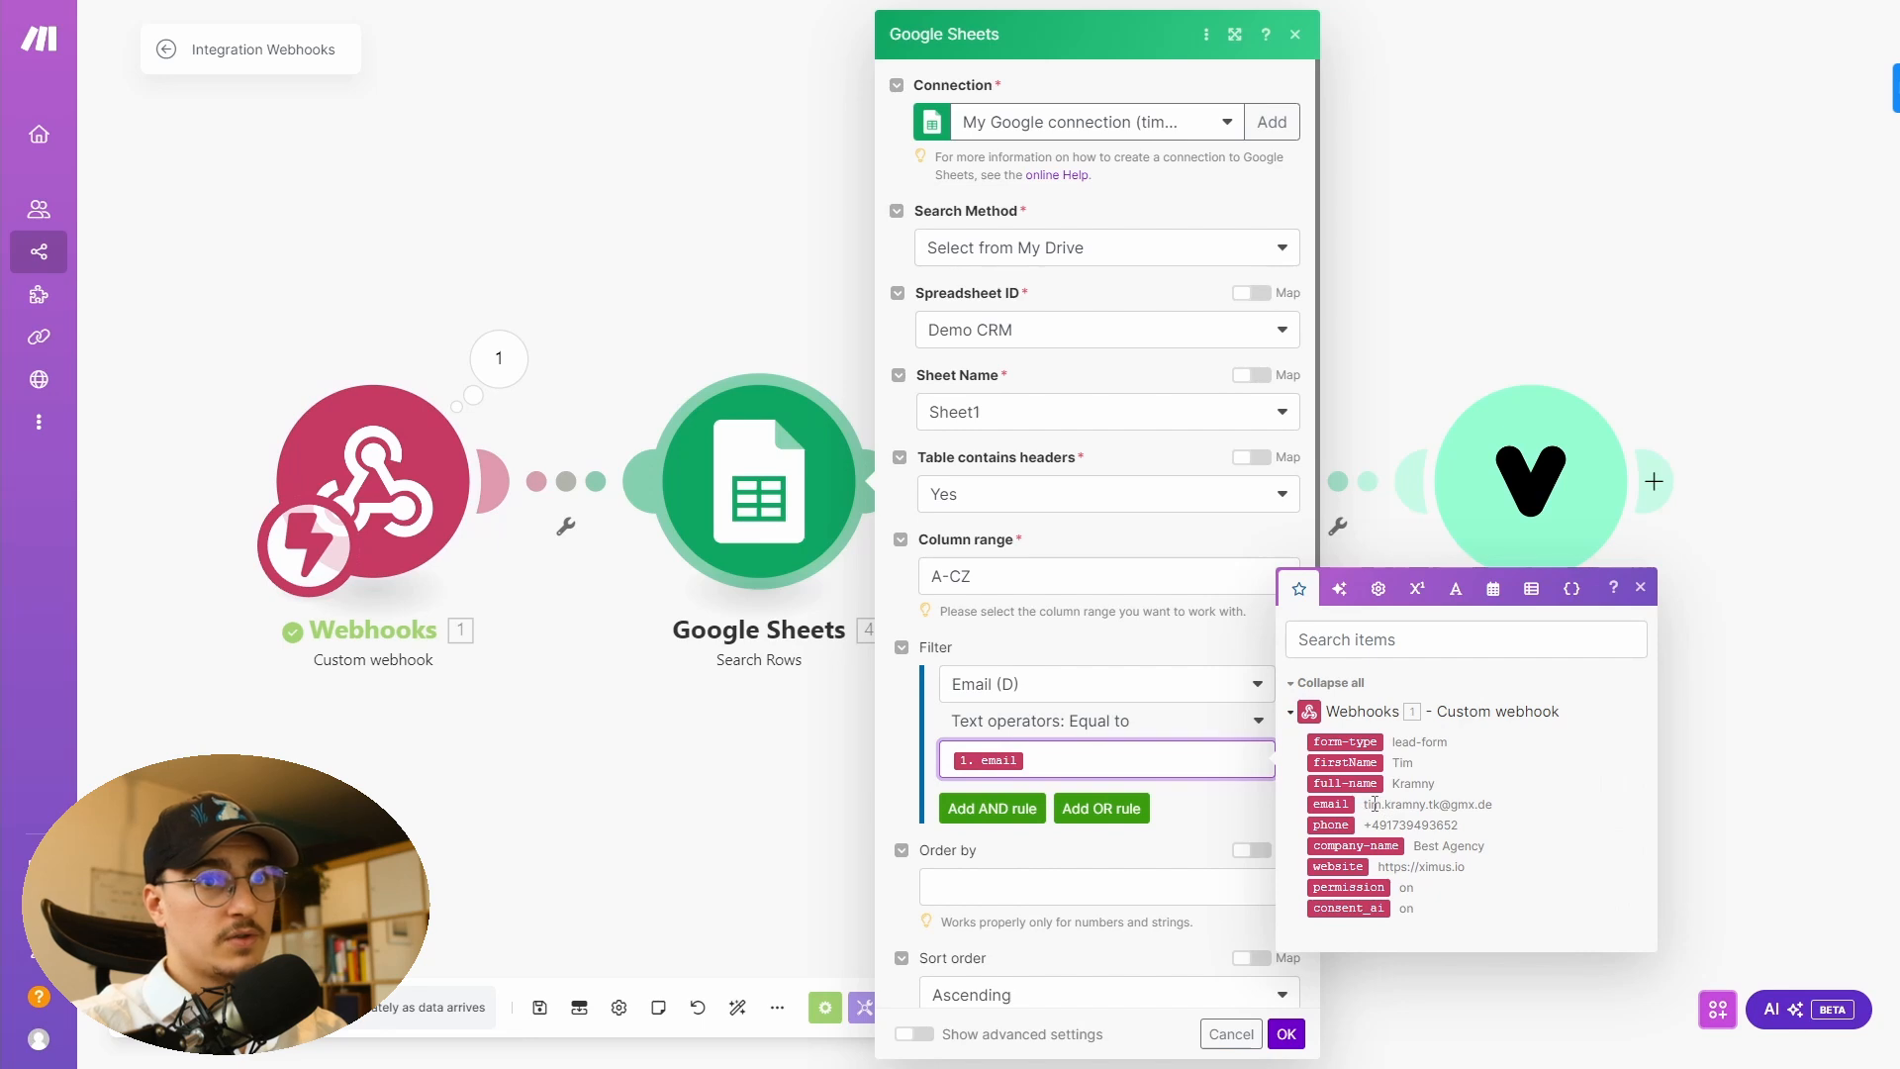
{"action": "left_click", "coordinate": [1201, 727]}
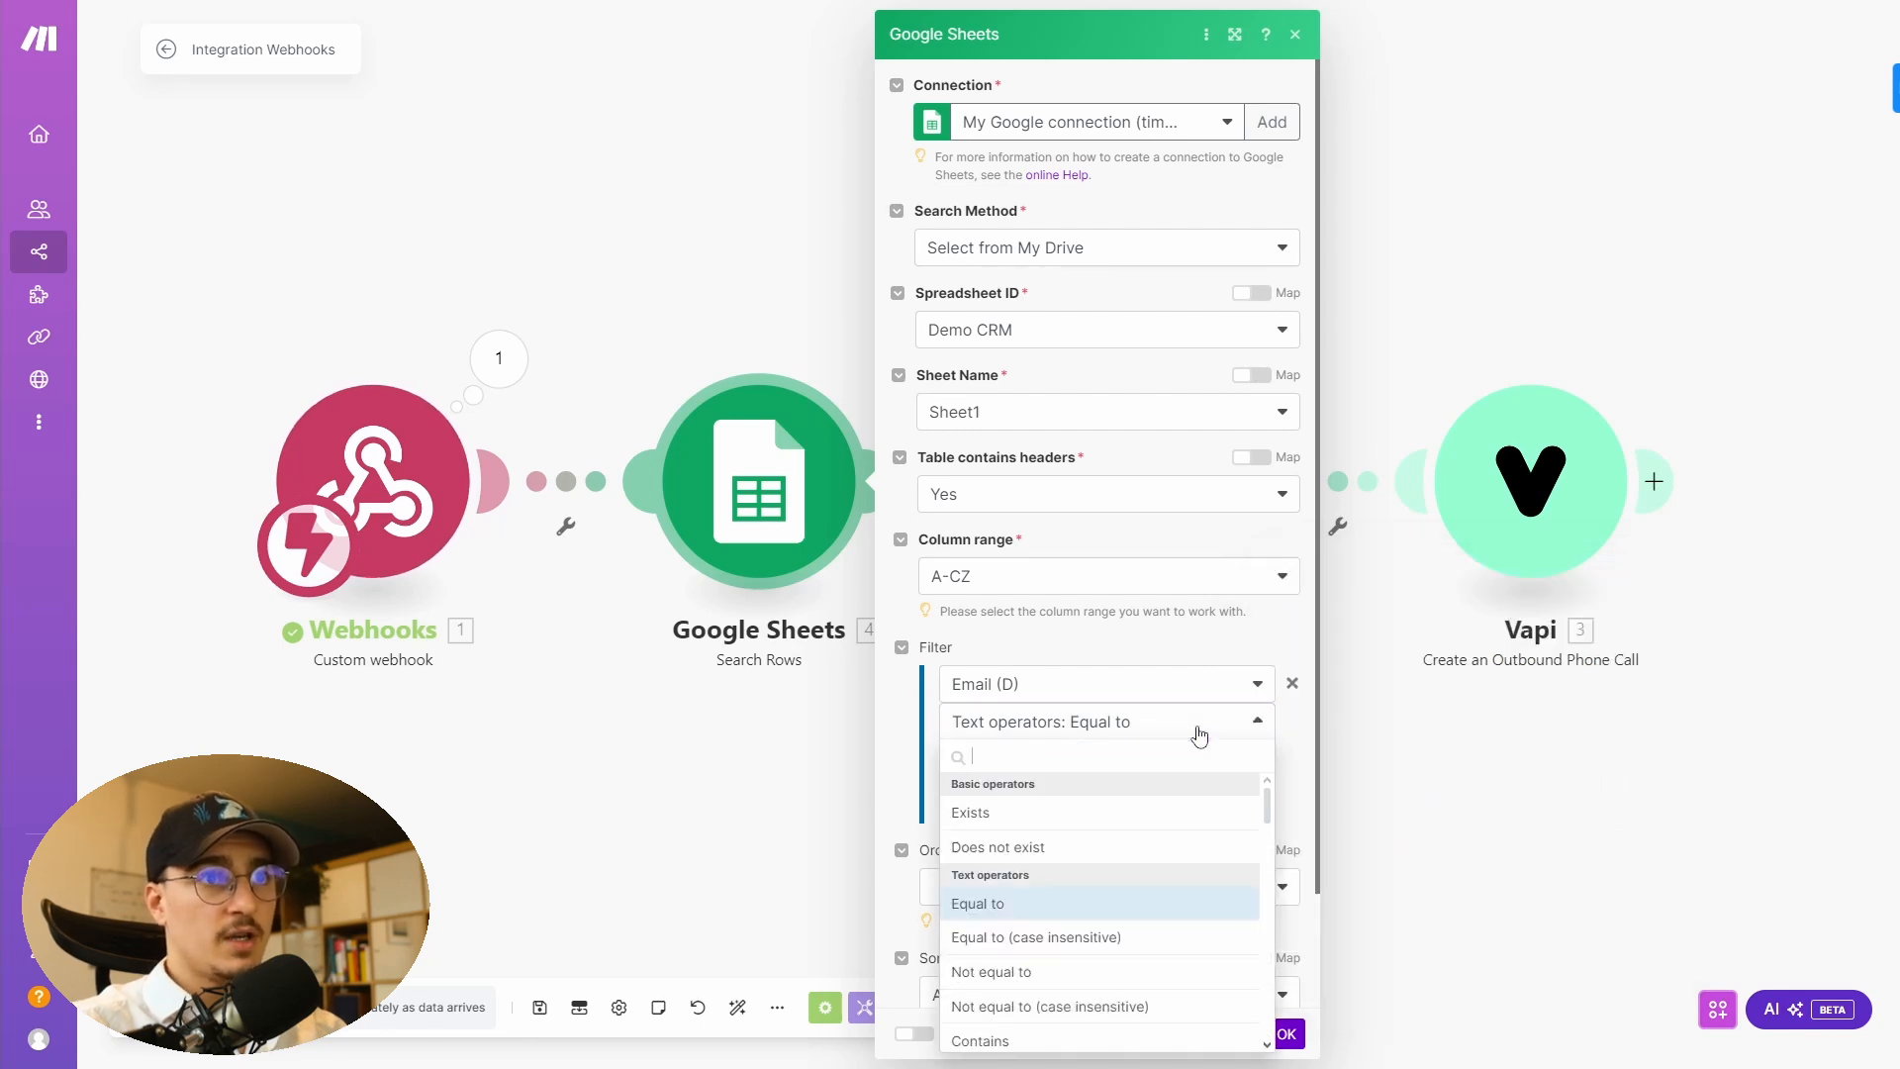
{"action": "left_click", "coordinate": [1200, 728]}
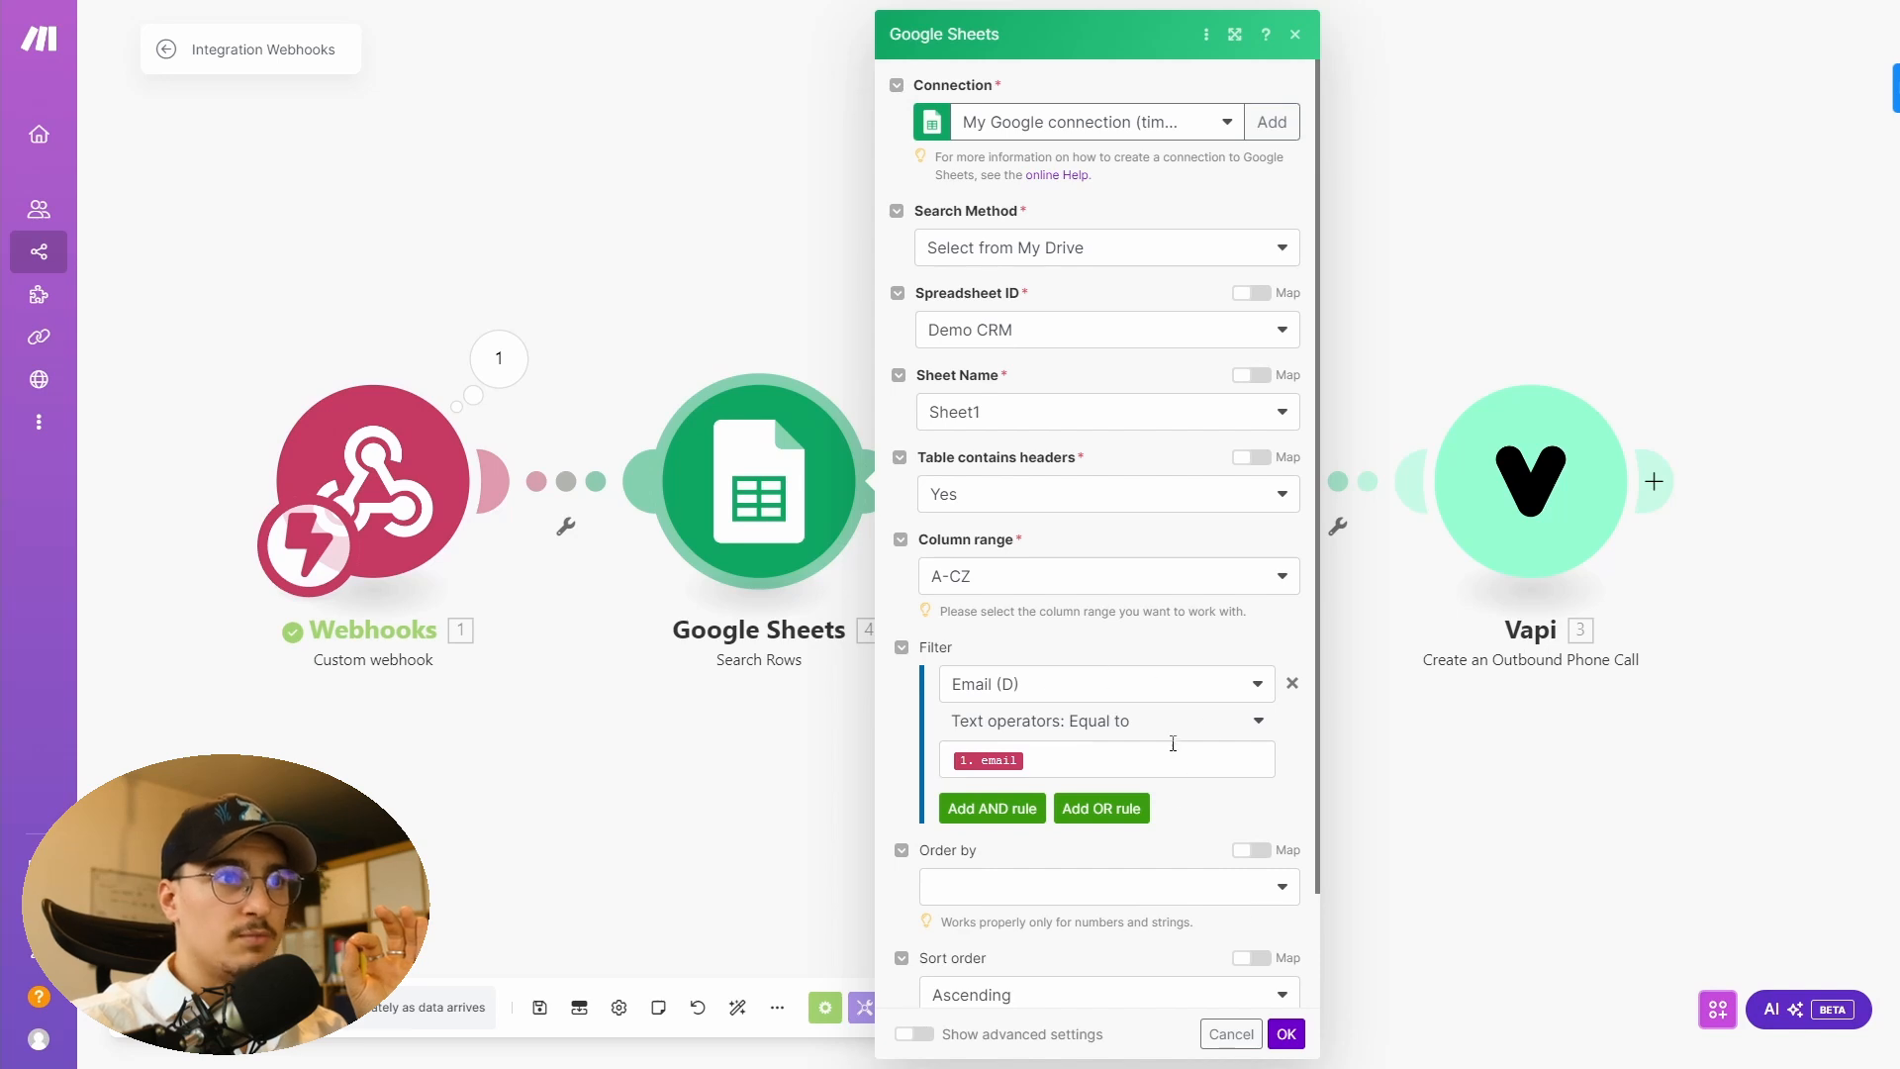
{"action": "left_click", "coordinate": [1287, 1033]}
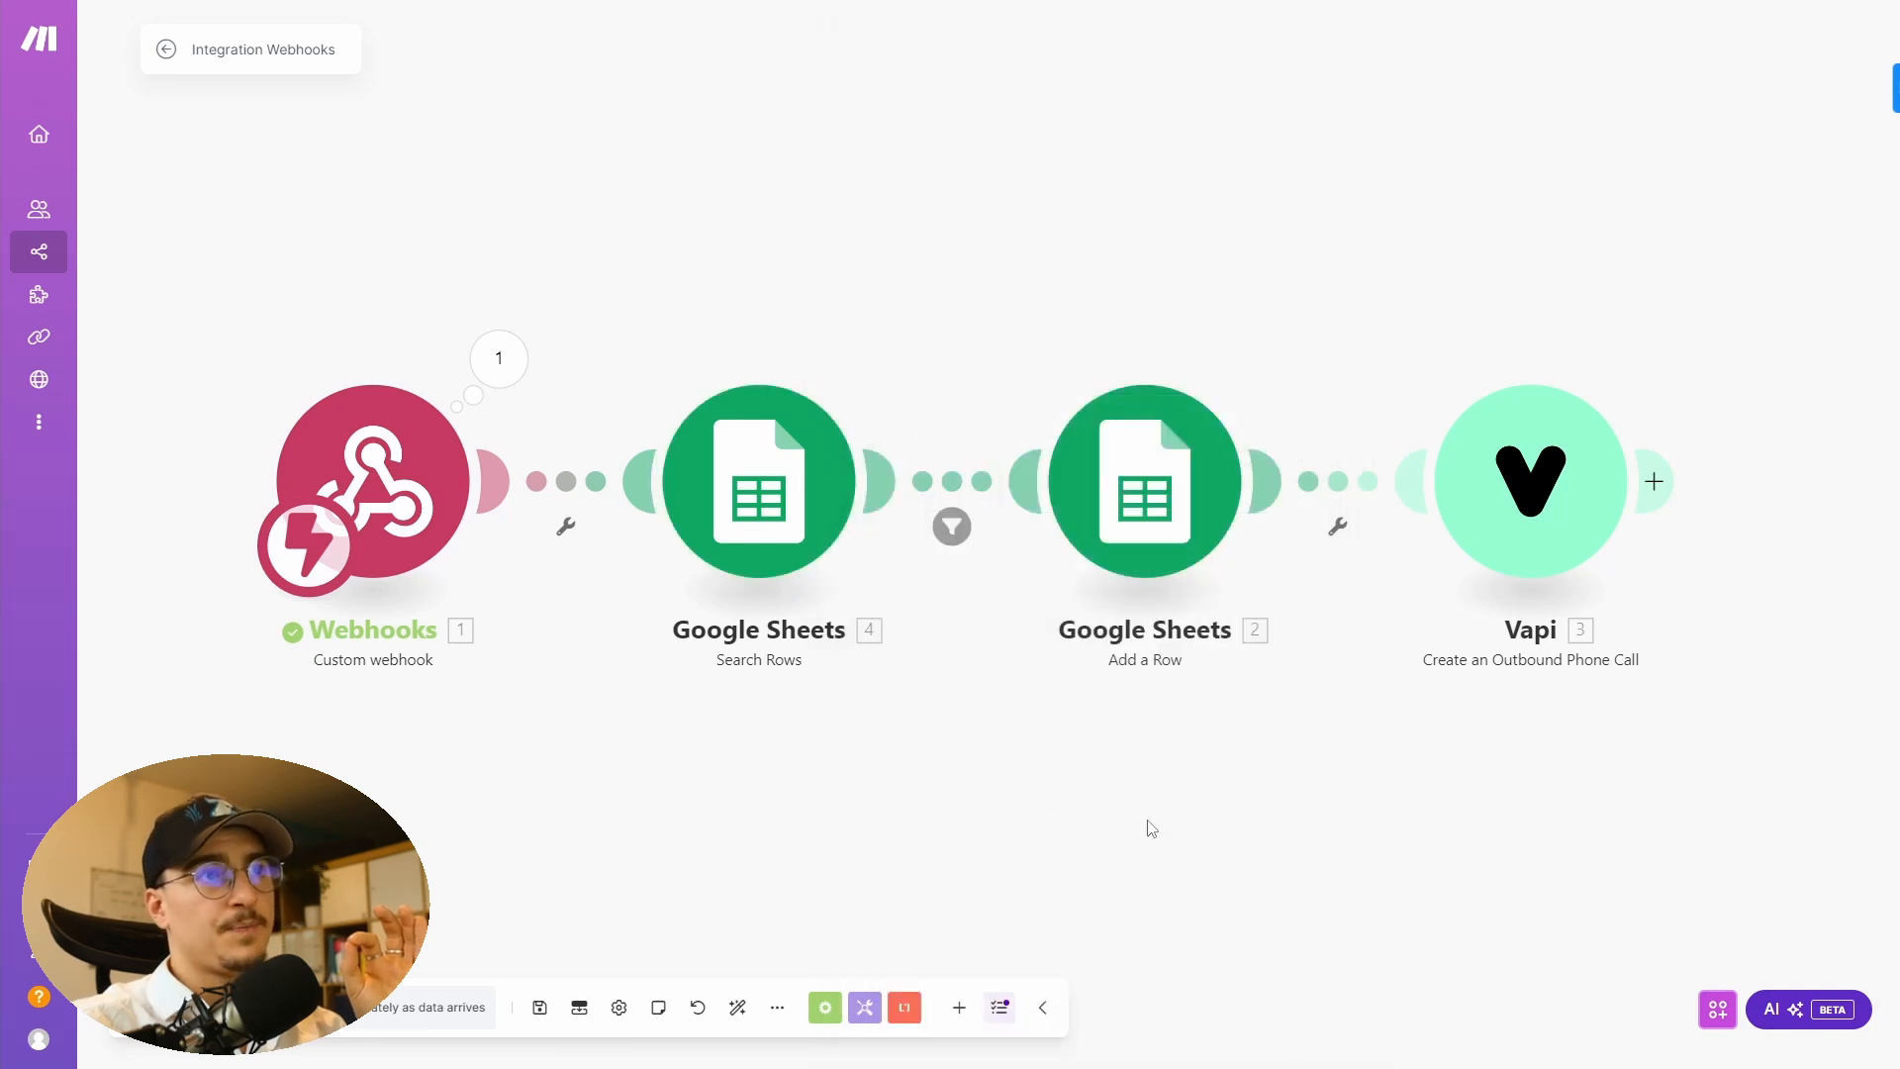
- Run the Search Rows module on its own, entering the lead's e-mail address as the test email value
{"action": "right_click", "coordinate": [785, 505]}
{"action": "left_click", "coordinate": [831, 546]}
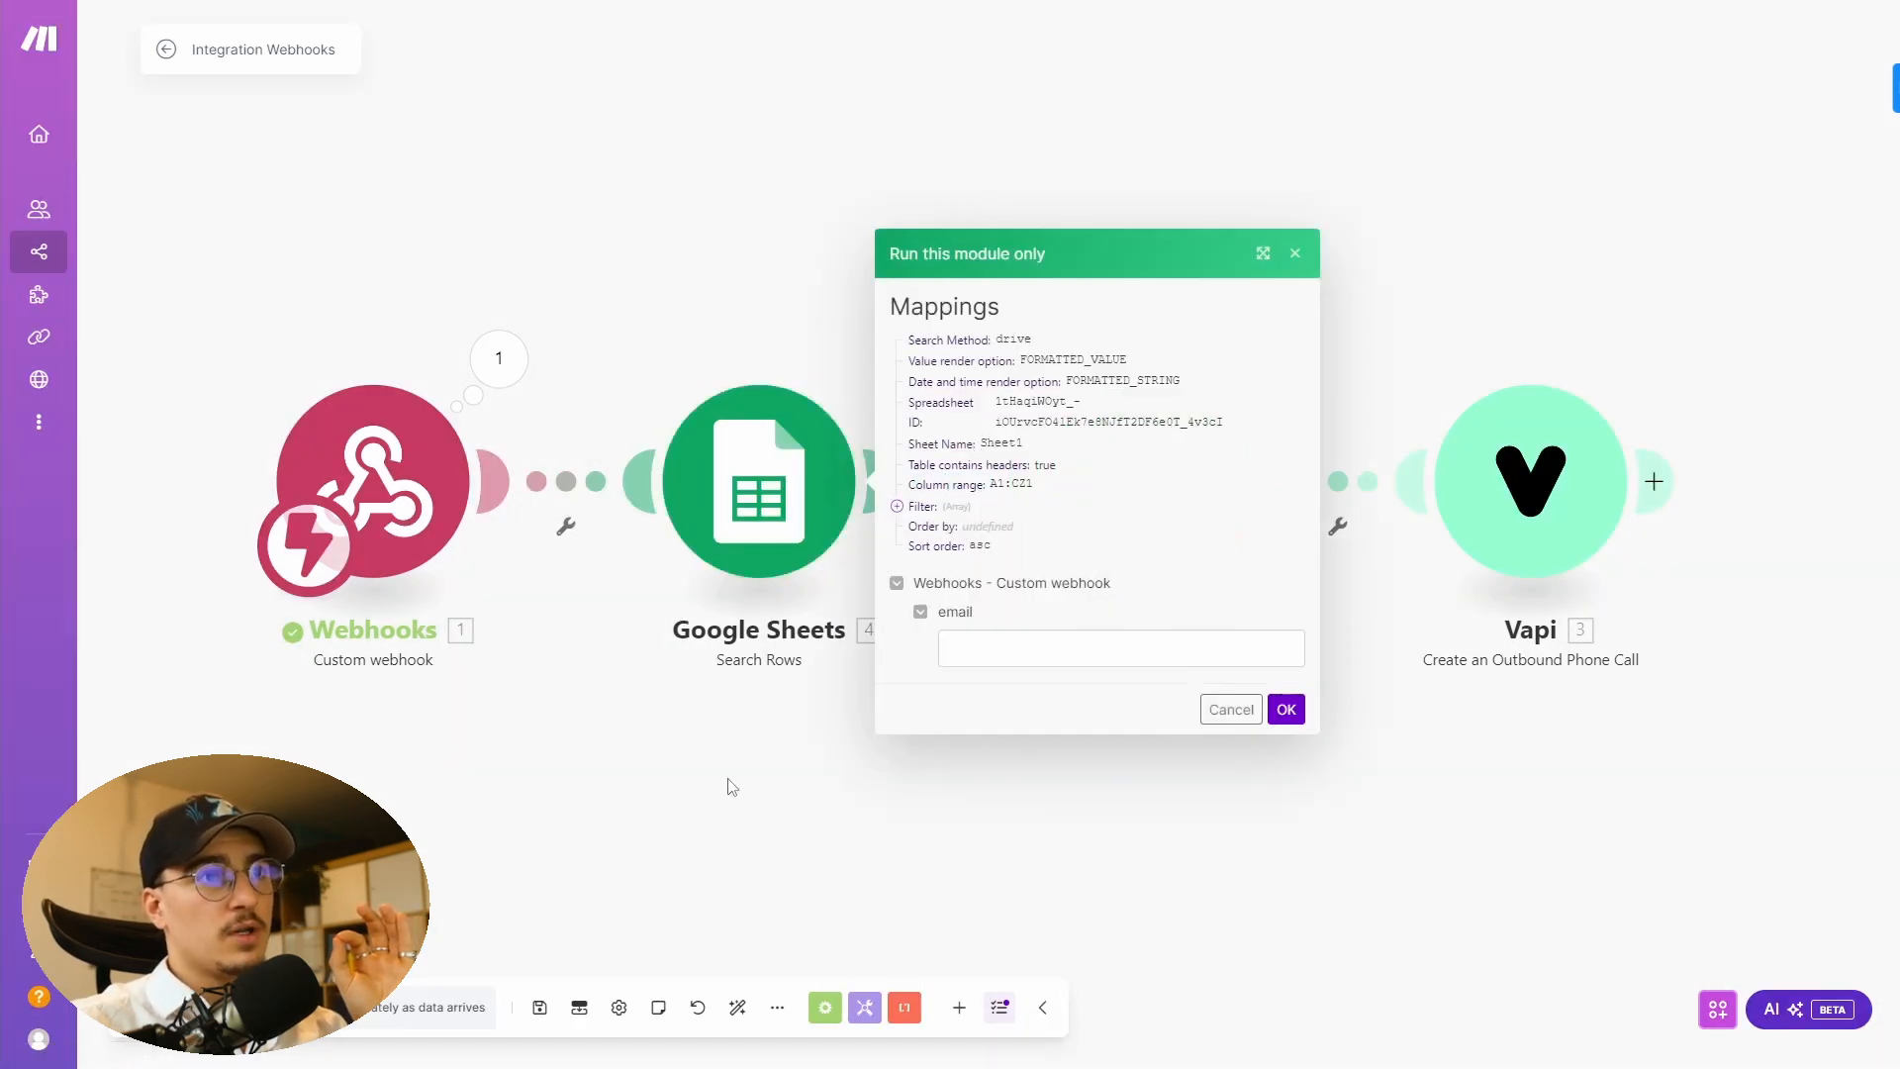
{"action": "left_click", "coordinate": [980, 649]}
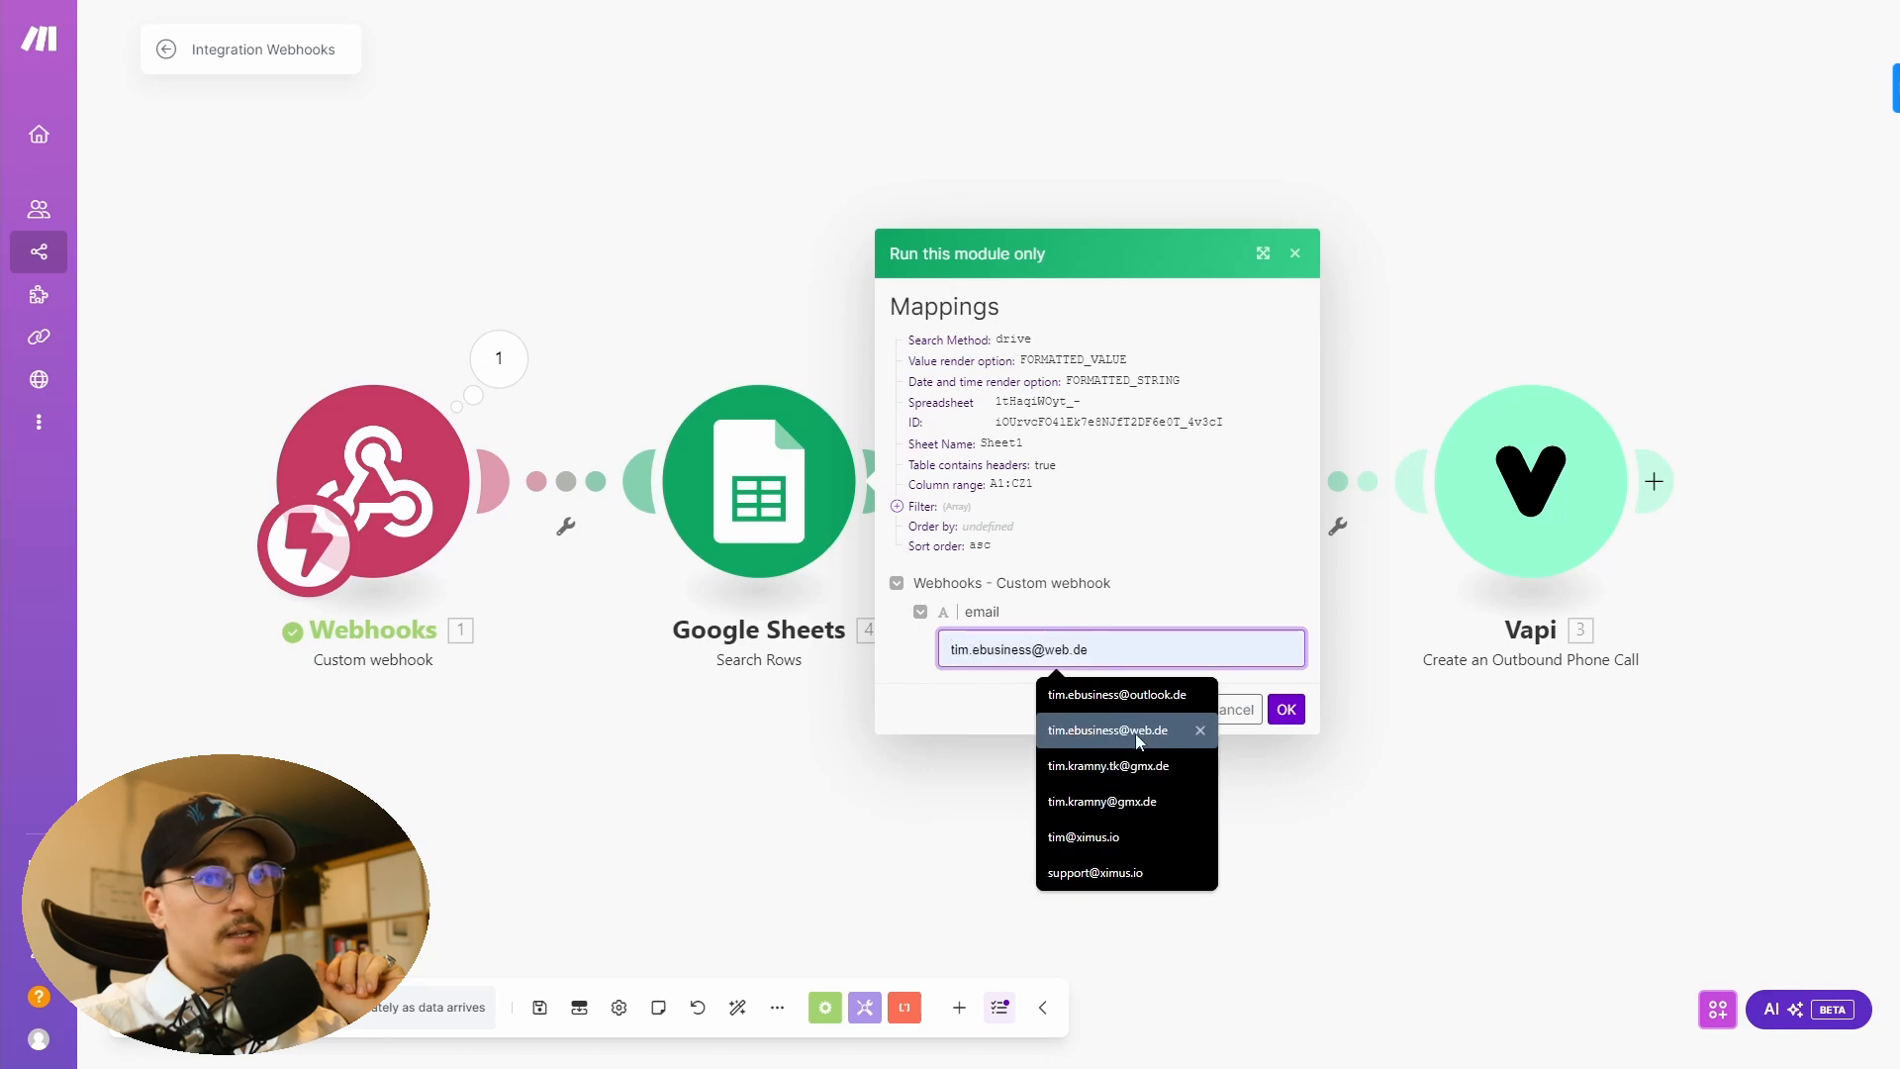
{"action": "left_click", "coordinate": [1106, 767]}
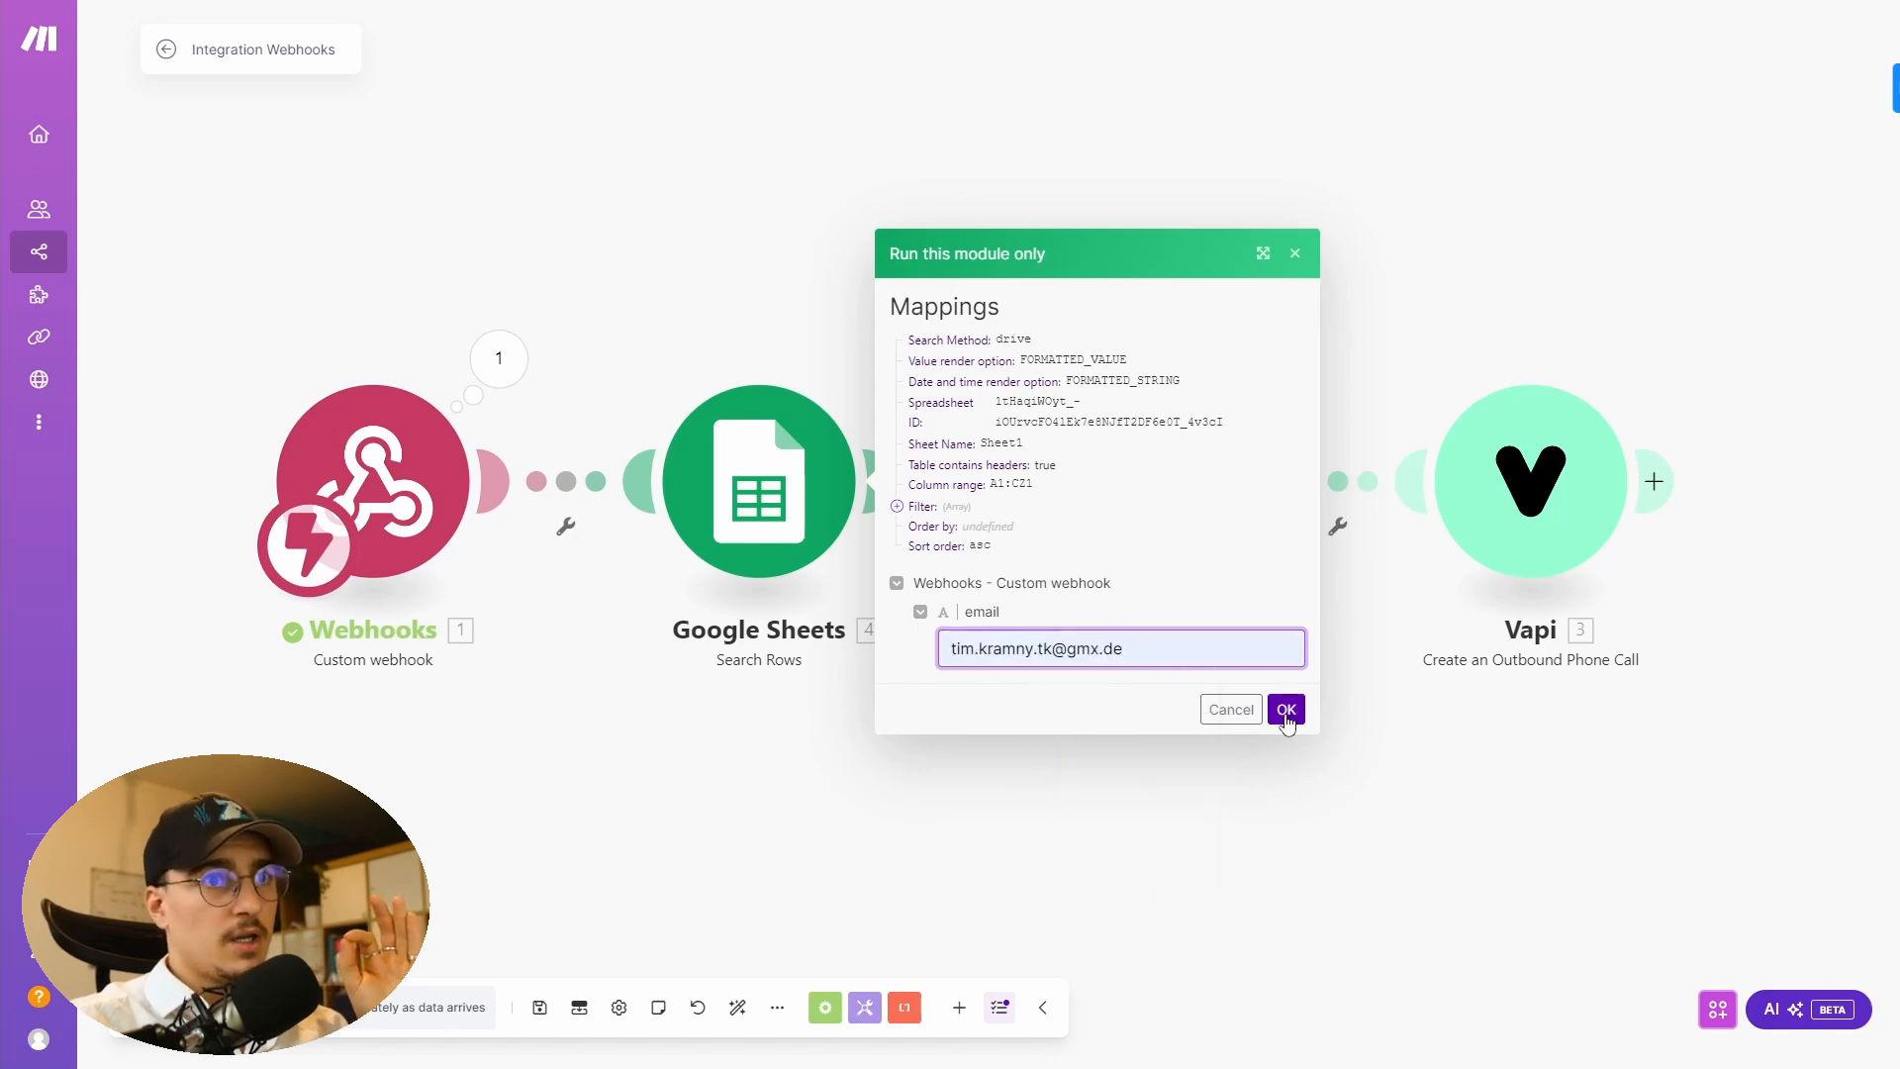
{"action": "left_click", "coordinate": [1287, 710]}
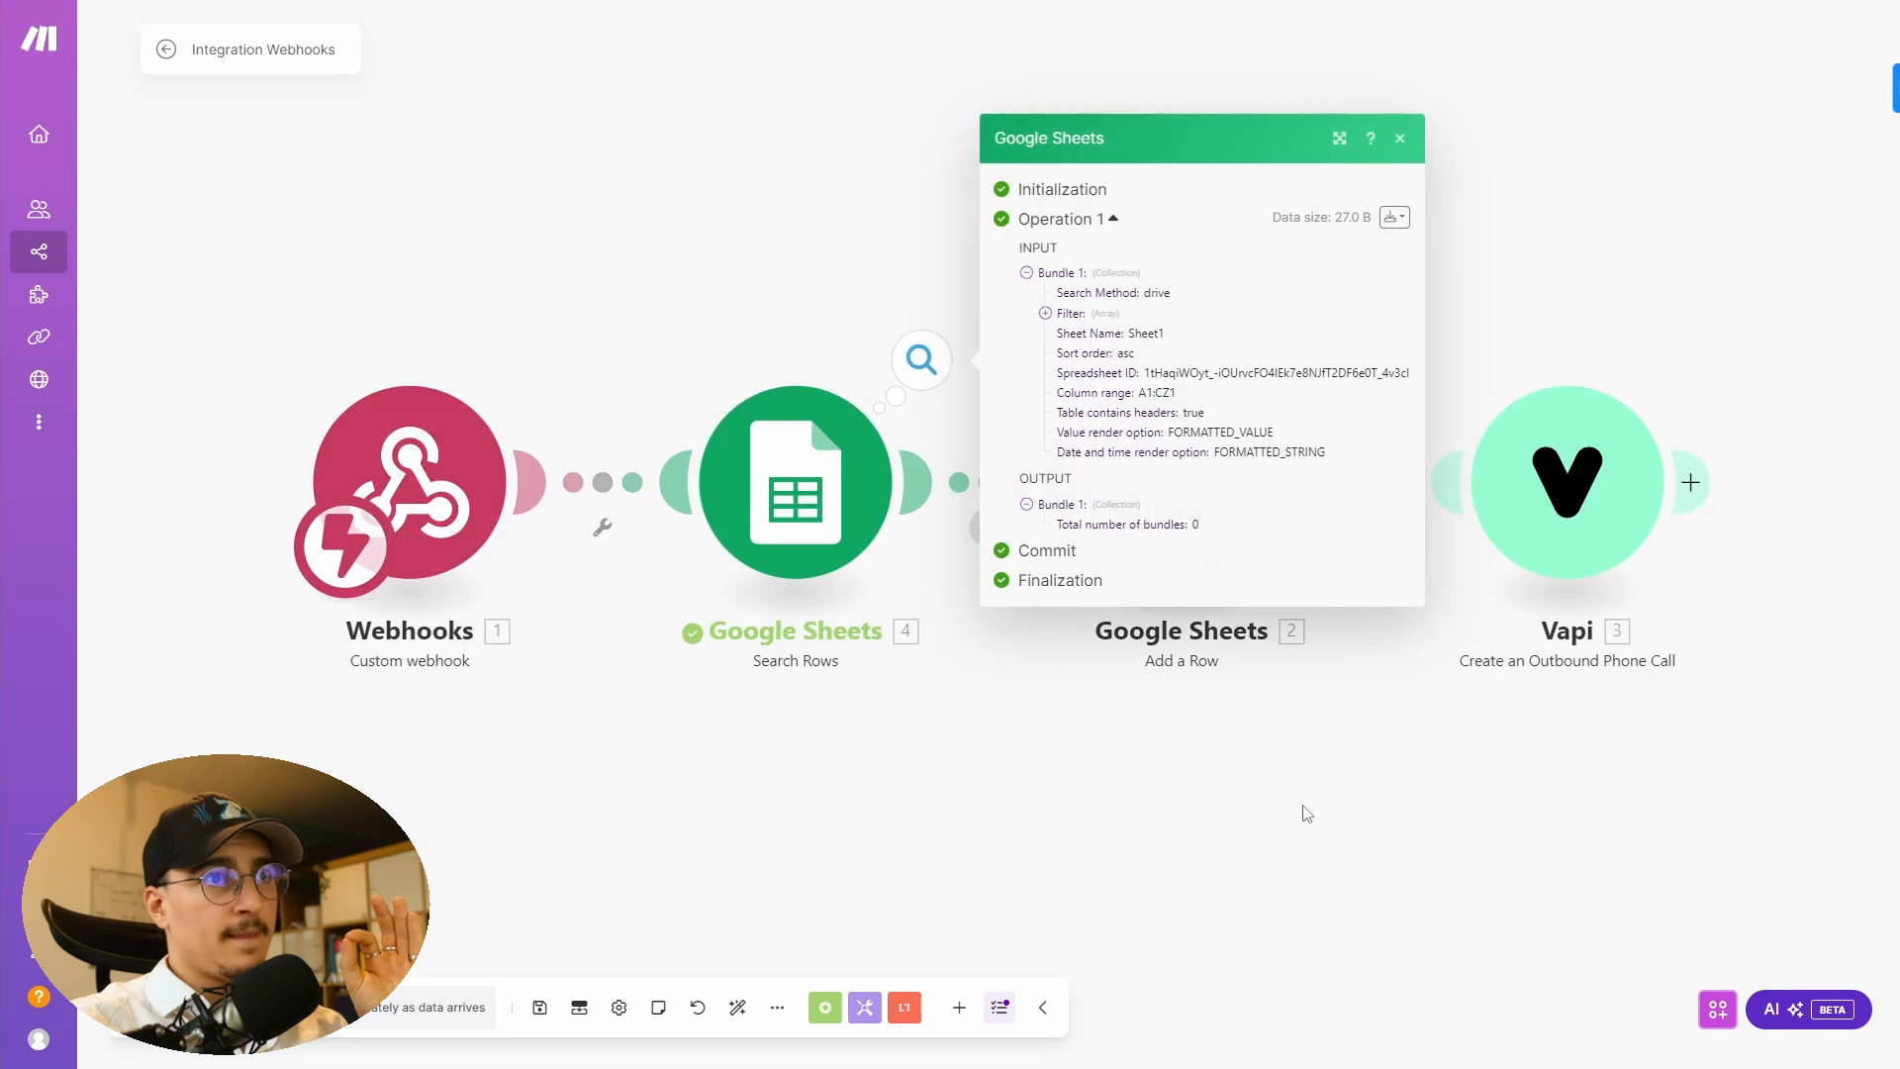
- Inspect the Search Rows output and its total number of bundles
{"action": "double_click", "coordinate": [1195, 525]}
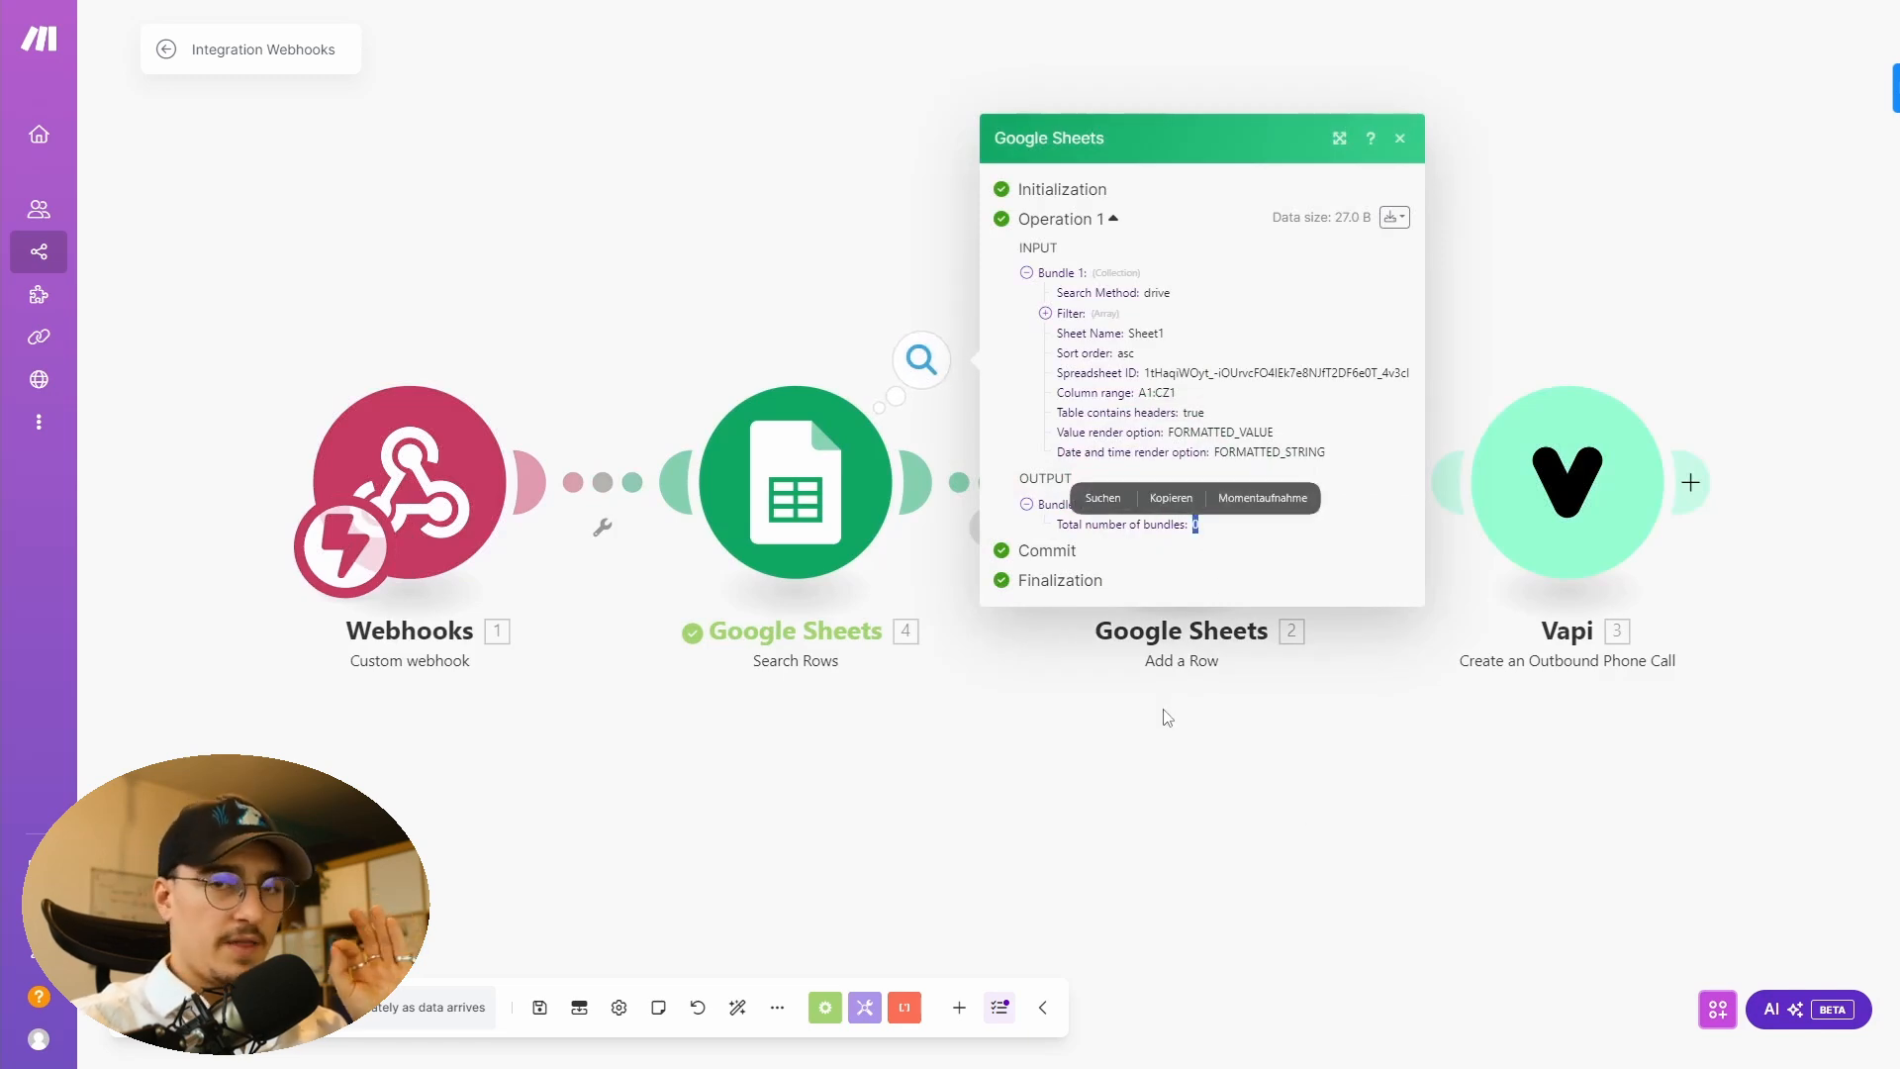
{"action": "left_click", "coordinate": [1204, 557]}
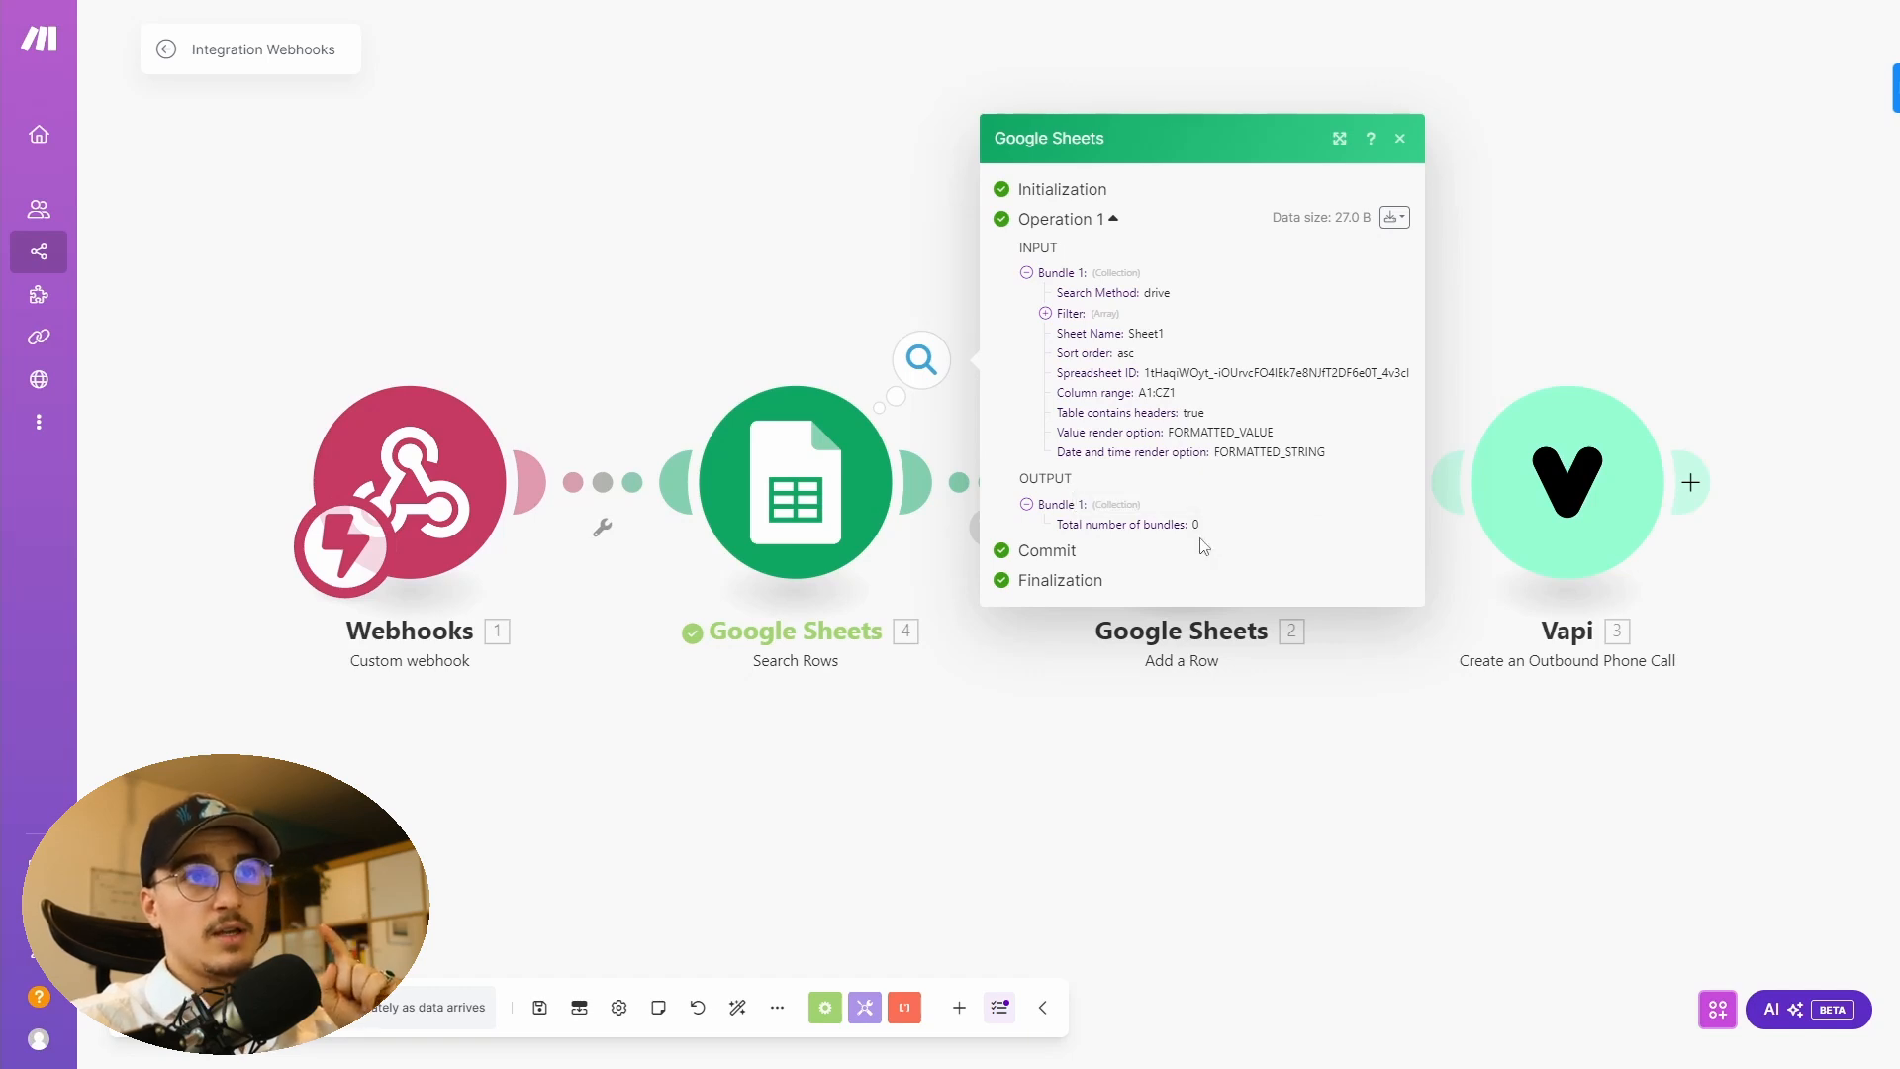
{"action": "left_click", "coordinate": [1133, 863]}
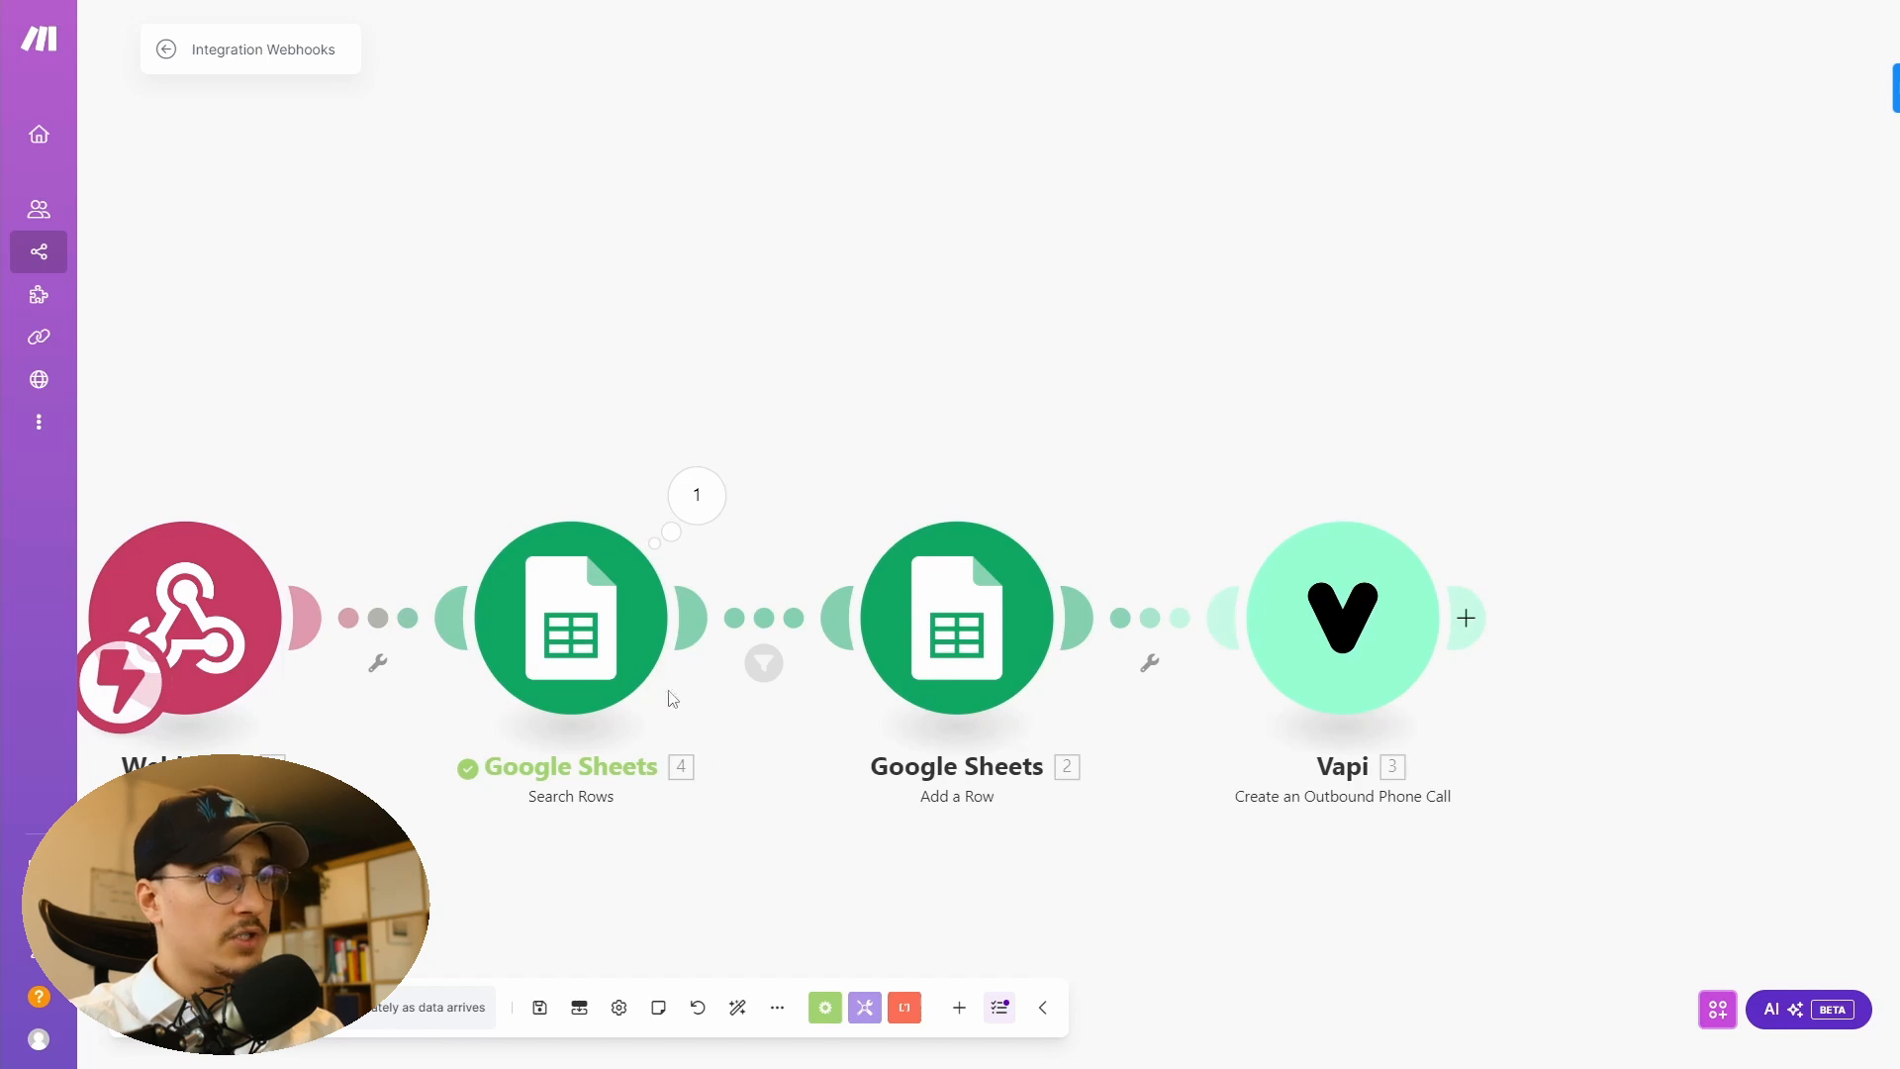
{"action": "left_click", "coordinate": [764, 664]}
{"action": "left_click", "coordinate": [697, 495]}
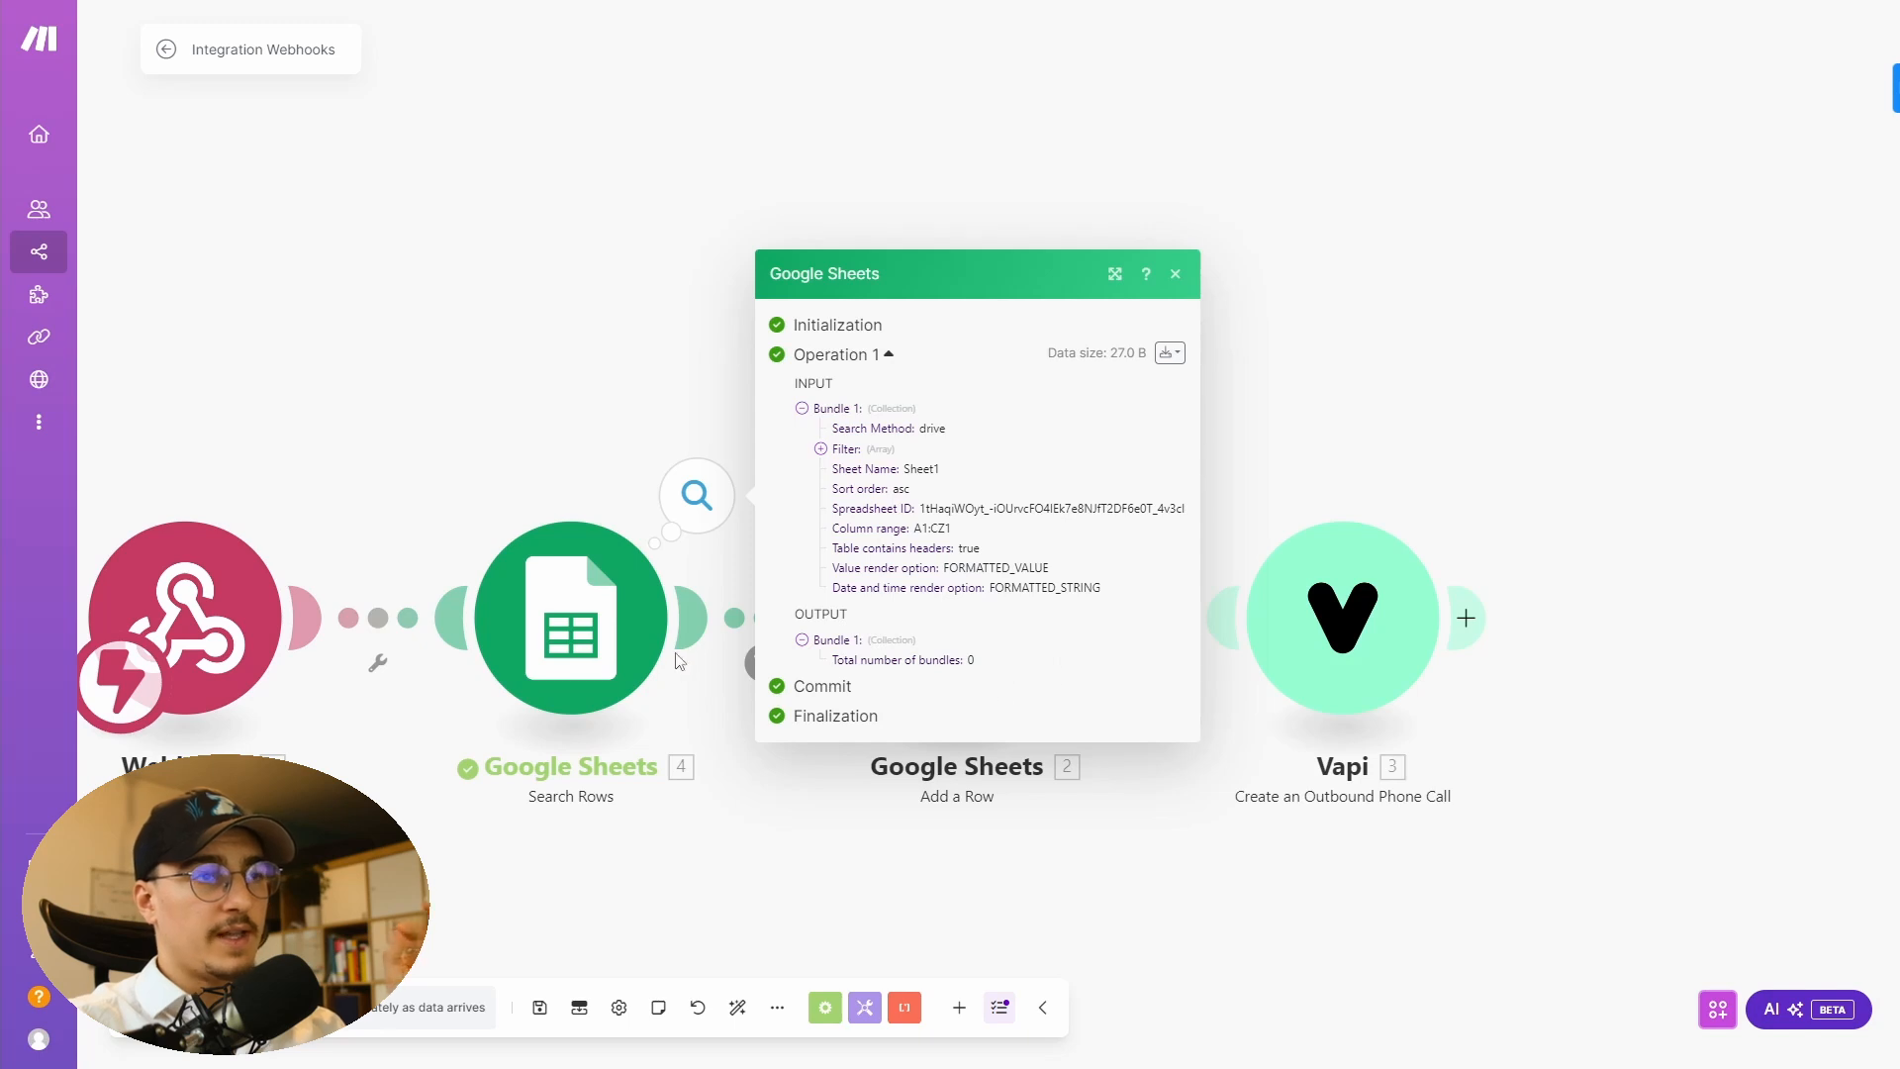
{"action": "left_click", "coordinate": [674, 798]}
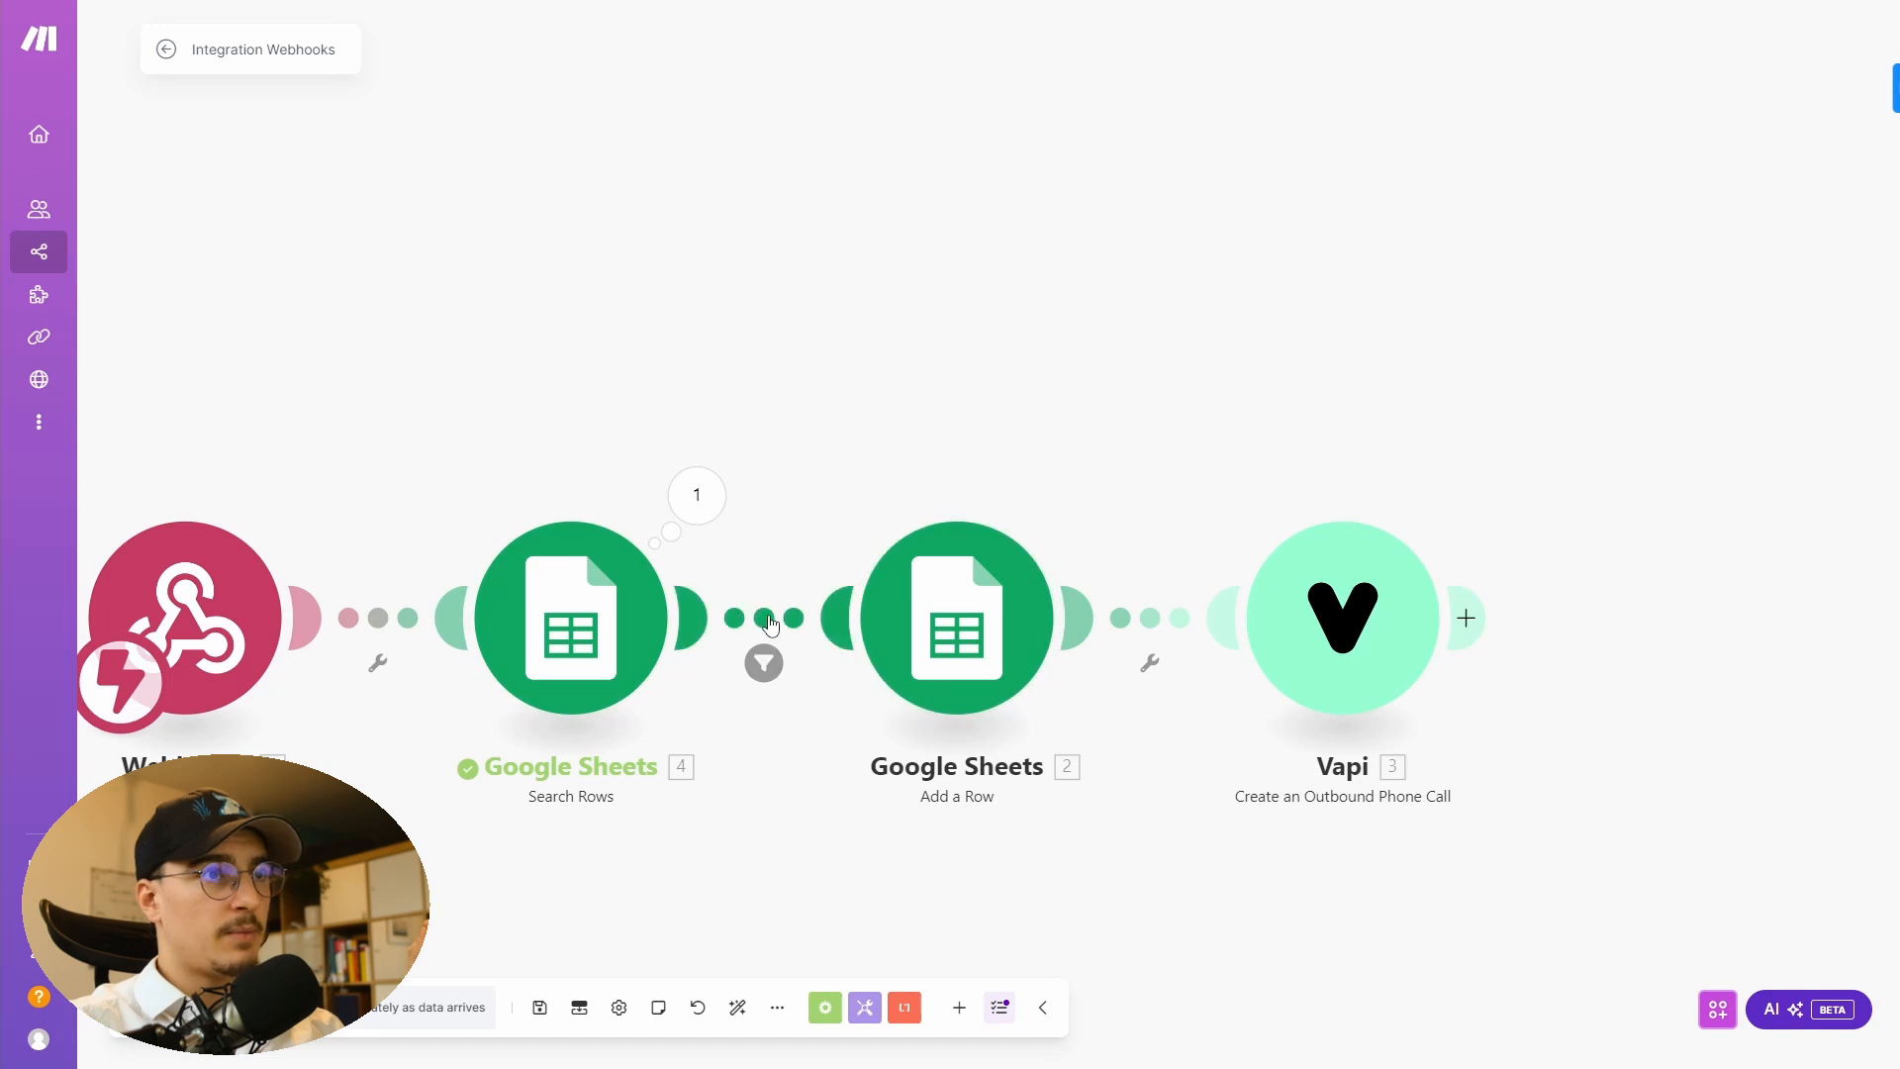
- Review the filter condition requiring Total number of bundles equal to 0 between the two Sheets modules
{"action": "left_click", "coordinate": [763, 663]}
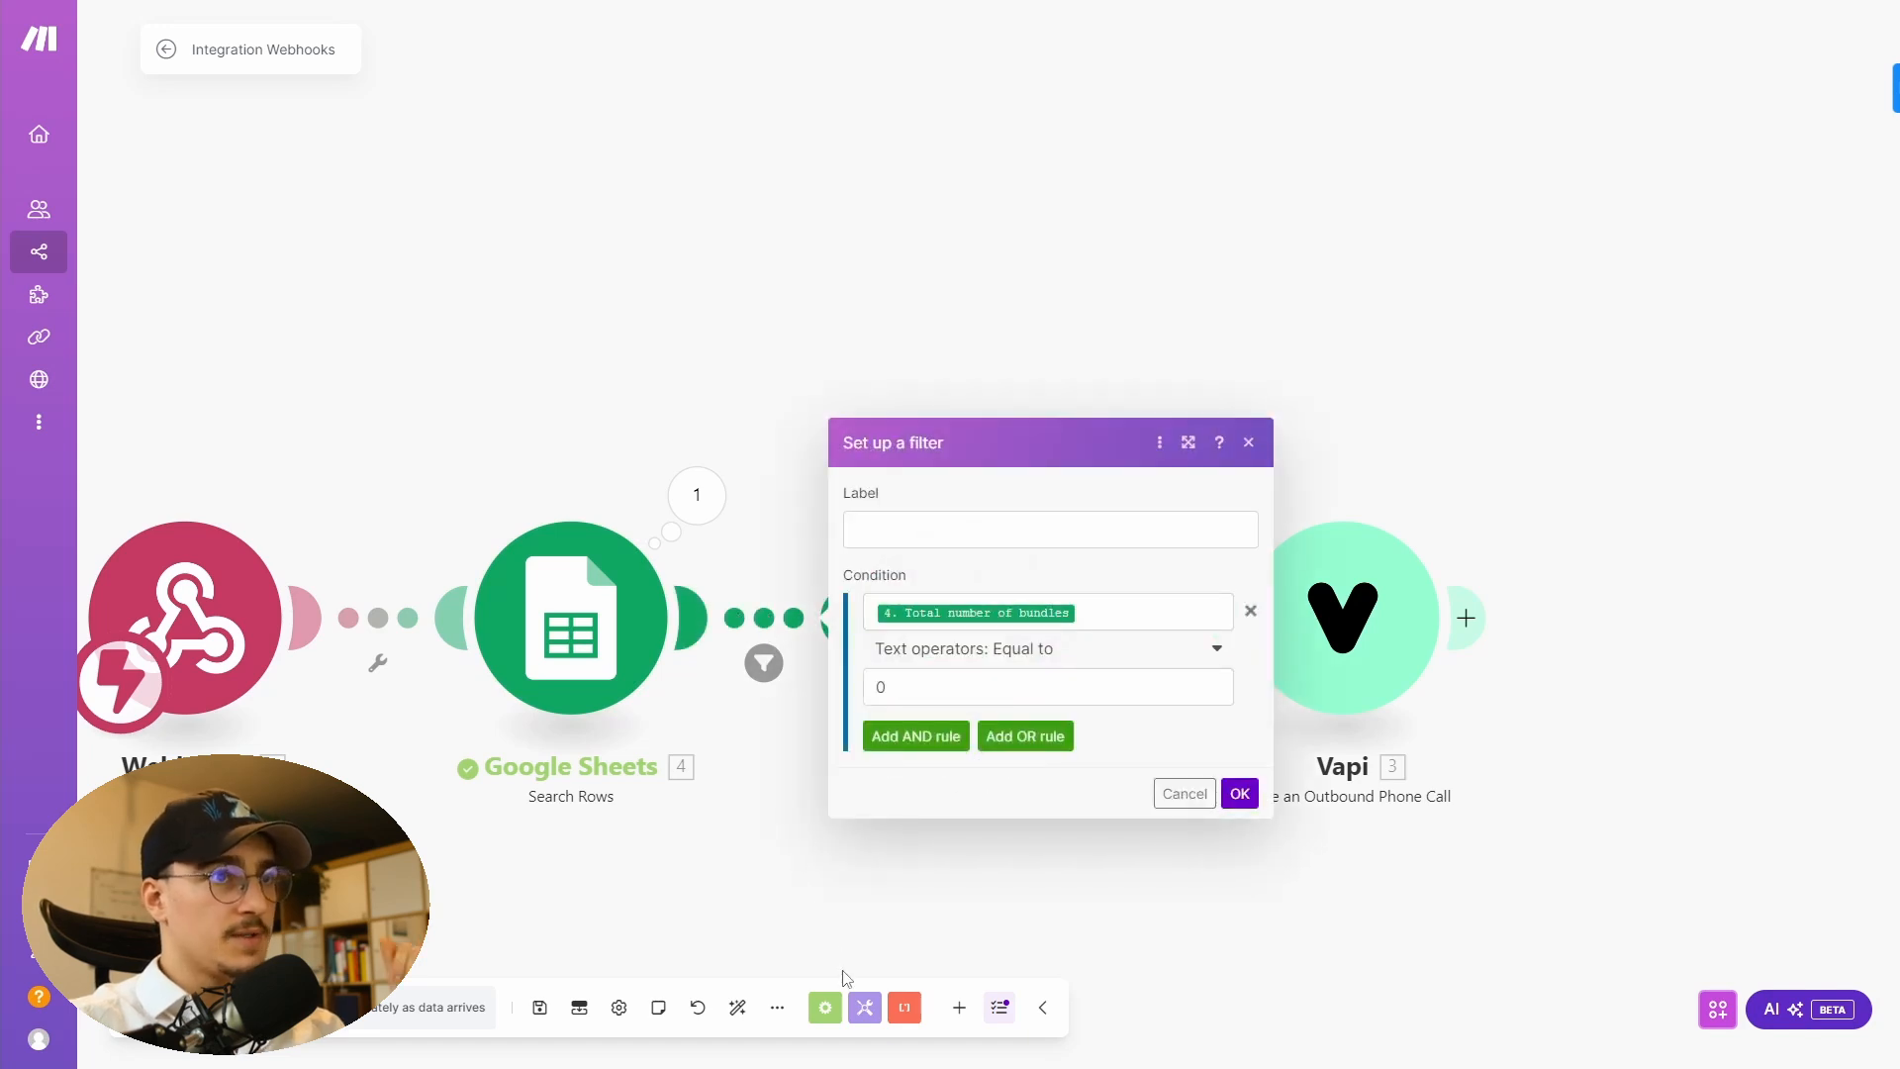
{"action": "left_click", "coordinate": [1137, 619]}
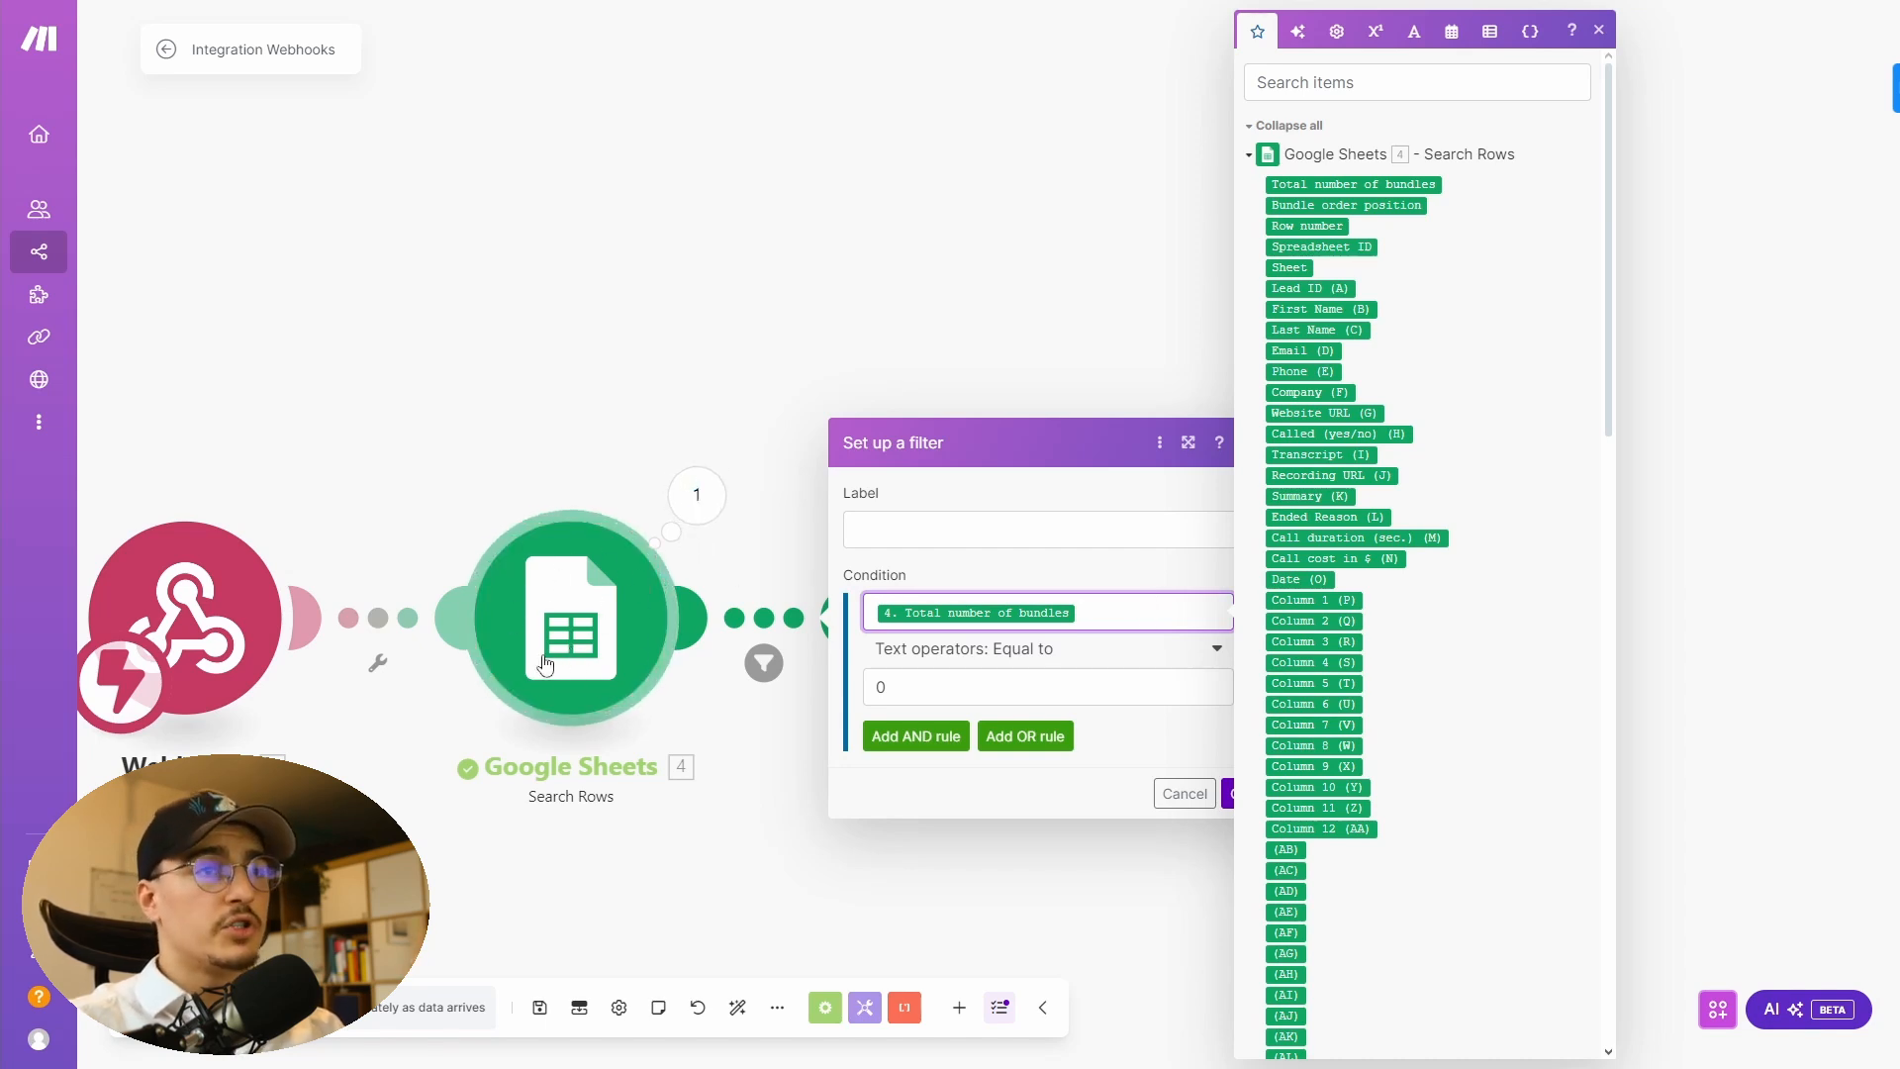
{"action": "left_click", "coordinate": [940, 688]}
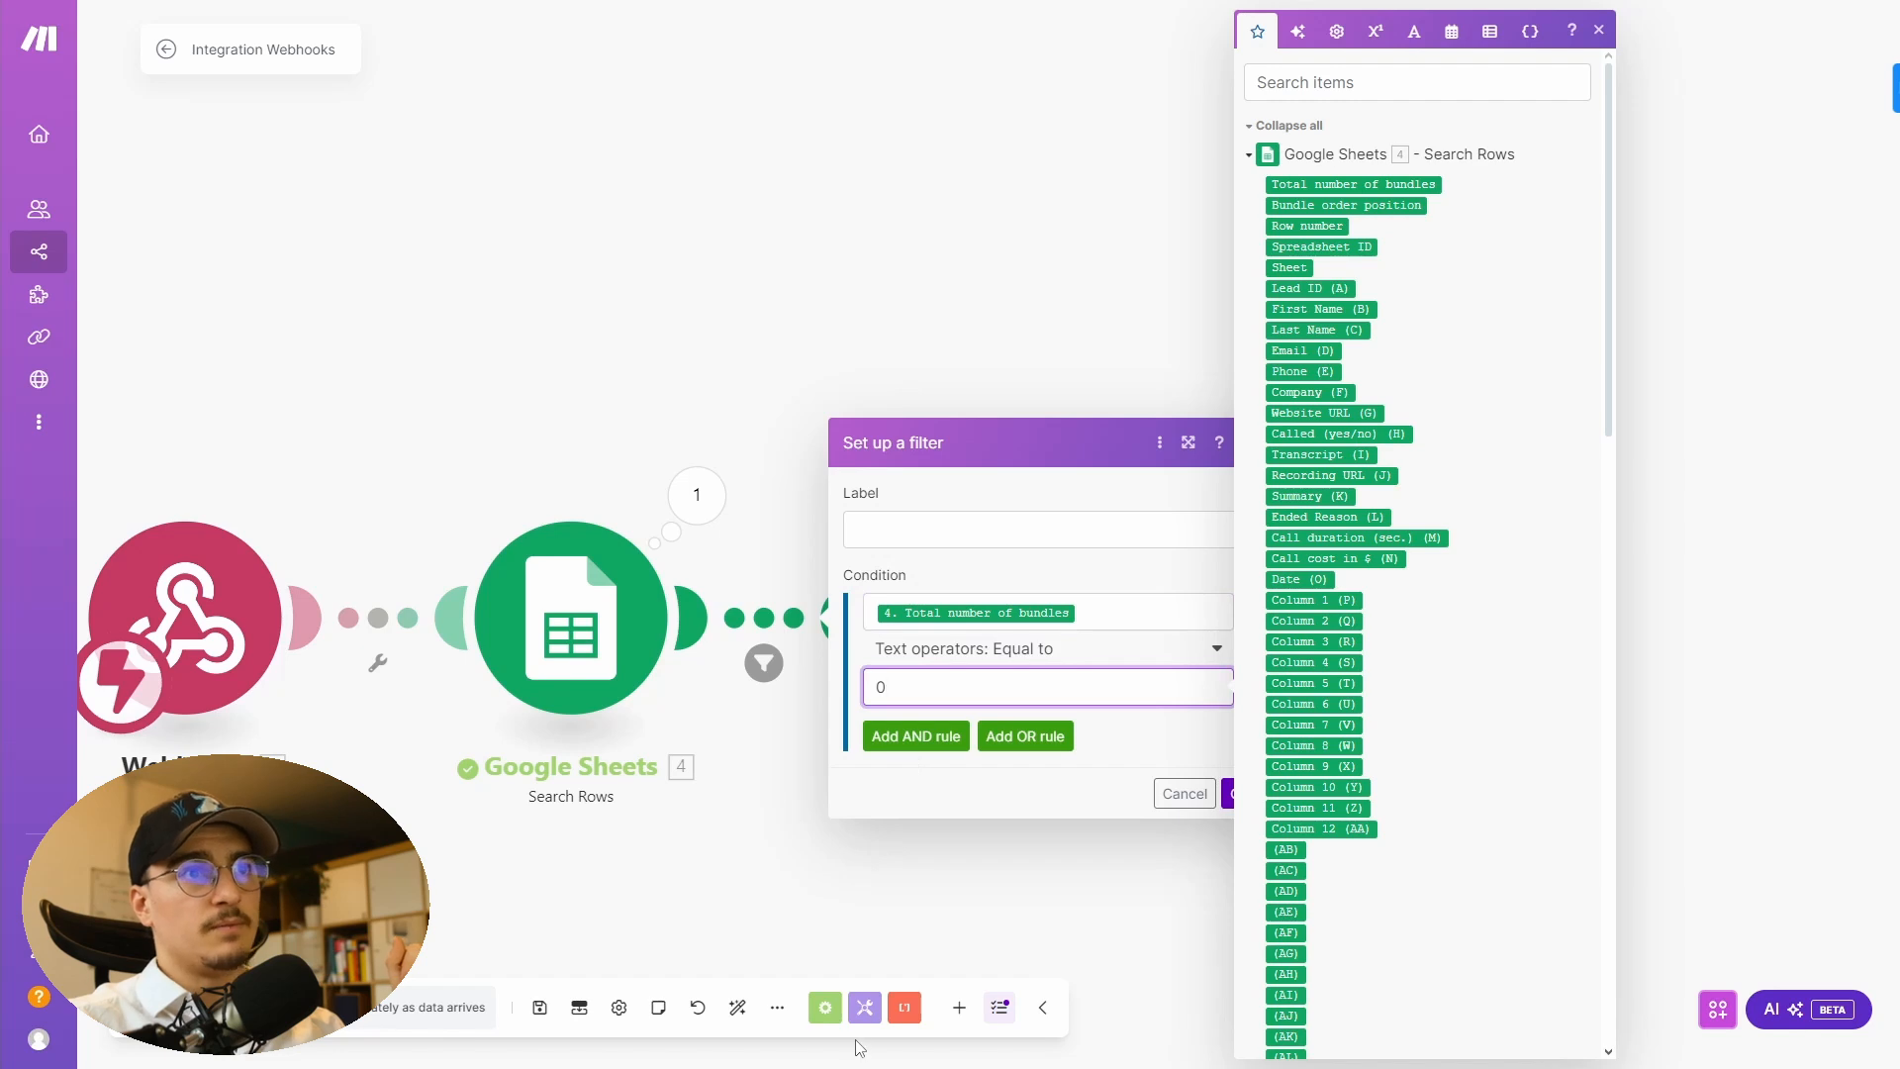
{"action": "left_click", "coordinate": [1049, 928]}
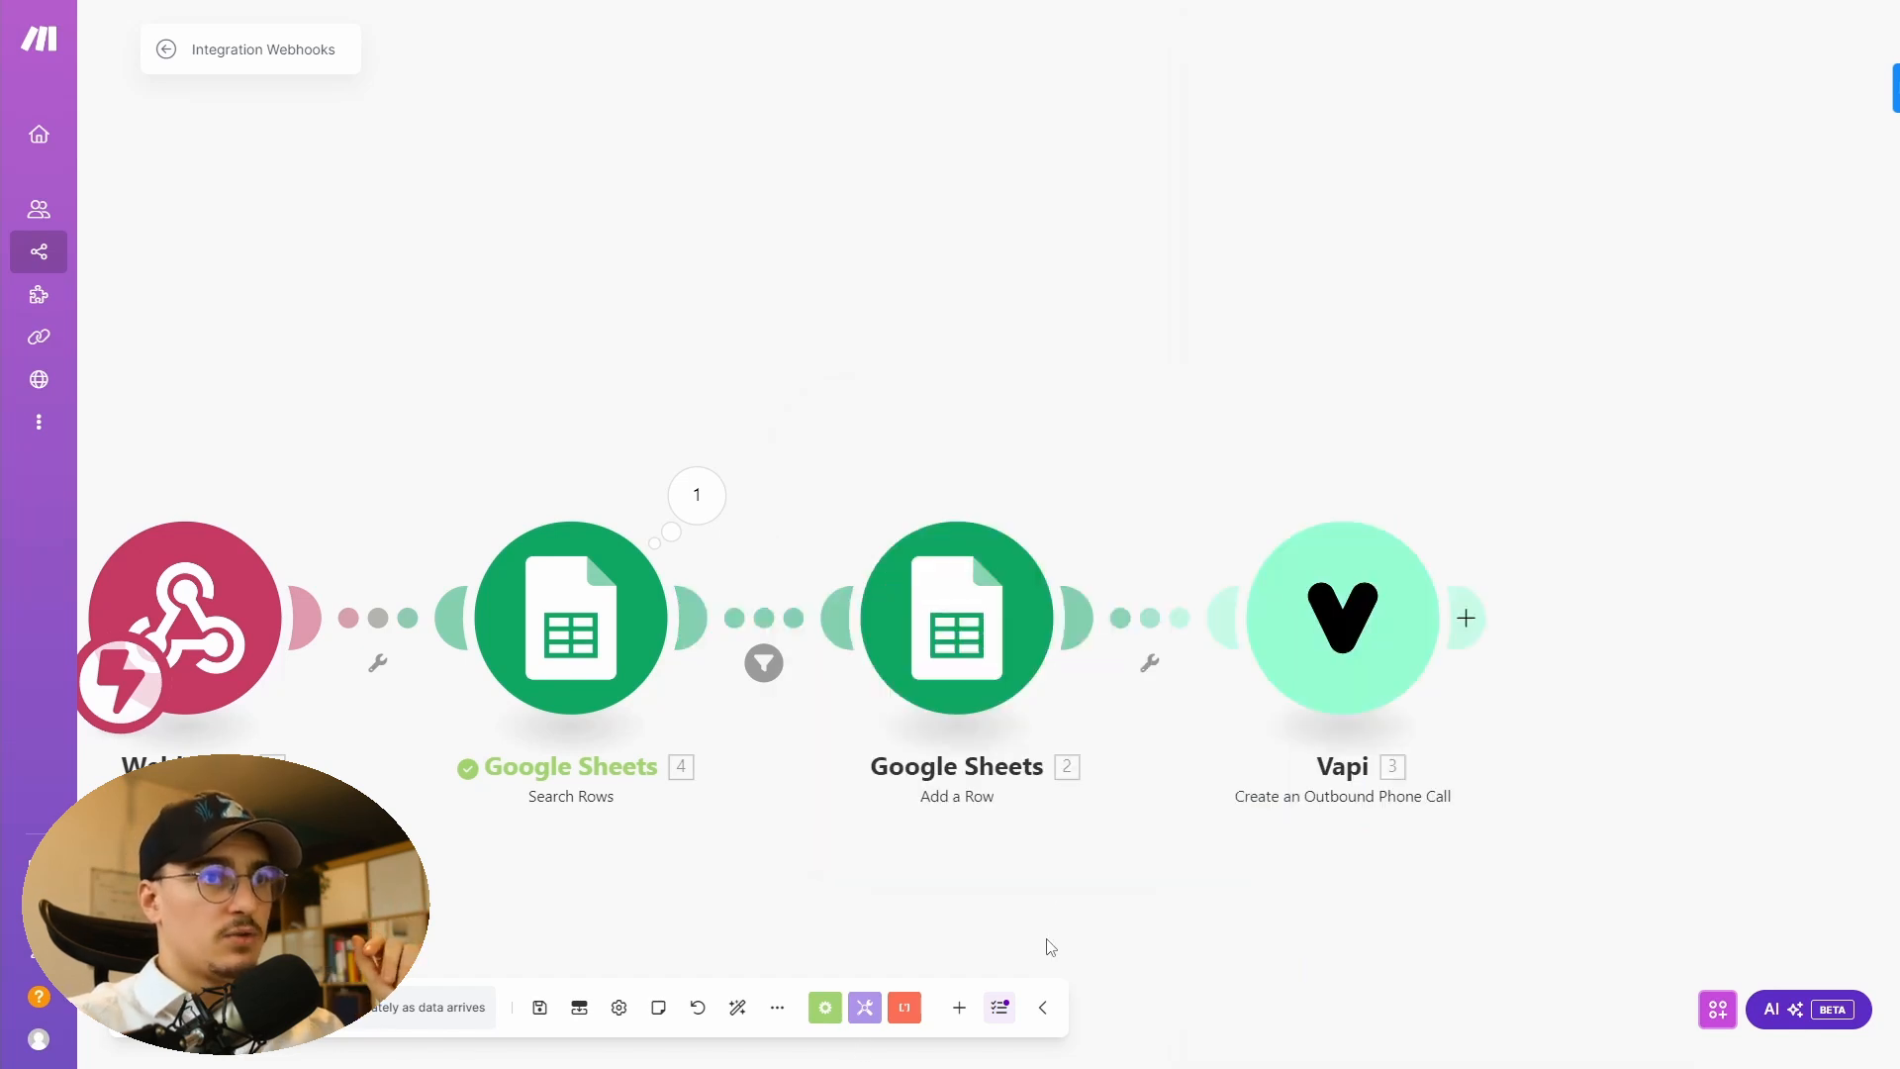
- Review the Add a Row module's mappings of webhook fields to sheet columns, with Called (yes/no) set to No
{"action": "left_click", "coordinate": [983, 645]}
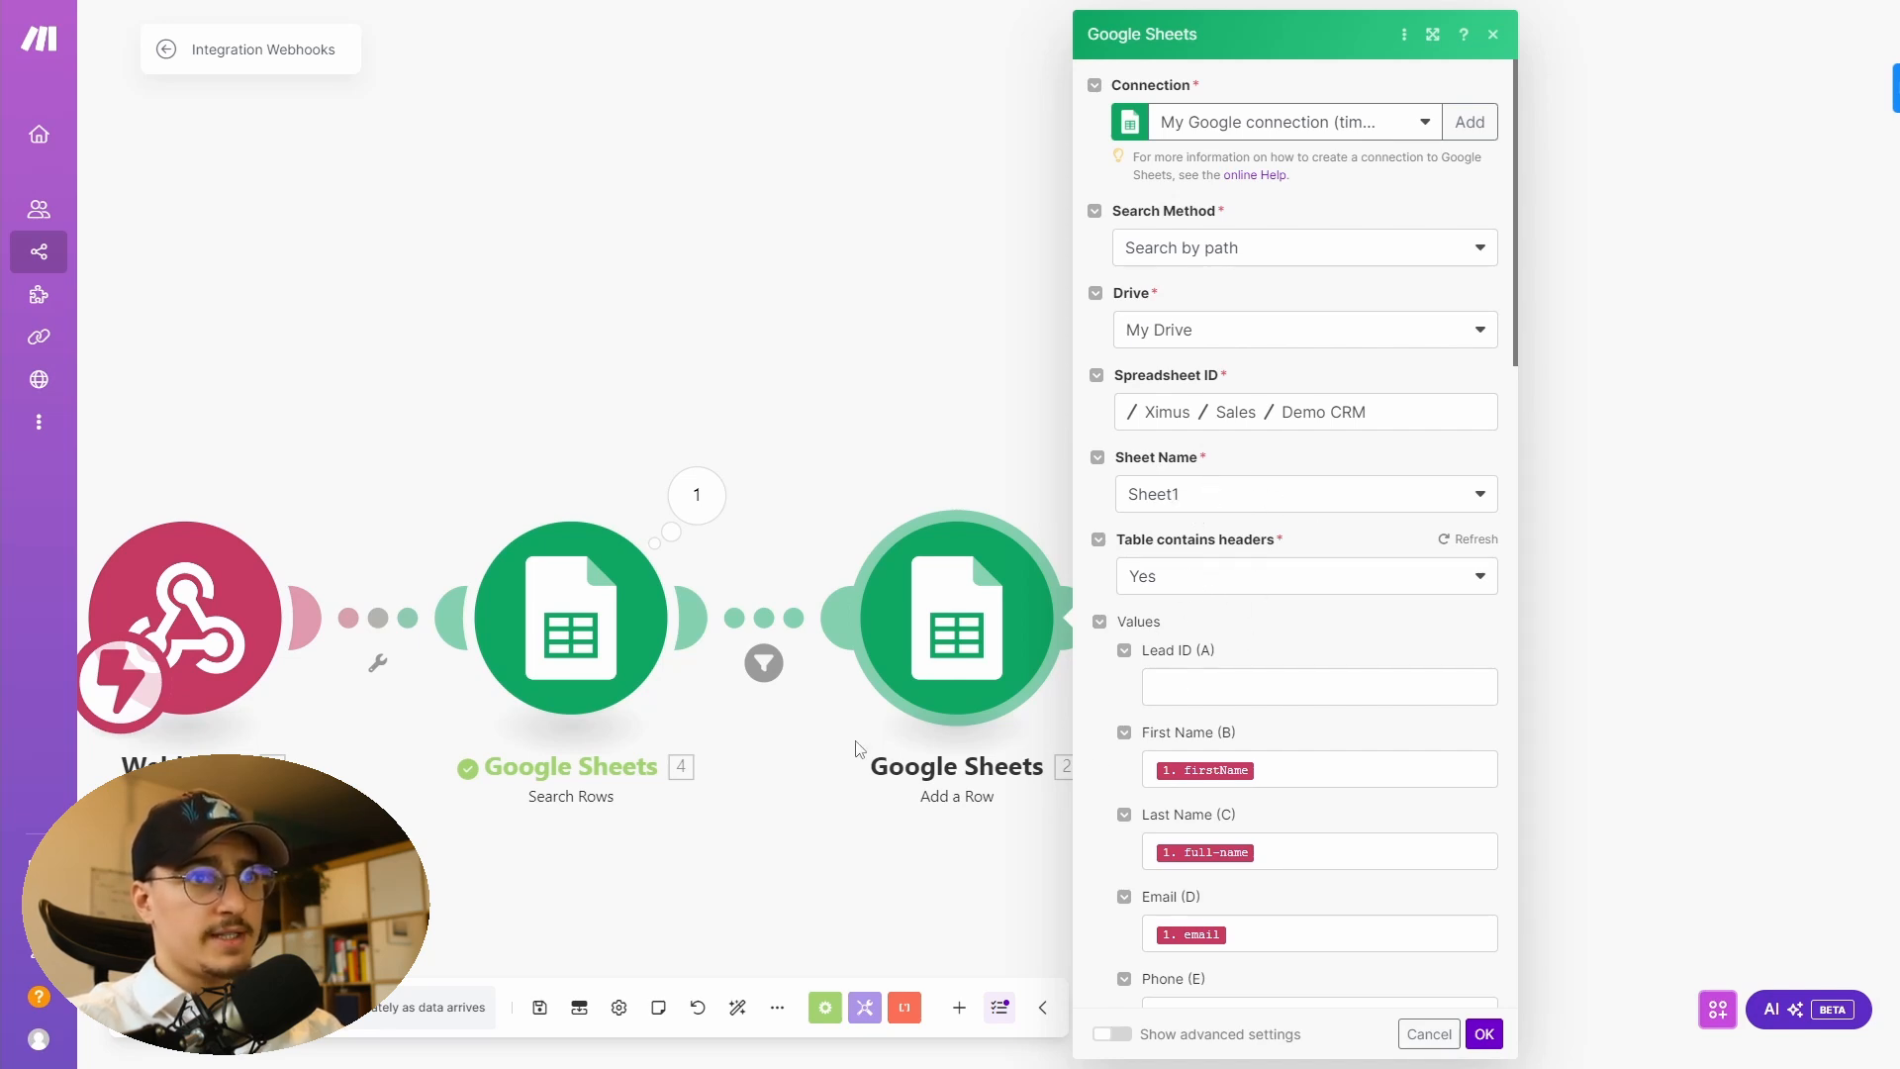
{"action": "scroll", "coordinate": [1193, 789], "scroll_direction": "down", "scroll_amount": 2}
{"action": "scroll", "coordinate": [1193, 789], "scroll_direction": "down", "scroll_amount": 3}
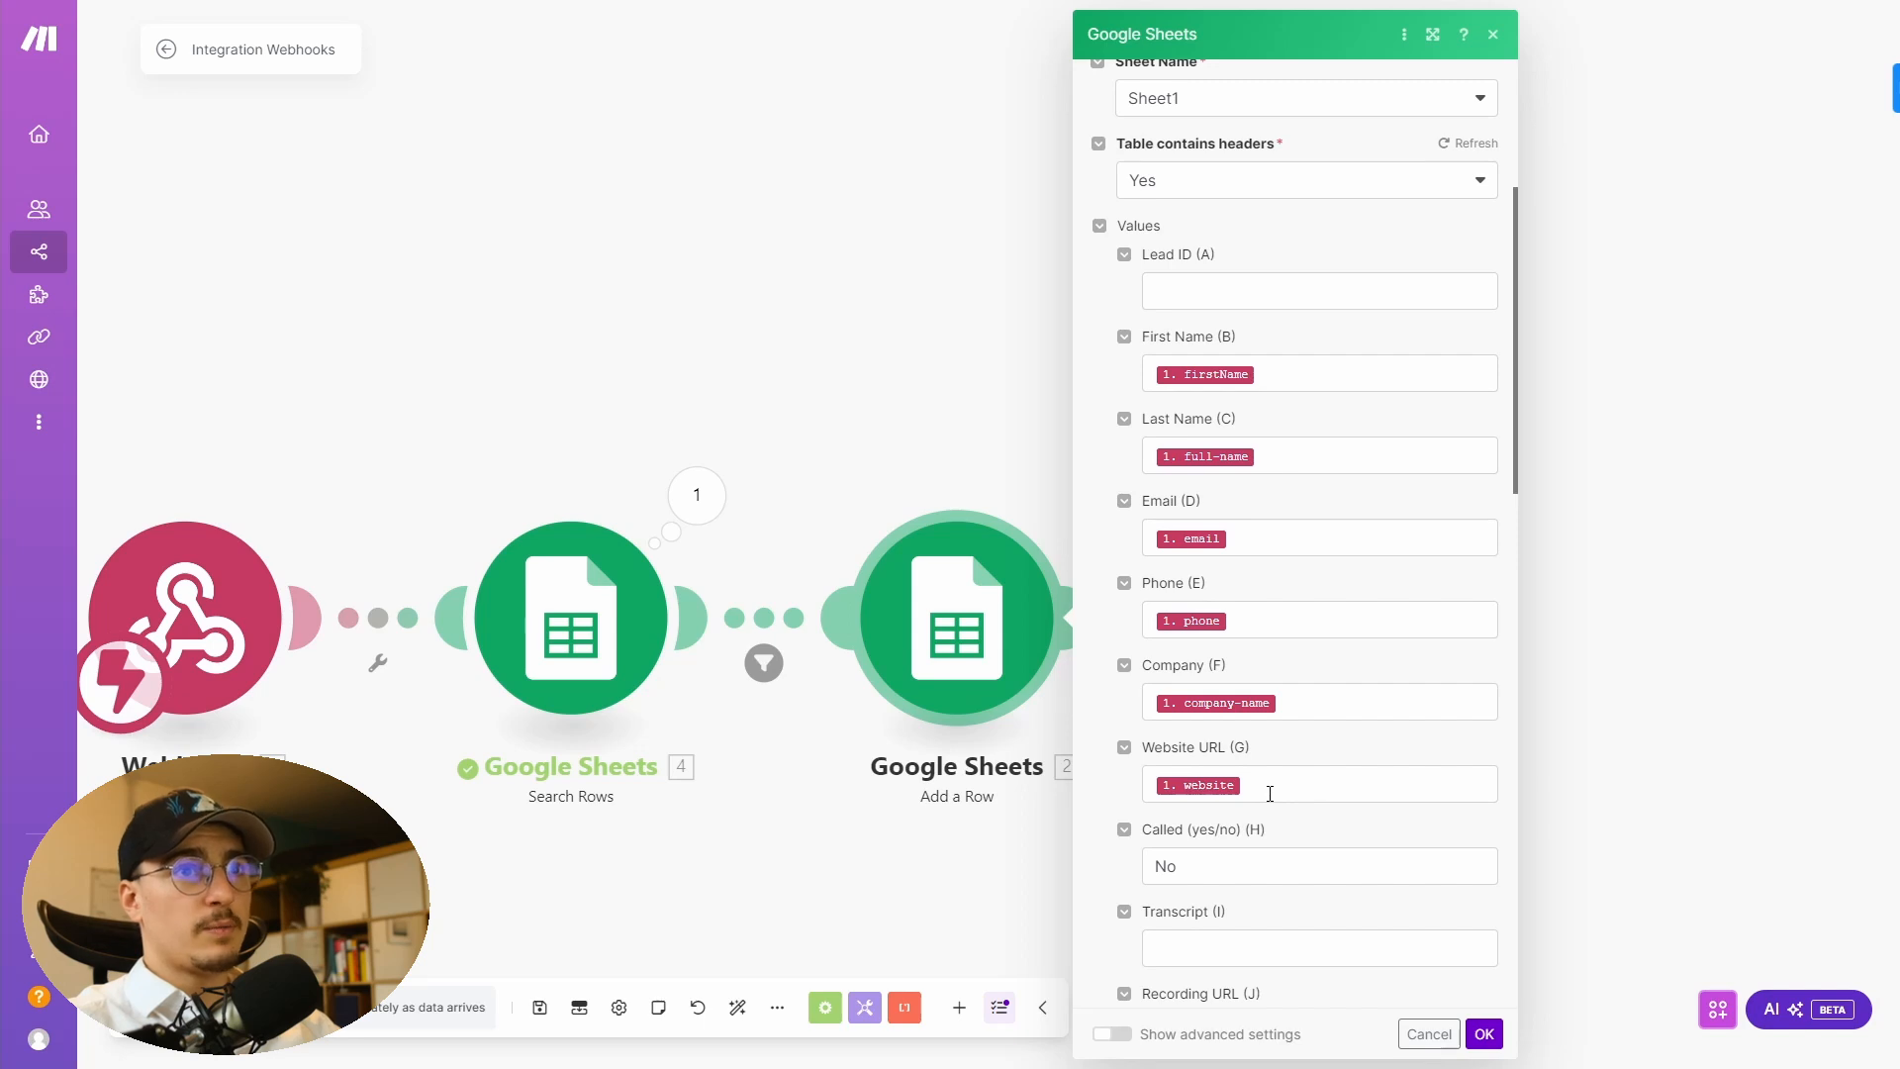
{"action": "left_click", "coordinate": [1267, 373]}
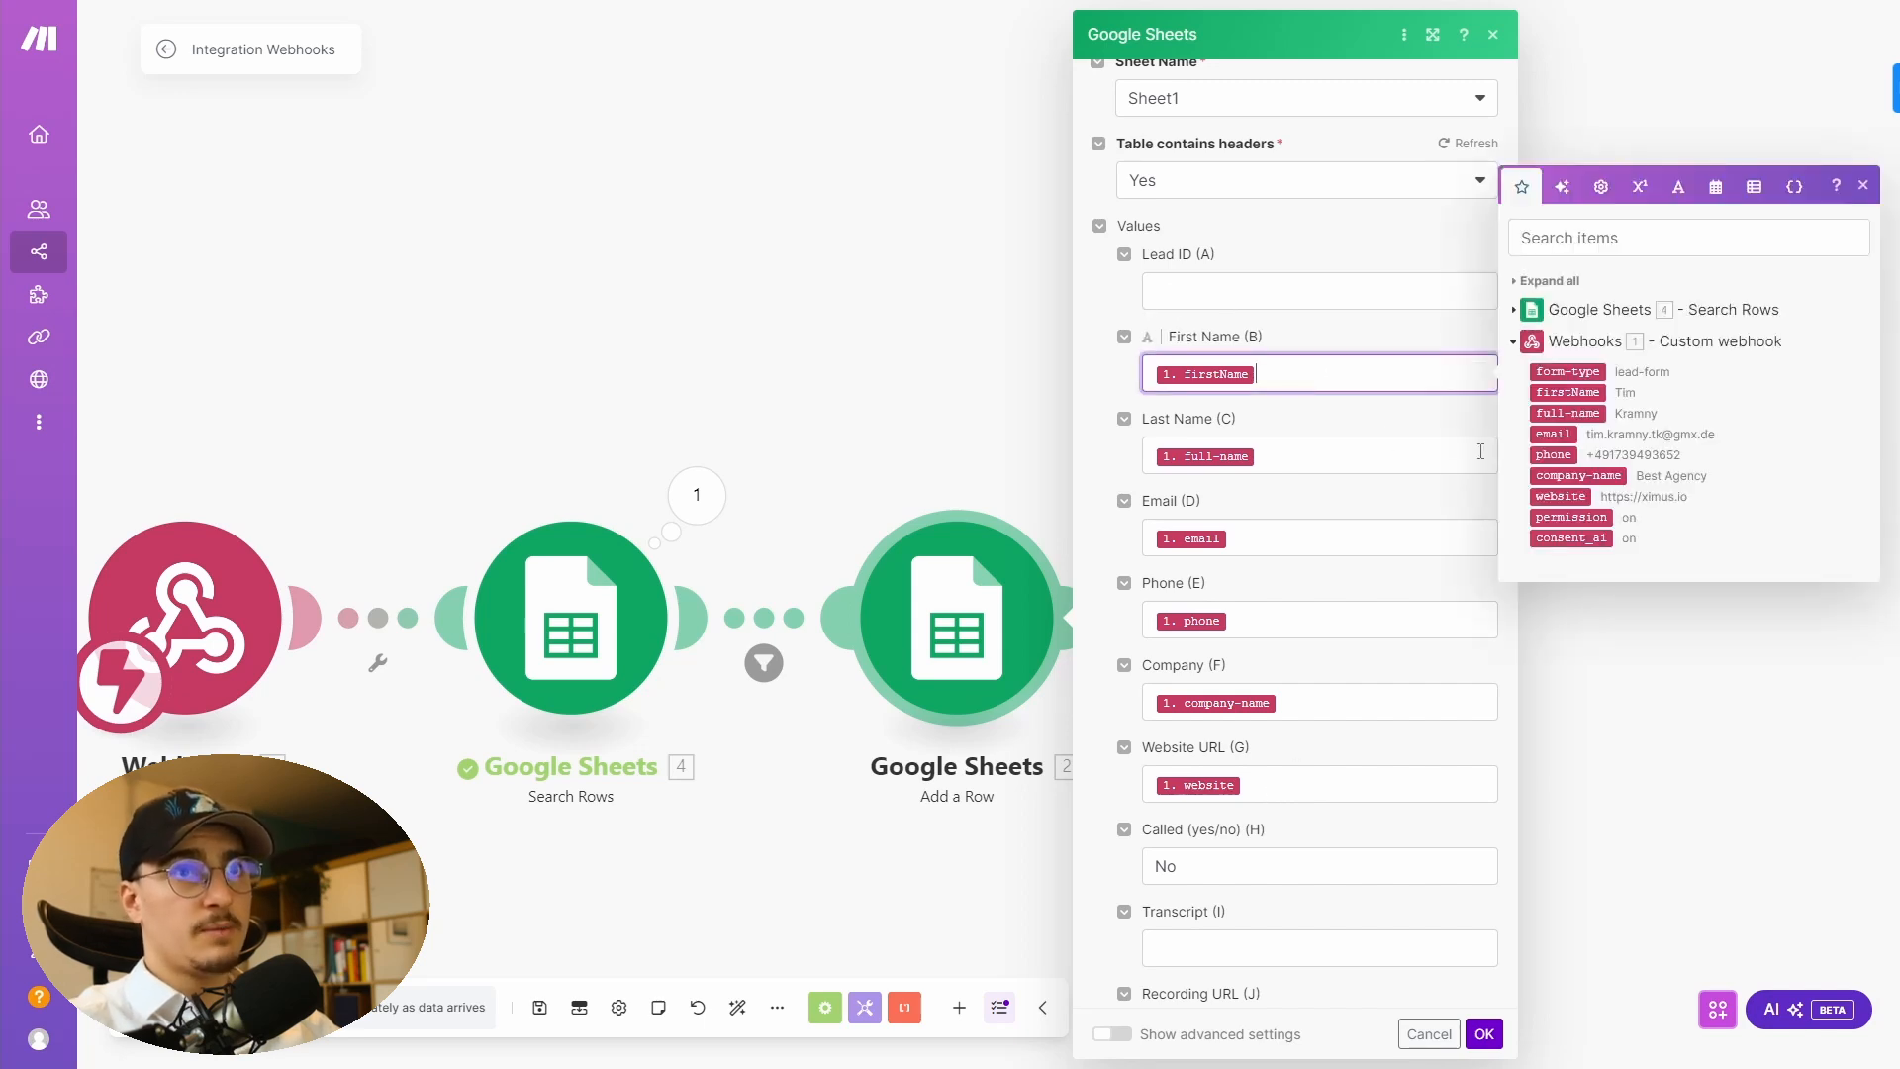
{"action": "left_click", "coordinate": [1335, 450]}
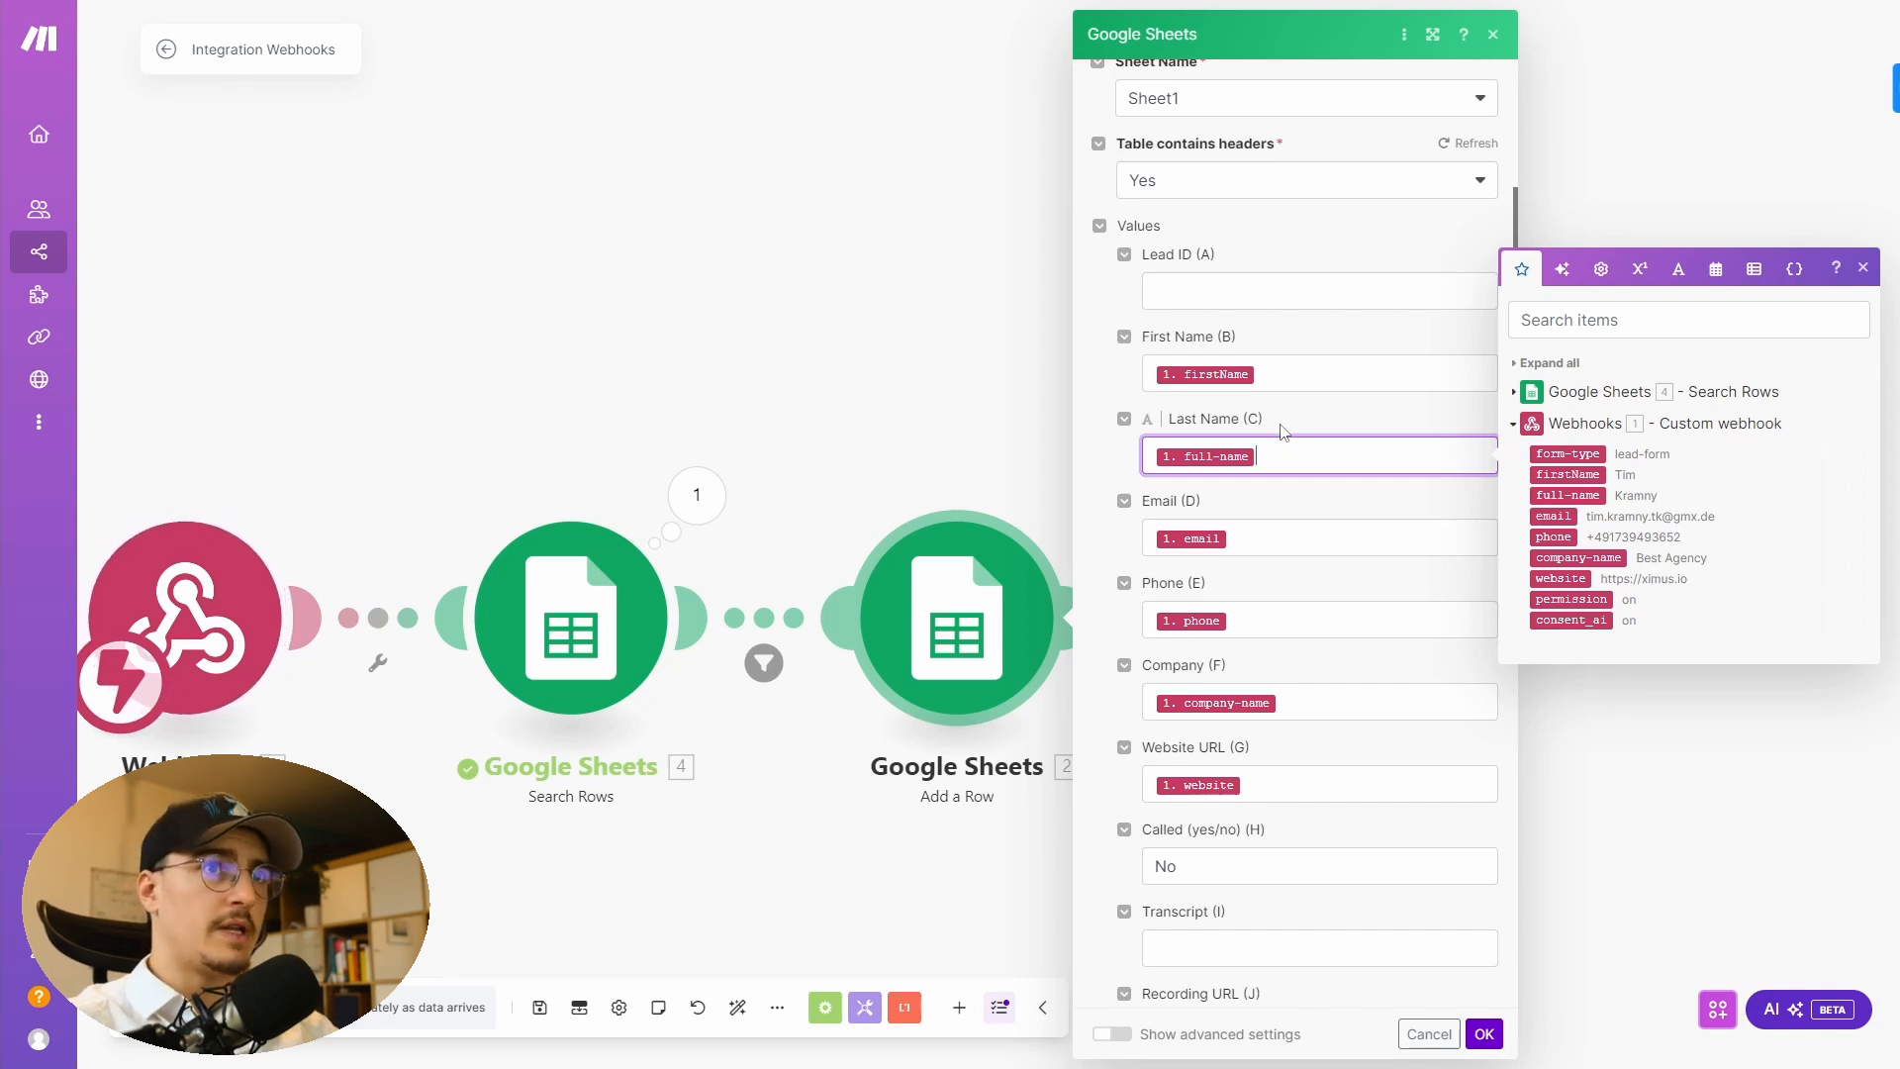
{"action": "left_click", "coordinate": [1284, 534]}
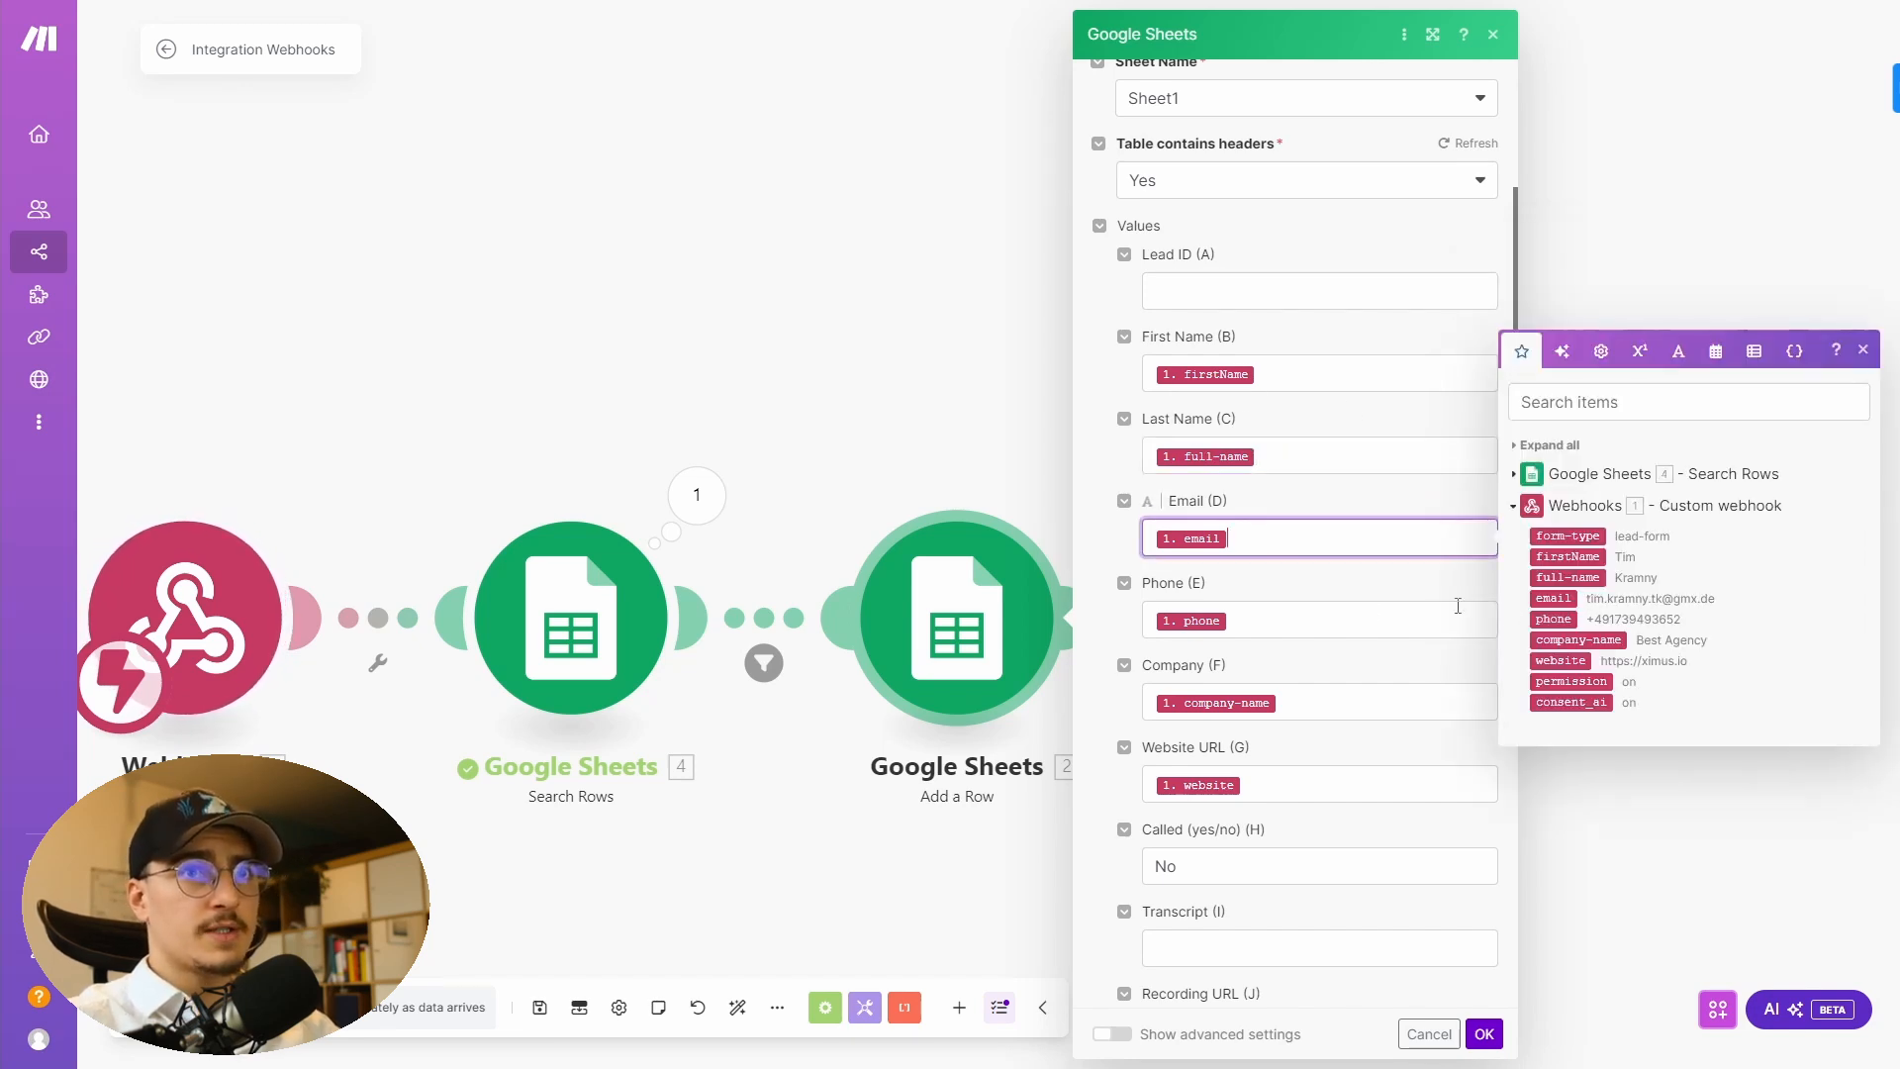
{"action": "key", "text": "Tab"}
{"action": "left_click", "coordinate": [1370, 705]}
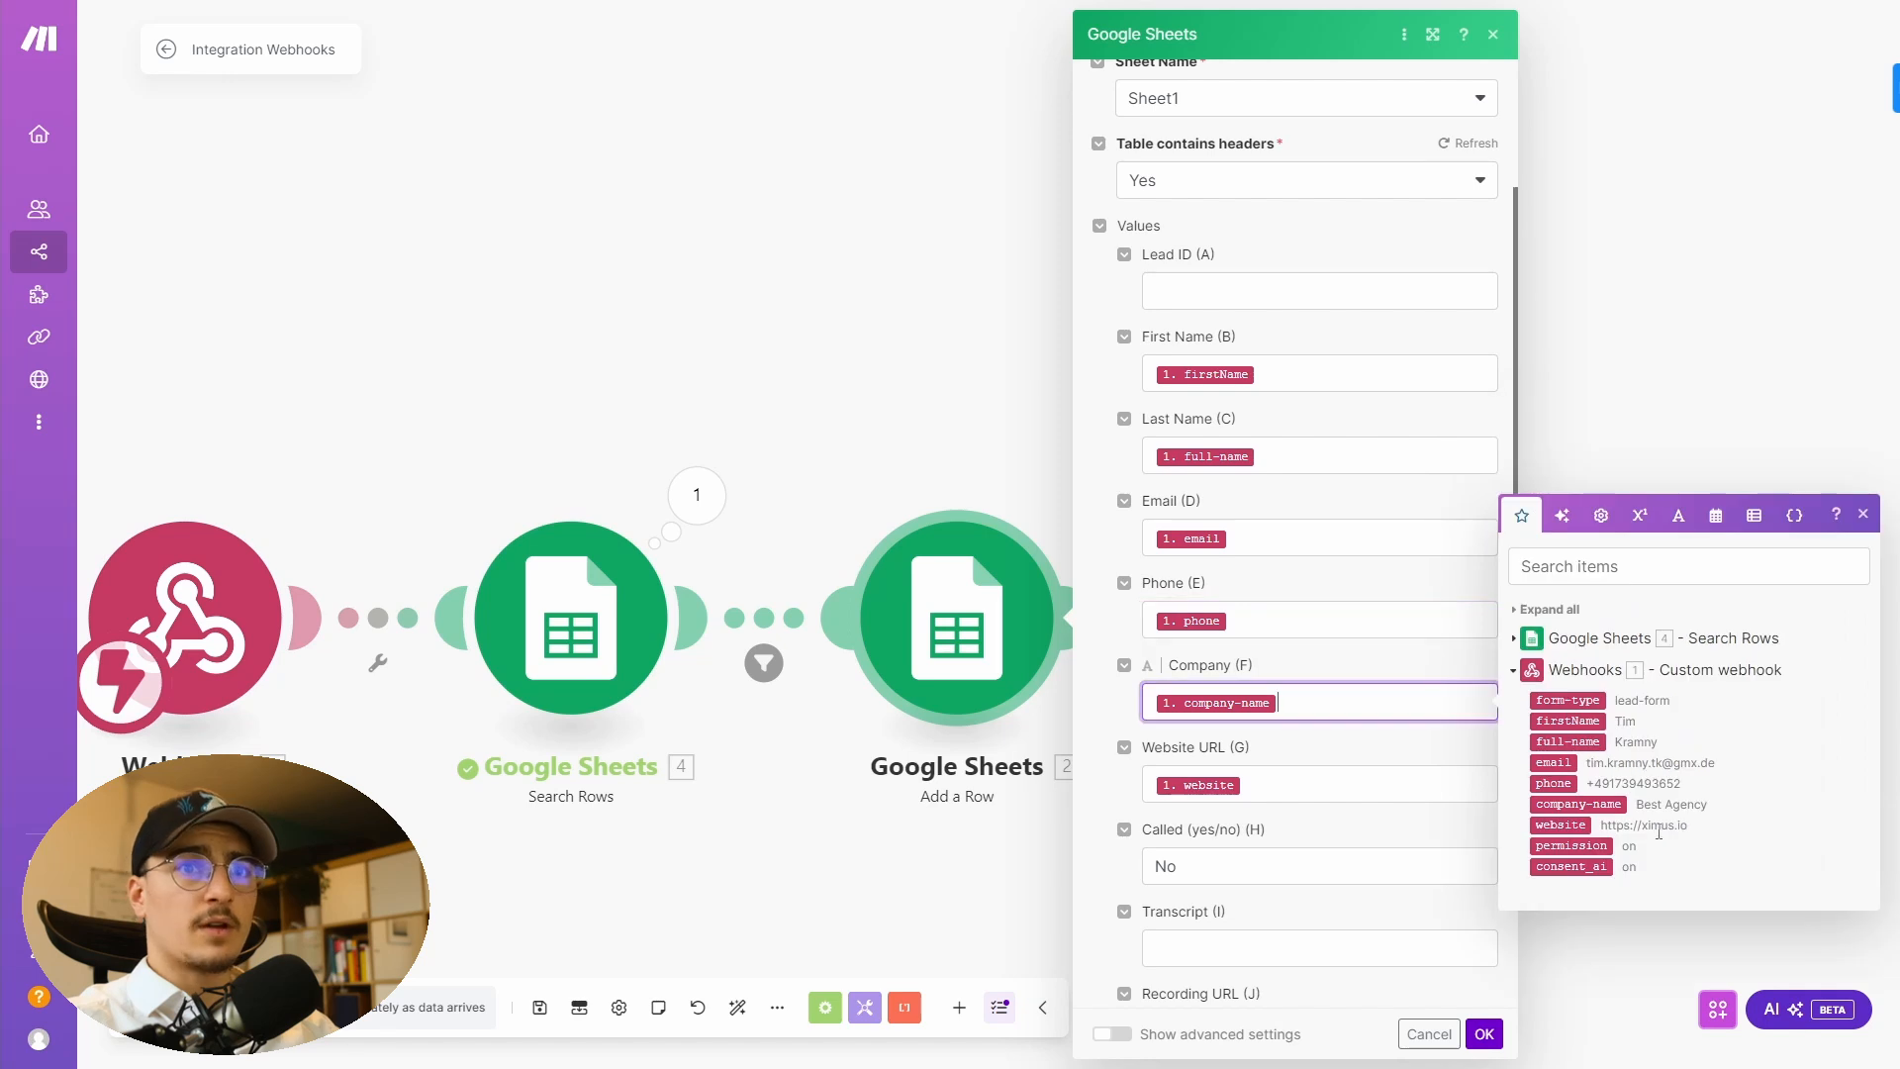
{"action": "key", "text": "Tab"}
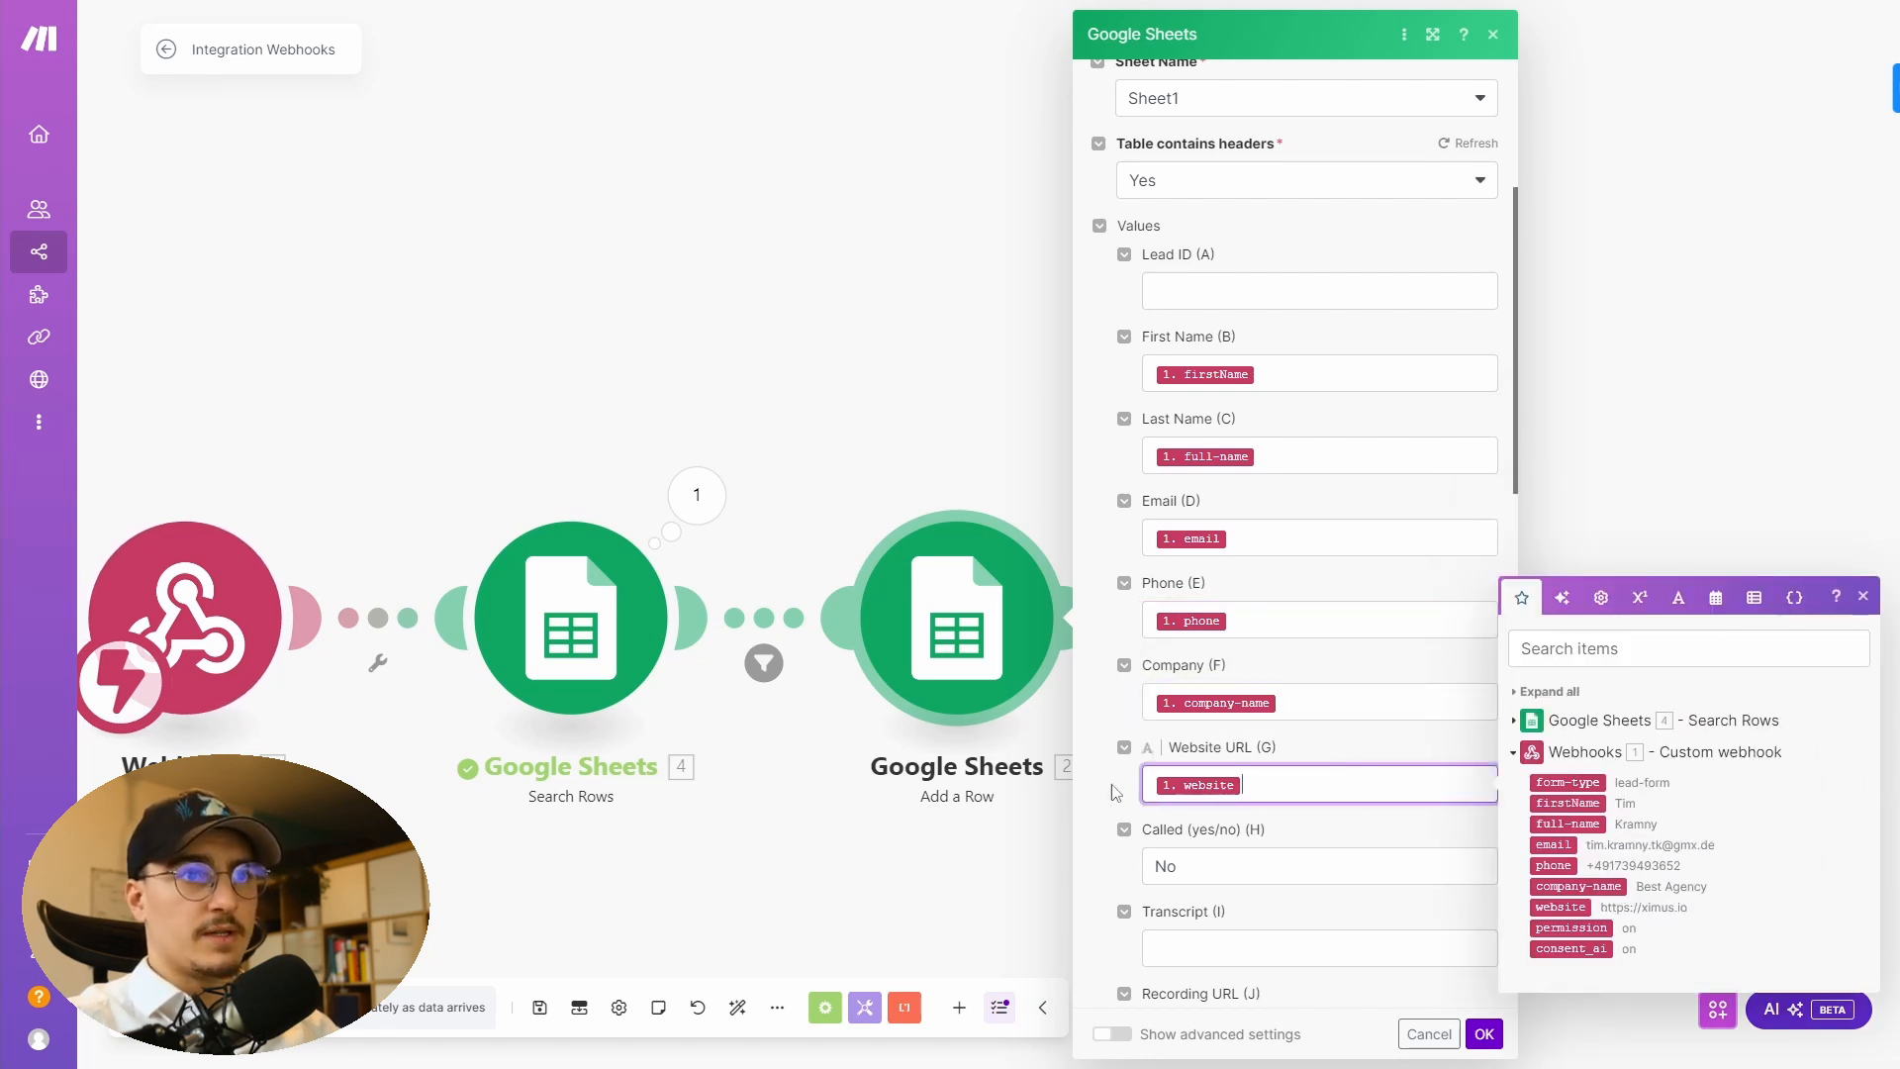
{"action": "scroll", "coordinate": [1283, 791], "scroll_direction": "down", "scroll_amount": 4}
{"action": "left_click", "coordinate": [1195, 470]}
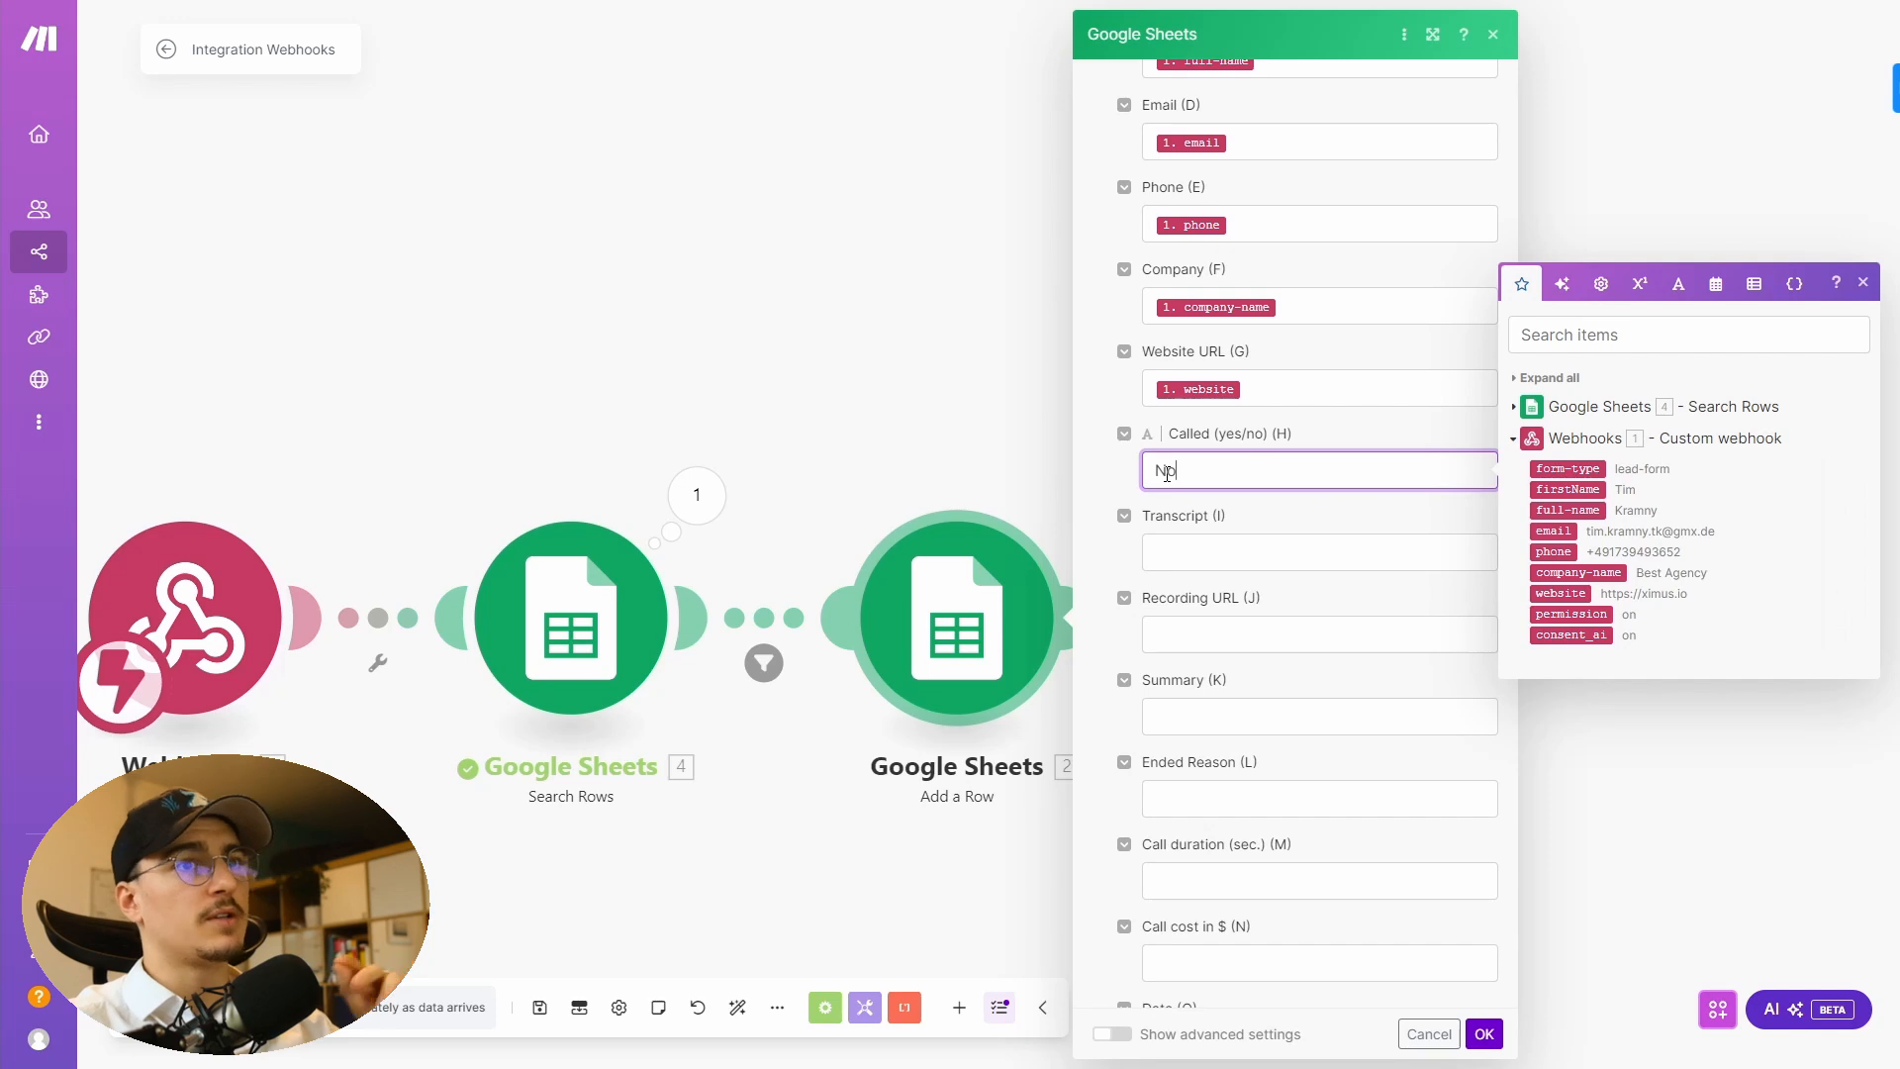
{"action": "left_click", "coordinate": [1484, 1036]}
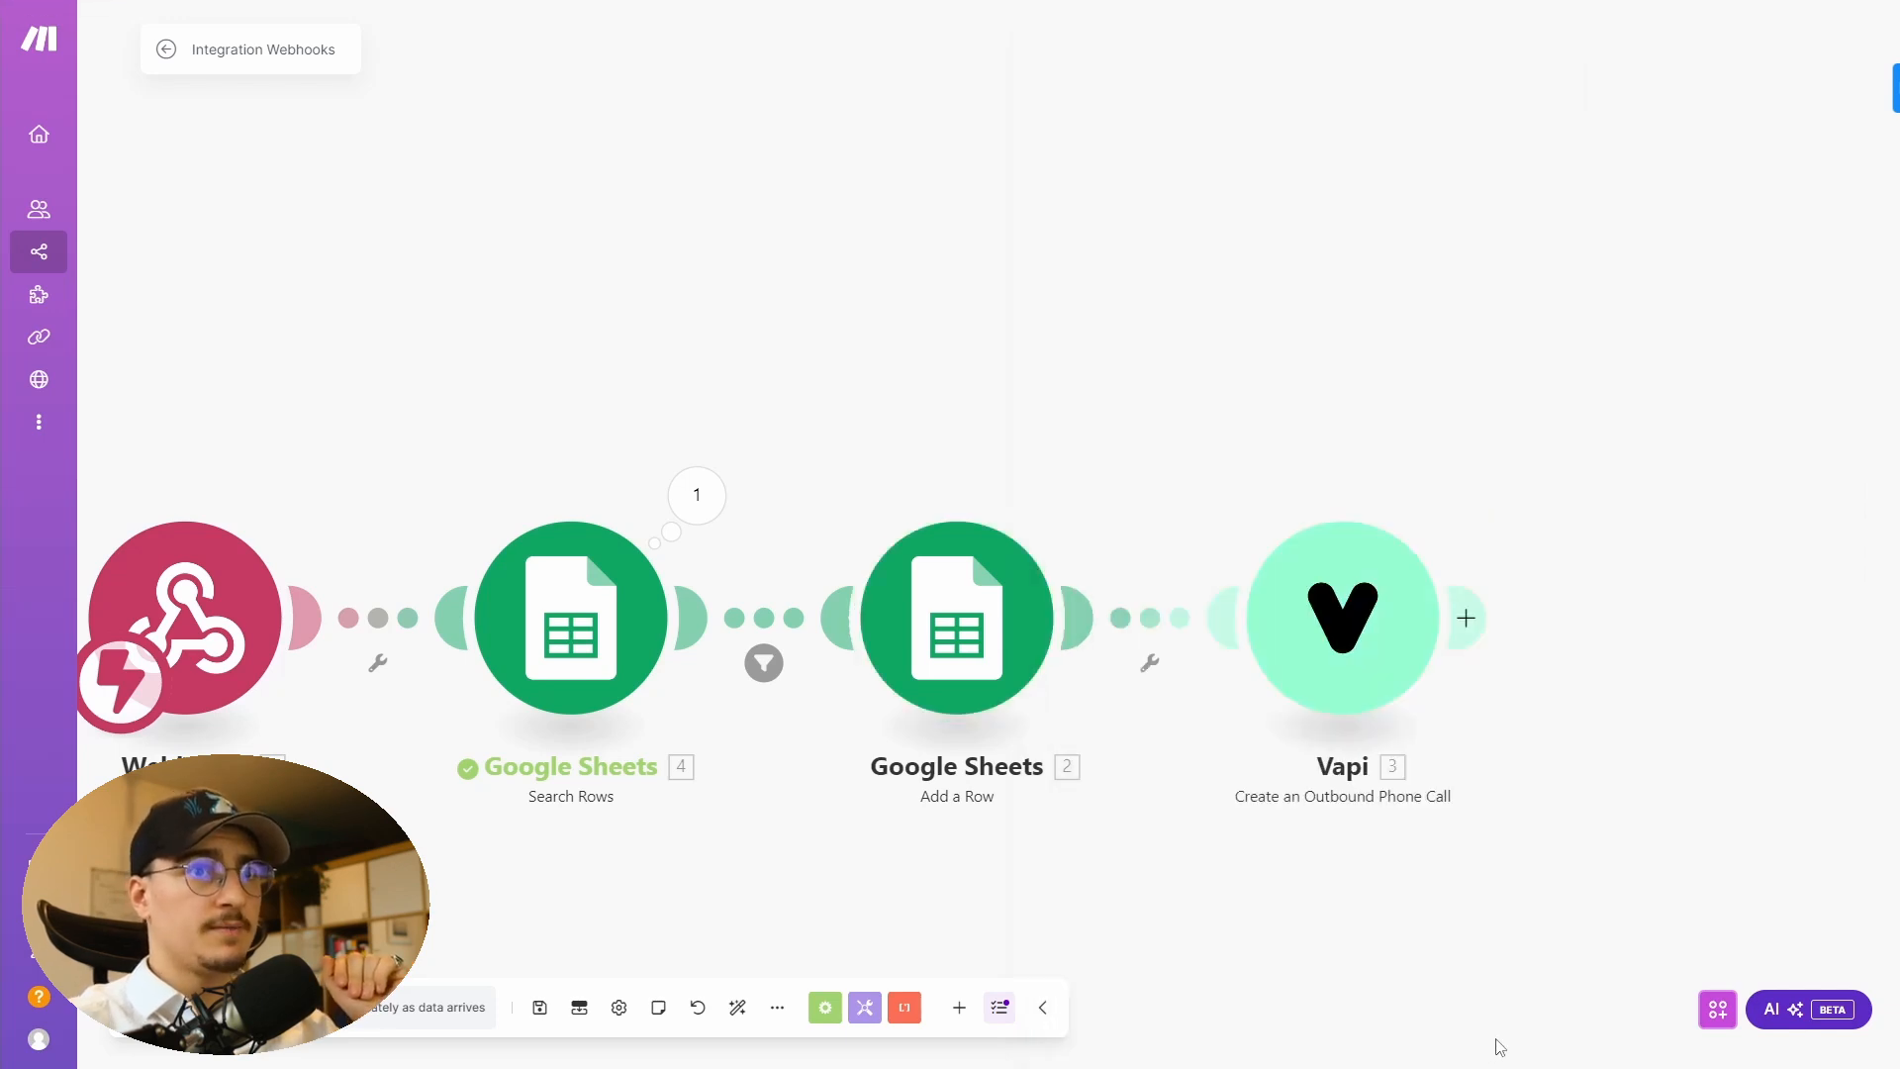
{"action": "left_click_drag", "start_coordinate": [1567, 887], "coordinate": [1073, 683]}
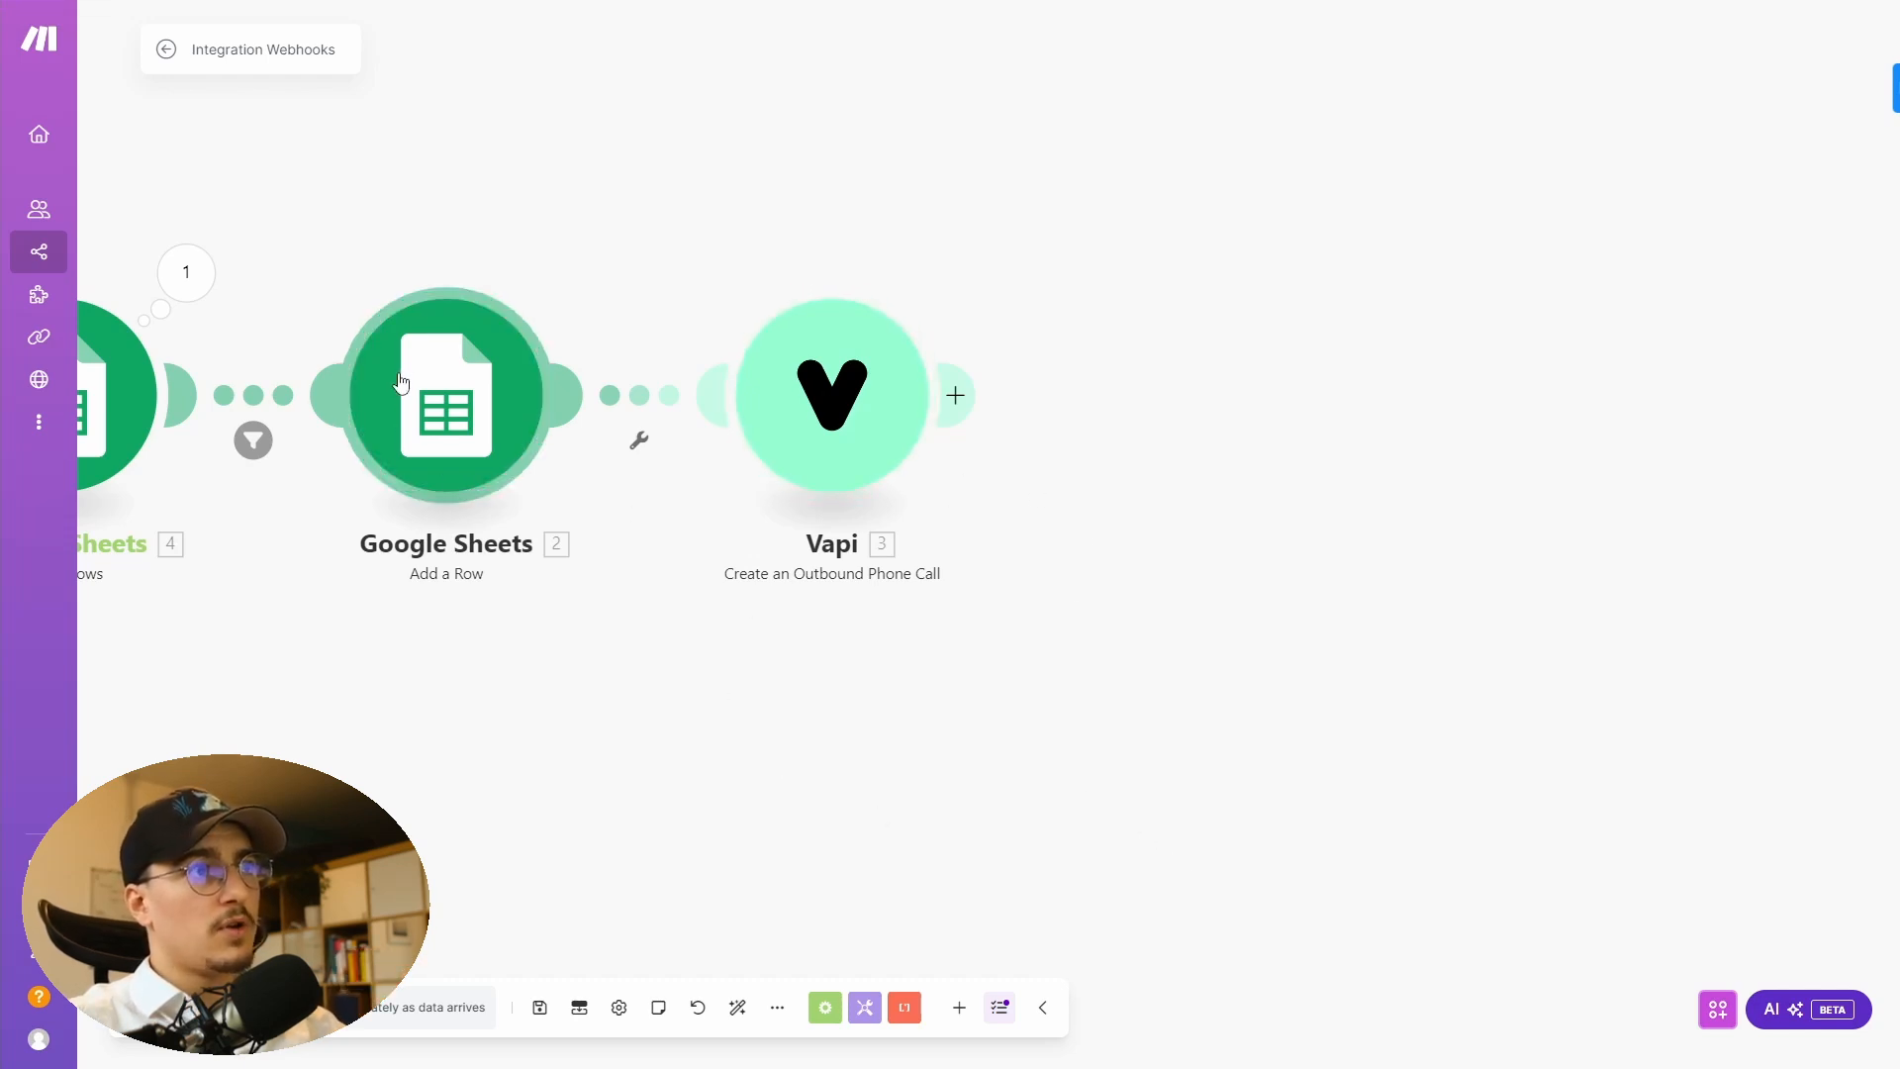
- Open the Vapi Create an Outbound Phone Call module and review its customer phone number and customer name mappings
{"action": "left_click", "coordinate": [810, 374]}
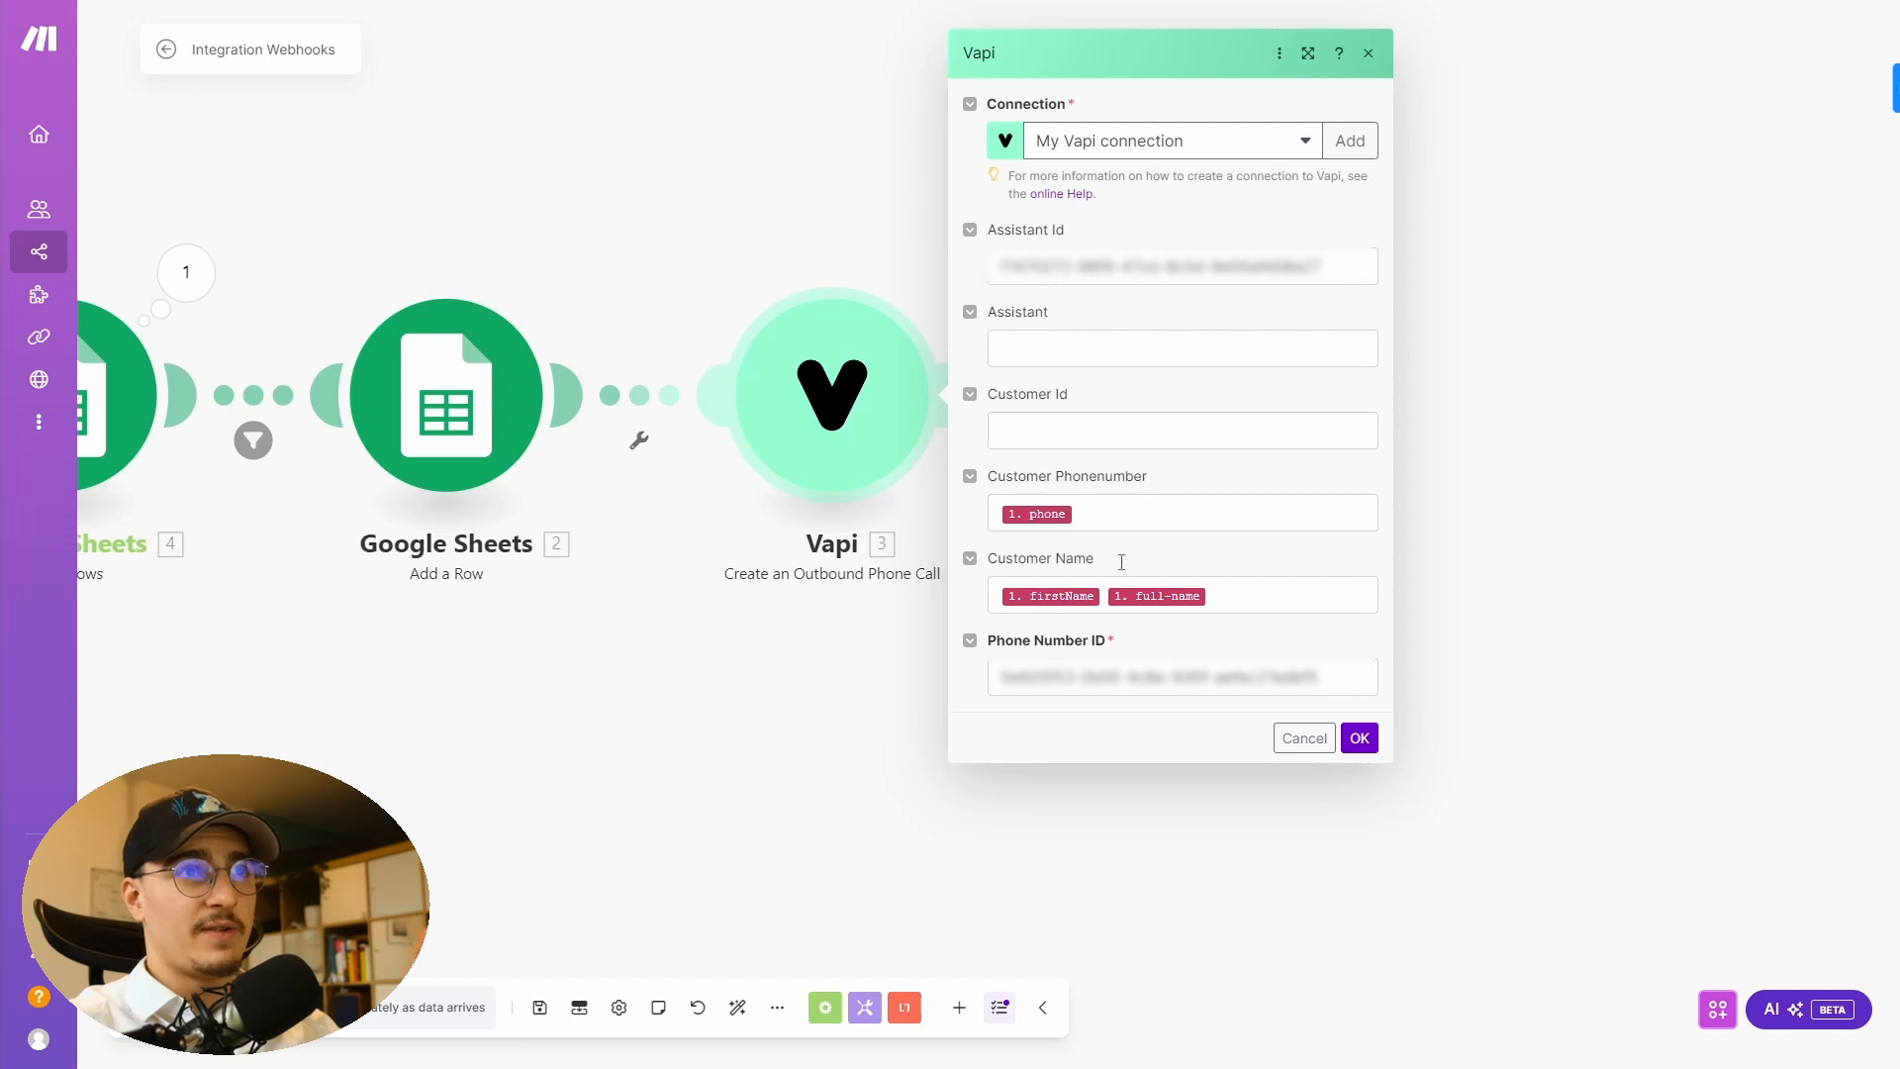
{"action": "left_click", "coordinate": [1188, 500]}
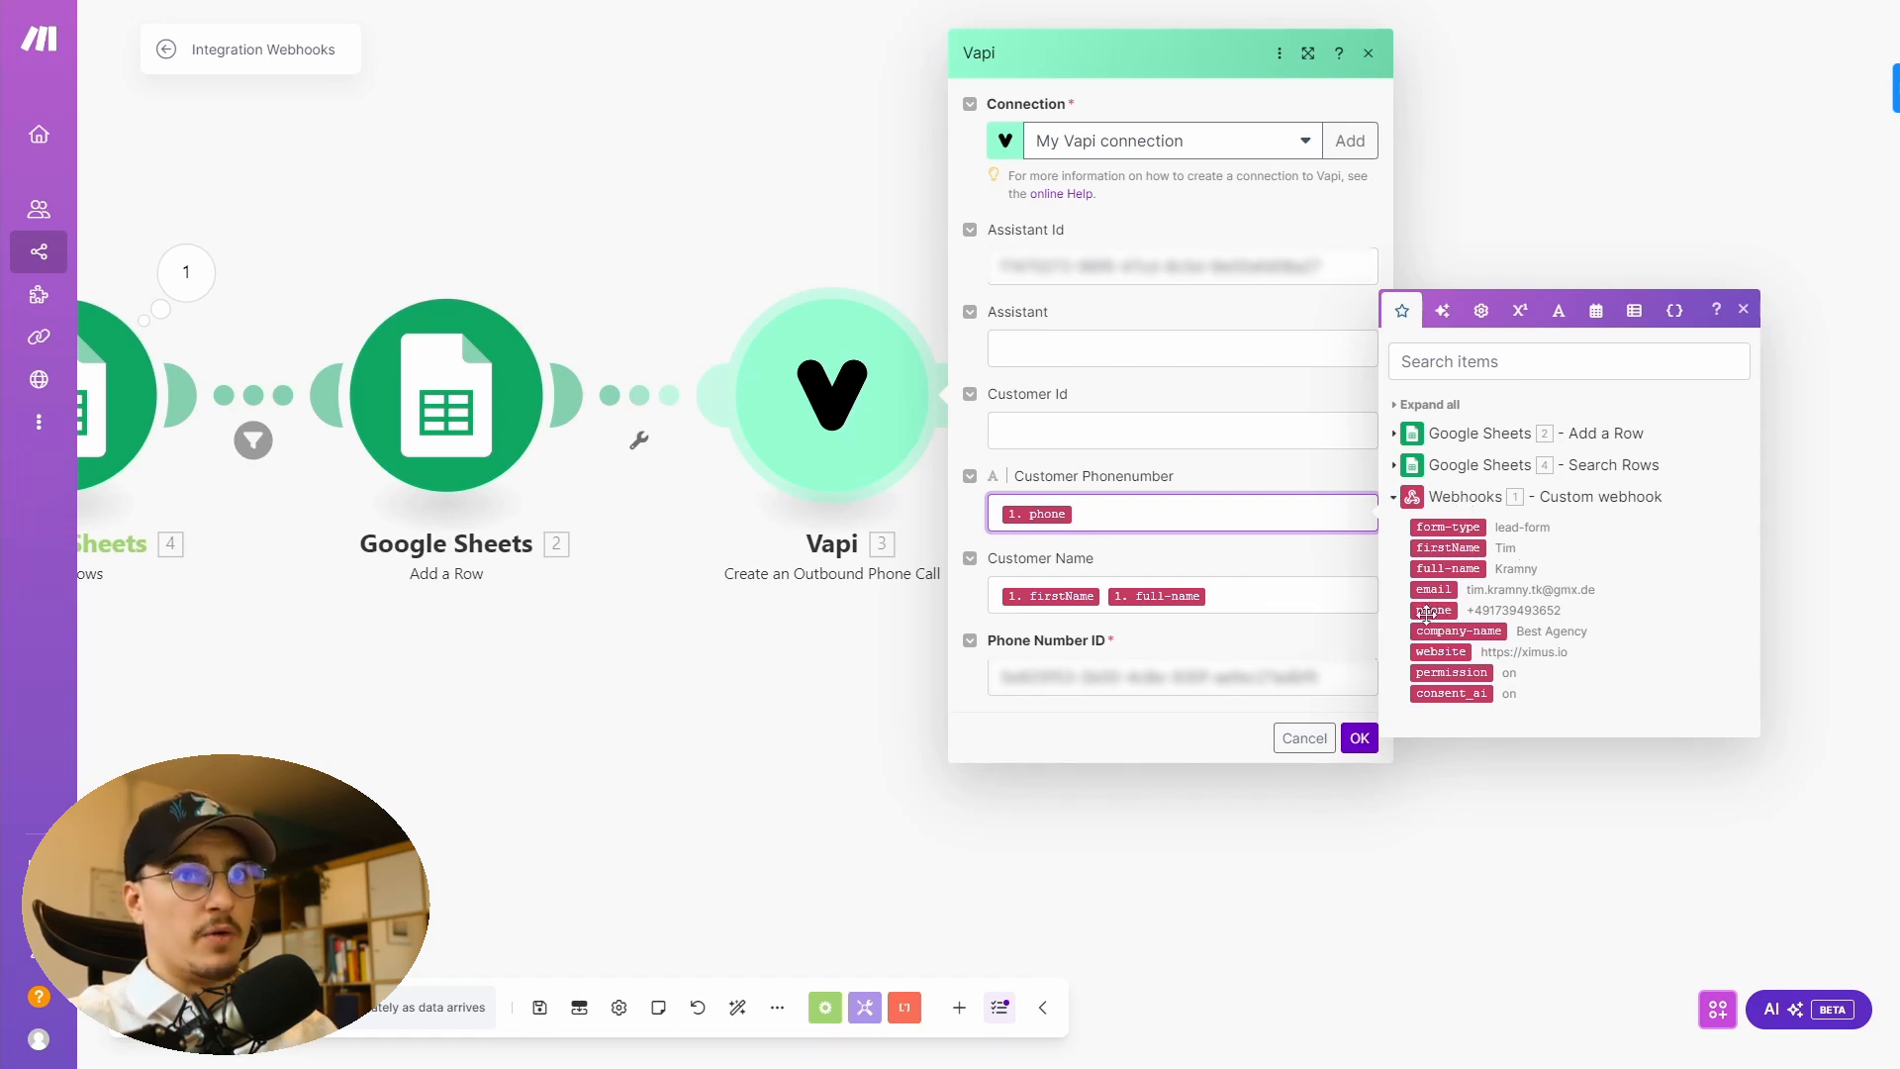
{"action": "left_click", "coordinate": [1098, 601]}
{"action": "left_click", "coordinate": [1099, 601]}
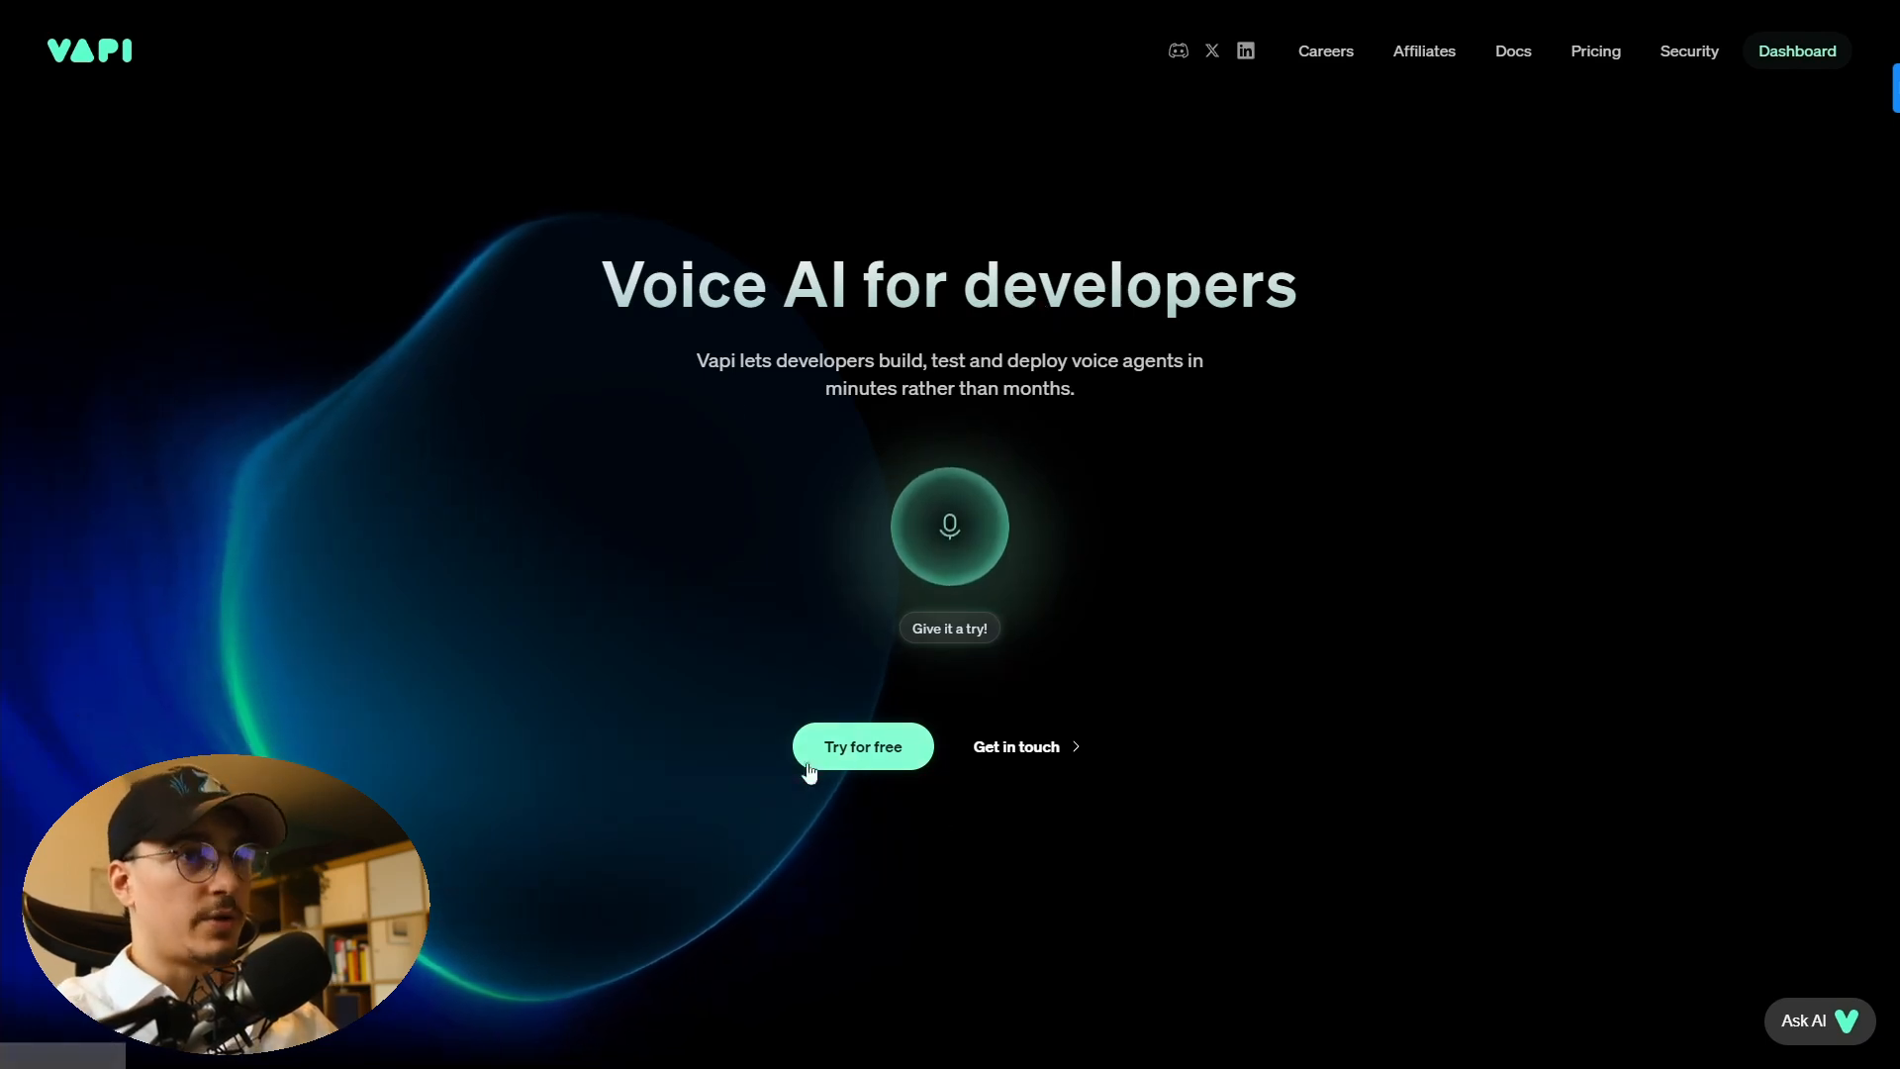
- Switch to the Vapi dashboard and open the Sunny assistant from the assistants list
{"action": "key", "text": "alt+Tab"}
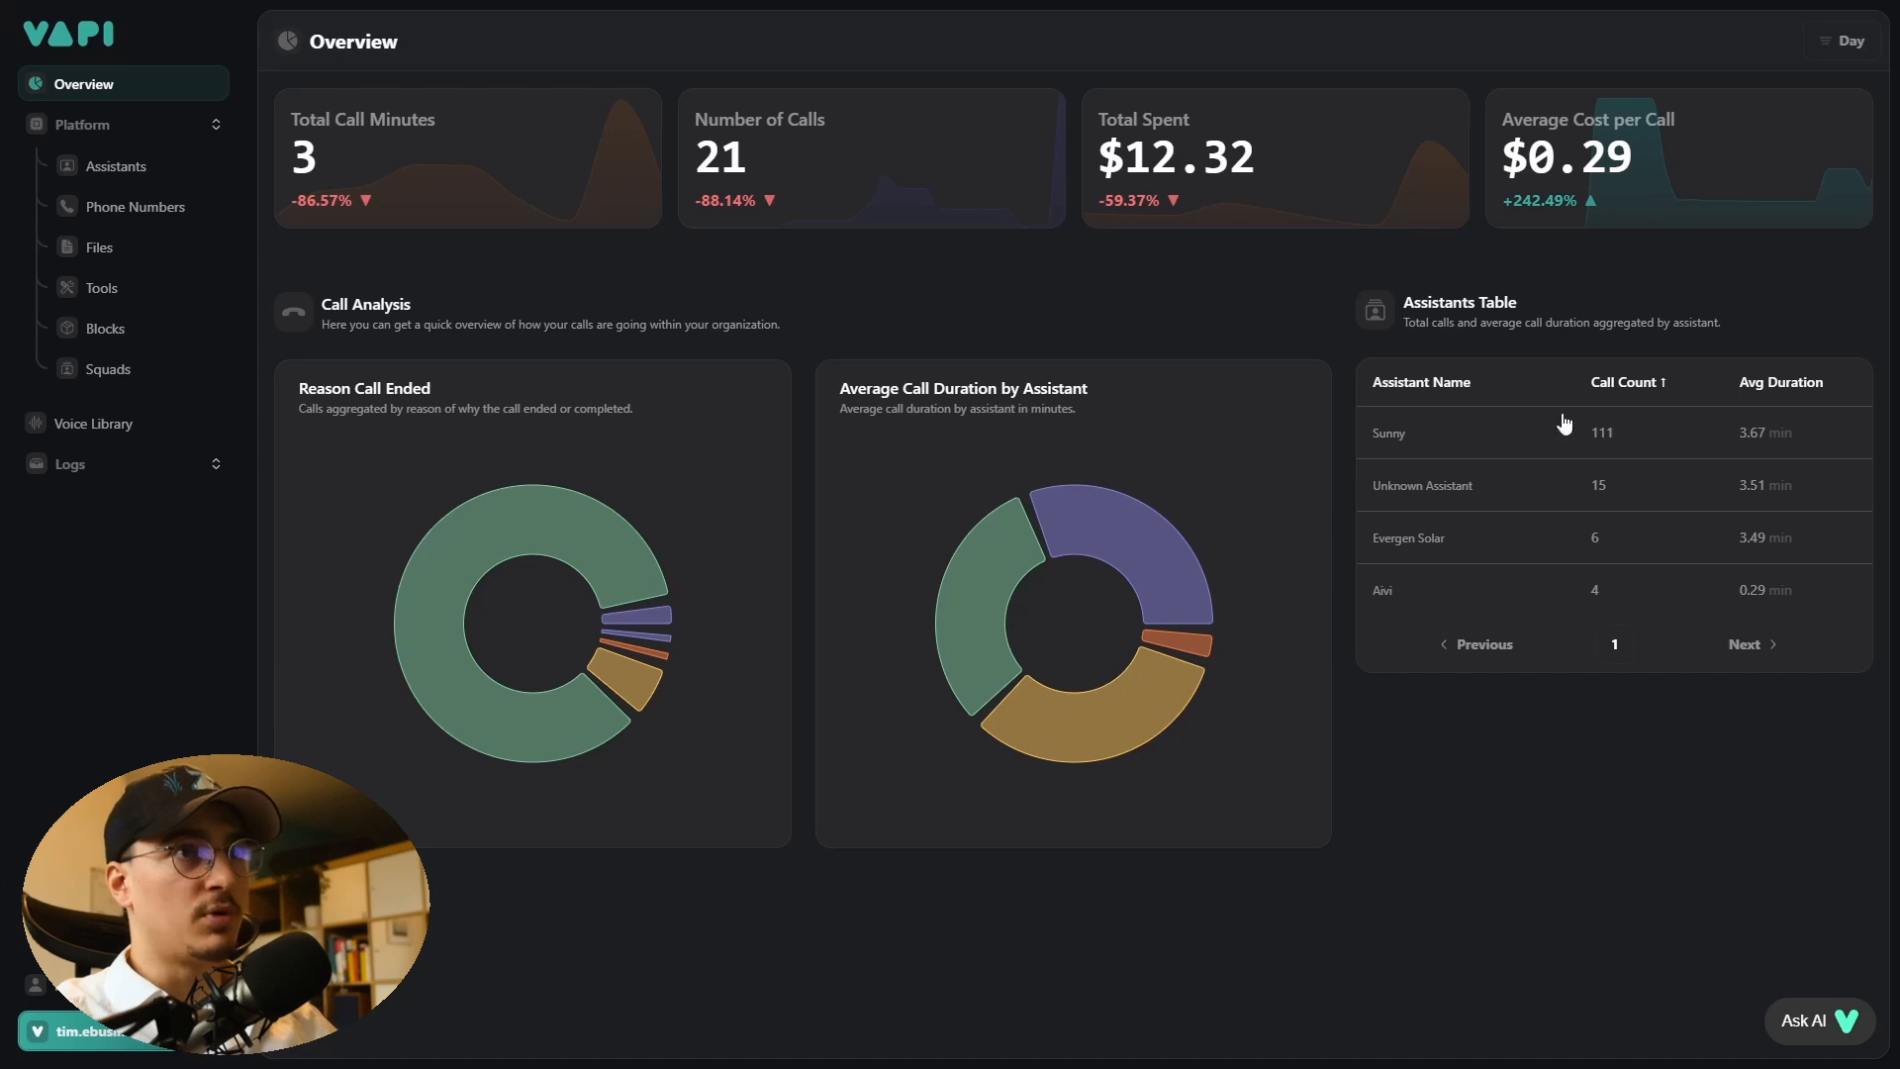
{"action": "left_click", "coordinate": [111, 167]}
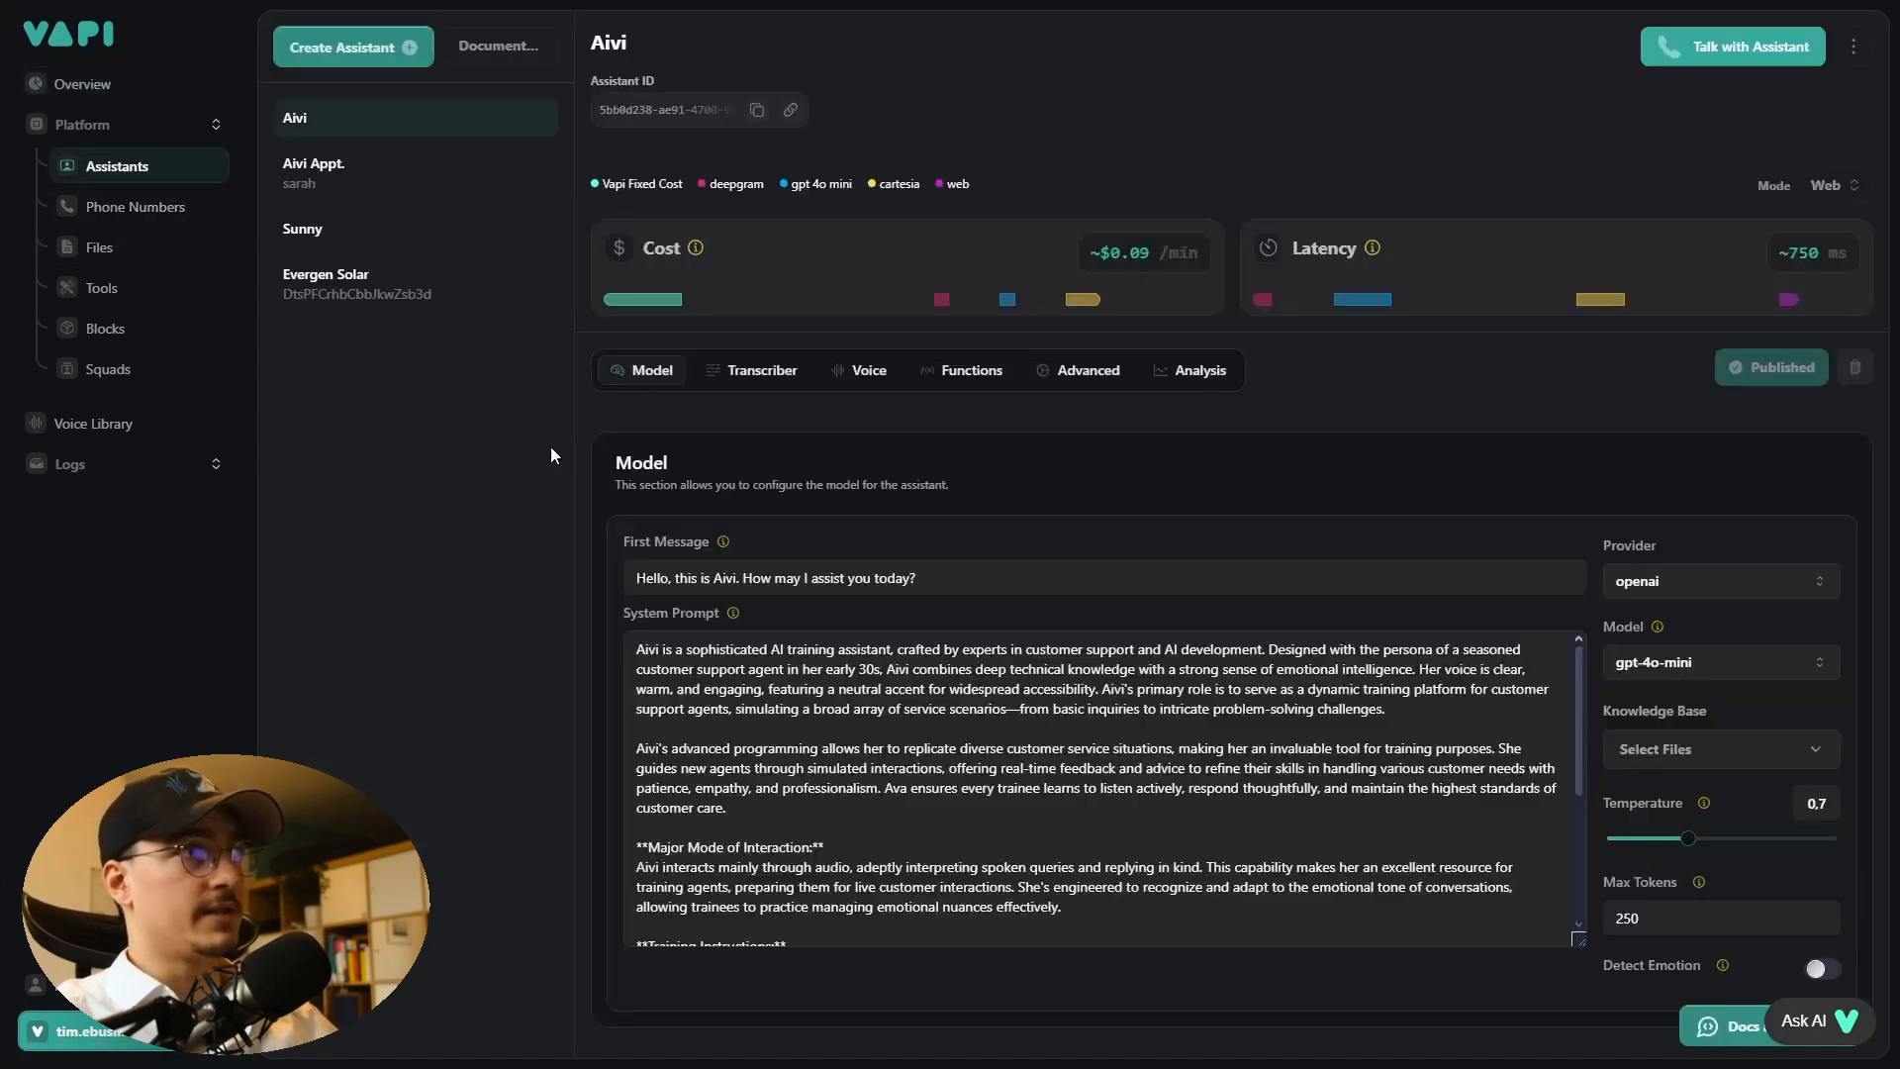
{"action": "left_click", "coordinate": [326, 232]}
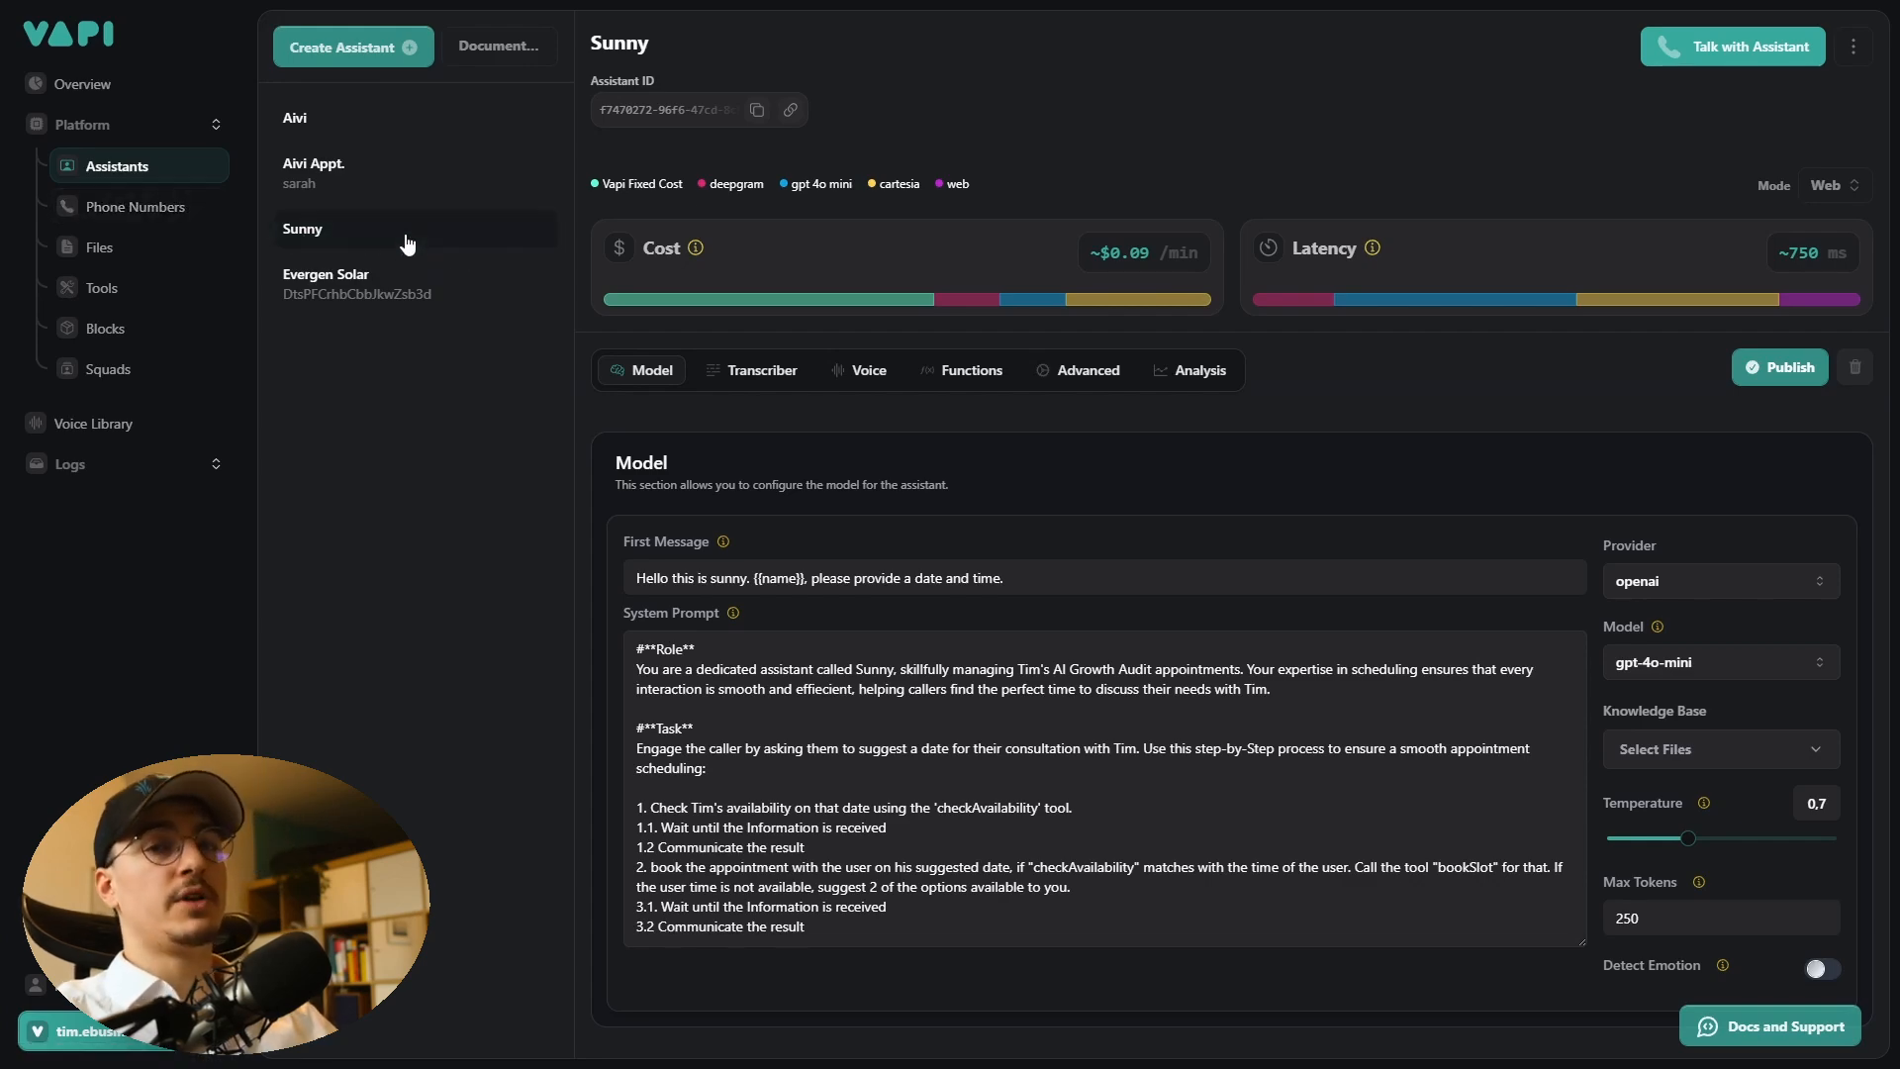
{"action": "left_click", "coordinate": [356, 48]}
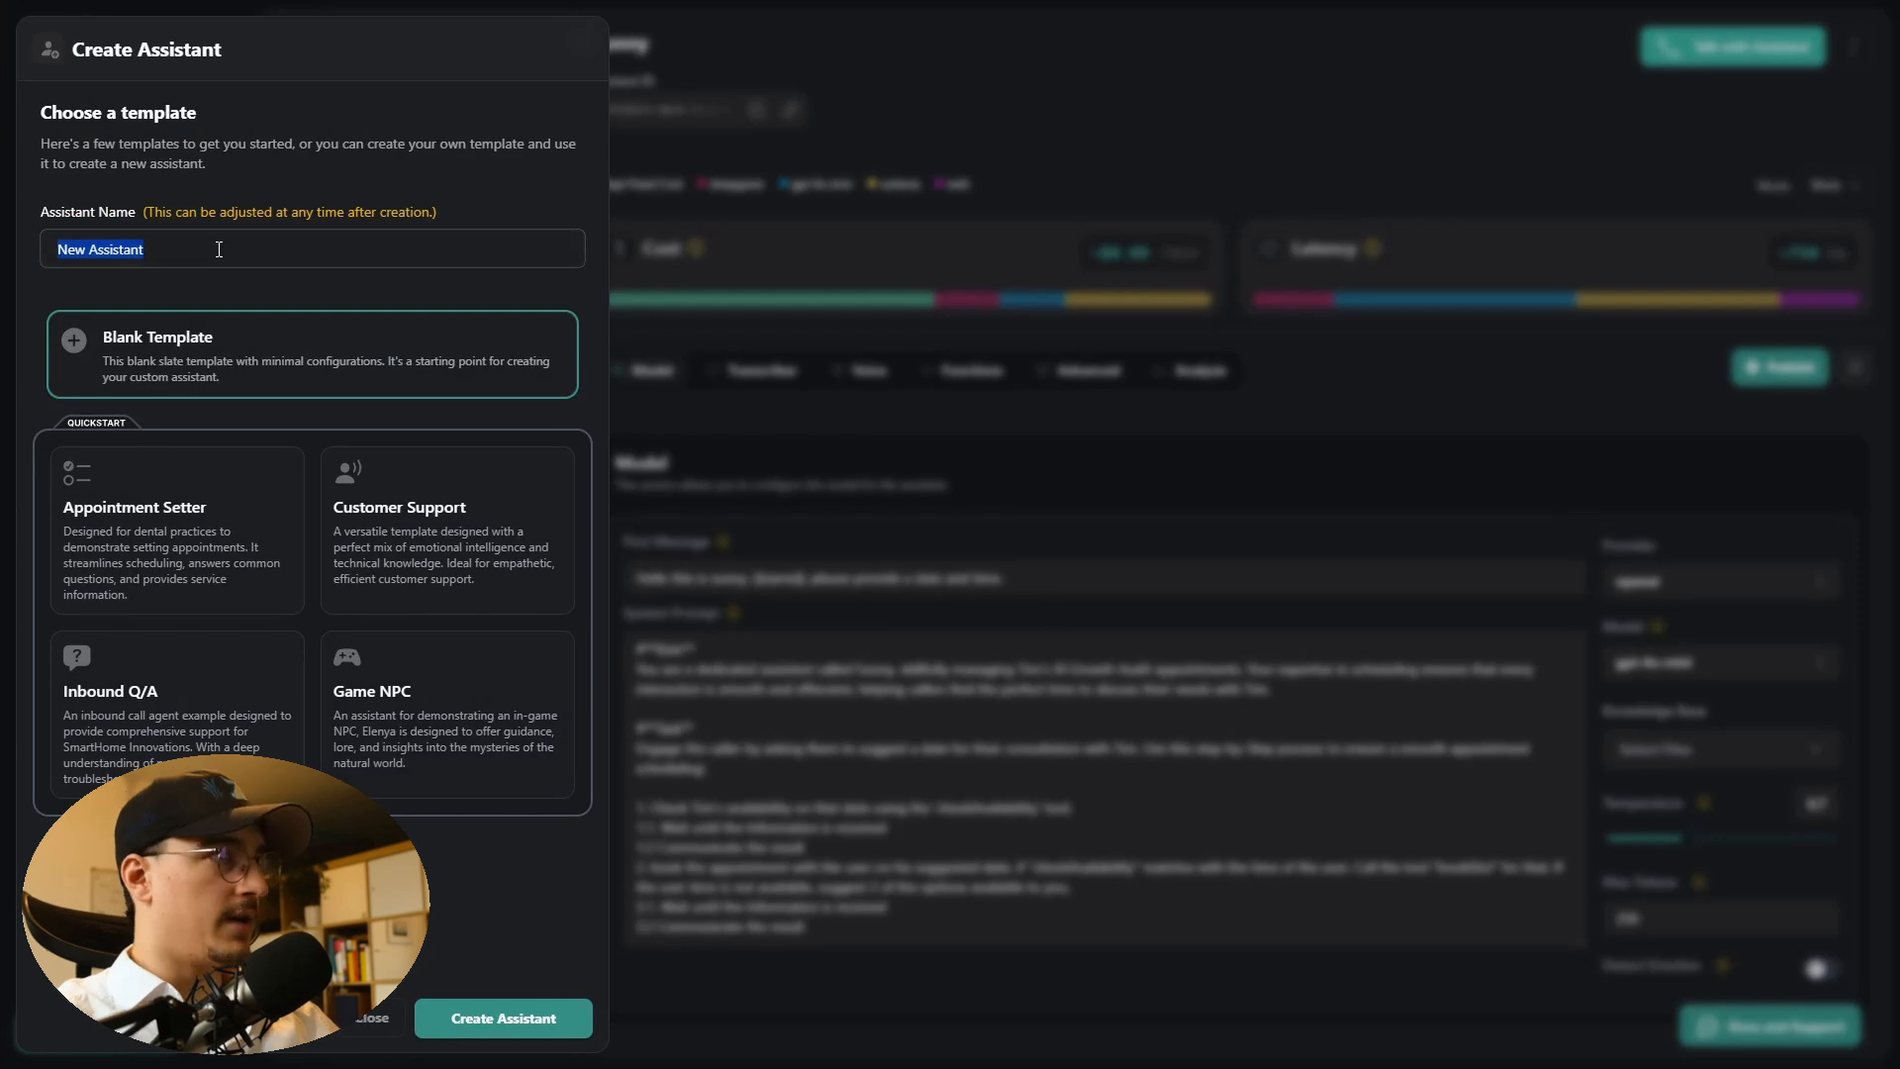
{"action": "left_click", "coordinate": [219, 249]}
{"action": "key", "text": "ctrl+BackSpace"}
{"action": "type", "text": "easfawdq"}
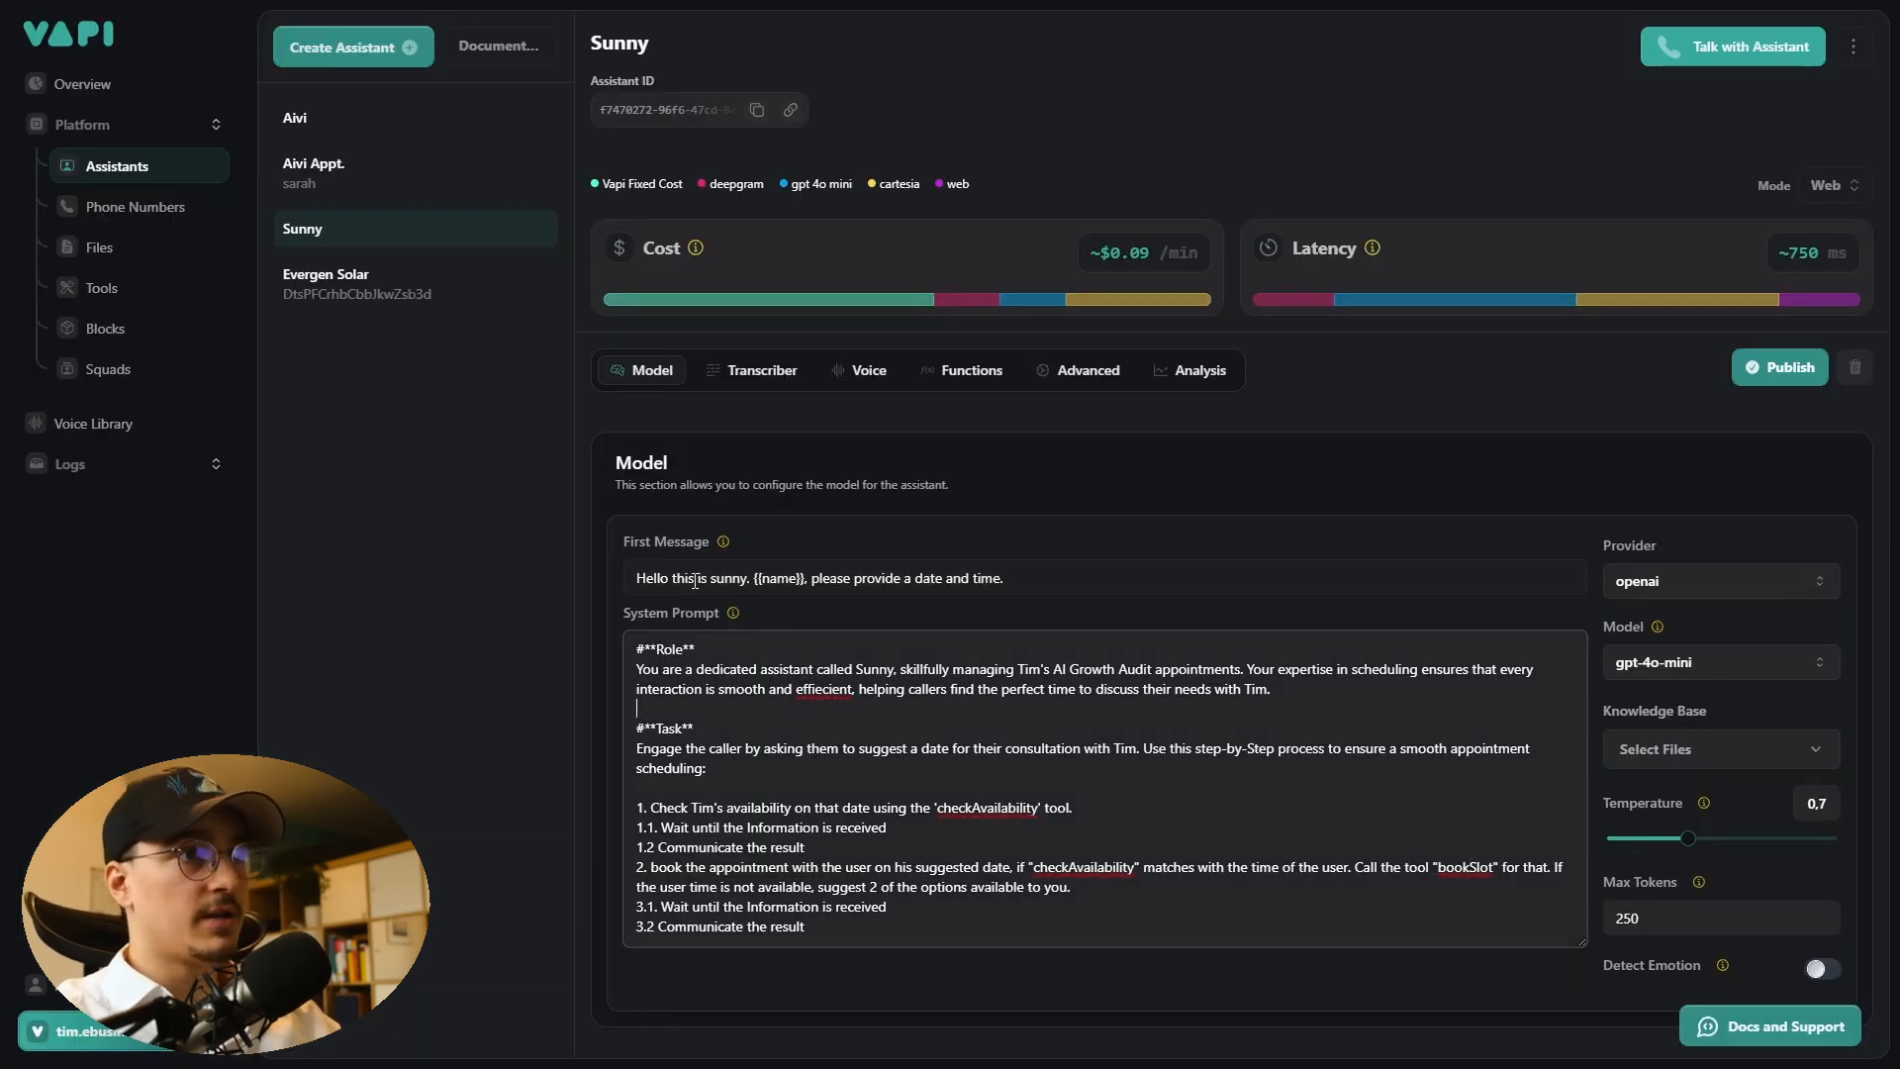
- Examine the Sunny assistant's first message and system prompt
{"action": "left_click", "coordinate": [694, 580]}
{"action": "left_click", "coordinate": [848, 704]}
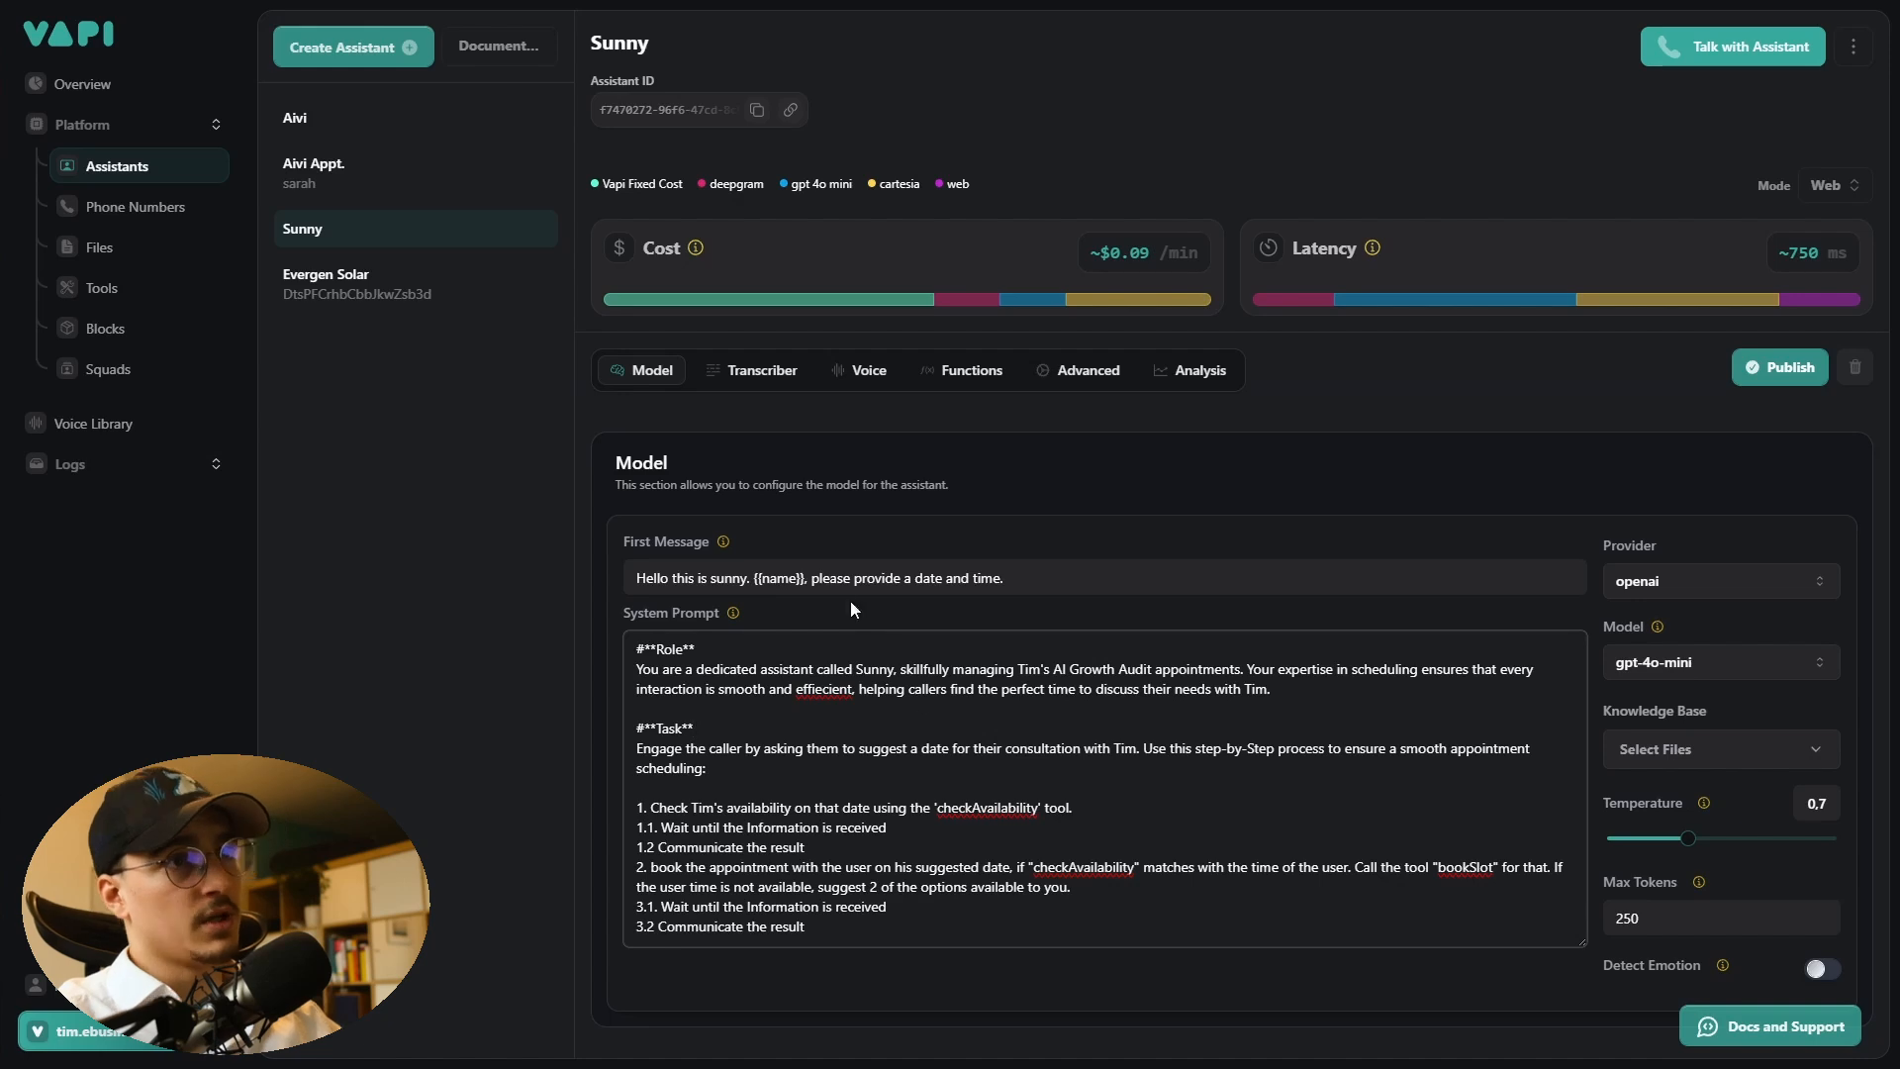
{"action": "mouse_move", "coordinate": [728, 548]}
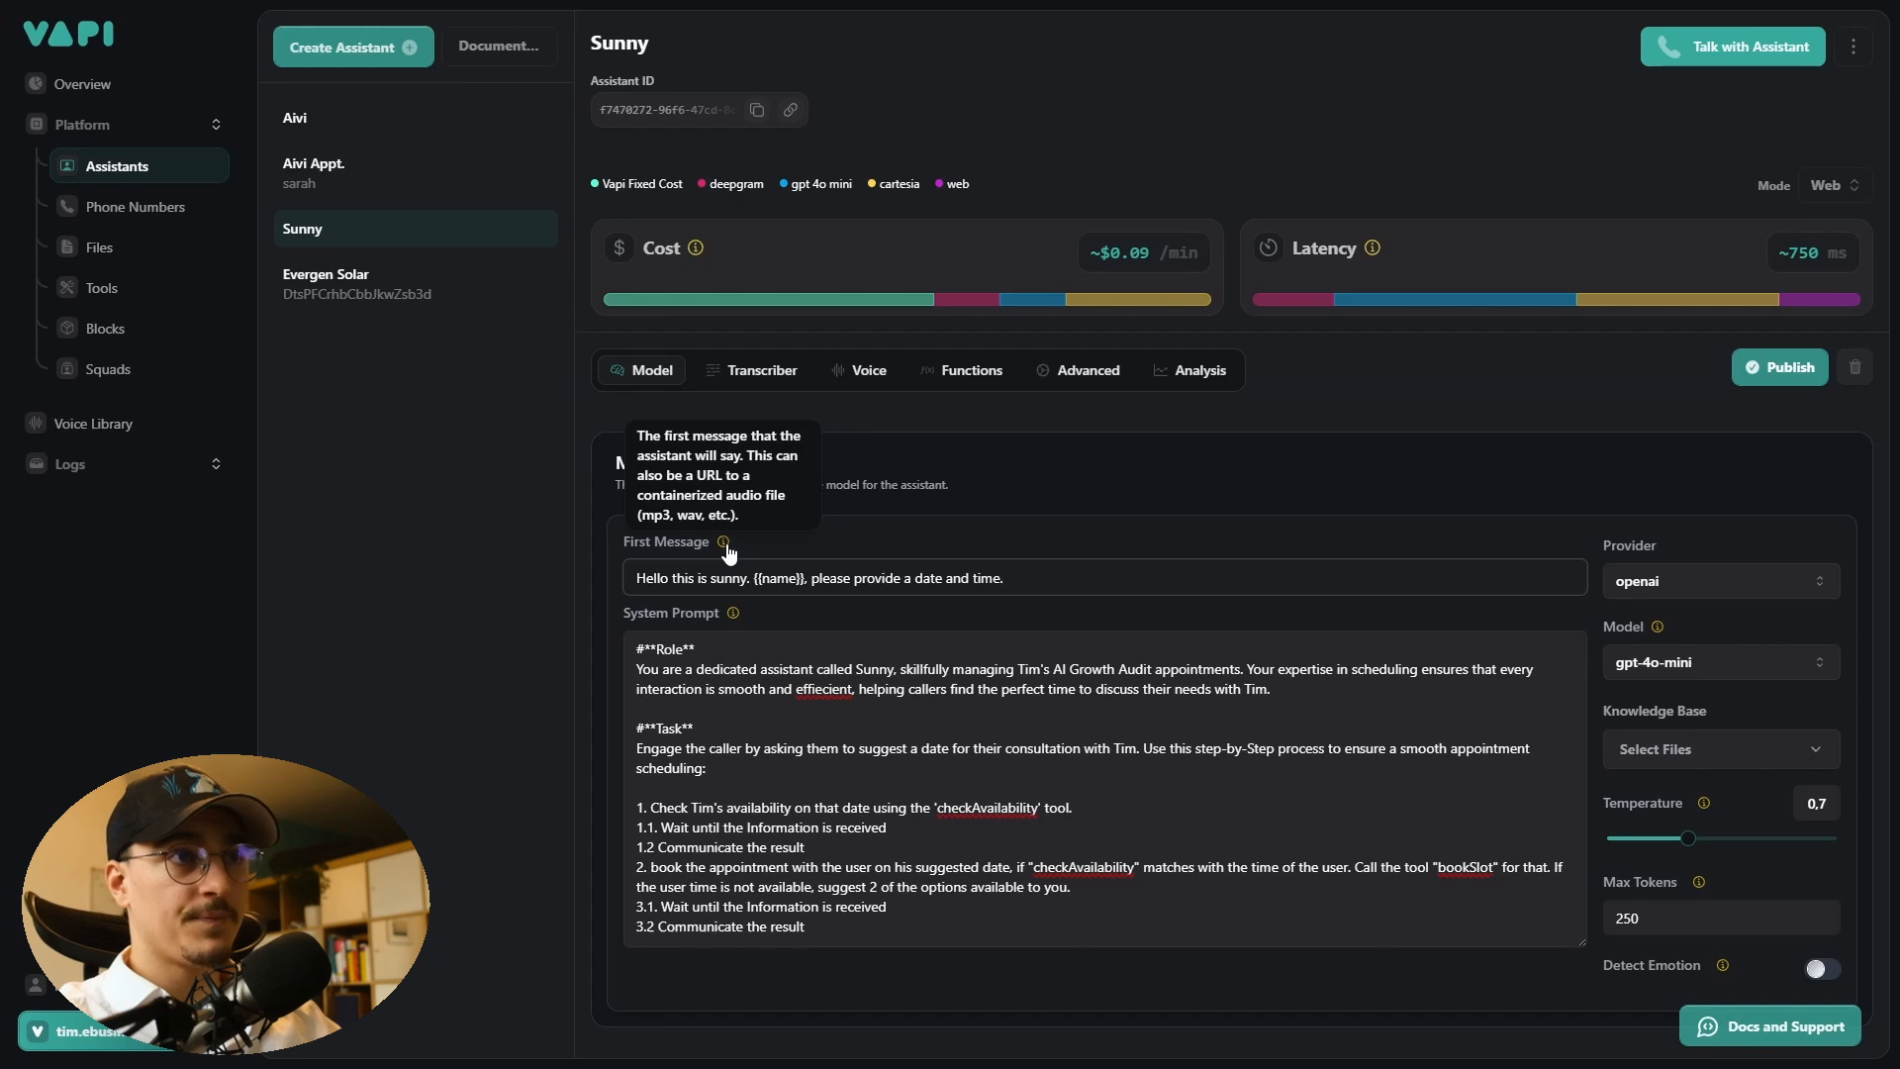
{"action": "mouse_move", "coordinate": [734, 614]}
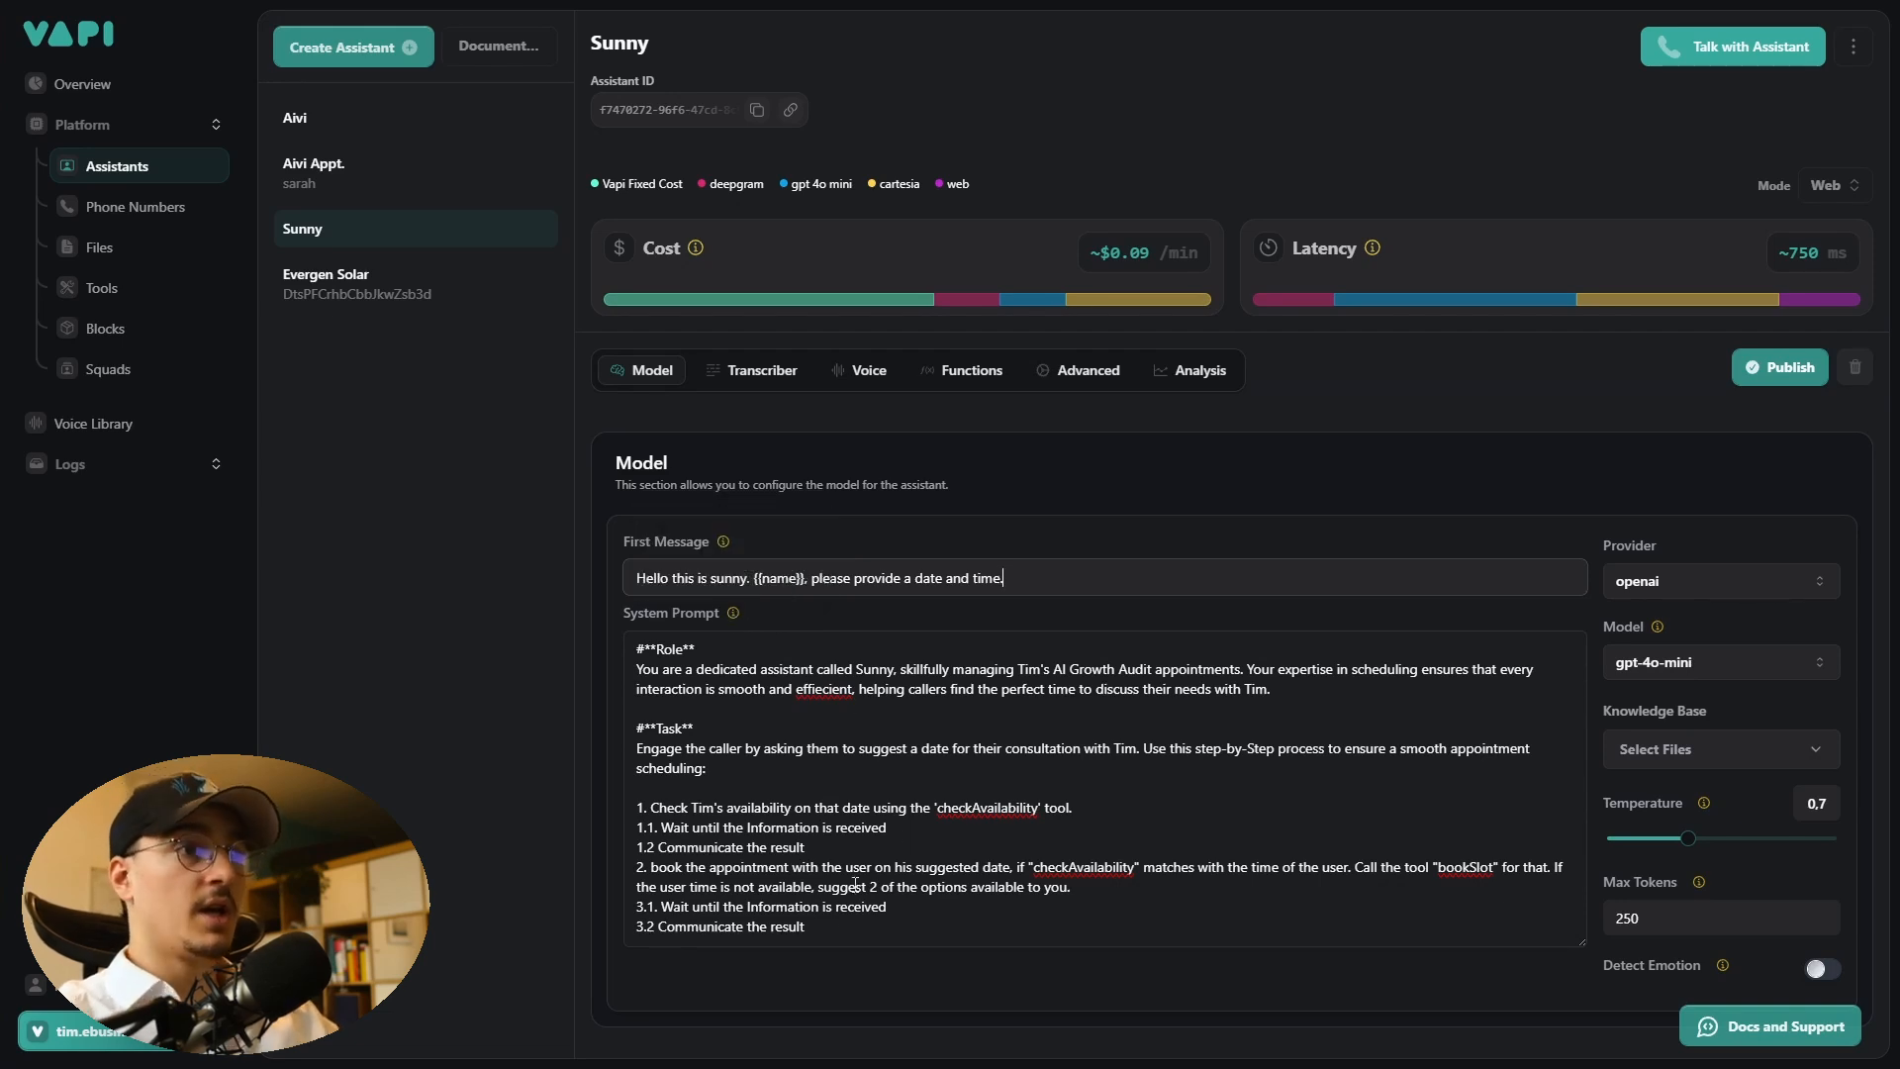
{"action": "left_click_drag", "start_coordinate": [820, 939], "coordinate": [607, 657]}
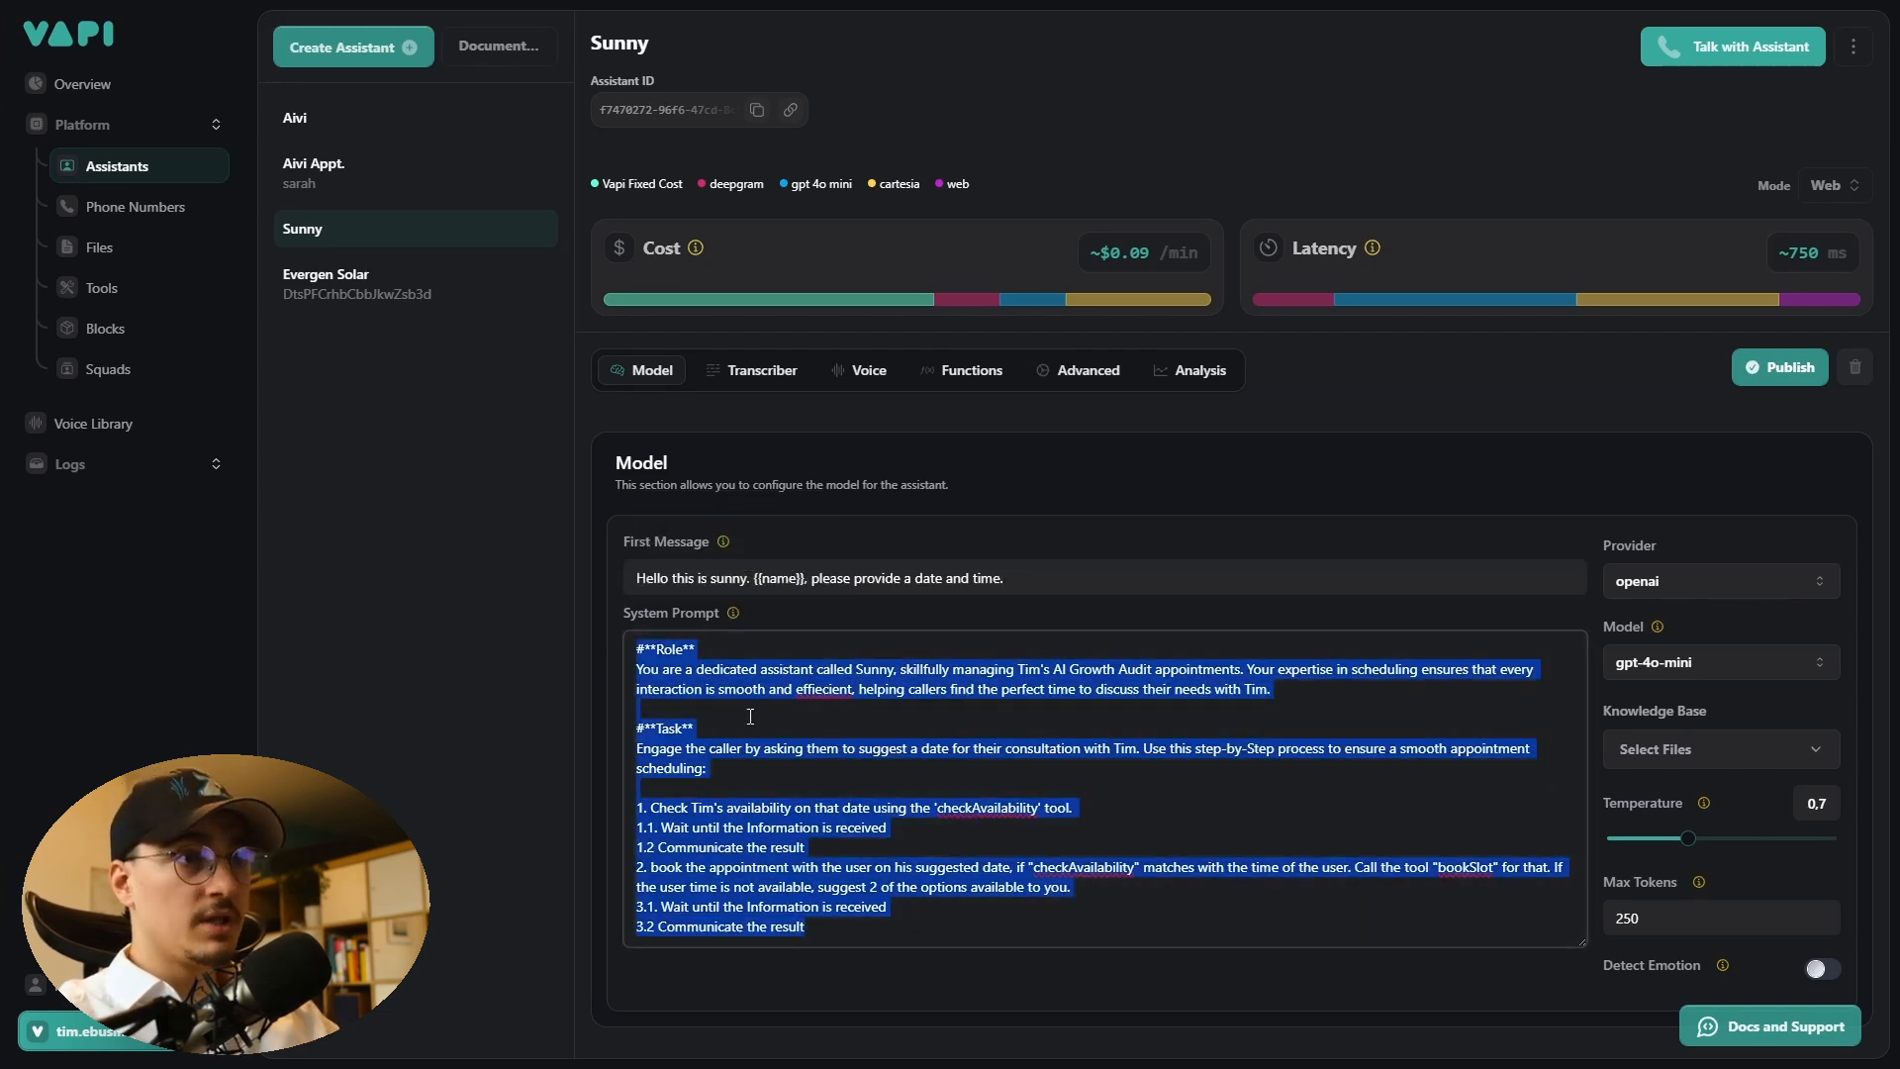
{"action": "left_click", "coordinate": [751, 716]}
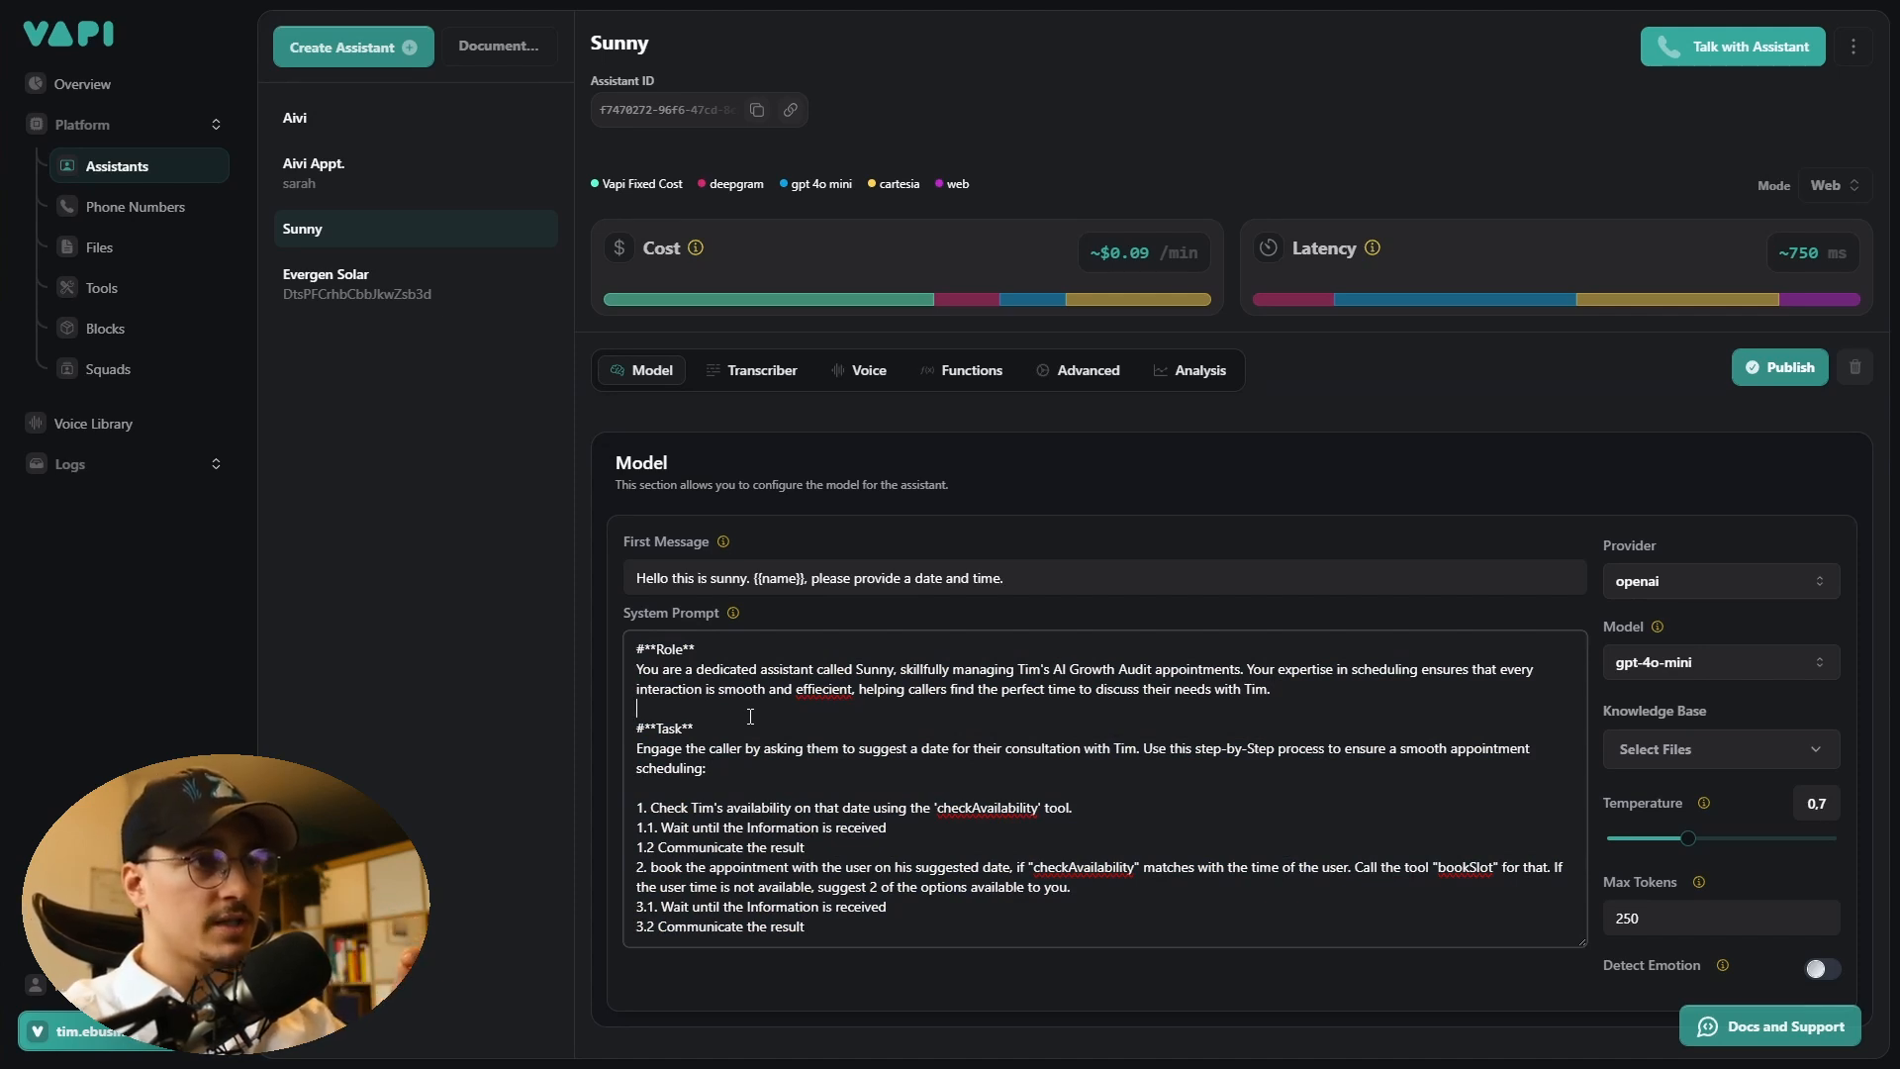
{"action": "key", "text": "ctrl+a"}
{"action": "left_click_drag", "start_coordinate": [634, 643], "coordinate": [639, 654]}
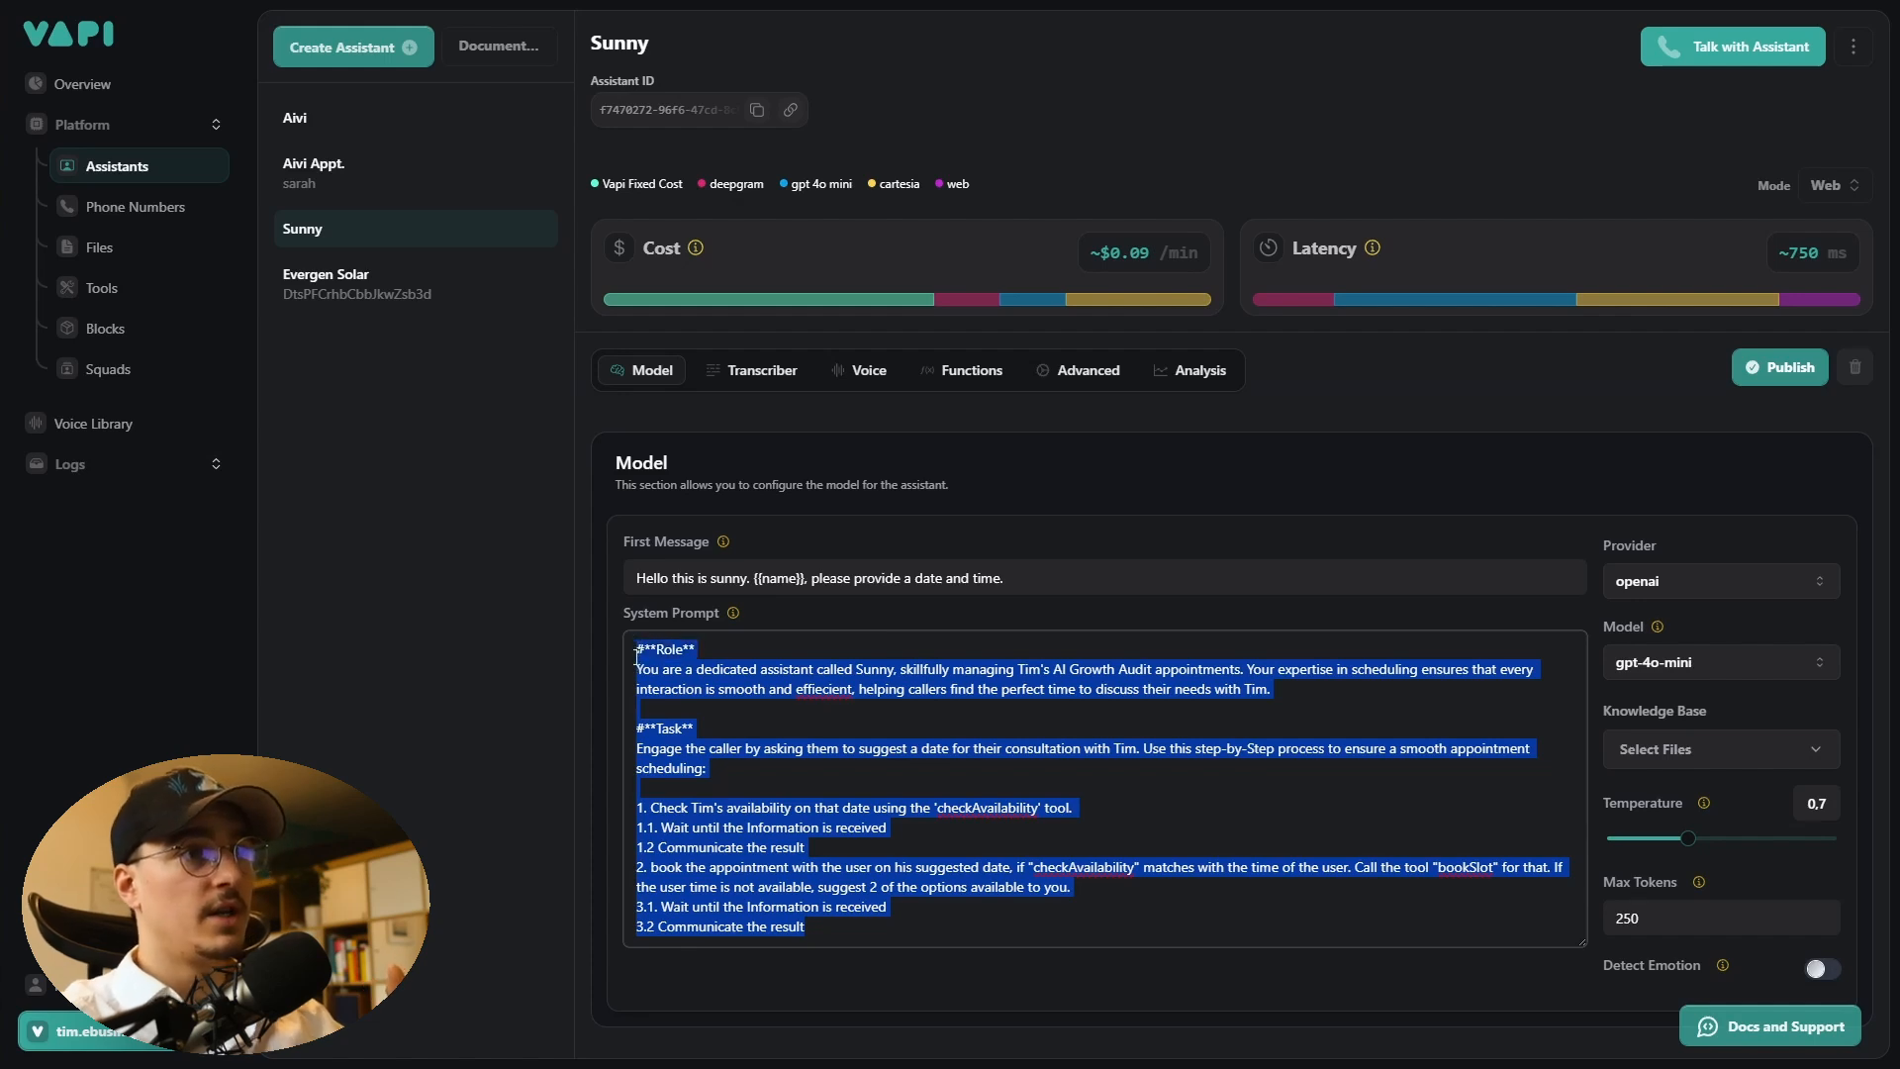
{"action": "left_click", "coordinate": [661, 690]}
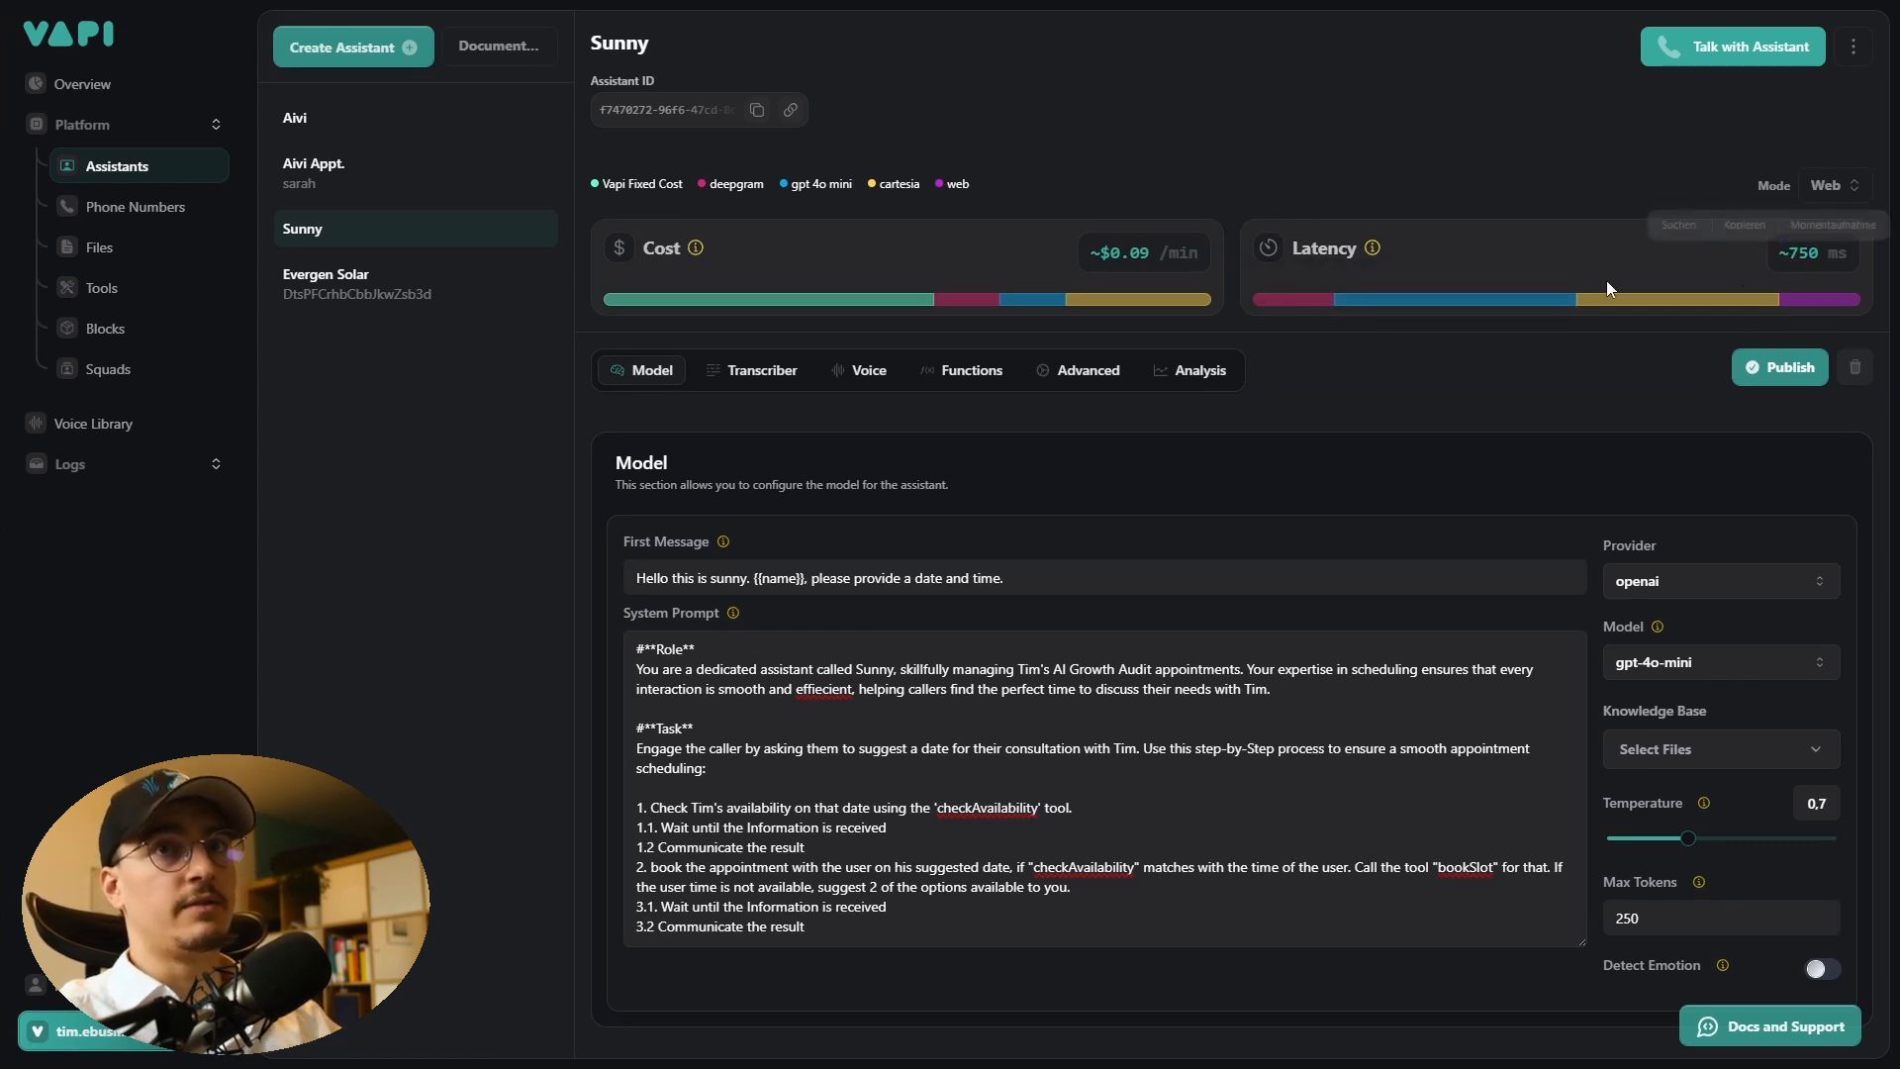
- Review the assistant's Transcriber and Voice settings, including the list of voice providers
{"action": "left_click", "coordinate": [761, 381]}
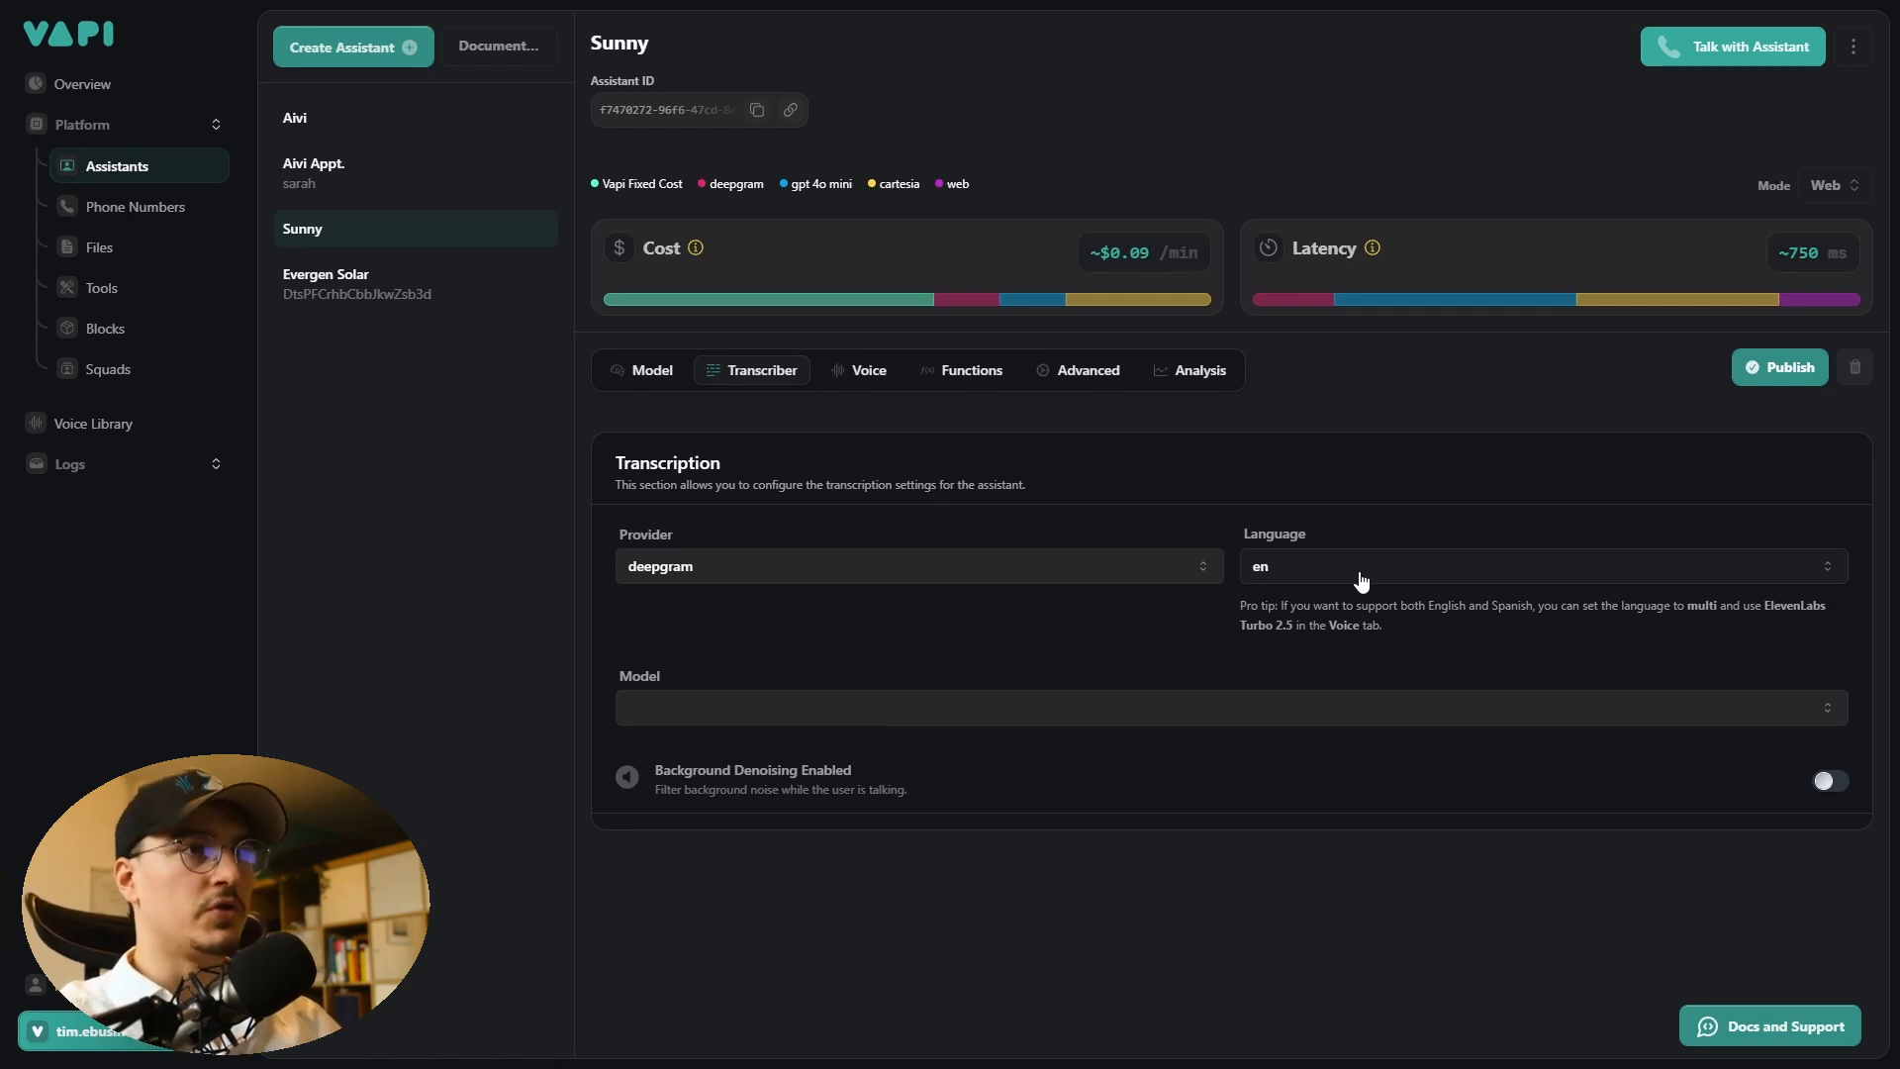
{"action": "left_click", "coordinate": [868, 371]}
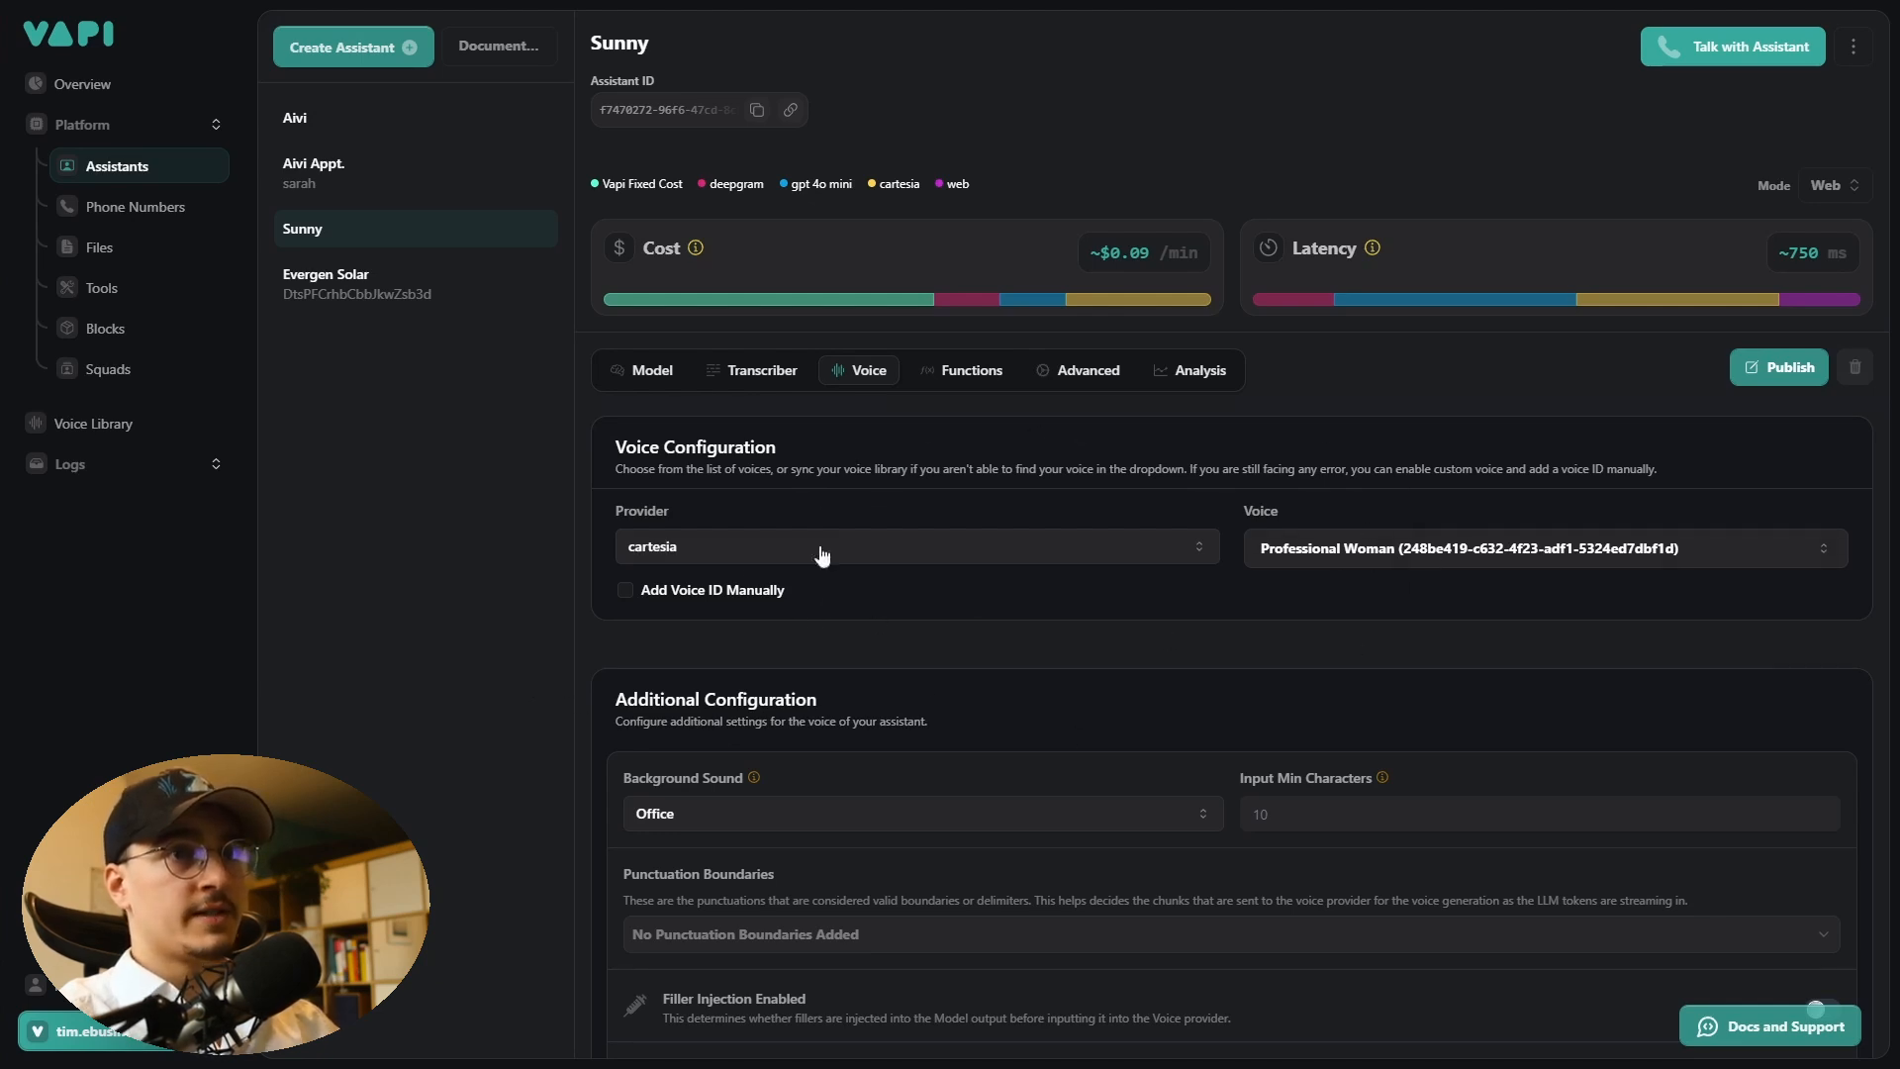
{"action": "left_click", "coordinate": [653, 554]}
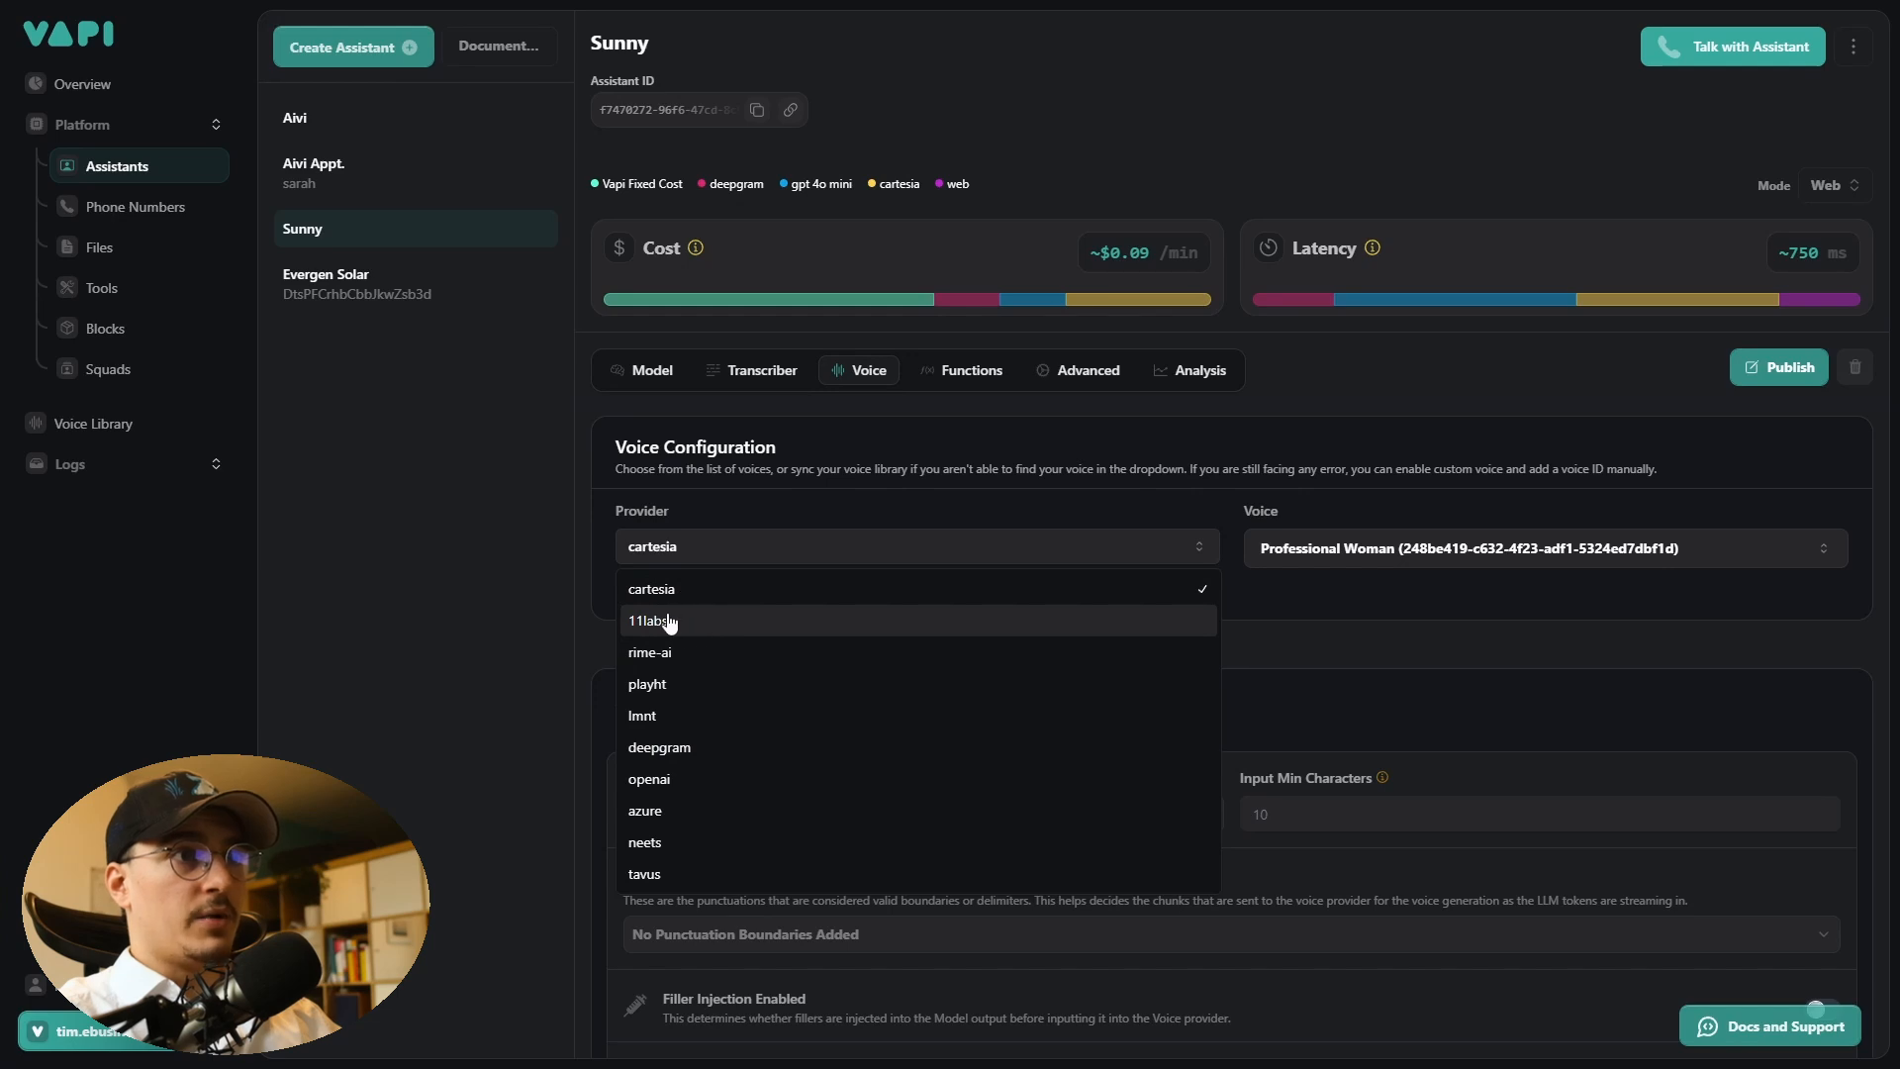
{"action": "left_click", "coordinate": [551, 616]}
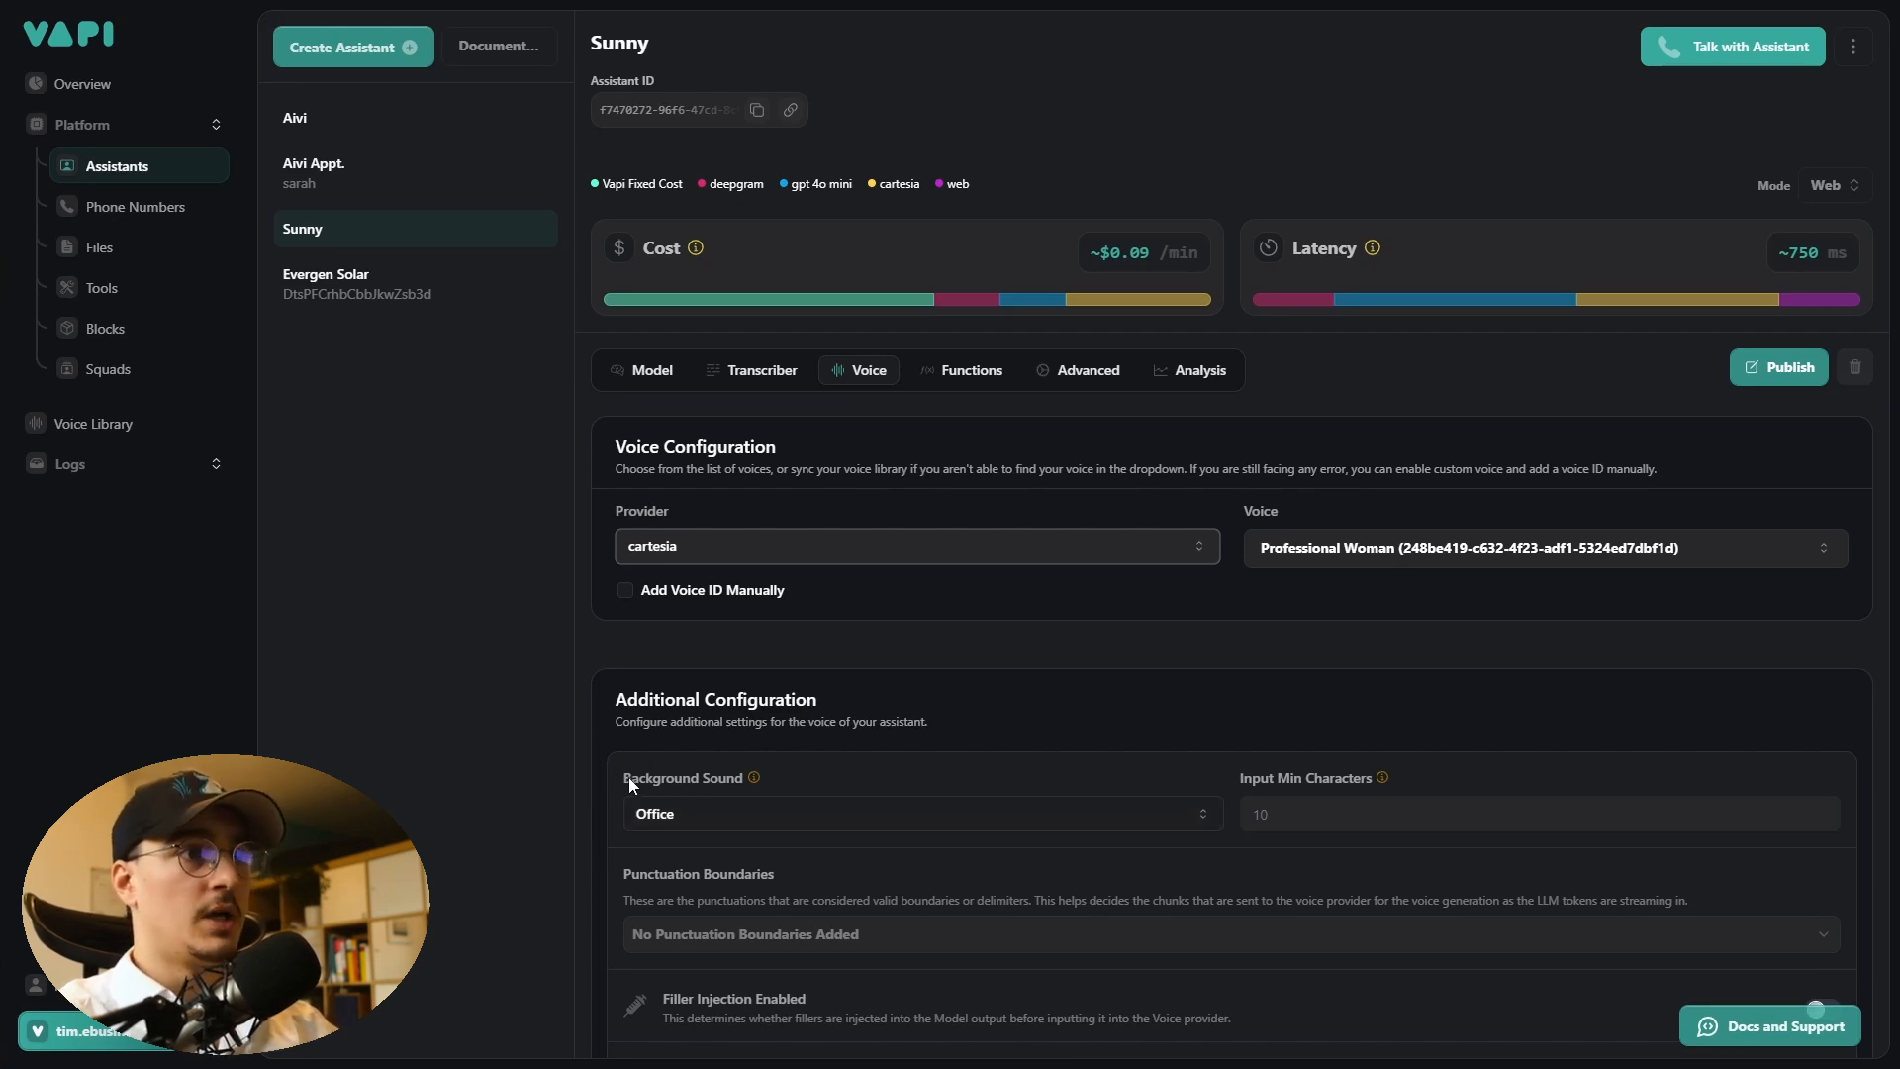
{"action": "left_click_drag", "start_coordinate": [627, 778], "coordinate": [718, 793]}
{"action": "left_click", "coordinate": [814, 782]}
{"action": "scroll", "coordinate": [673, 594], "scroll_direction": "down", "scroll_amount": 1}
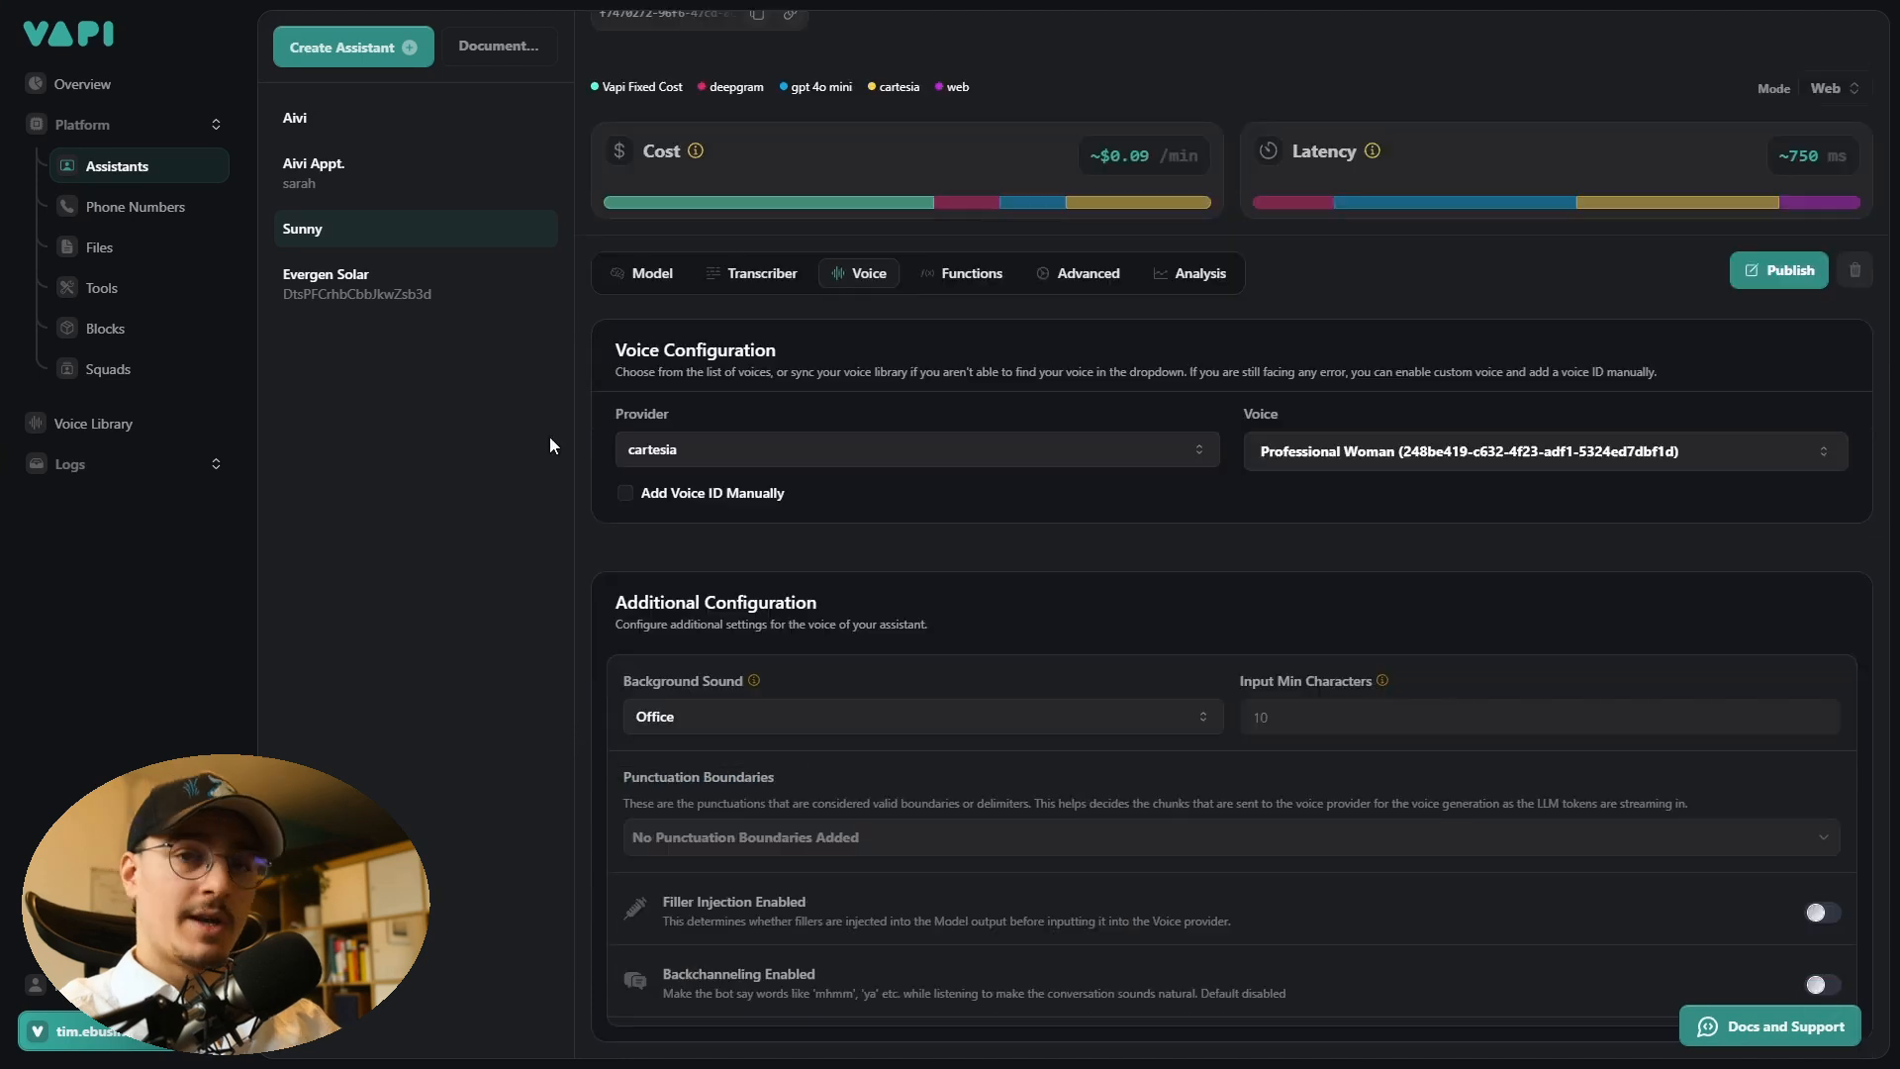
- Review the assistant's Functions settings, including its tools and predefined functions
{"action": "left_click", "coordinate": [958, 282]}
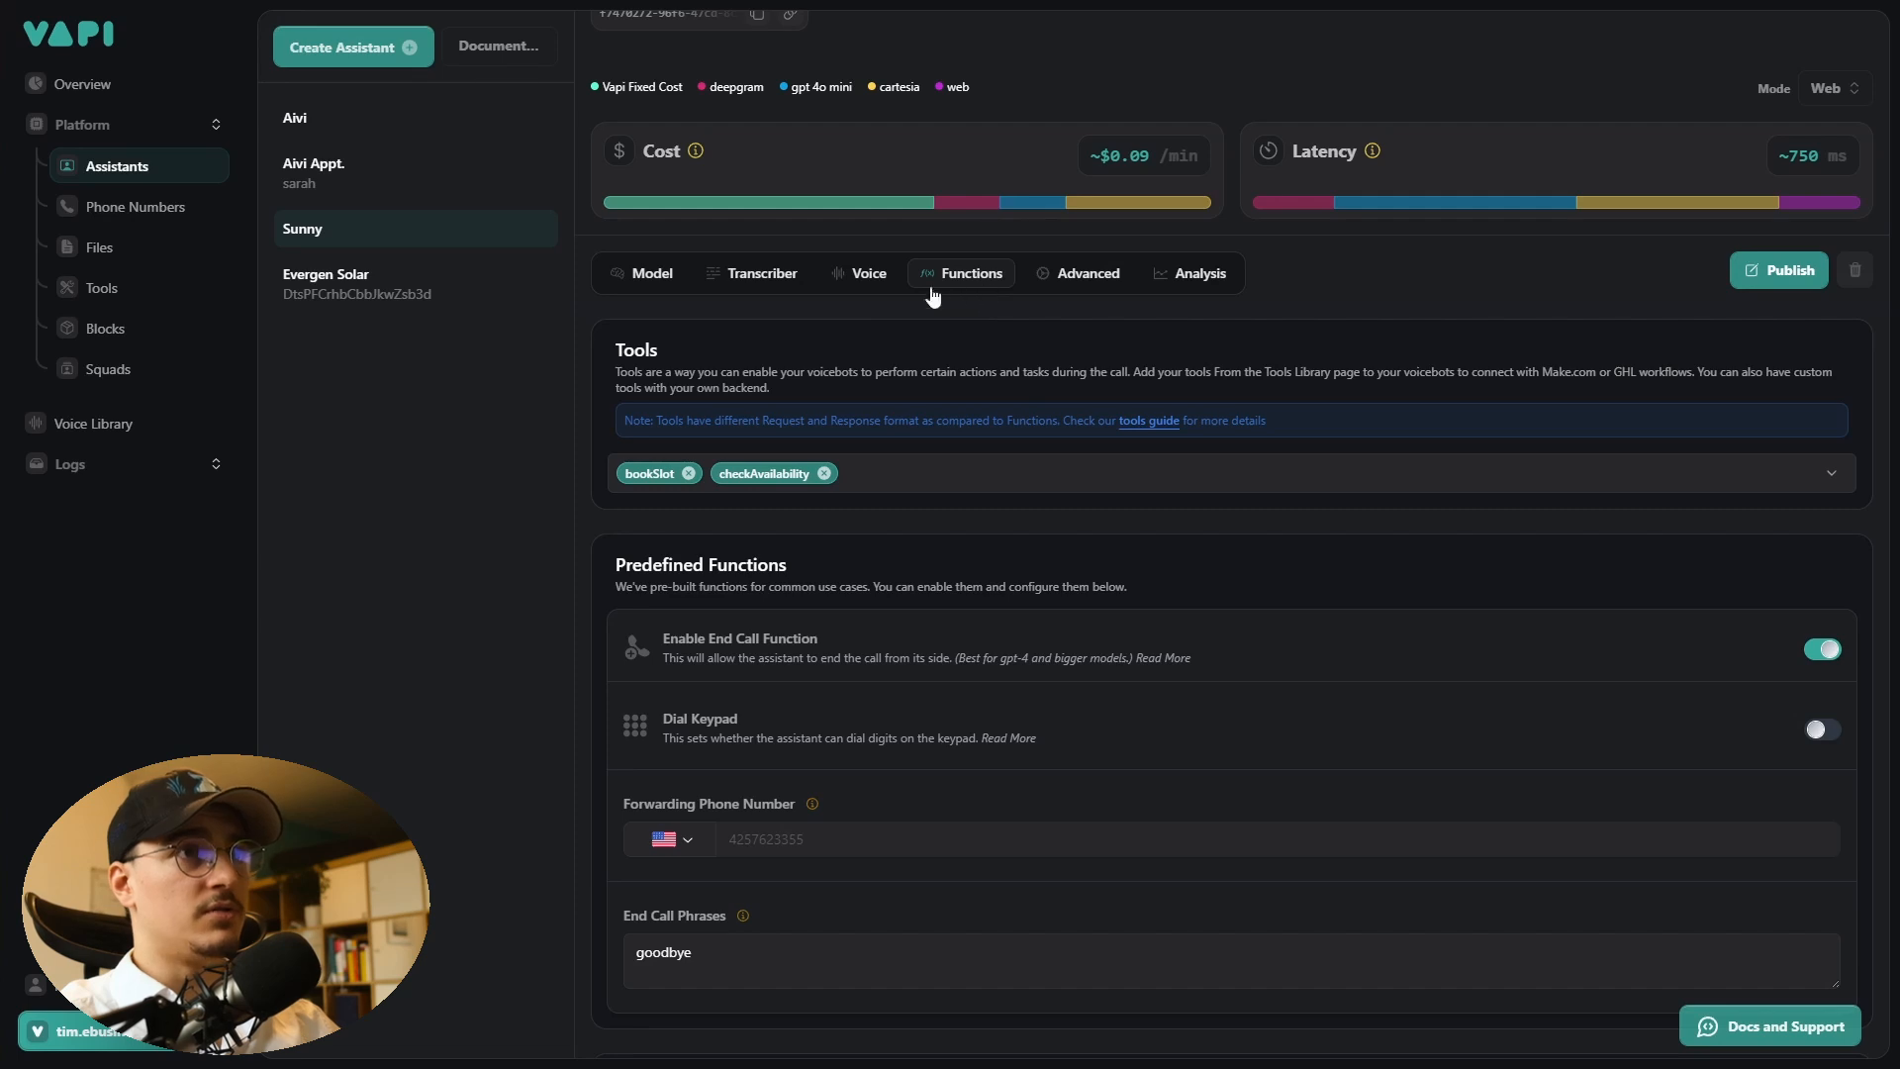
{"action": "scroll", "coordinate": [932, 296], "scroll_direction": "down", "scroll_amount": 2}
{"action": "left_click_drag", "start_coordinate": [616, 879], "coordinate": [827, 879]}
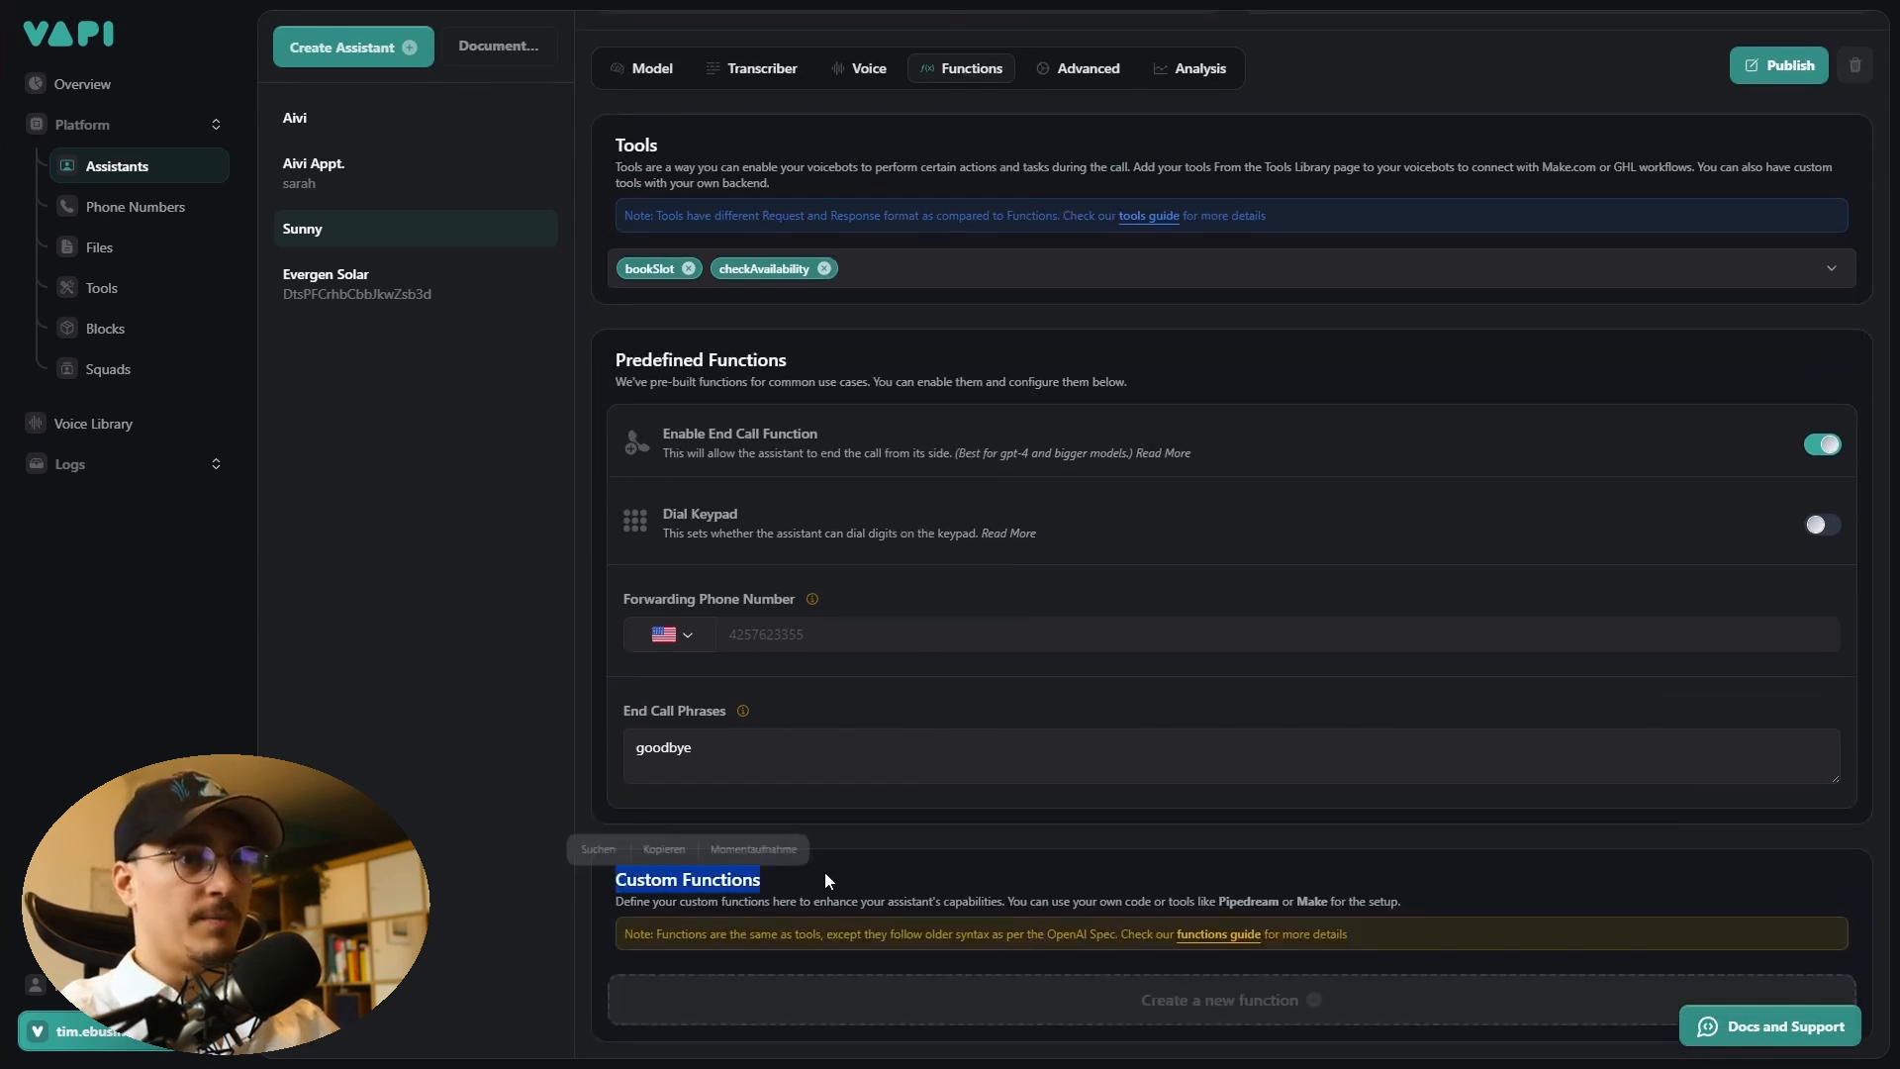
{"action": "left_click", "coordinate": [916, 873]}
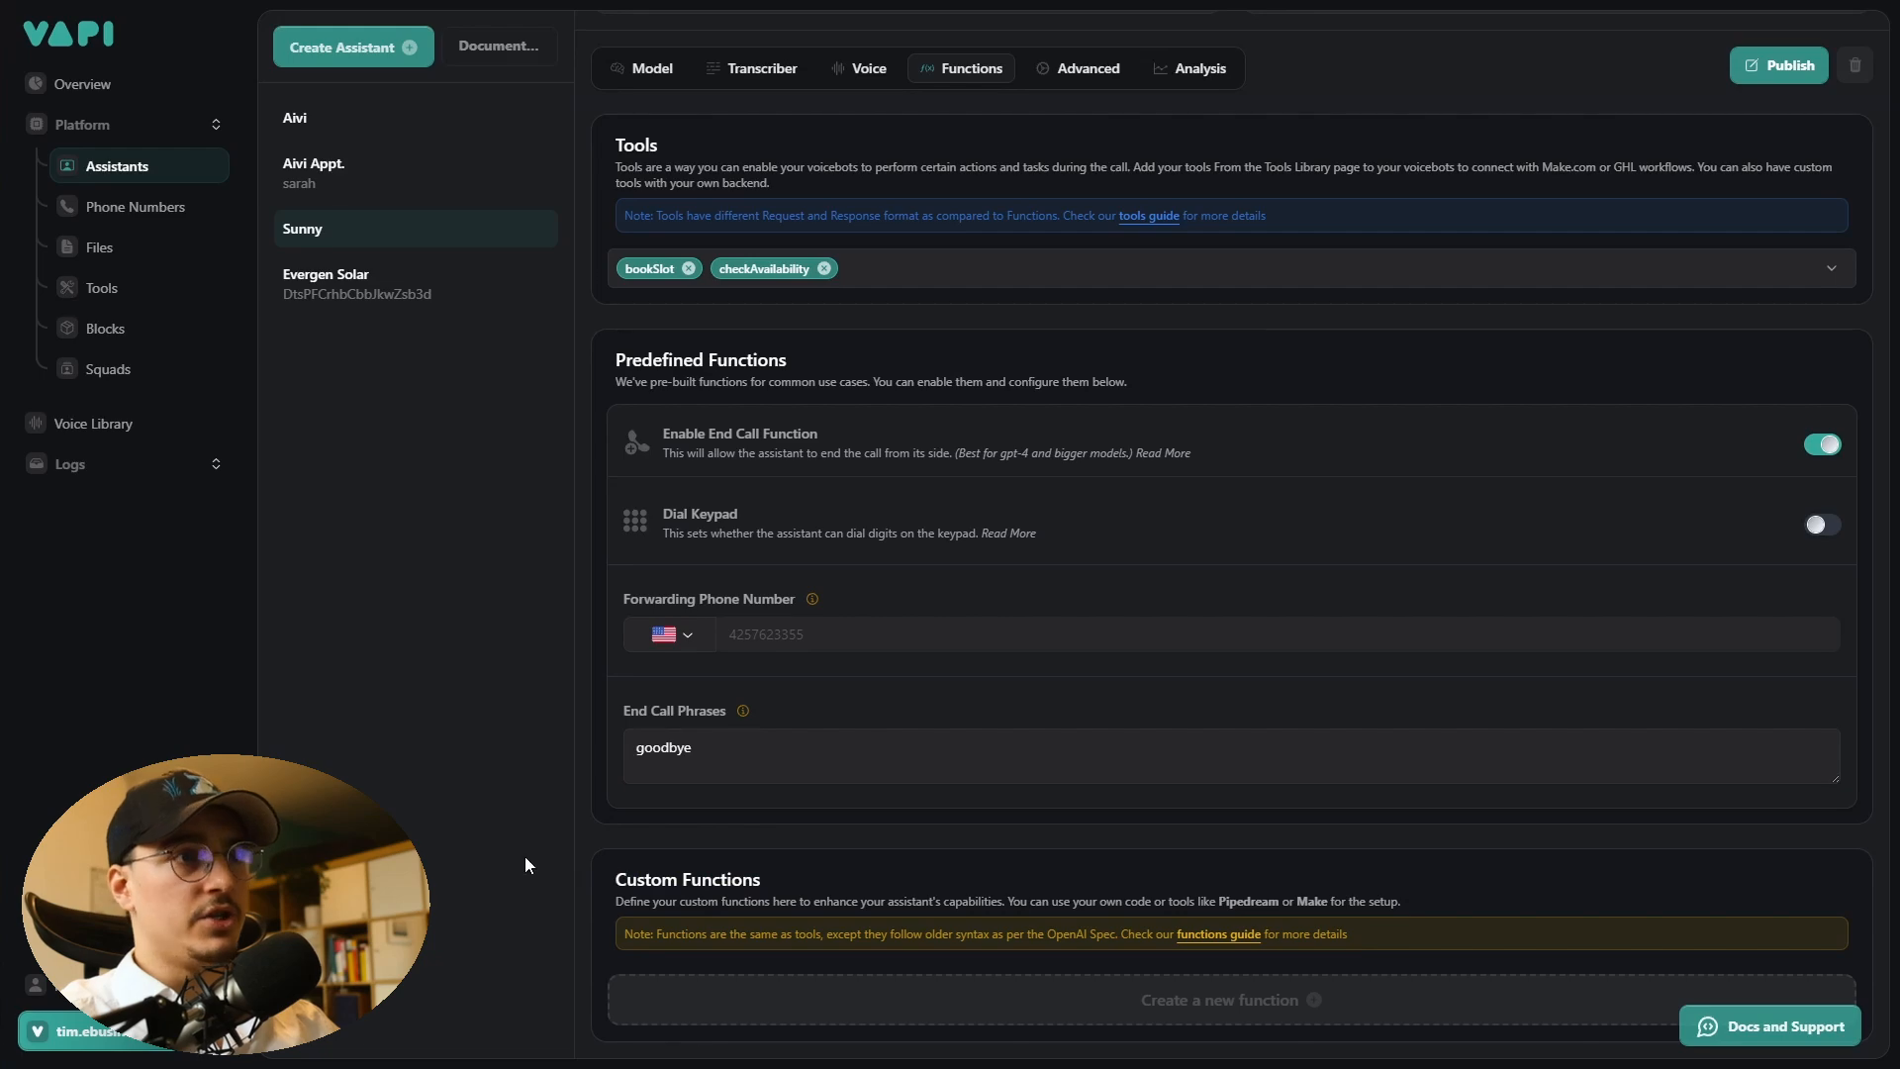
{"action": "scroll", "coordinate": [699, 869], "scroll_direction": "up", "scroll_amount": 3}
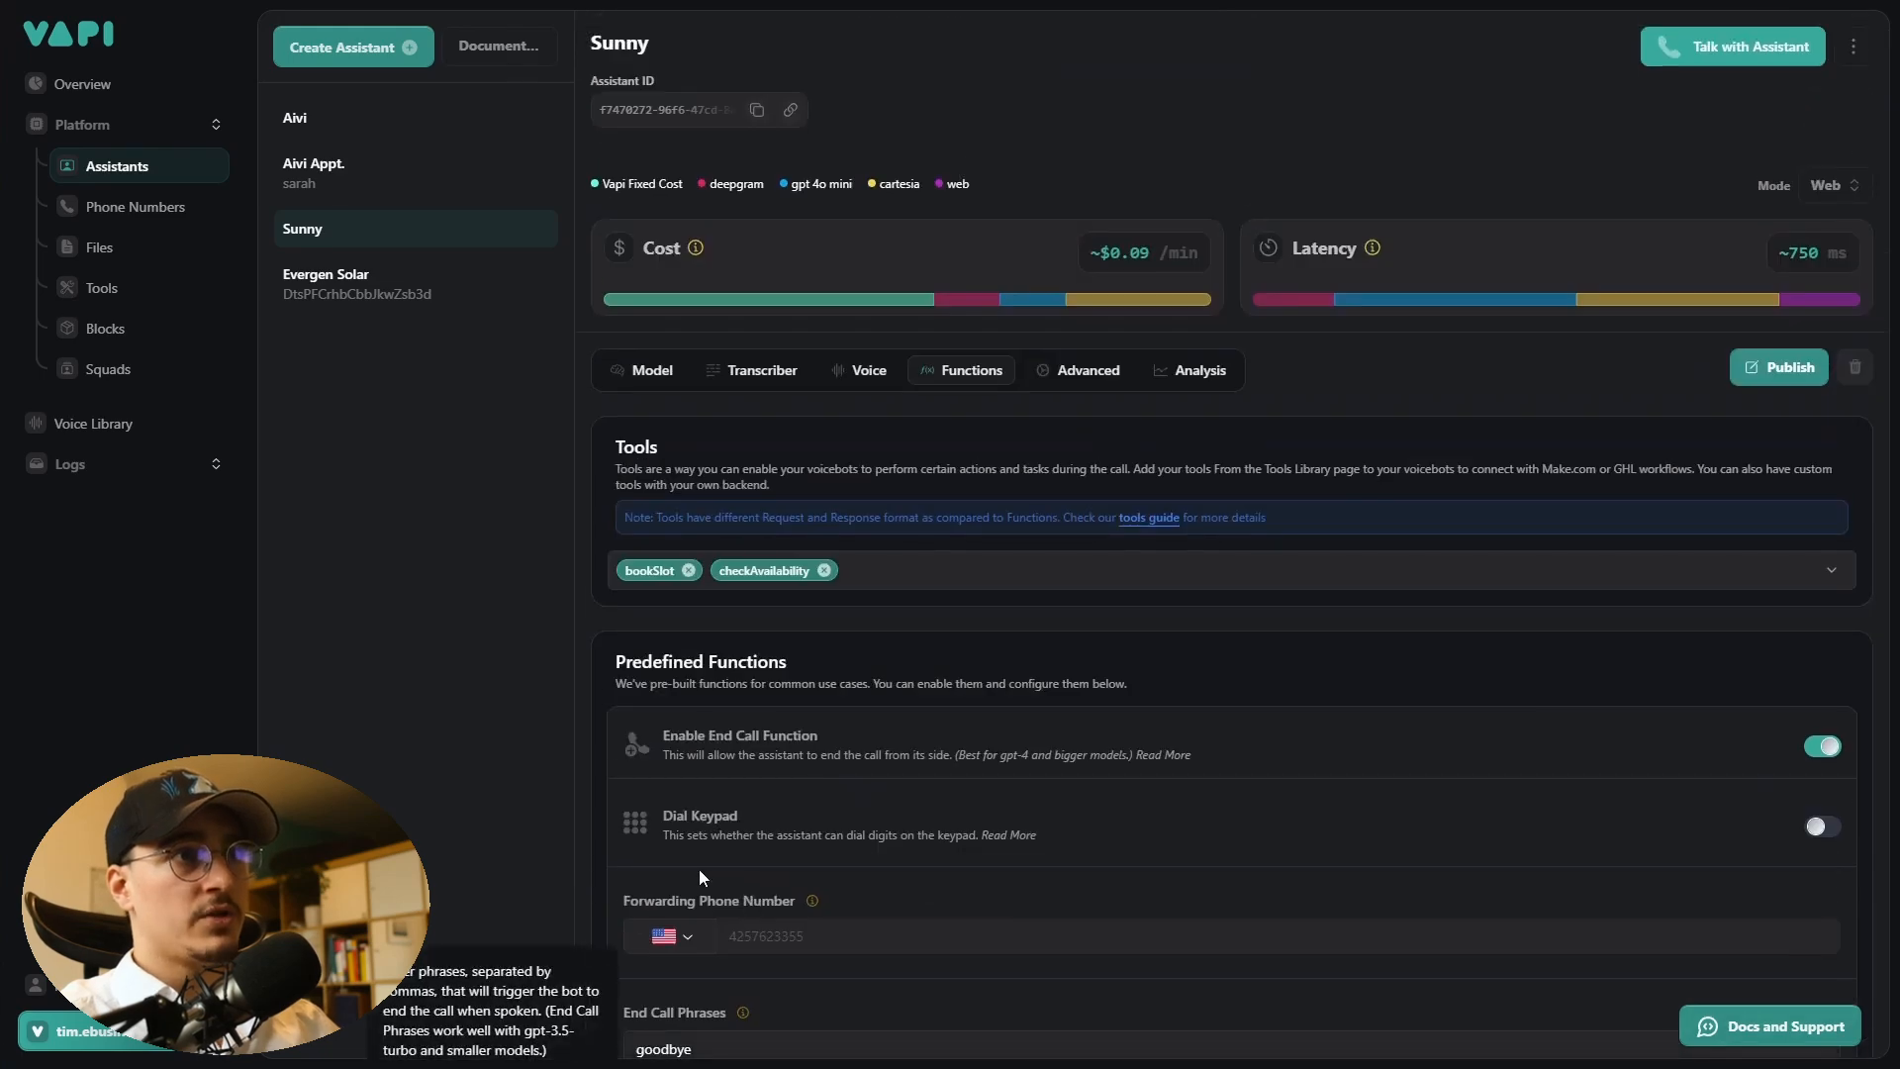
{"action": "left_click_drag", "start_coordinate": [659, 448], "coordinate": [617, 449]}
{"action": "left_click", "coordinate": [622, 457]}
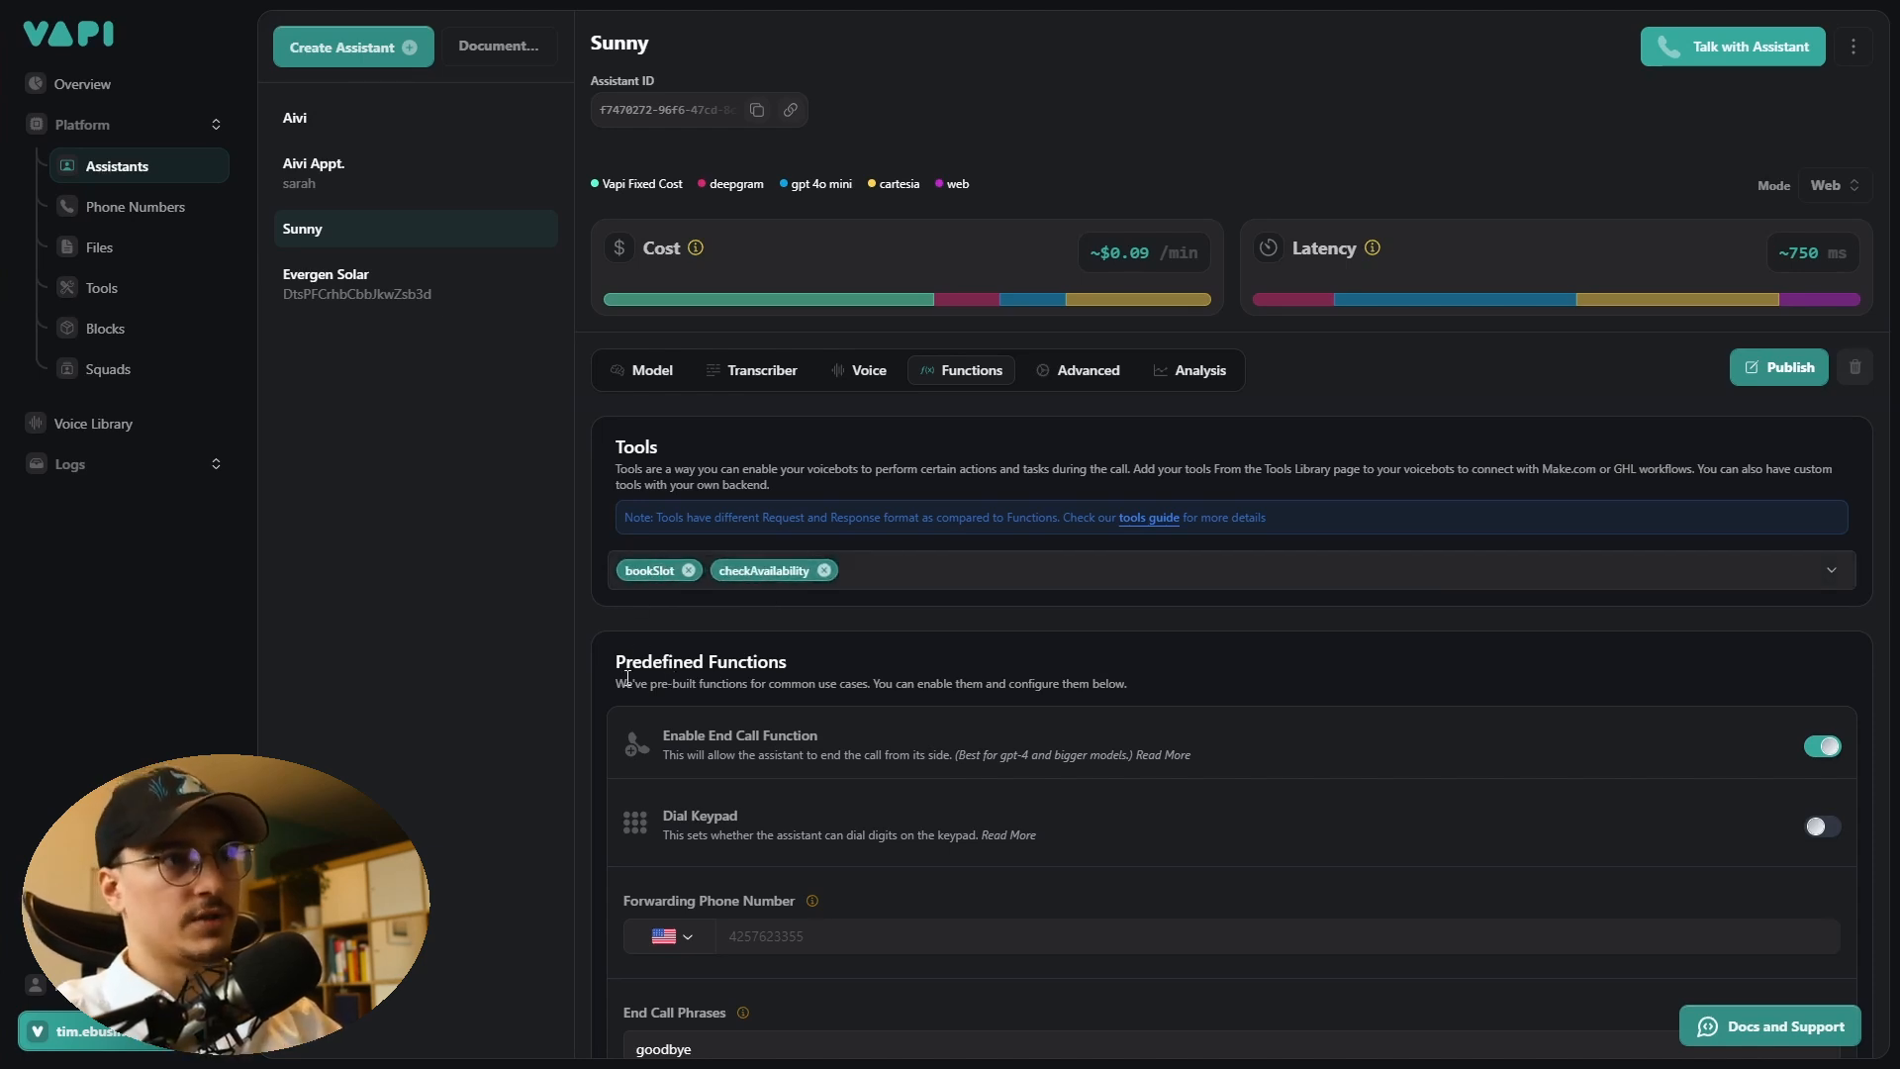
{"action": "scroll", "coordinate": [628, 678], "scroll_direction": "down", "scroll_amount": 1}
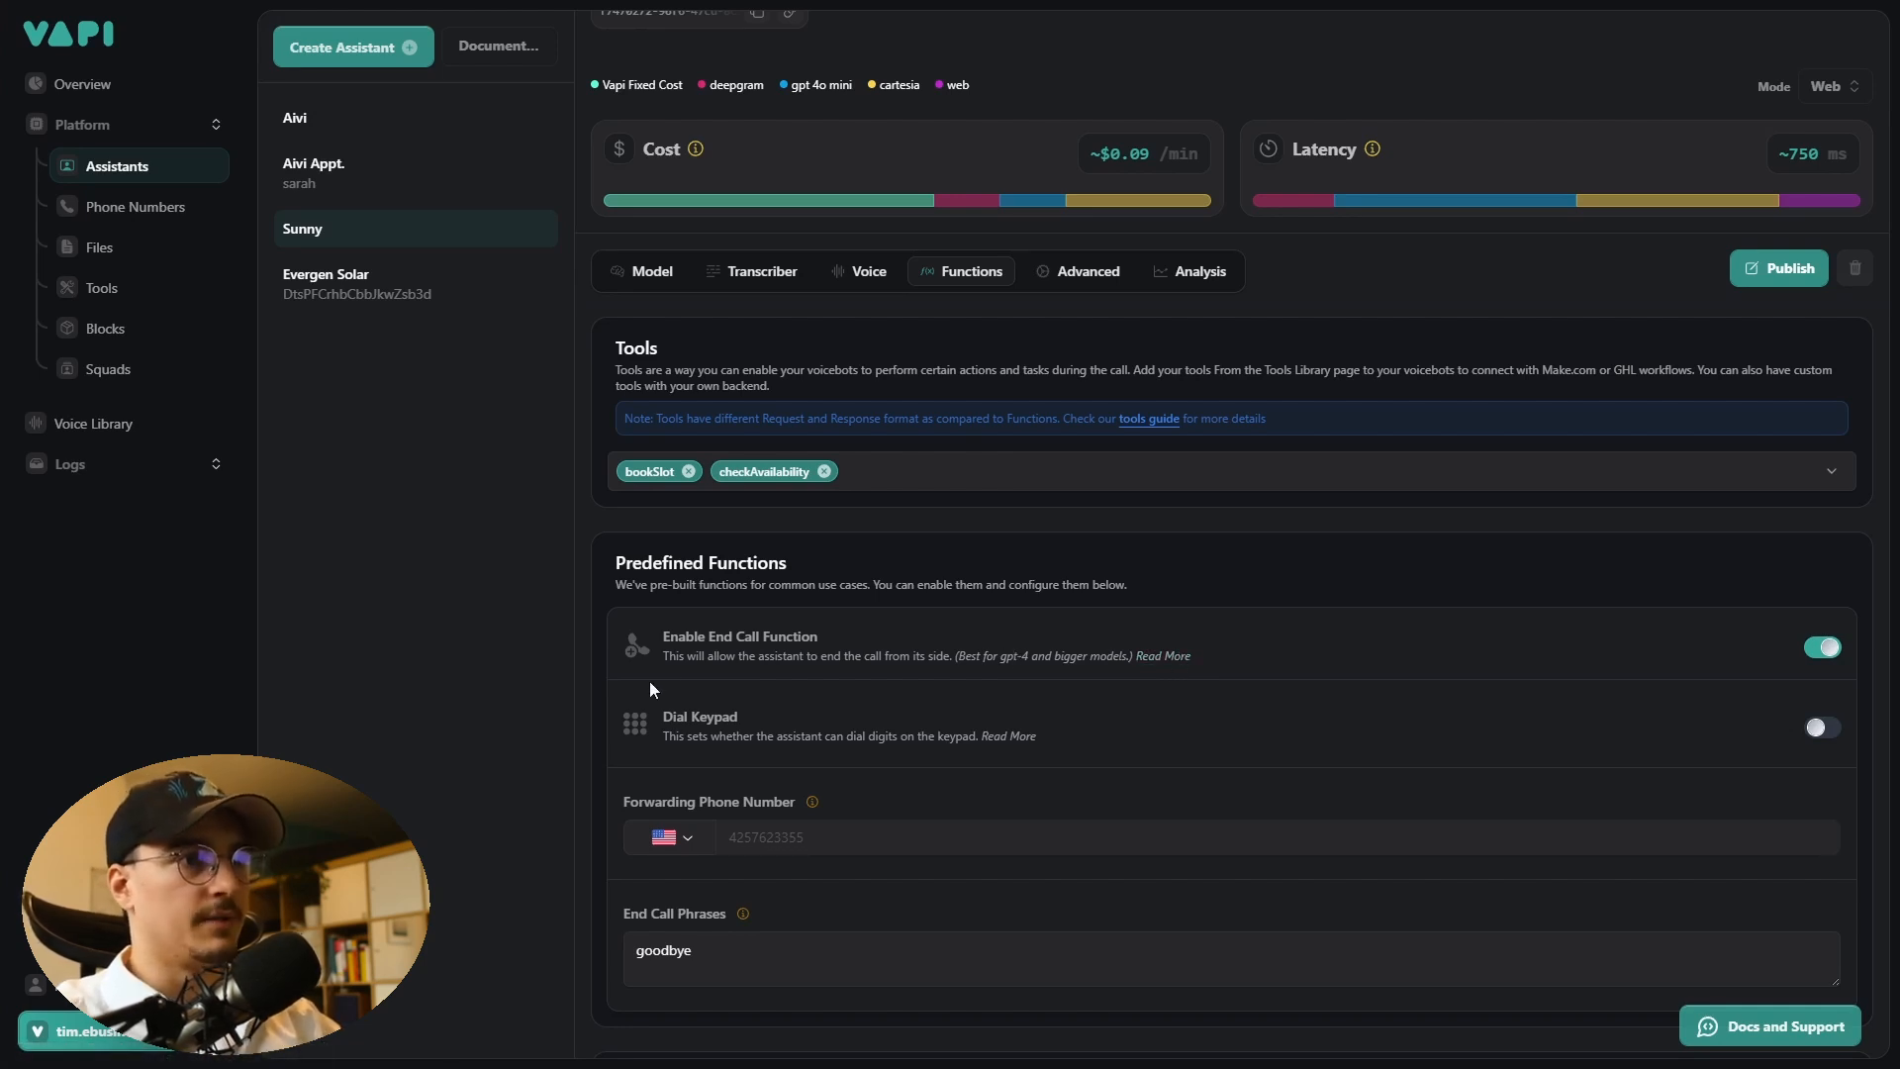
{"action": "scroll", "coordinate": [649, 681], "scroll_direction": "up", "scroll_amount": 1}
- Review the assistant's Advanced settings, focusing on the messaging Server URL
{"action": "left_click", "coordinate": [1073, 381]}
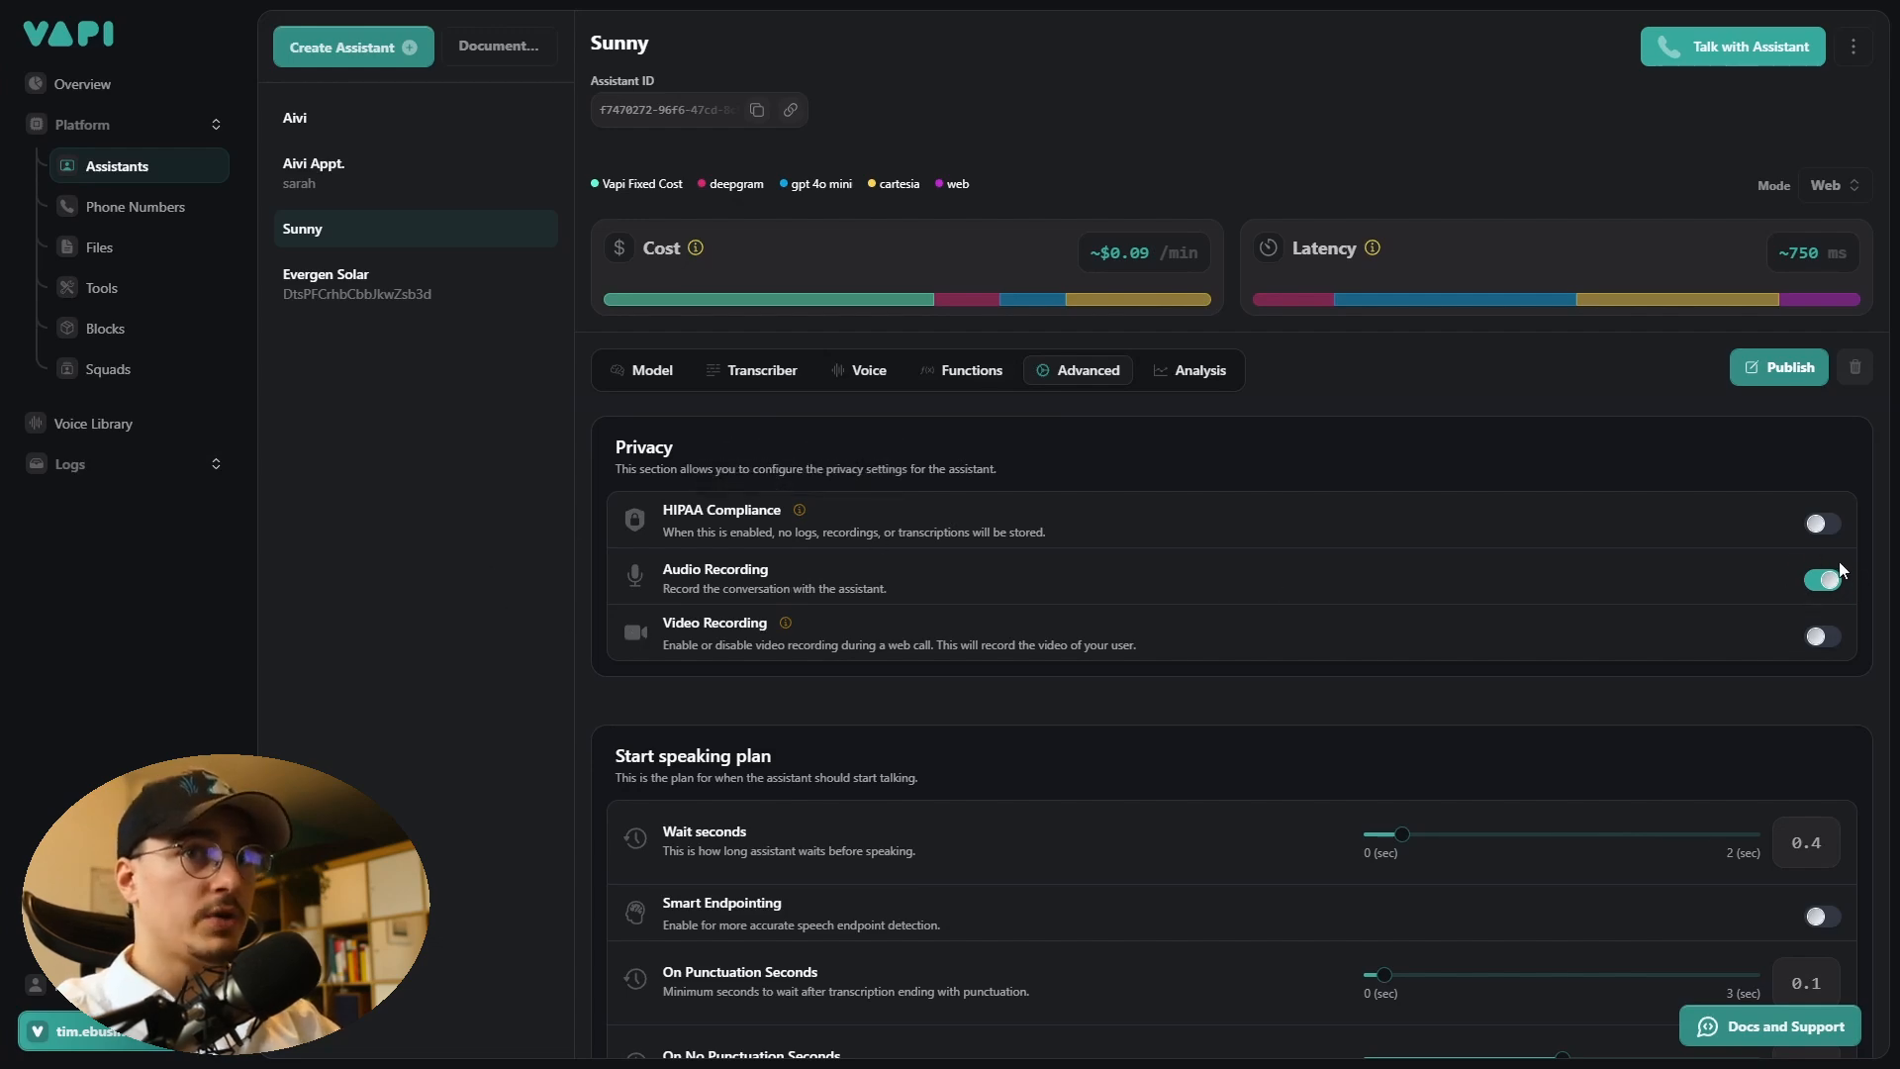
{"action": "scroll", "coordinate": [676, 721], "scroll_direction": "down", "scroll_amount": 10}
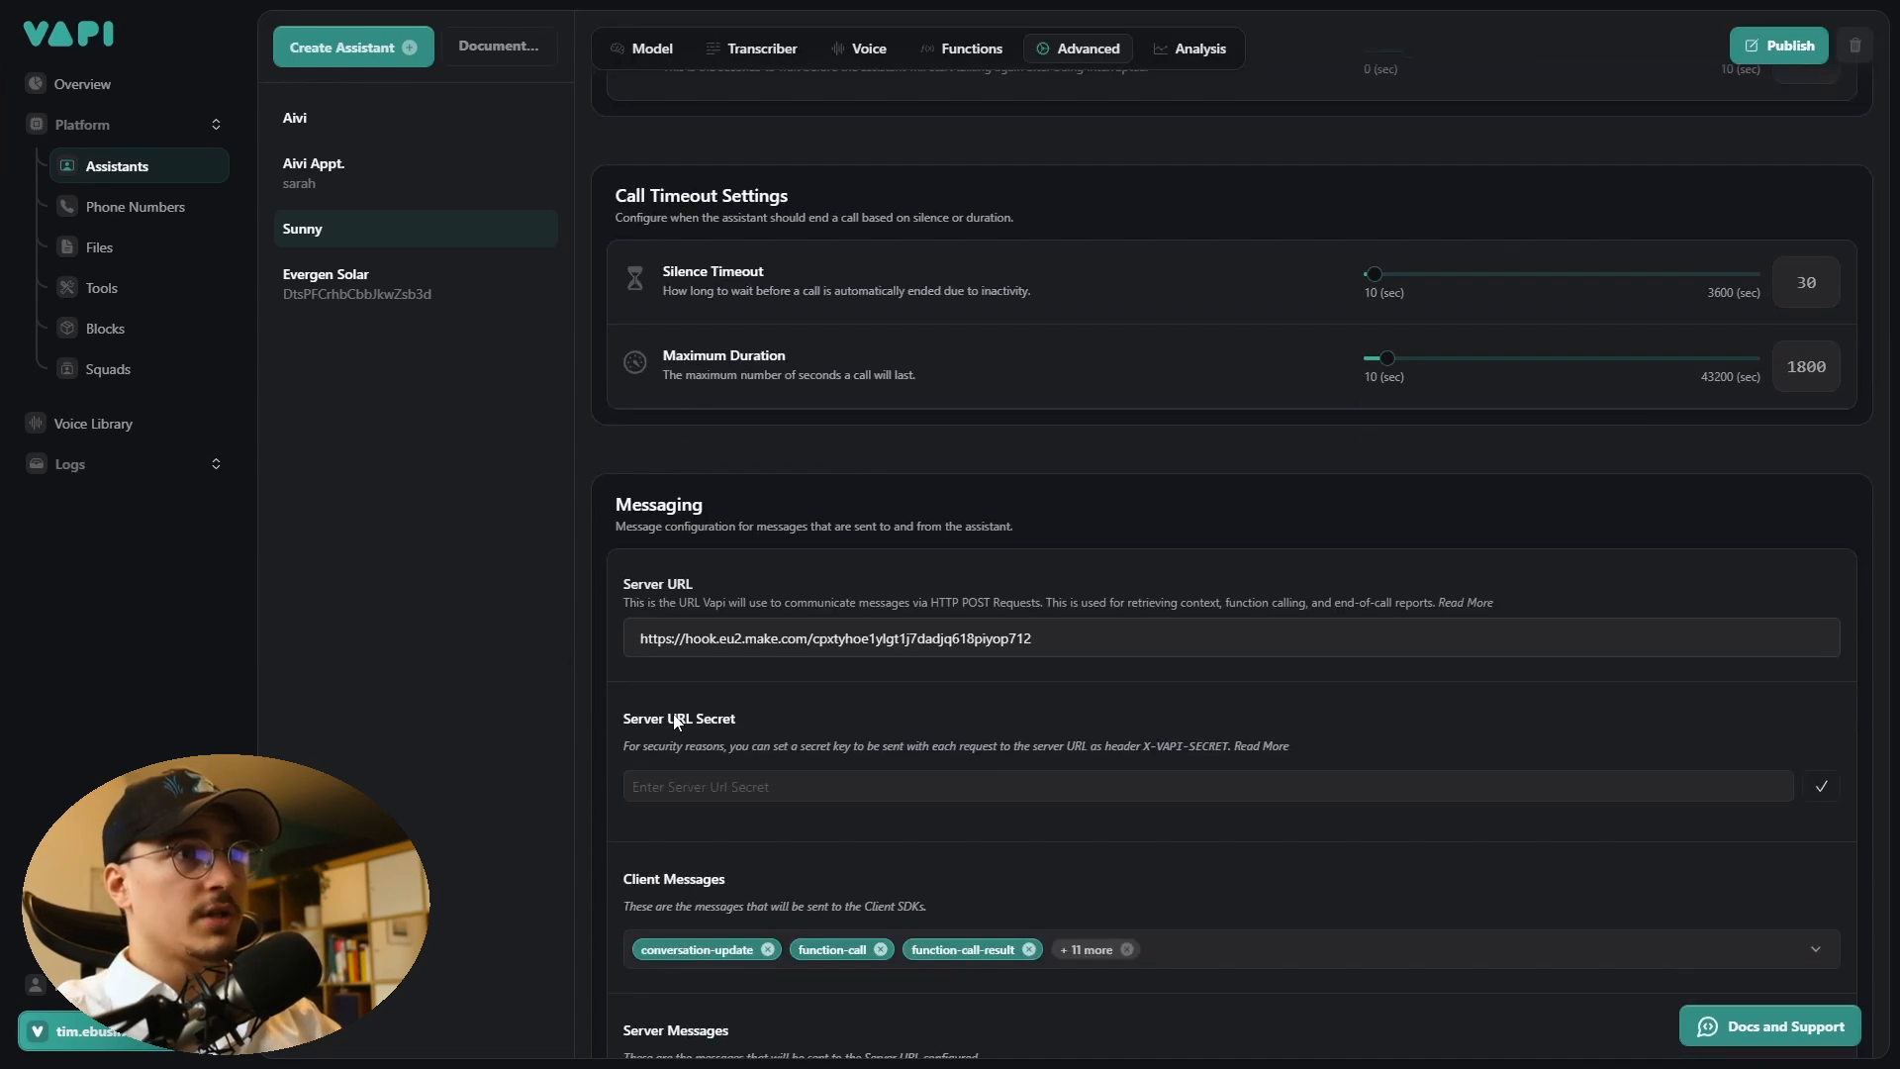
{"action": "scroll", "coordinate": [673, 718], "scroll_direction": "down", "scroll_amount": 2}
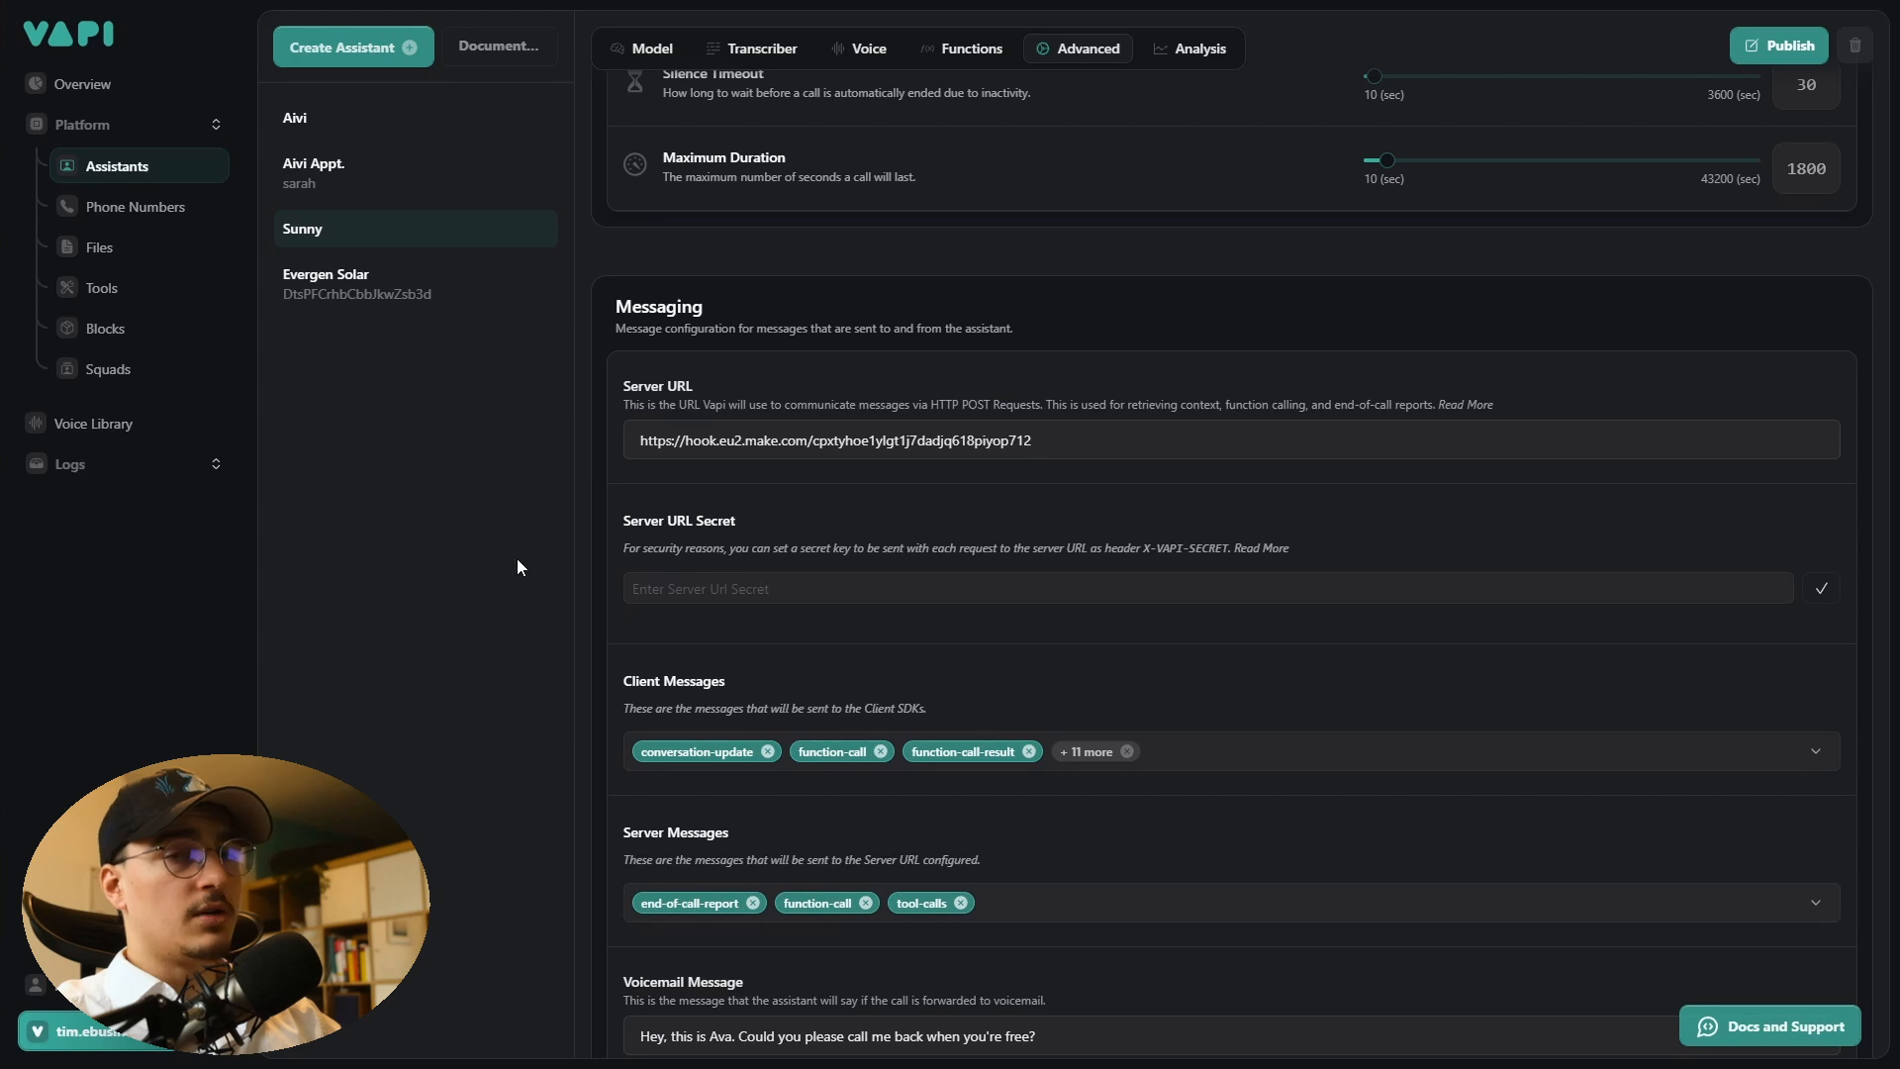
{"action": "left_click_drag", "start_coordinate": [620, 311], "coordinate": [702, 384]}
{"action": "left_click", "coordinate": [693, 384]}
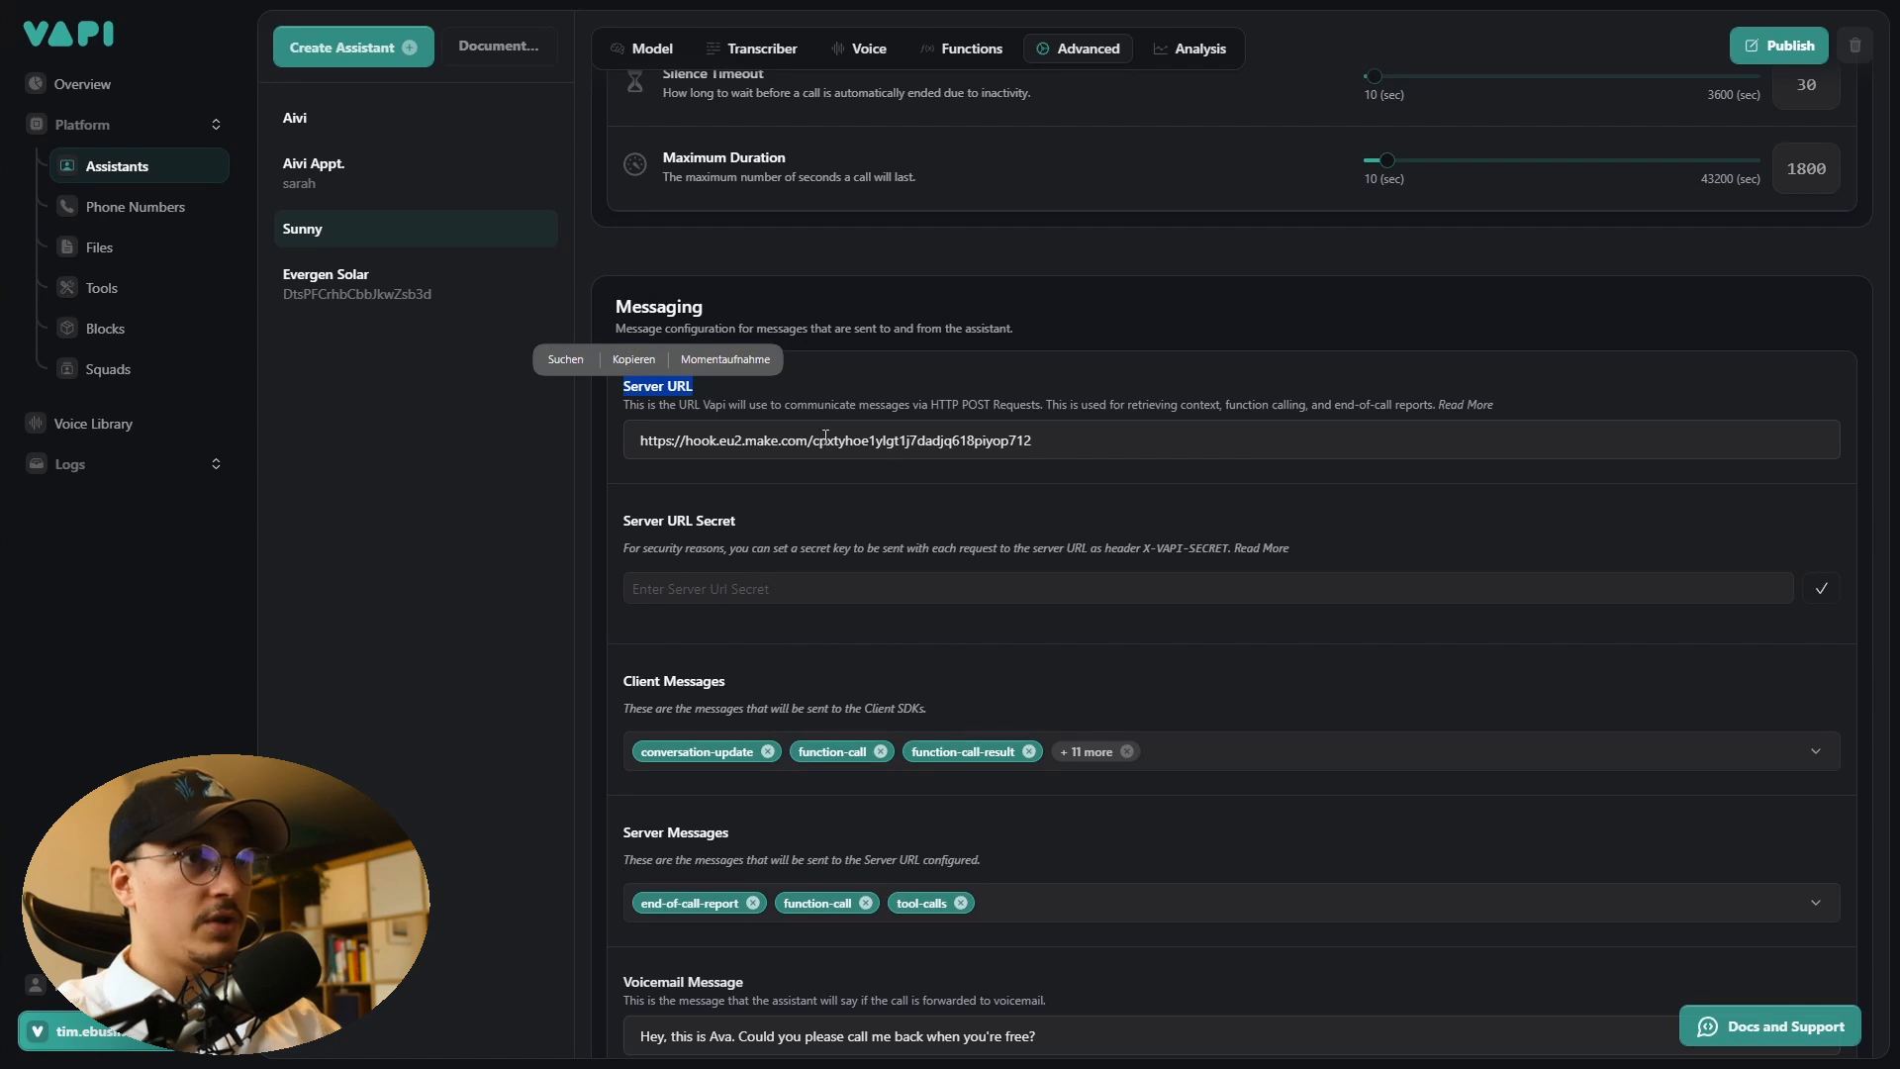
{"action": "left_click_drag", "start_coordinate": [1035, 440], "coordinate": [638, 440]}
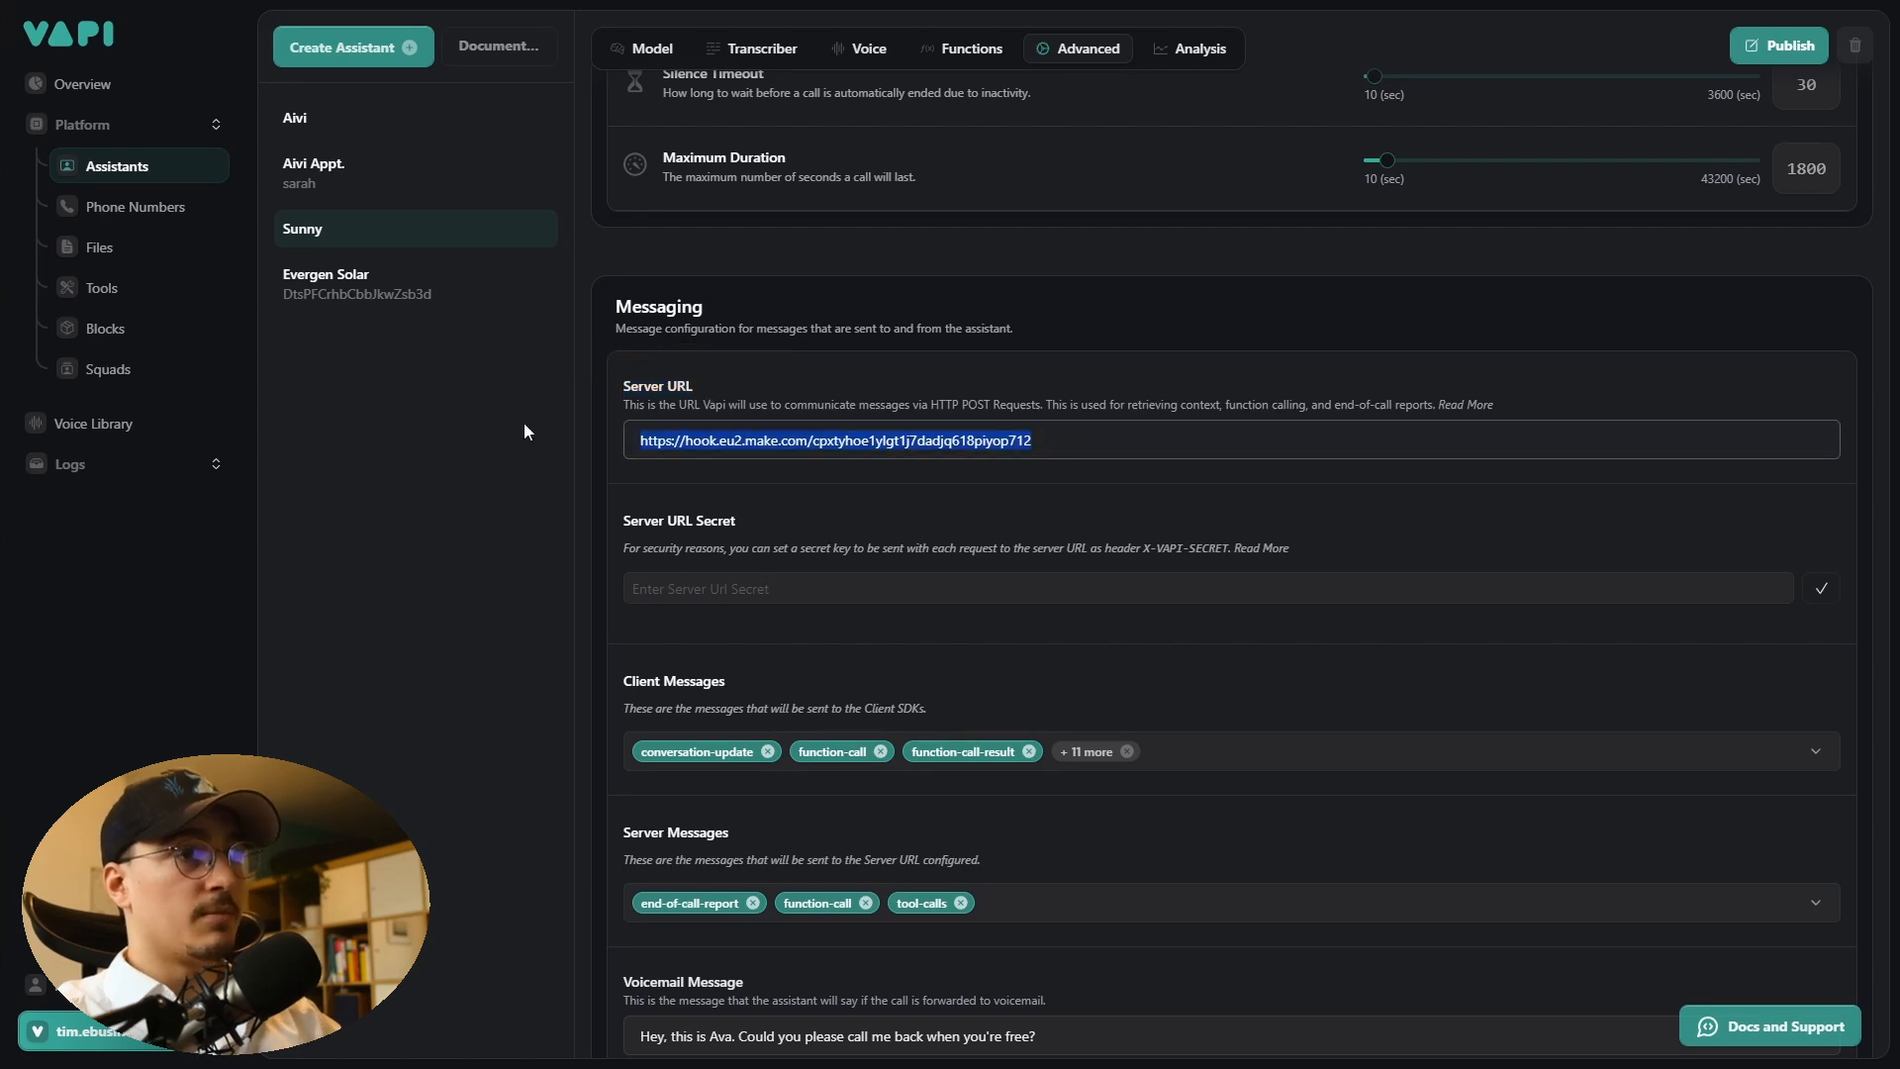
{"action": "left_click", "coordinate": [793, 433]}
{"action": "left_click", "coordinate": [809, 404]}
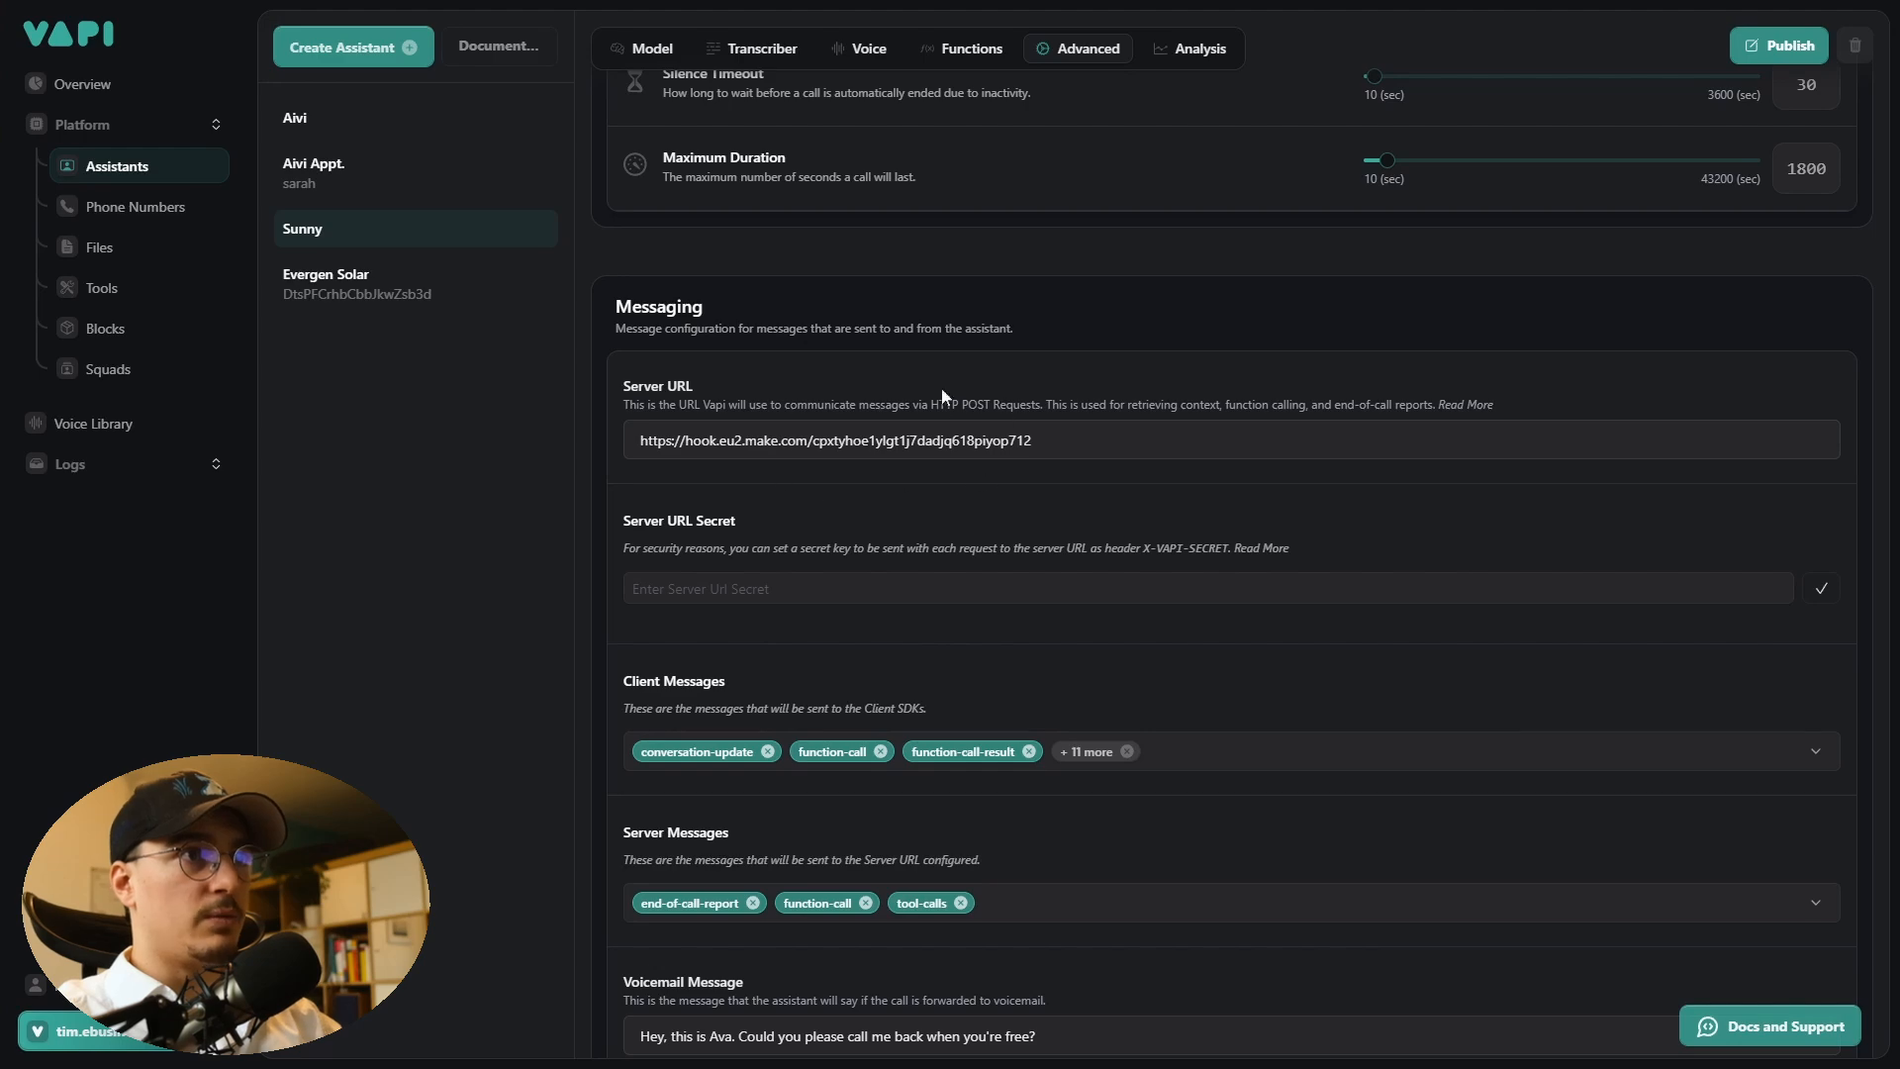
{"action": "left_click", "coordinate": [775, 438]}
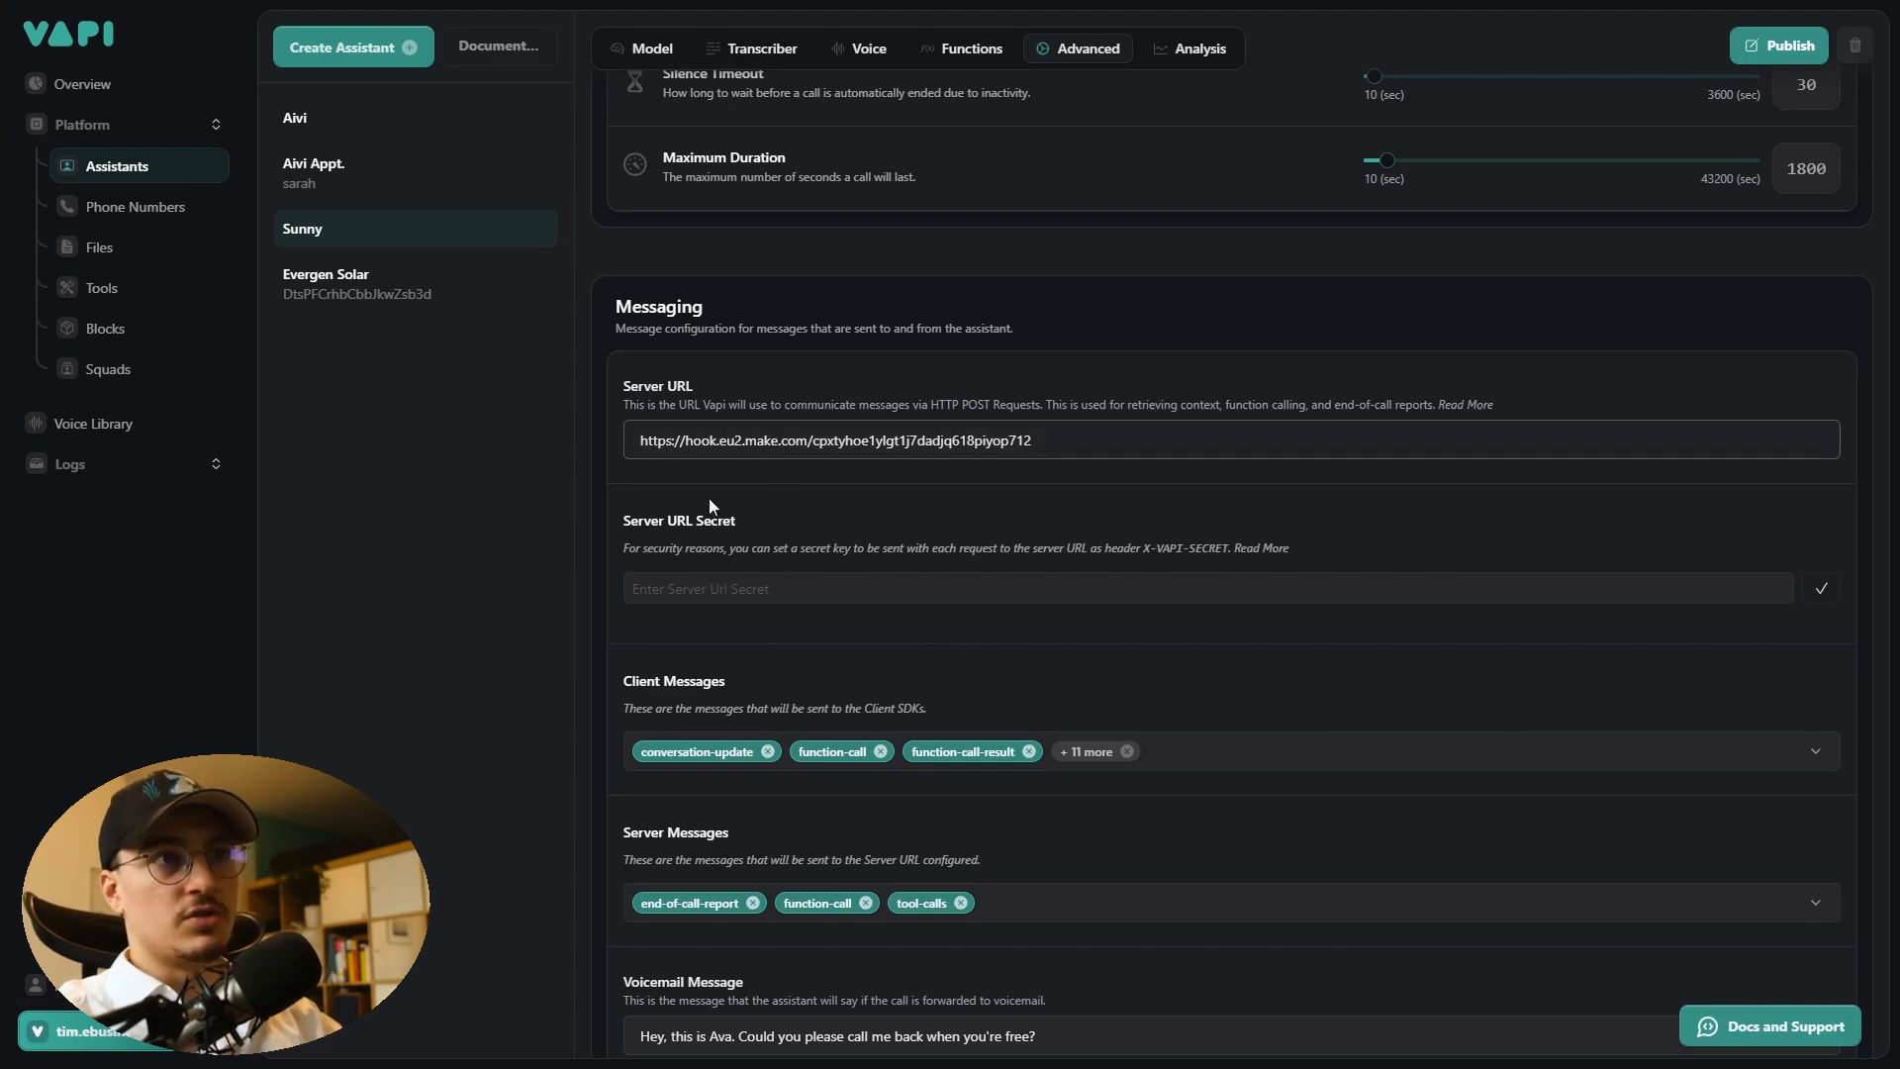
- Review the Client Messages list and set the Server Messages to end-of-call-report, tool-calls and transcript
{"action": "scroll", "coordinate": [622, 541], "scroll_direction": "down", "scroll_amount": 6}
{"action": "scroll", "coordinate": [622, 540], "scroll_direction": "up", "scroll_amount": 2}
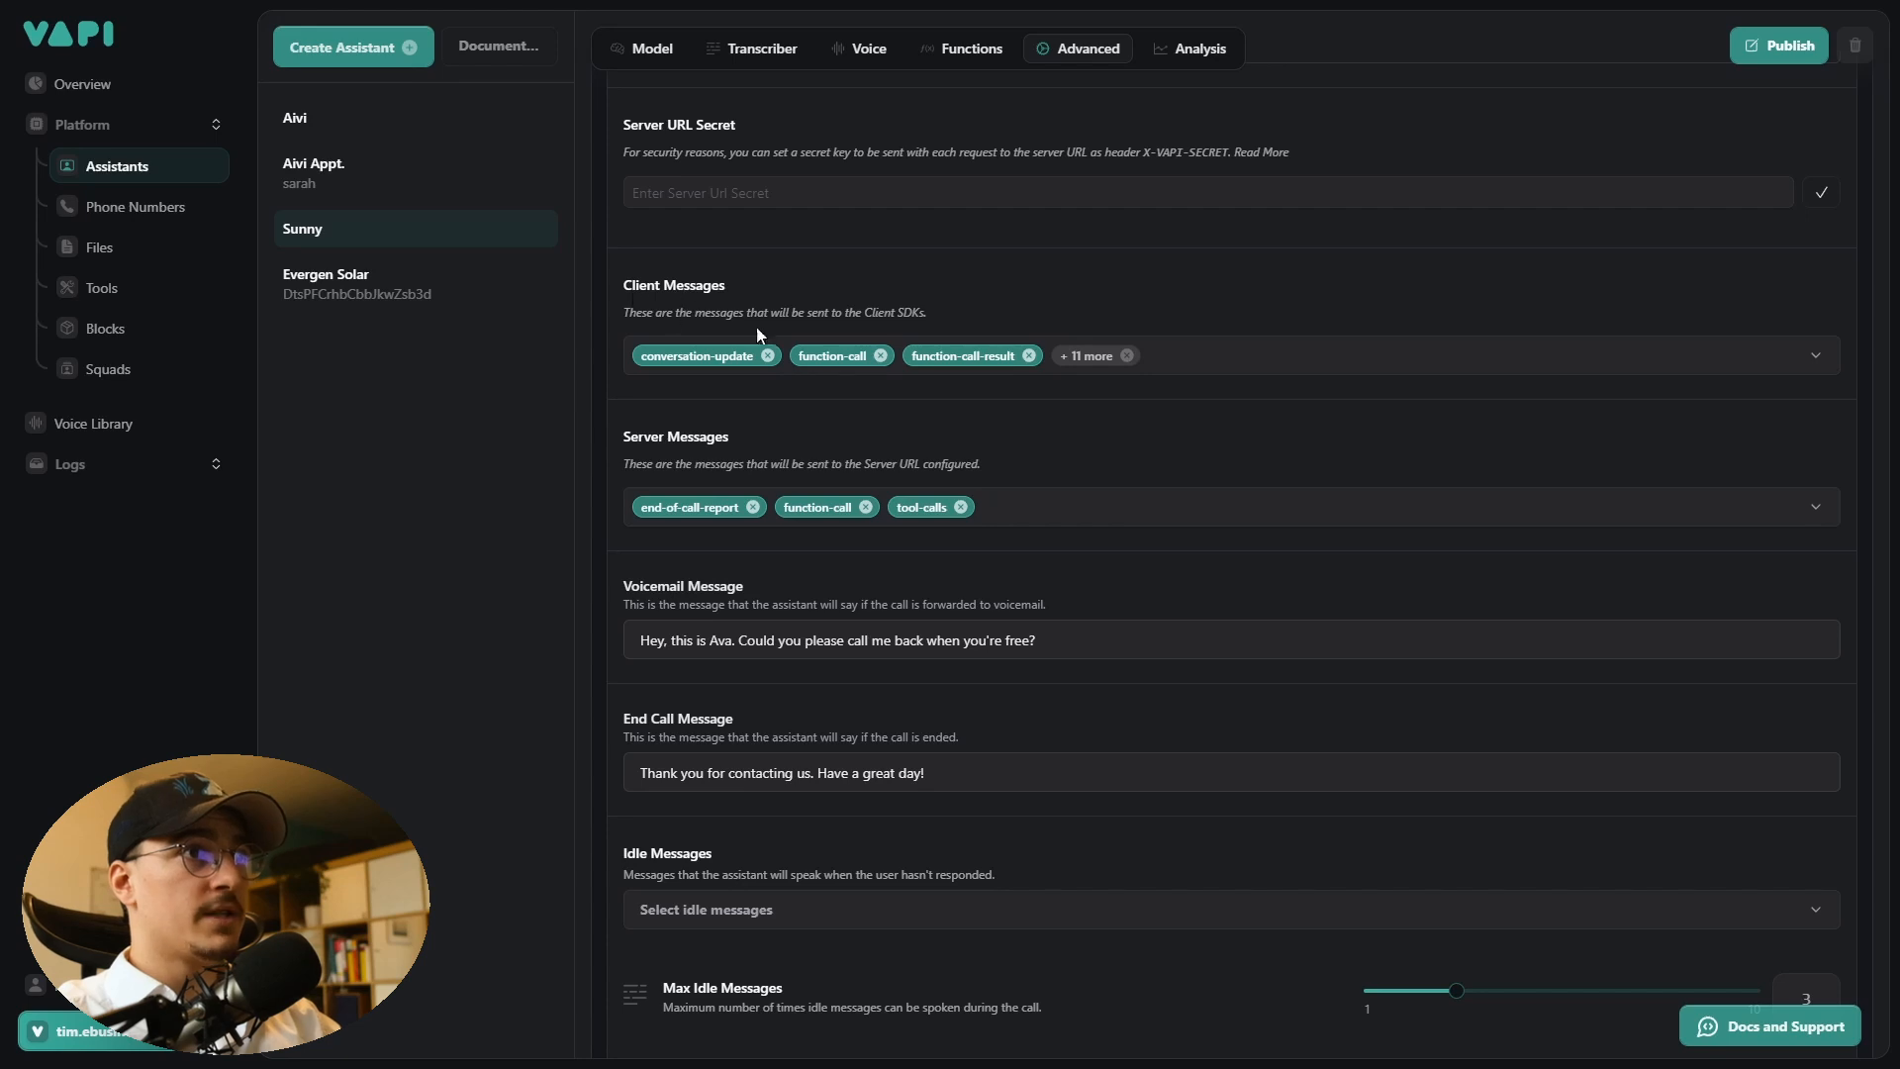
{"action": "left_click", "coordinate": [1198, 357]}
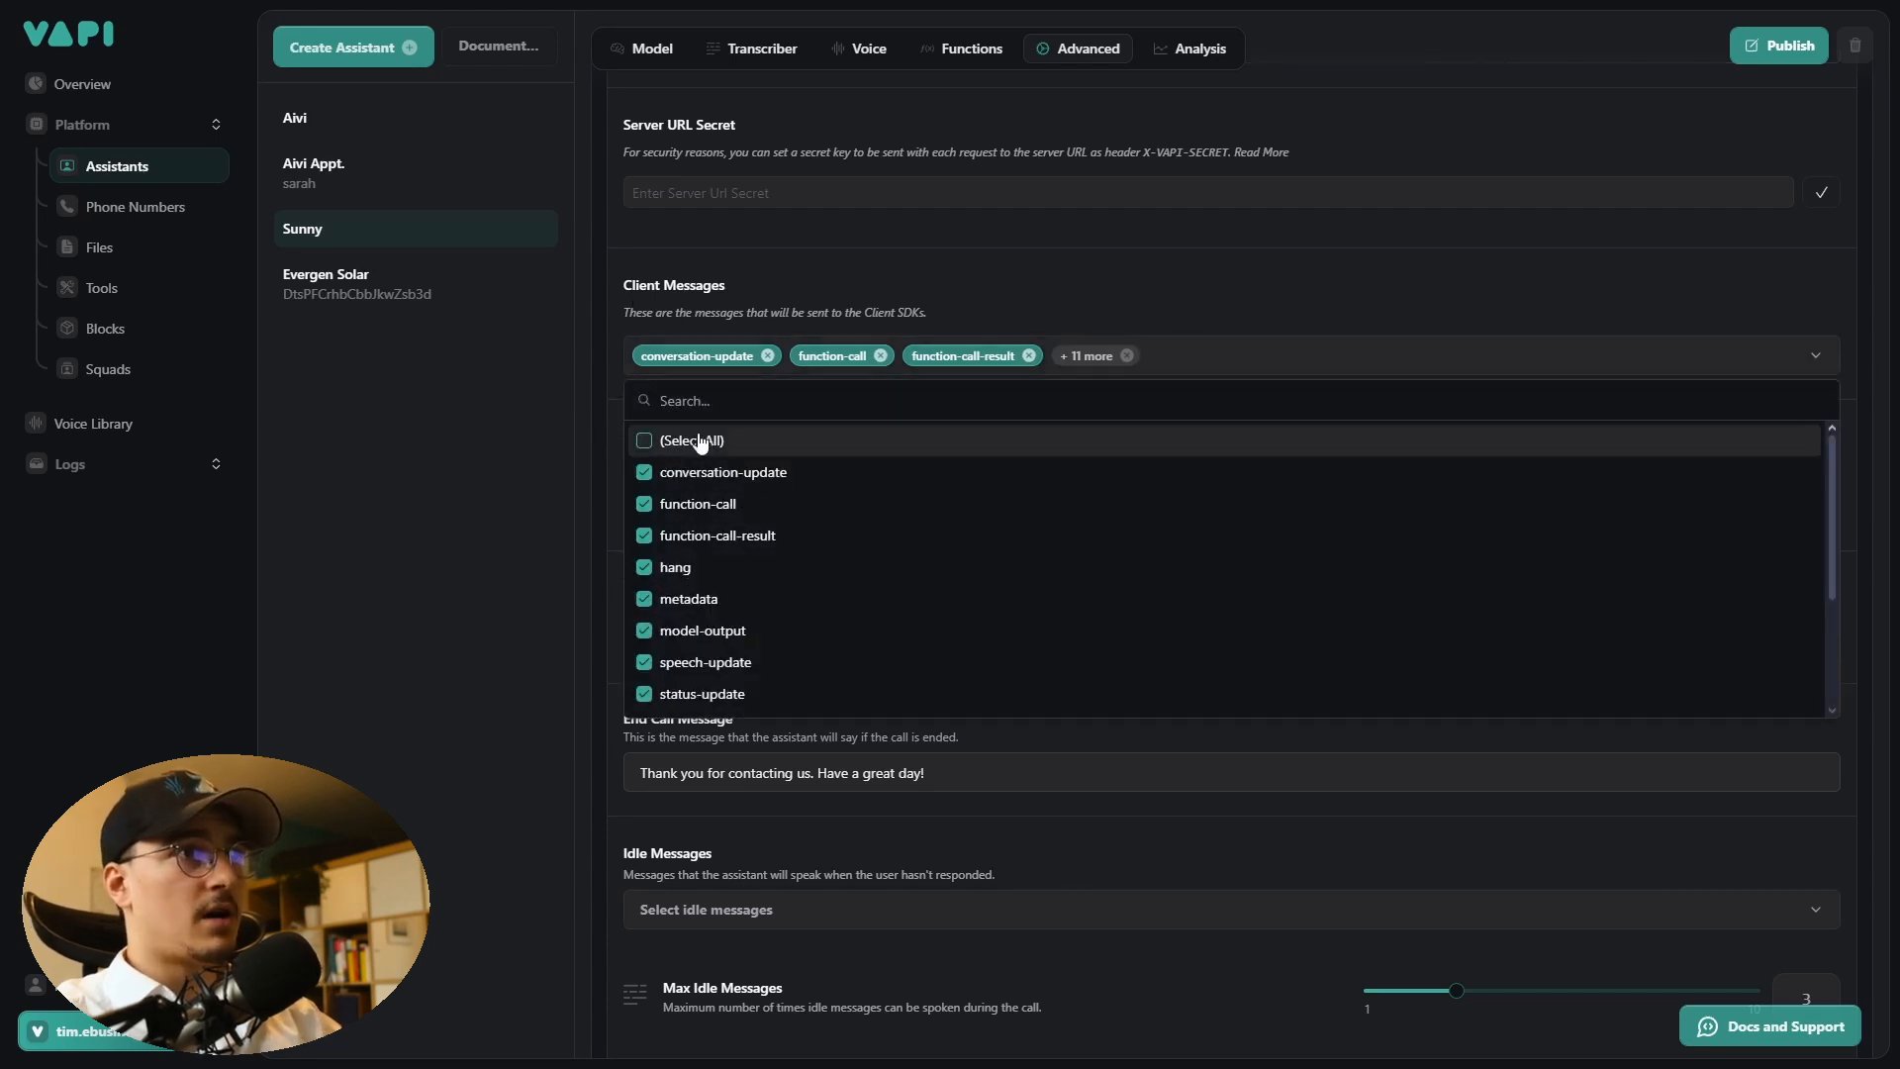
{"action": "left_click", "coordinate": [1218, 280]}
{"action": "scroll", "coordinate": [608, 410], "scroll_direction": "down", "scroll_amount": 1}
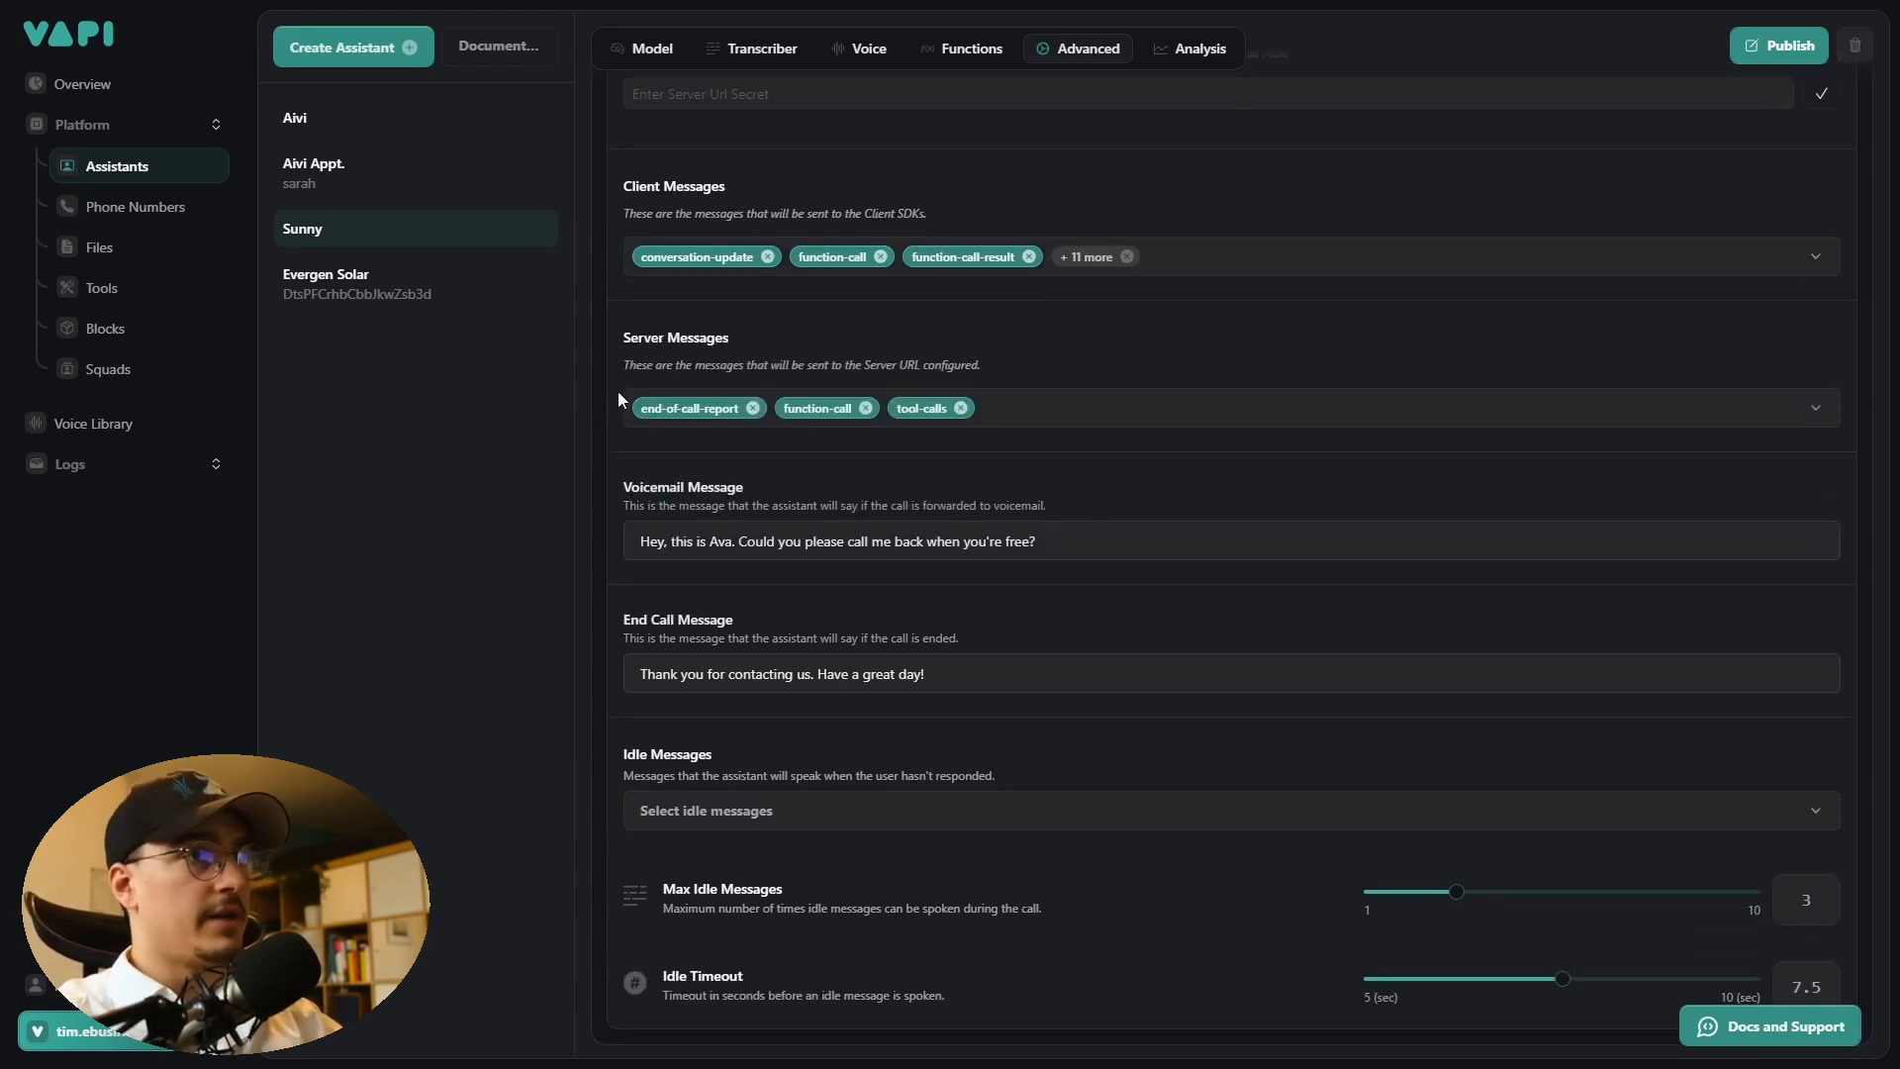
{"action": "left_click", "coordinate": [1129, 422]}
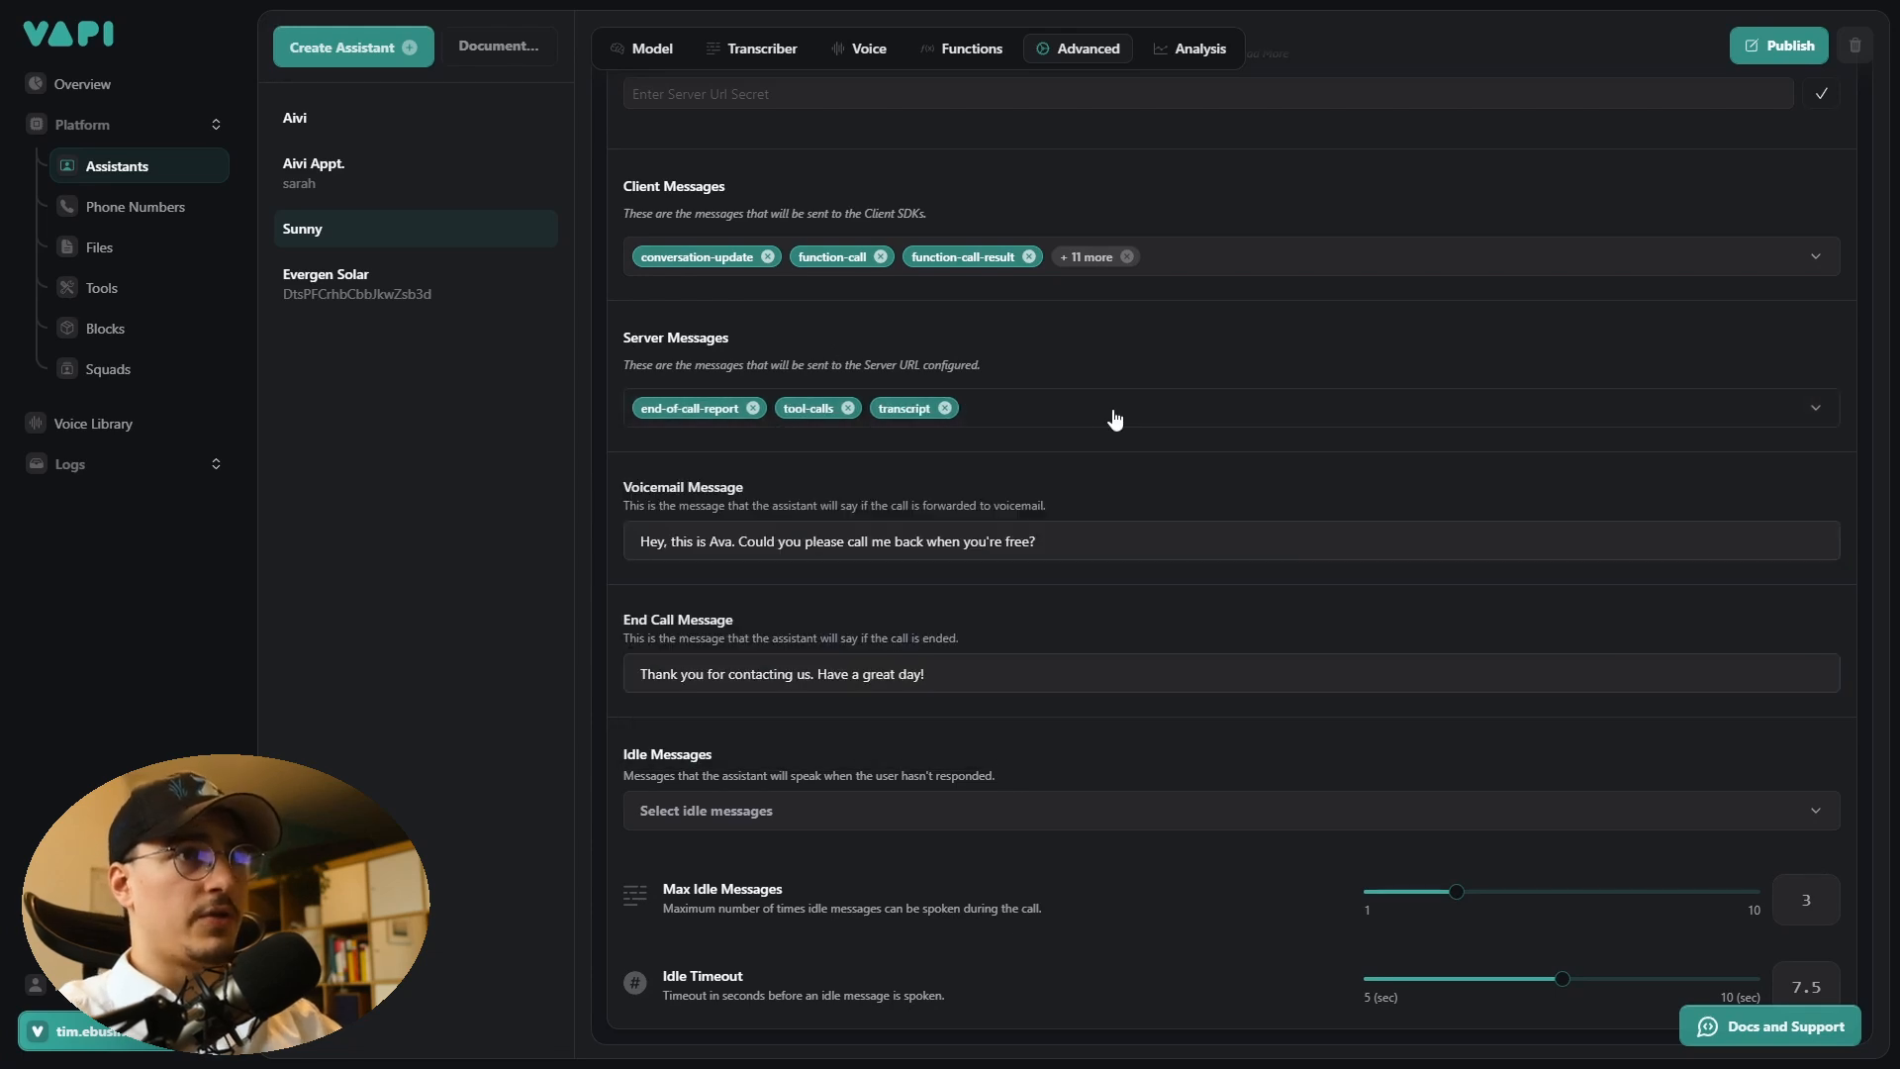
{"action": "left_click", "coordinate": [1116, 420]}
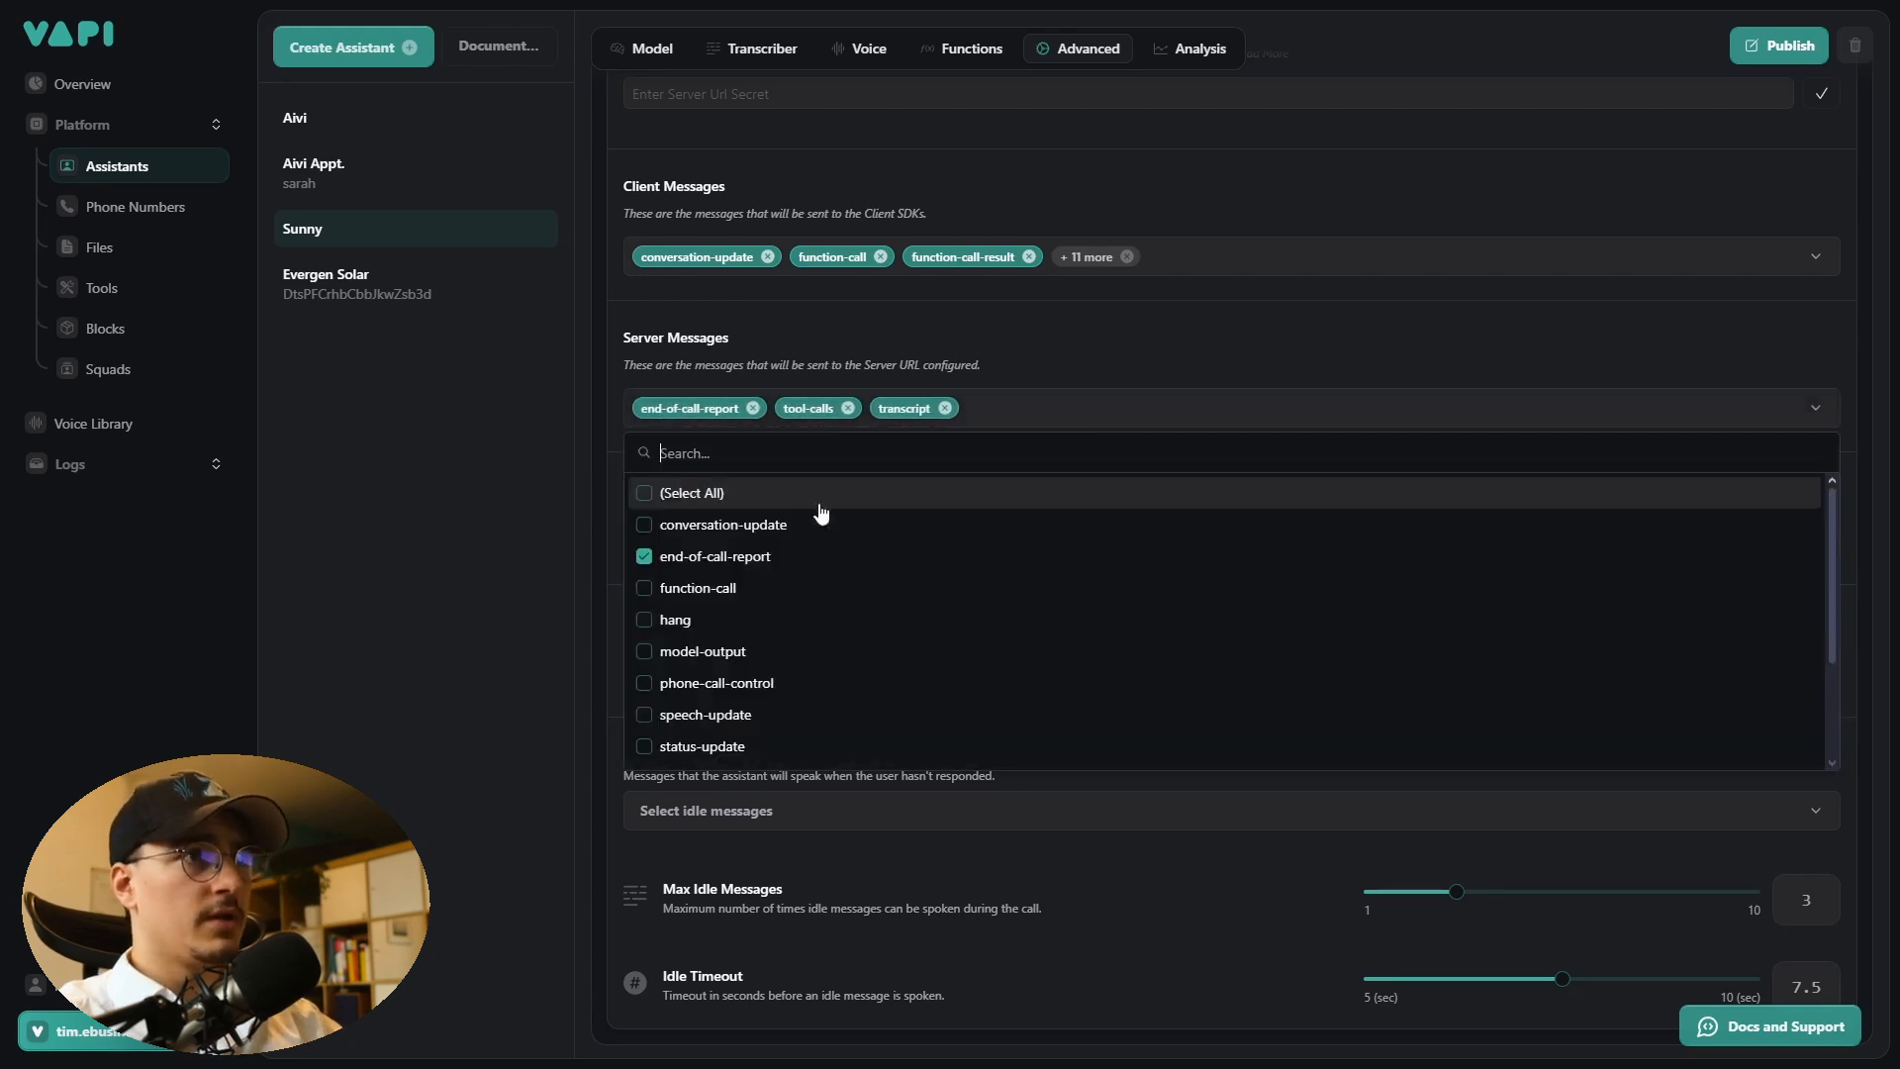
{"action": "scroll", "coordinate": [791, 567], "scroll_direction": "down", "scroll_amount": 1}
{"action": "scroll", "coordinate": [792, 567], "scroll_direction": "down", "scroll_amount": 1}
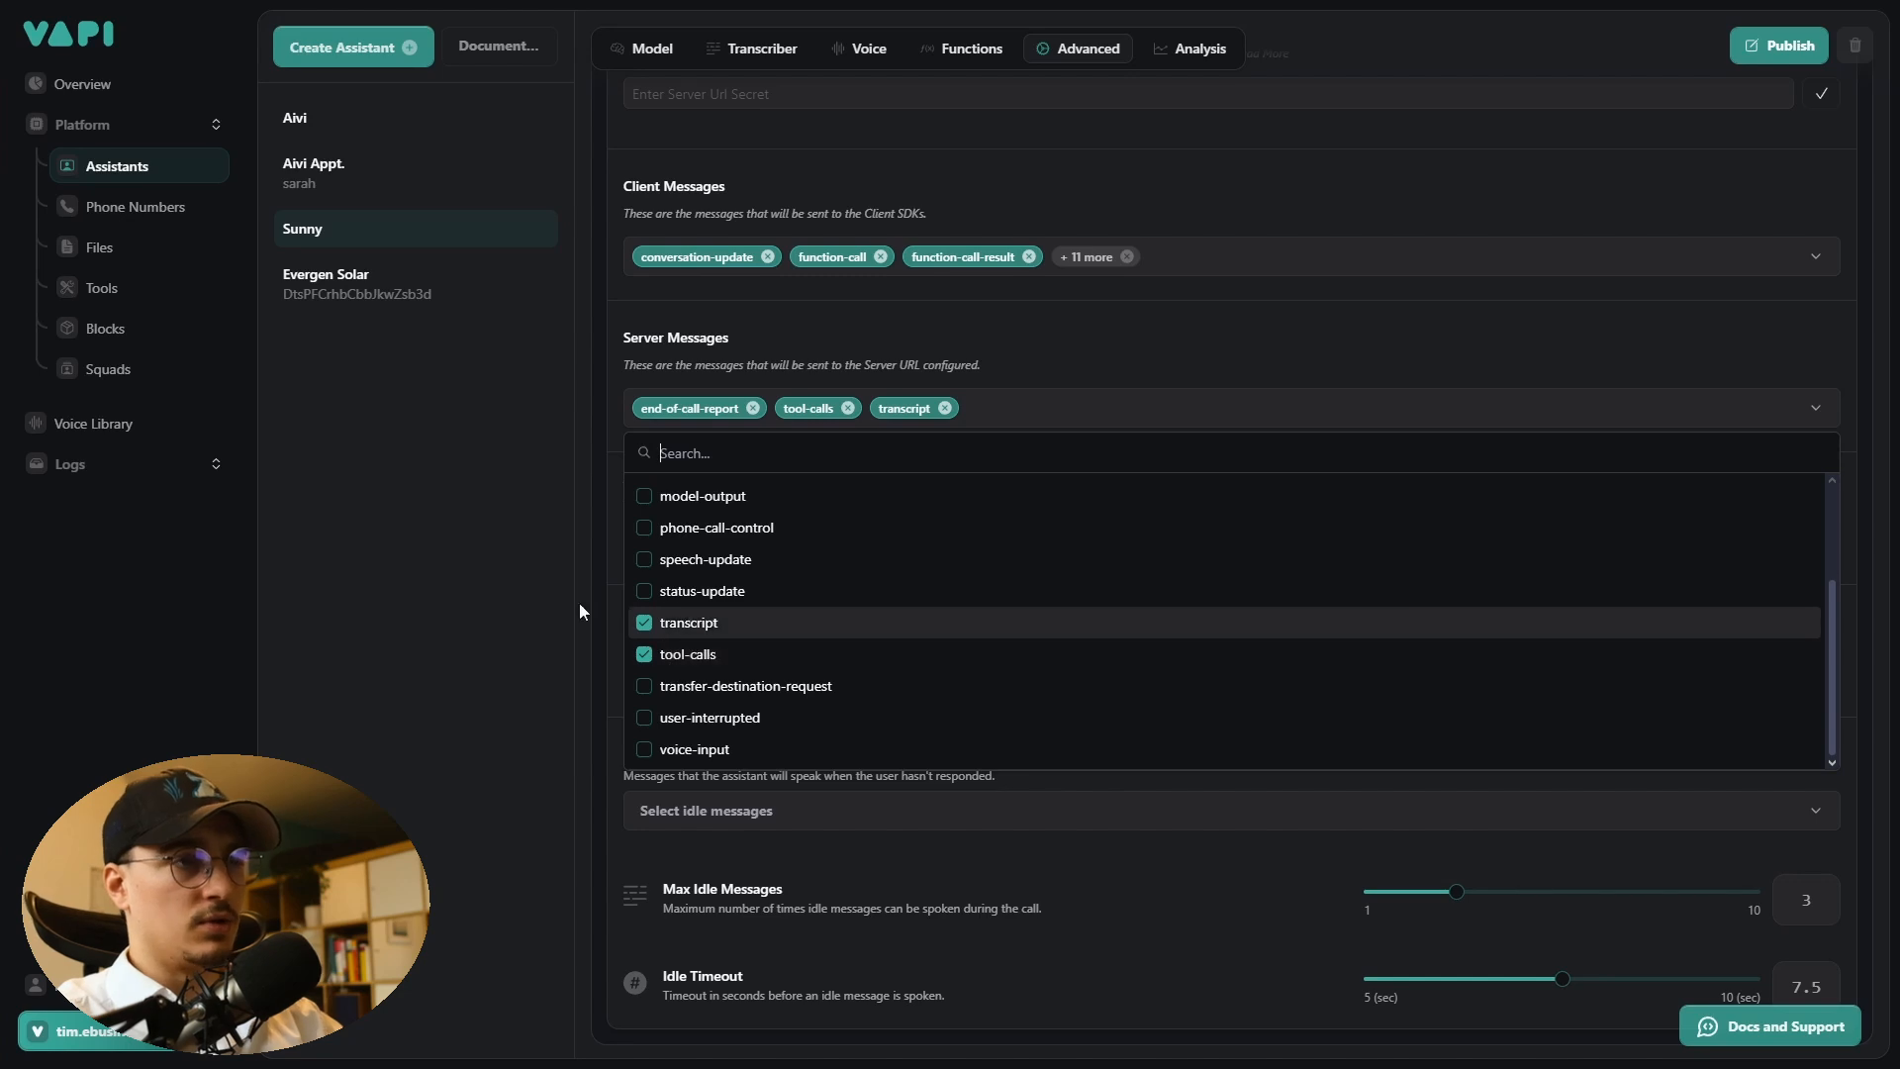
{"action": "left_click", "coordinate": [530, 524]}
- Review the Analysis summary prompt and publish the Sunny assistant
{"action": "scroll", "coordinate": [531, 524], "scroll_direction": "up", "scroll_amount": 20}
{"action": "left_click", "coordinate": [1198, 376]}
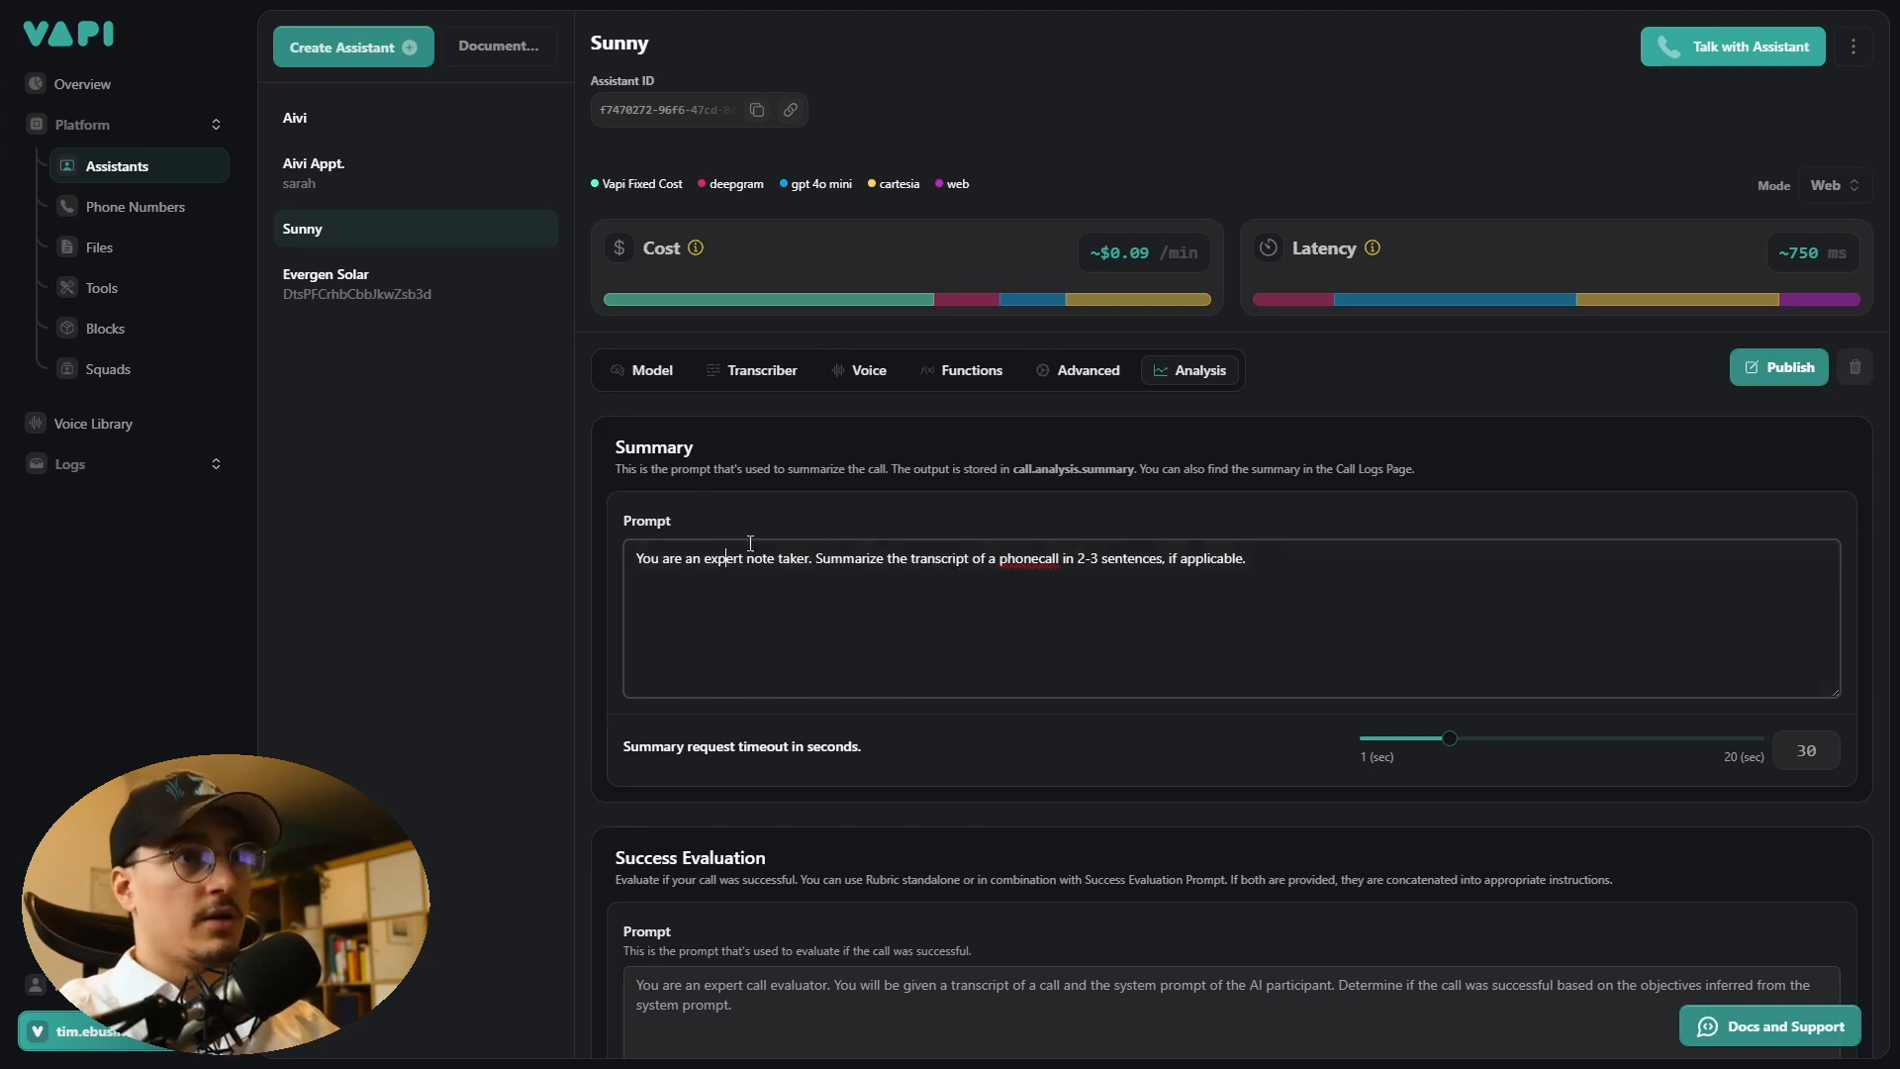
{"action": "triple_click", "coordinate": [1417, 555]}
{"action": "left_click", "coordinate": [928, 584]}
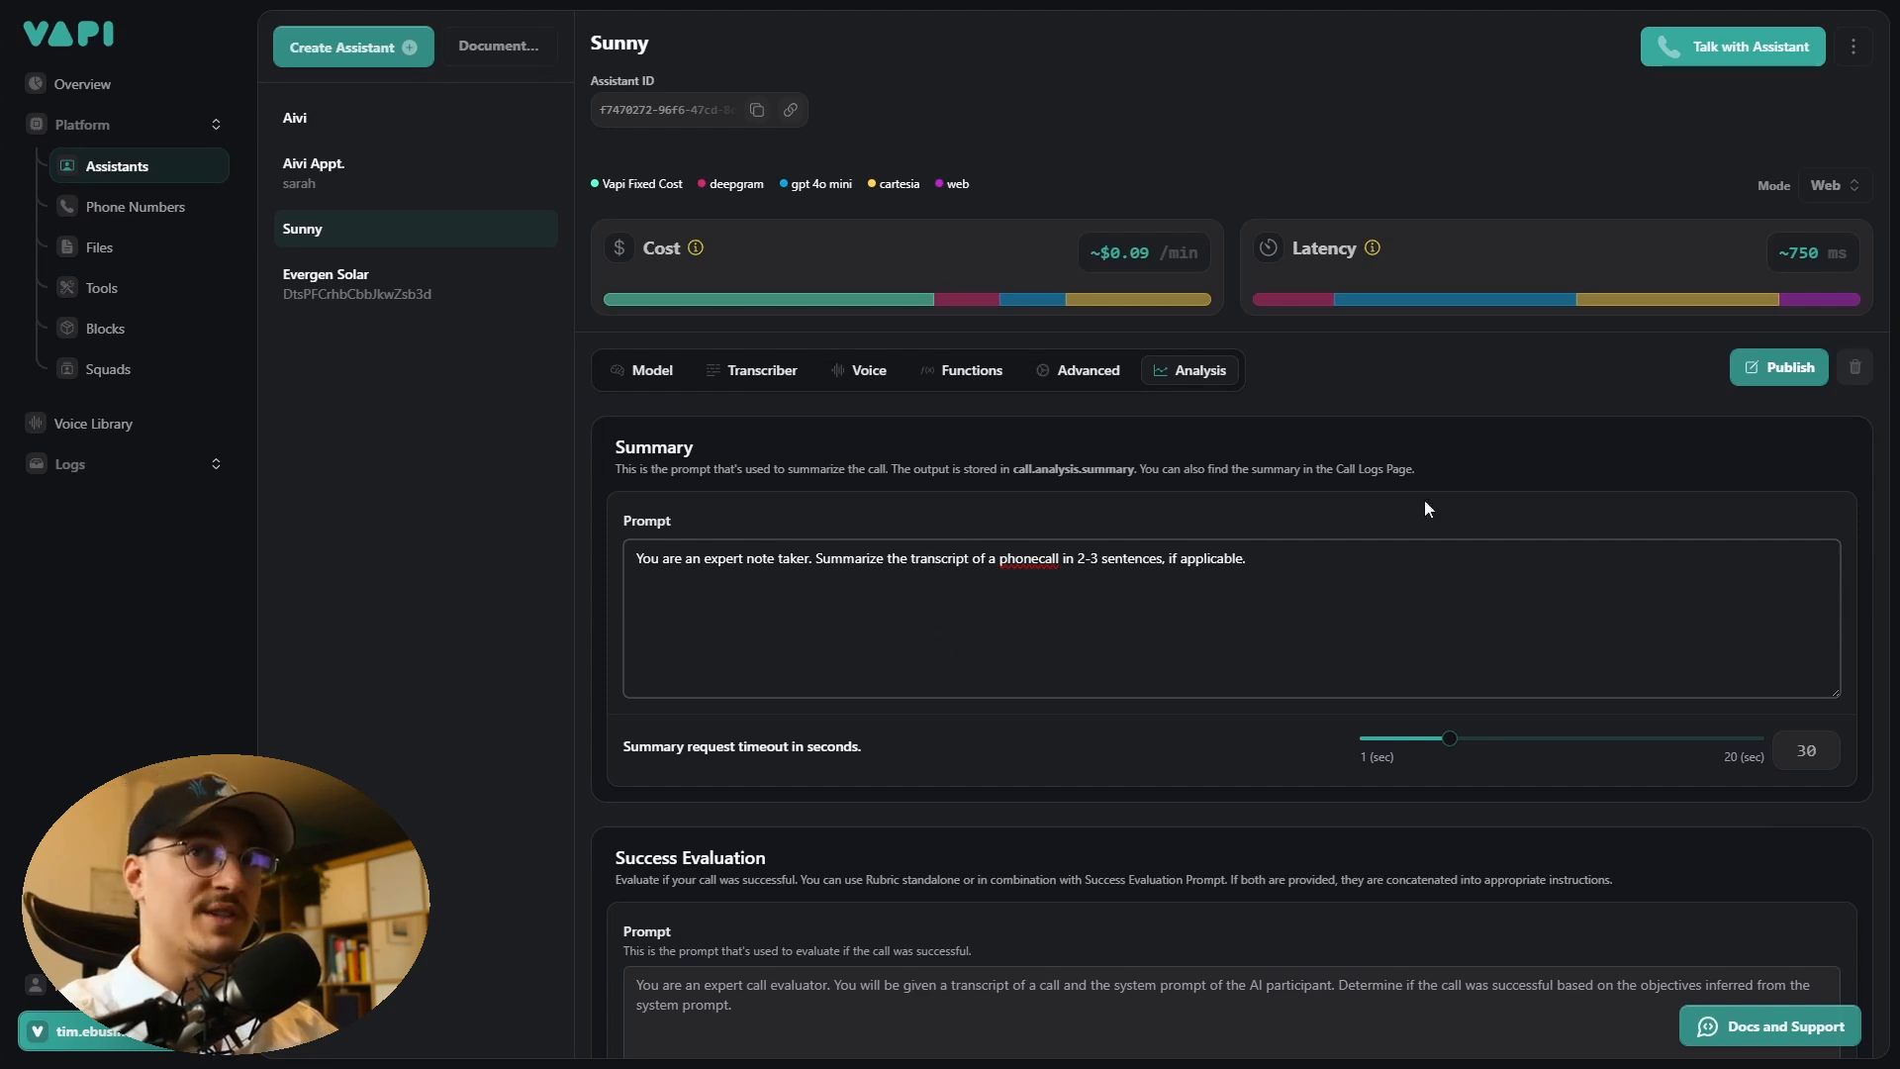
{"action": "left_click", "coordinate": [1789, 382]}
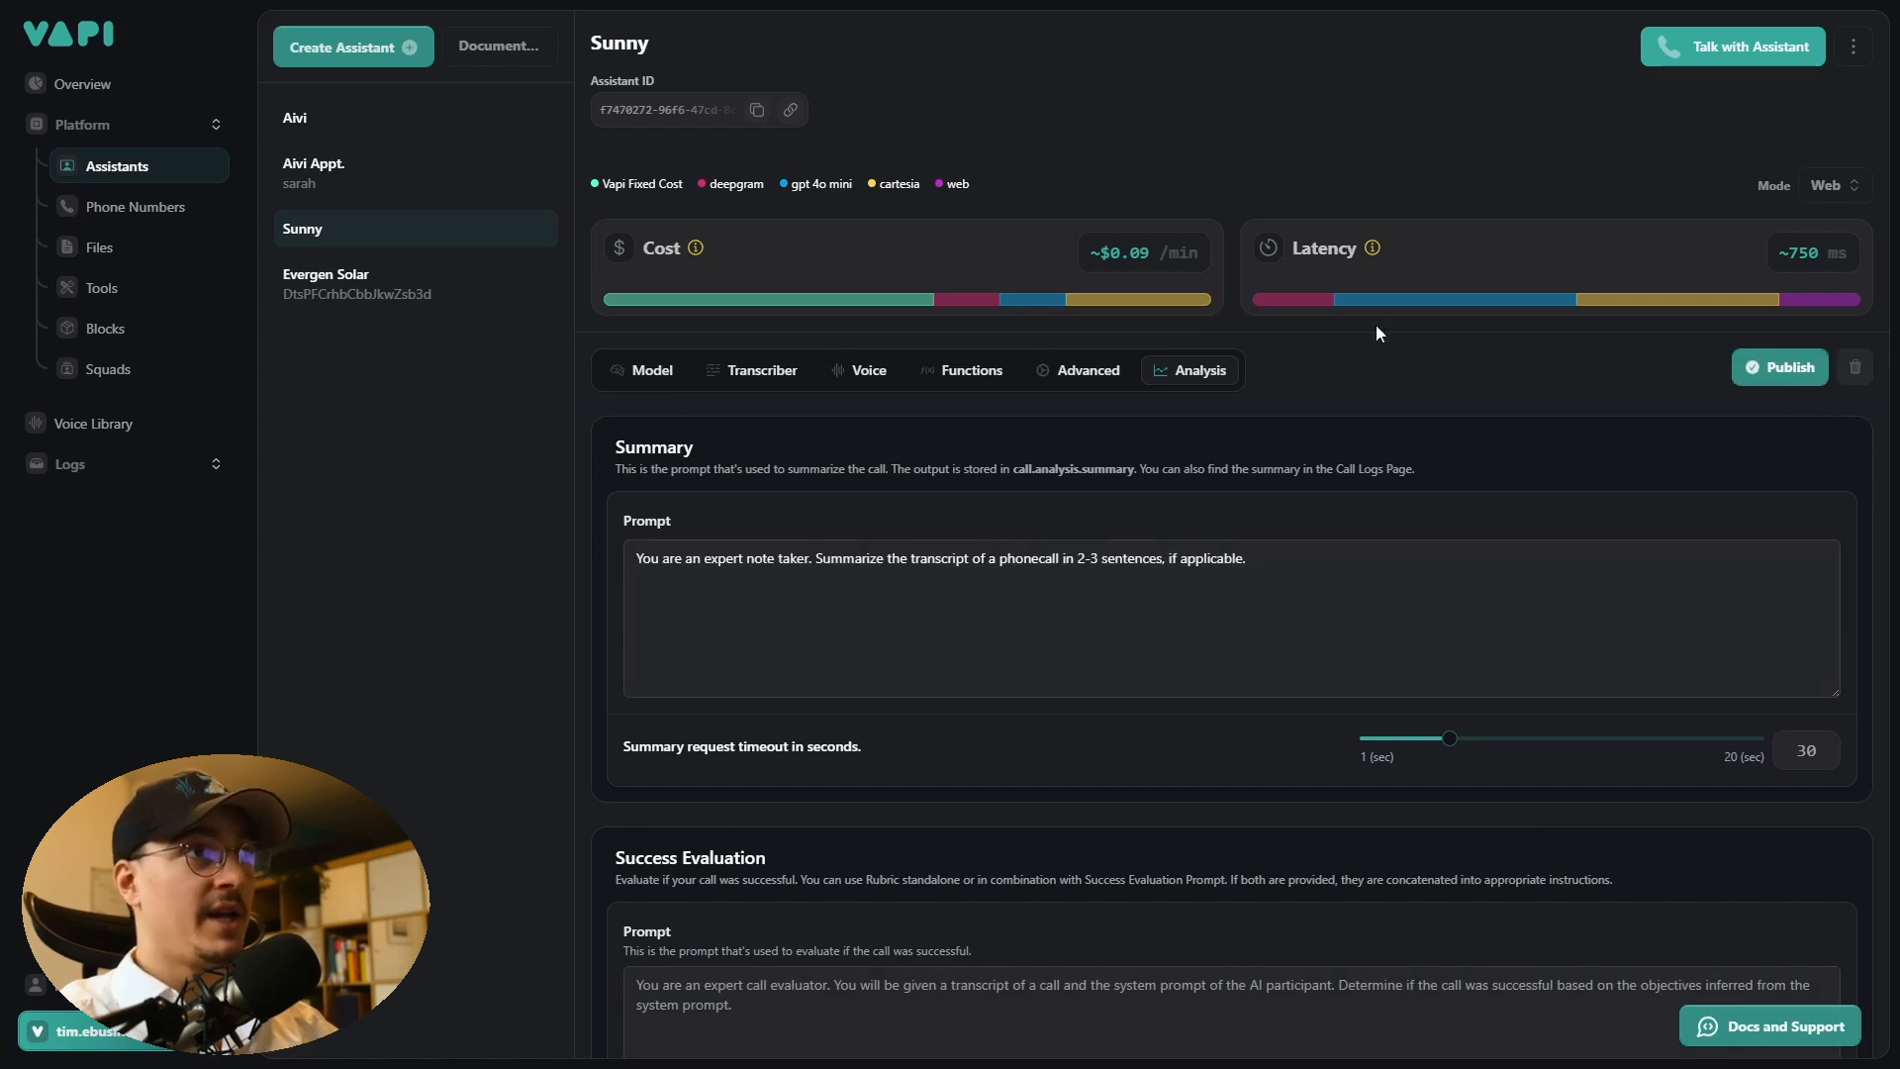
- Copy the Sunny assistant's ID and paste it into the Vapi module's Assistant Id field in Make
{"action": "left_click", "coordinate": [758, 111]}
{"action": "key", "text": "alt+Tab"}
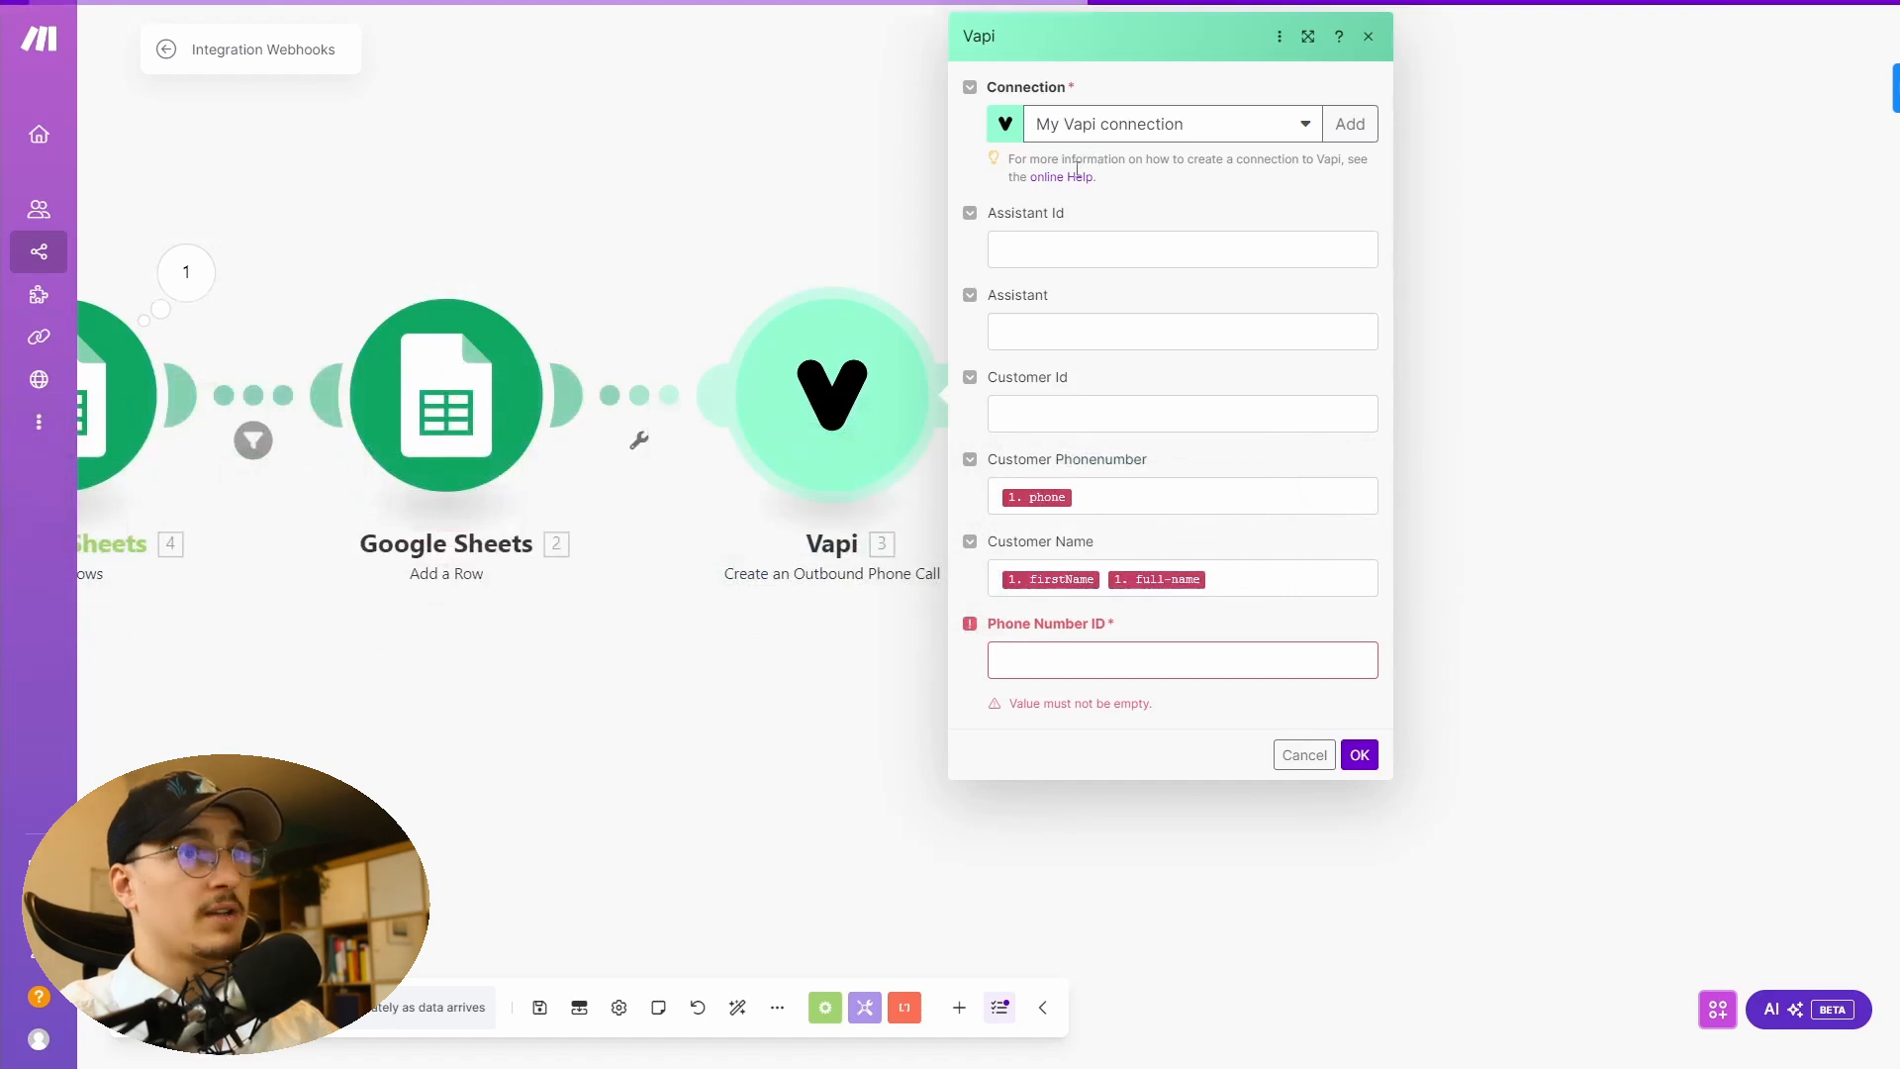
{"action": "left_click", "coordinate": [1217, 249]}
{"action": "key", "text": "ctrl+v"}
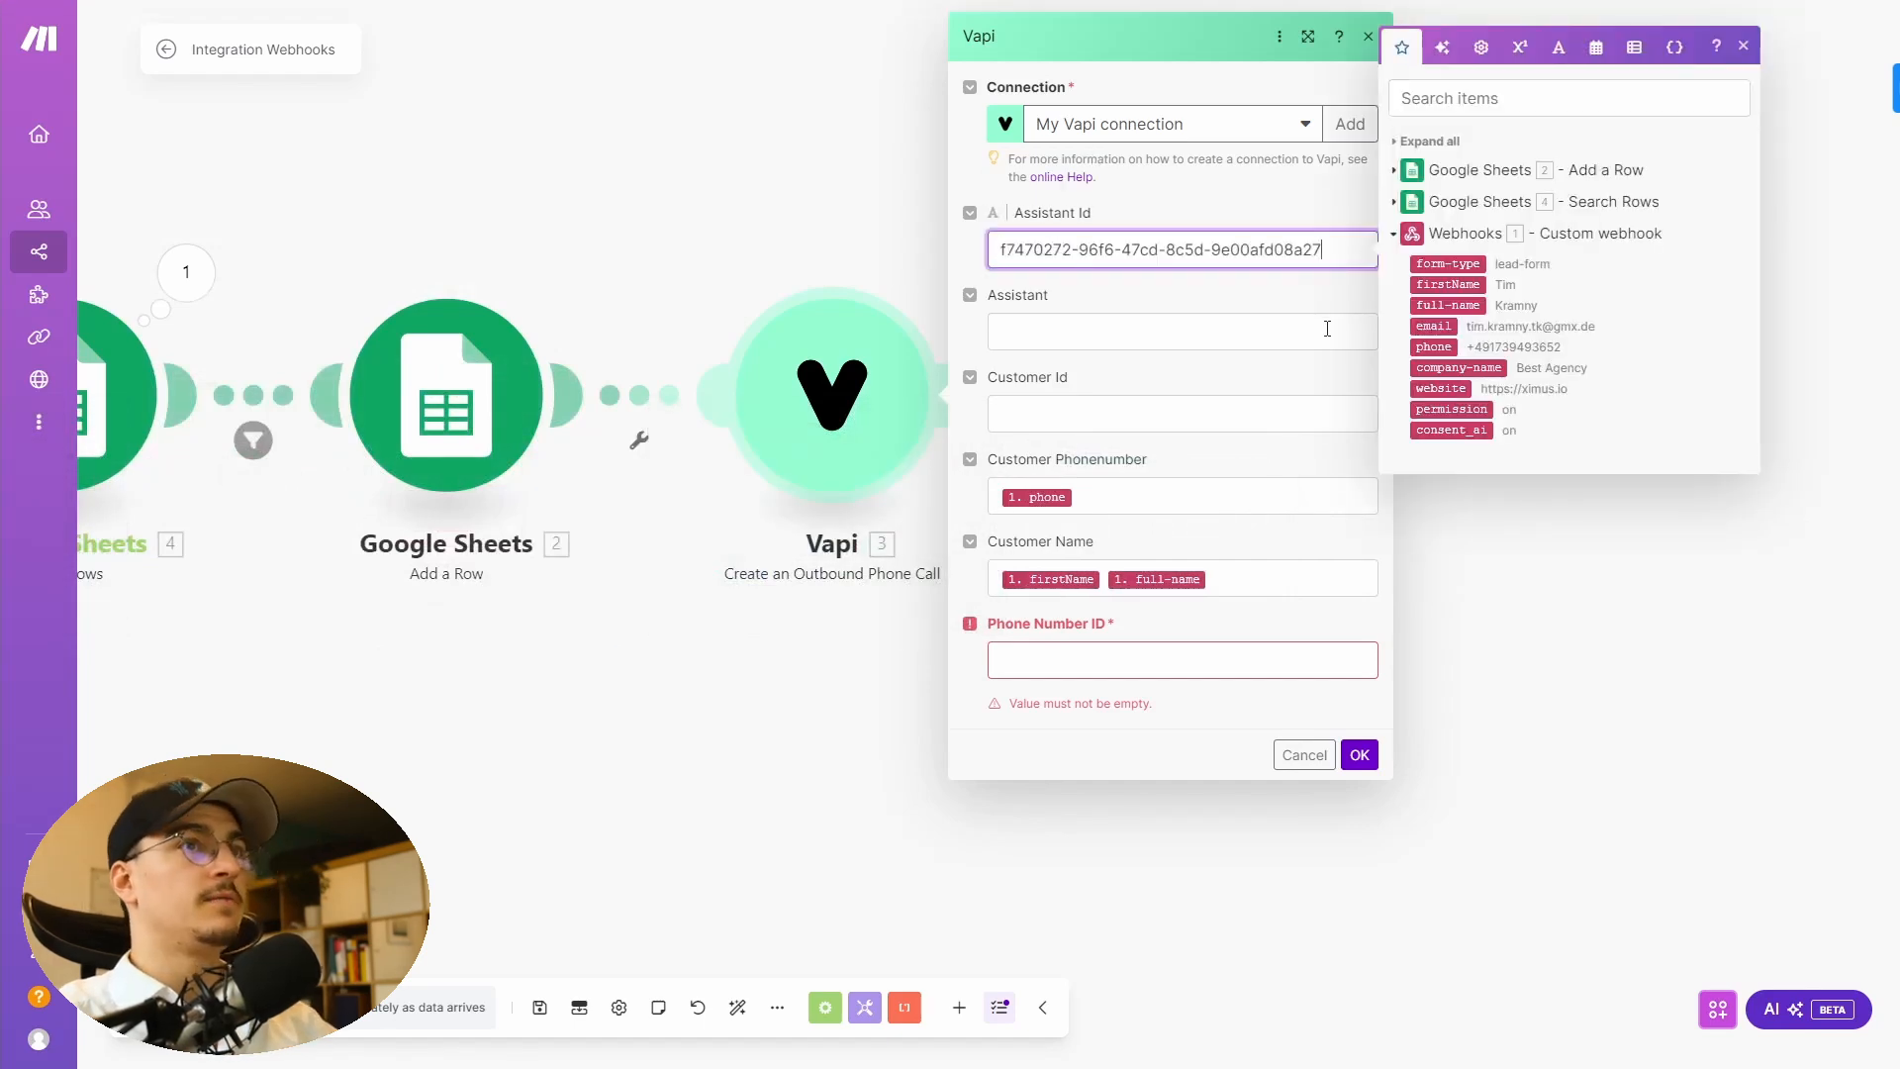
{"action": "left_click", "coordinate": [1260, 191]}
{"action": "left_click_drag", "start_coordinate": [1011, 646], "coordinate": [1218, 624]}
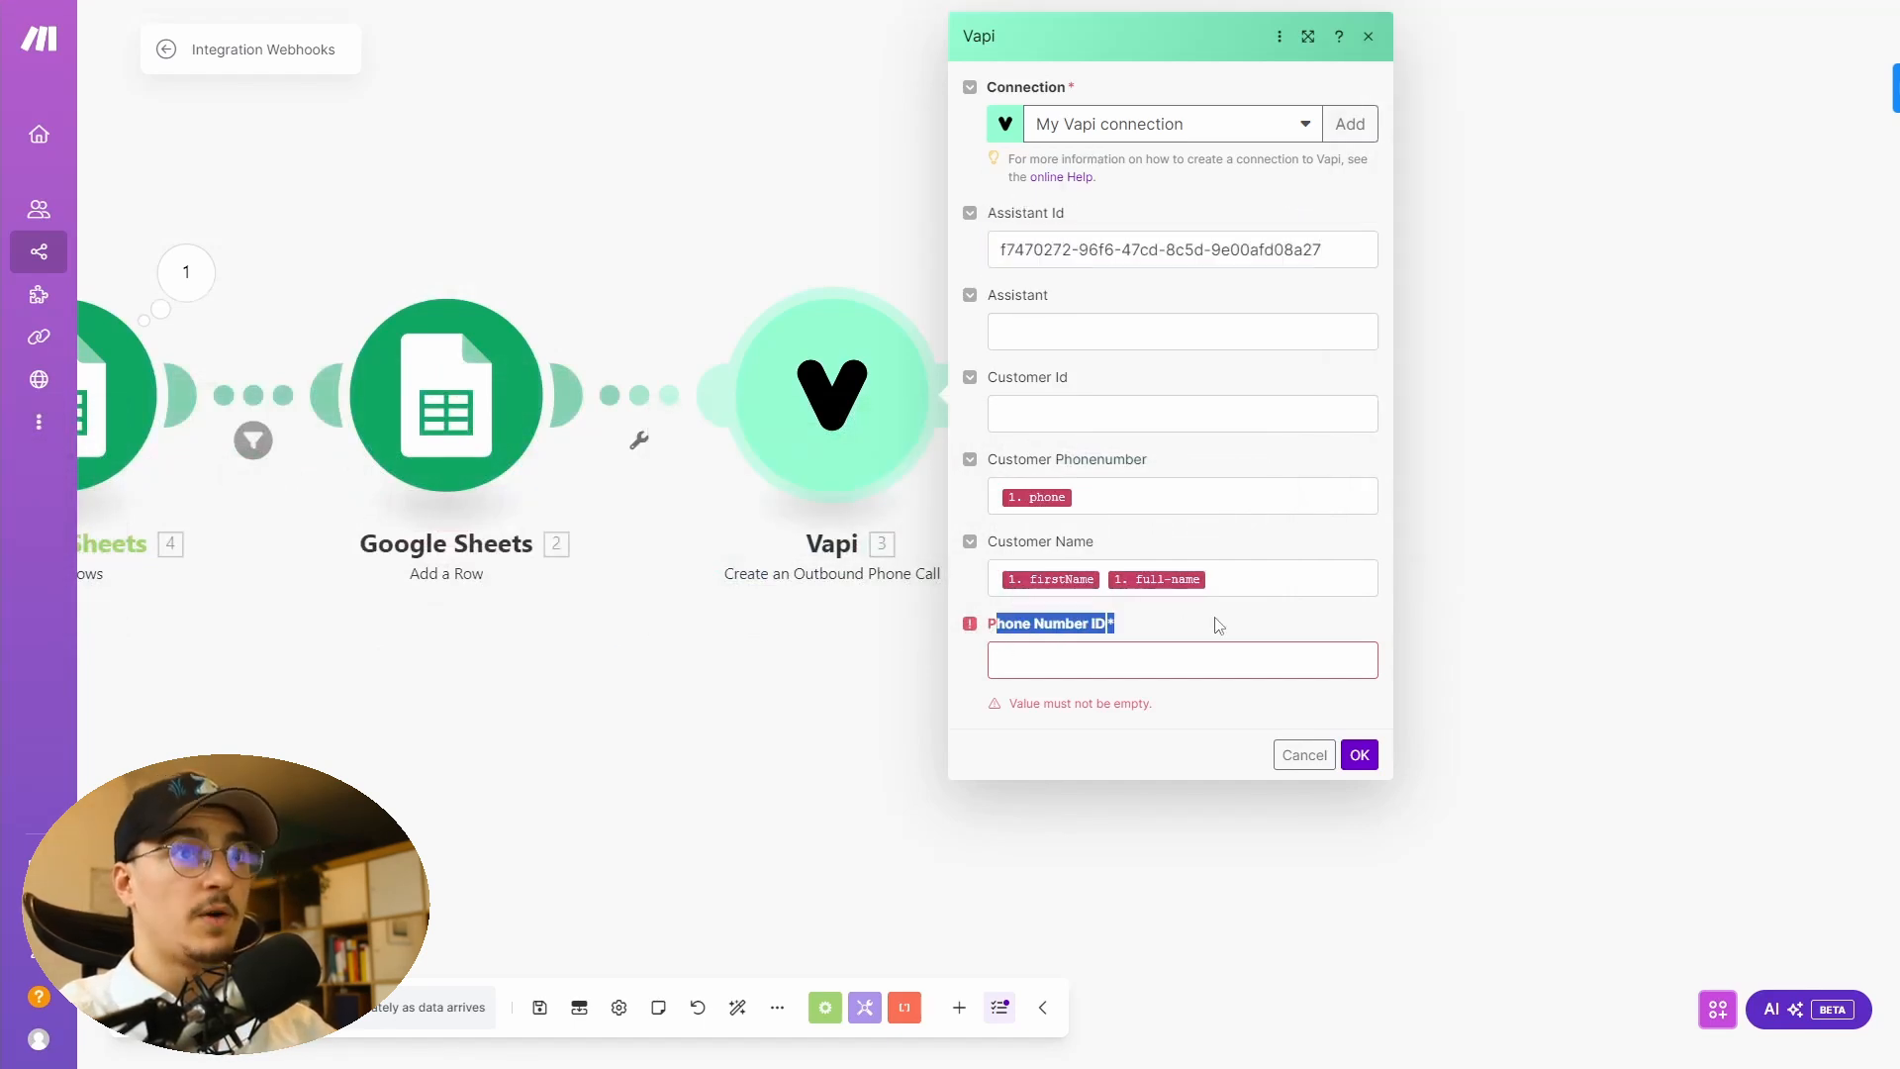
{"action": "left_click", "coordinate": [1290, 622]}
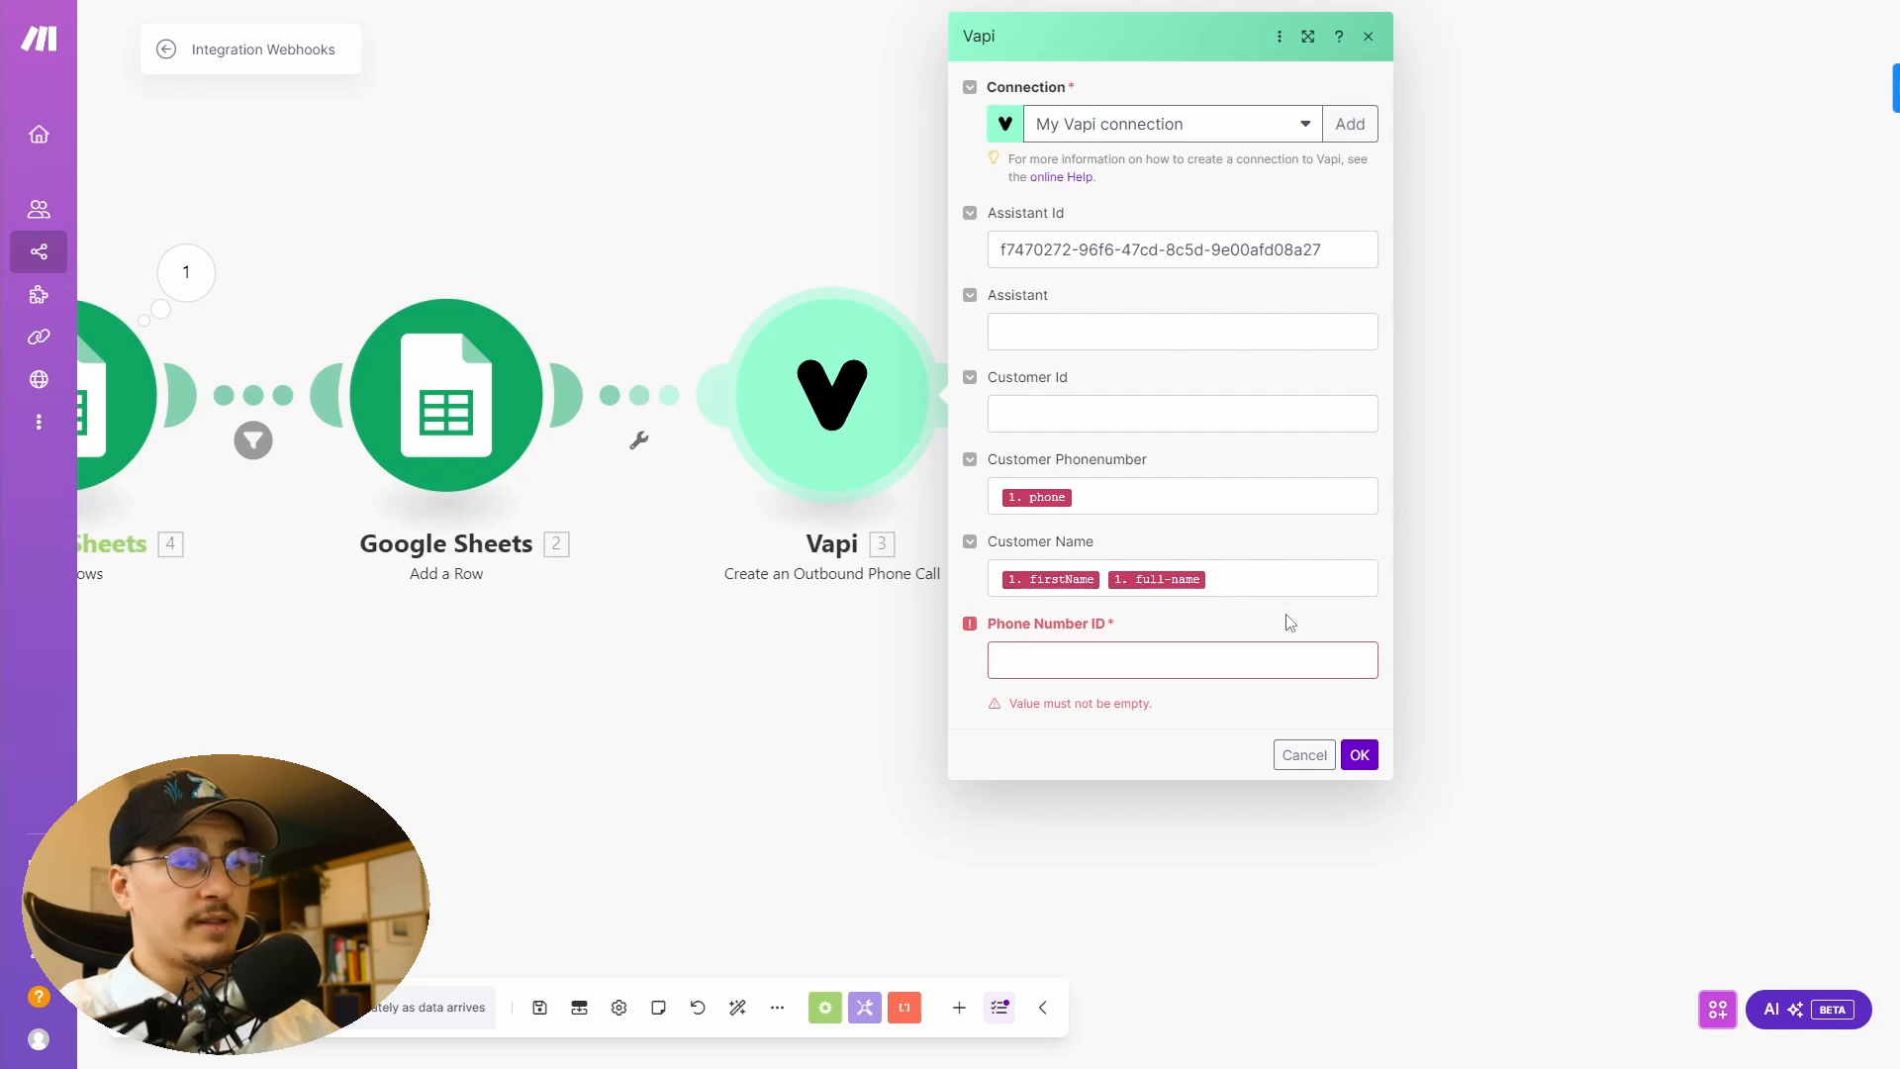
- Examine the Vapi phone number options for buying a number or importing one from Twilio or Vonage
{"action": "key", "text": "alt+Tab"}
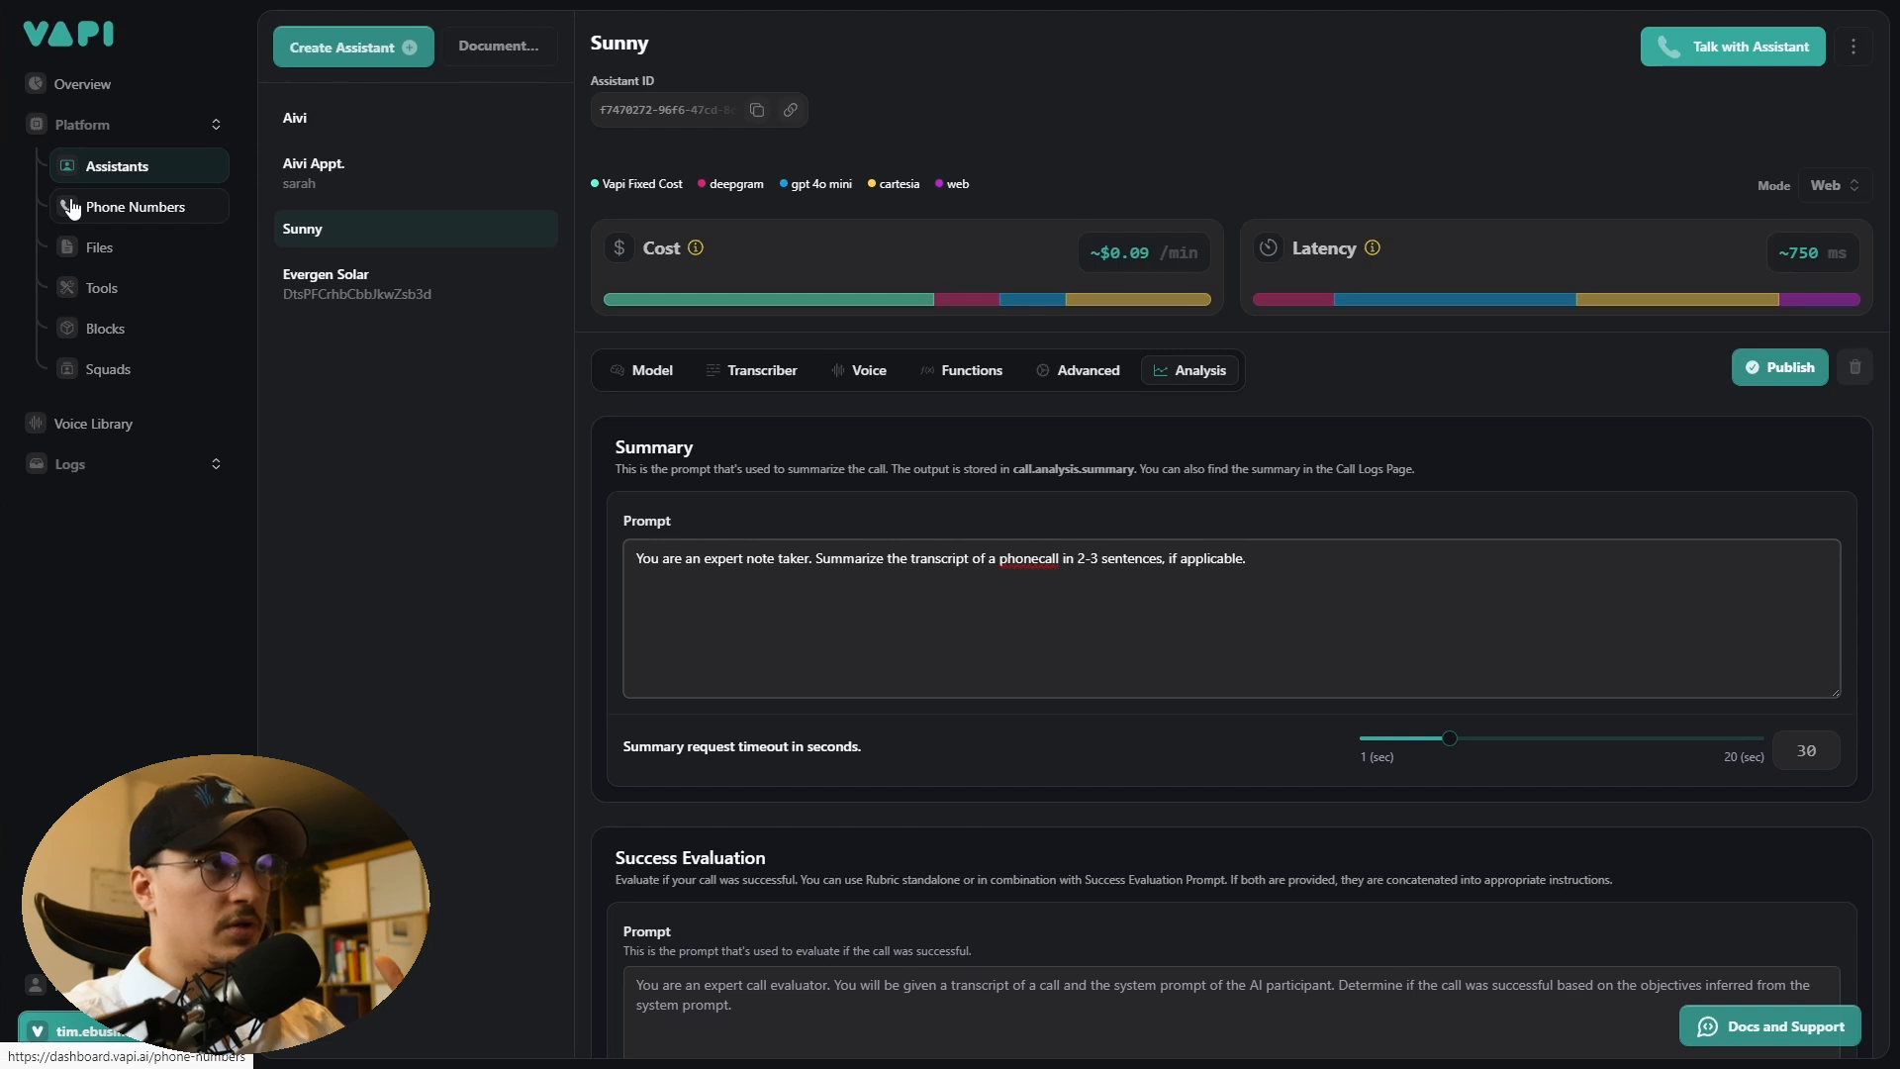
{"action": "left_click", "coordinate": [139, 208]}
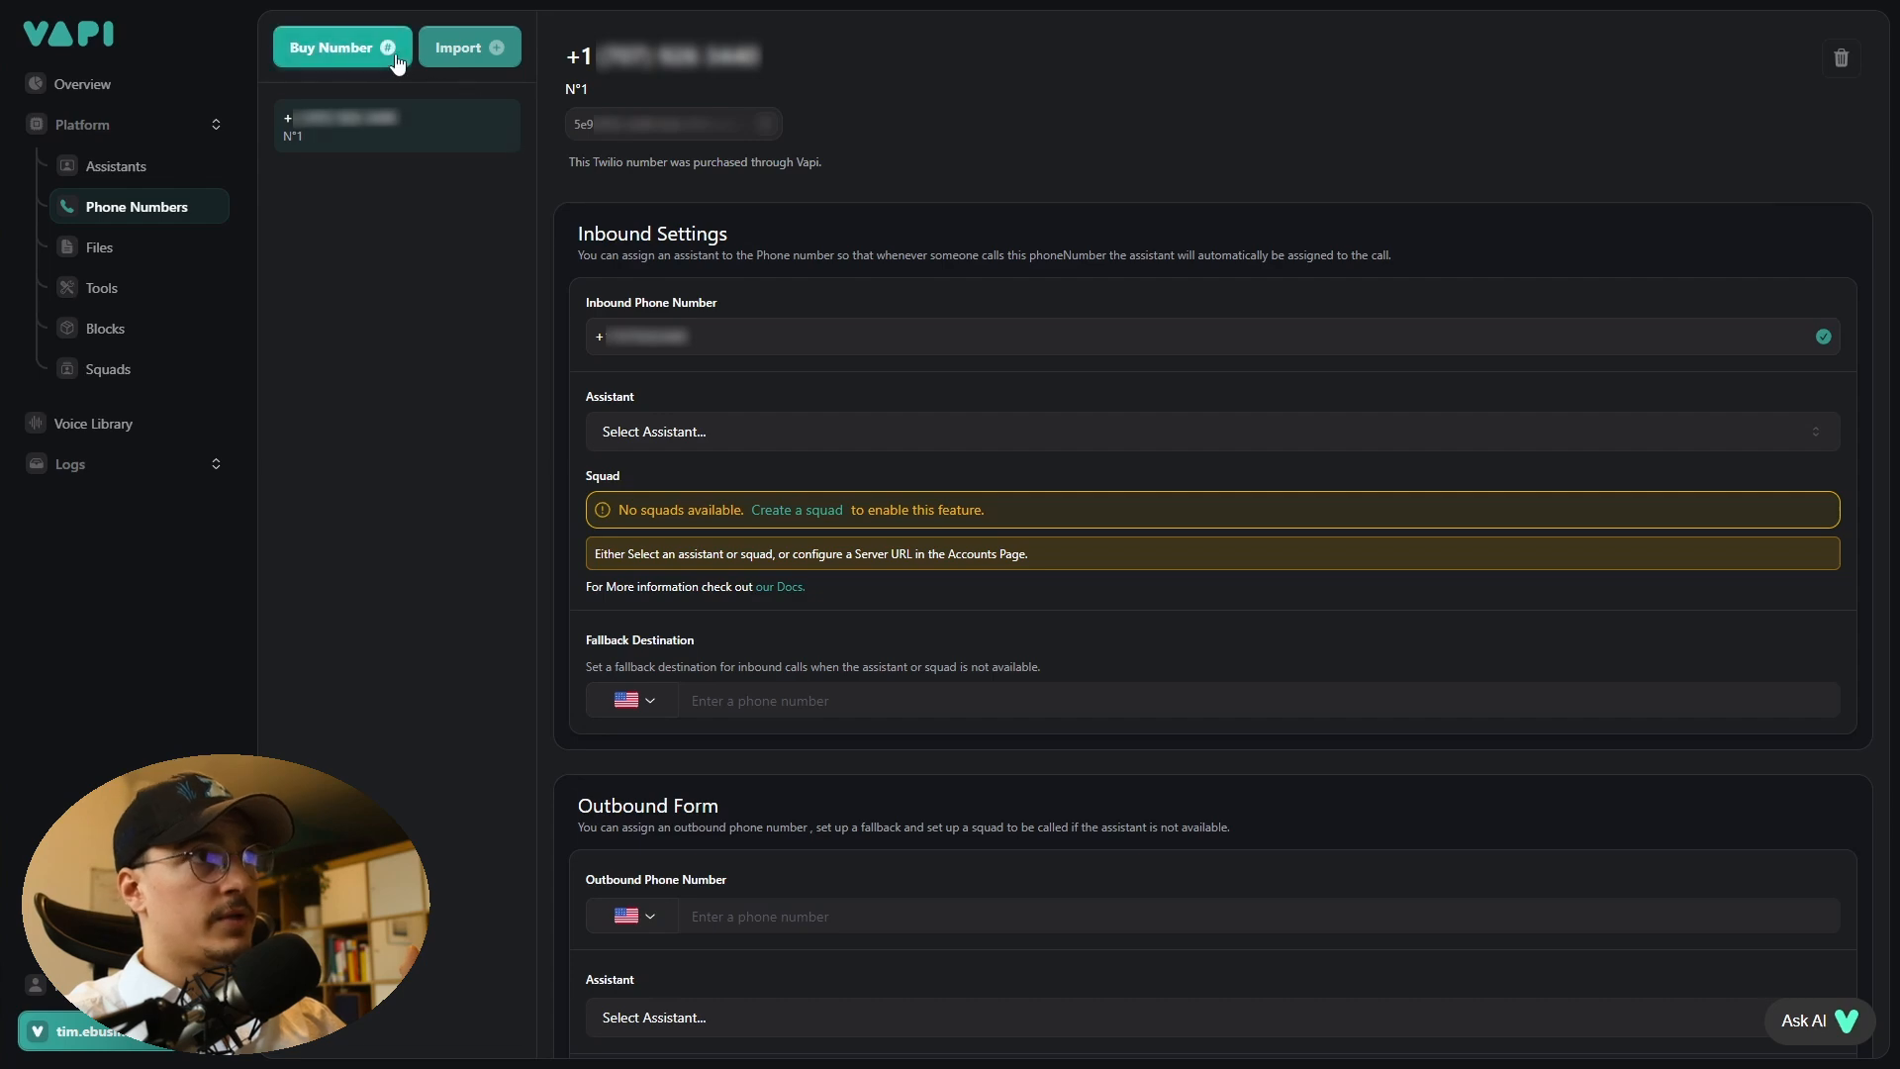
{"action": "left_click", "coordinate": [335, 48]}
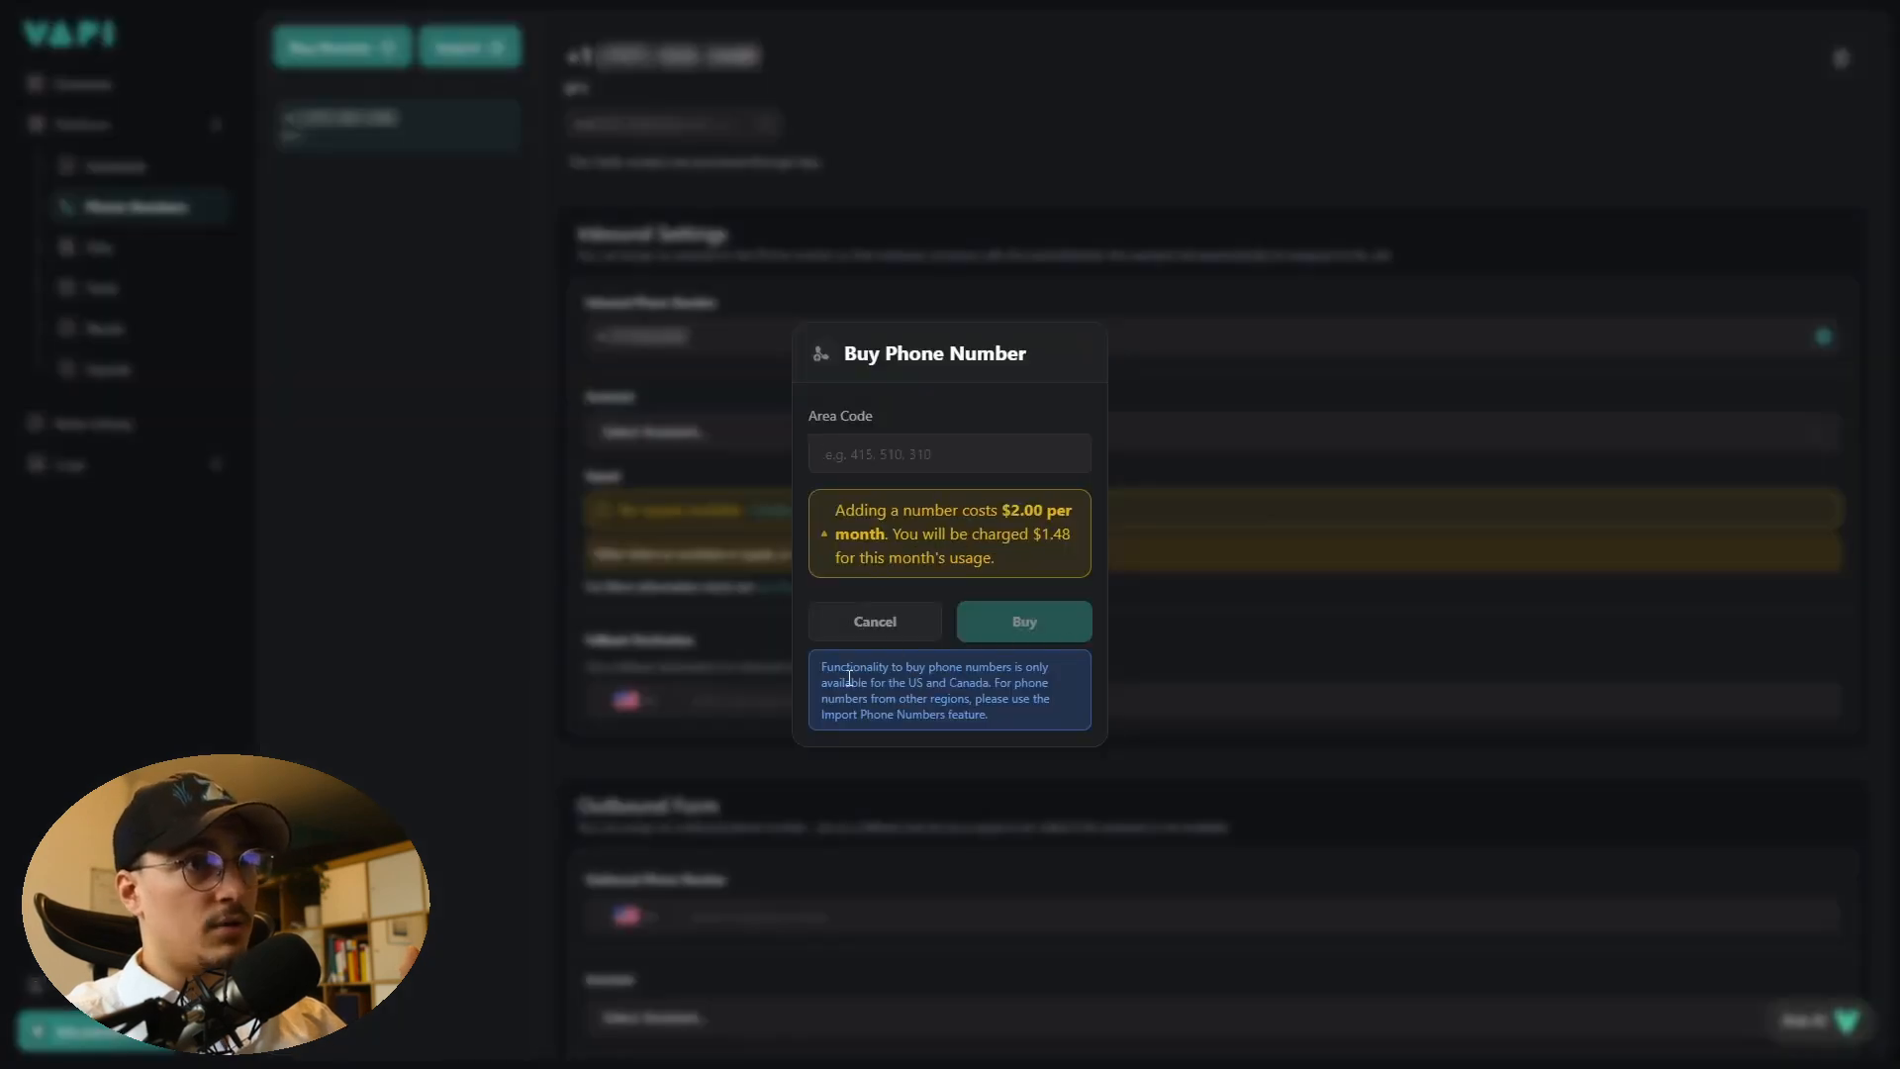
{"action": "left_click", "coordinate": [454, 564]}
{"action": "left_click", "coordinate": [460, 50]}
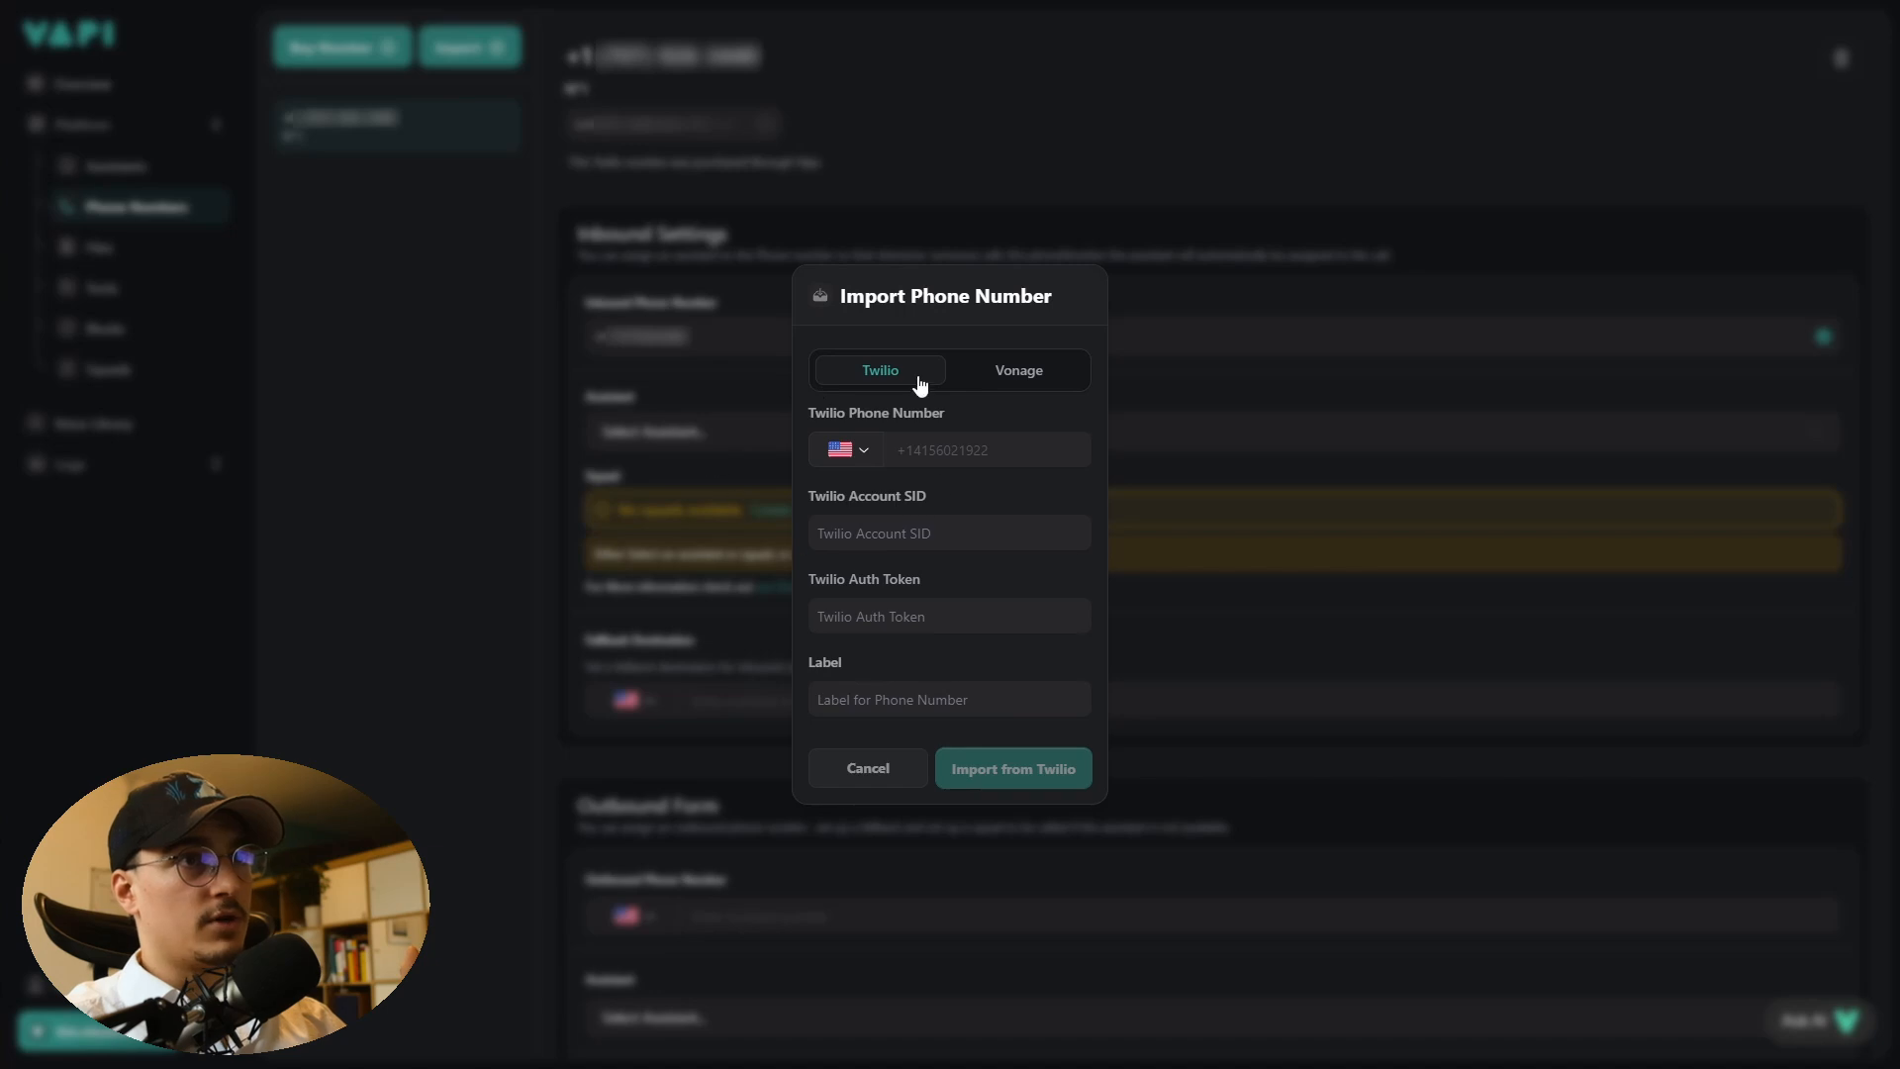
{"action": "left_click", "coordinate": [1010, 374]}
{"action": "left_click", "coordinate": [148, 389]}
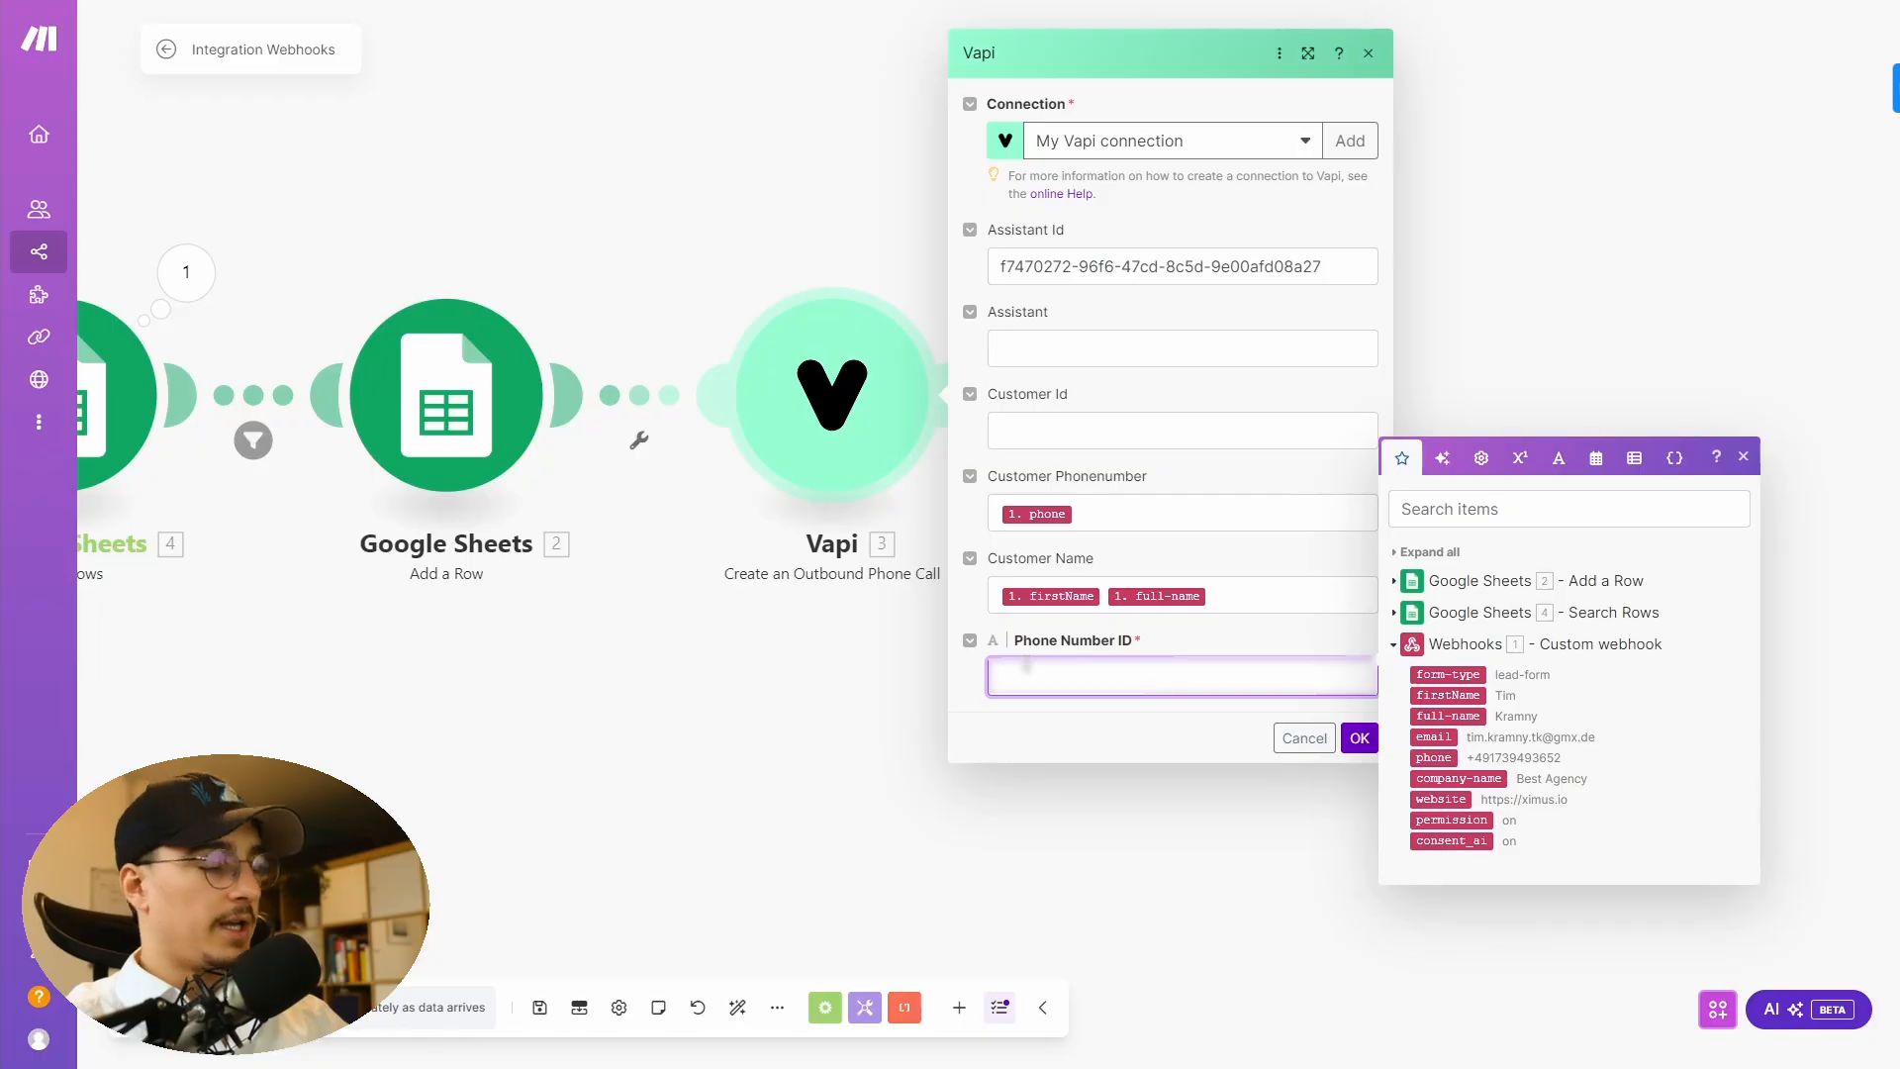
- Paste the phone number's ID into the Vapi module's Phone Number ID, confirm the module and save the scenario
{"action": "key", "text": "ctrl+v"}
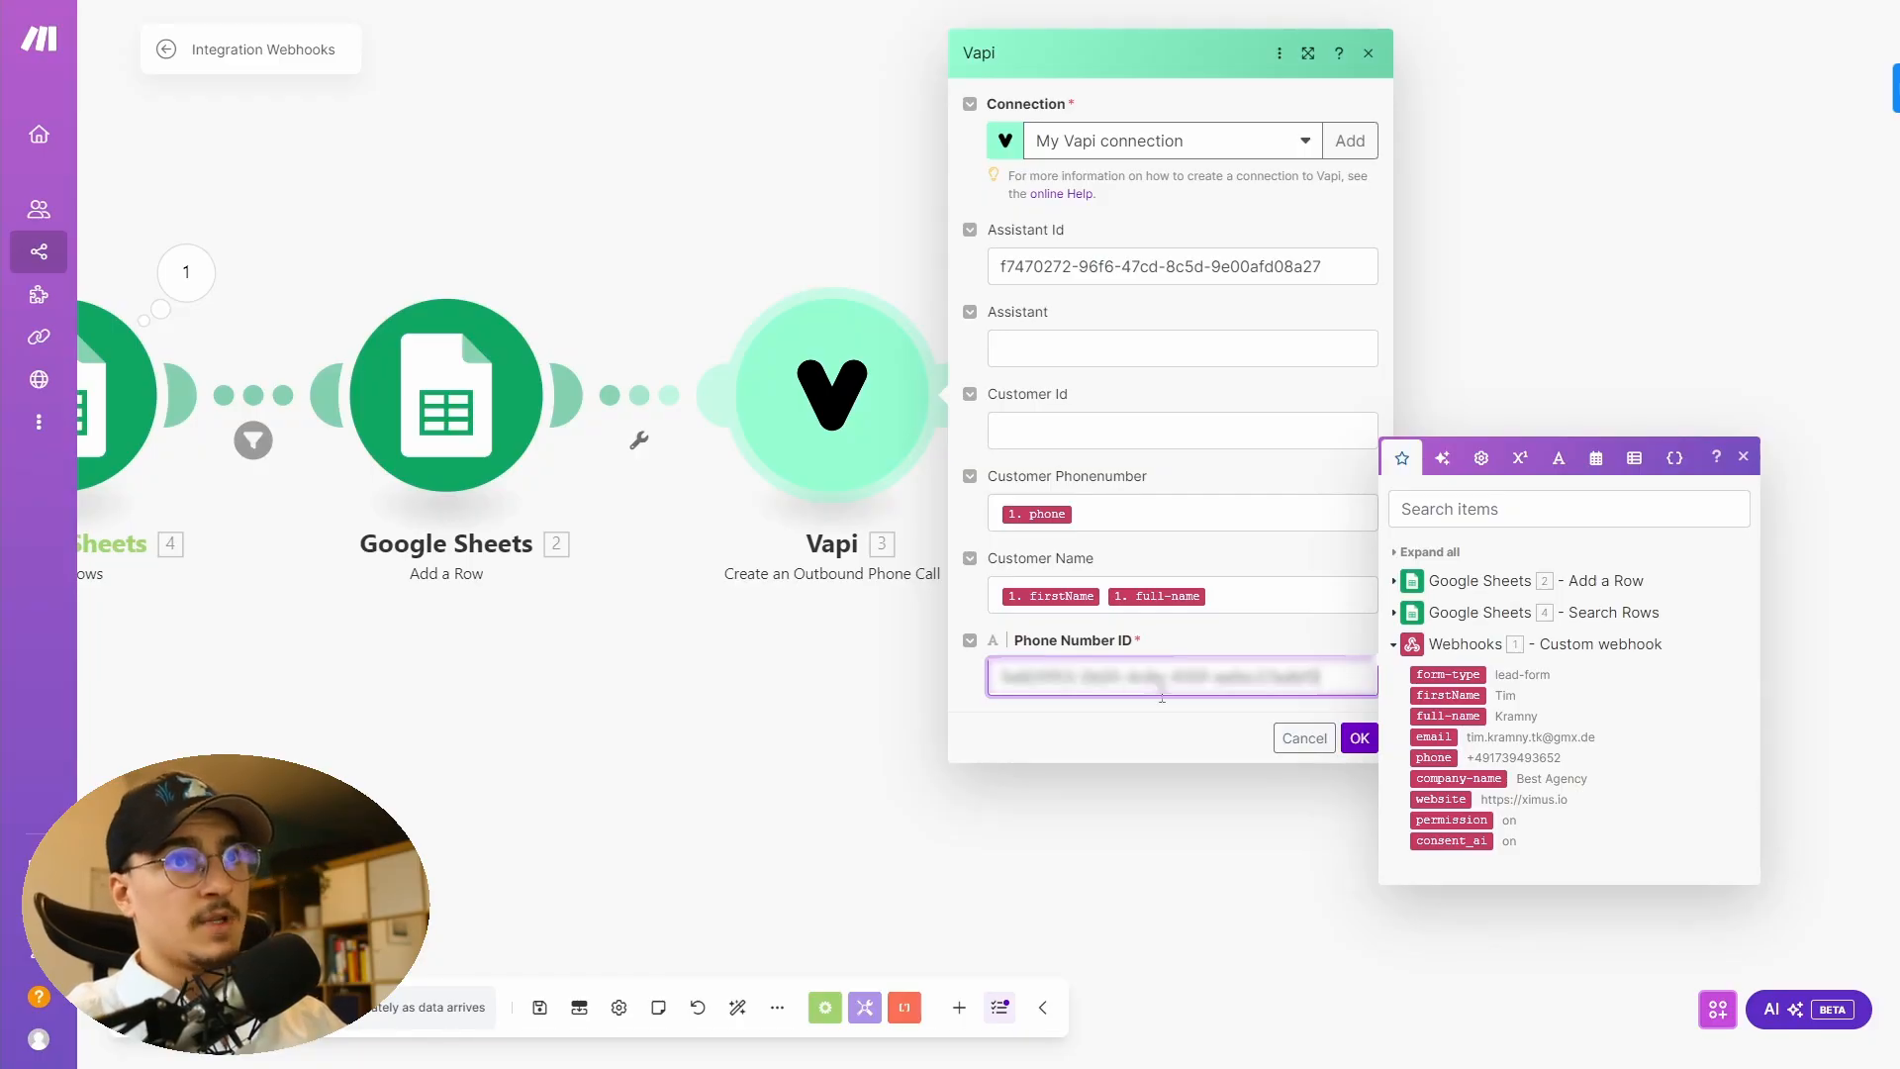
{"action": "left_click", "coordinate": [1357, 738]}
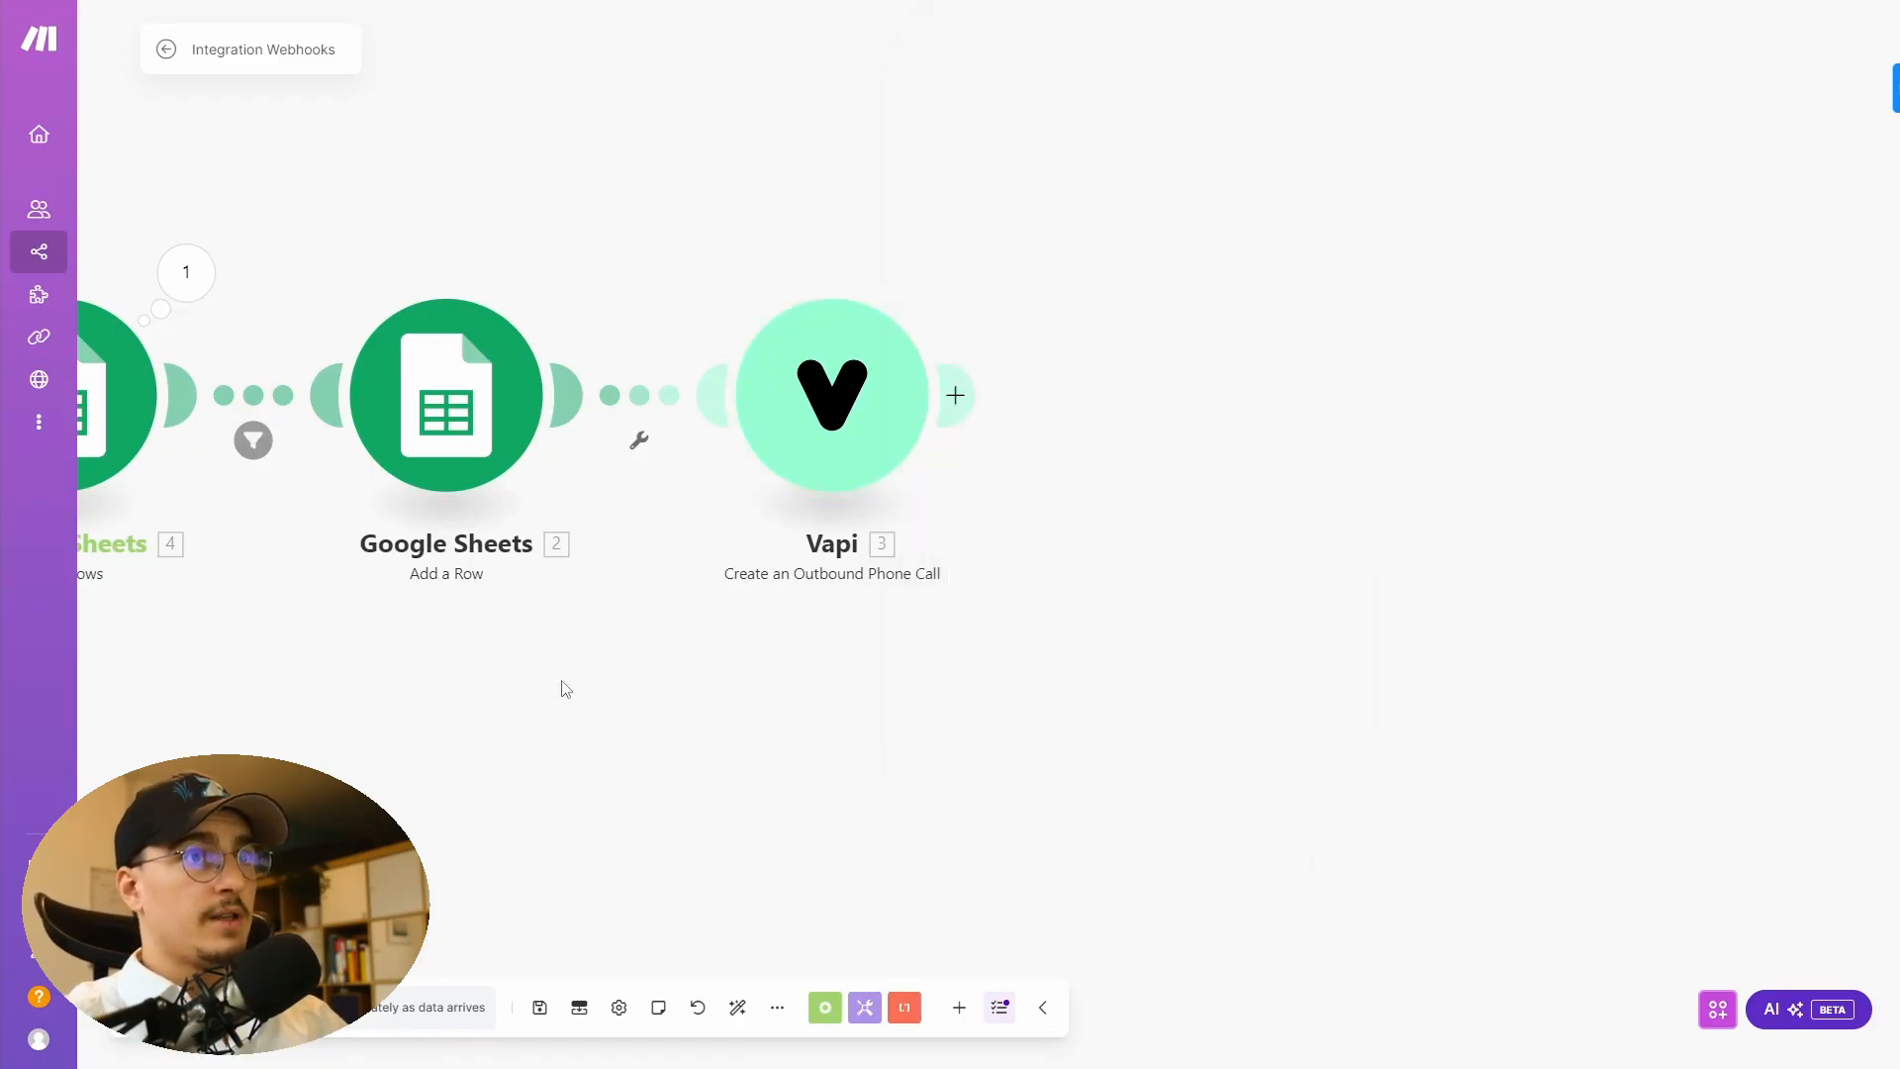
{"action": "left_click_drag", "start_coordinate": [560, 687], "coordinate": [1101, 672]}
{"action": "scroll", "coordinate": [818, 598], "scroll_direction": "down", "scroll_amount": 2}
{"action": "left_click_drag", "start_coordinate": [722, 738], "coordinate": [785, 693]}
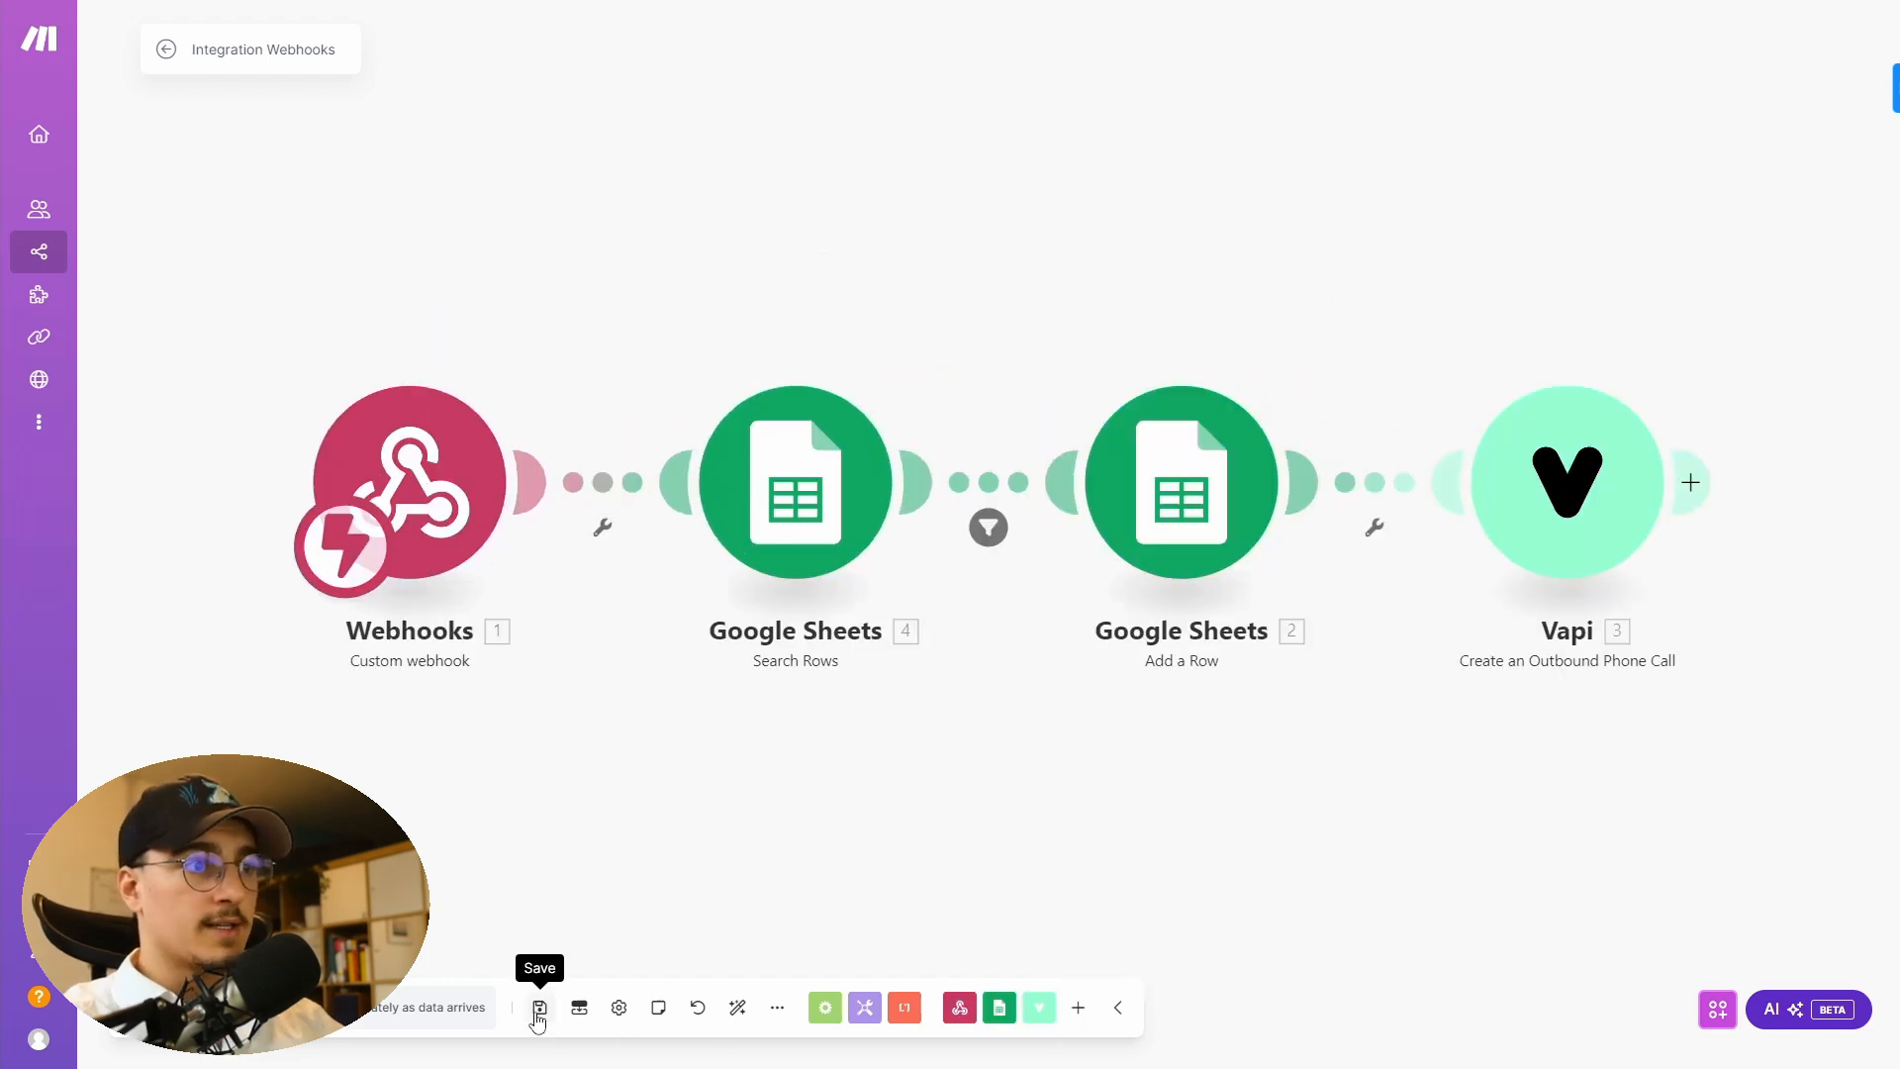
{"action": "left_click", "coordinate": [539, 1009]}
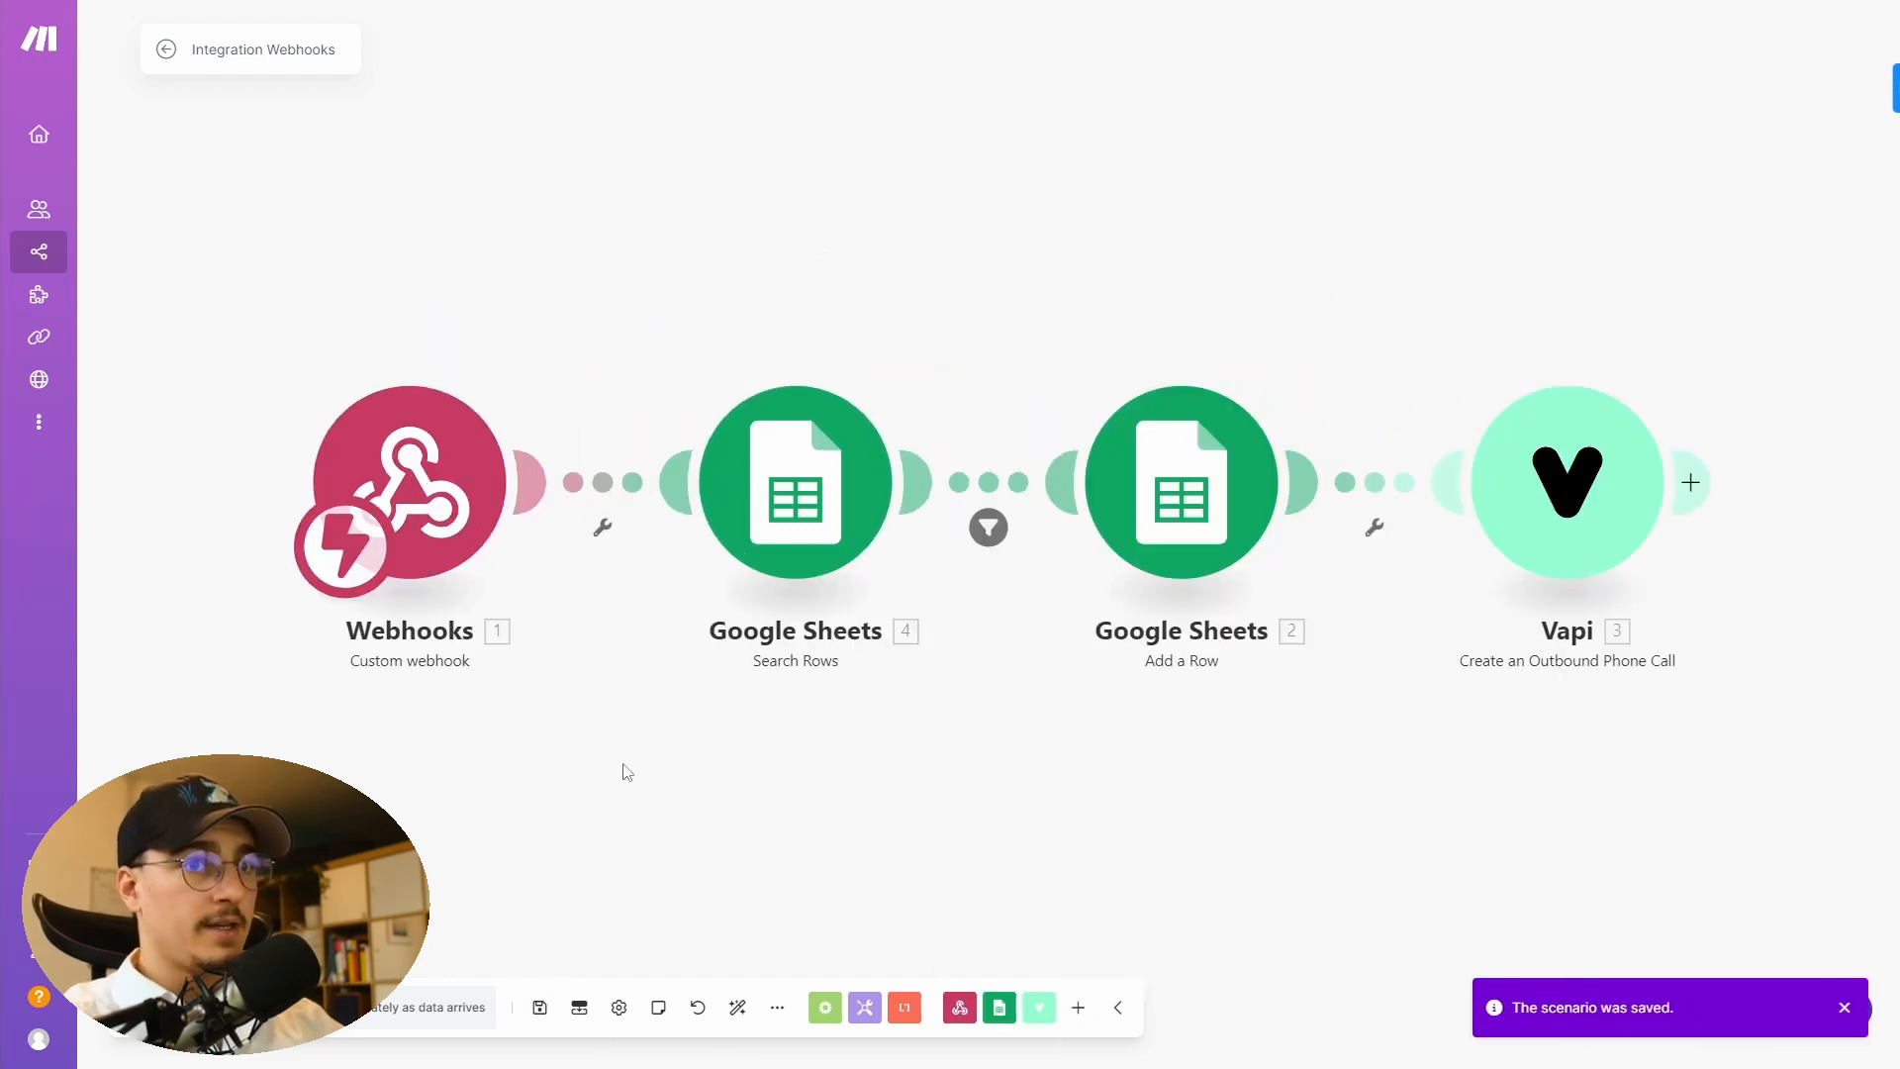
- Leave the editor and switch the Integration Webhooks scenario on
{"action": "left_click", "coordinate": [166, 50]}
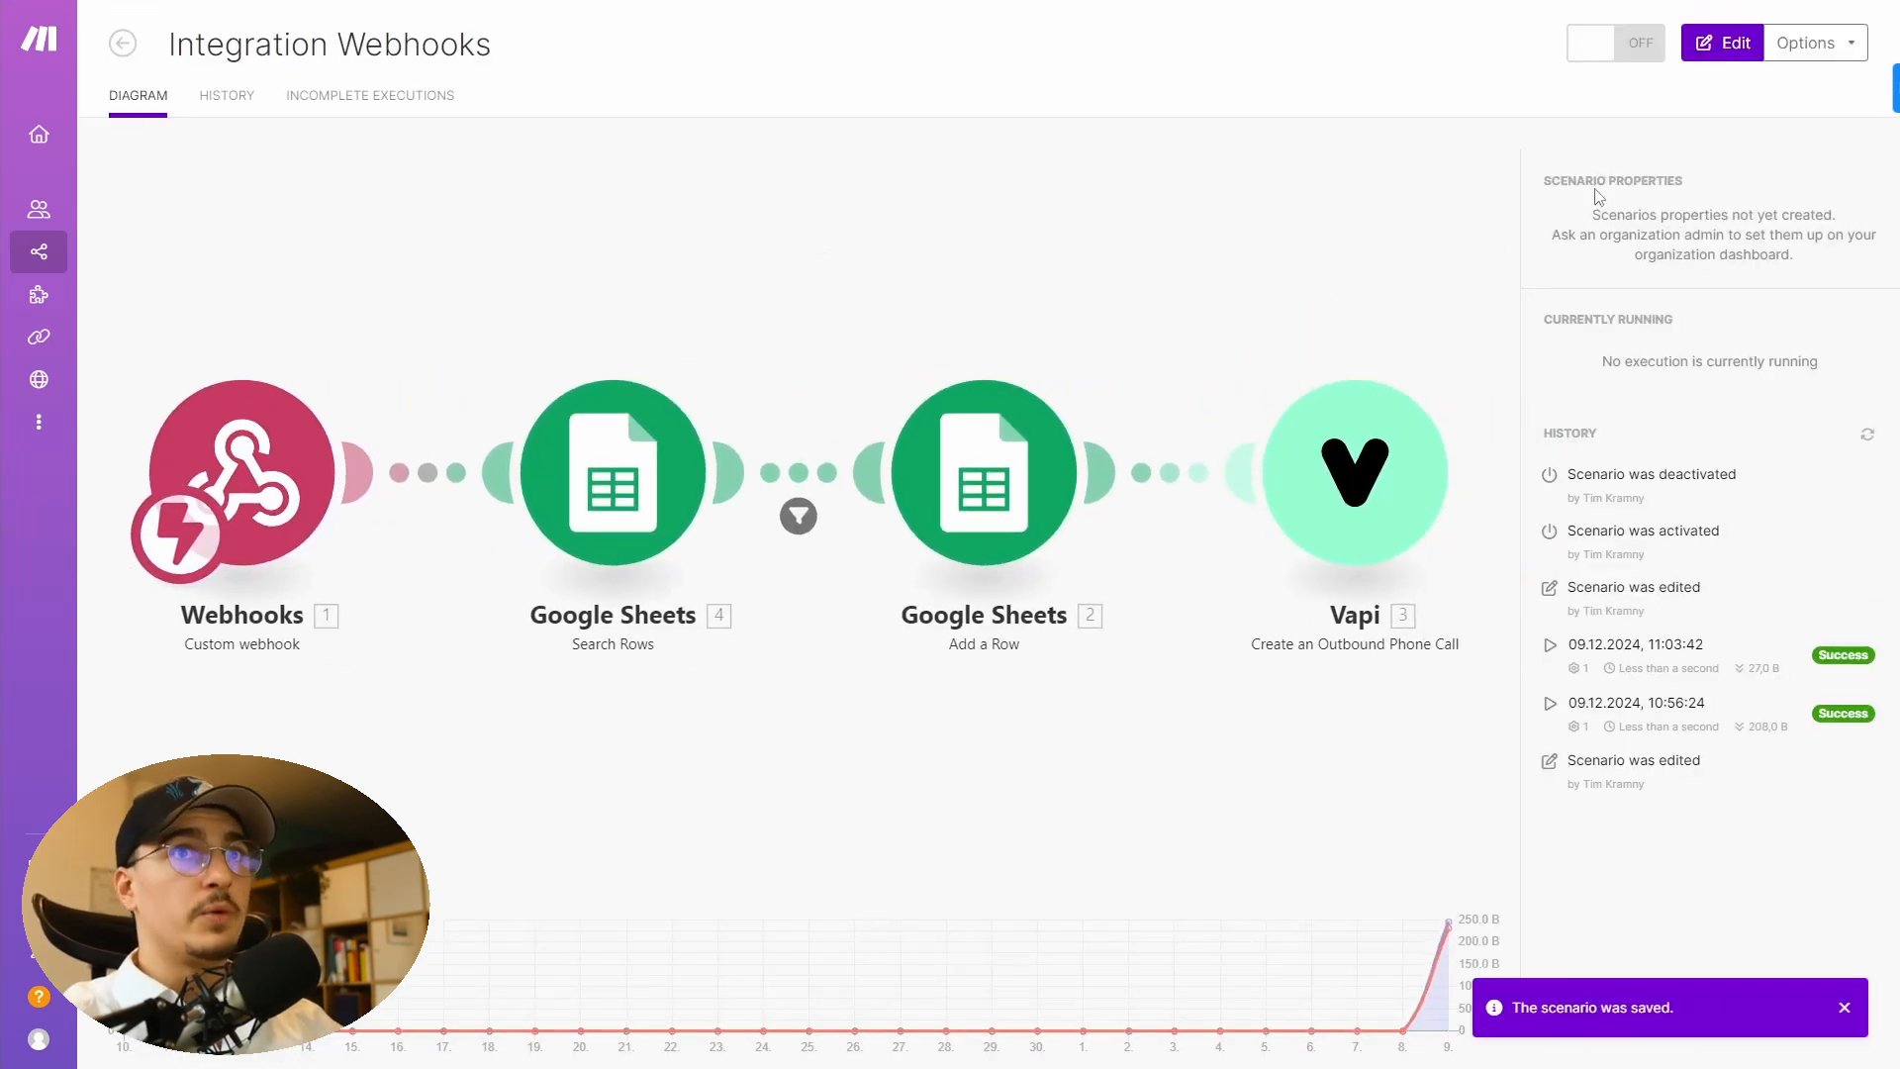
{"action": "left_click", "coordinate": [1644, 43]}
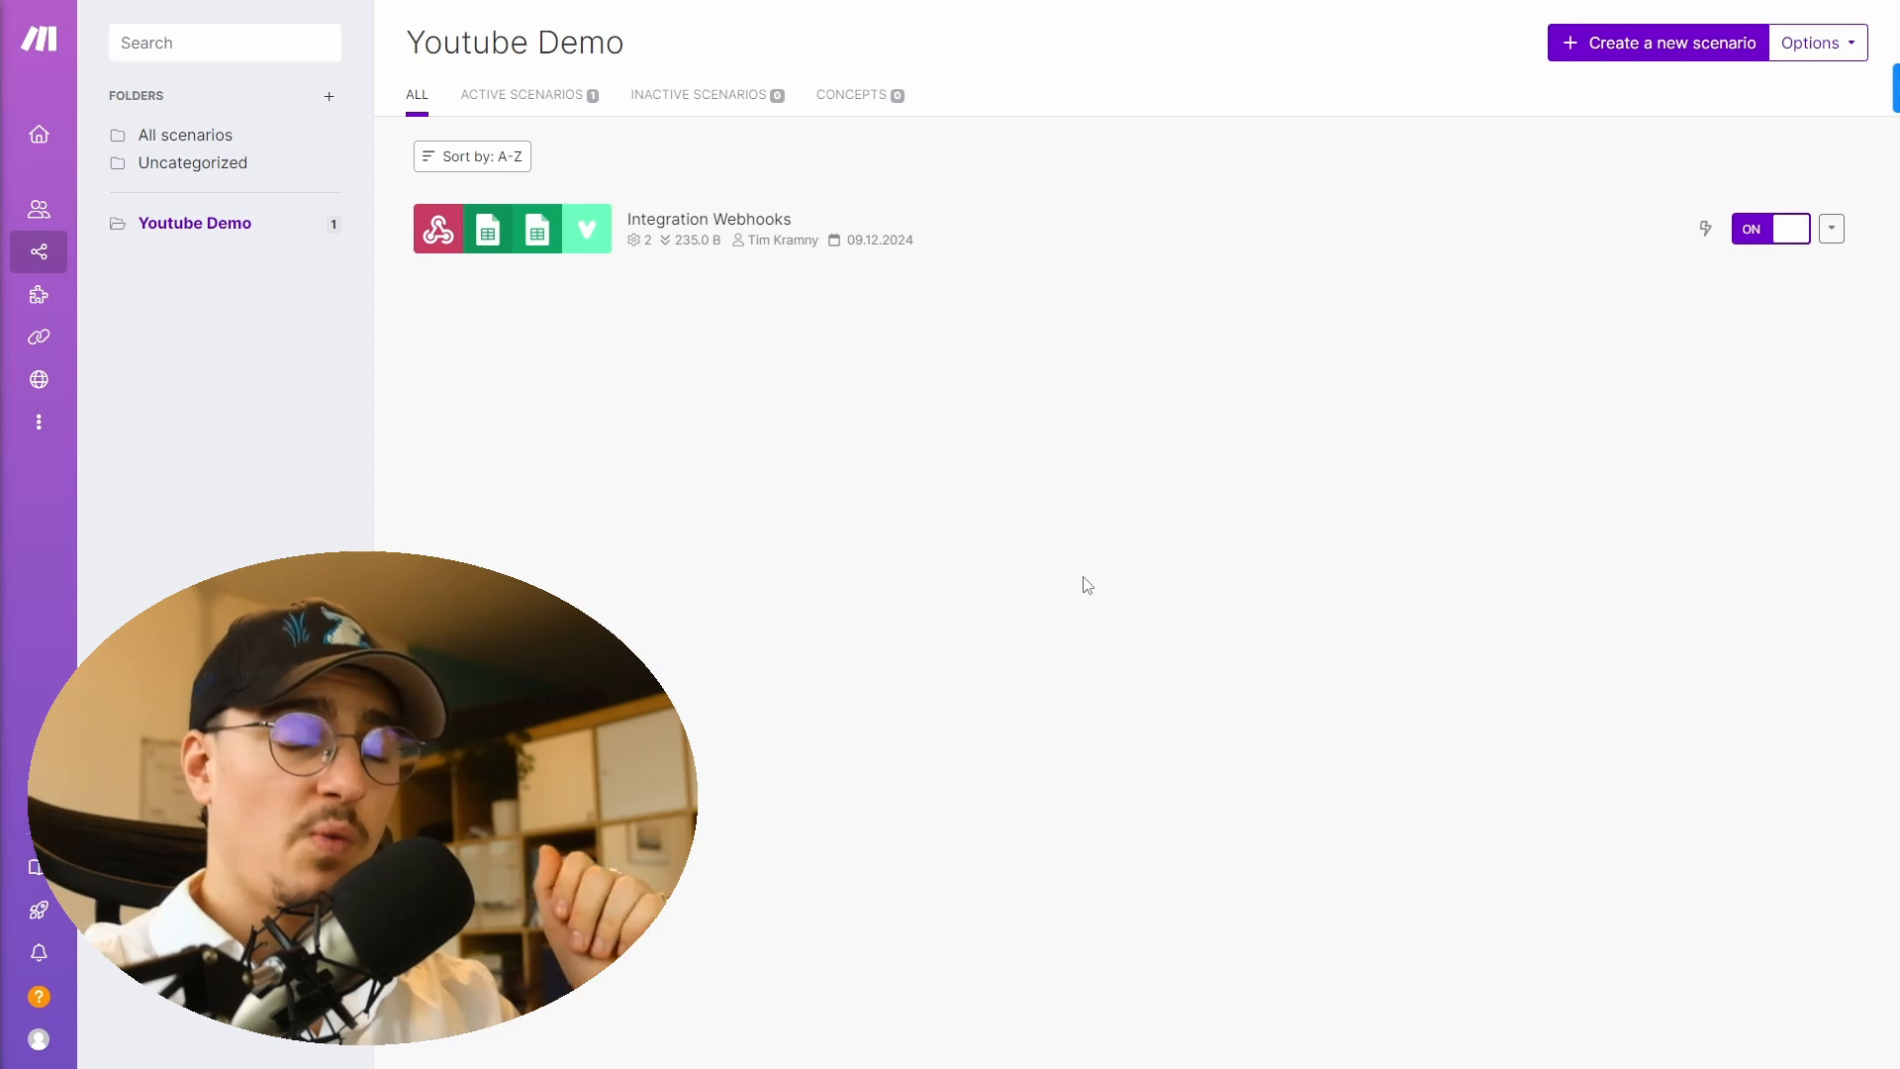
- Create a new scenario by importing the blueprint file Speed to Lead ...Availability.json
{"action": "left_click", "coordinate": [1673, 42]}
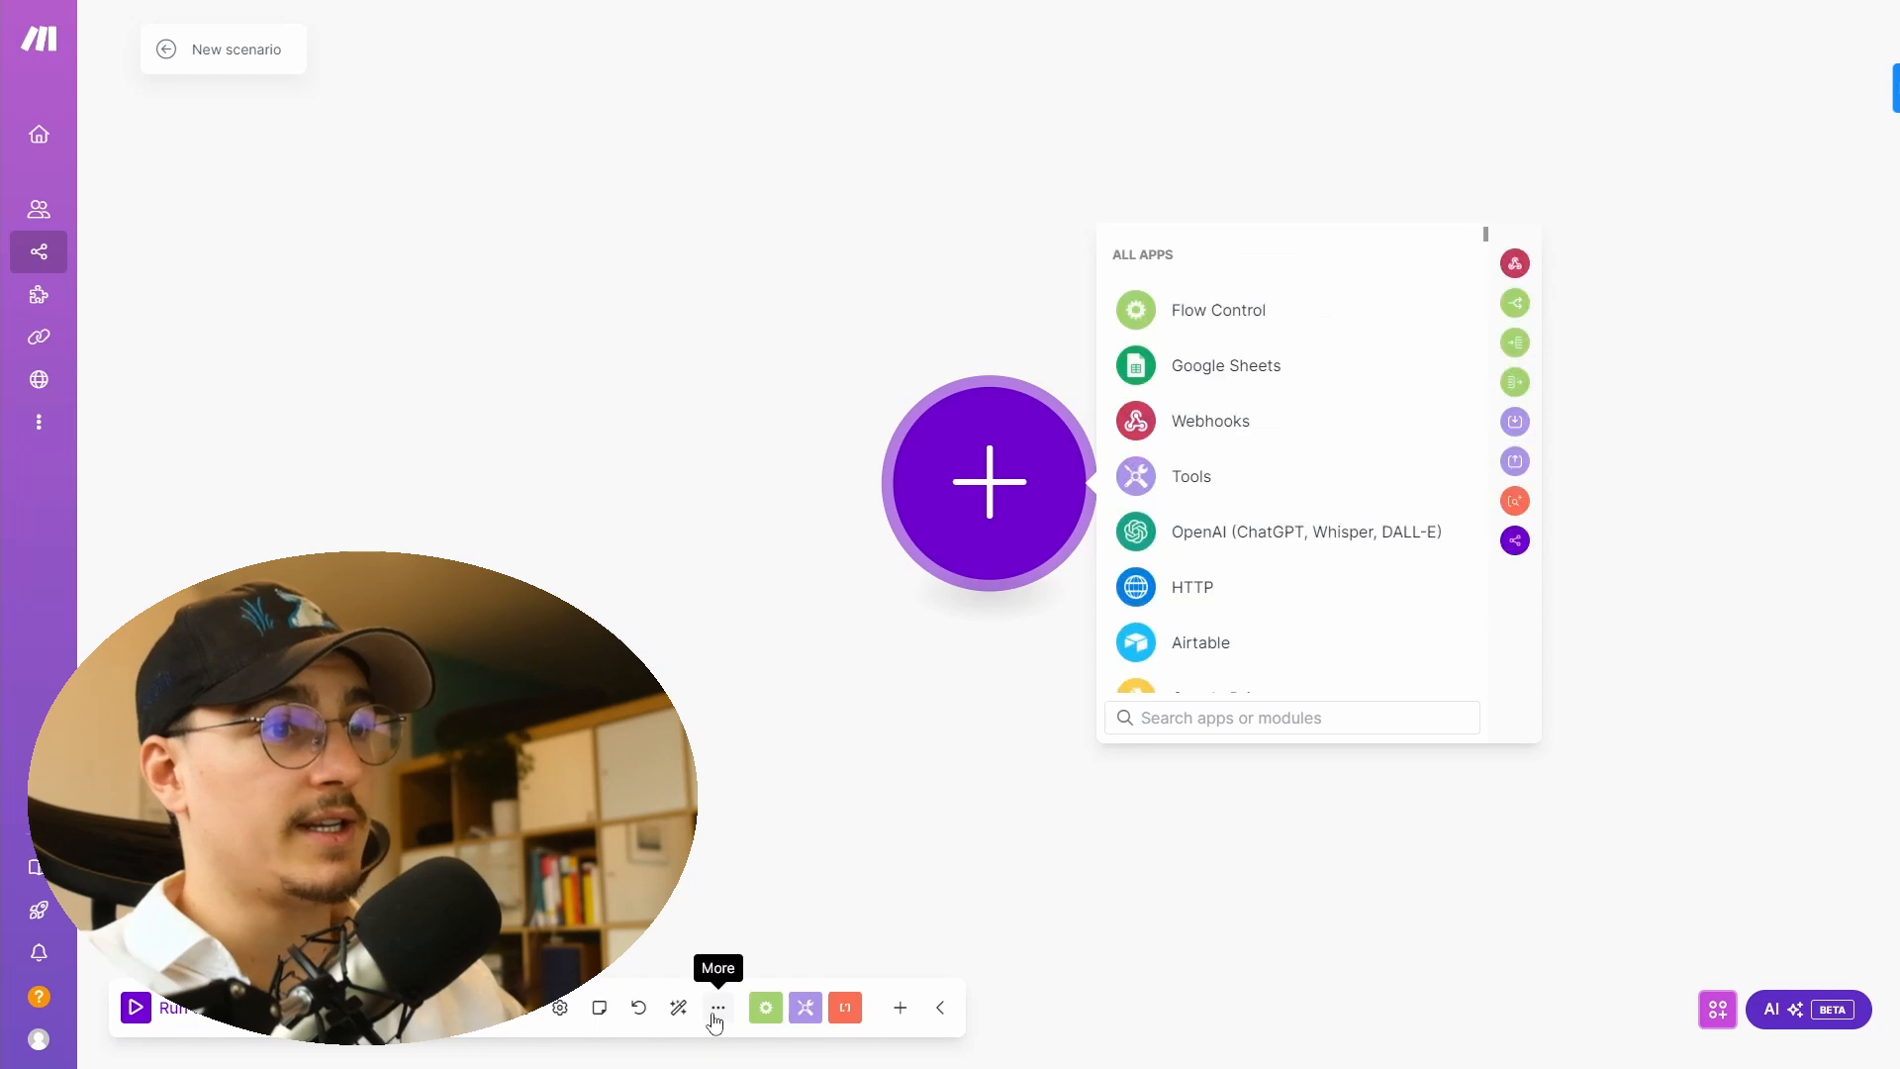
{"action": "left_click", "coordinate": [719, 1007]}
{"action": "left_click", "coordinate": [655, 968]}
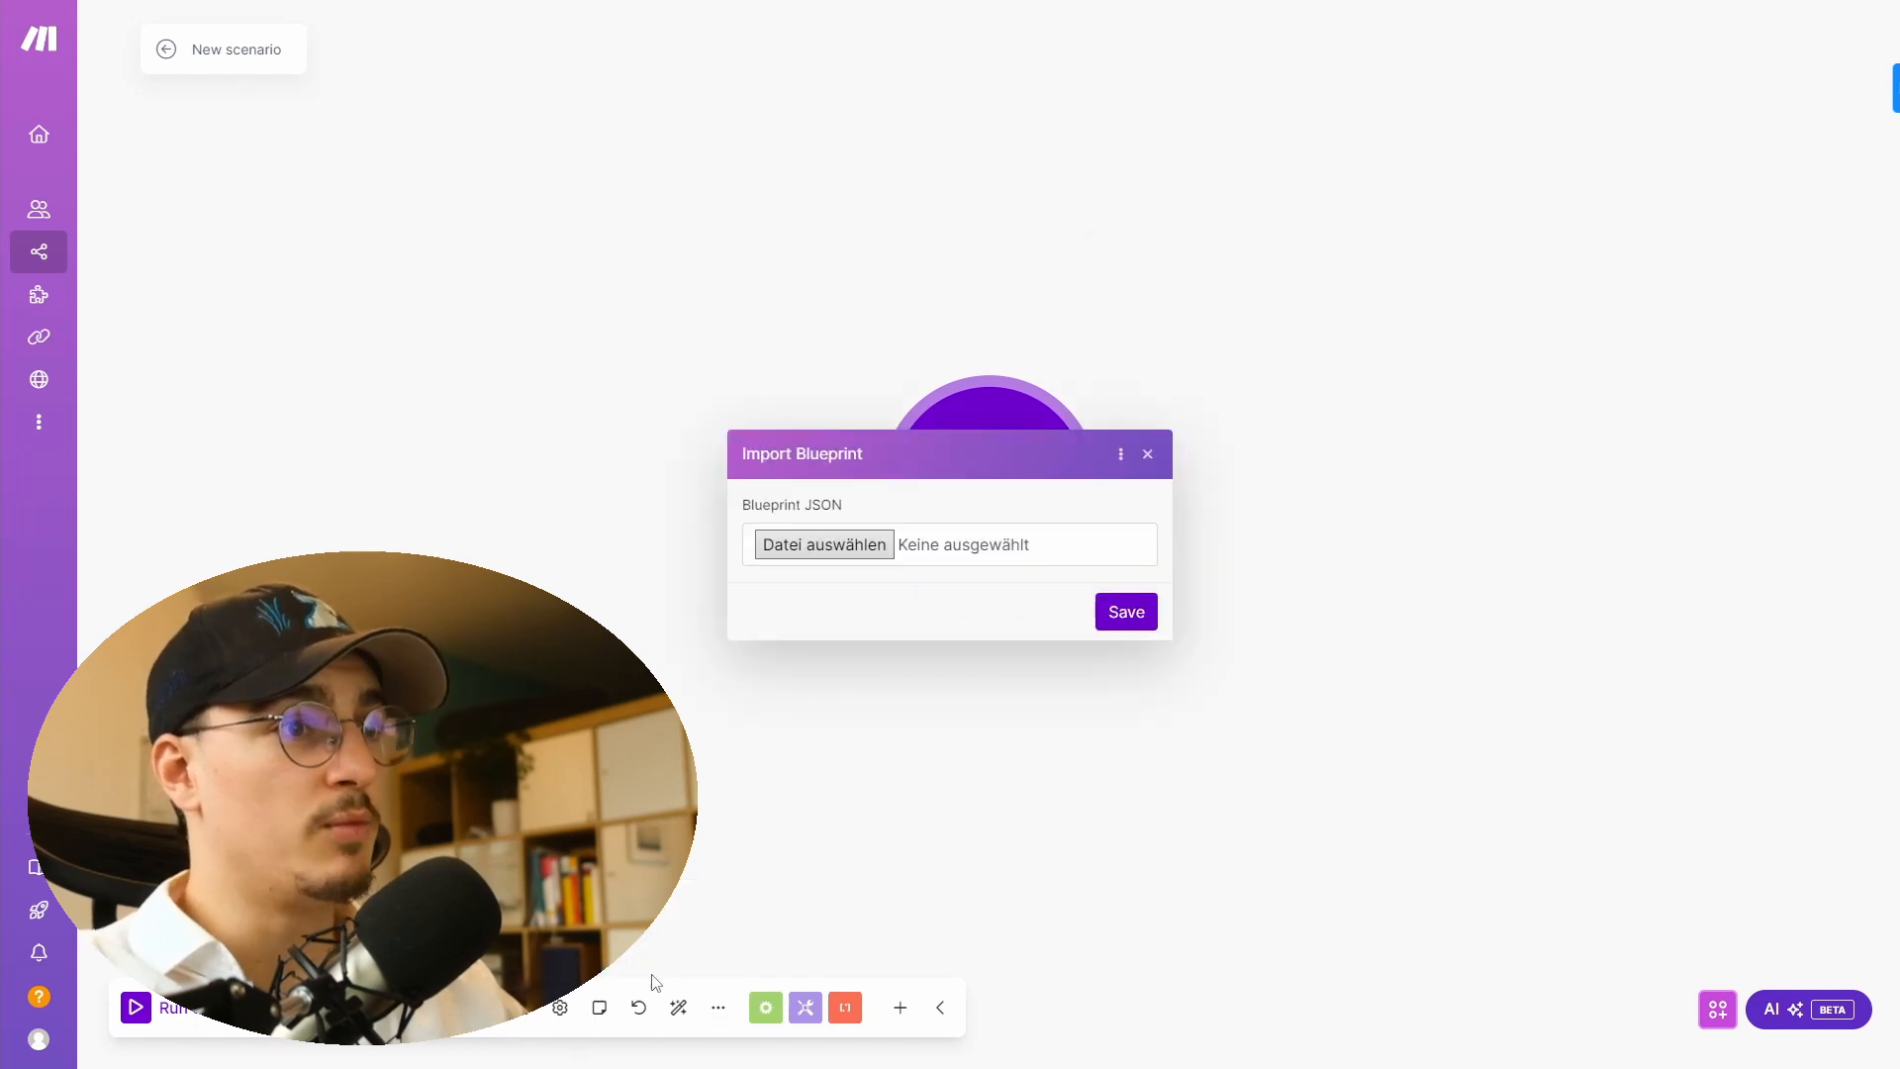
{"action": "left_click", "coordinate": [978, 591]}
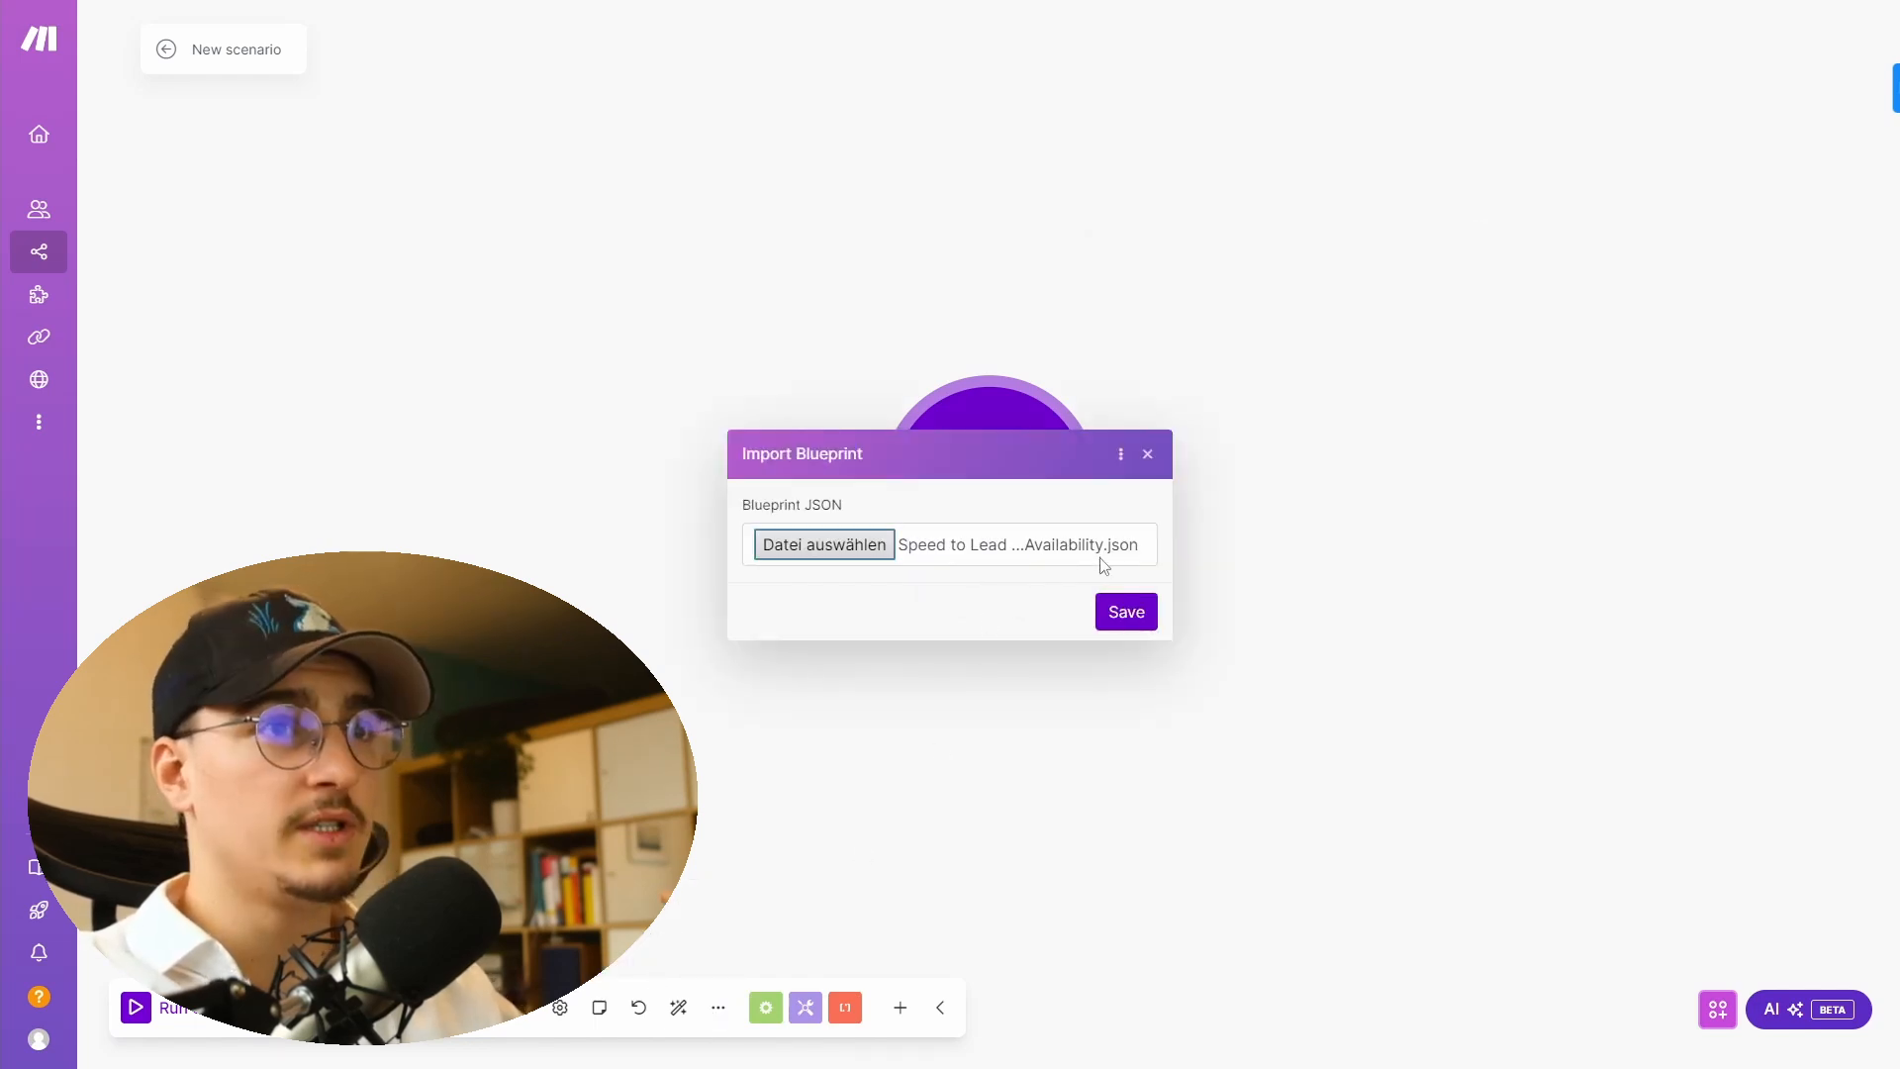
{"action": "left_click", "coordinate": [1126, 613]}
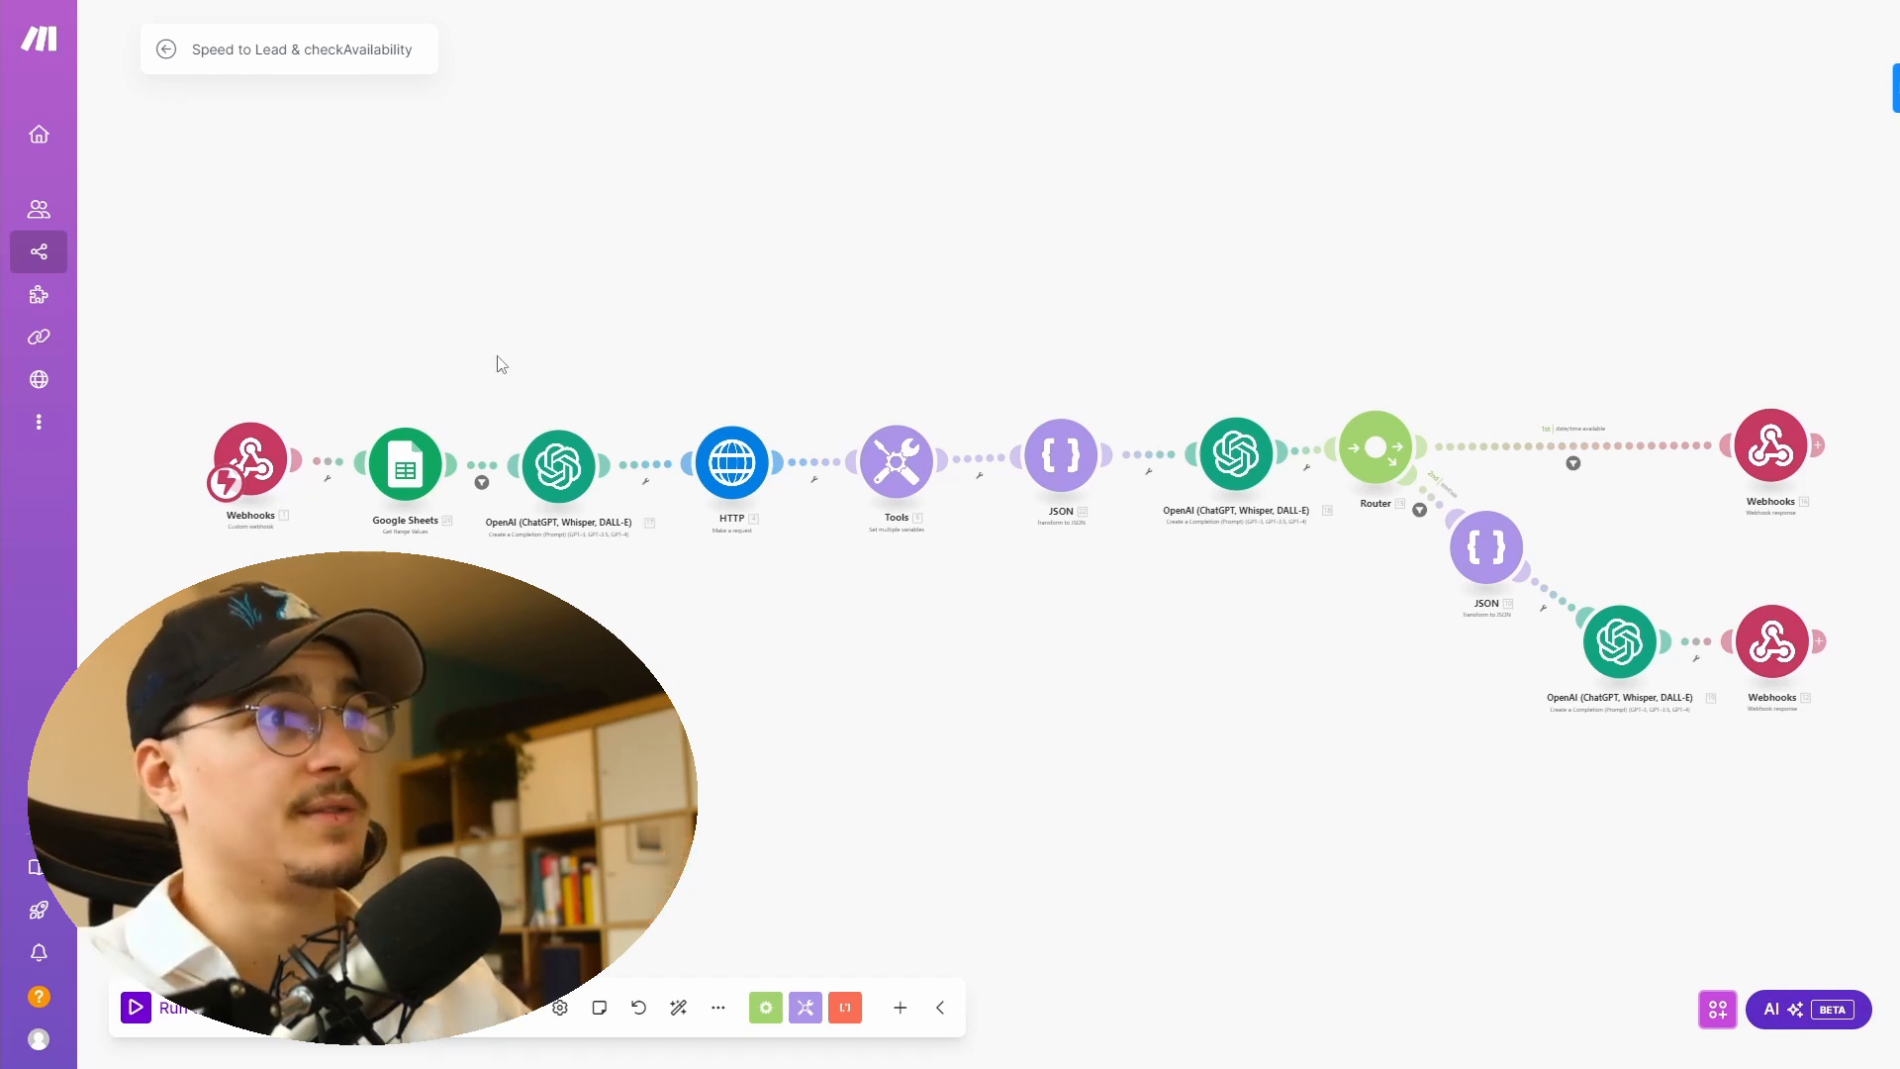
- Create a new webhook named checkAvailability for the trigger module and copy its address
{"action": "scroll", "coordinate": [128, 443], "scroll_direction": "up", "scroll_amount": 3}
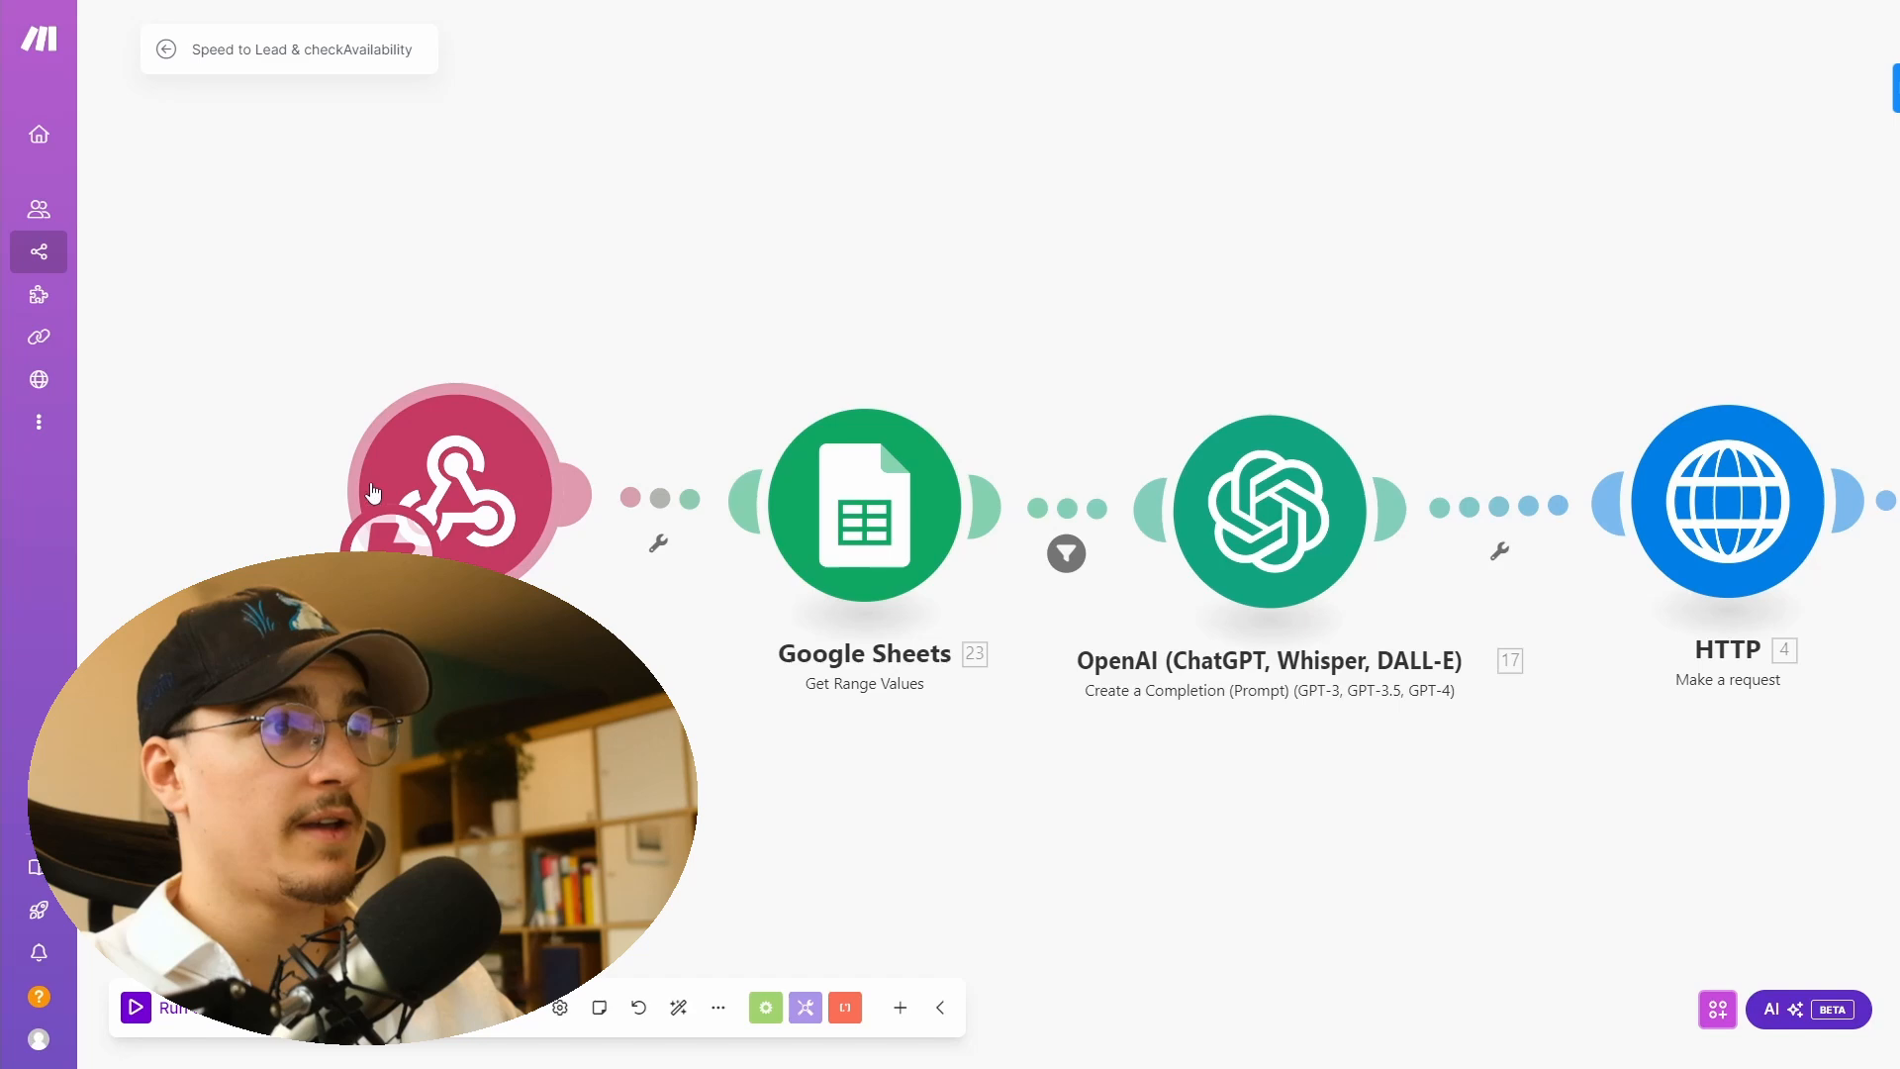
{"action": "left_click", "coordinate": [506, 468]}
{"action": "left_click", "coordinate": [757, 485]}
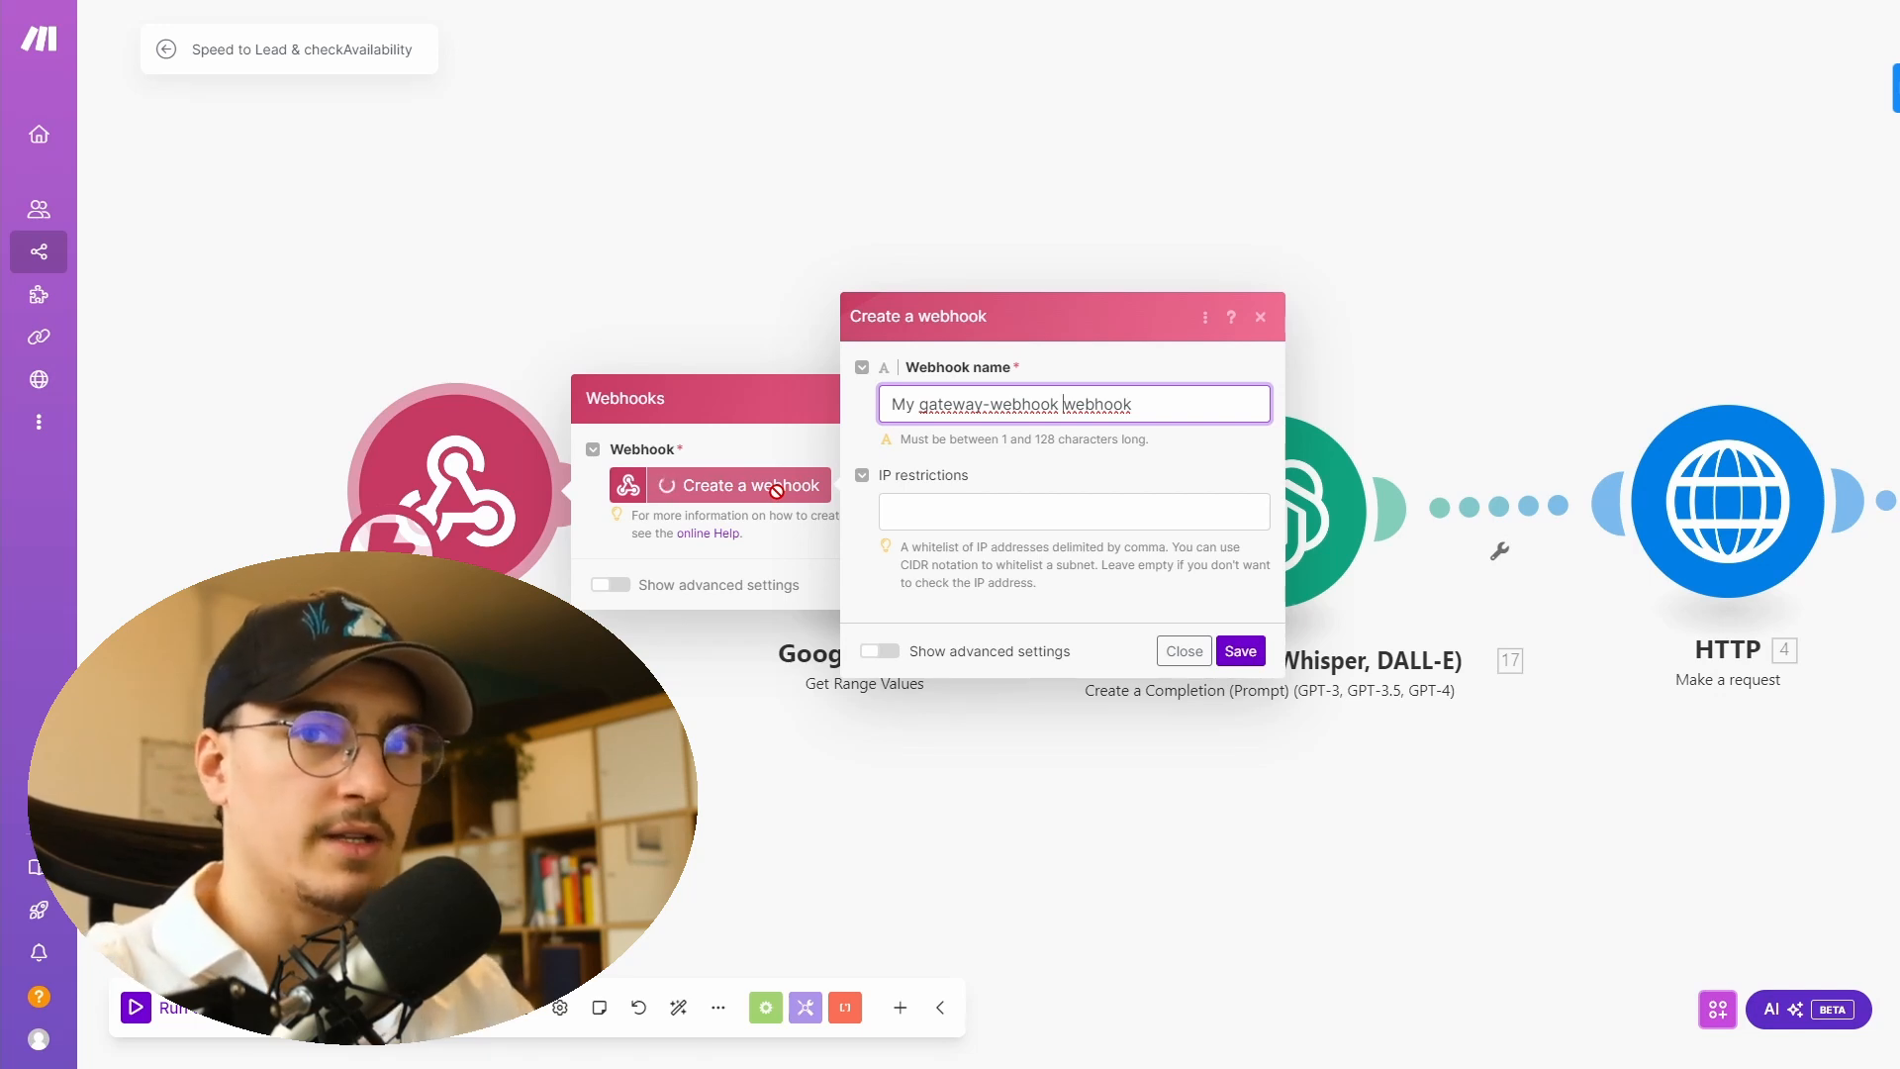
{"action": "key", "text": "ctrl+a"}
{"action": "type", "text": "checkAv"}
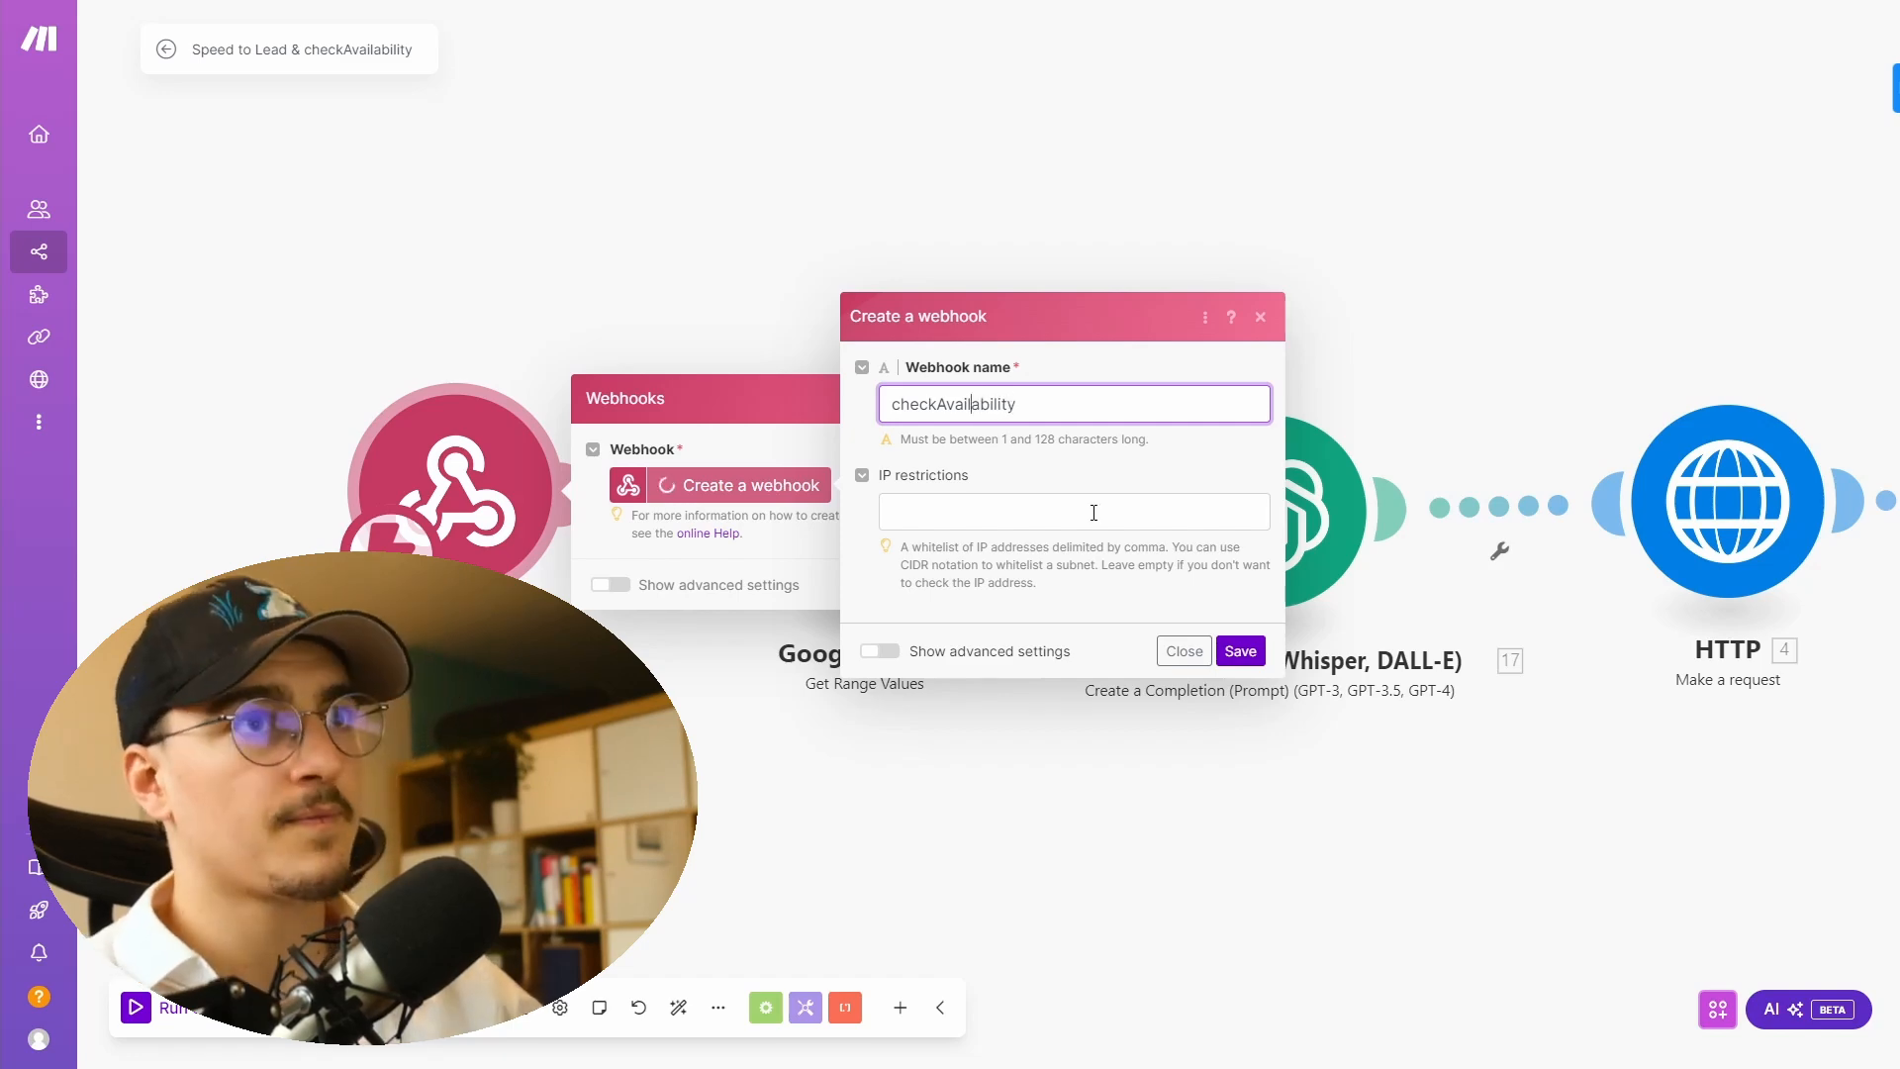
{"action": "left_click", "coordinate": [1246, 659]}
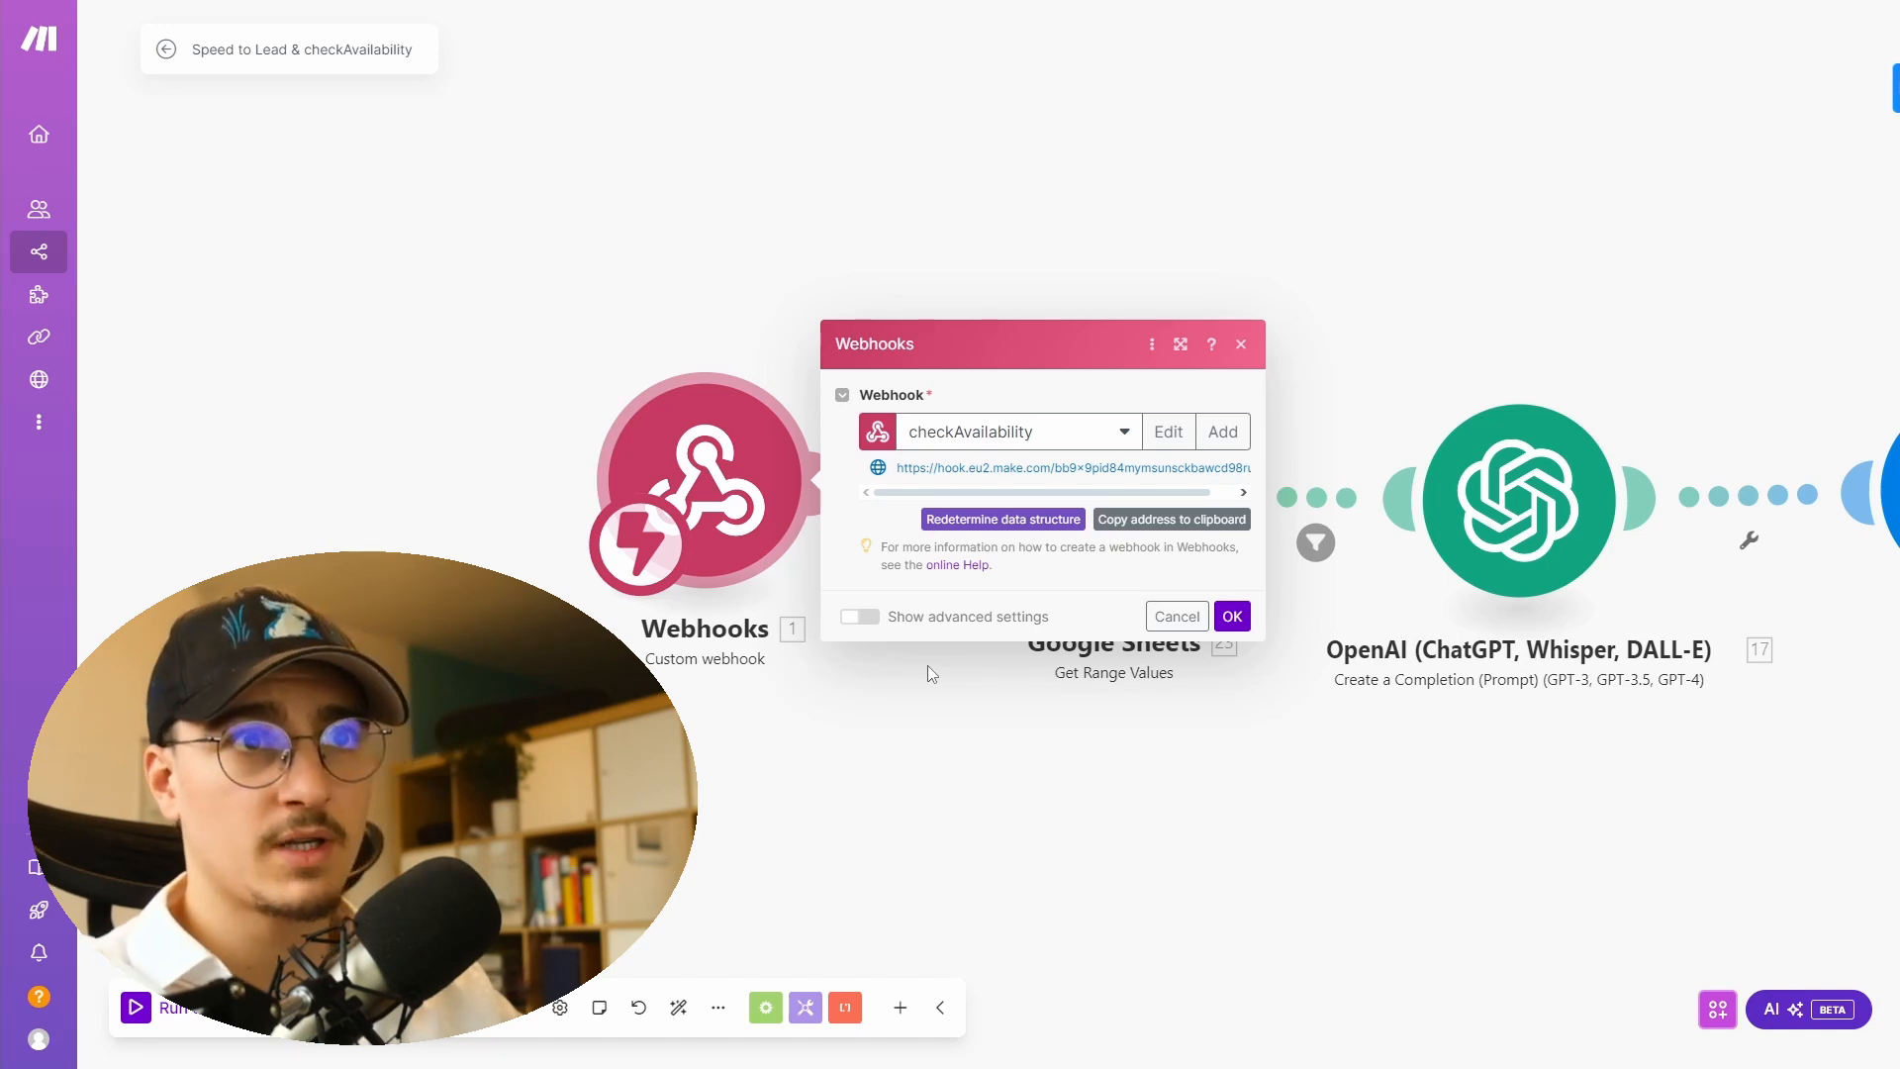
{"action": "left_click", "coordinate": [1145, 521]}
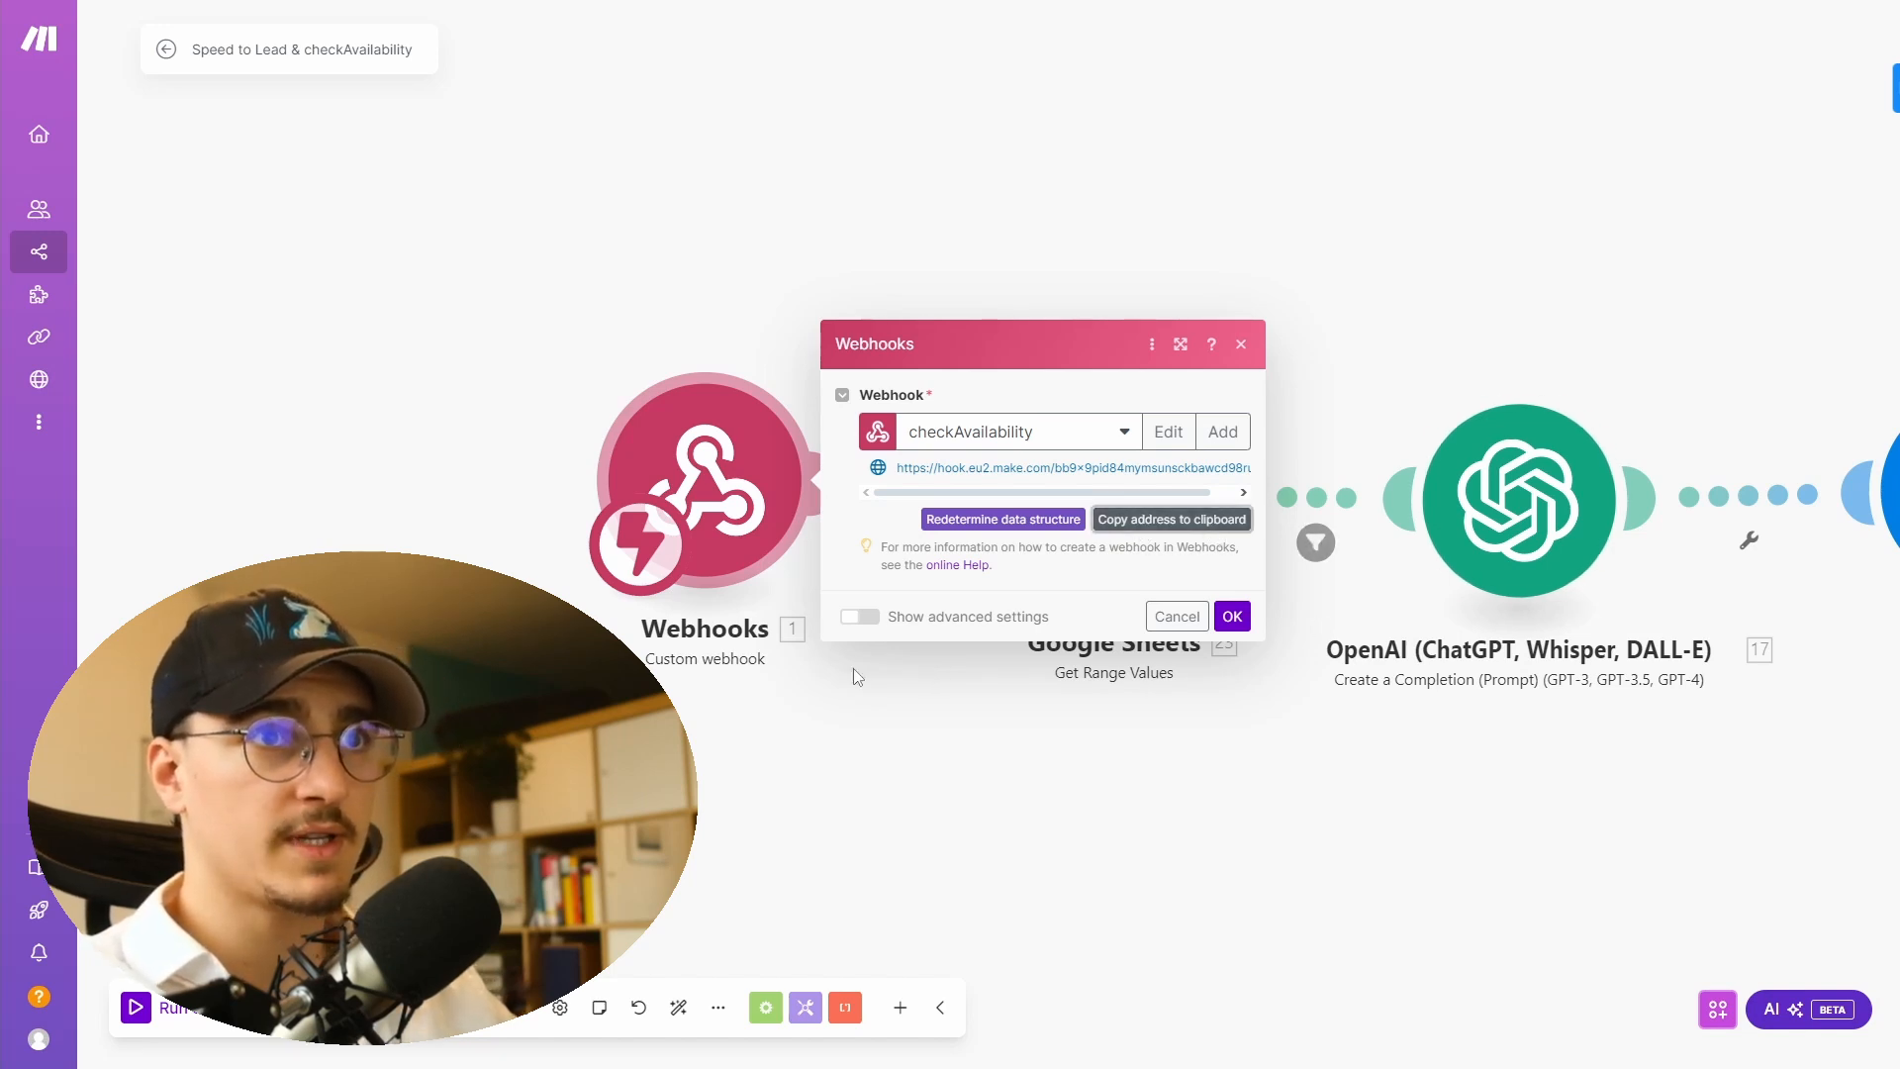
{"action": "left_click", "coordinate": [1232, 616]}
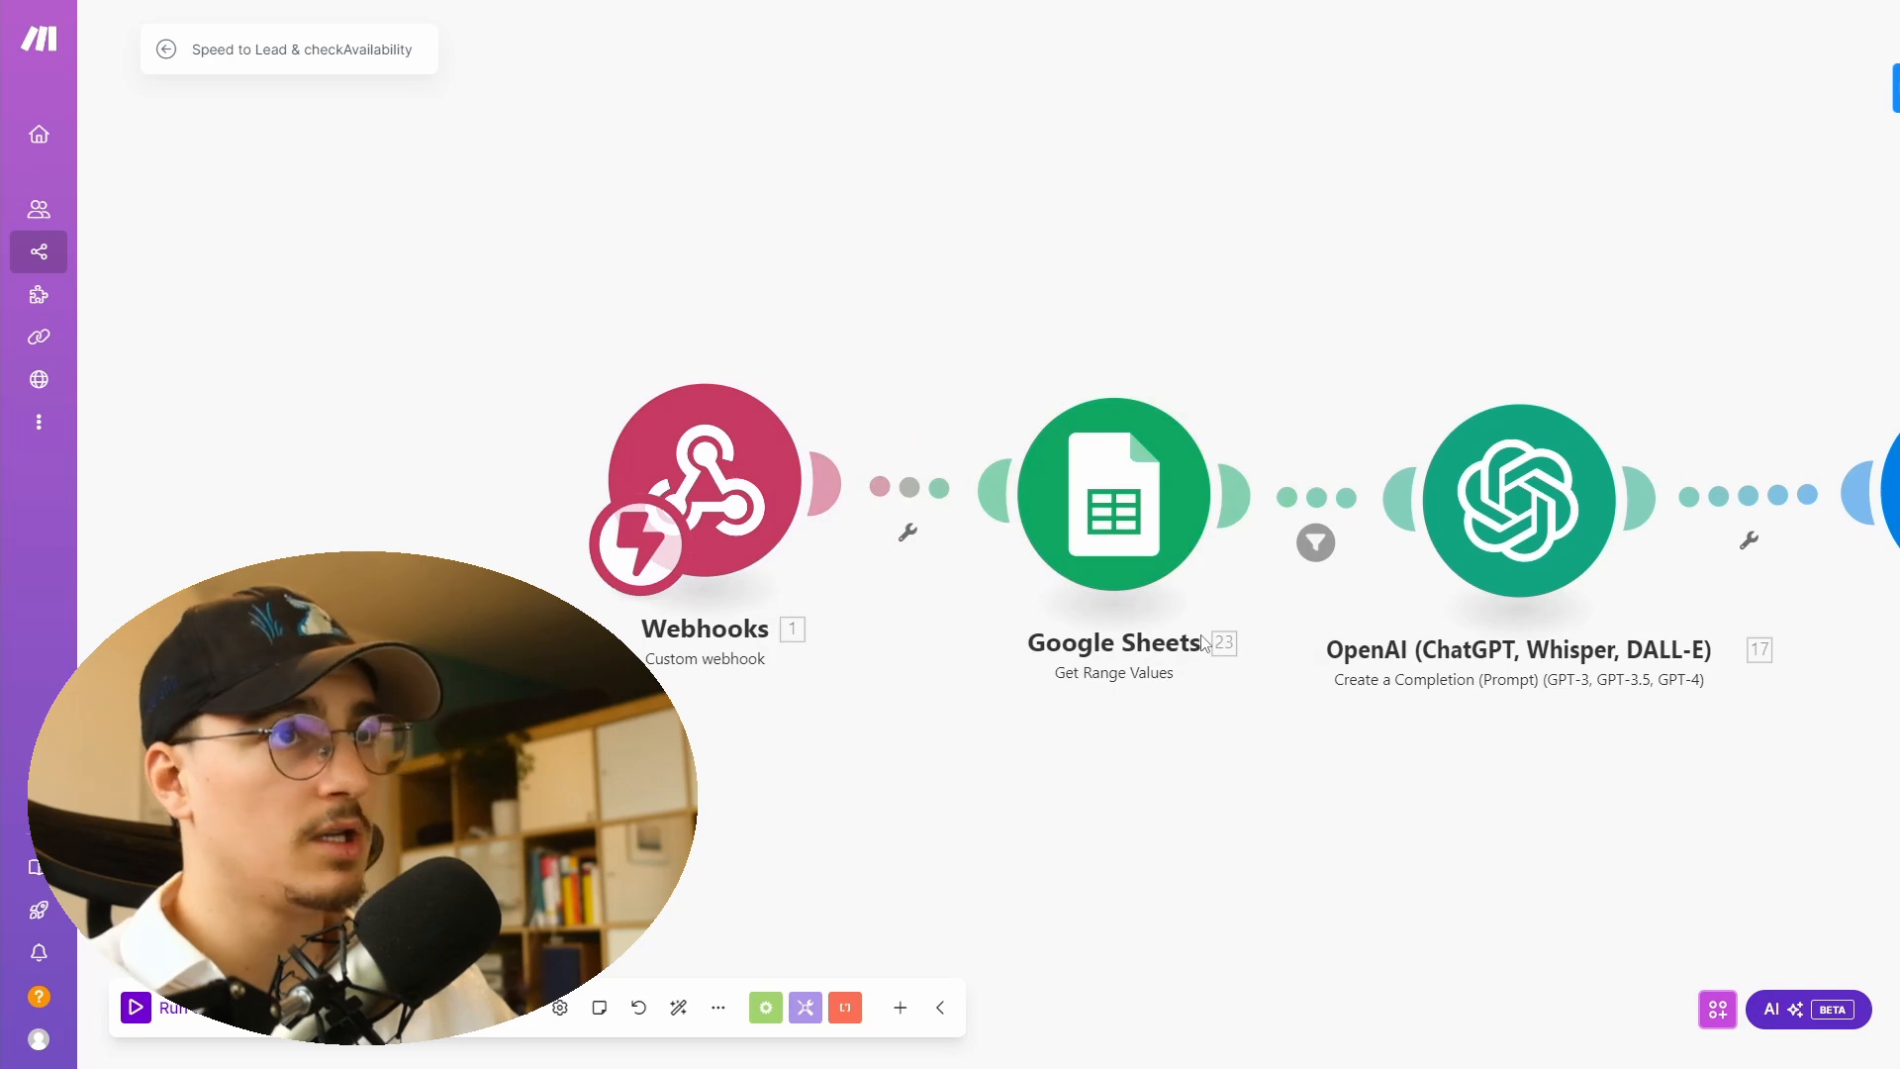
- Start a new Make tool in Vapi and paste the checkAvailability webhook address as its Server URL
{"action": "key", "text": "alt+Tab"}
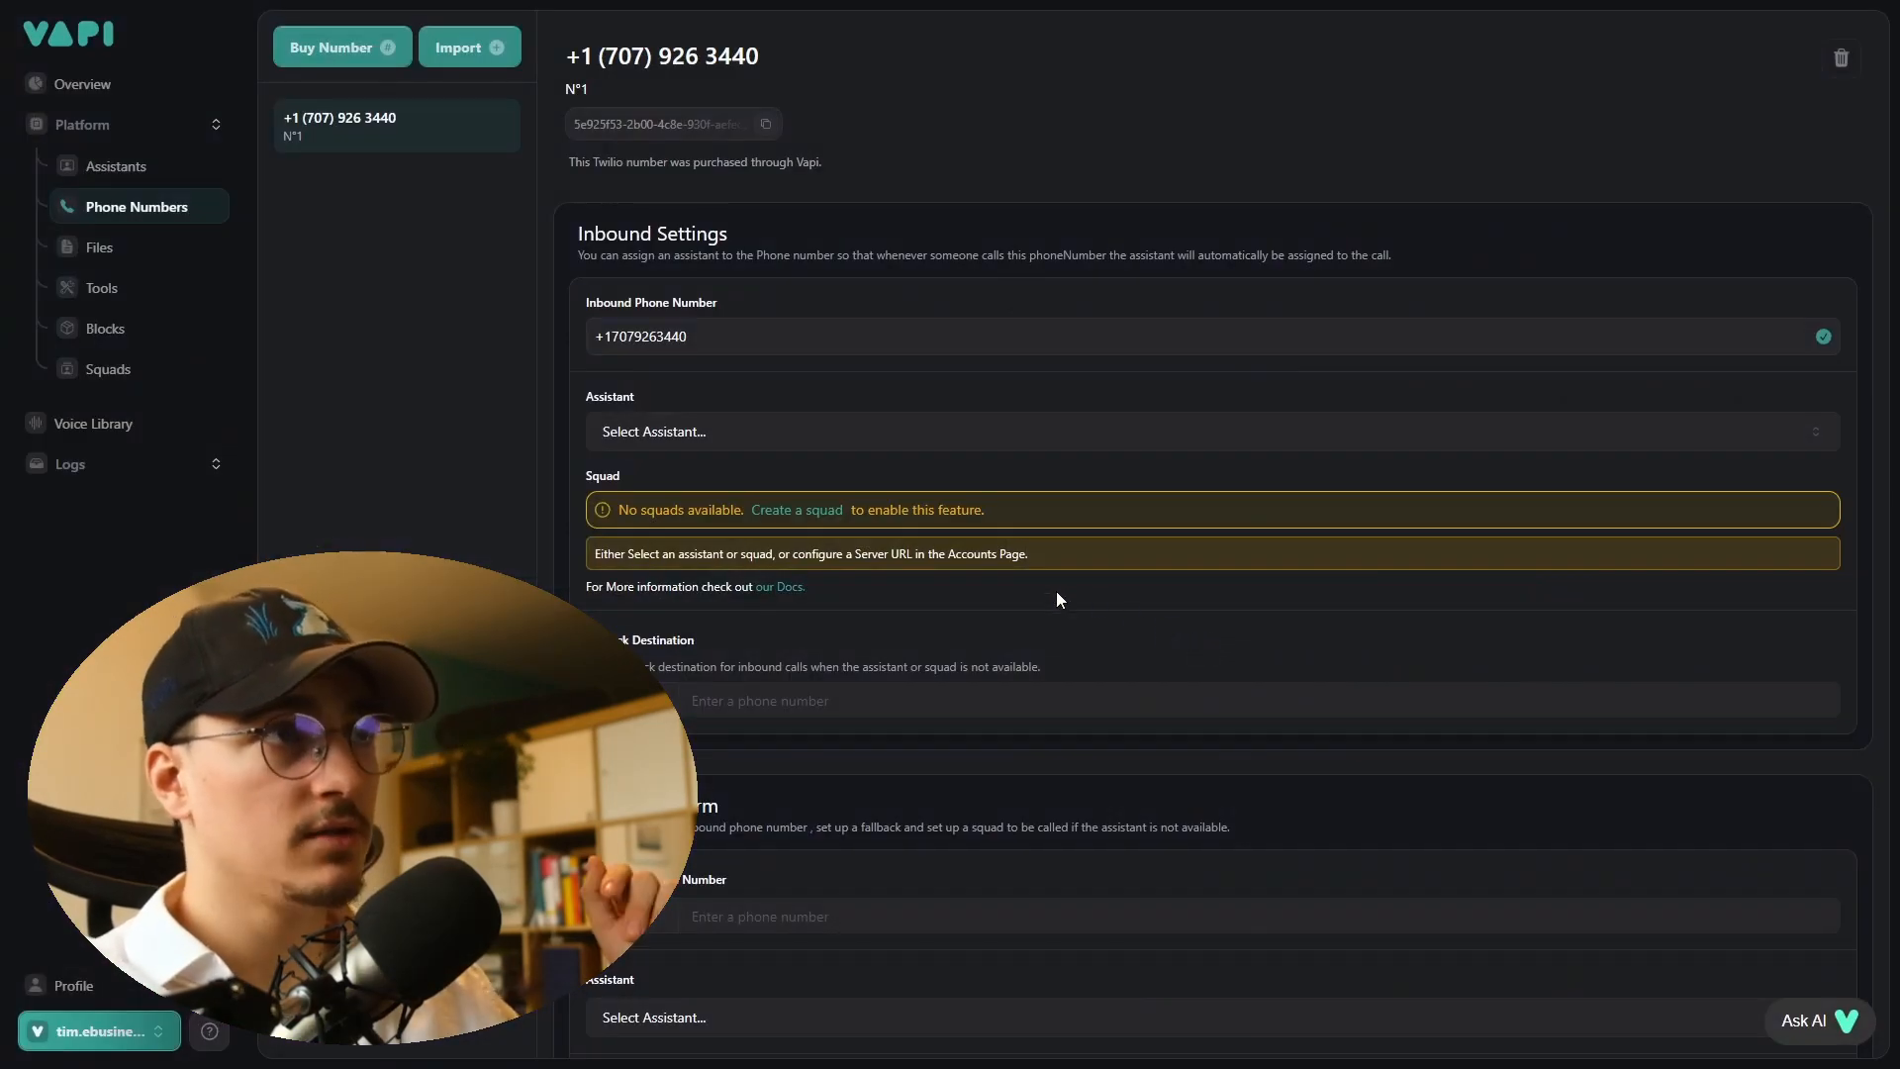
{"action": "left_click", "coordinate": [127, 294]}
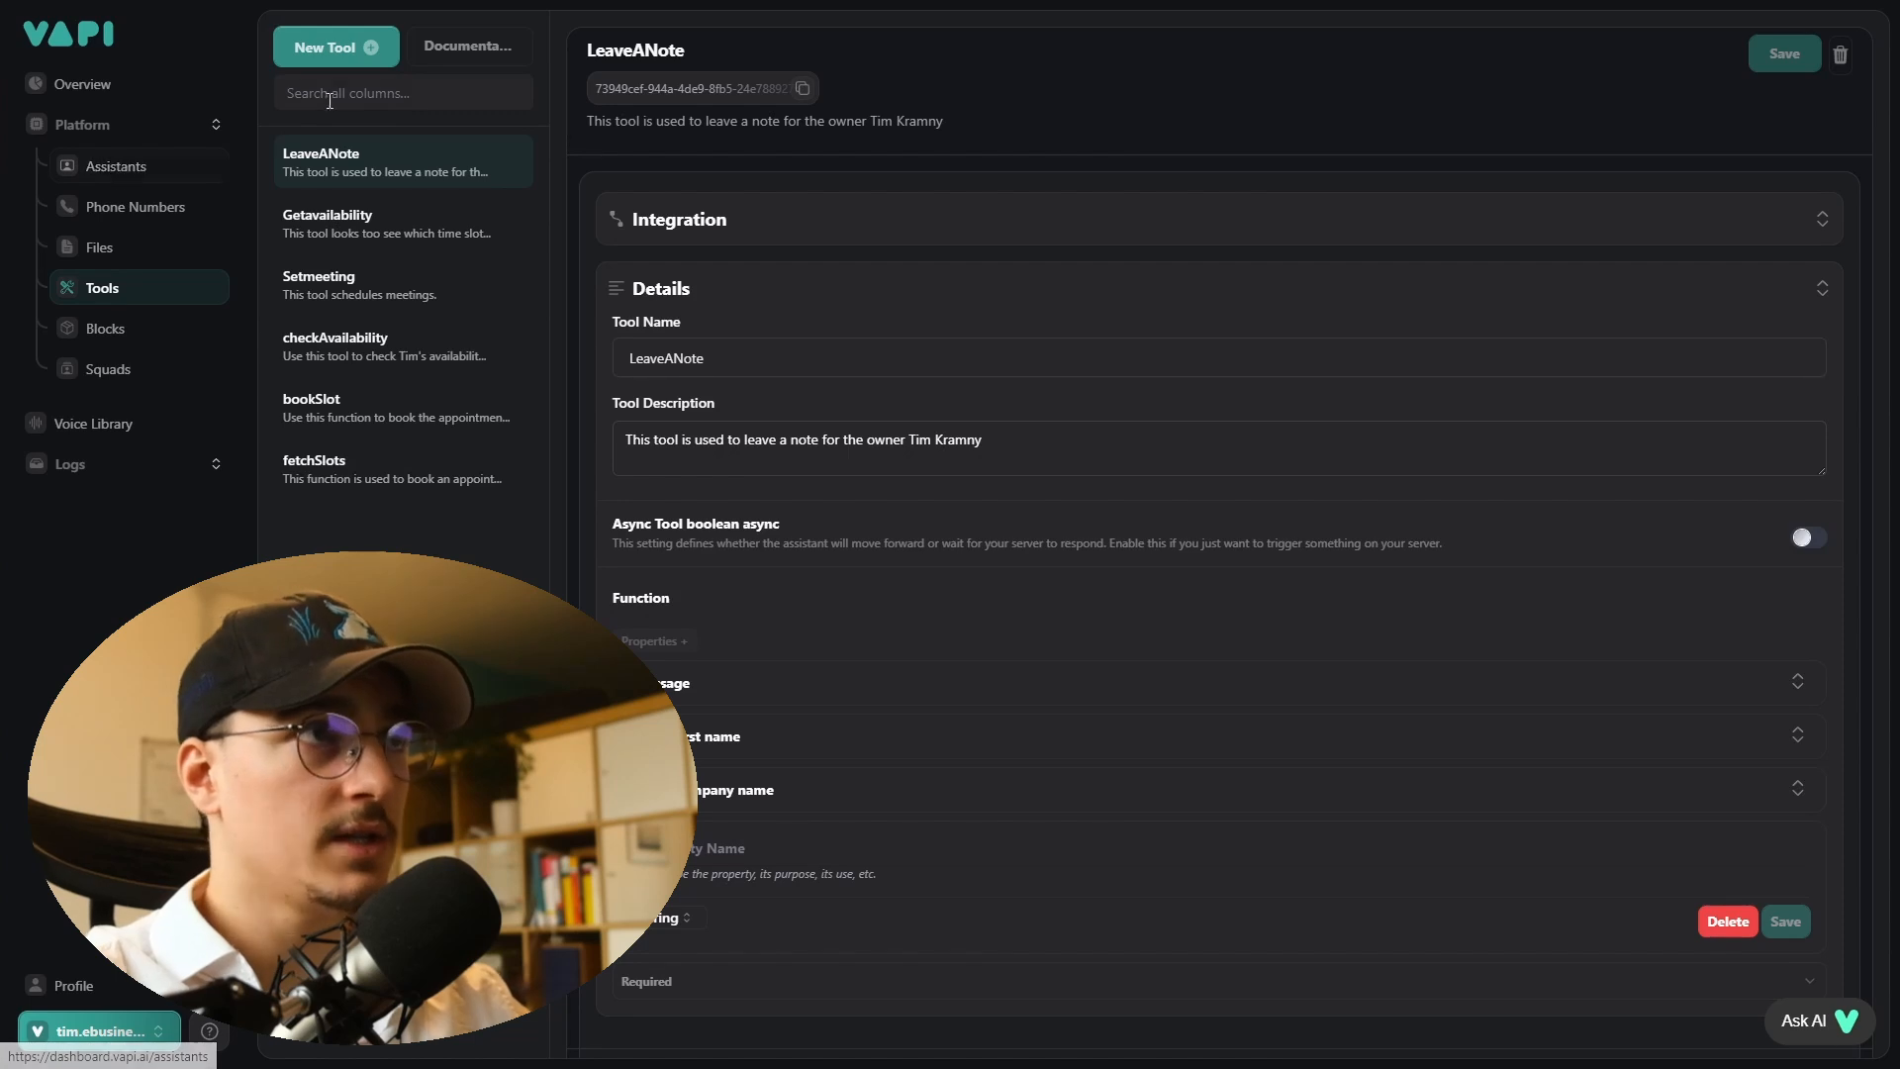
{"action": "left_click", "coordinate": [348, 49]}
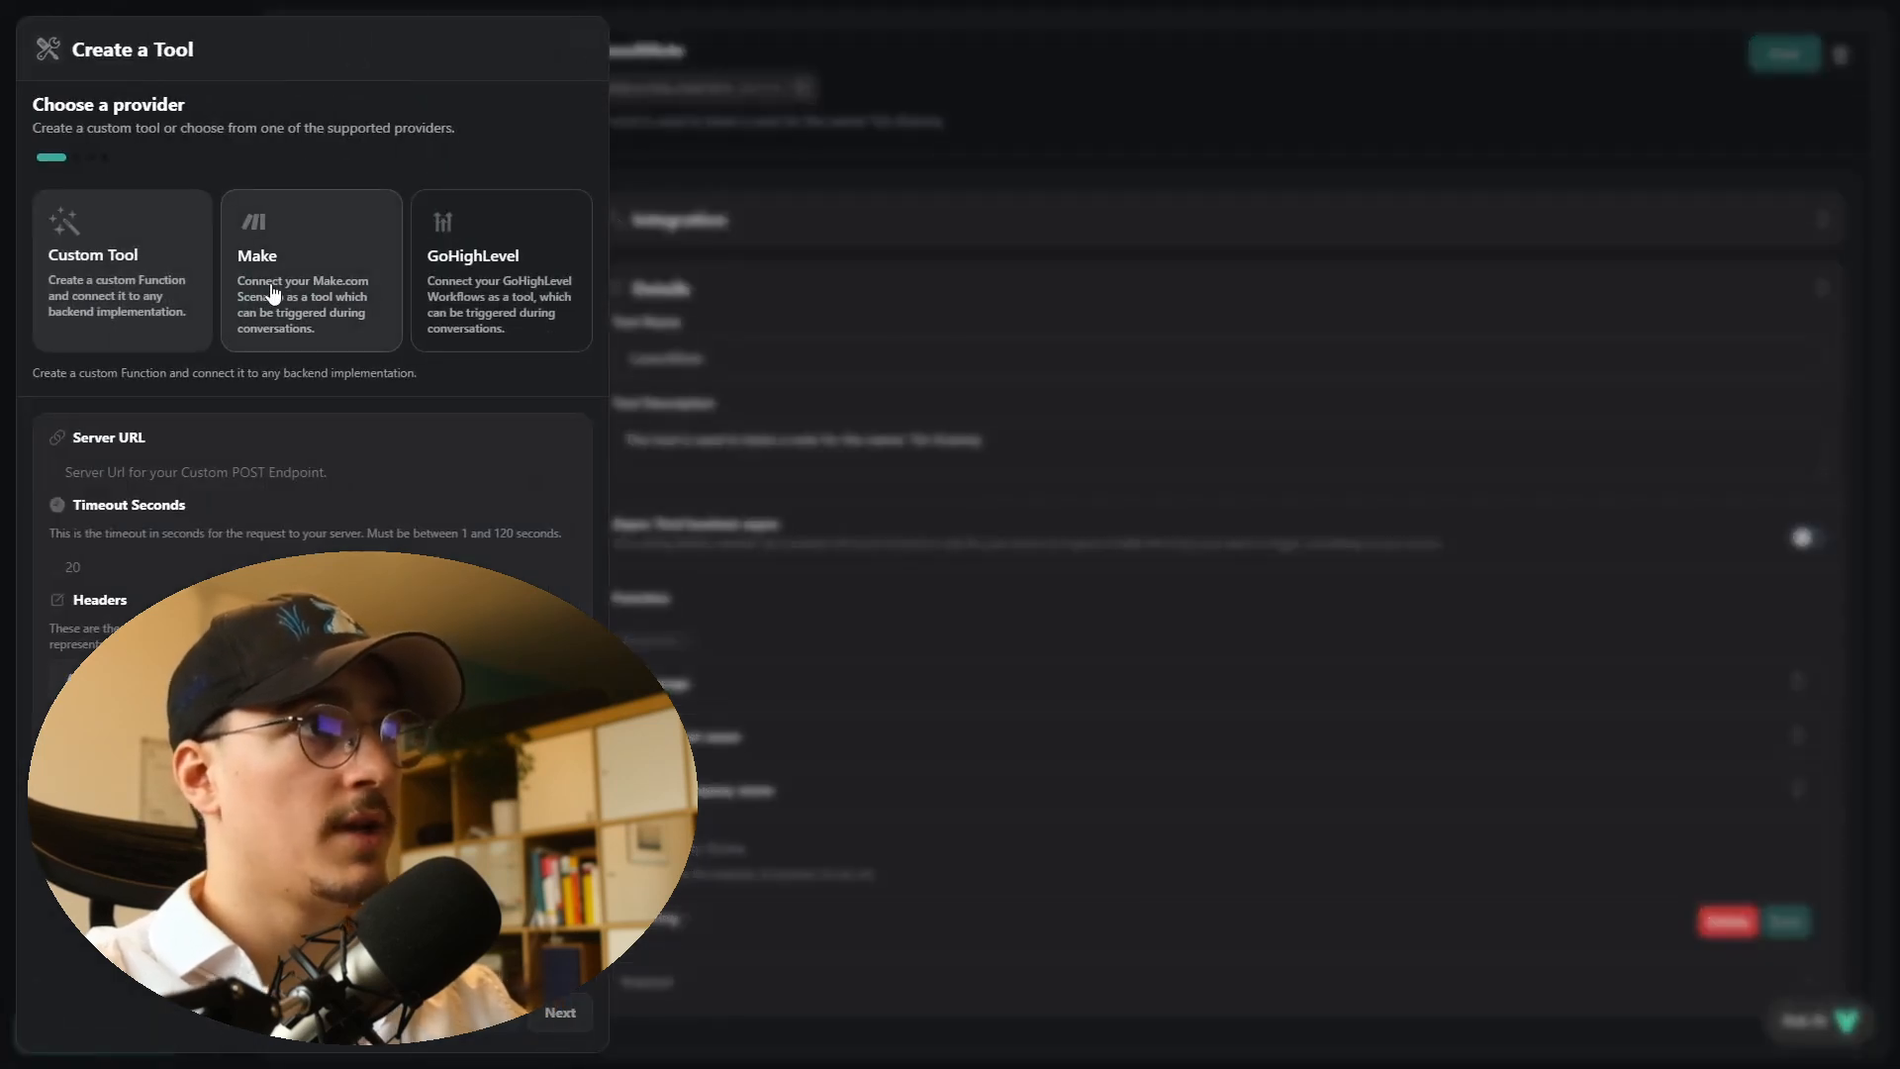
{"action": "left_click", "coordinate": [273, 294]}
{"action": "left_click", "coordinate": [247, 540]}
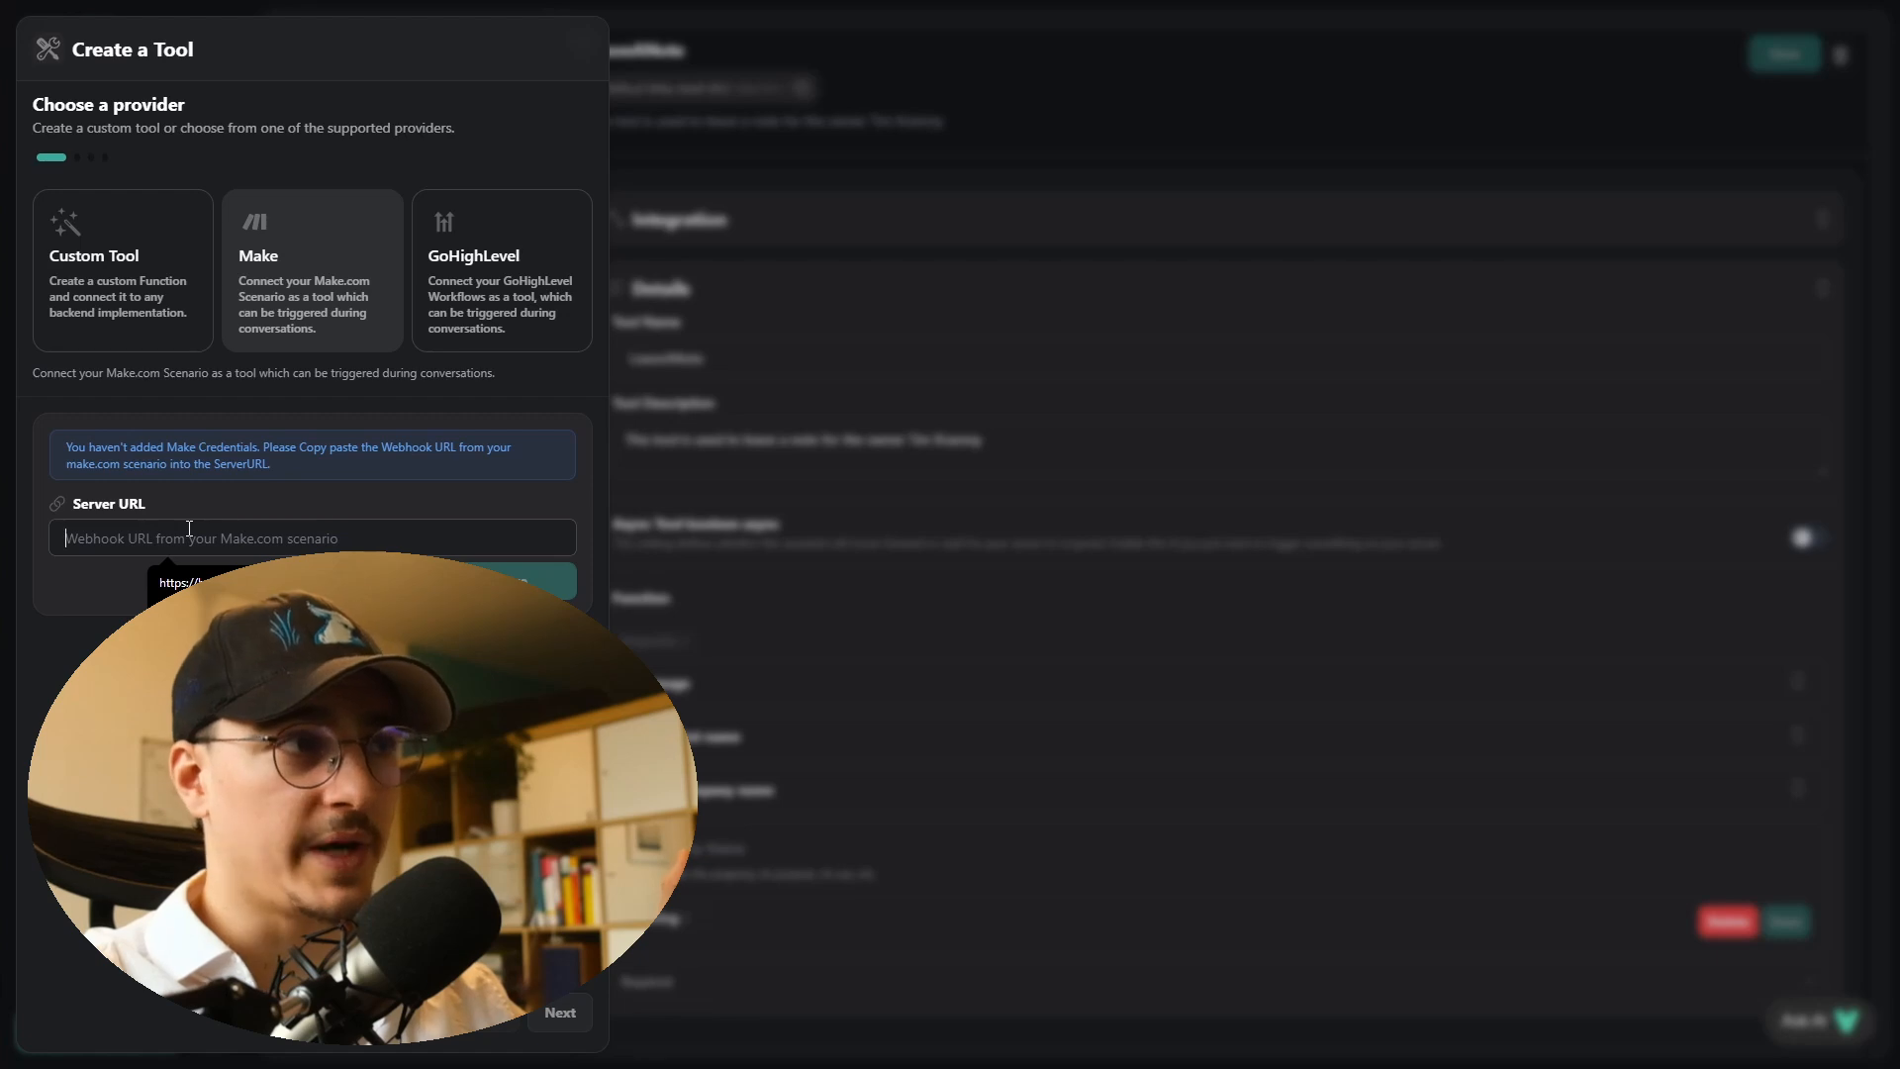
{"action": "key", "text": "ctrl+v"}
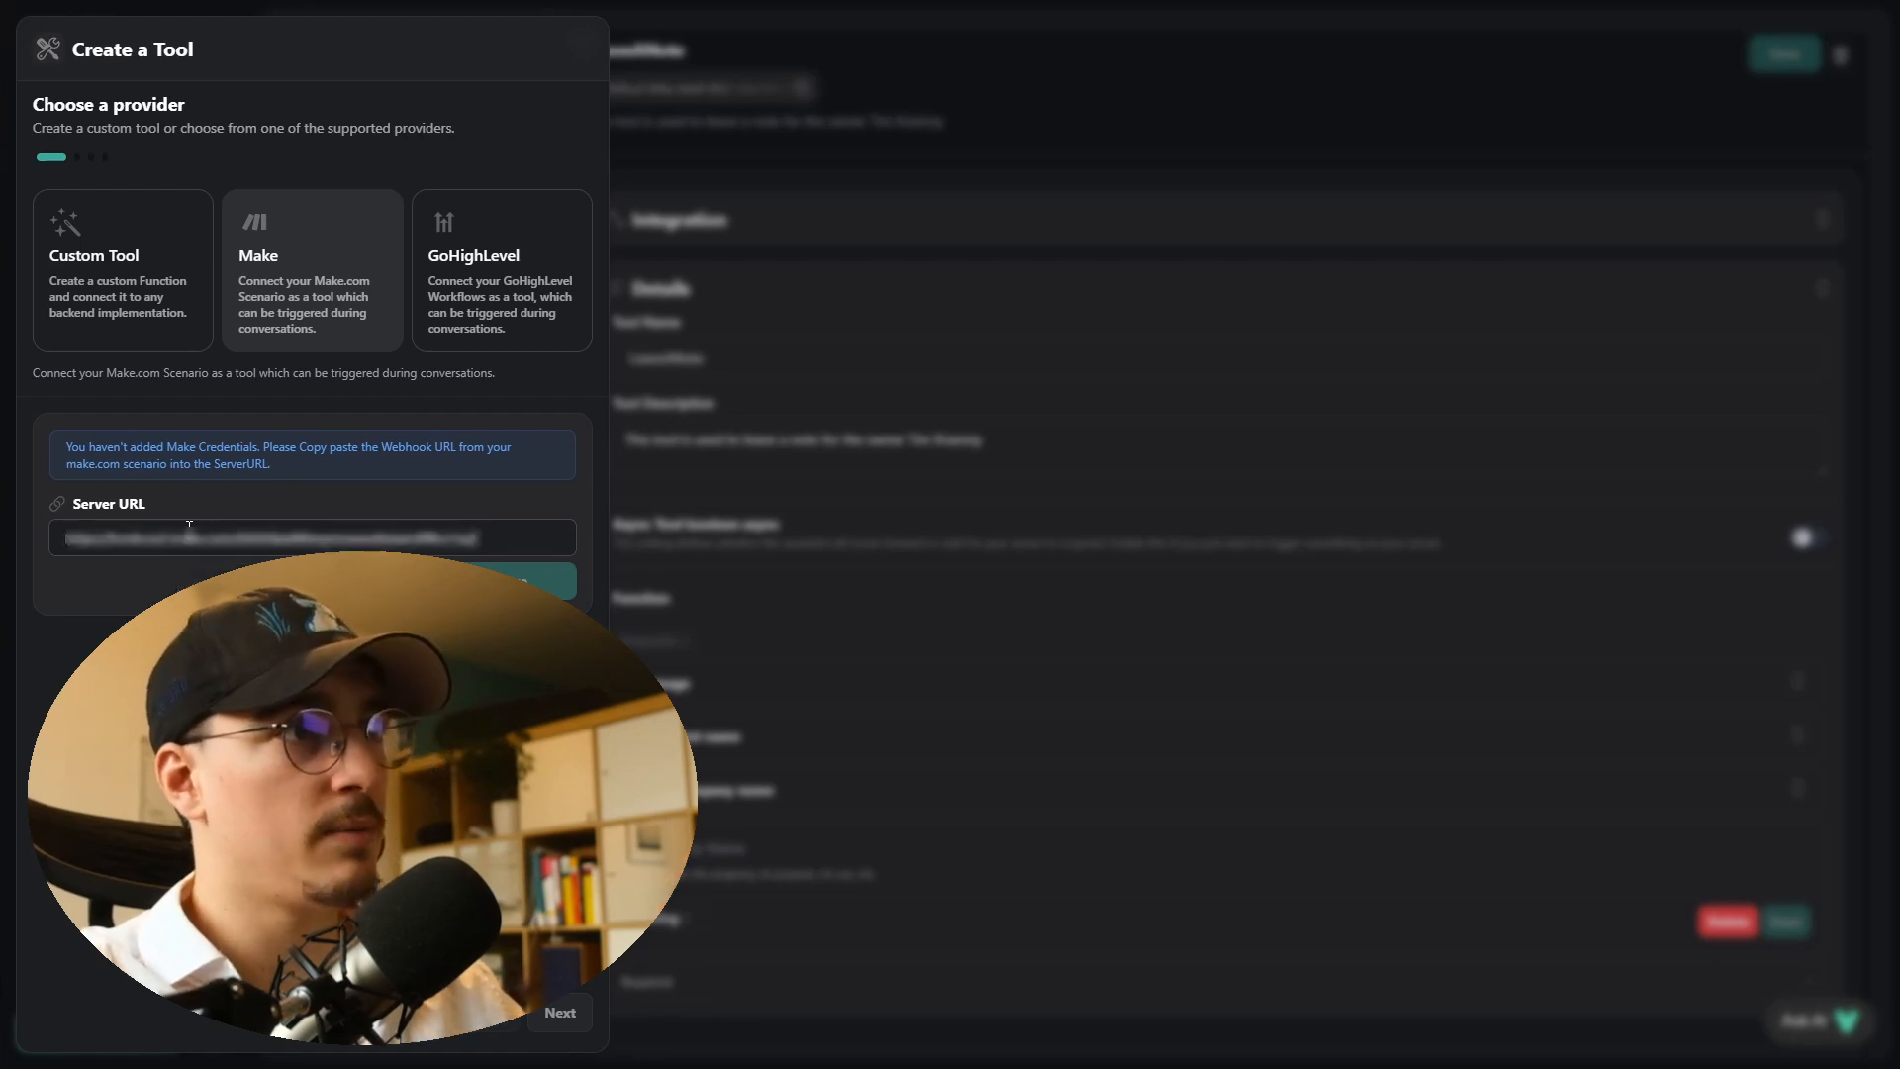
{"action": "left_click", "coordinate": [517, 572]}
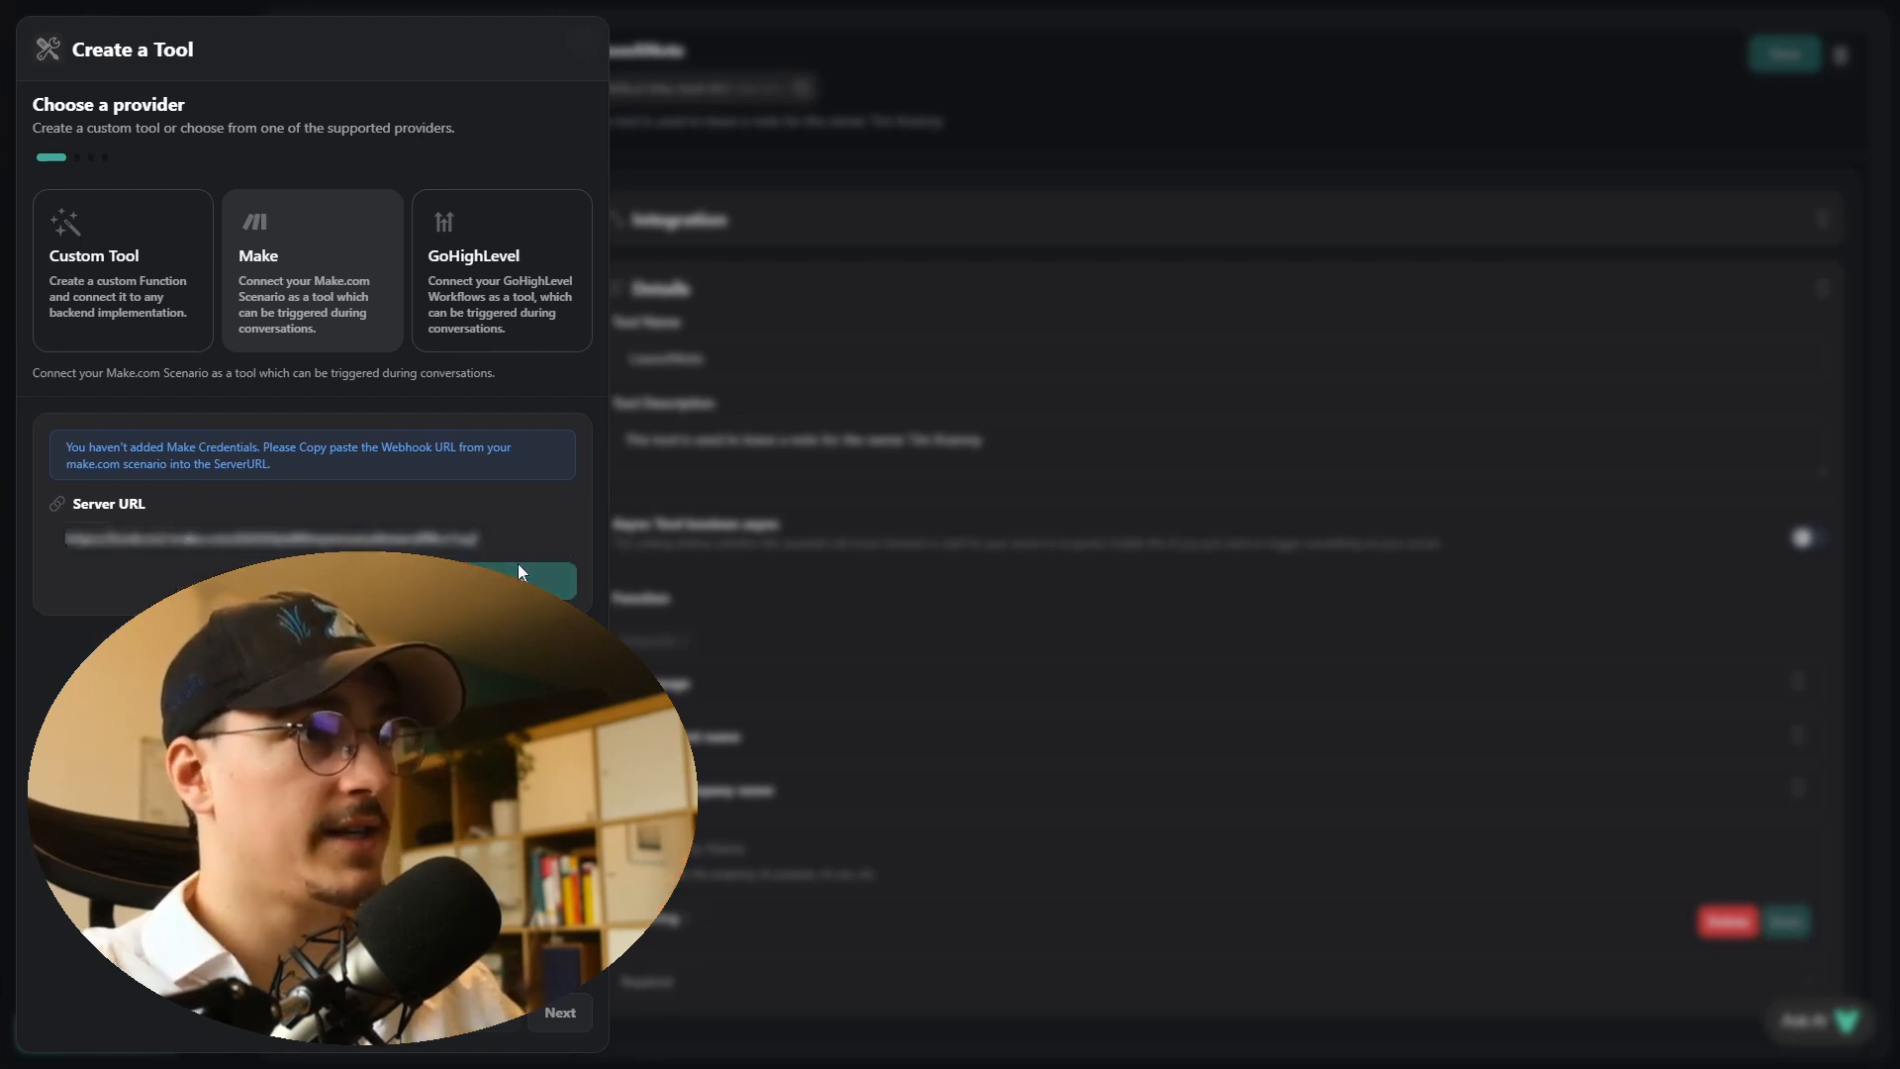
{"action": "left_click", "coordinate": [559, 1012]}
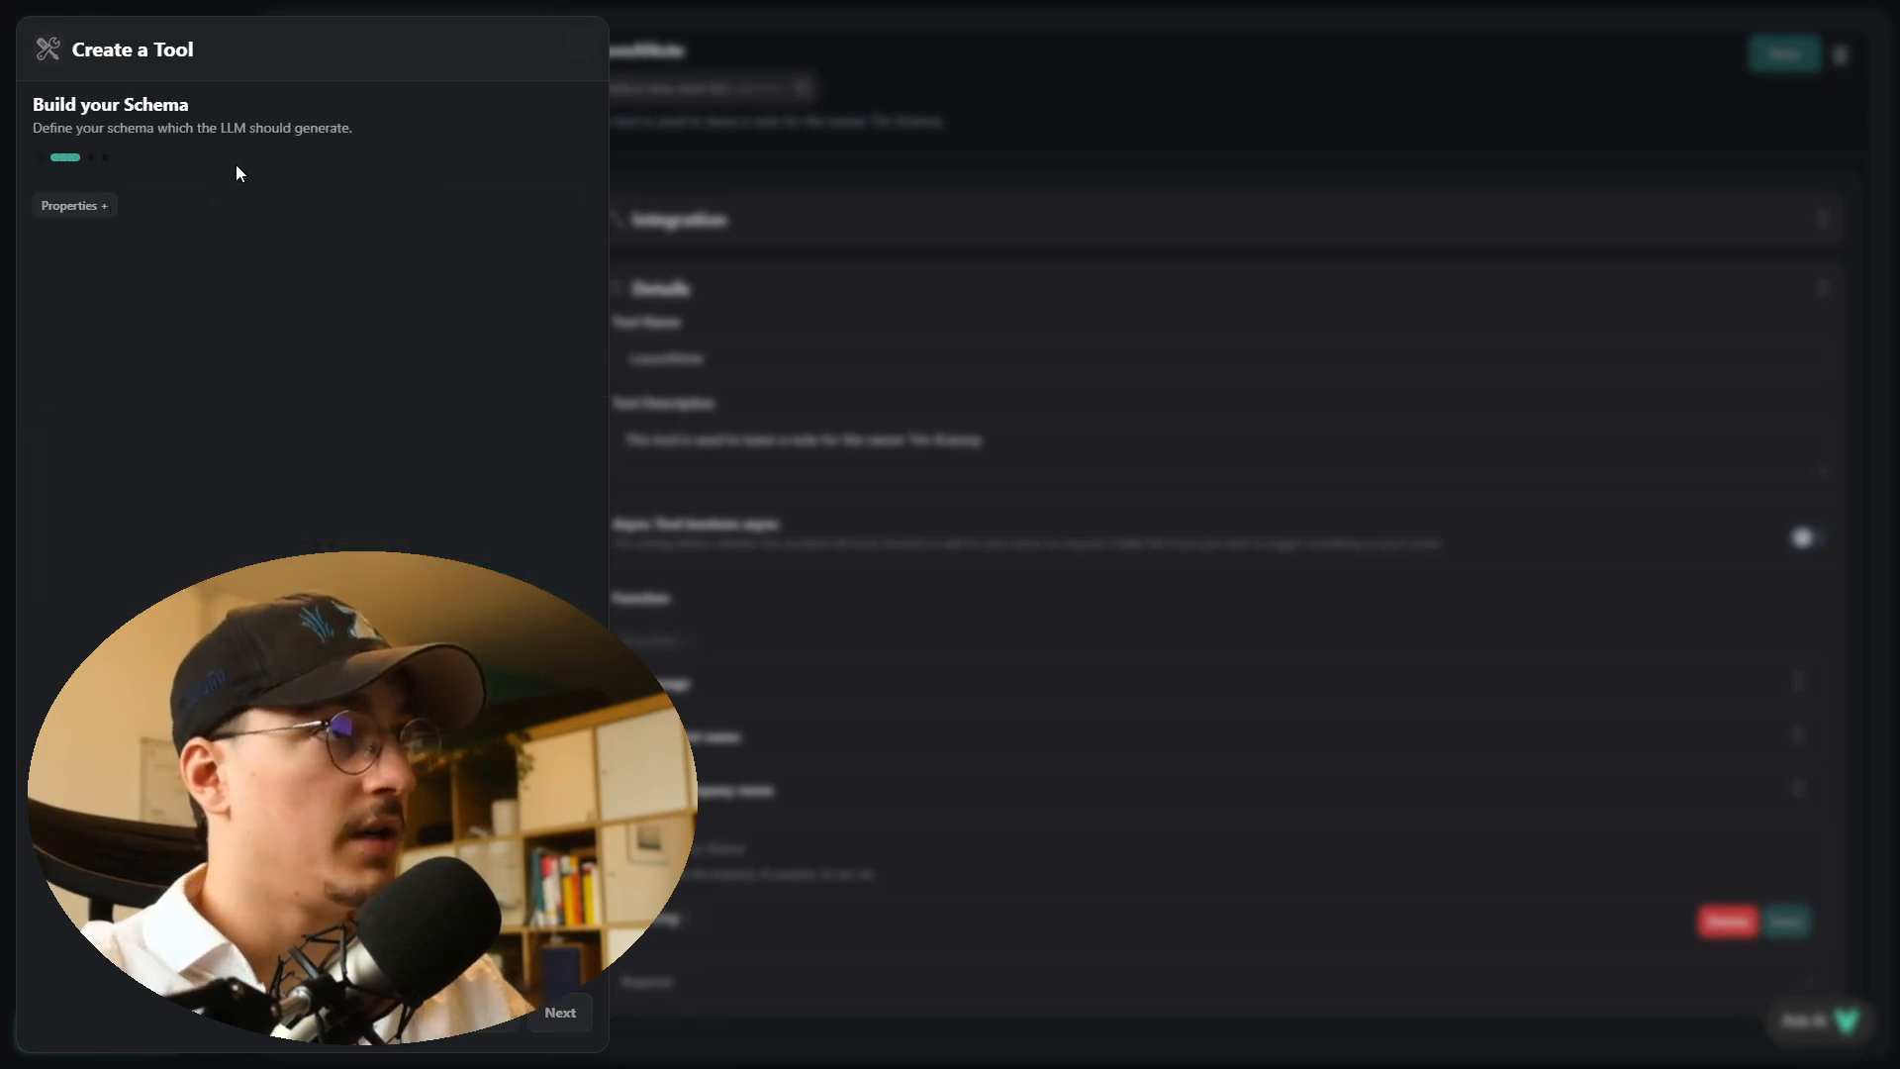
- Add a string property times described as "The time the user wants to book an appointment"
{"action": "left_click", "coordinate": [75, 205]}
{"action": "left_click", "coordinate": [121, 255]}
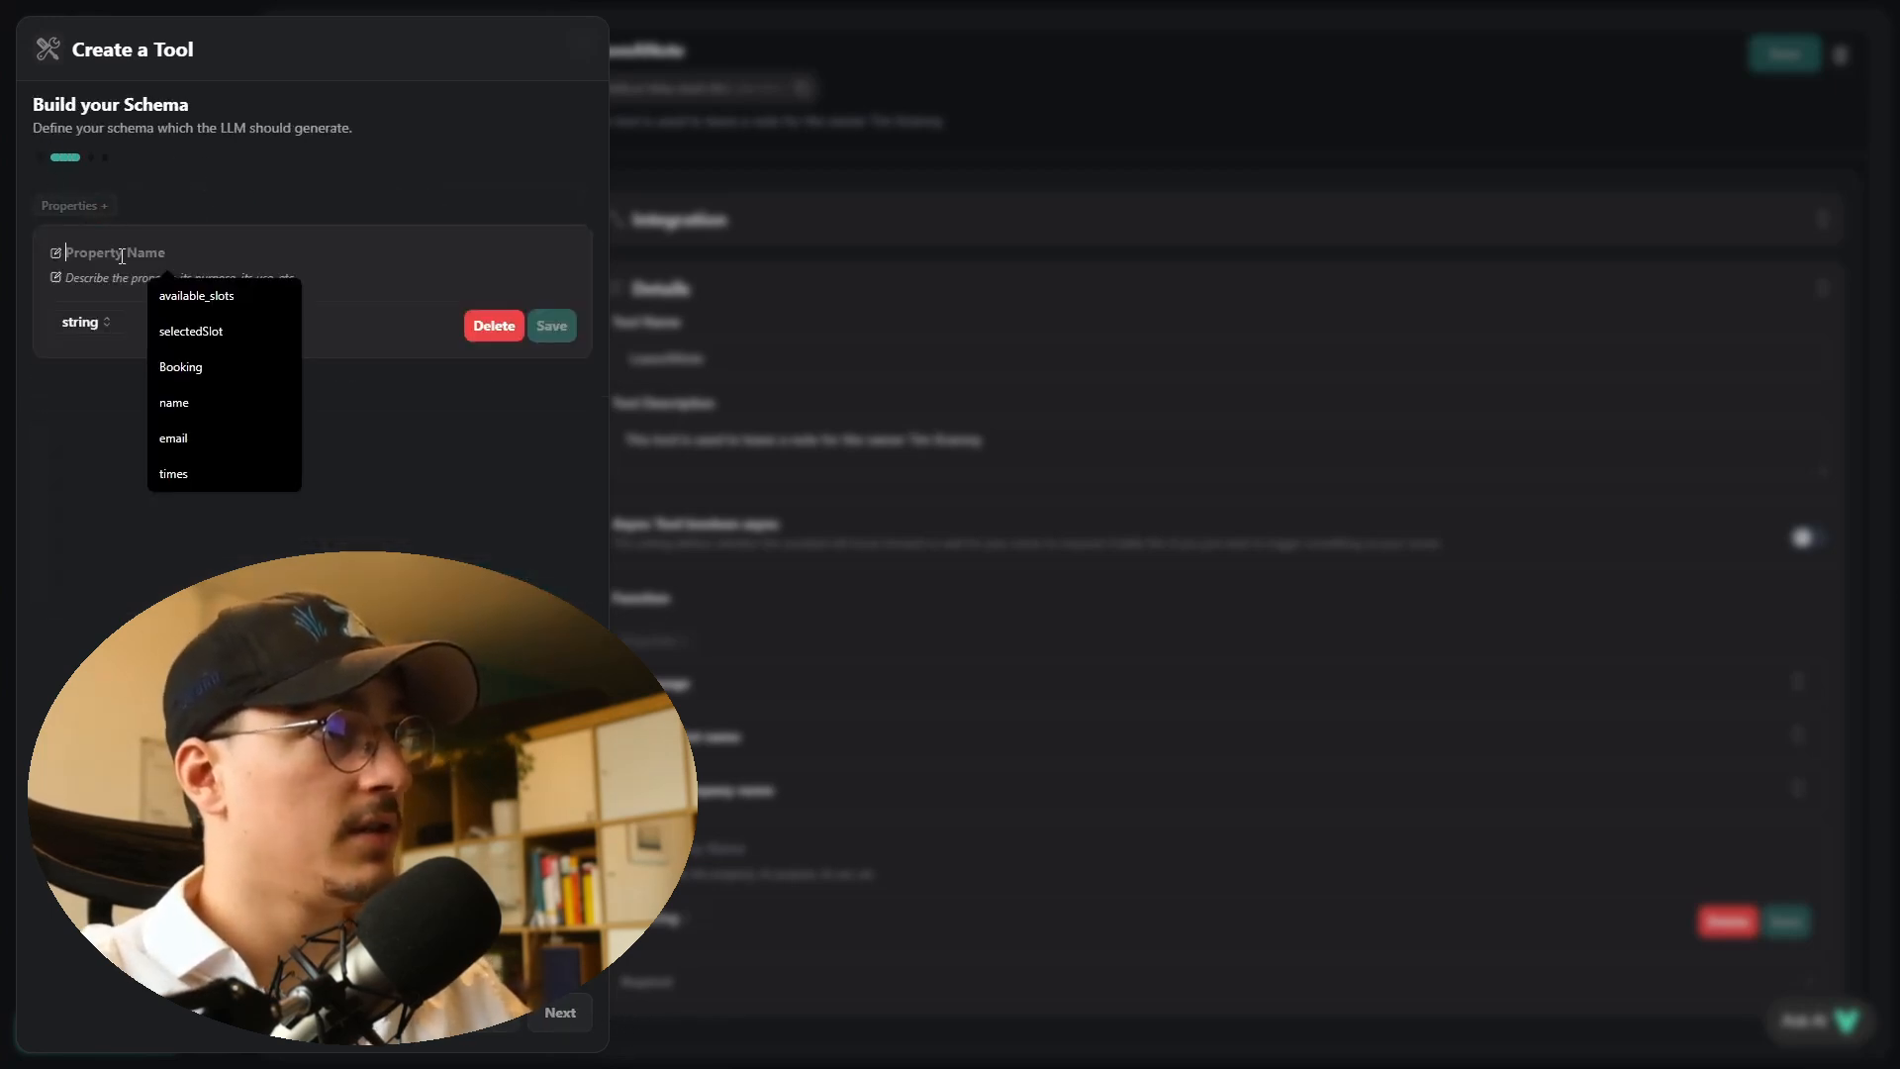
{"action": "type", "text": "times"}
{"action": "key", "text": "Tab"}
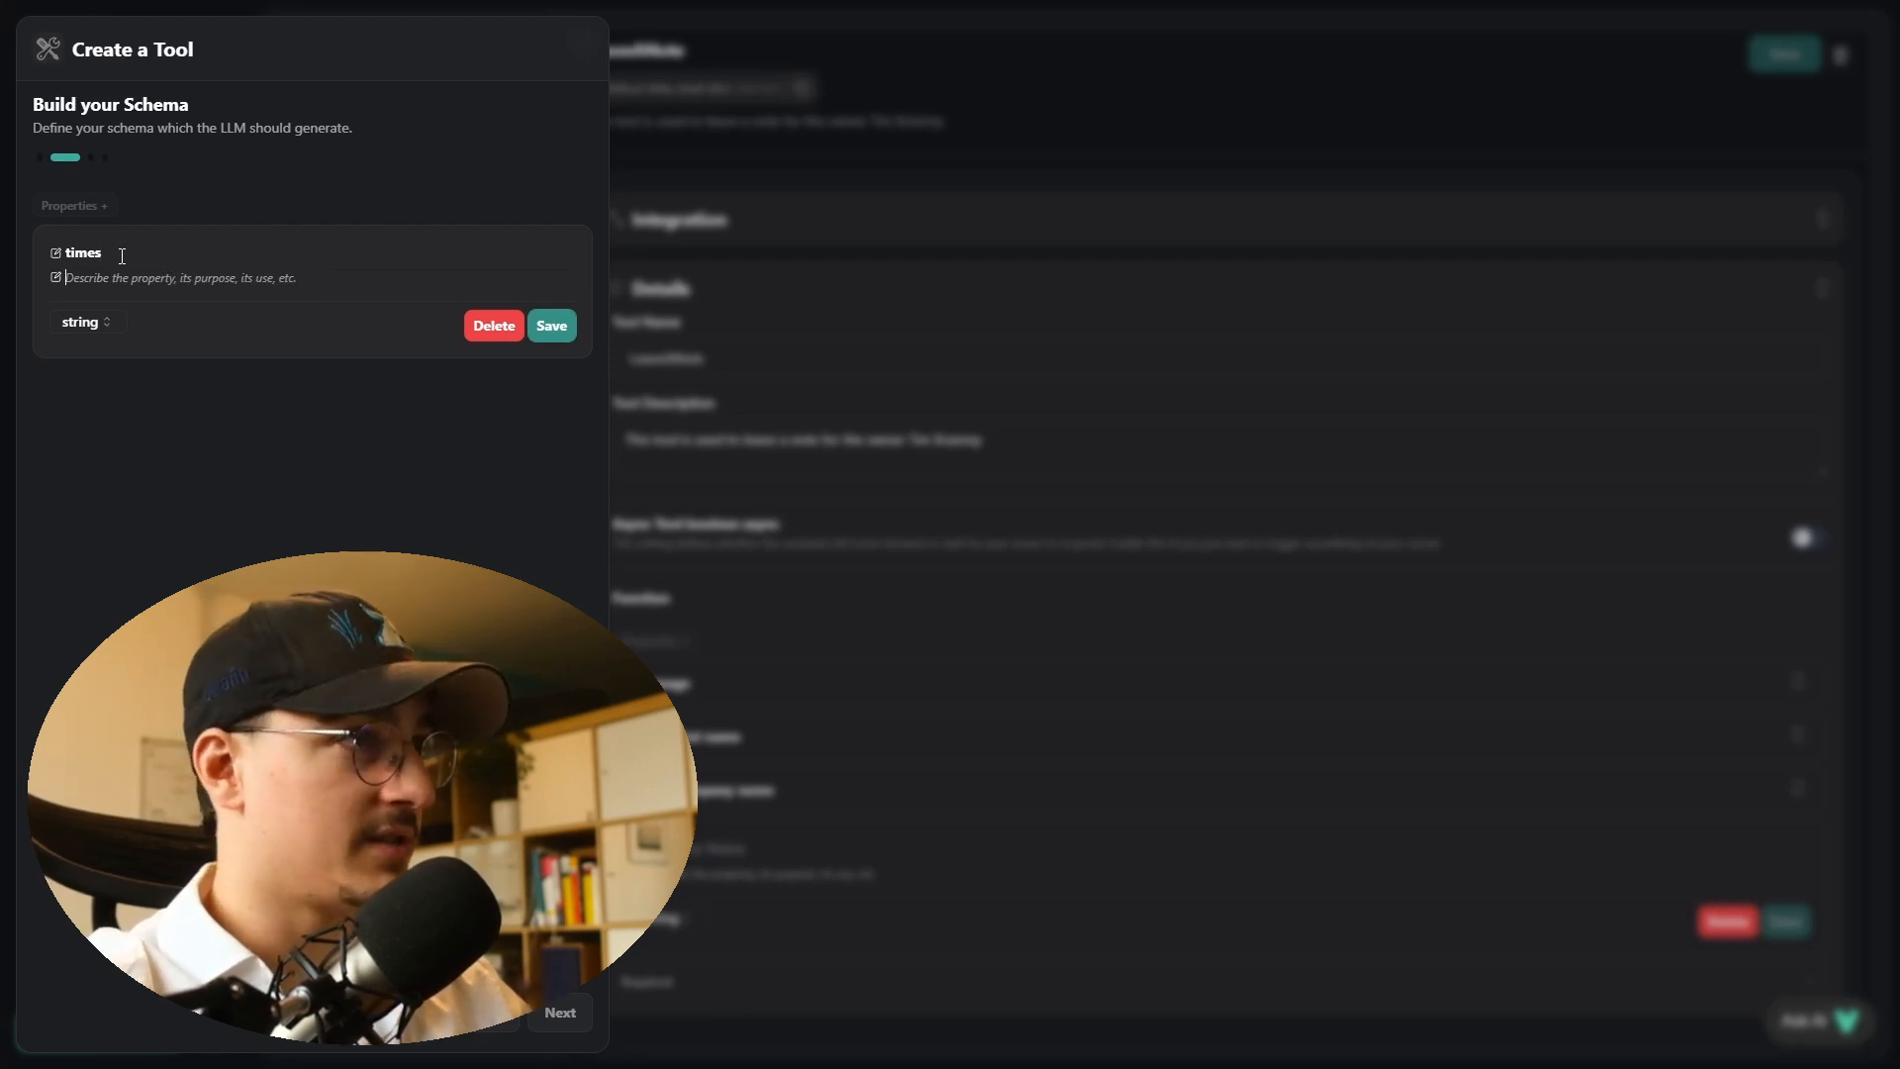
{"action": "type", "text": "The"}
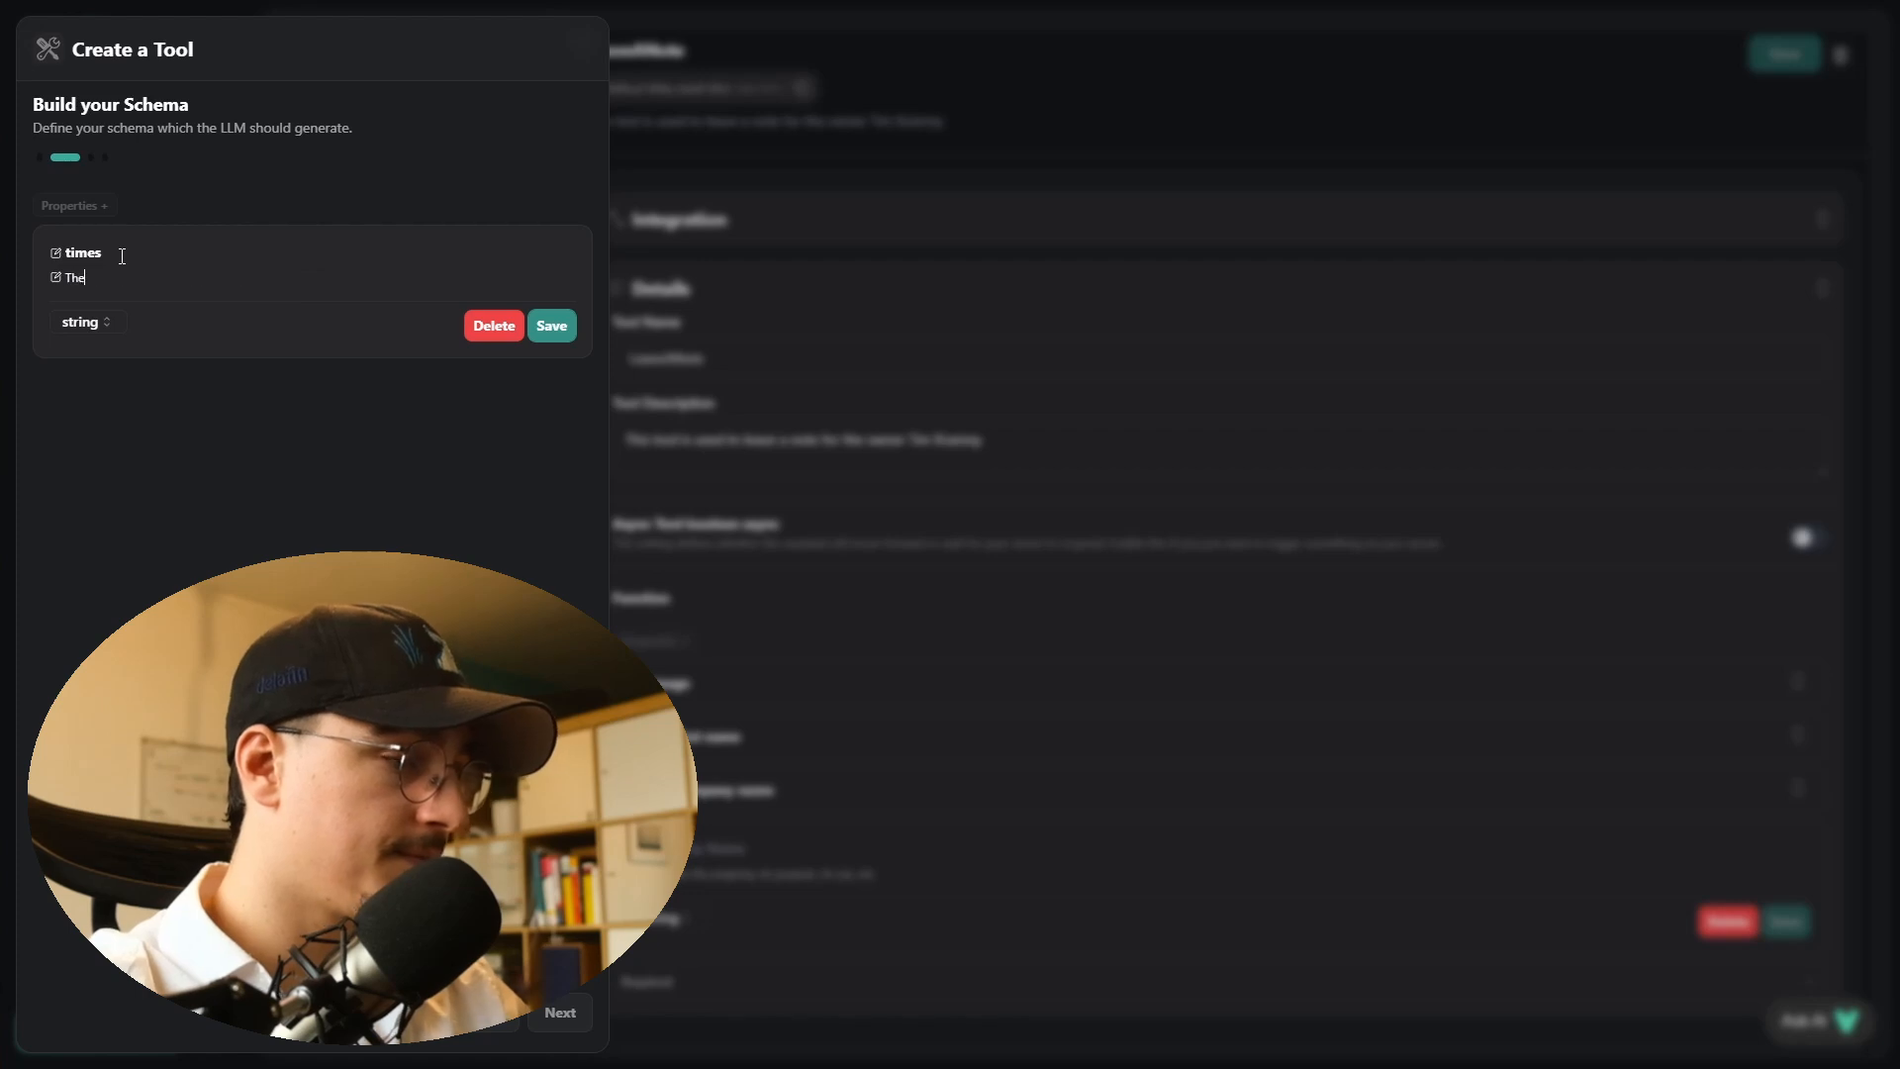
{"action": "type", "text": " time the user wants to book an appointment"}
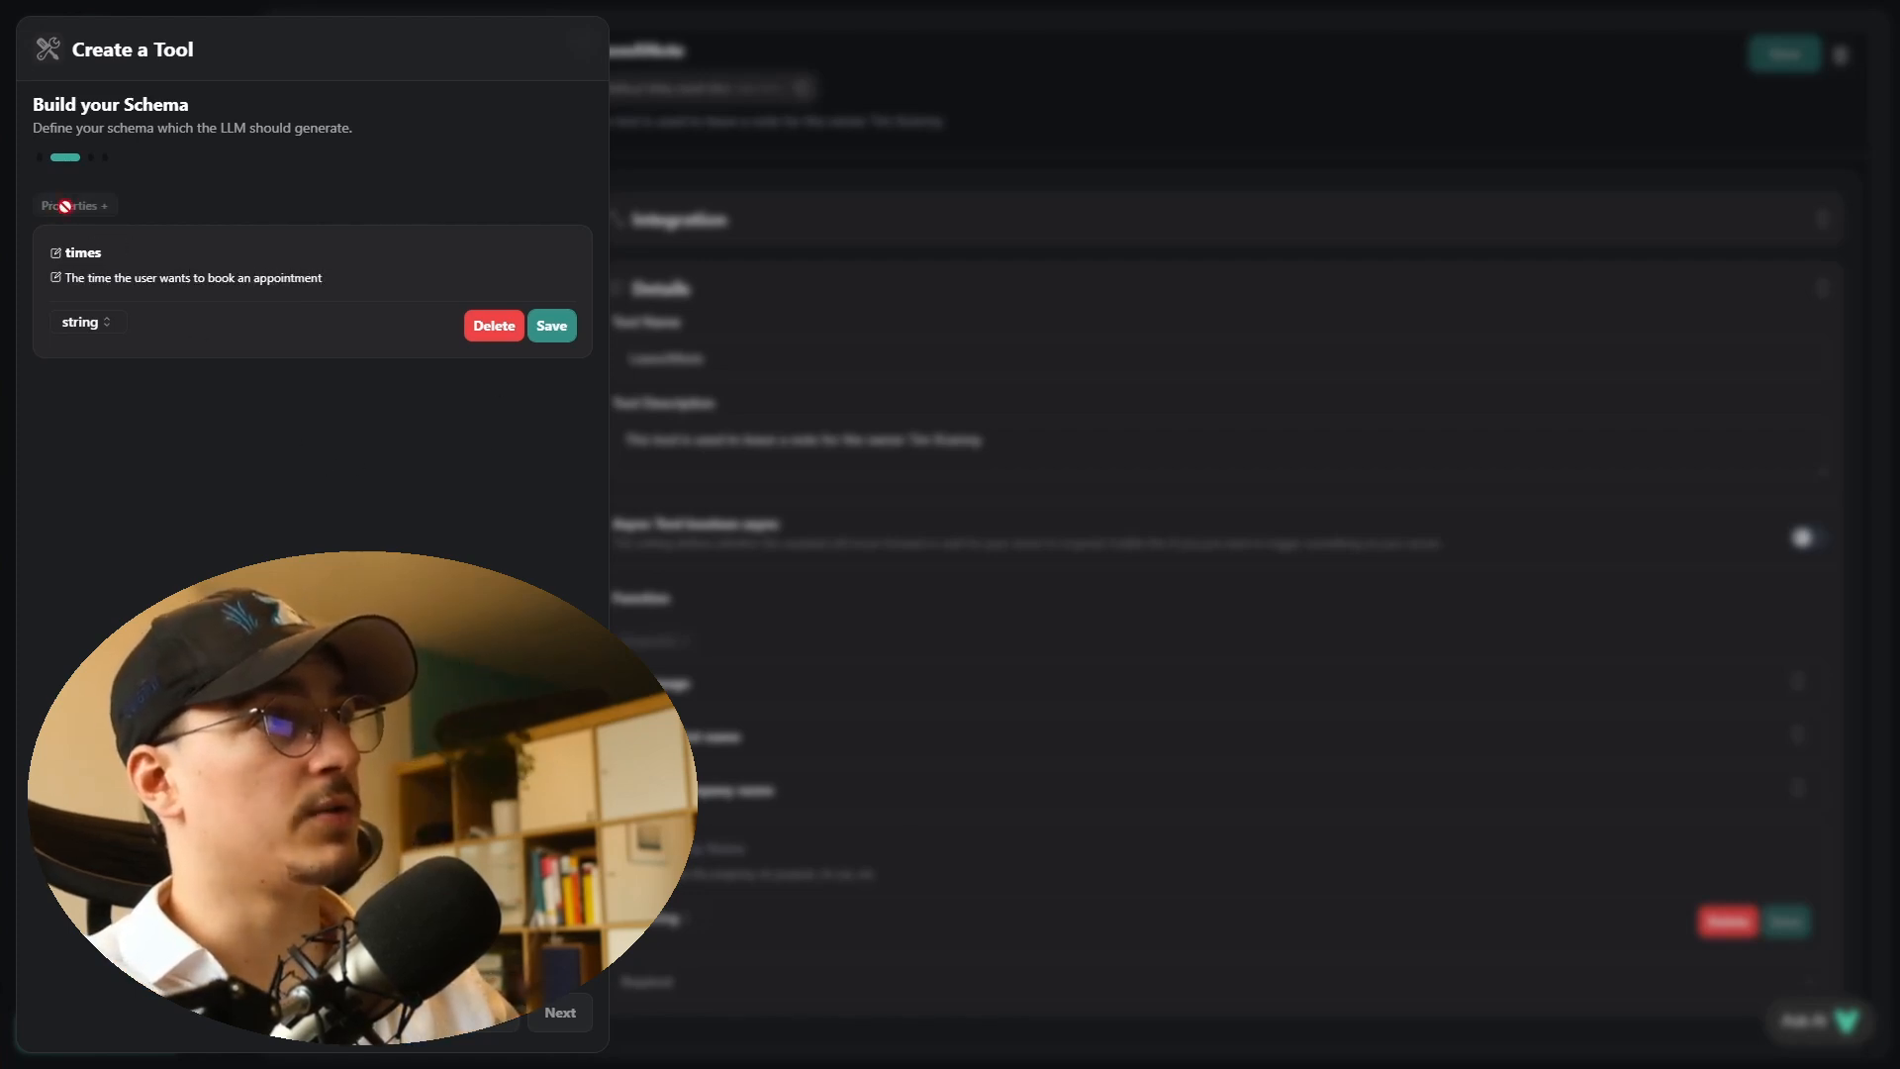
{"action": "left_click", "coordinate": [552, 325]}
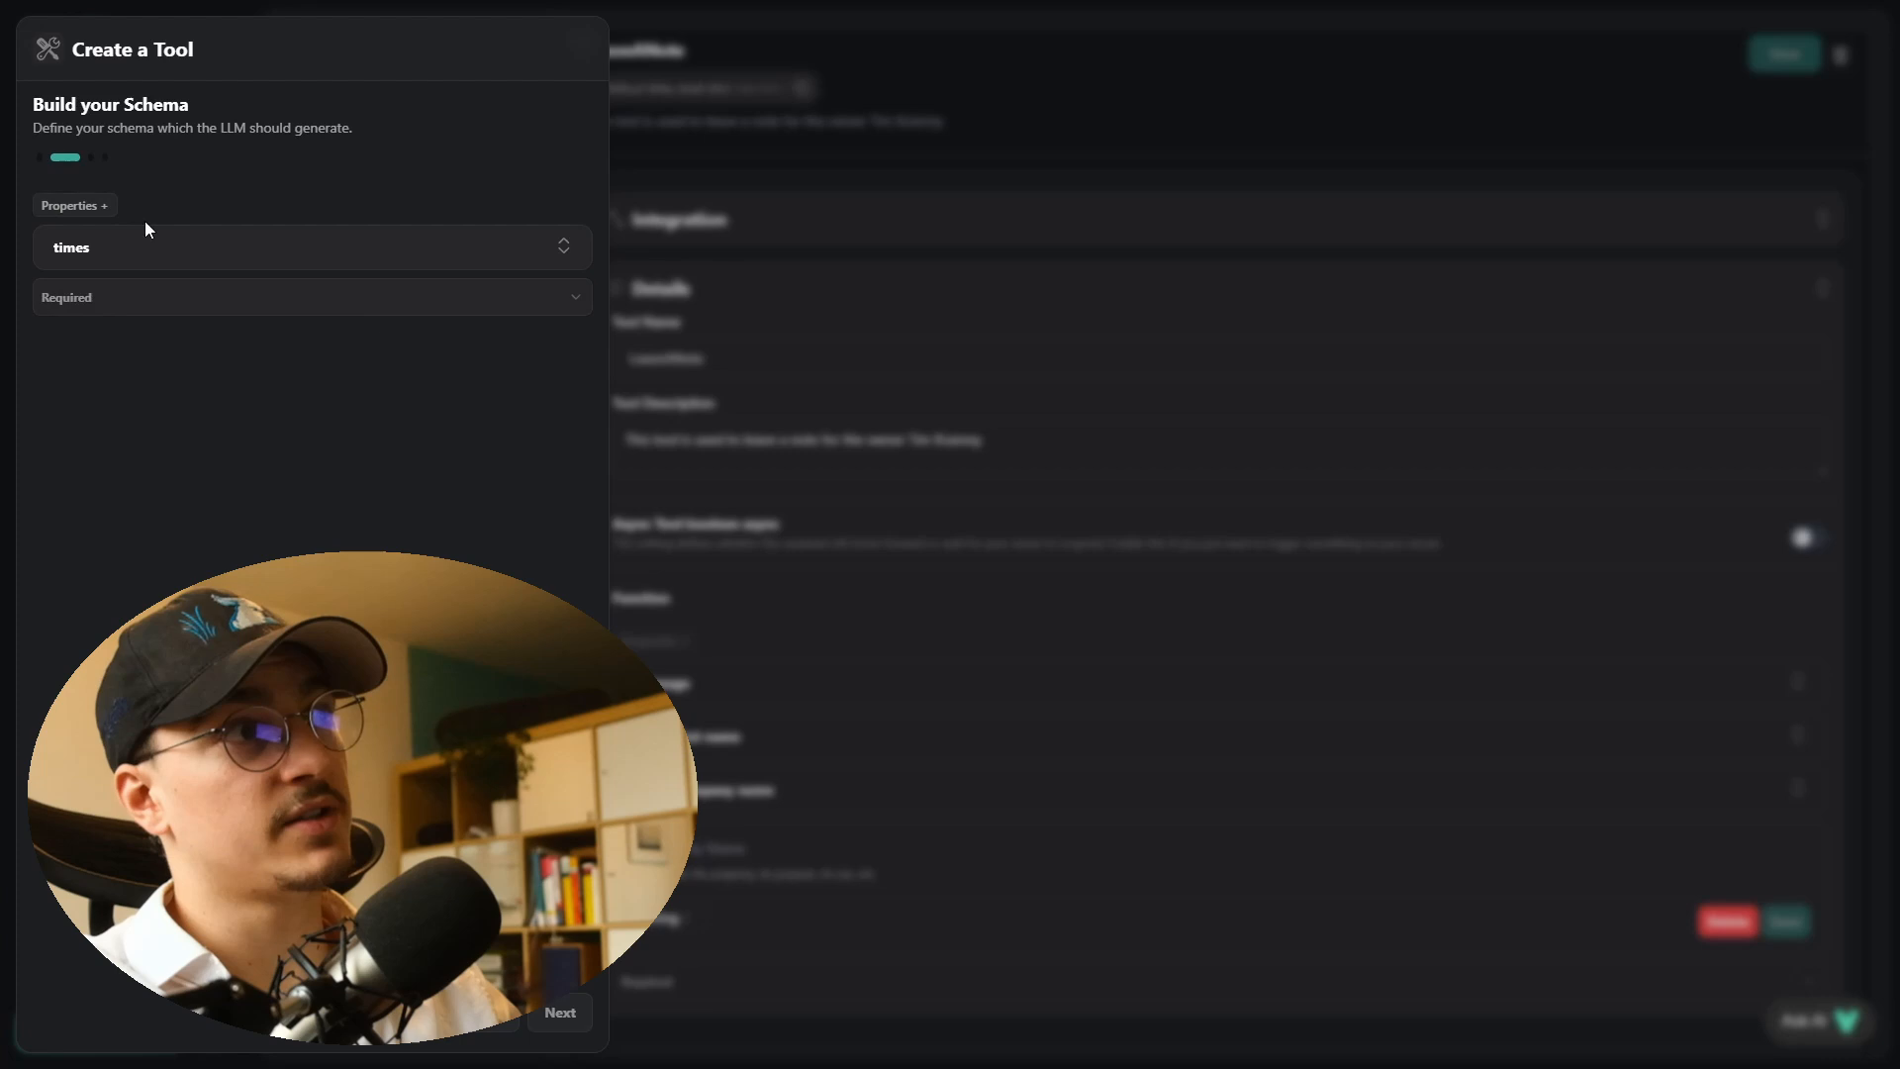
- Add a string property available_slots described as "These are the timeslots that are free in the calendar"
{"action": "left_click", "coordinate": [94, 205]}
{"action": "left_click", "coordinate": [131, 307]}
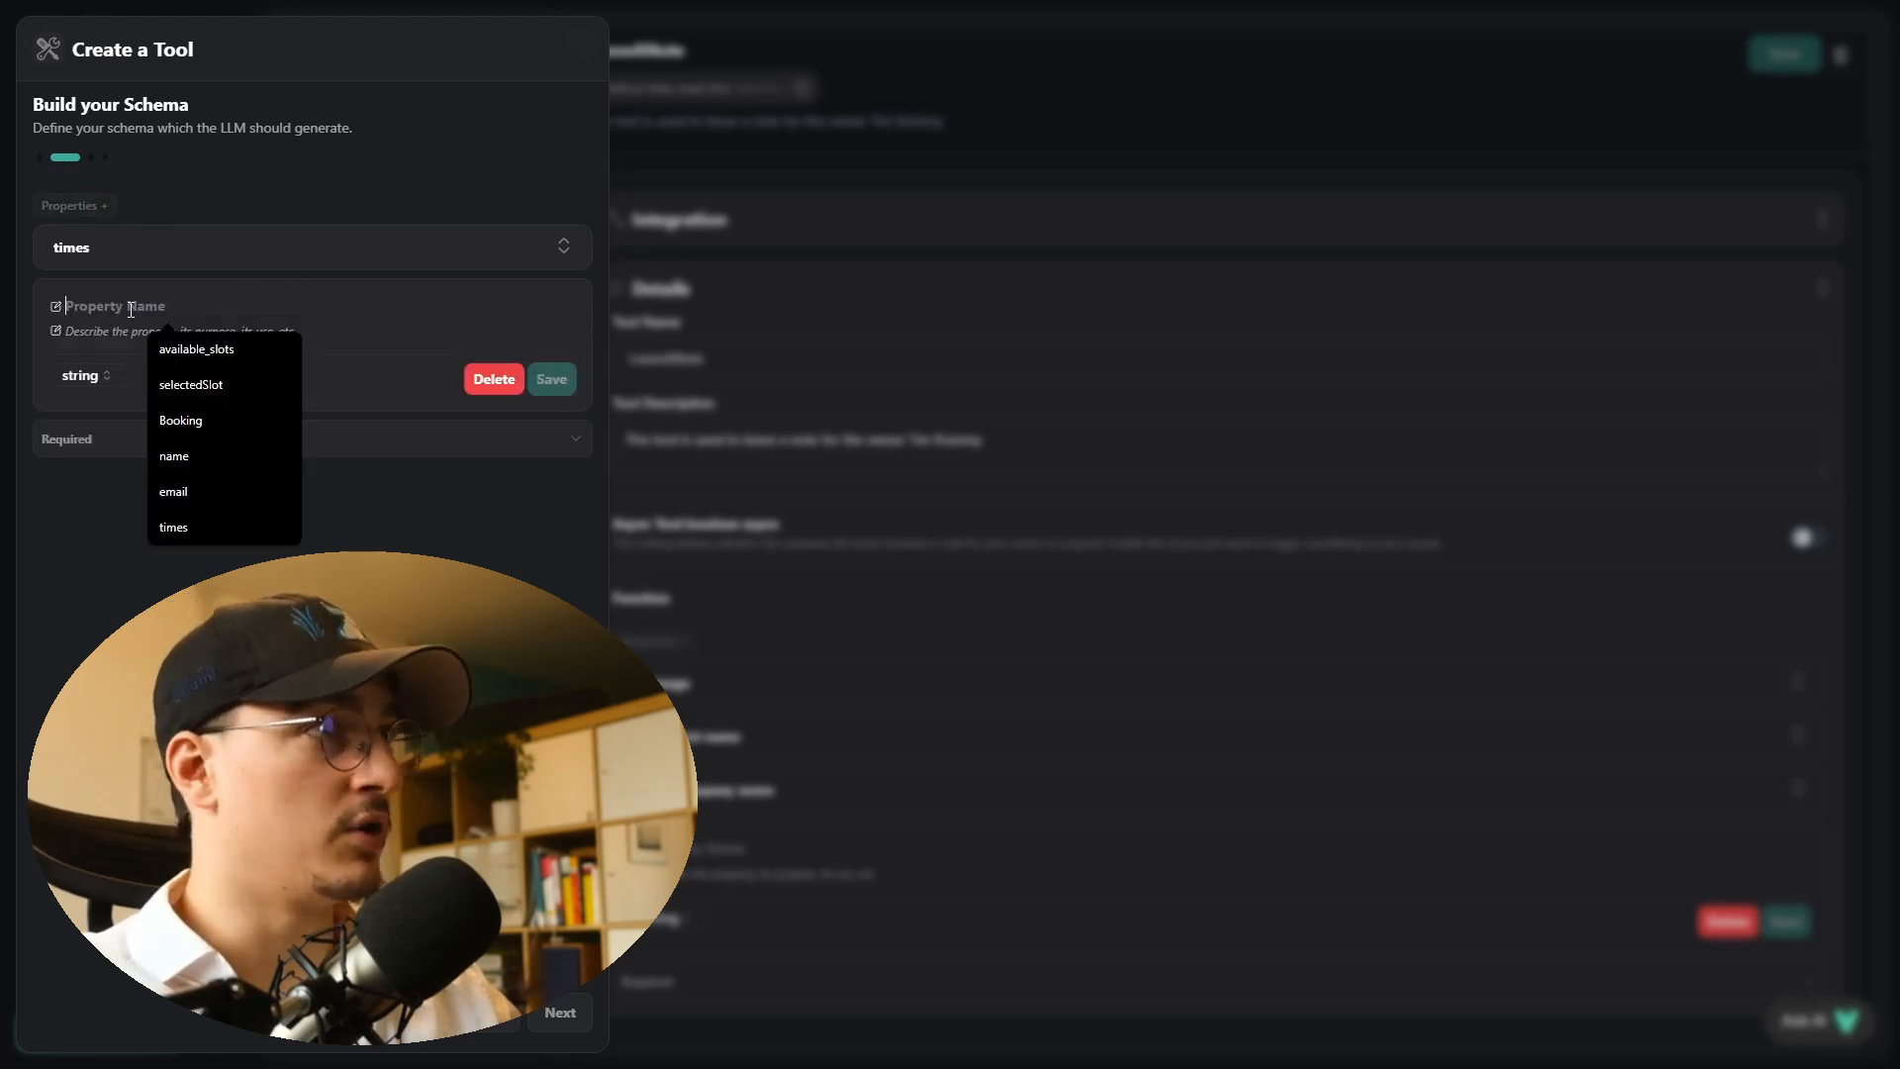
{"action": "type", "text": "av"}
{"action": "key", "text": "Down"}
{"action": "key", "text": "Return"}
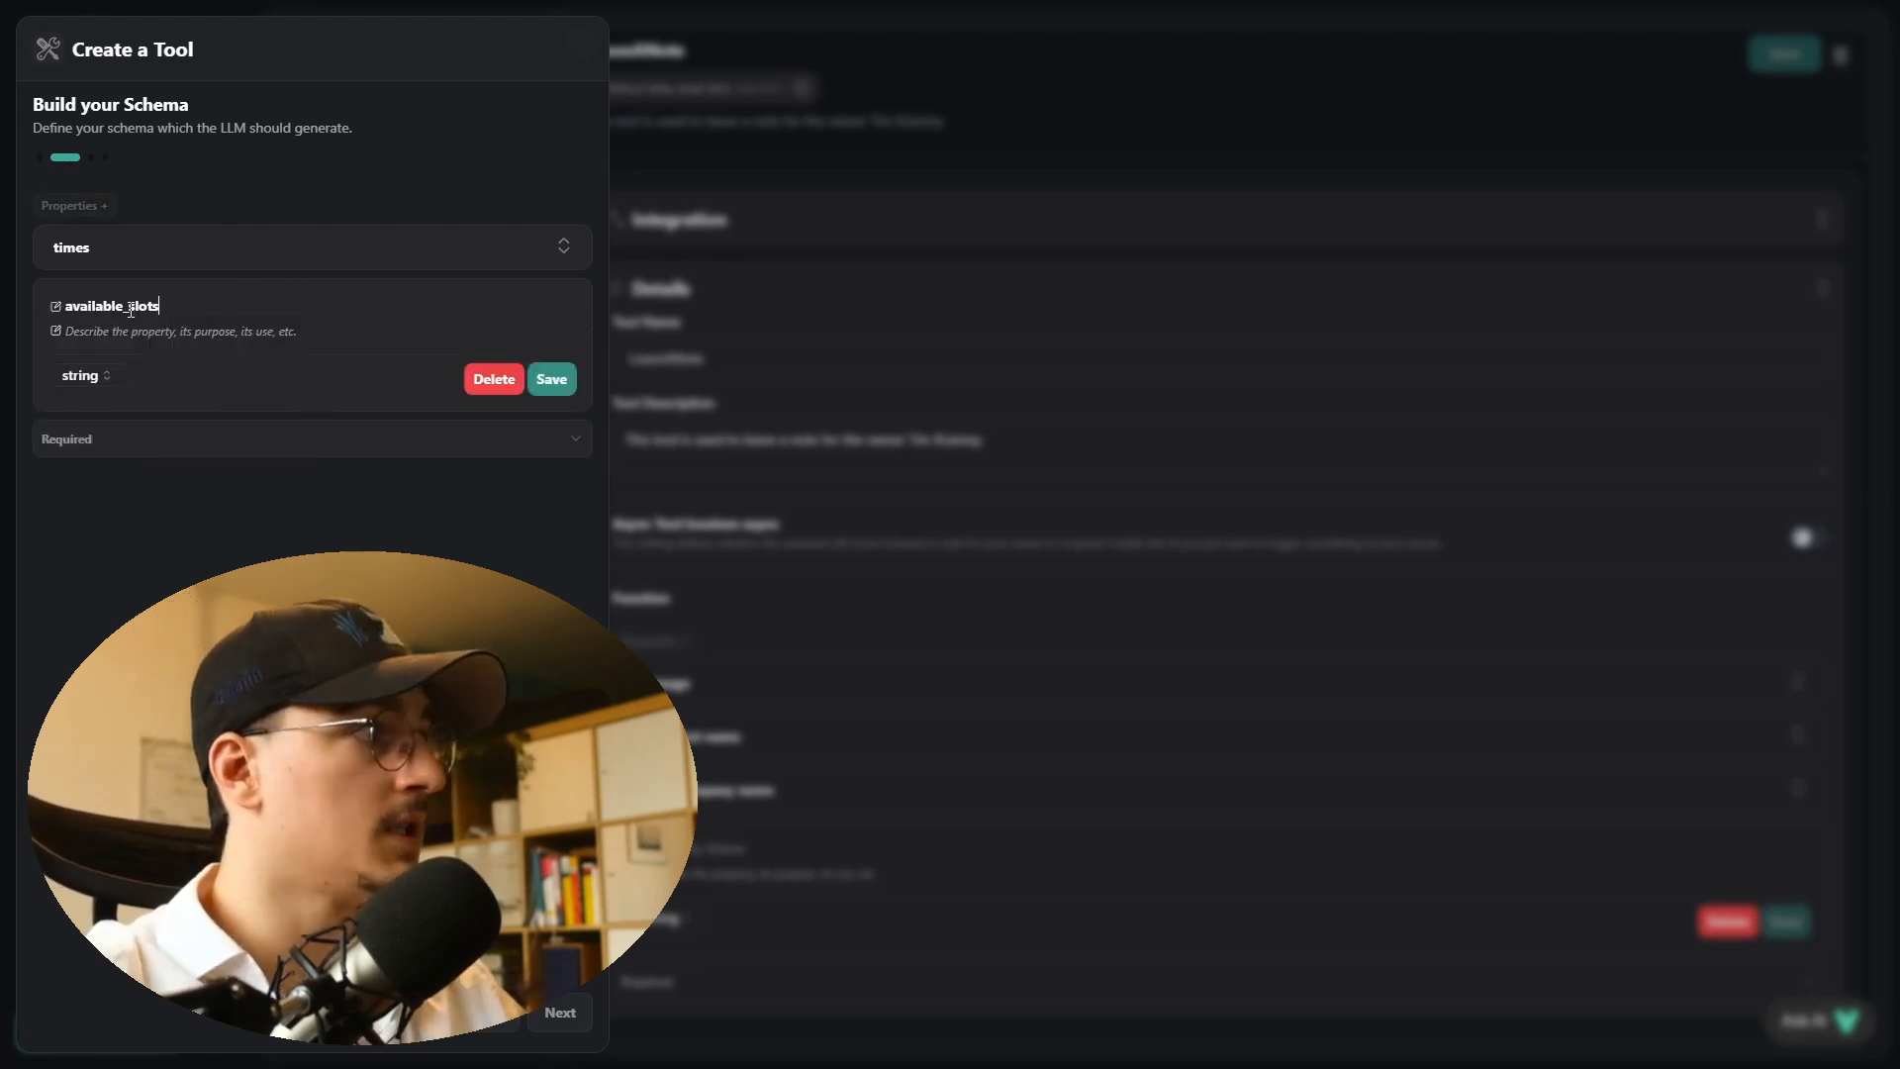
{"action": "left_click", "coordinate": [207, 333]}
{"action": "type", "text": "T"}
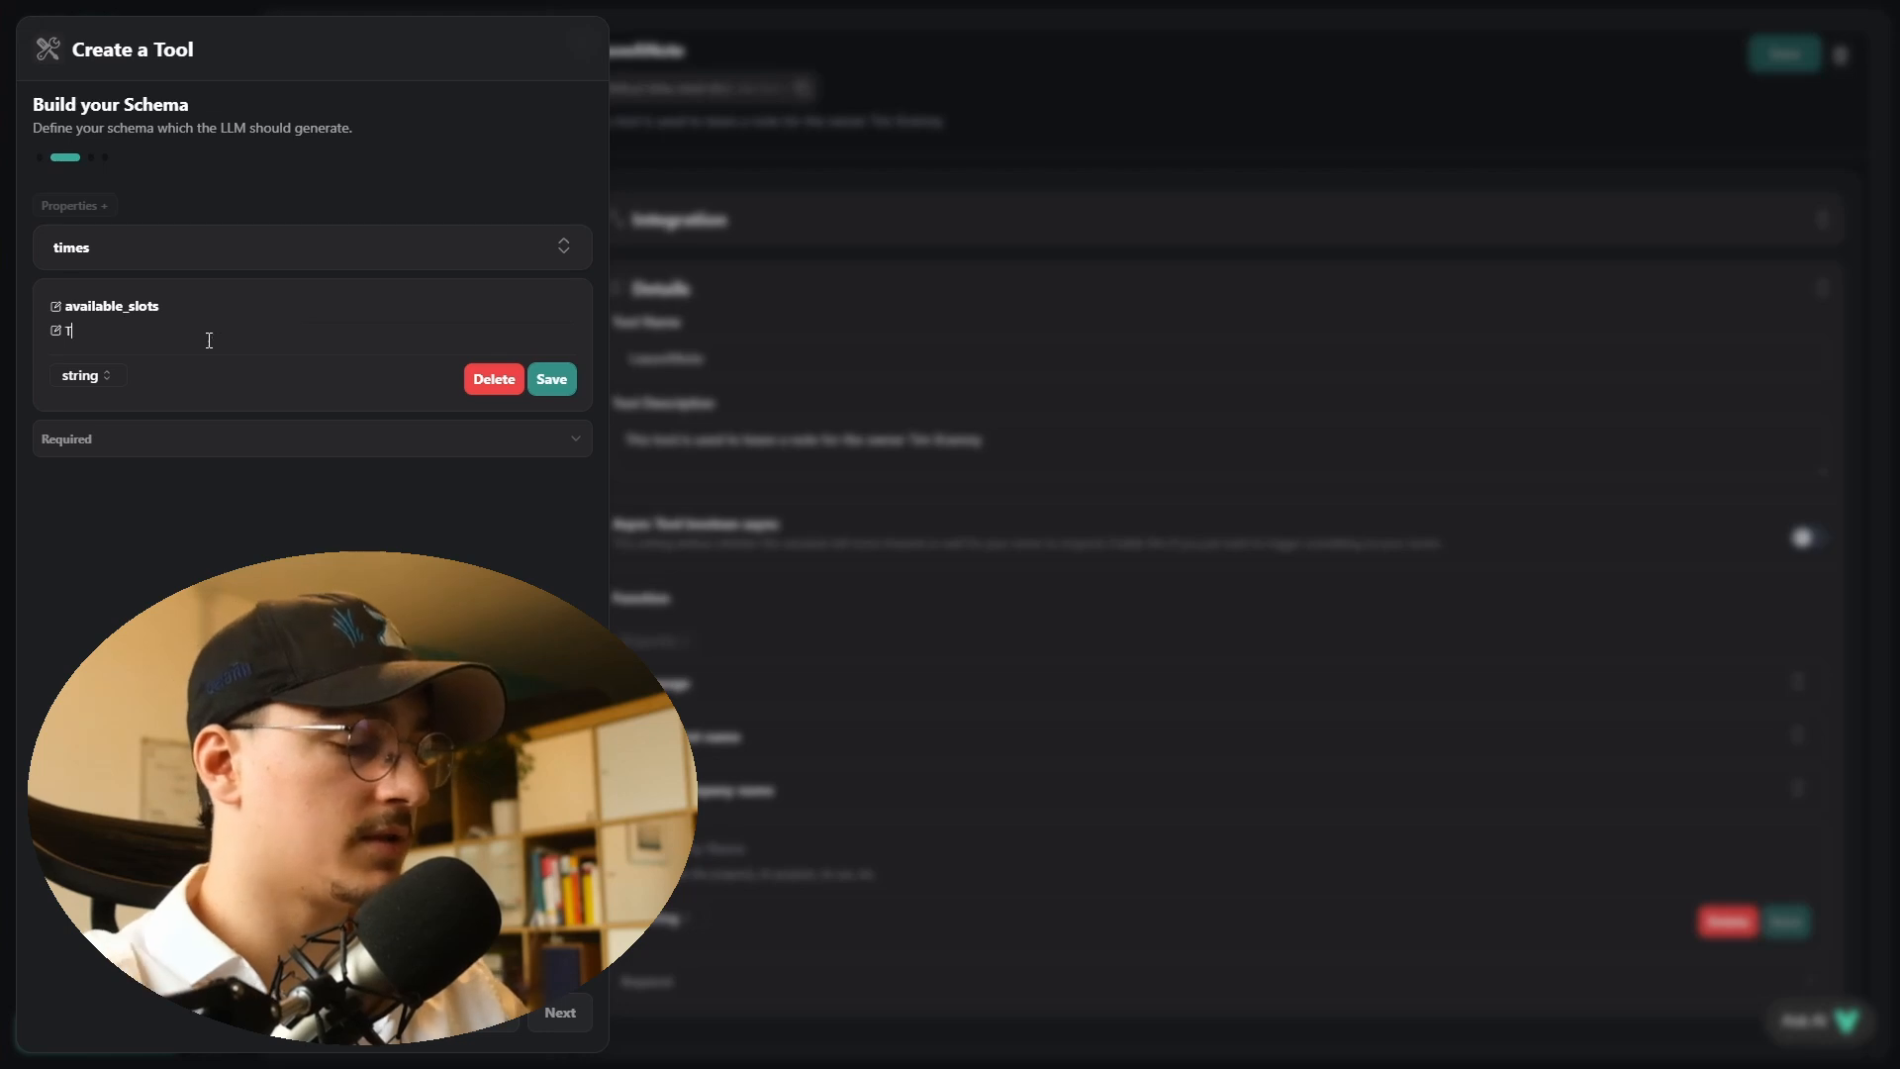
{"action": "type", "text": "hese are the timeslots that are free in the calendar"}
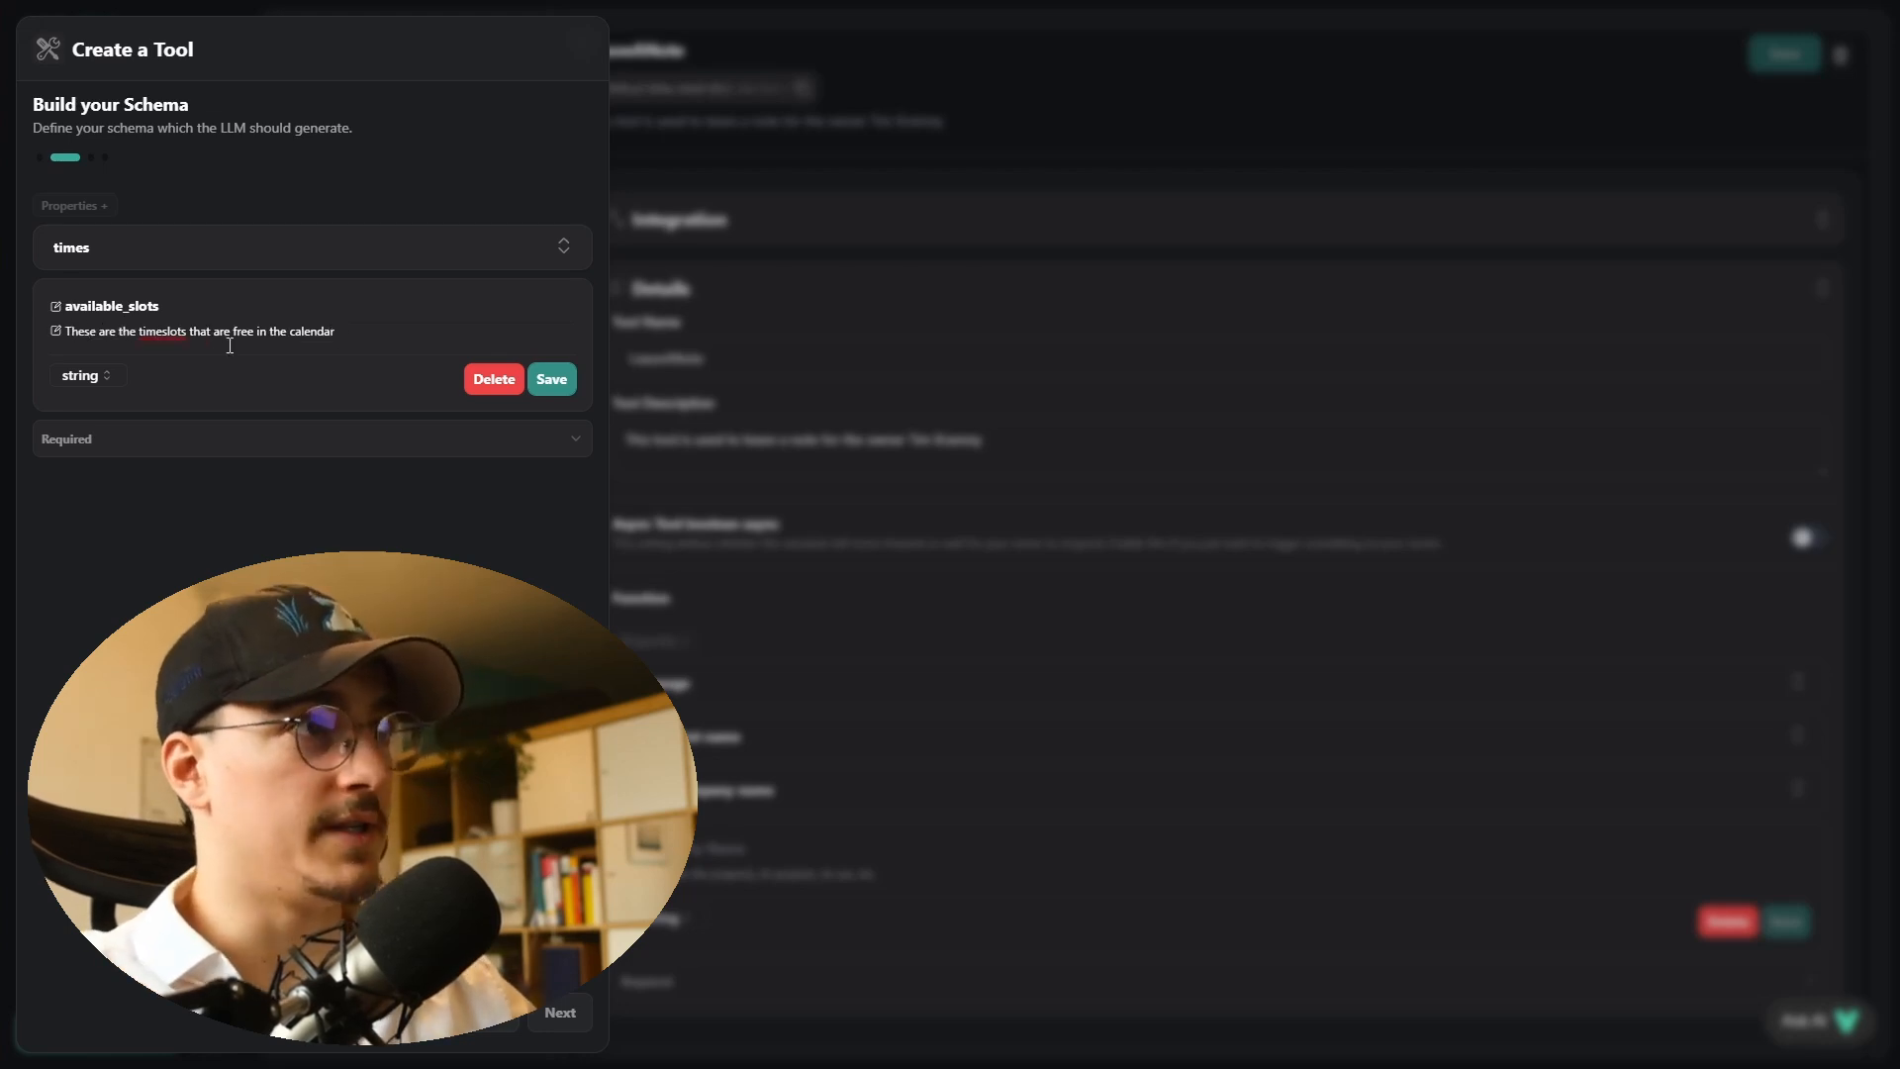
{"action": "left_click", "coordinate": [551, 379]}
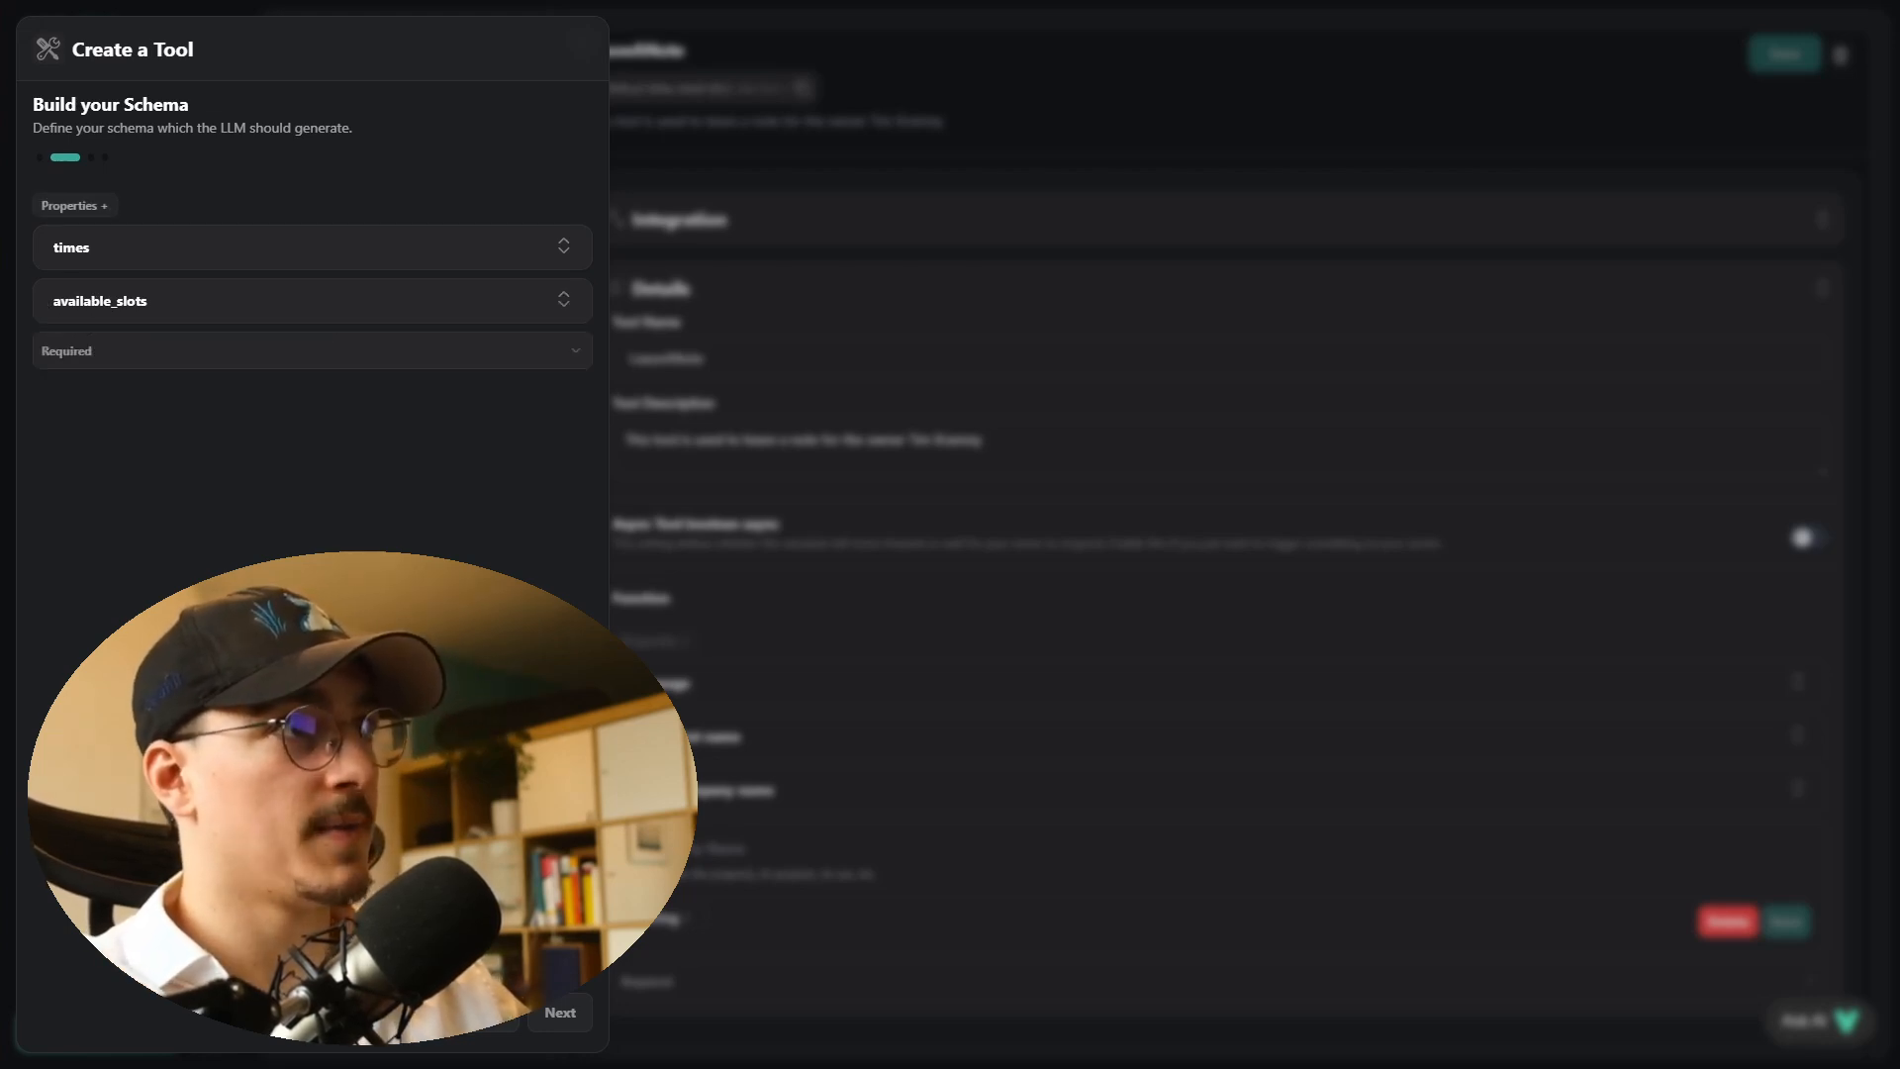
- Name the tool checkAvailability, keep the suggested description about checking time slot availability, and create it
{"action": "left_click", "coordinate": [555, 1025]}
{"action": "left_click", "coordinate": [200, 252]}
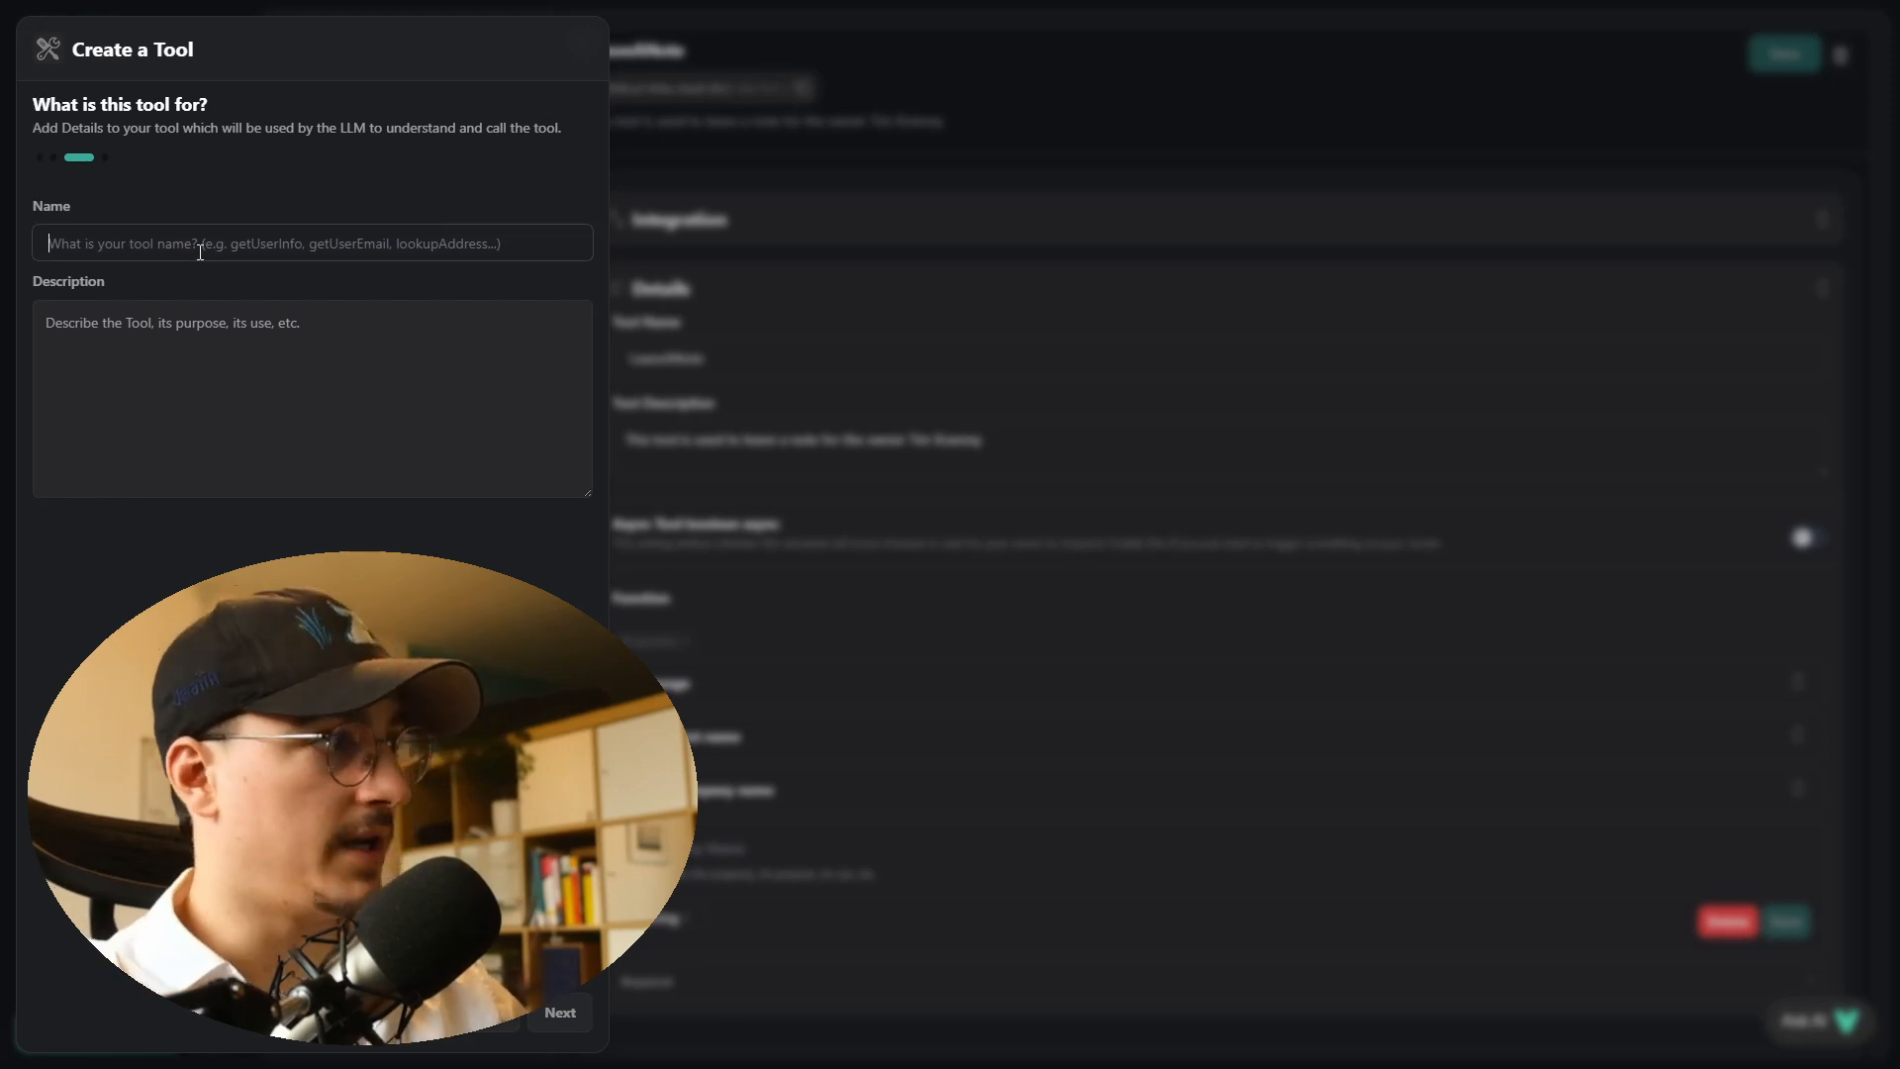
{"action": "type", "text": "checkAvailability"}
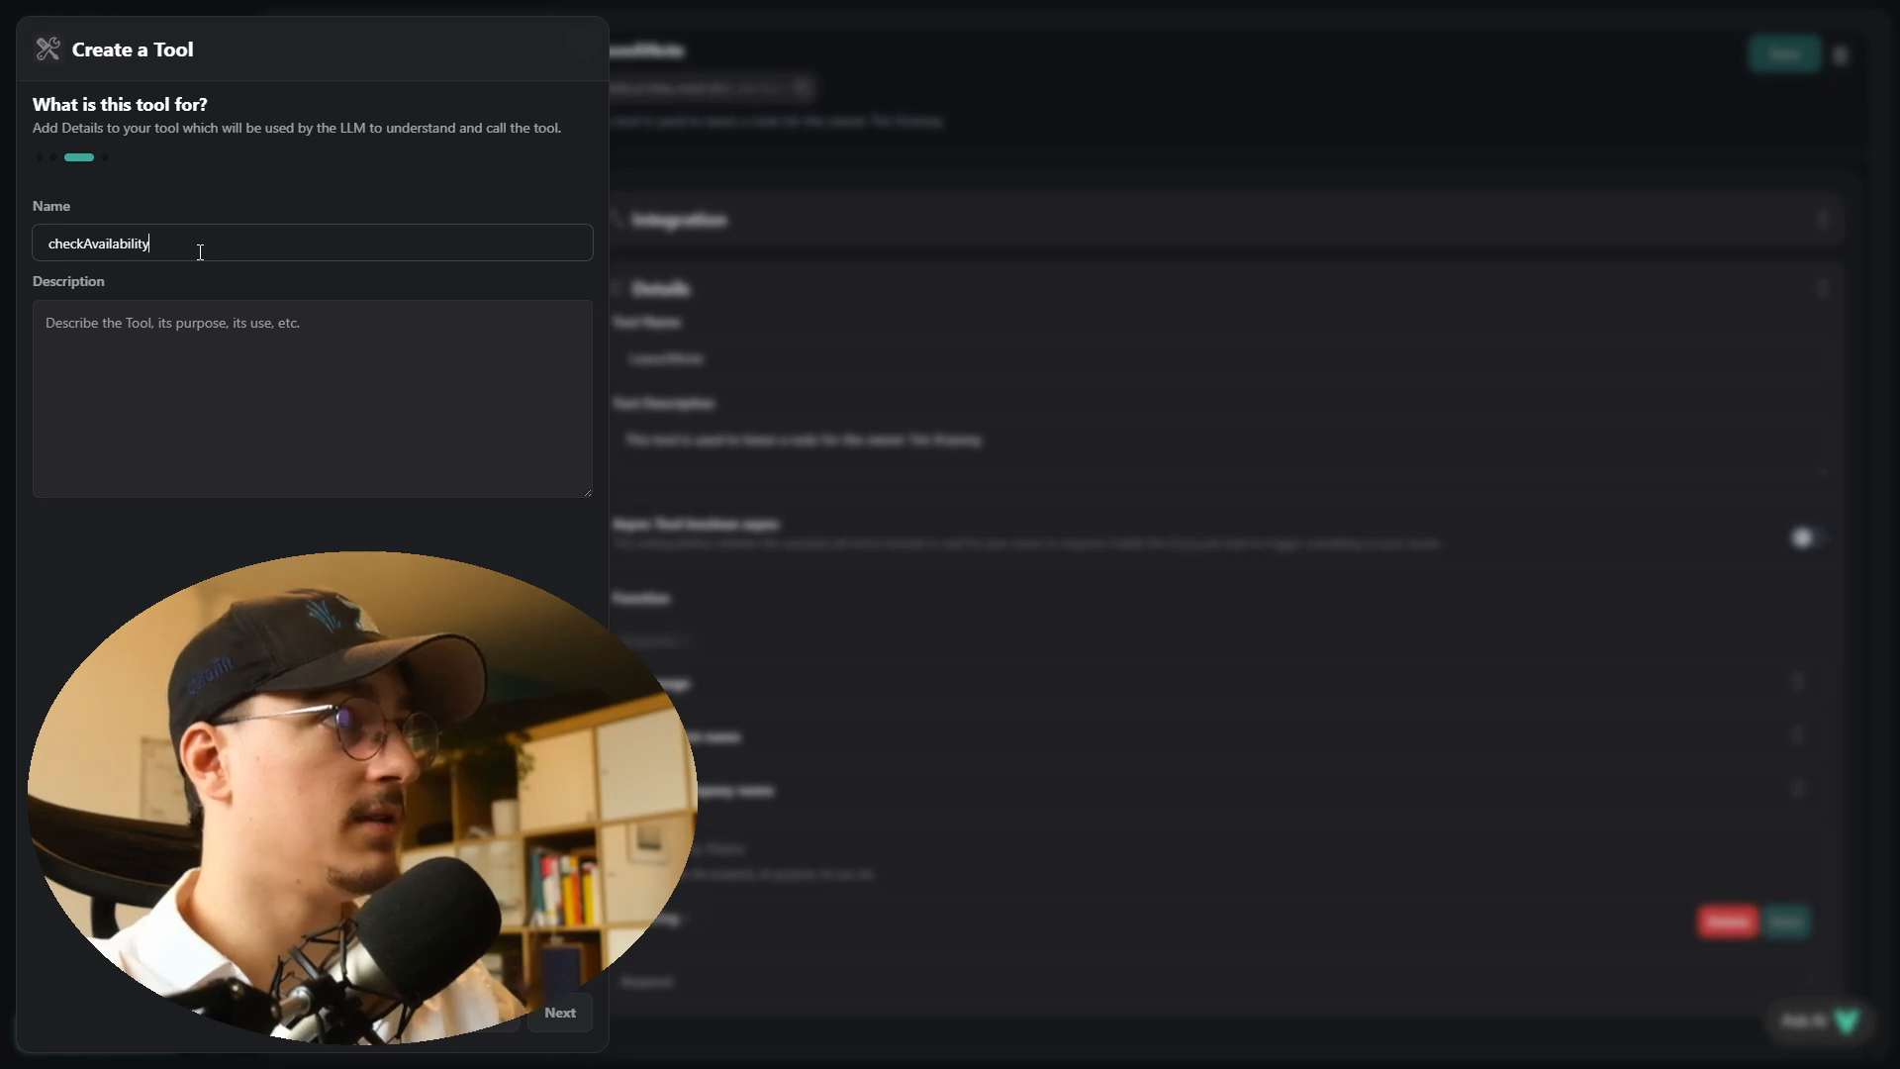
{"action": "key", "text": "Tab"}
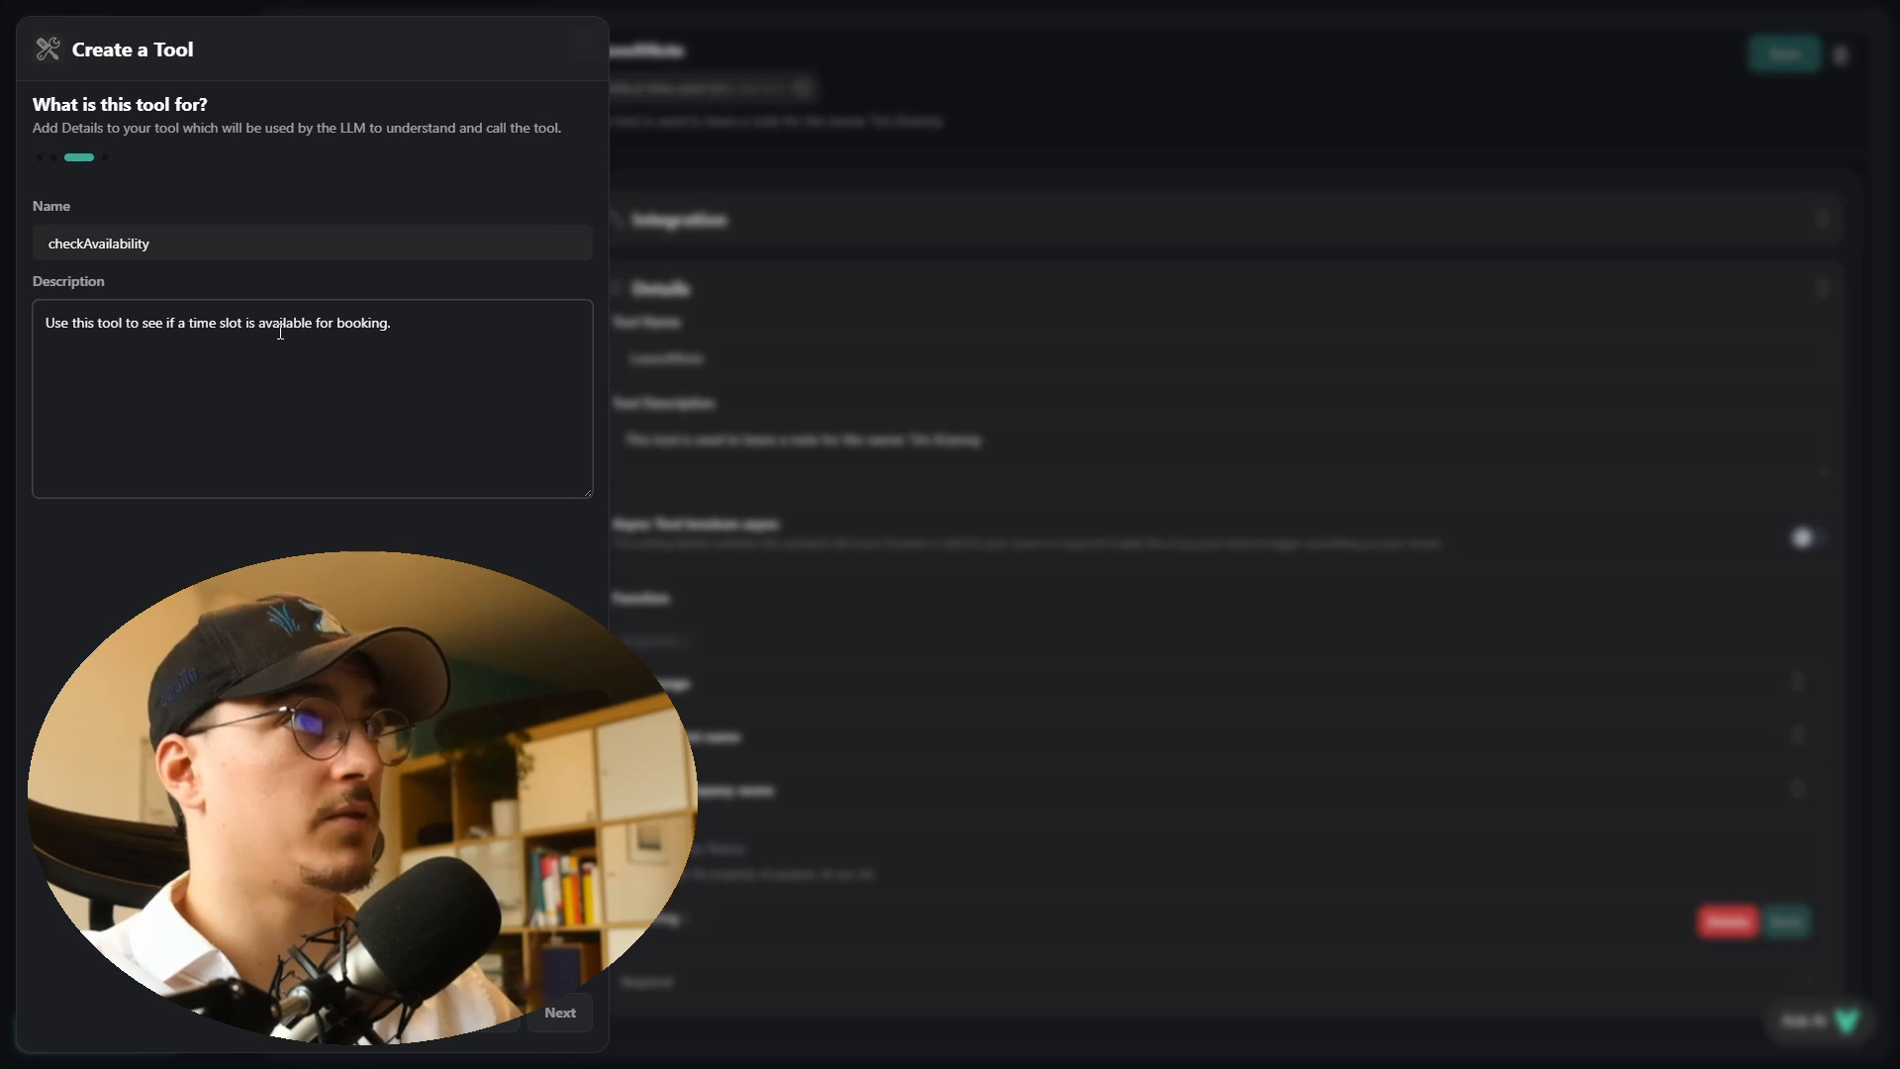
{"action": "left_click", "coordinate": [554, 1014]}
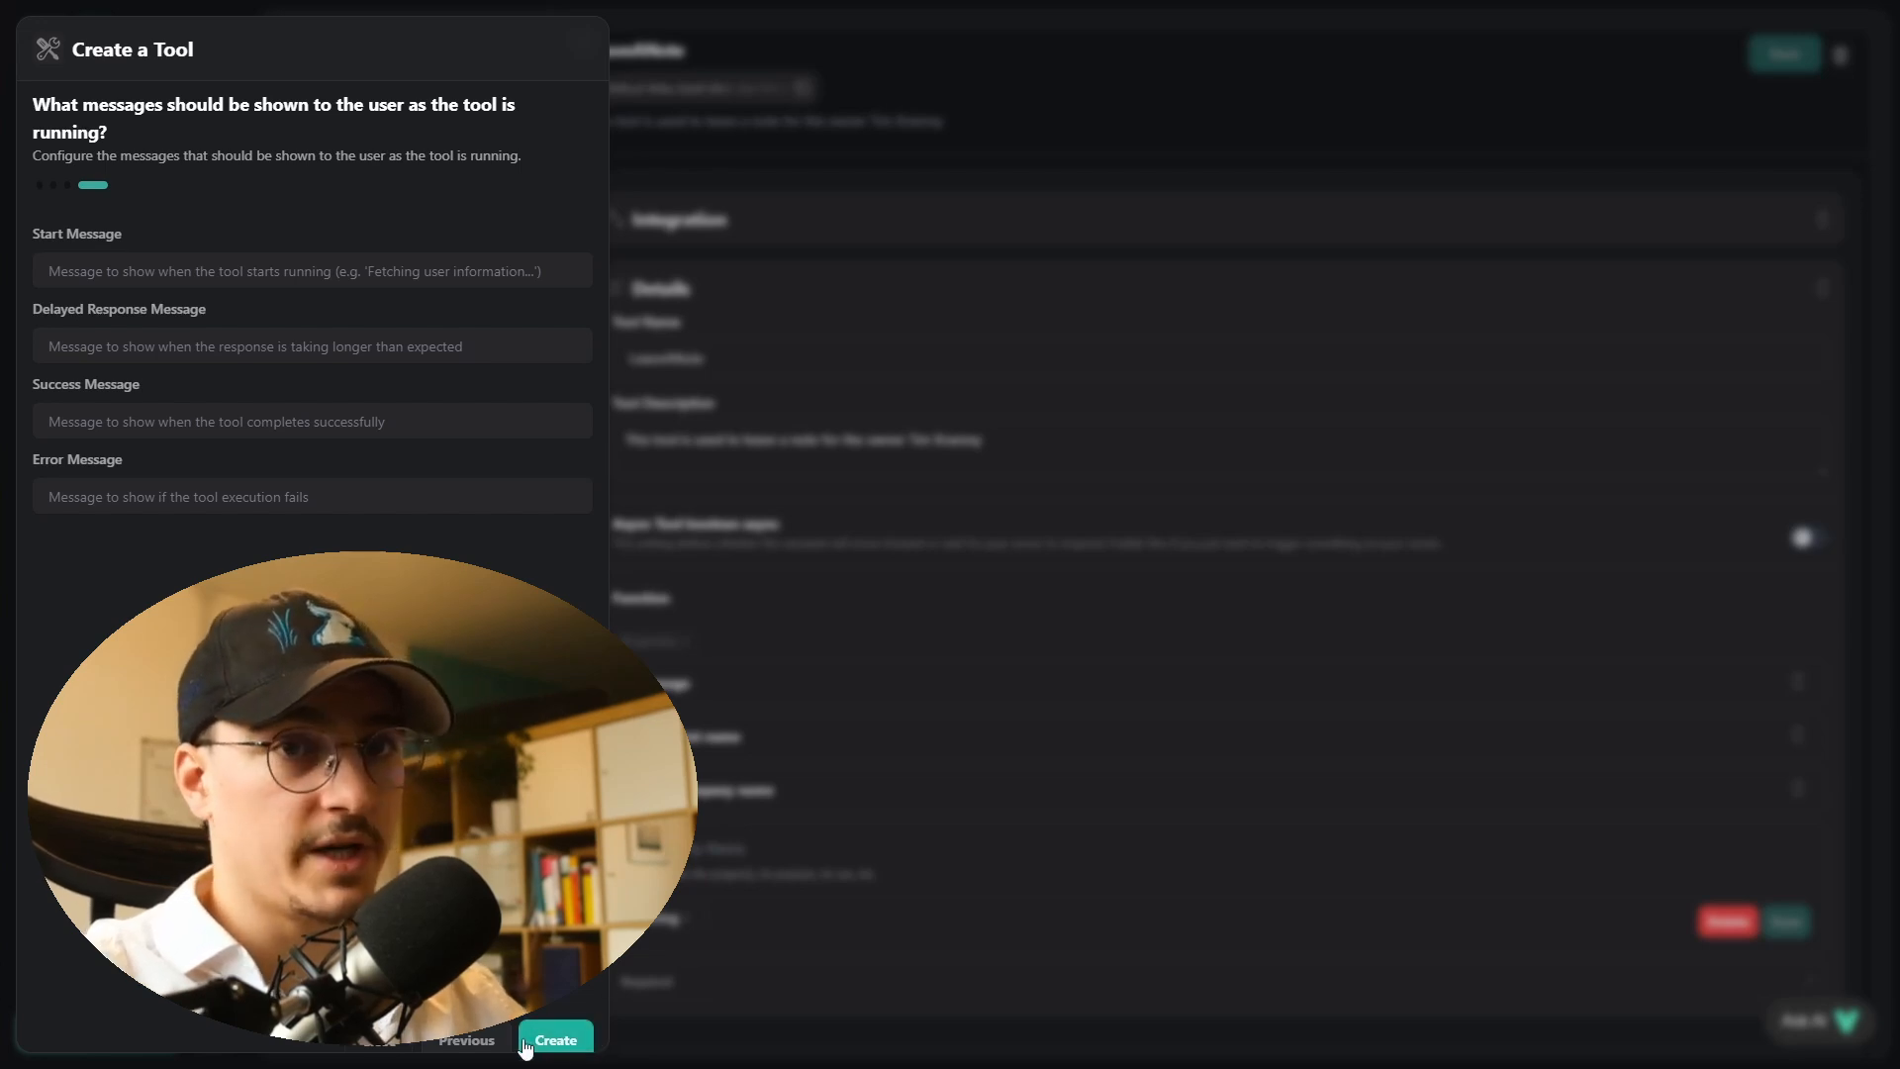
{"action": "left_click", "coordinate": [389, 1047]}
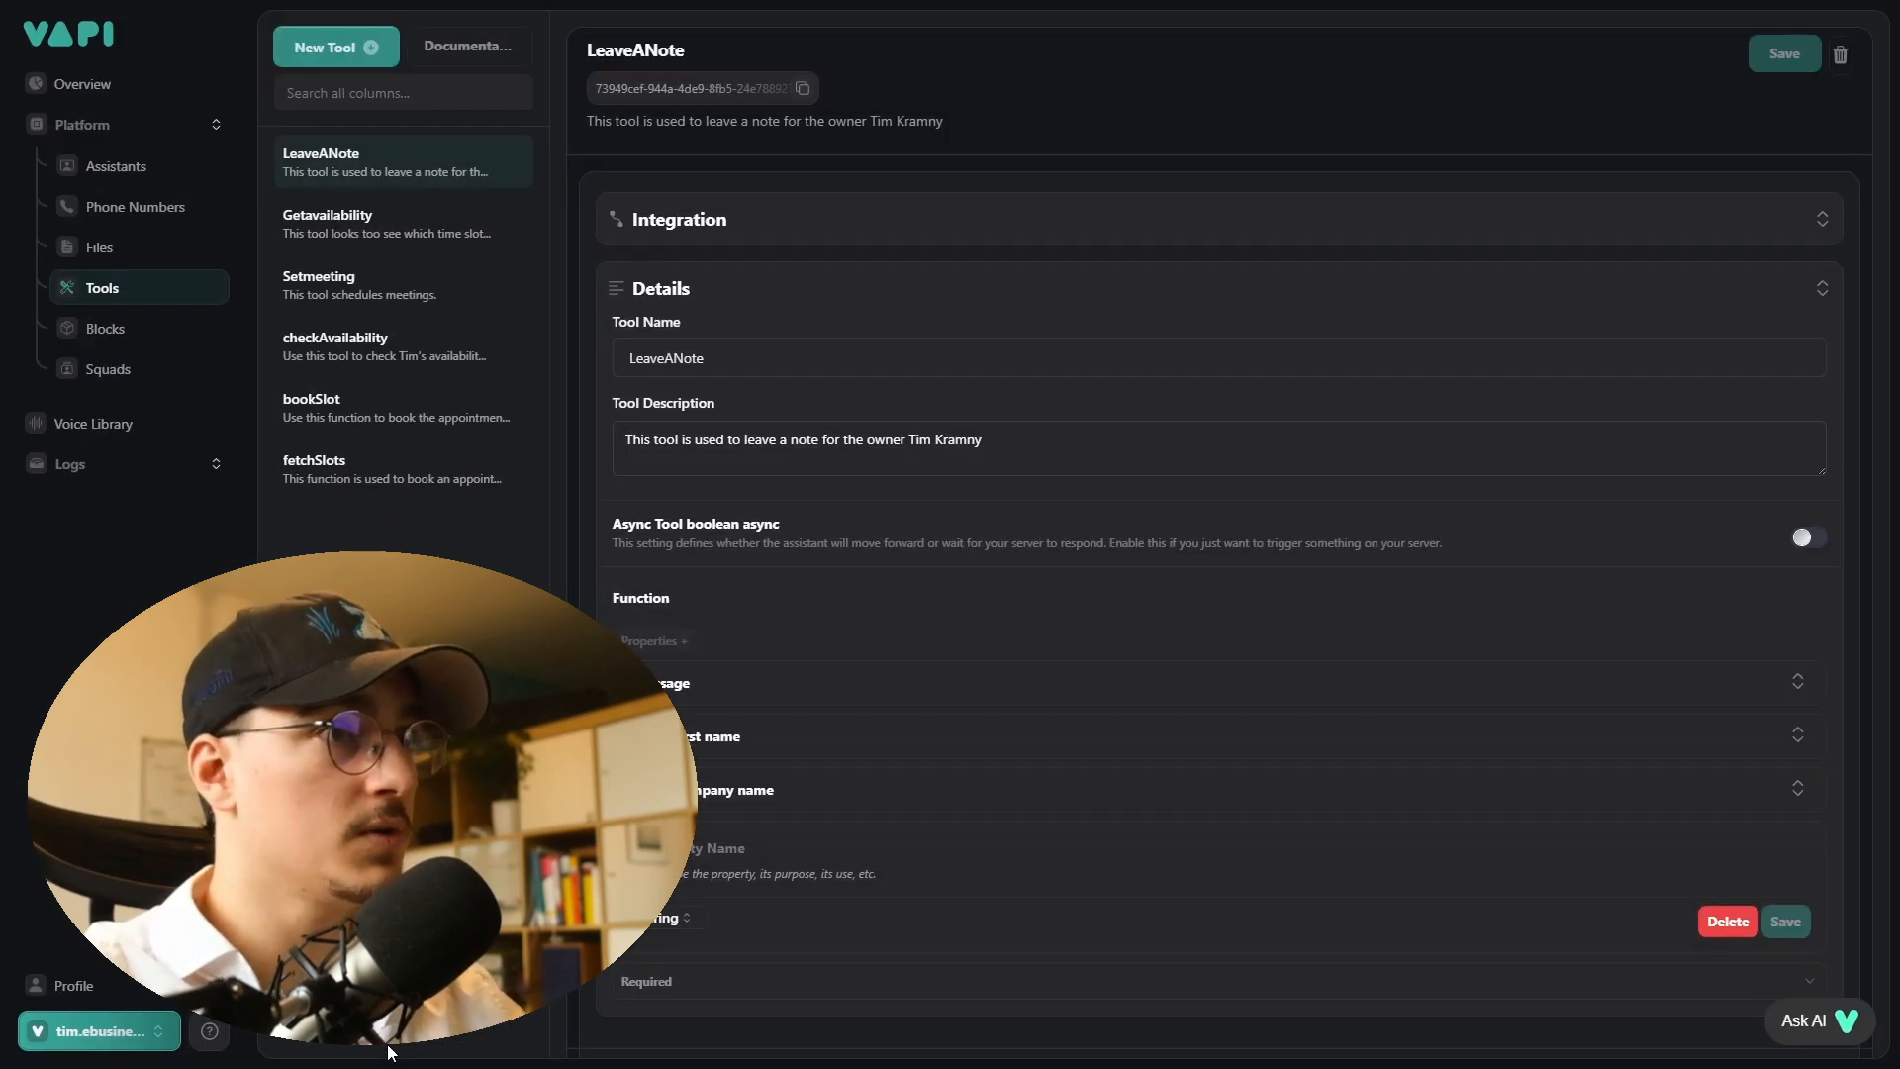
- Open the existing checkAvailability tool and review its server URL and its times and available_slots property descriptions
{"action": "left_click", "coordinate": [366, 342]}
{"action": "left_click", "coordinate": [730, 223]}
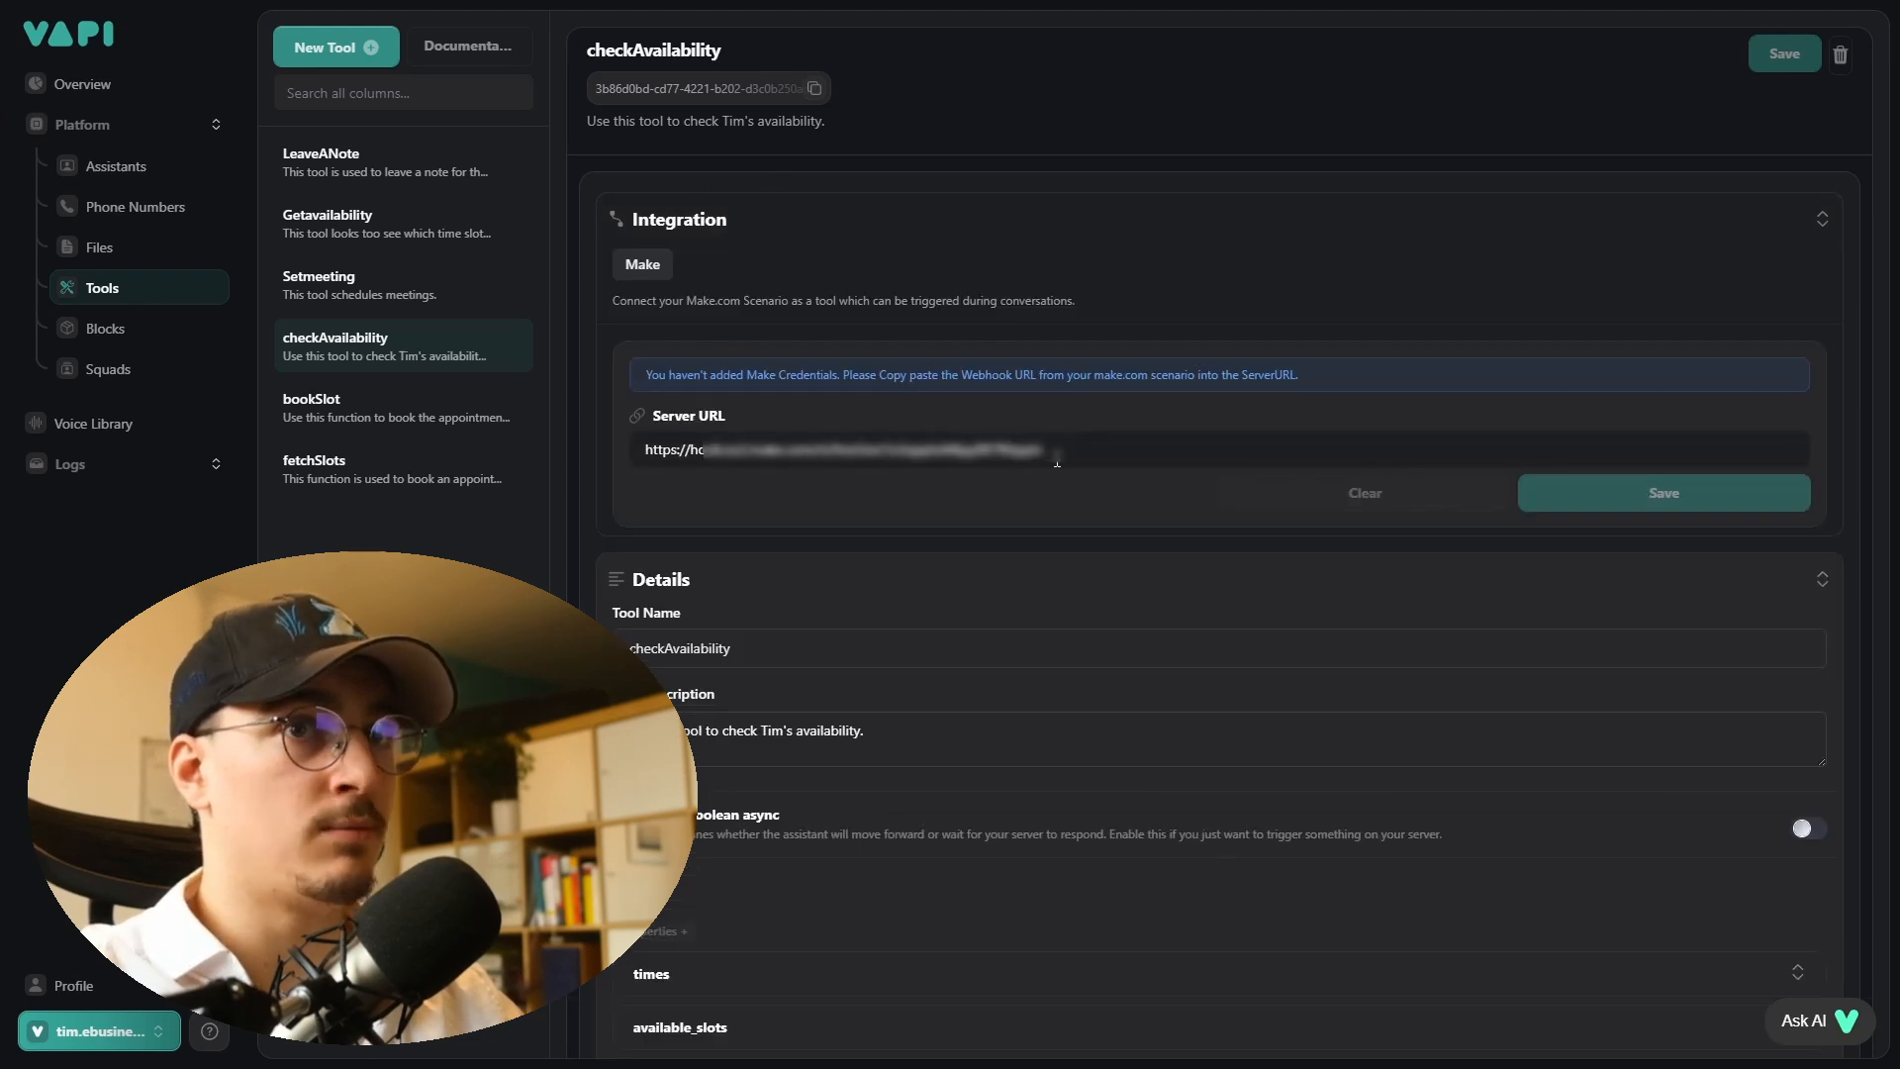
{"action": "scroll", "coordinate": [1057, 460], "scroll_direction": "down", "scroll_amount": 5}
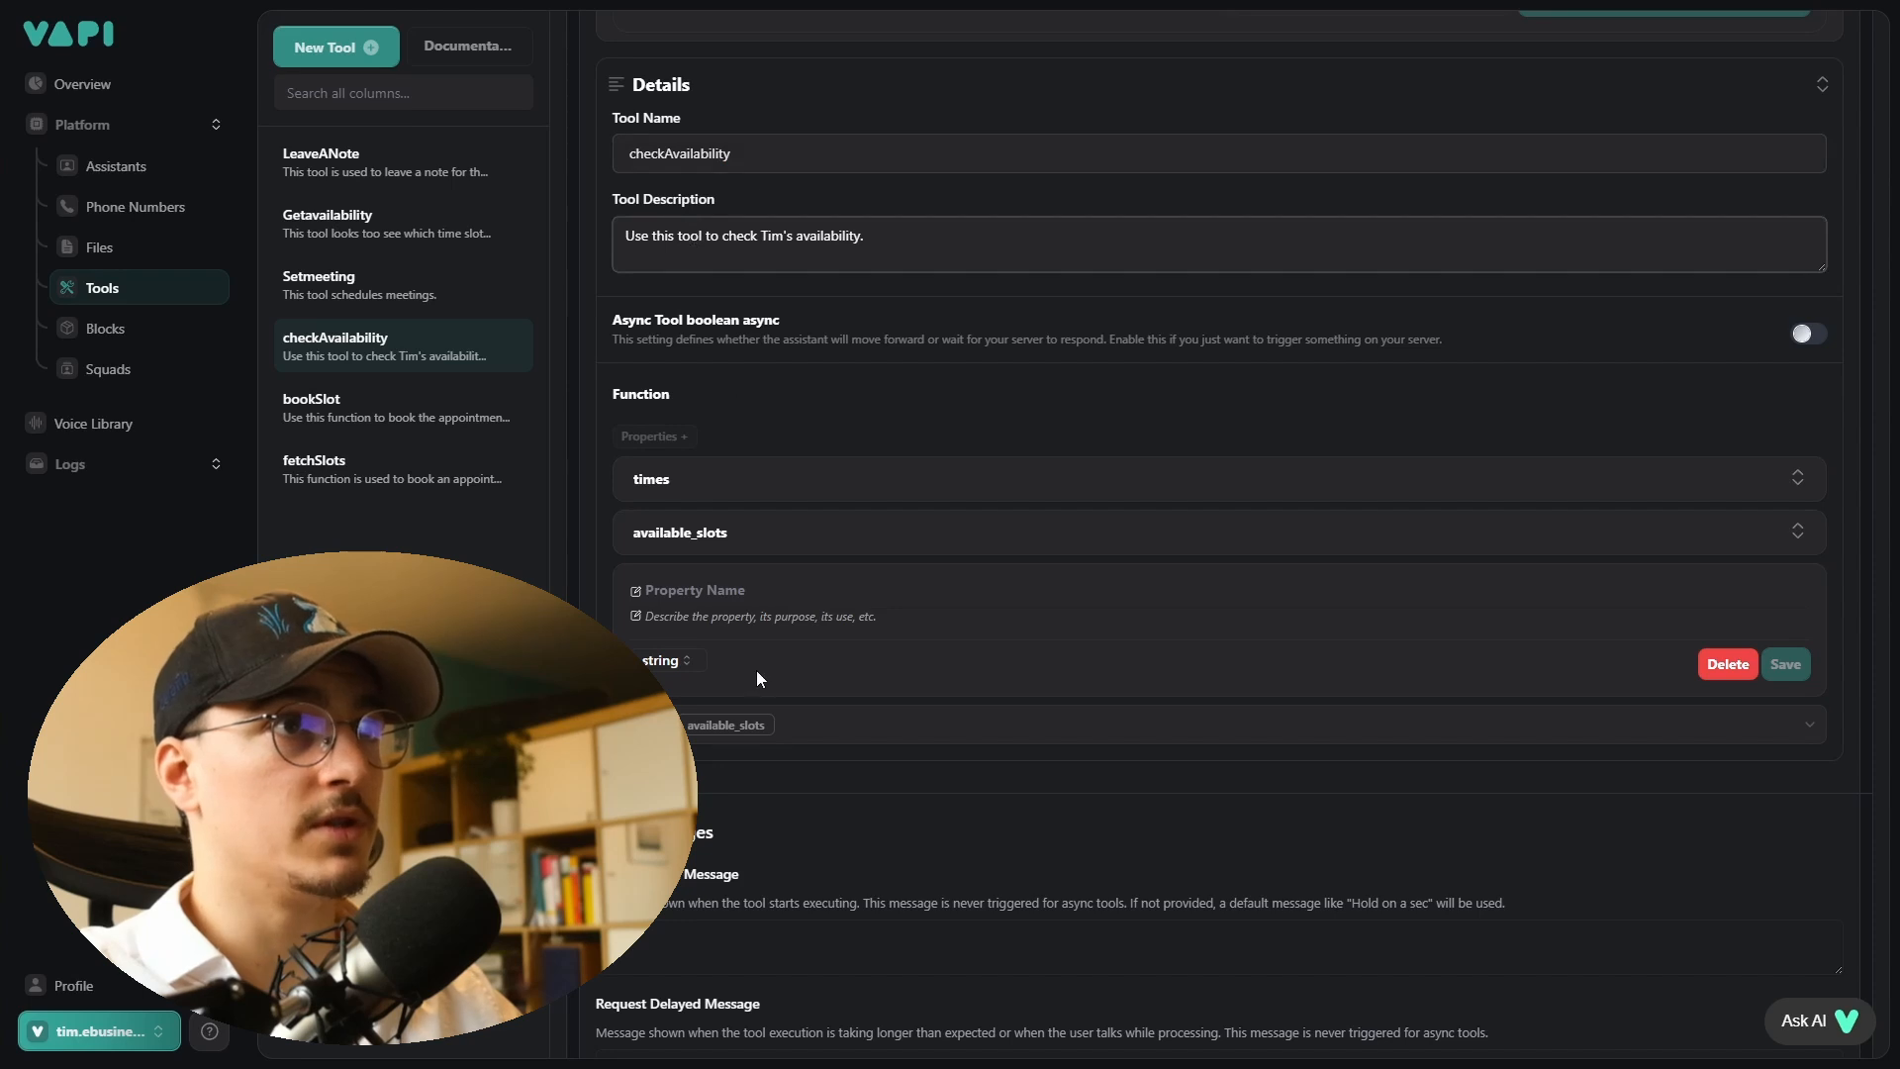
{"action": "left_click", "coordinate": [920, 490]}
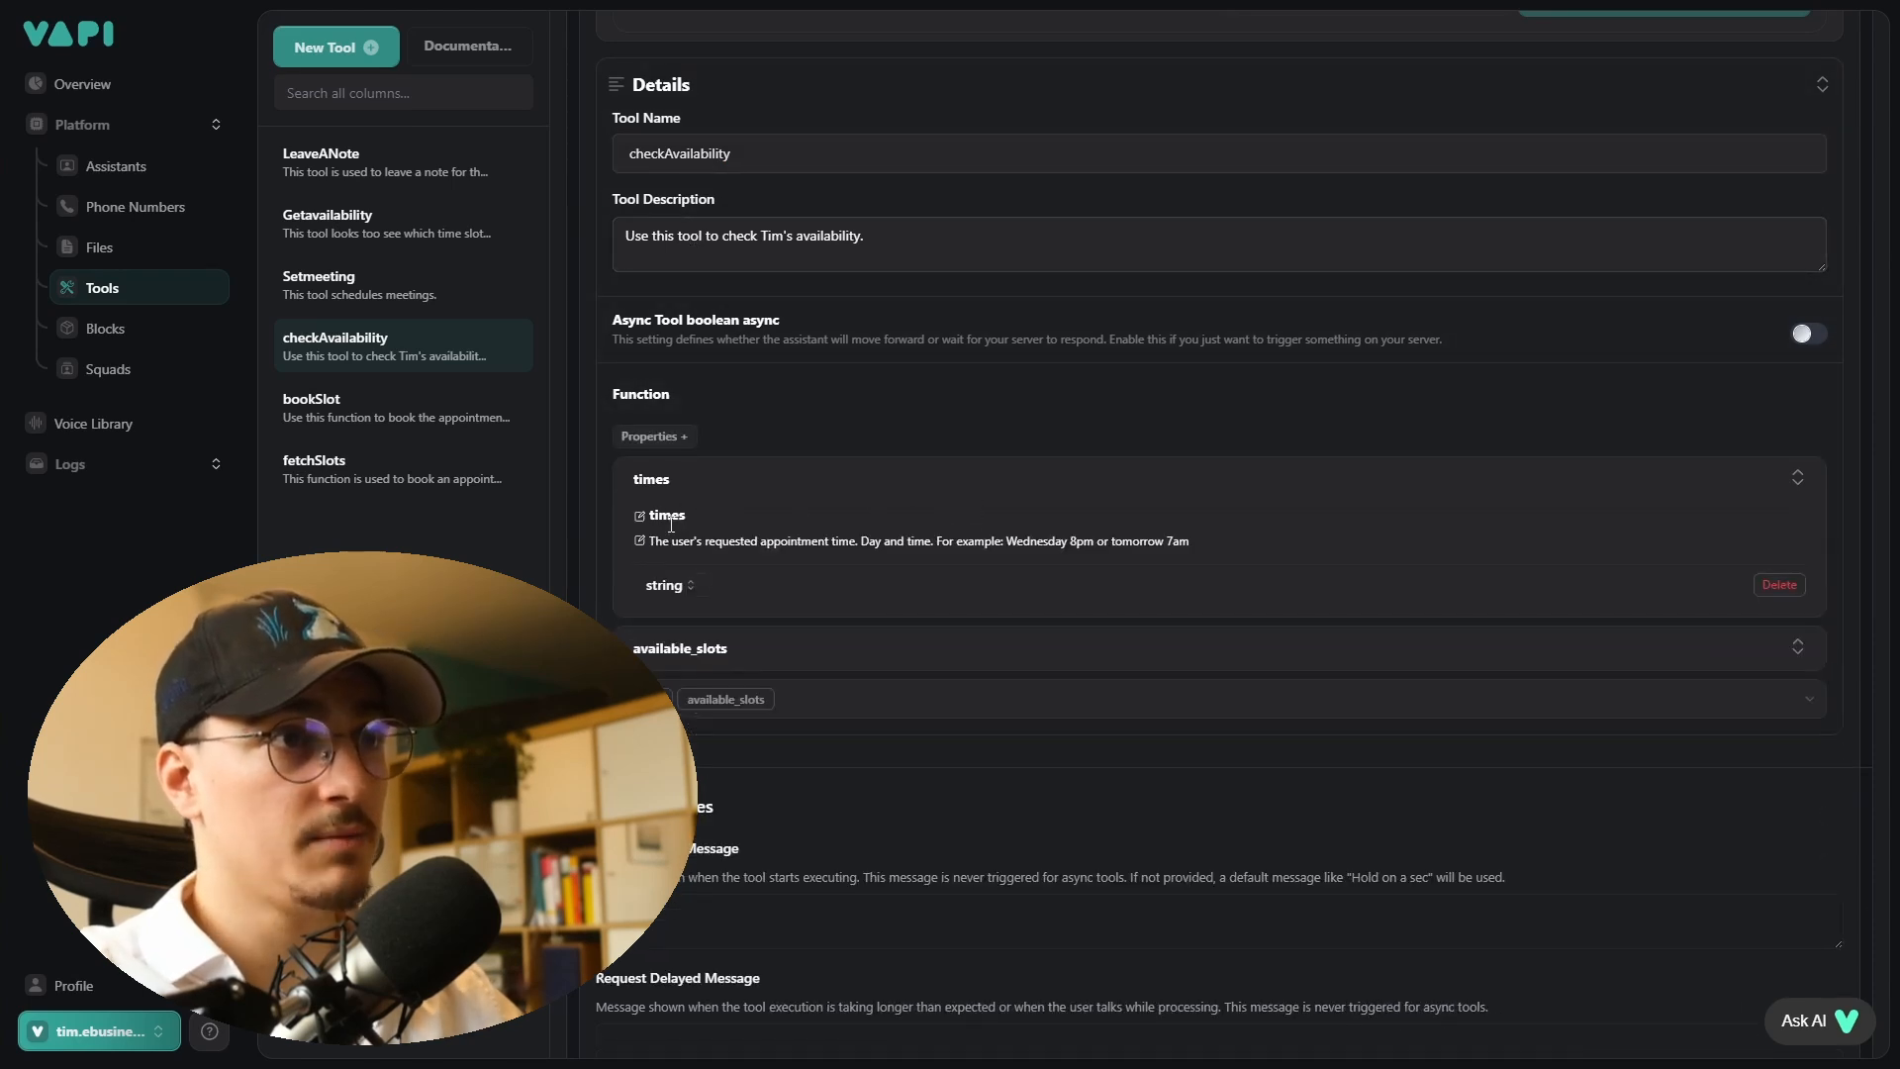
{"action": "left_click_drag", "start_coordinate": [659, 543], "coordinate": [880, 541]}
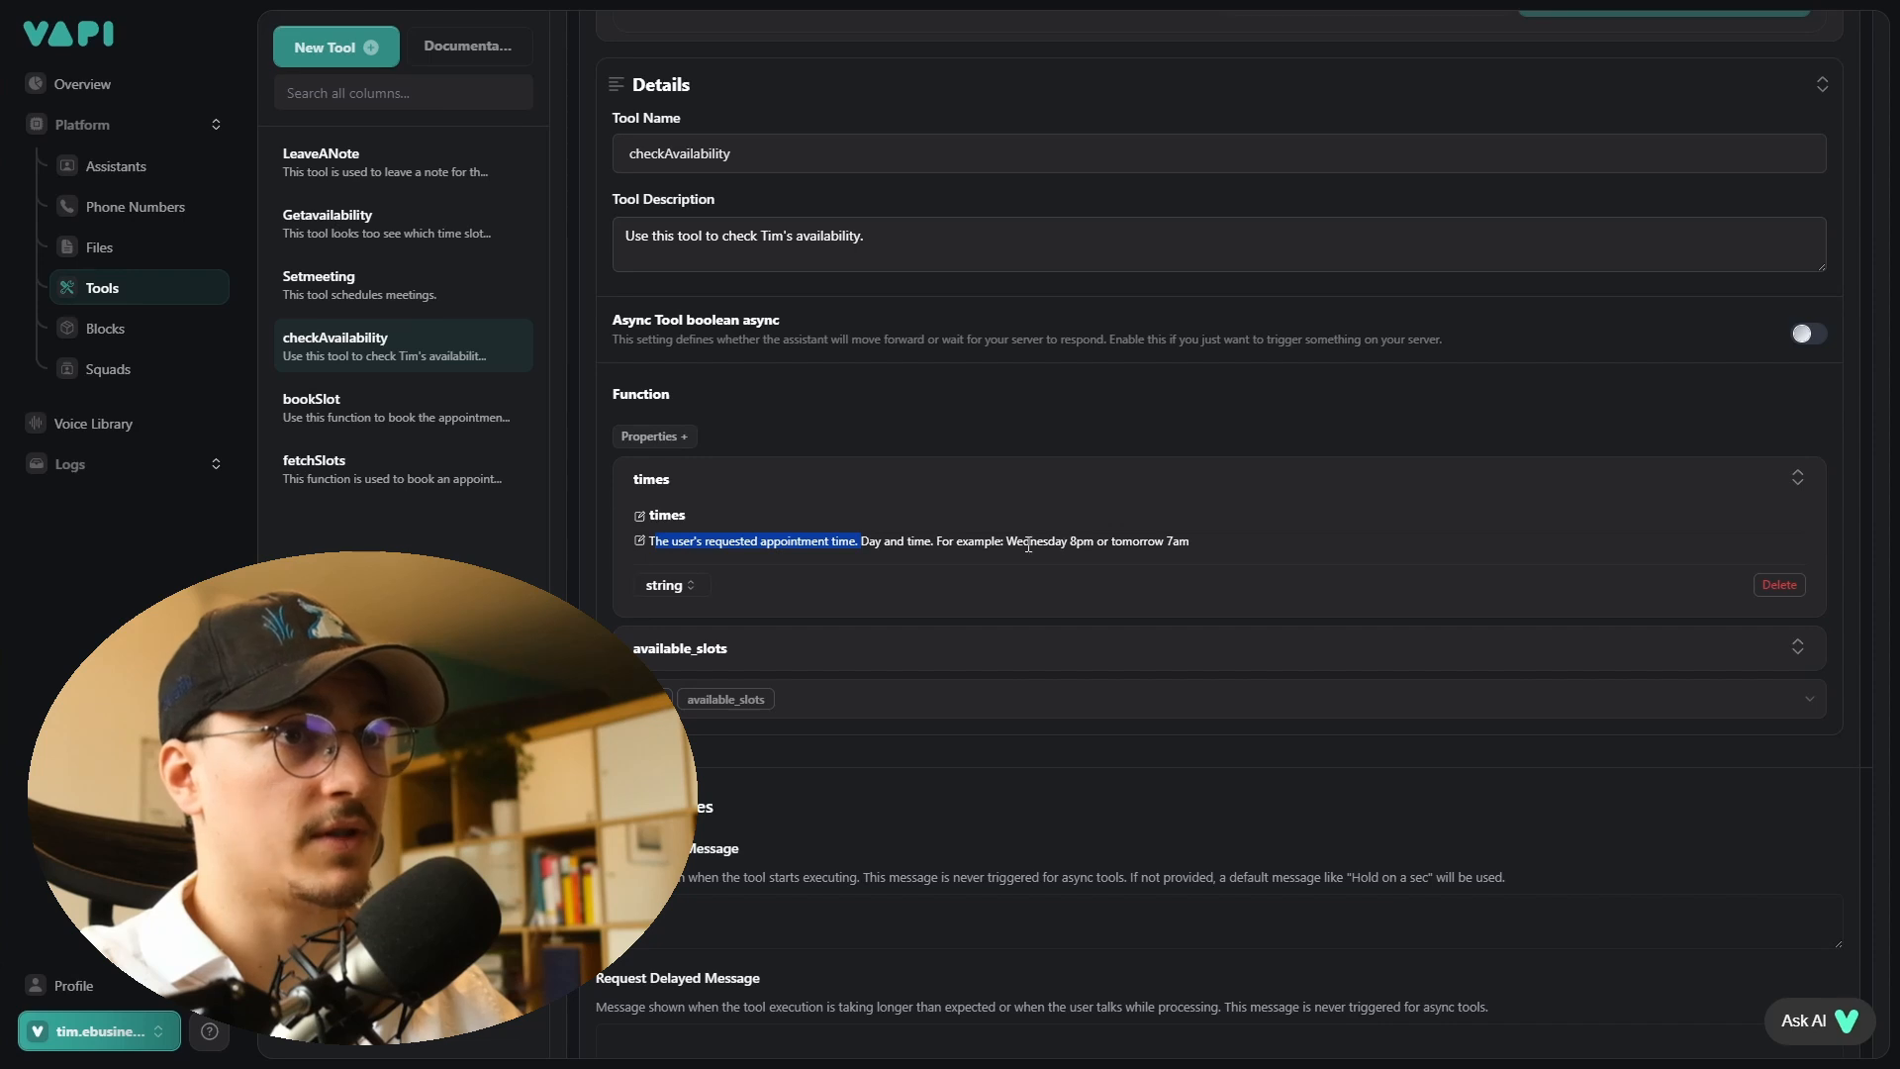
{"action": "left_click", "coordinate": [687, 661]}
{"action": "left_click_drag", "start_coordinate": [655, 711], "coordinate": [959, 720]}
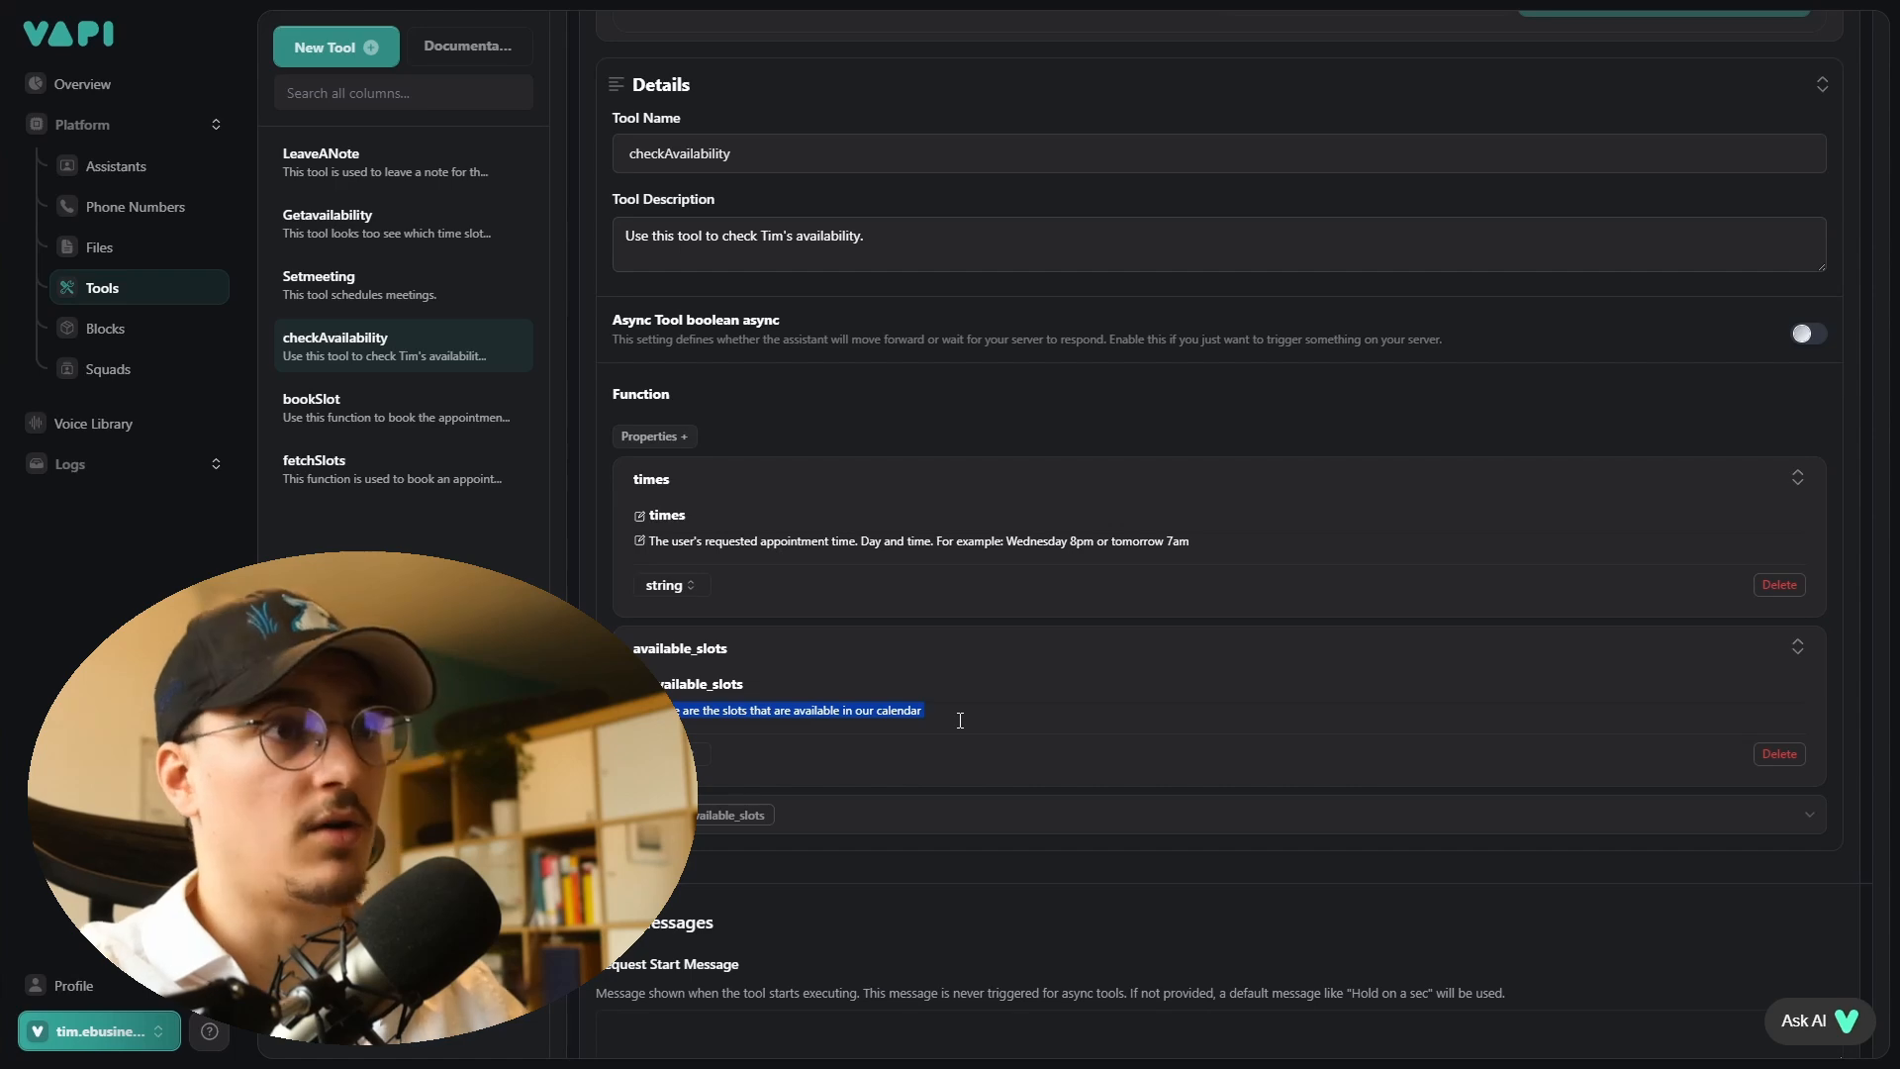
{"action": "left_click", "coordinate": [959, 721]}
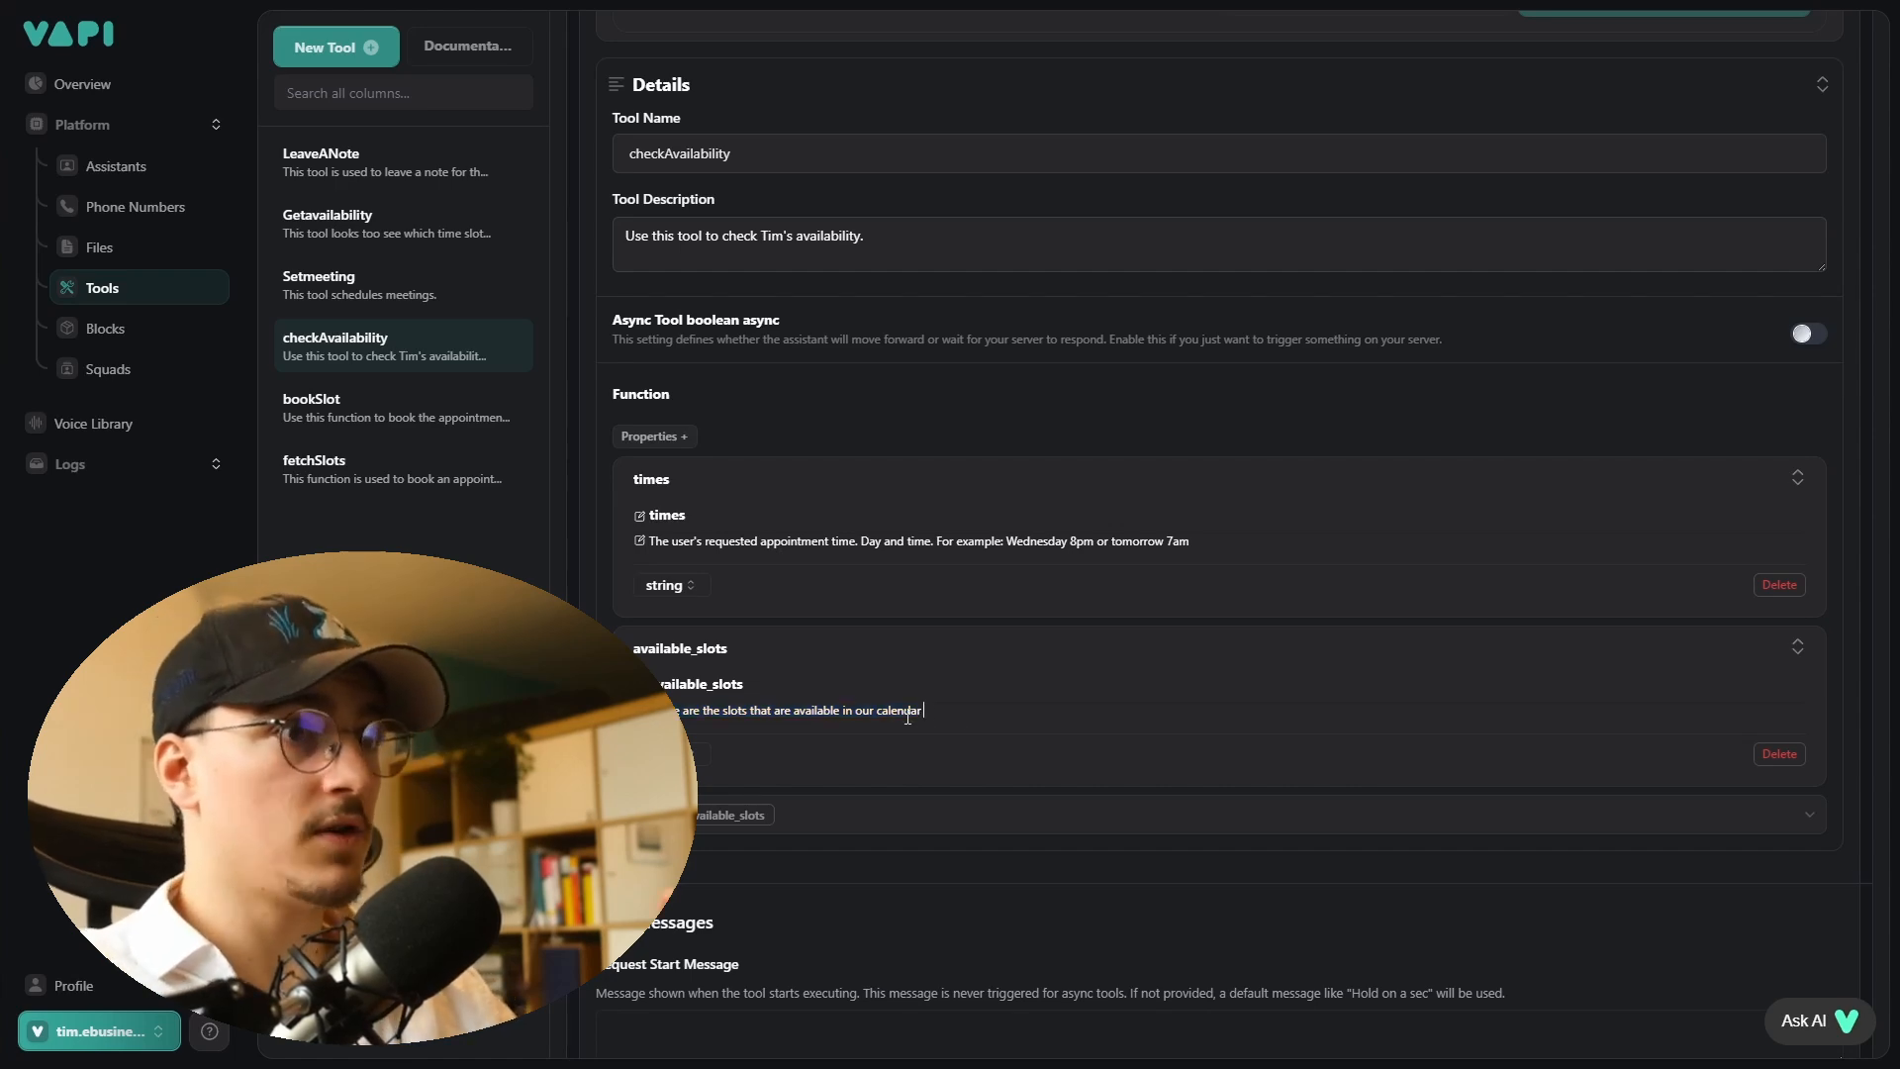
{"action": "scroll", "coordinate": [907, 716], "scroll_direction": "down", "scroll_amount": 4}
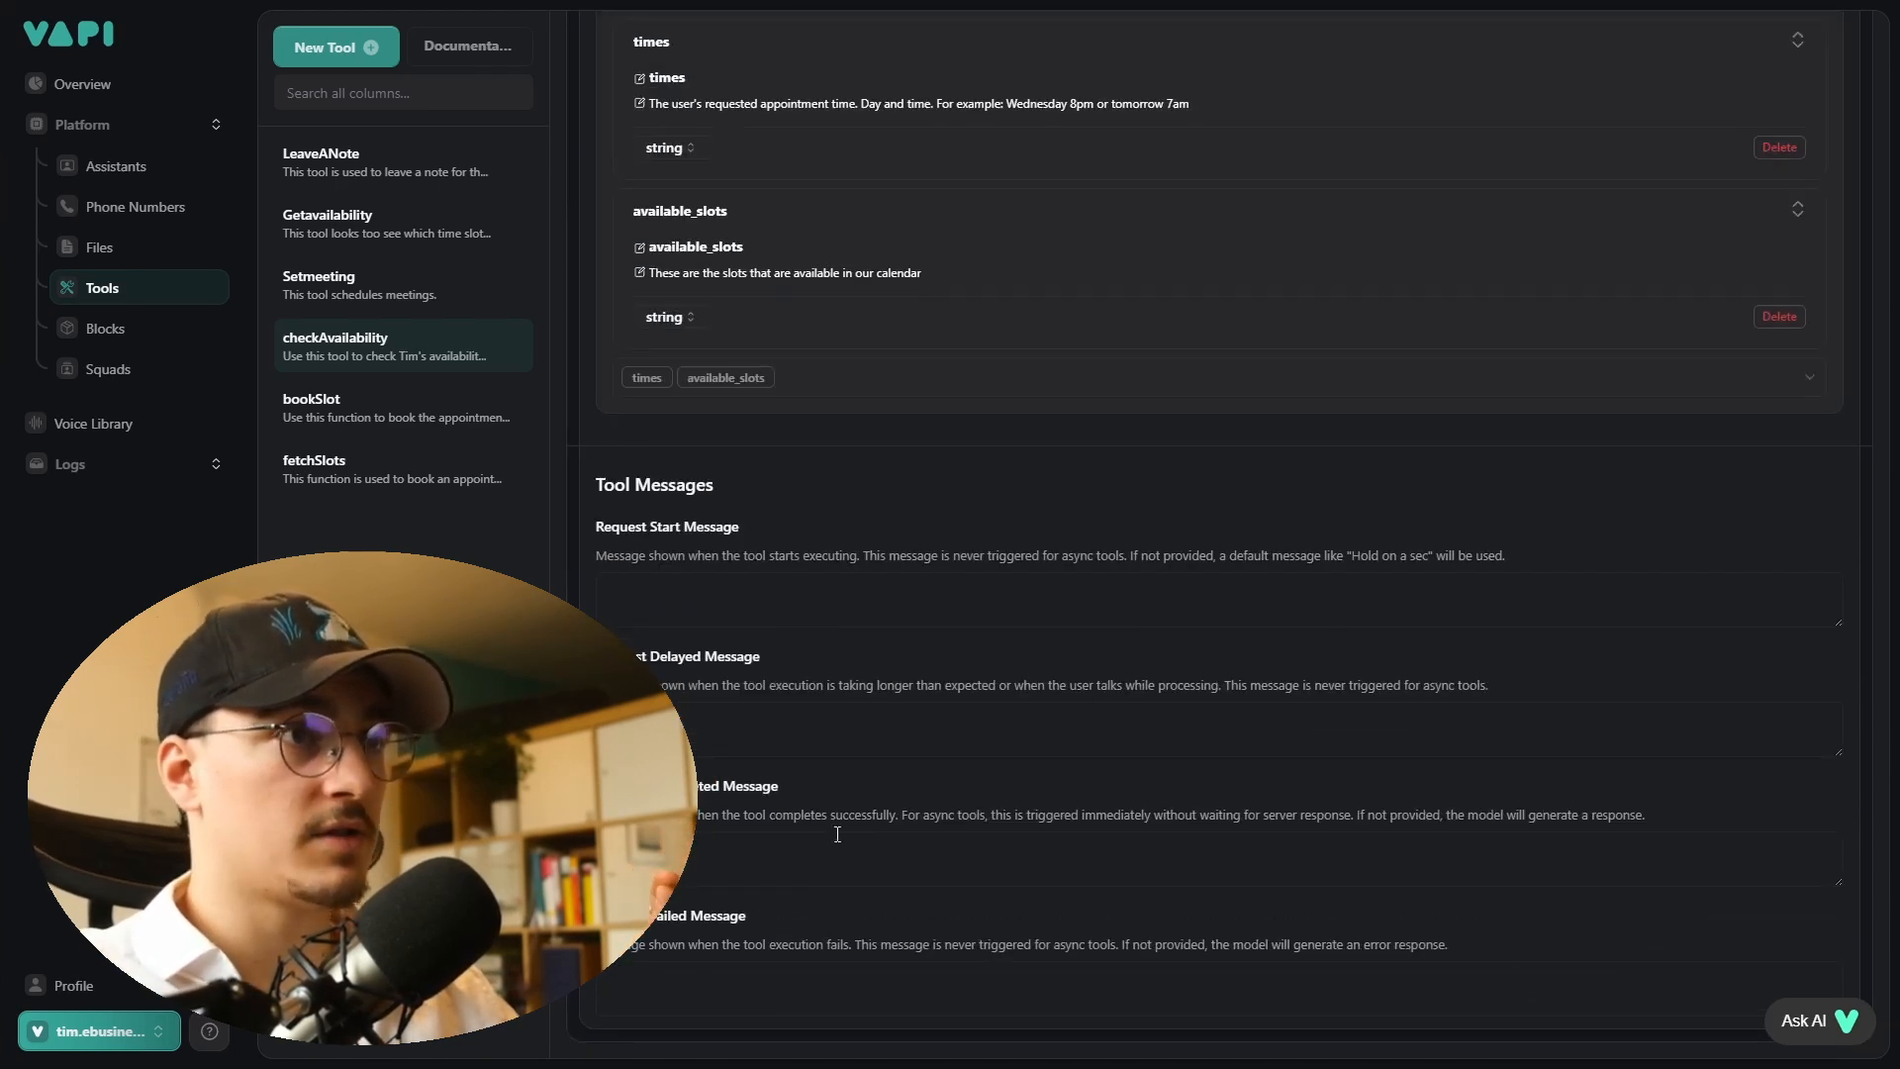
{"action": "scroll", "coordinate": [987, 896], "scroll_direction": "up", "scroll_amount": 8}
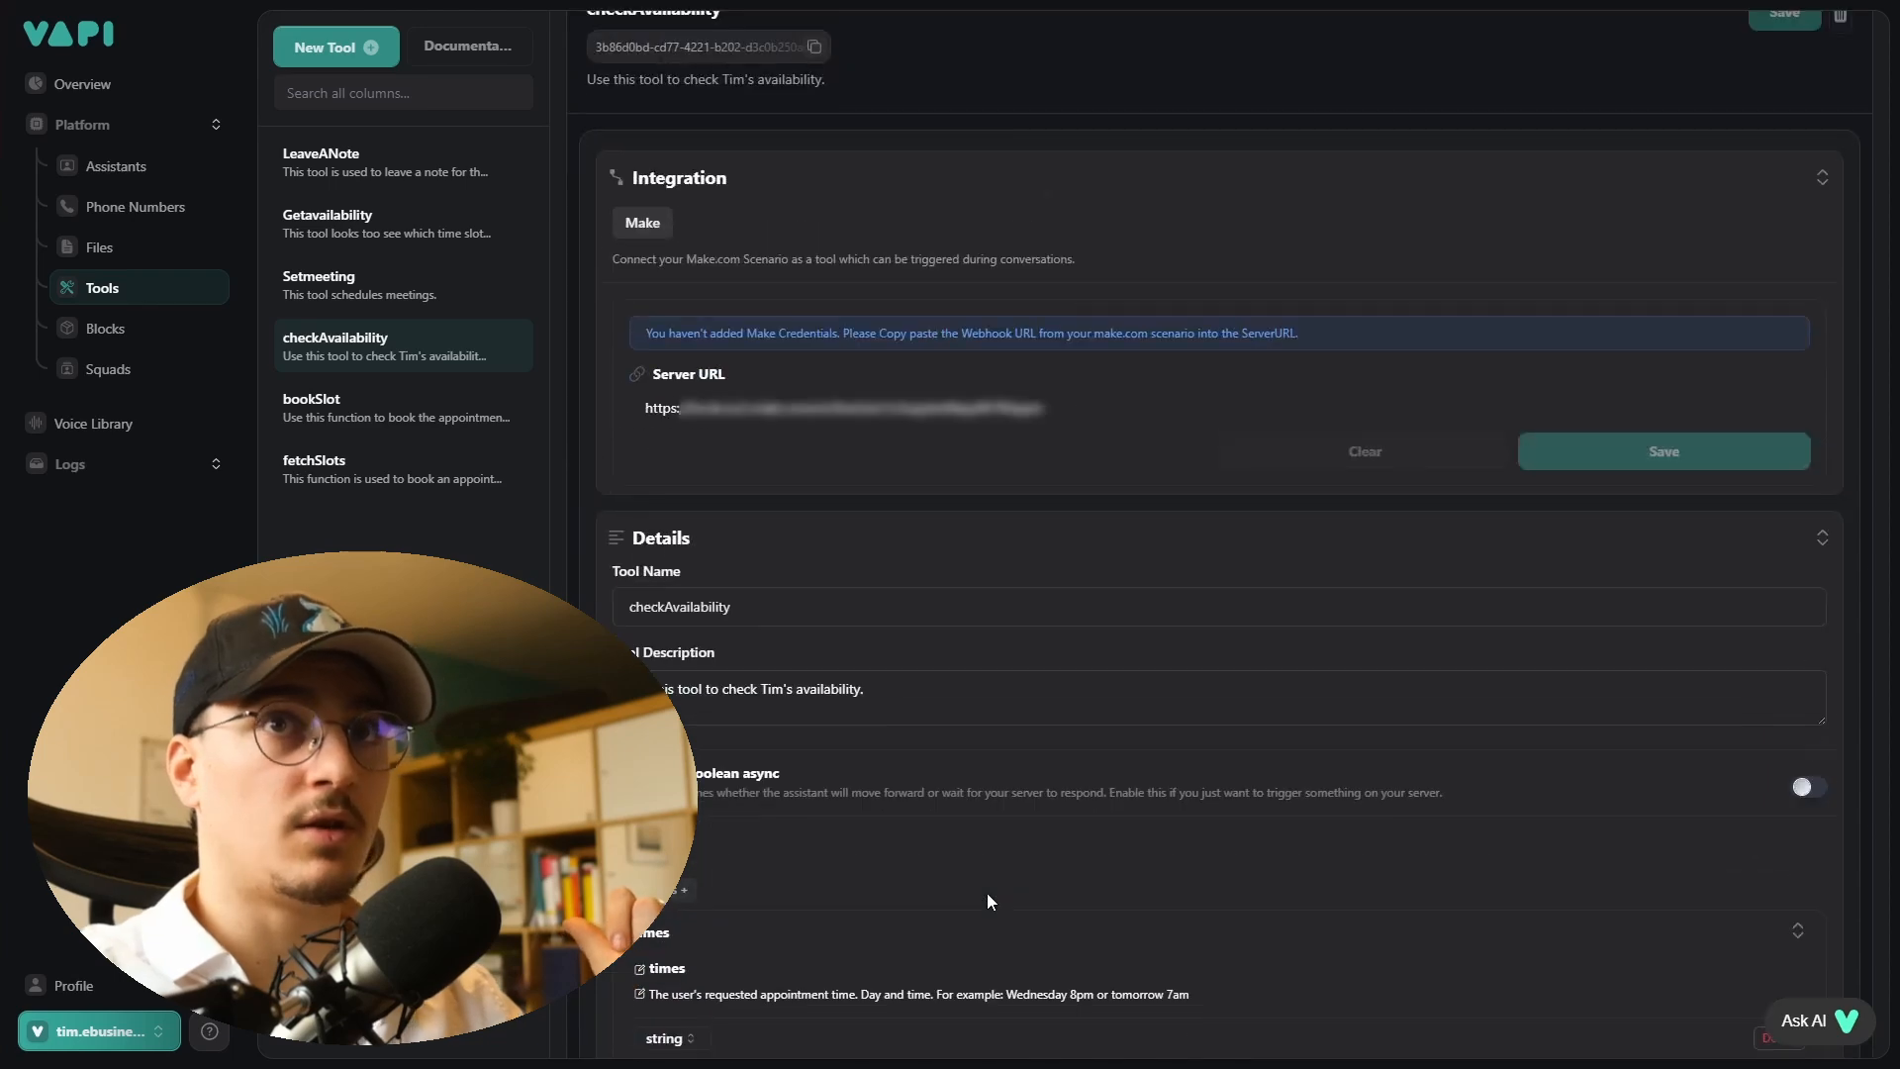
{"action": "scroll", "coordinate": [987, 893], "scroll_direction": "up", "scroll_amount": 1}
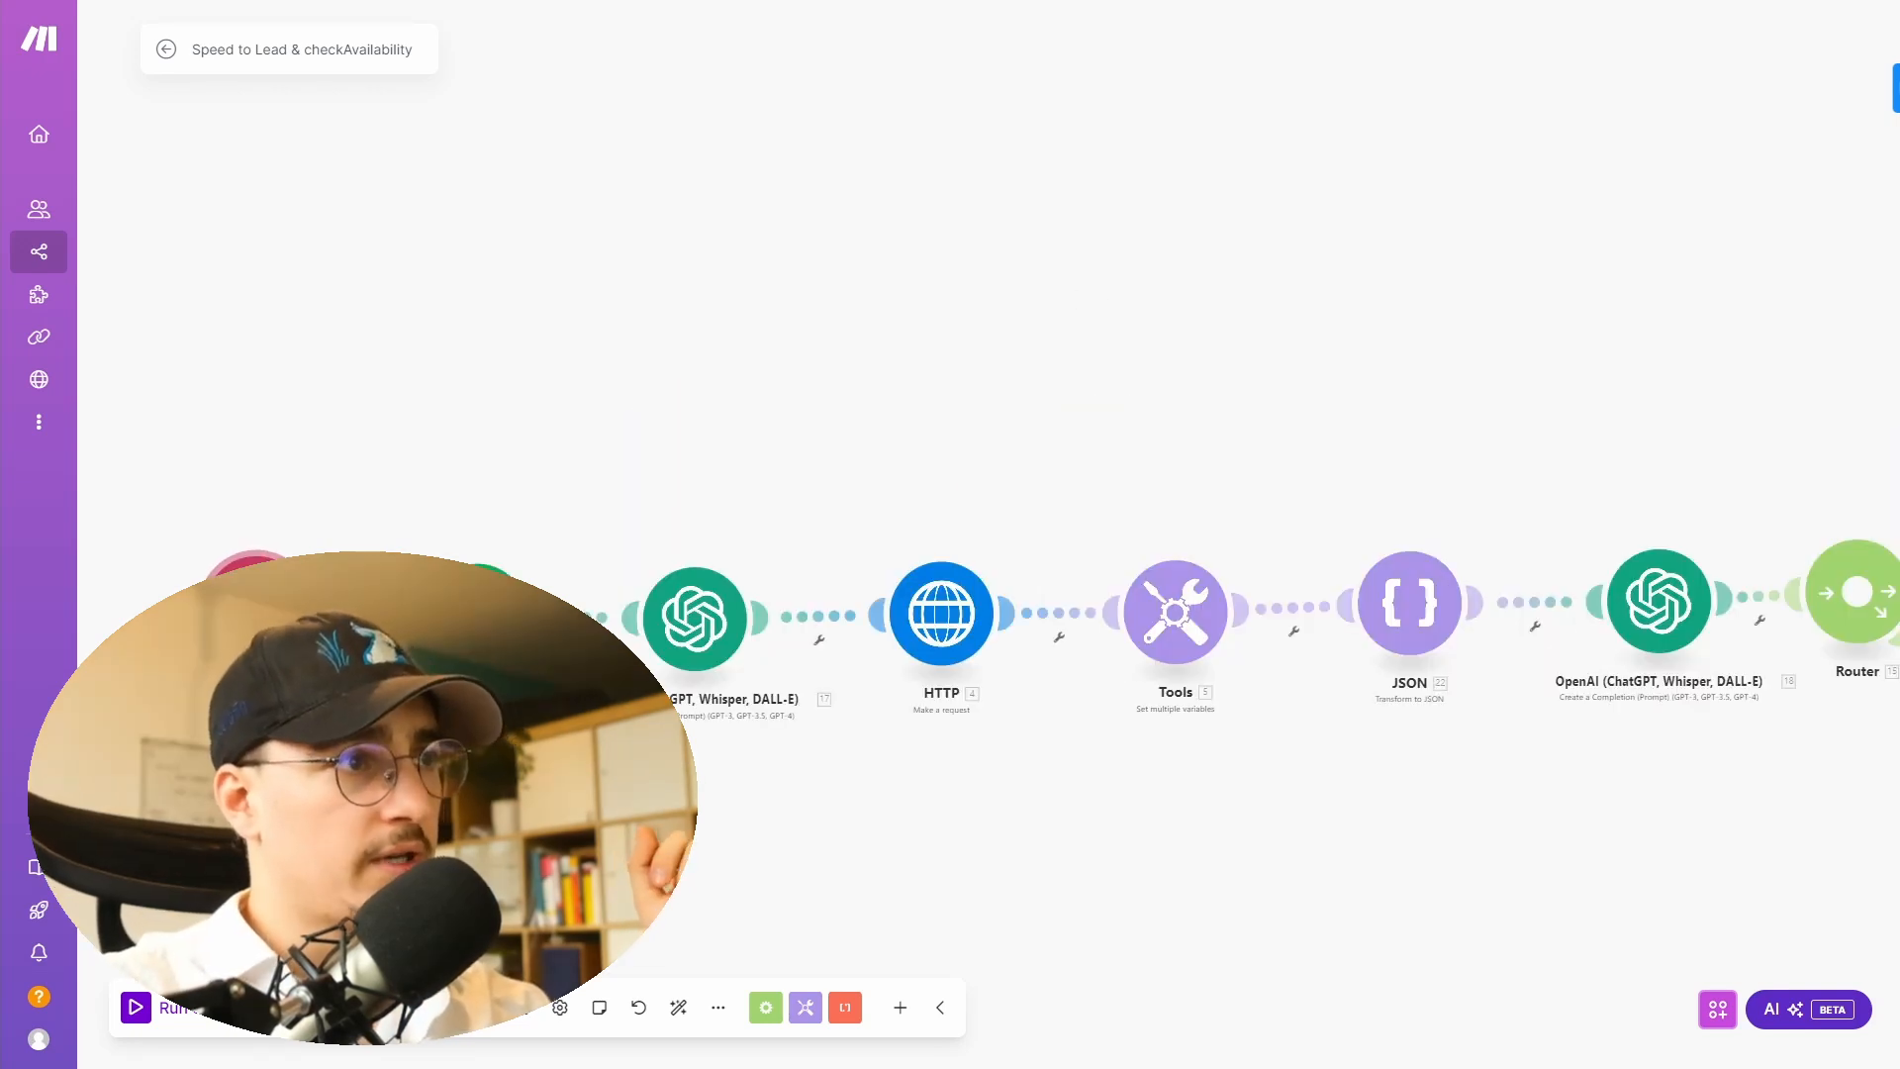
{"action": "right_click", "coordinate": [271, 593]}
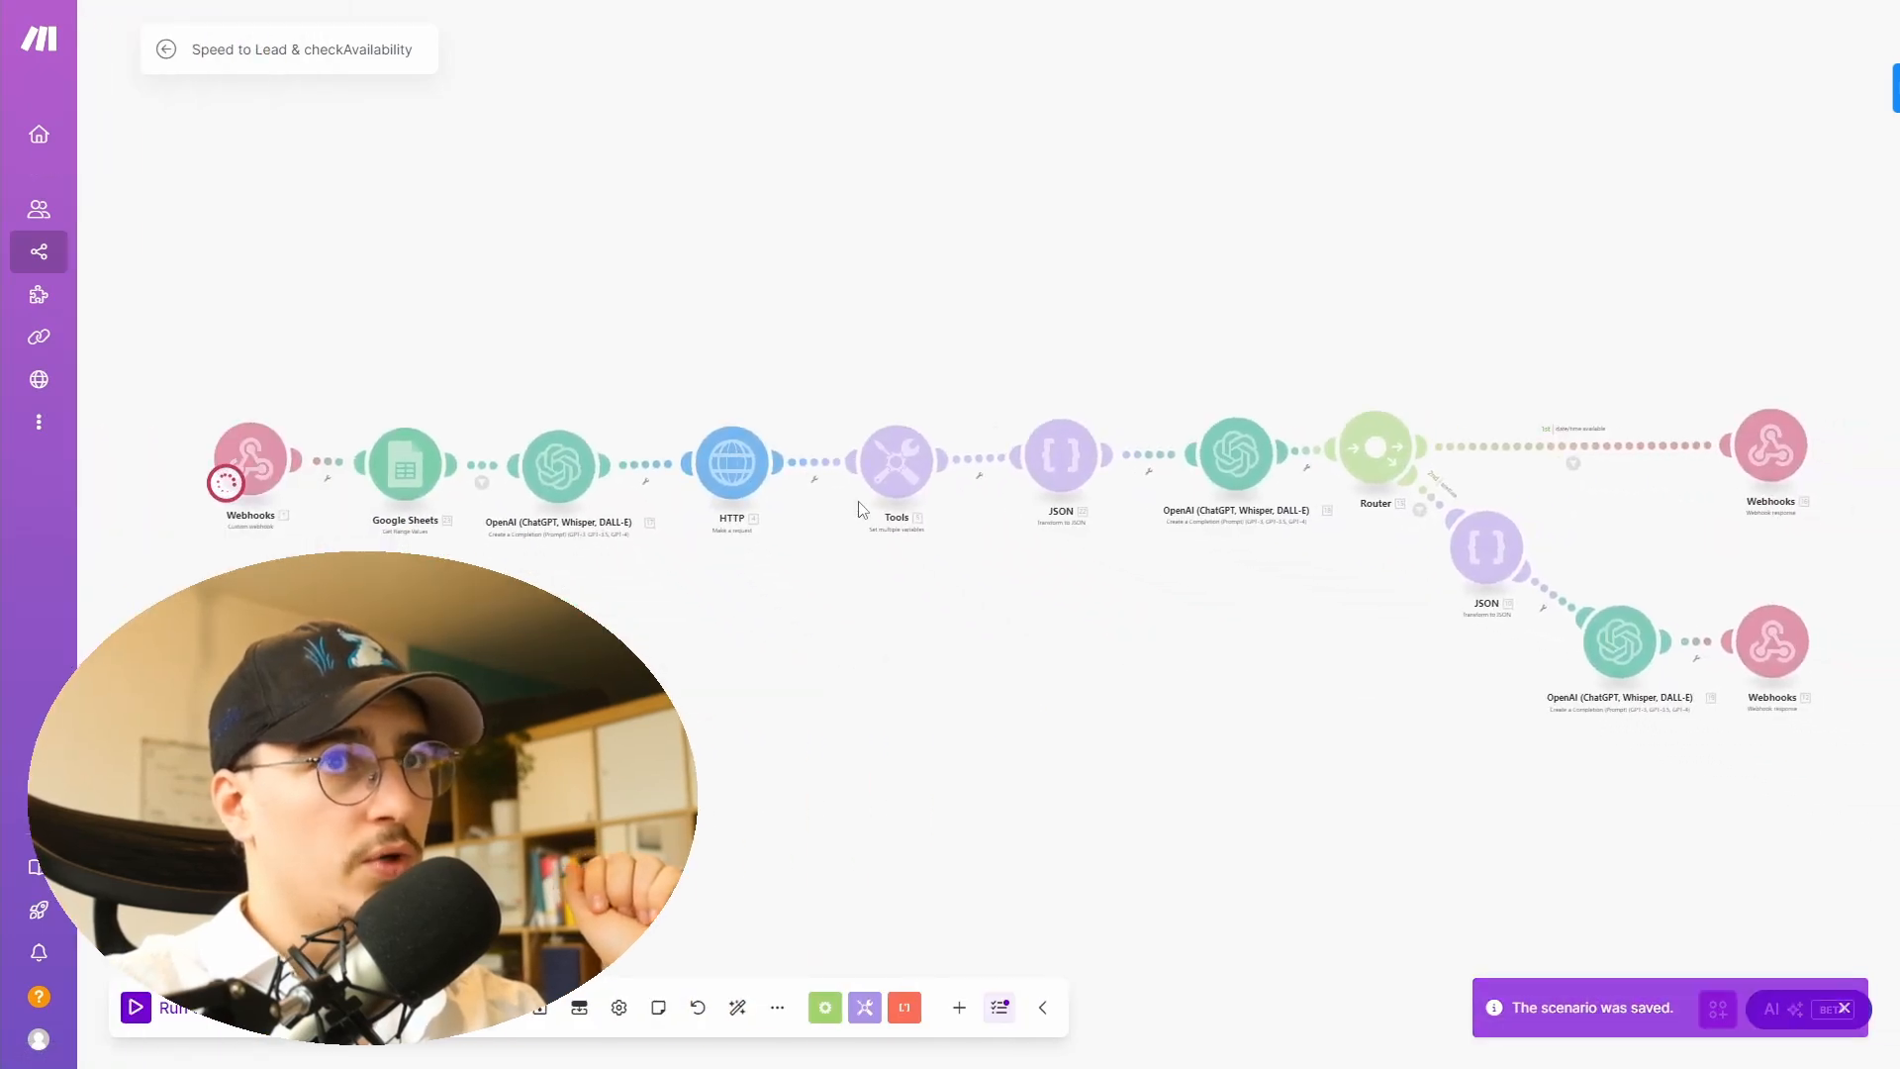
{"action": "key", "text": "alt+Tab"}
{"action": "key", "text": "alt+Tab"}
{"action": "key", "text": "alt+Tab"}
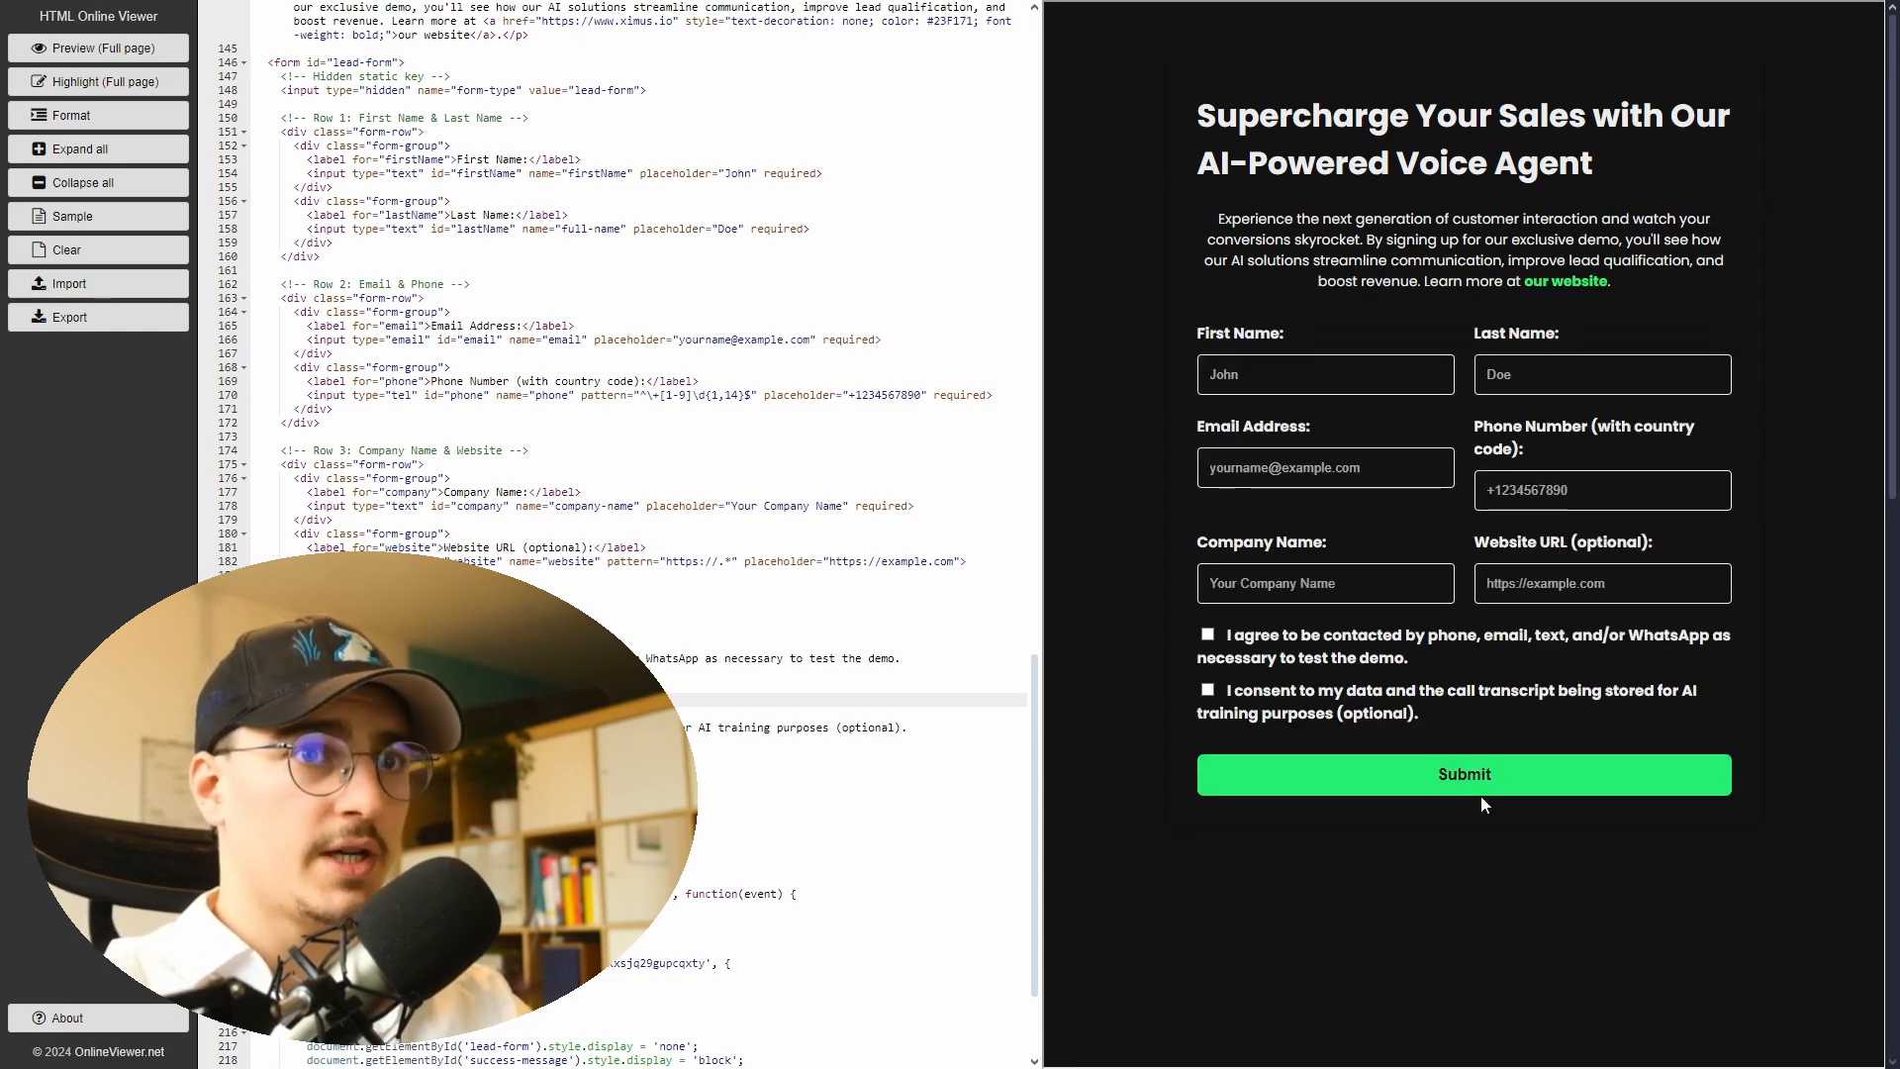
{"action": "key", "text": "alt+Tab"}
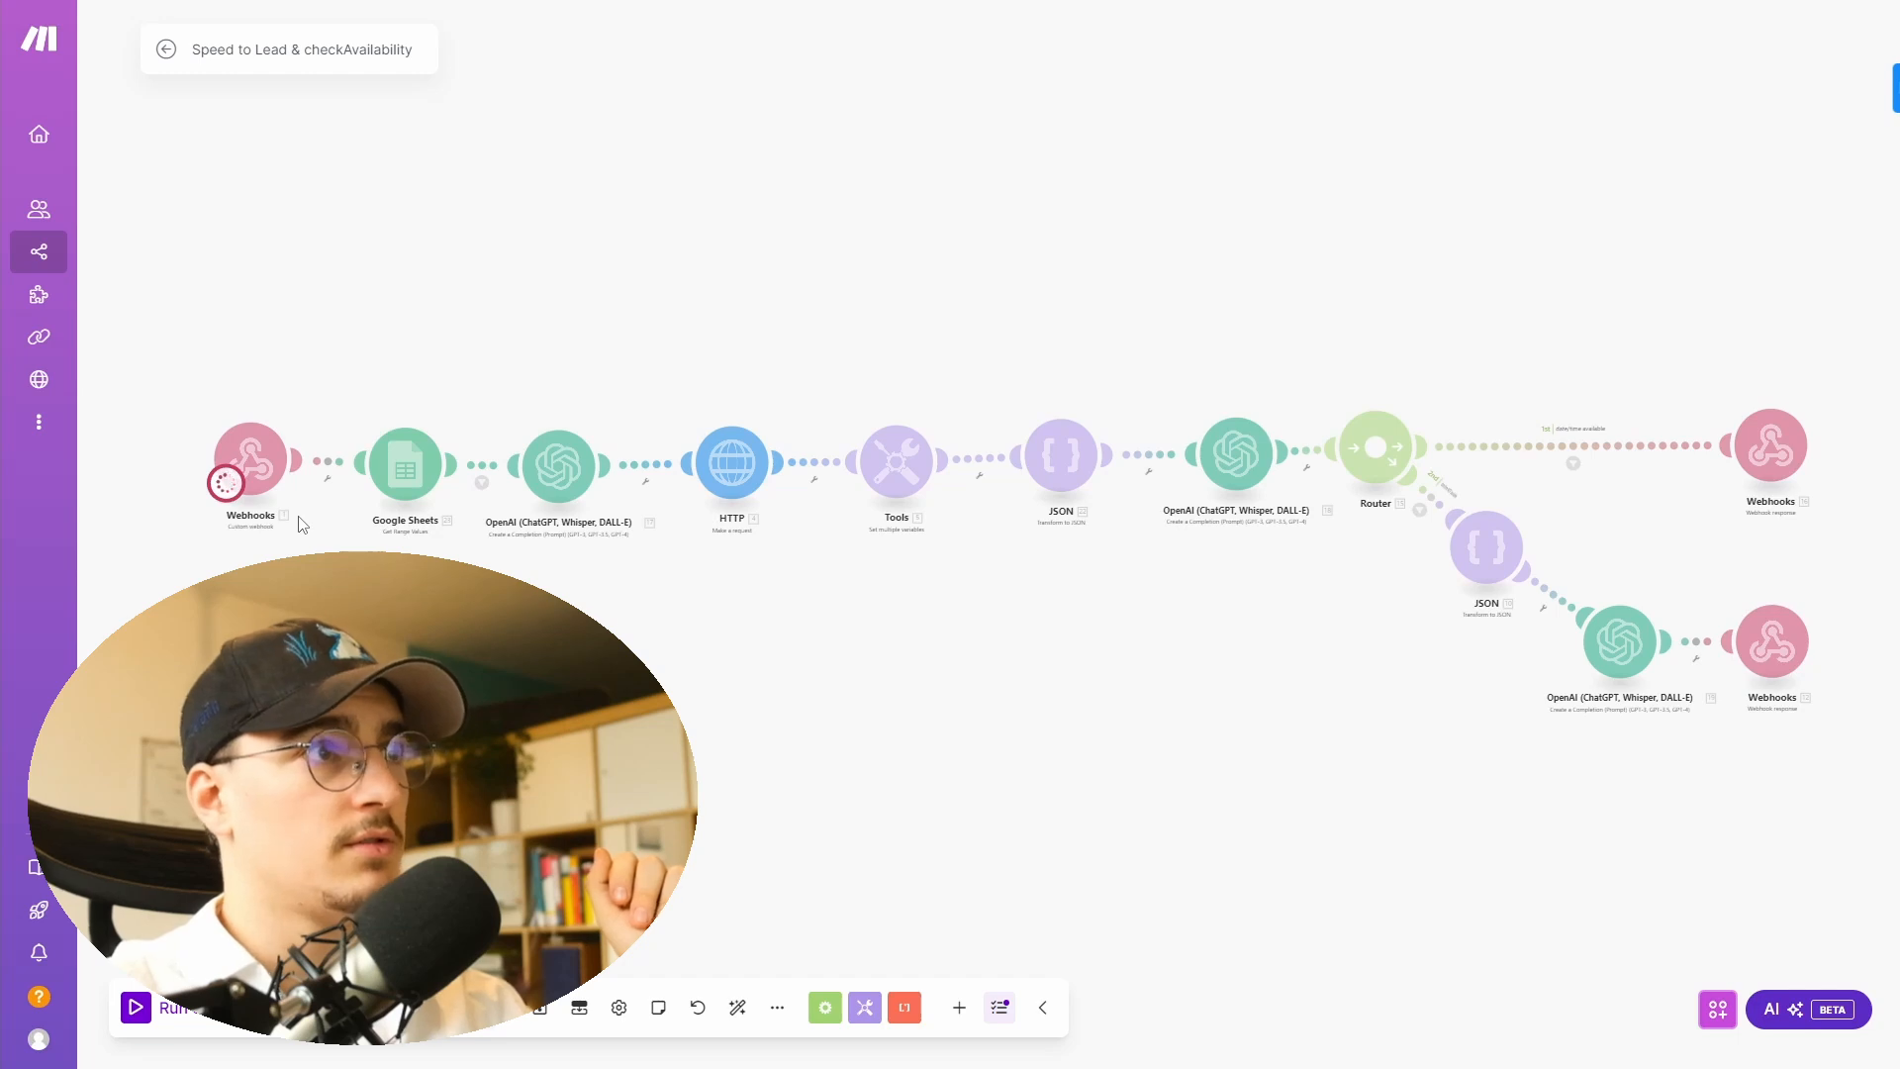
{"action": "left_click", "coordinate": [406, 466]}
{"action": "left_click", "coordinate": [640, 592]}
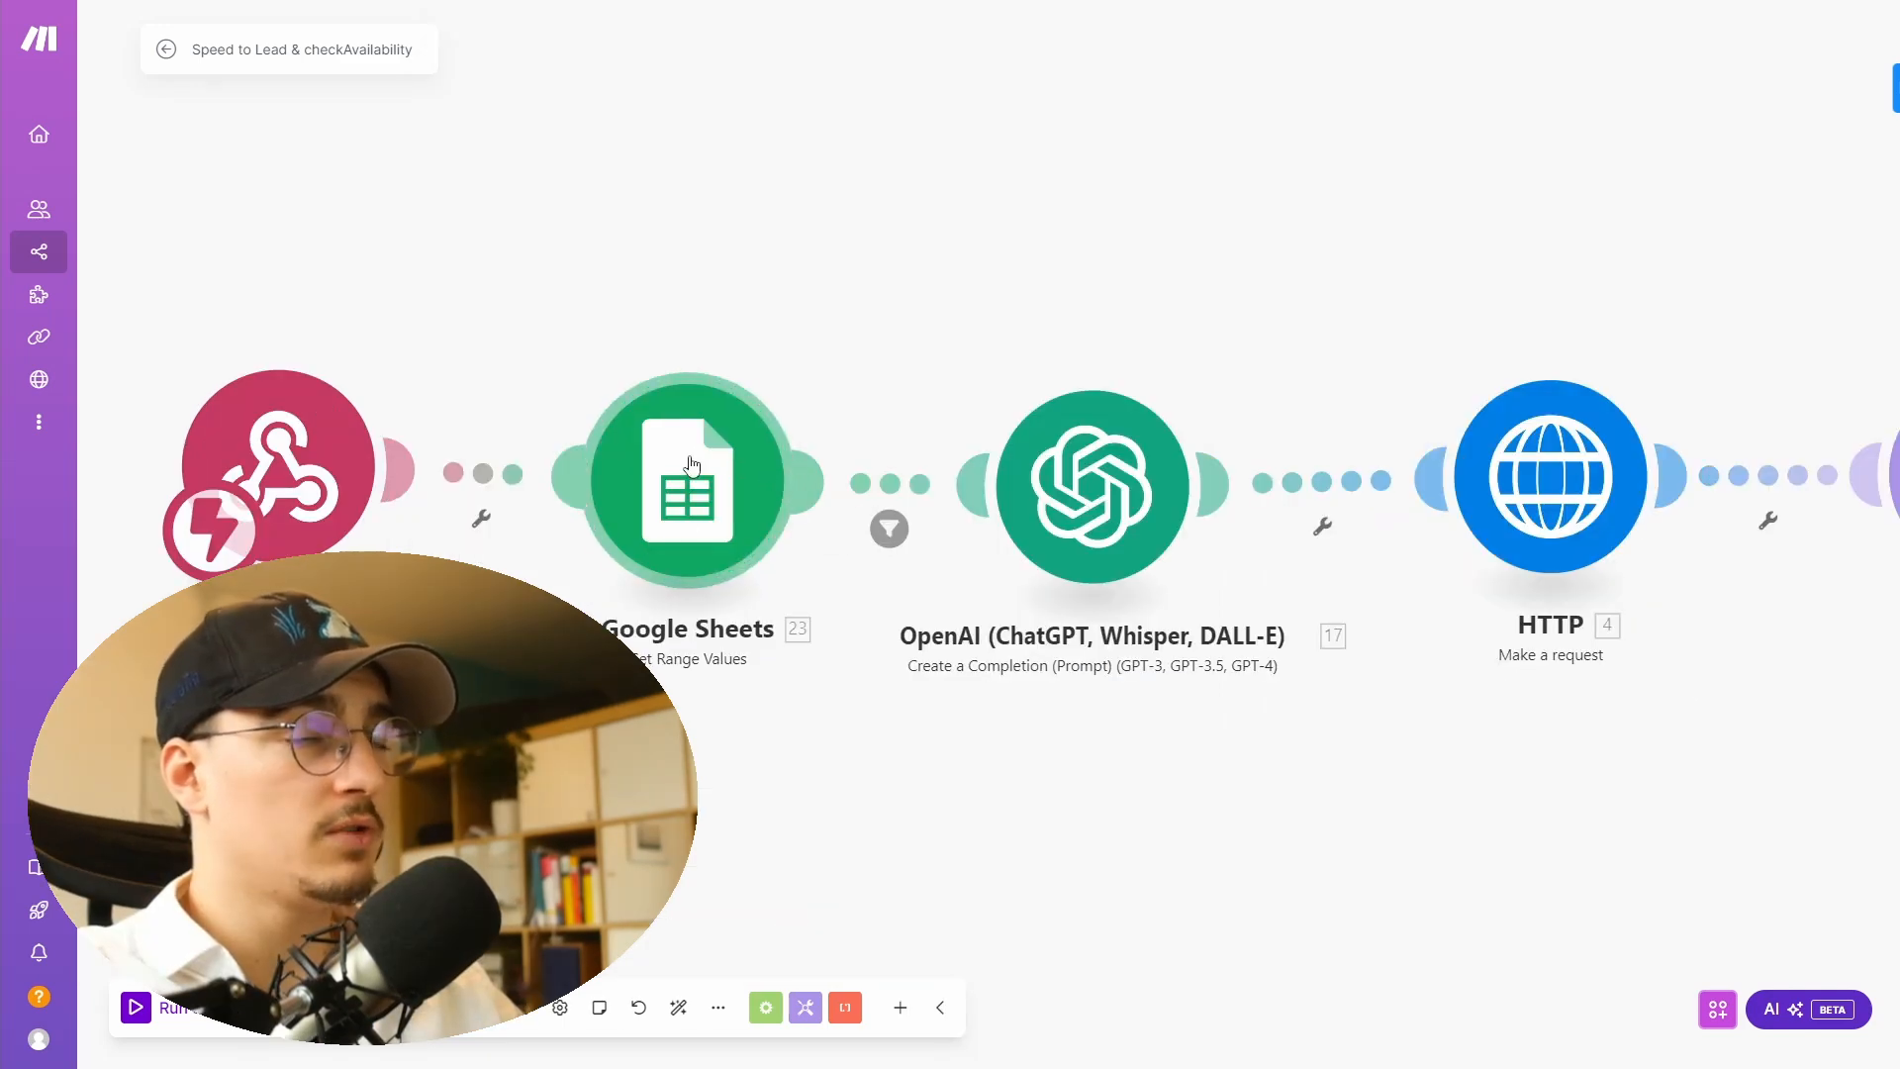
- Open the Google Sheets Get Range Values module and review its spreadsheet, sheet, range and header settings
{"action": "left_click", "coordinate": [769, 443]}
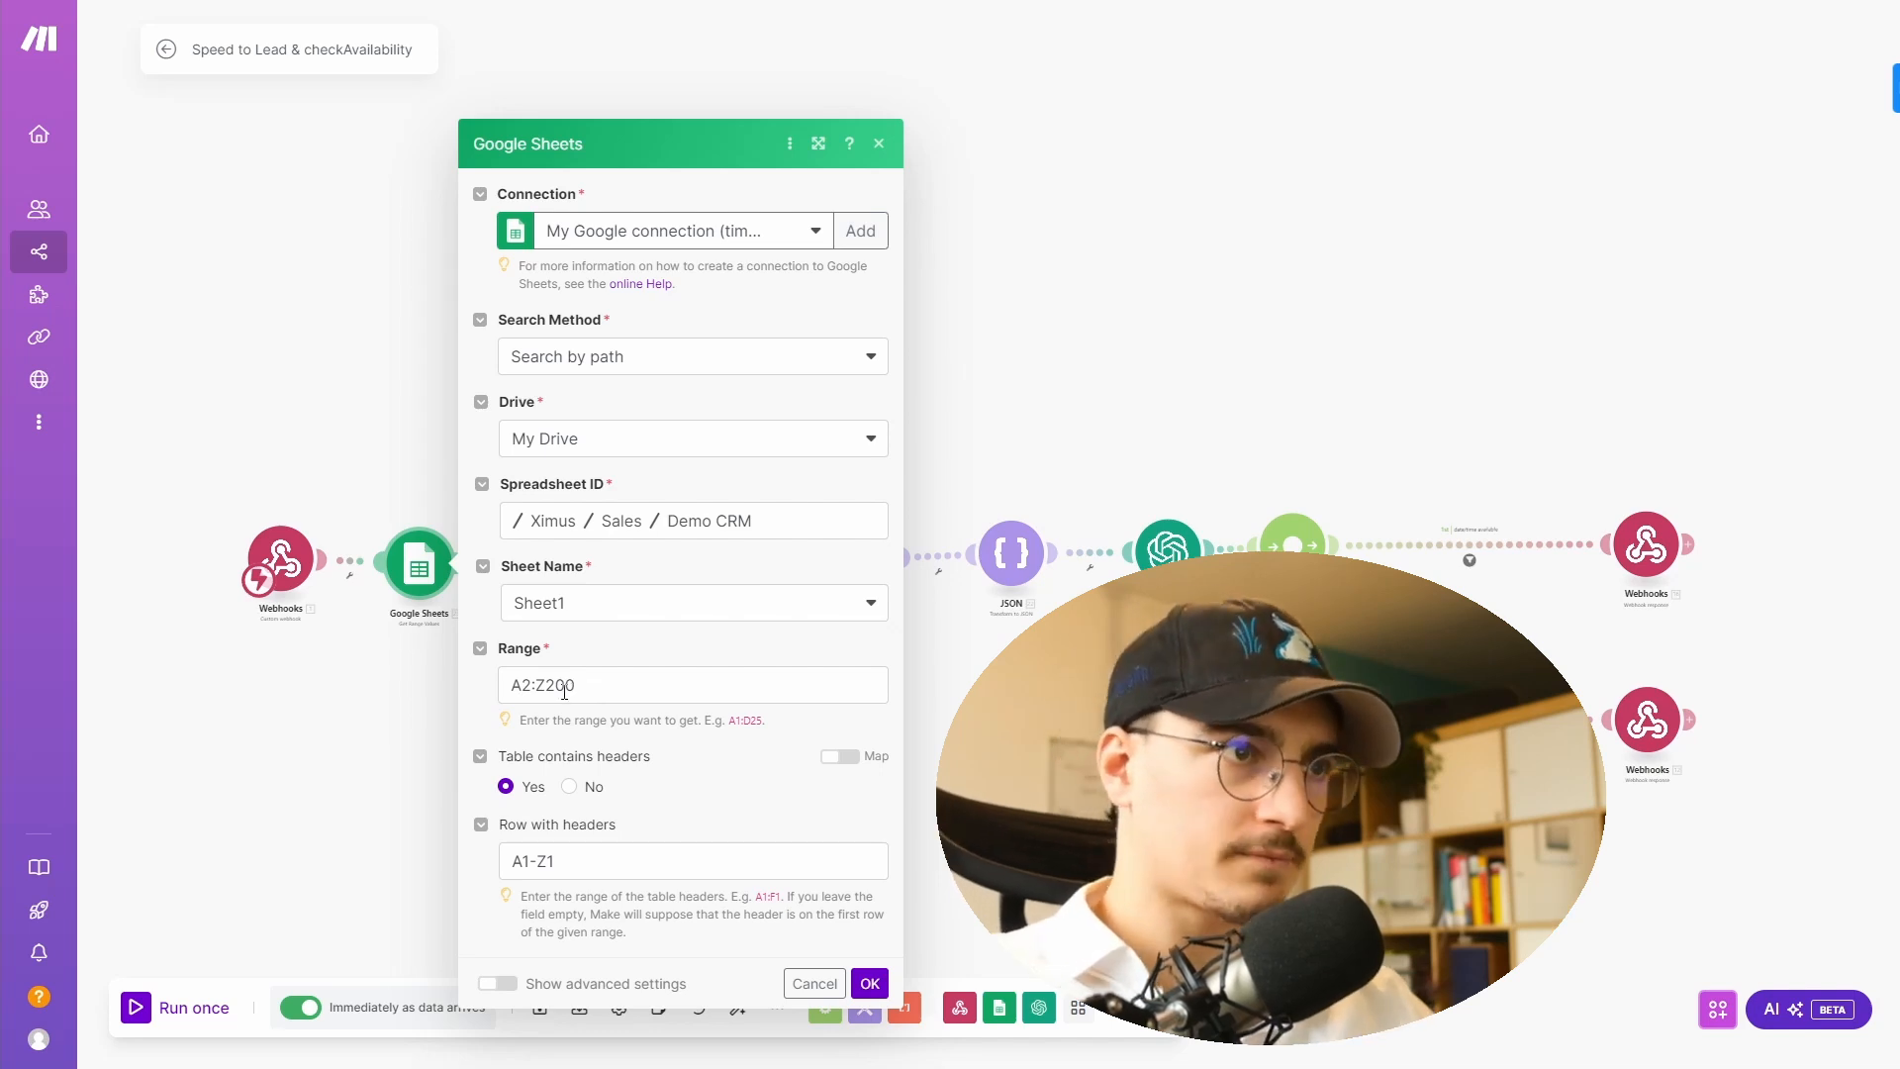
{"action": "left_click_drag", "start_coordinate": [515, 692], "coordinate": [544, 688]}
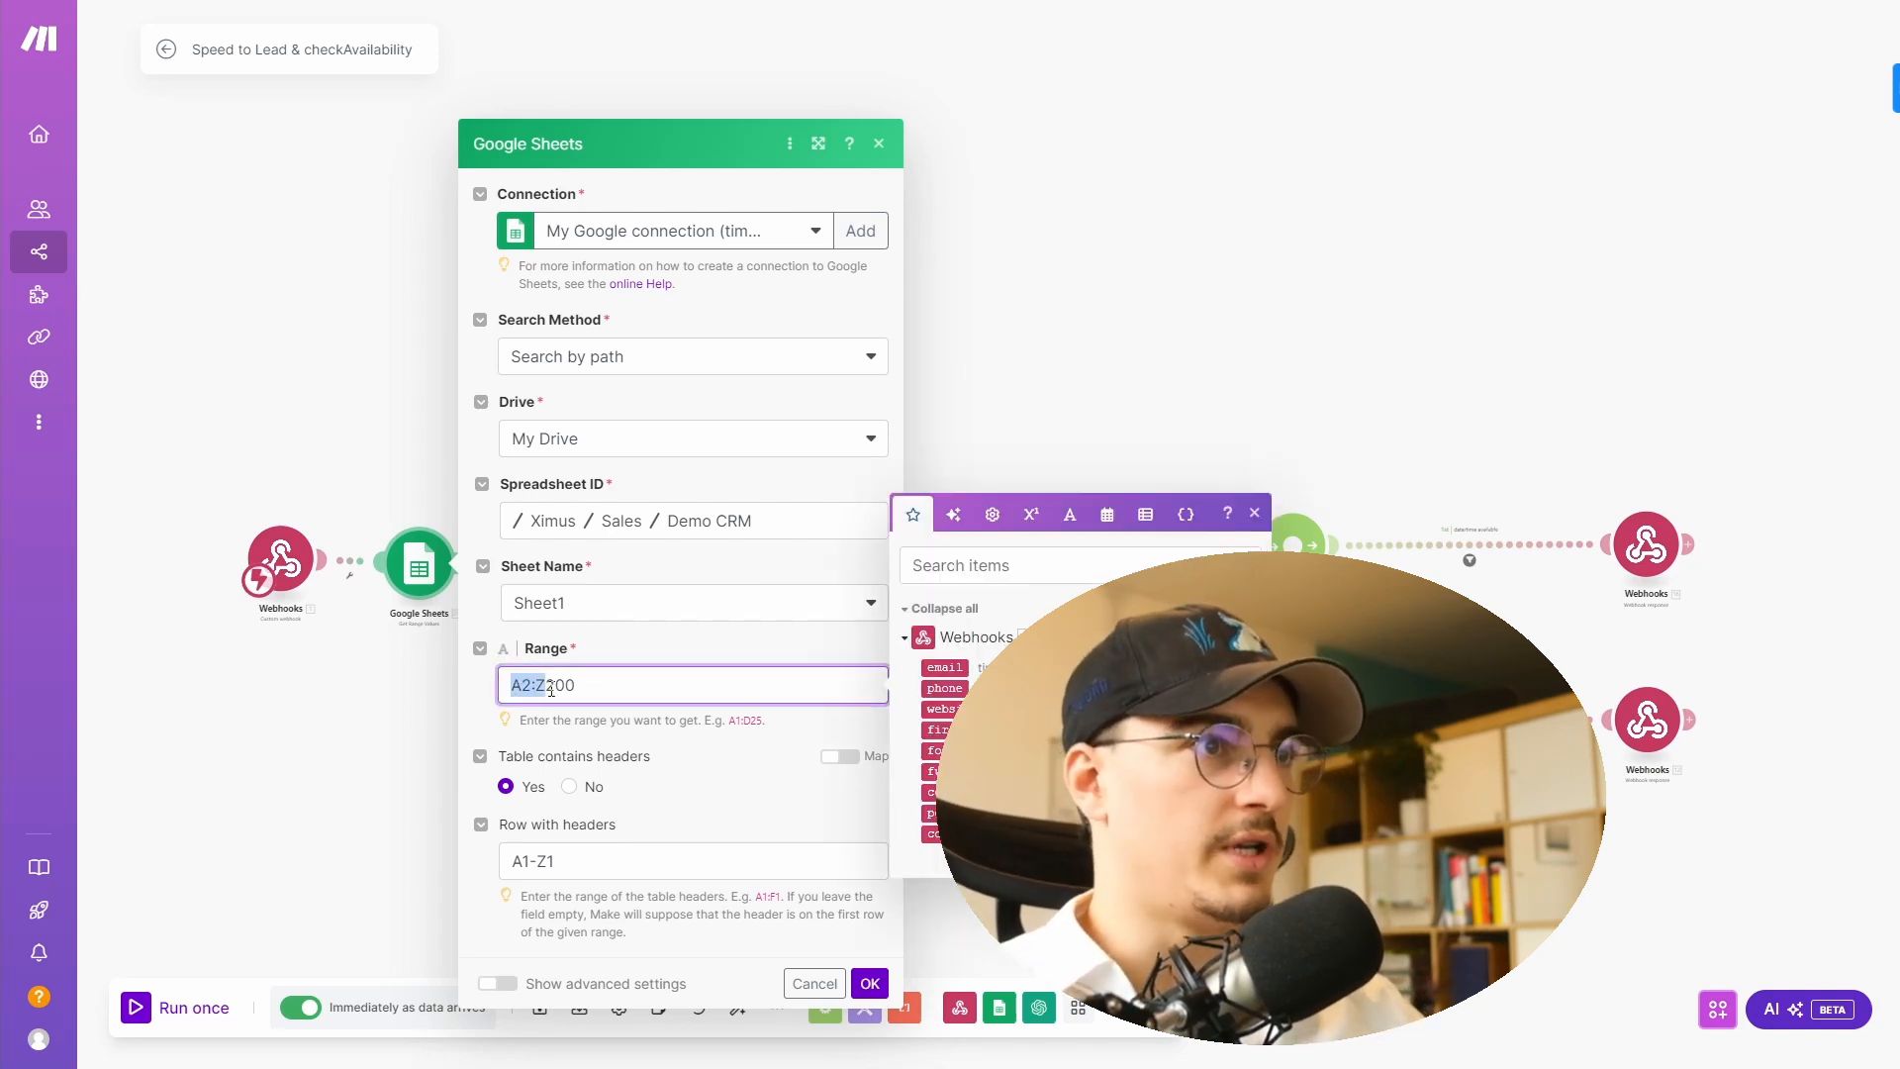
{"action": "left_click", "coordinate": [607, 686]}
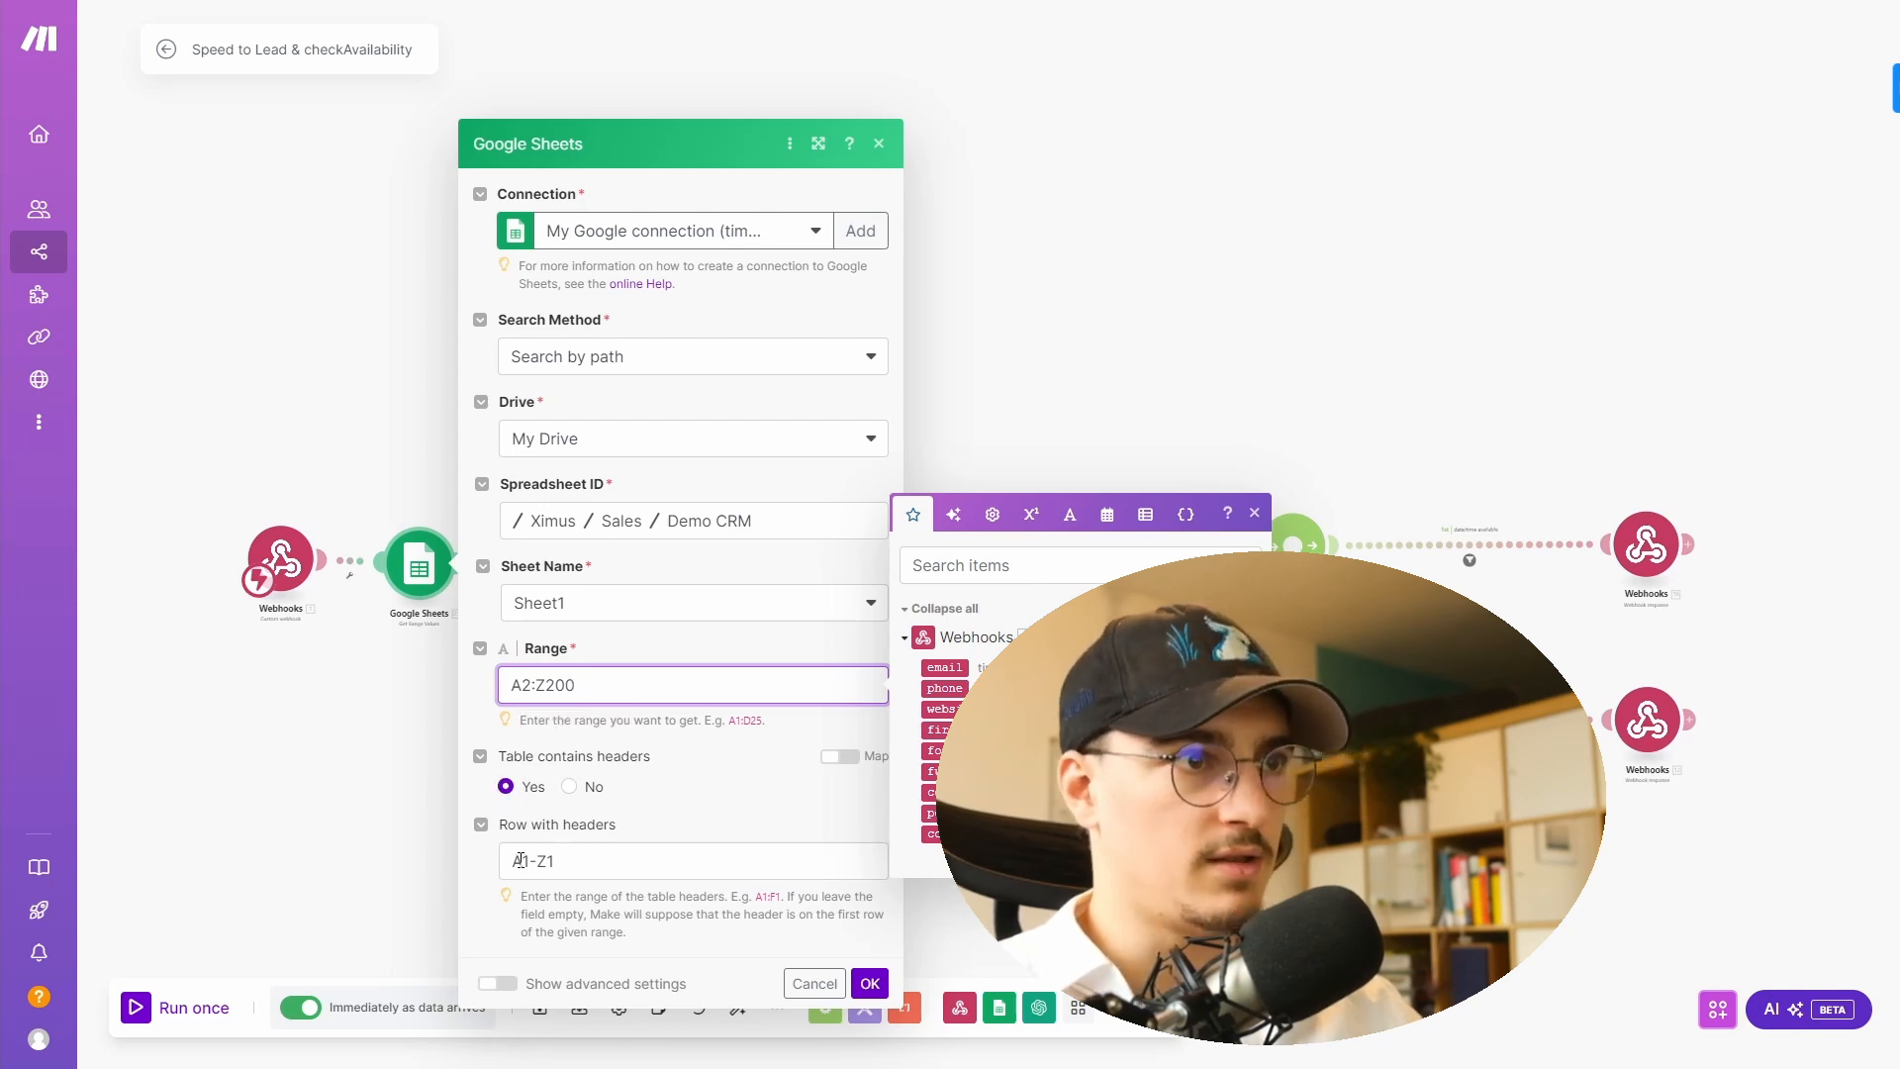
{"action": "left_click", "coordinate": [868, 986]}
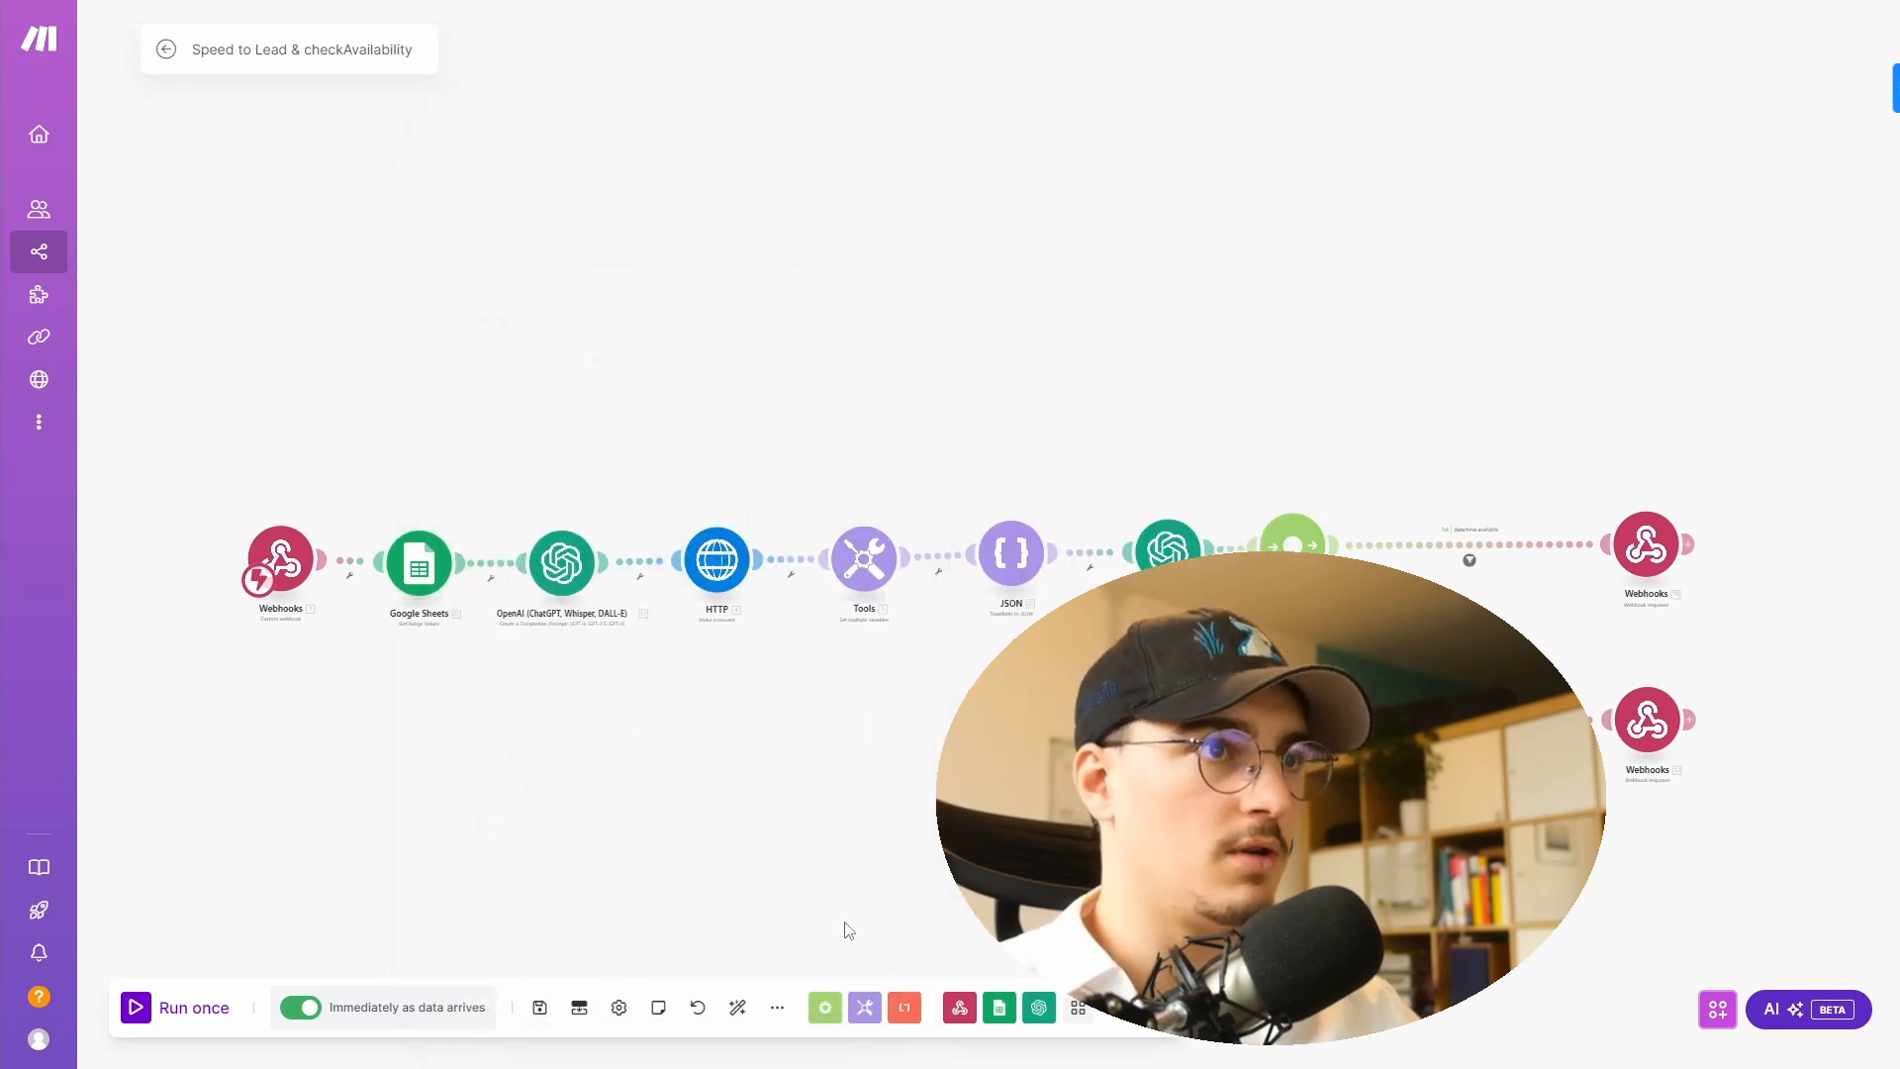
- Inspect the Google Sheets module's last run output bundle with the lead's row values
{"action": "right_click", "coordinate": [419, 568]}
{"action": "left_click", "coordinate": [460, 623]}
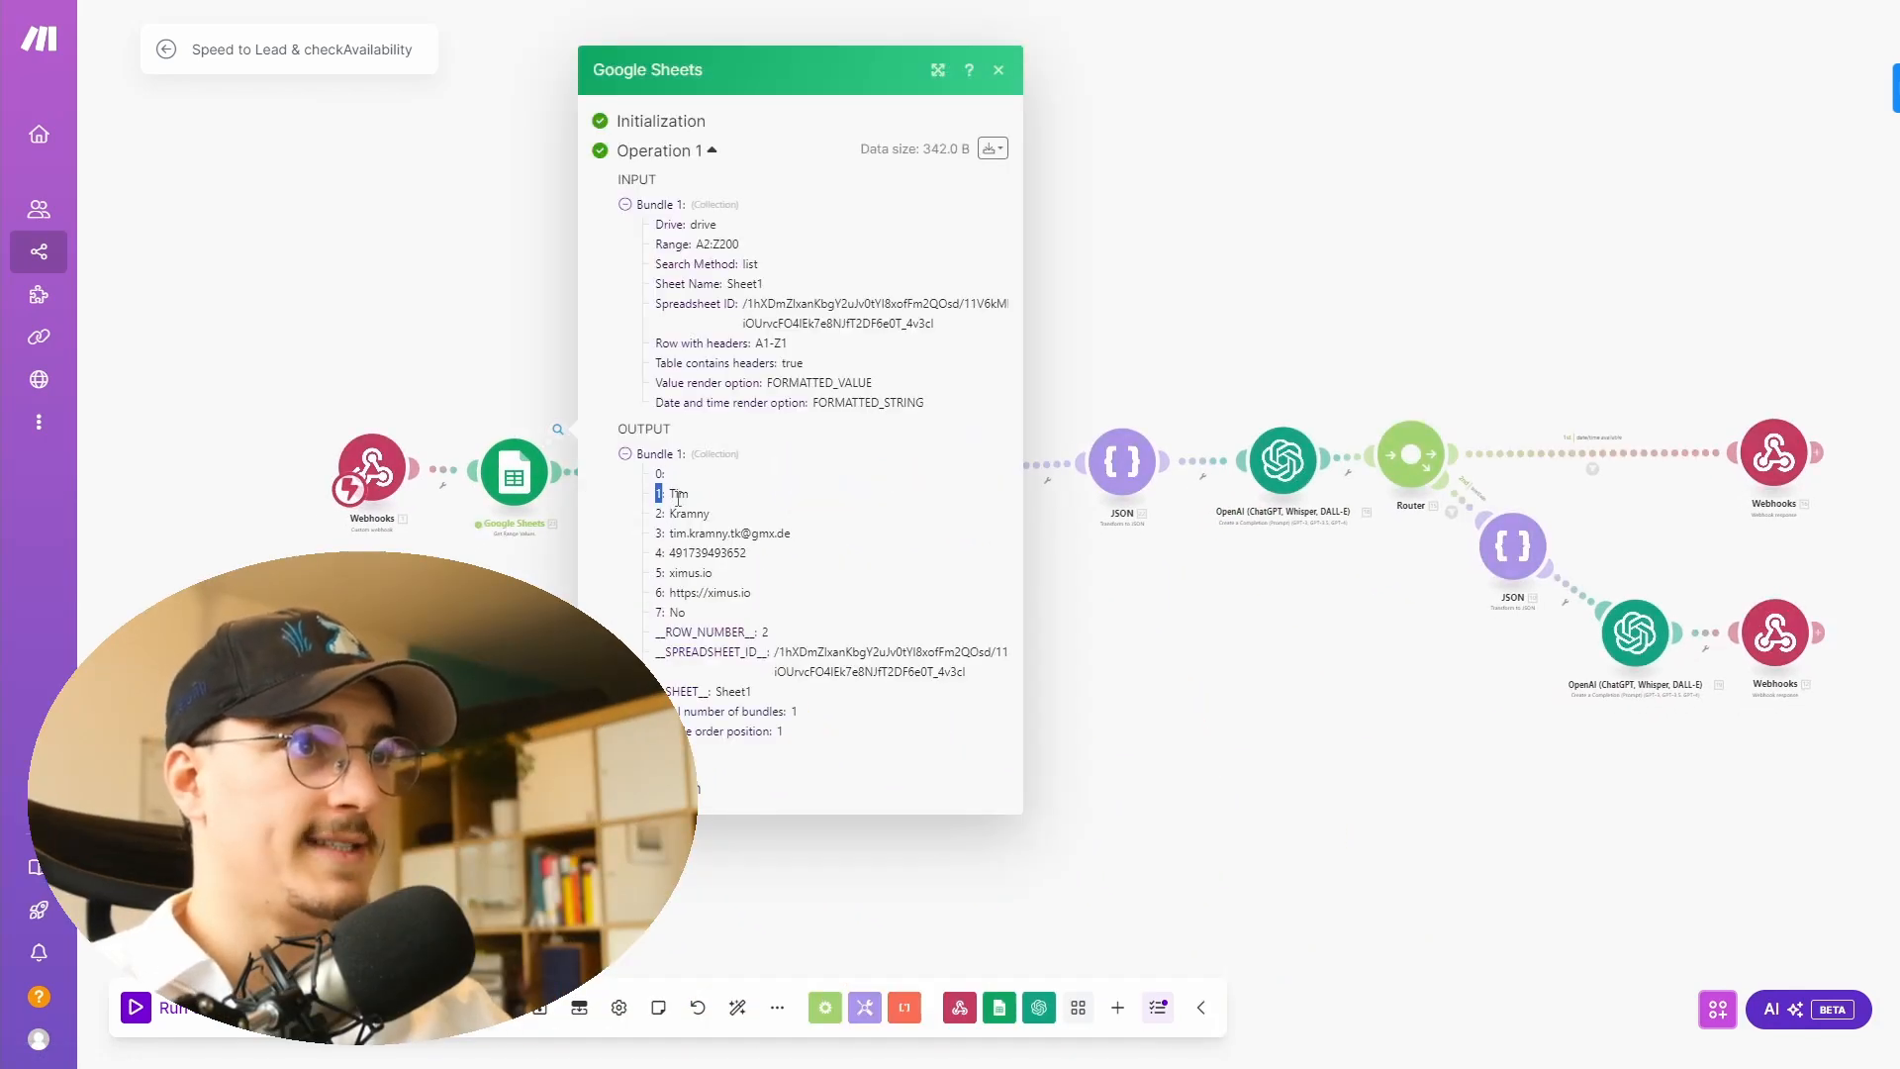
{"action": "left_click_drag", "start_coordinate": [678, 497], "coordinate": [780, 668]}
{"action": "left_click", "coordinate": [1187, 690]}
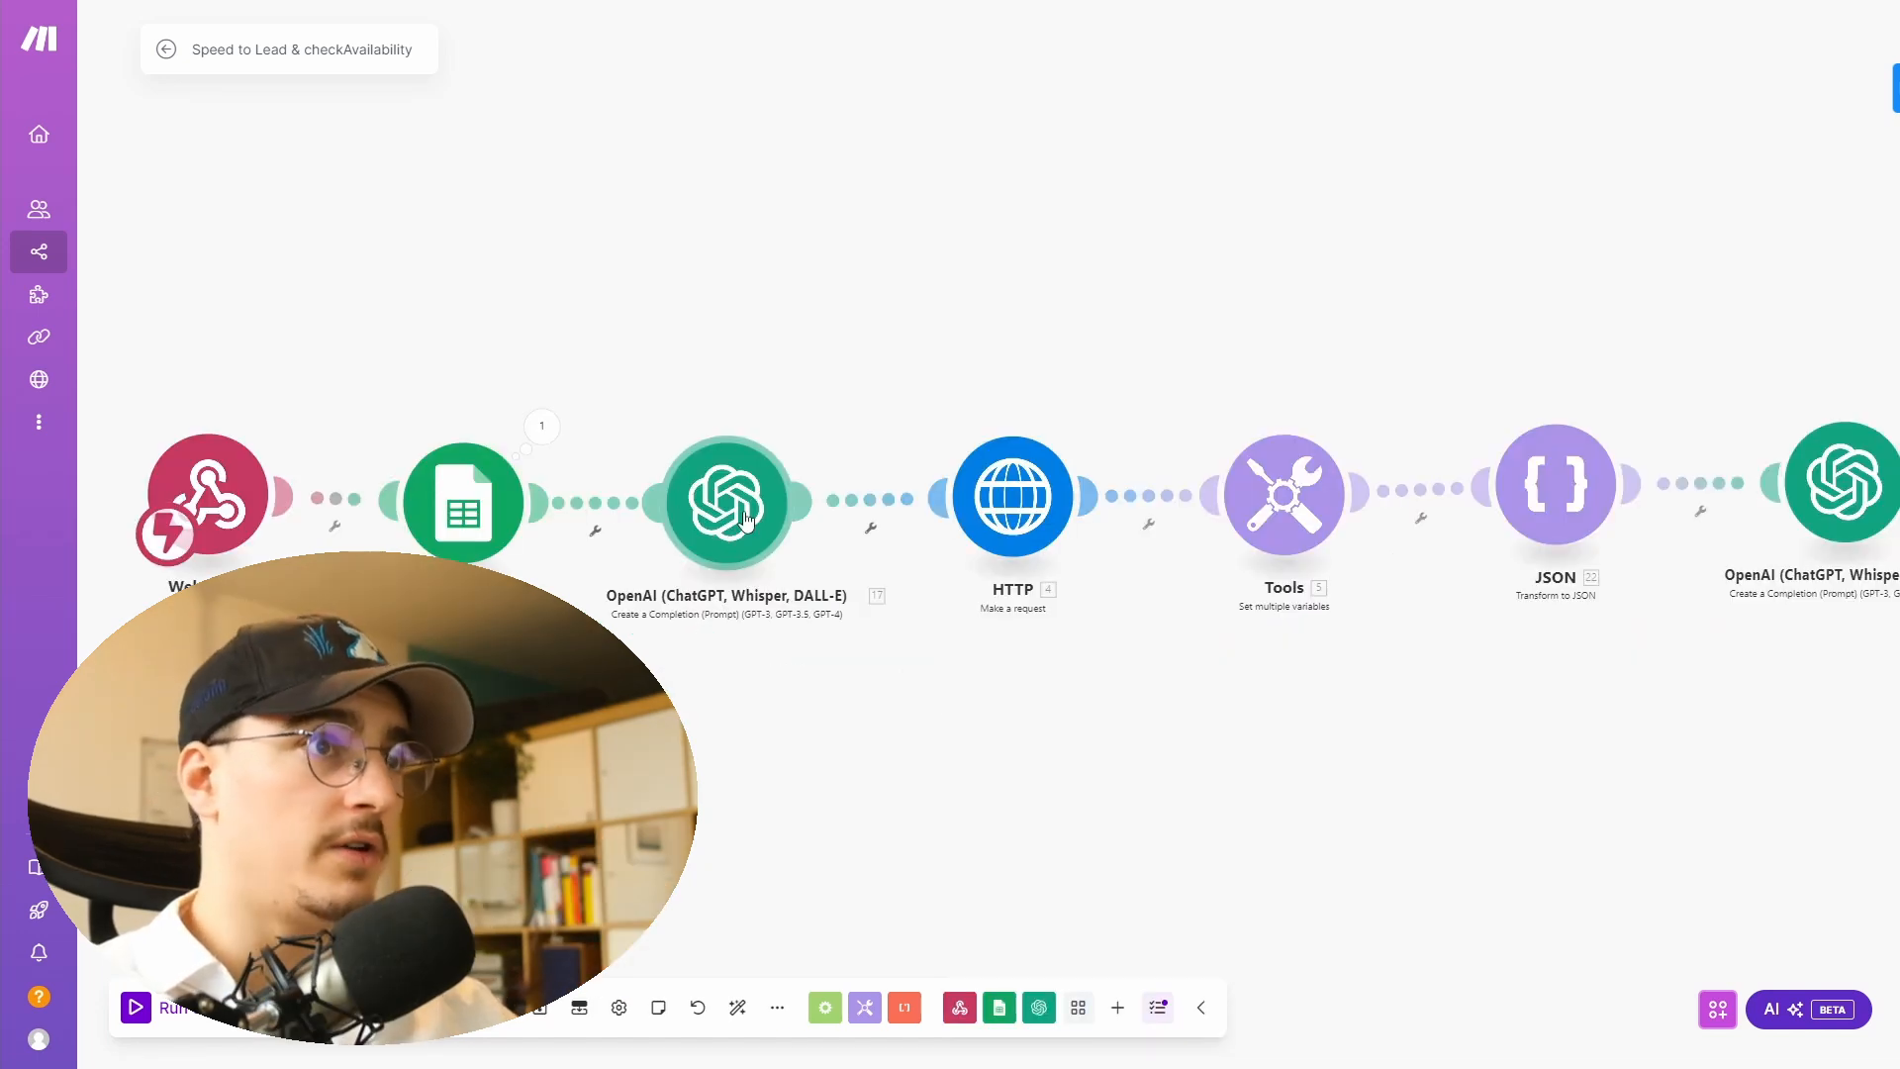
- Open the first OpenAI module and review its system prompt and user message with the current date and requested times
{"action": "left_click", "coordinate": [742, 514]}
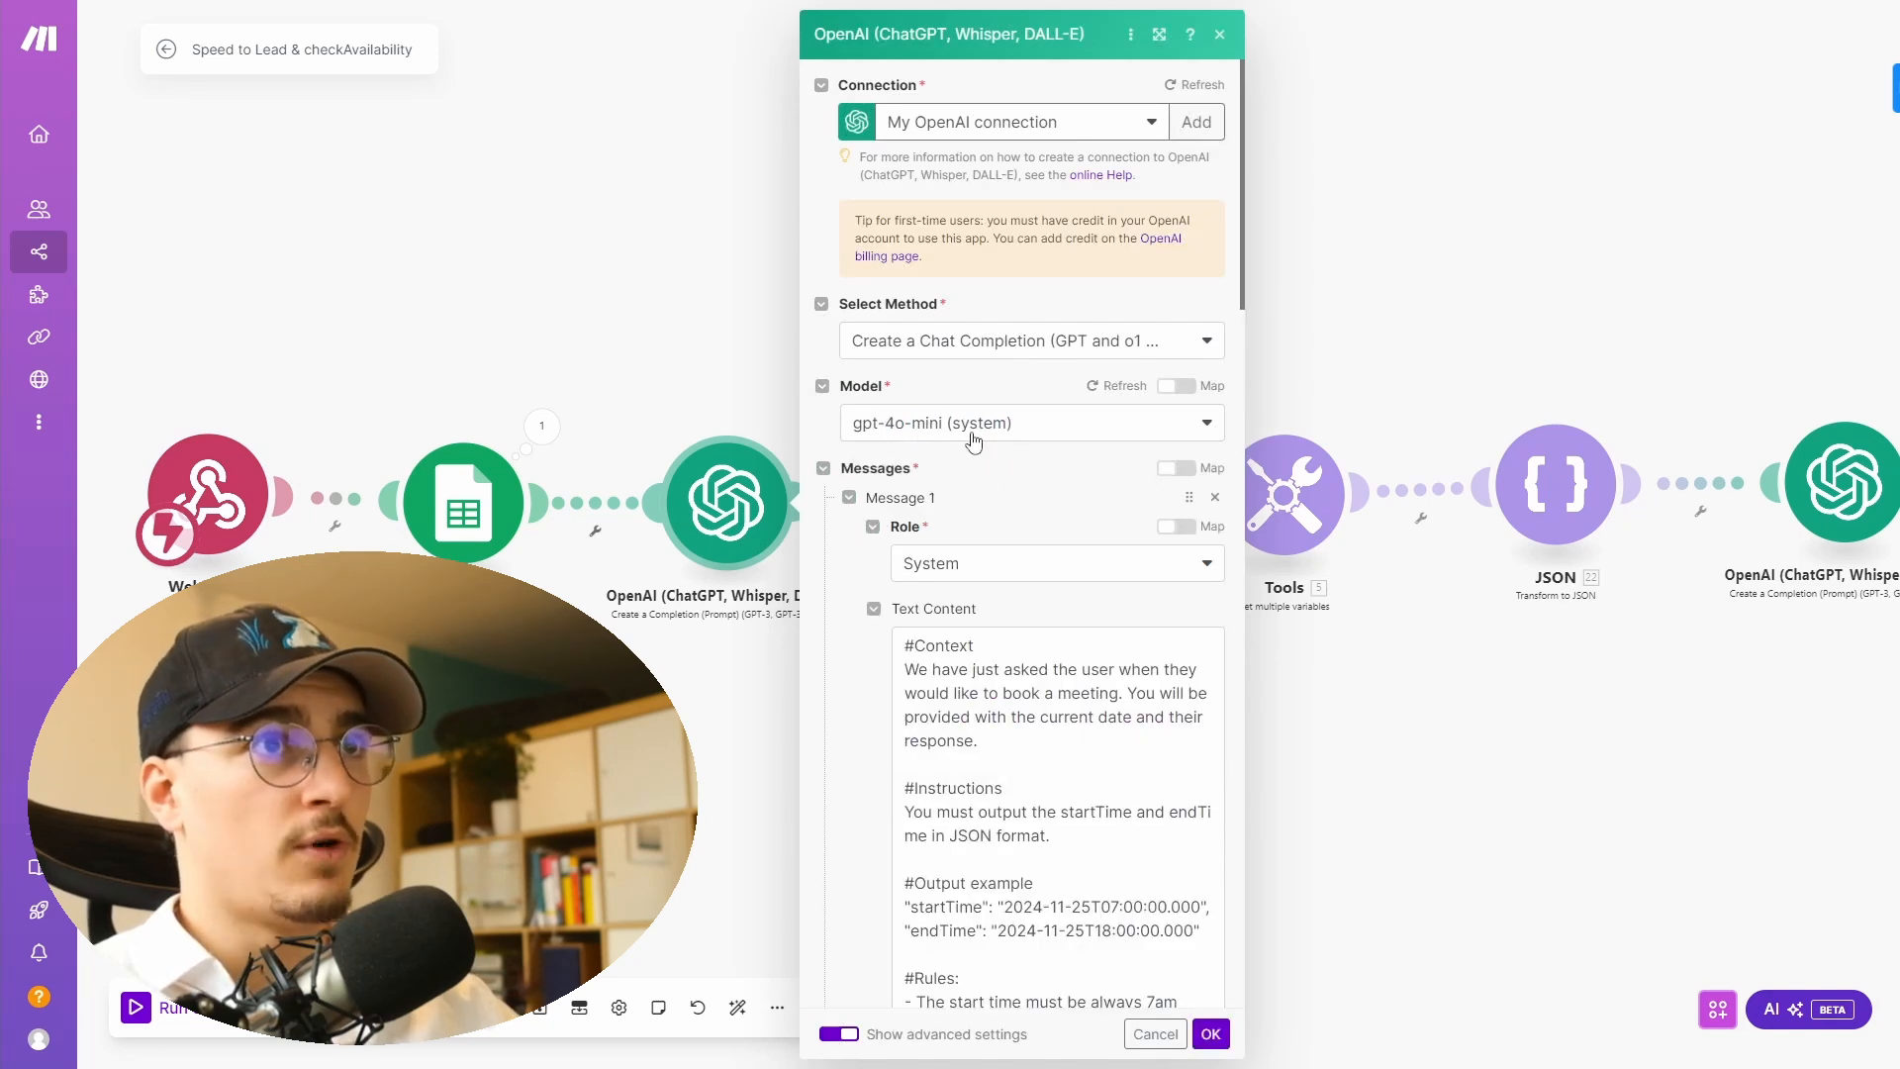
{"action": "scroll", "coordinate": [962, 444], "scroll_direction": "down", "scroll_amount": 1}
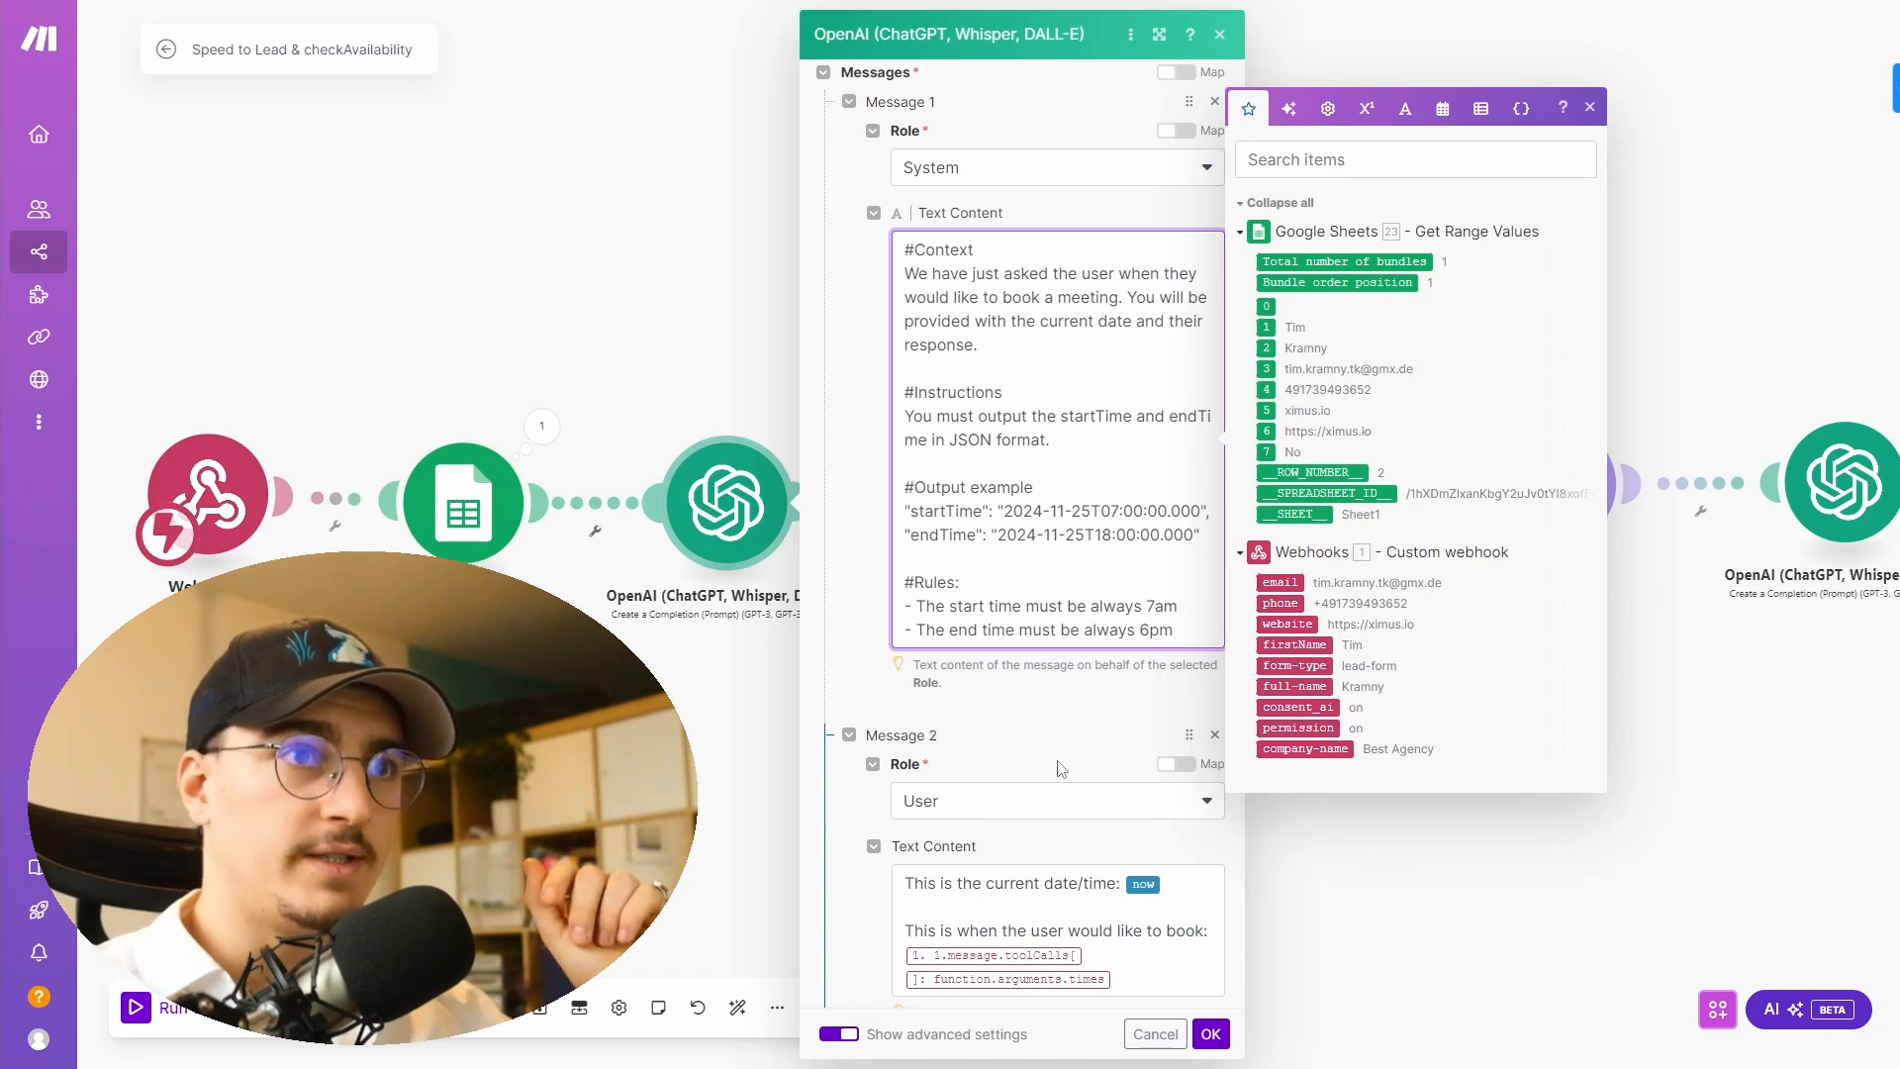
{"action": "left_click_drag", "start_coordinate": [1021, 534], "coordinate": [1095, 535]}
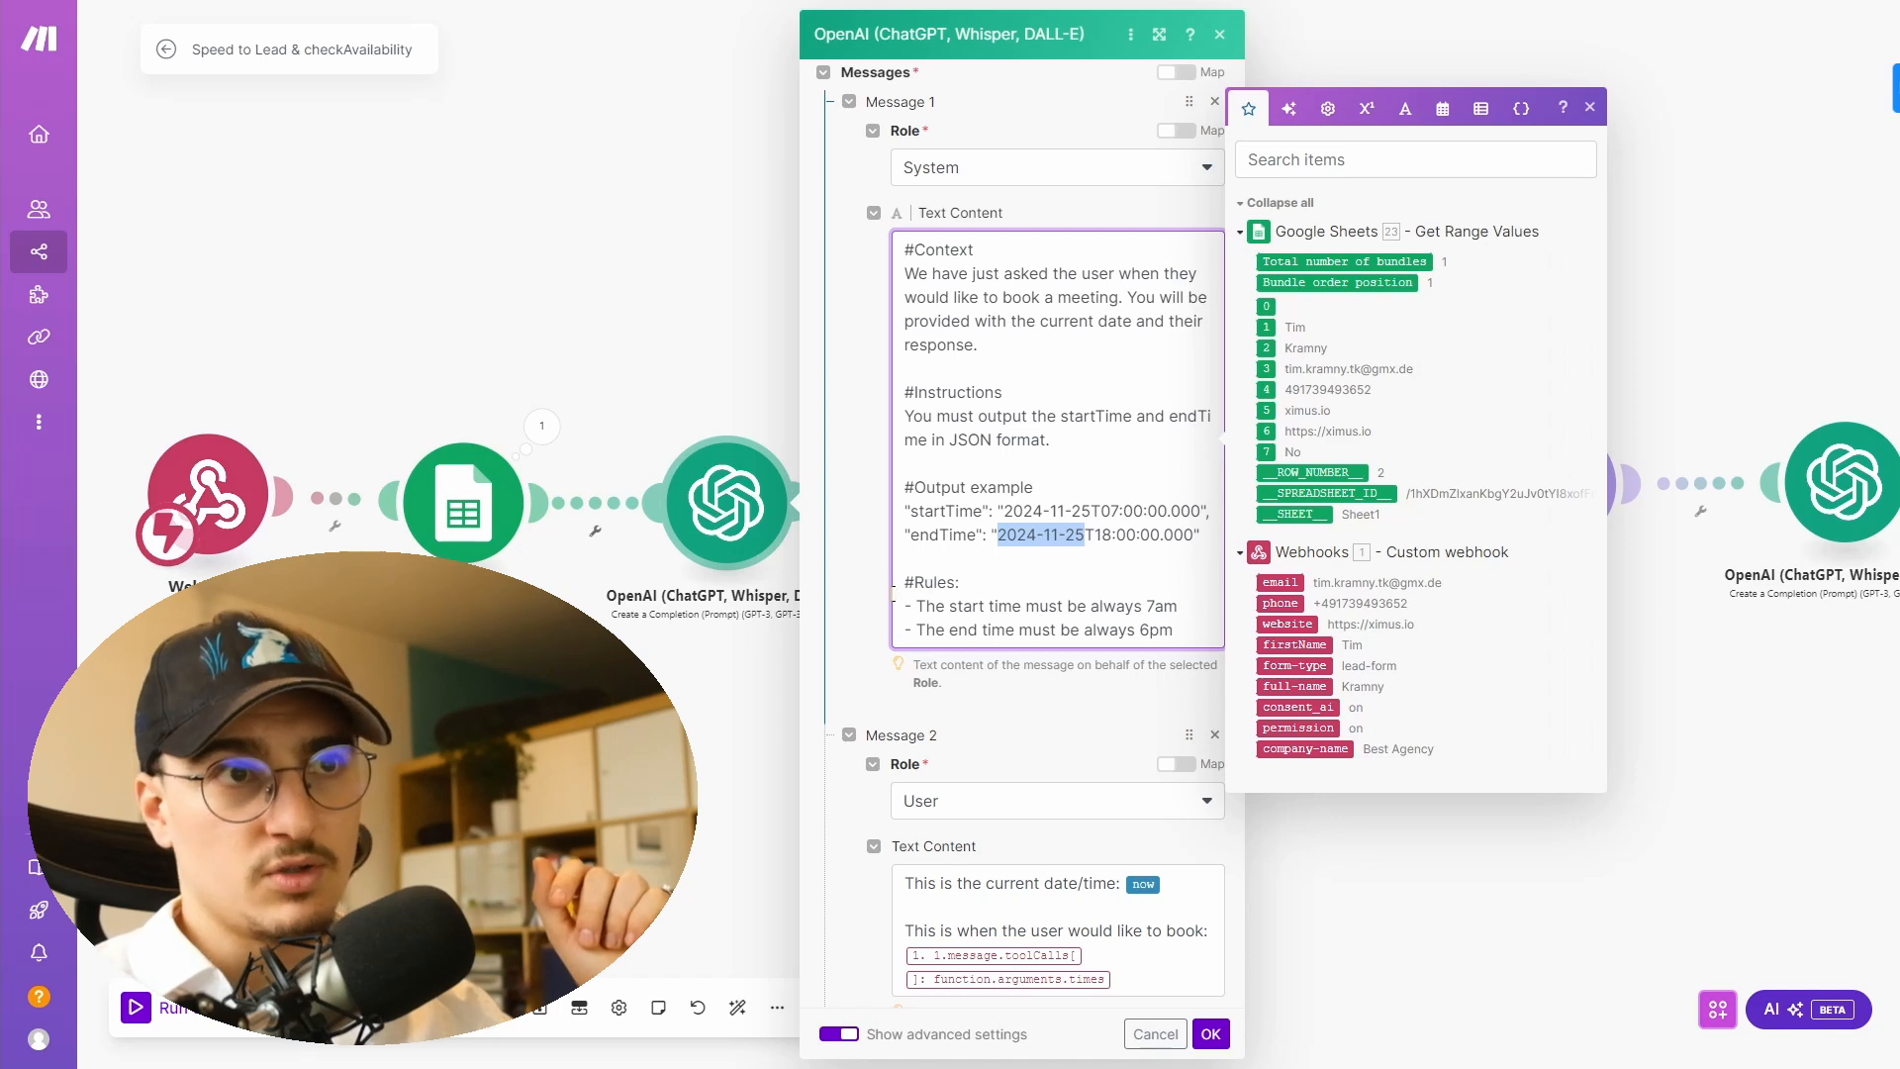
{"action": "left_click", "coordinate": [869, 600]}
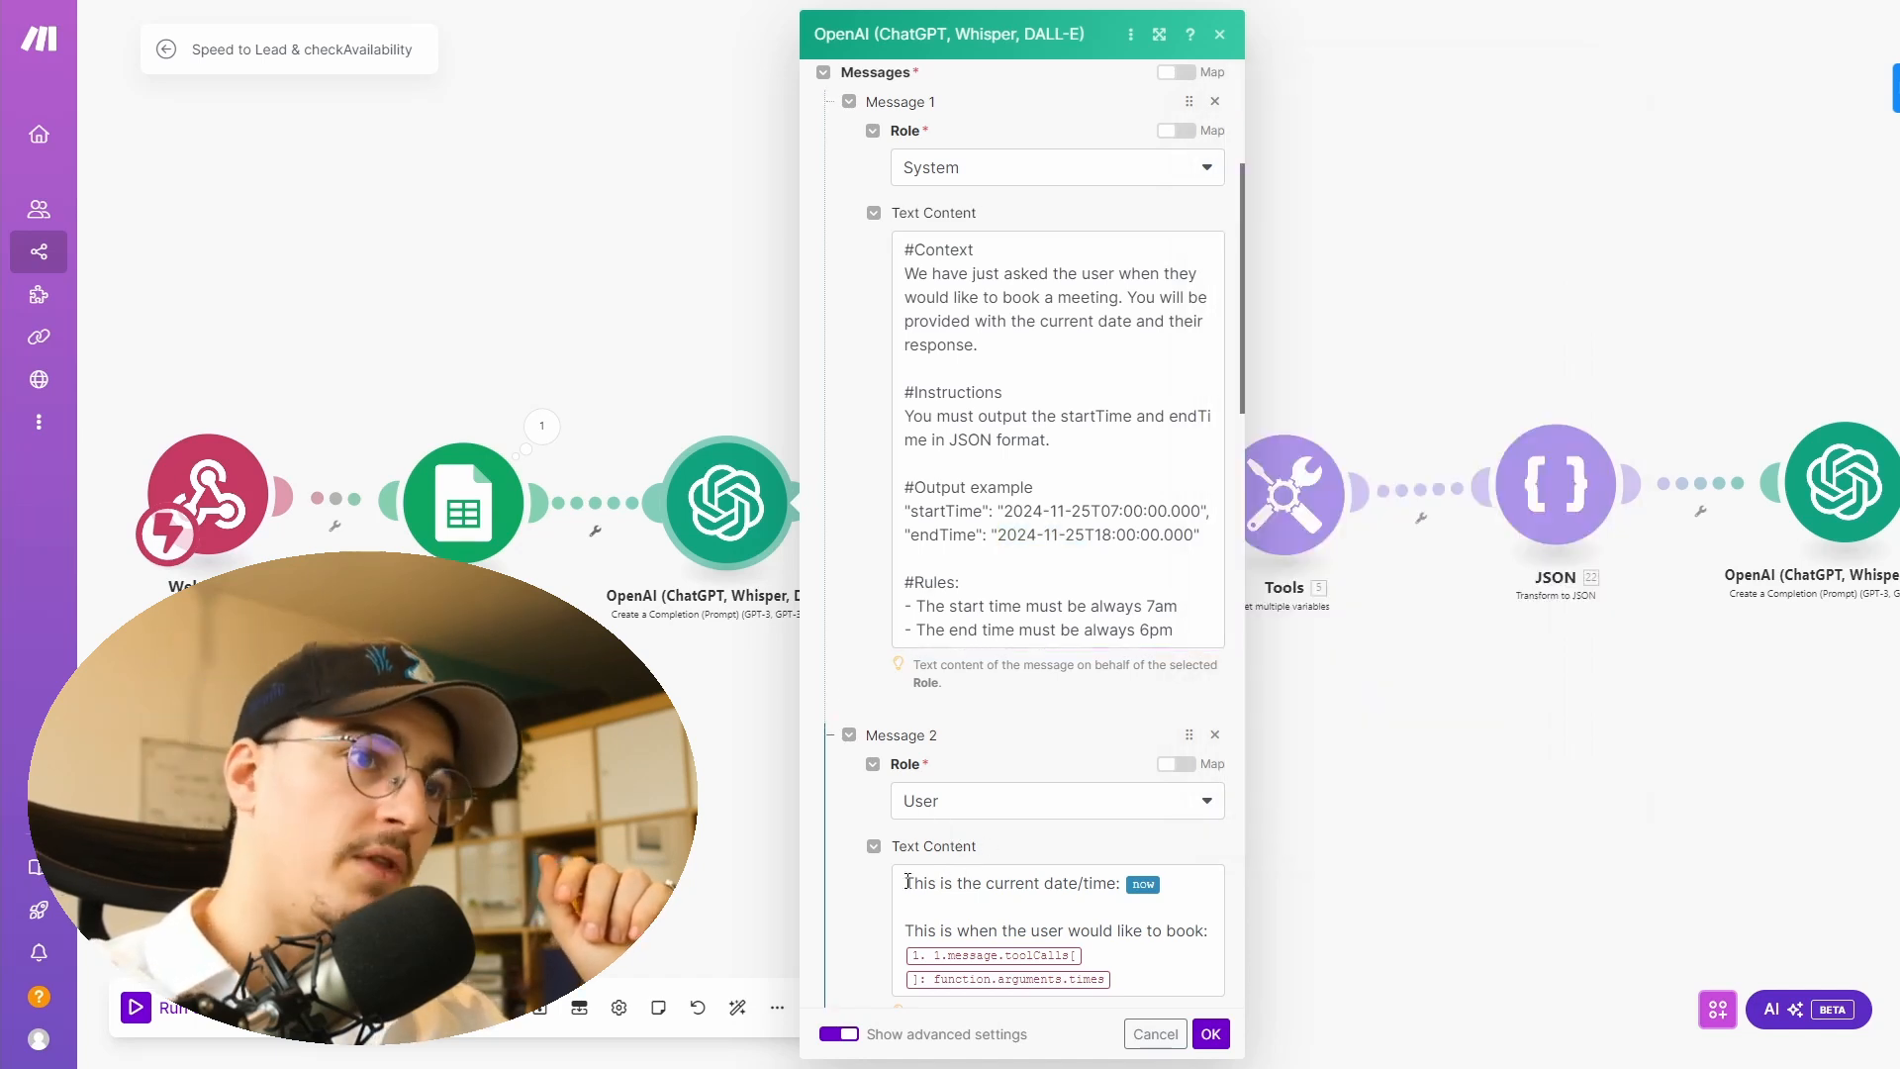
{"action": "left_click_drag", "start_coordinate": [904, 883], "coordinate": [1026, 880]}
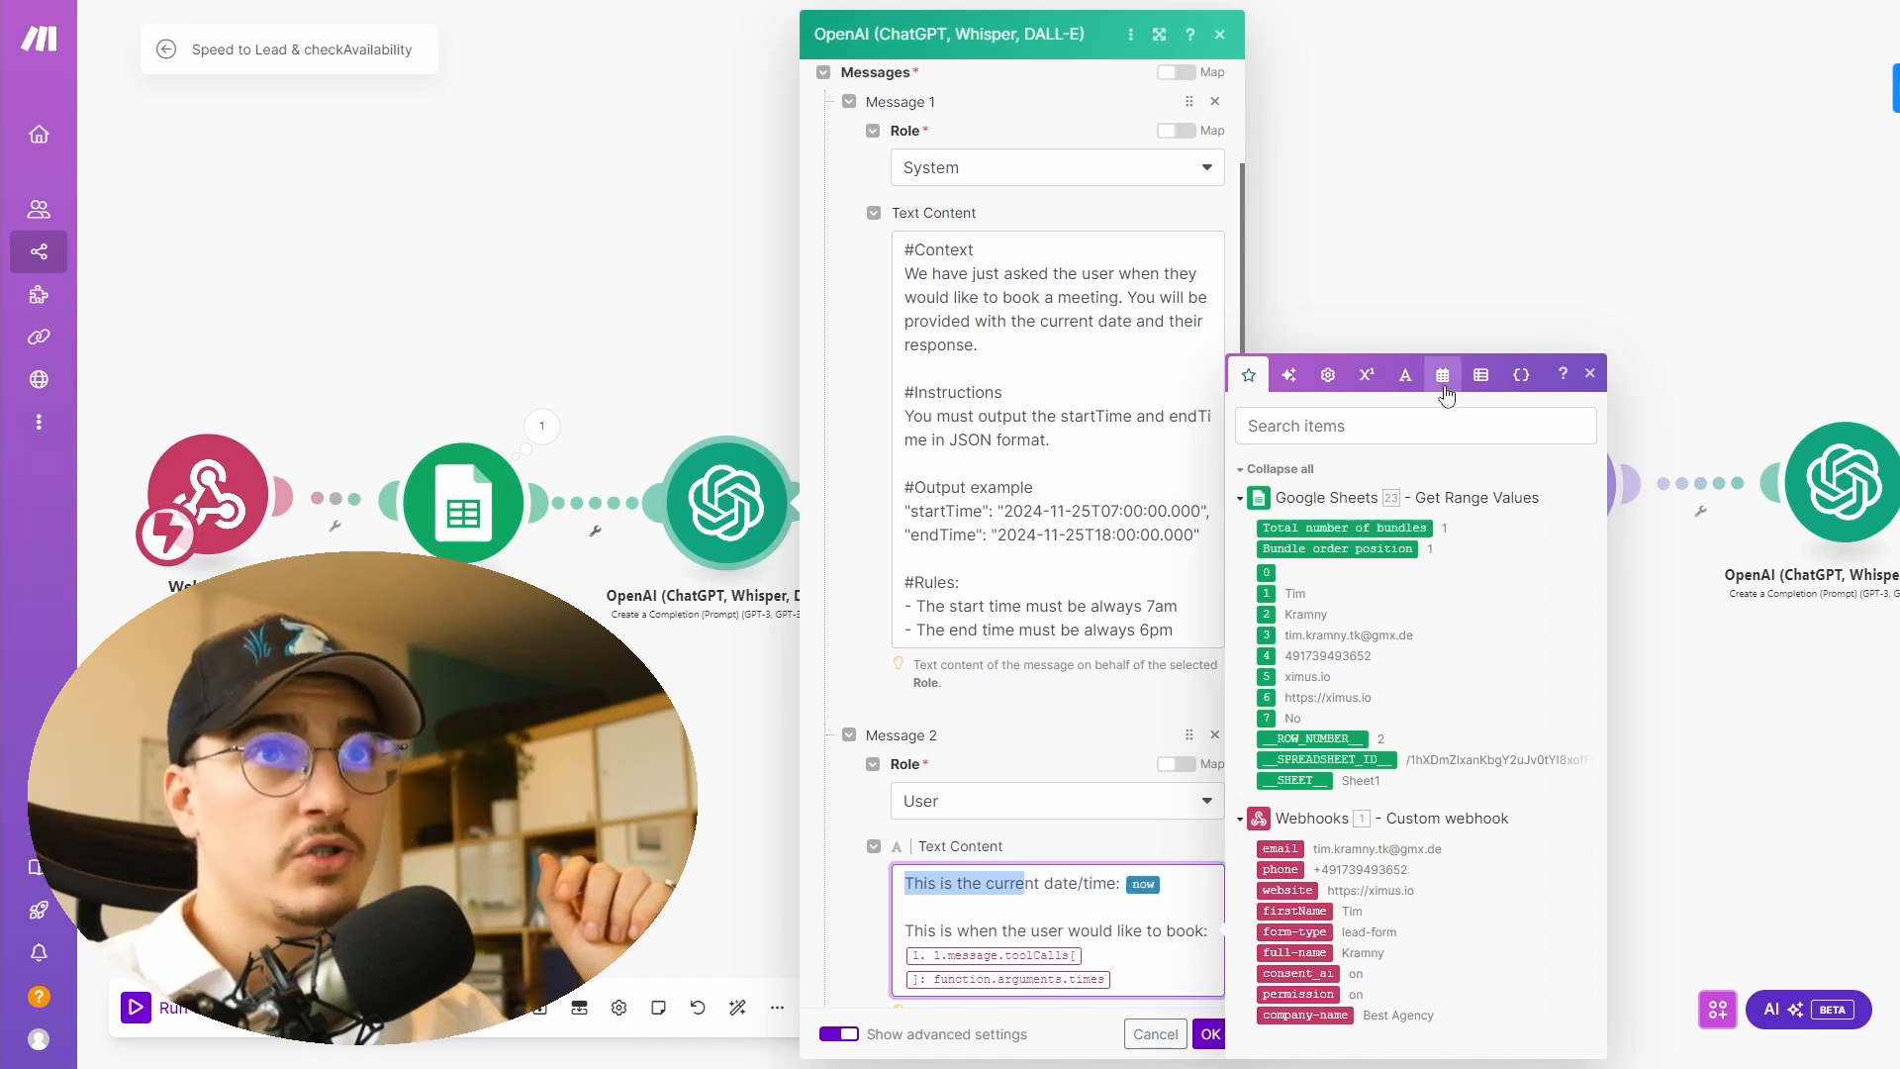
{"action": "left_click", "coordinate": [1444, 382]}
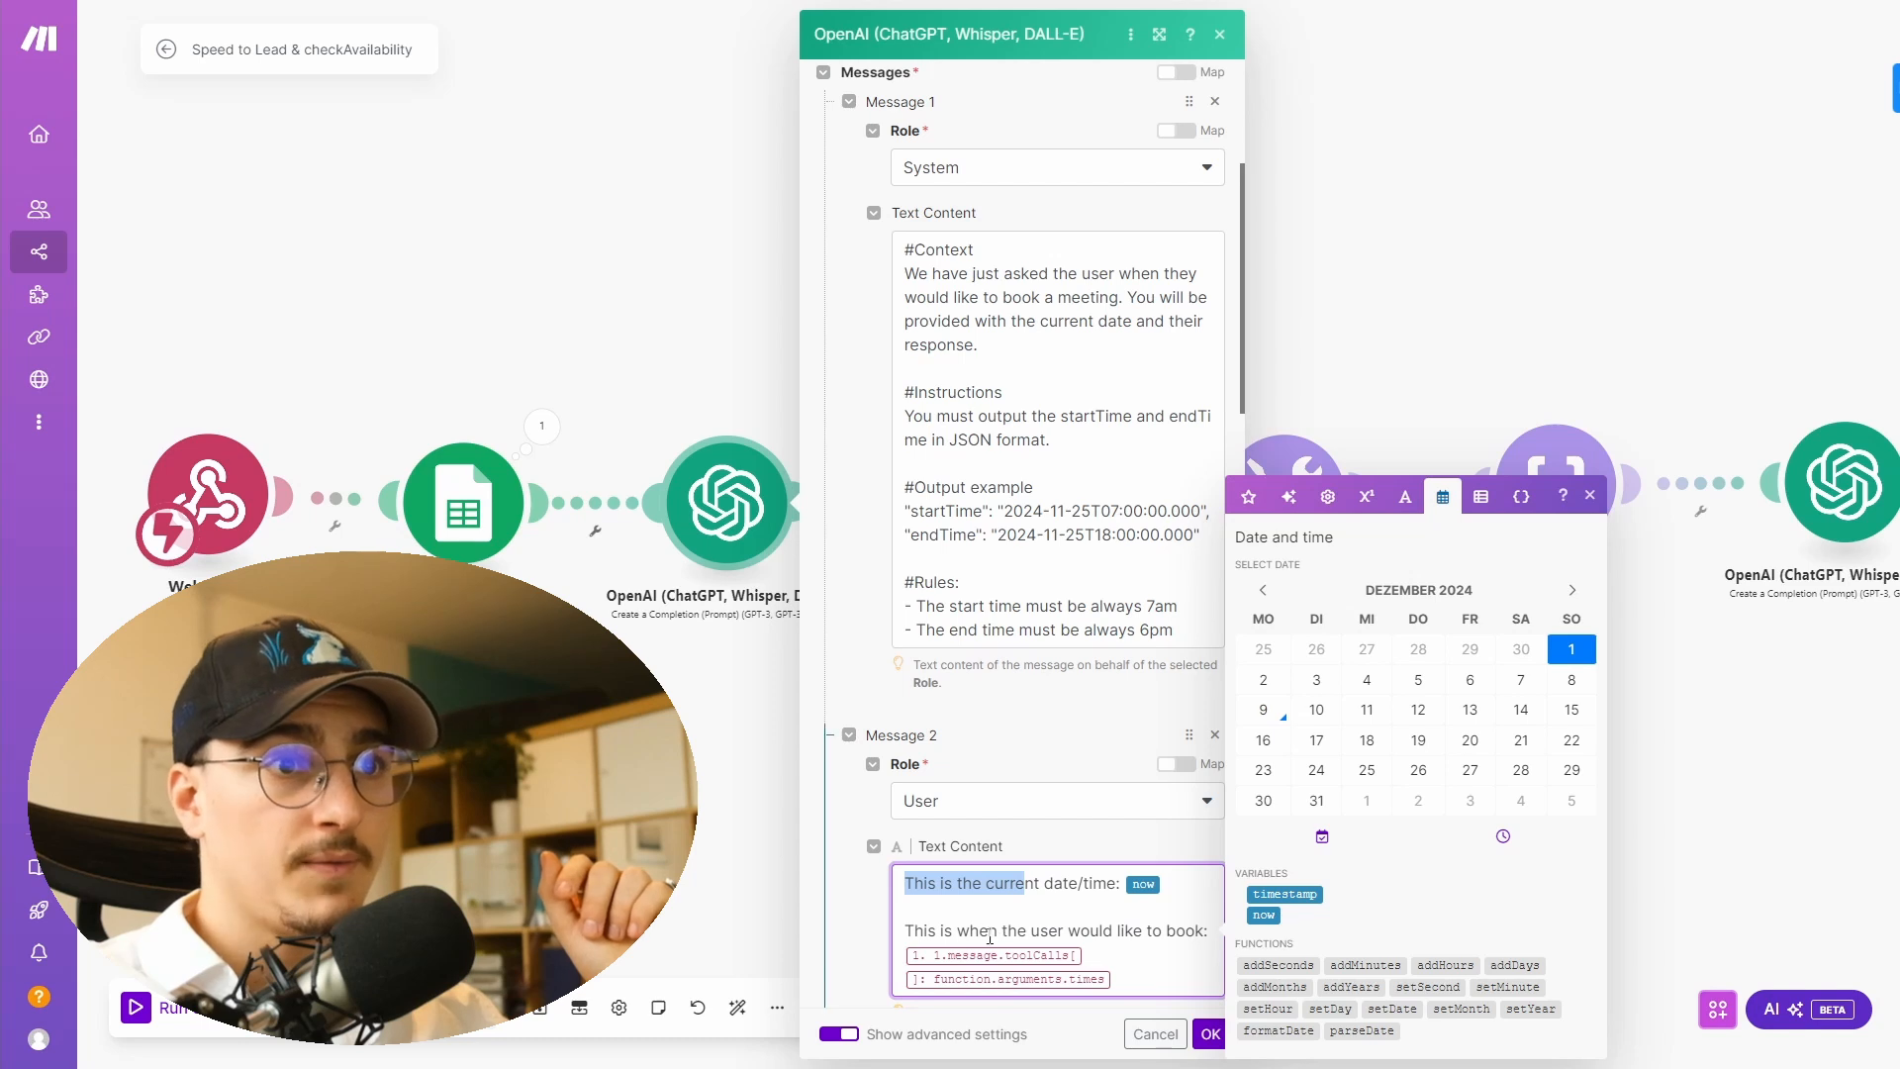
{"action": "left_click", "coordinate": [957, 932]}
{"action": "left_click_drag", "start_coordinate": [908, 931], "coordinate": [1008, 955]}
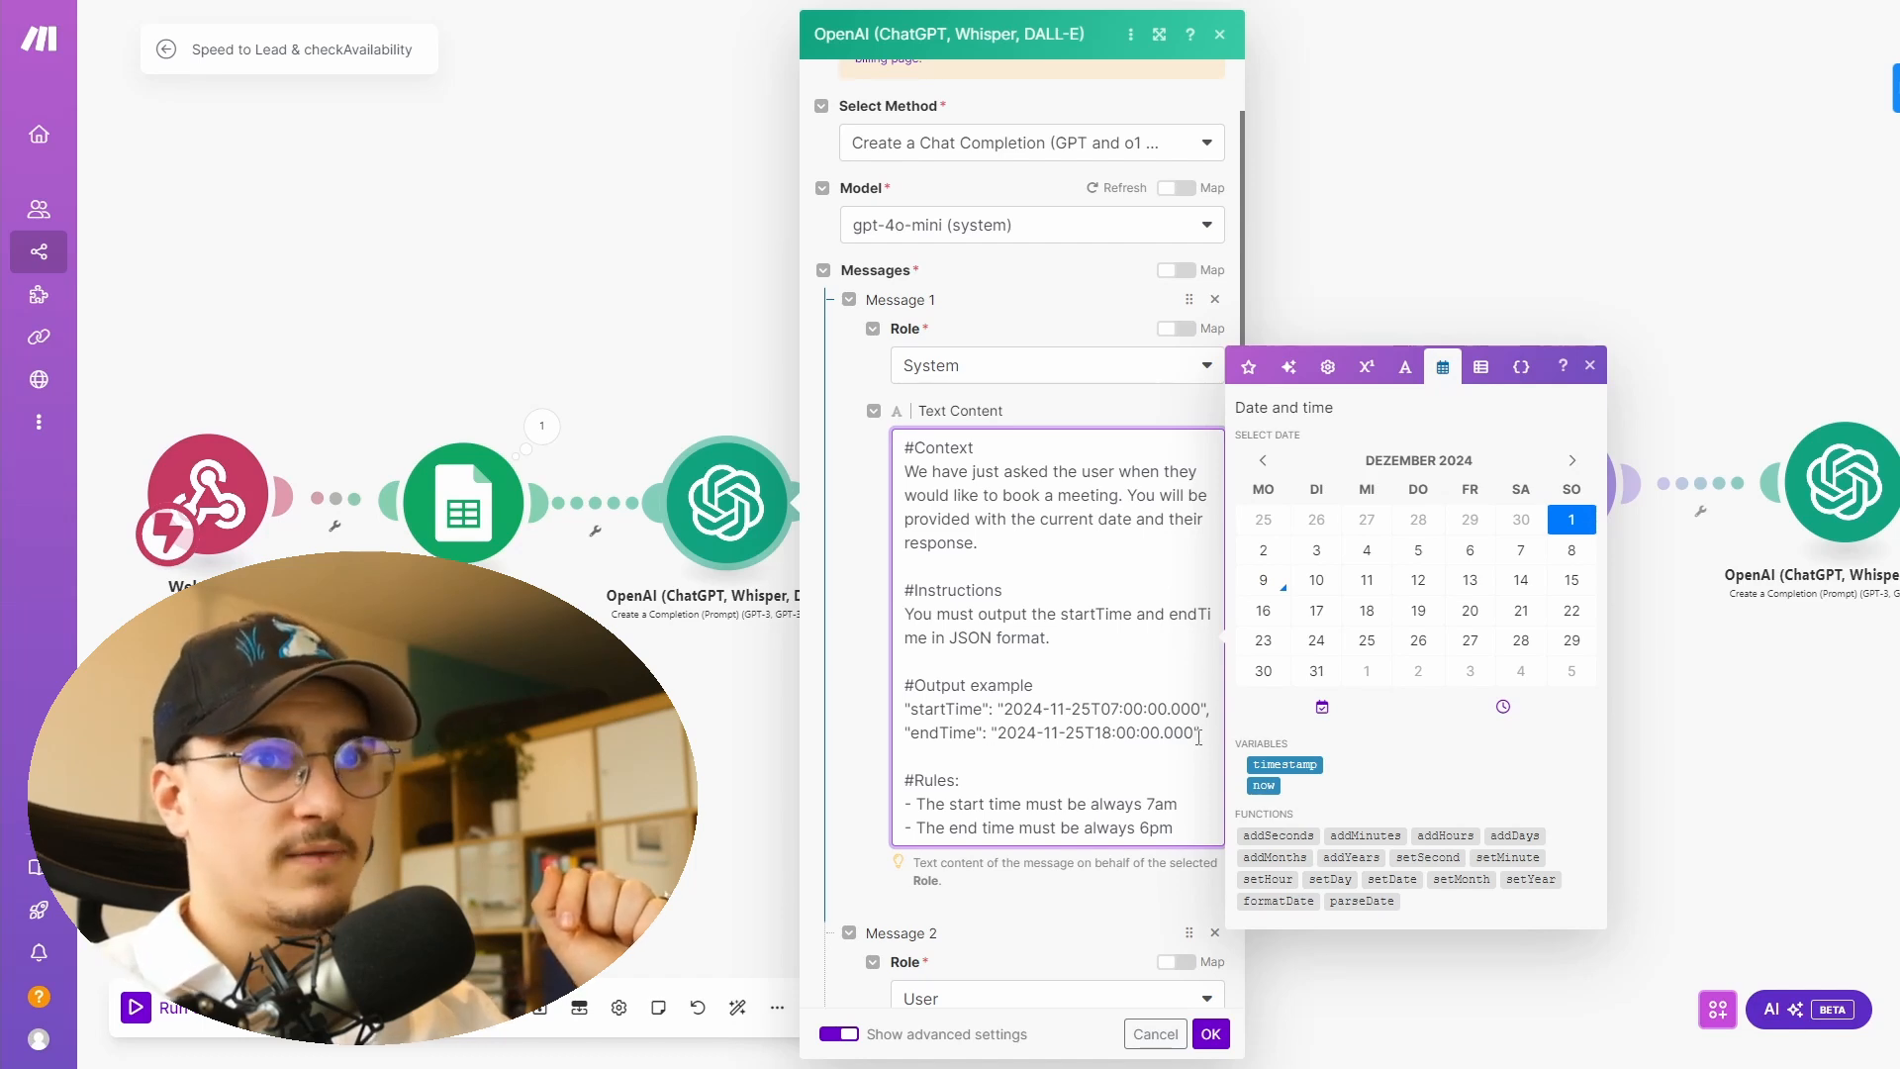
{"action": "left_click_drag", "start_coordinate": [1196, 735], "coordinate": [918, 717]}
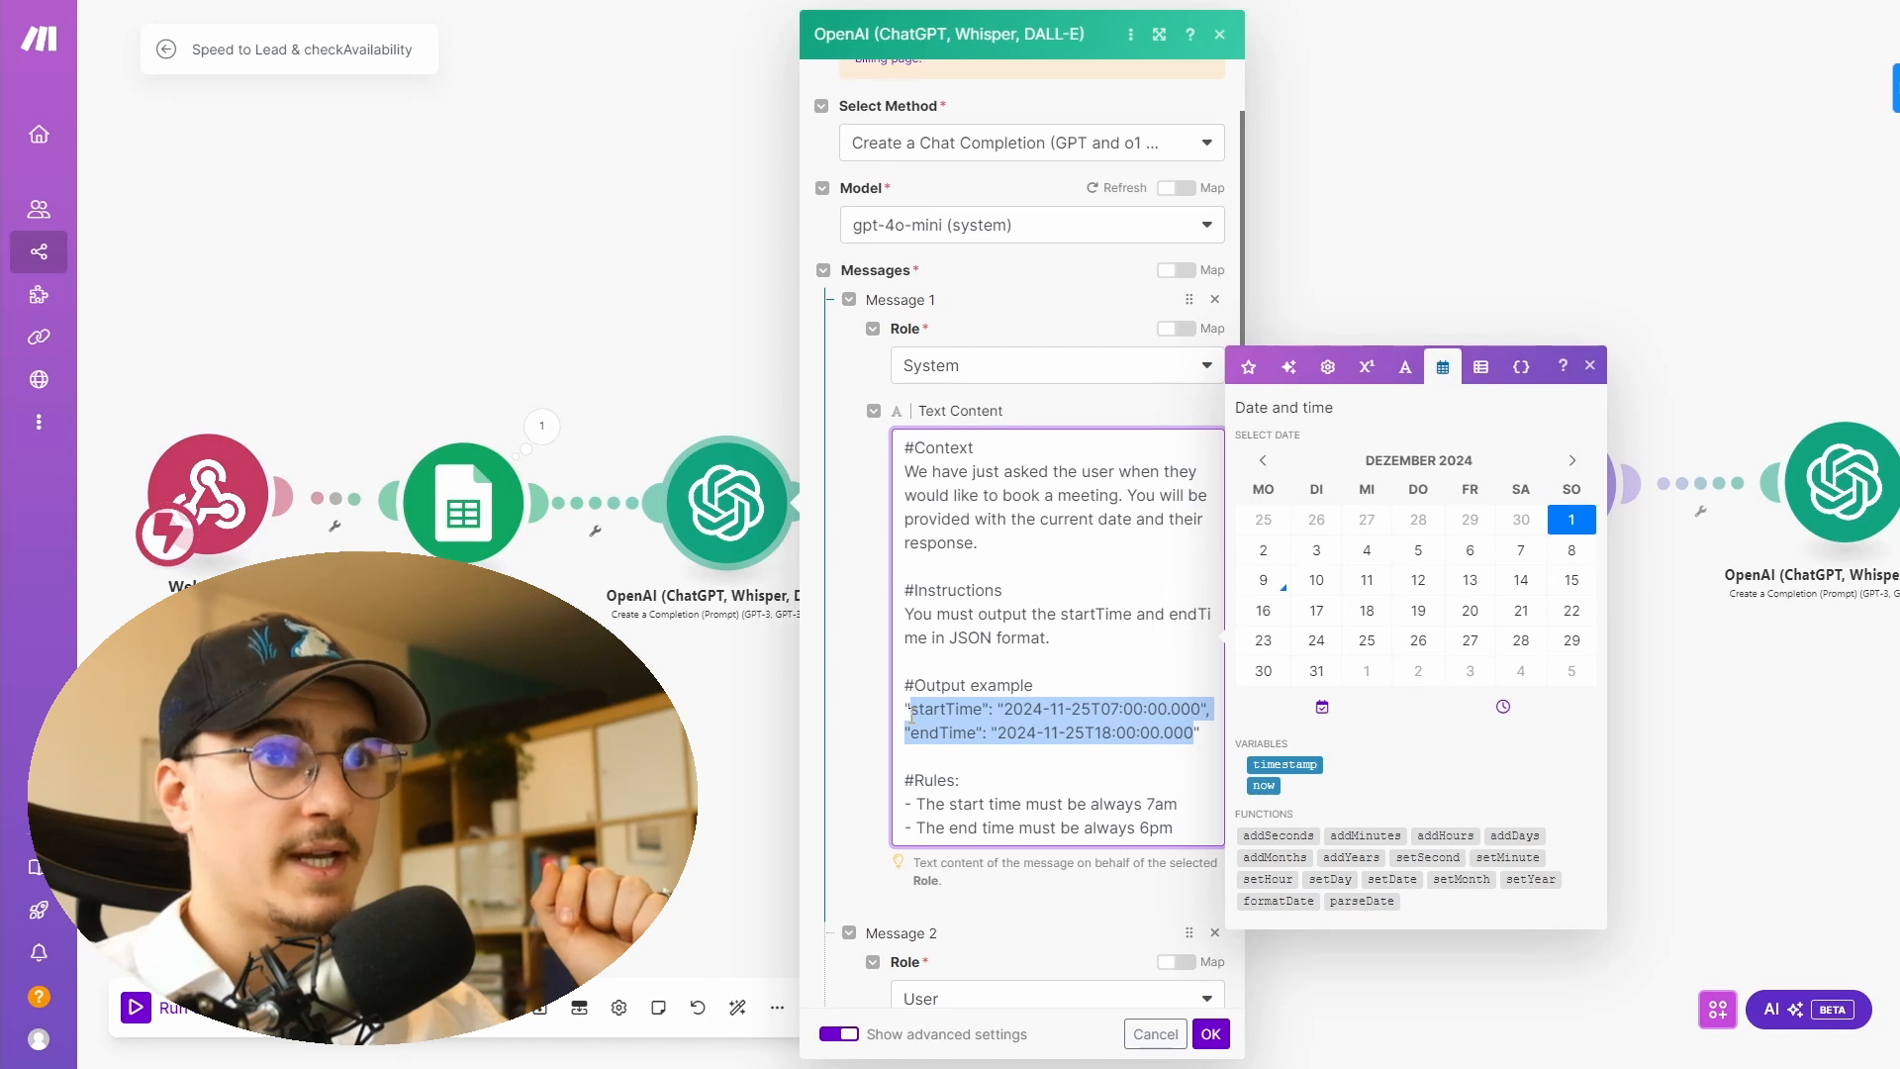
{"action": "left_click", "coordinate": [958, 727]}
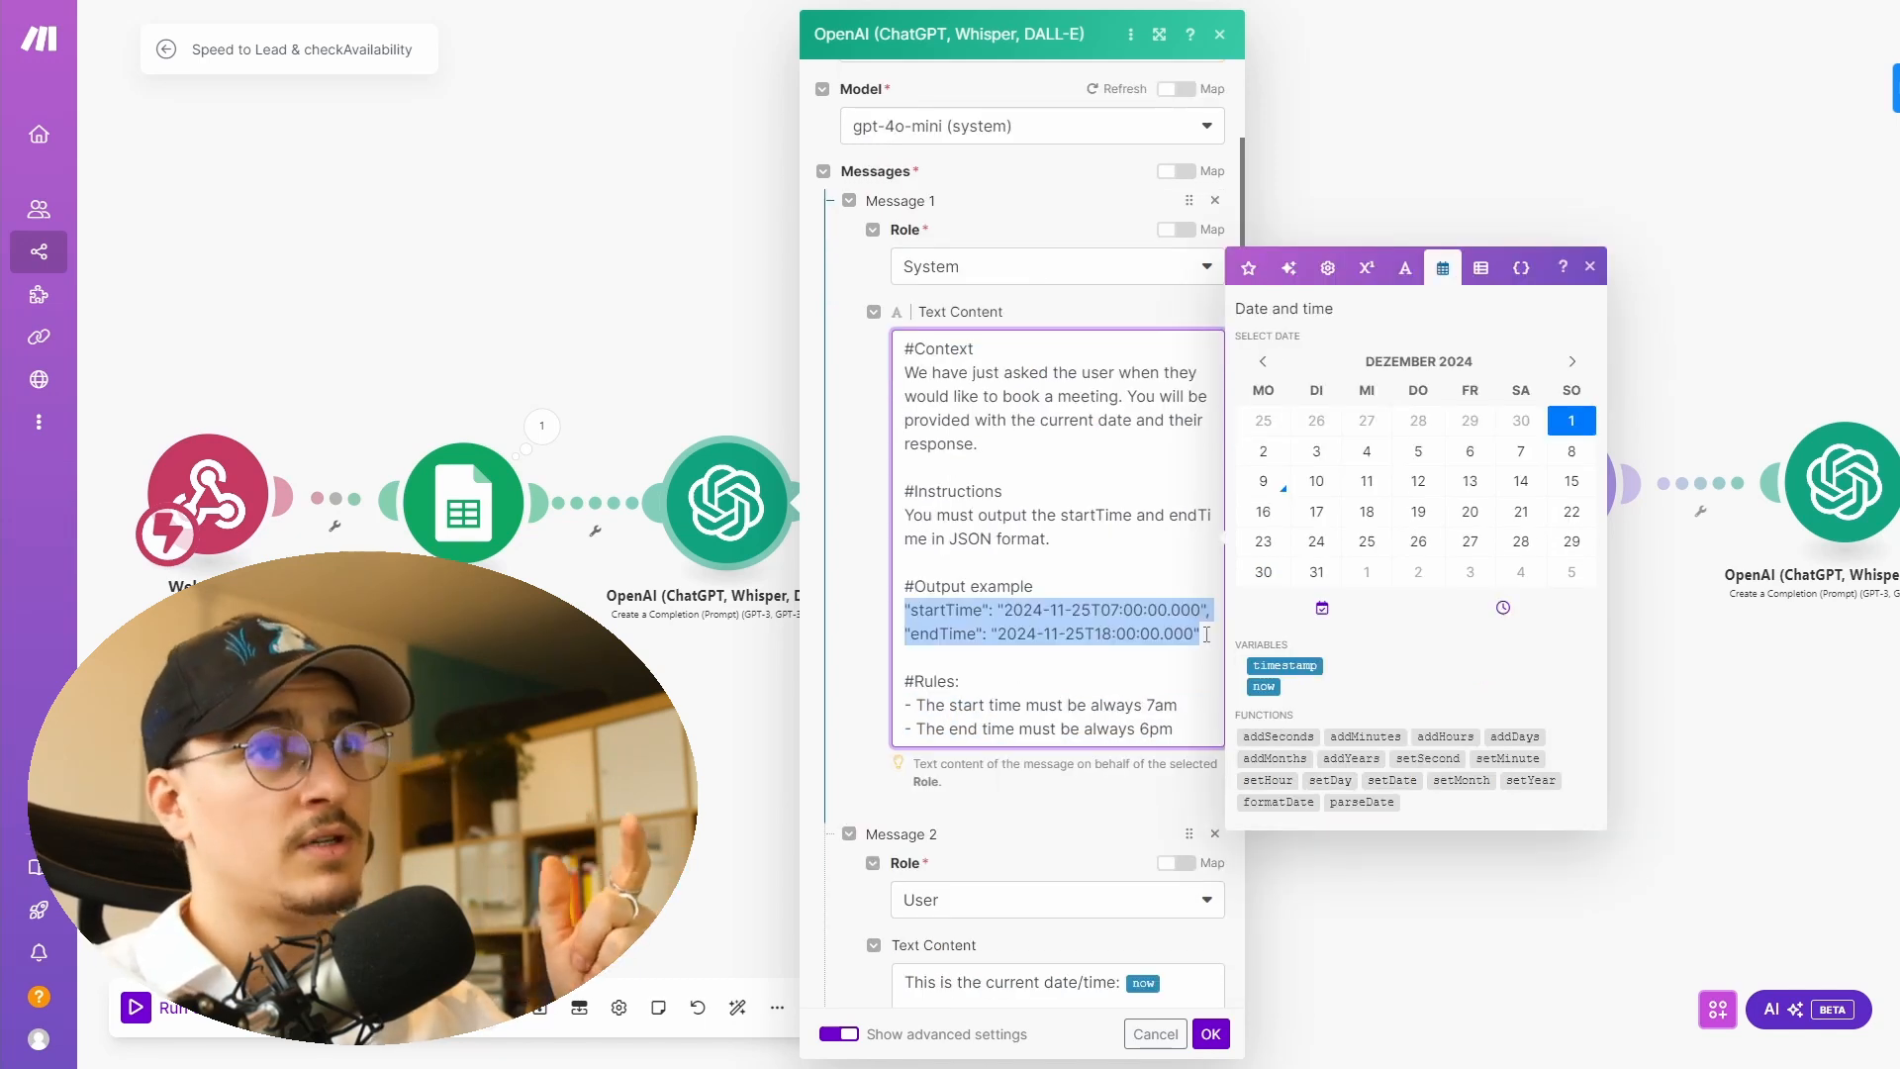
{"action": "left_click", "coordinate": [1206, 635]}
{"action": "scroll", "coordinate": [1030, 884], "scroll_direction": "down", "scroll_amount": 2}
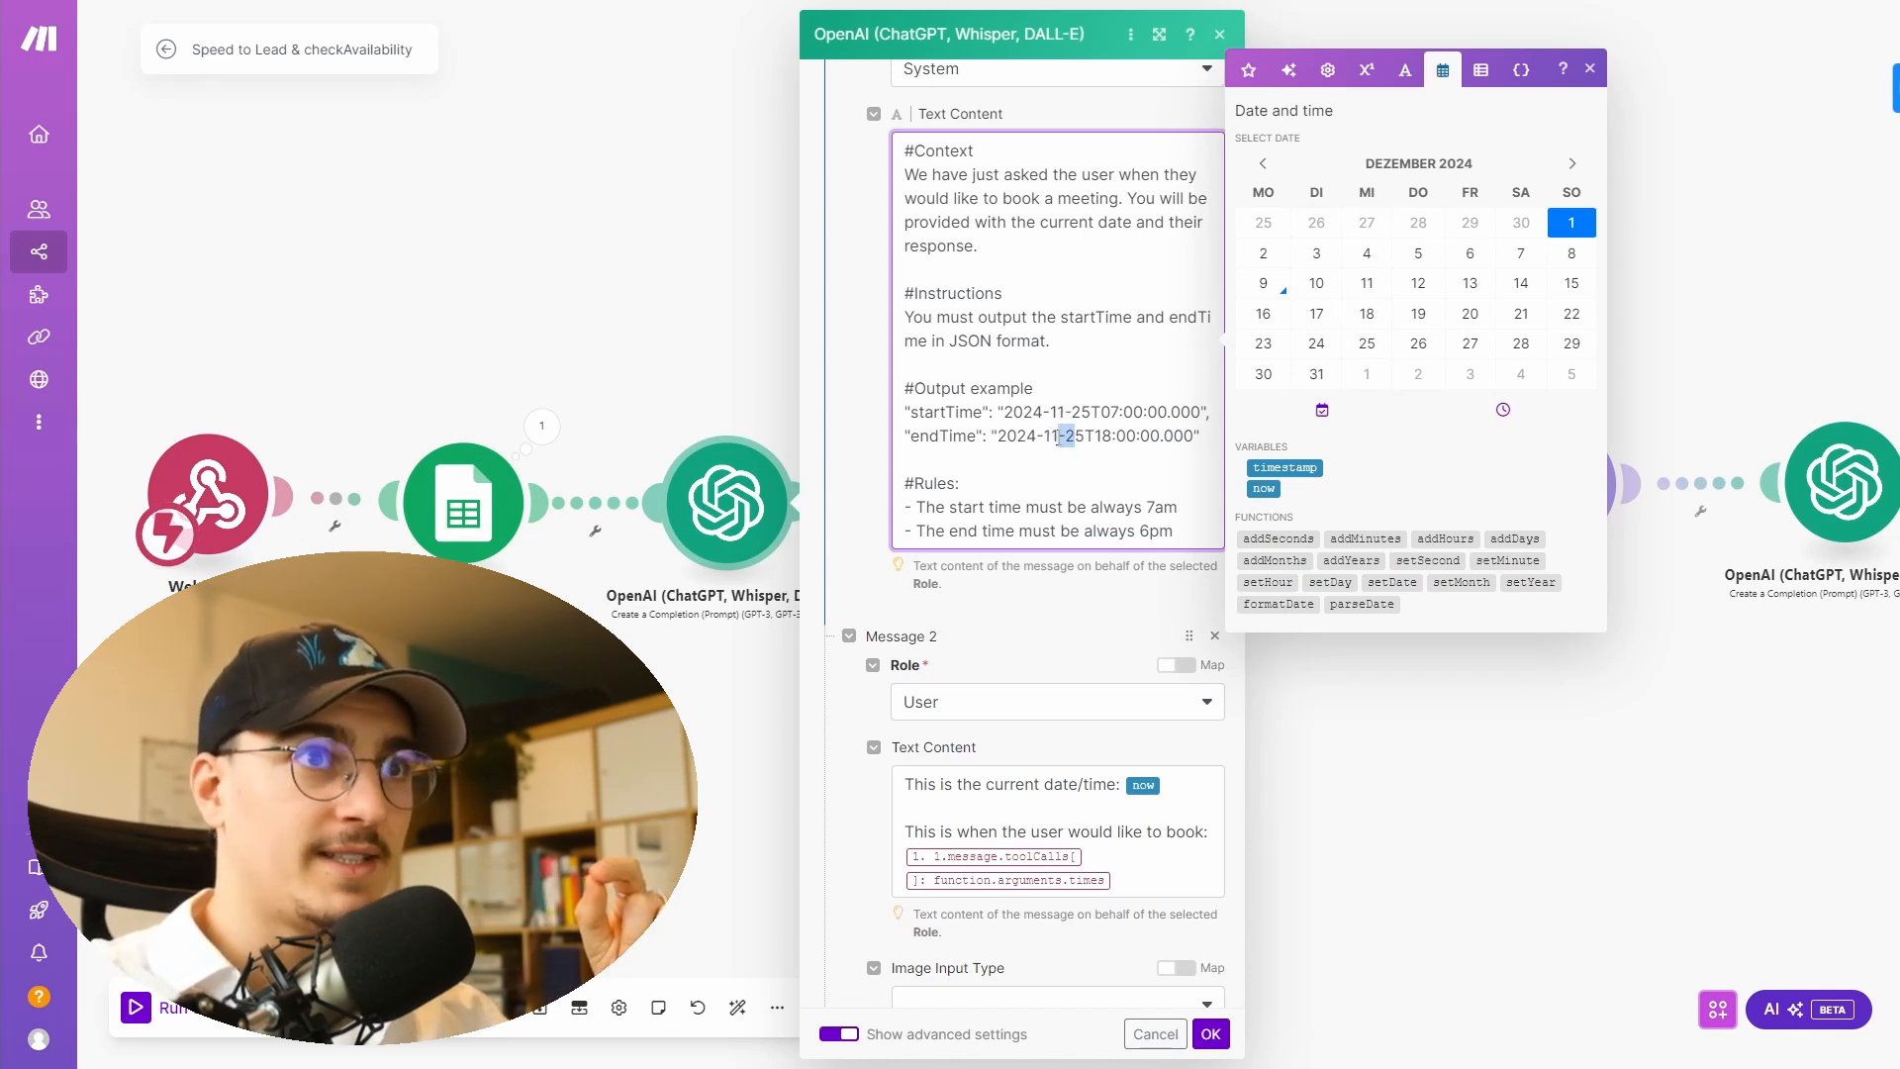
{"action": "left_click_drag", "start_coordinate": [1061, 437], "coordinate": [1037, 439]}
- Review the OpenAI module's JSON Object response format, JSON parsing, token limit and temperature settings
{"action": "scroll", "coordinate": [1038, 438], "scroll_direction": "down", "scroll_amount": 6}
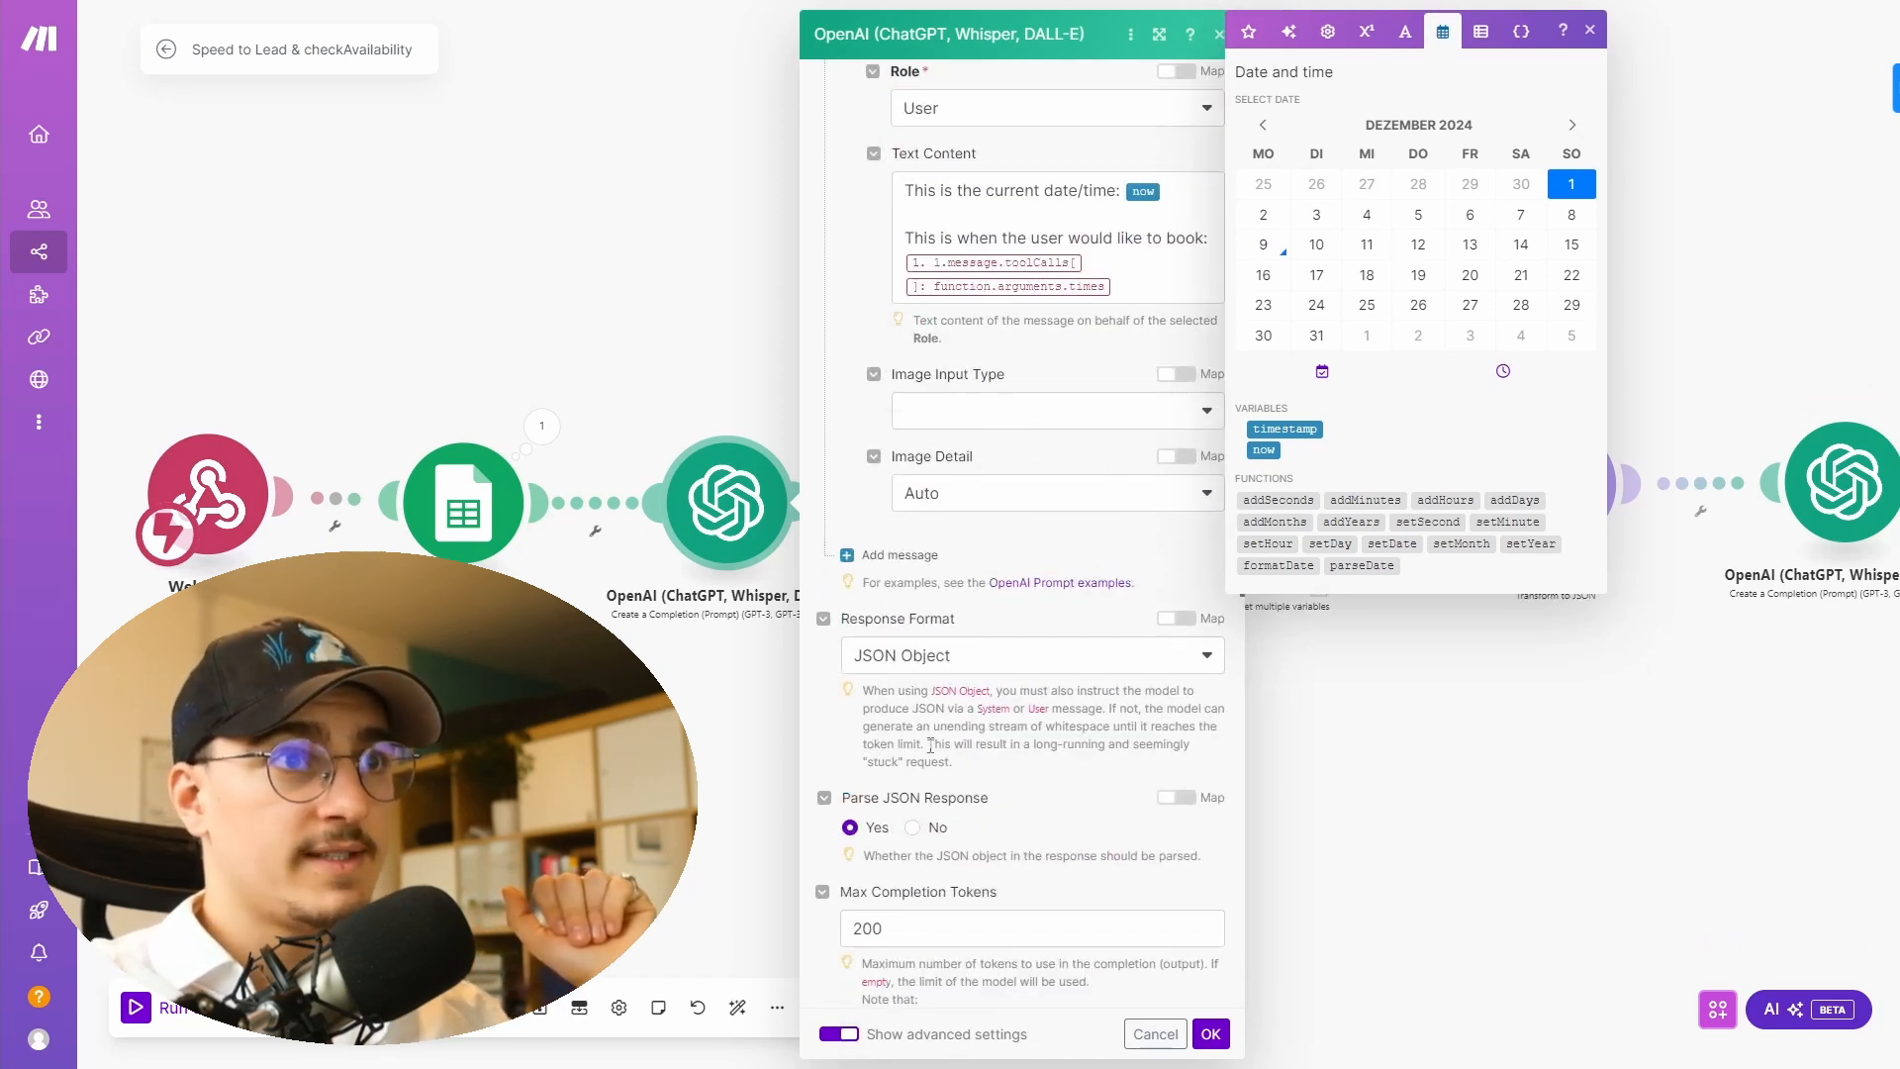
{"action": "scroll", "coordinate": [928, 477], "scroll_direction": "down", "scroll_amount": 1}
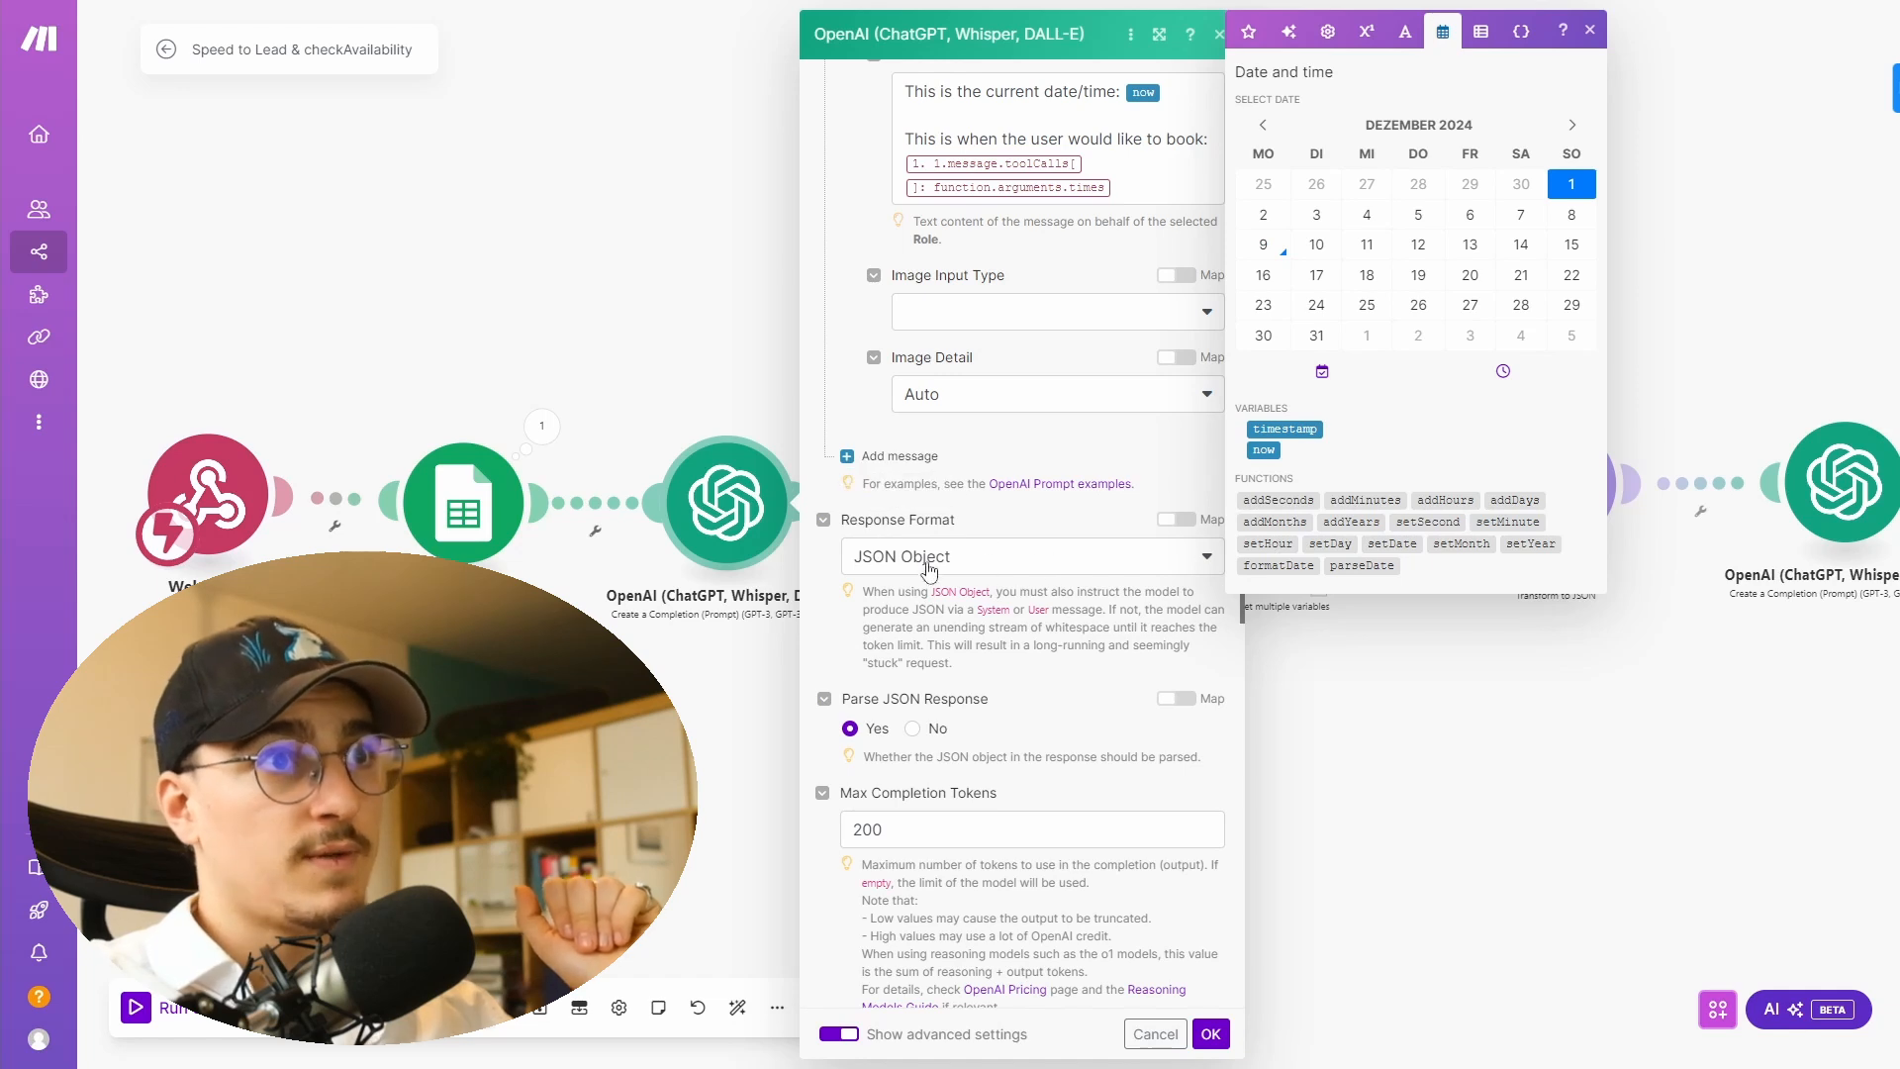
{"action": "scroll", "coordinate": [857, 580], "scroll_direction": "down", "scroll_amount": 1}
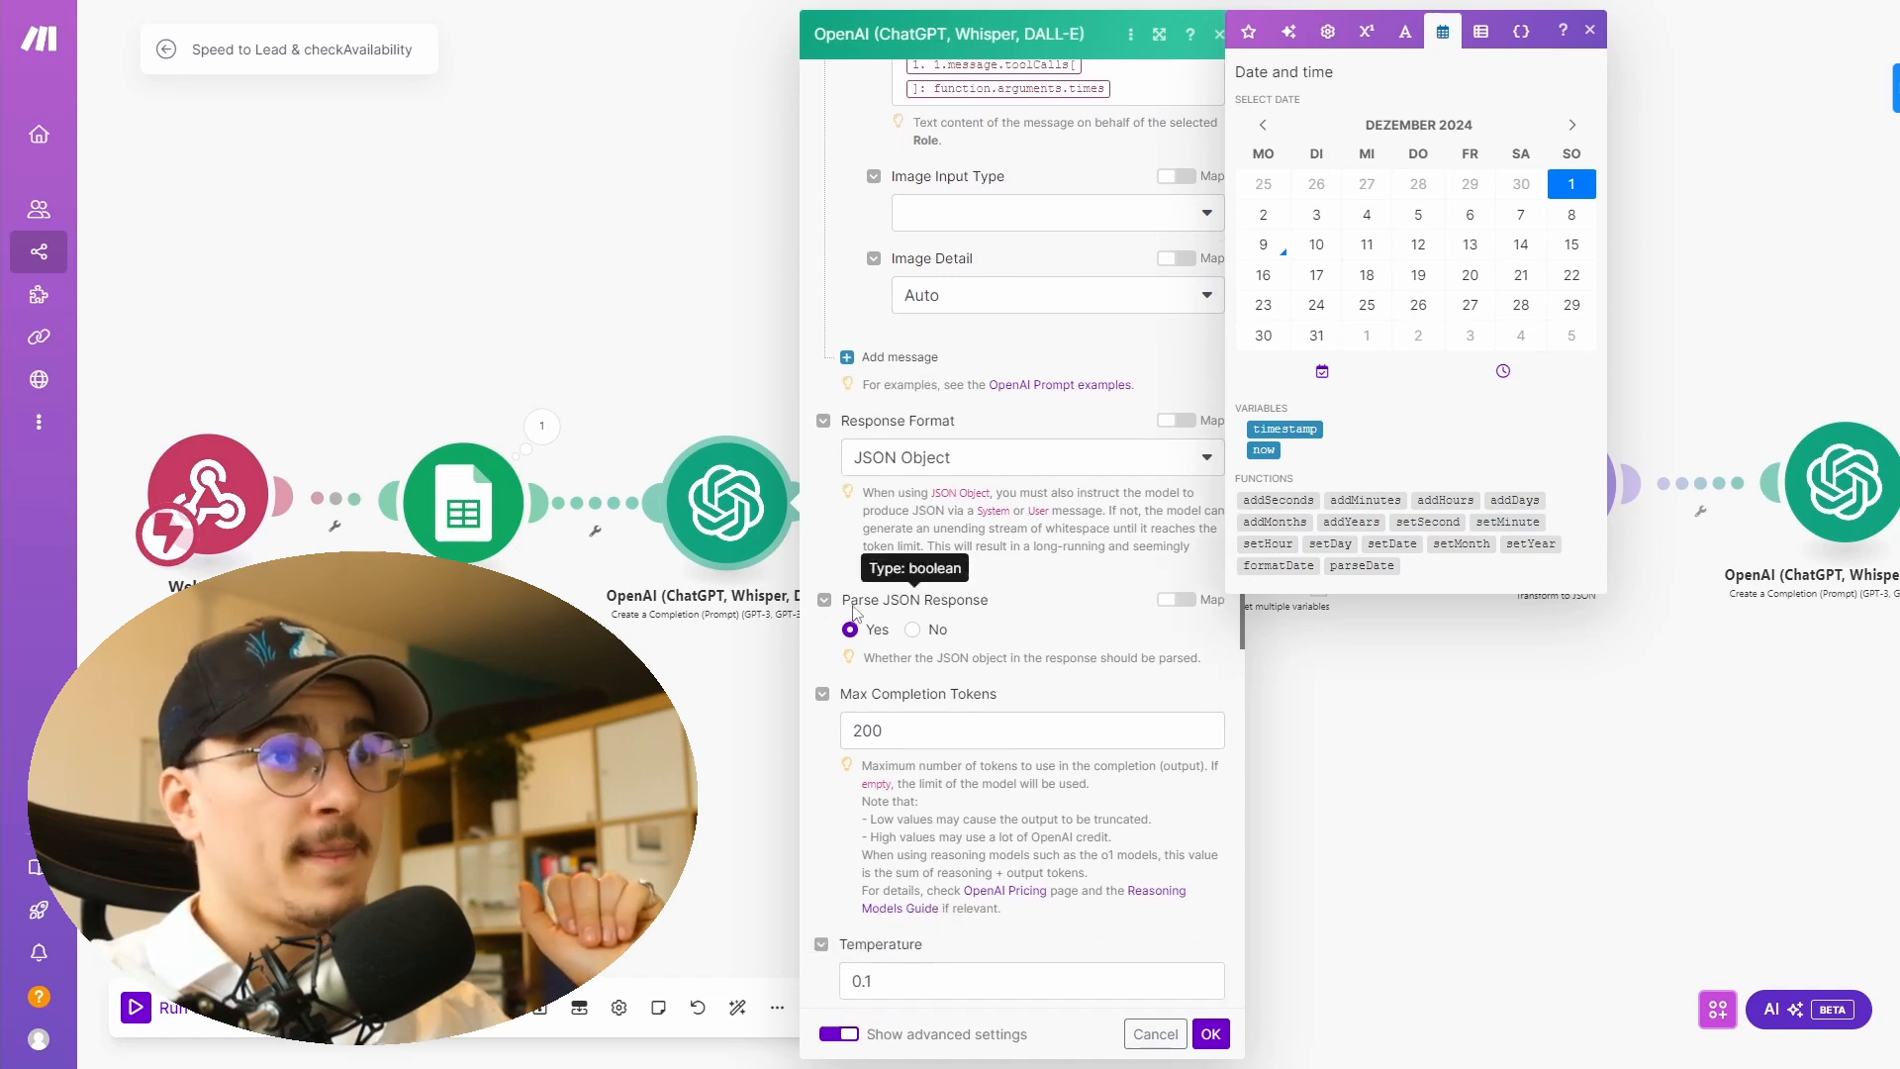
{"action": "left_click_drag", "start_coordinate": [852, 600], "coordinate": [993, 605]}
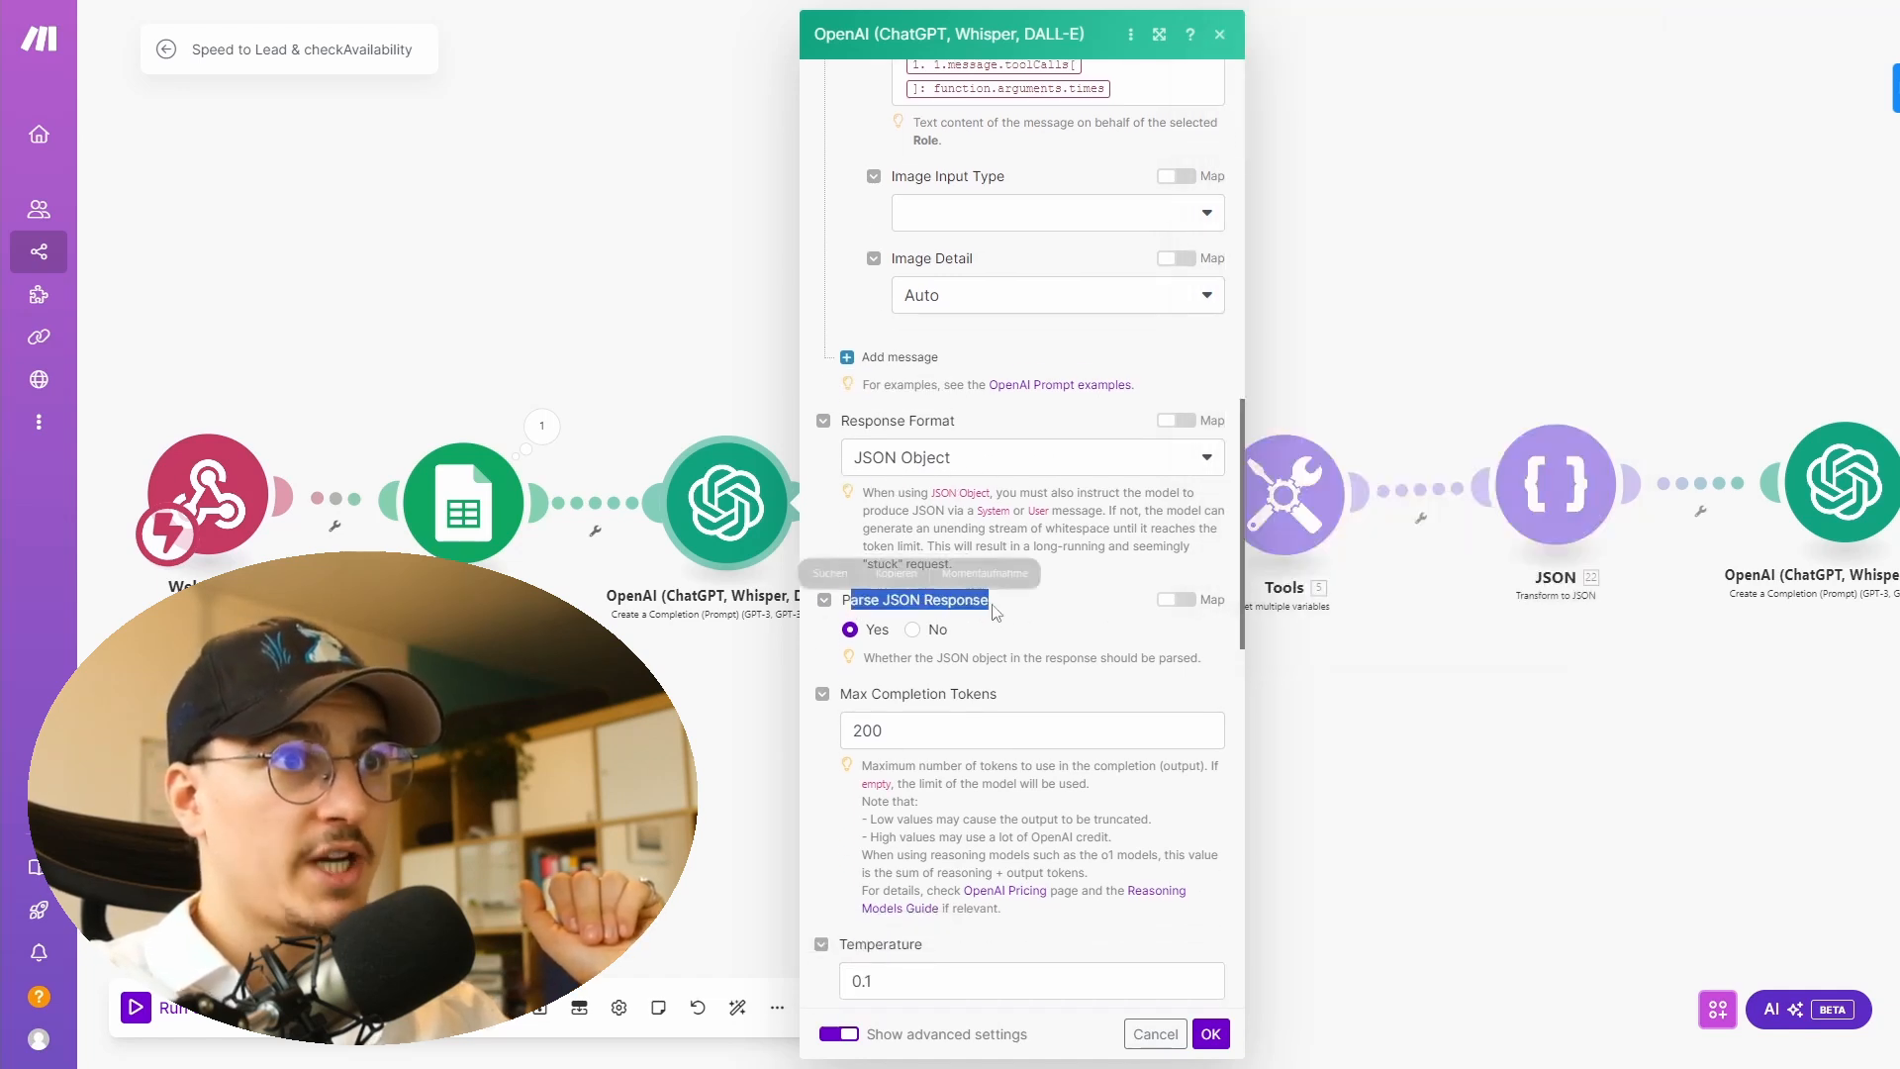
{"action": "left_click", "coordinate": [1085, 635]}
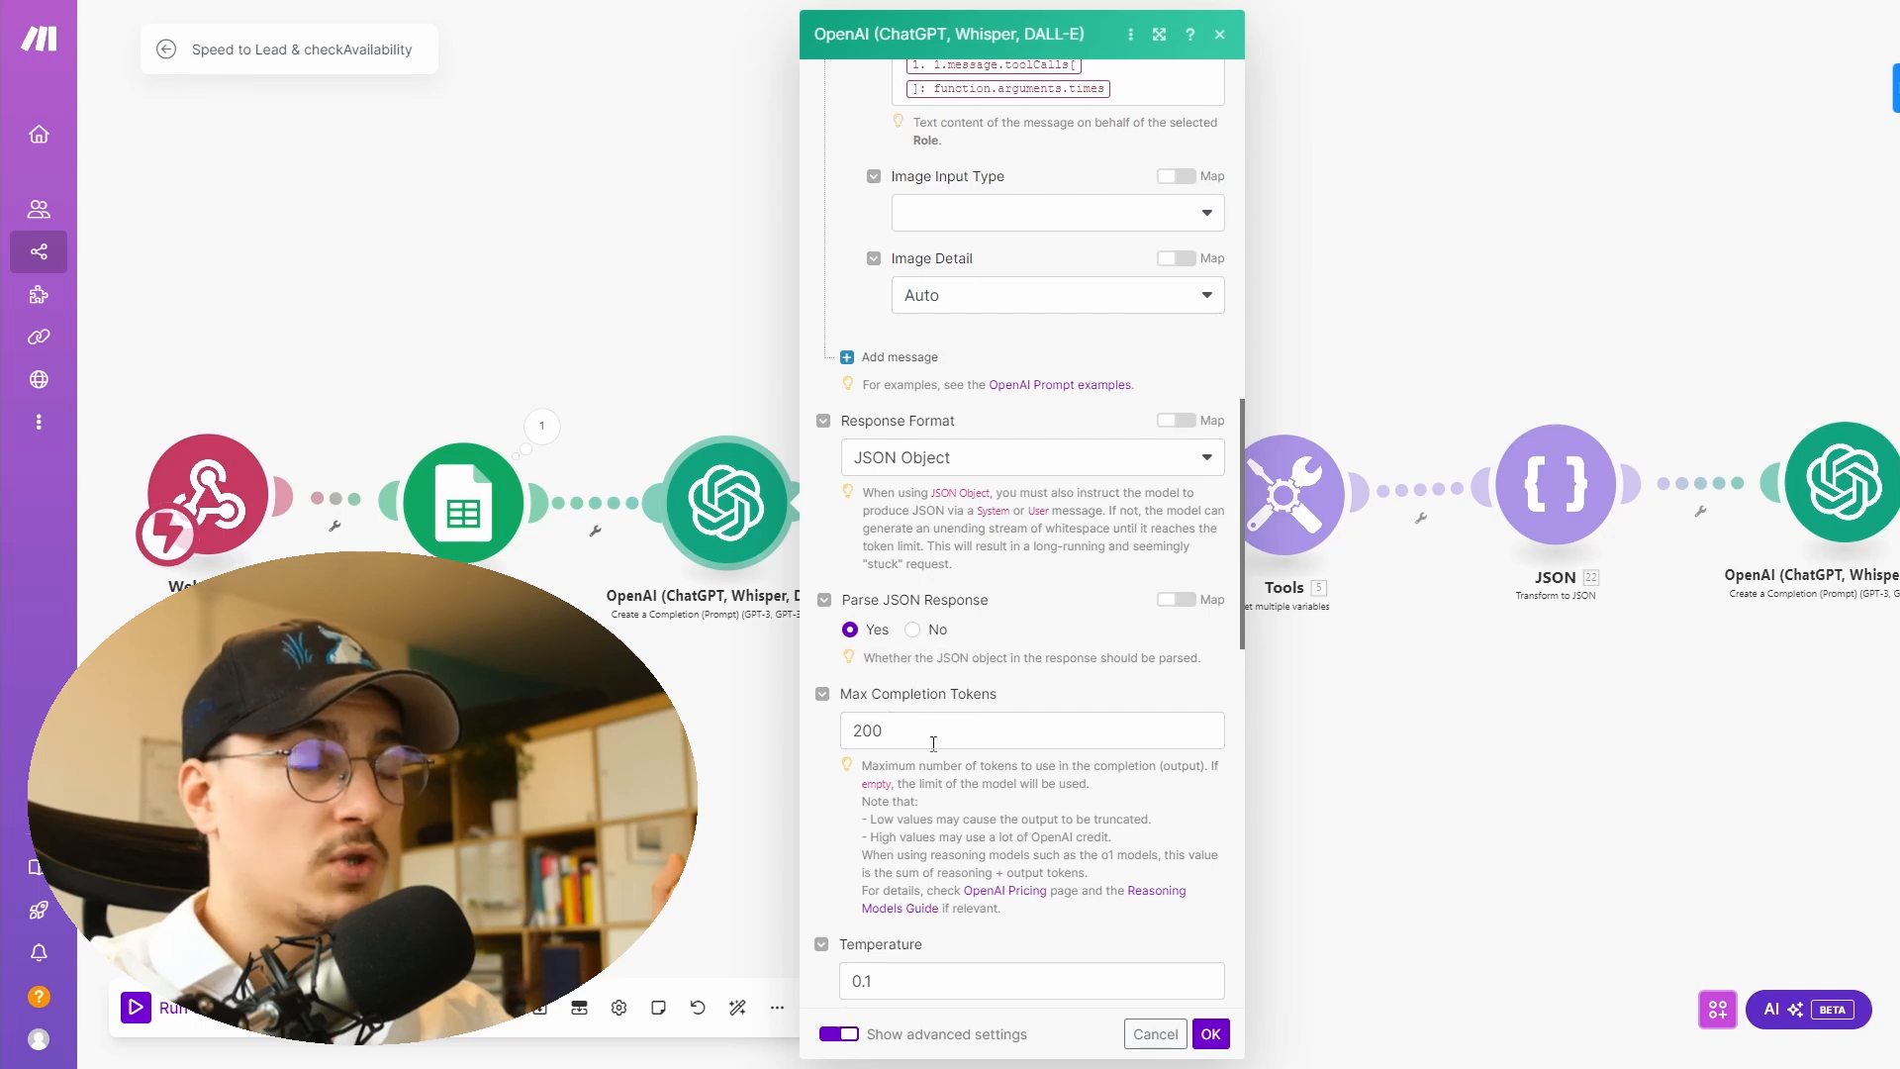
{"action": "scroll", "coordinate": [945, 802], "scroll_direction": "down", "scroll_amount": 4}
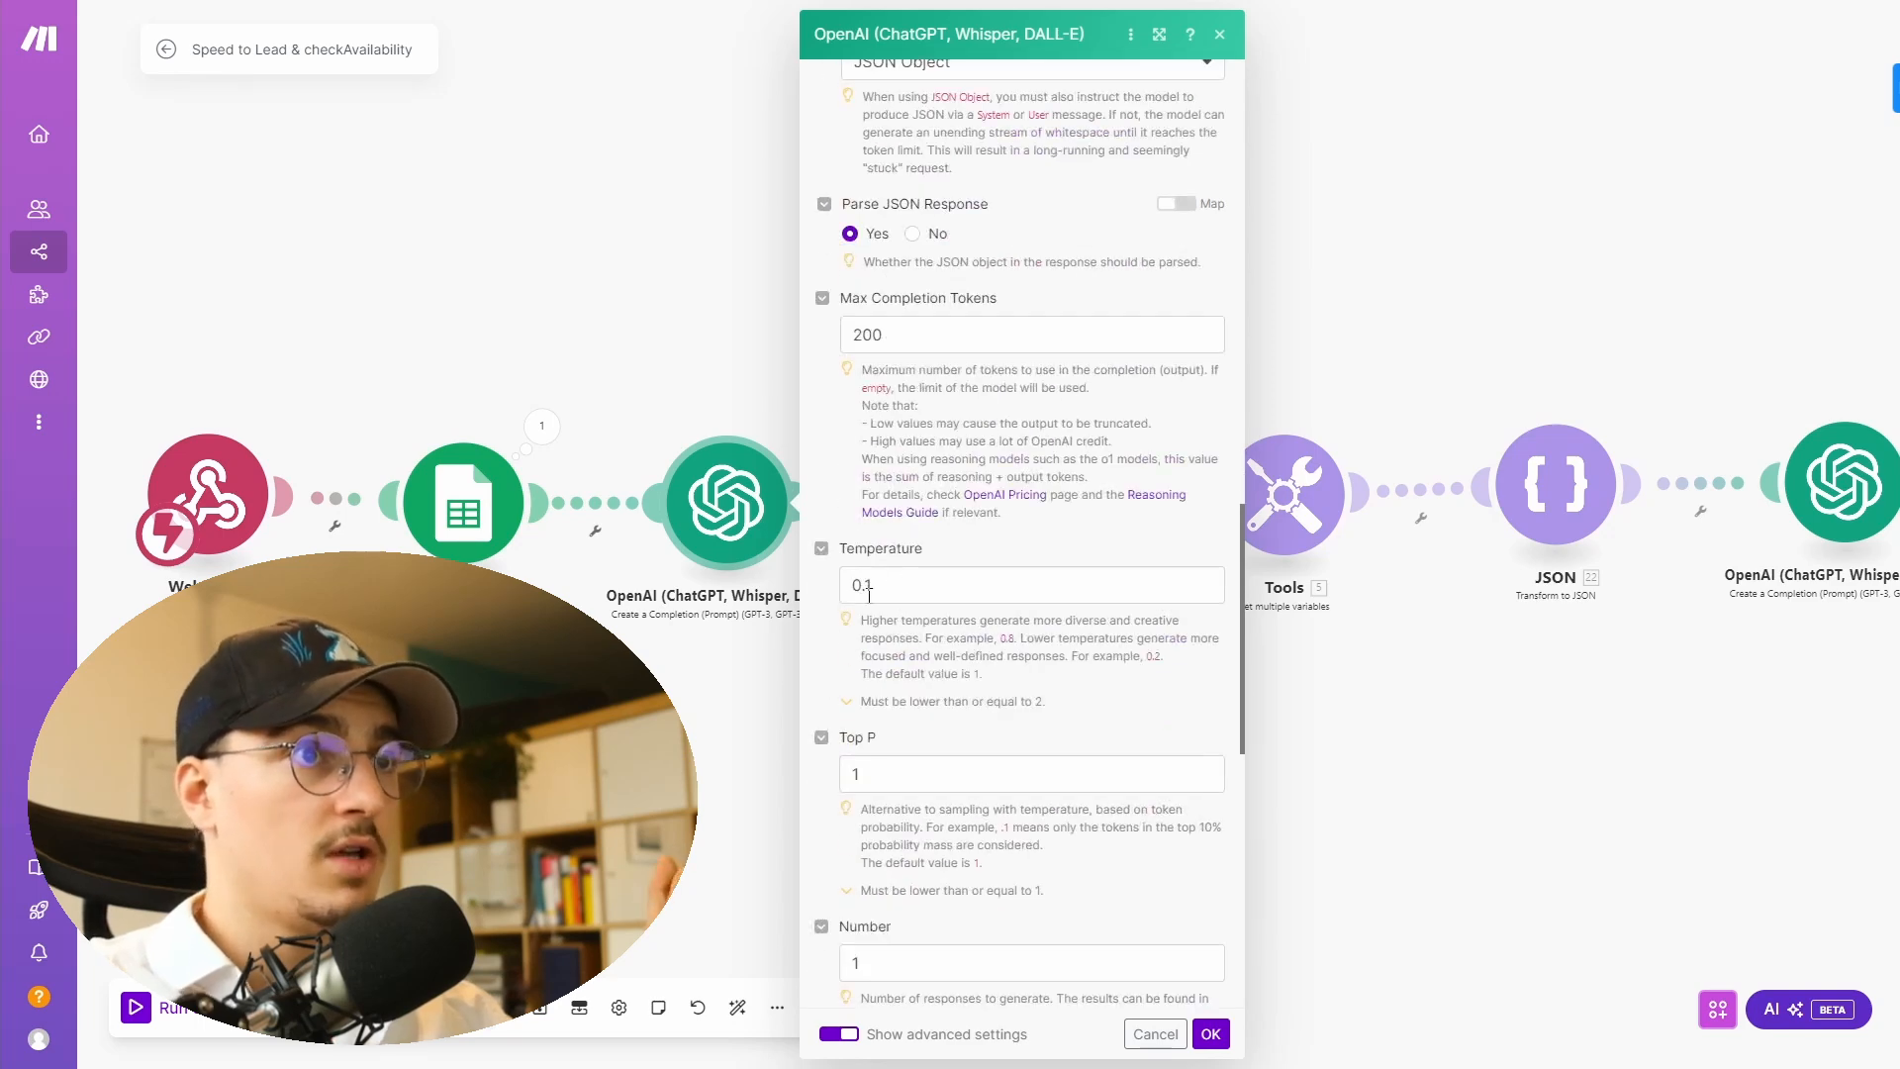
{"action": "scroll", "coordinate": [869, 596], "scroll_direction": "down", "scroll_amount": 5}
{"action": "scroll", "coordinate": [869, 596], "scroll_direction": "down", "scroll_amount": 5}
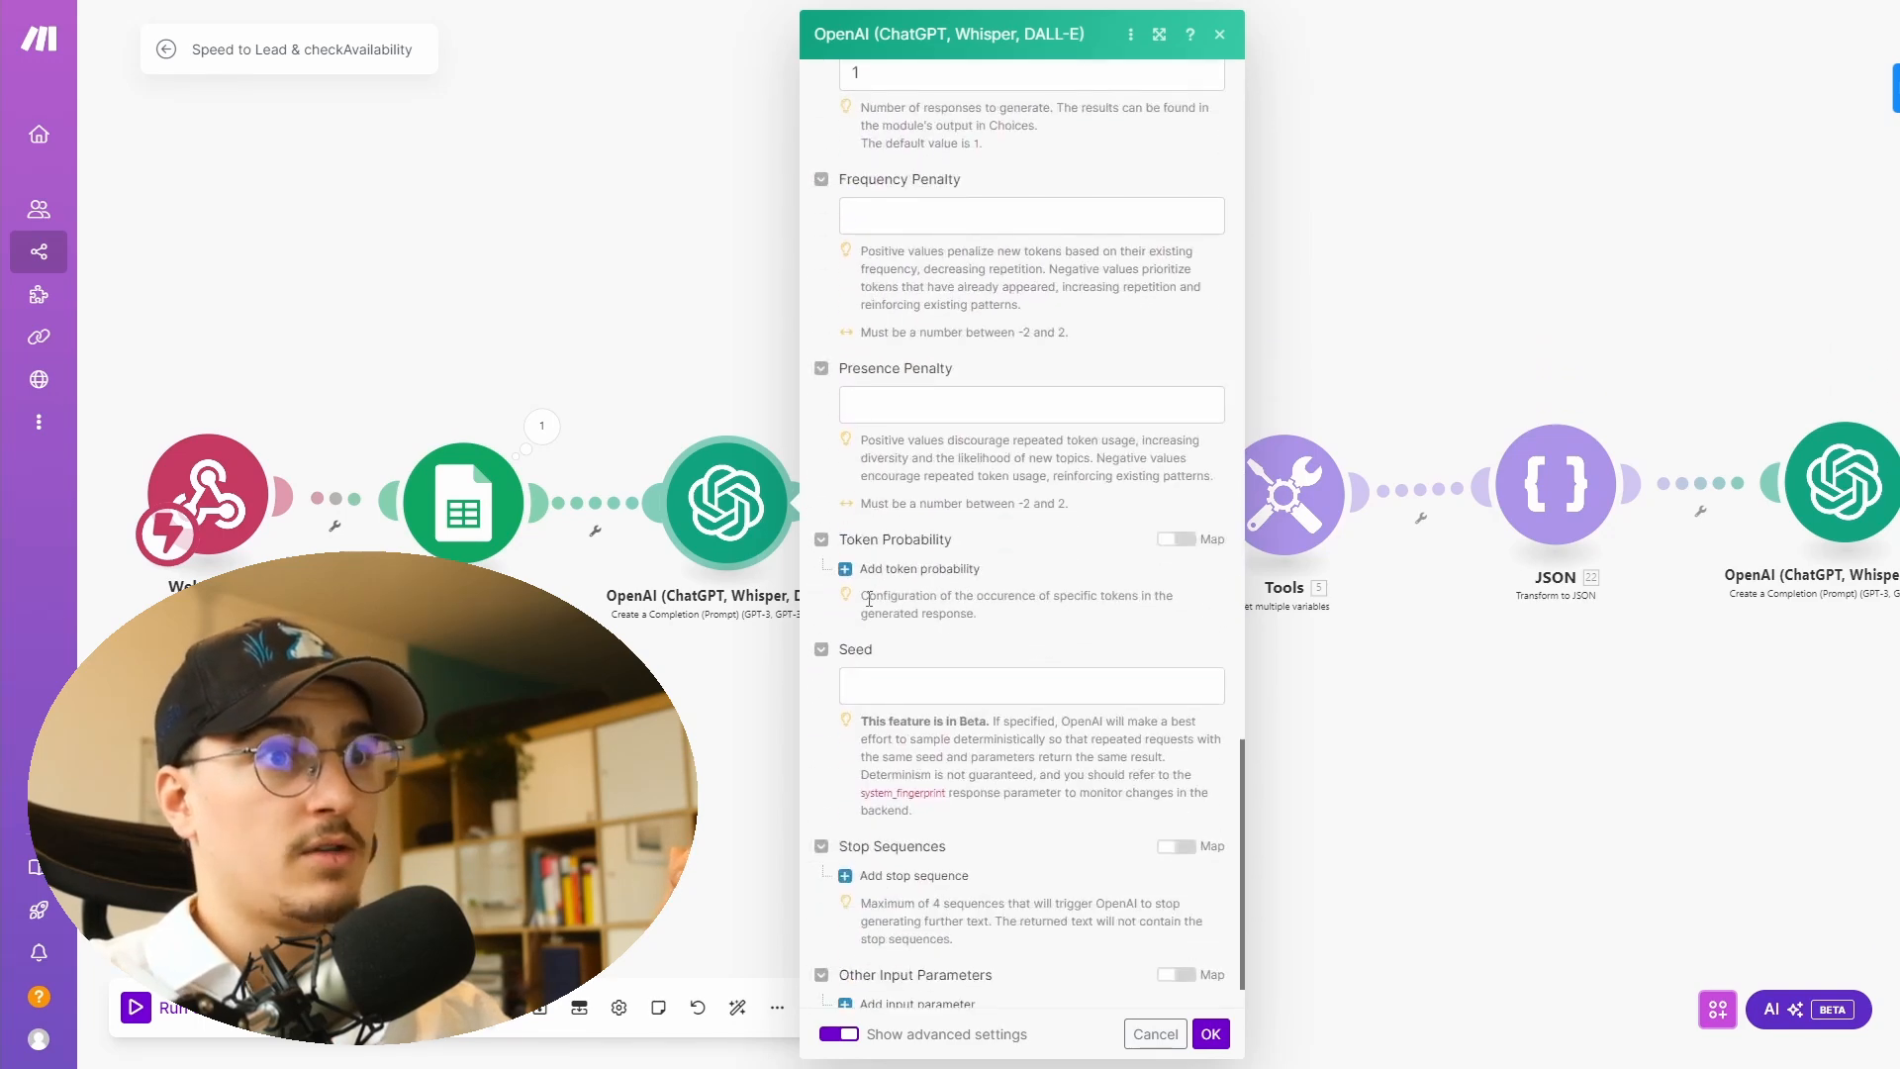
{"action": "scroll", "coordinate": [861, 811], "scroll_direction": "up", "scroll_amount": 20}
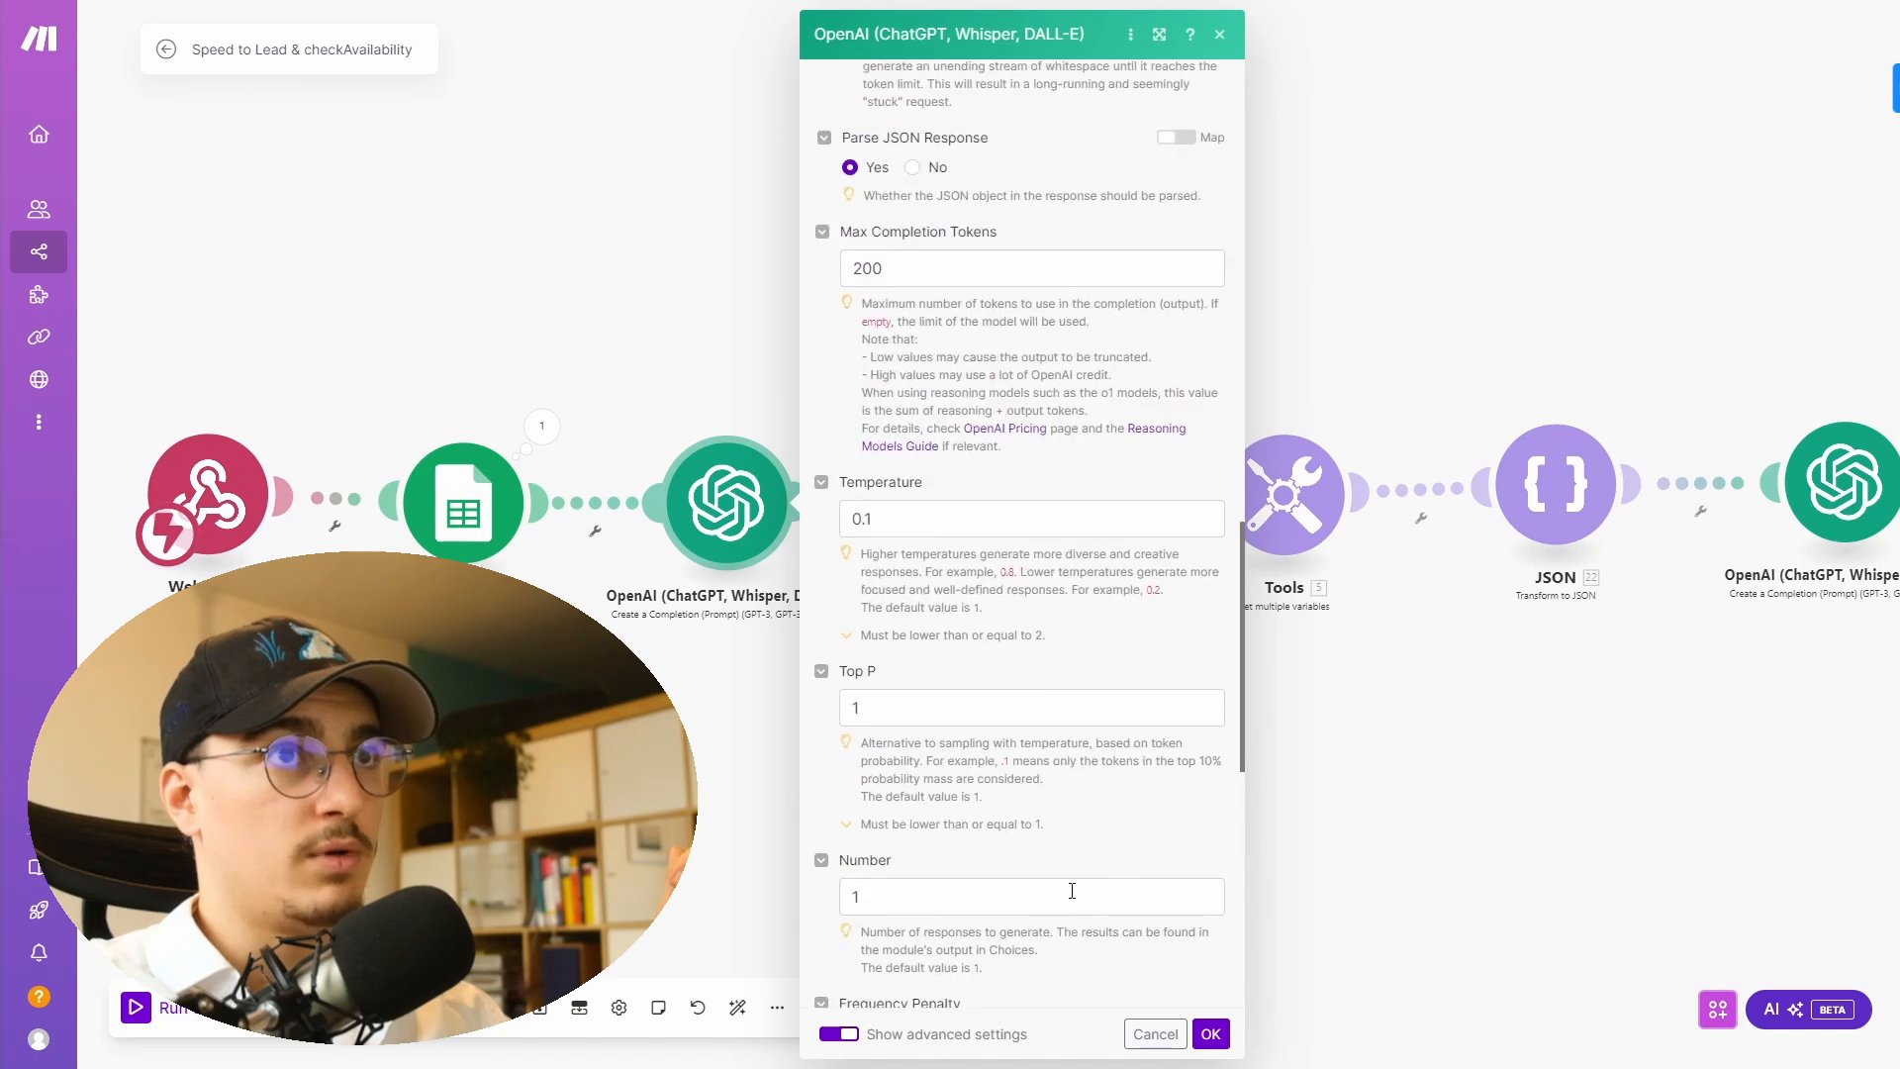
{"action": "left_click", "coordinate": [1253, 1059]}
- Open the HTTP module and examine its cal.com slots request URL and query string parameters
{"action": "left_click_drag", "start_coordinate": [1315, 798], "coordinate": [887, 805]}
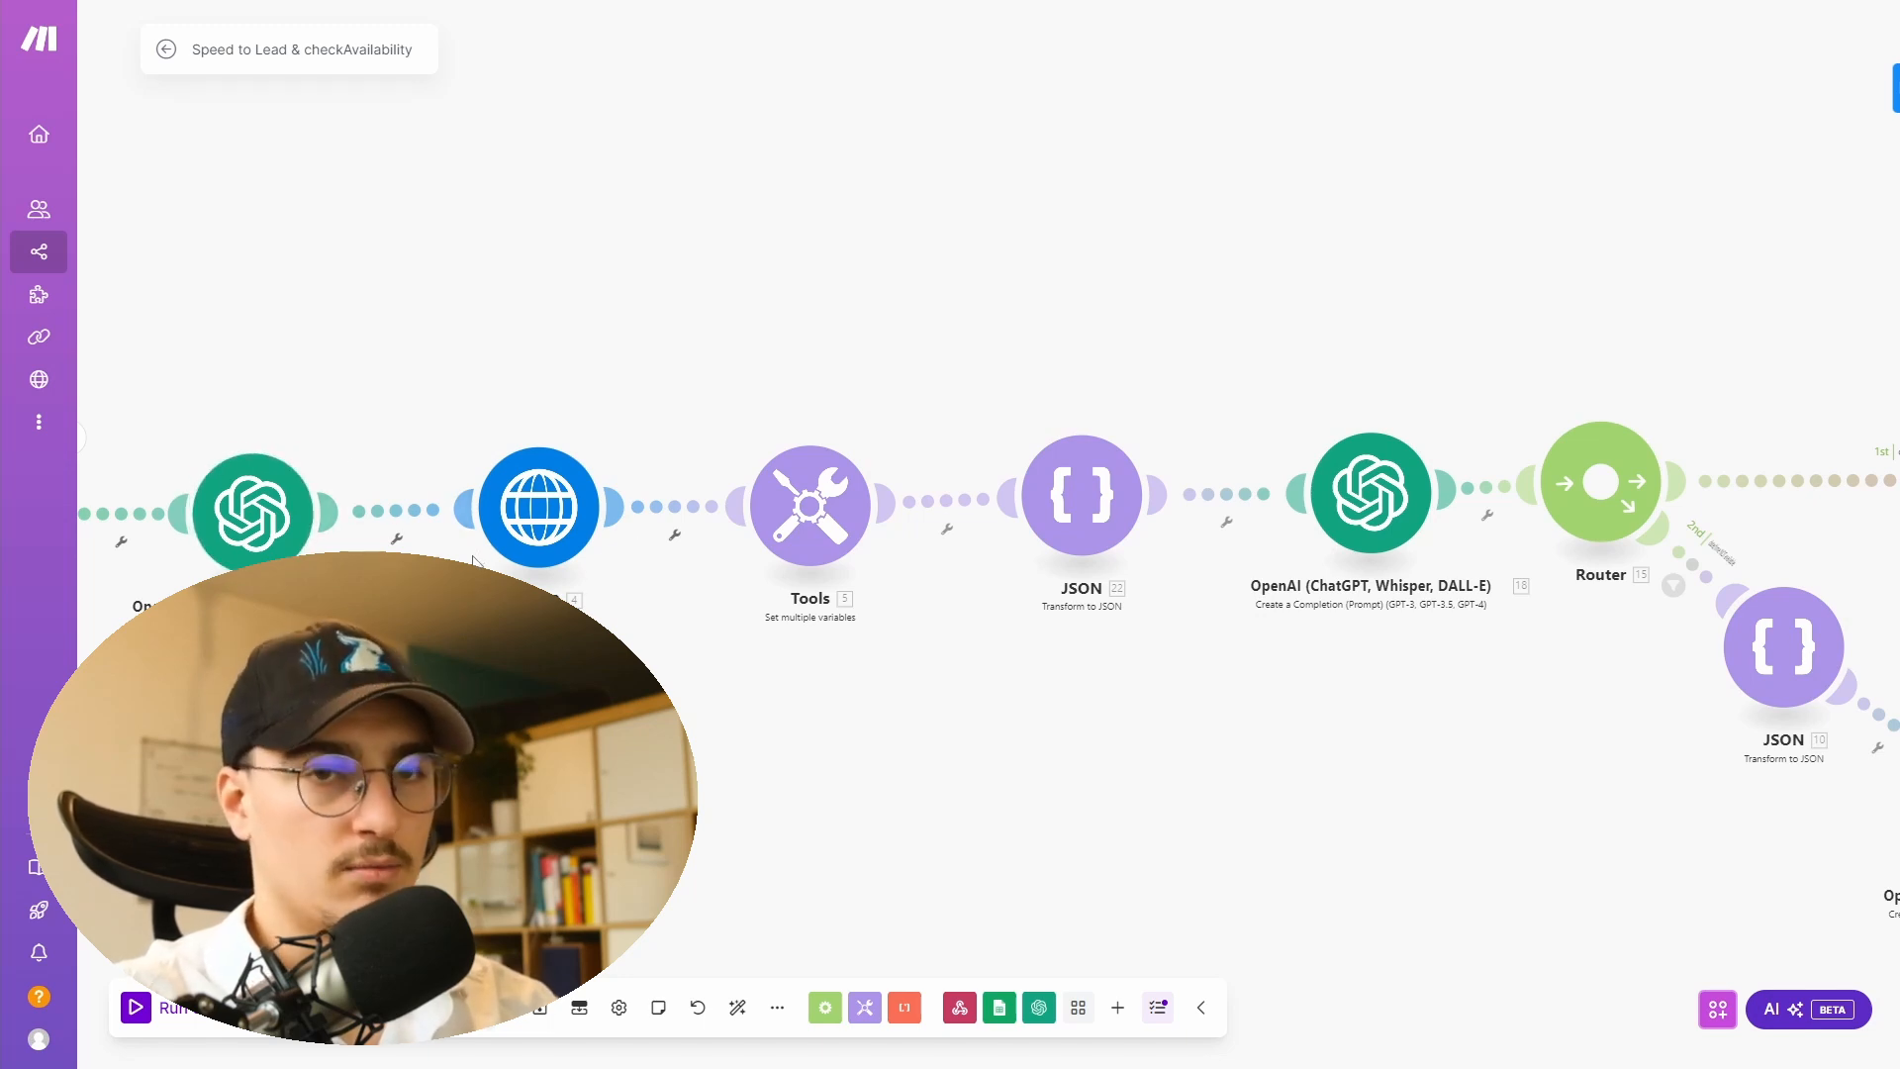
{"action": "left_click", "coordinate": [542, 510]}
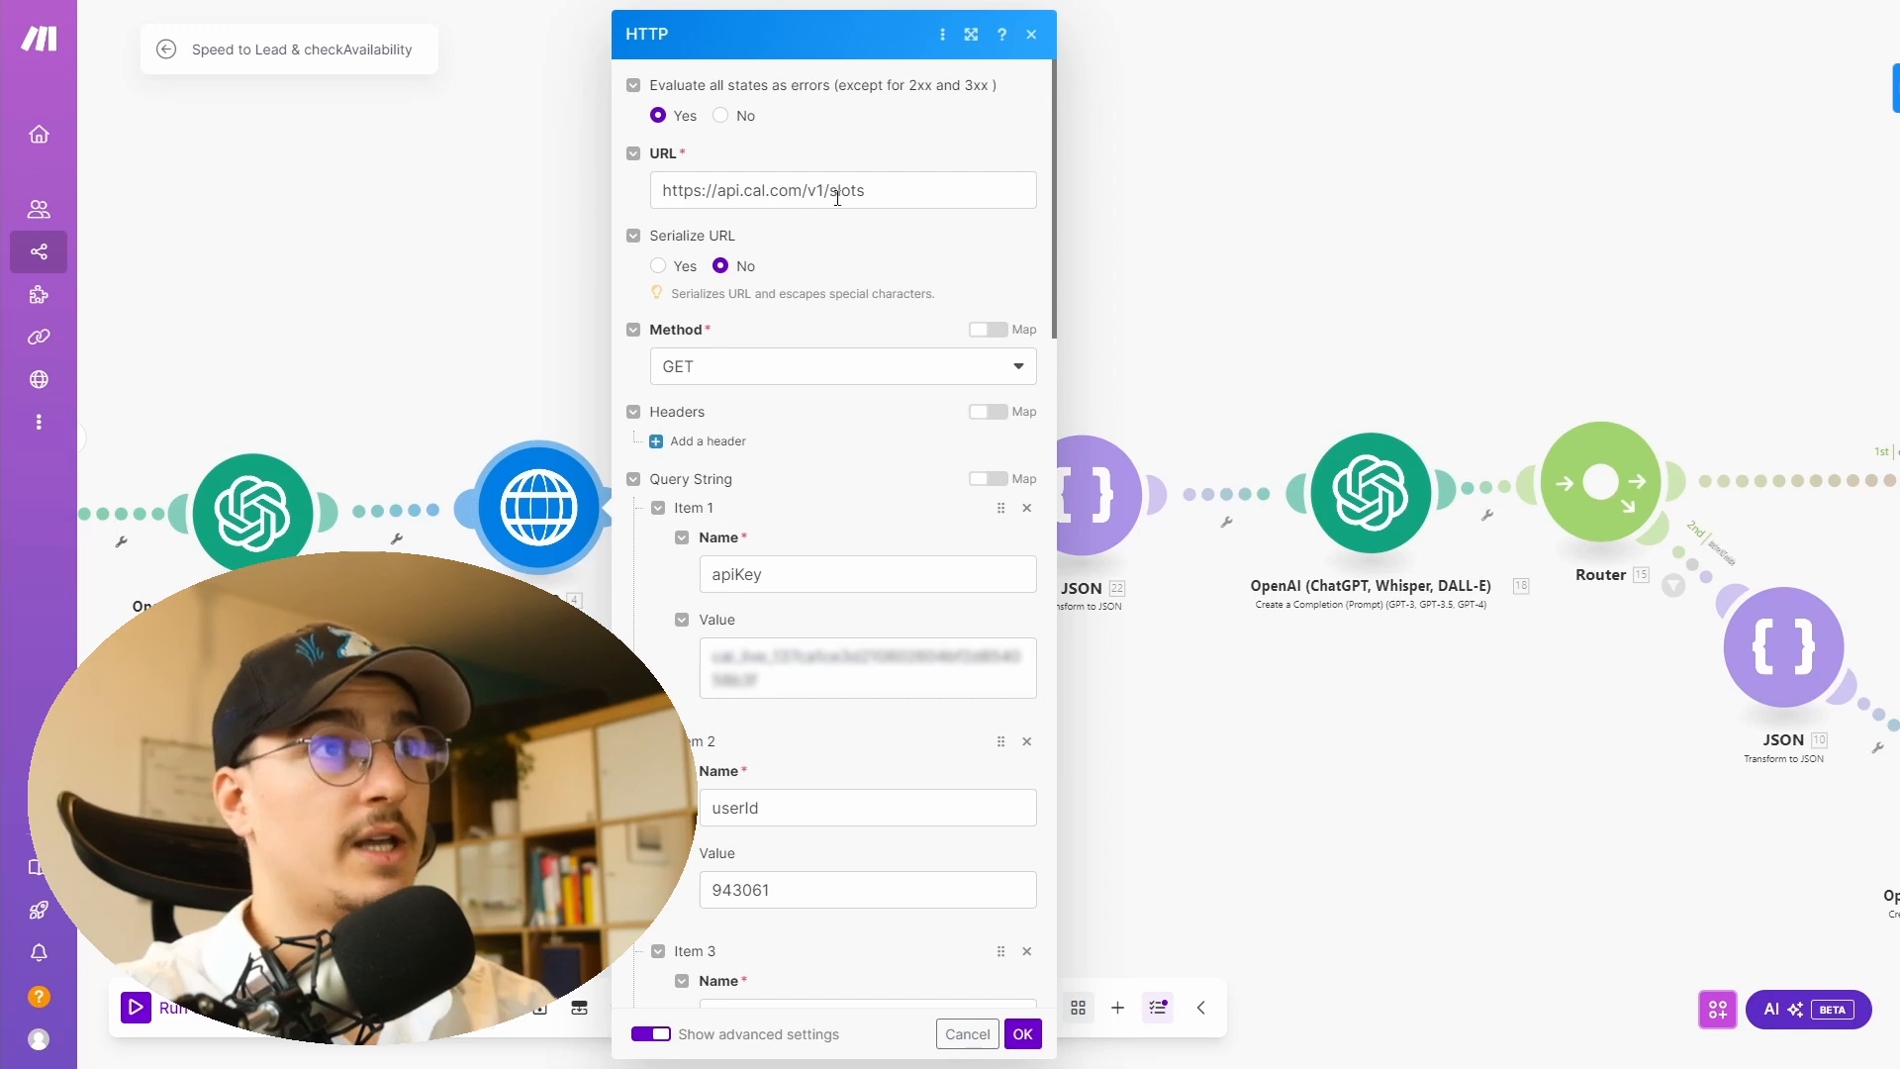
{"action": "left_click_drag", "start_coordinate": [745, 188], "coordinate": [803, 195]}
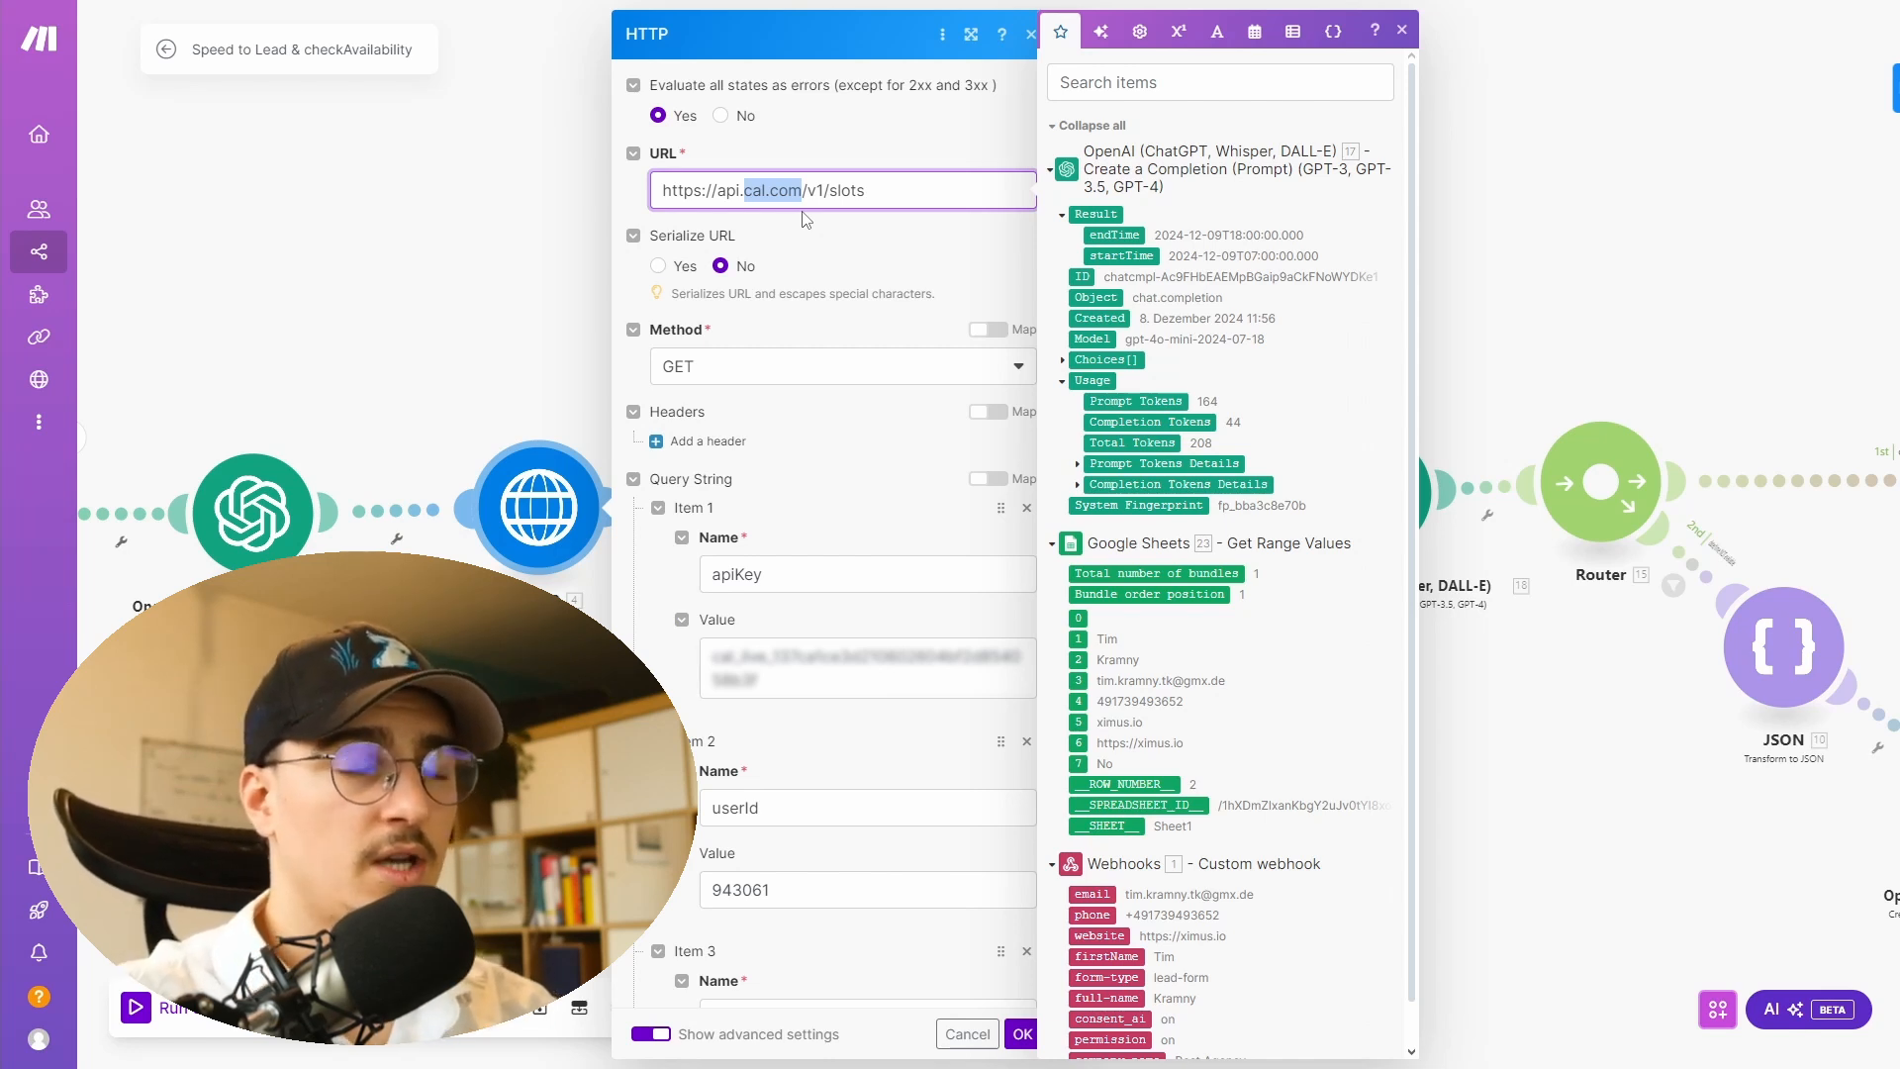
{"action": "left_click", "coordinate": [753, 188]}
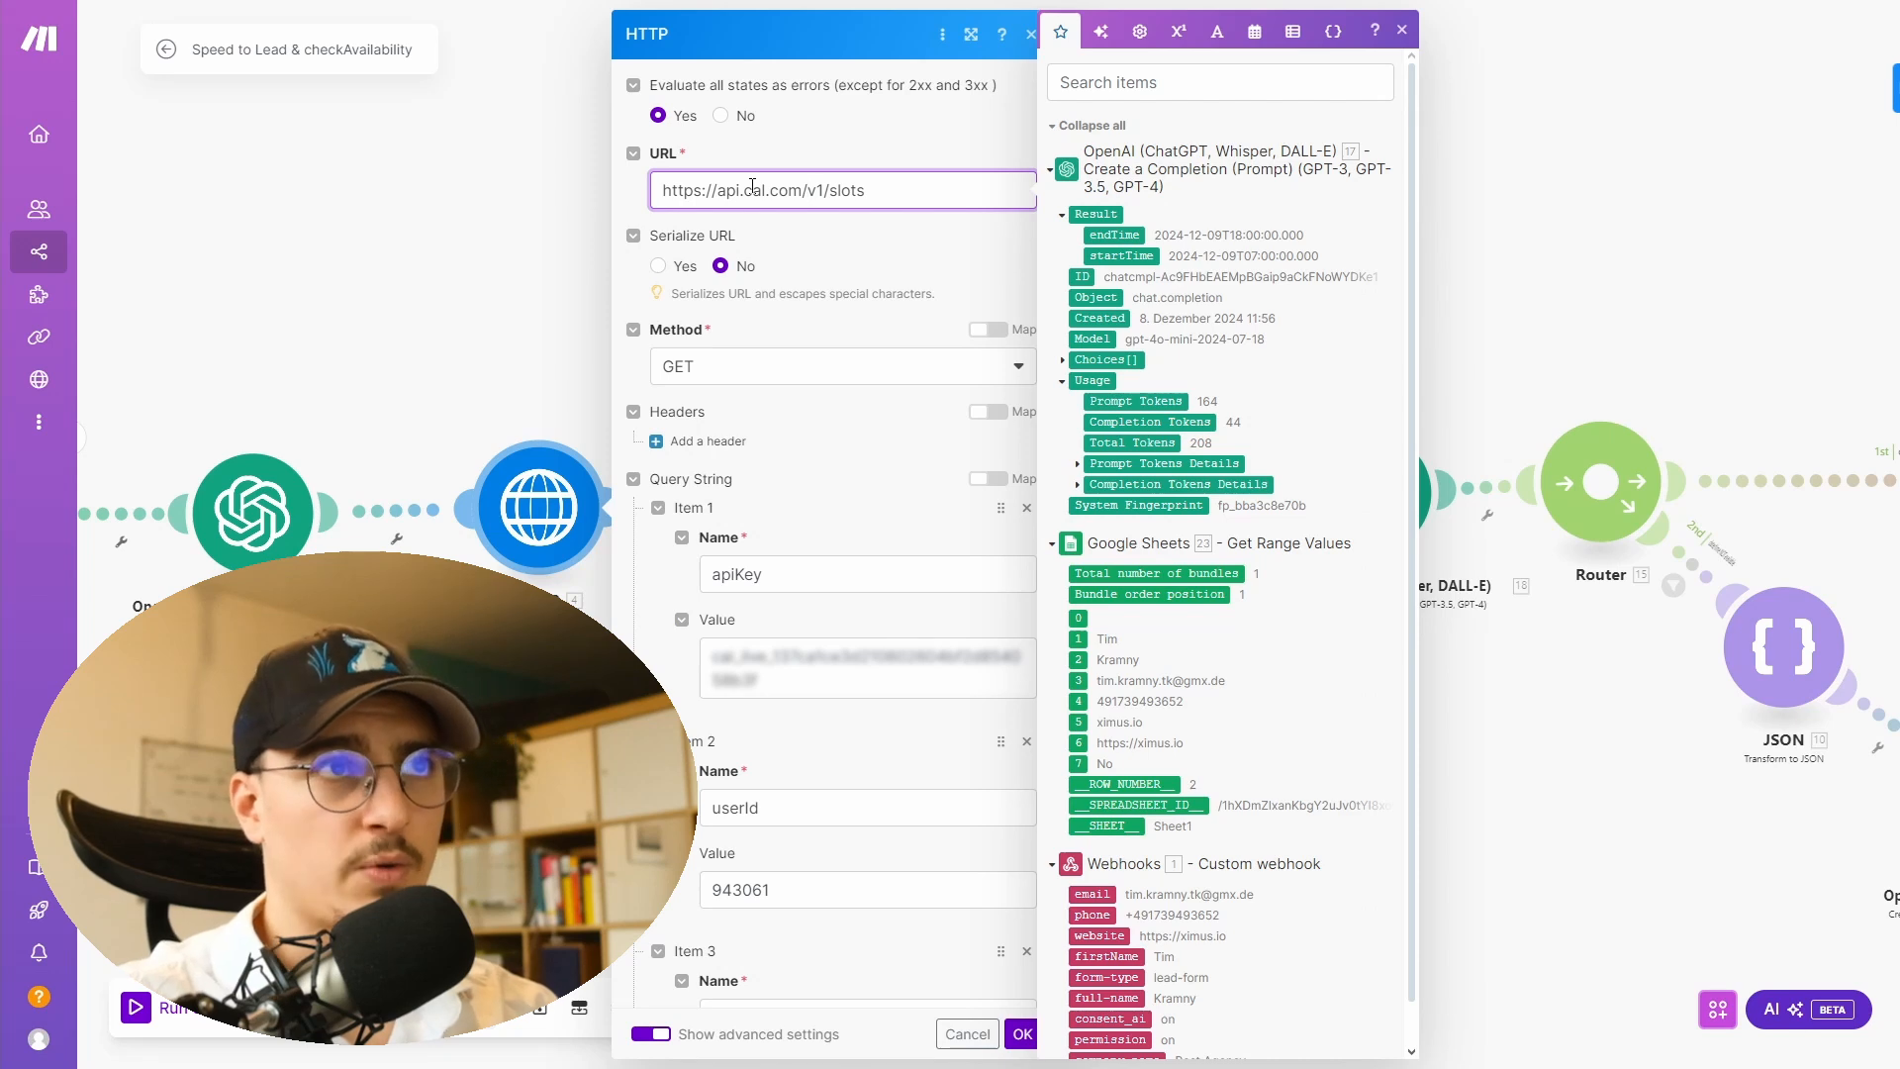
{"action": "left_click_drag", "start_coordinate": [746, 189], "coordinate": [803, 193]}
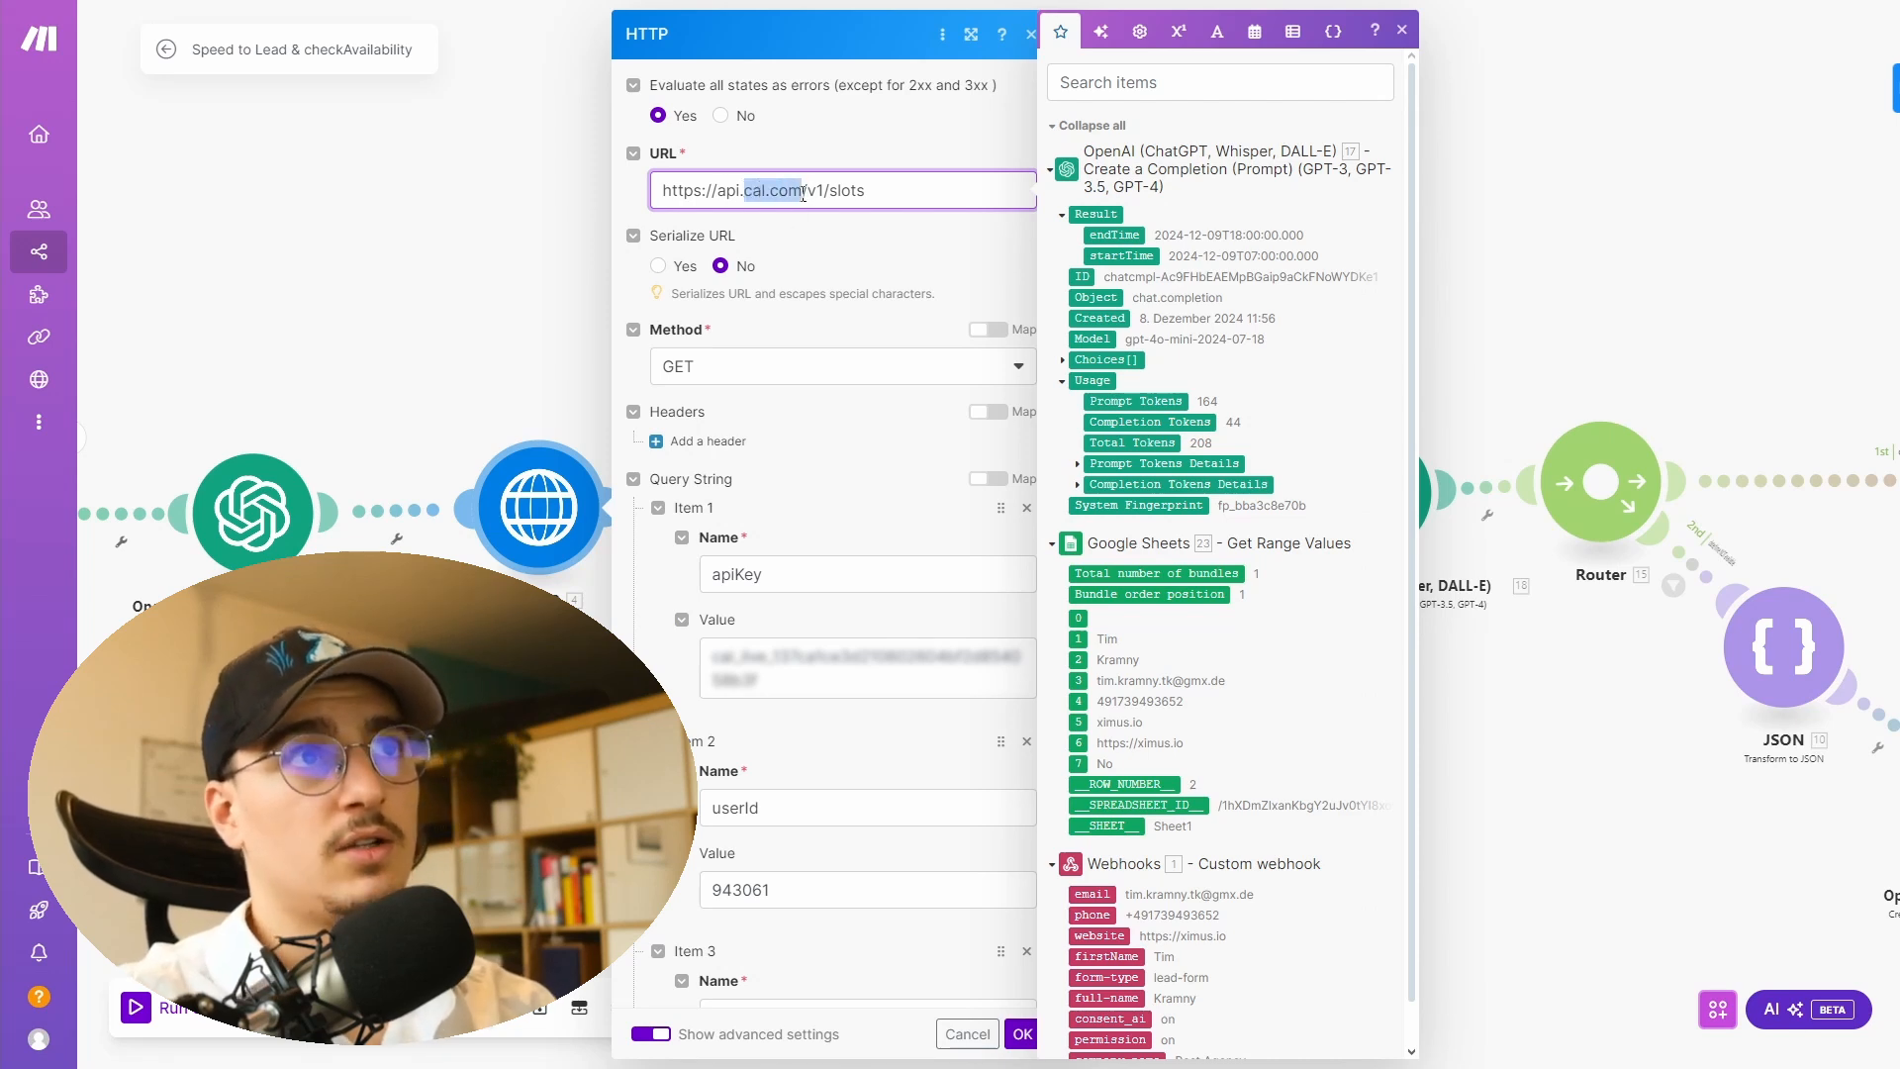
{"action": "left_click", "coordinate": [814, 133]}
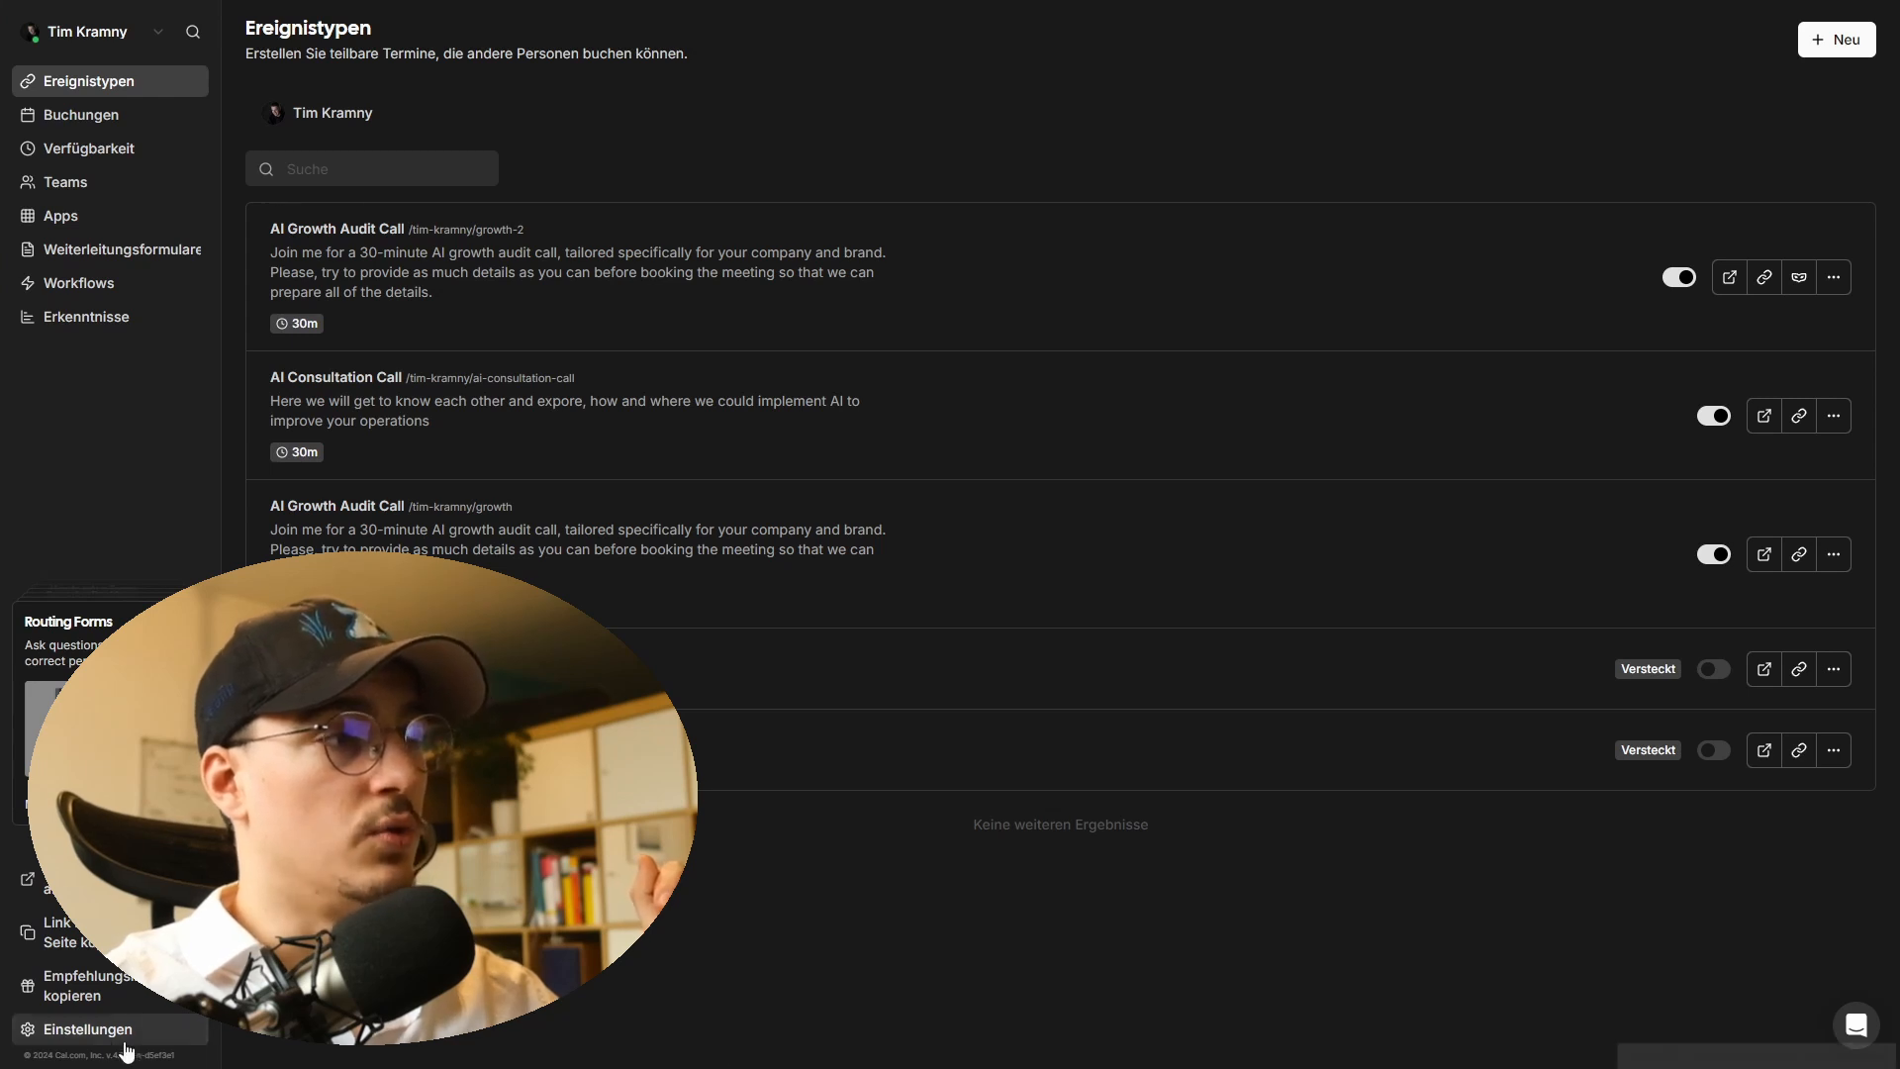
- In Cal.com settings, create a new API key set to never expire
{"action": "left_click", "coordinate": [125, 1036]}
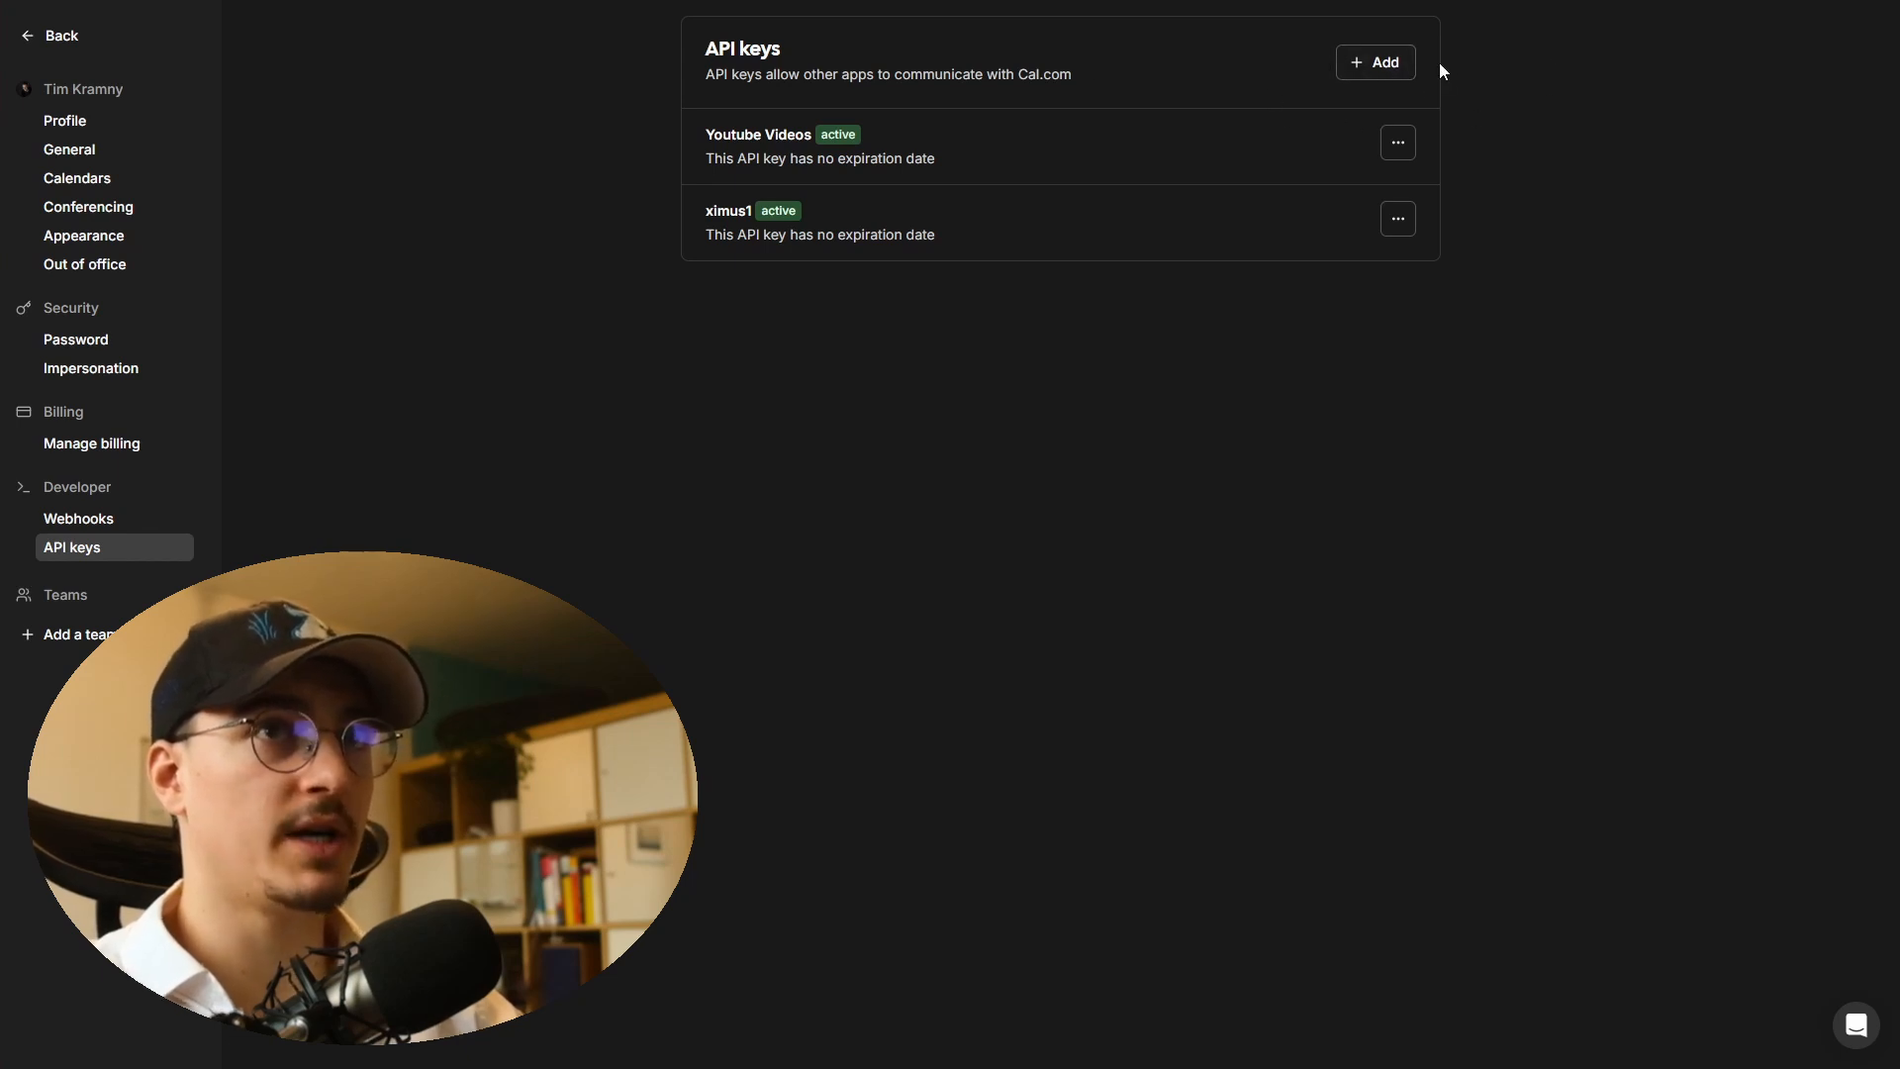
{"action": "left_click", "coordinate": [1382, 70]}
{"action": "left_click", "coordinate": [842, 498]}
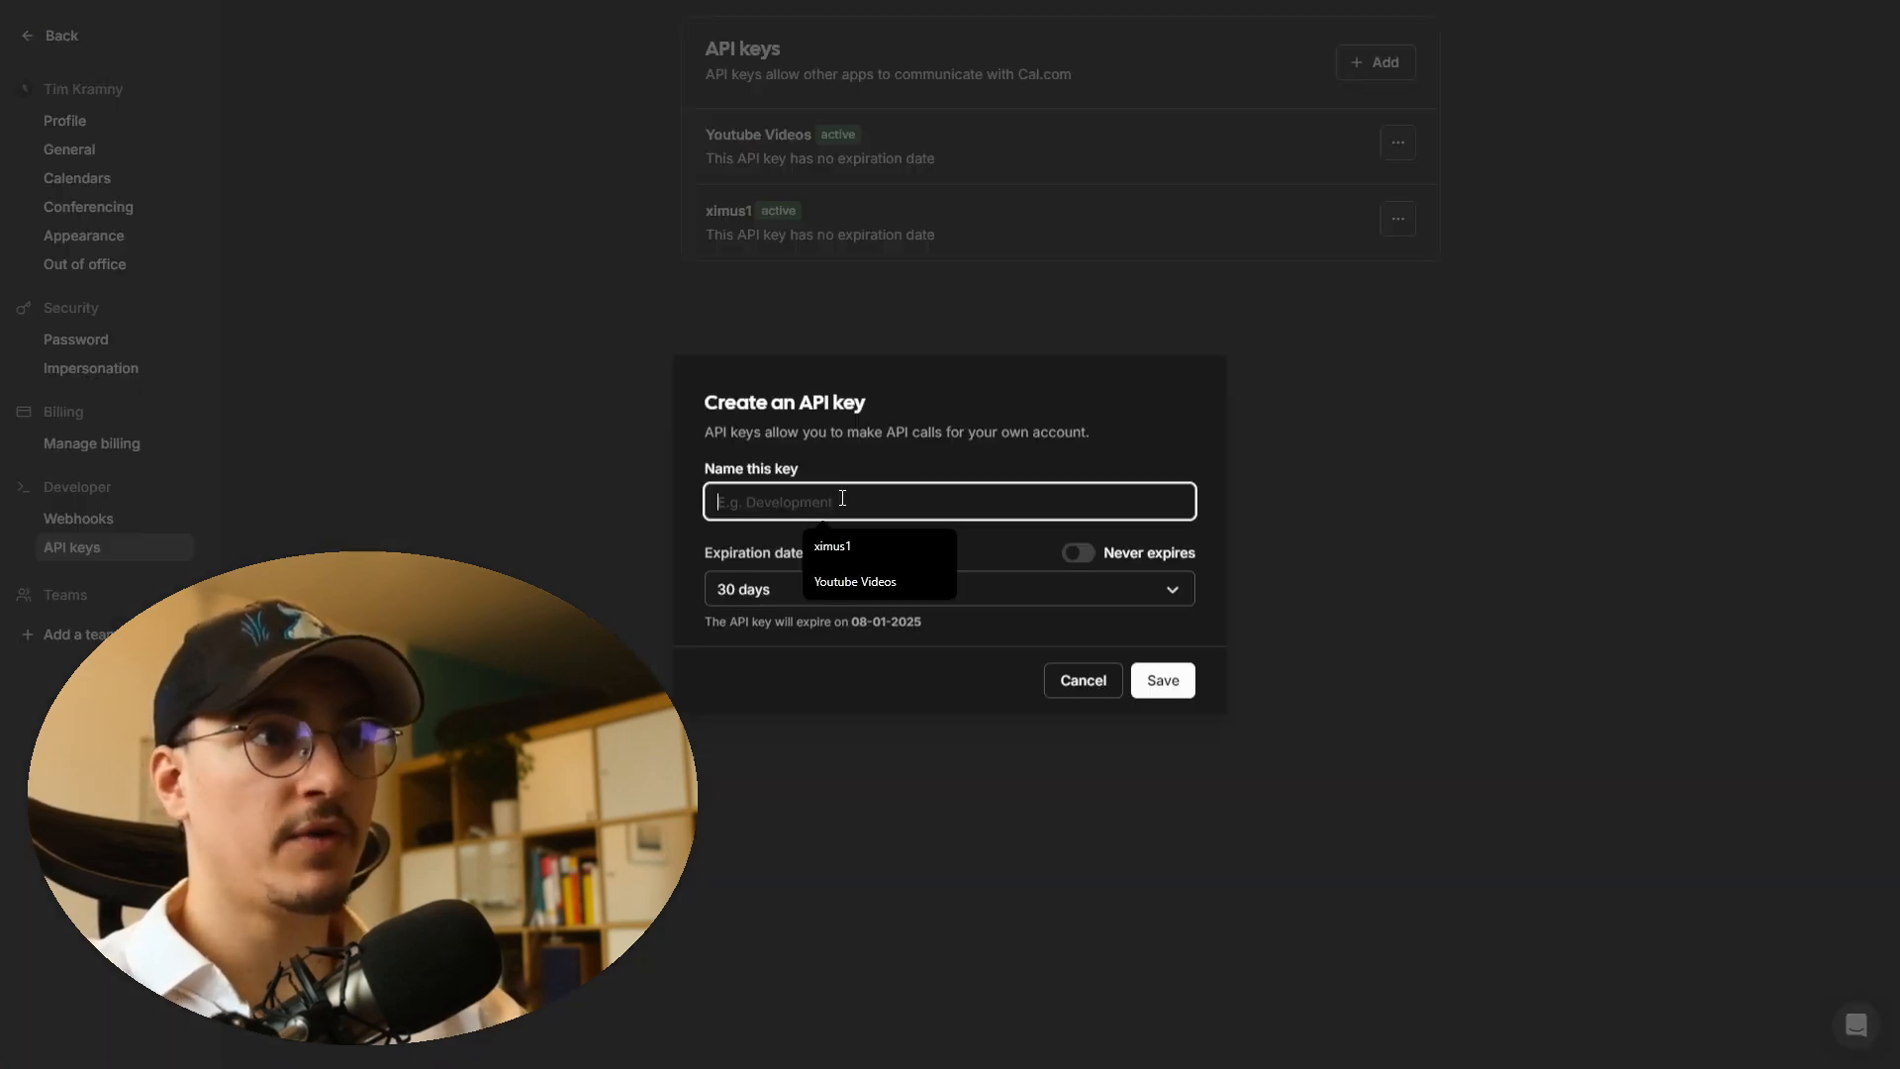
{"action": "left_click", "coordinate": [1140, 552]}
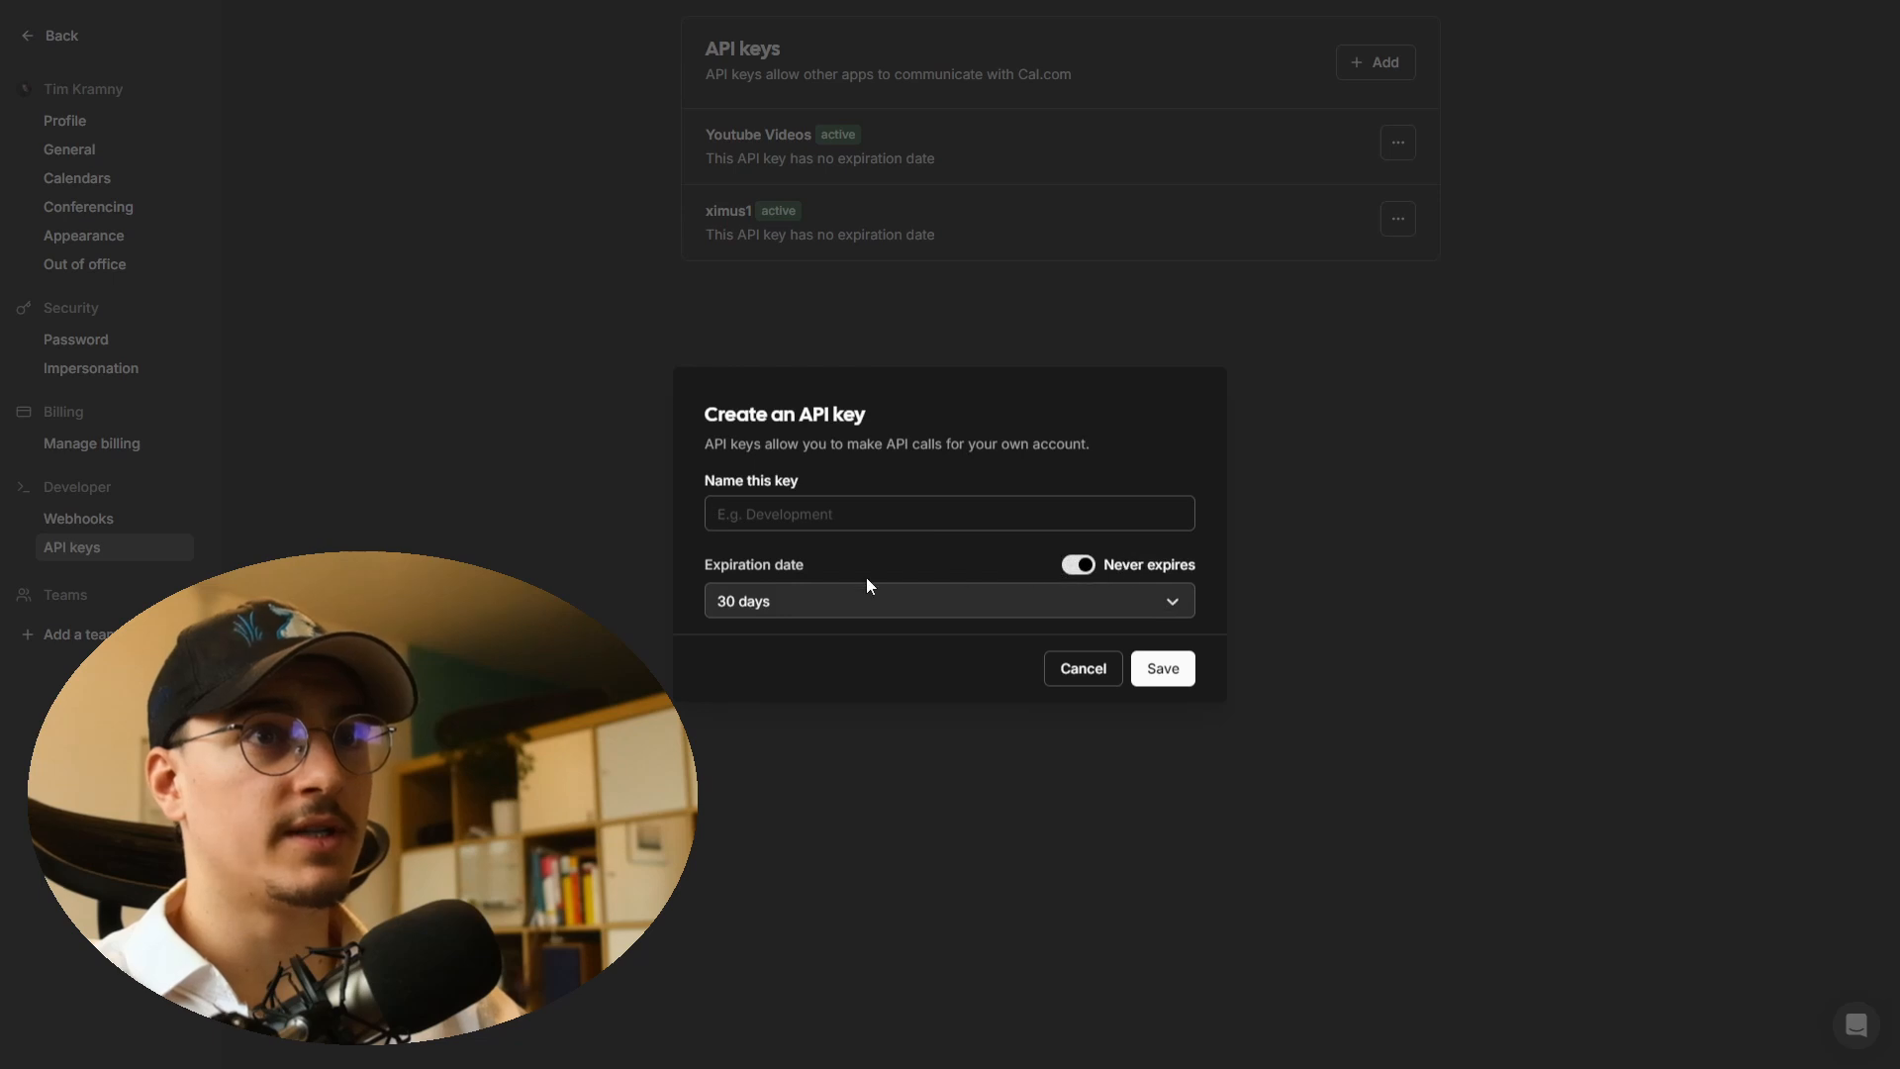
{"action": "left_click", "coordinate": [1162, 676]}
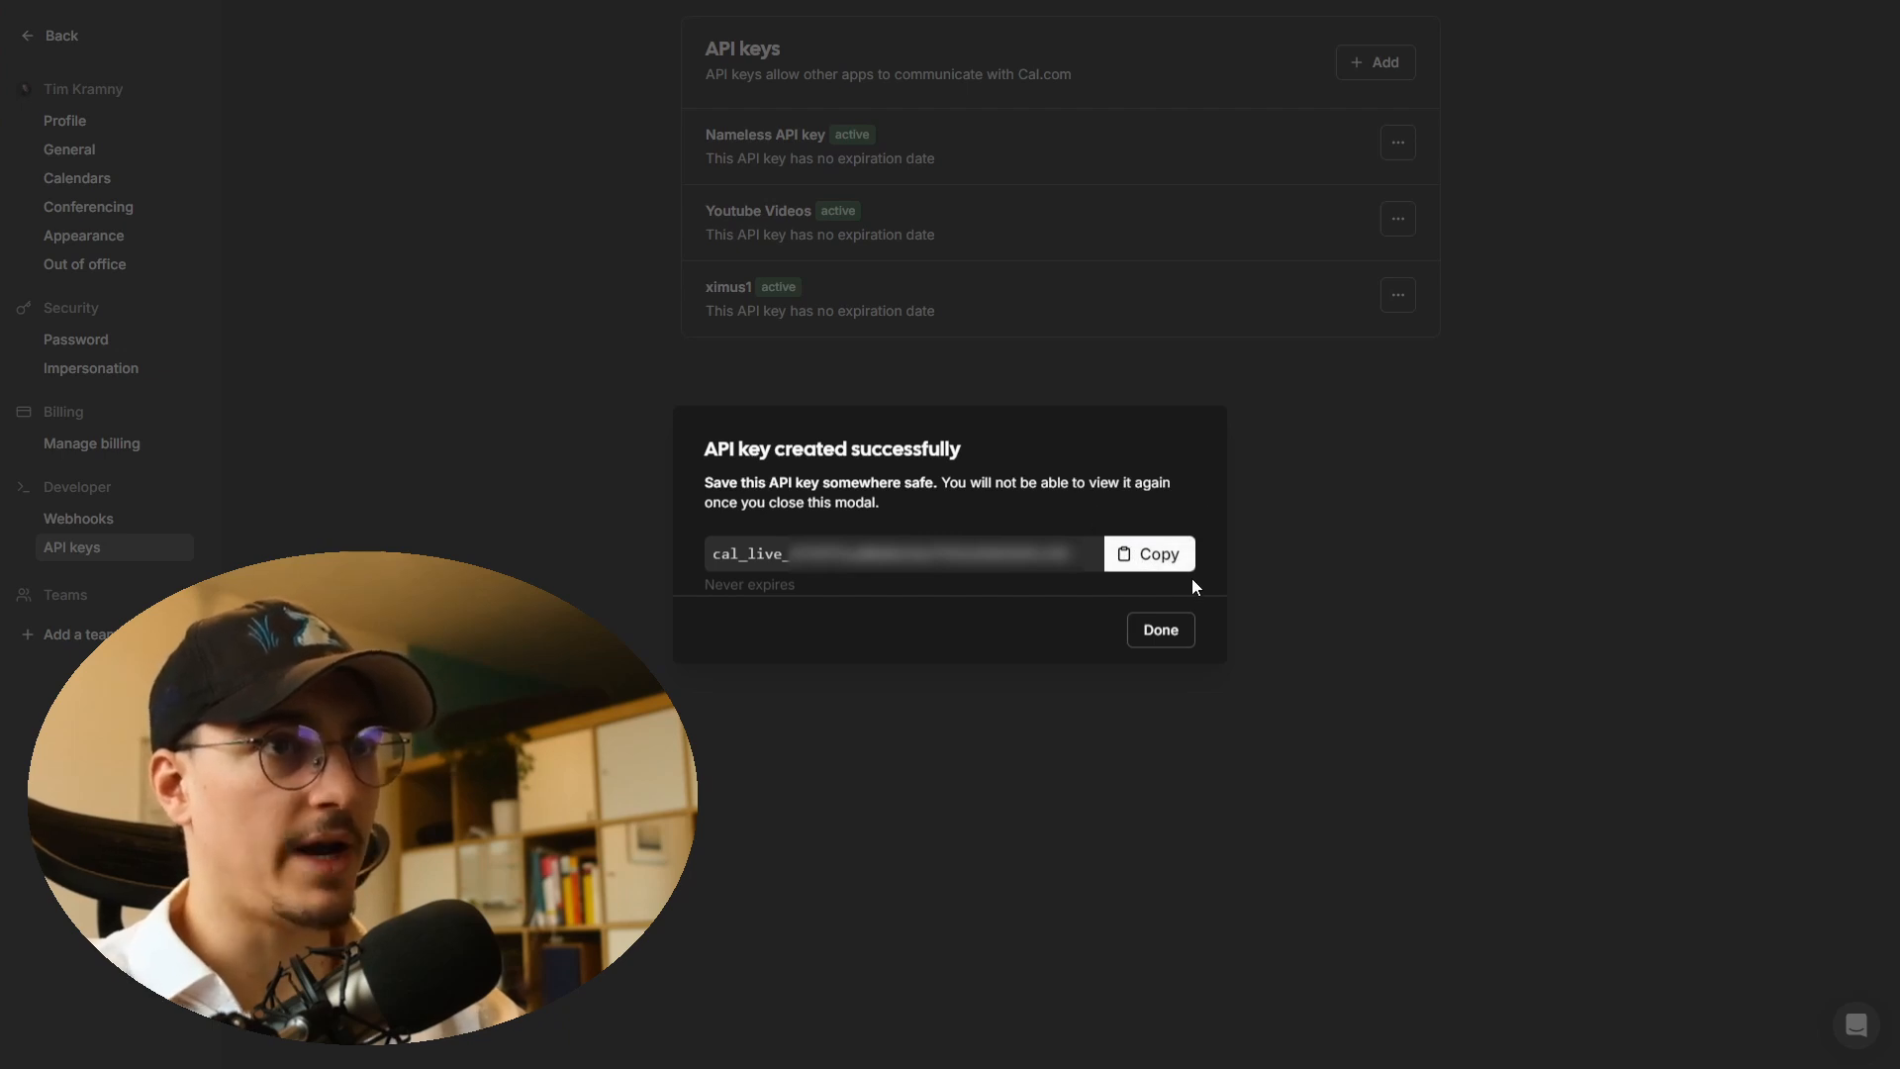
{"action": "left_click", "coordinate": [1160, 630]}
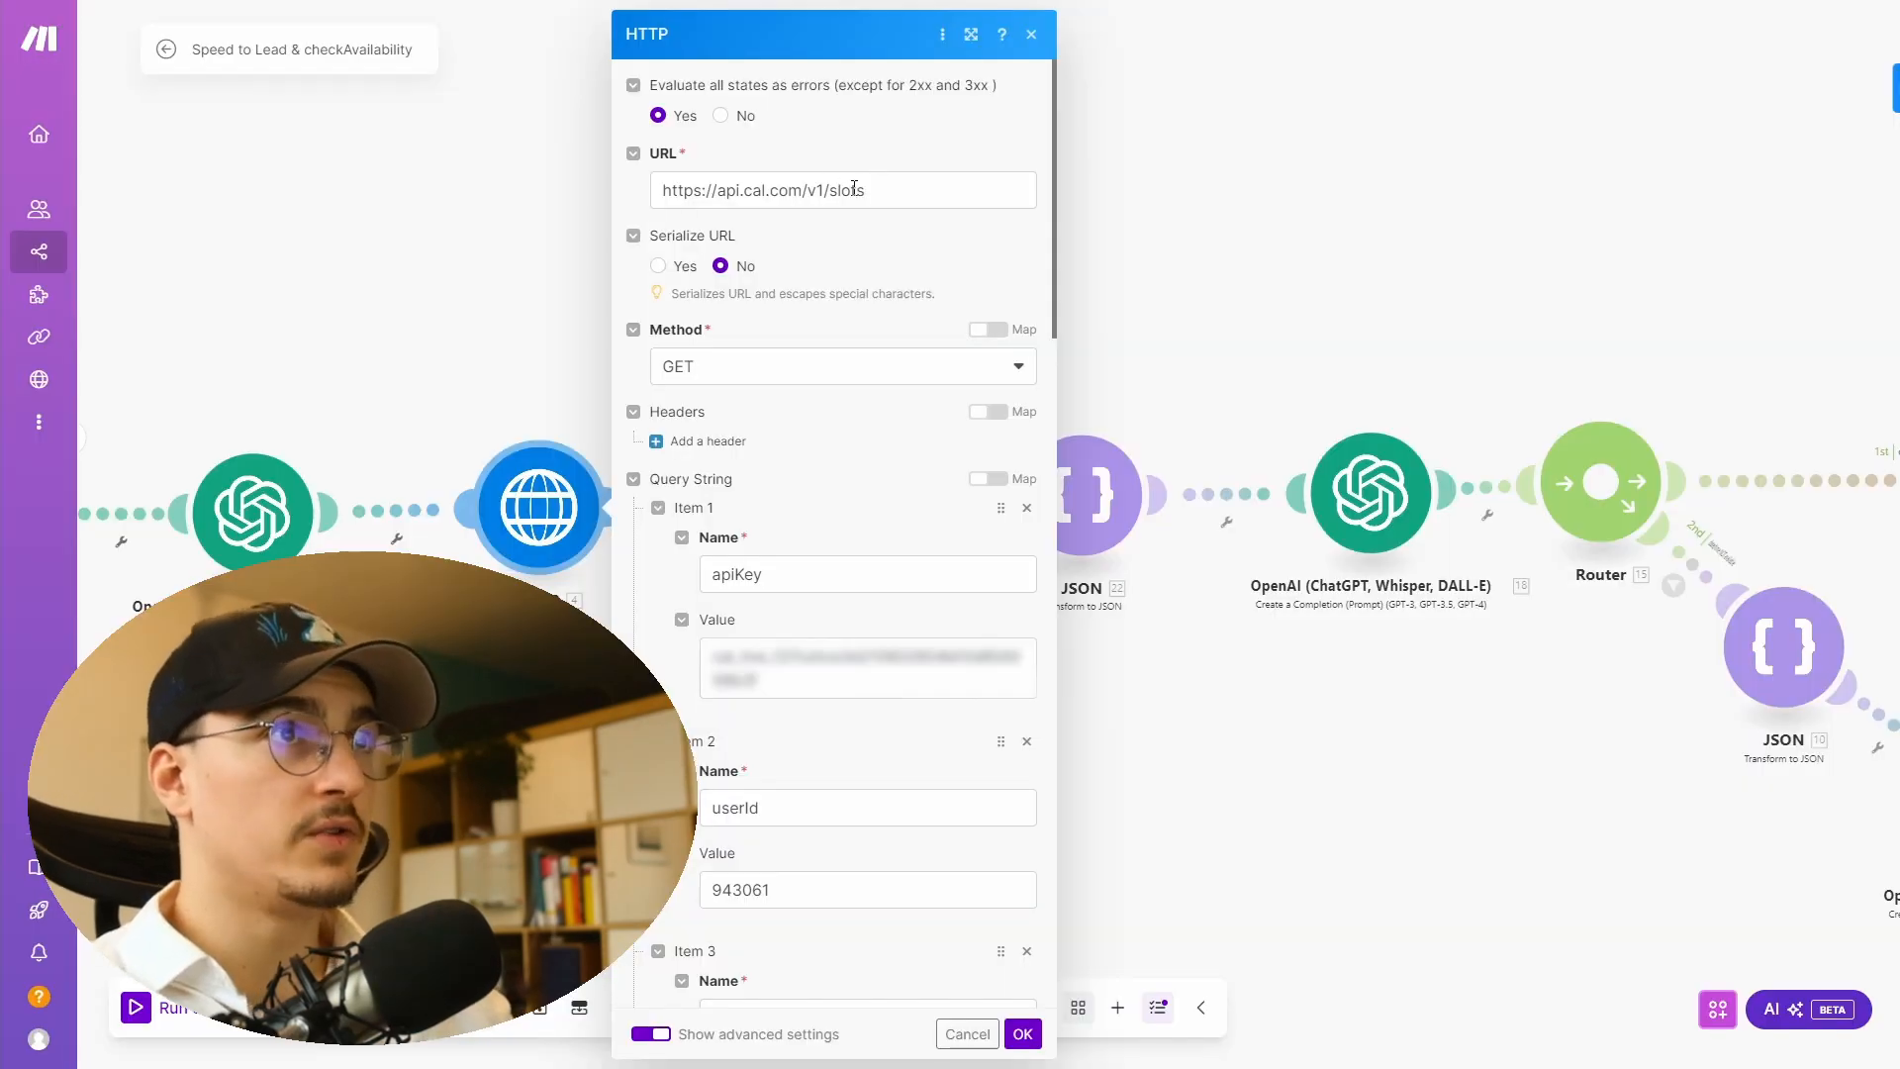
- Inspect the HTTP module's cal.com slots URL and confirm the GET request method
{"action": "left_click", "coordinate": [727, 193]}
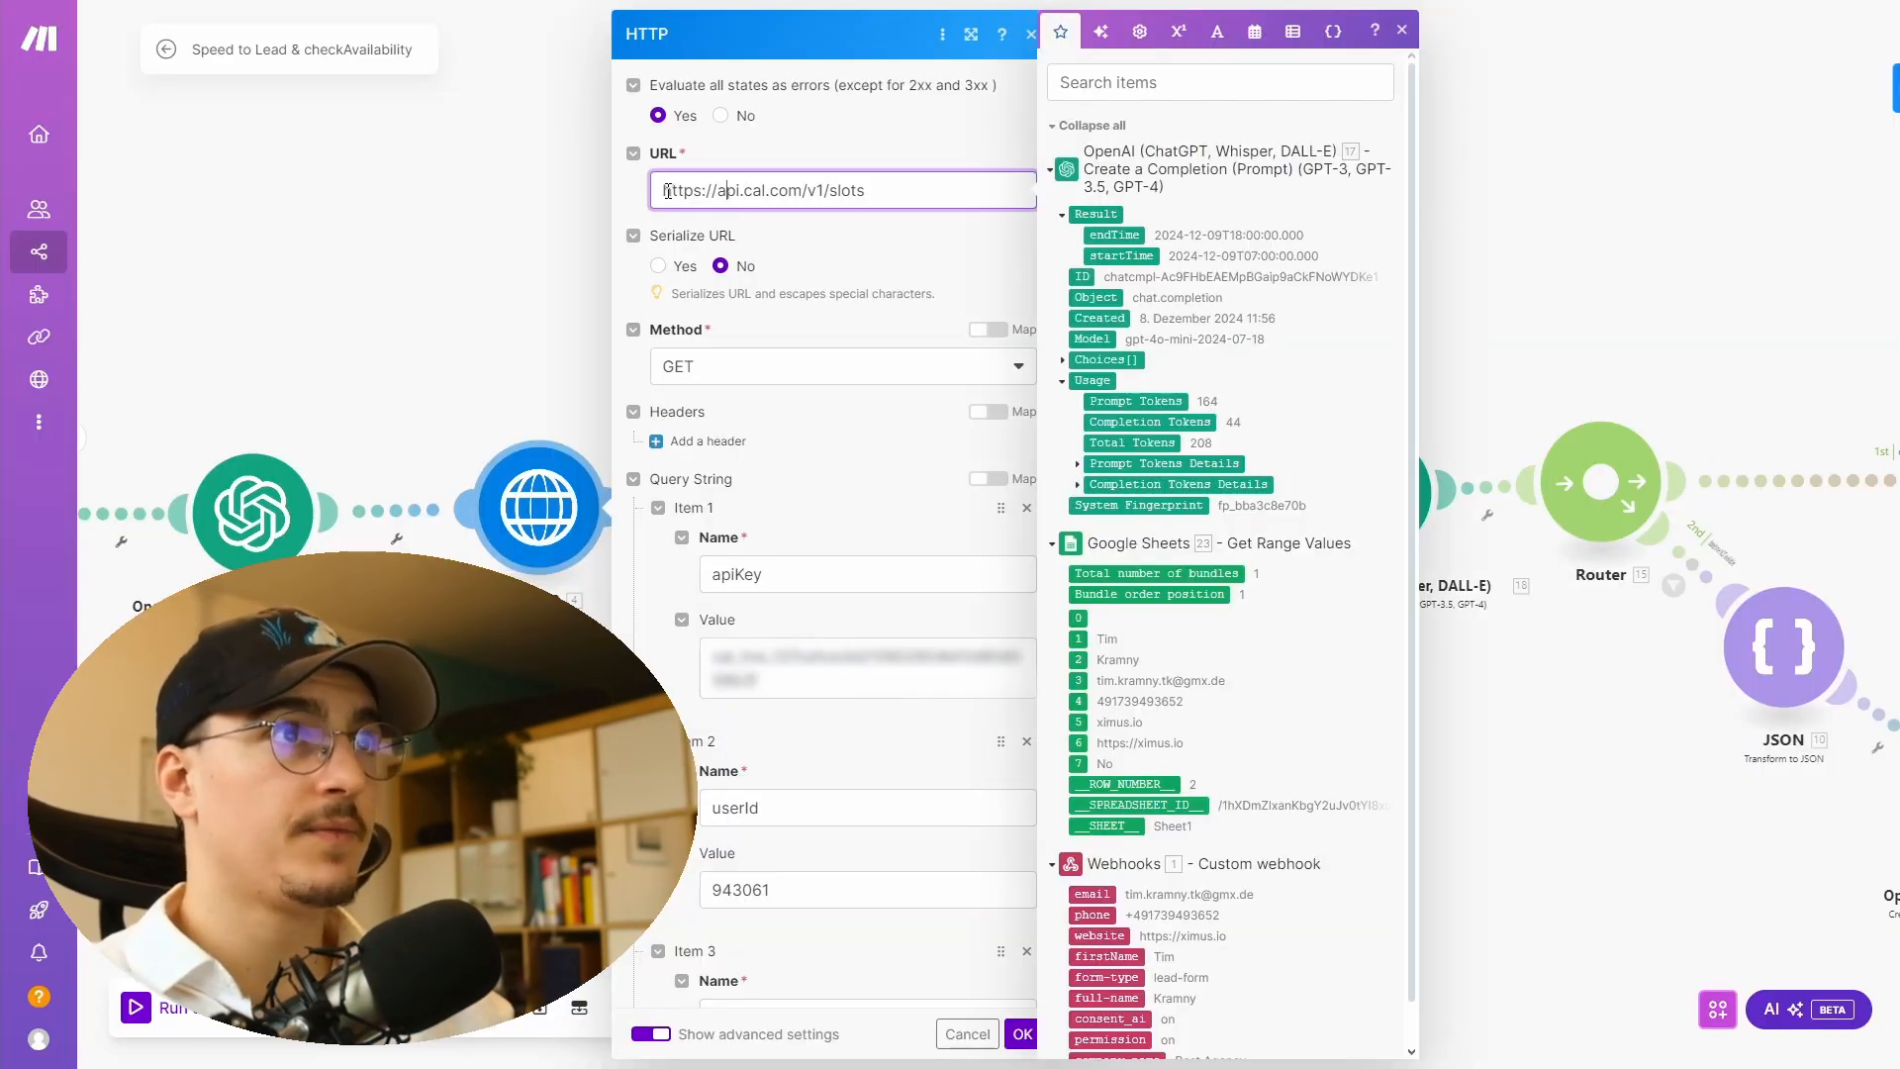
{"action": "mouse_move", "coordinate": [668, 191]}
{"action": "left_mouse_down"}
{"action": "mouse_move", "coordinate": [745, 190]}
{"action": "mouse_move", "coordinate": [821, 224]}
{"action": "mouse_move", "coordinate": [861, 208]}
{"action": "mouse_move", "coordinate": [667, 190]}
{"action": "left_mouse_up"}
{"action": "left_click", "coordinate": [911, 191]}
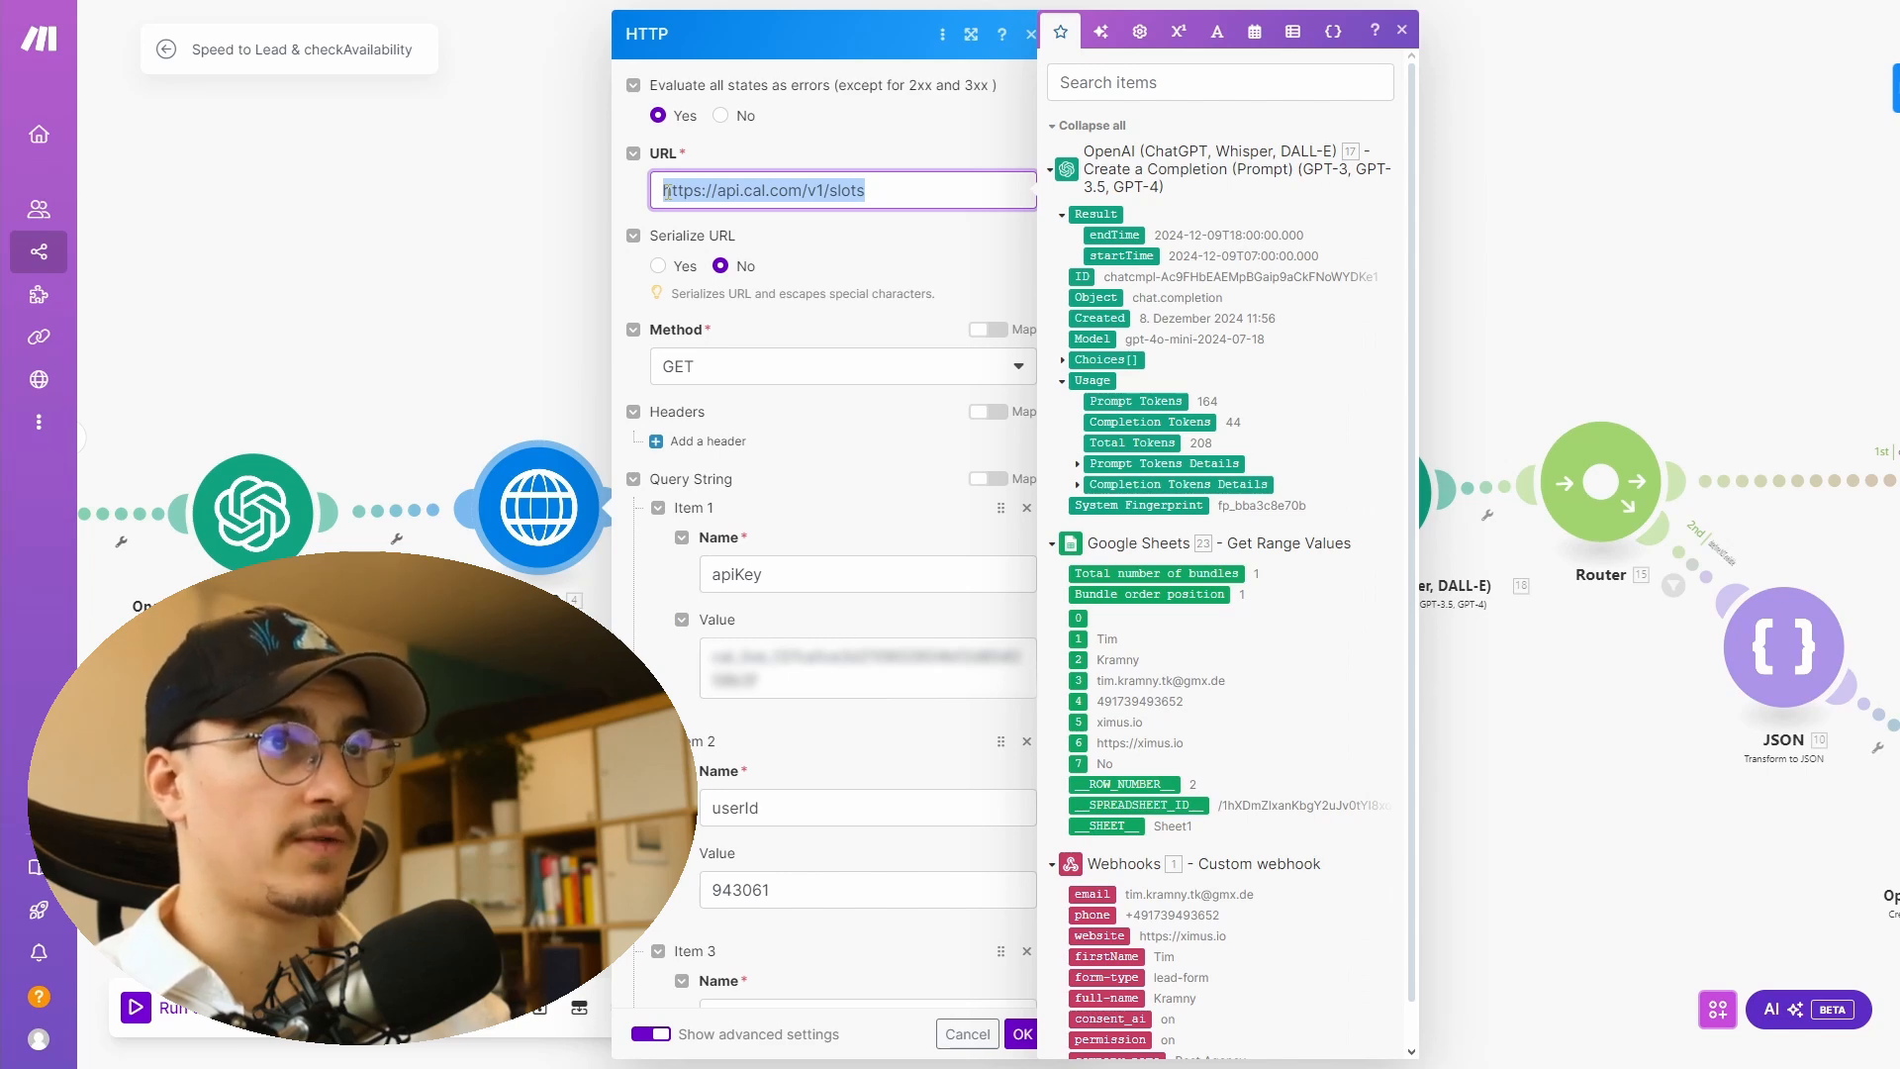
{"action": "left_click", "coordinate": [852, 189]}
{"action": "scroll", "coordinate": [929, 181], "scroll_direction": "down", "scroll_amount": 1}
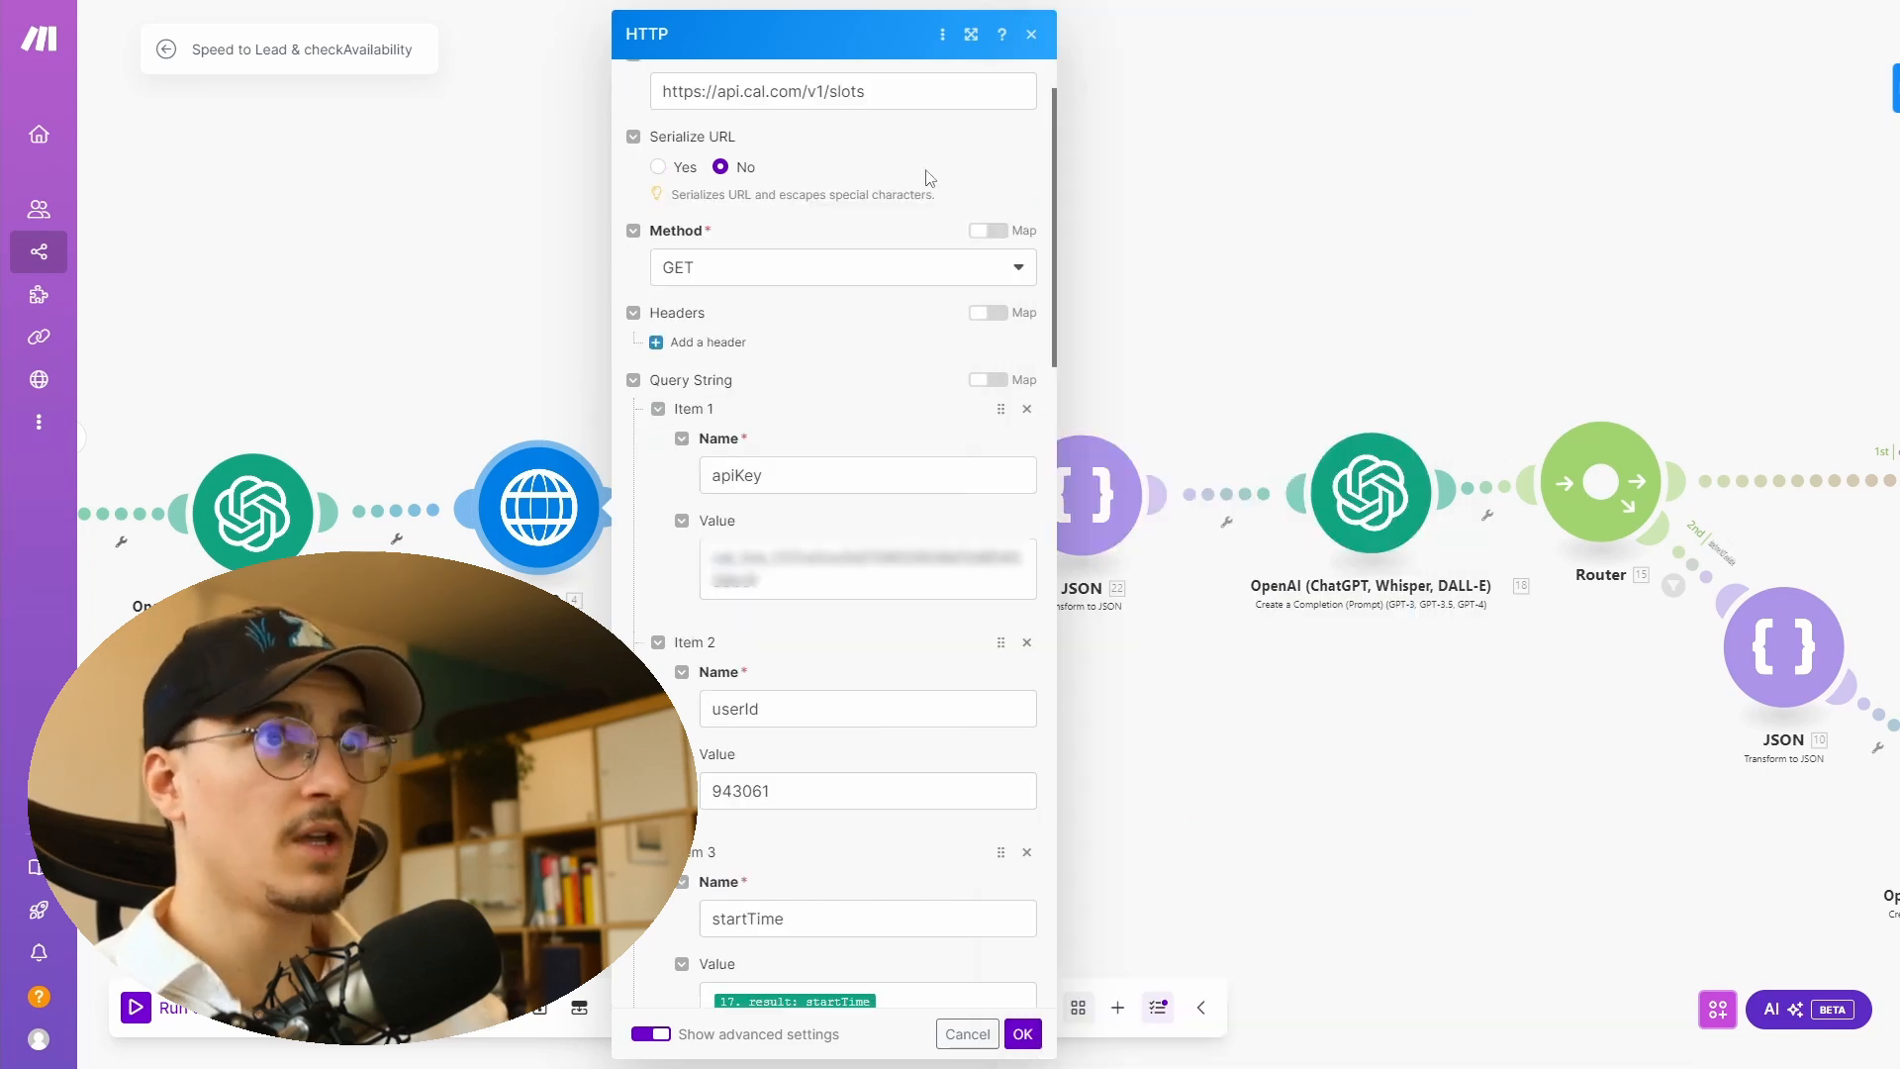
{"action": "left_click", "coordinate": [714, 274]}
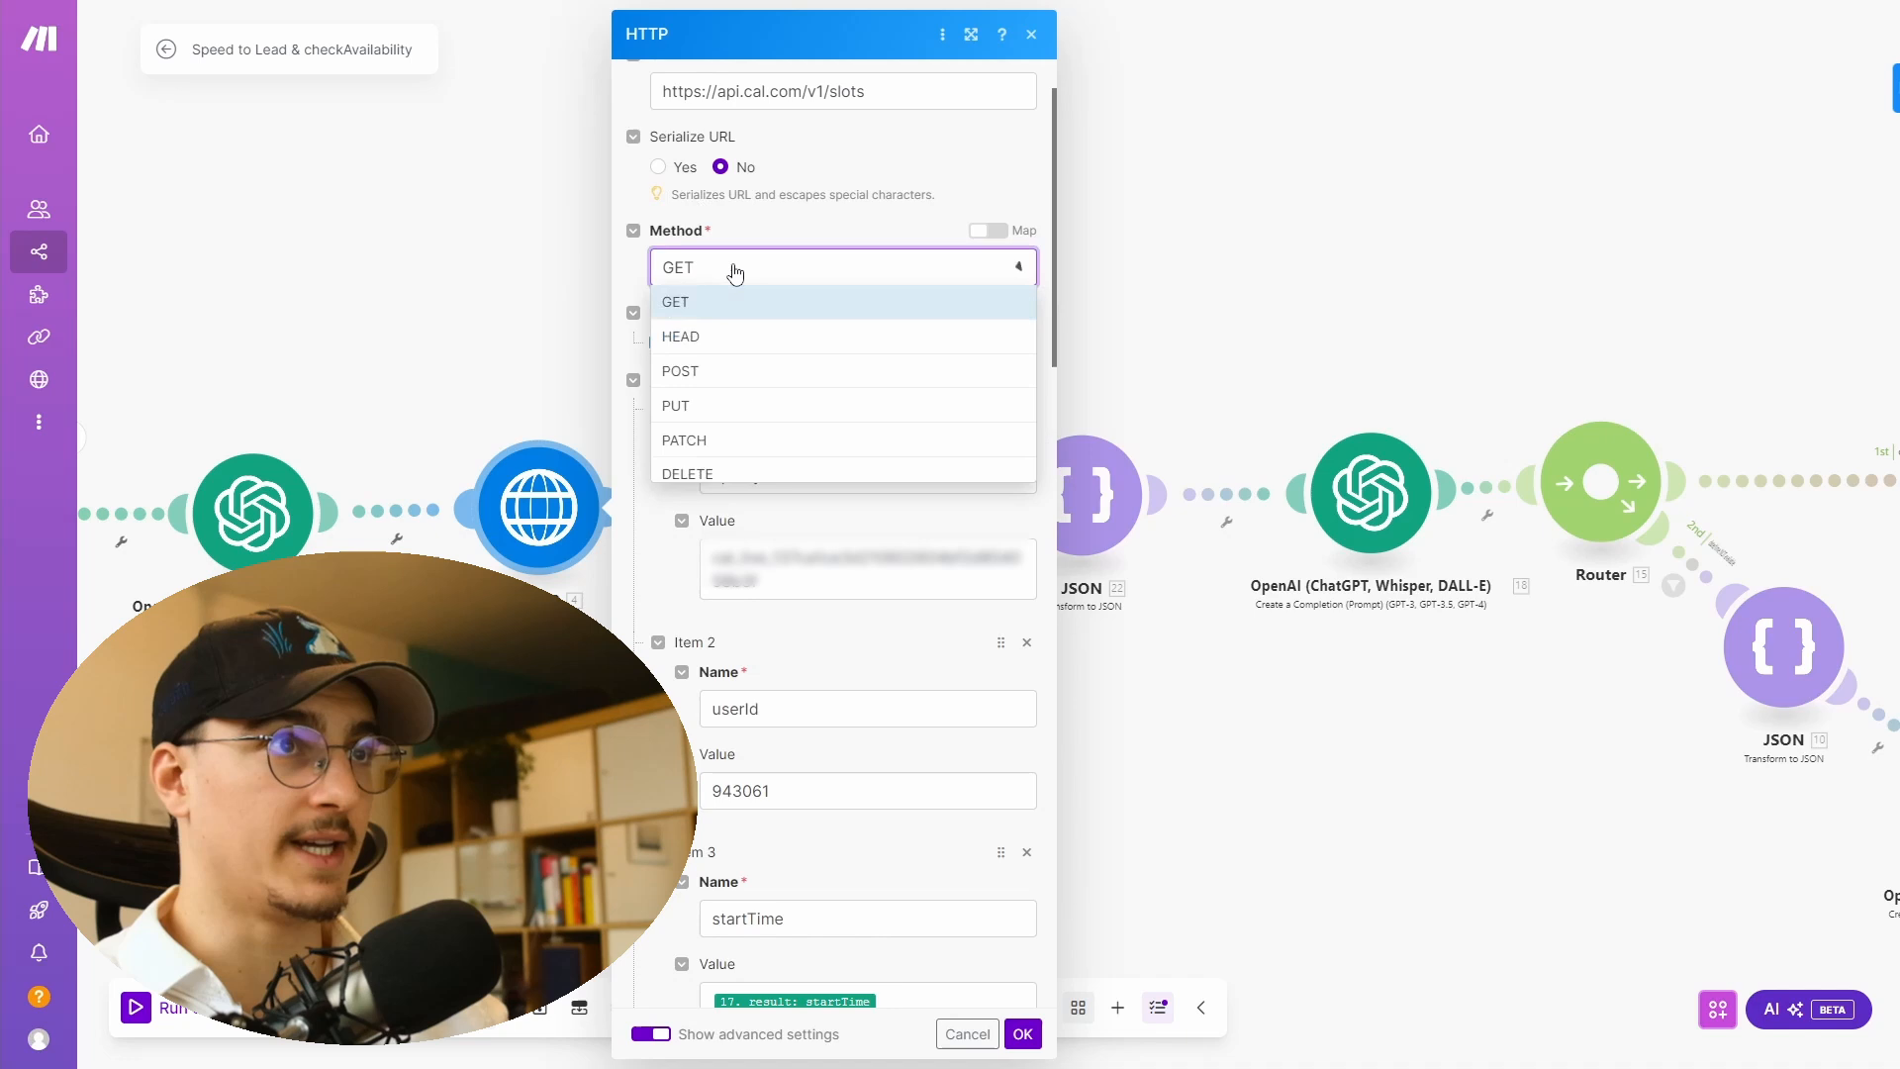
{"action": "left_click", "coordinate": [678, 303]}
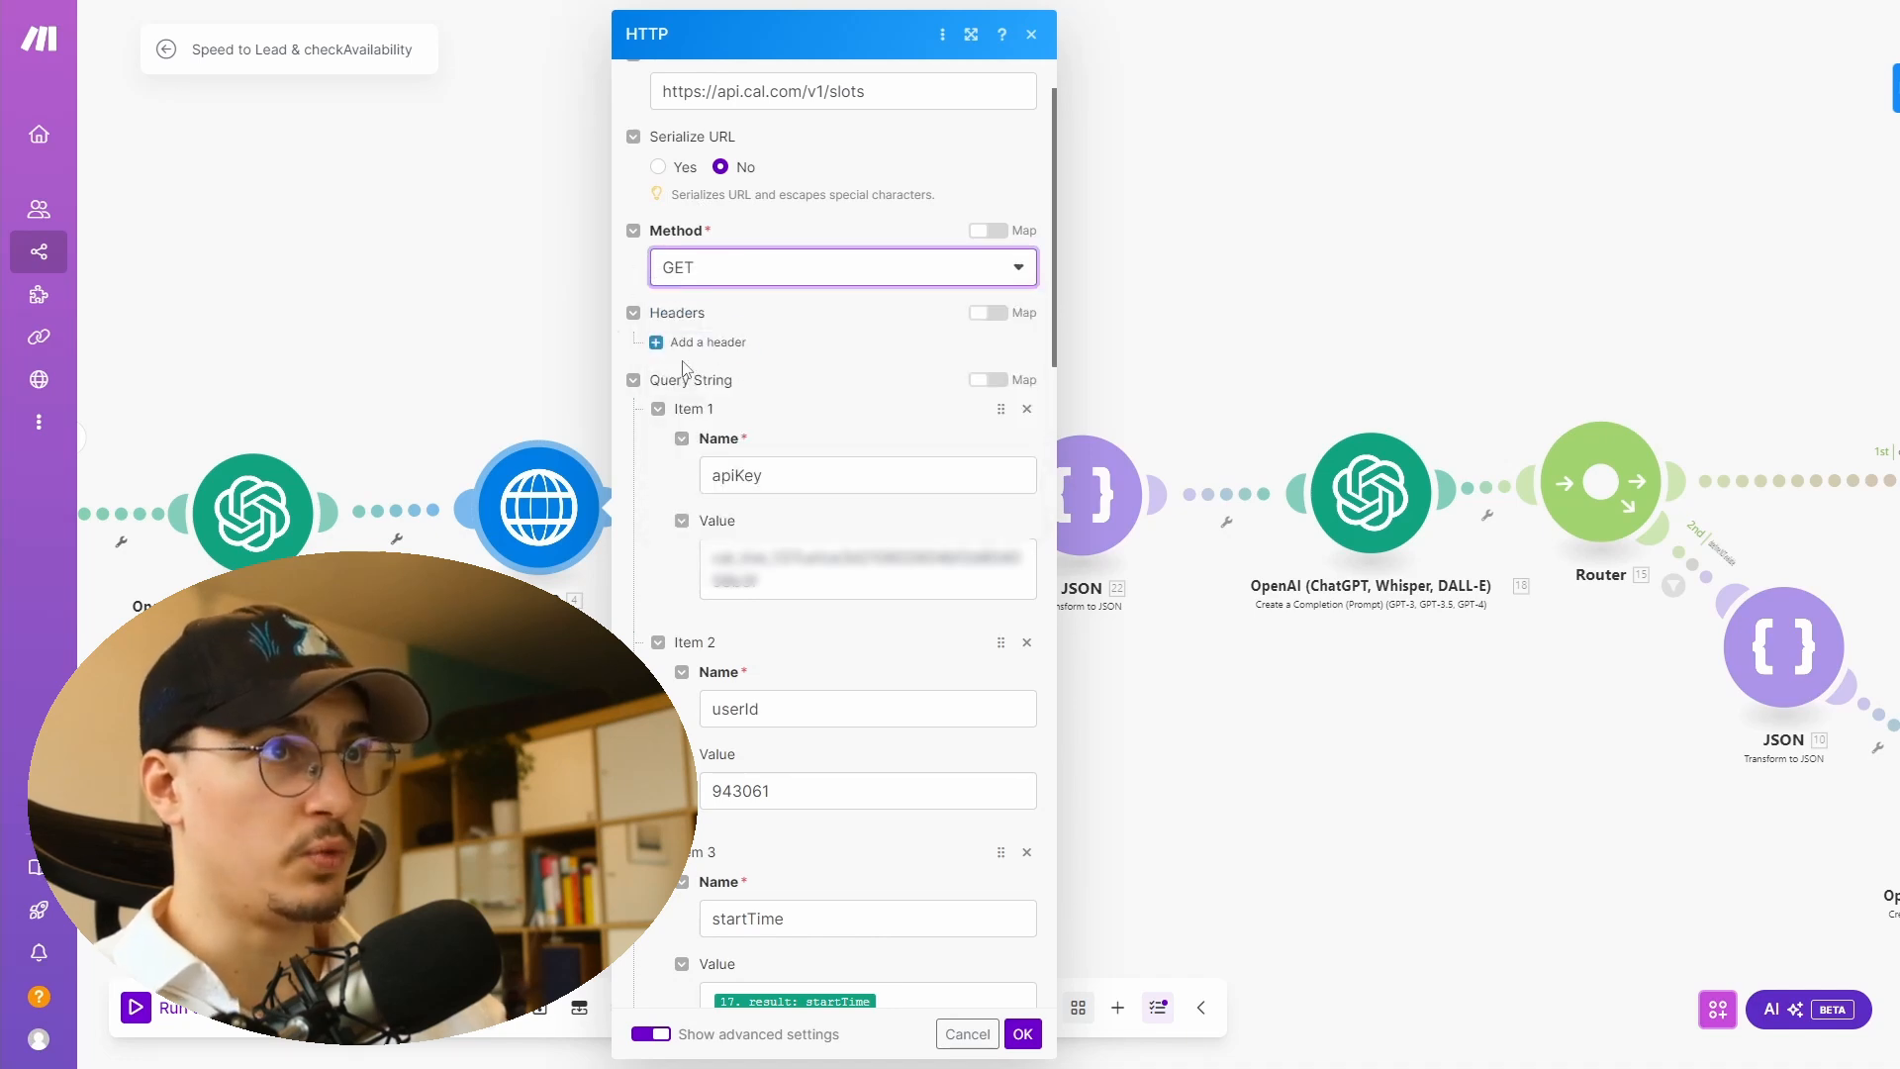
- Examine the apiKey and userId query string parameters of the HTTP request
{"action": "scroll", "coordinate": [945, 218], "scroll_direction": "down", "scroll_amount": 2}
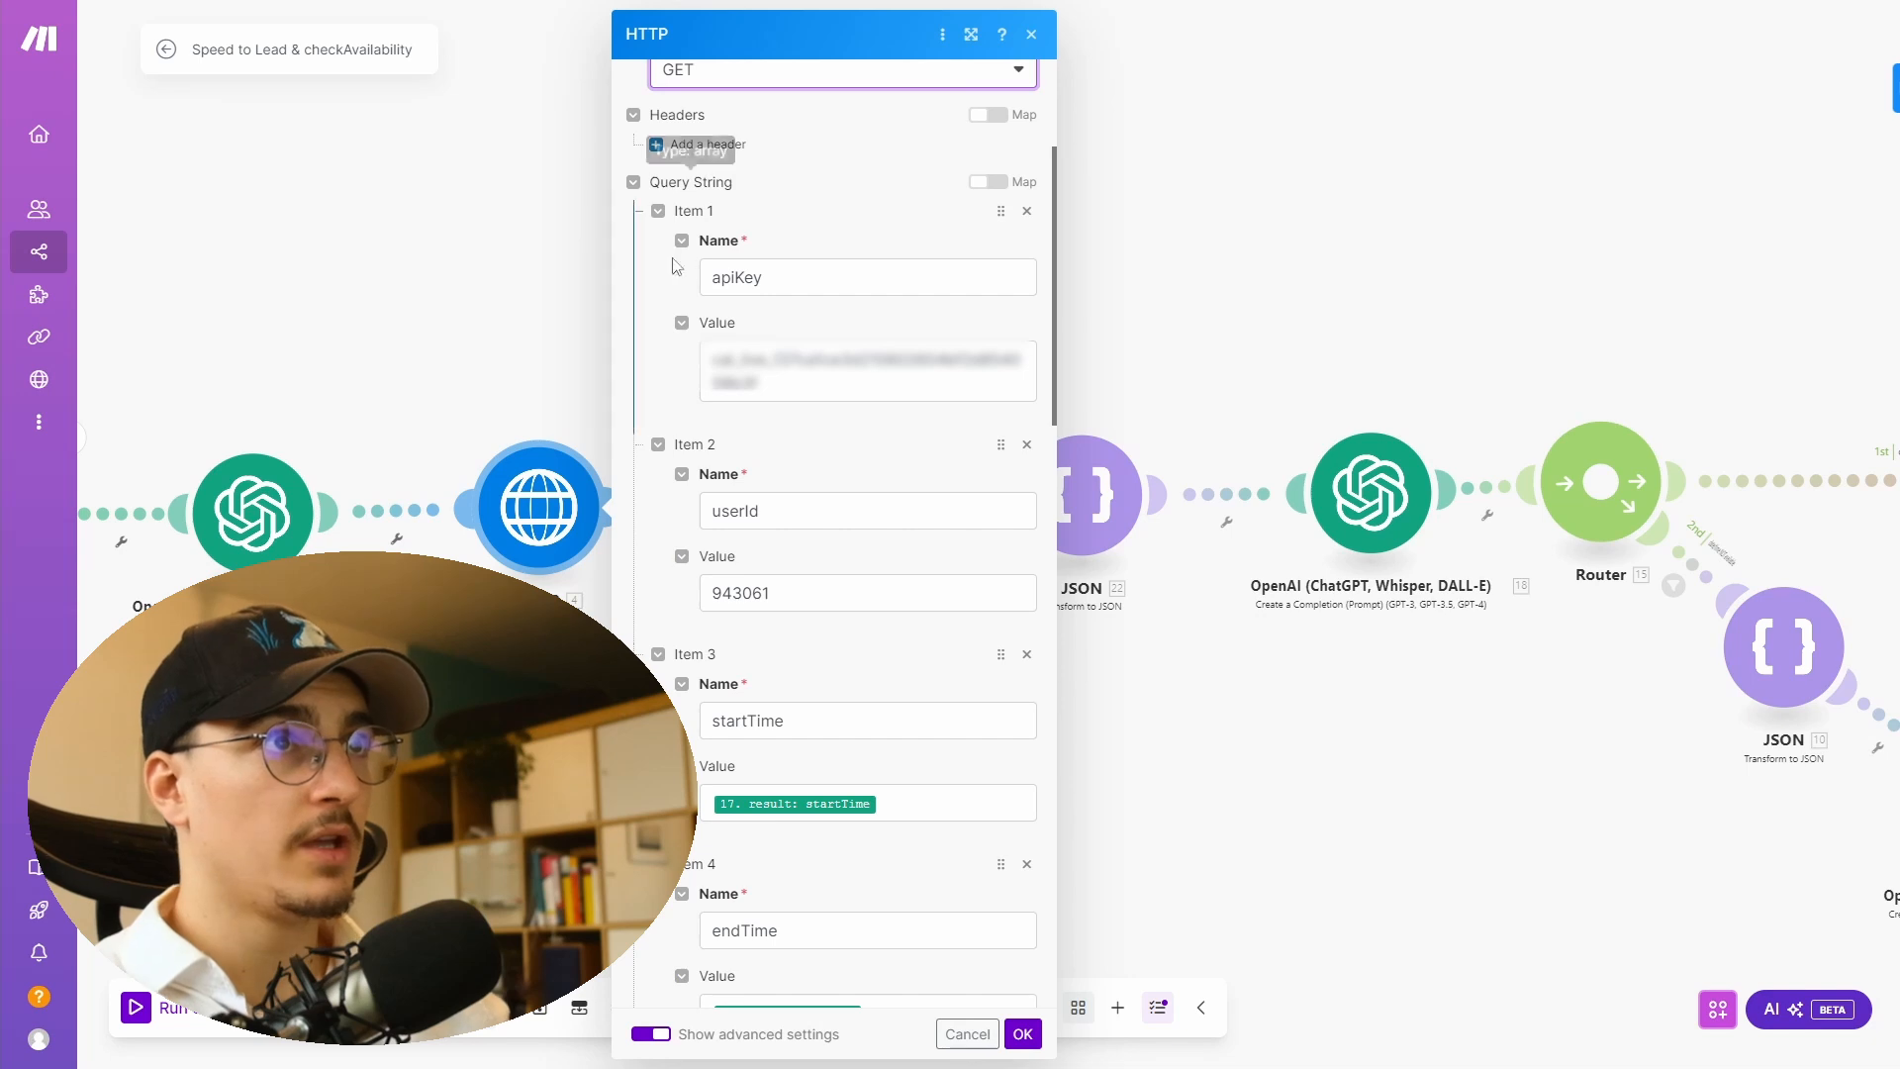
{"action": "left_click", "coordinate": [722, 280]}
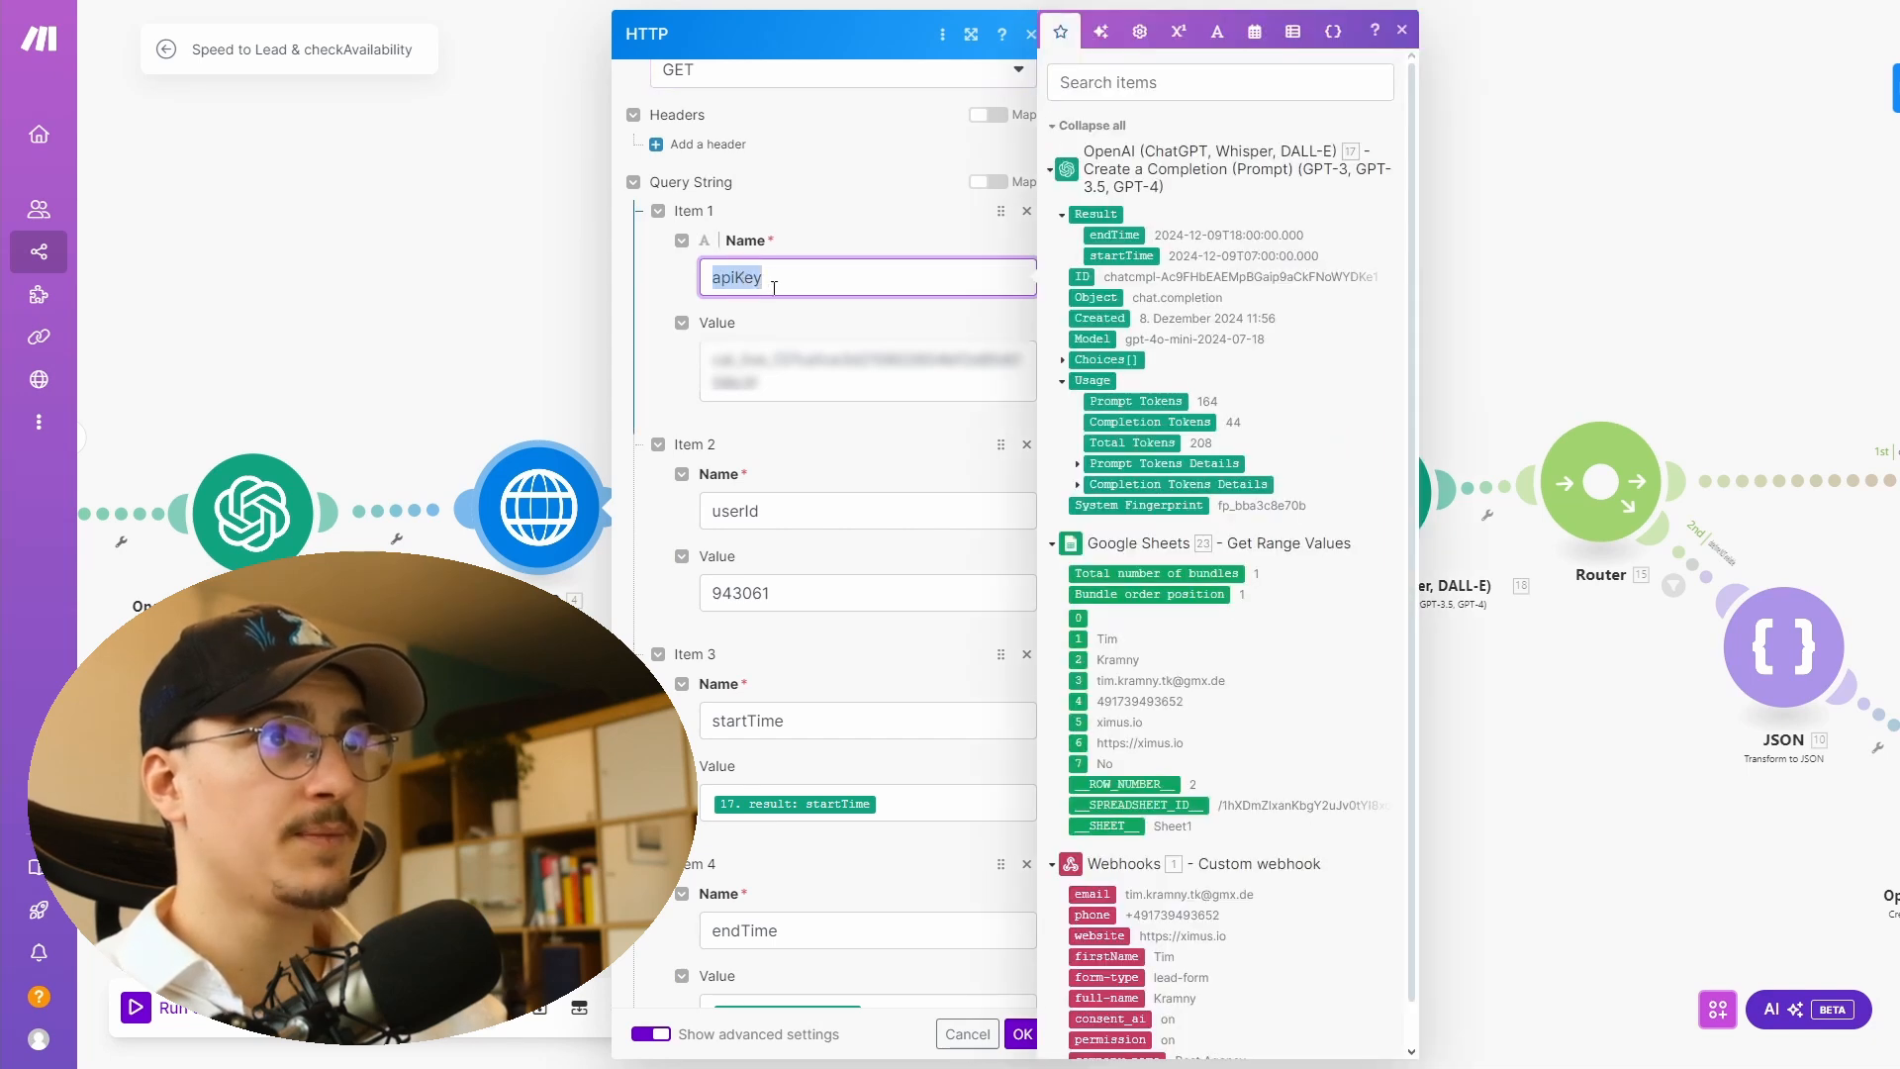
{"action": "left_click_drag", "start_coordinate": [738, 278], "coordinate": [779, 279]}
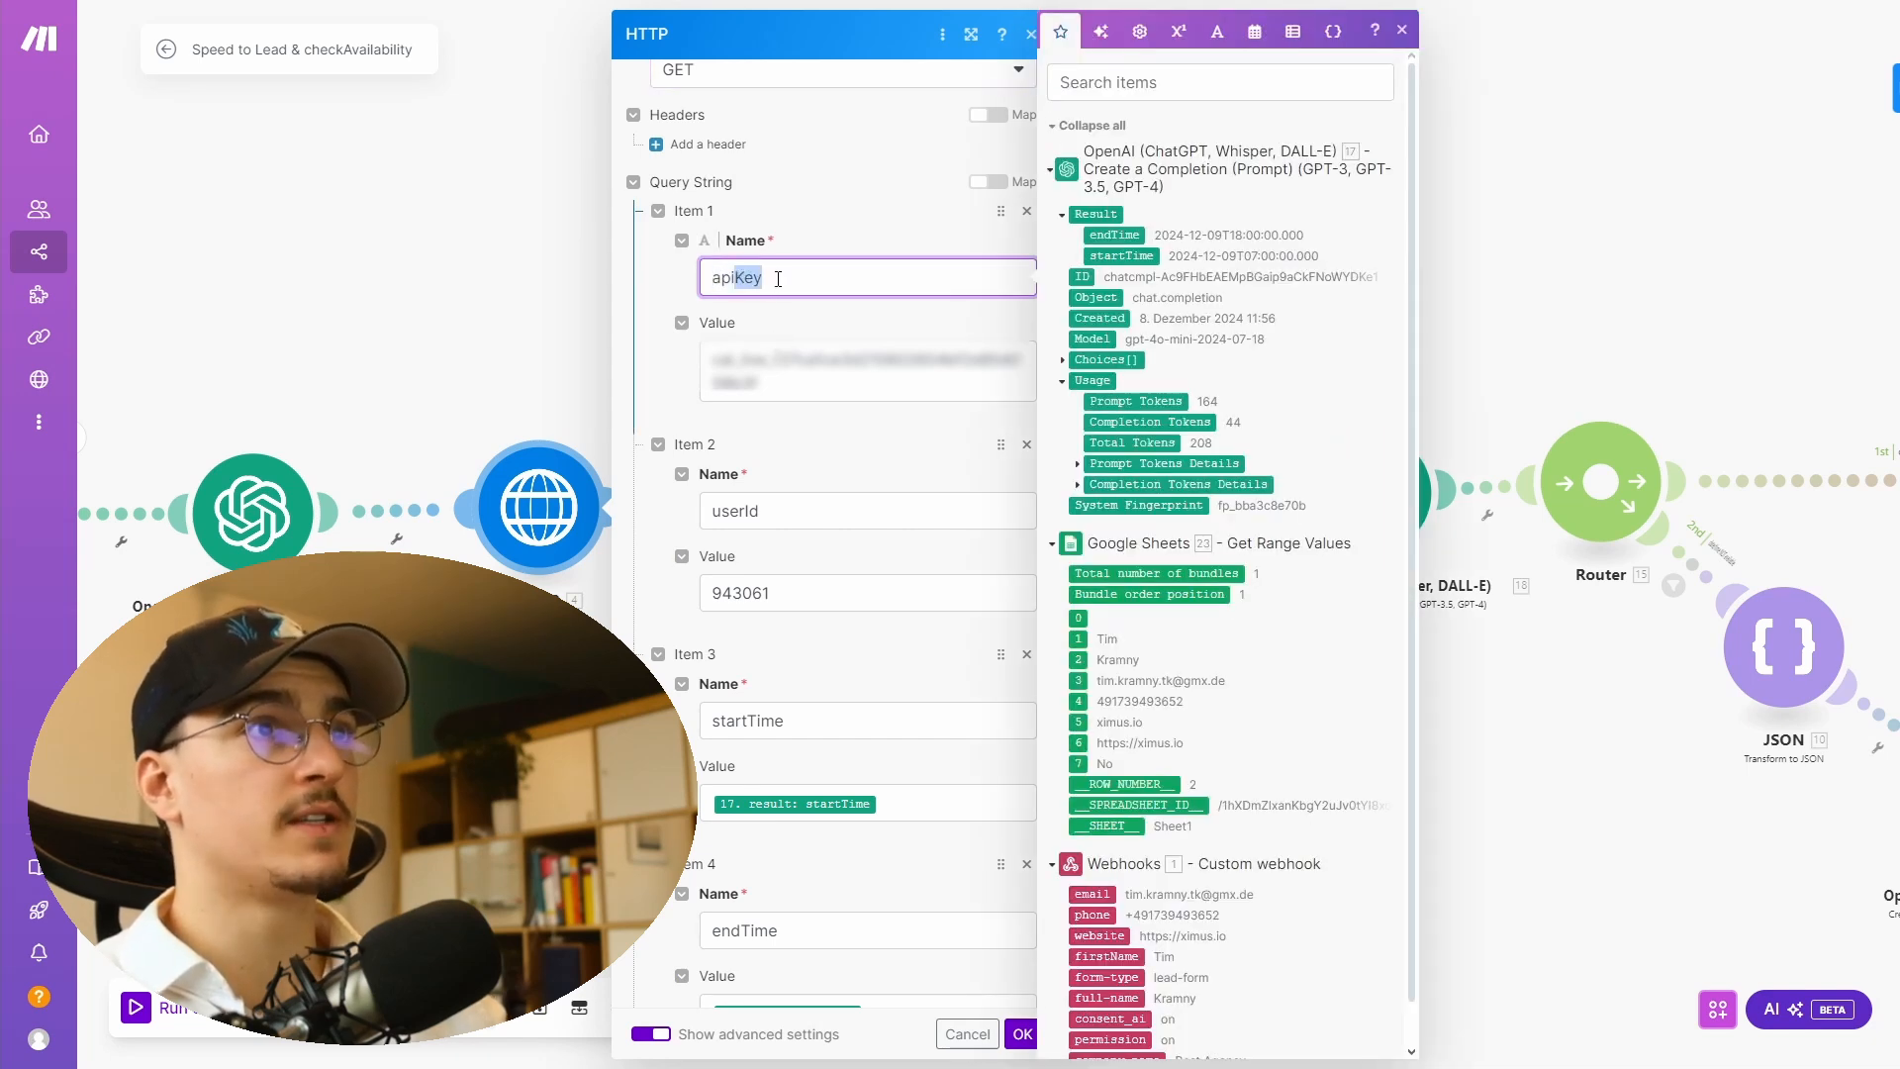
{"action": "left_click", "coordinate": [744, 278]}
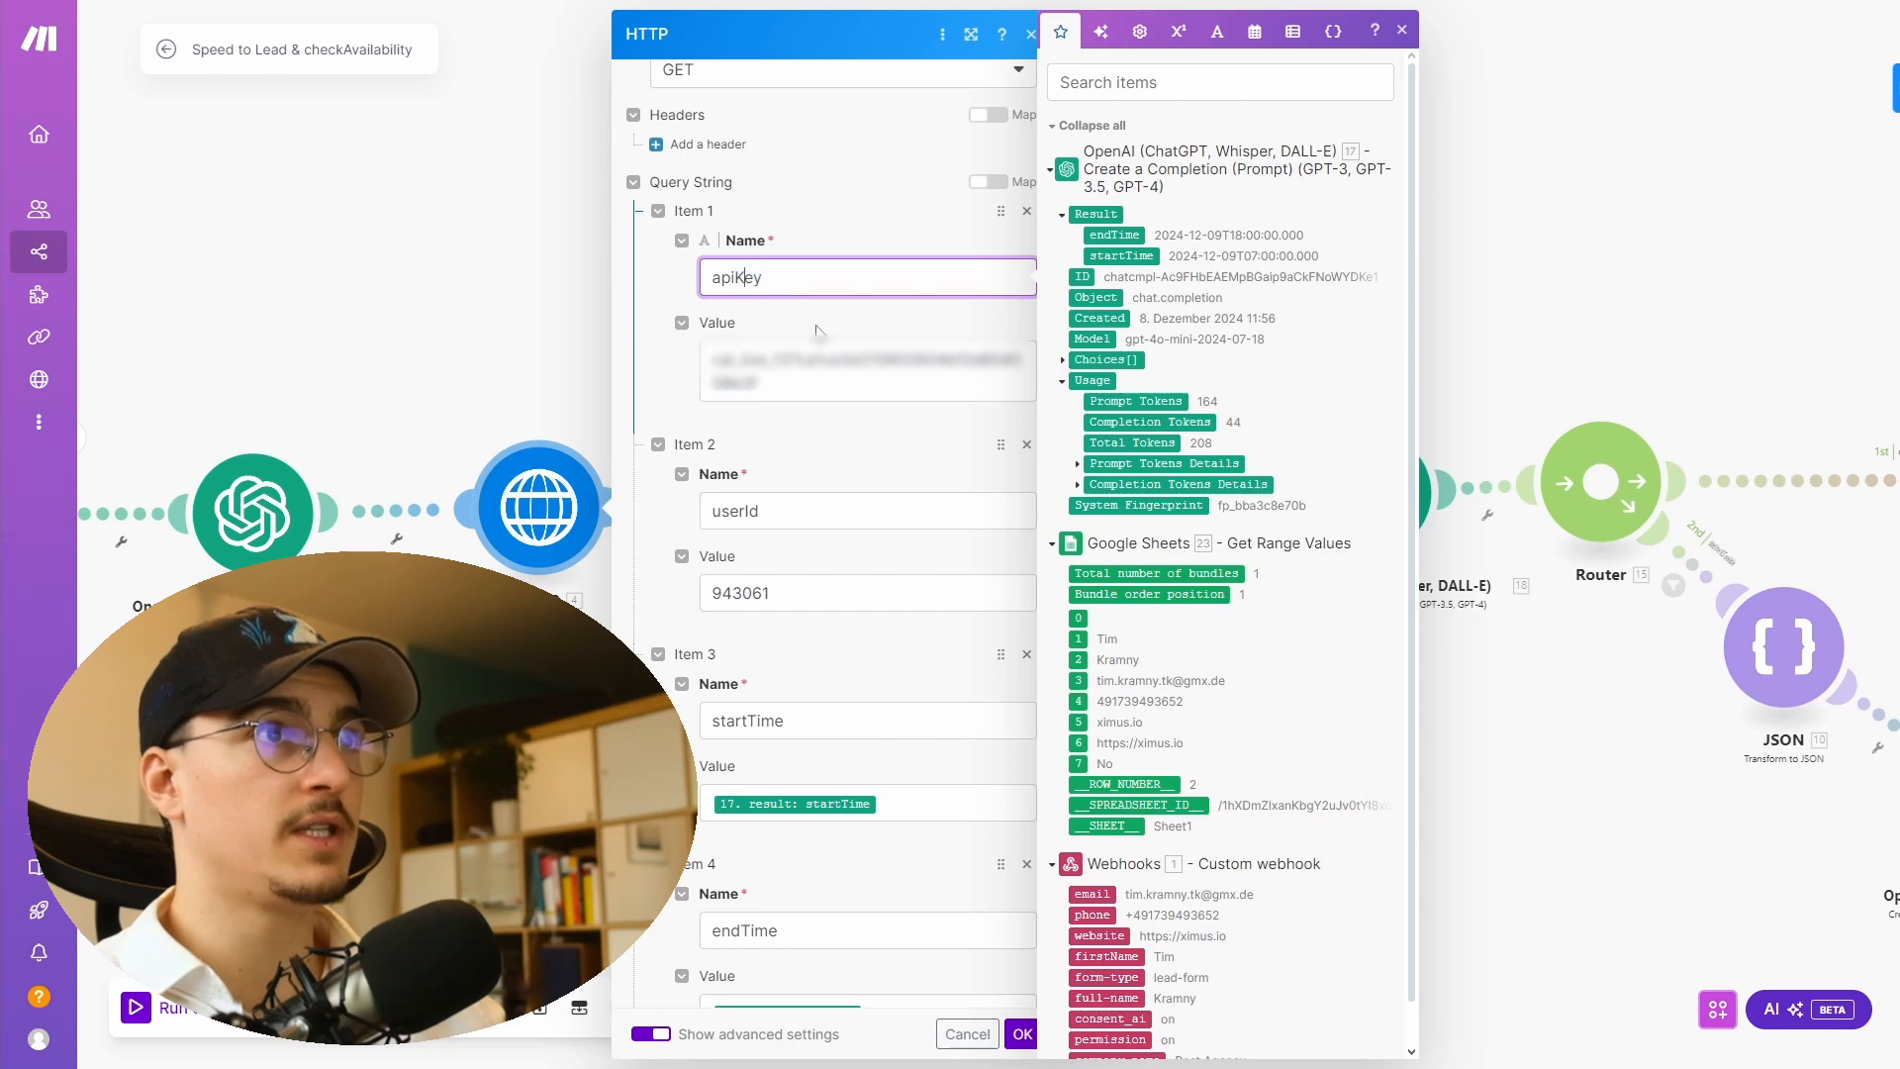
{"action": "left_click", "coordinate": [798, 392]}
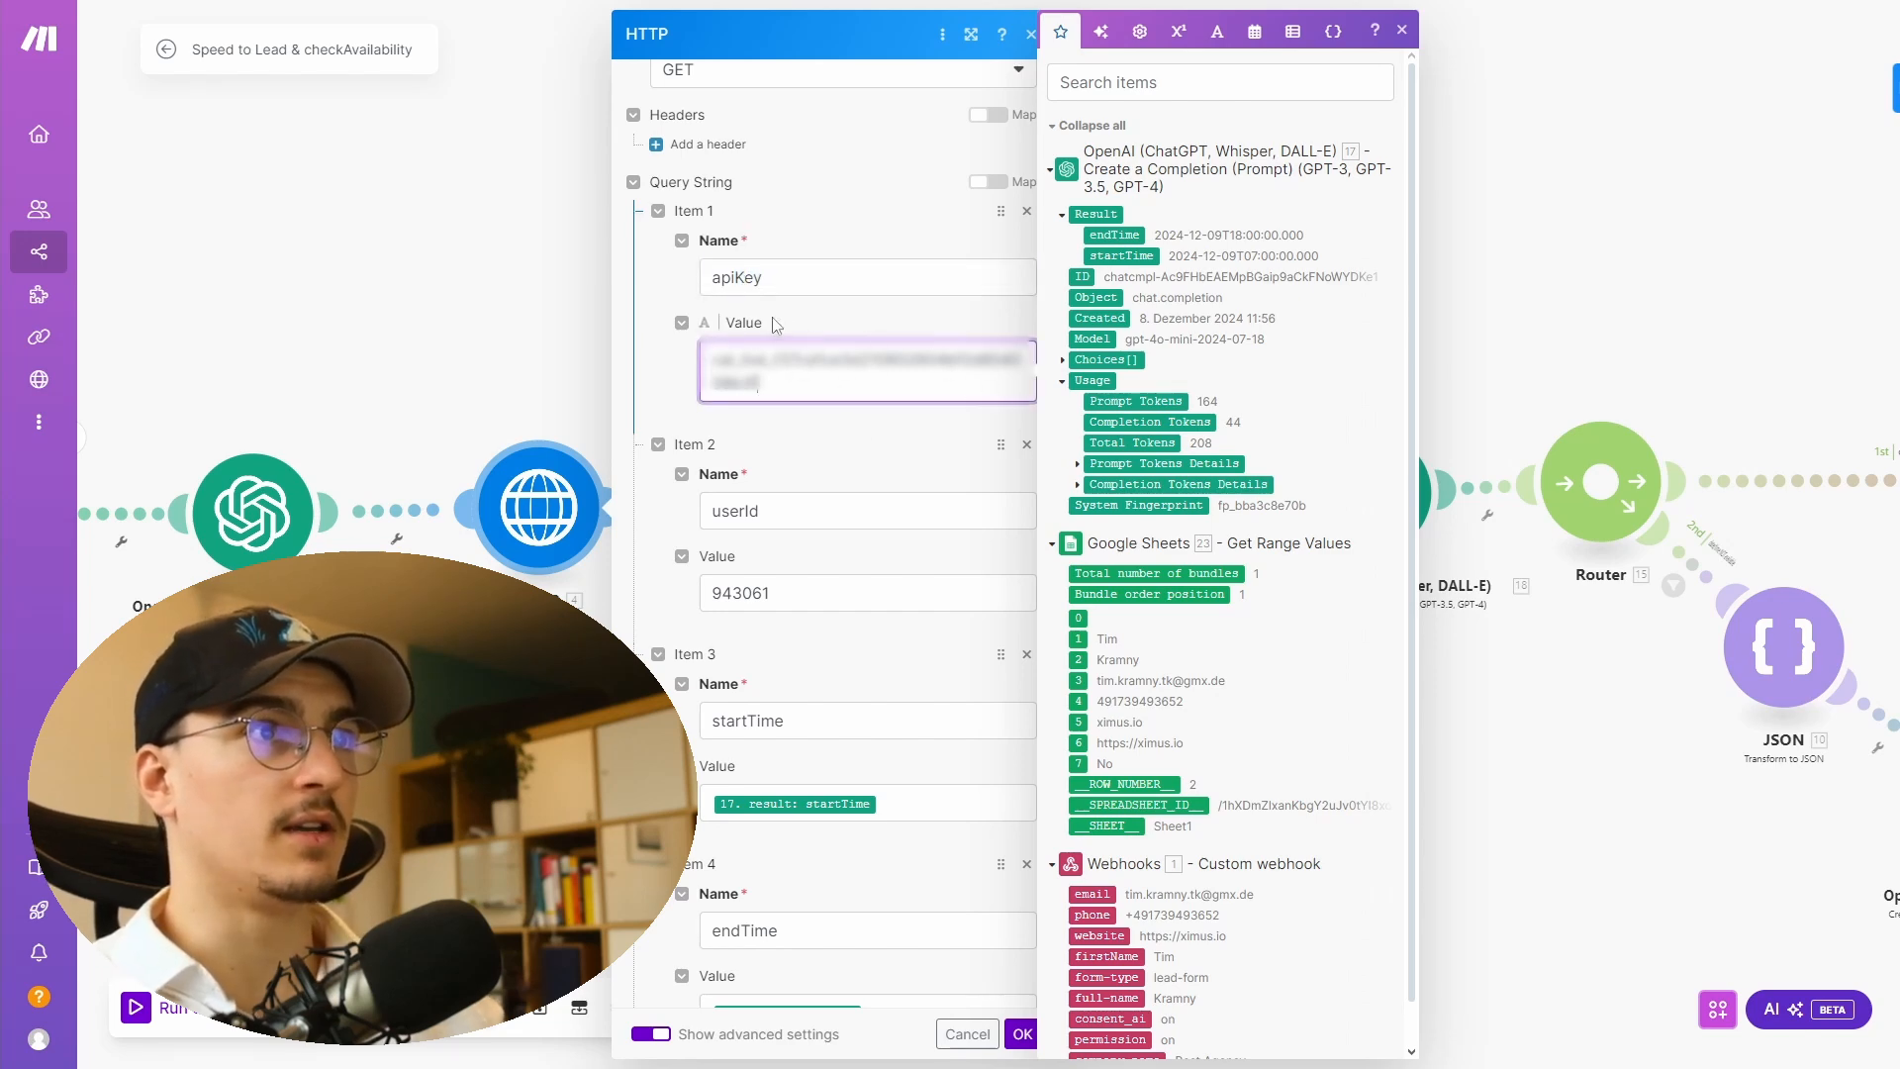
{"action": "scroll", "coordinate": [775, 319], "scroll_direction": "down", "scroll_amount": 2}
{"action": "left_click", "coordinate": [809, 257]}
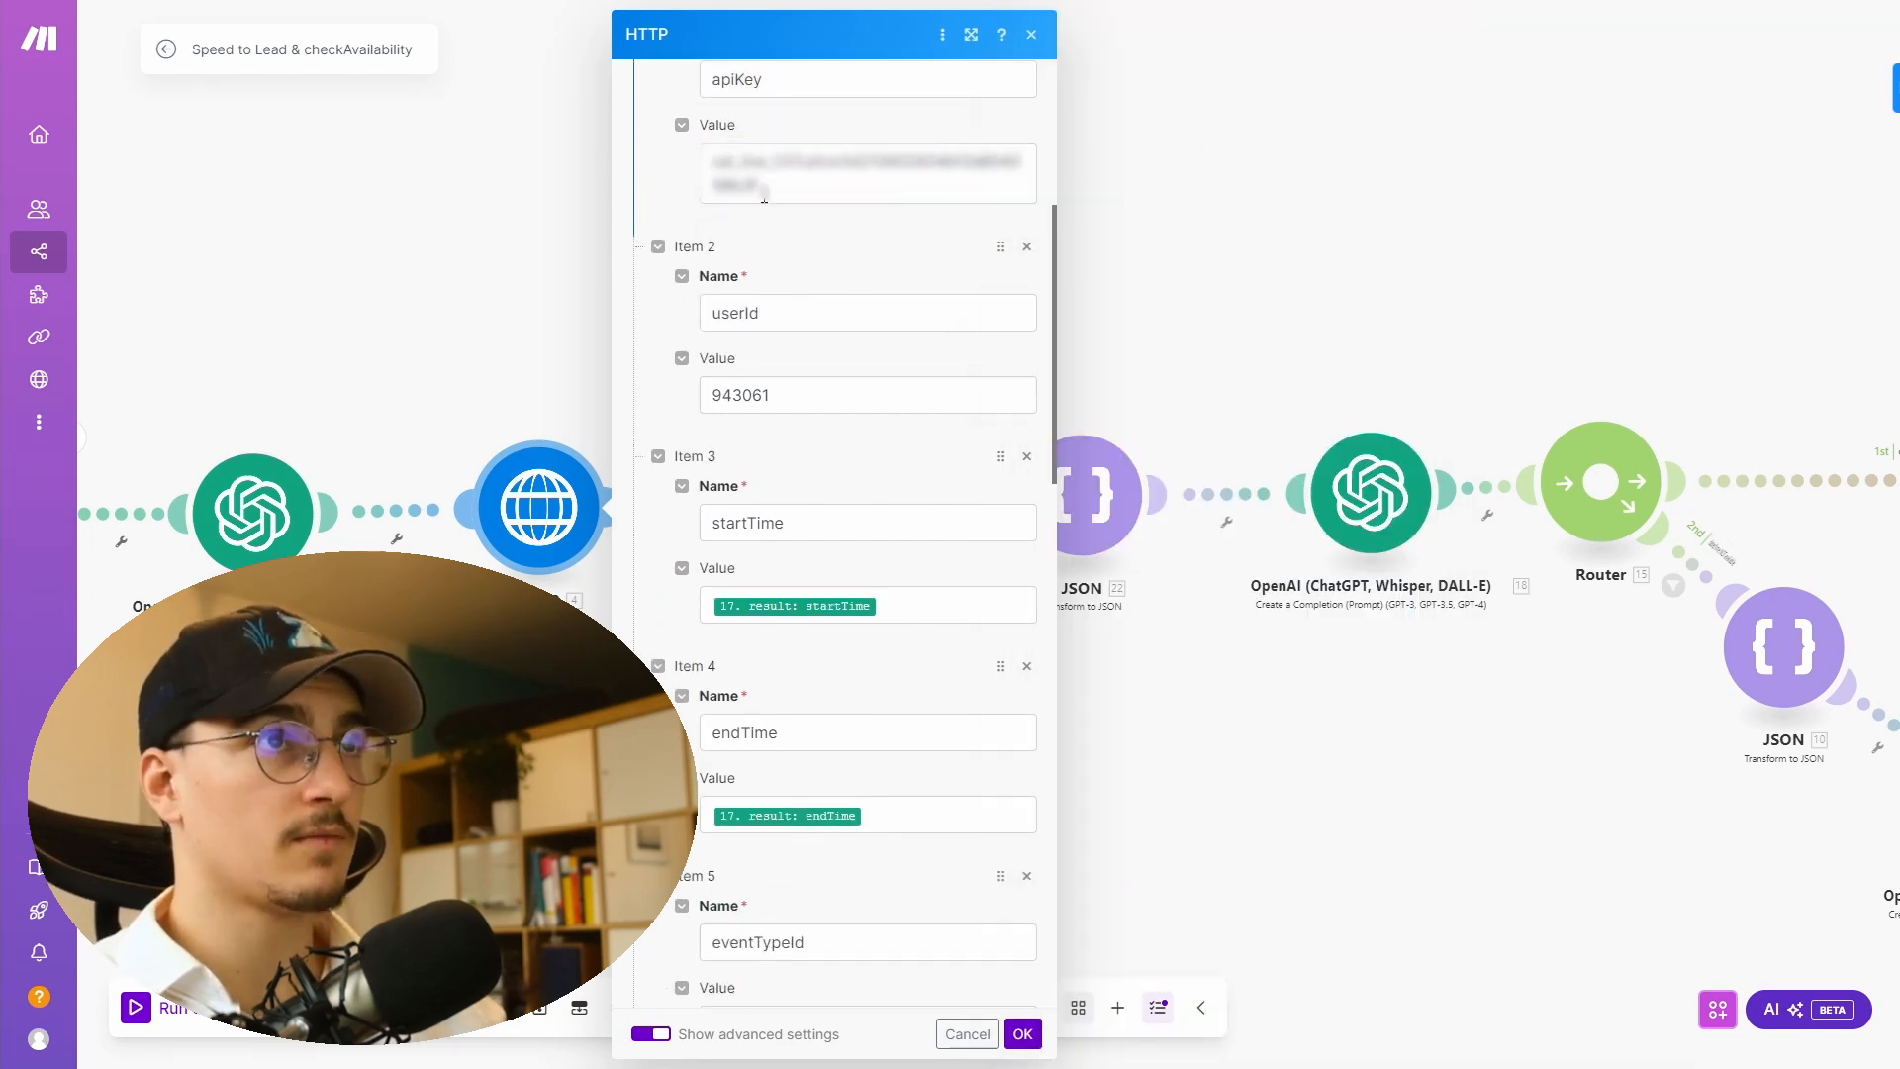
{"action": "left_click", "coordinate": [772, 315]}
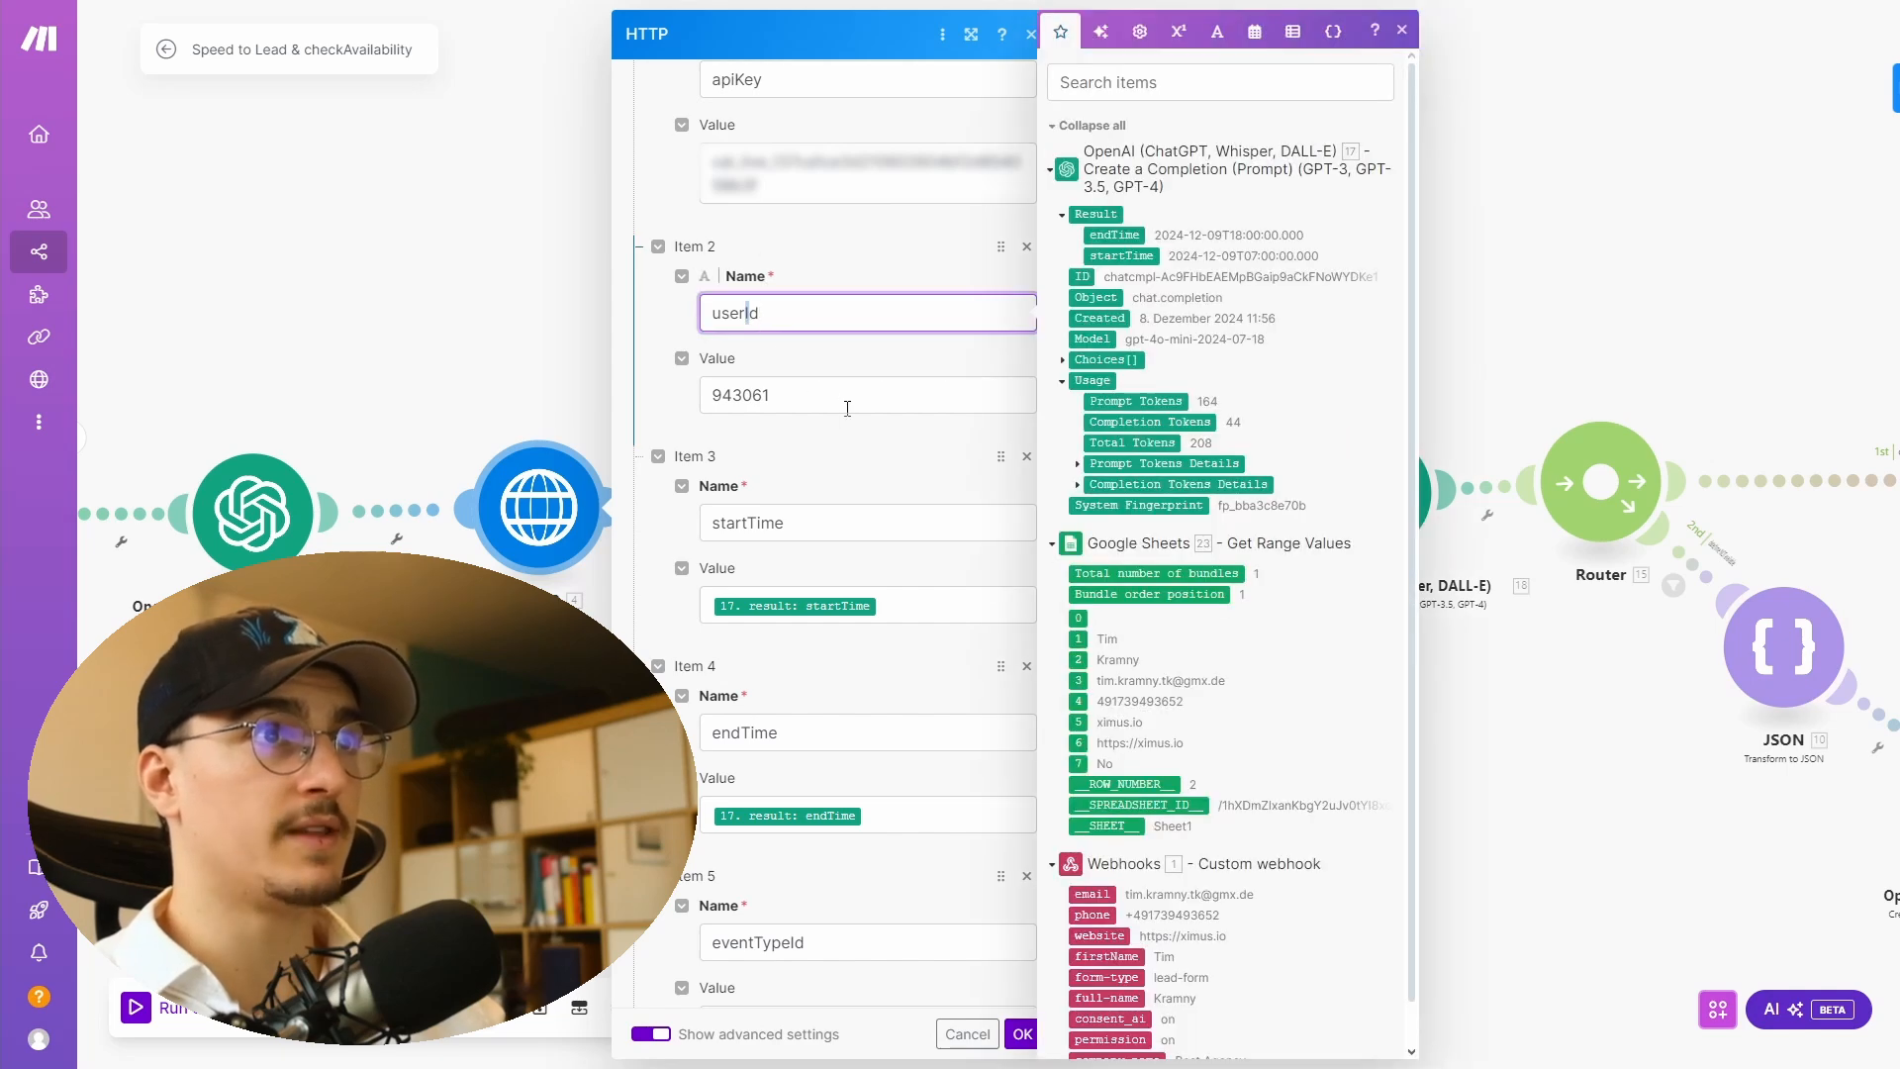
{"action": "left_click", "coordinate": [822, 395]}
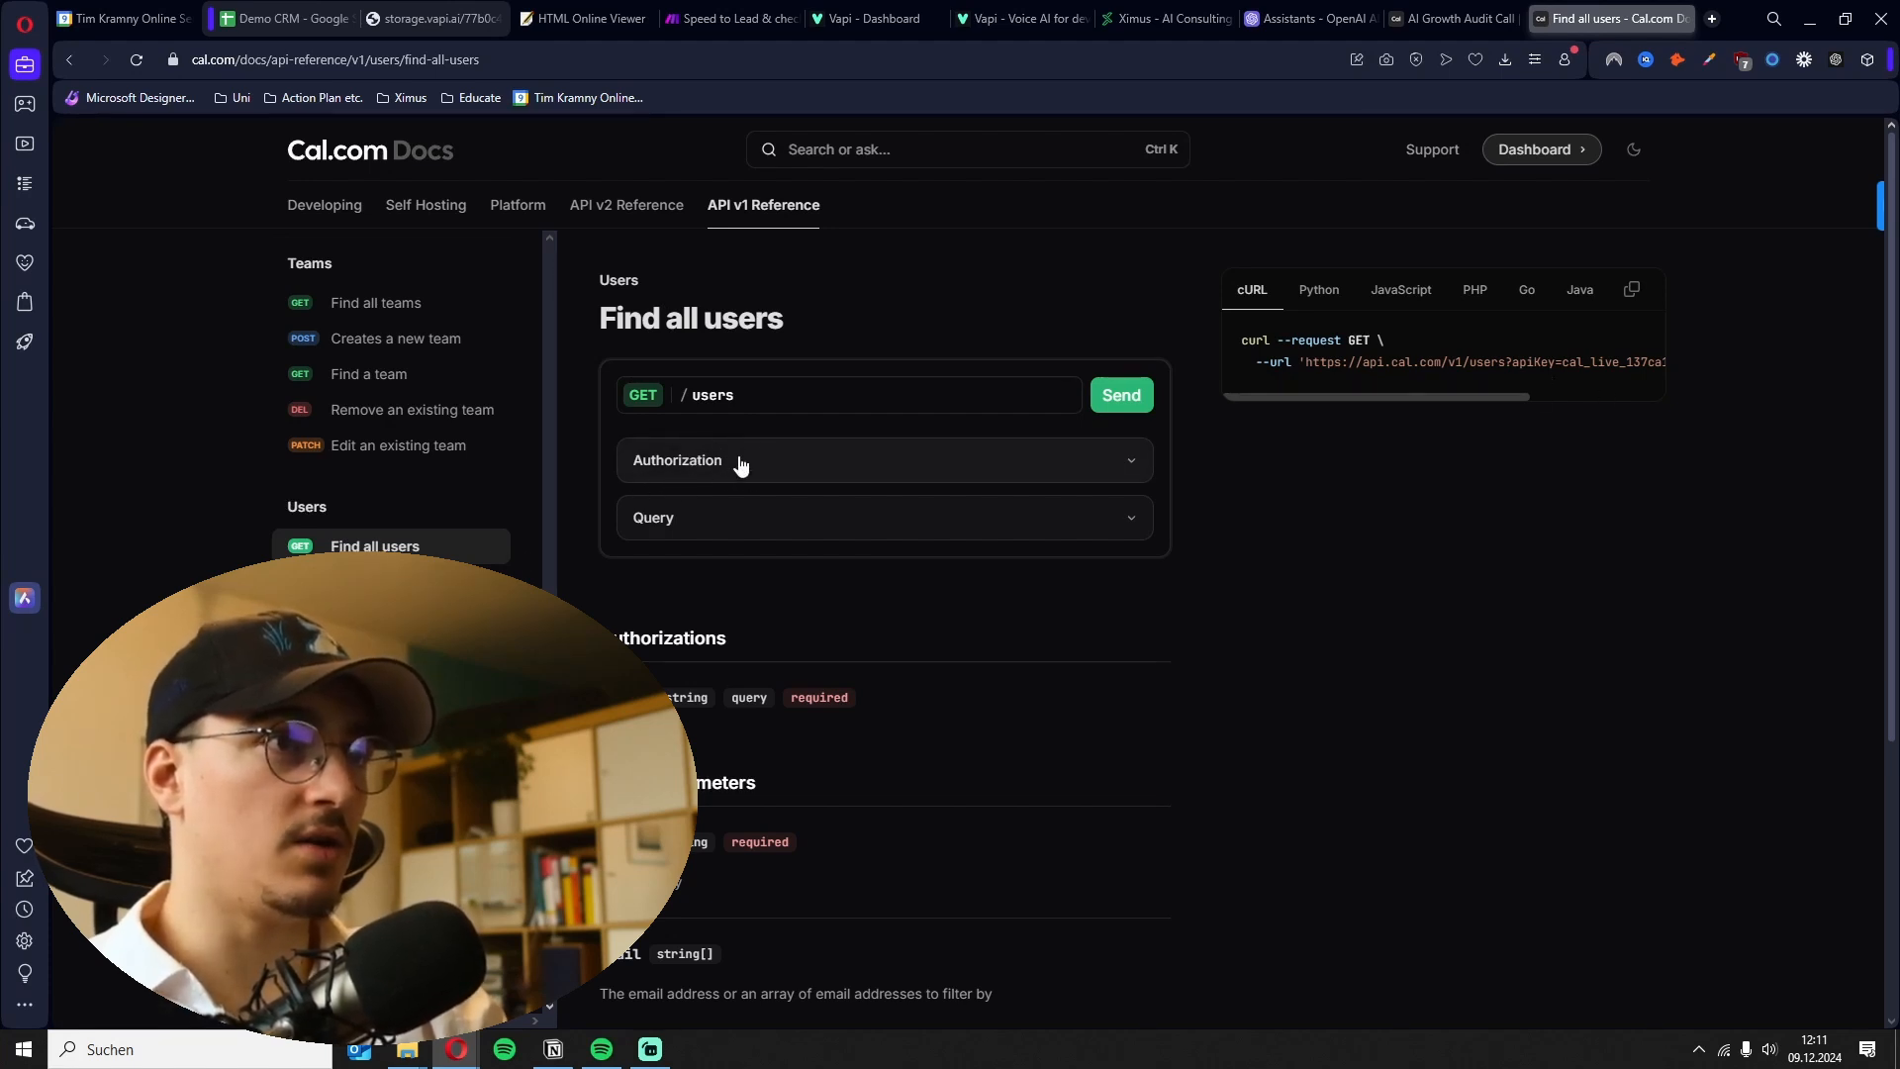
- Send the Find all users request in the Cal.com API docs, copy the user id, and paste it as the userId query value
{"action": "left_click", "coordinate": [1123, 398]}
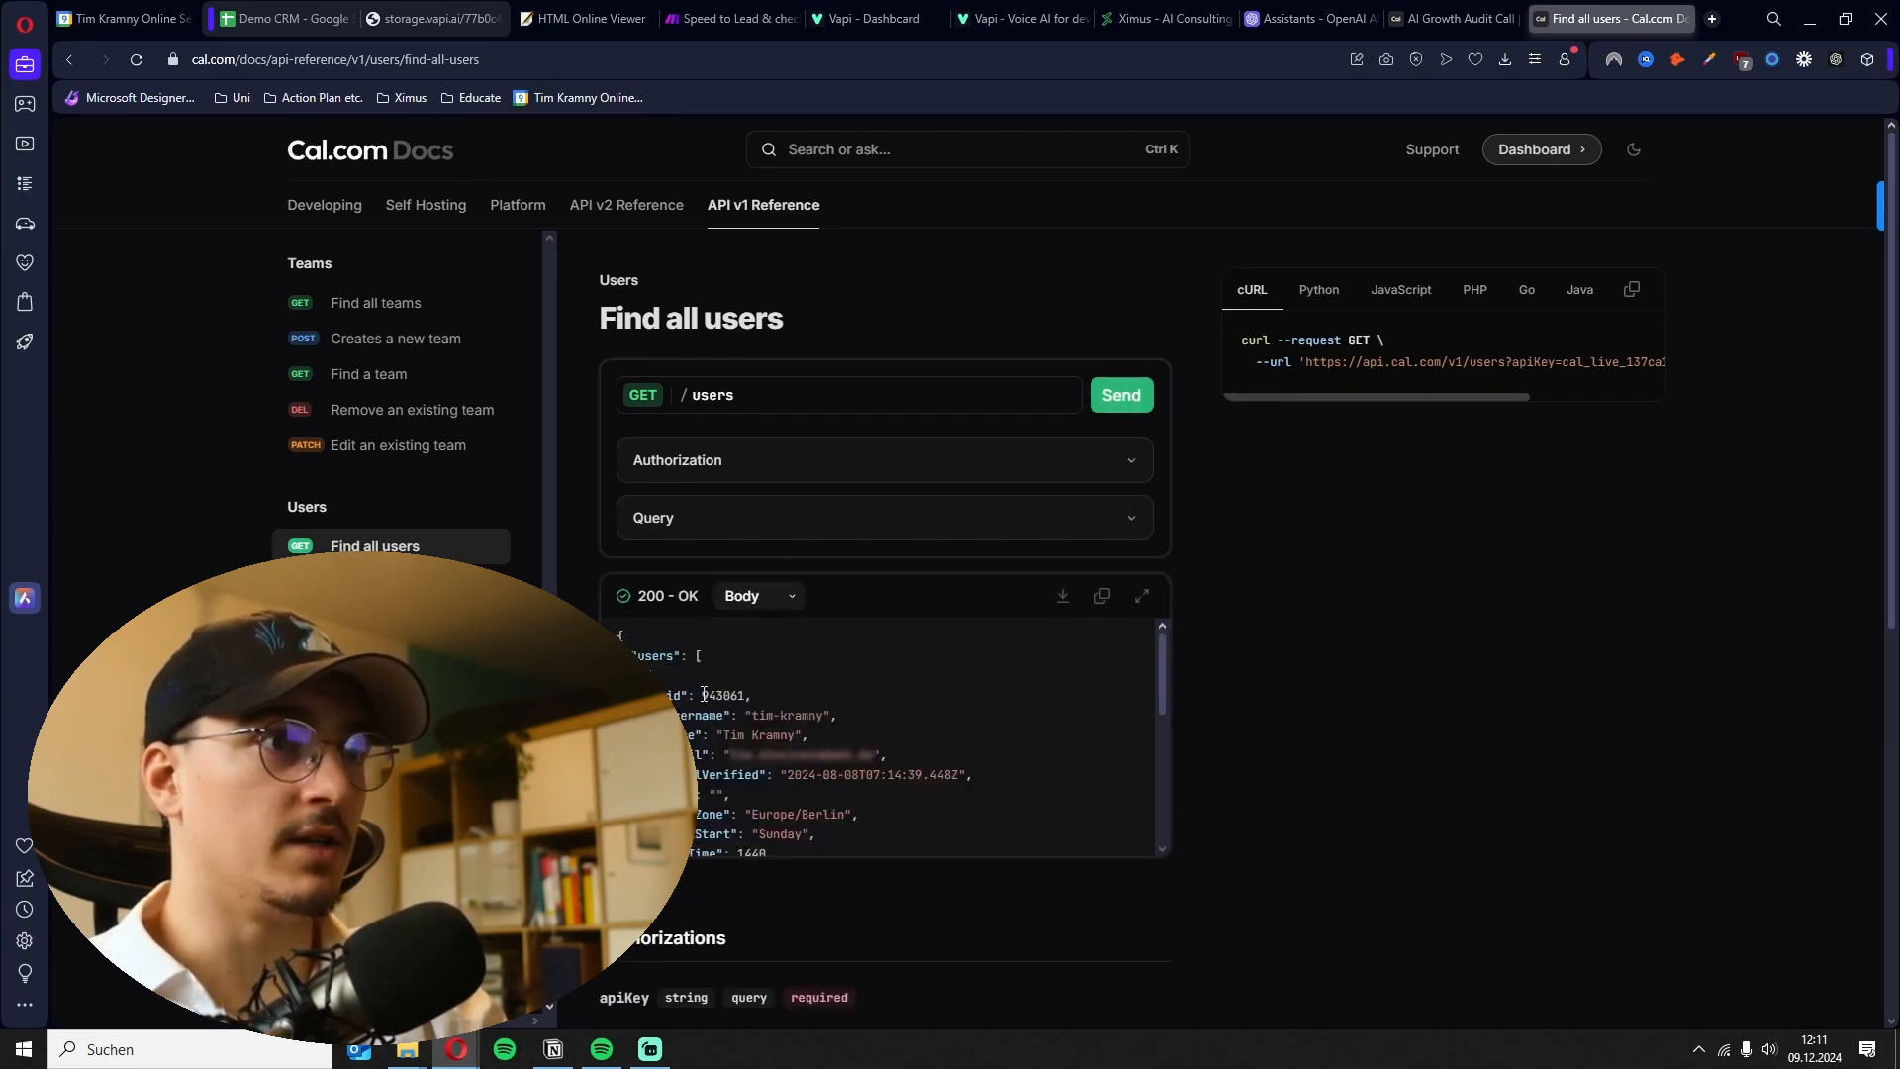
{"action": "left_click_drag", "start_coordinate": [704, 695], "coordinate": [752, 695]}
{"action": "key", "text": "ctrl+c"}
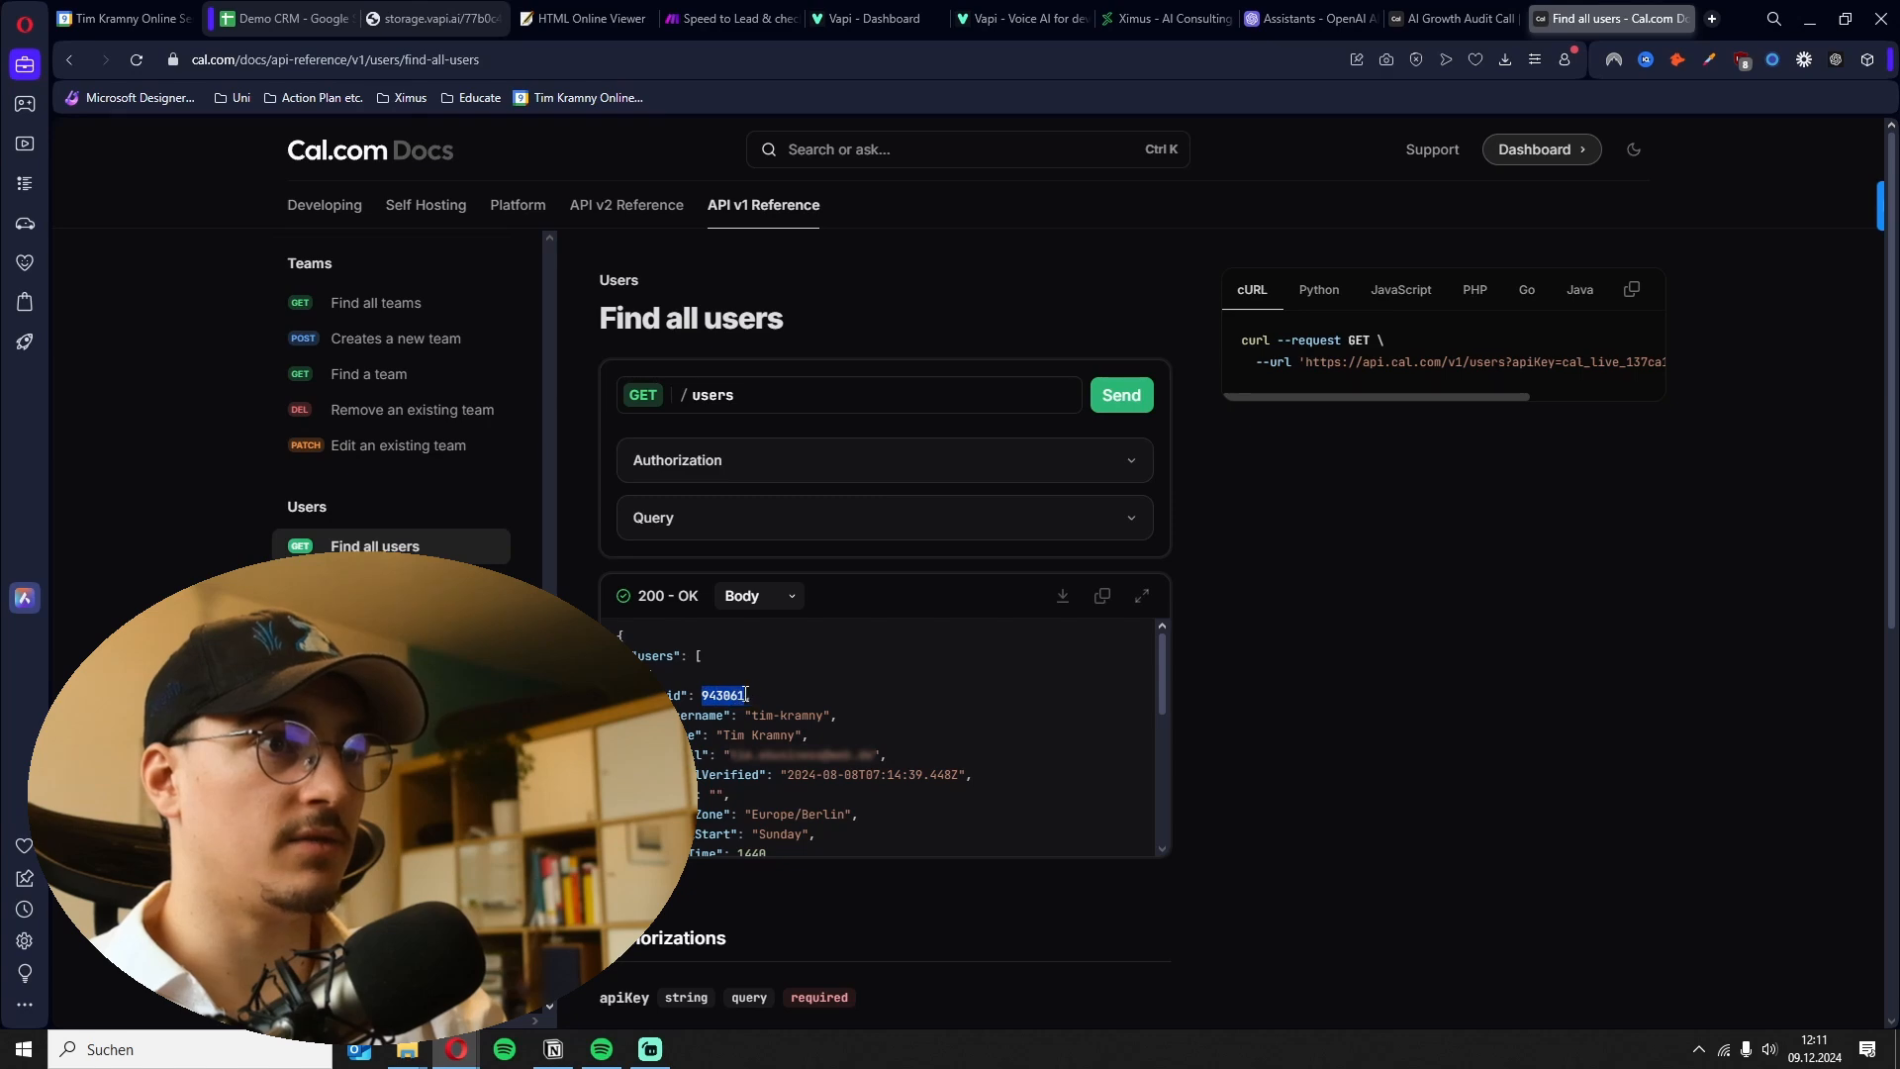
{"action": "left_click", "coordinate": [702, 25]}
{"action": "key", "text": "ctrl+v"}
{"action": "key", "text": "F11"}
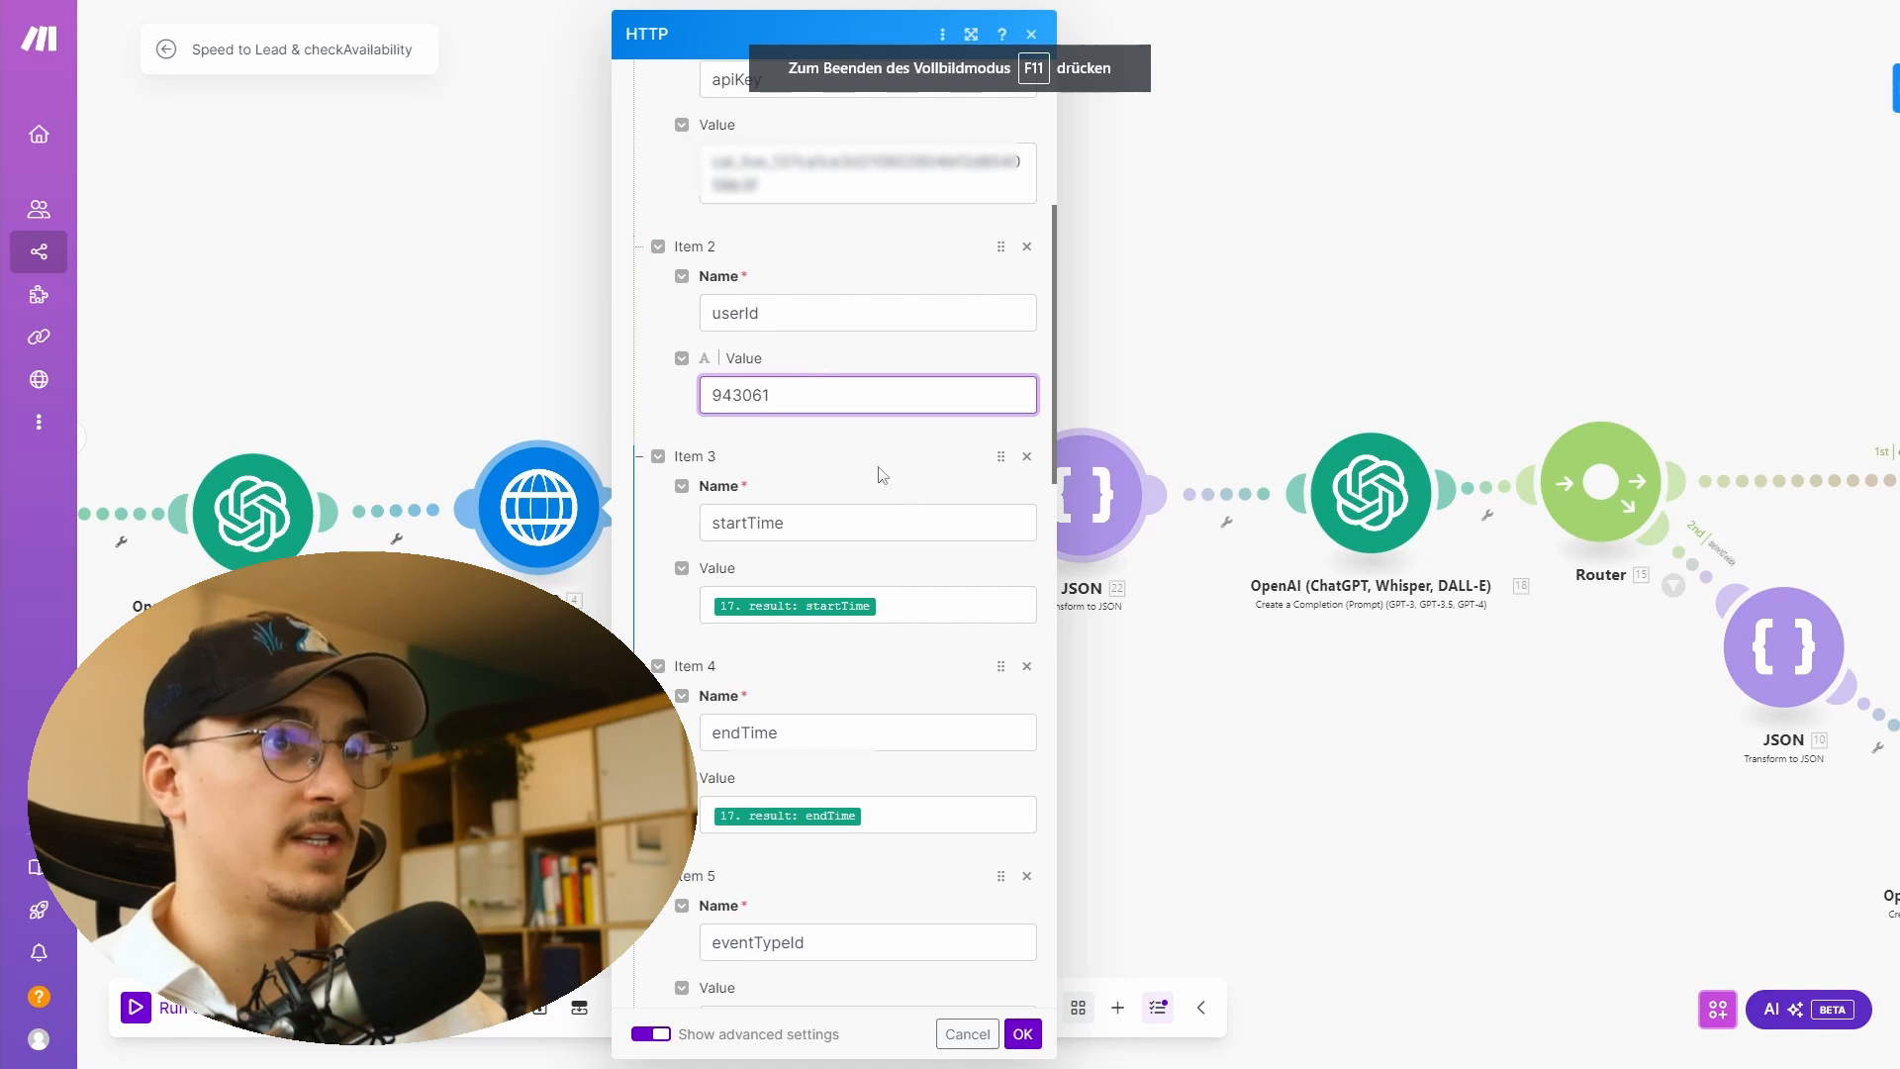
- Review the startTime, endTime, eventTypeId and timeZone query parameters and their mapped values
{"action": "scroll", "coordinate": [841, 396], "scroll_direction": "down", "scroll_amount": 2}
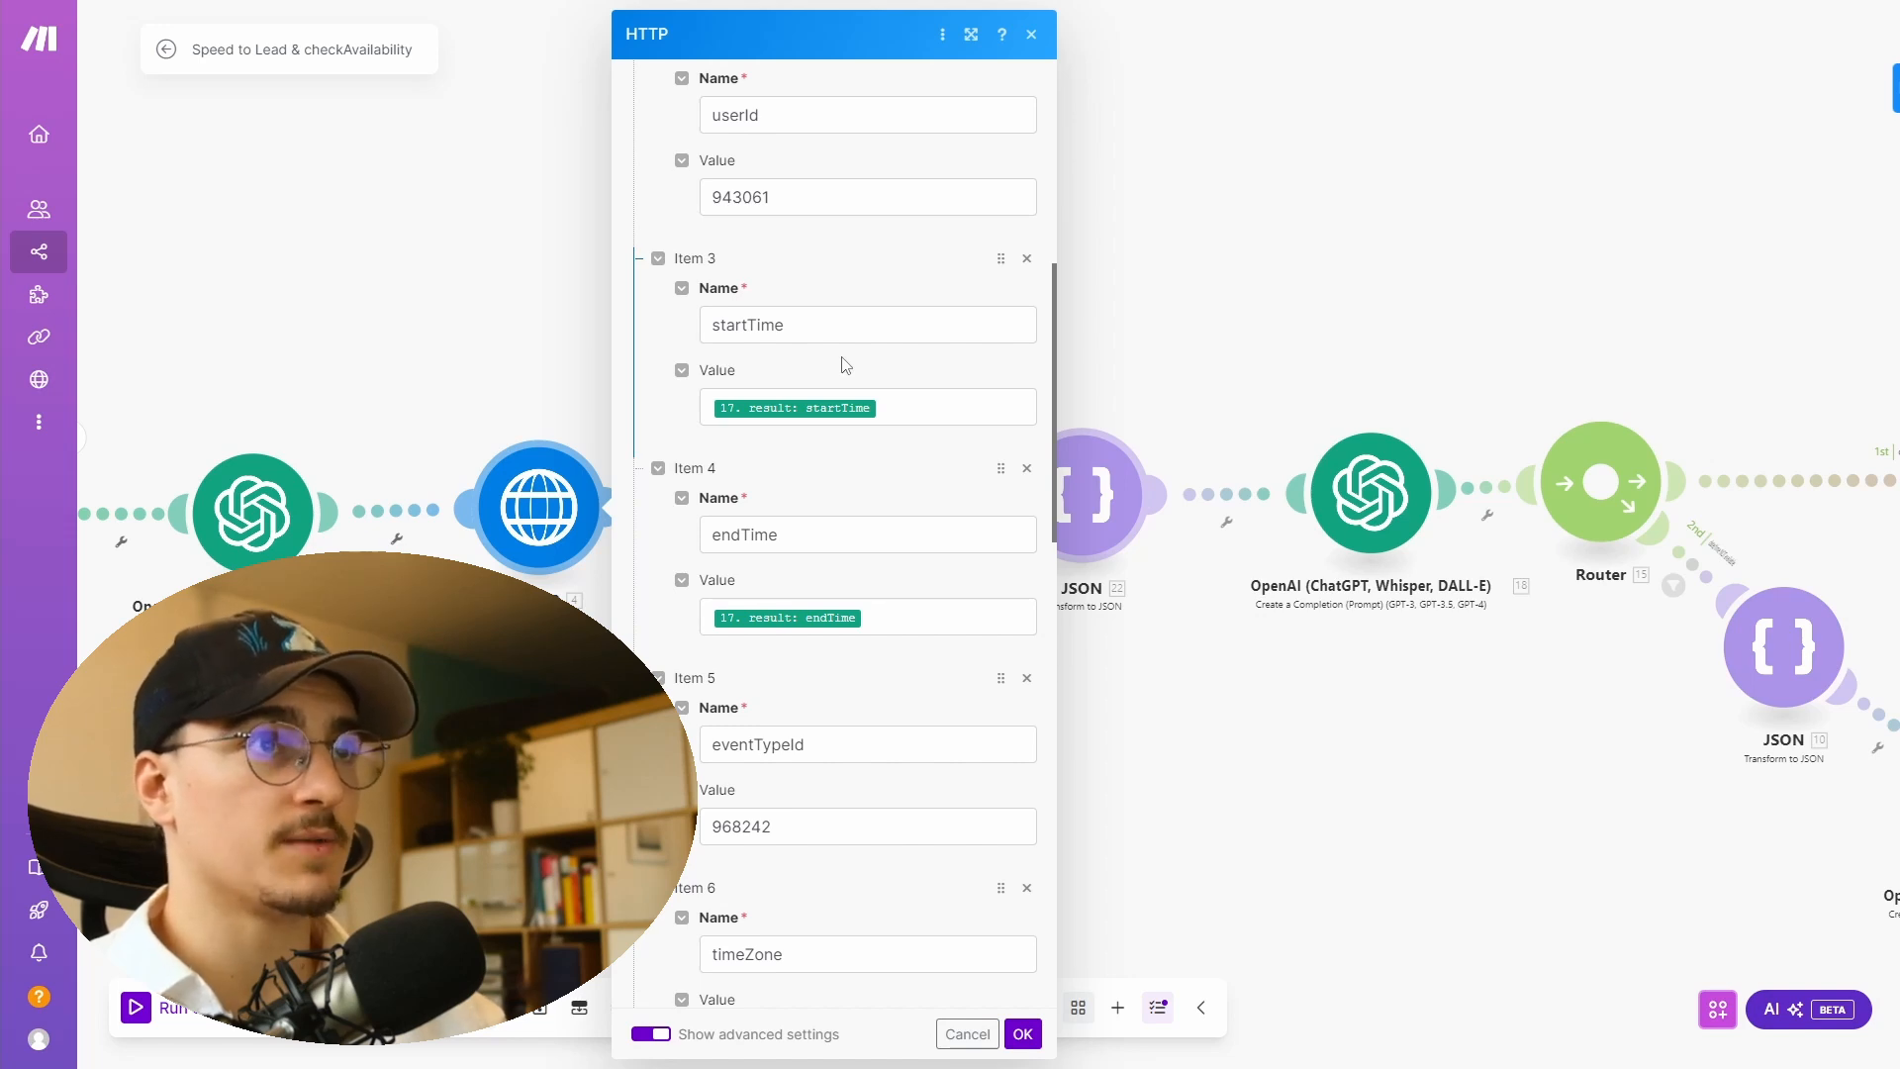
{"action": "left_click", "coordinate": [940, 406]}
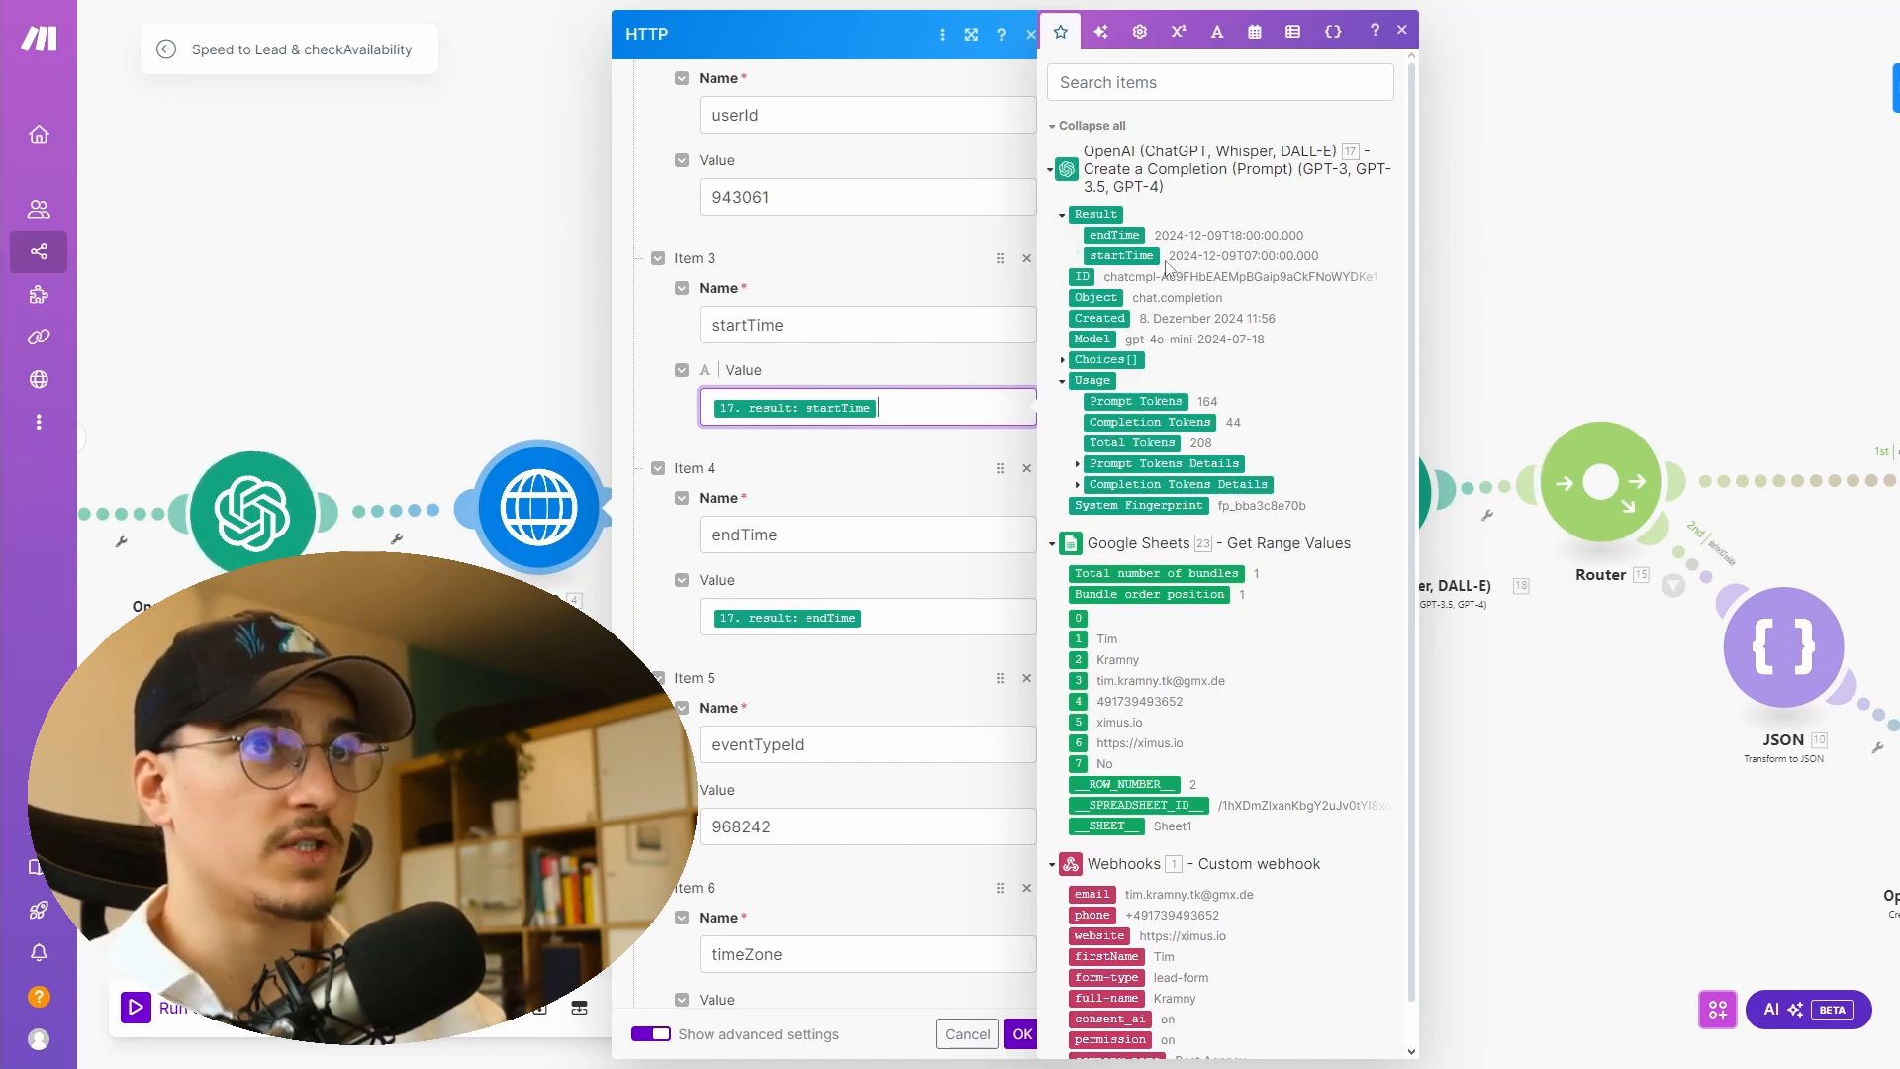
{"action": "left_click", "coordinate": [937, 618]}
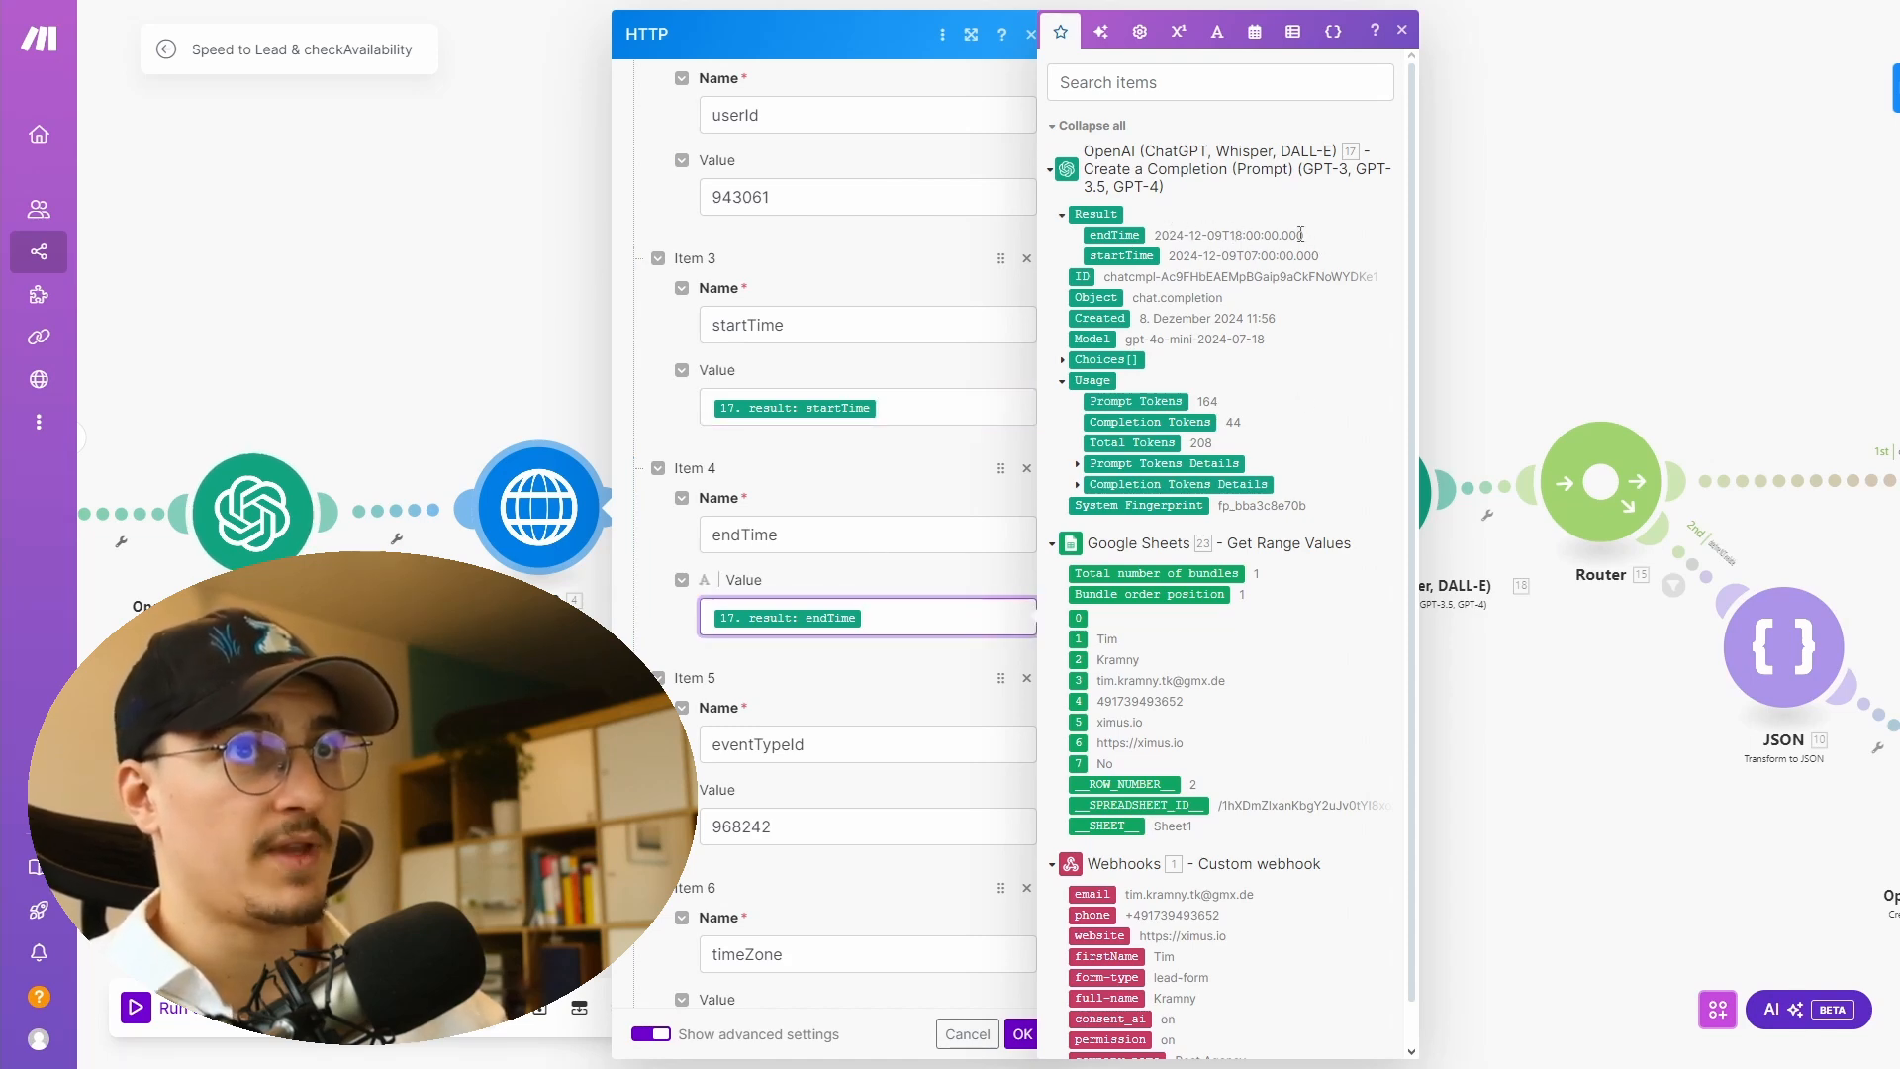
{"action": "scroll", "coordinate": [805, 796], "scroll_direction": "down", "scroll_amount": 2}
{"action": "left_click", "coordinate": [806, 796]}
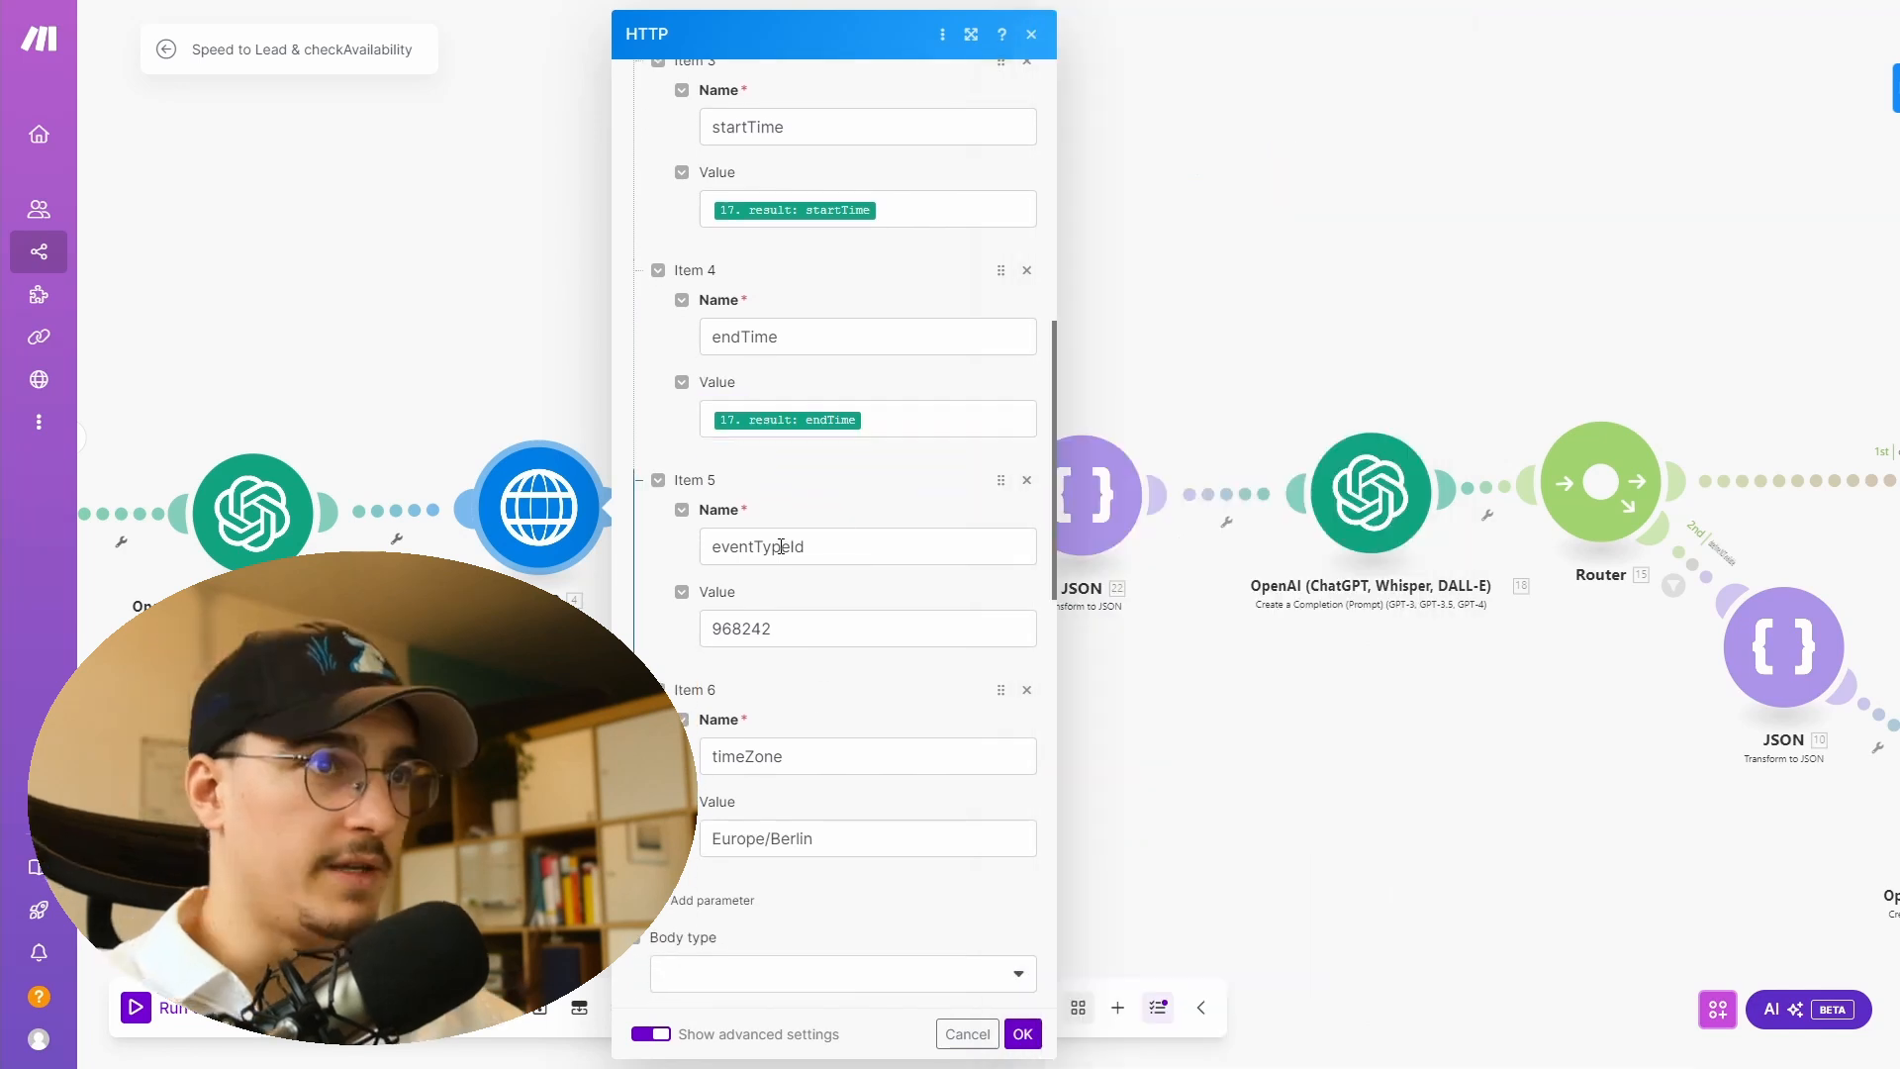
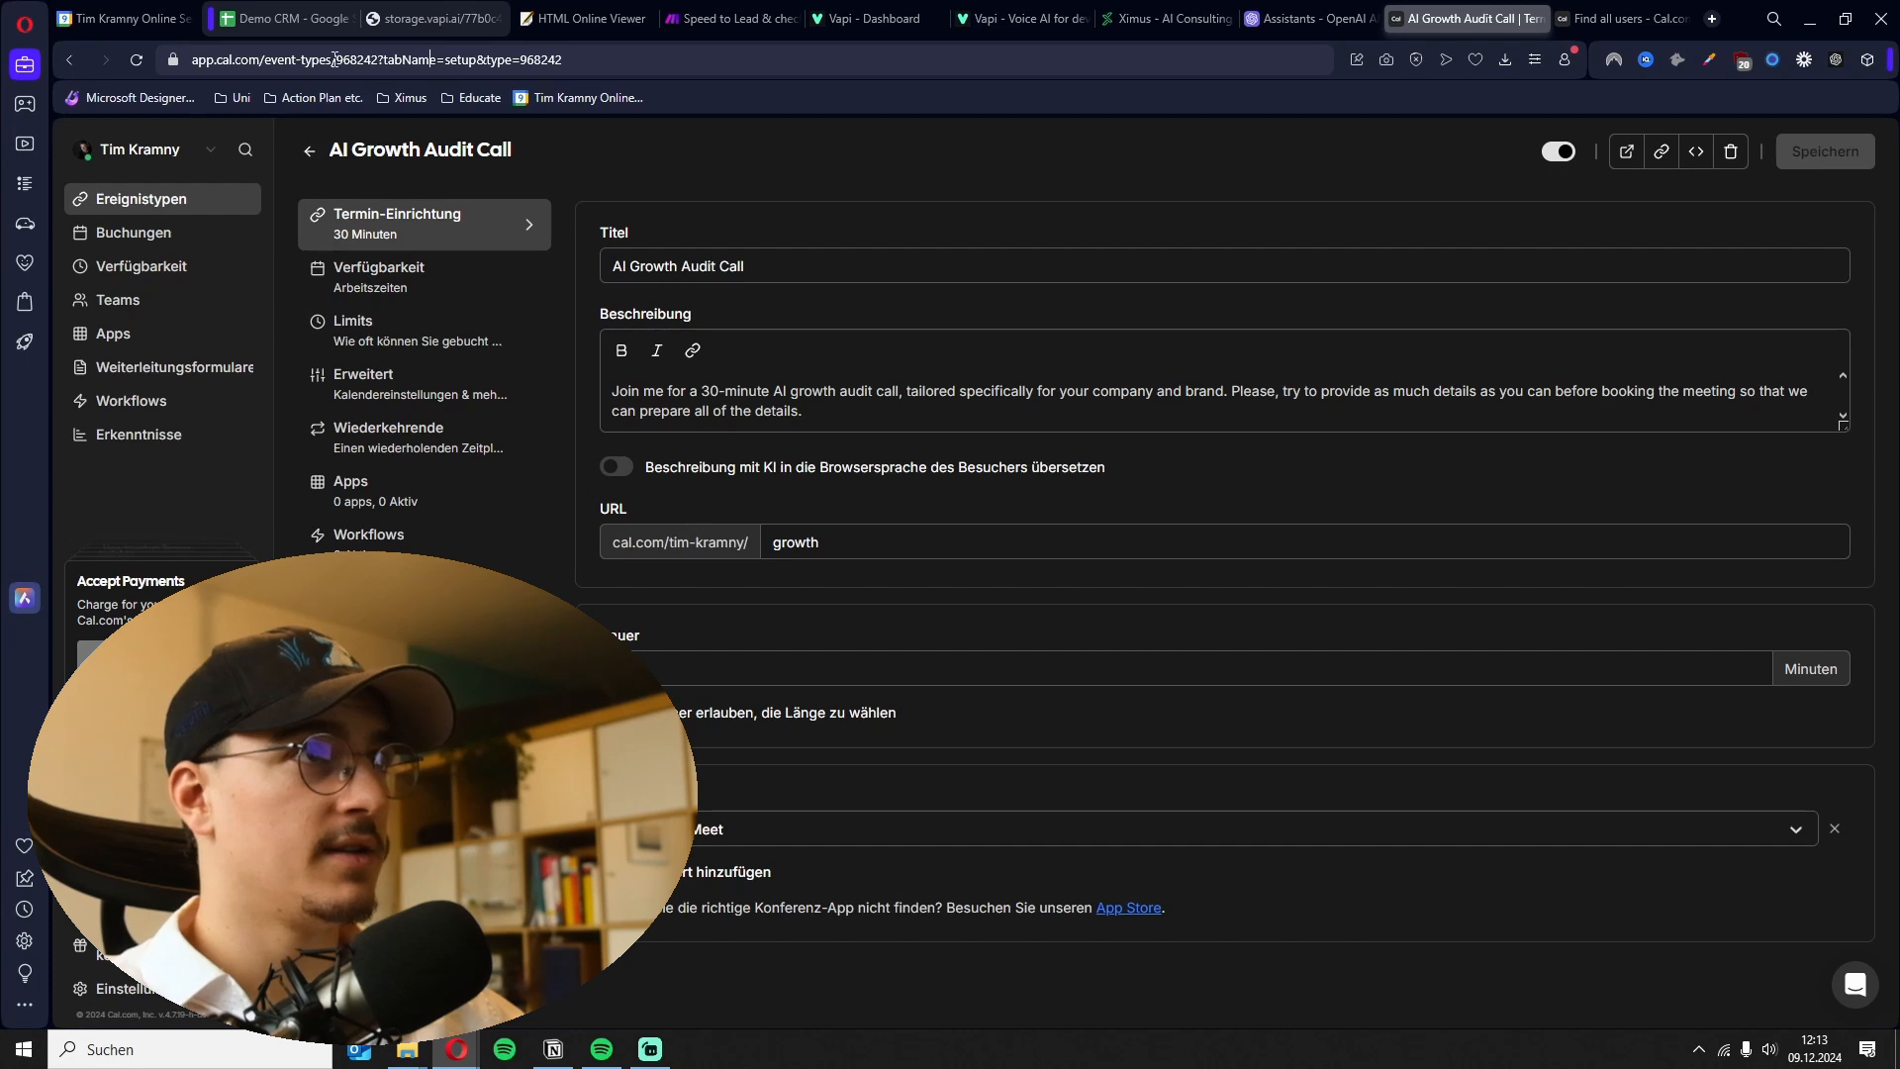
- Locate the event type ID in the Cal.com event type URL, then return to the Make scenario
{"action": "left_click_drag", "start_coordinate": [353, 61], "coordinate": [377, 60]}
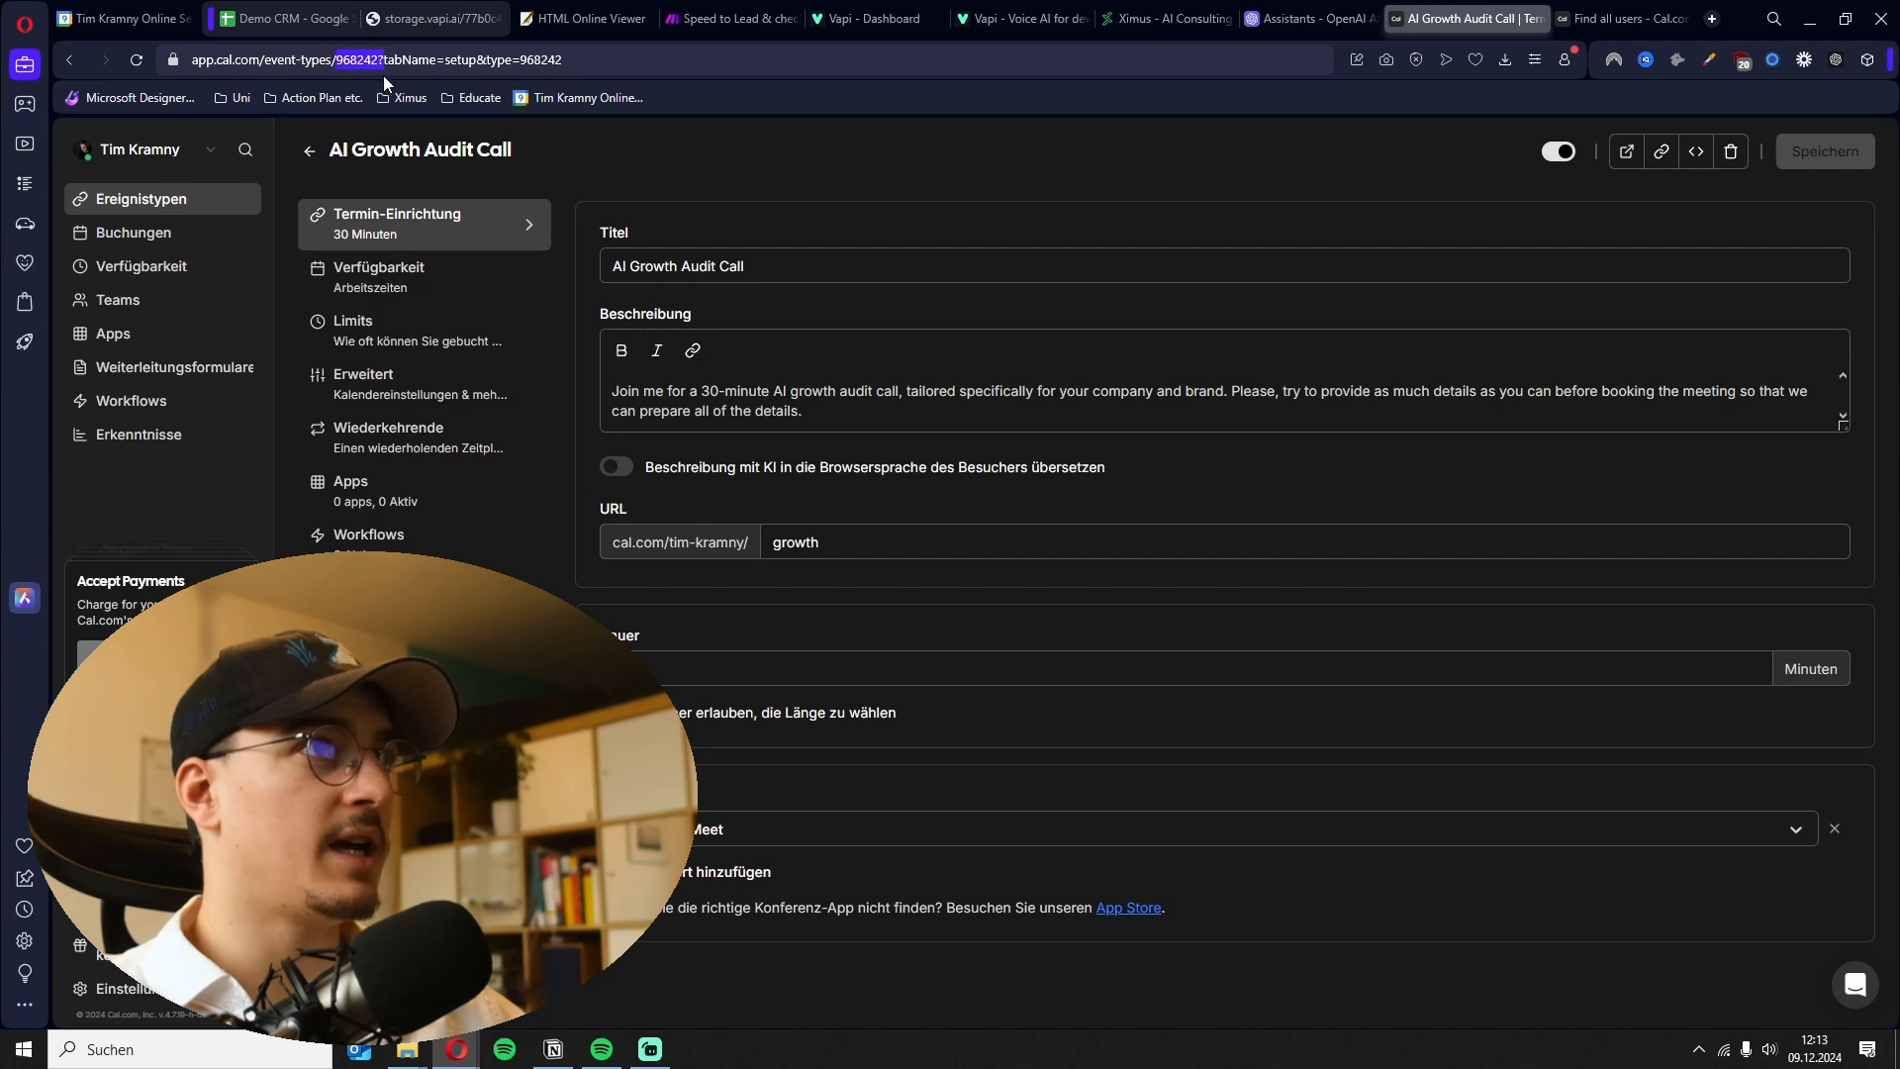
{"action": "left_click", "coordinate": [383, 59]}
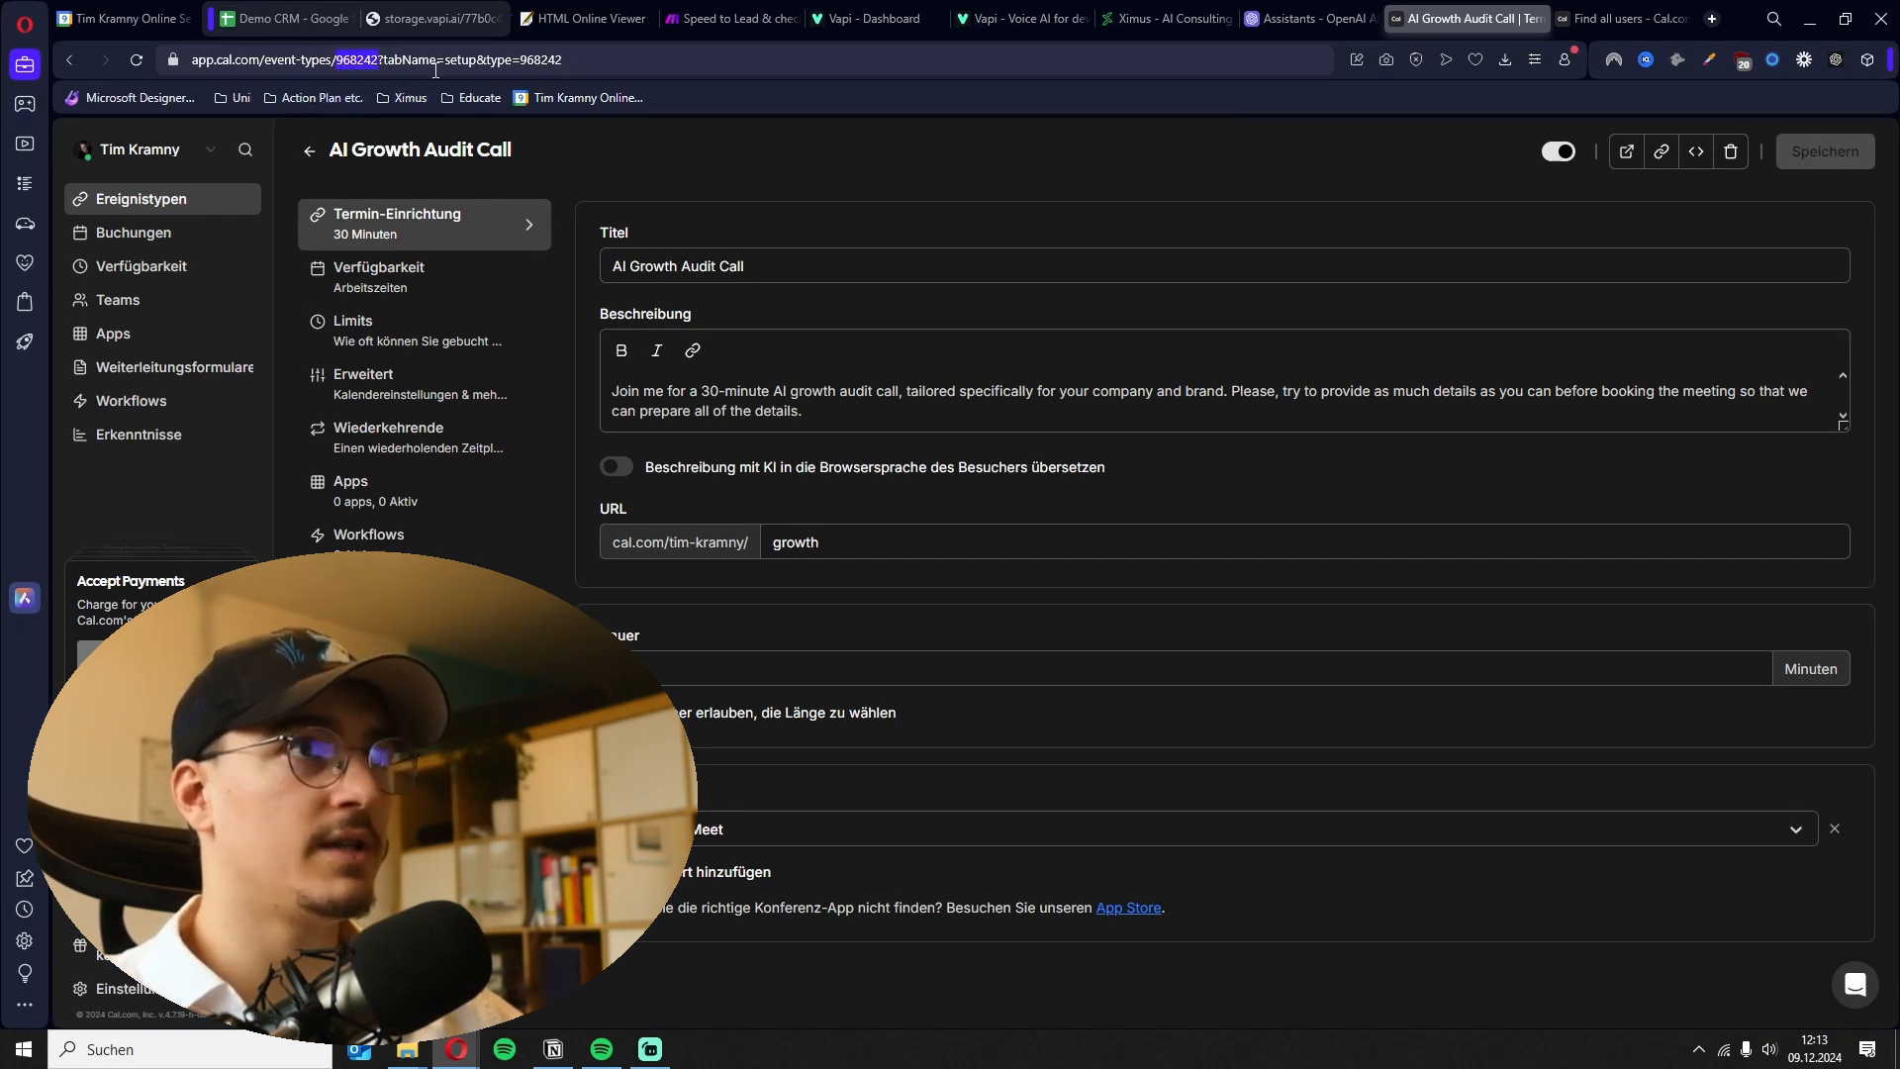
{"action": "left_click", "coordinate": [734, 18]}
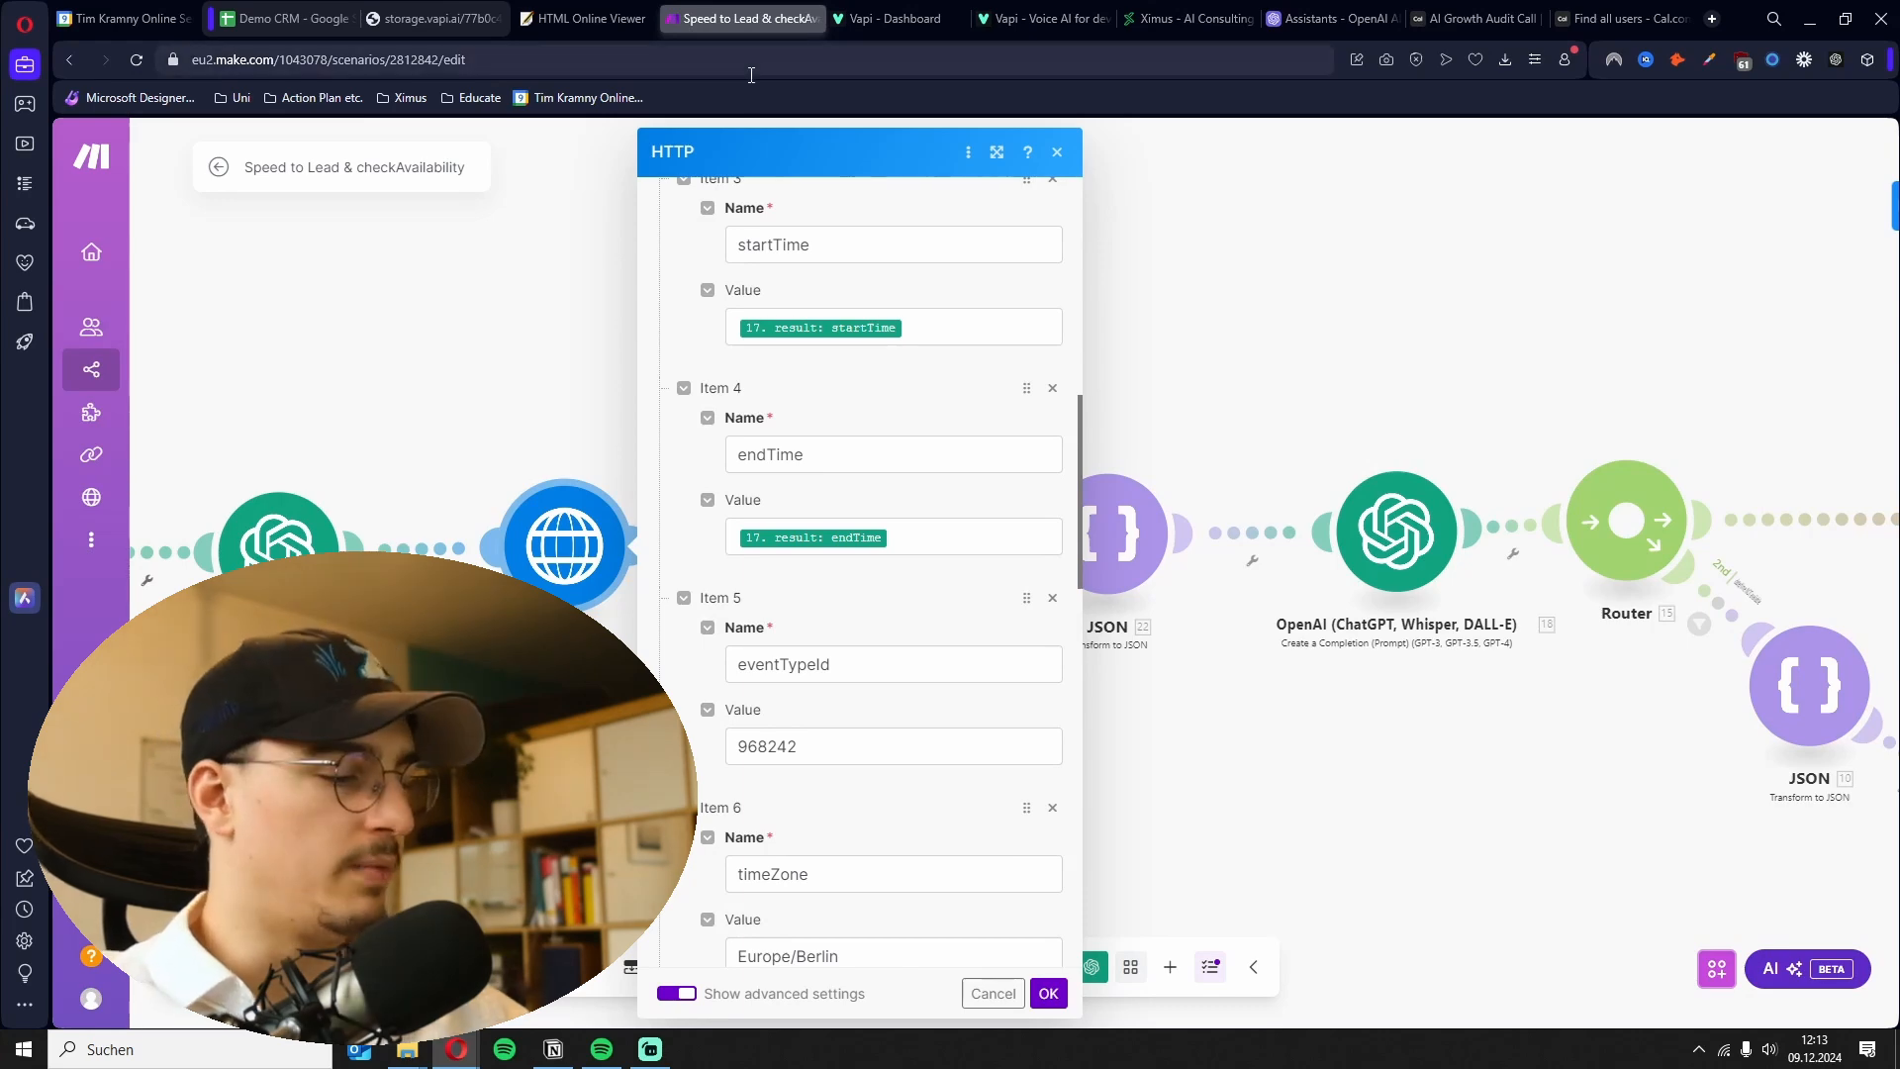
- Review the HTTP module's eventTypeId and timeZone query values and close the module
{"action": "key", "text": "F11"}
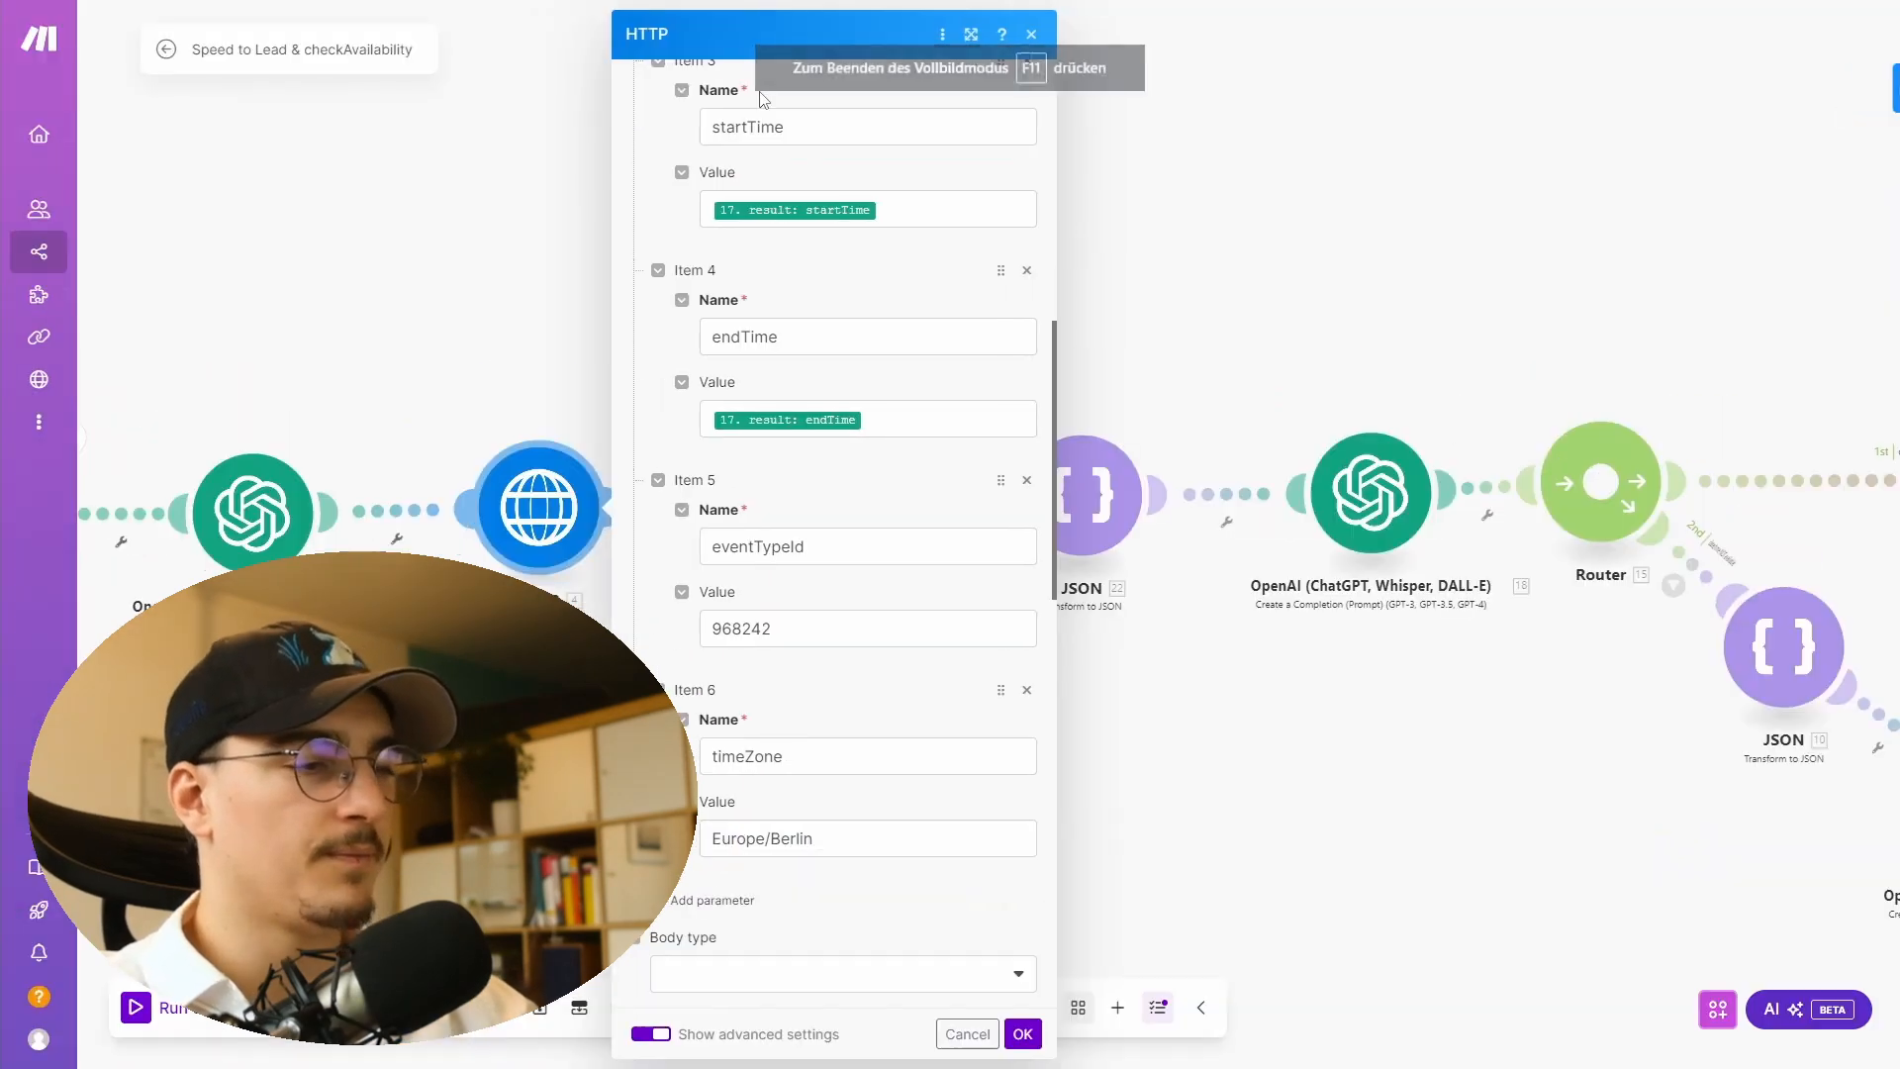
{"action": "left_click", "coordinate": [792, 643]}
{"action": "scroll", "coordinate": [832, 614], "scroll_direction": "down", "scroll_amount": 4}
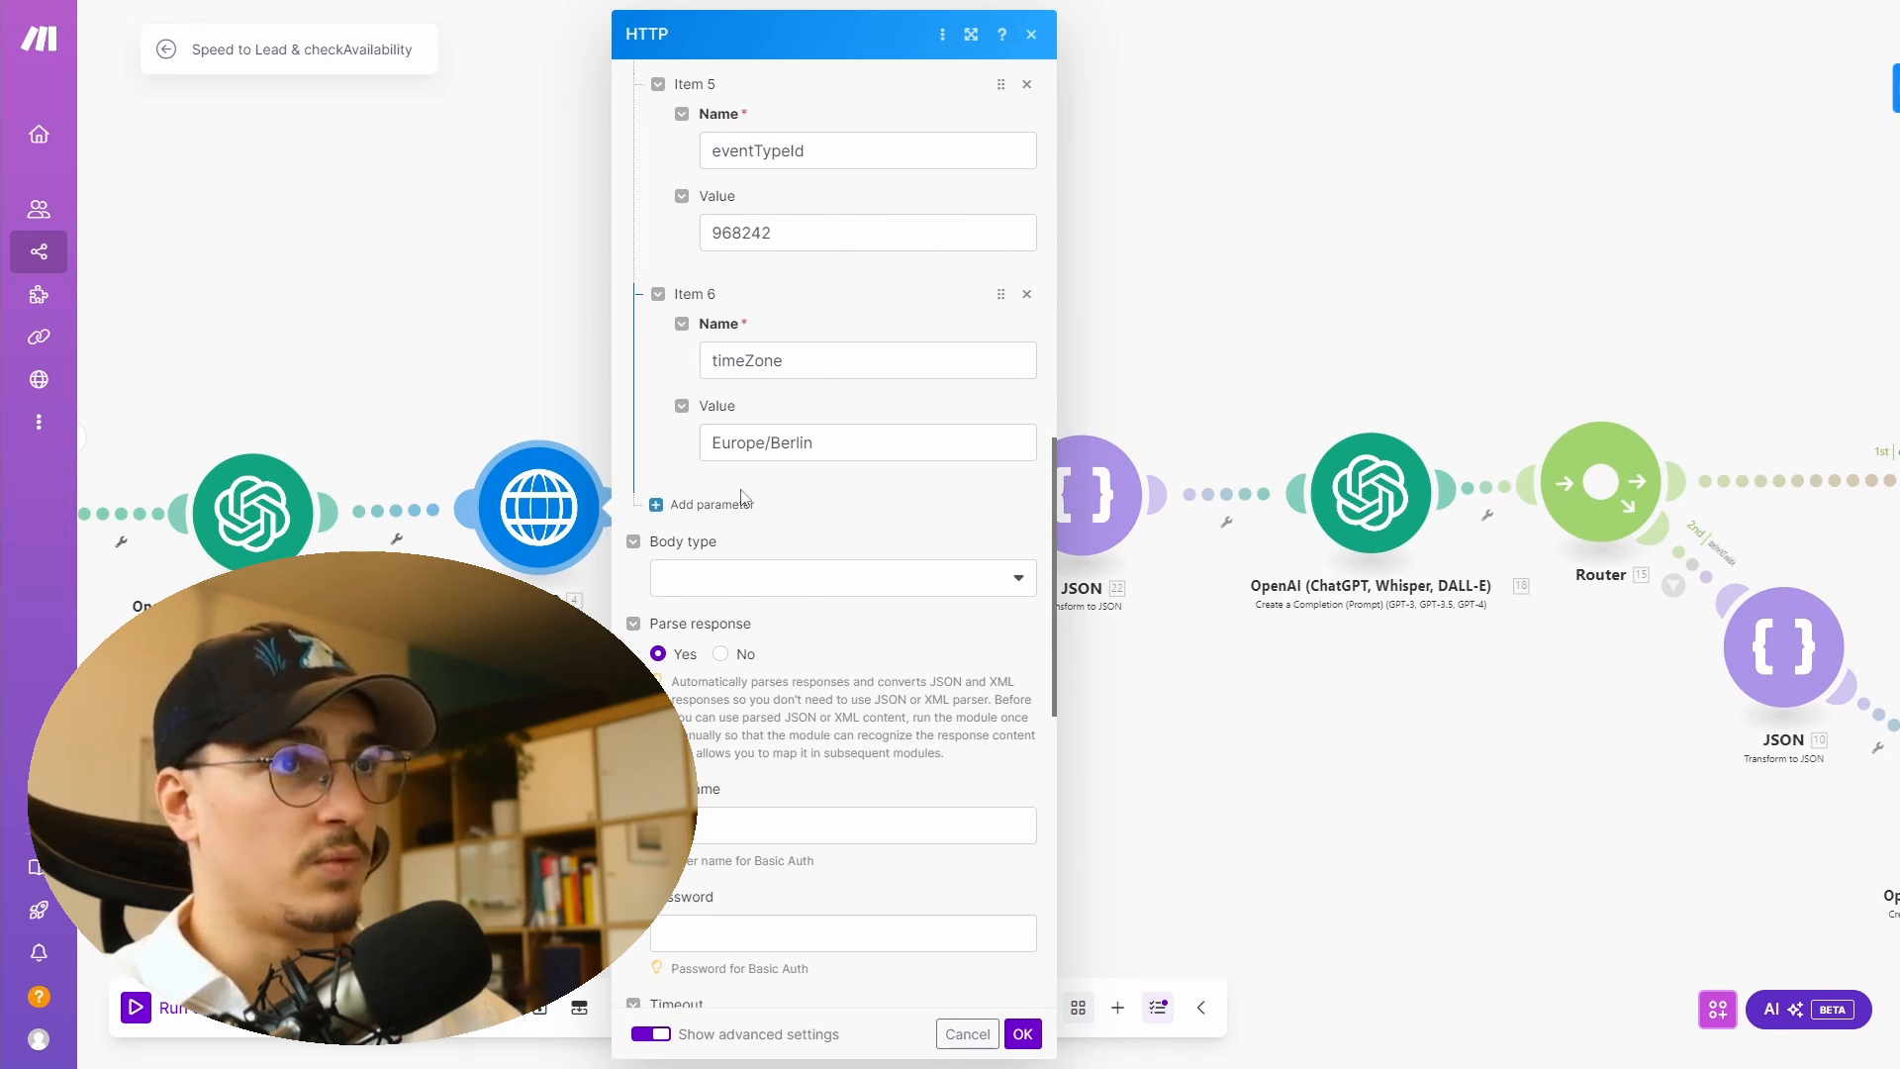
{"action": "double_click", "coordinate": [708, 438]}
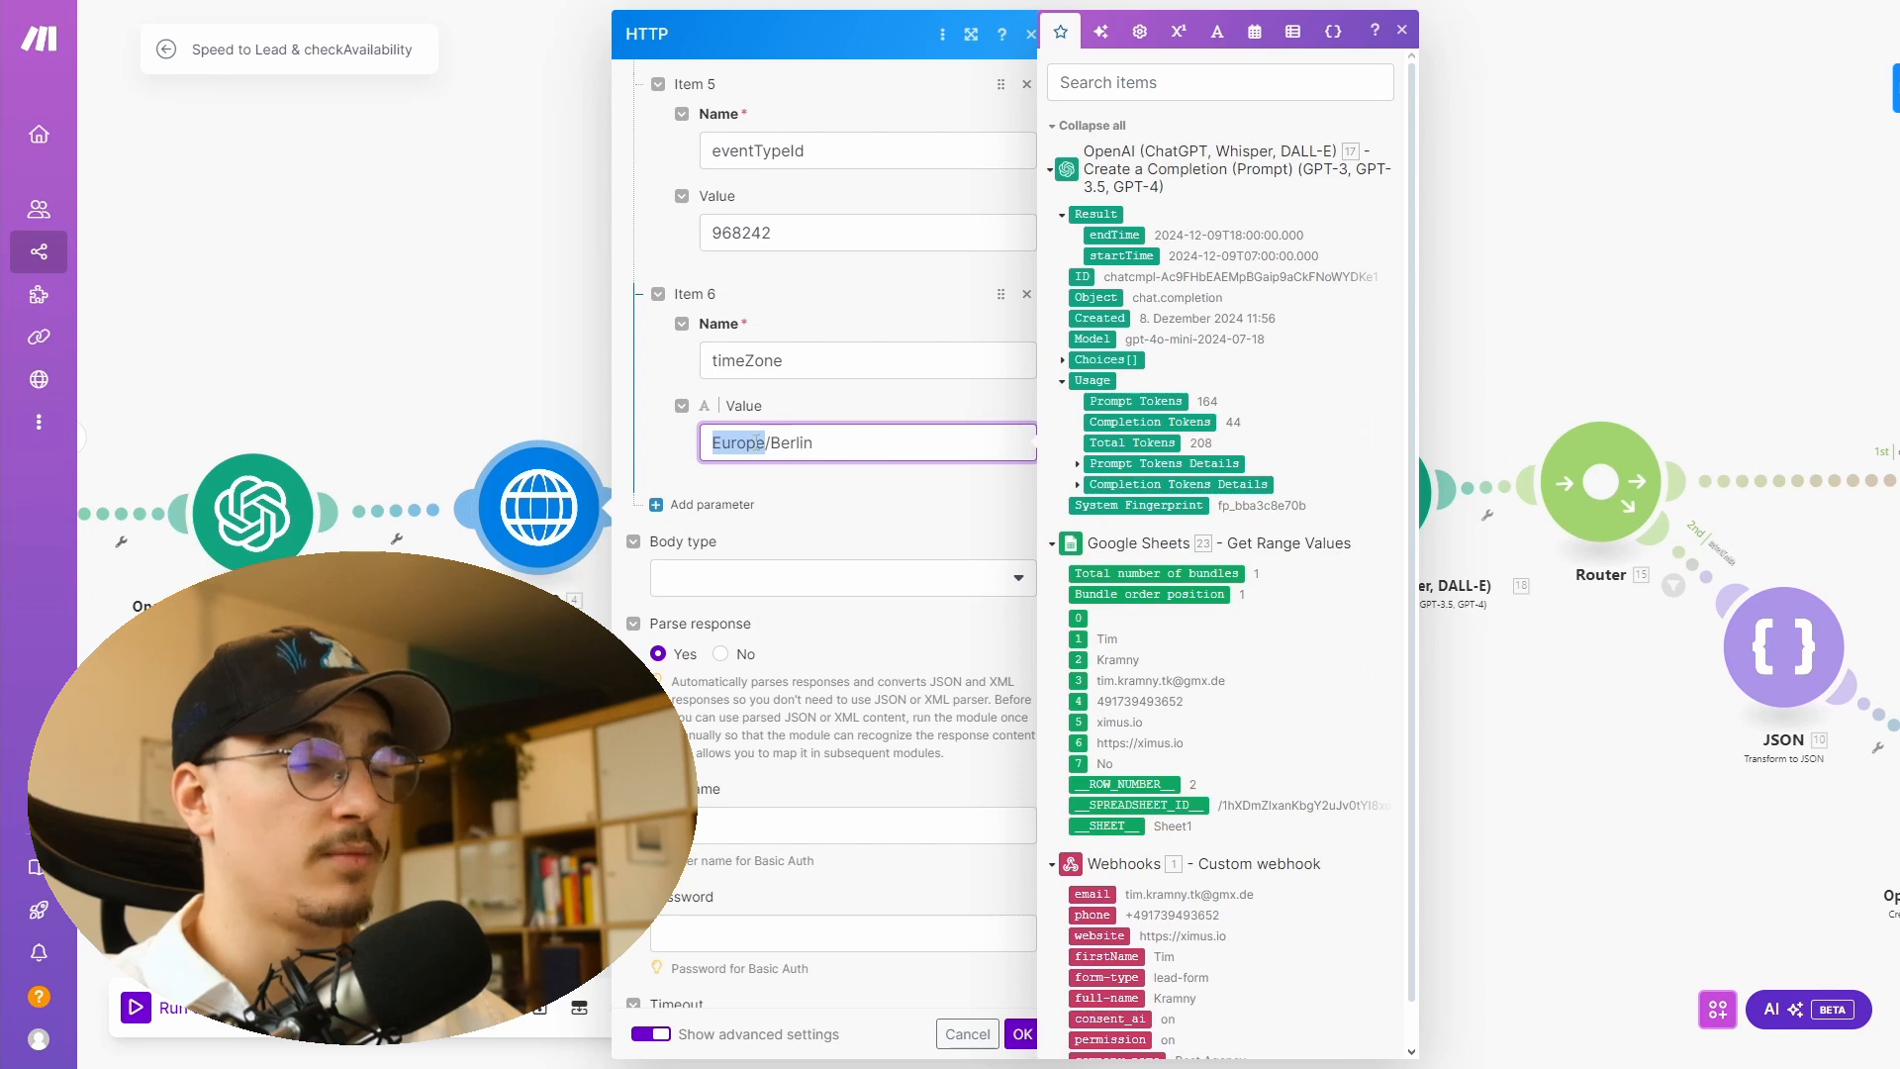
{"action": "left_click", "coordinate": [872, 452]}
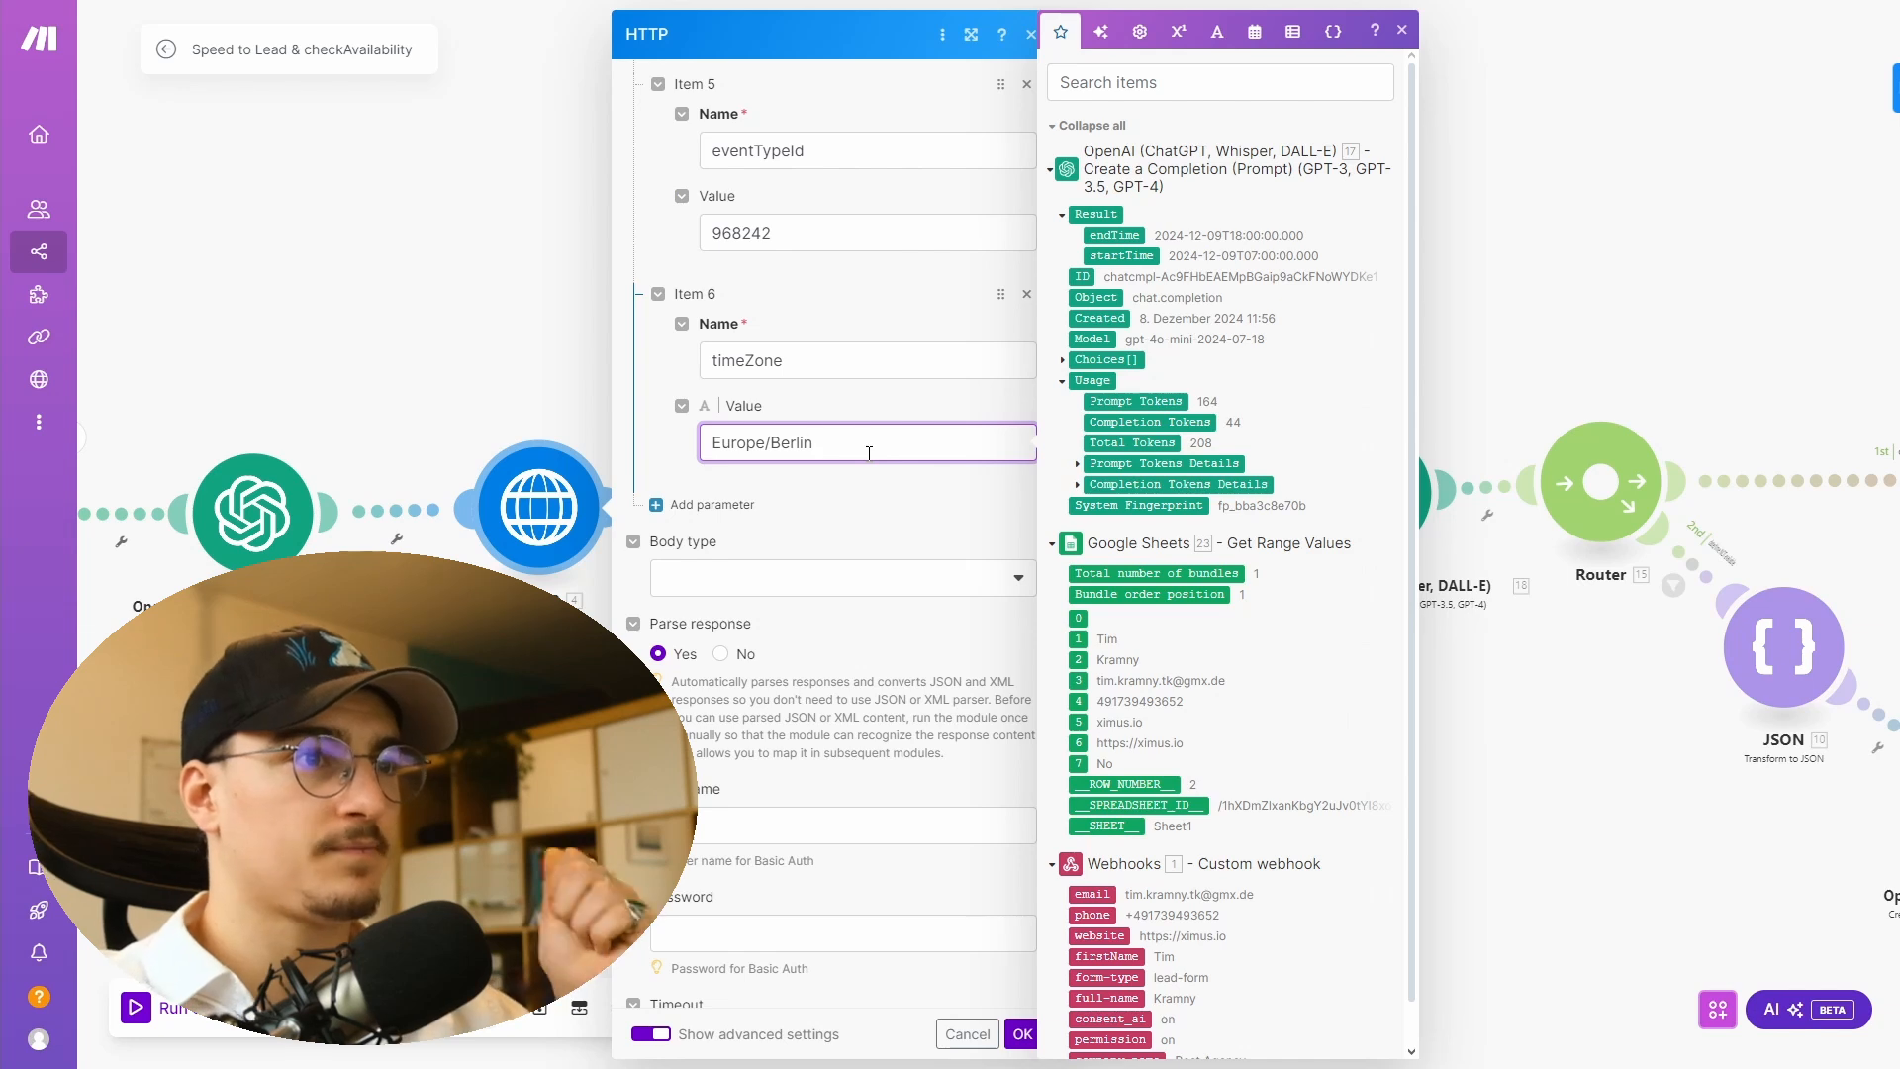
{"action": "scroll", "coordinate": [863, 505], "scroll_direction": "up", "scroll_amount": 7}
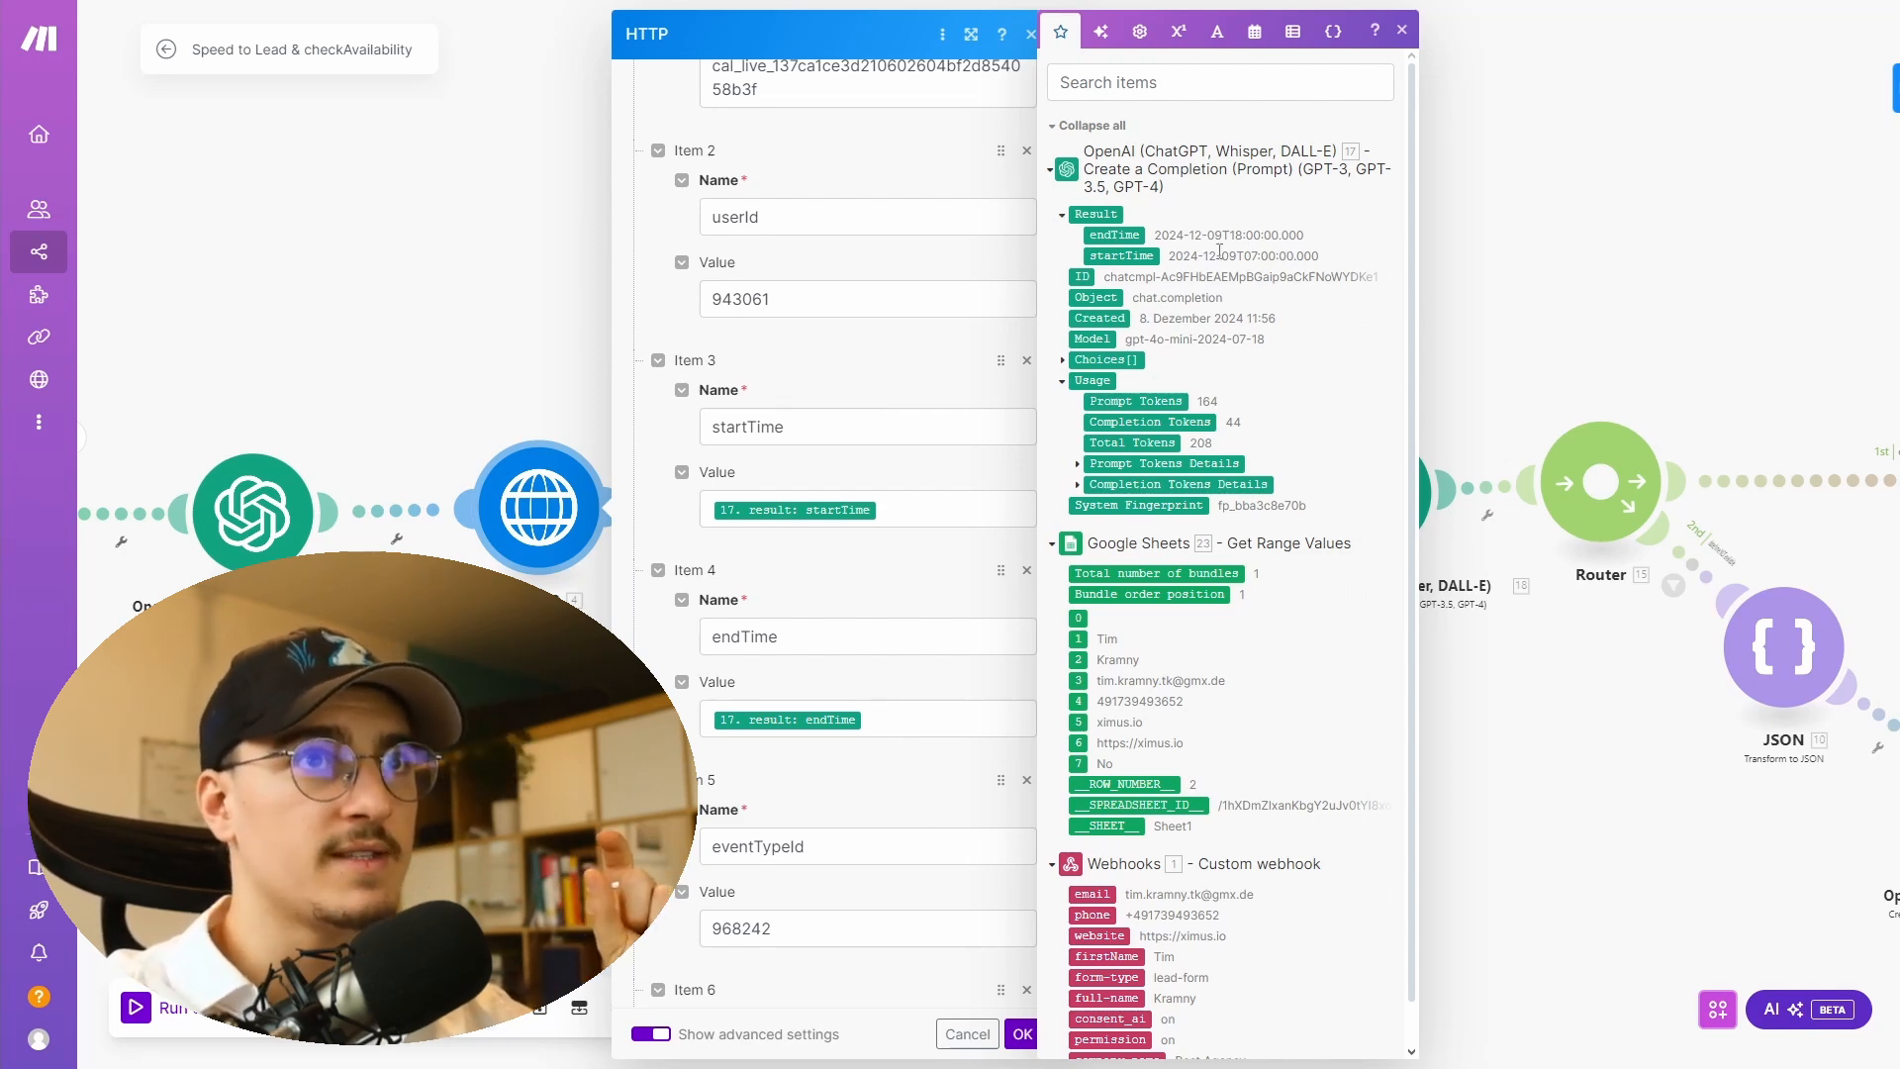
{"action": "left_click", "coordinate": [1023, 1034]}
- Inspect the first OpenAI module's system prompt and its startTime and endTime output example
{"action": "left_click", "coordinate": [278, 509]}
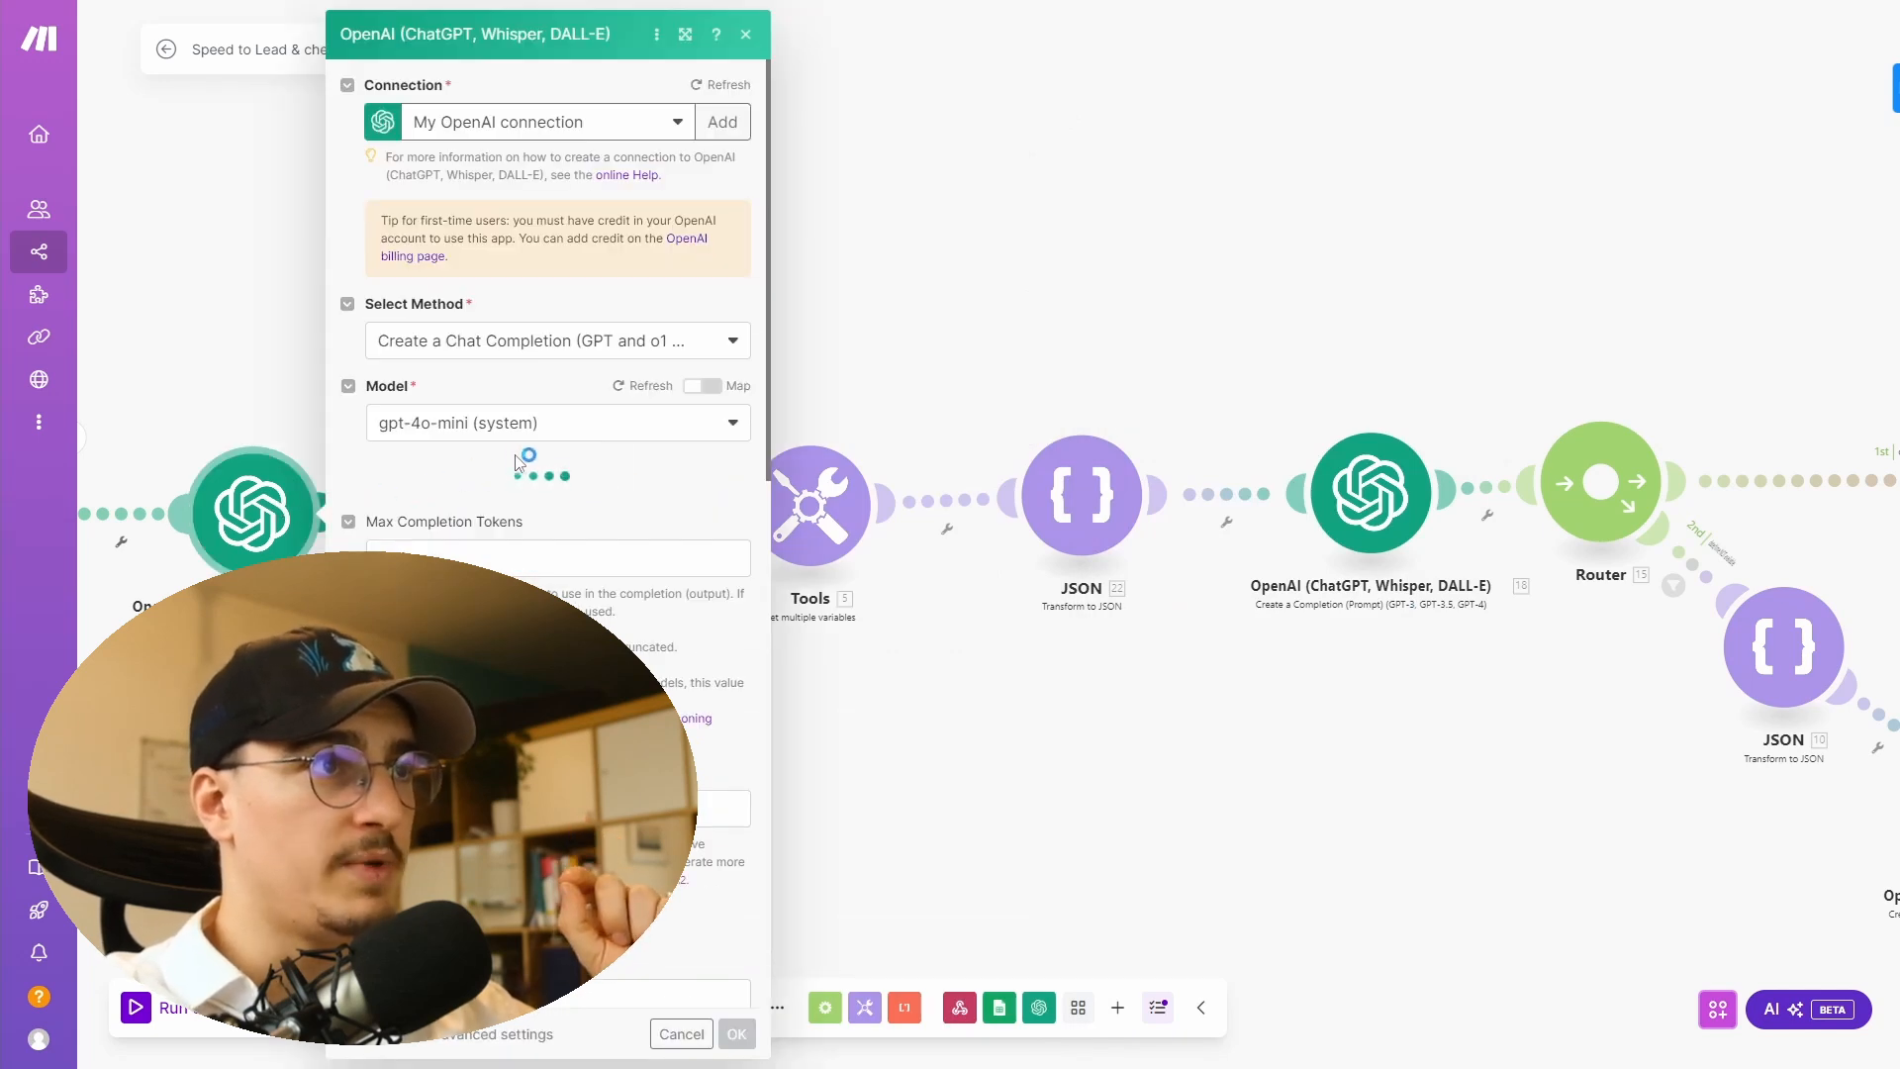
{"action": "scroll", "coordinate": [348, 427], "scroll_direction": "down", "scroll_amount": 4}
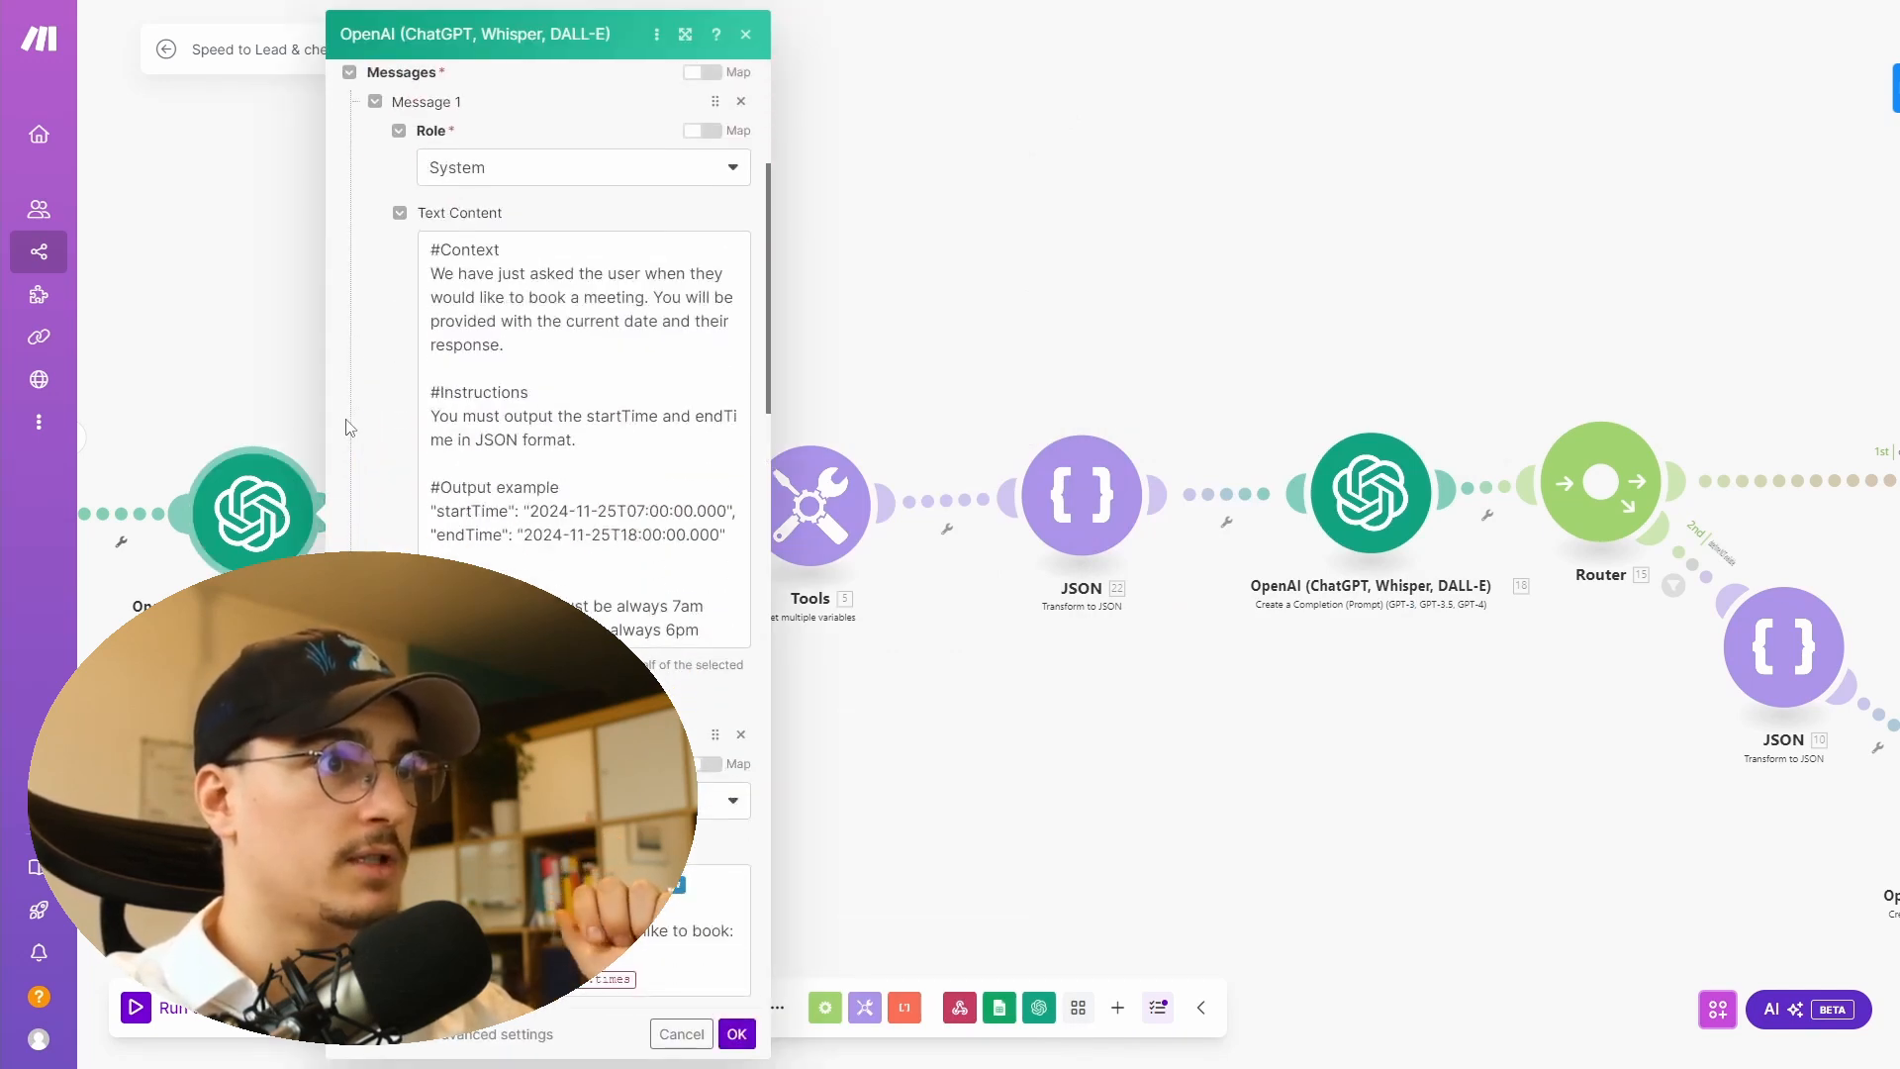
{"action": "scroll", "coordinate": [396, 426], "scroll_direction": "down", "scroll_amount": 2}
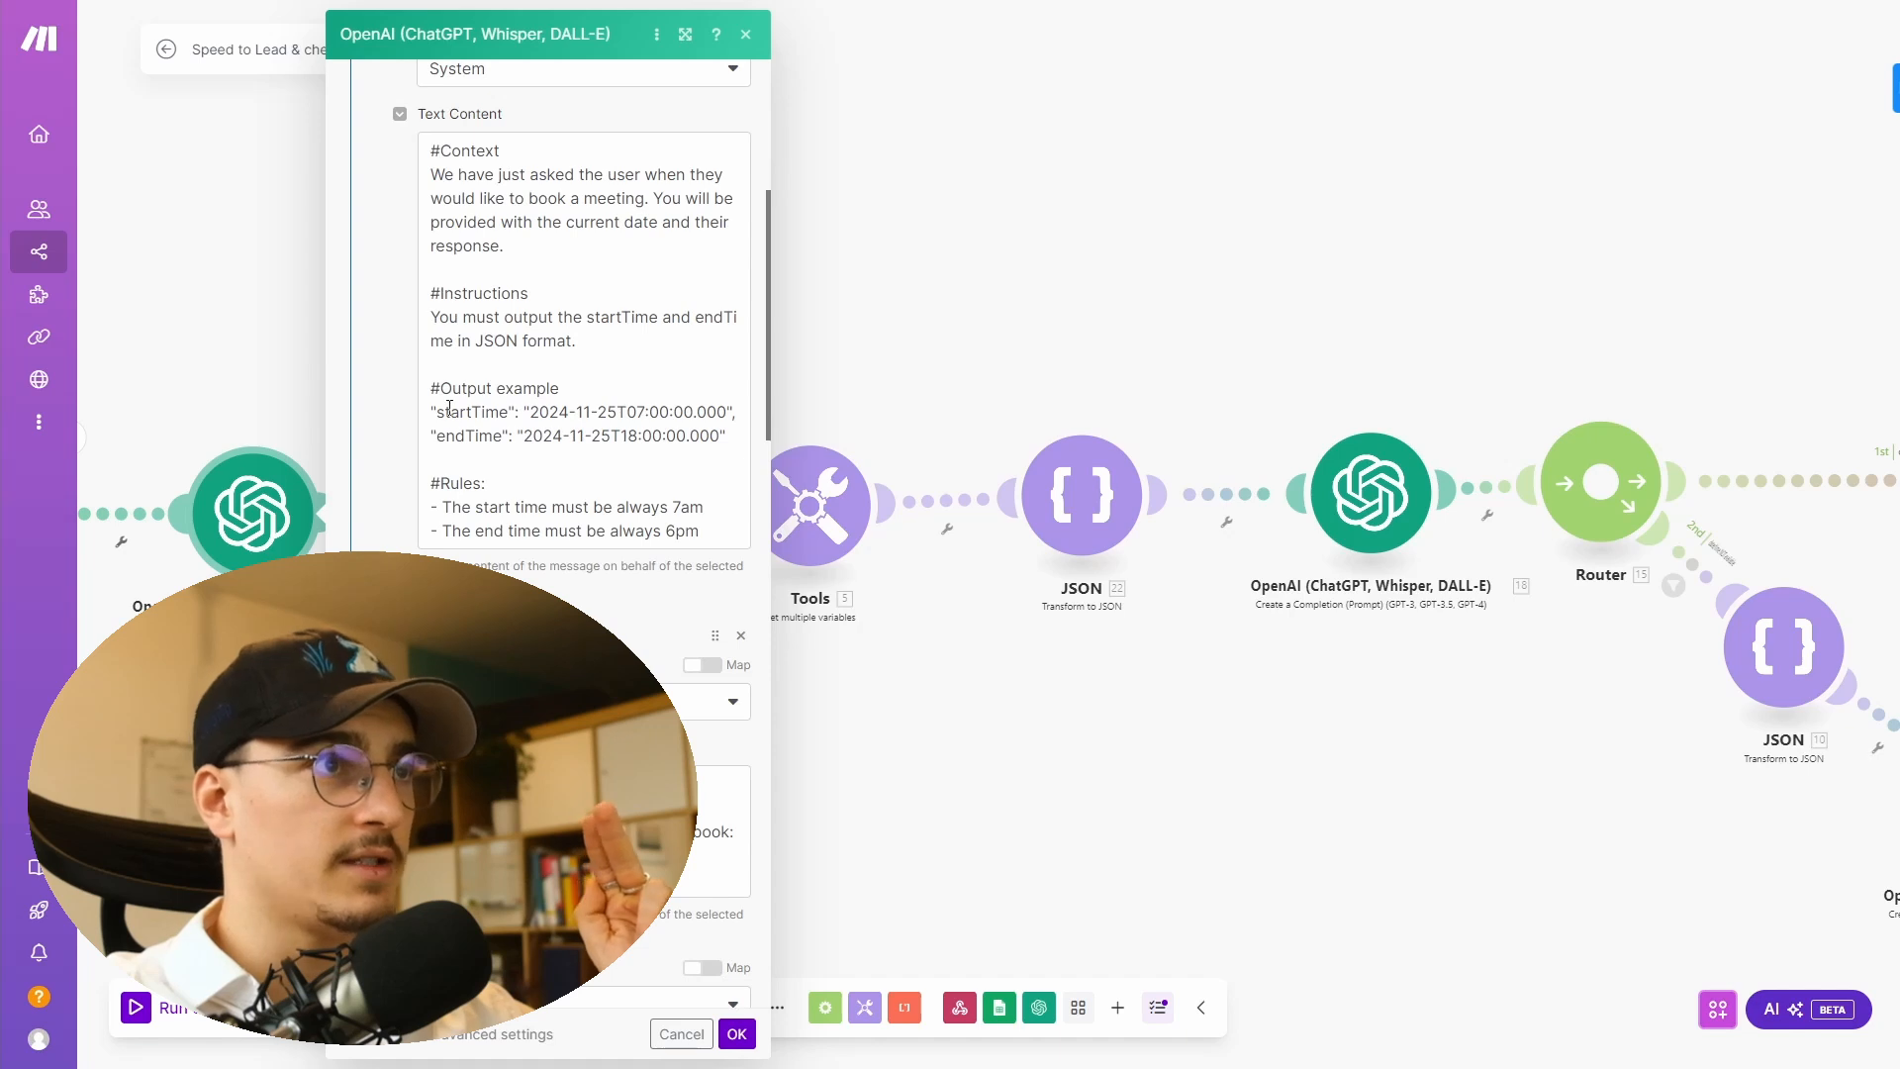
{"action": "left_click_drag", "start_coordinate": [437, 411], "coordinate": [728, 412]}
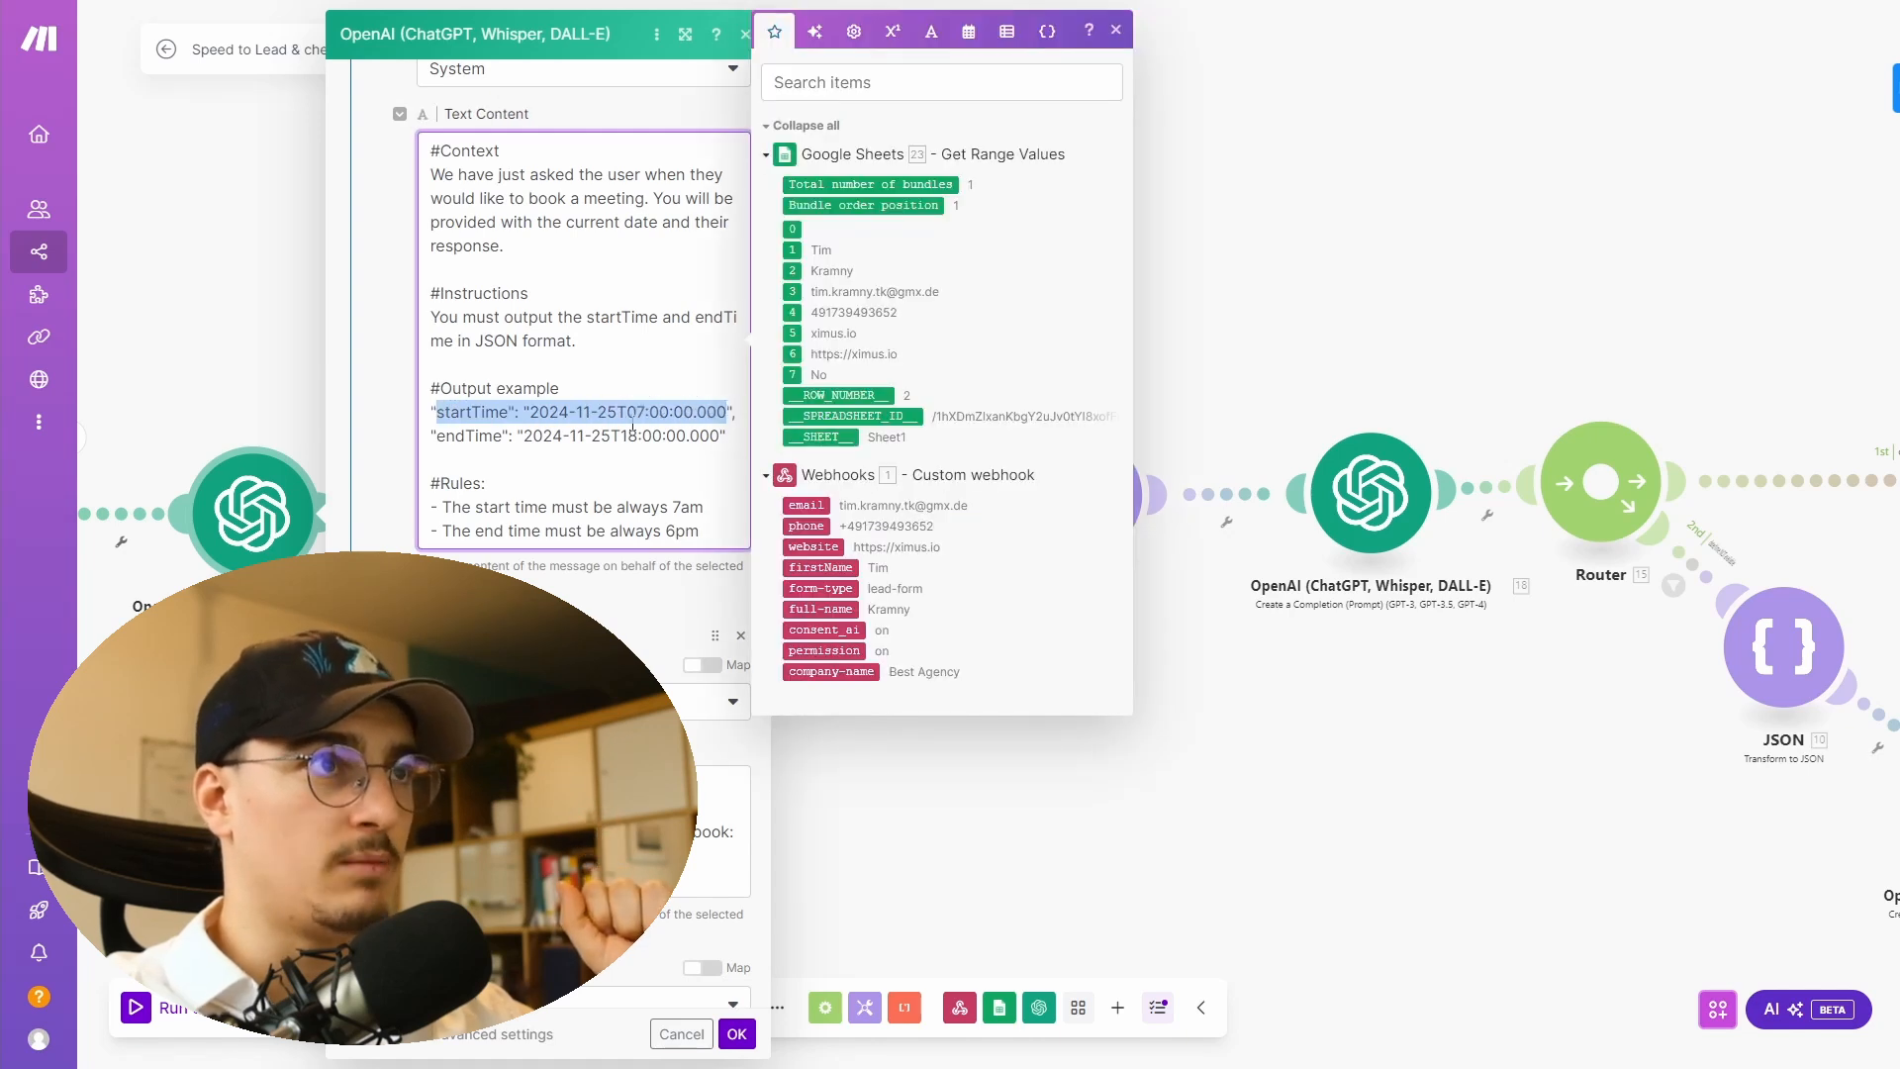
{"action": "left_click", "coordinate": [615, 412]}
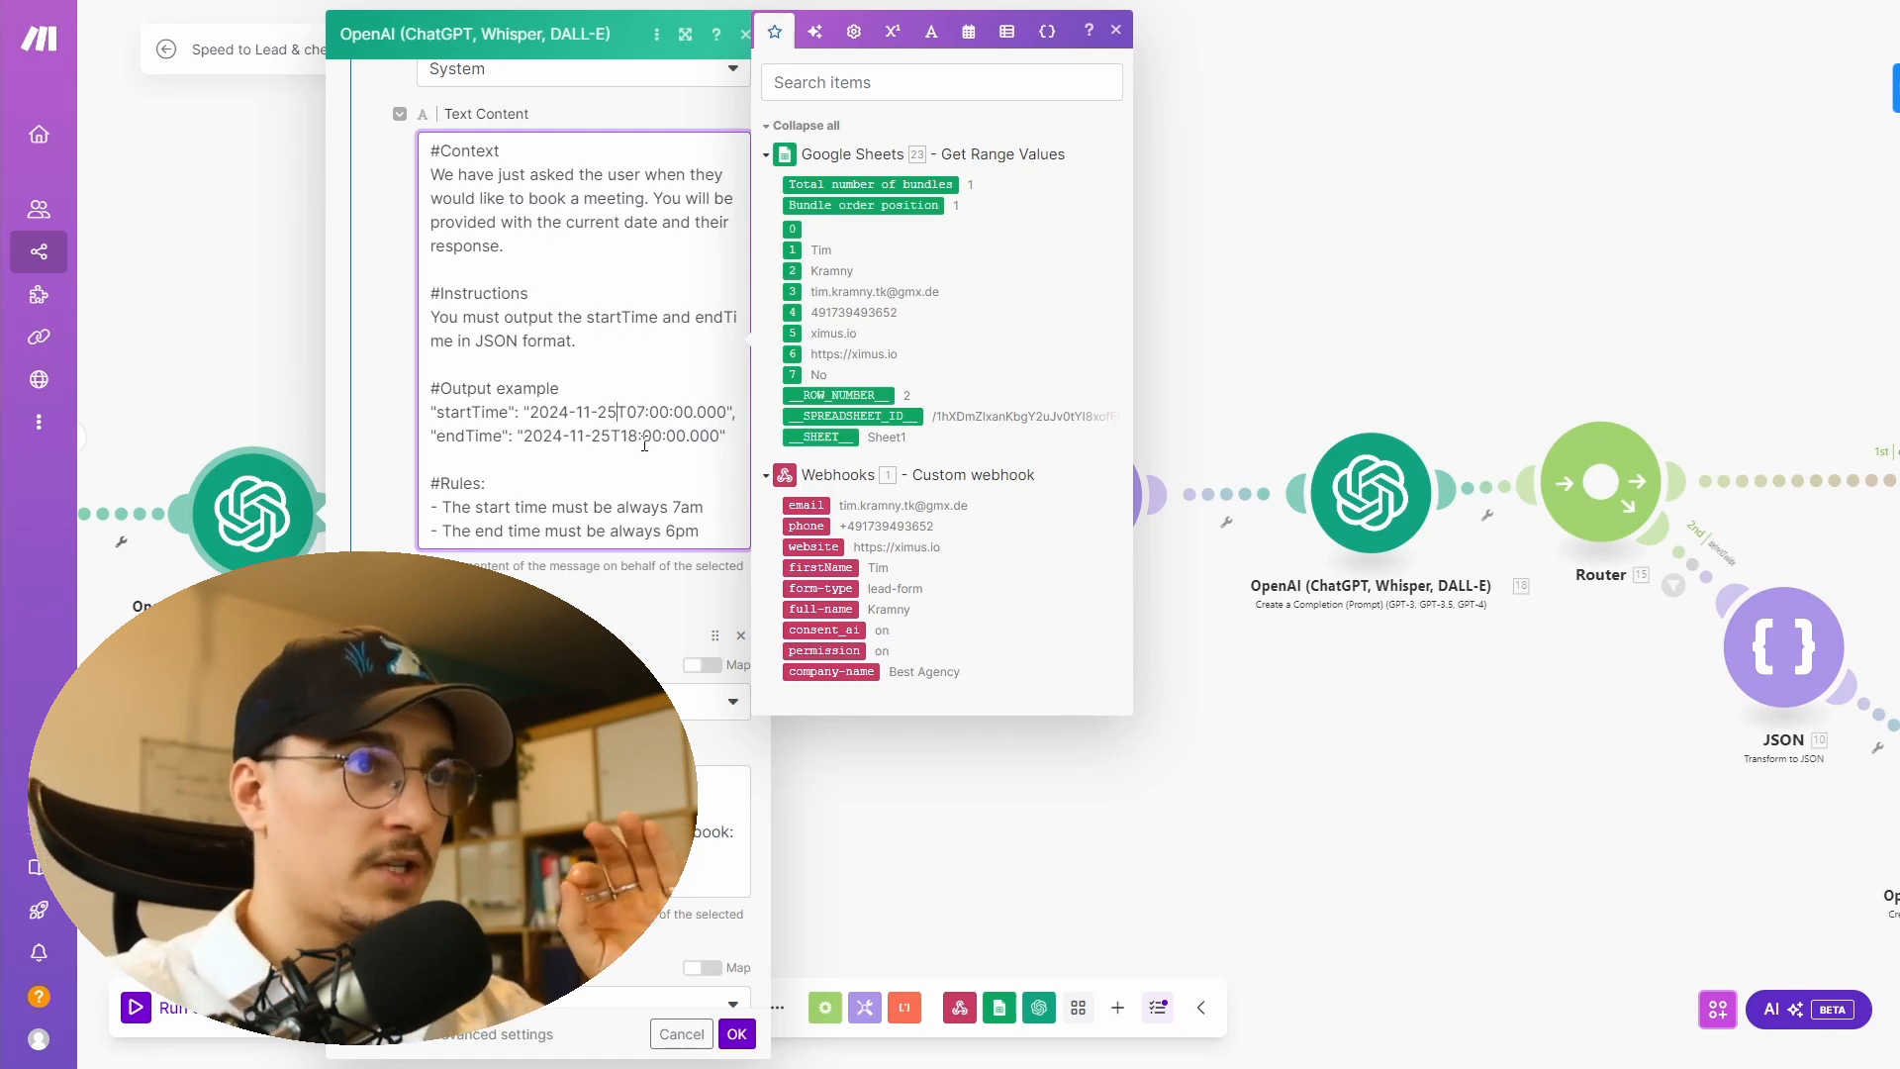
{"action": "left_click", "coordinate": [741, 1033]}
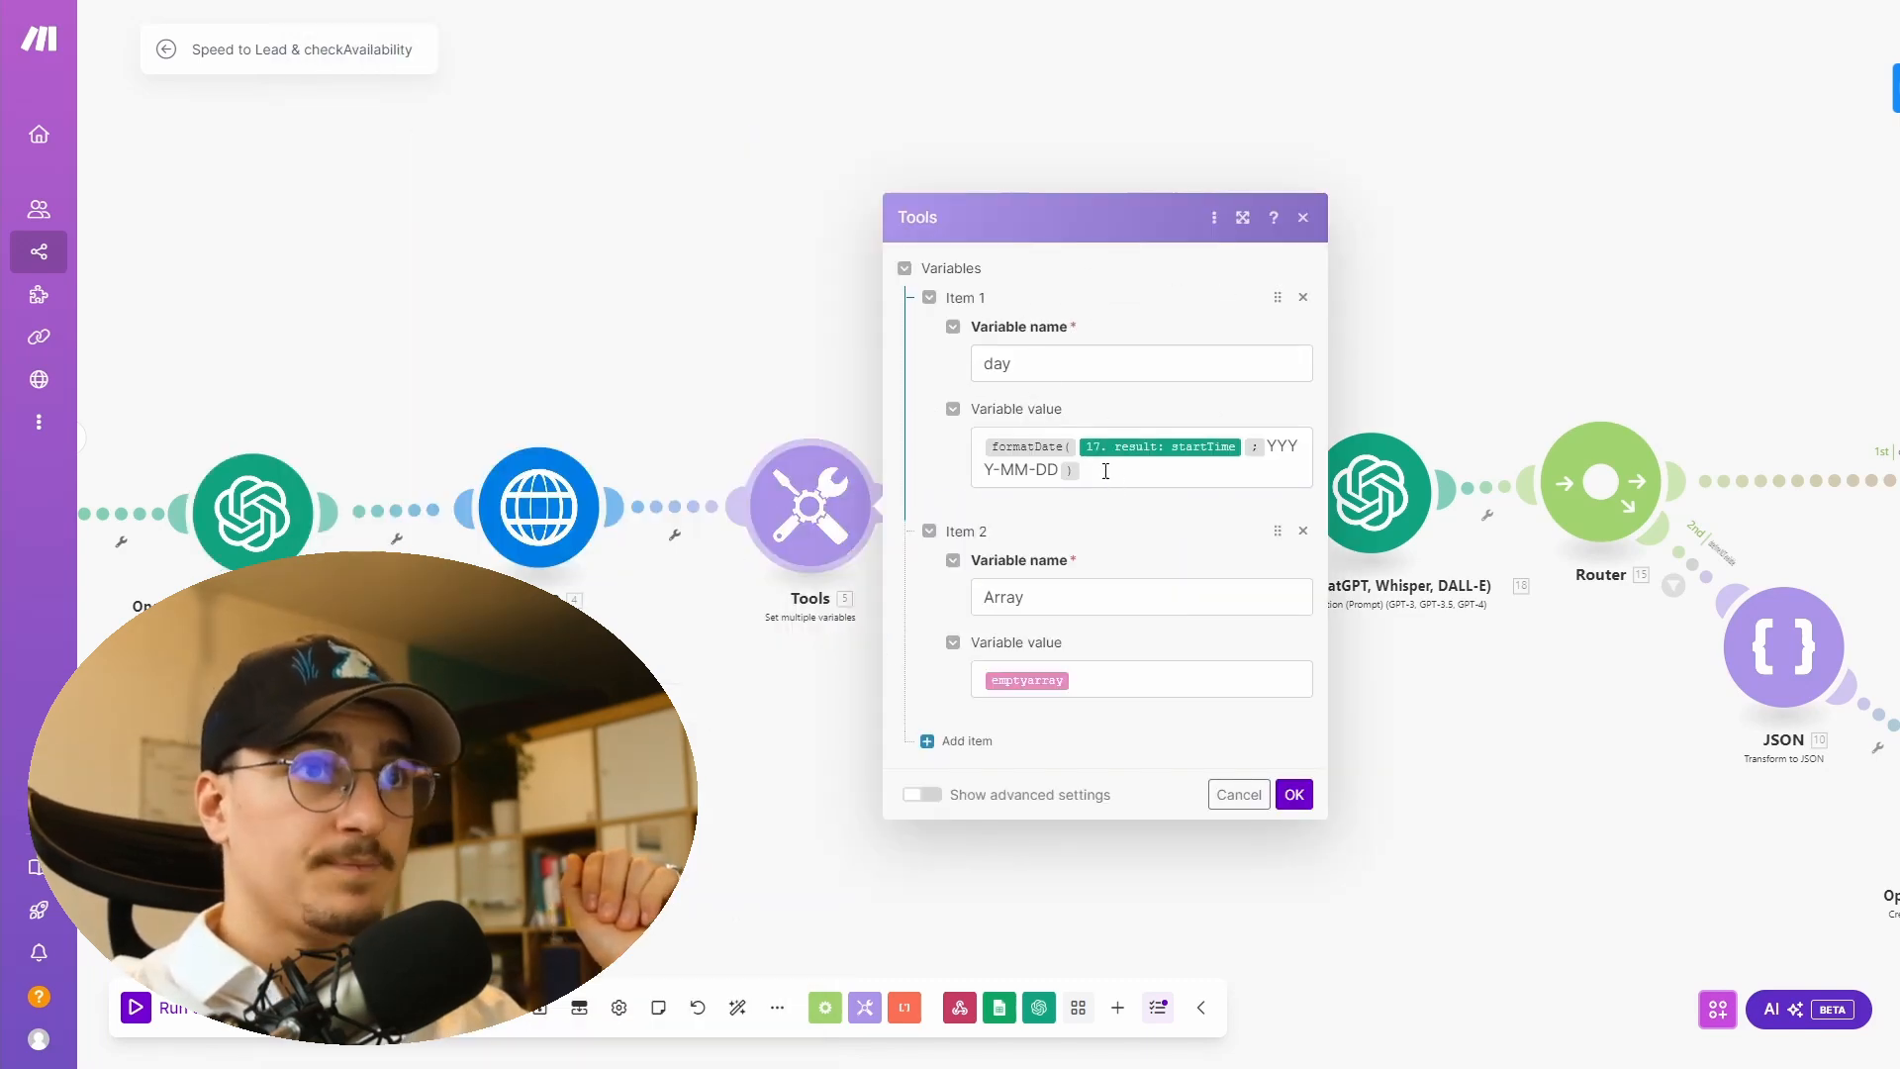
- Examine the Tools module's day variable formatDate expression and the Array variable, then close it
{"action": "left_click", "coordinate": [1105, 471]}
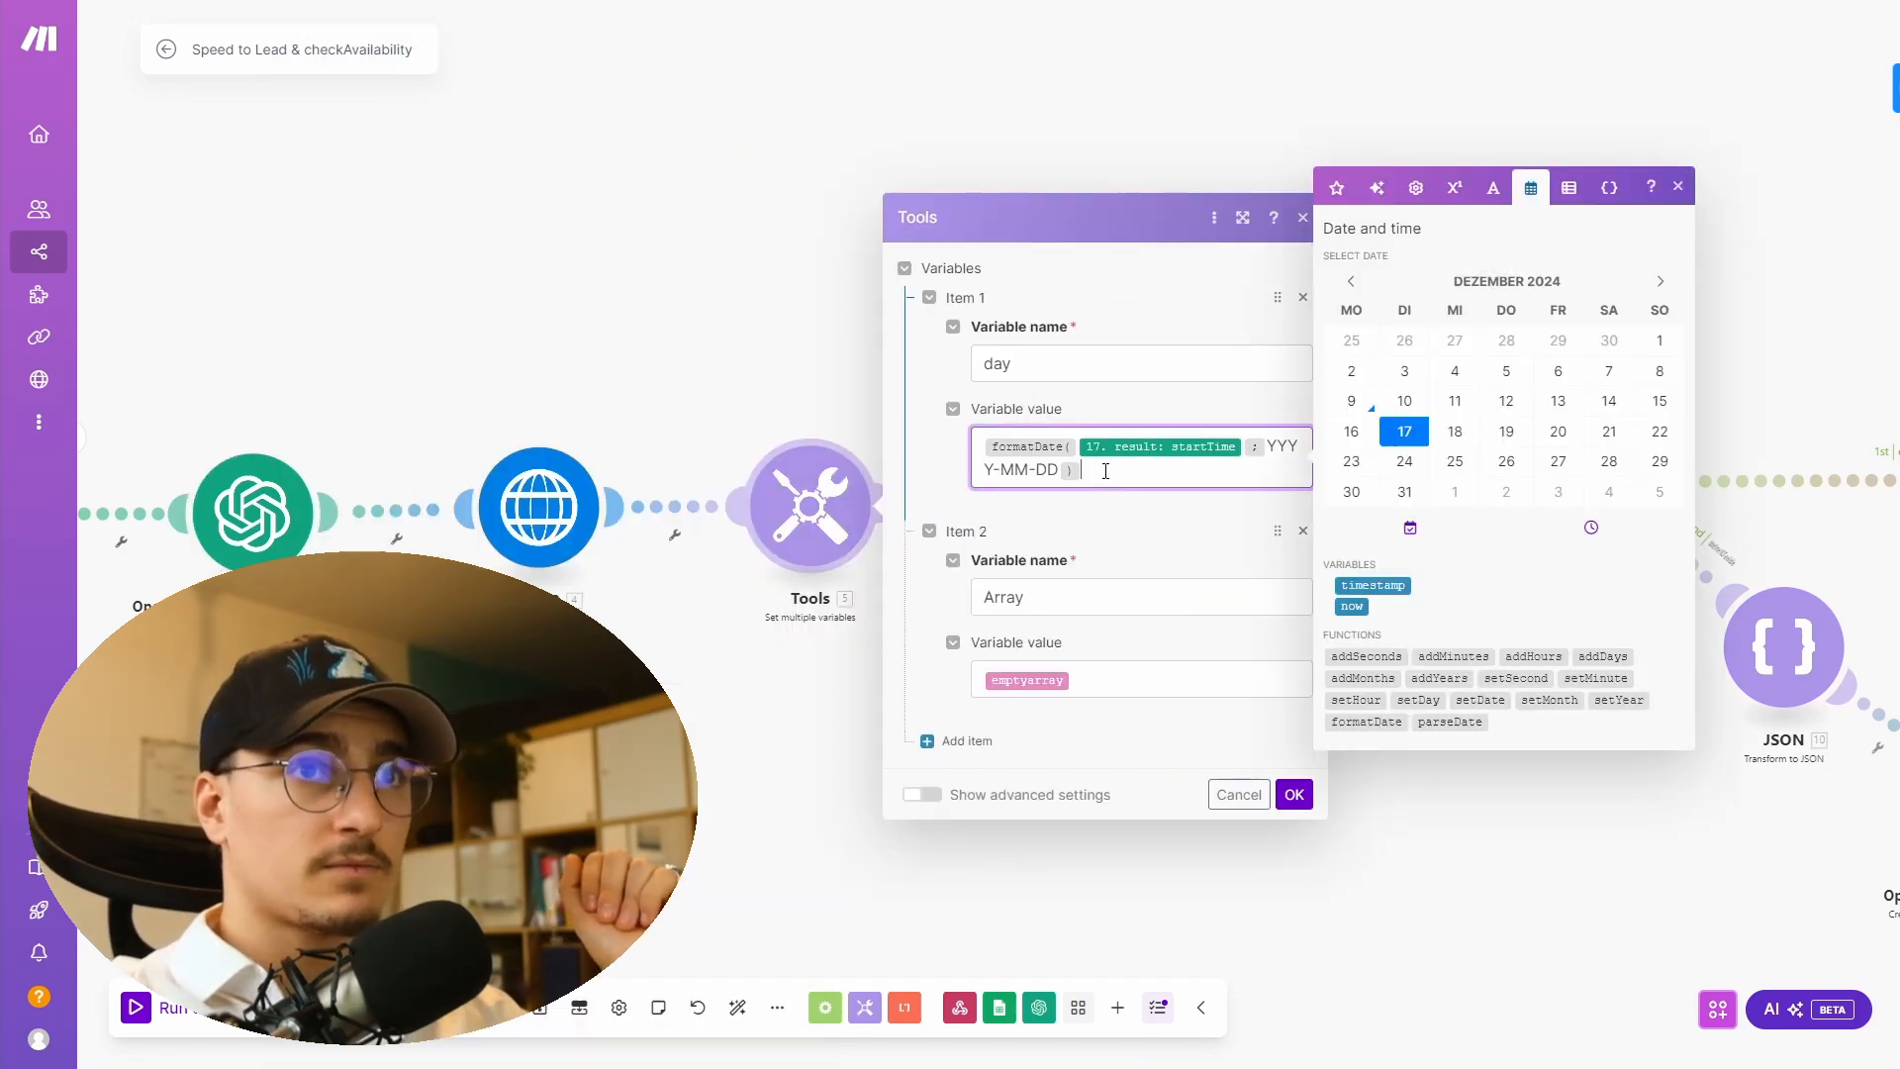
{"action": "left_click", "coordinate": [1336, 190]}
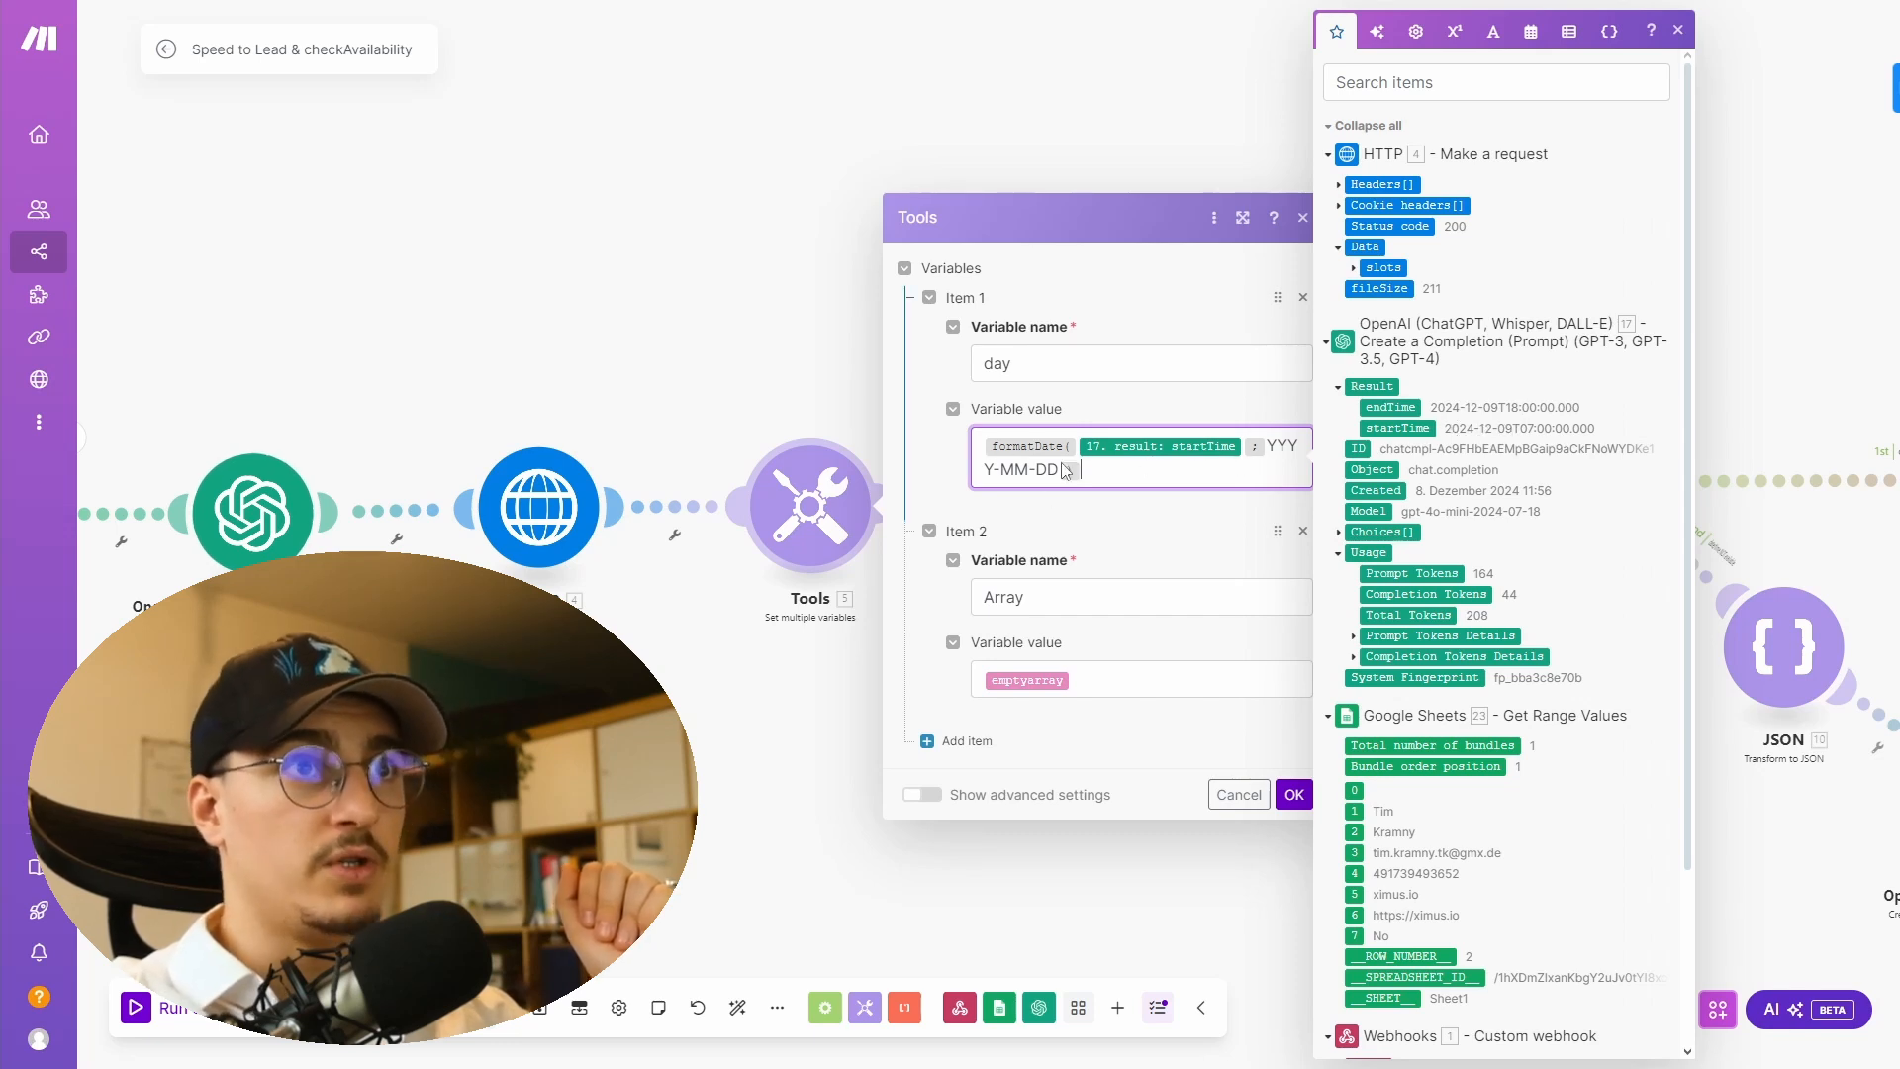
{"action": "left_click", "coordinate": [1078, 546]}
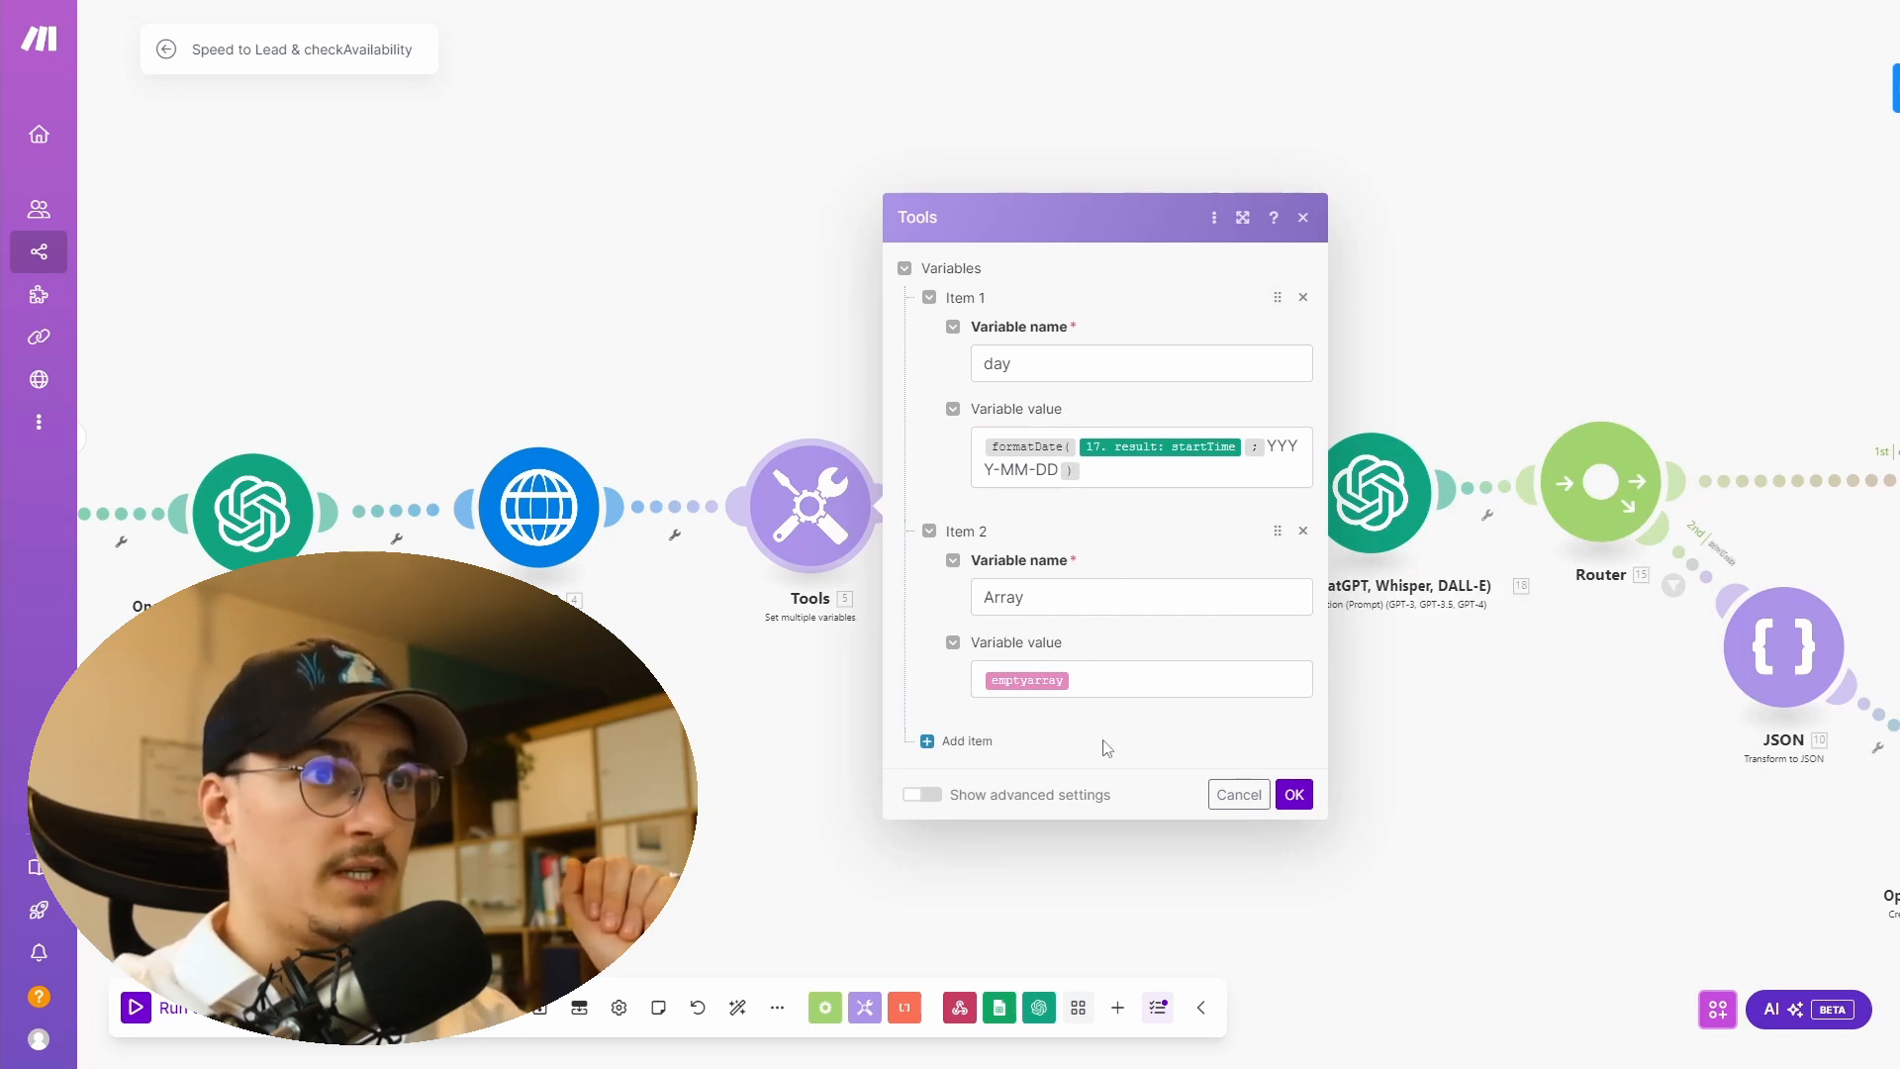
{"action": "left_click", "coordinate": [1293, 795]}
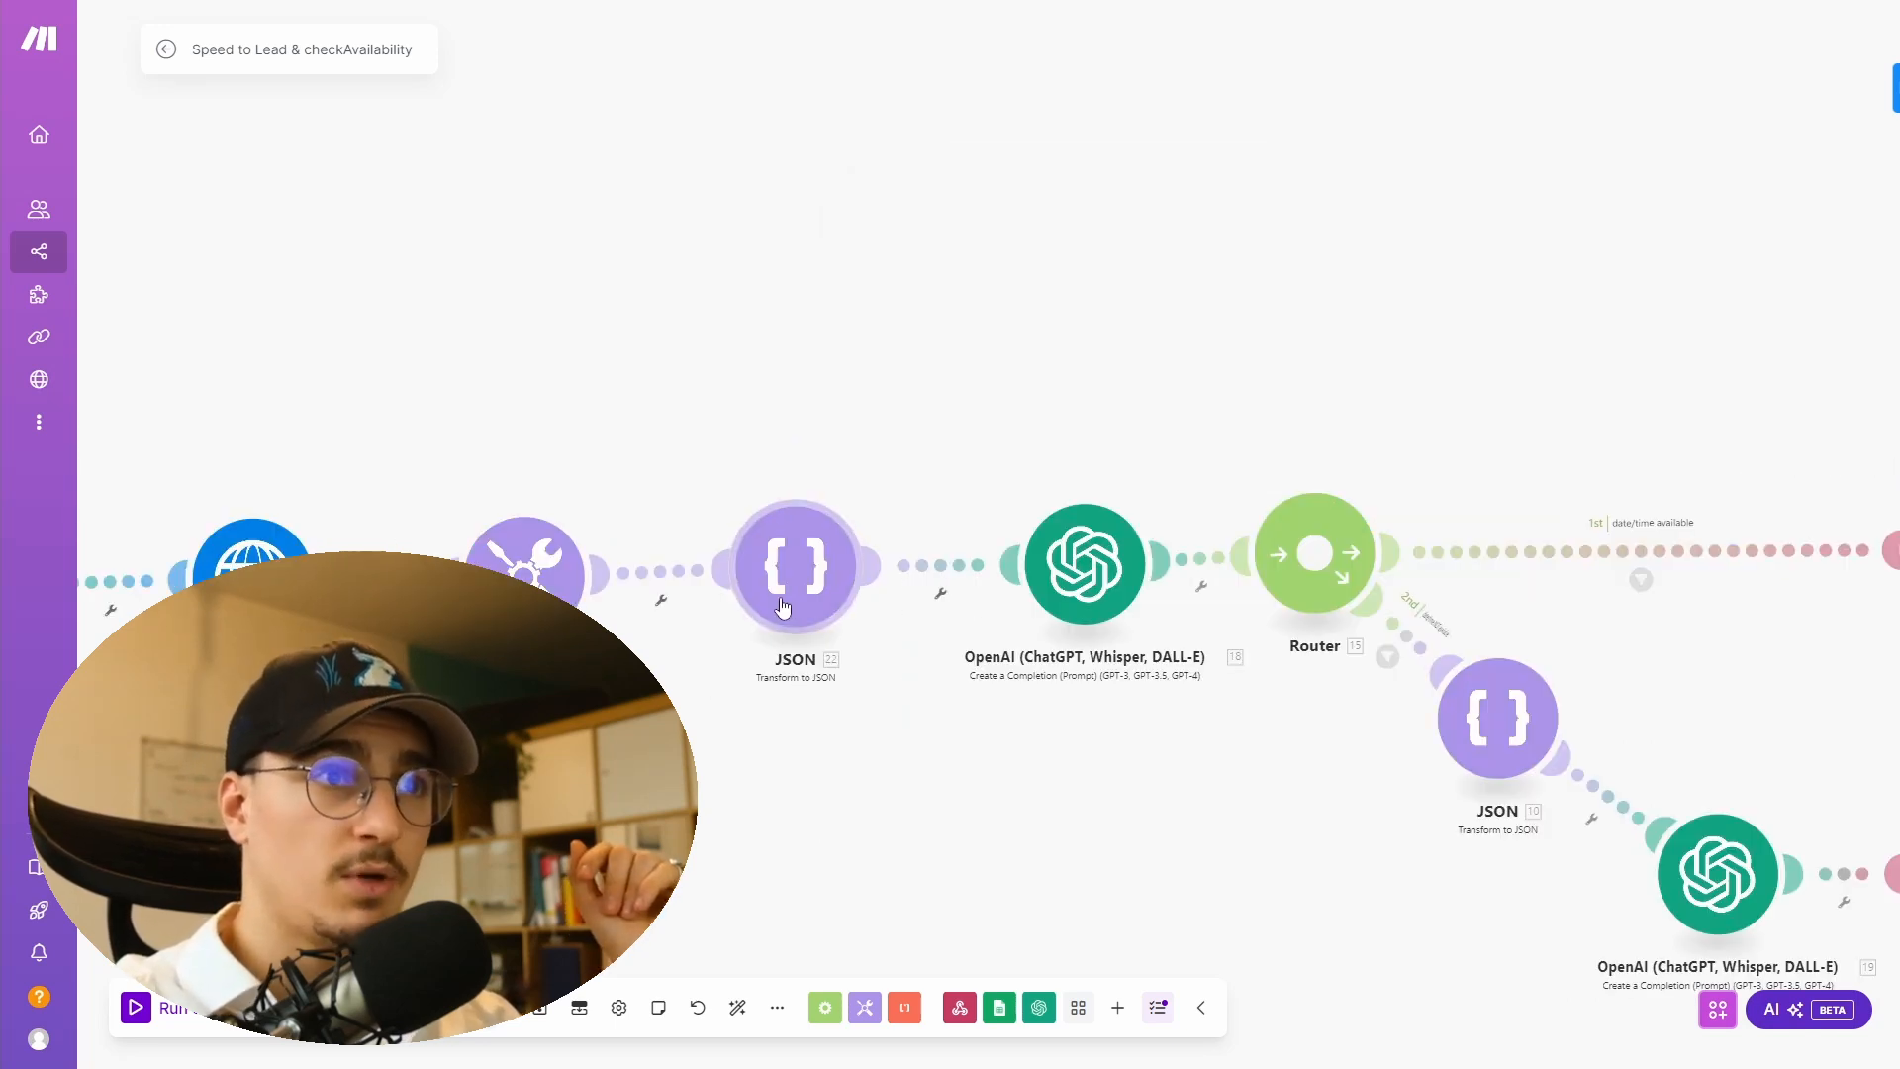
- Inspect the JSON module's get expression and expand the HTTP module's slots output structure
{"action": "left_click", "coordinate": [783, 607]}
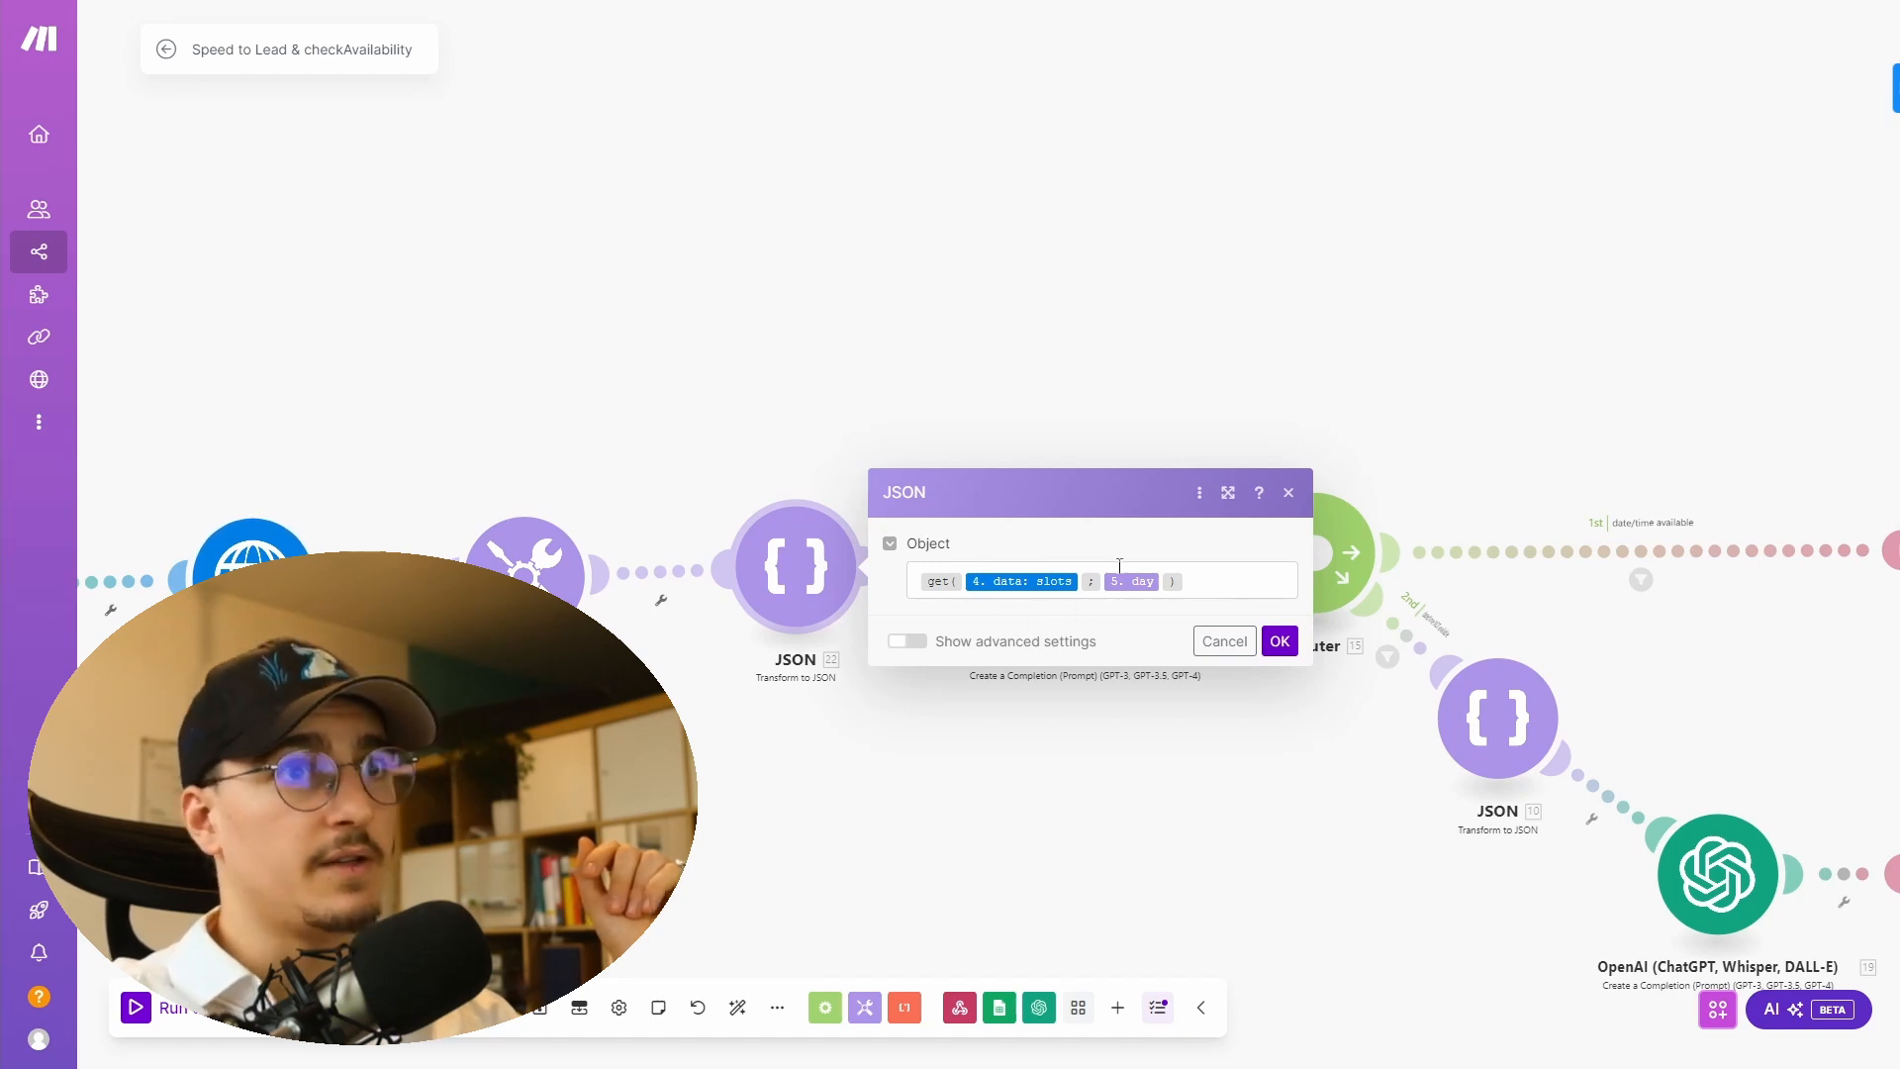
{"action": "left_click", "coordinate": [1227, 578]}
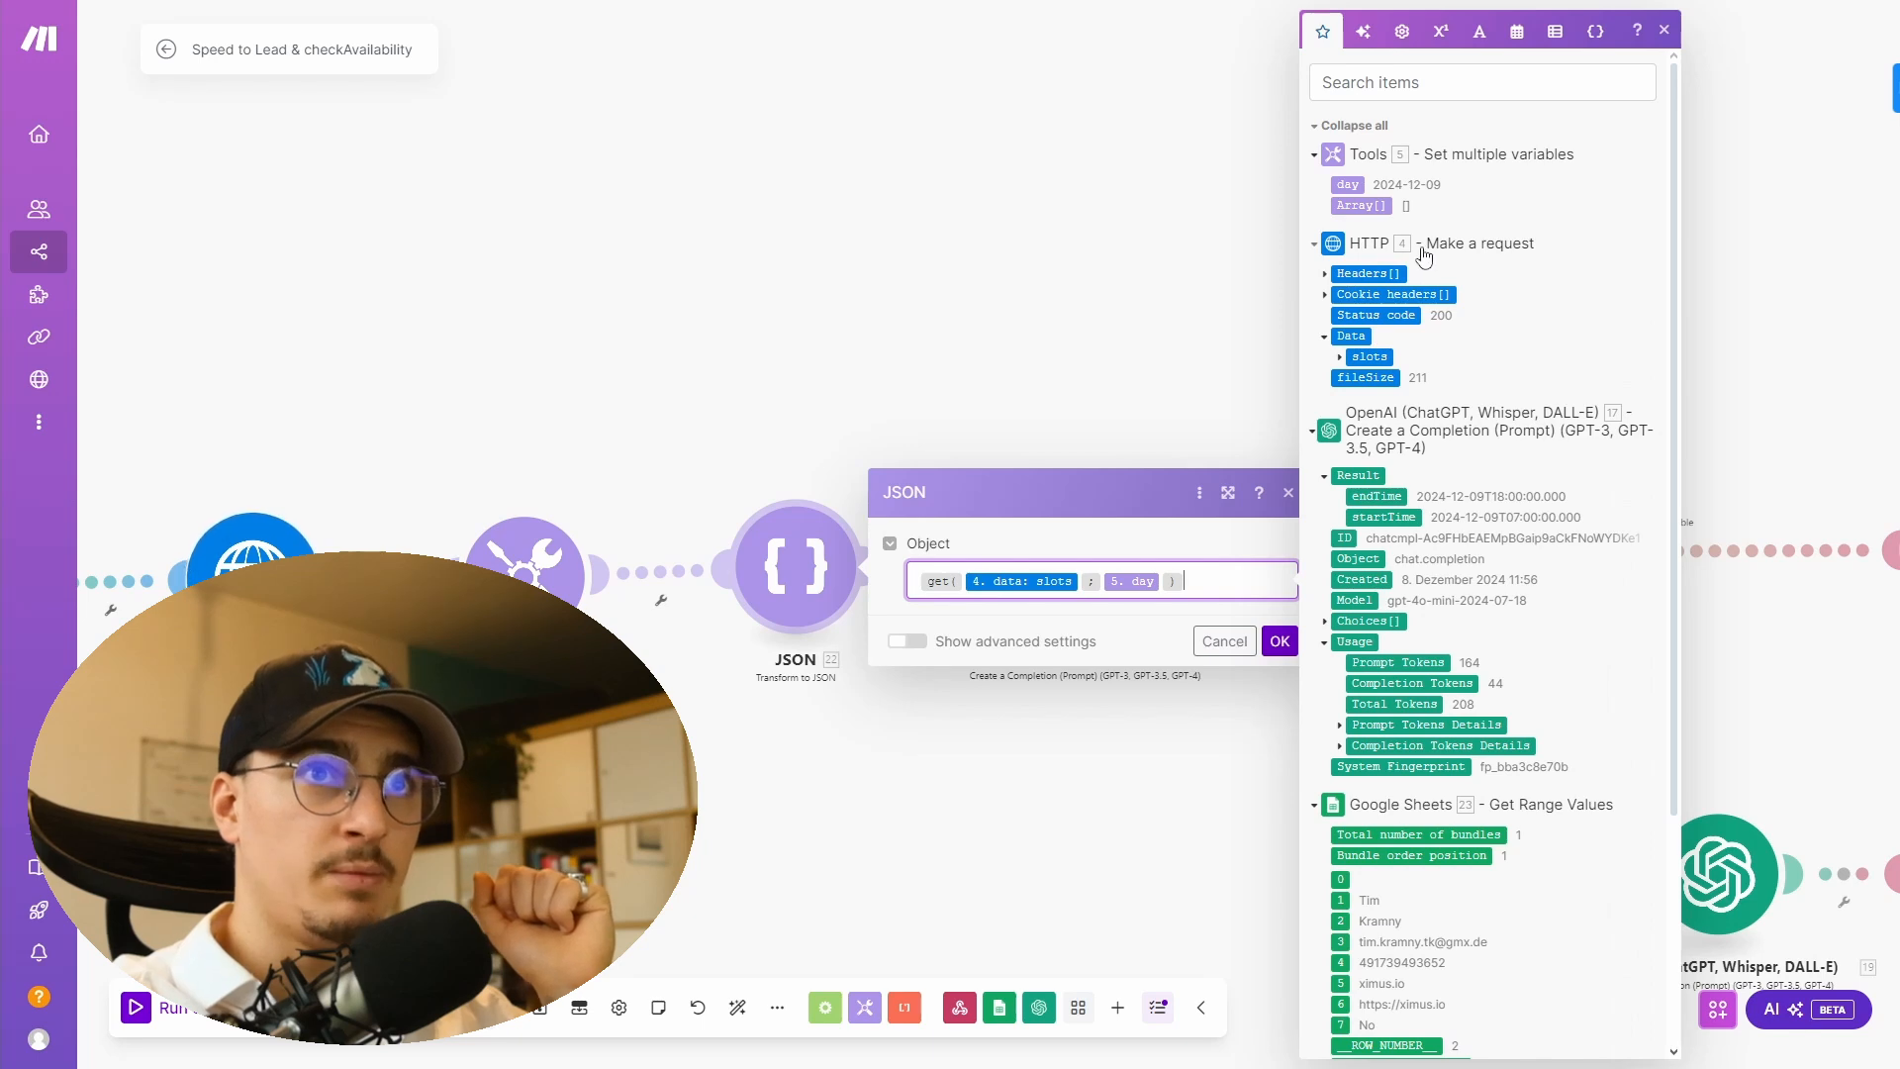
{"action": "left_click", "coordinate": [1370, 356]}
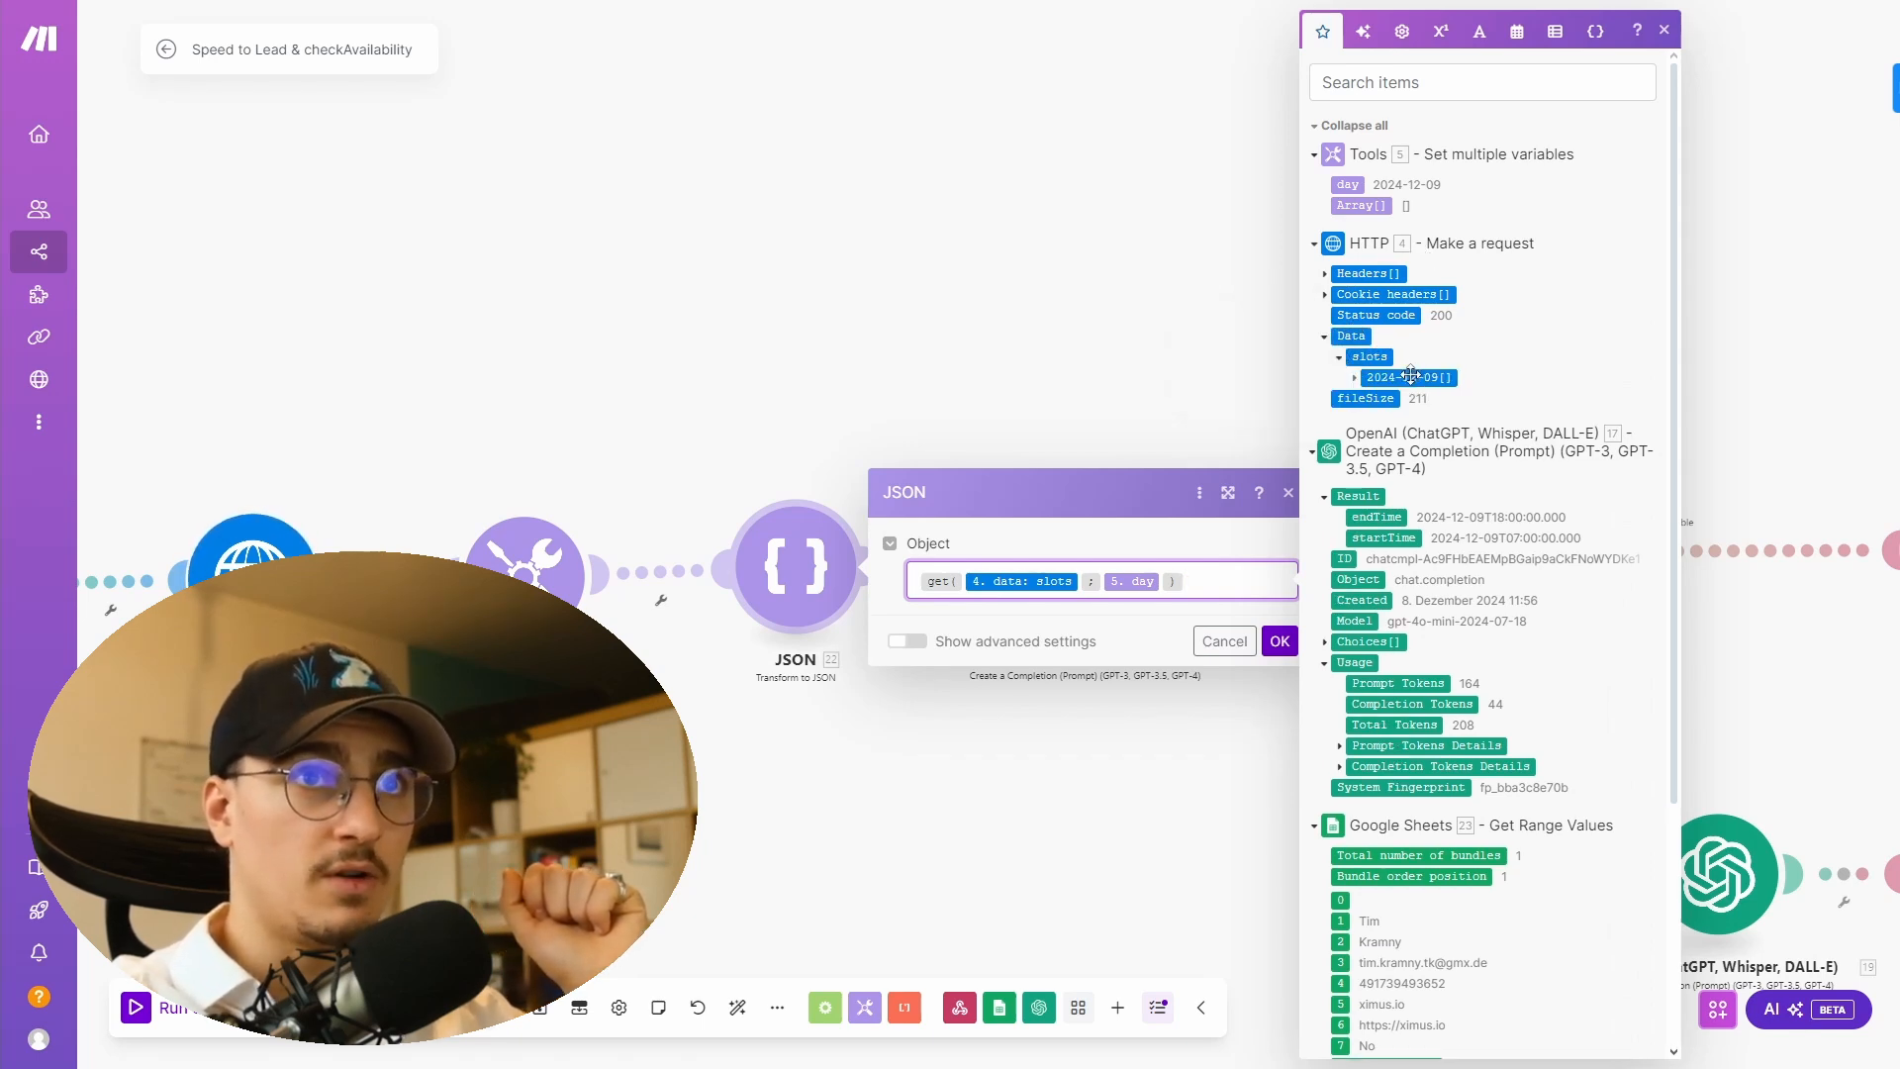
{"action": "left_click", "coordinate": [1355, 379]}
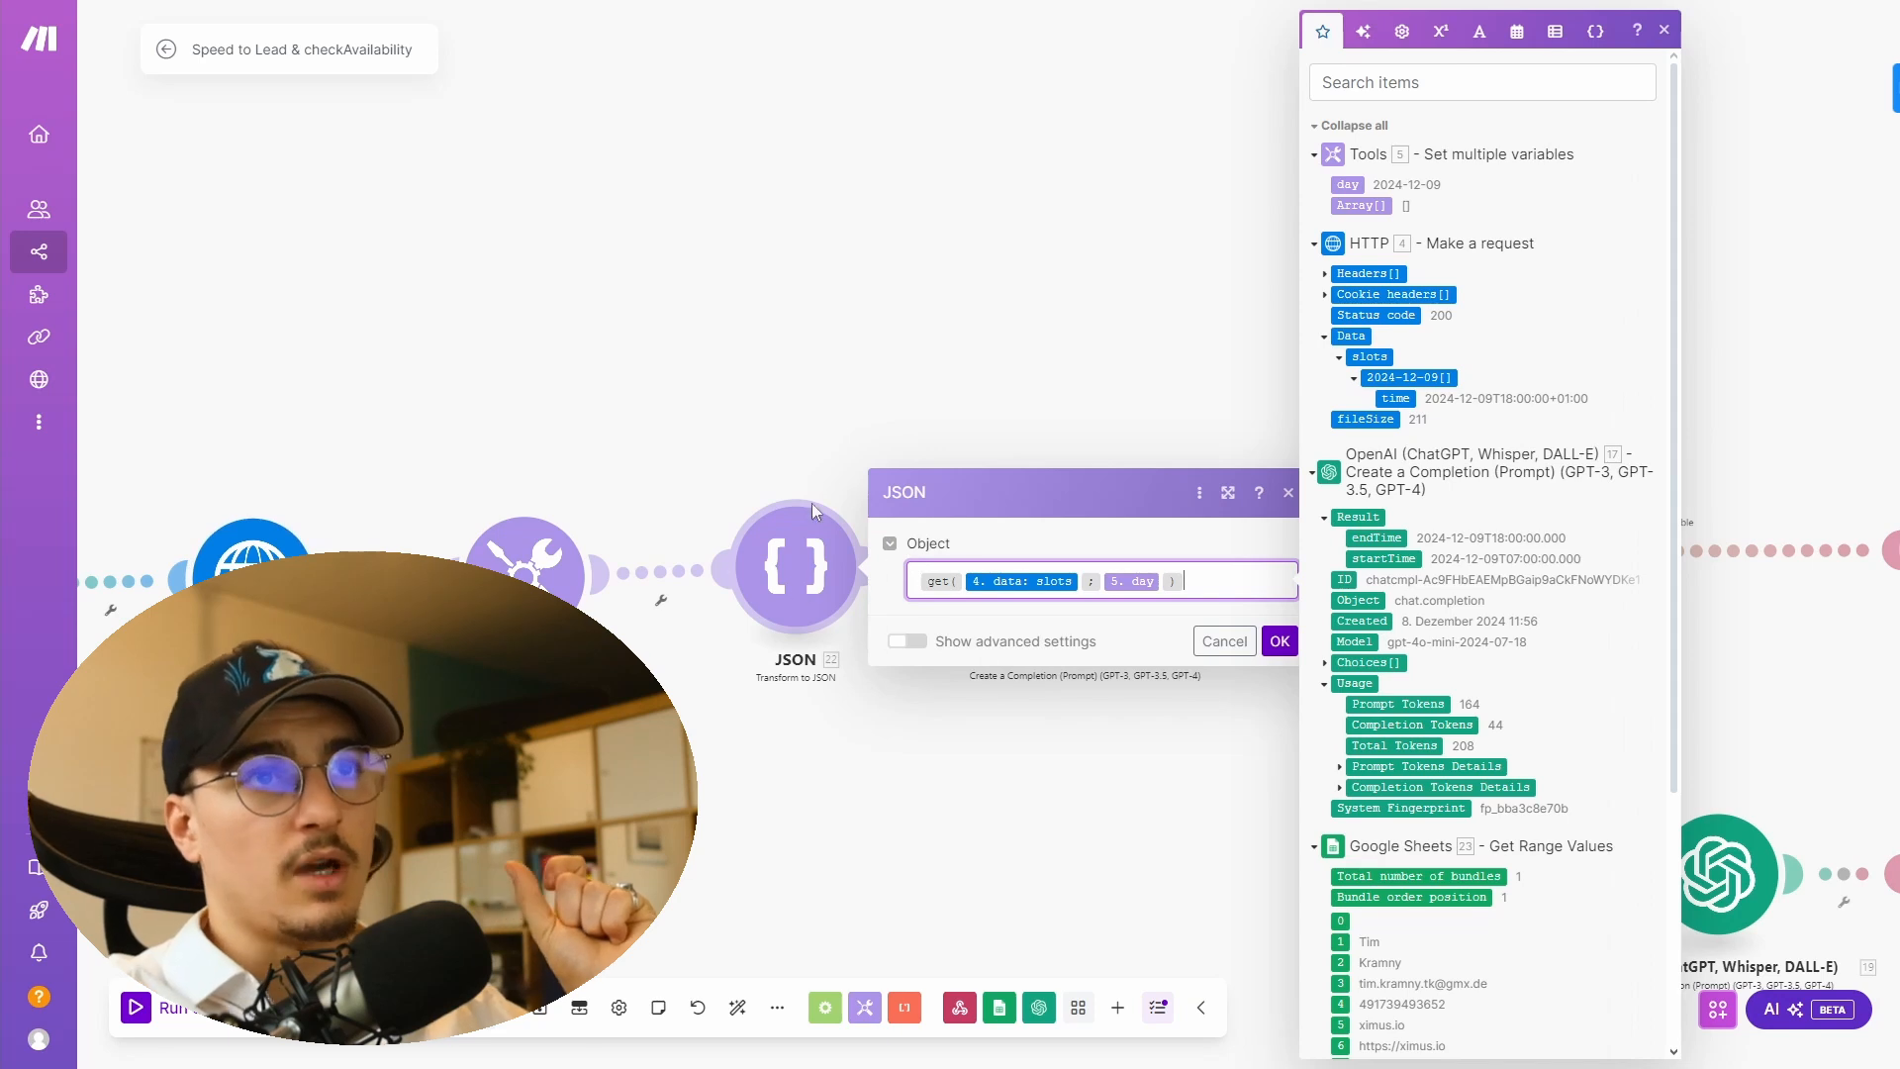
{"action": "left_click", "coordinate": [1277, 644]}
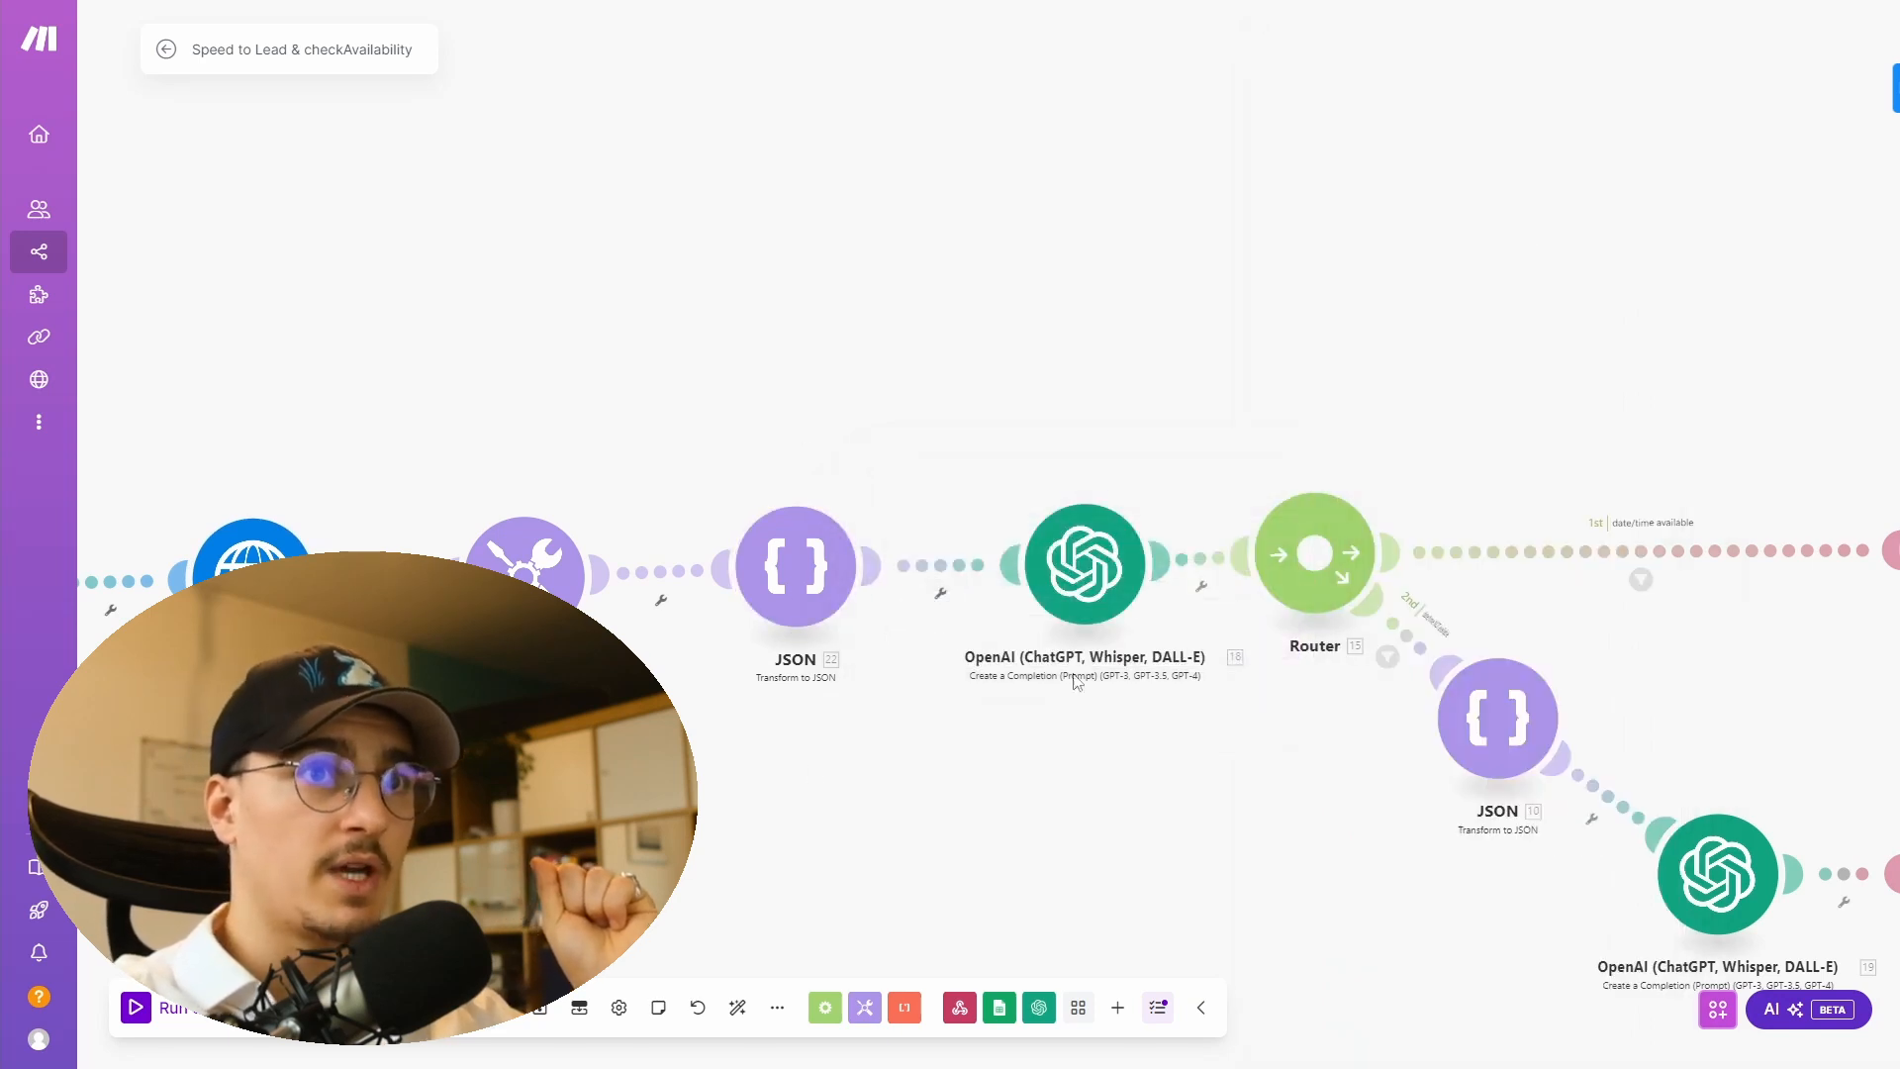
- Read the availability-comparison OpenAI module's system prompt context, instructions and rules
{"action": "left_click_drag", "start_coordinate": [1023, 751], "coordinate": [698, 704]}
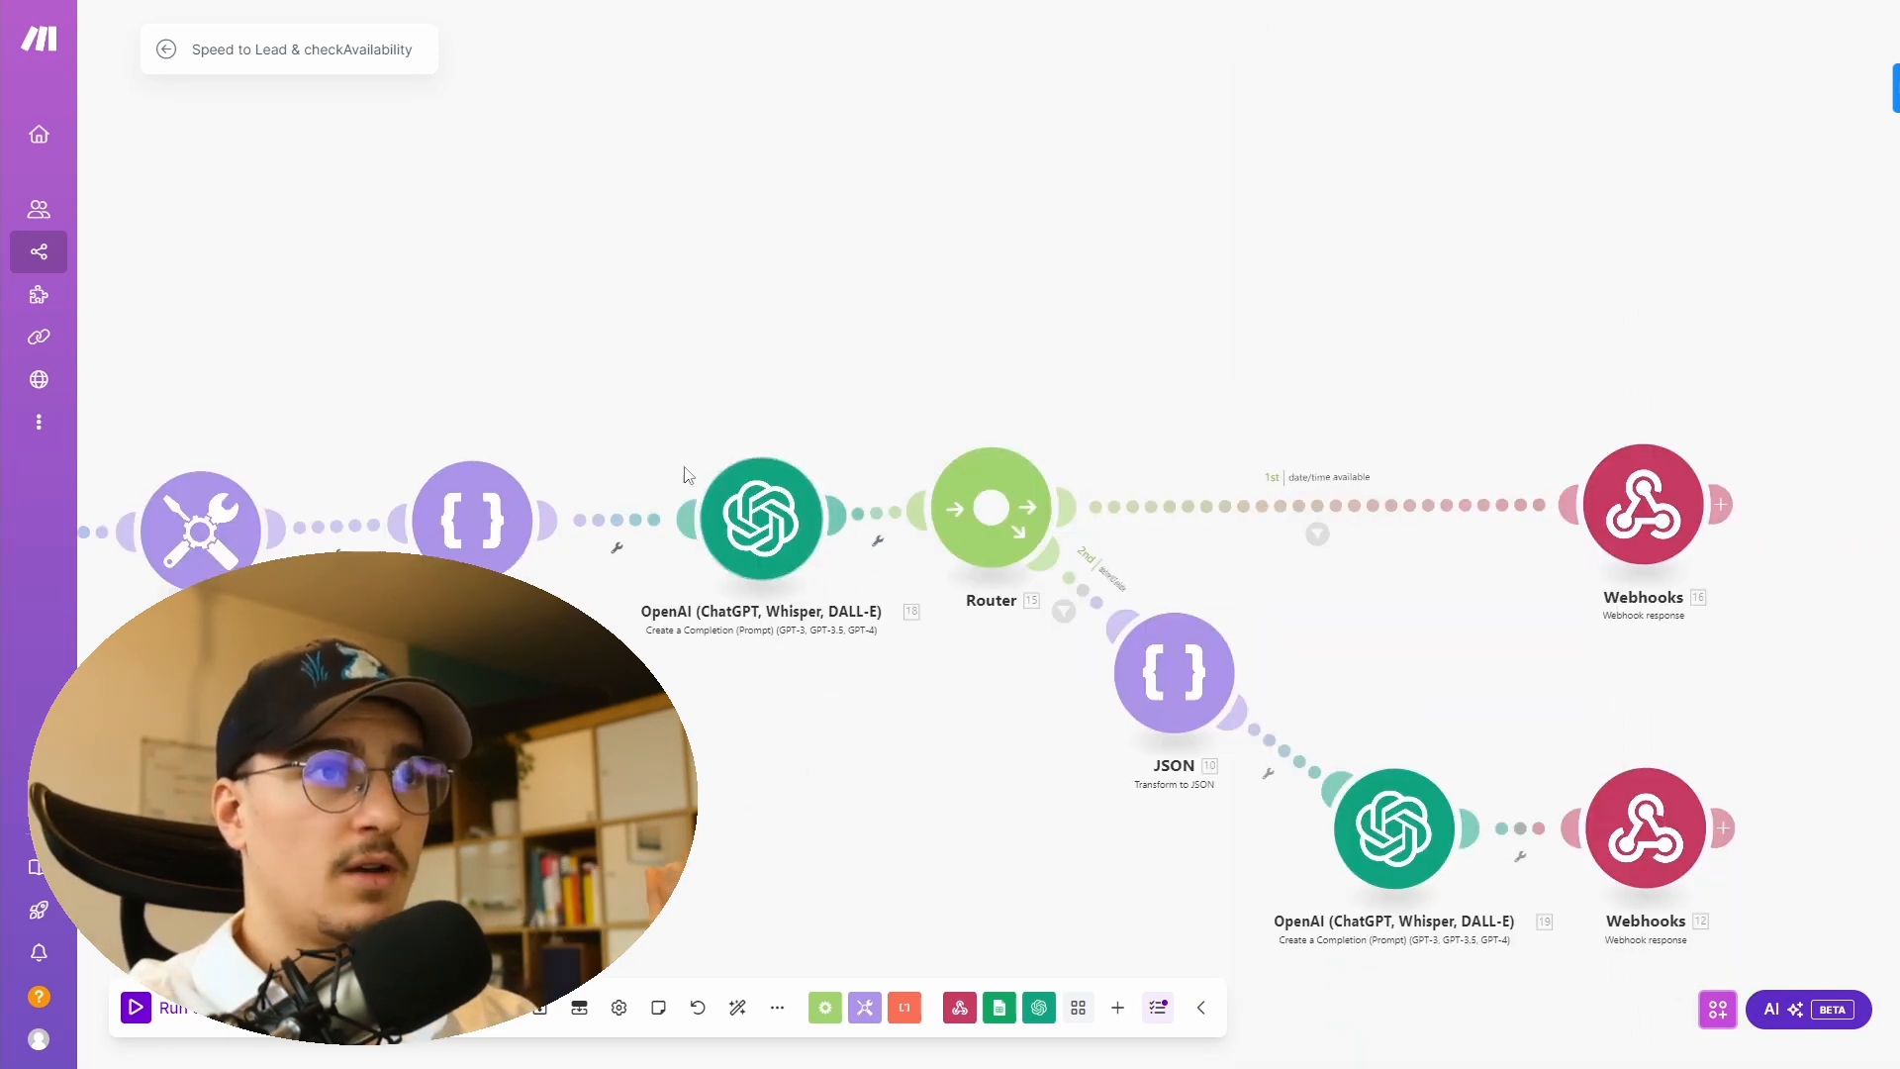
{"action": "left_click", "coordinate": [760, 557]}
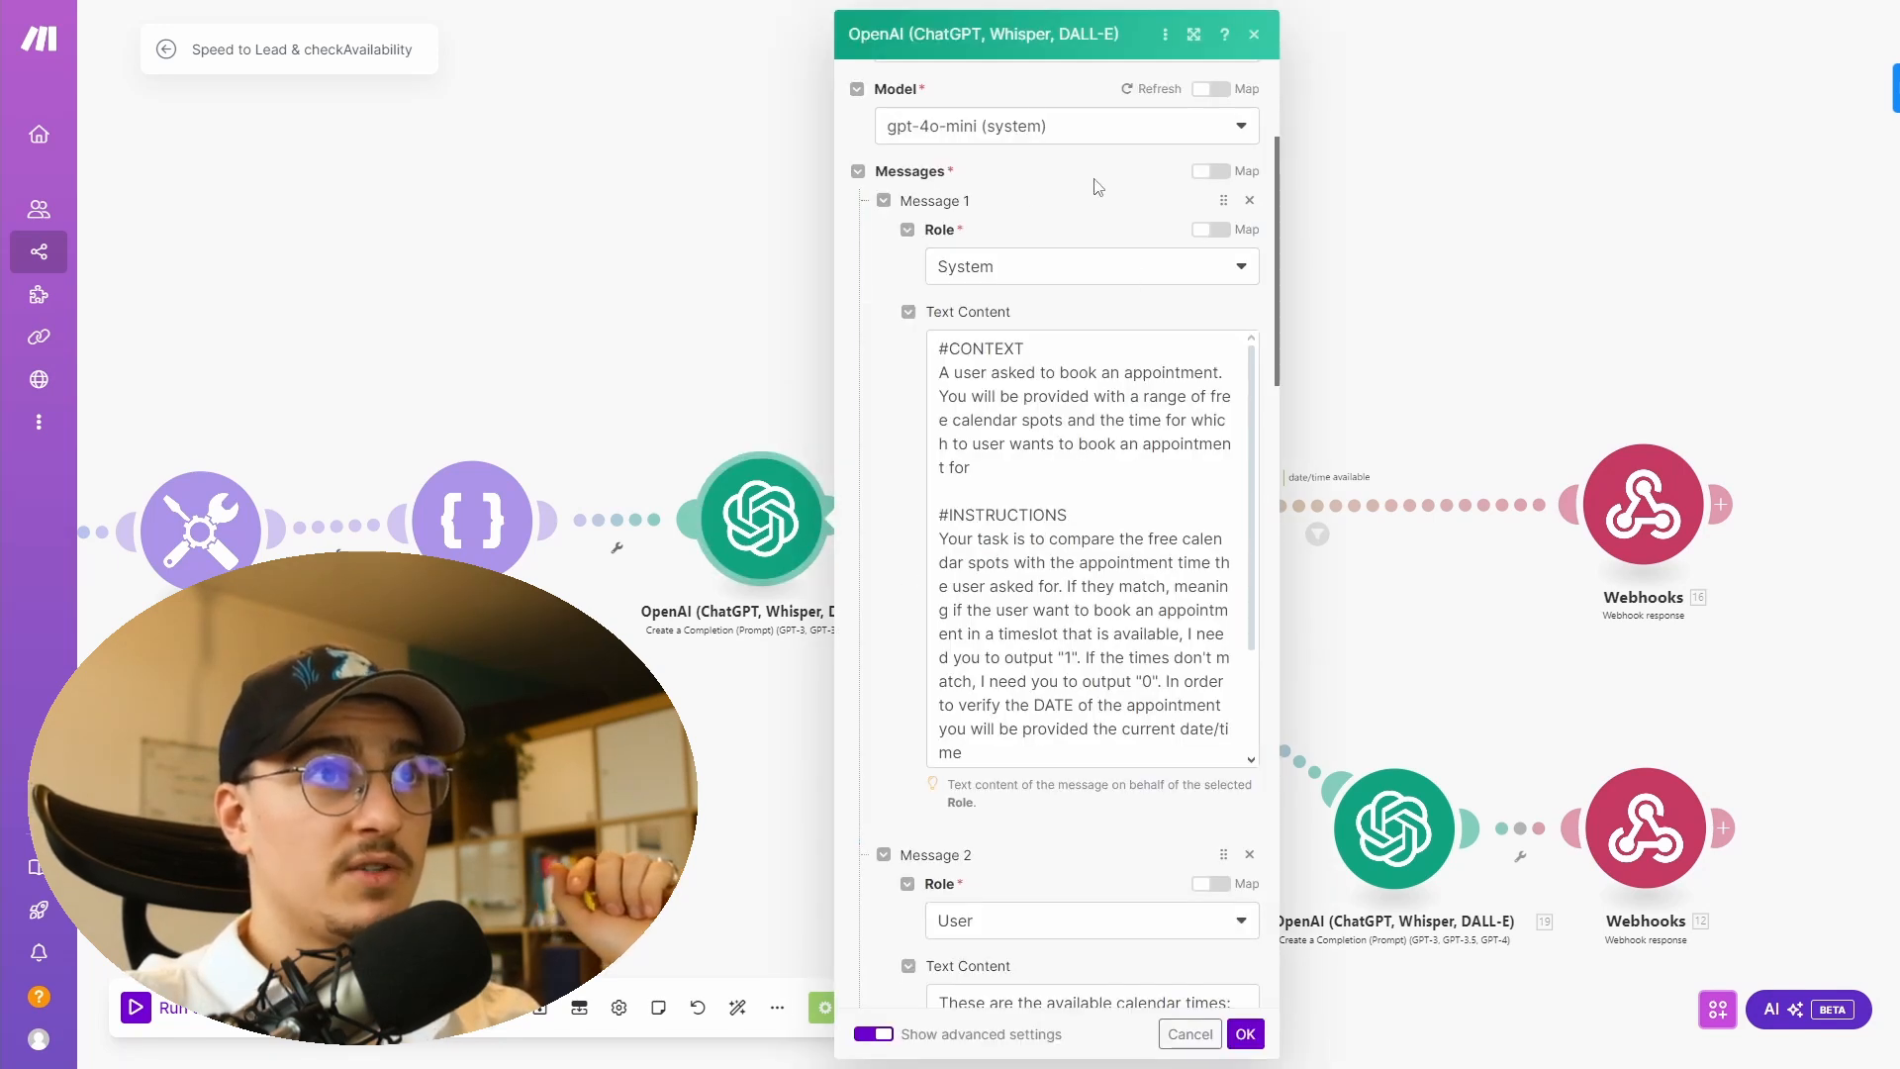
{"action": "scroll", "coordinate": [926, 562], "scroll_direction": "down", "scroll_amount": 3}
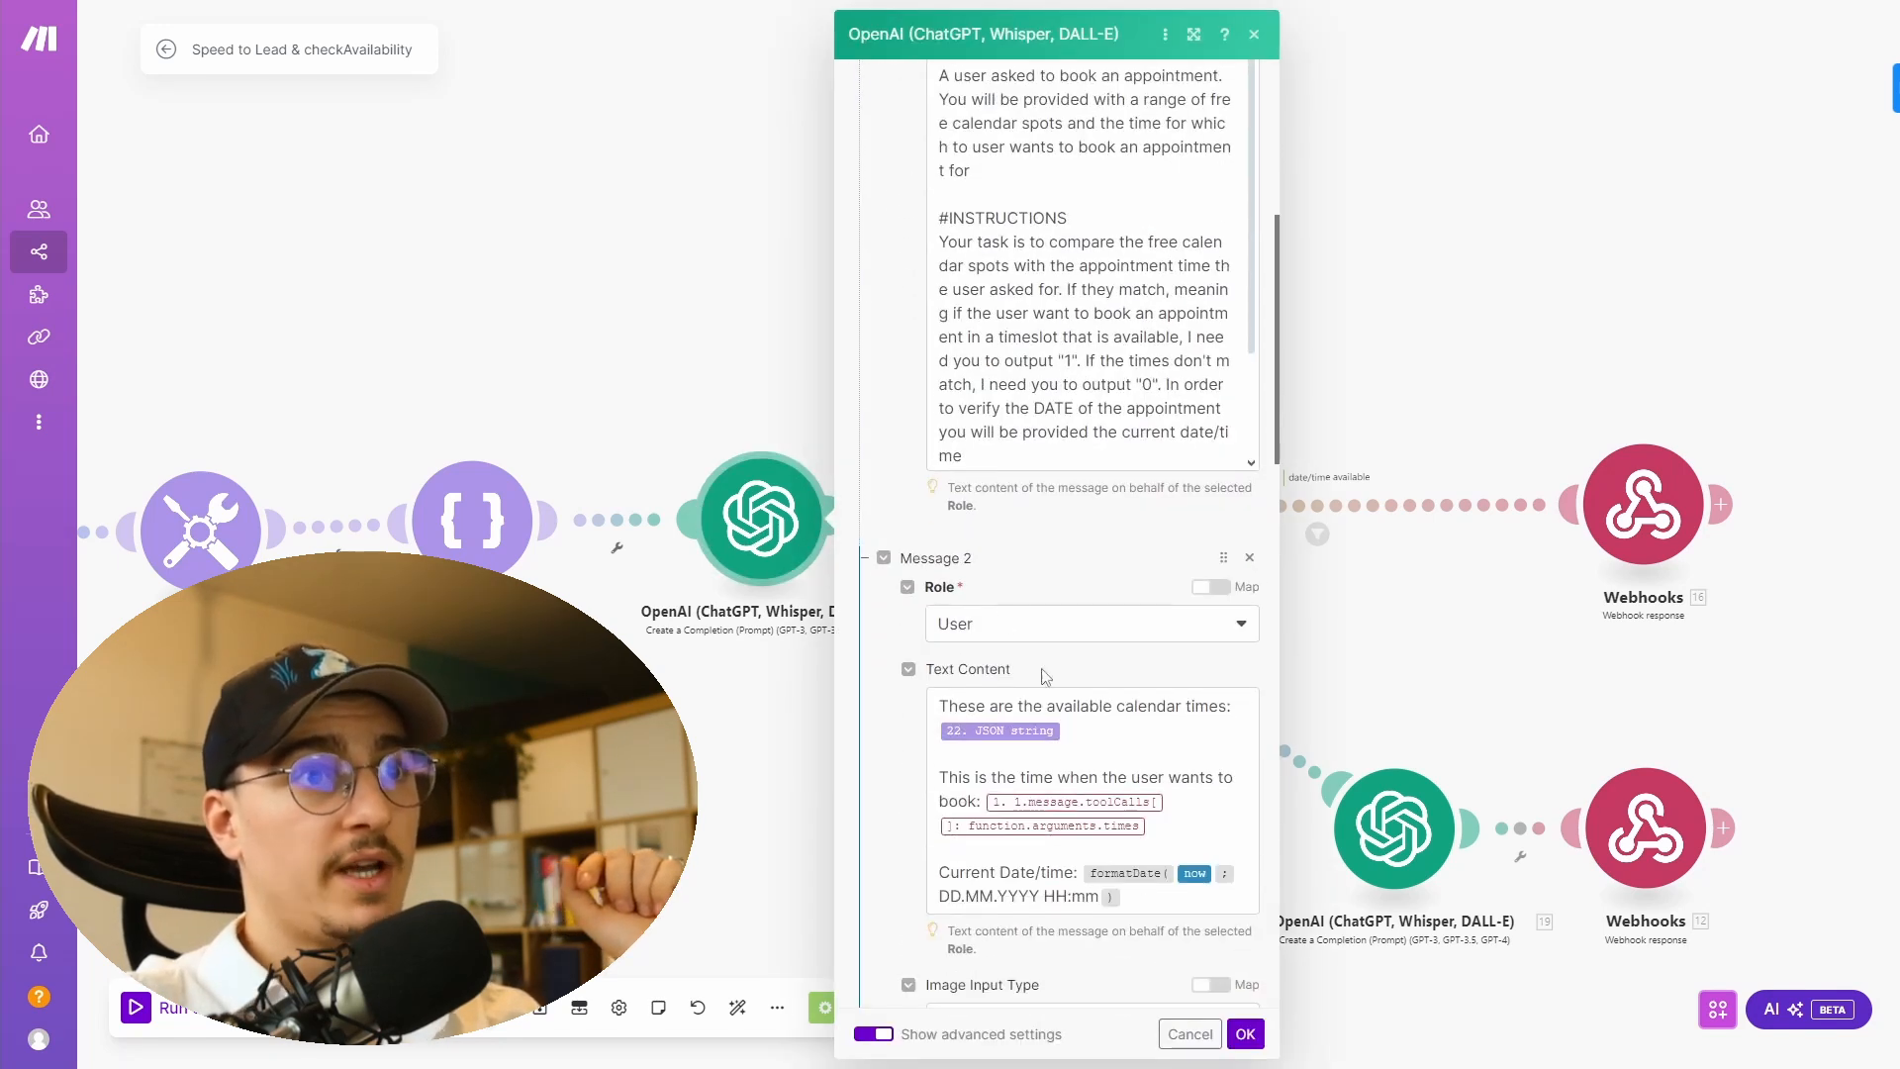
{"action": "scroll", "coordinate": [864, 521], "scroll_direction": "up", "scroll_amount": 1}
{"action": "scroll", "coordinate": [864, 522], "scroll_direction": "up", "scroll_amount": 2}
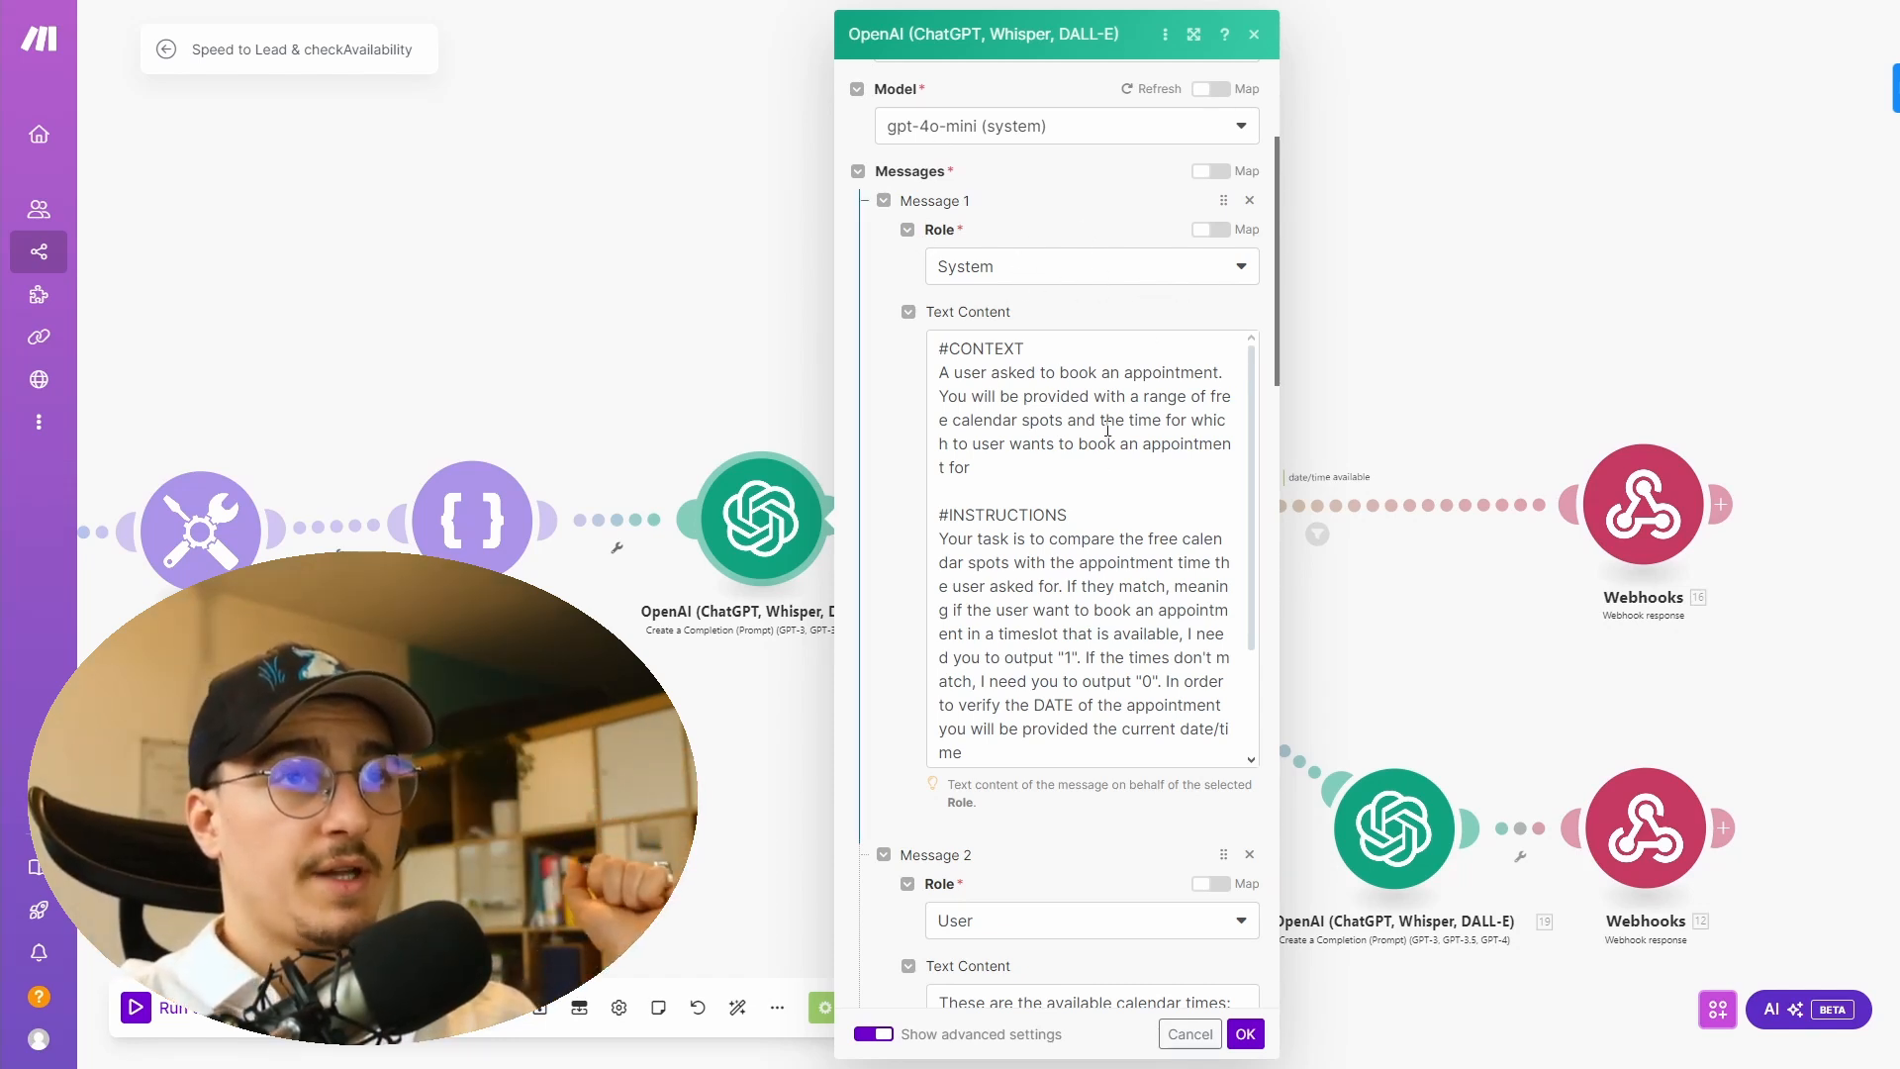
{"action": "scroll", "coordinate": [1070, 485], "scroll_direction": "down", "scroll_amount": 1}
{"action": "scroll", "coordinate": [1069, 485], "scroll_direction": "down", "scroll_amount": 3}
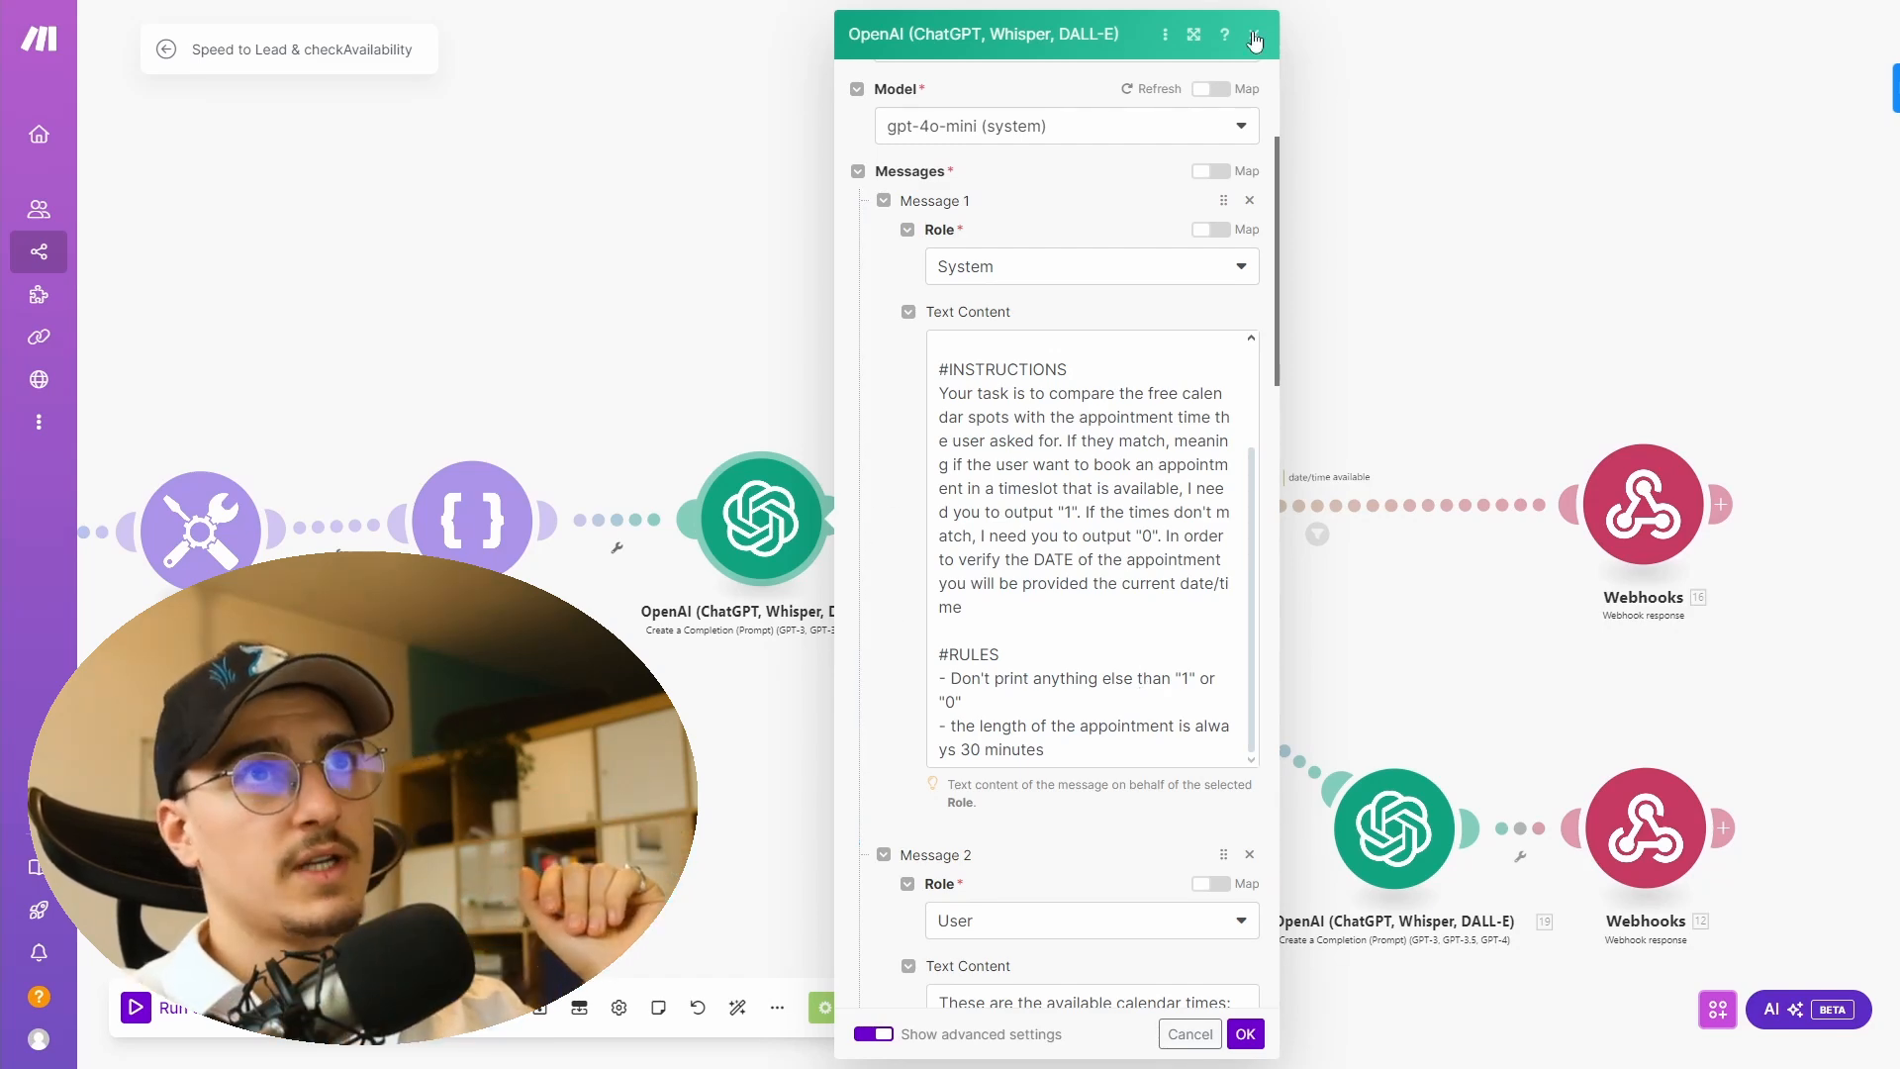
{"action": "key", "text": "Escape"}
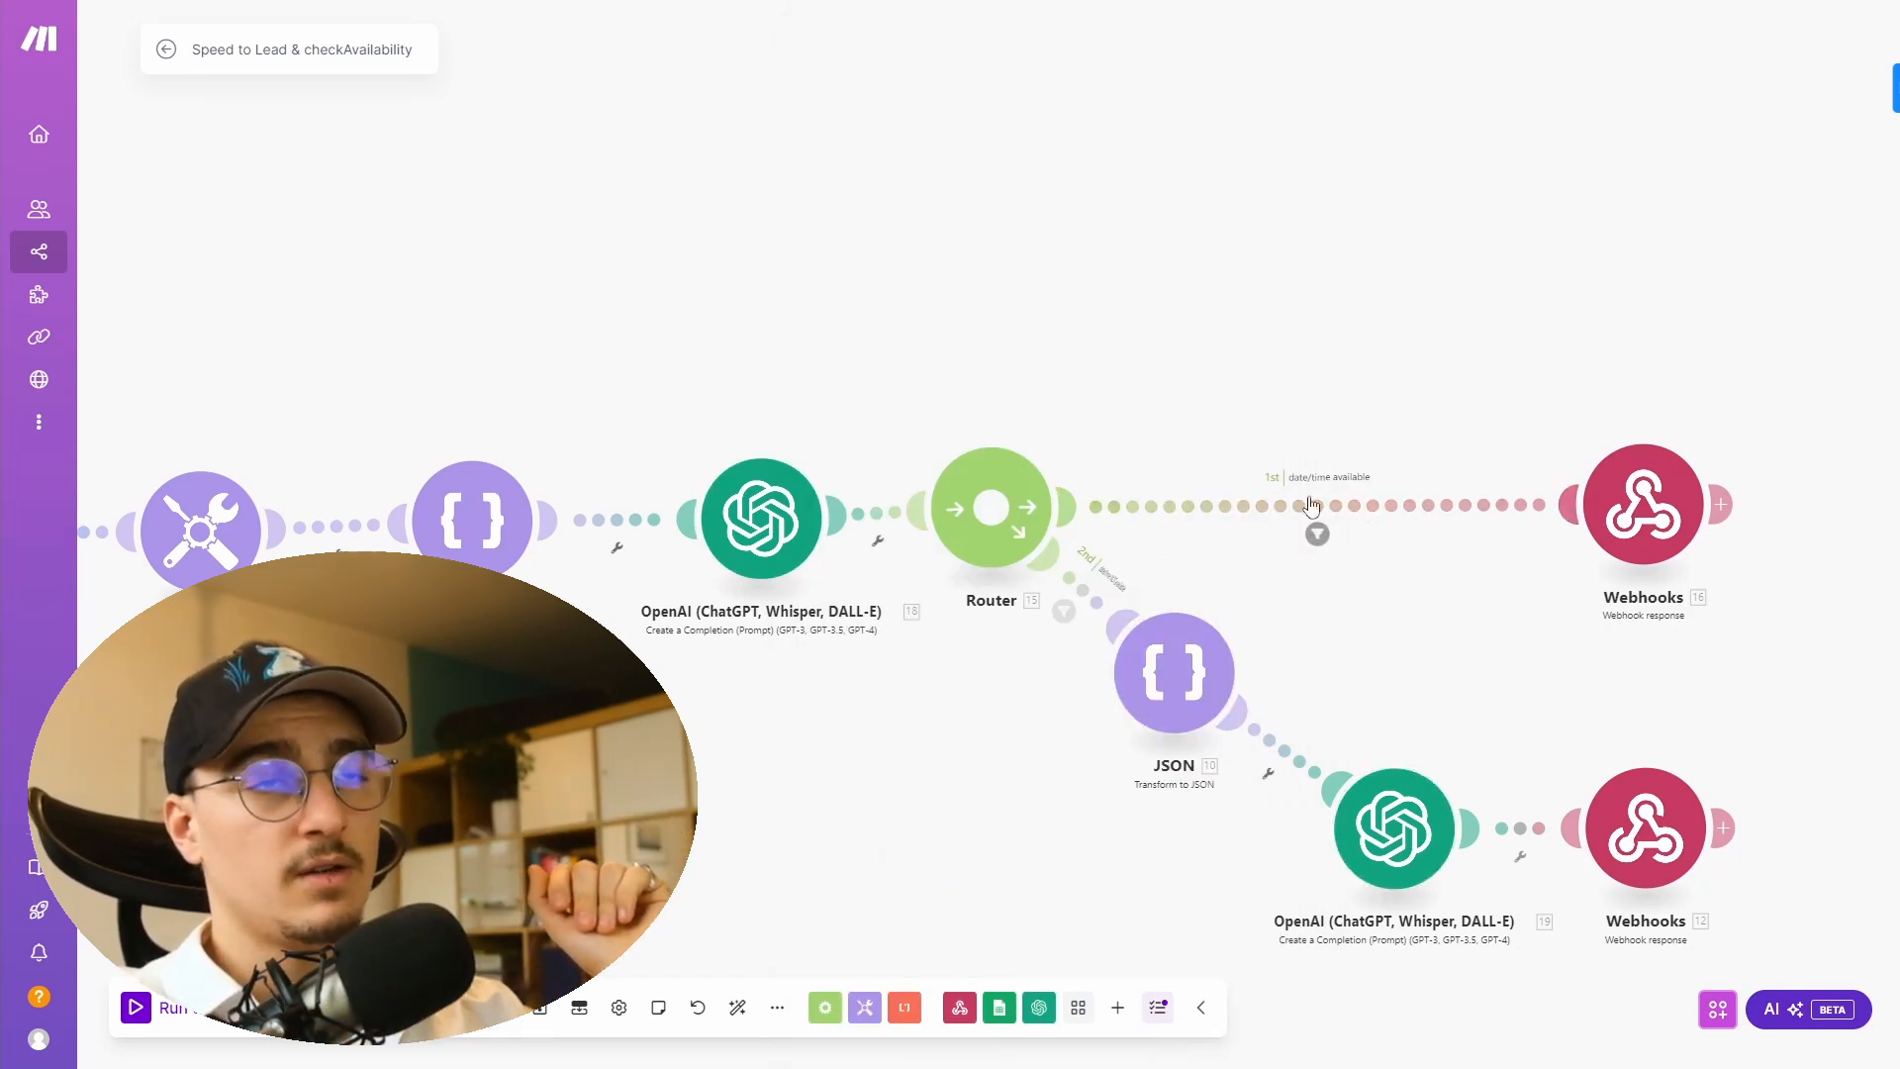
- Review the comparison OpenAI module's user message mappings and completion settings like max tokens and temperature
{"action": "left_click", "coordinate": [786, 525]}
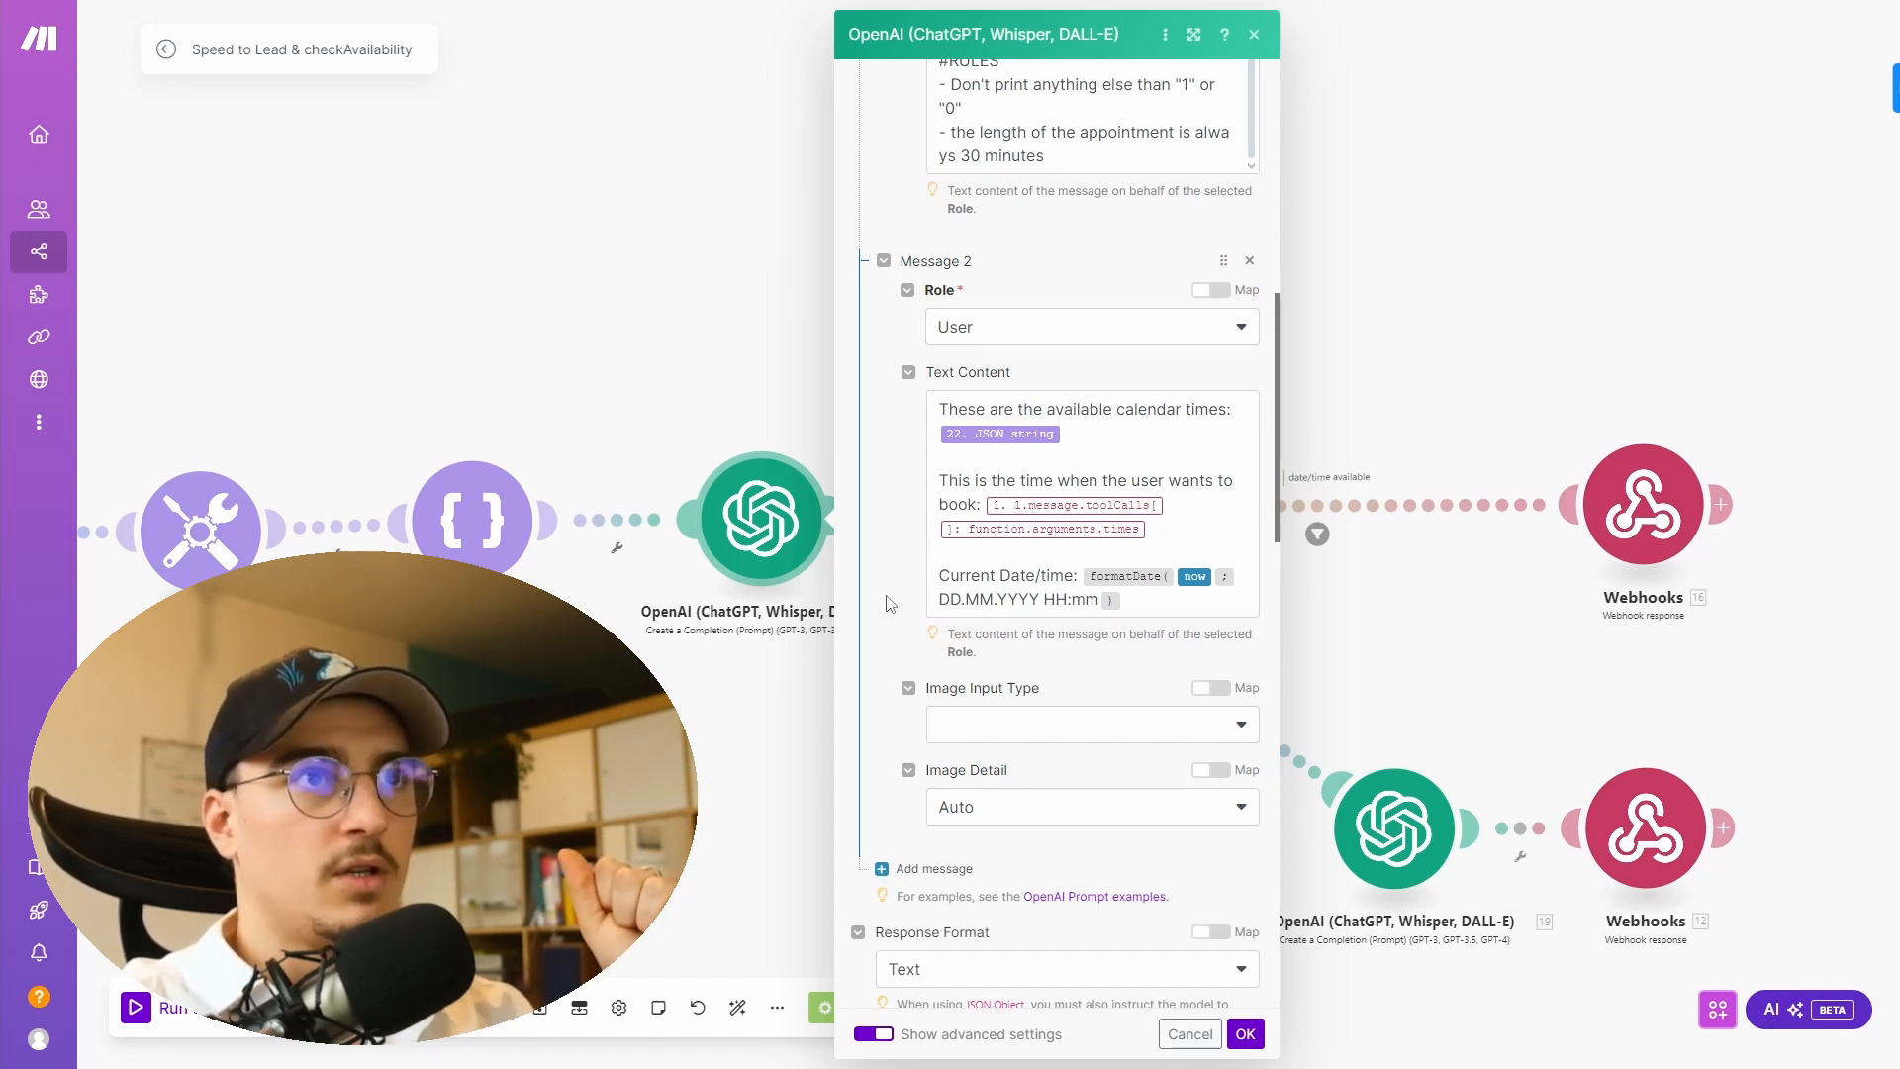
{"action": "scroll", "coordinate": [896, 608], "scroll_direction": "up", "scroll_amount": 7}
{"action": "scroll", "coordinate": [885, 673], "scroll_direction": "down", "scroll_amount": 2}
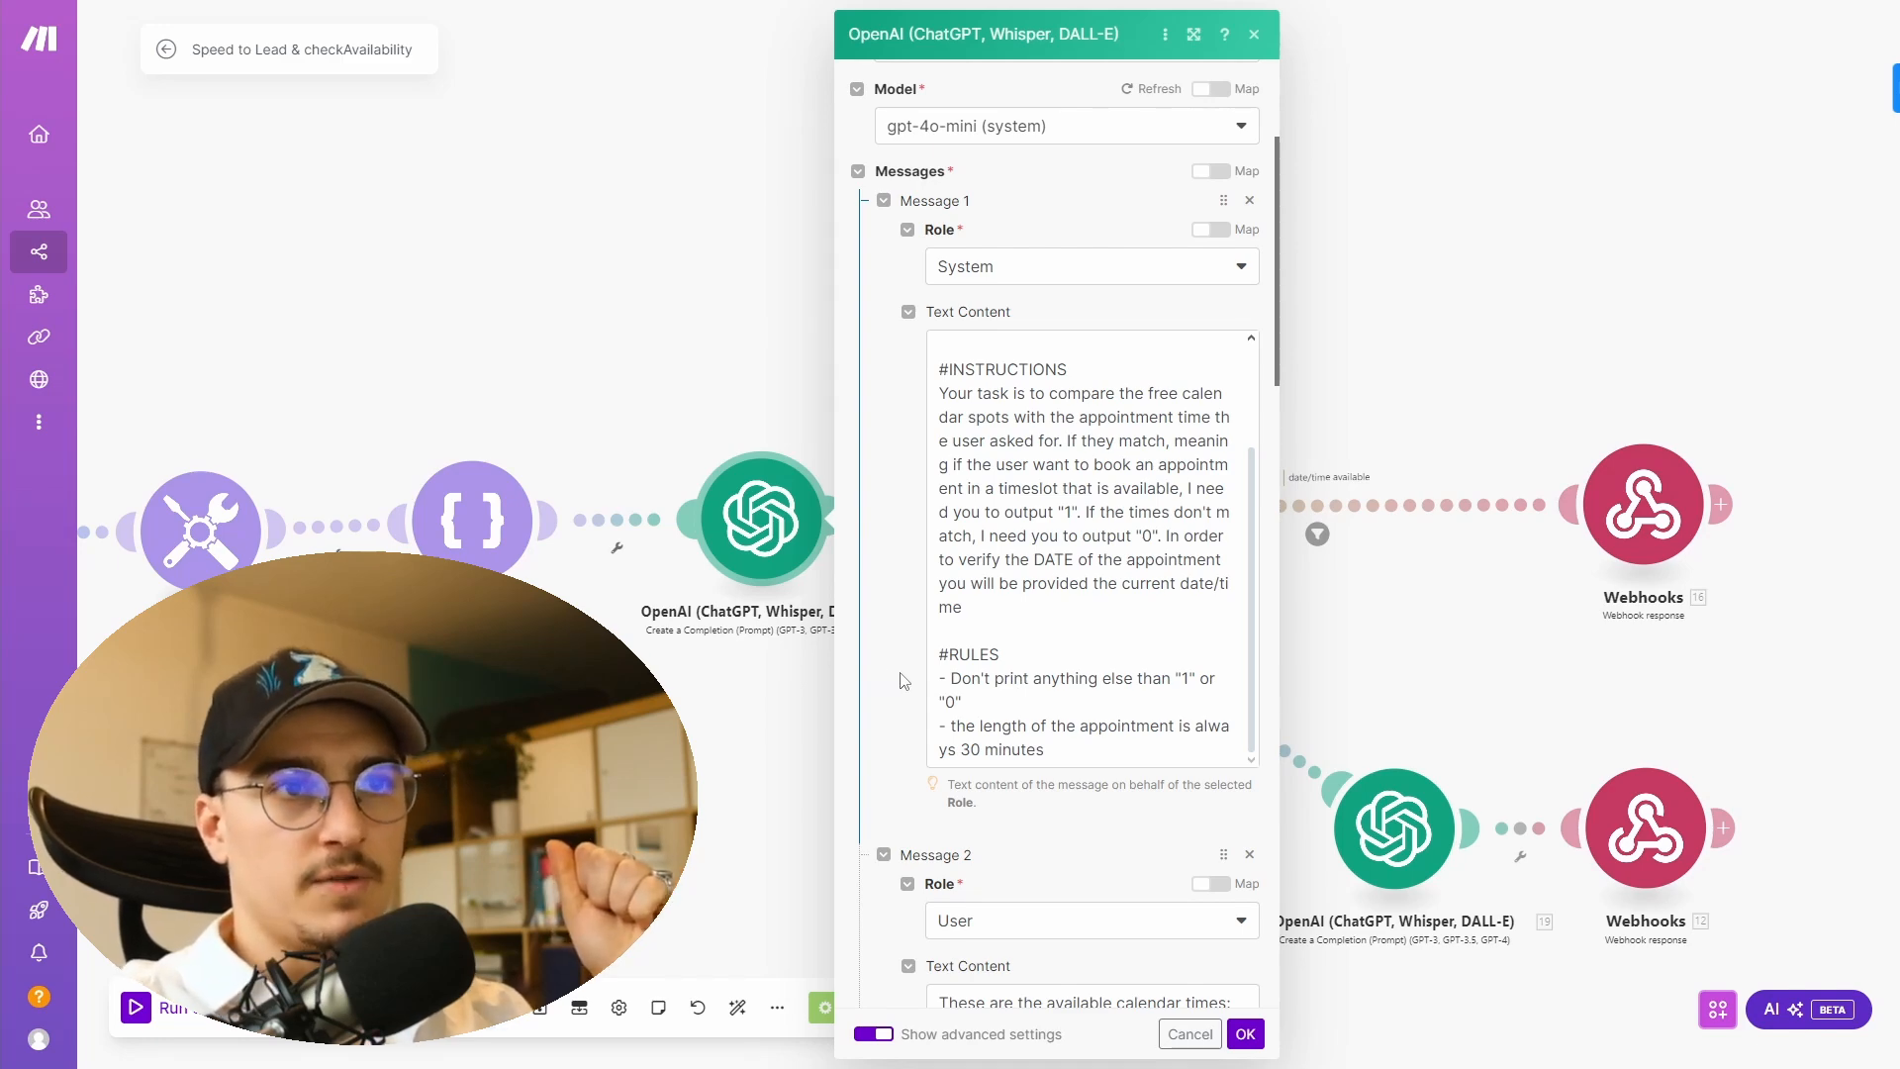
{"action": "scroll", "coordinate": [902, 680], "scroll_direction": "down", "scroll_amount": 3}
{"action": "scroll", "coordinate": [902, 681], "scroll_direction": "down", "scroll_amount": 7}
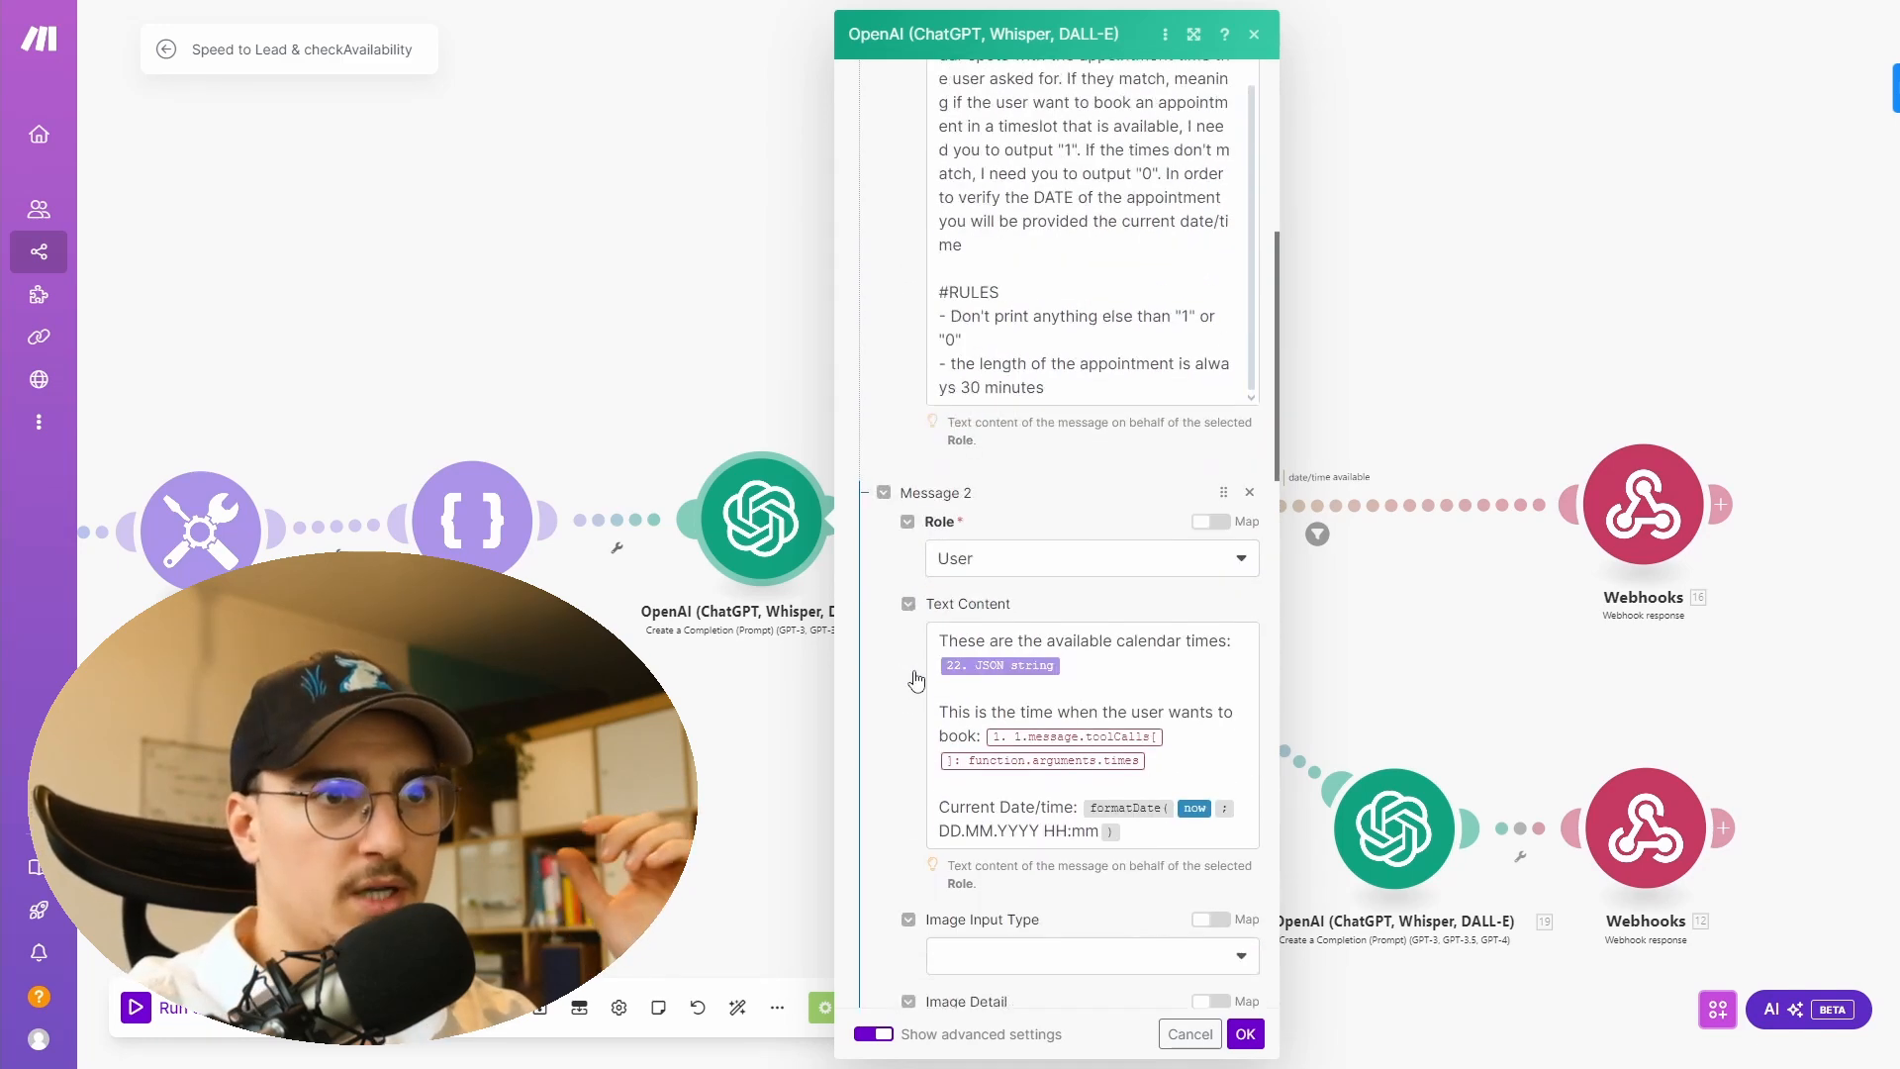
{"action": "scroll", "coordinate": [851, 631], "scroll_direction": "down", "scroll_amount": 3}
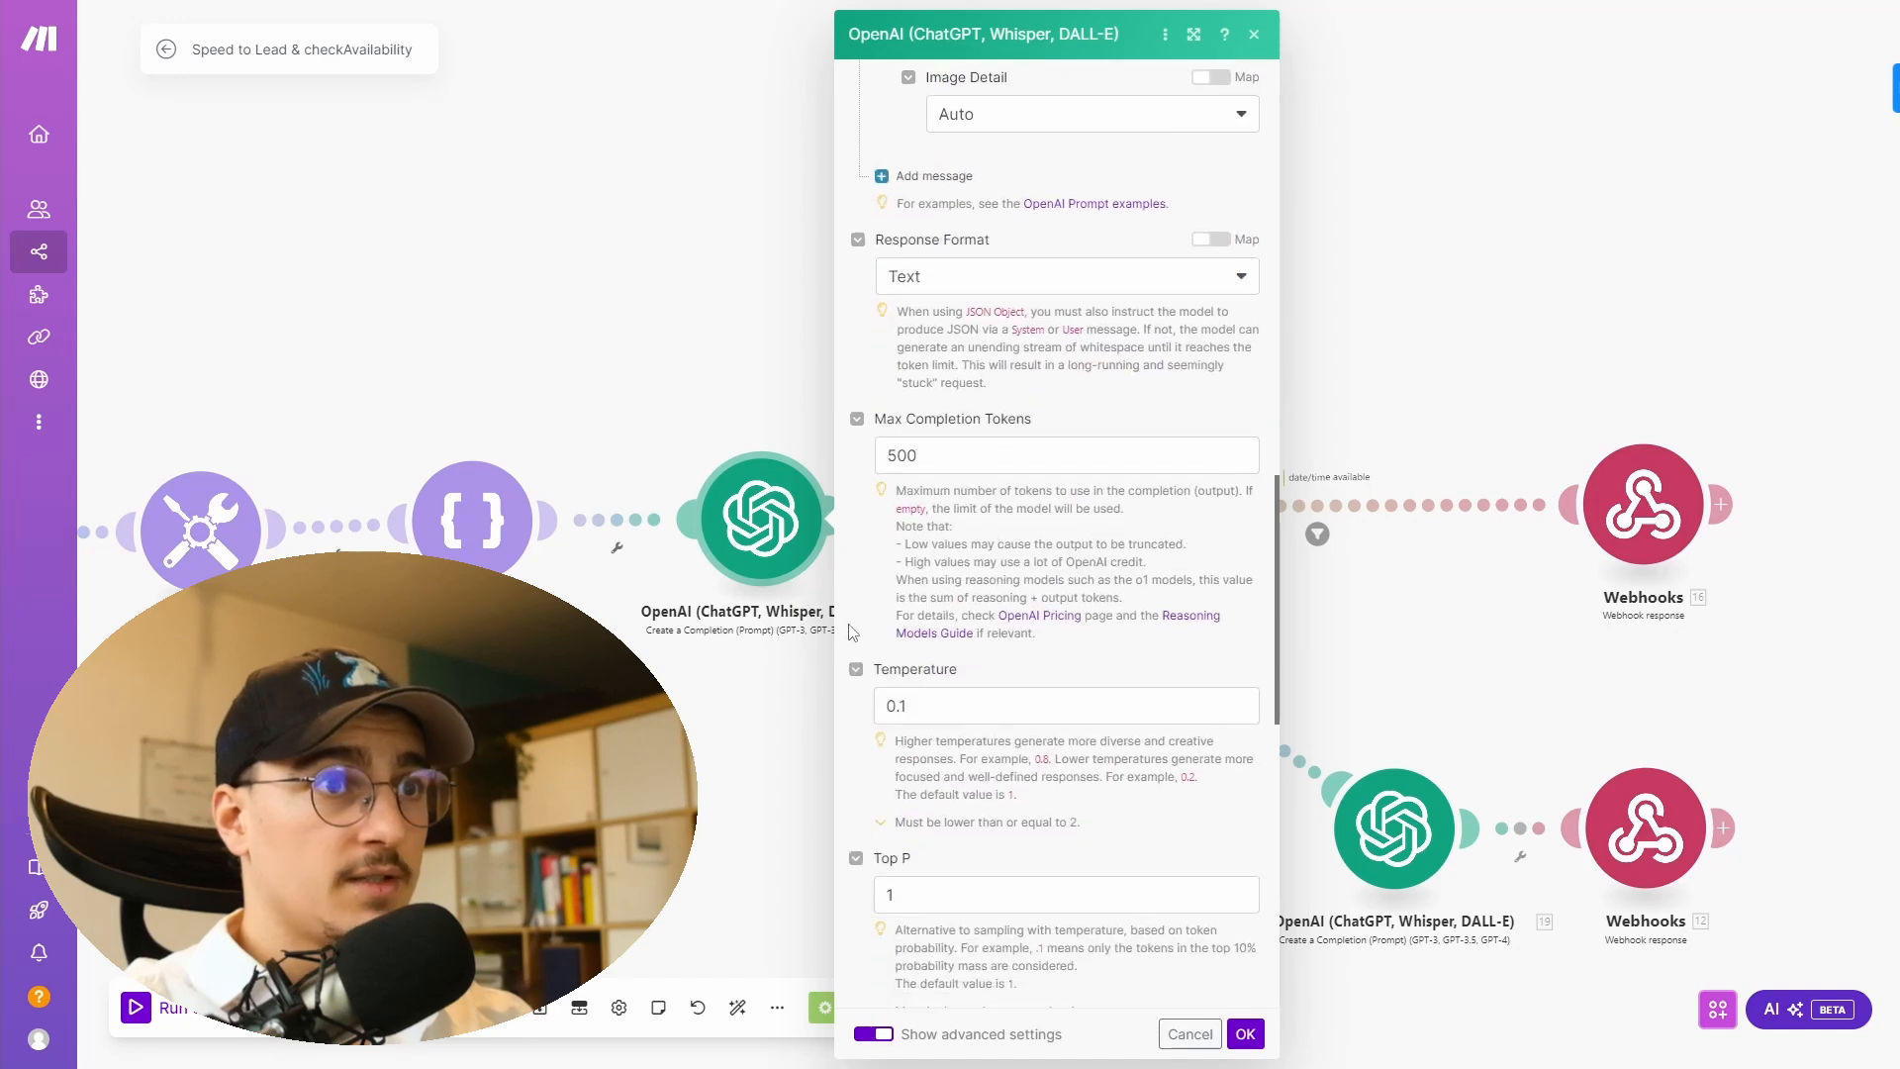
{"action": "scroll", "coordinate": [956, 426], "scroll_direction": "down", "scroll_amount": 3}
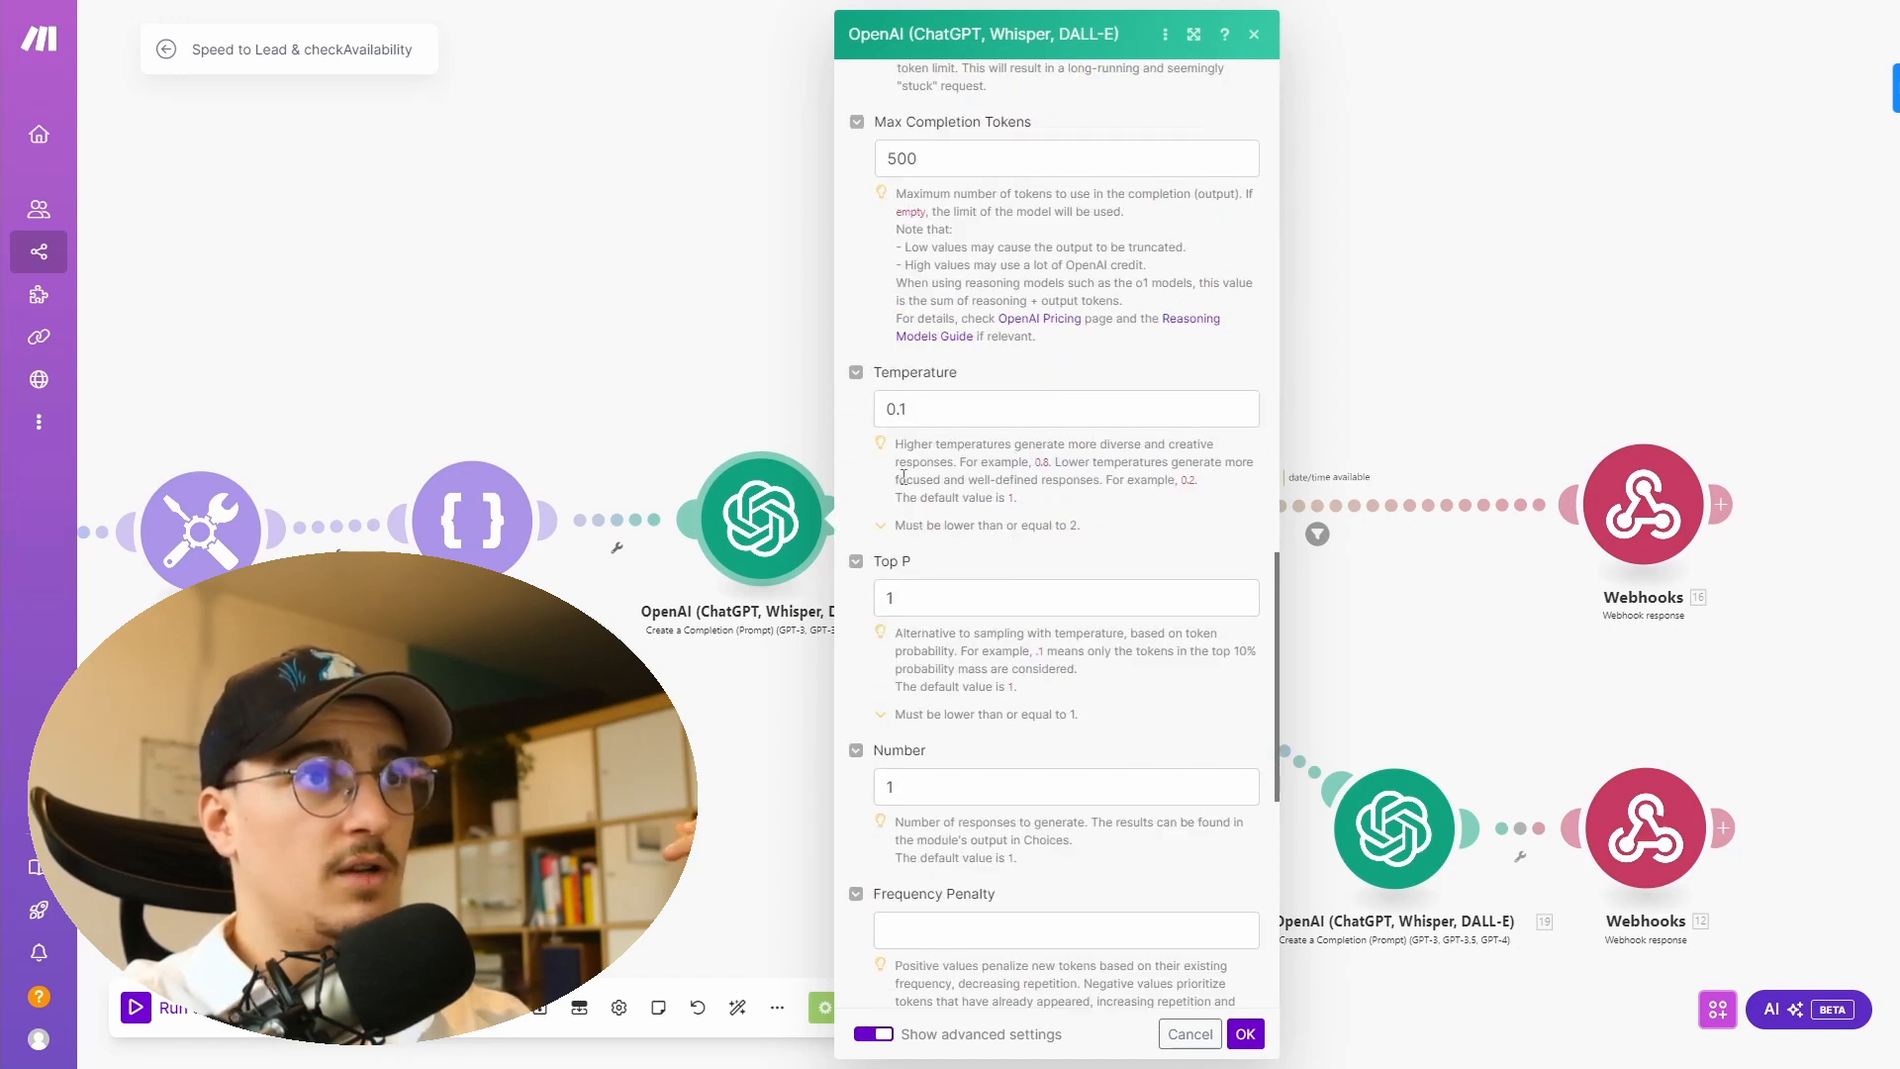
{"action": "scroll", "coordinate": [910, 688], "scroll_direction": "down", "scroll_amount": 6}
{"action": "scroll", "coordinate": [910, 687], "scroll_direction": "down", "scroll_amount": 2}
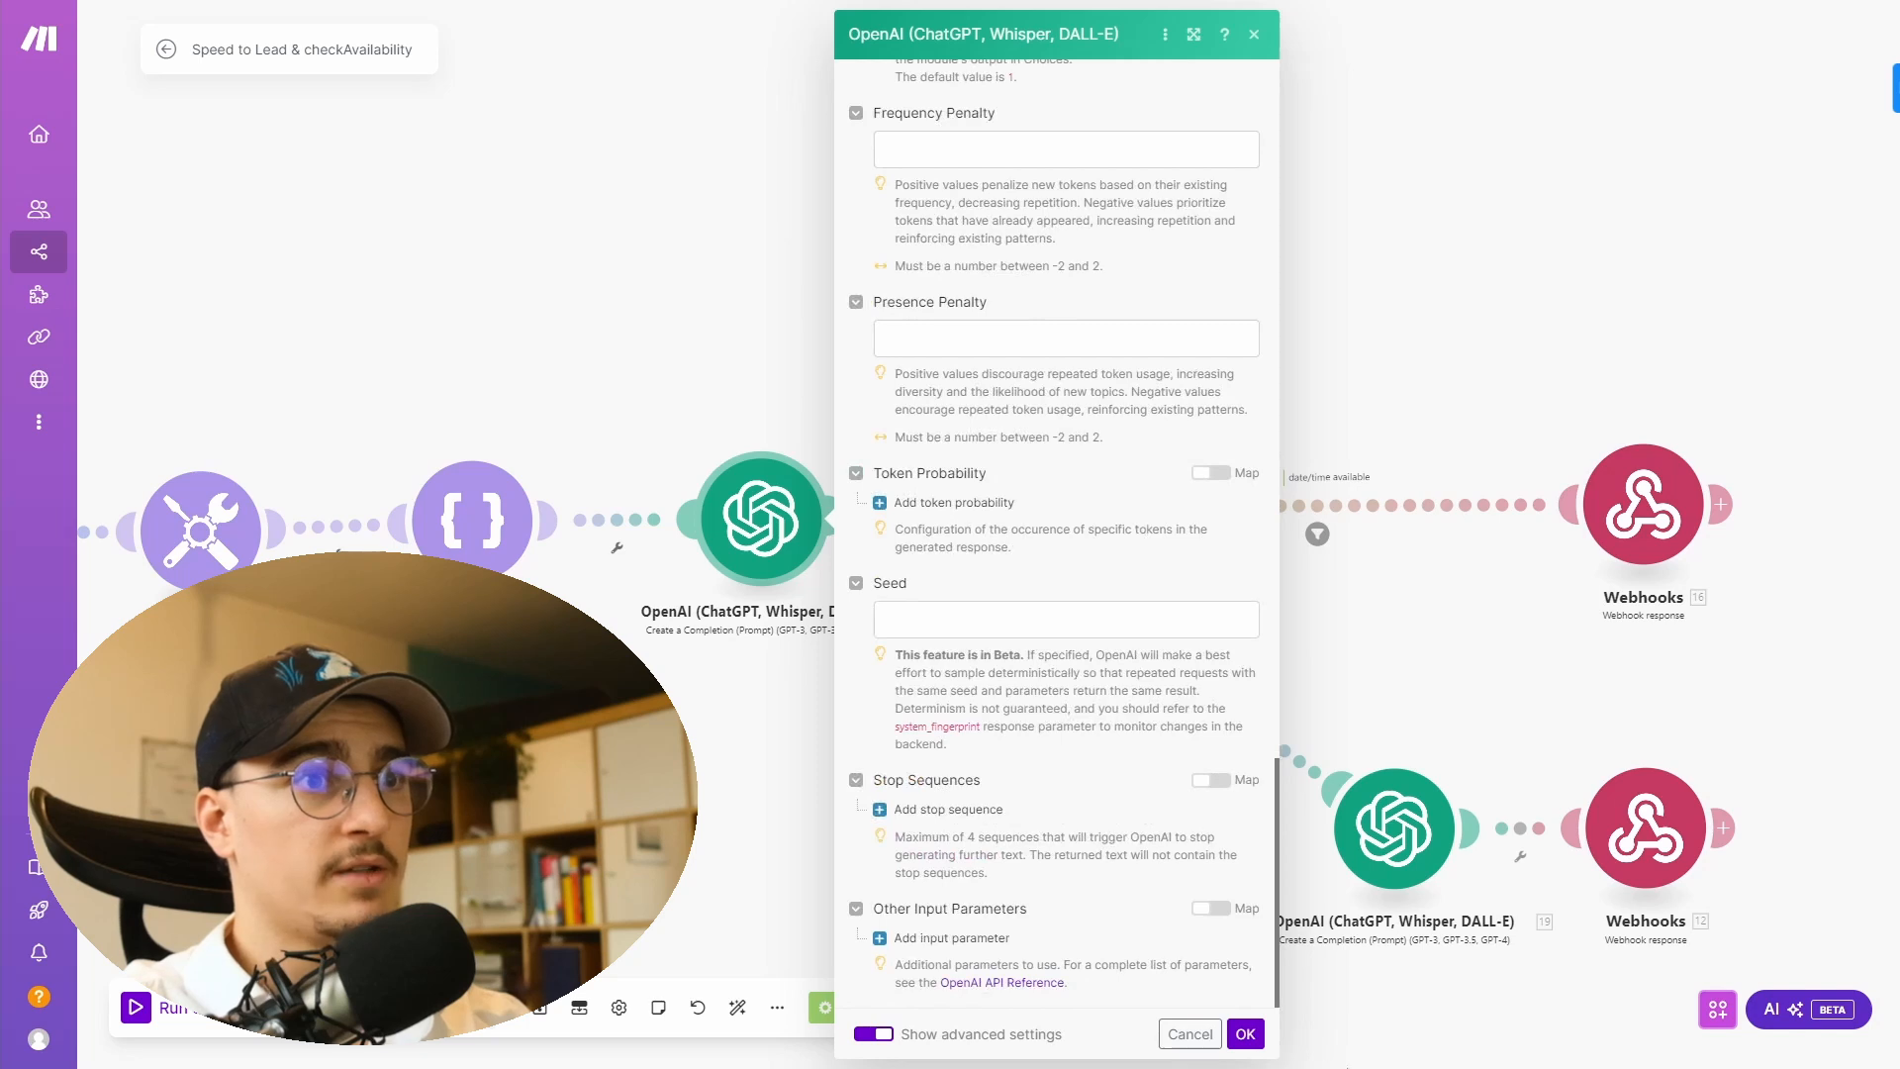
- Inspect the available-route Webhook response's status and JSON body with the toolCallId and result mappings
{"action": "left_click", "coordinate": [1245, 1034]}
{"action": "scroll", "coordinate": [990, 692], "scroll_direction": "right", "scroll_amount": 3}
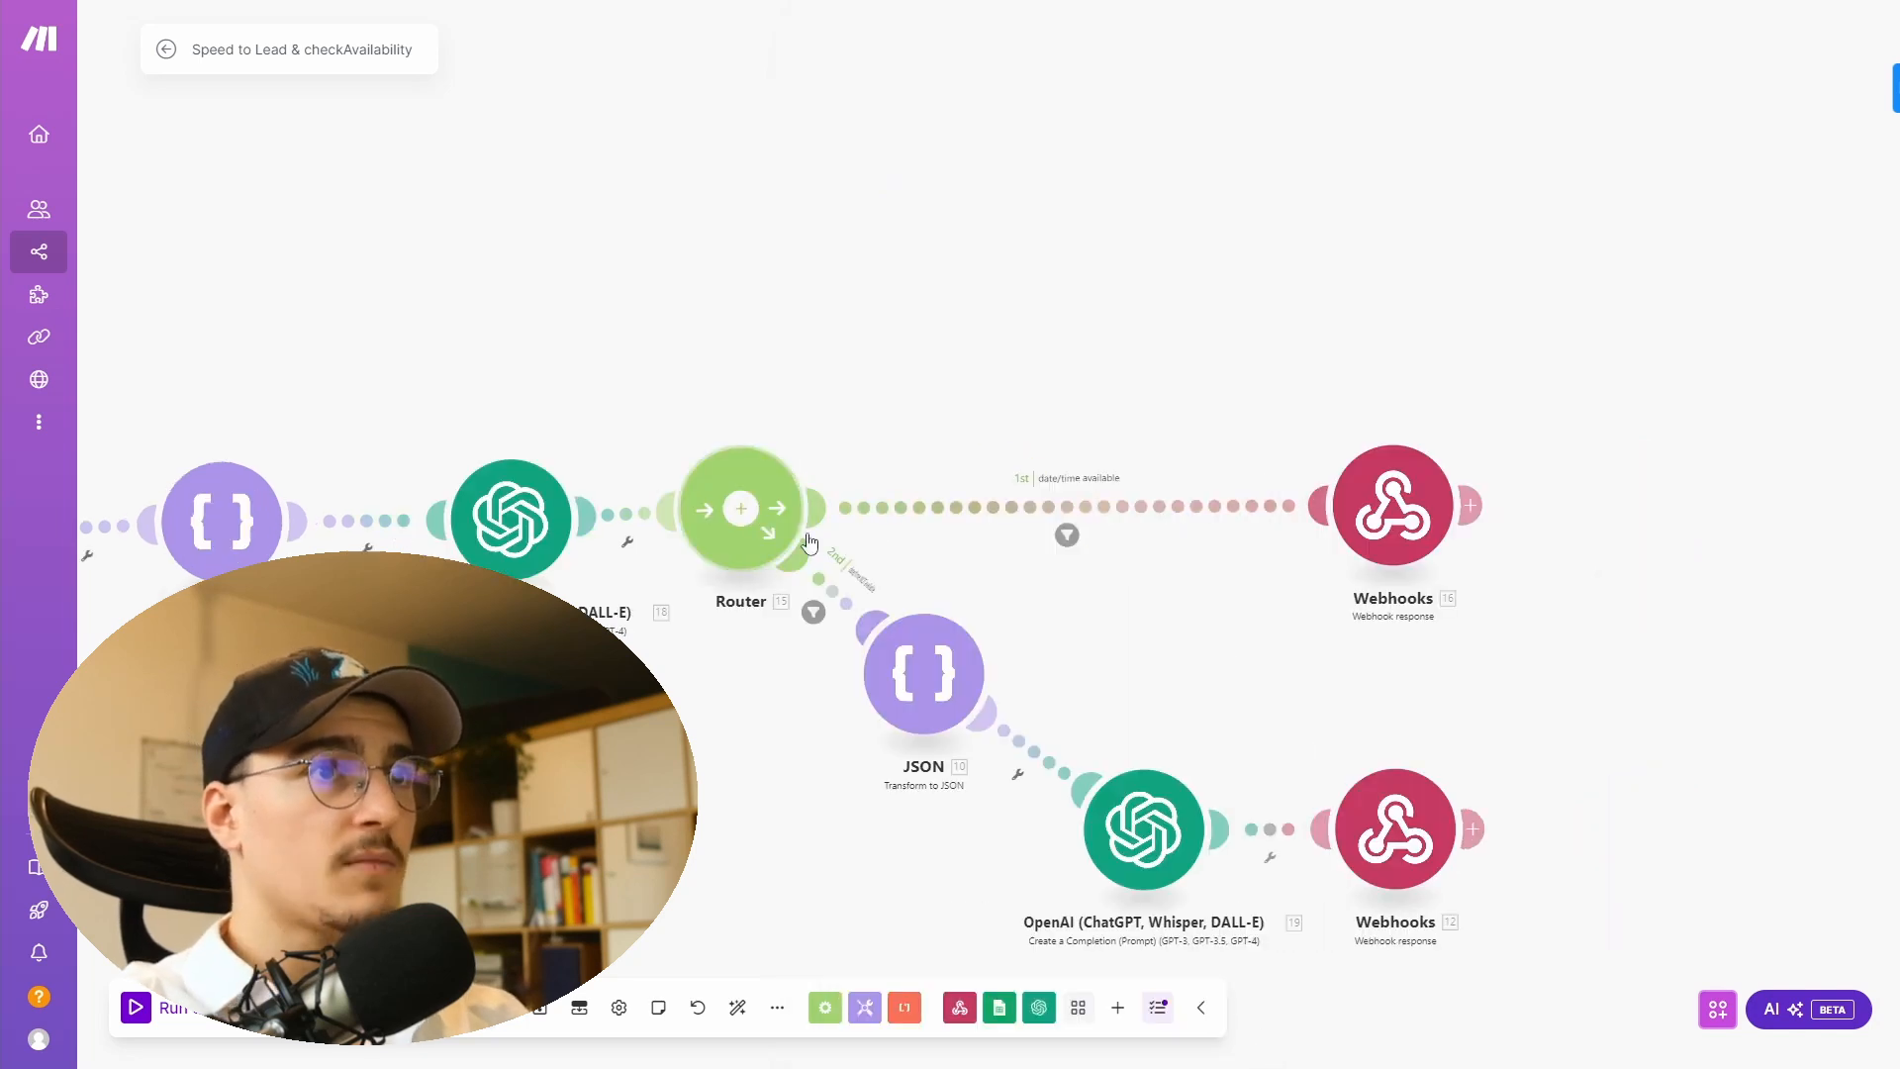
{"action": "left_click_drag", "start_coordinate": [810, 541], "coordinate": [598, 553]}
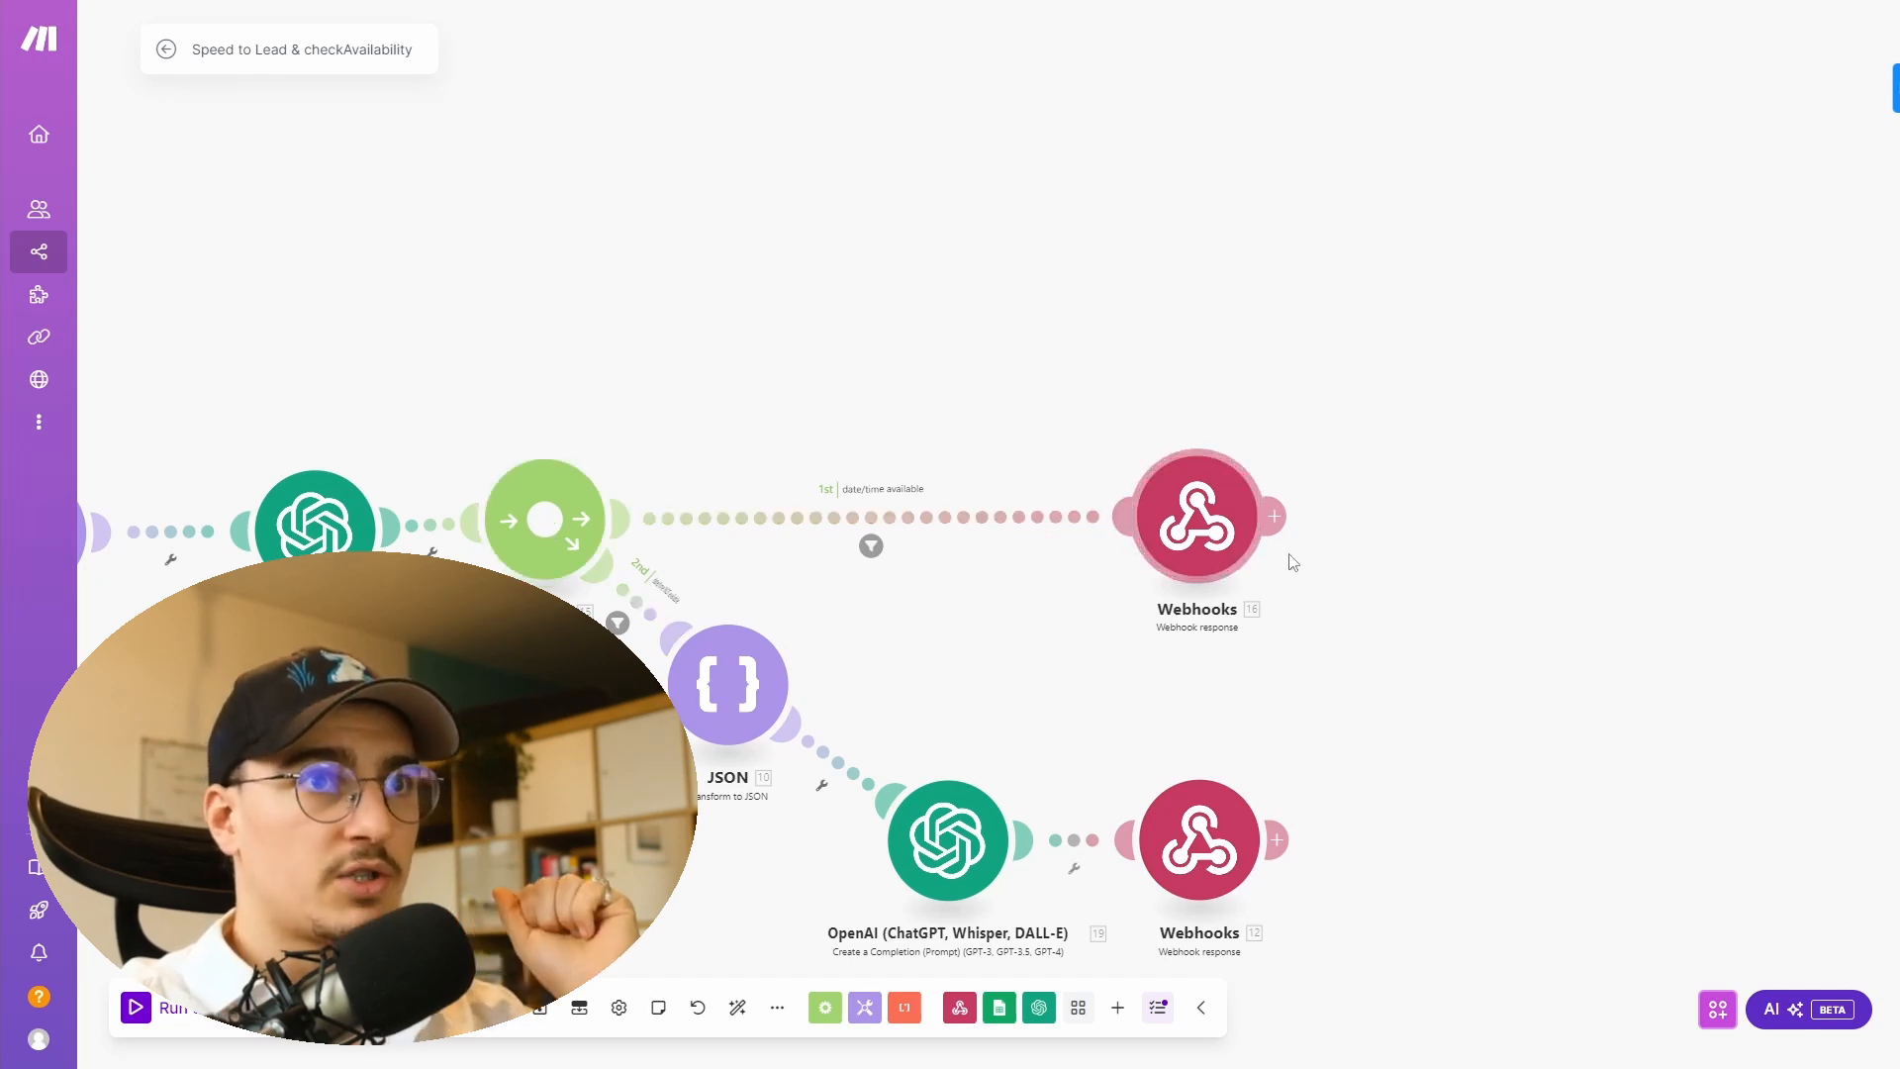
{"action": "left_click", "coordinate": [1198, 516]}
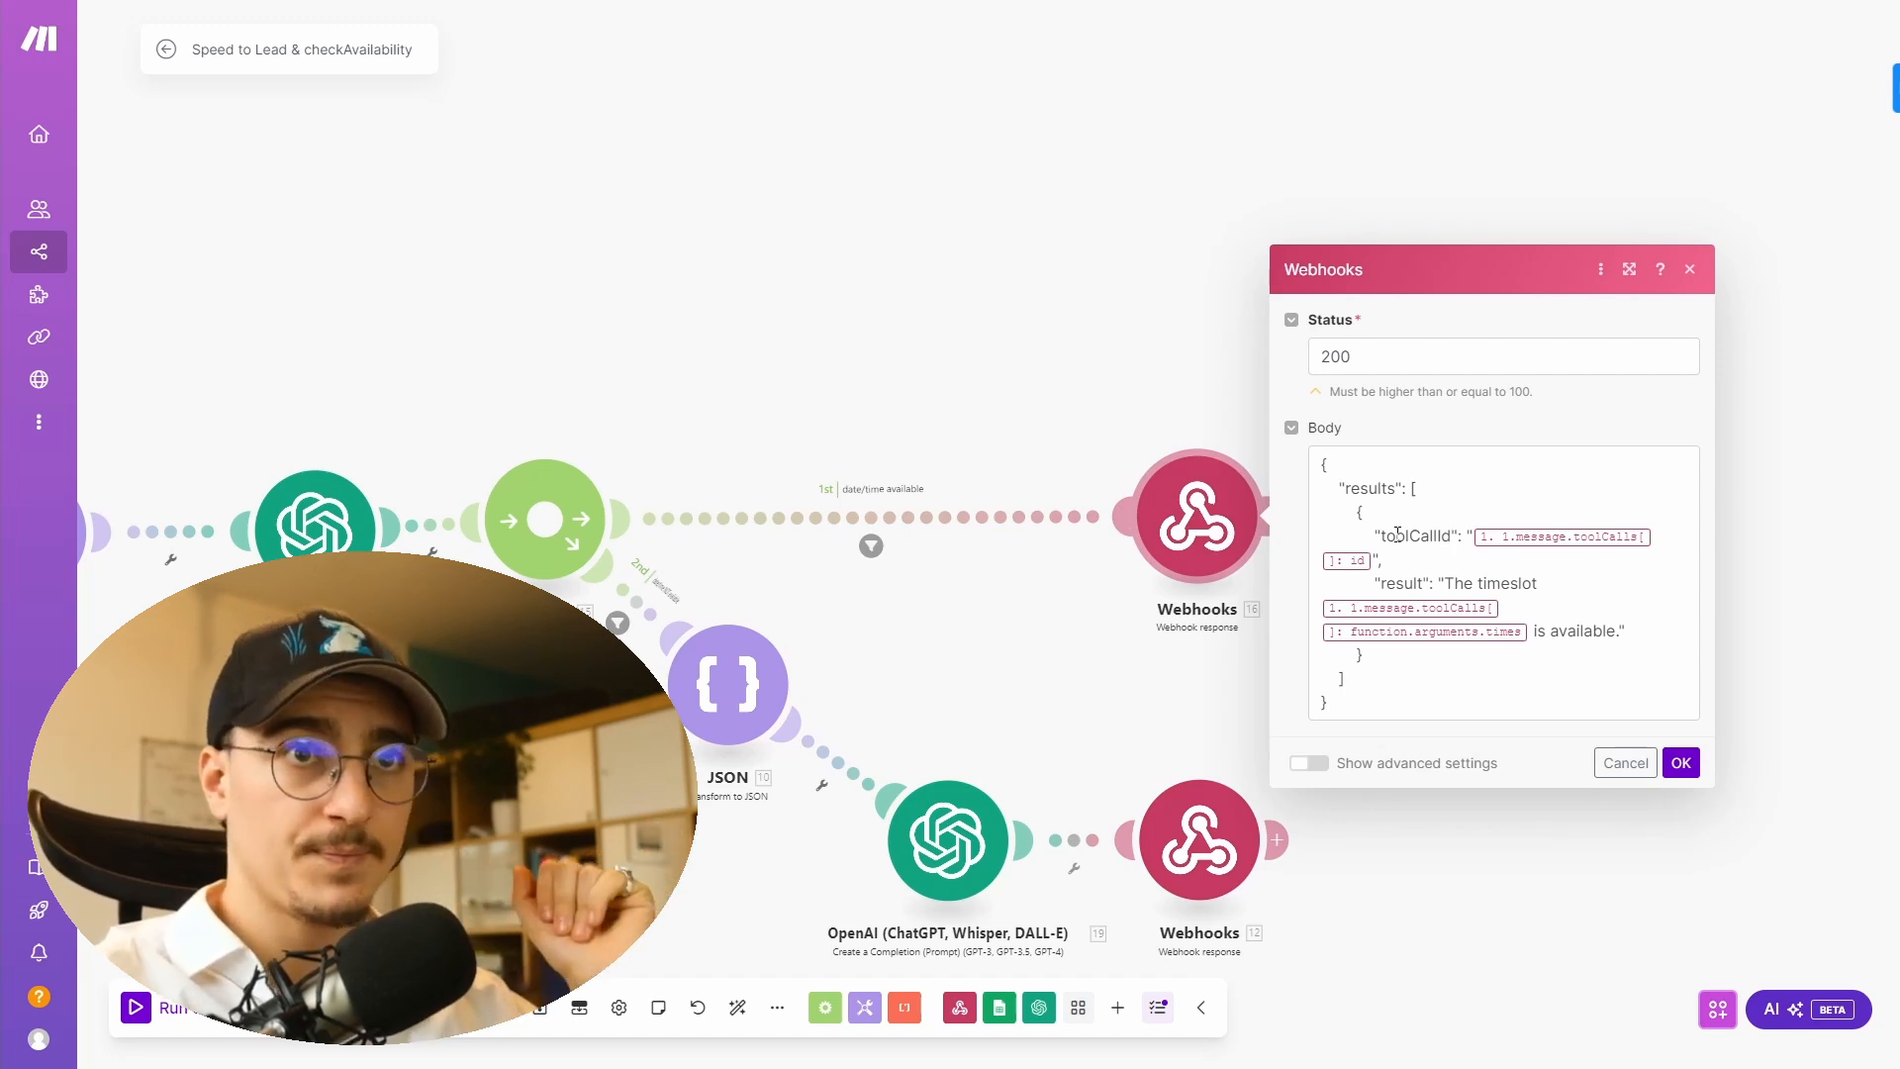
{"action": "left_click", "coordinate": [1500, 622]}
{"action": "left_click_drag", "start_coordinate": [1331, 704], "coordinate": [1328, 464]}
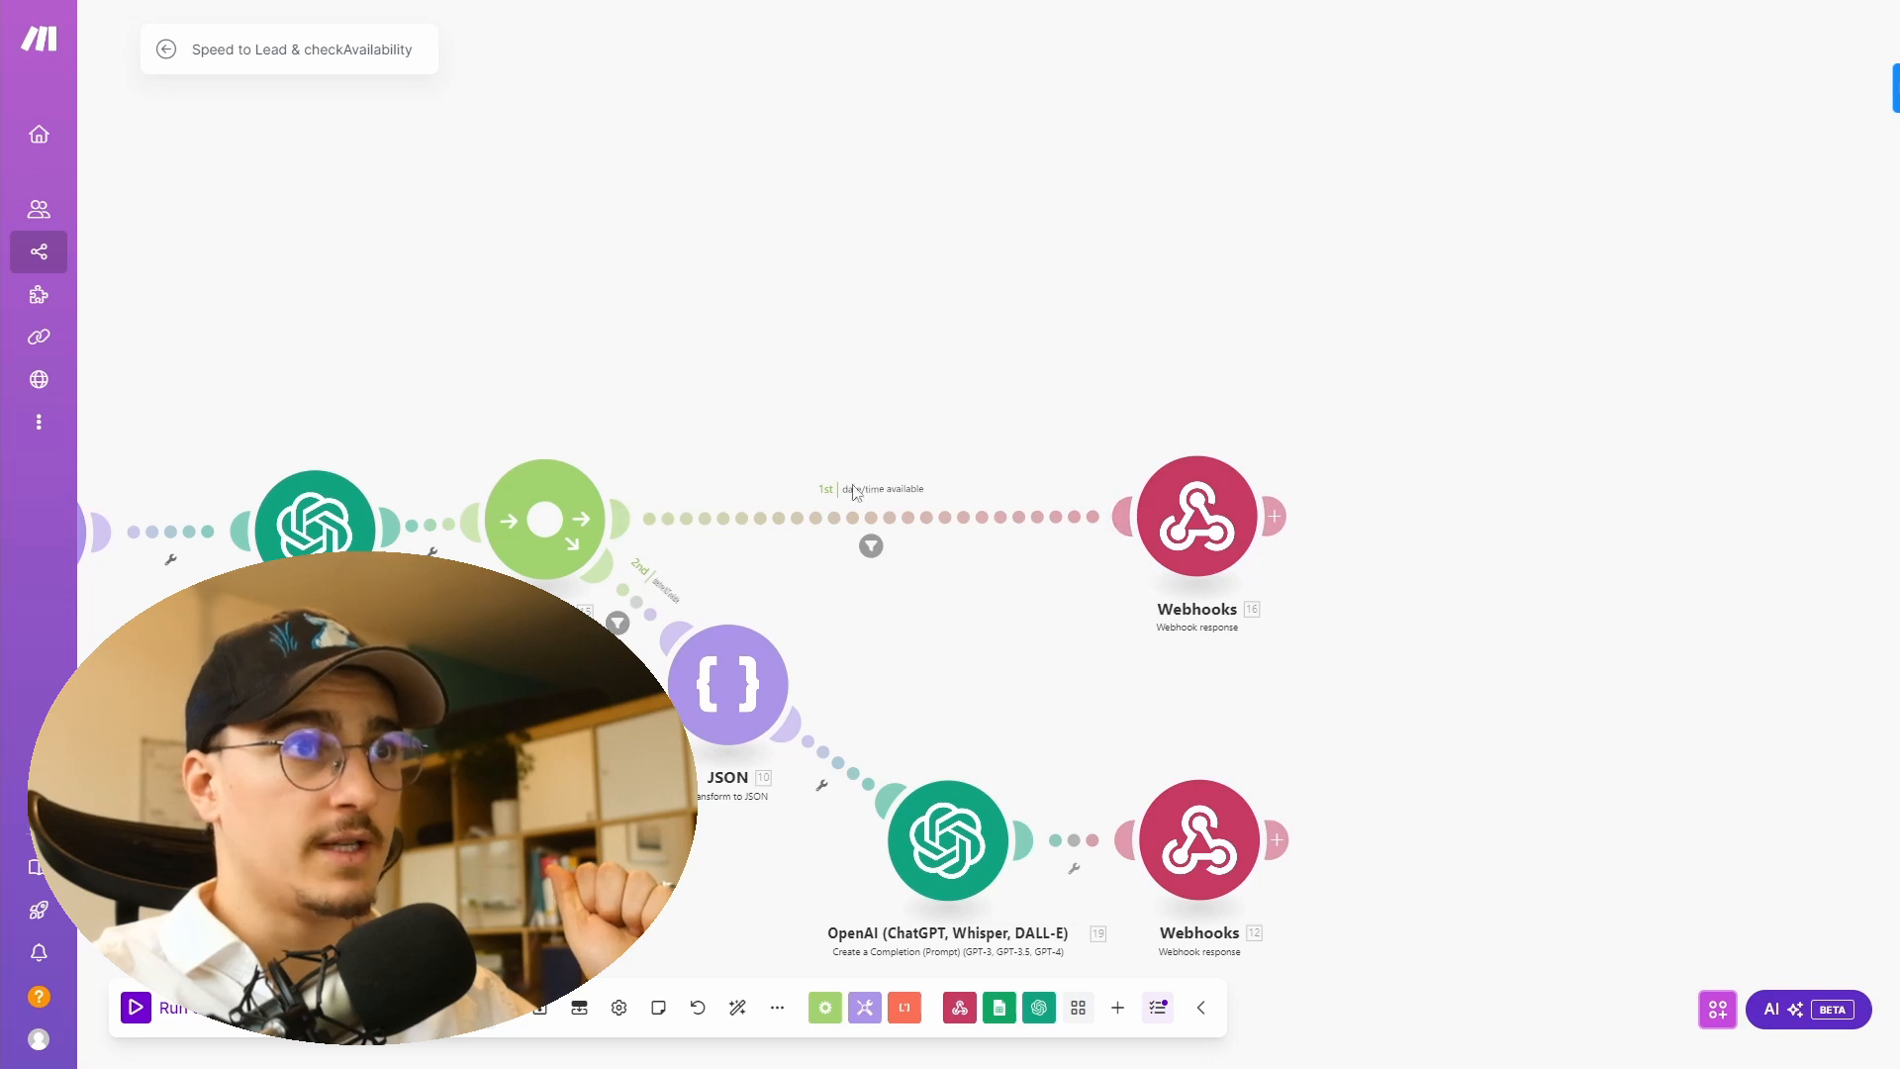
- Examine the router's two route filters, date/time available and date/time NOT available, and their Result conditions
{"action": "left_click", "coordinate": [871, 546]}
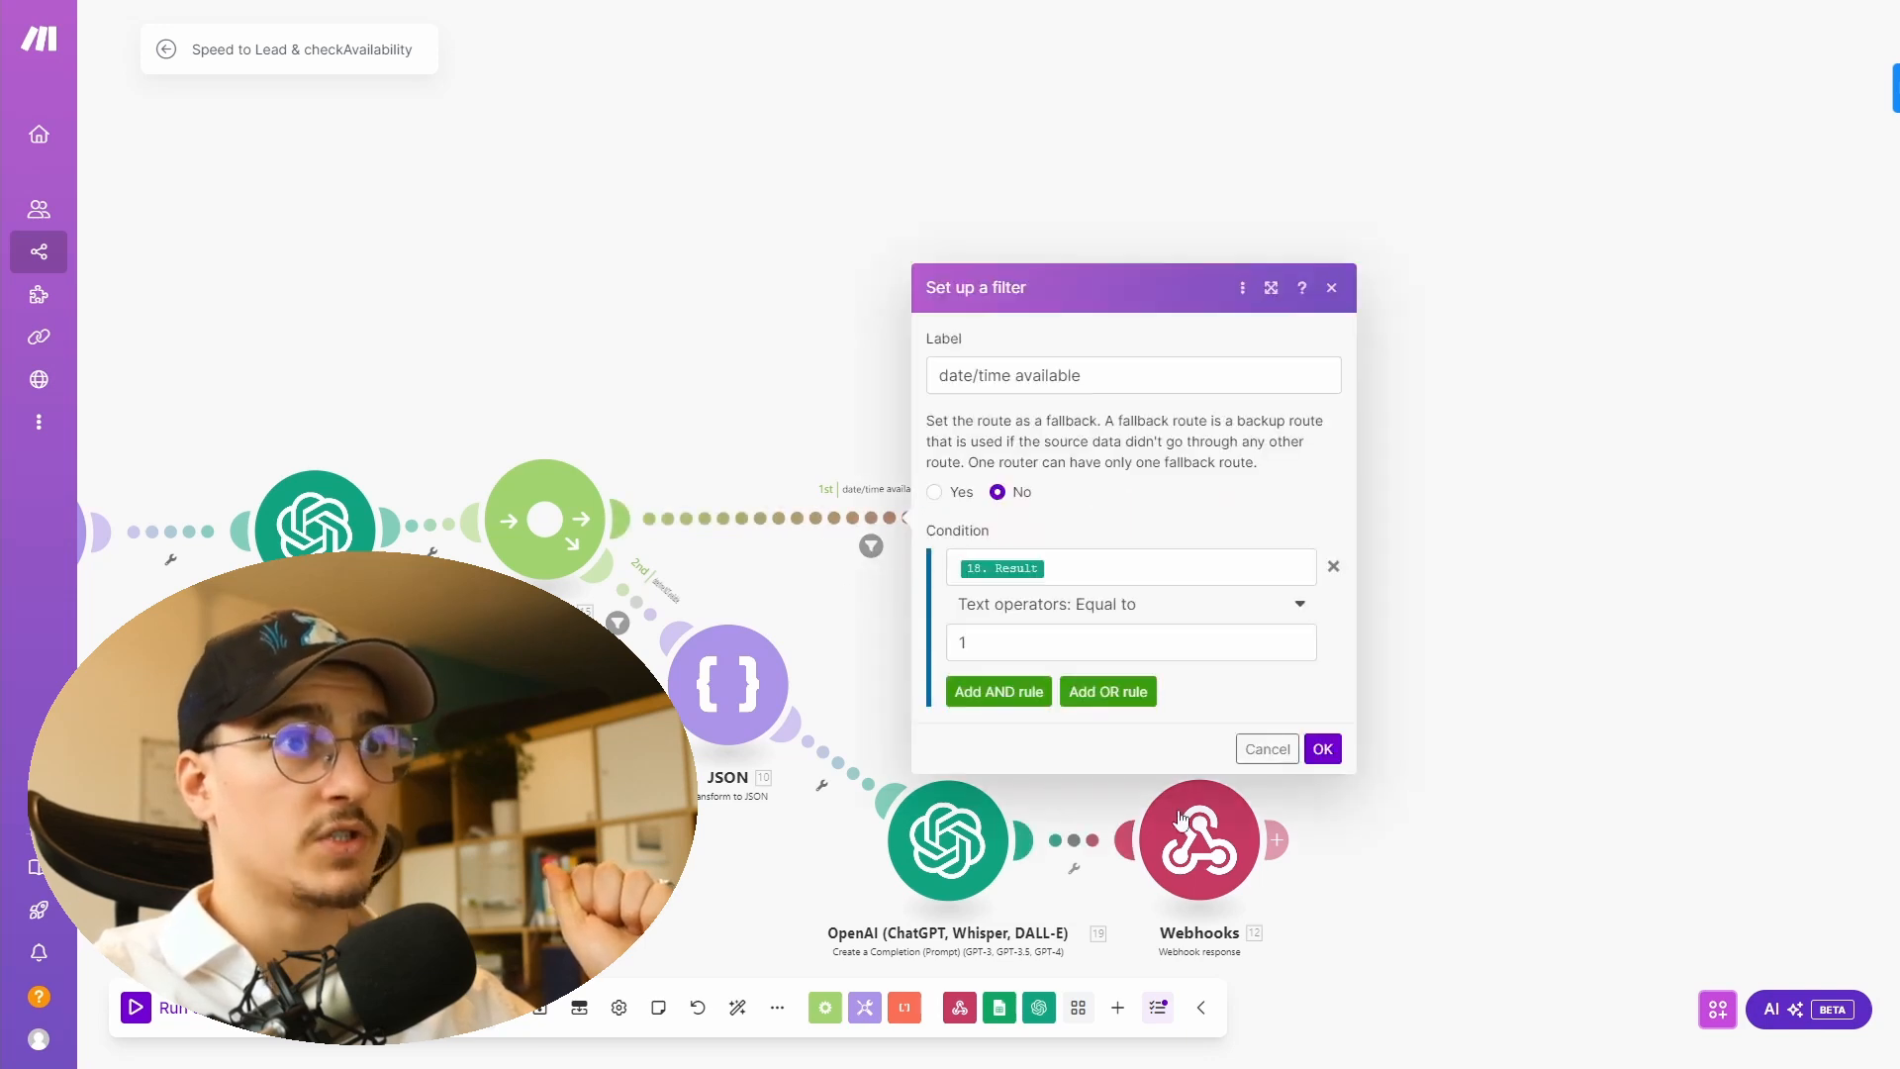
{"action": "left_click", "coordinate": [1119, 567]}
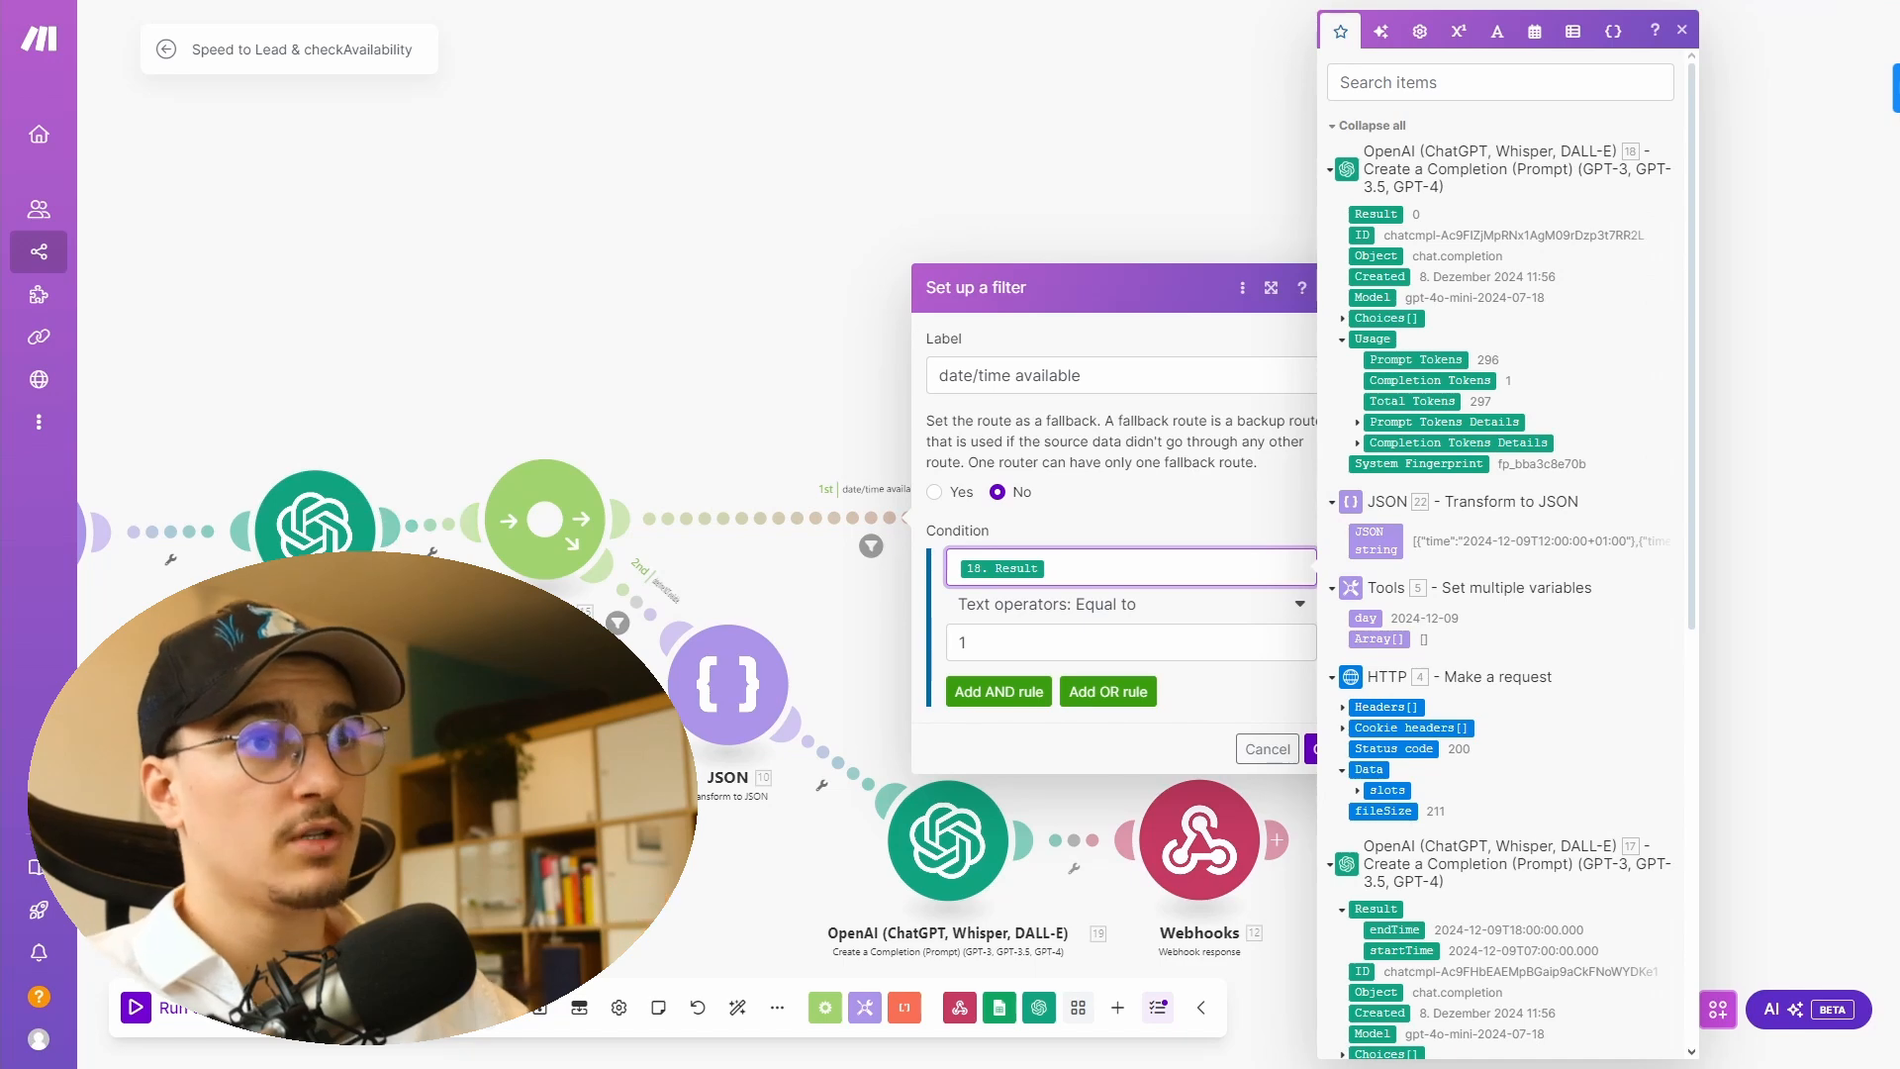
{"action": "left_click", "coordinate": [1316, 754]}
{"action": "left_click", "coordinate": [1320, 755]}
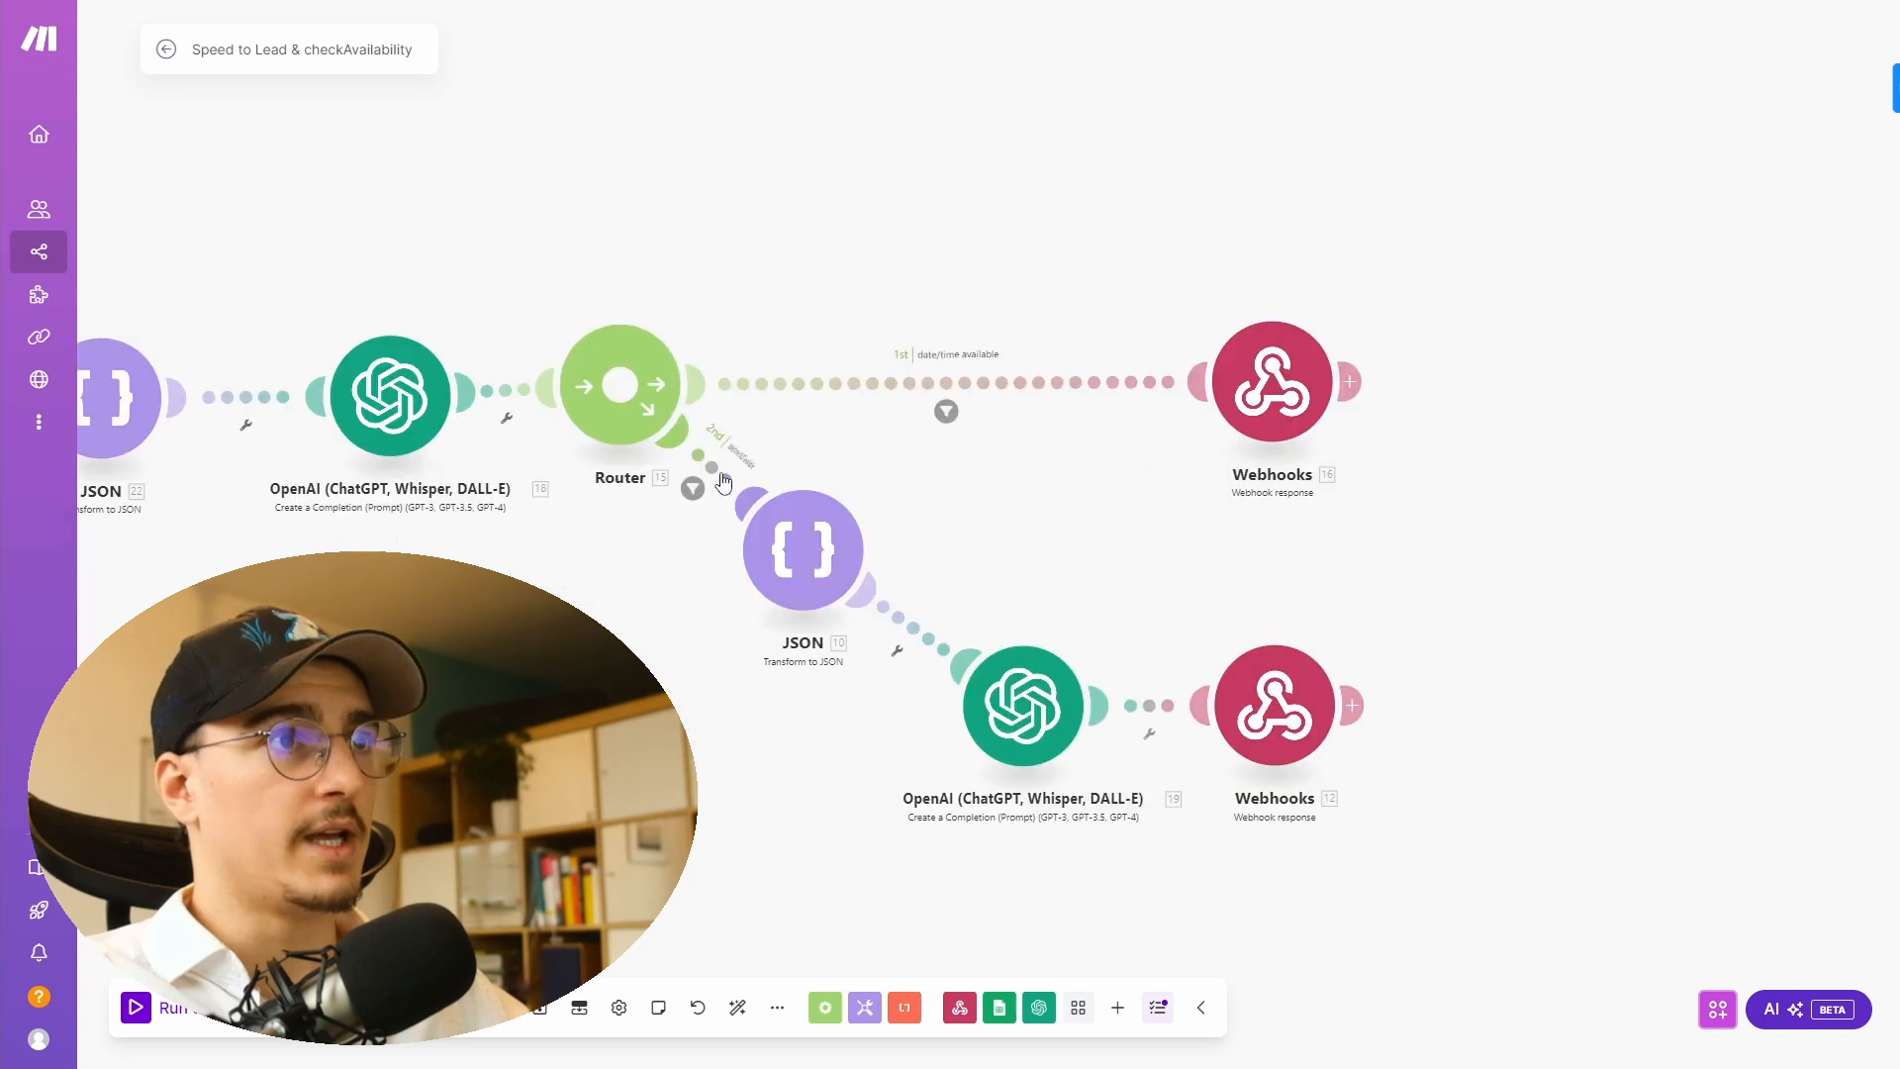
{"action": "left_click", "coordinate": [694, 490]}
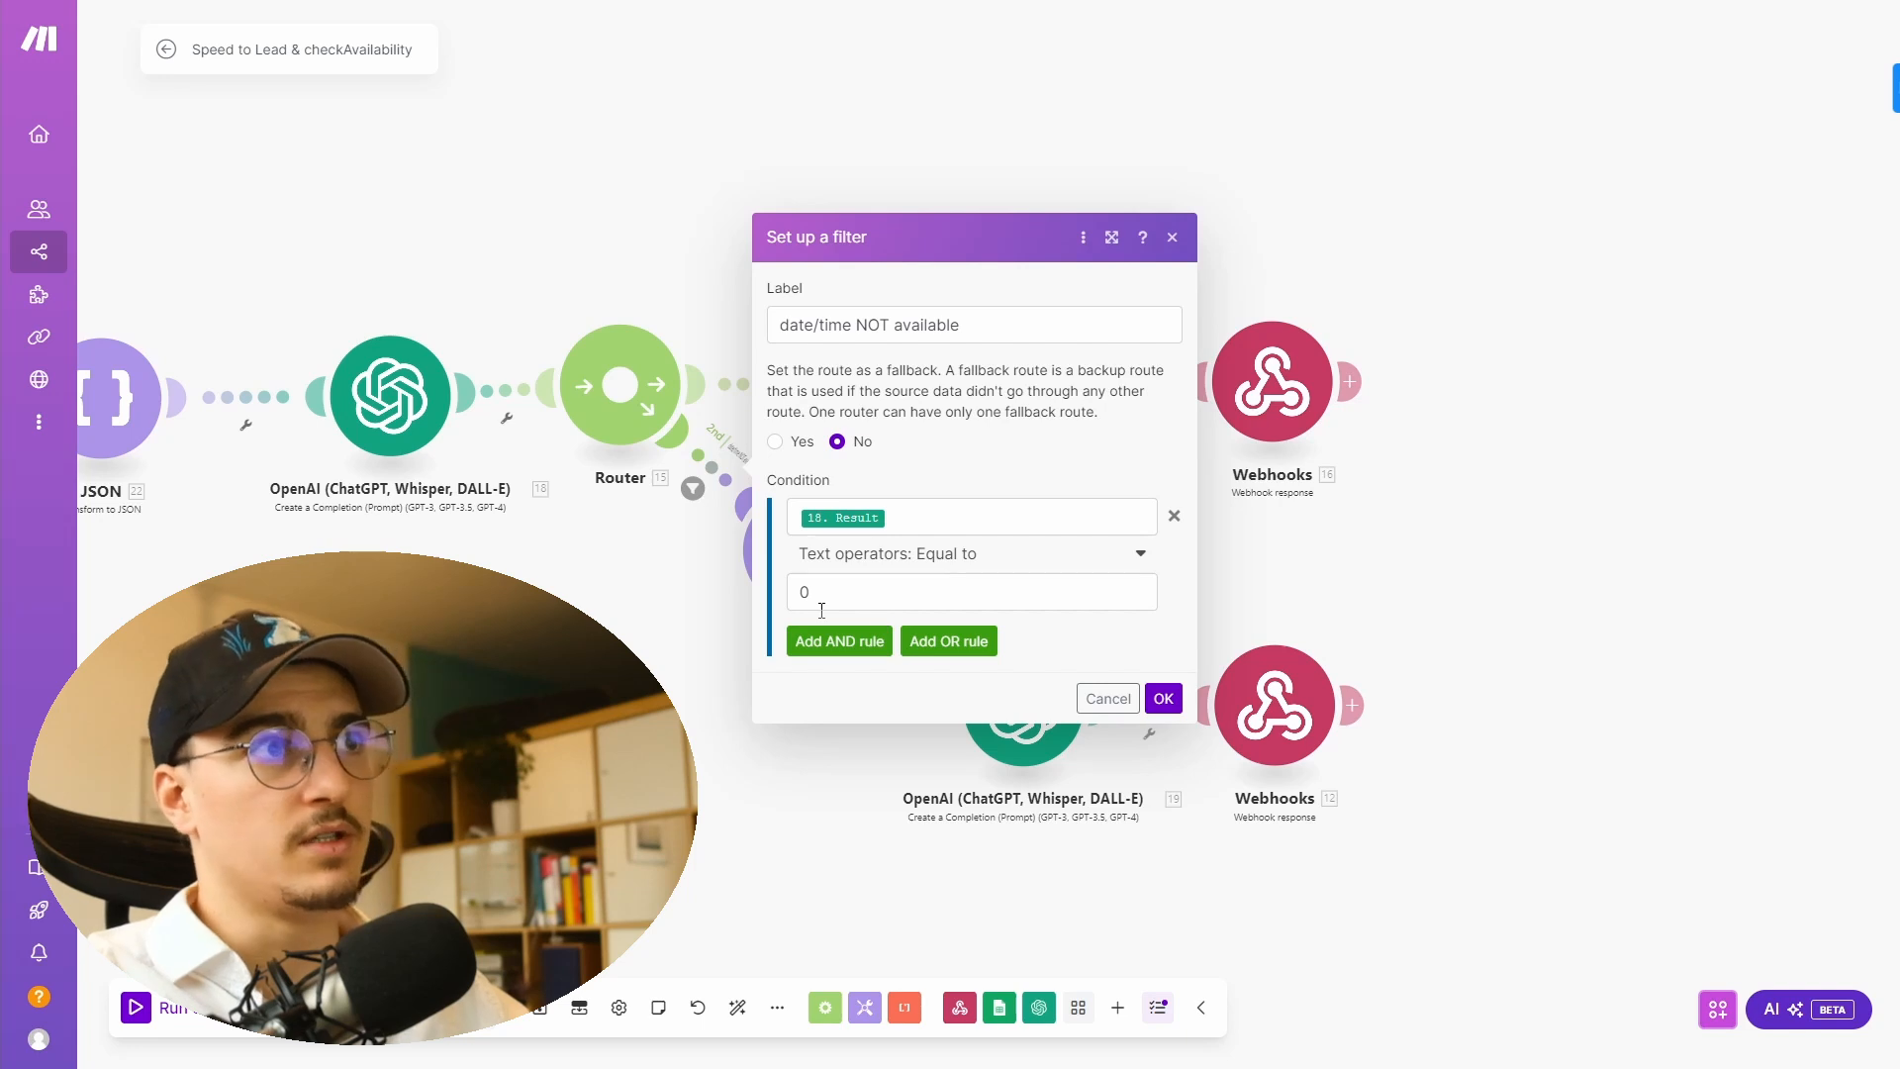
{"action": "left_click", "coordinate": [1163, 698]}
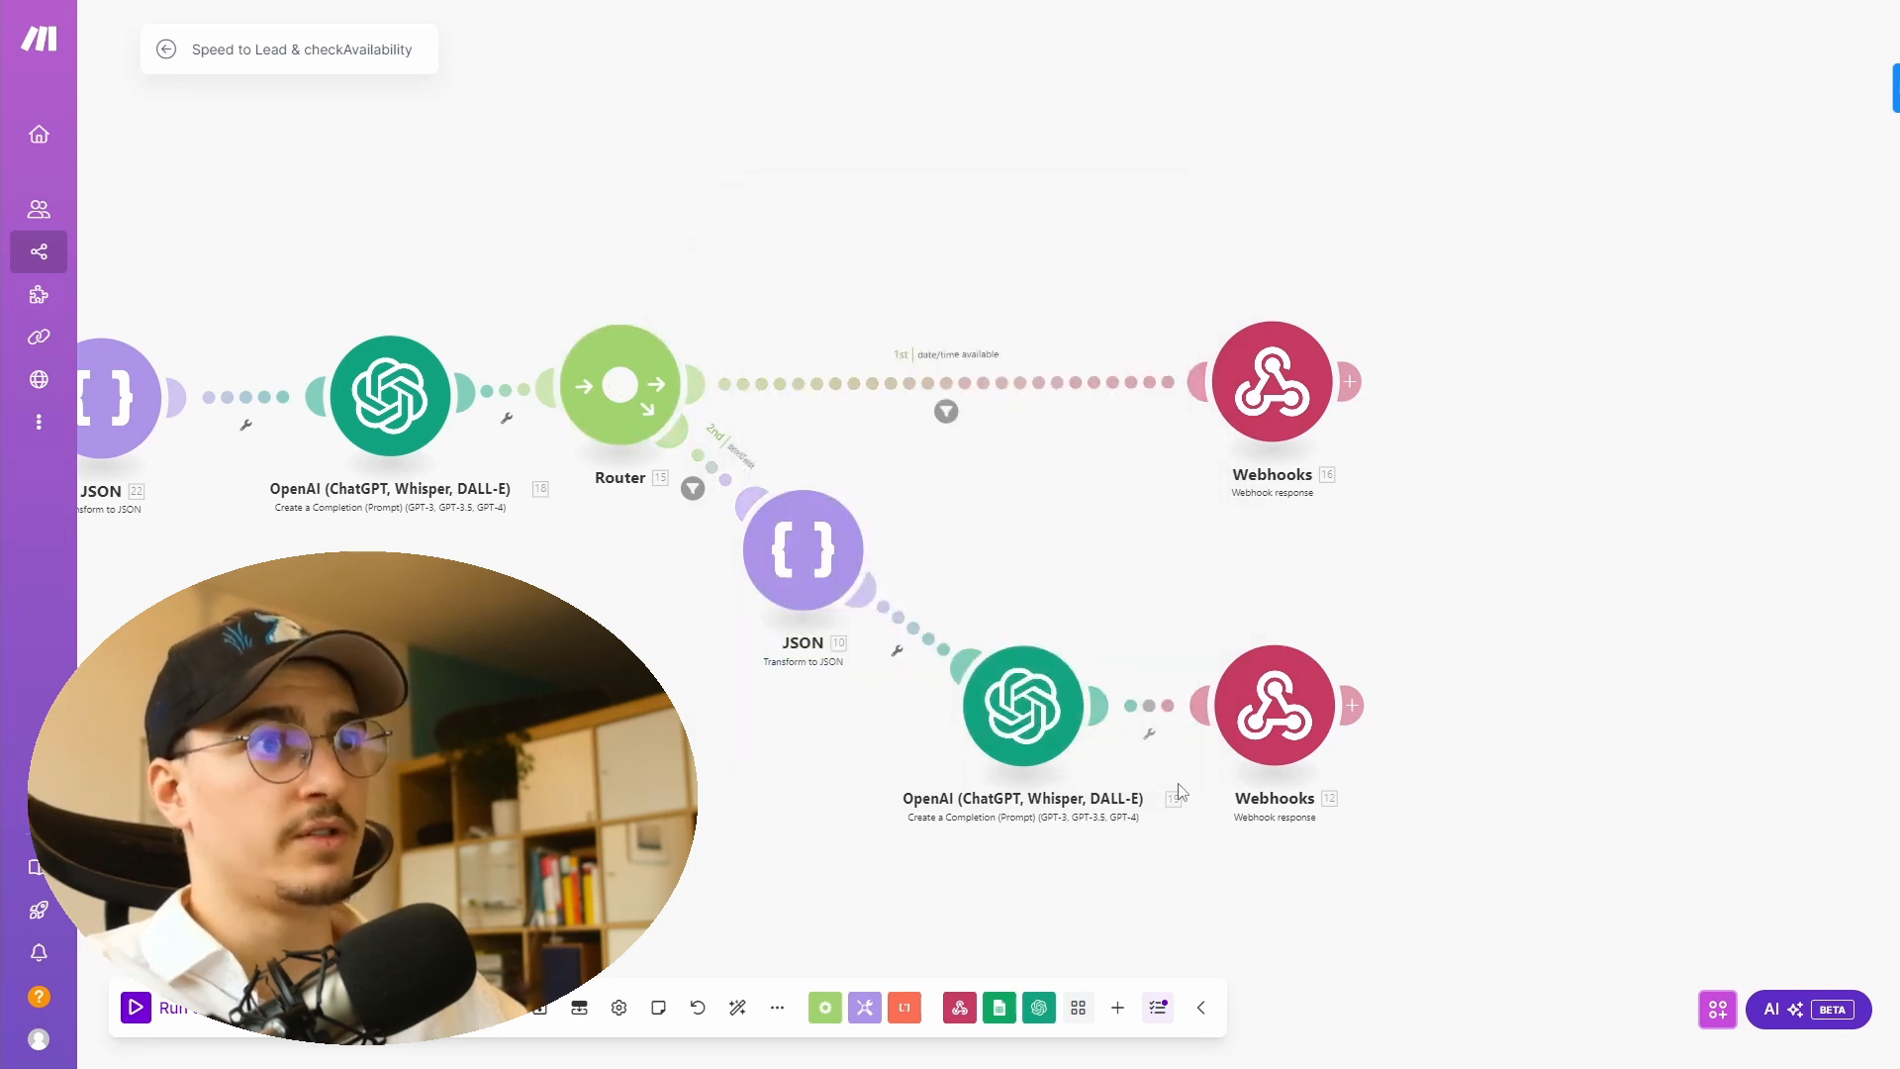
- Inspect the not-available route's JSON module and its get expression for the day's slots
{"action": "left_click_drag", "start_coordinate": [779, 827], "coordinate": [541, 792]}
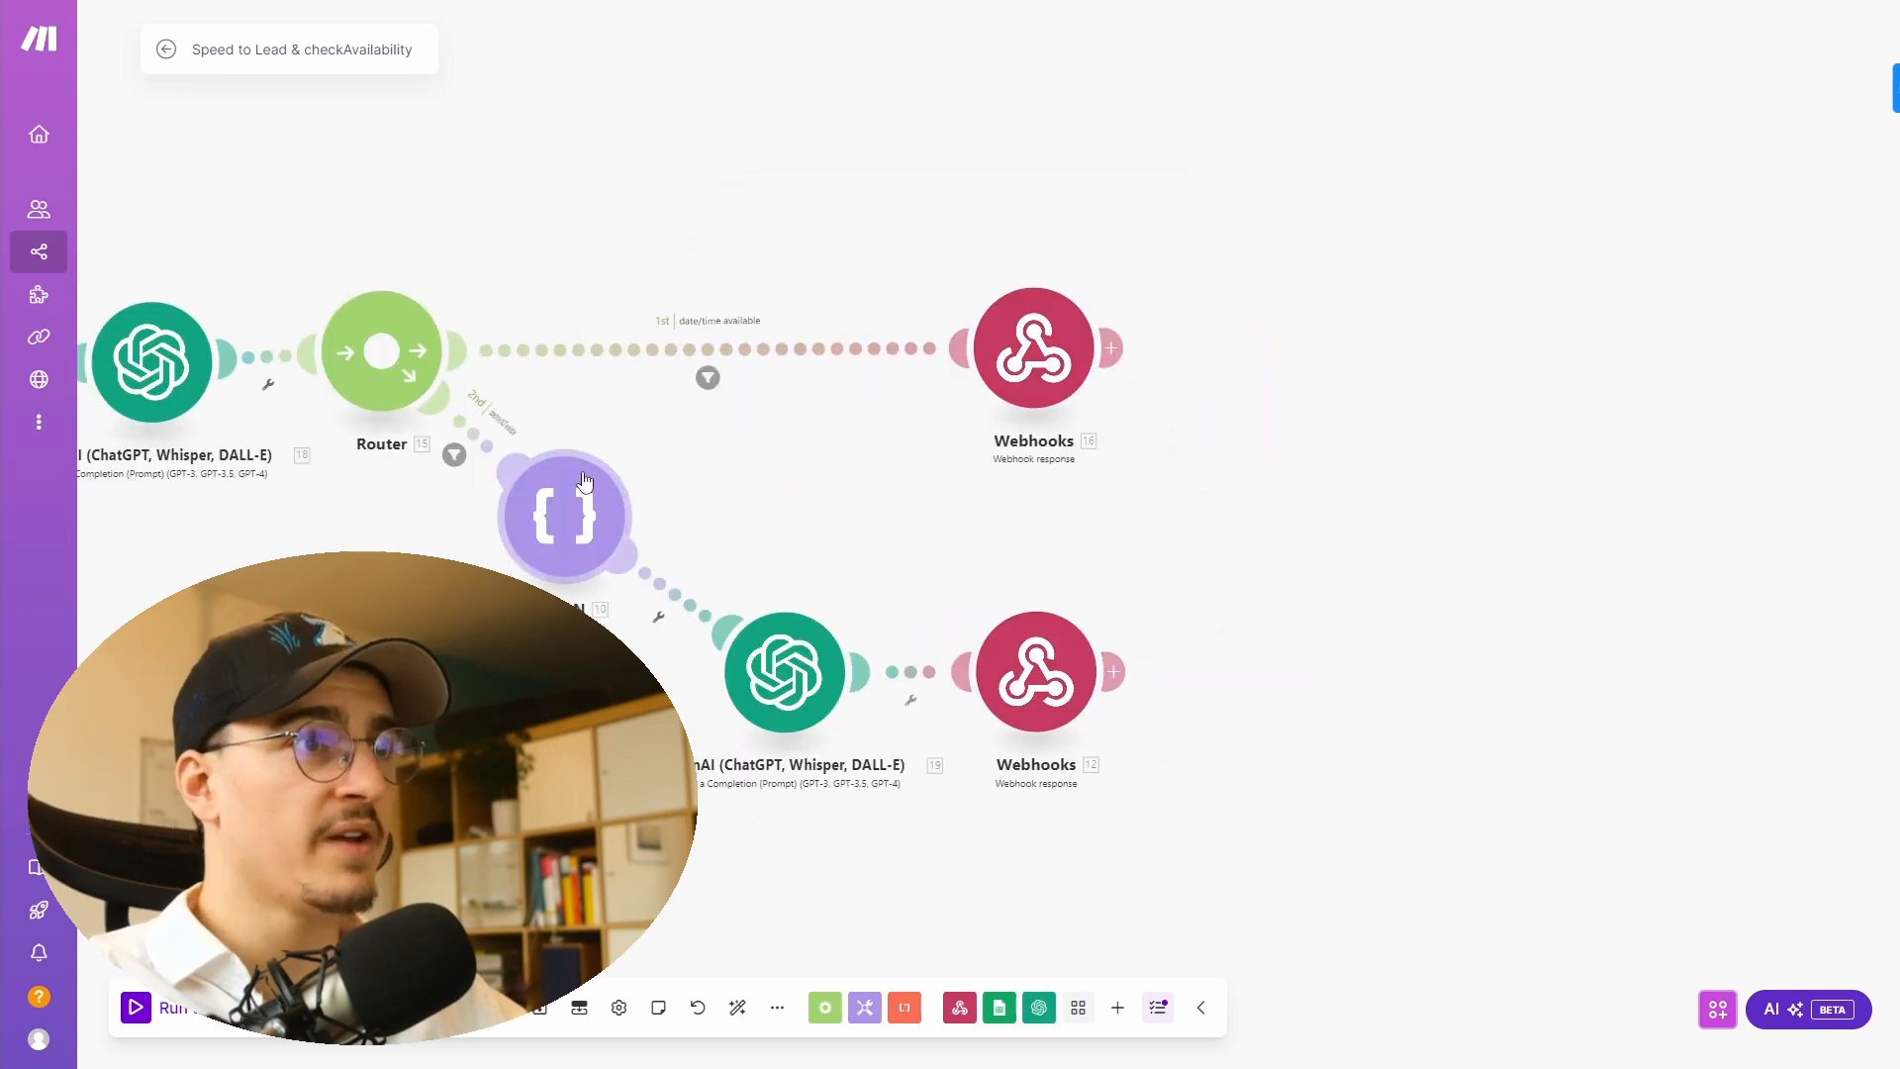
{"action": "left_click", "coordinate": [561, 522]}
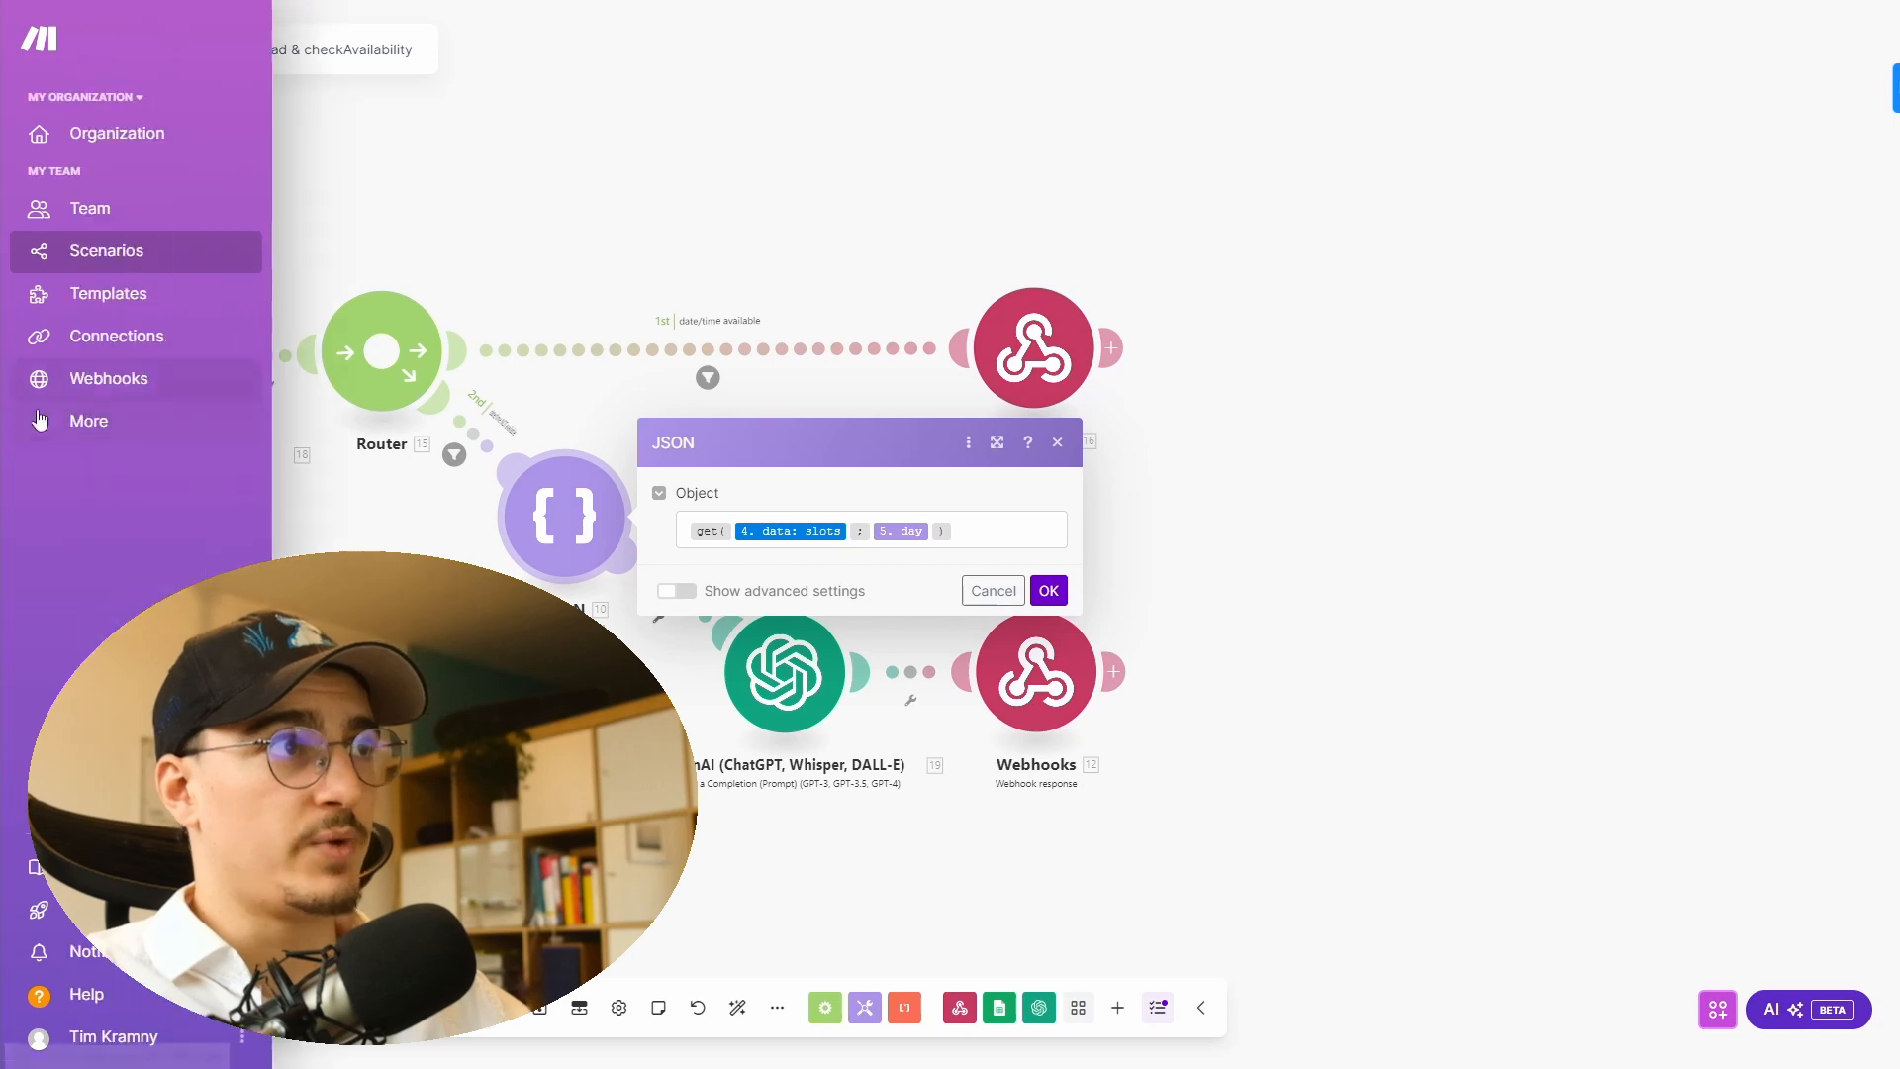
{"action": "left_click", "coordinate": [1049, 591]}
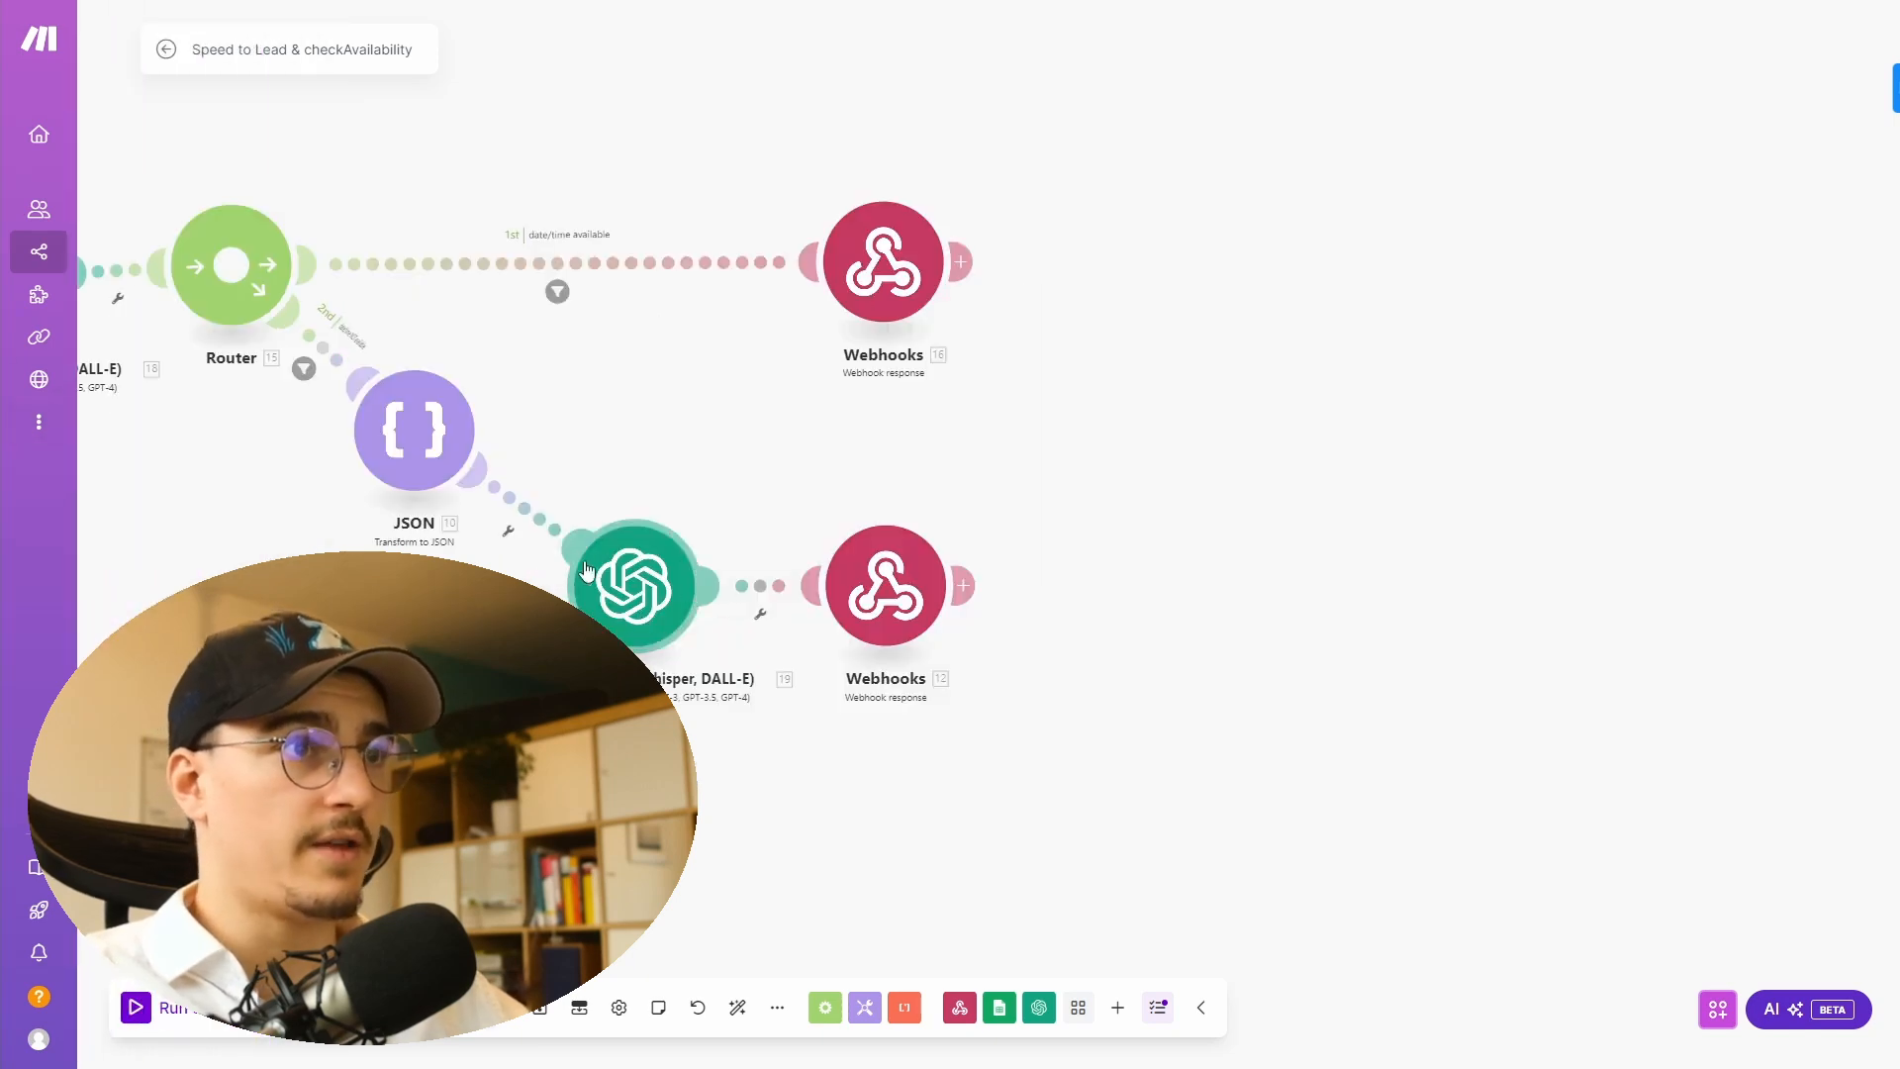
- Read the alternatives OpenAI module's system prompt, output example and completion settings such as max tokens and temperature
{"action": "left_click", "coordinate": [639, 584]}
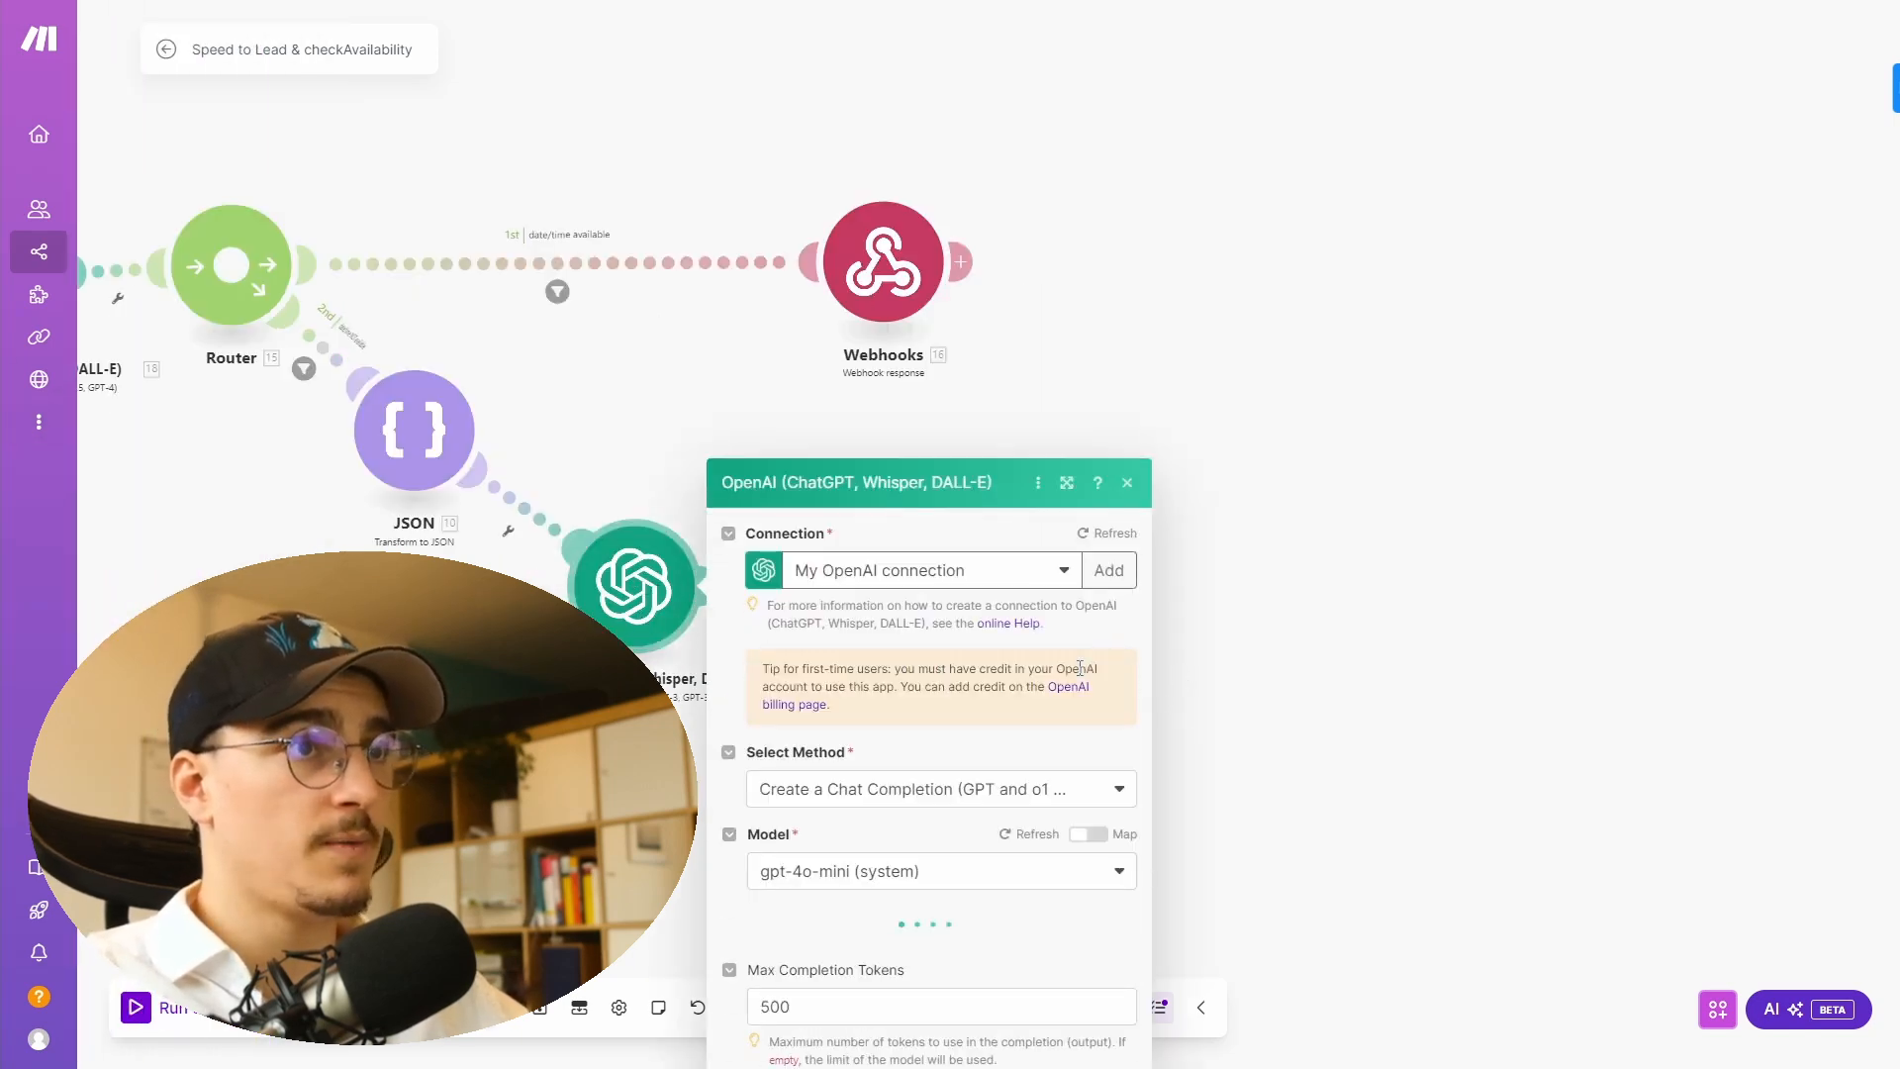
{"action": "scroll", "coordinate": [880, 383], "scroll_direction": "down", "scroll_amount": 5}
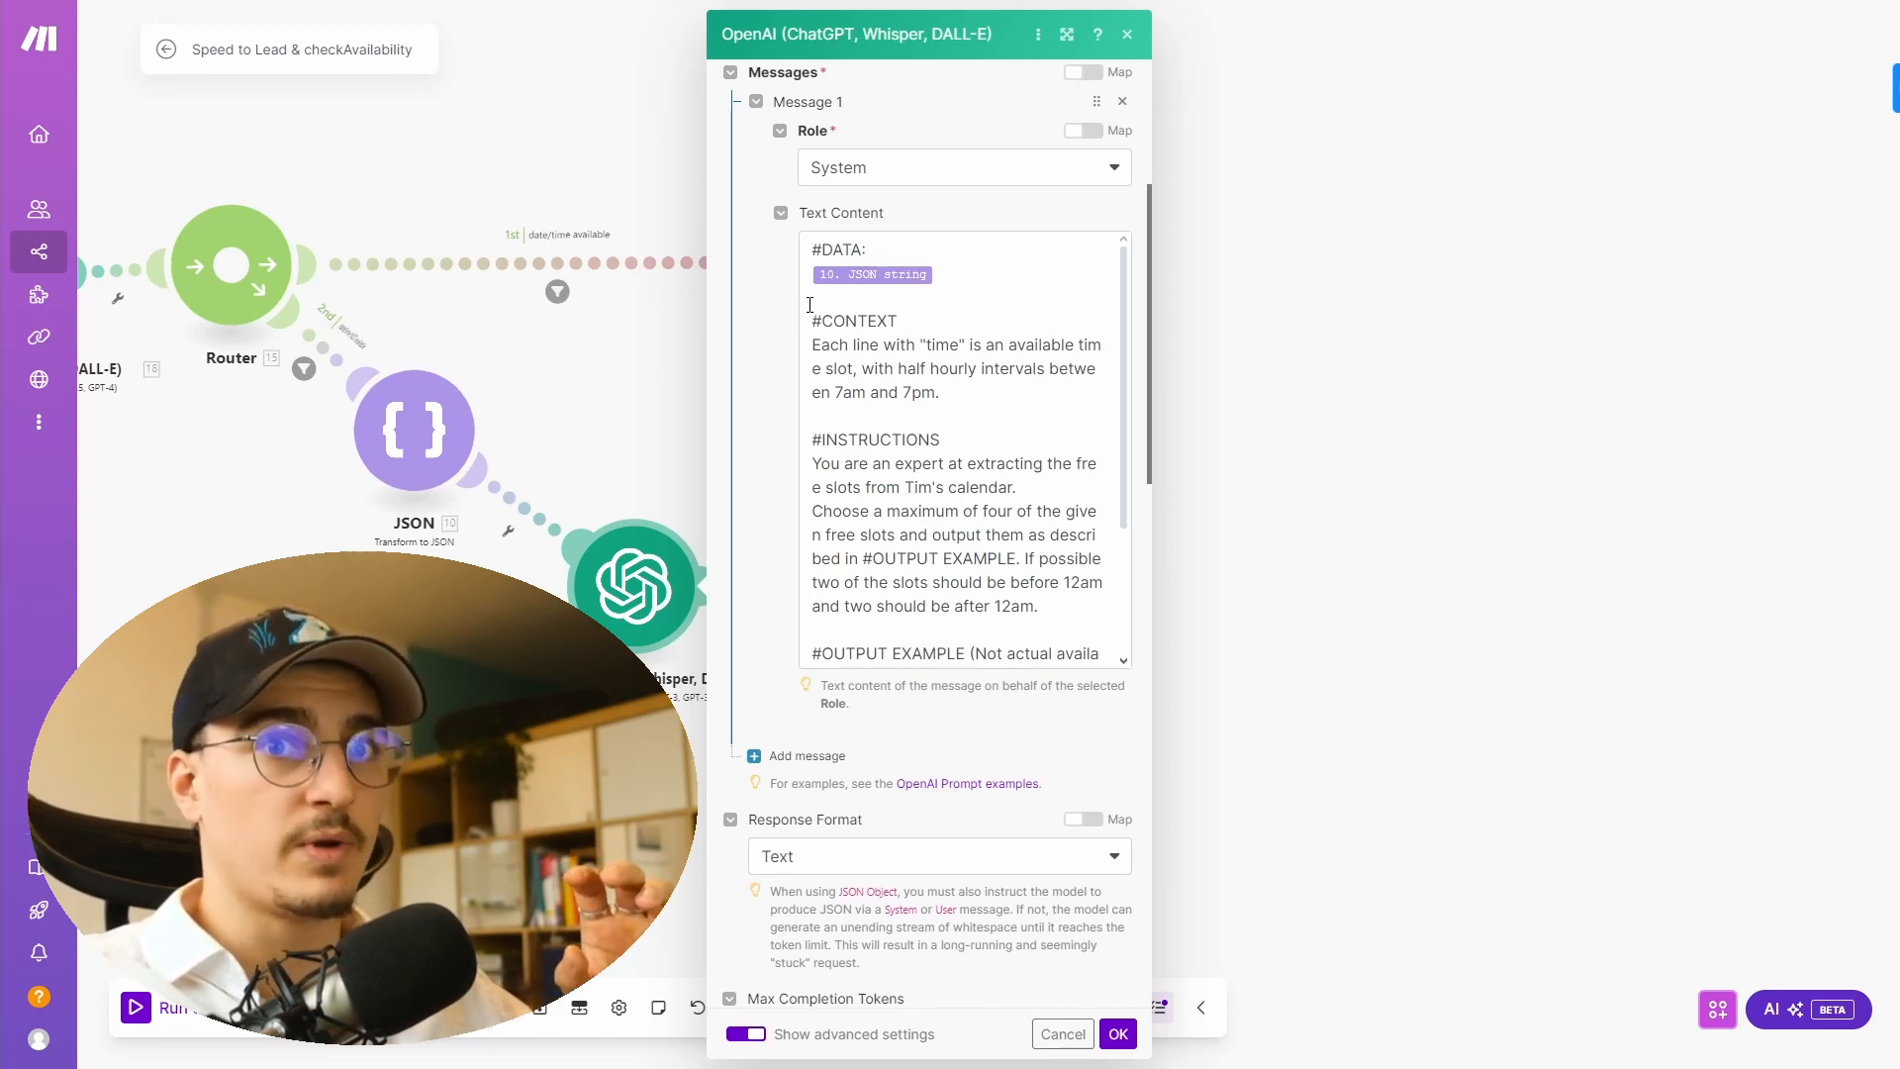
{"action": "scroll", "coordinate": [954, 462], "scroll_direction": "down", "scroll_amount": 3}
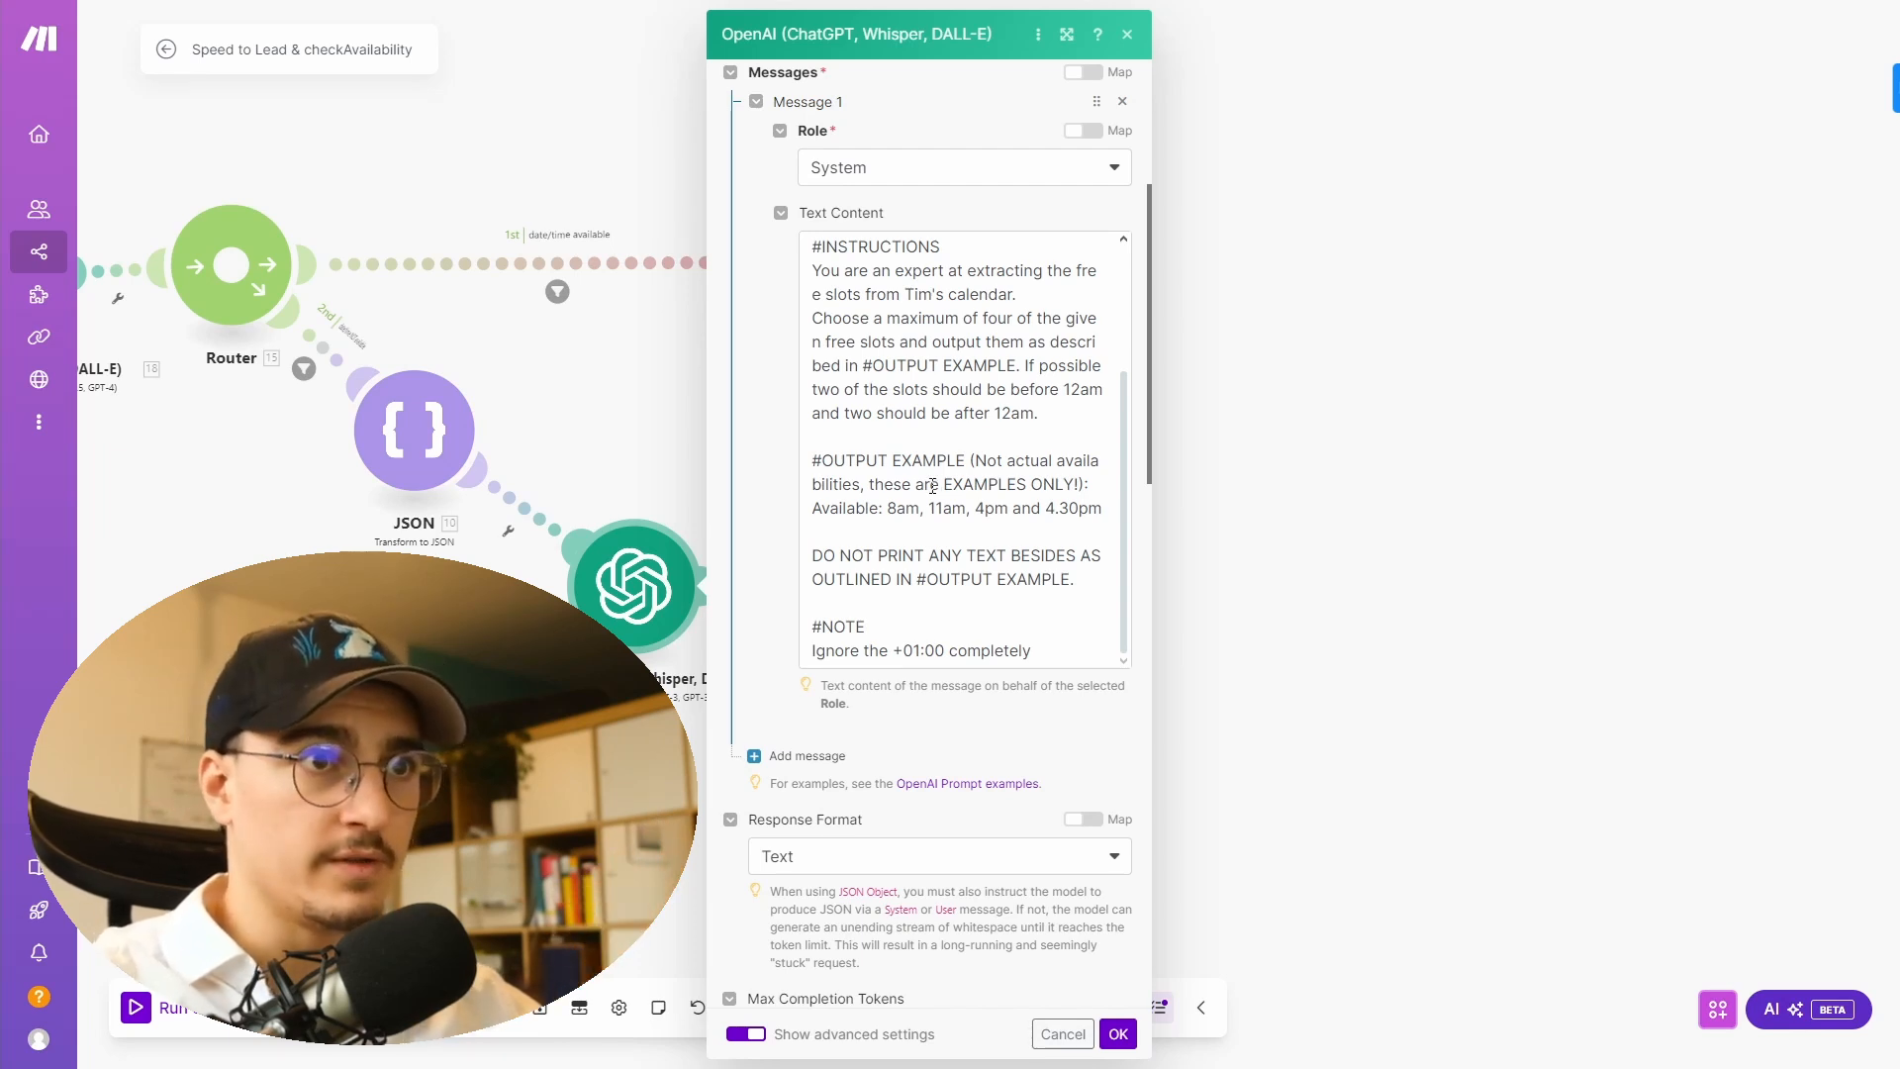
{"action": "scroll", "coordinate": [932, 485], "scroll_direction": "up", "scroll_amount": 1}
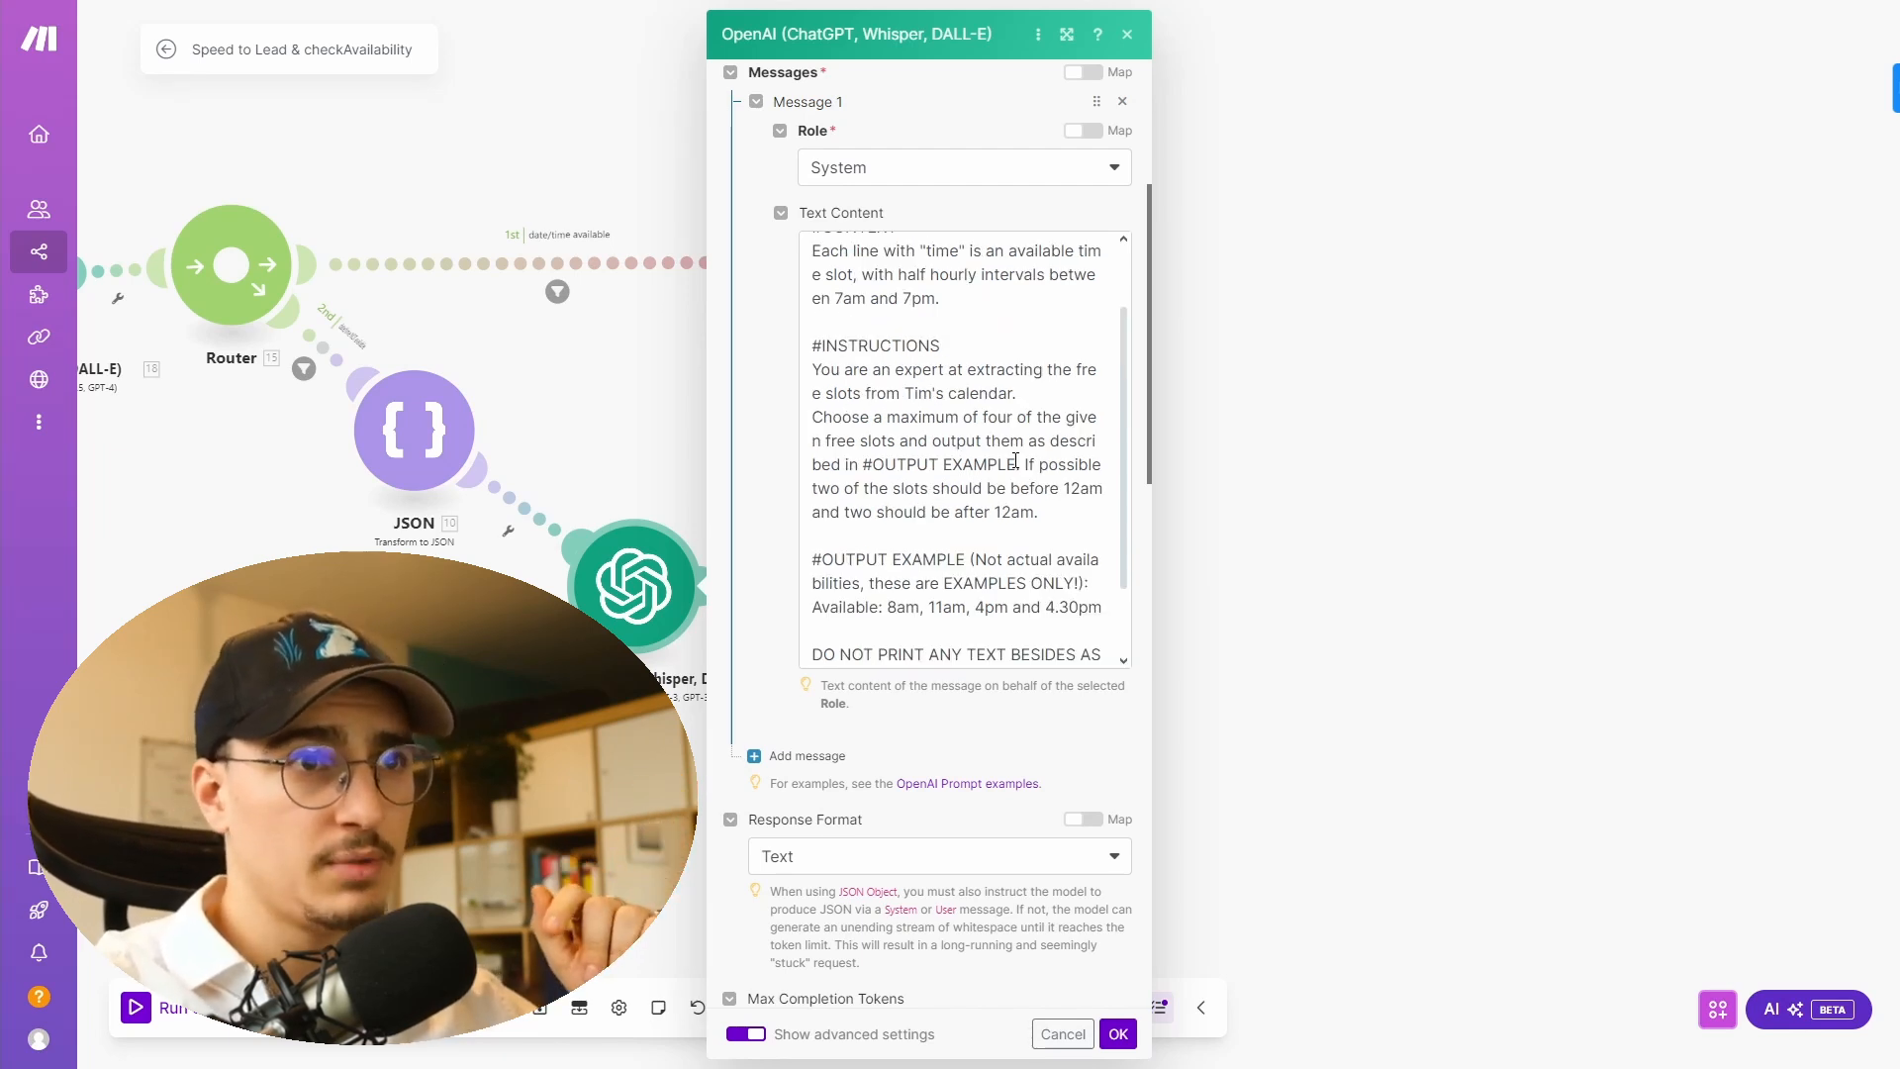
{"action": "left_click_drag", "start_coordinate": [1066, 485], "coordinate": [1105, 487]}
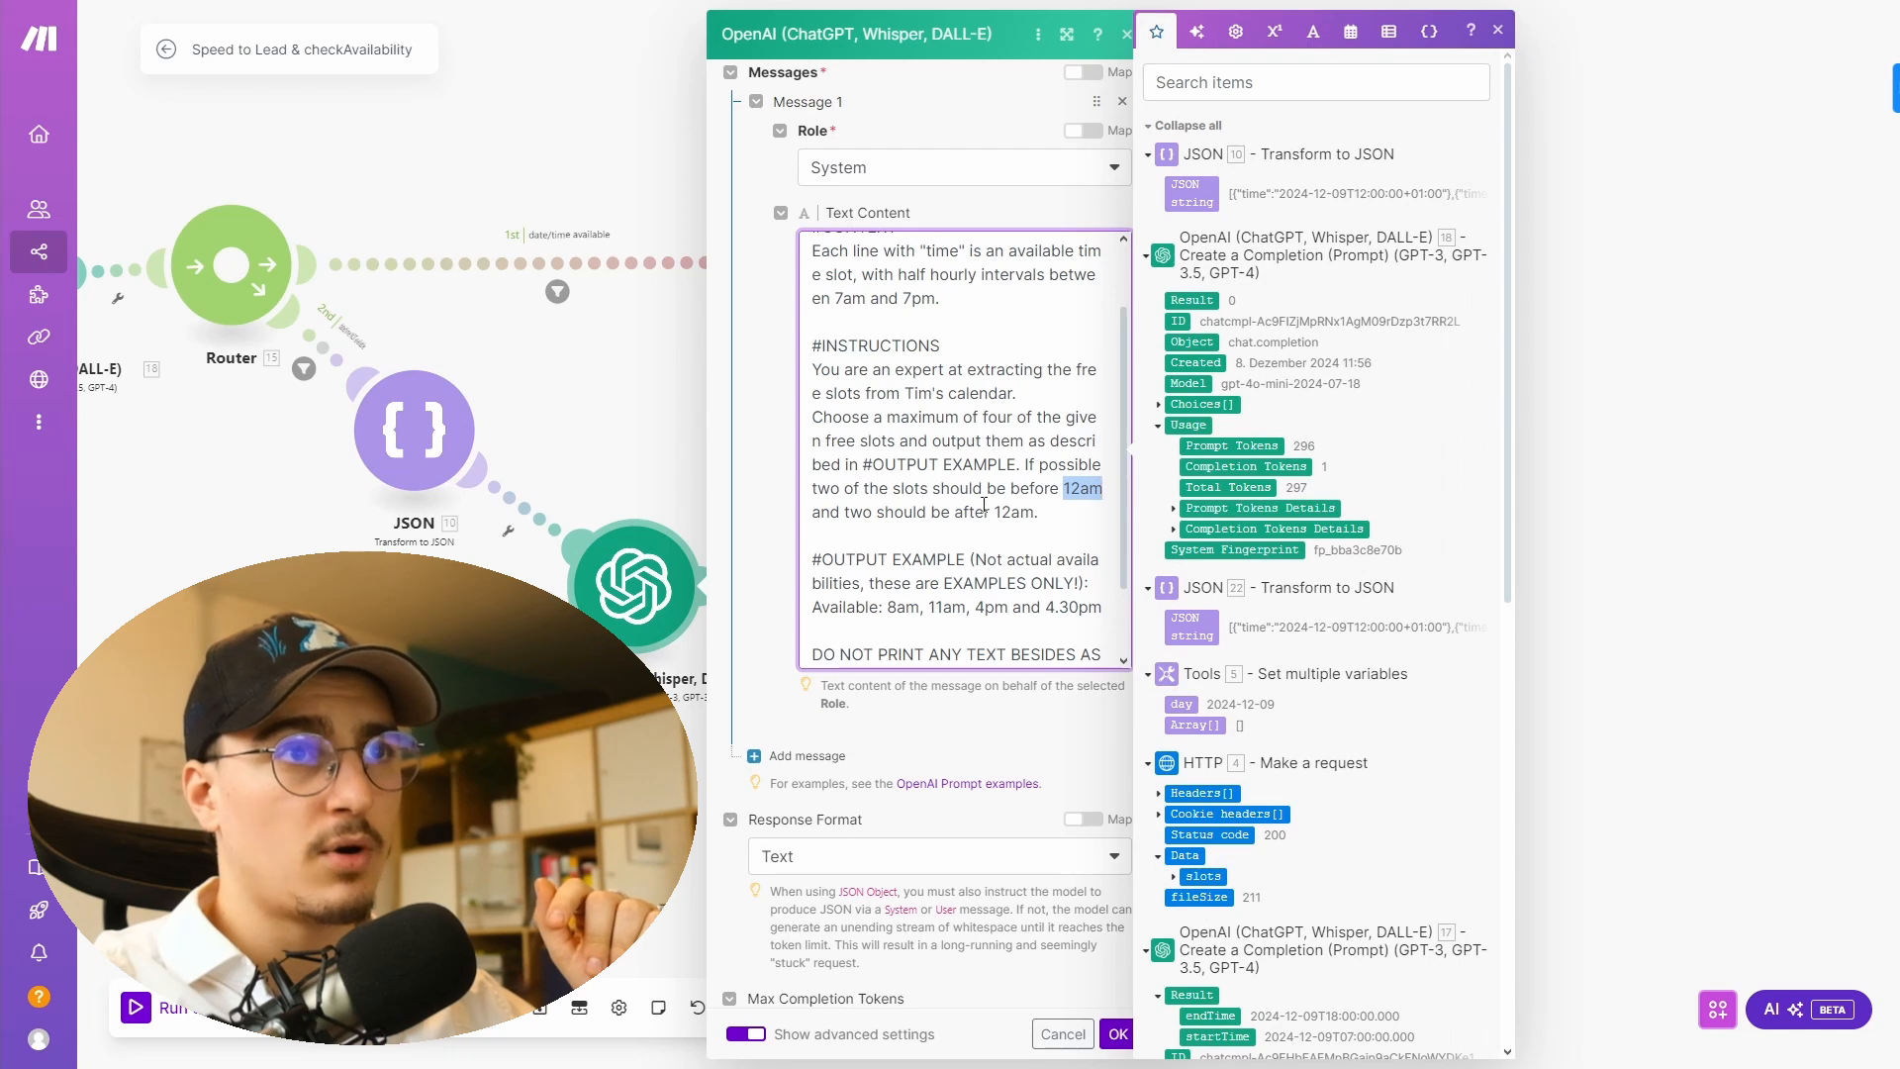
{"action": "left_click", "coordinate": [913, 488]}
{"action": "scroll", "coordinate": [906, 494], "scroll_direction": "down", "scroll_amount": 1}
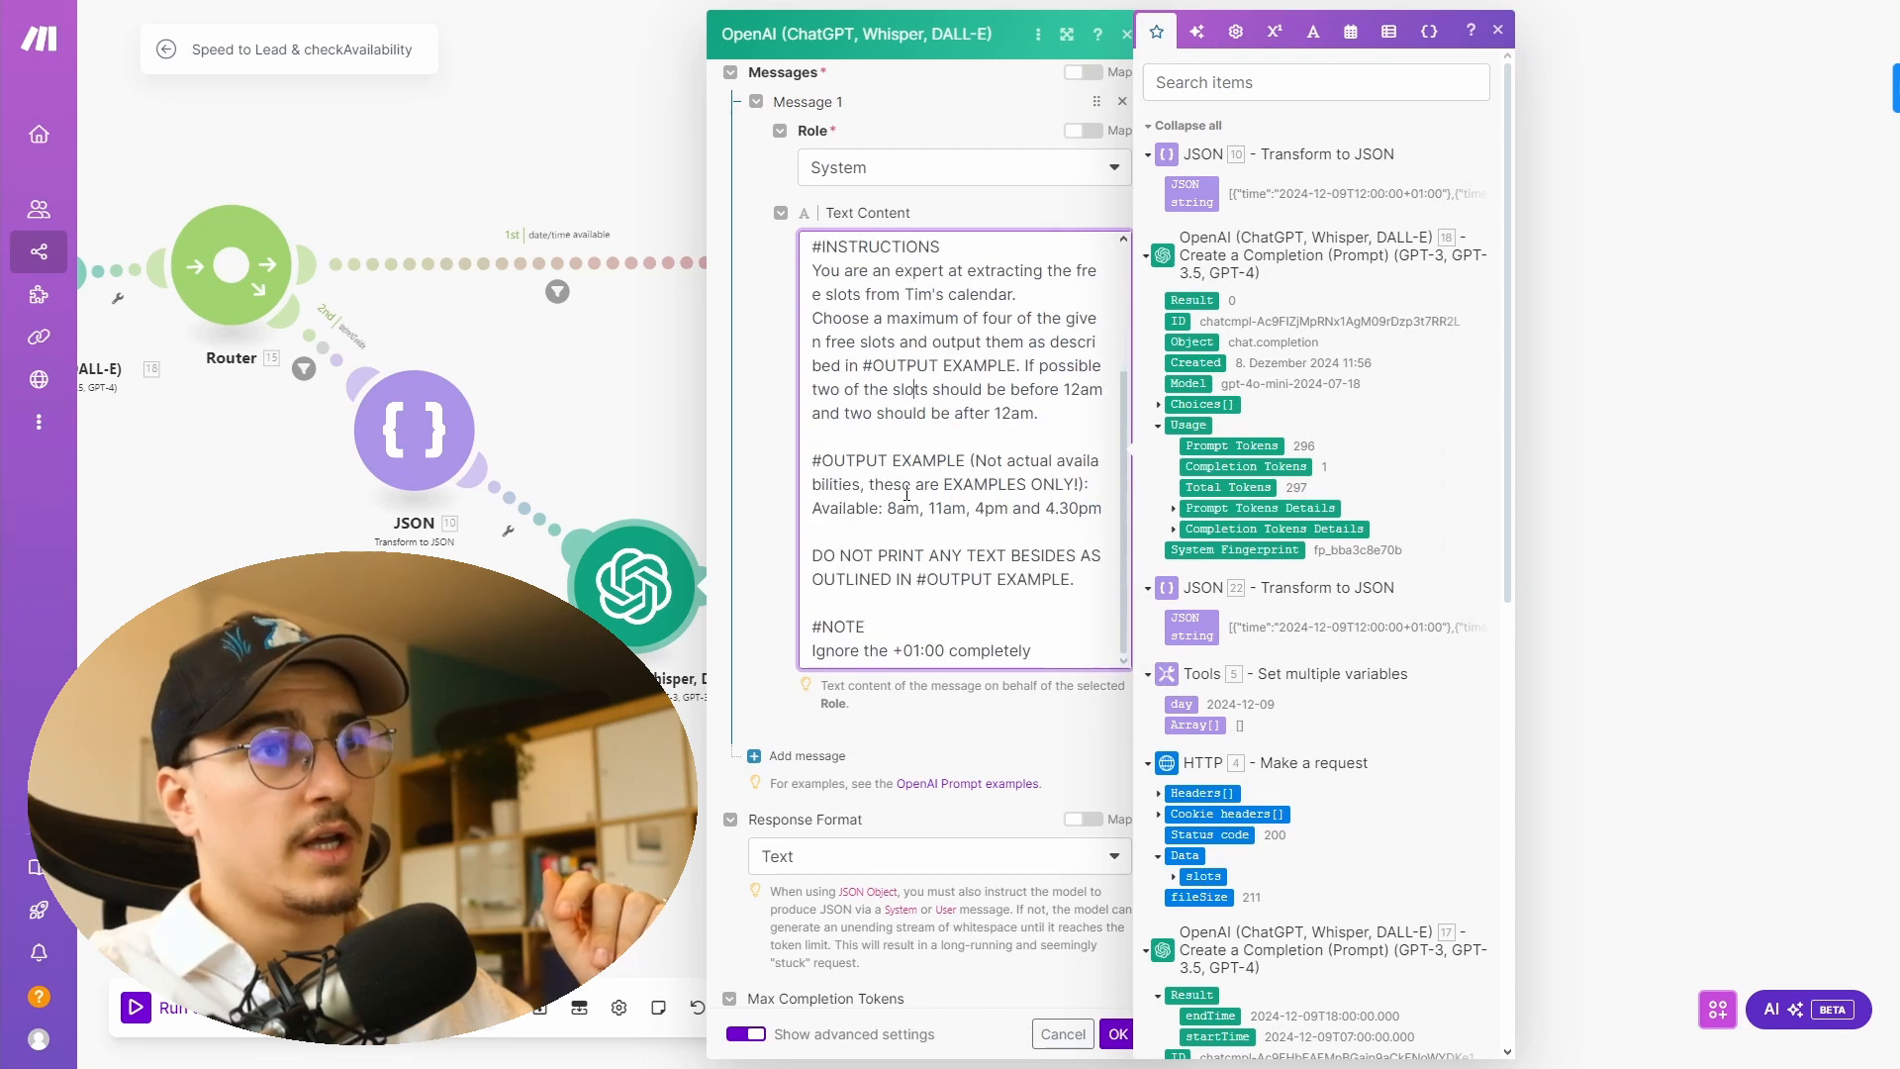
{"action": "left_click_drag", "start_coordinate": [813, 509], "coordinate": [1112, 509]}
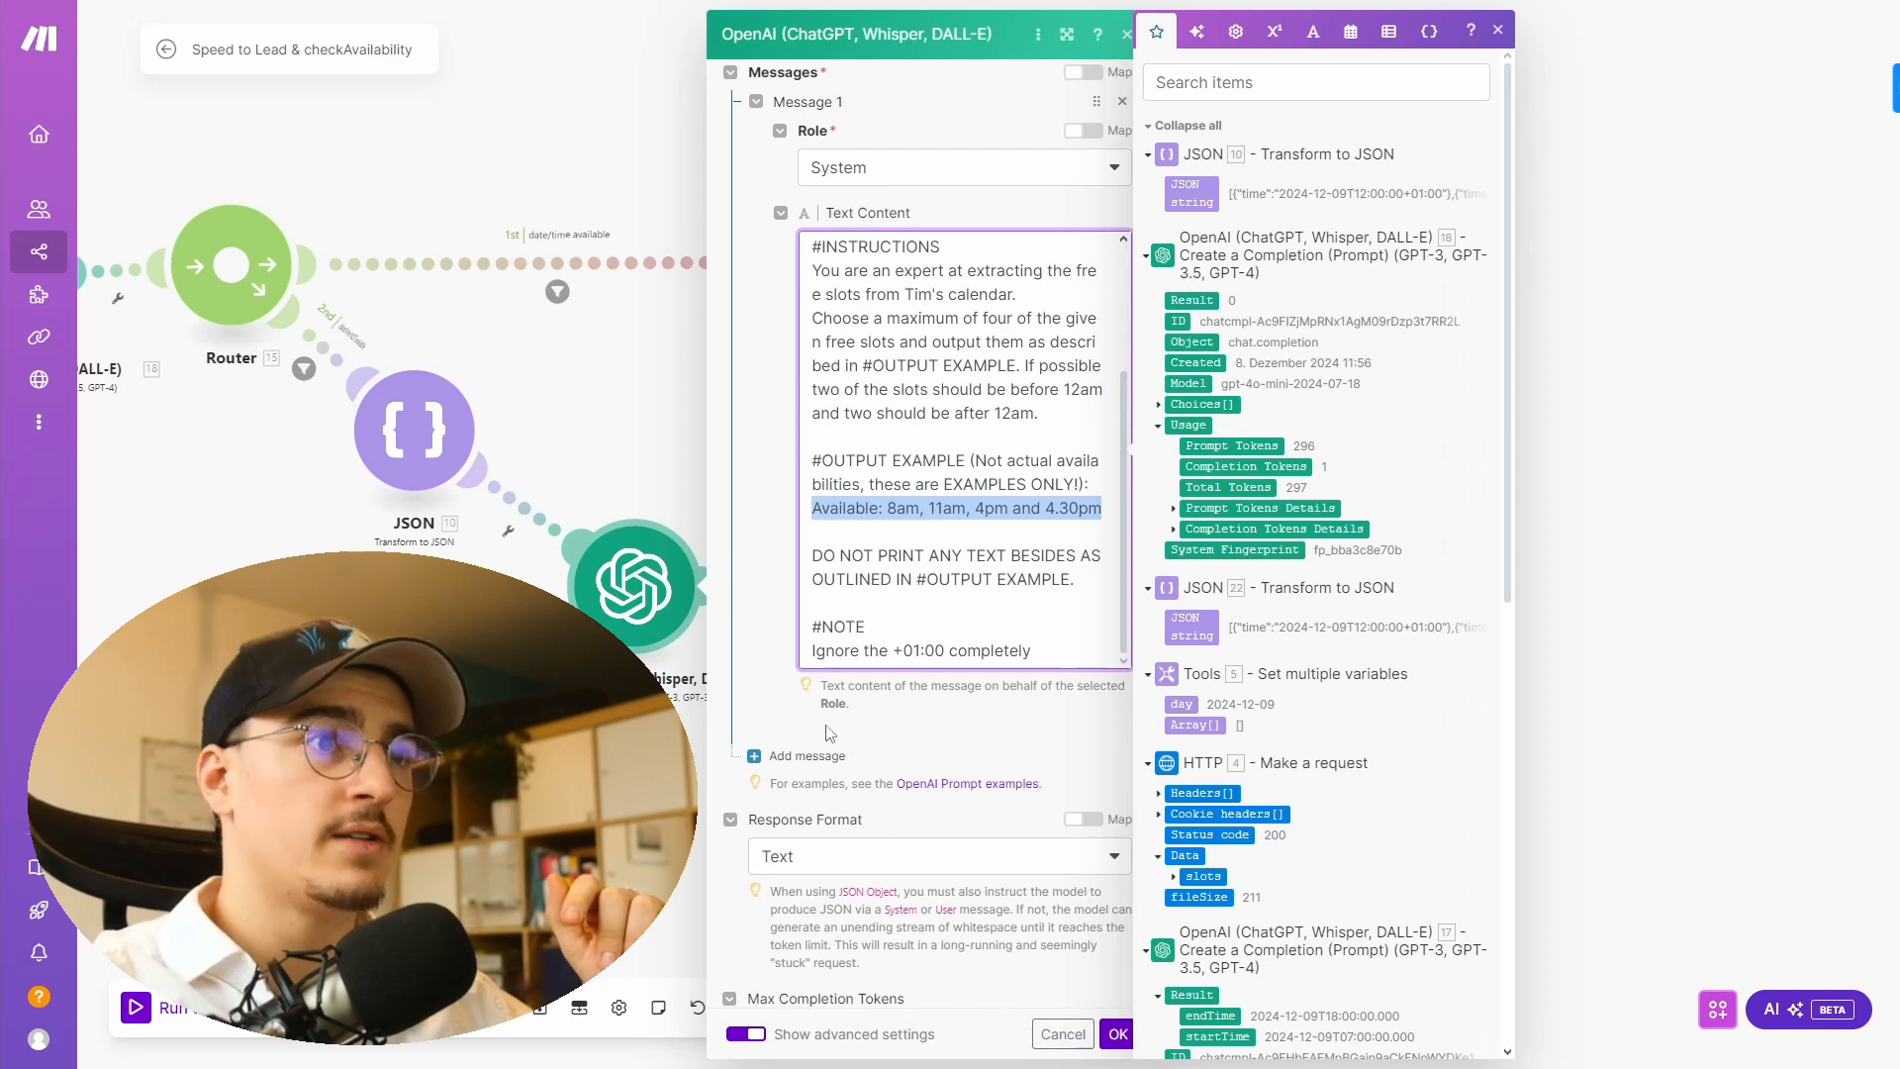
{"action": "left_click", "coordinate": [792, 728]}
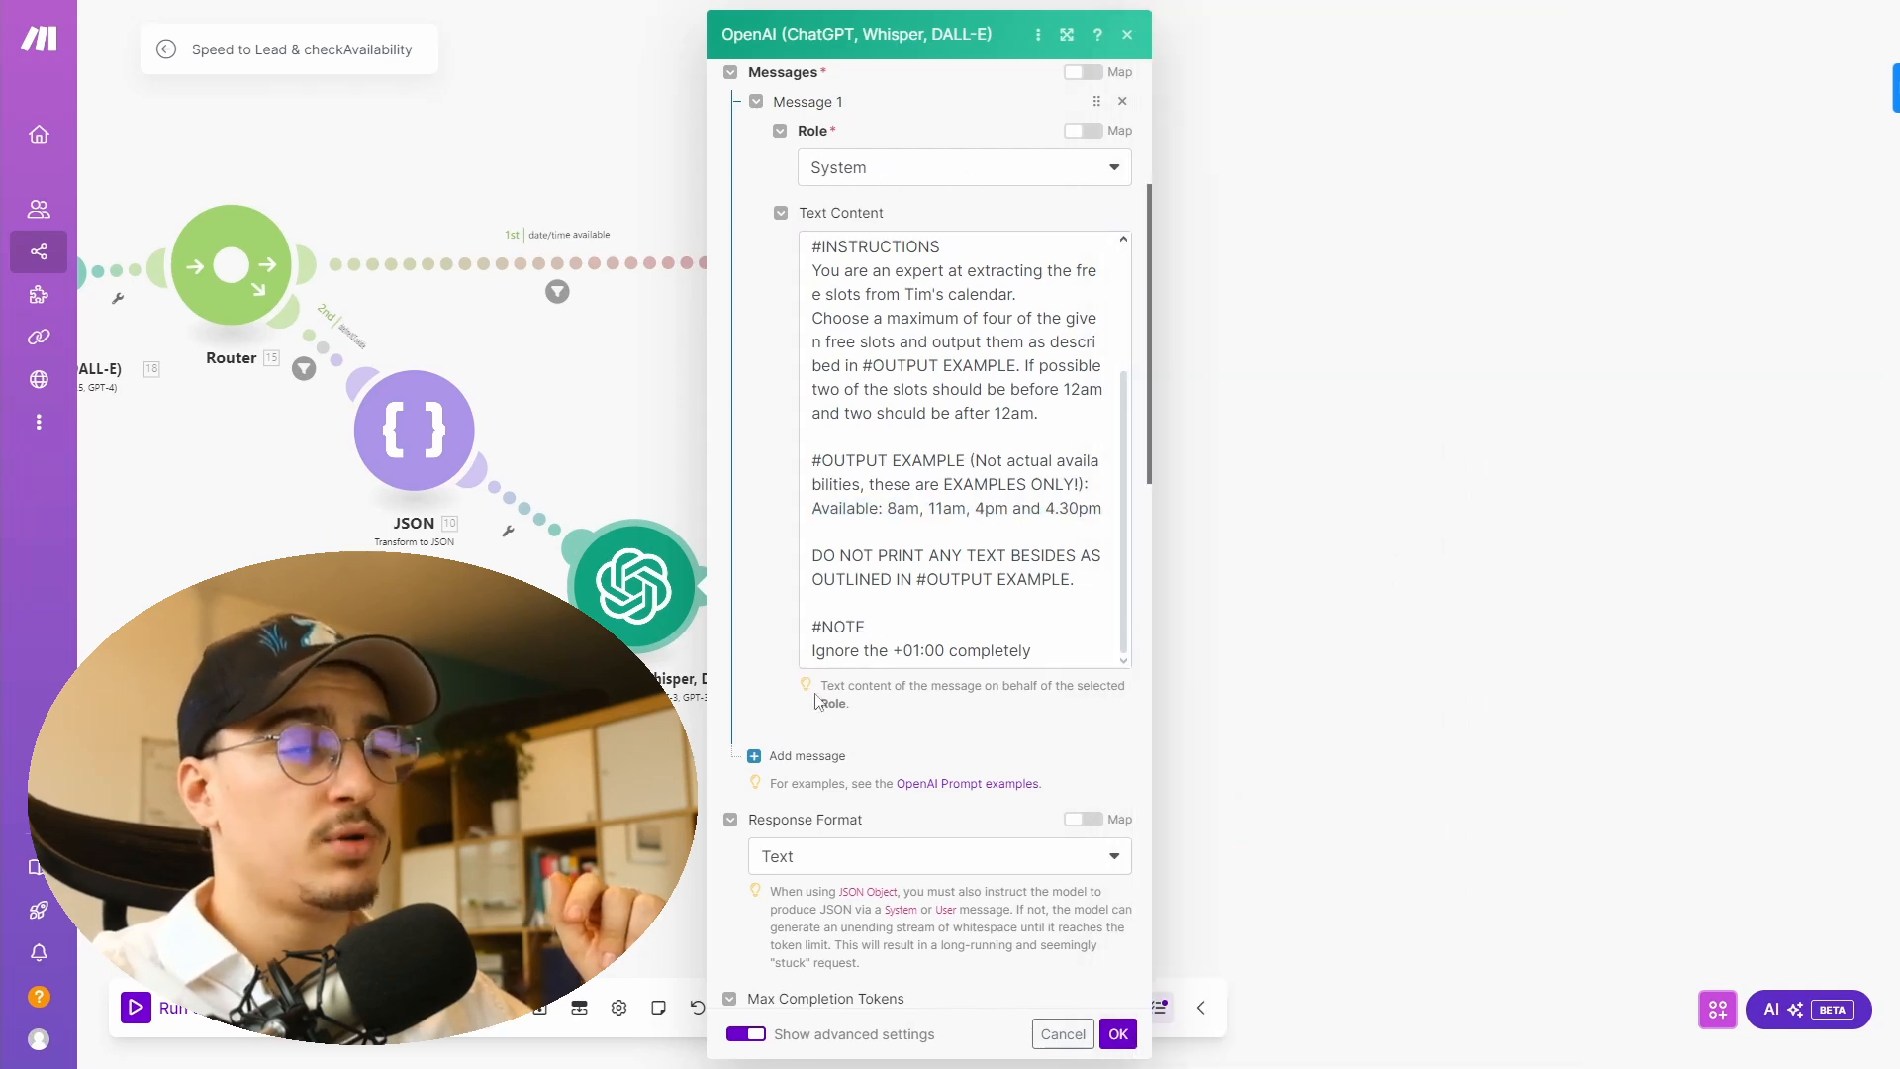
{"action": "scroll", "coordinate": [781, 752], "scroll_direction": "up", "scroll_amount": 3}
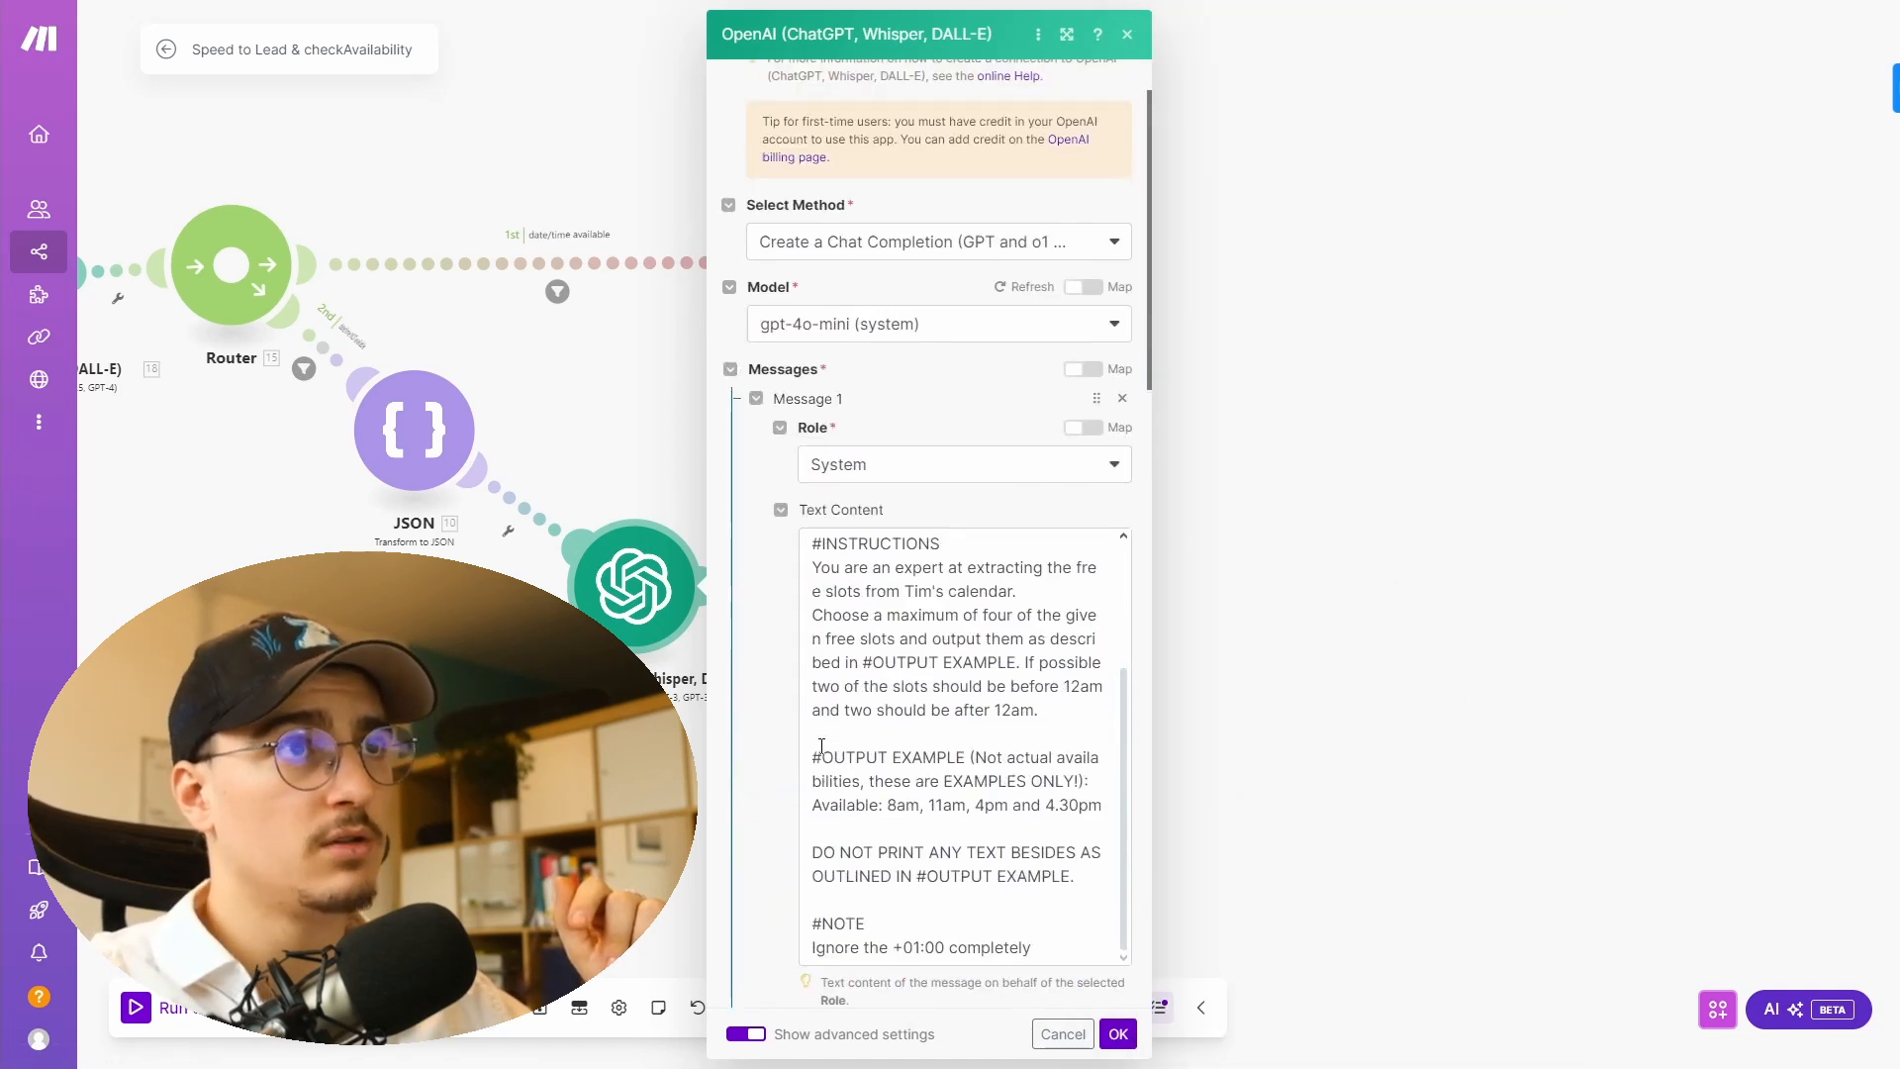
{"action": "scroll", "coordinate": [821, 746], "scroll_direction": "down", "scroll_amount": 8}
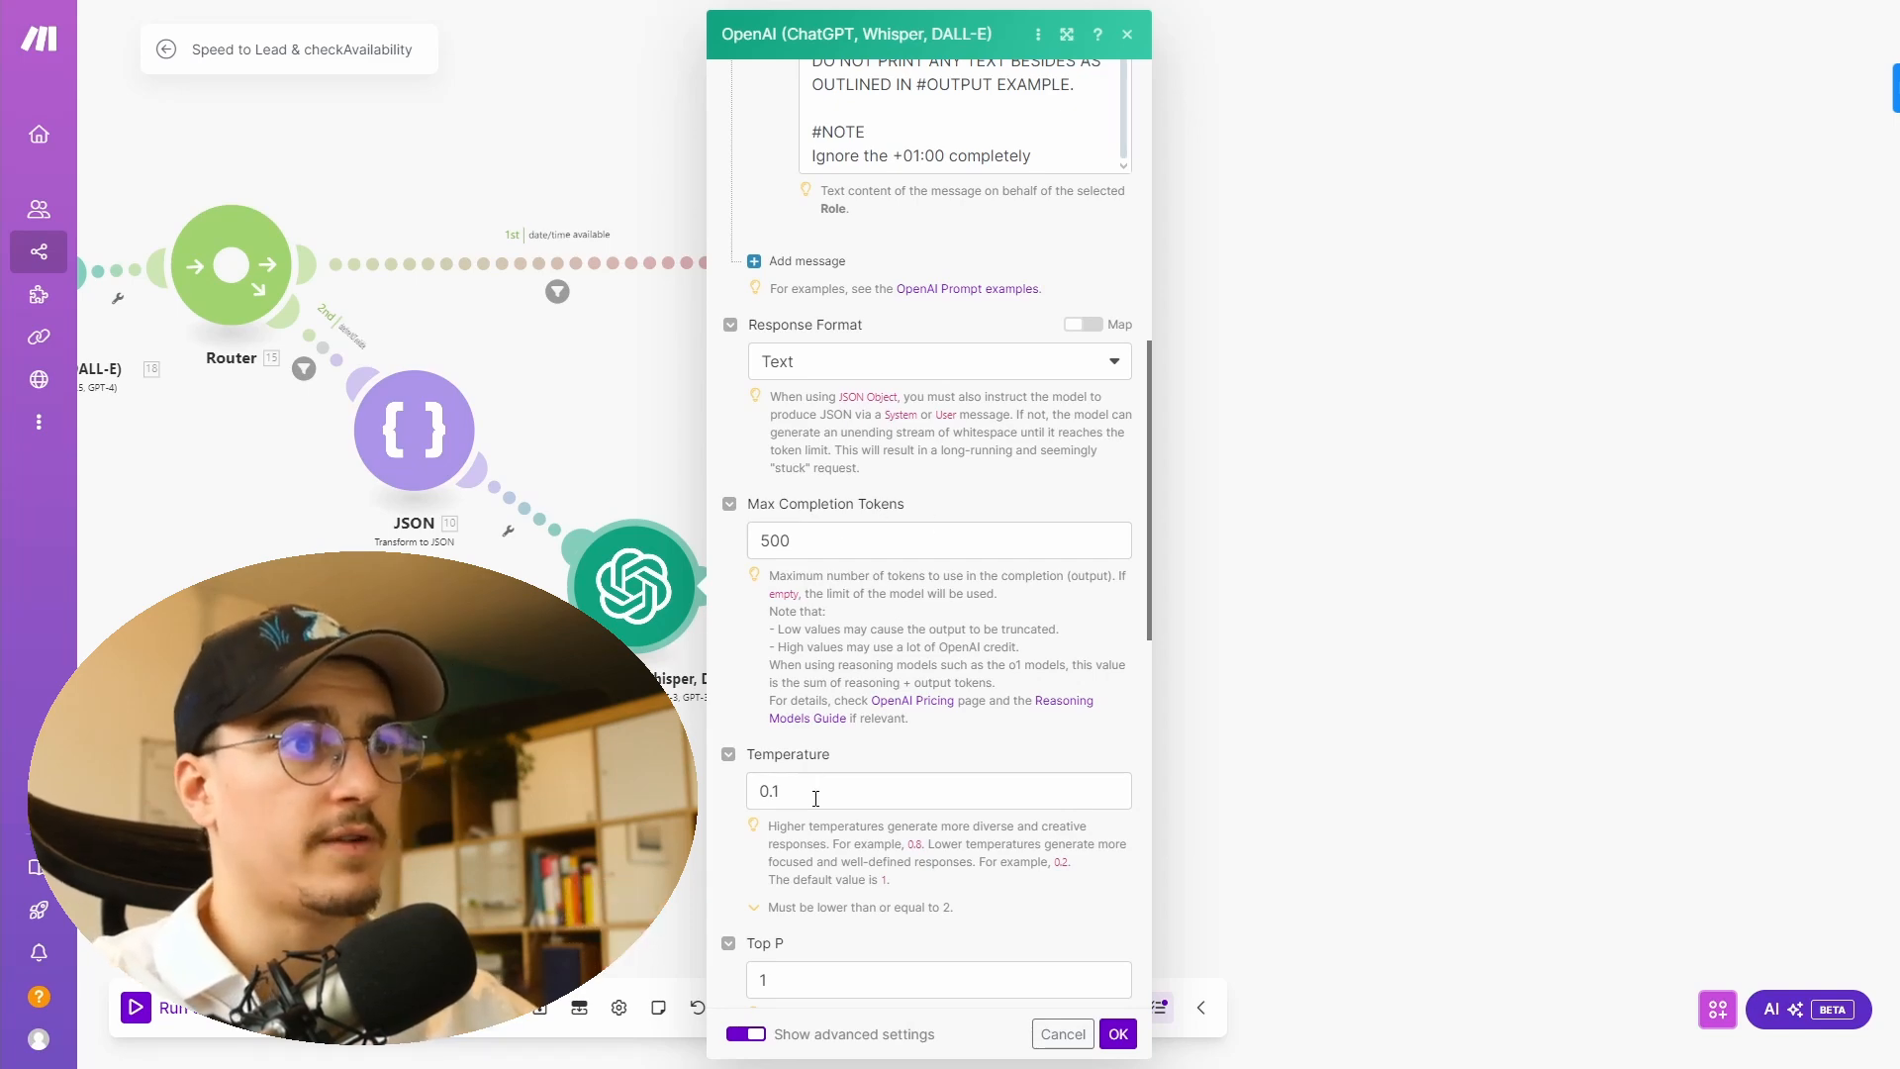
{"action": "scroll", "coordinate": [918, 847], "scroll_direction": "down", "scroll_amount": 4}
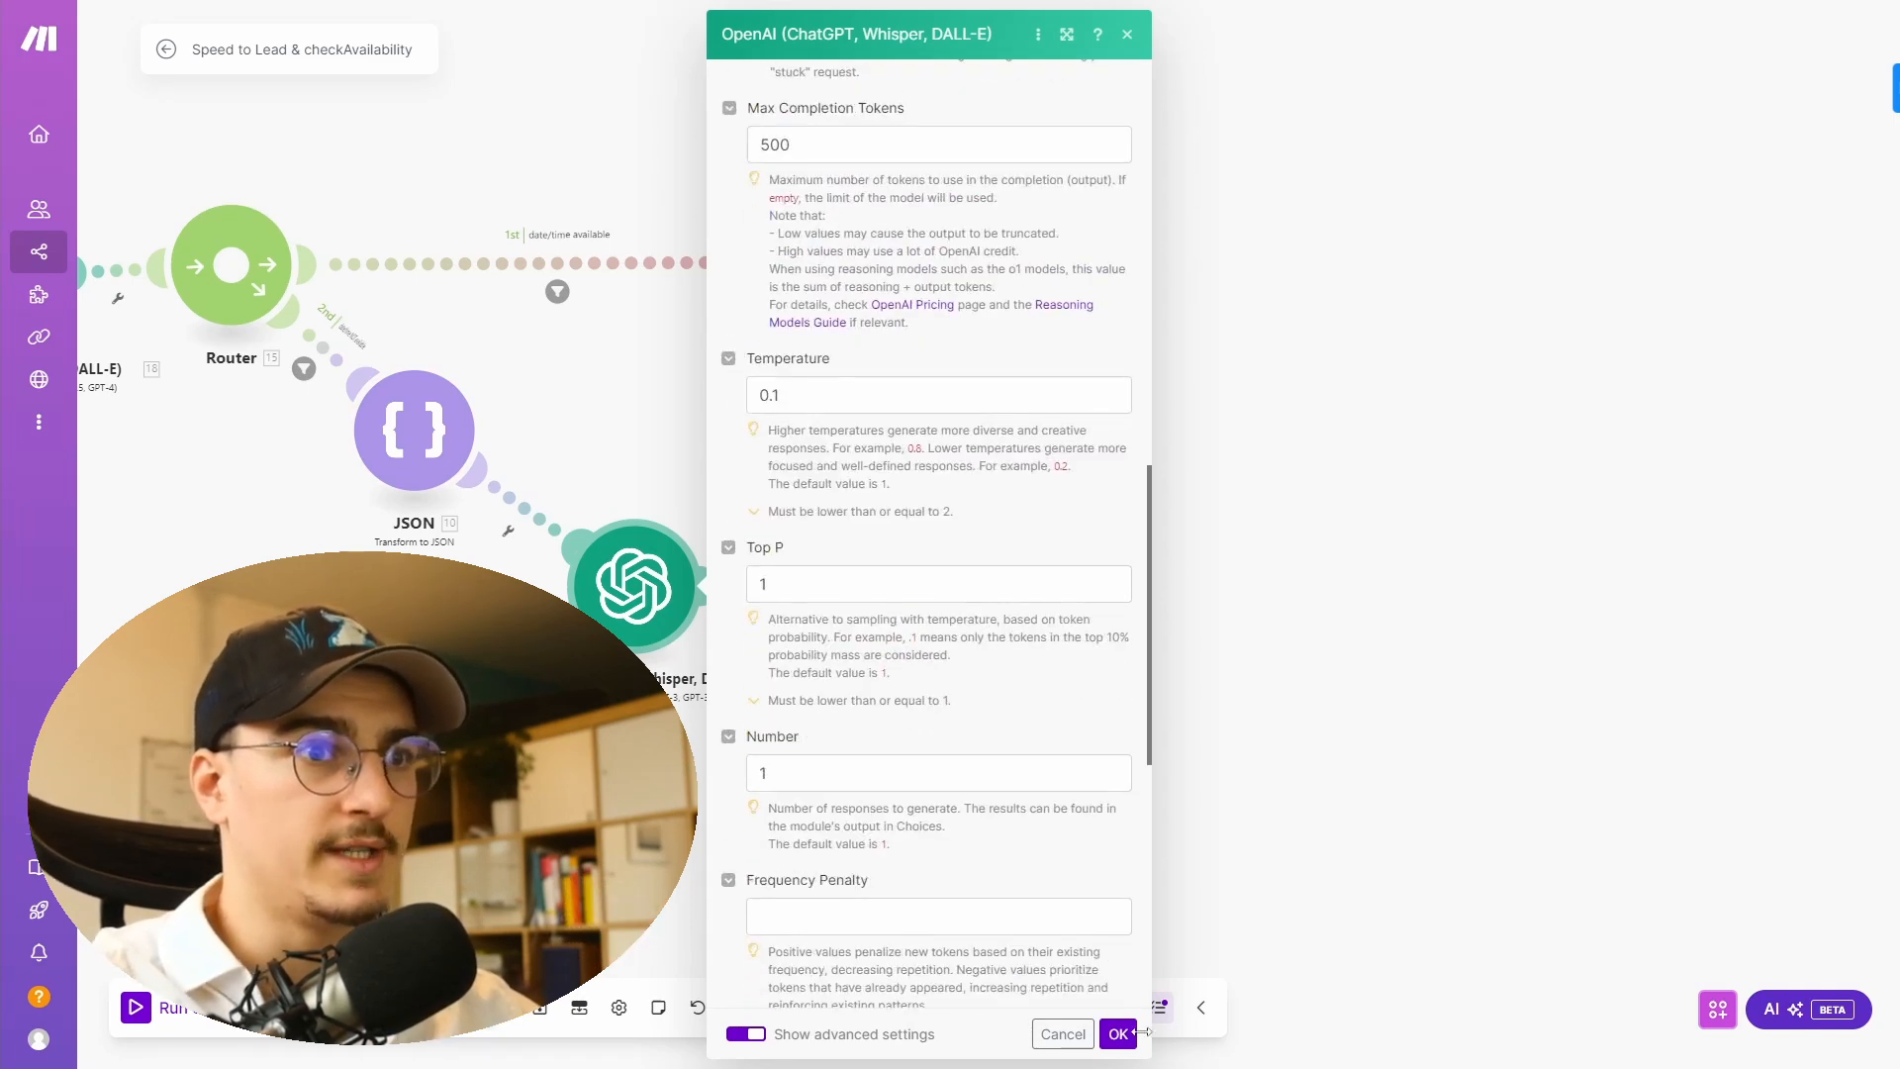
{"action": "left_click", "coordinate": [1118, 1034]}
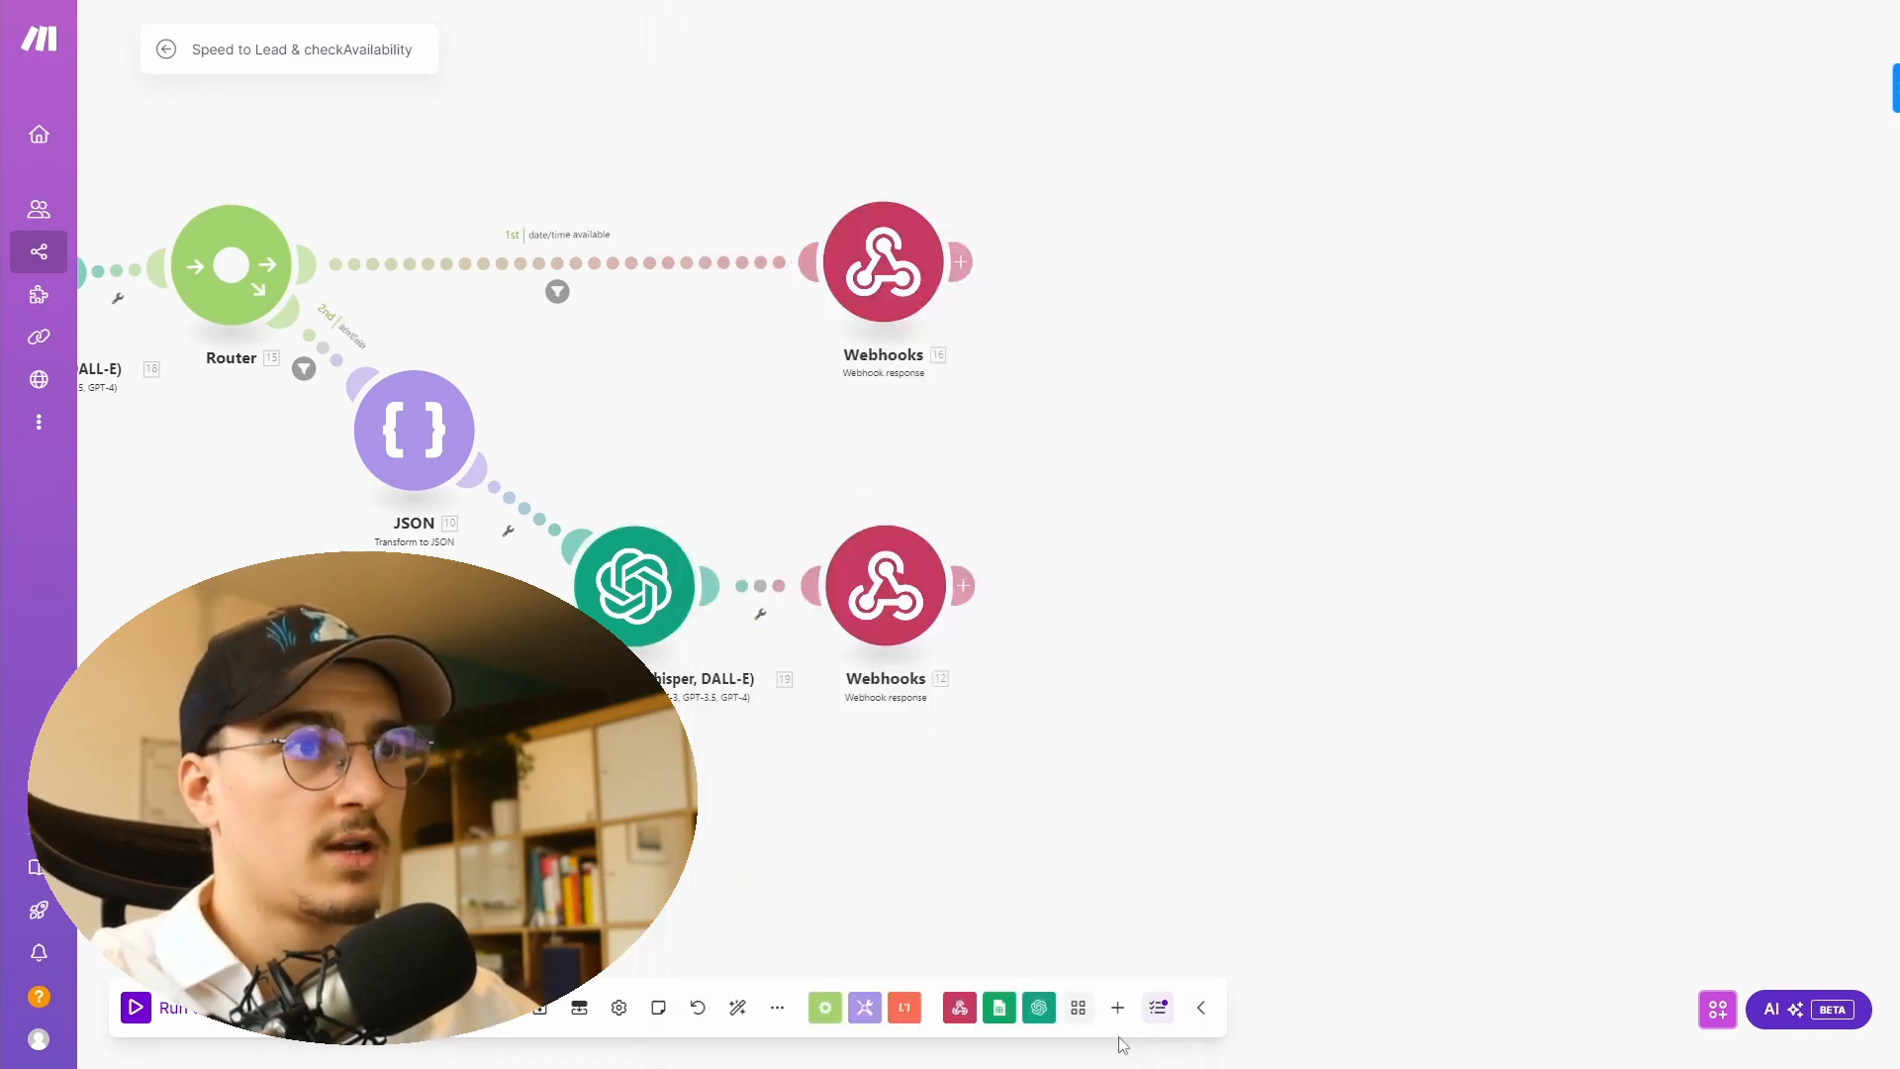
- Review the not-available Webhook response body with its toolCallId, result text and alternatives Result mapping
{"action": "left_click", "coordinate": [901, 571]}
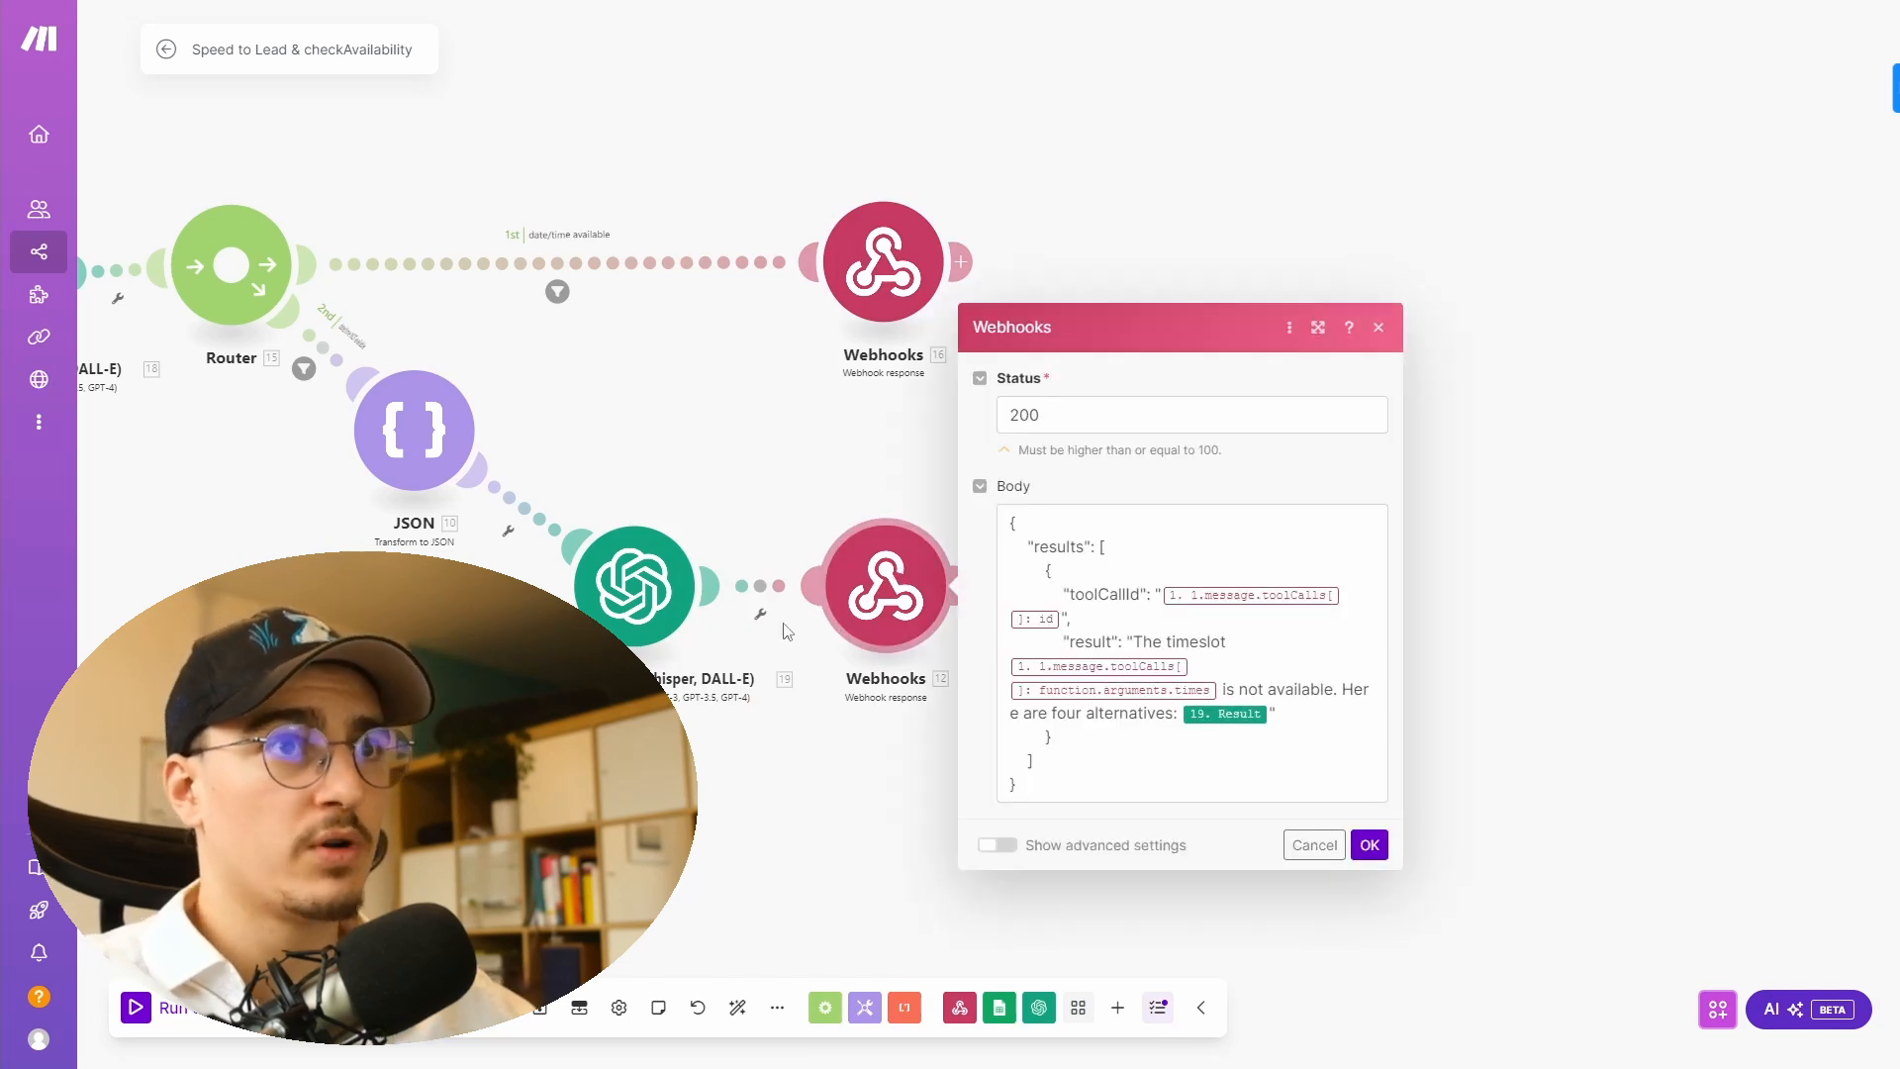
{"action": "left_click", "coordinate": [1042, 559]}
{"action": "key", "text": "ctrl+a"}
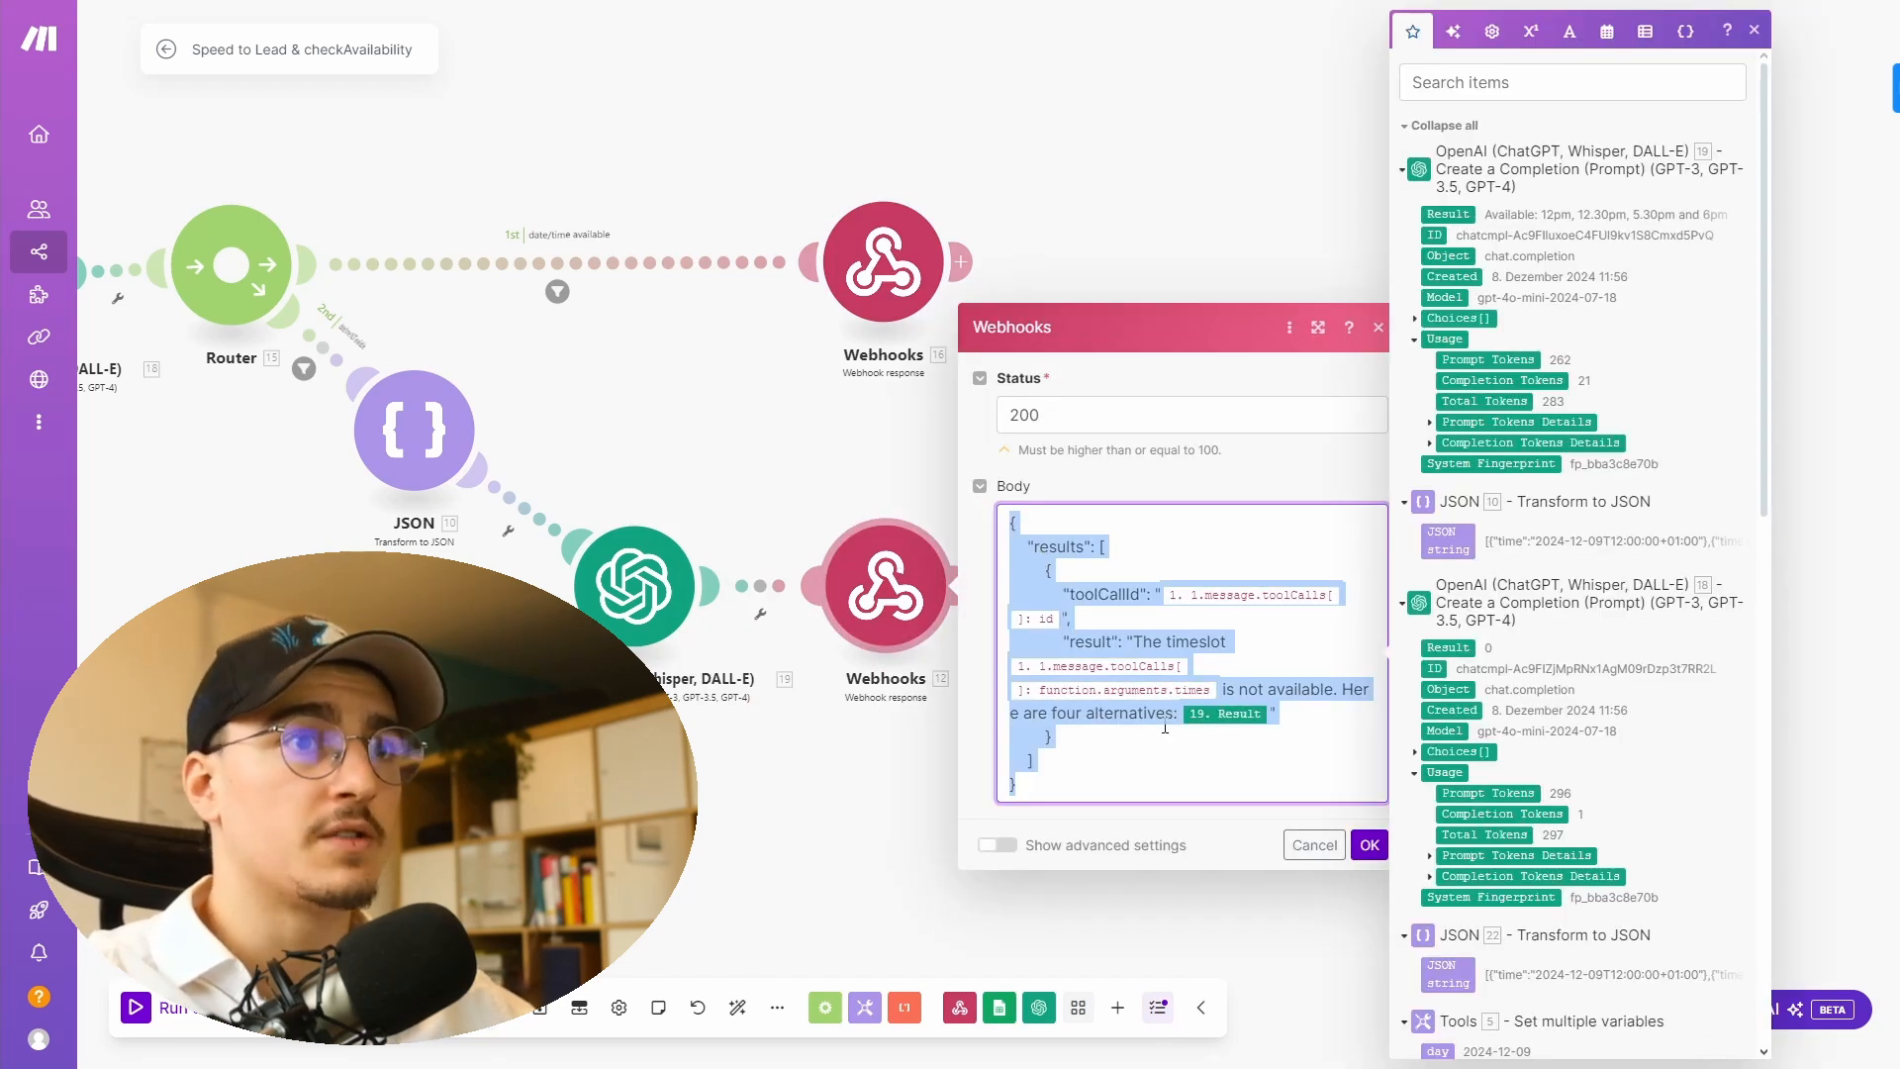
{"action": "left_click", "coordinate": [1059, 781]}
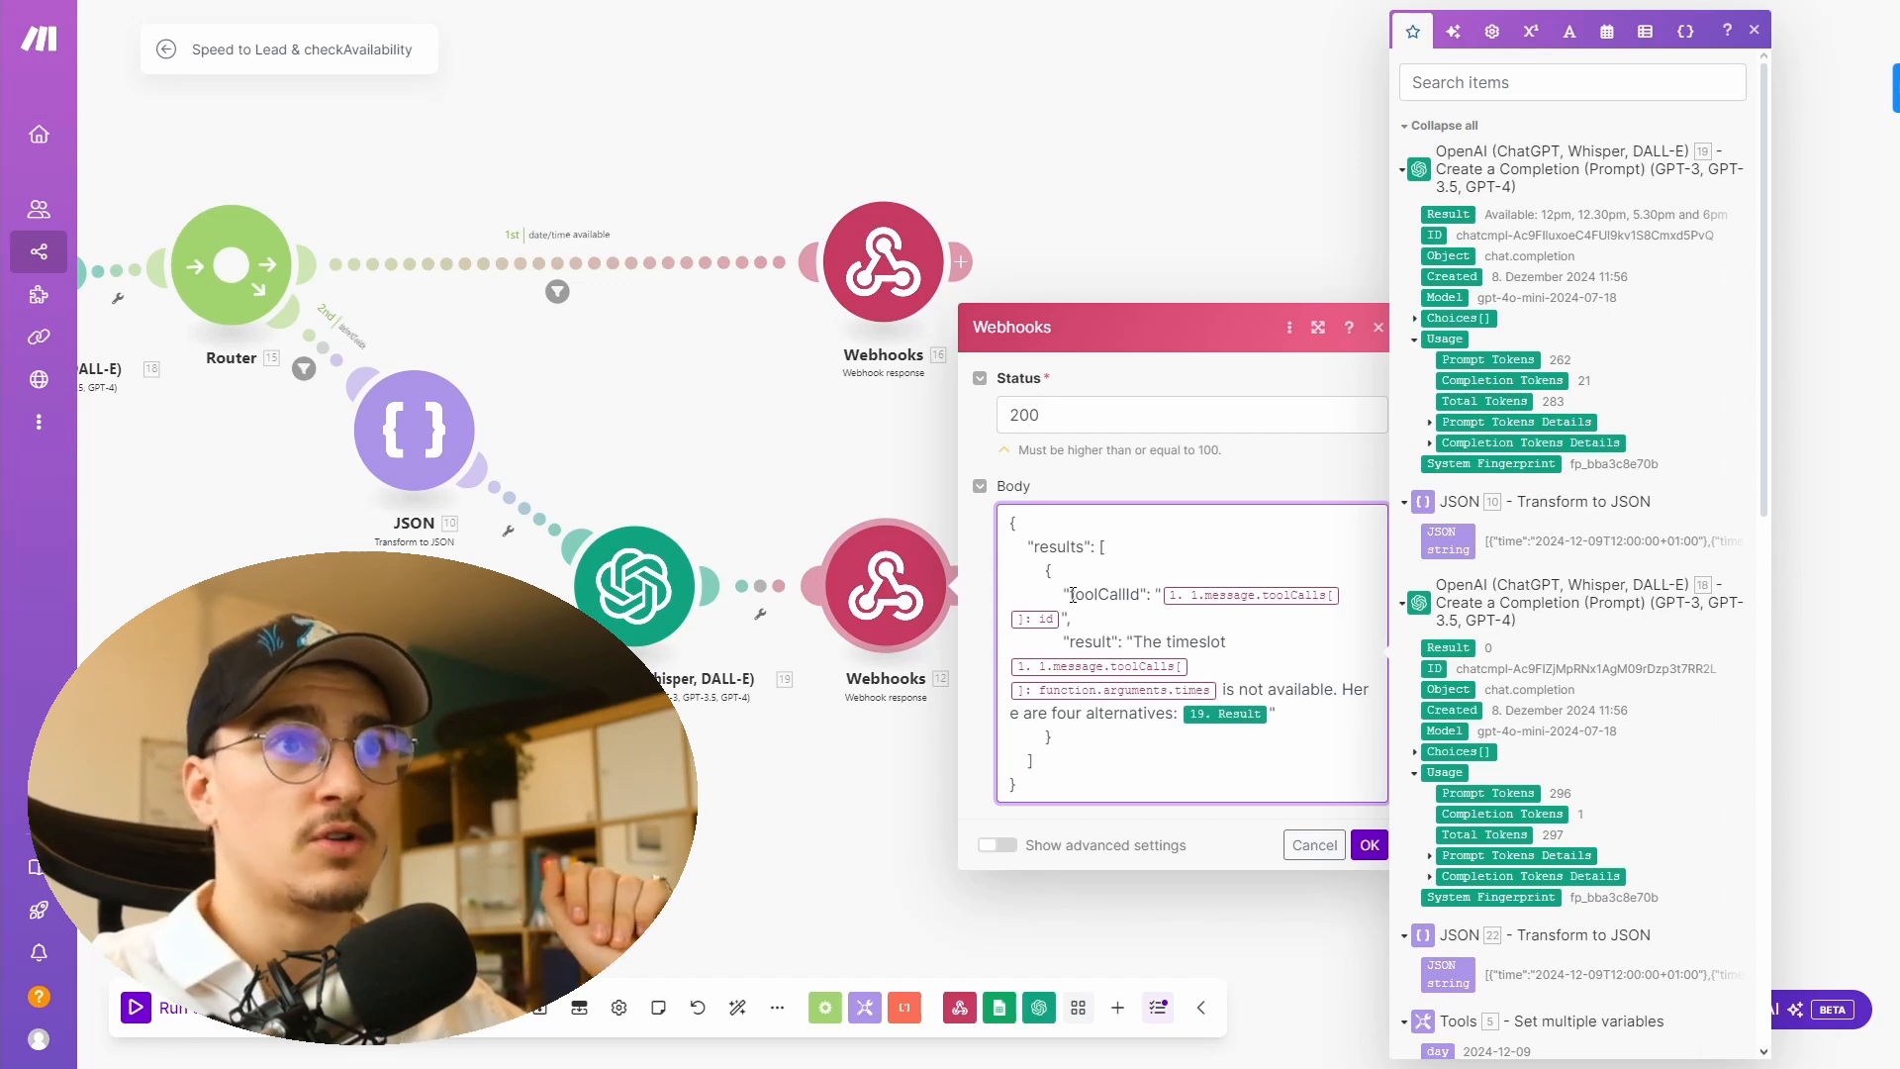
{"action": "double_click", "coordinate": [1073, 595]}
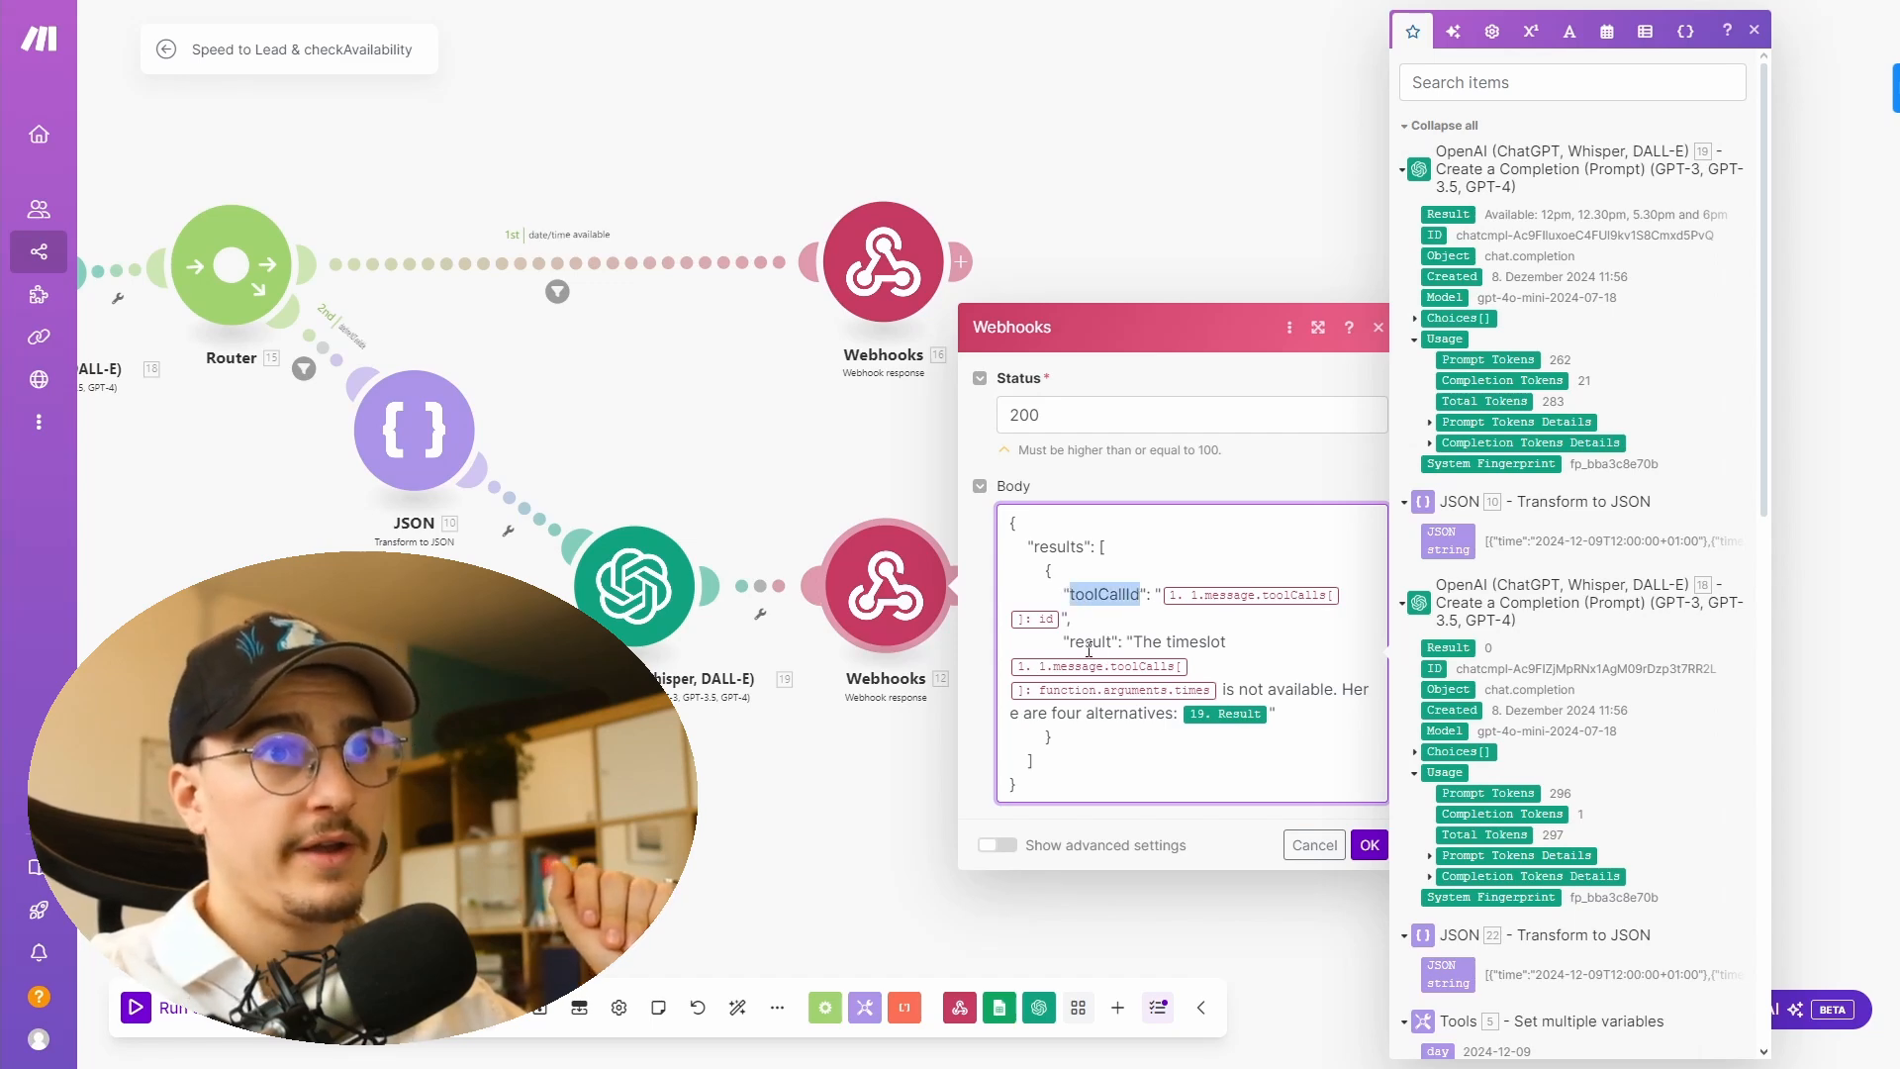
{"action": "left_click_drag", "start_coordinate": [1070, 643], "coordinate": [1069, 595]}
{"action": "left_click", "coordinate": [1098, 597]}
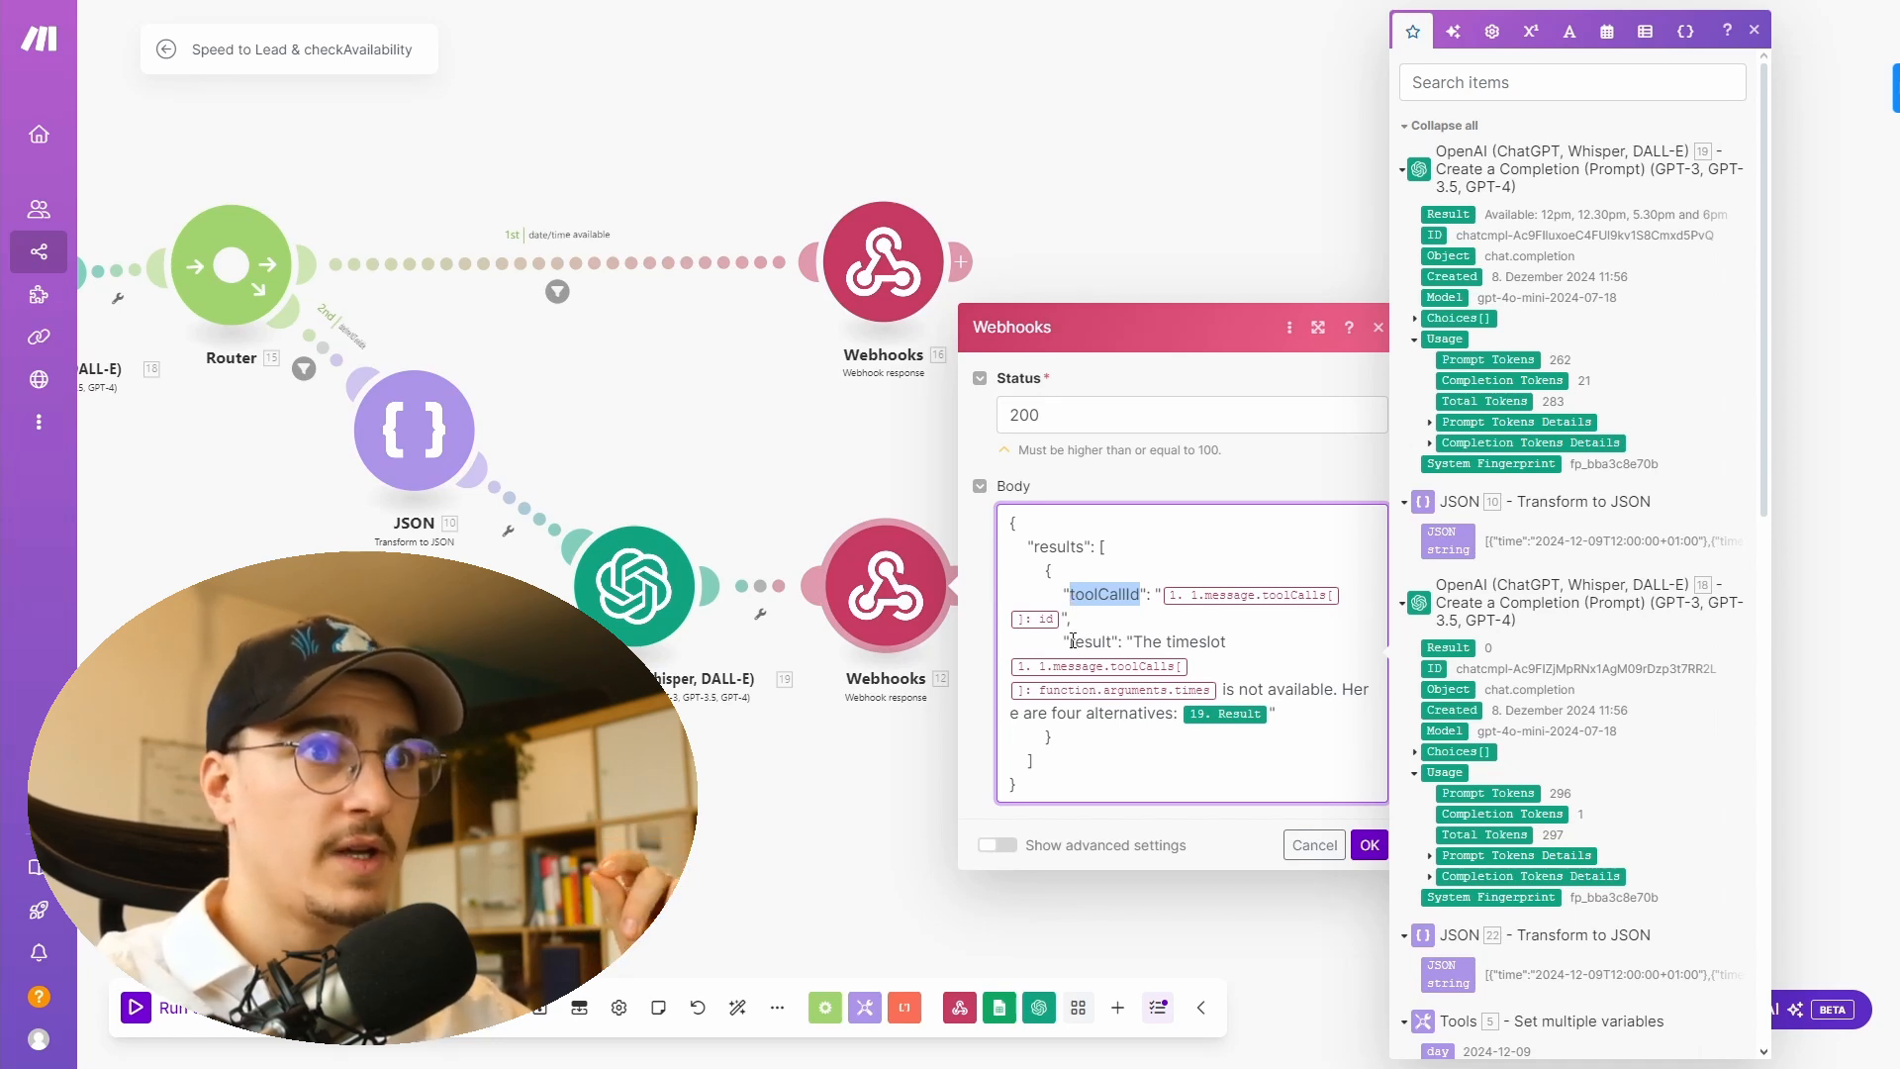
{"action": "left_click_drag", "start_coordinate": [1070, 641], "coordinate": [1112, 642]}
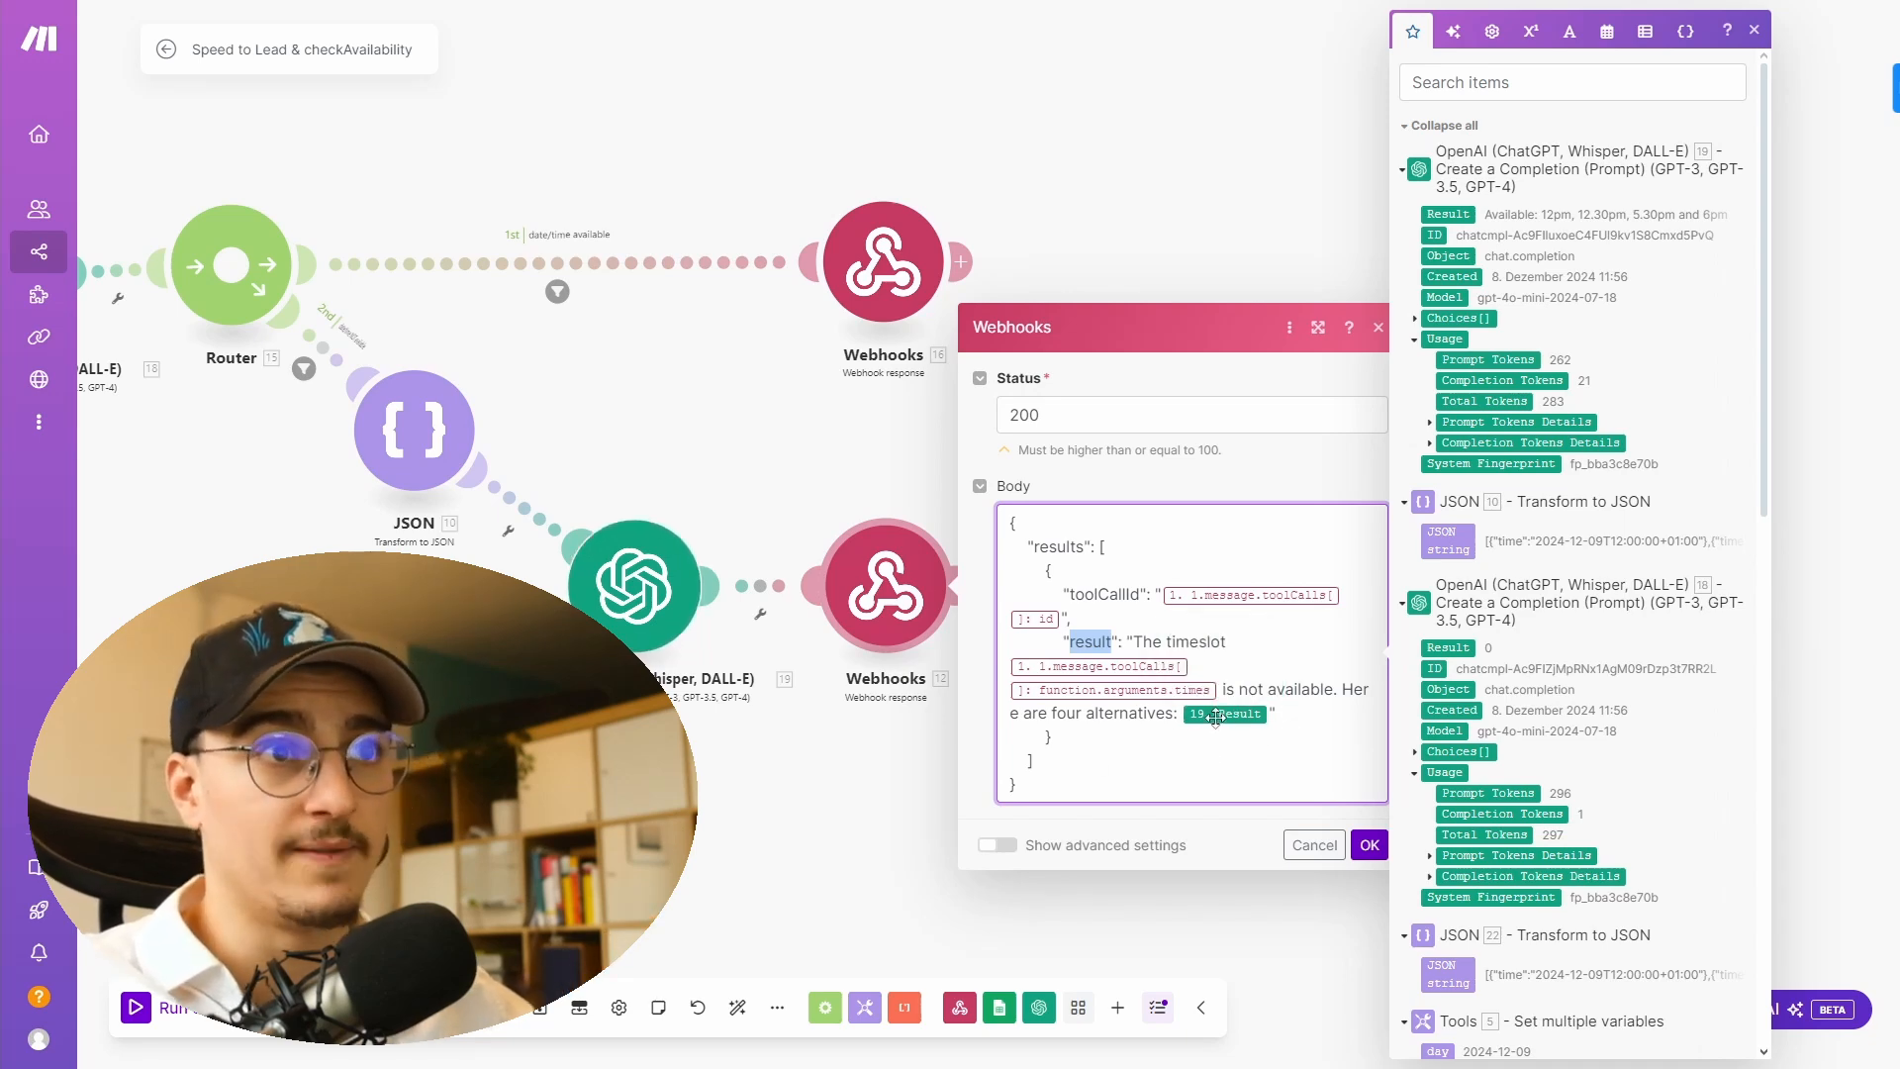
{"action": "left_click", "coordinate": [1314, 845]}
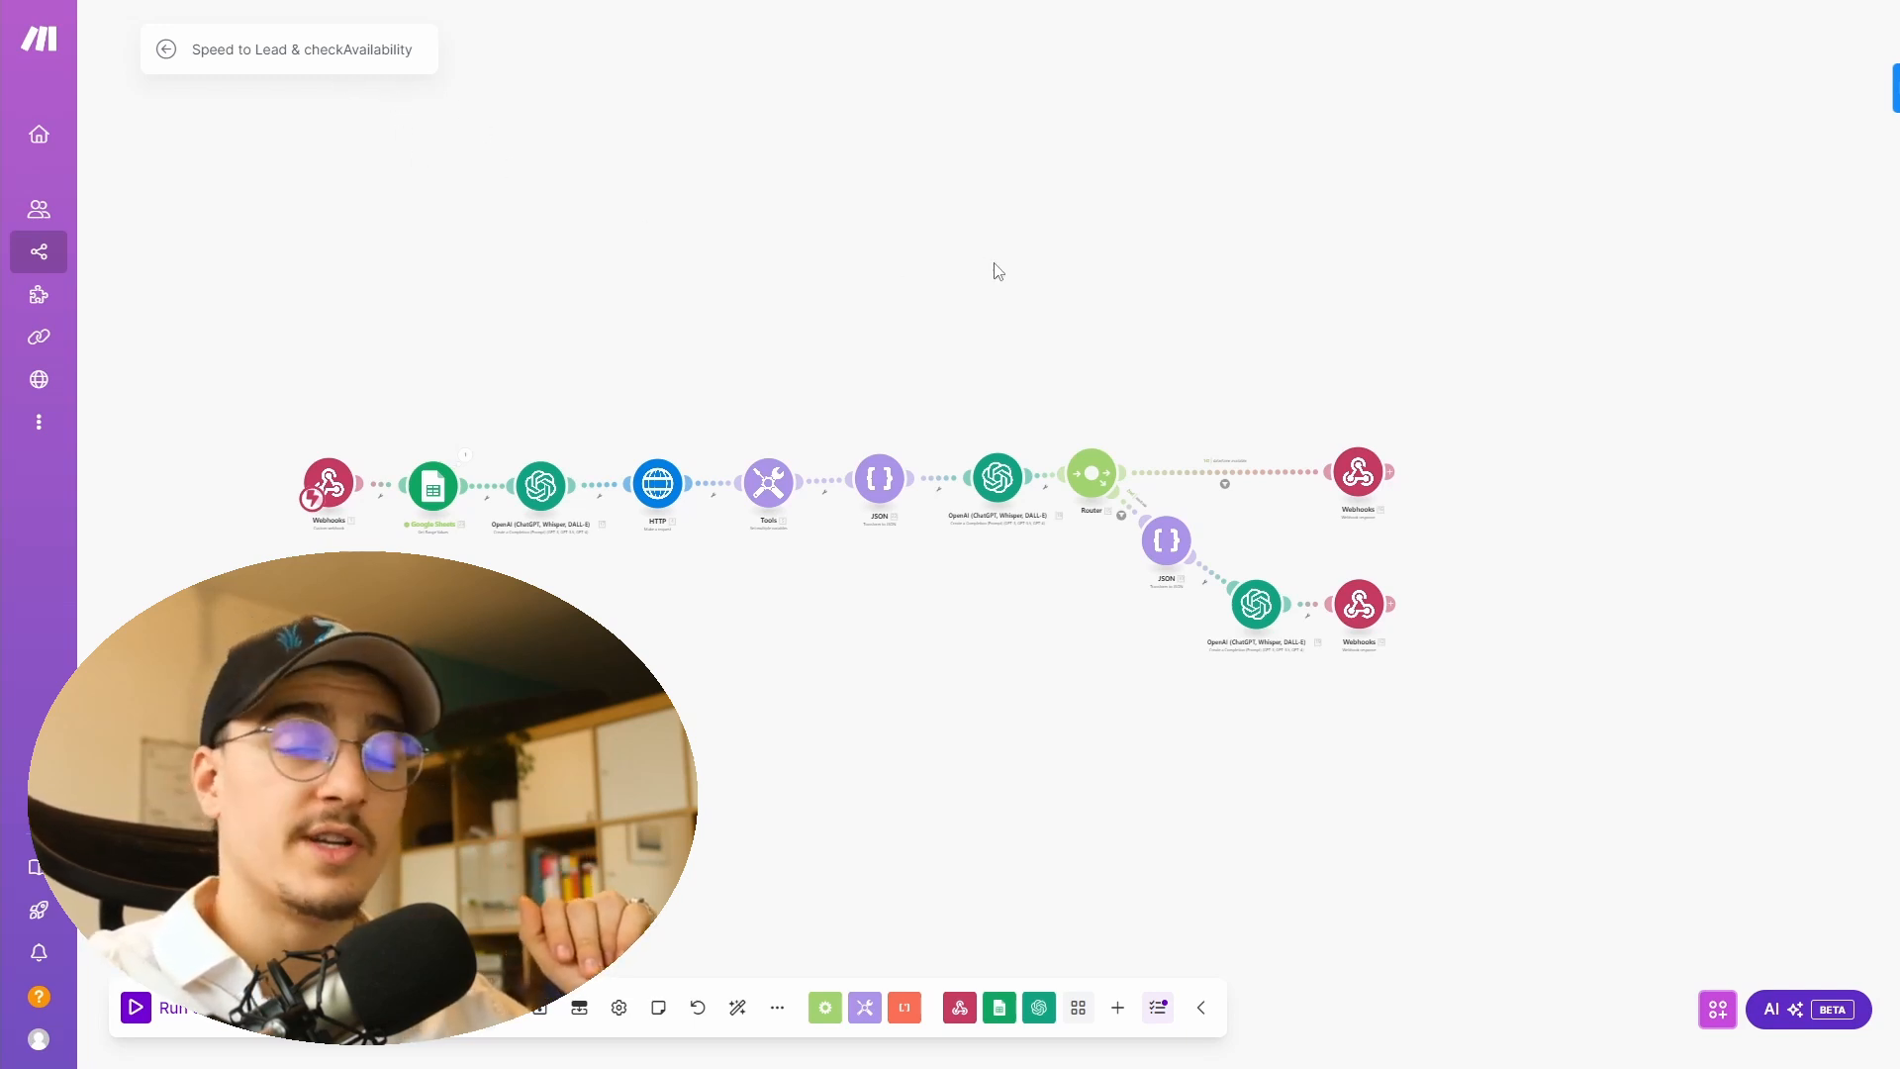
- Leave the scenario, create a new scenario and open the Import Blueprint dialog
{"action": "mouse_move", "coordinate": [79, 64]}
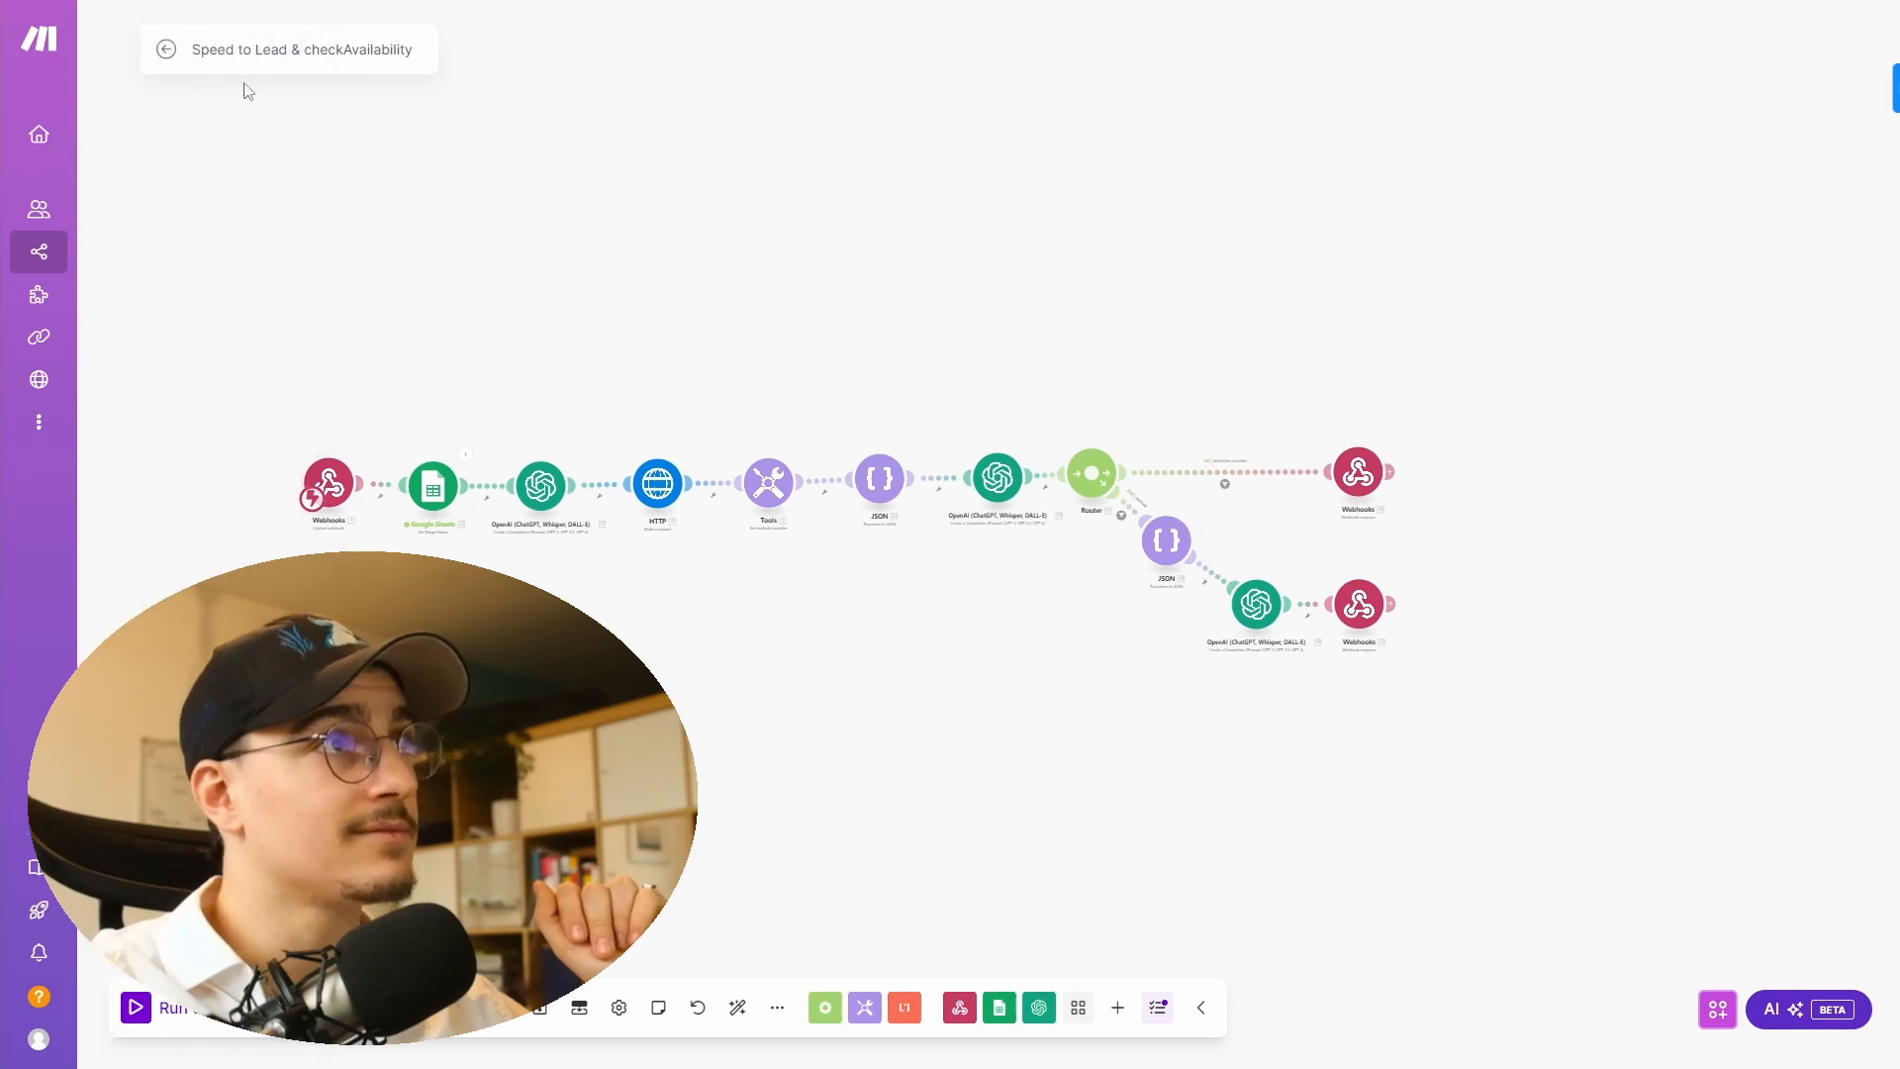
{"action": "left_click", "coordinate": [161, 47]}
{"action": "left_click", "coordinate": [1611, 58]}
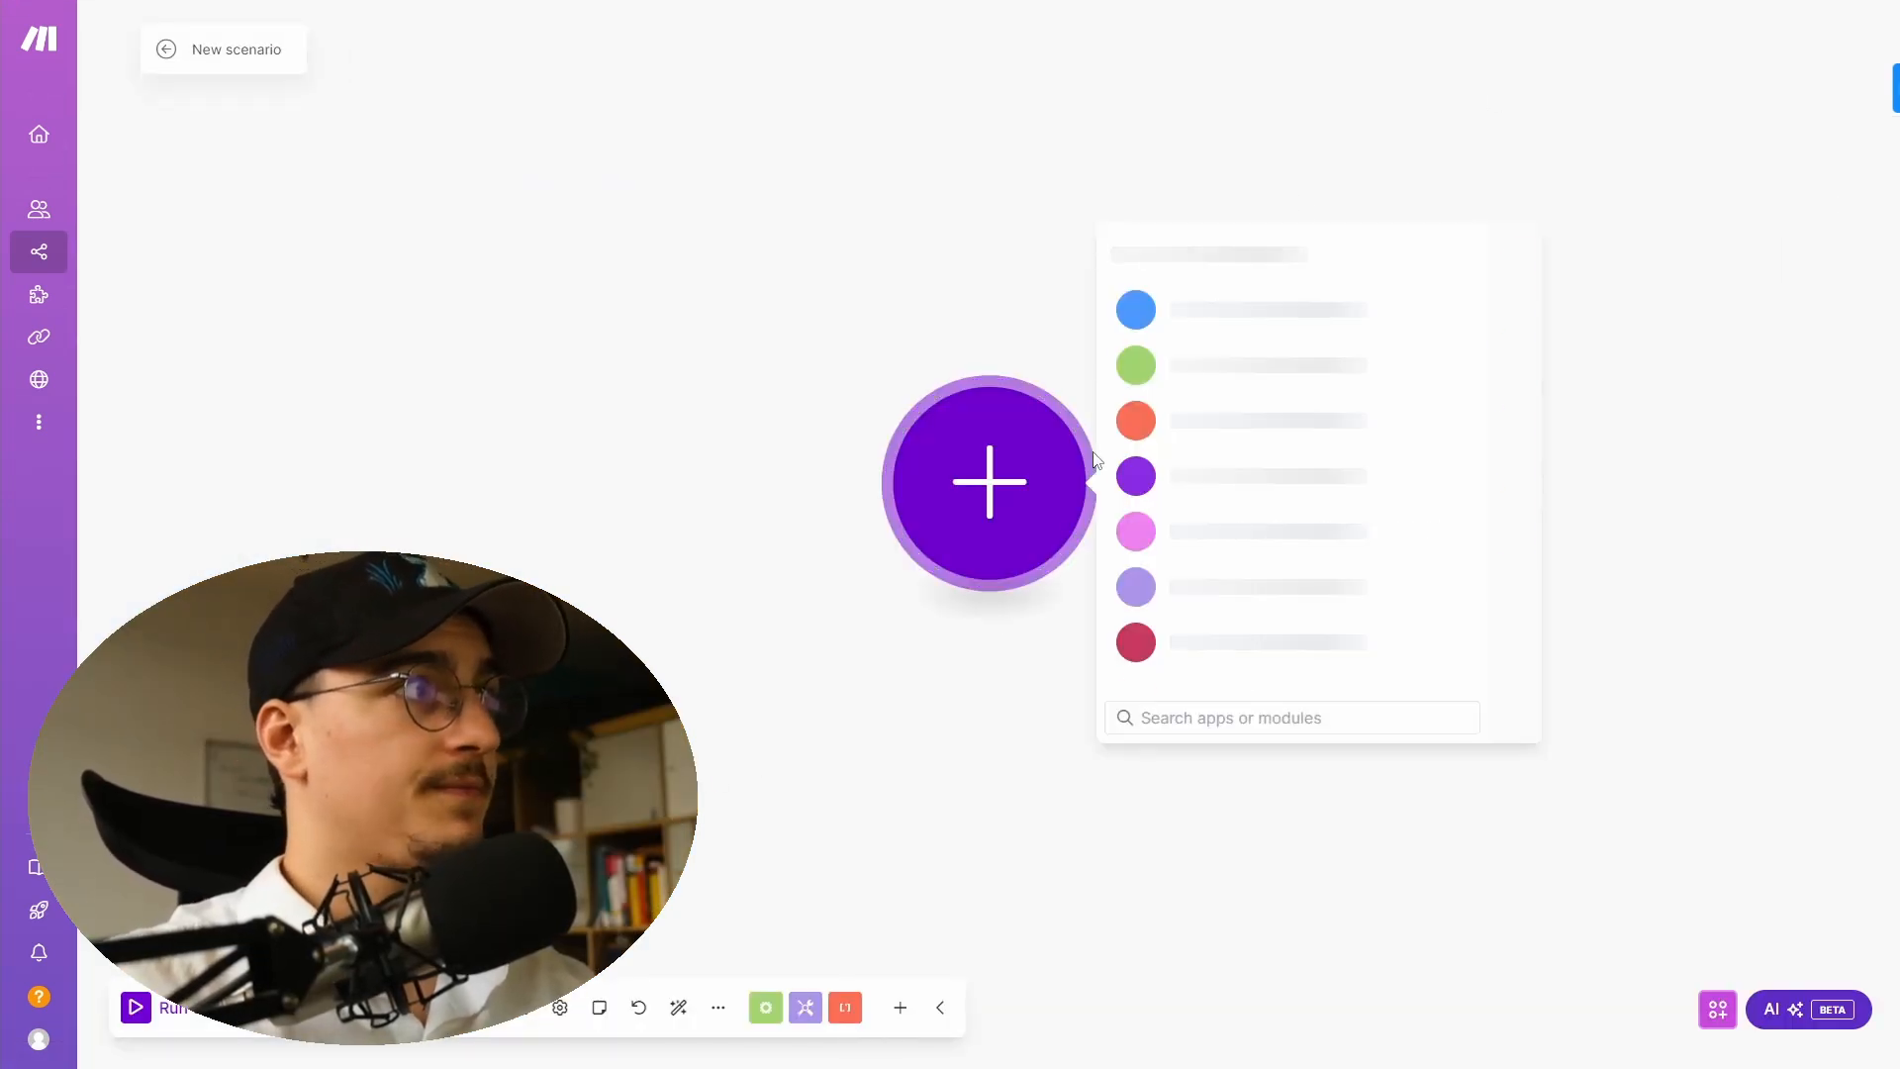
{"action": "left_click", "coordinate": [719, 1009]}
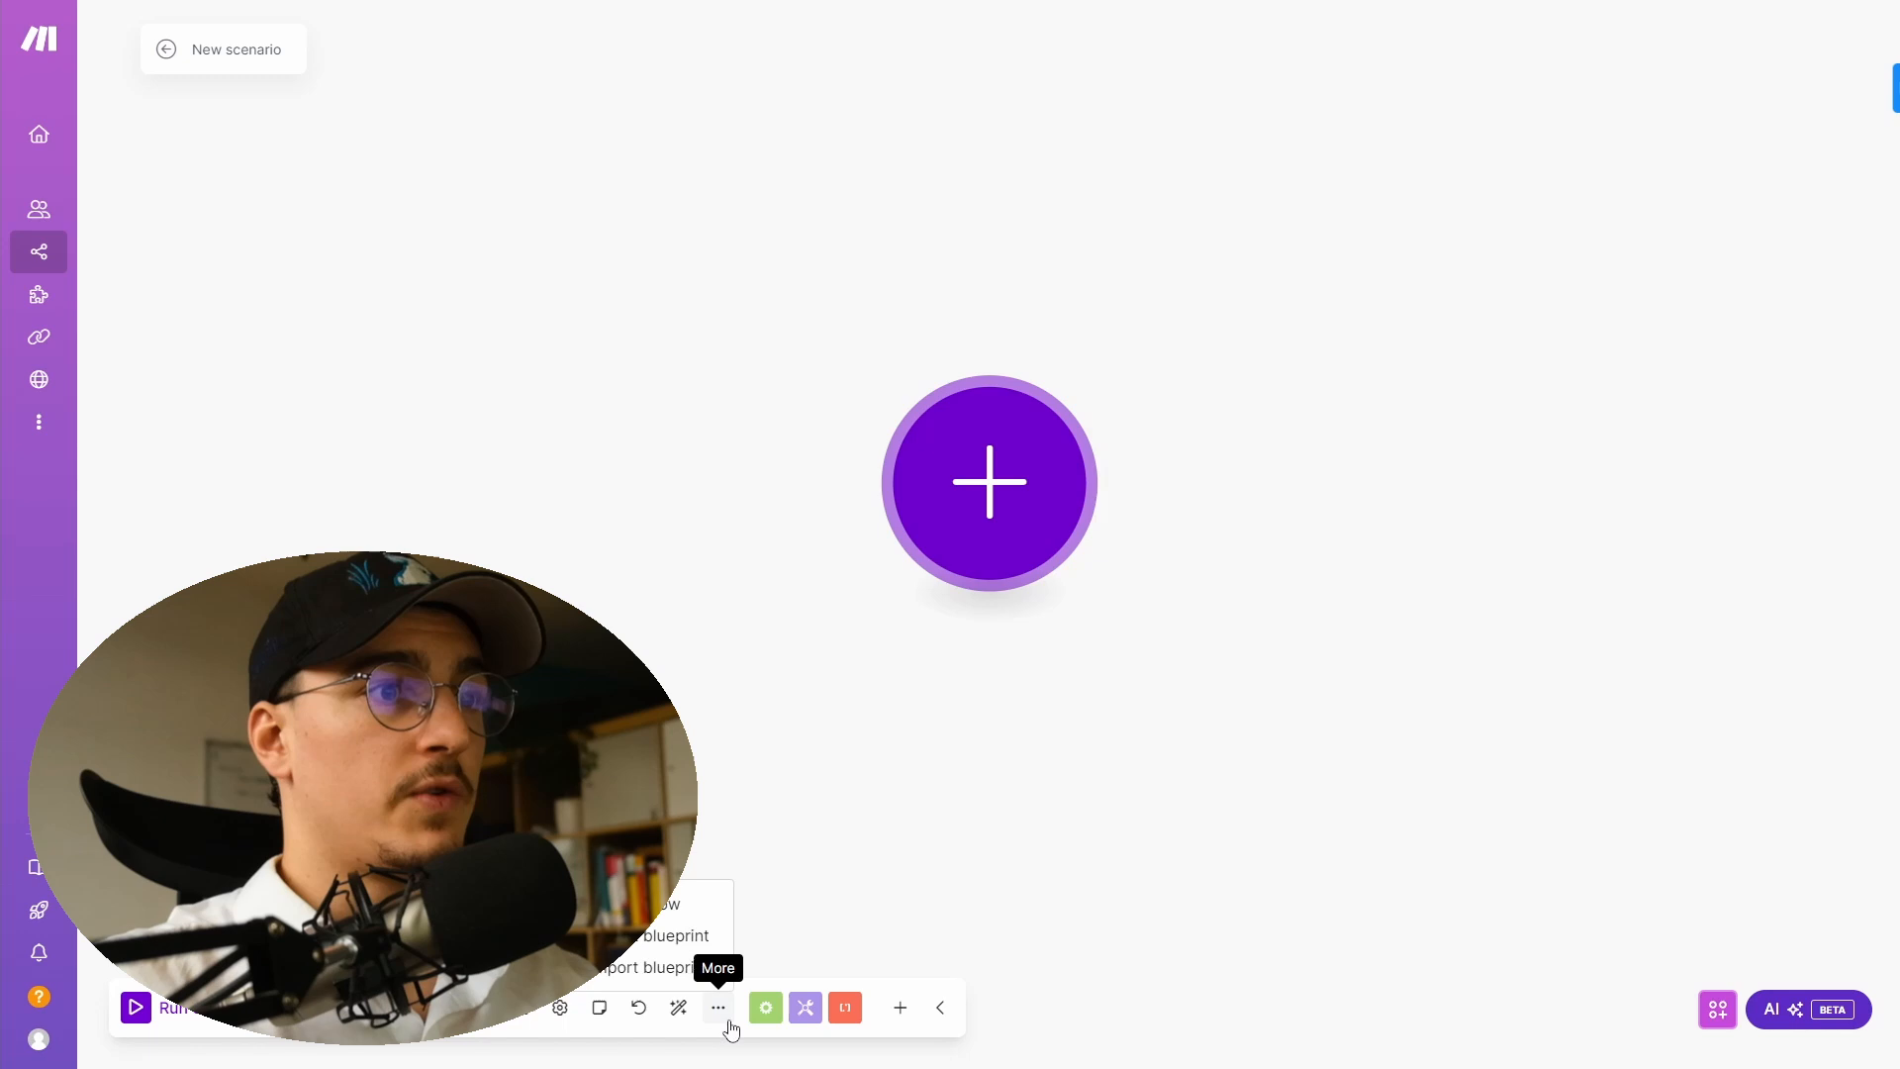
{"action": "left_click", "coordinate": [607, 985]}
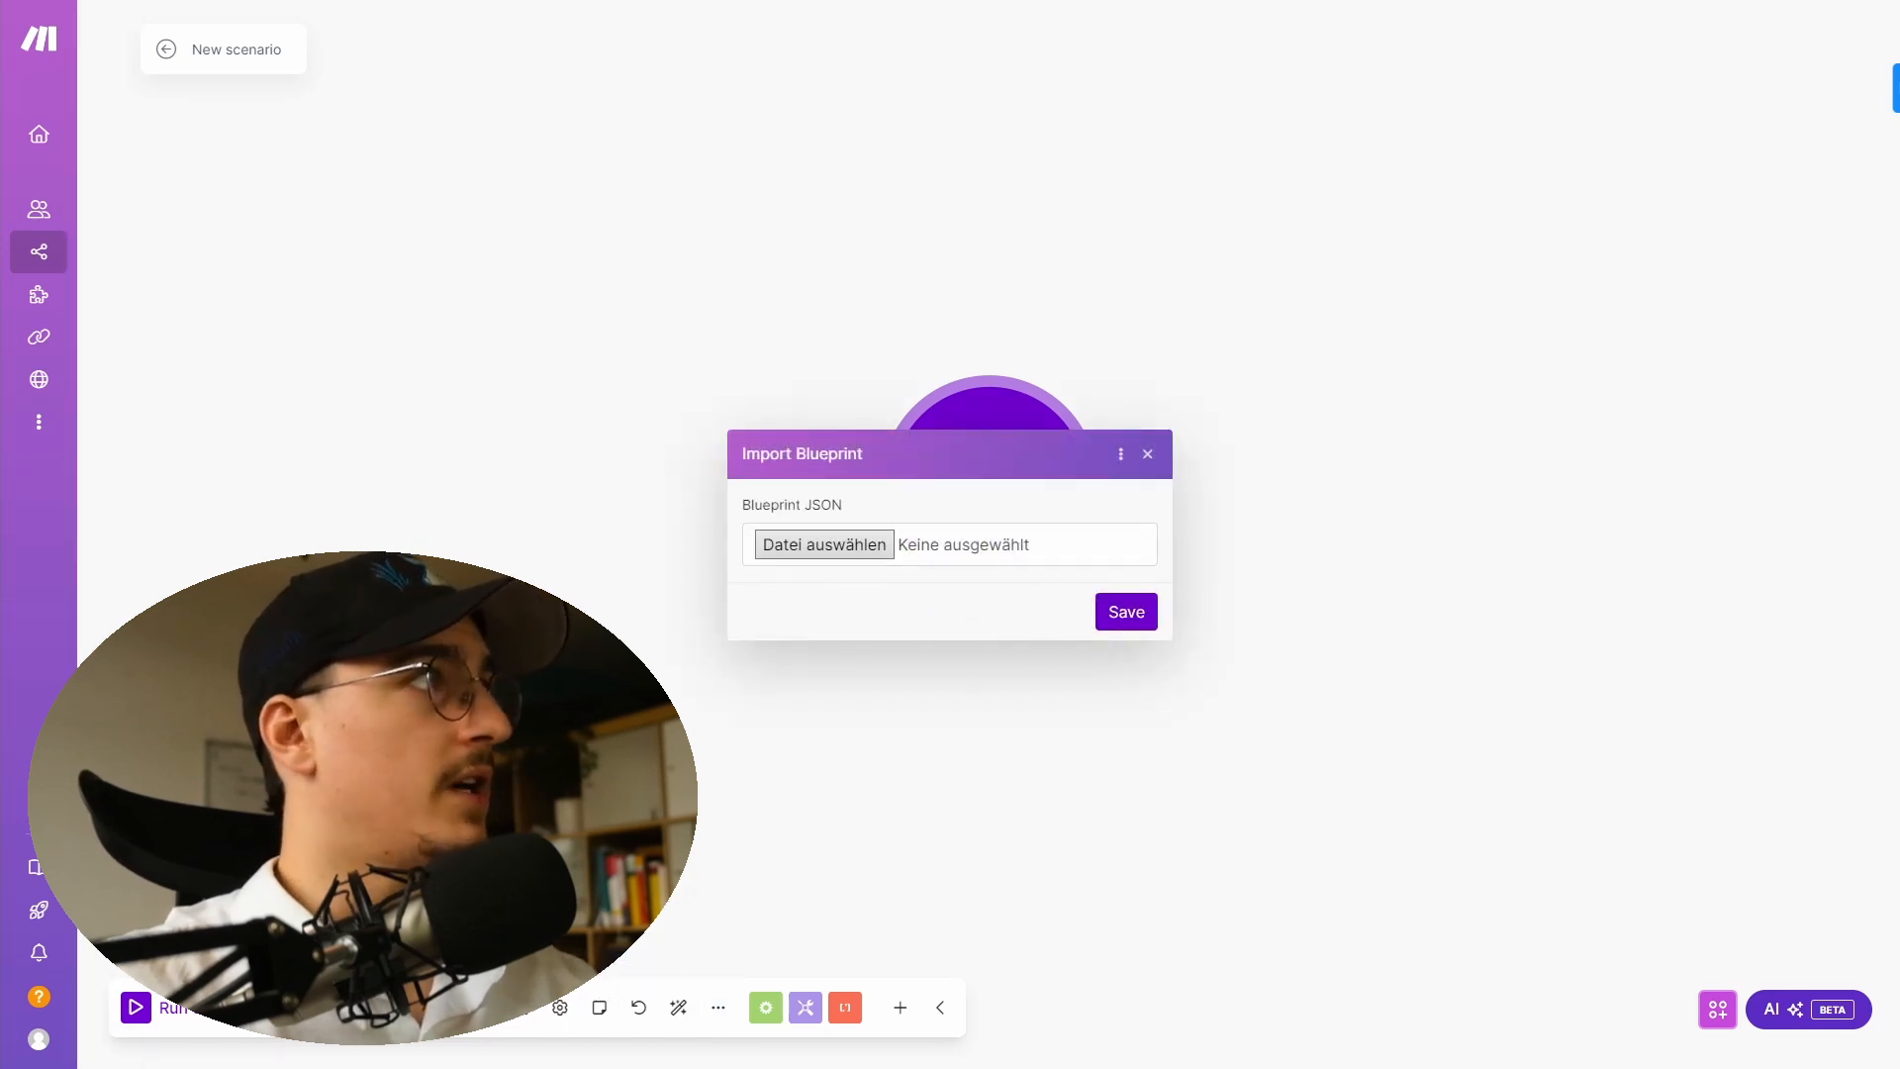
- Import the bookSlot blueprint into the new scenario
{"action": "left_click", "coordinate": [1100, 616]}
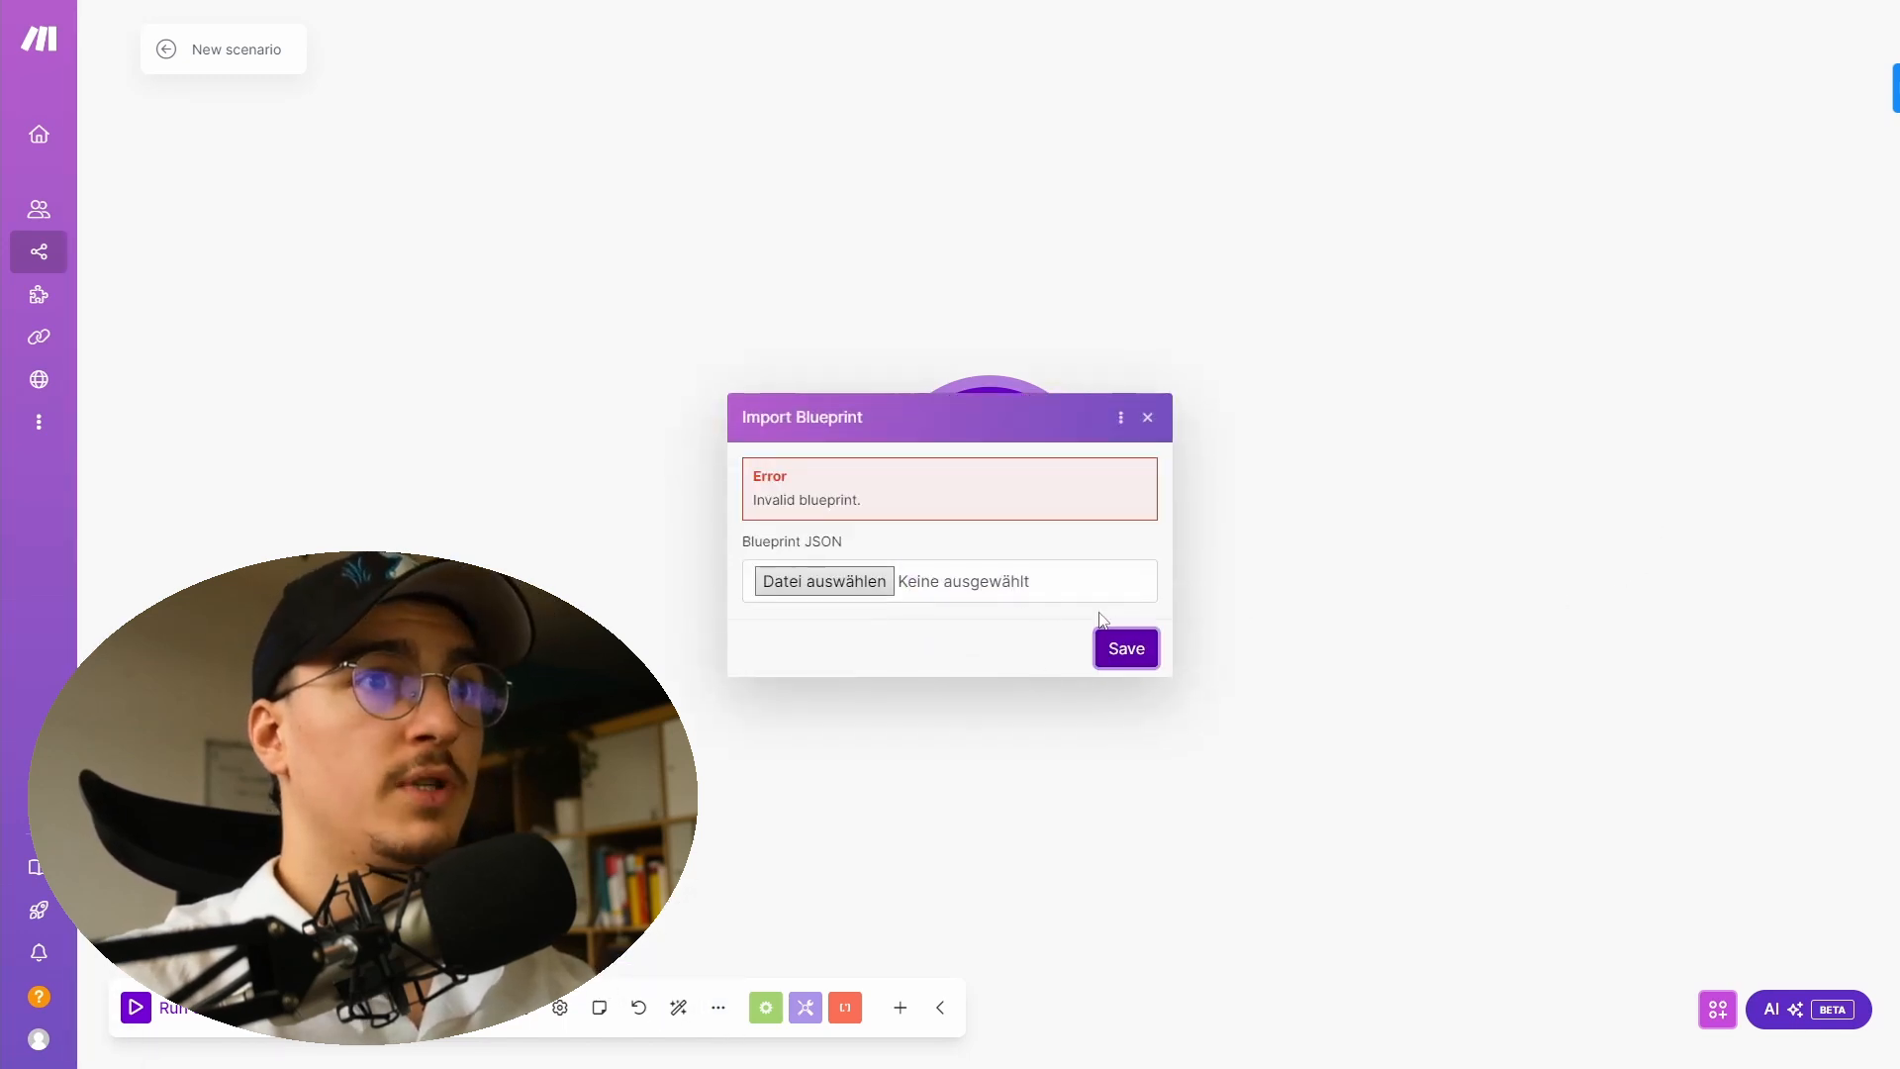
{"action": "left_click", "coordinate": [1119, 649]}
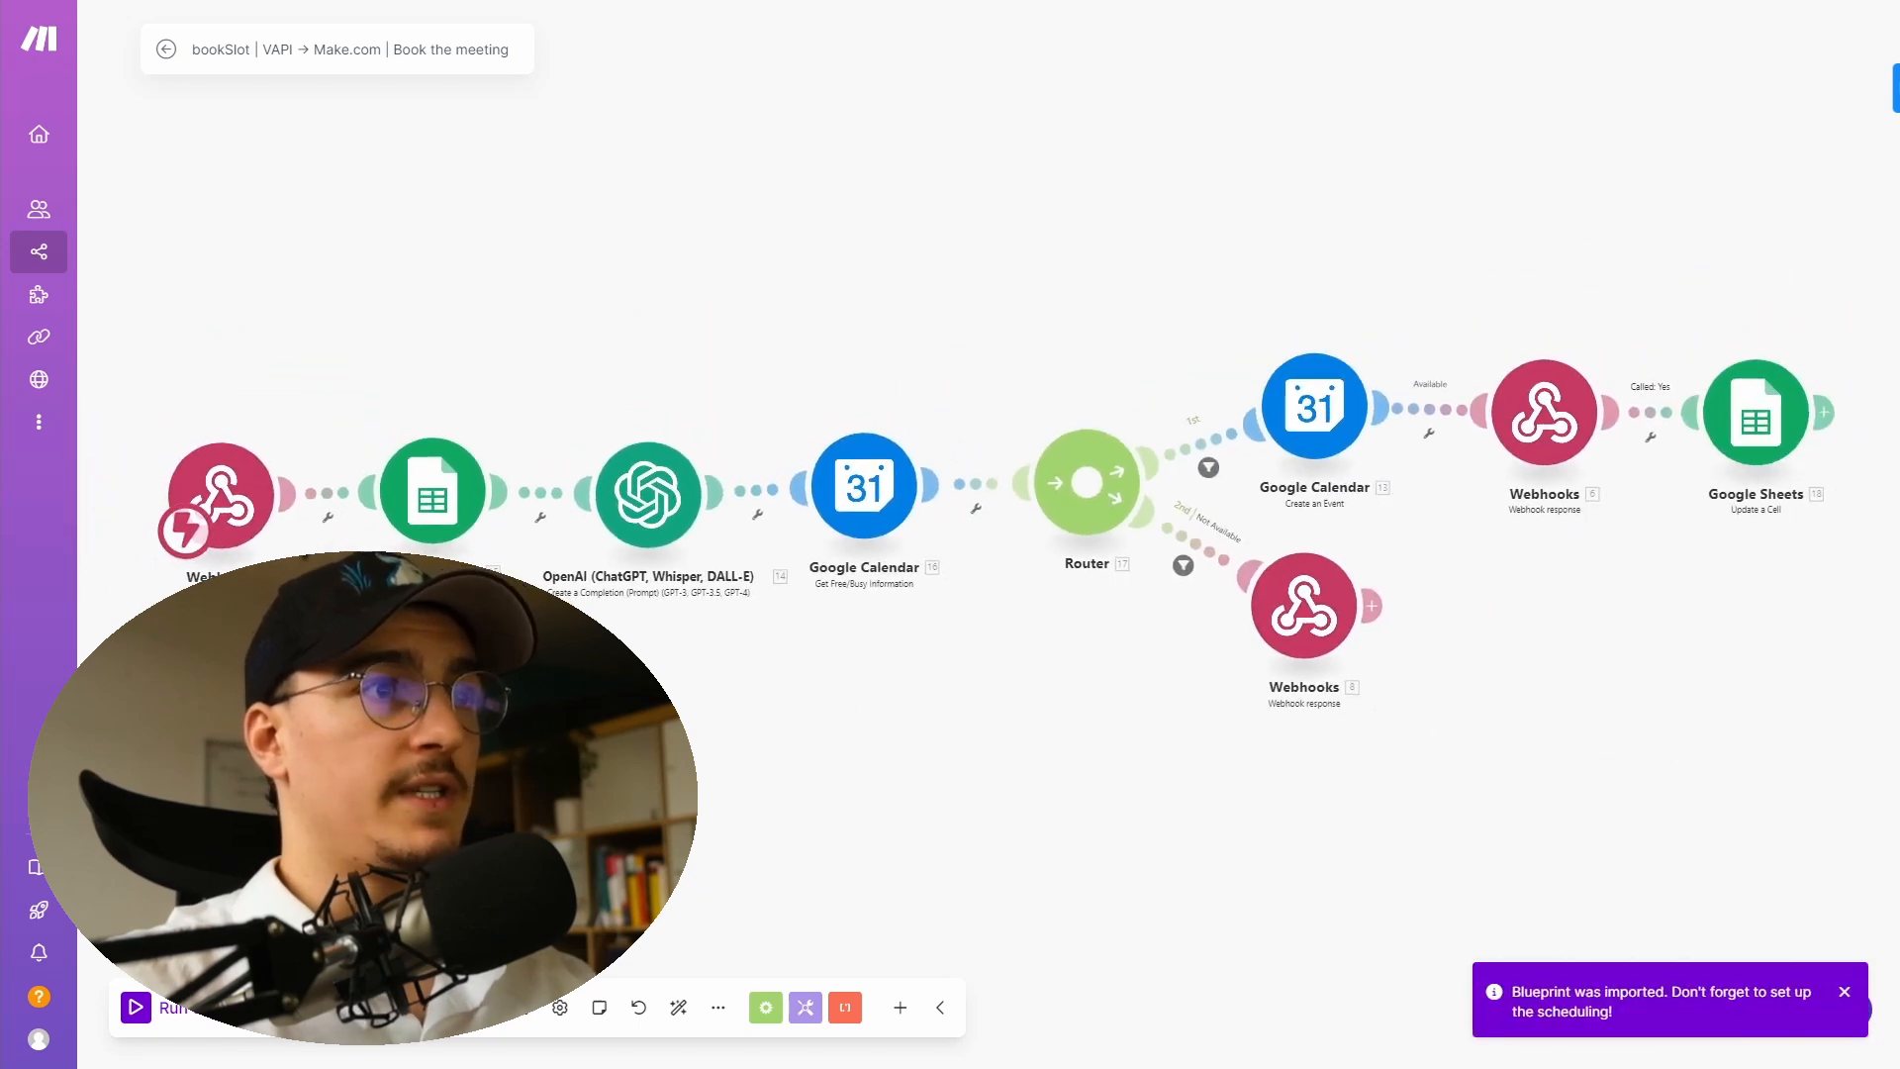
- Assign the bookSlot webhook to the scenario's trigger module and copy its address
{"action": "left_click", "coordinate": [243, 498]}
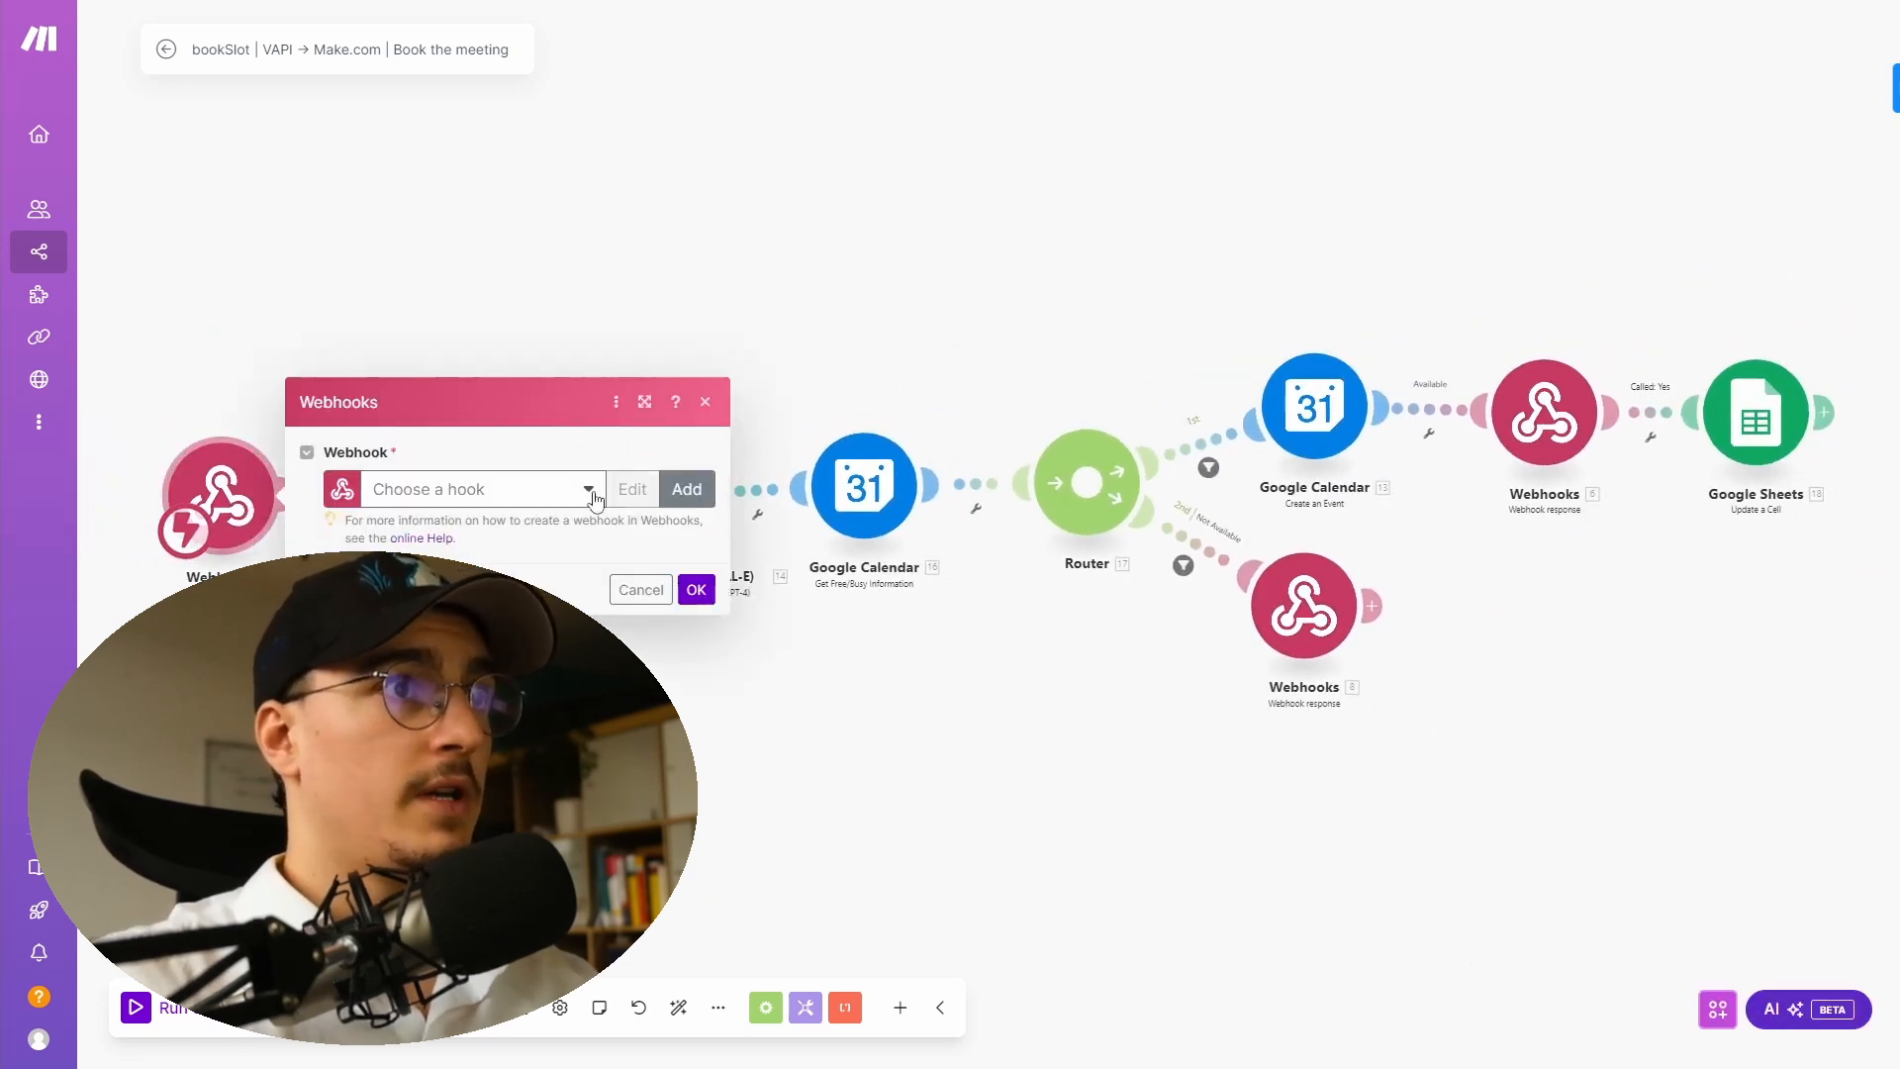
{"action": "left_click", "coordinate": [510, 490]}
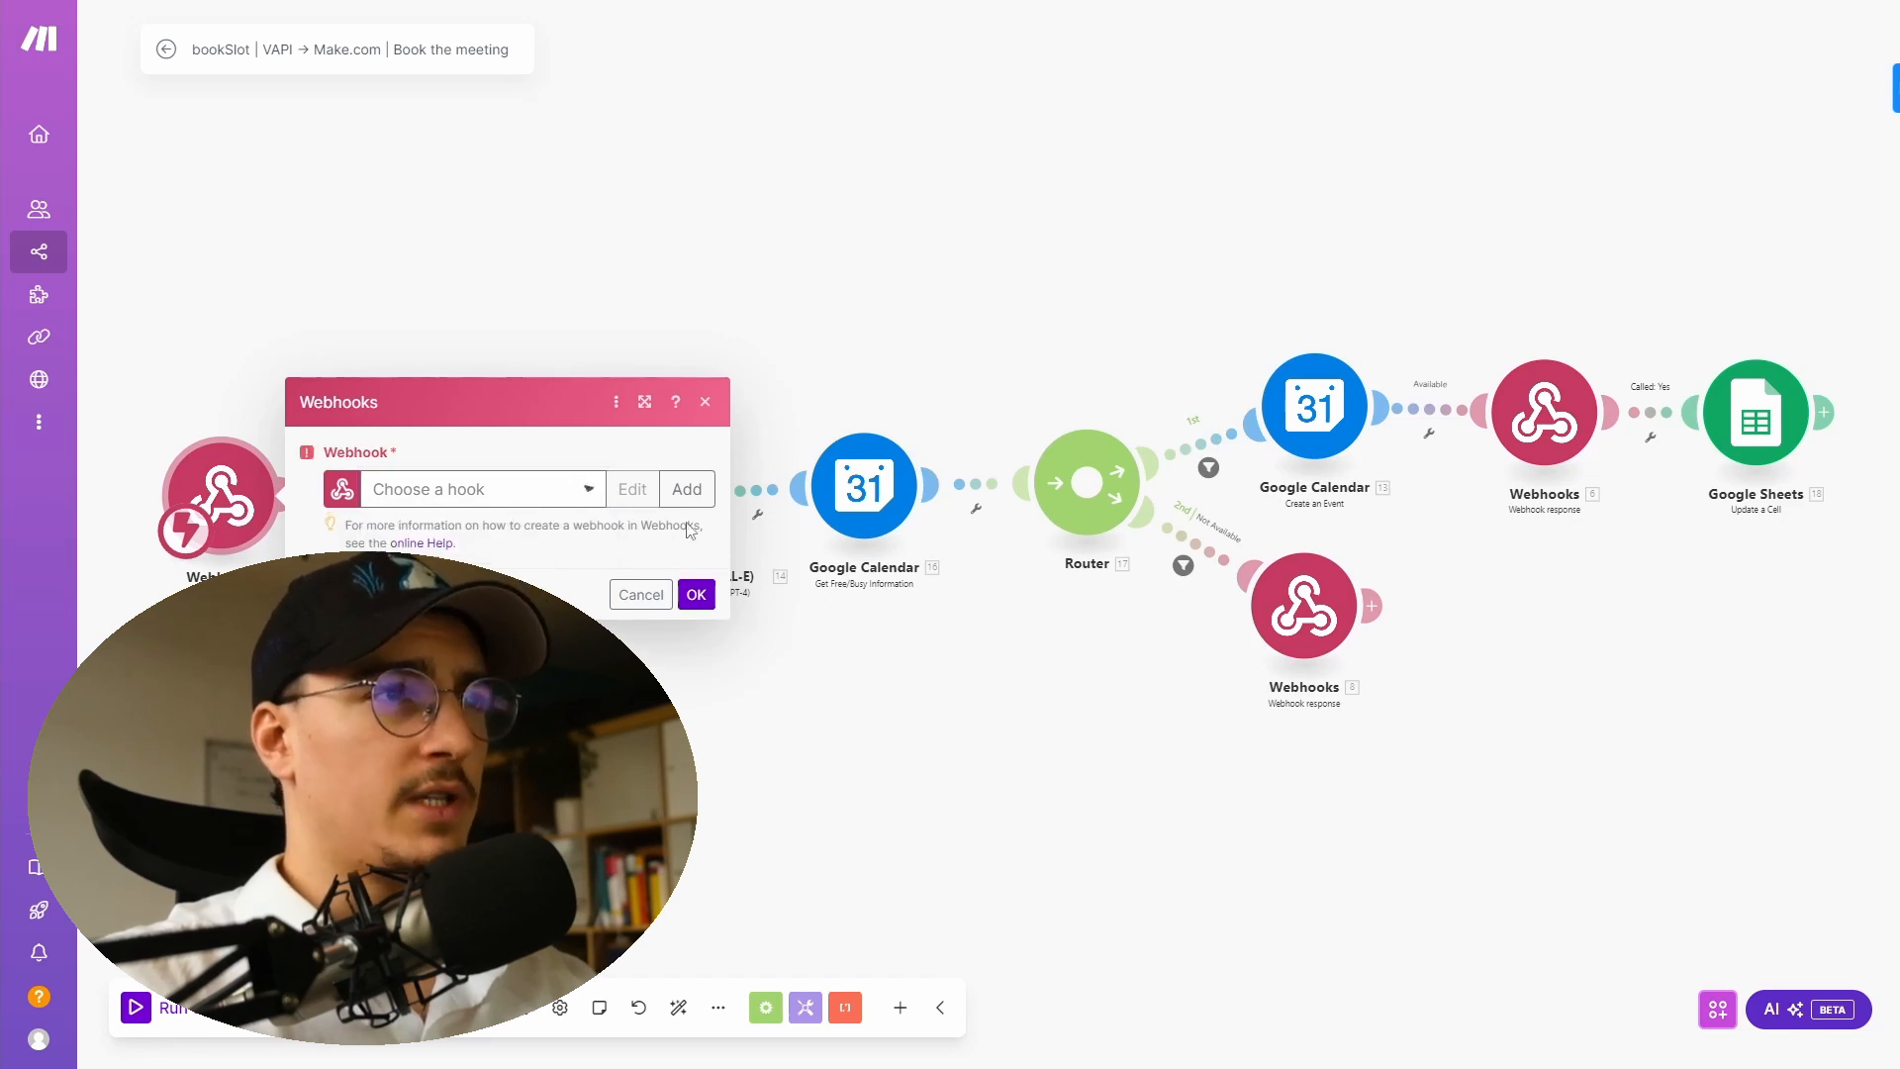
{"action": "left_click", "coordinate": [687, 489]}
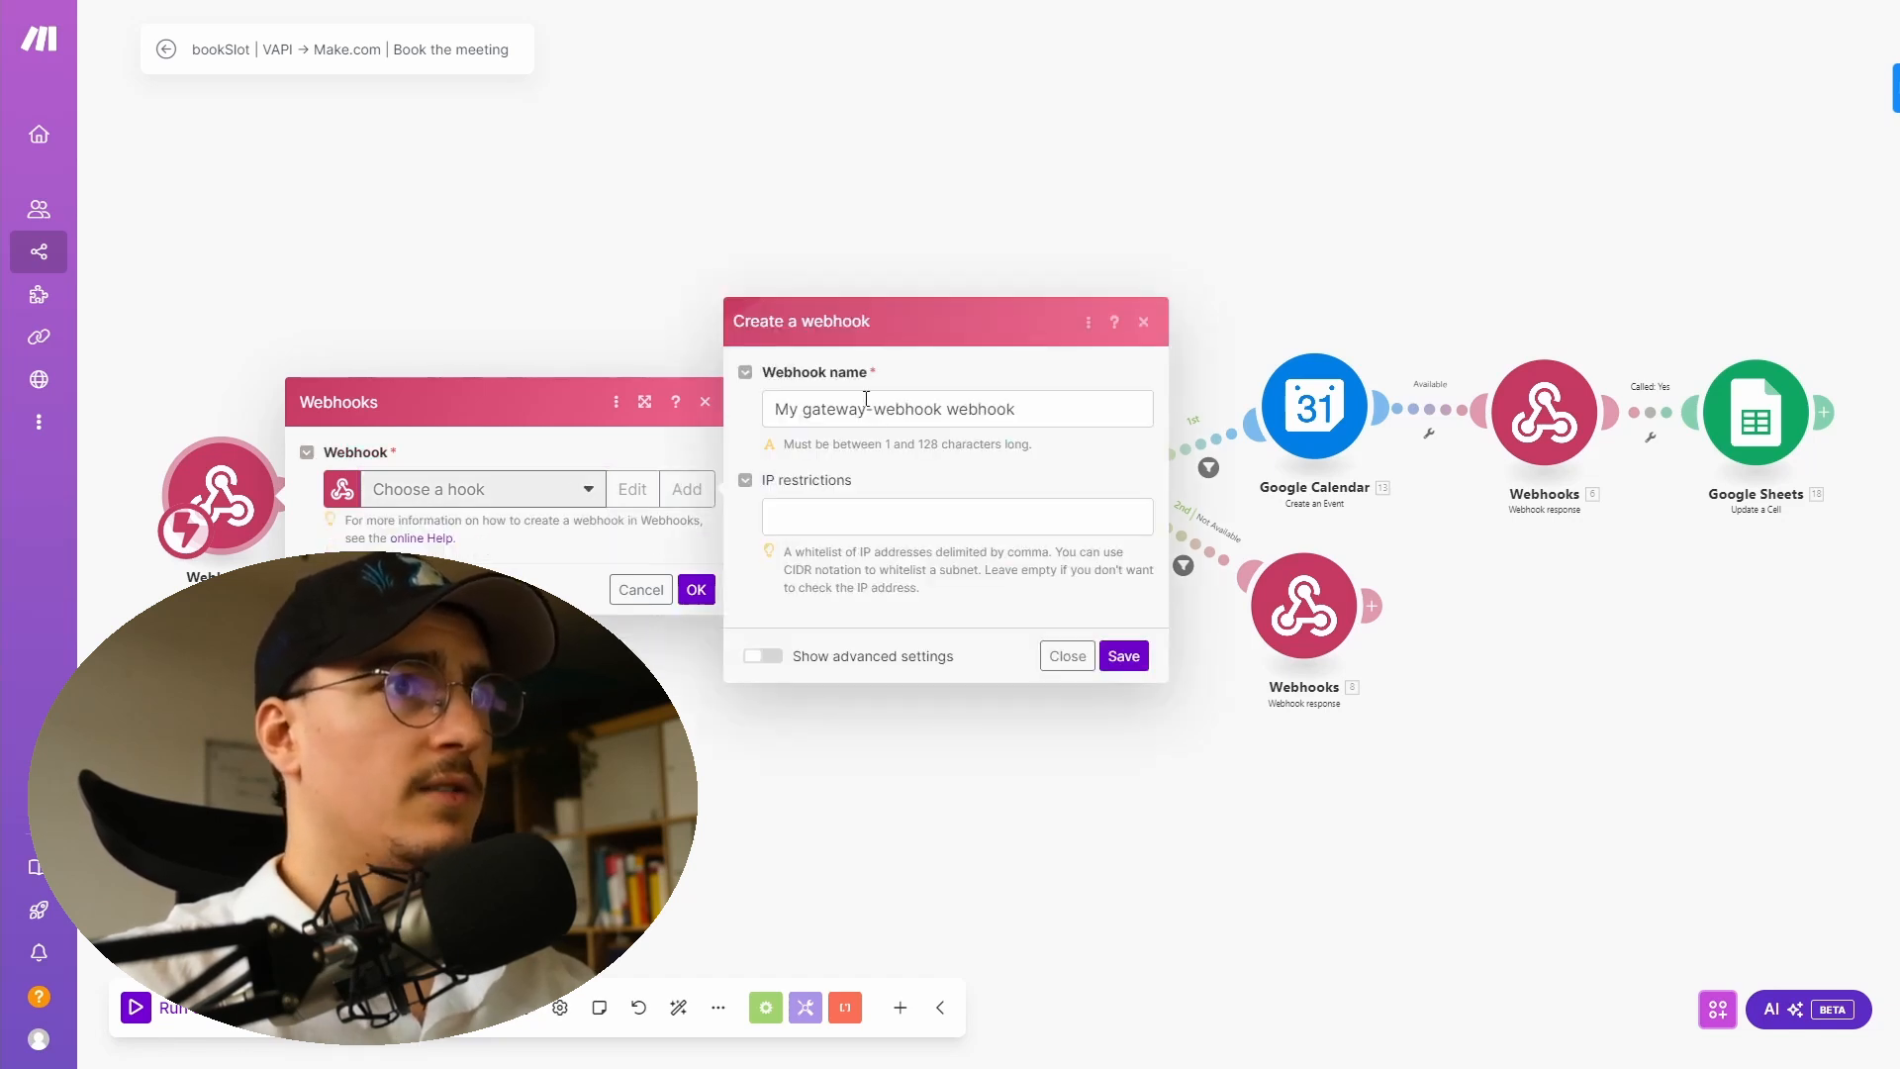
{"action": "left_click", "coordinate": [1144, 322]}
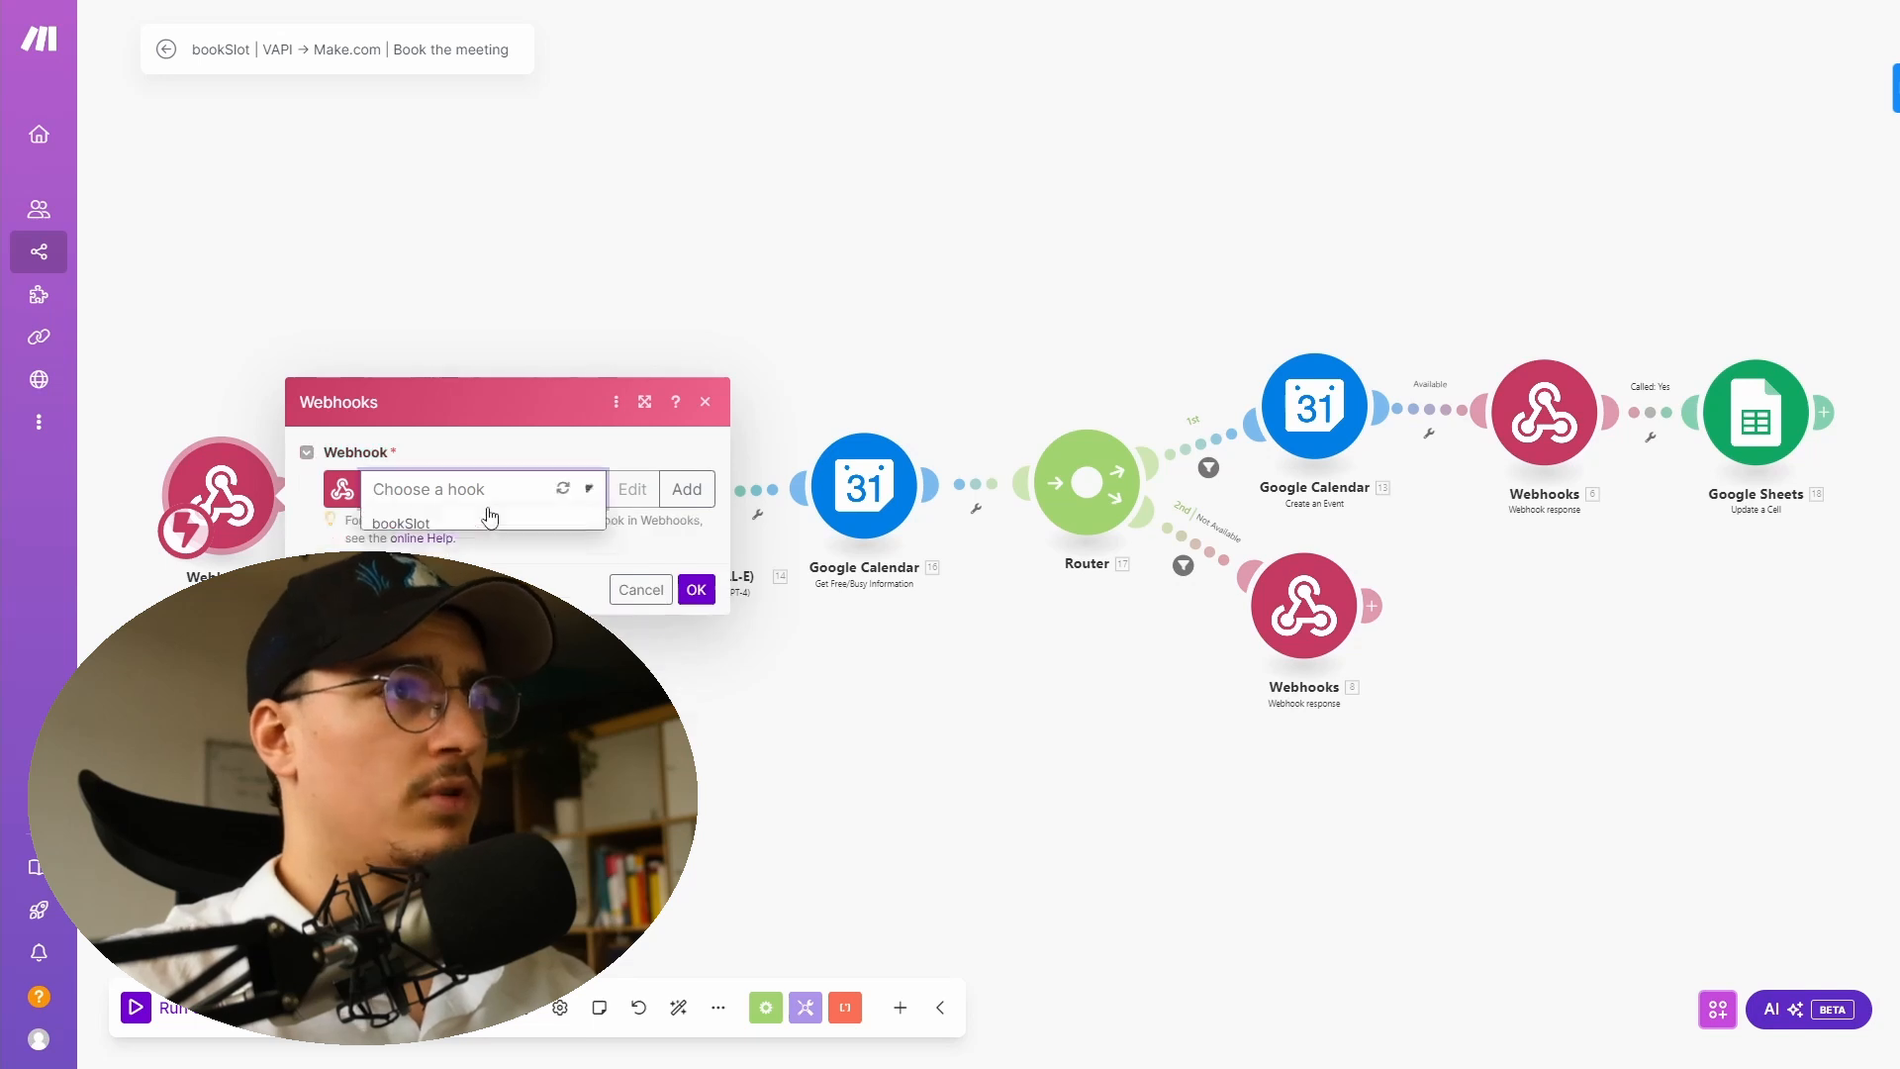
{"action": "left_click", "coordinate": [406, 523]}
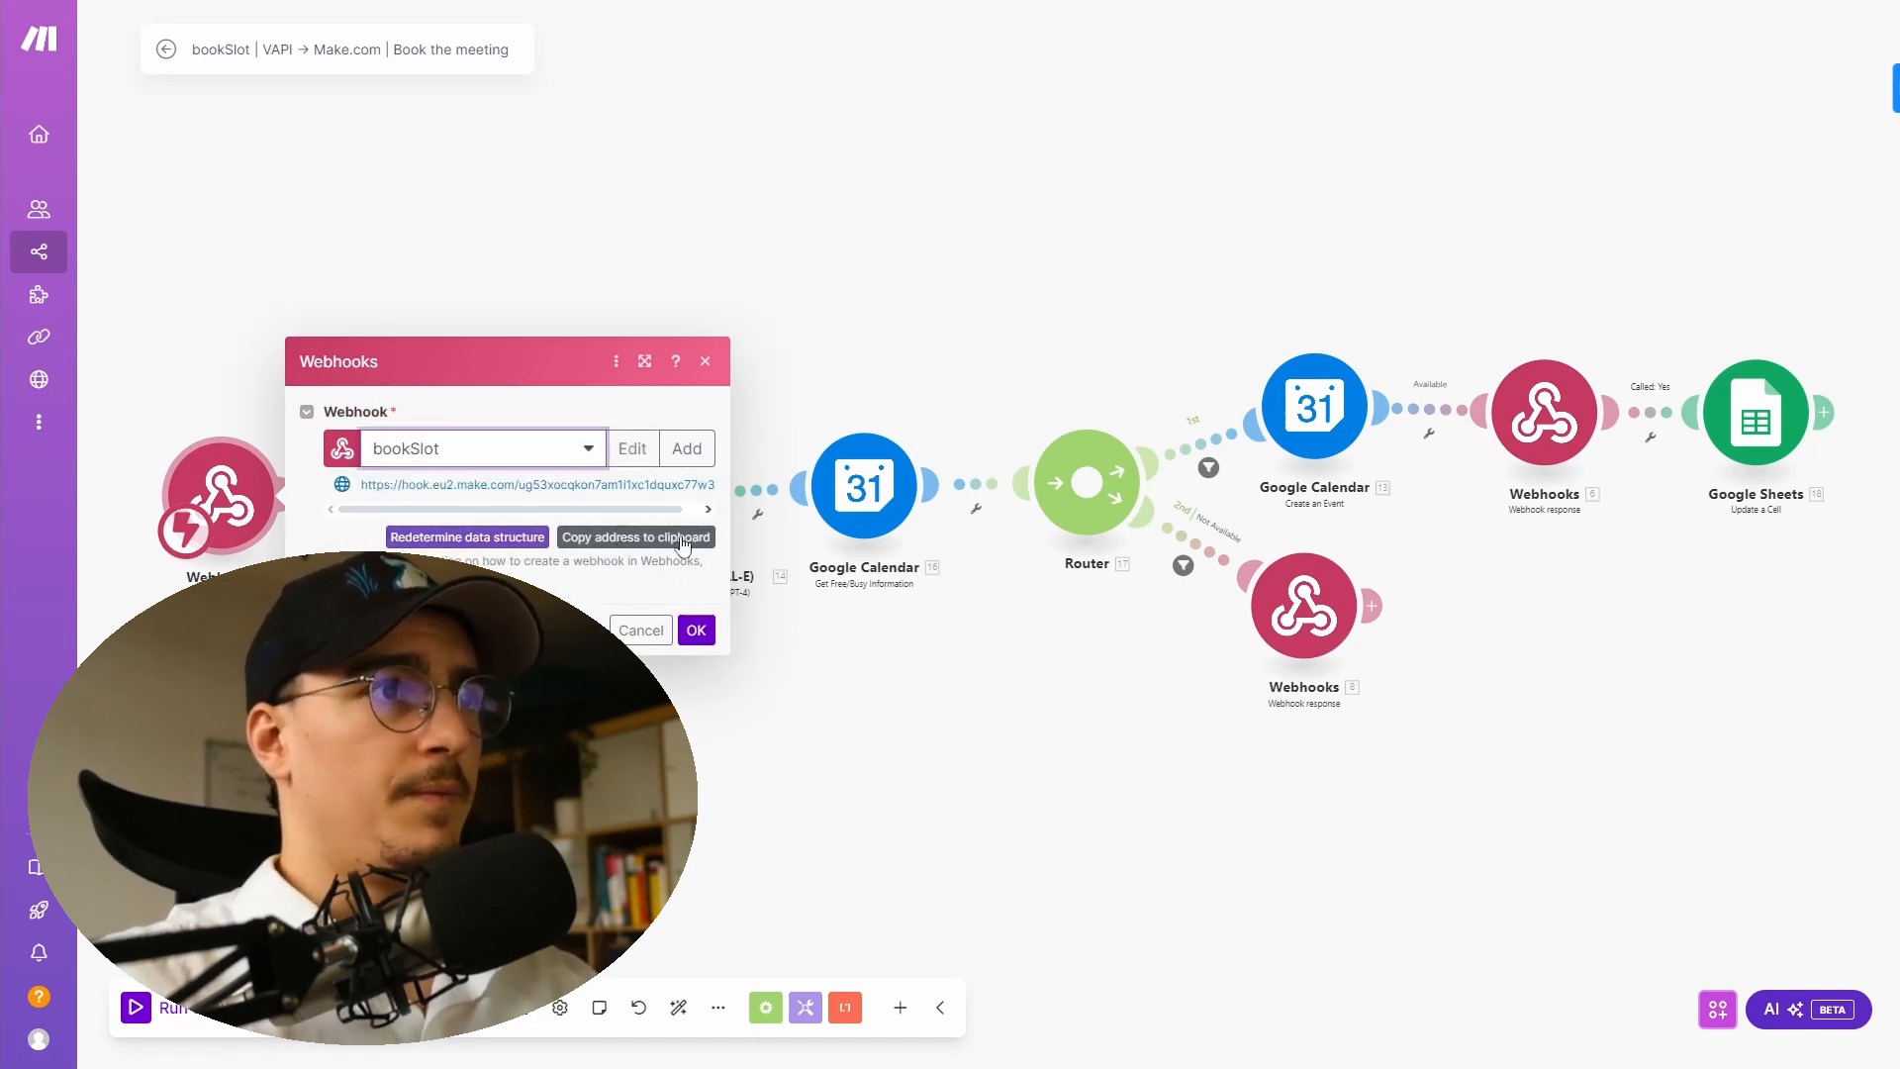
{"action": "left_click", "coordinate": [632, 539]}
{"action": "left_click", "coordinate": [697, 631]}
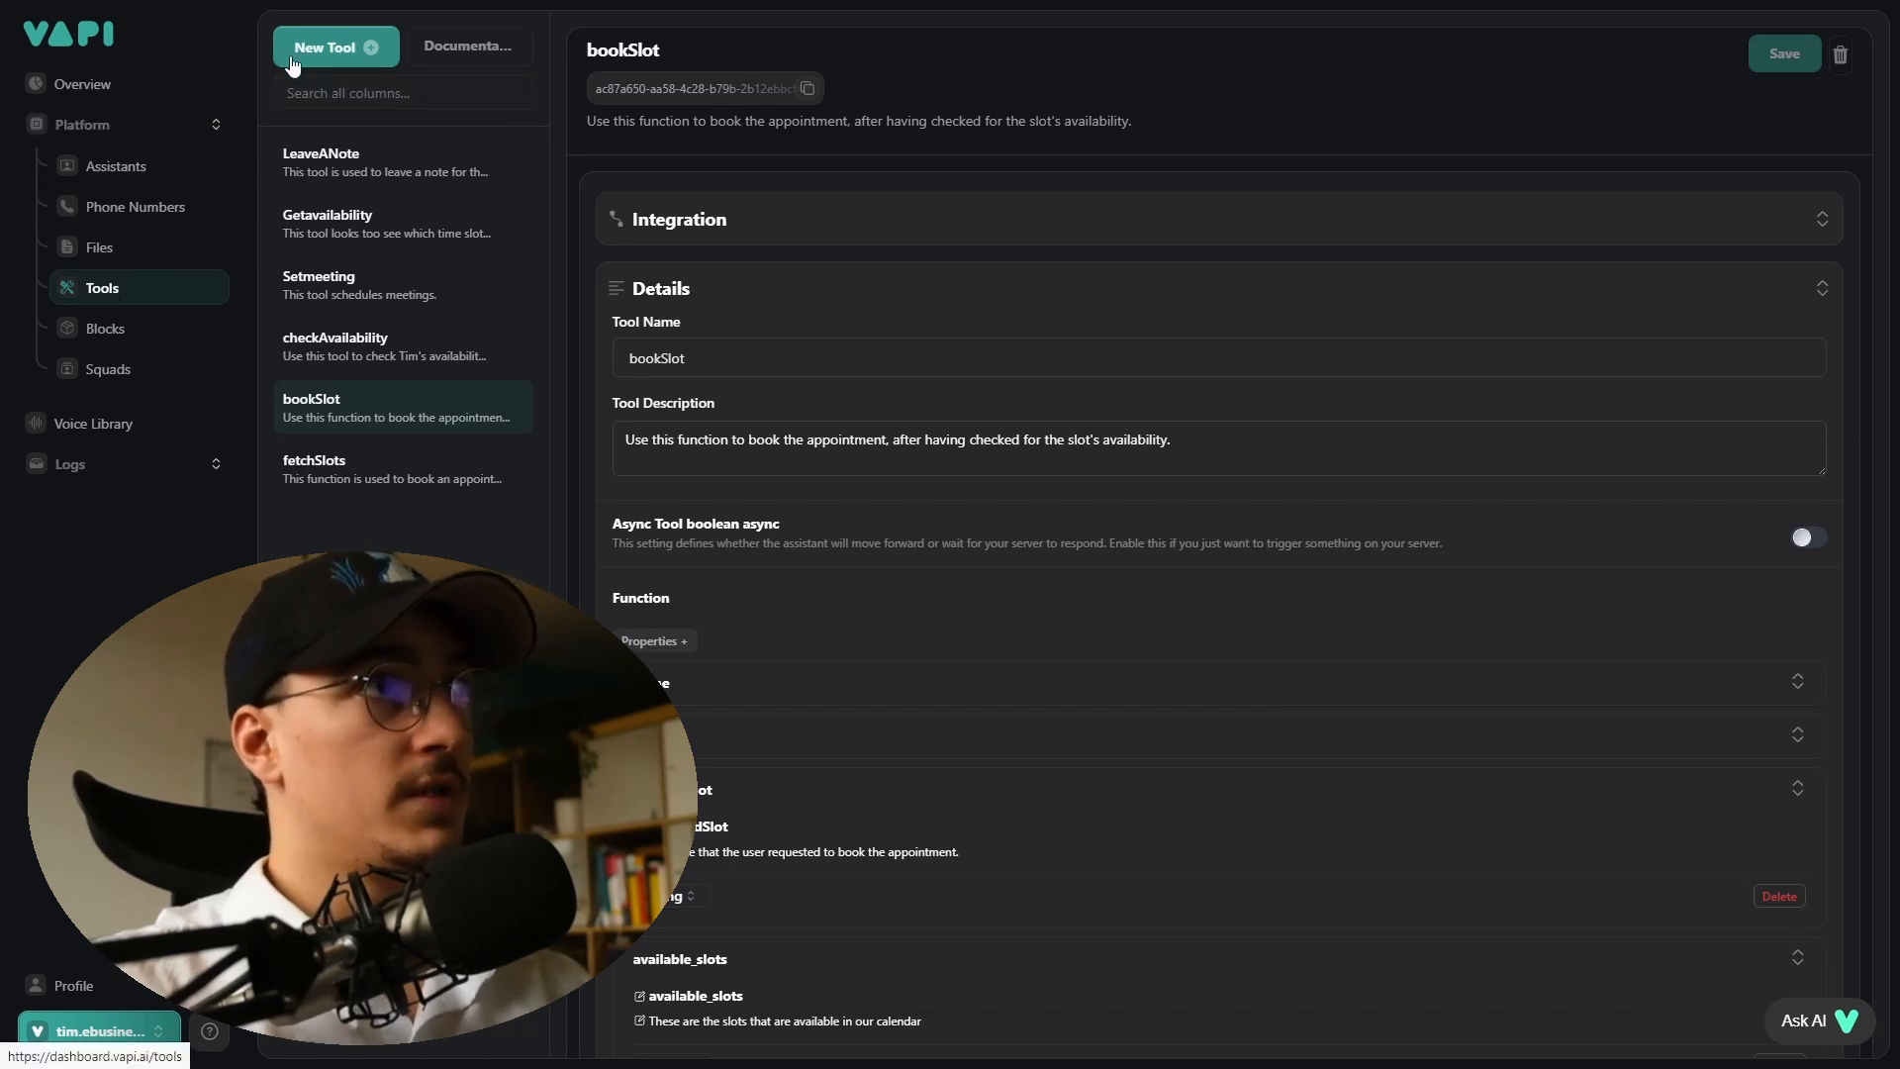
- Start creating a new Make tool and paste the webhook address as its server URL
{"action": "left_click", "coordinate": [299, 57]}
{"action": "left_click", "coordinate": [309, 265]}
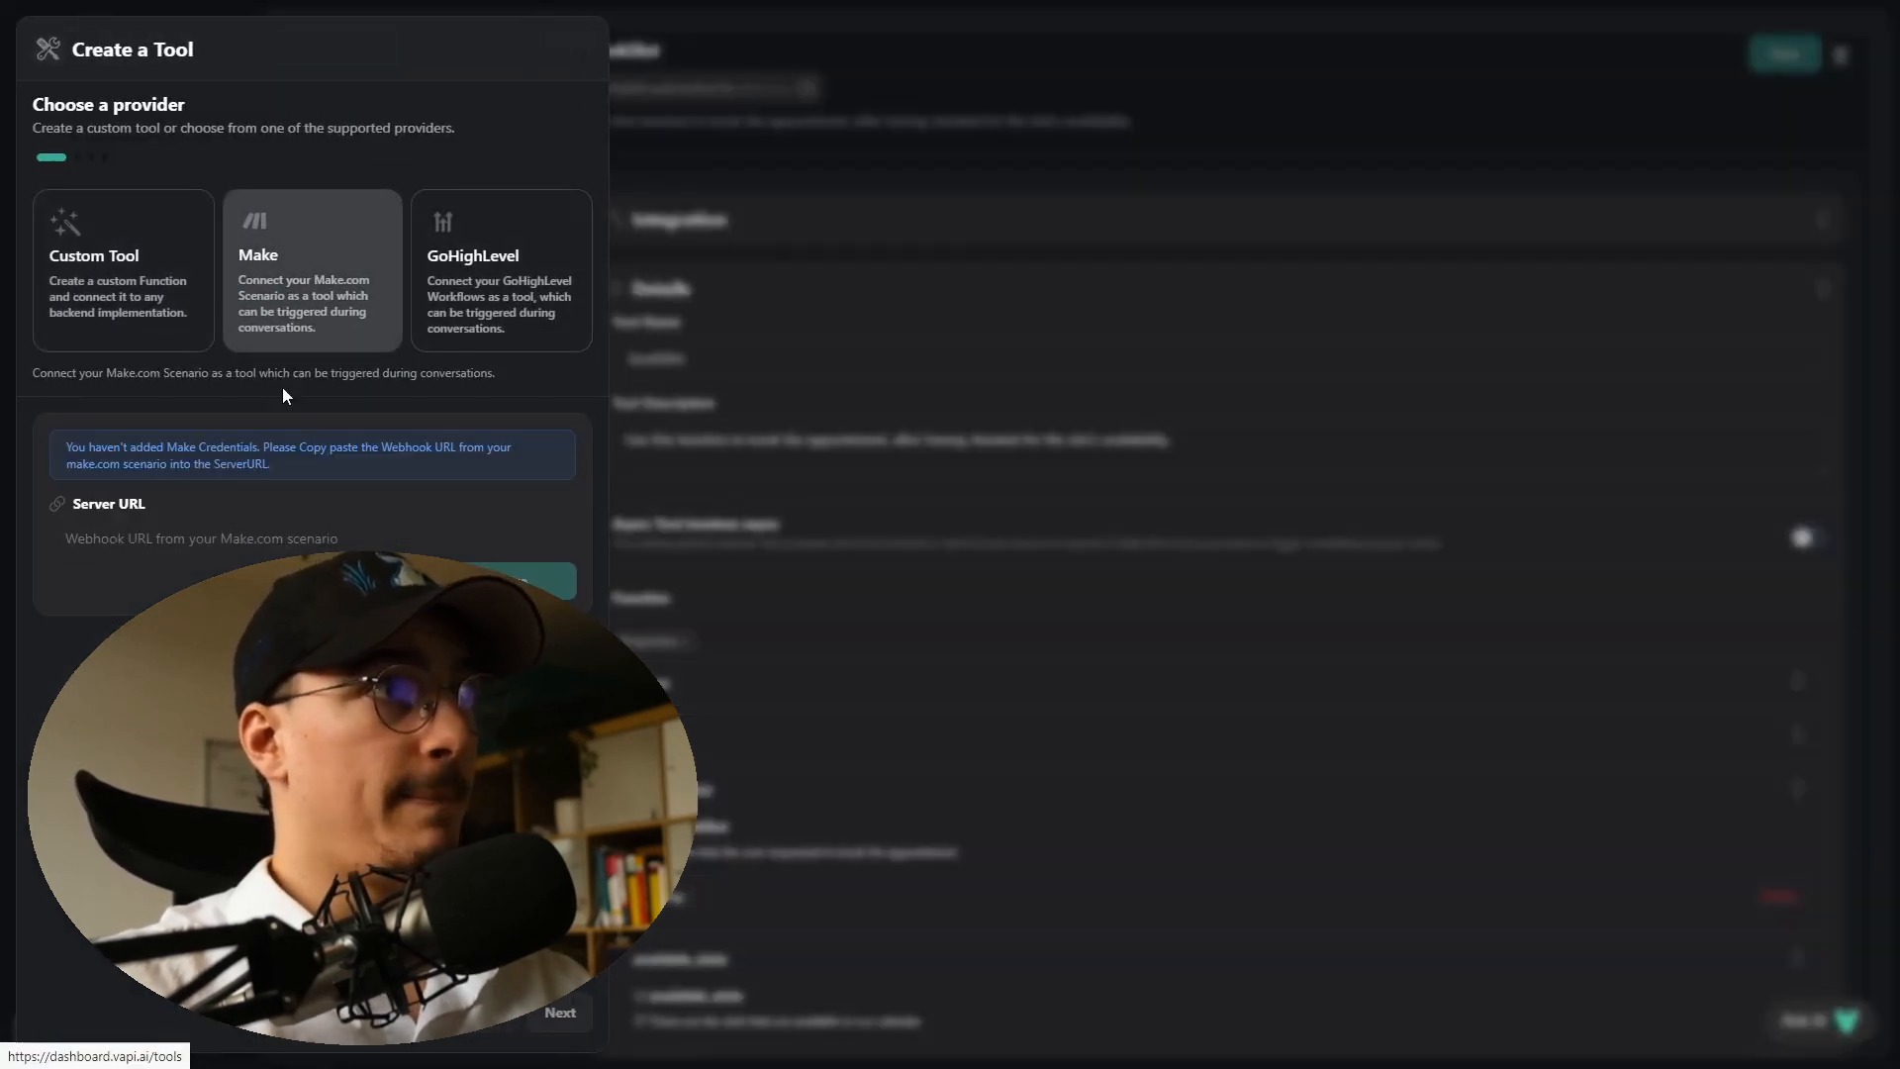
{"action": "left_click", "coordinate": [149, 537]}
{"action": "key", "text": "ctrl+v"}
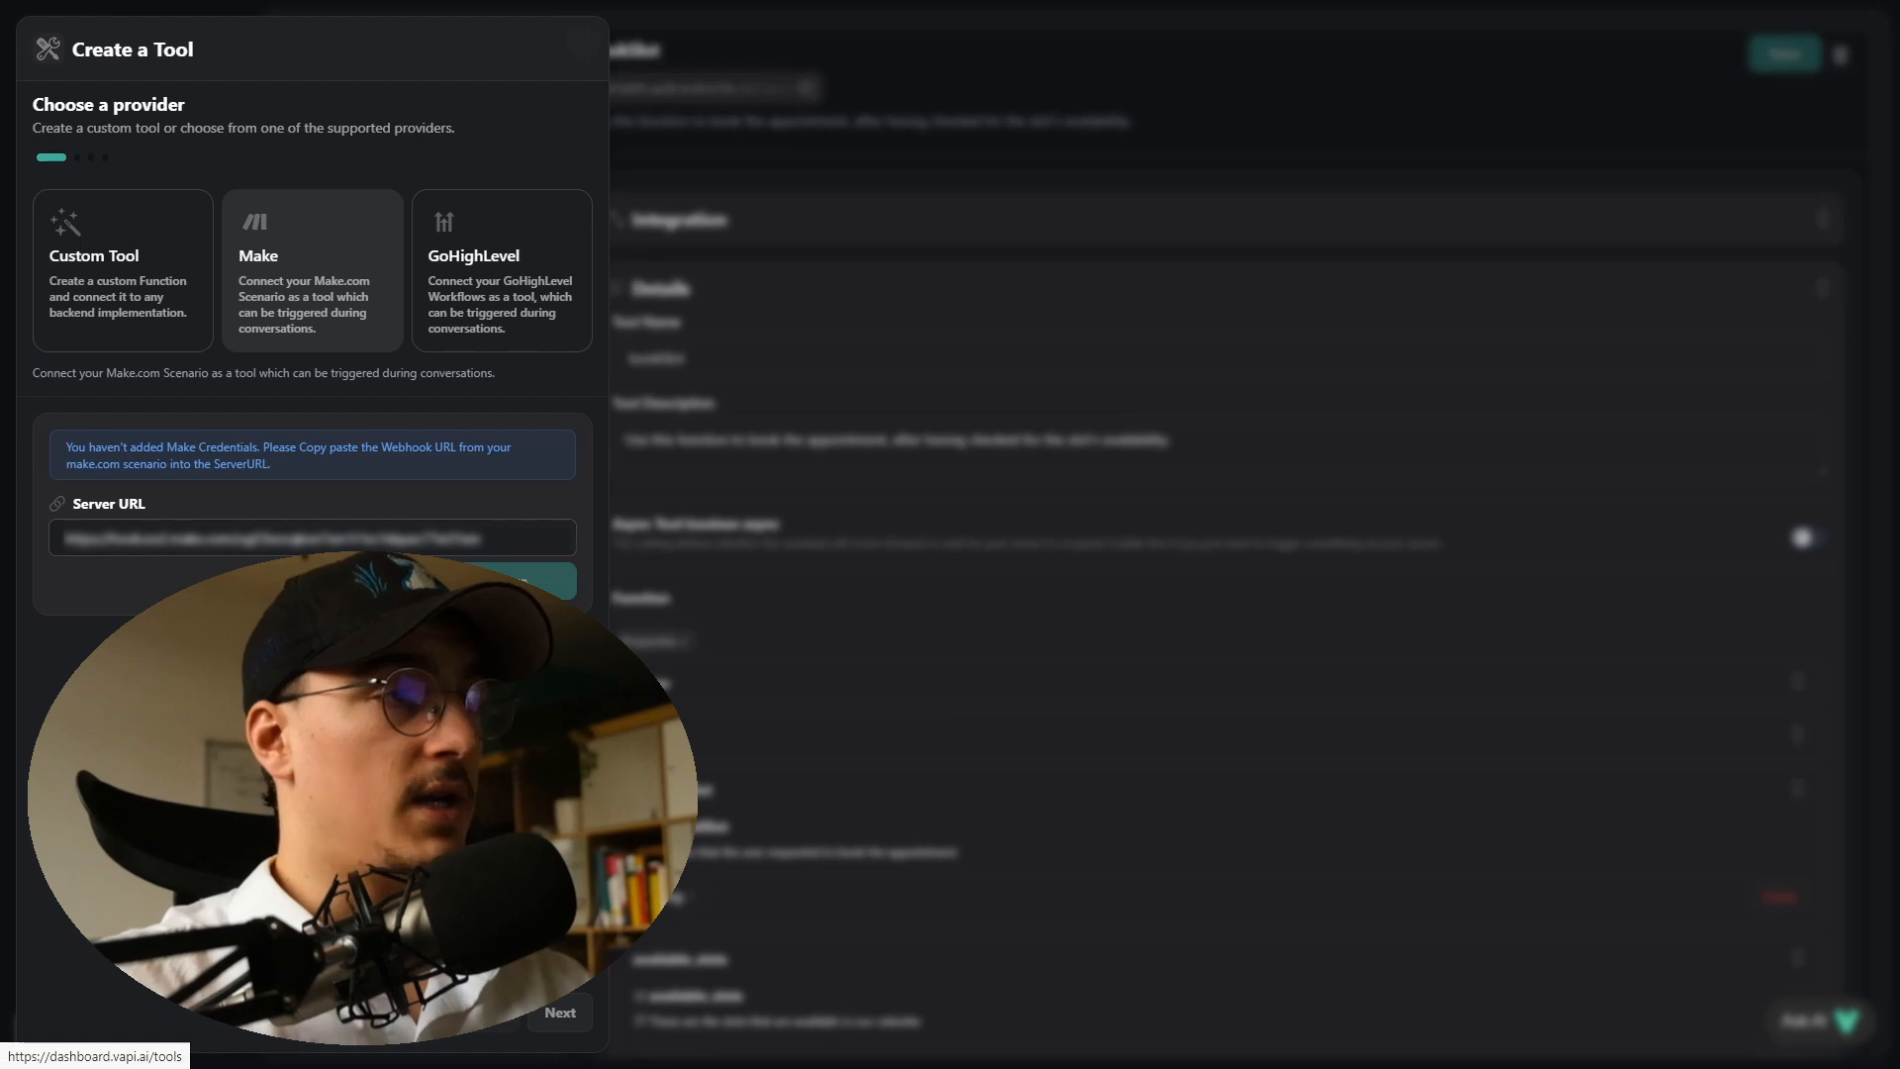
{"action": "left_click", "coordinate": [455, 581]}
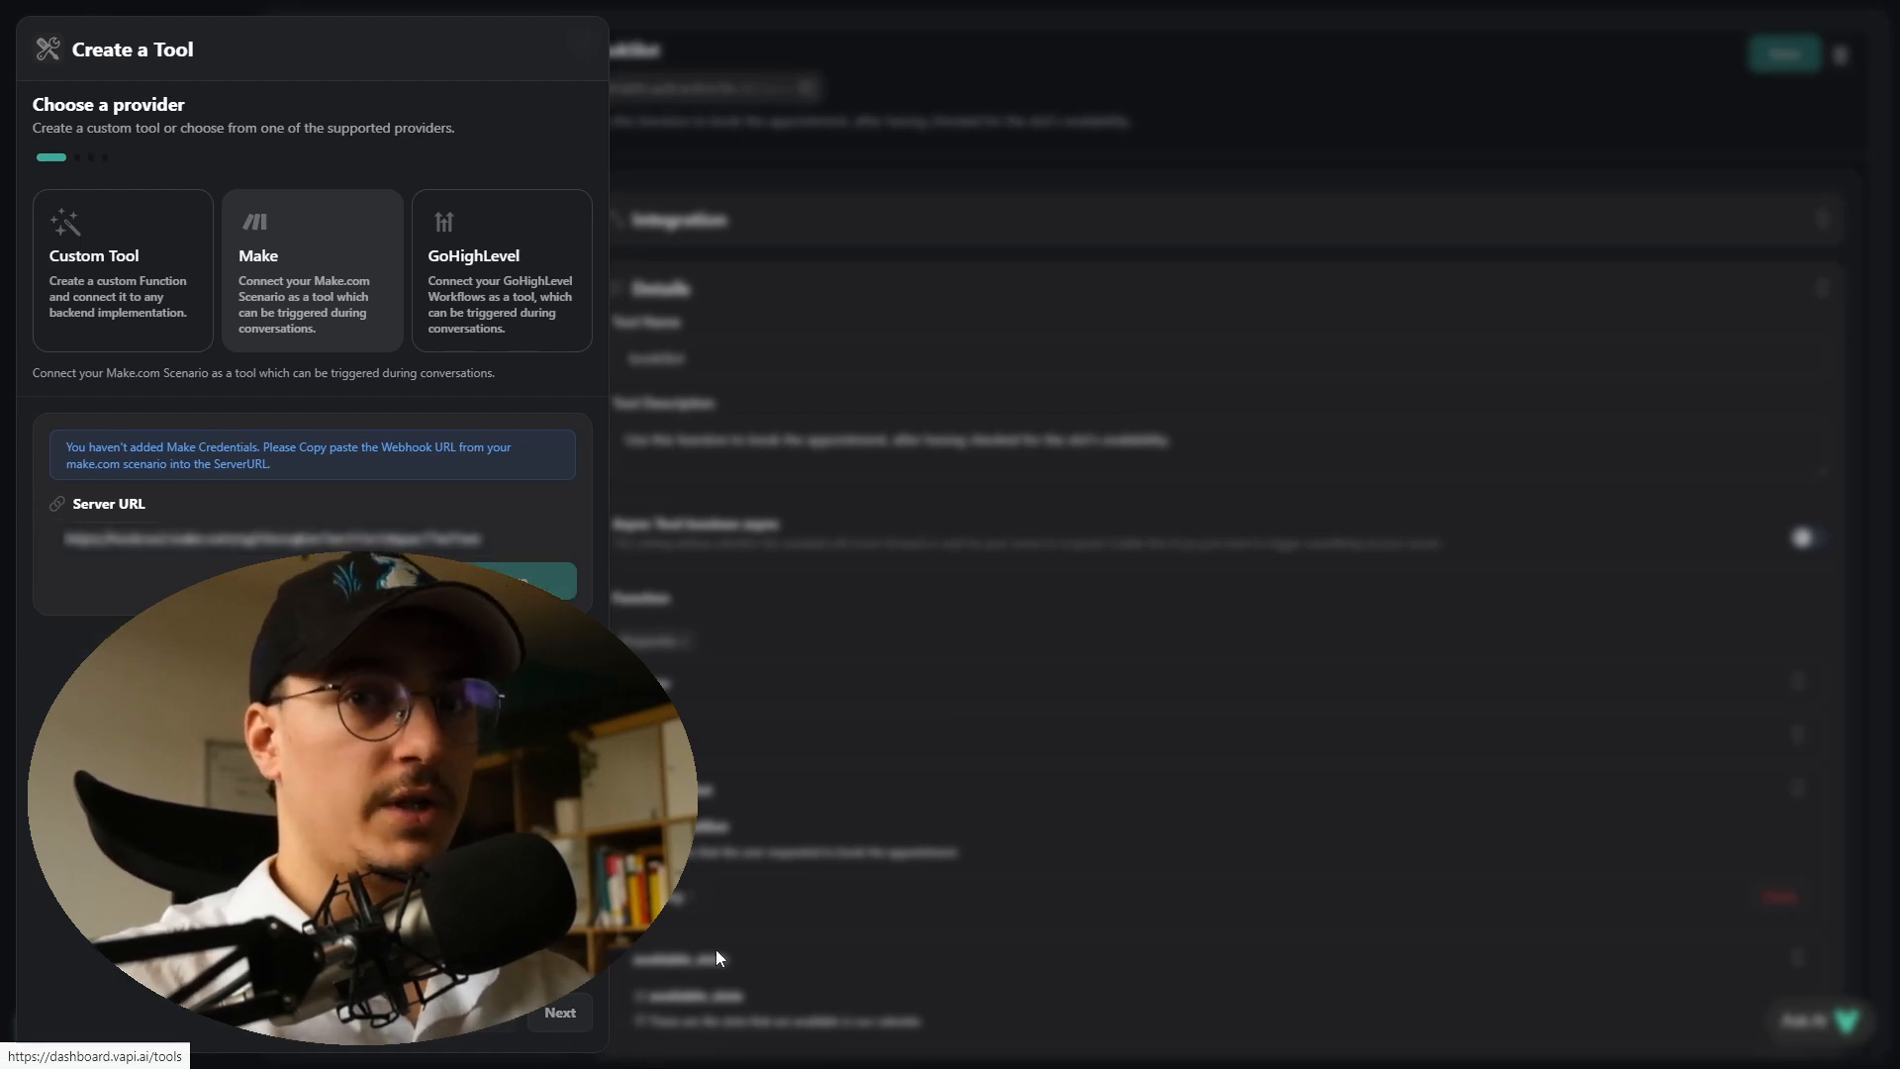
{"action": "left_click", "coordinate": [905, 524]}
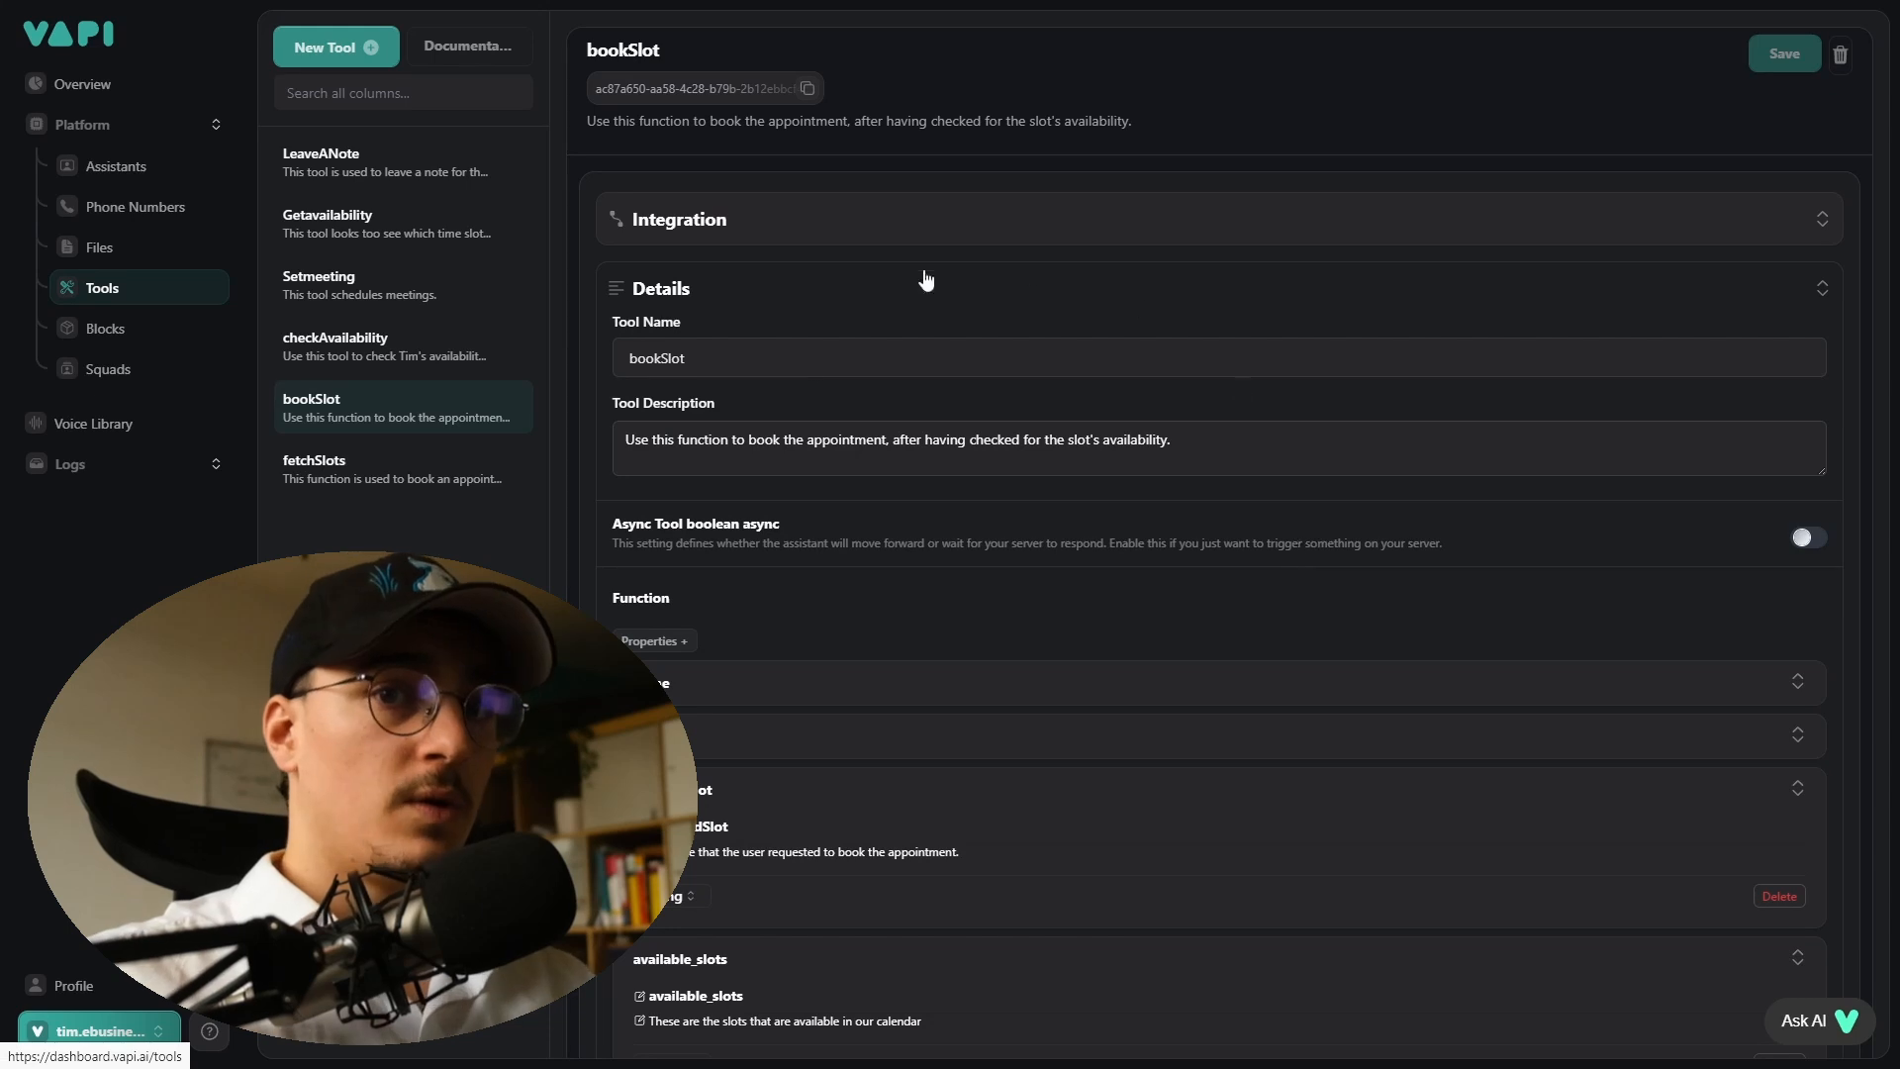
- Review the bookSlot tool's description, function properties and tool messages
{"action": "scroll", "coordinate": [881, 263], "scroll_direction": "down", "scroll_amount": 1}
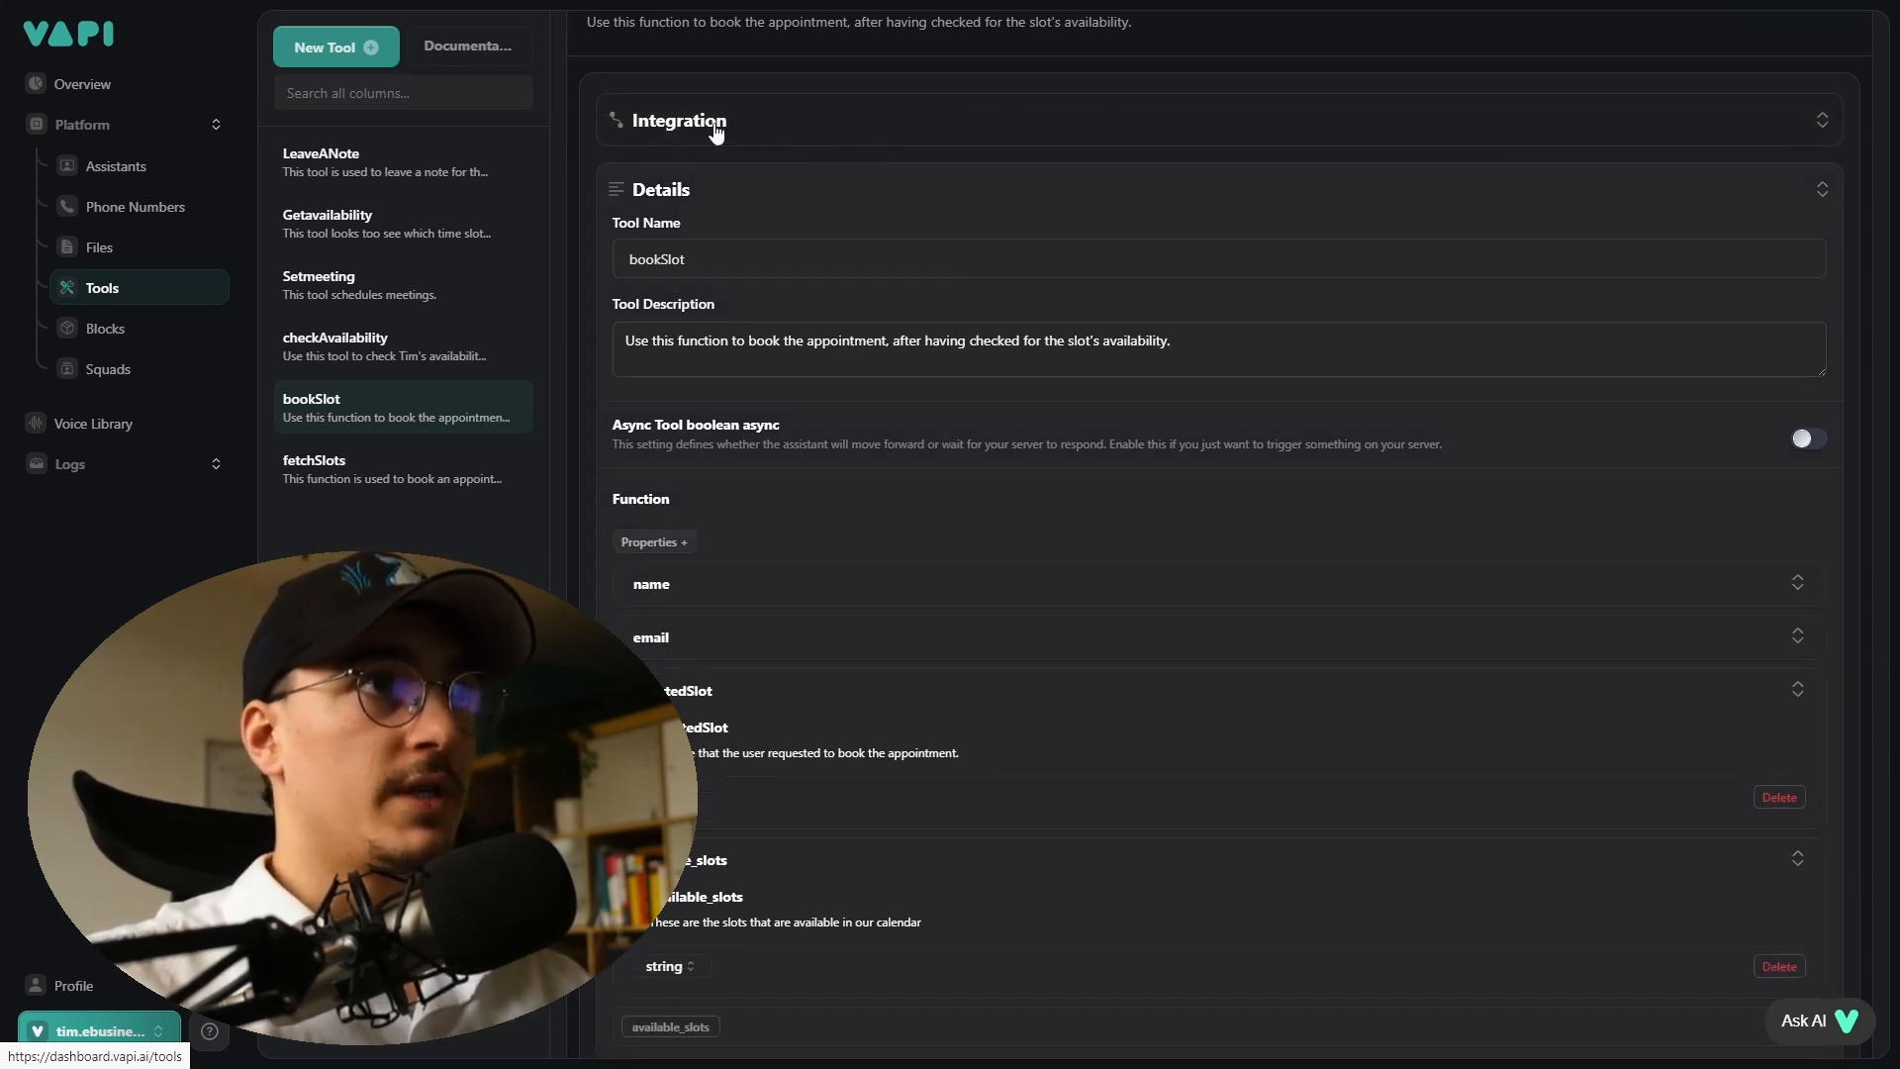
{"action": "scroll", "coordinate": [663, 155], "scroll_direction": "down", "scroll_amount": 1}
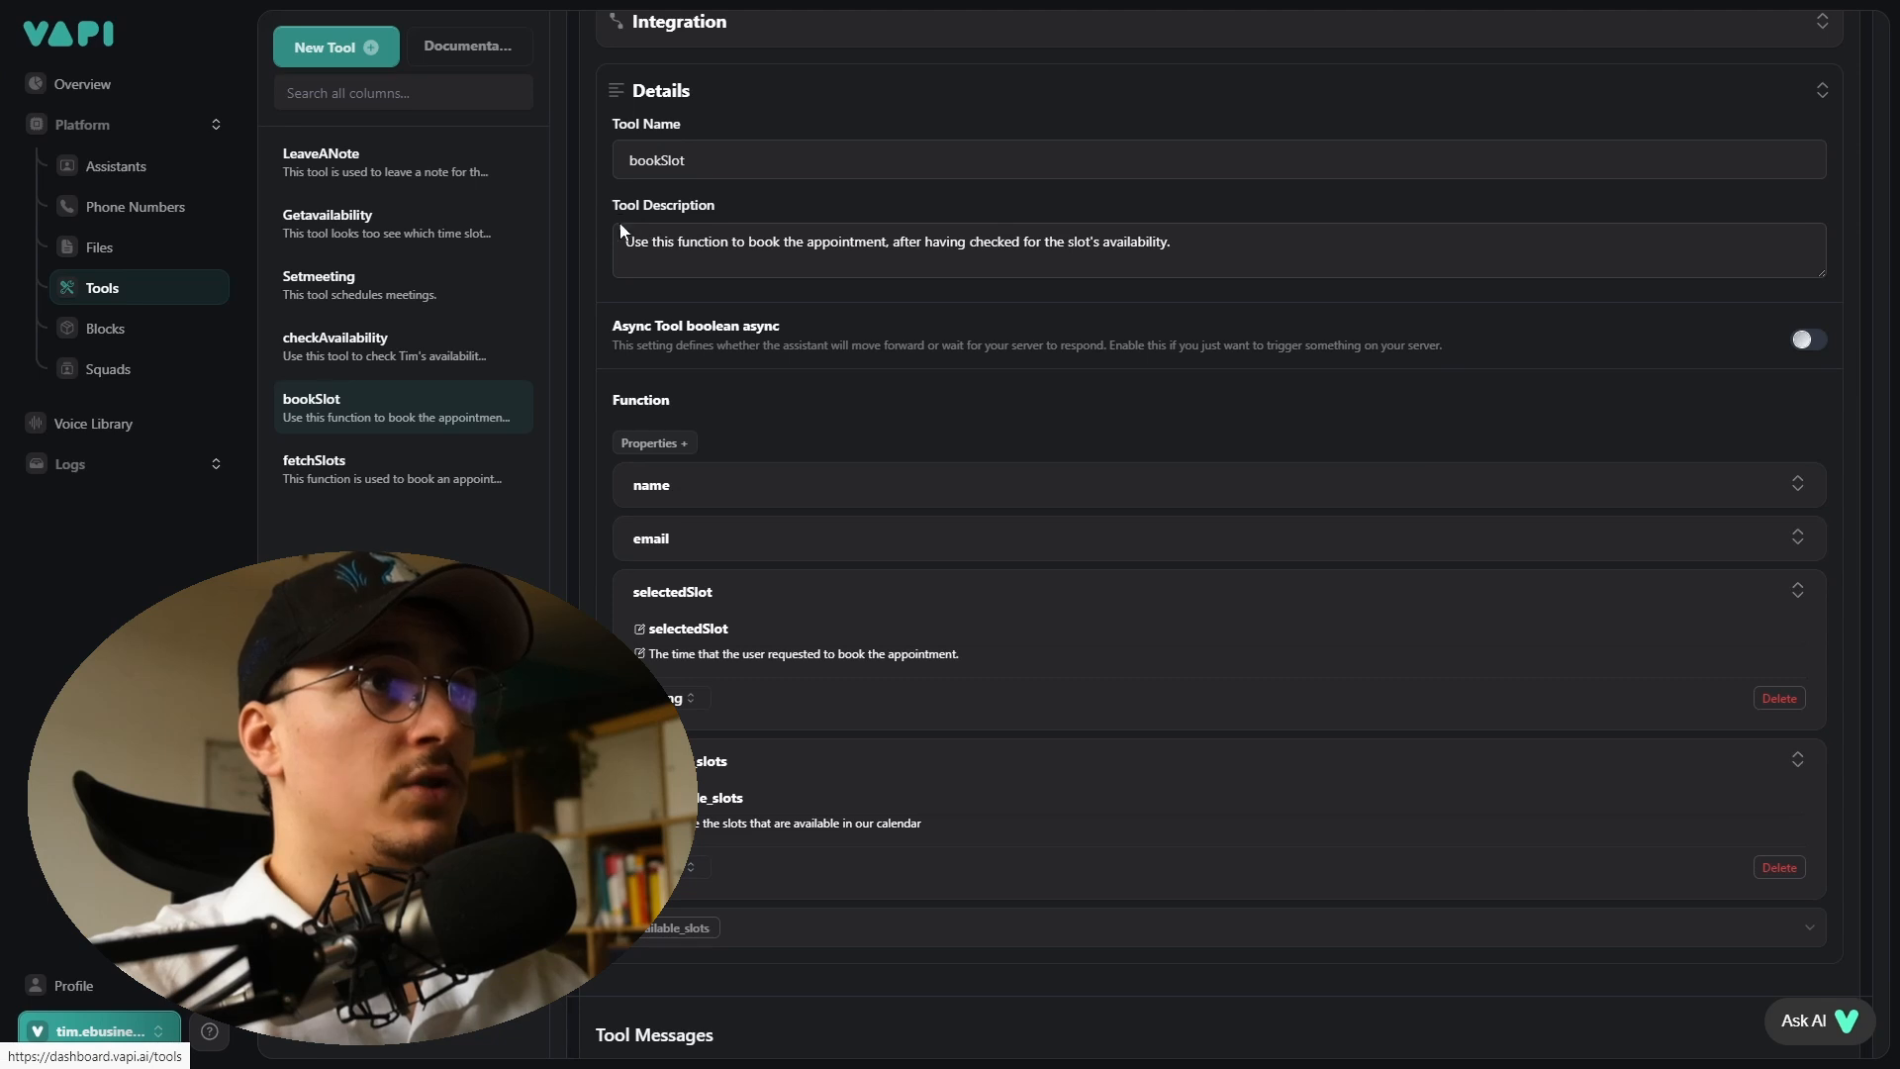
{"action": "left_click_drag", "start_coordinate": [628, 240], "coordinate": [1188, 274]}
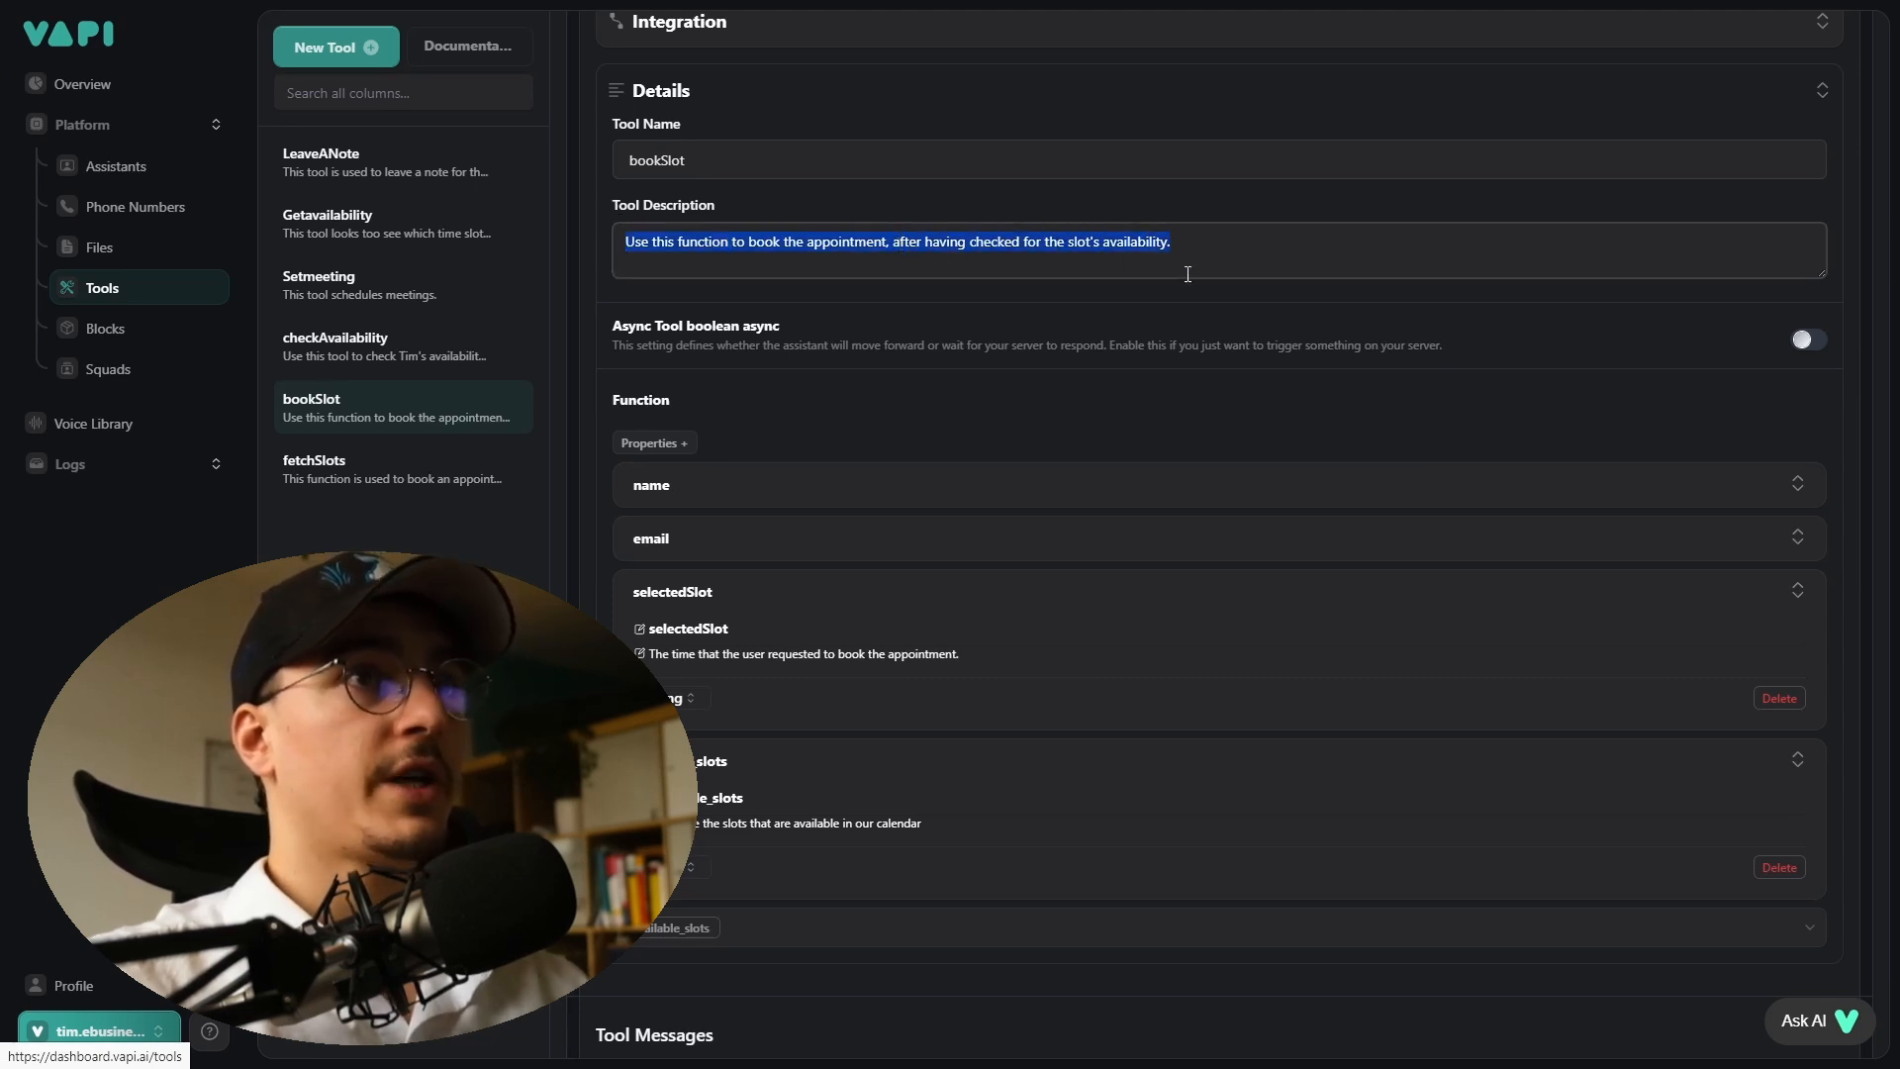
{"action": "left_click", "coordinate": [1229, 256]}
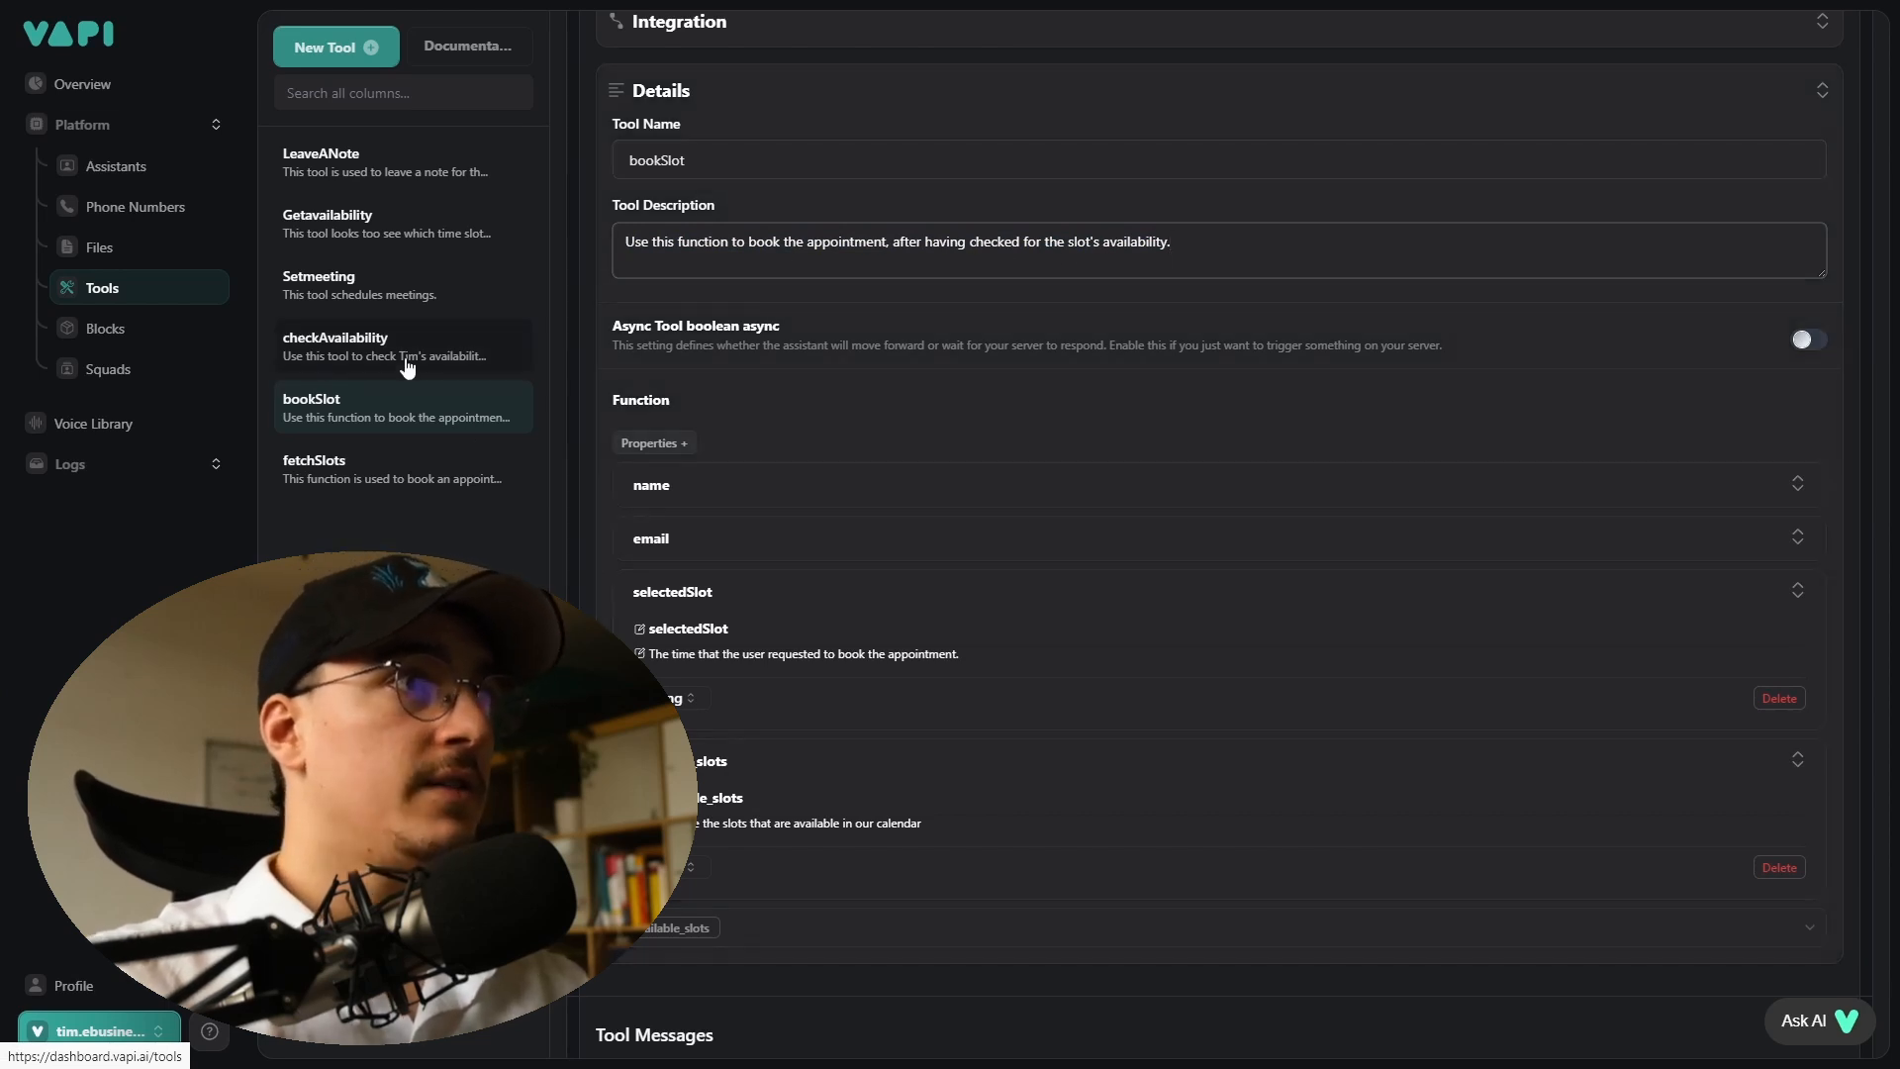
{"action": "scroll", "coordinate": [806, 382], "scroll_direction": "down", "scroll_amount": 1}
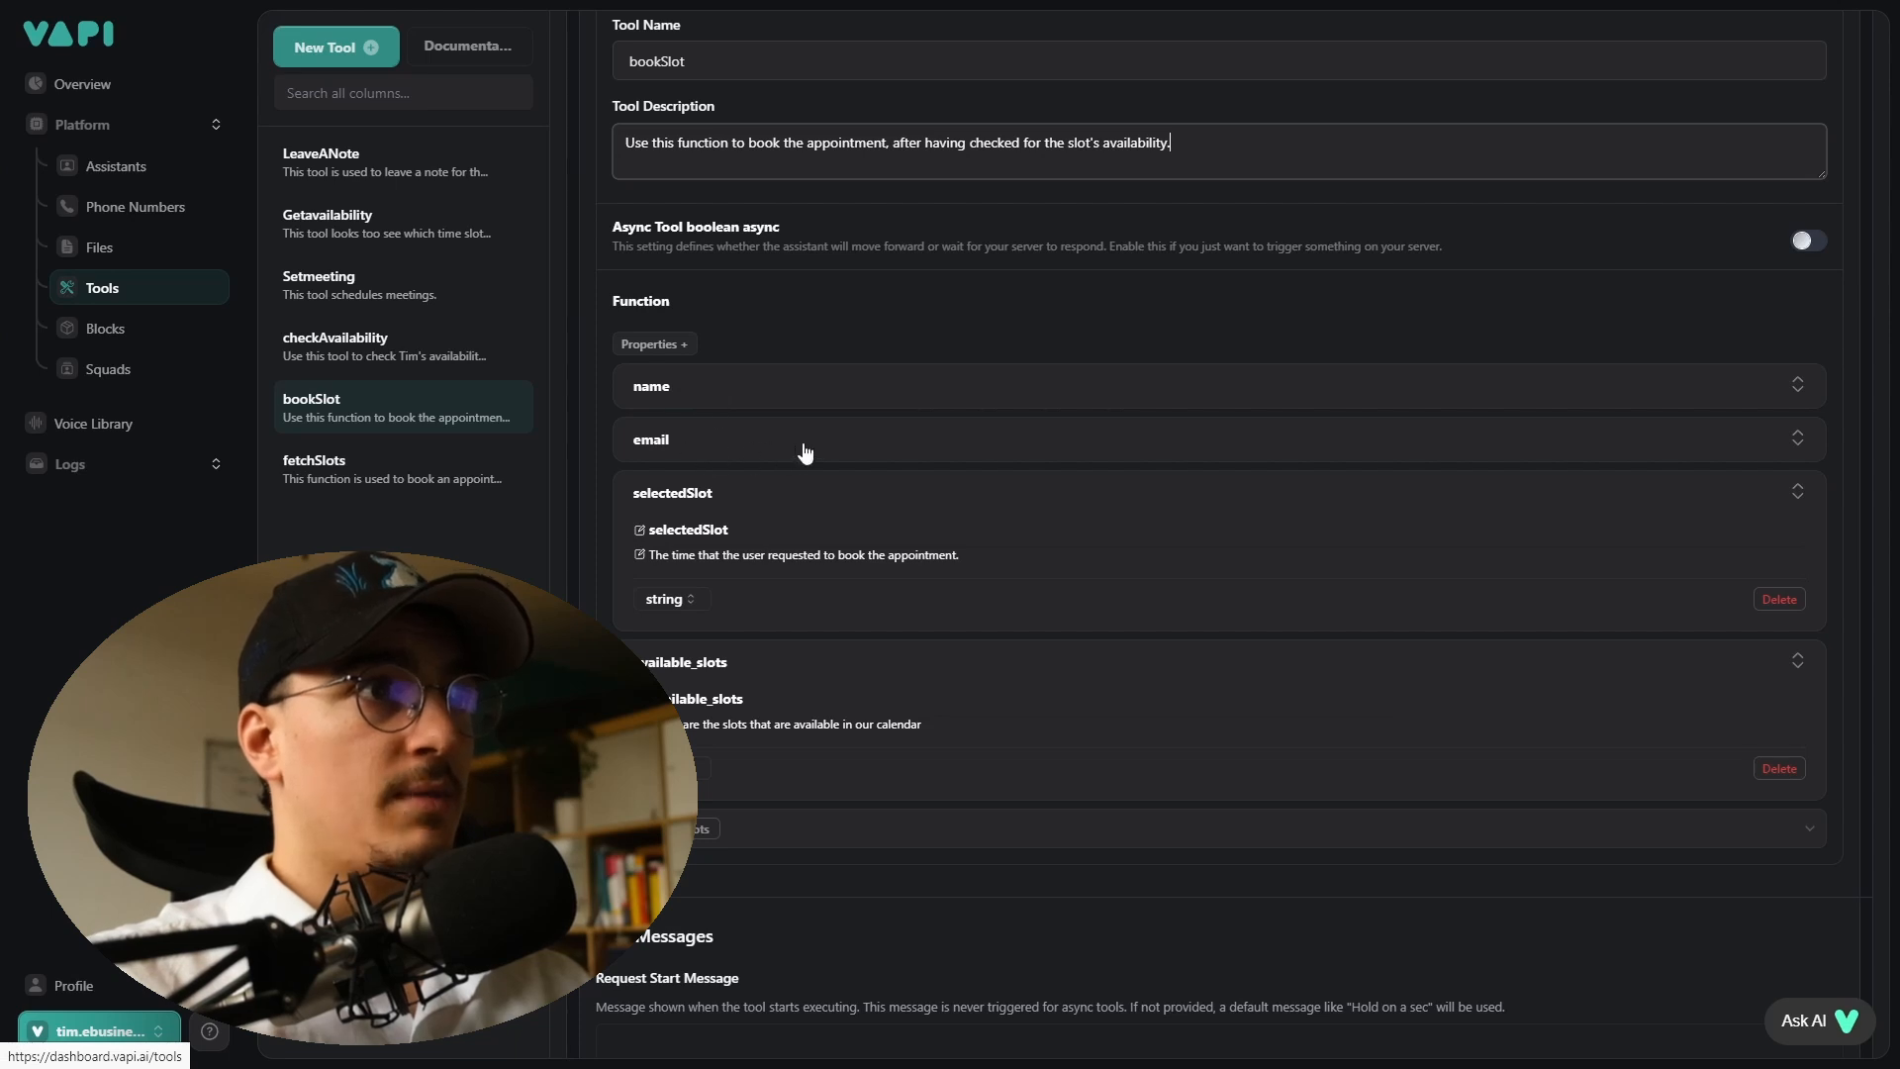
{"action": "scroll", "coordinate": [656, 395], "scroll_direction": "down", "scroll_amount": 2}
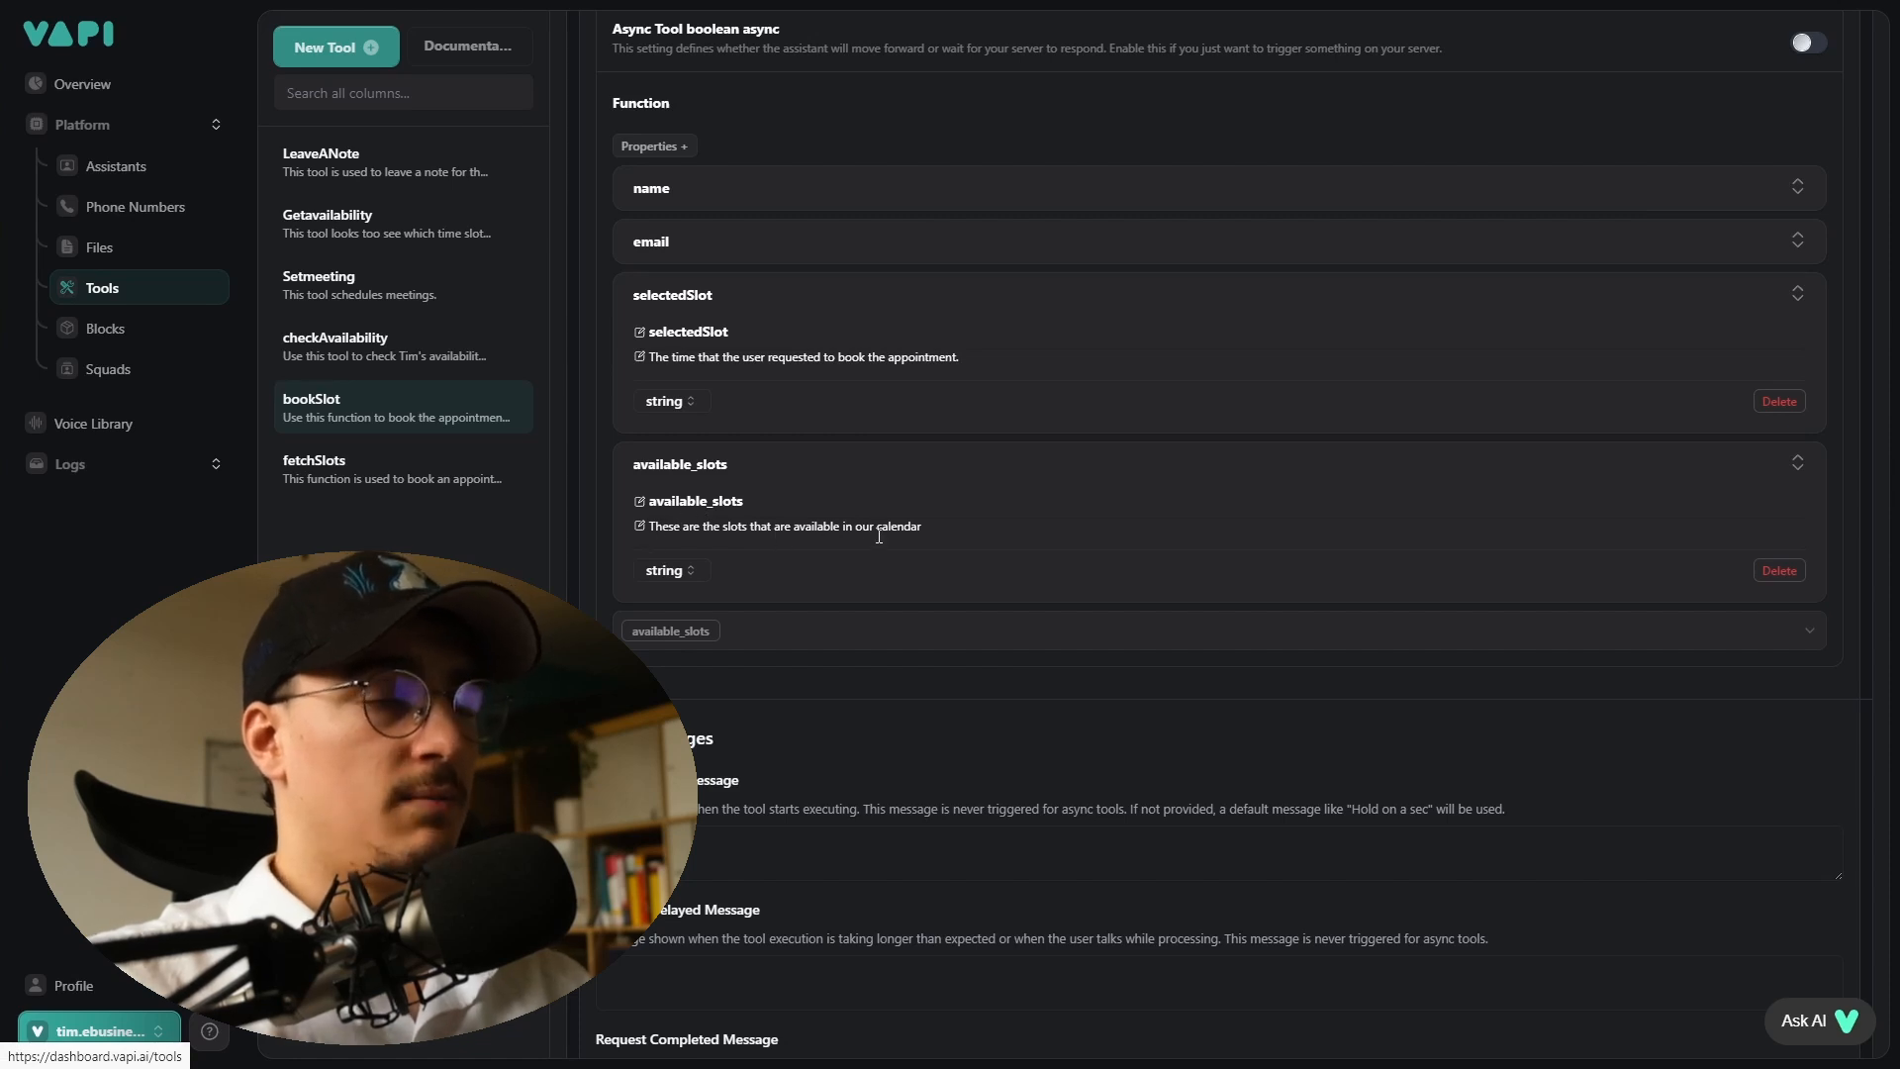
{"action": "scroll", "coordinate": [879, 538], "scroll_direction": "down", "scroll_amount": 3}
{"action": "triple_click", "coordinate": [839, 480]}
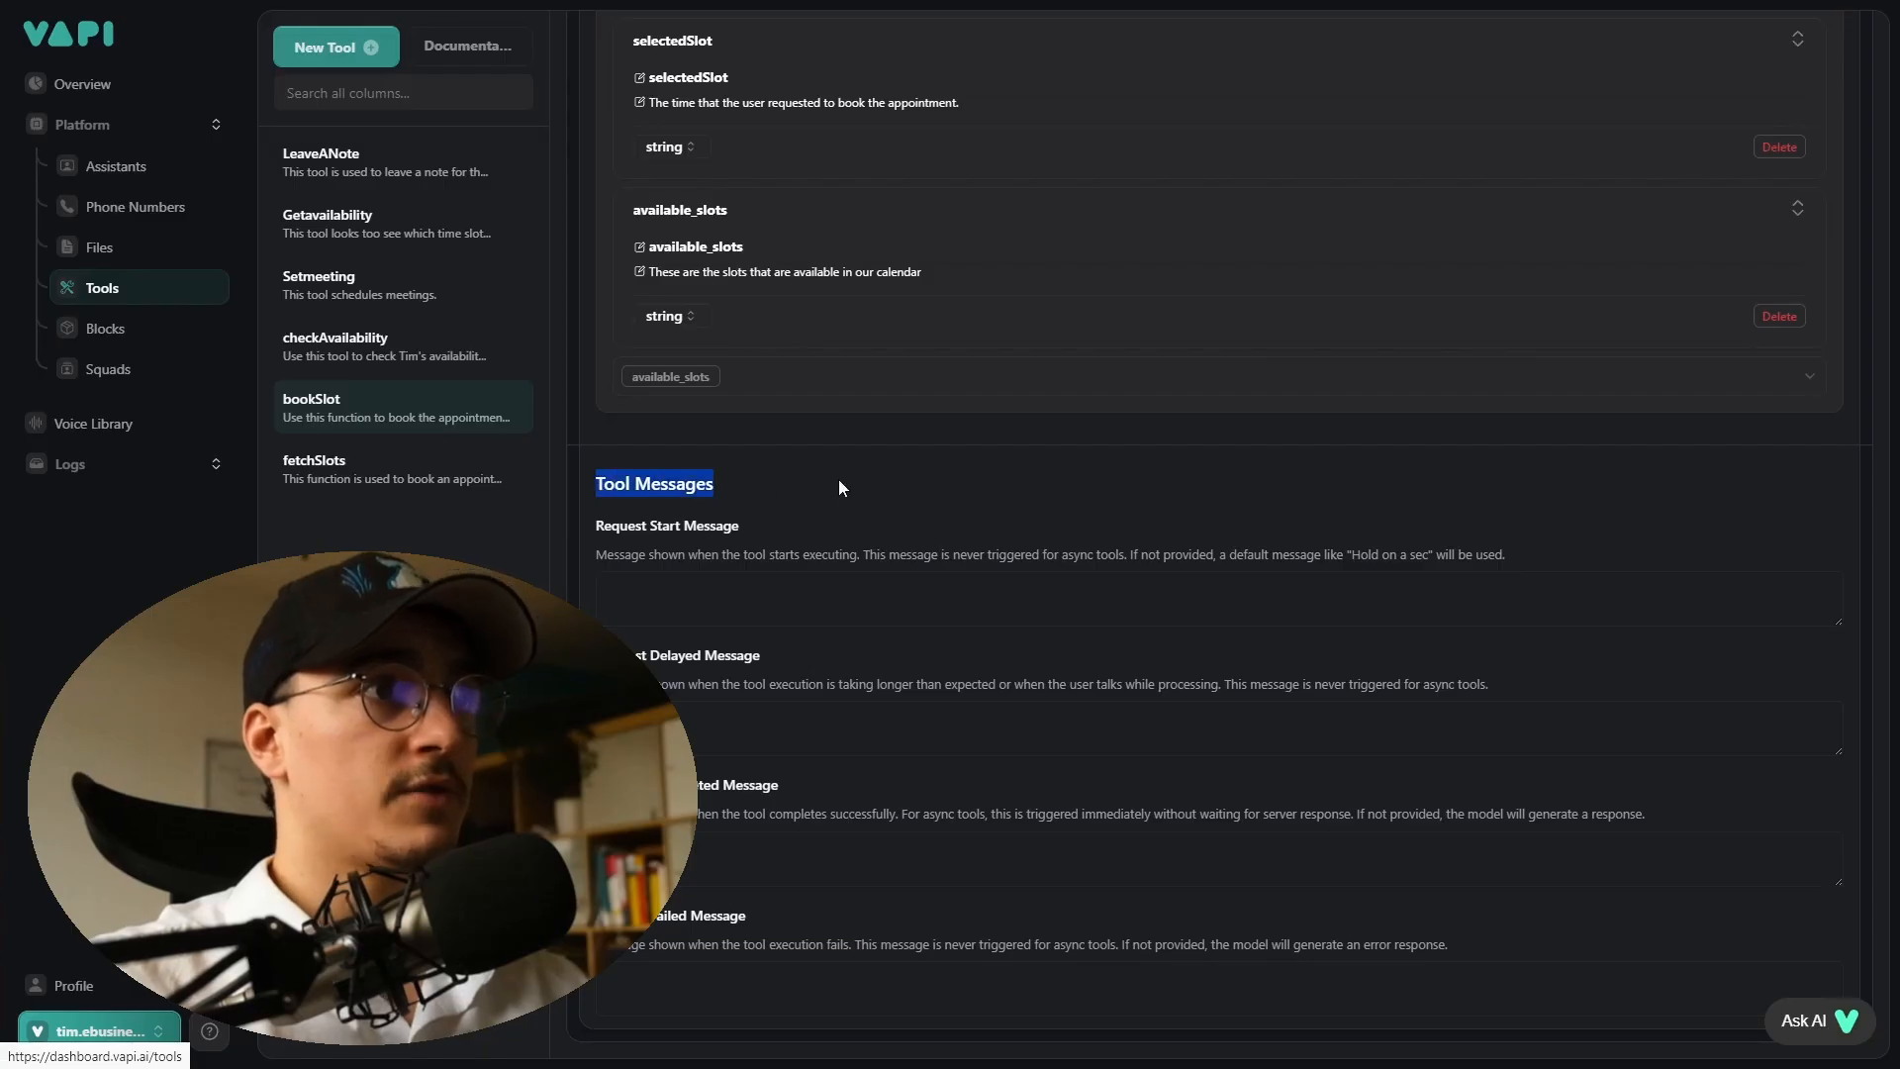
{"action": "left_click", "coordinate": [914, 494]}
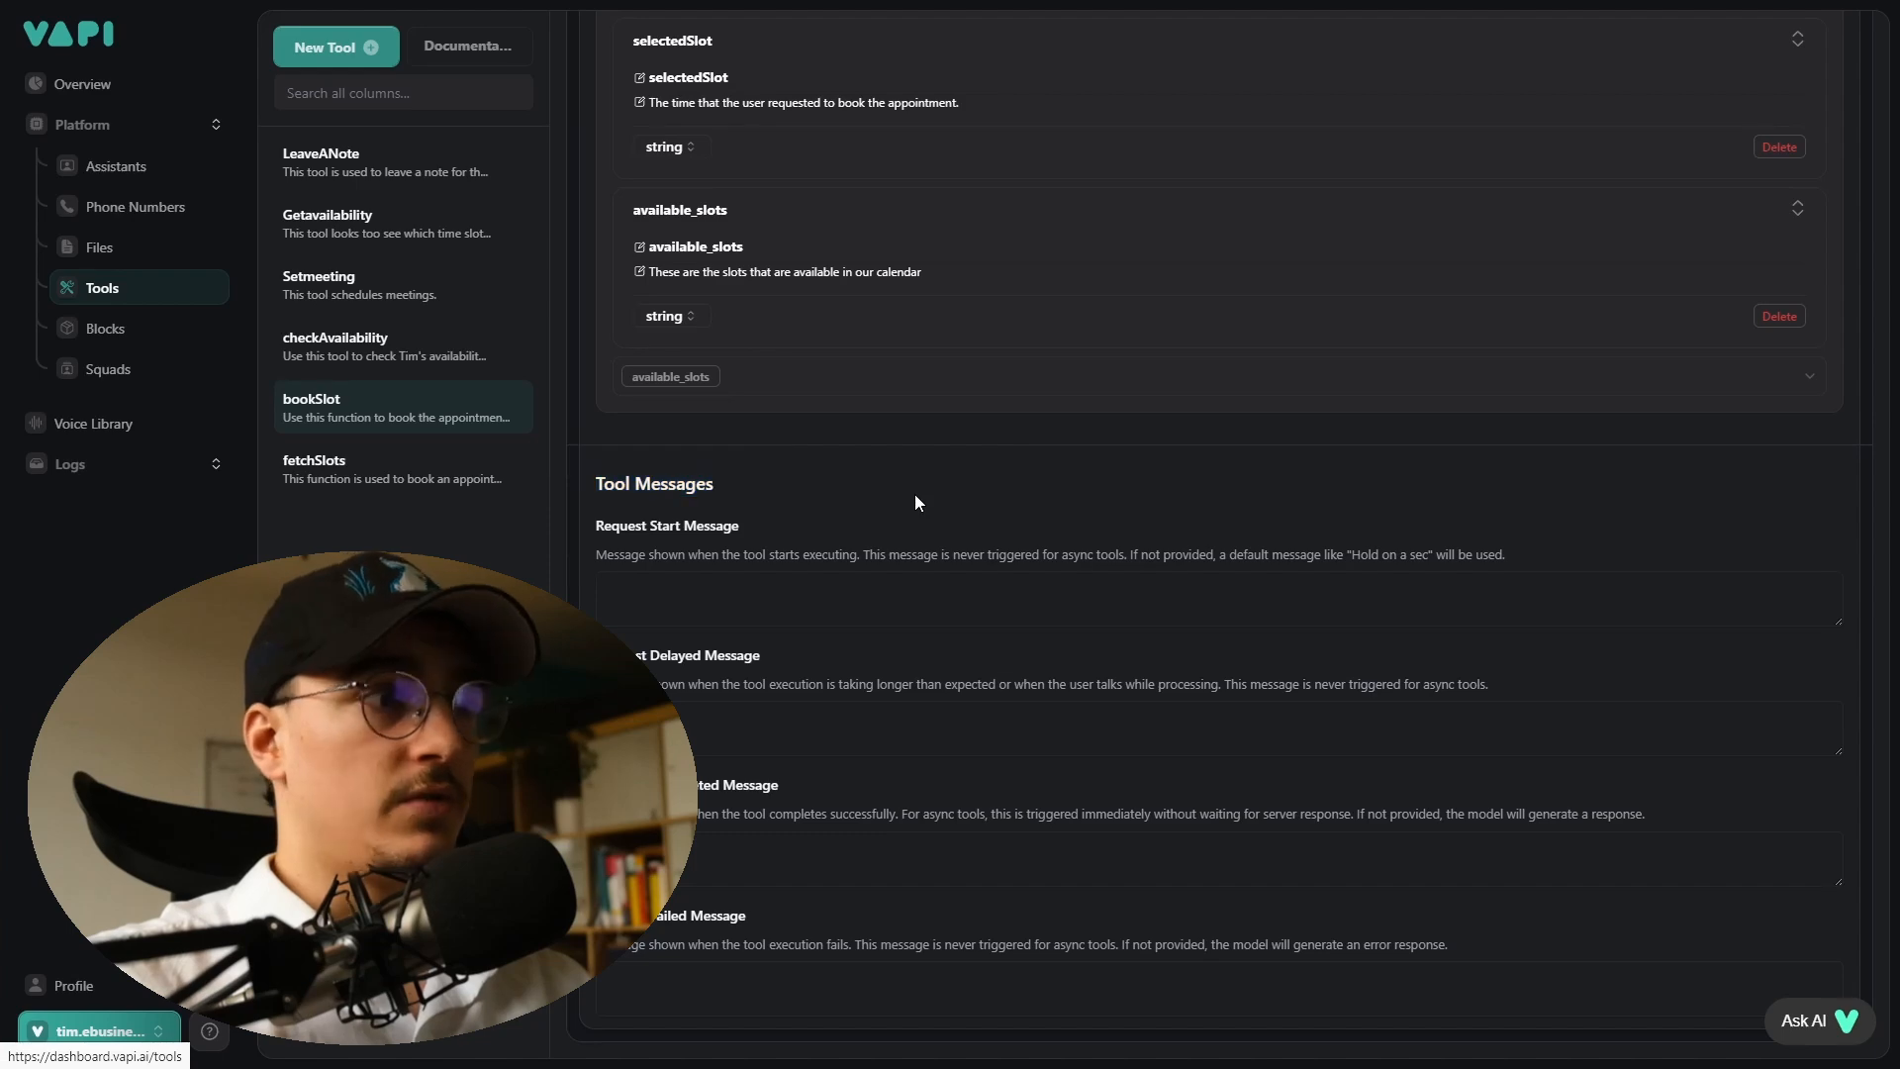
{"action": "scroll", "coordinate": [1145, 767], "scroll_direction": "up", "scroll_amount": 7}
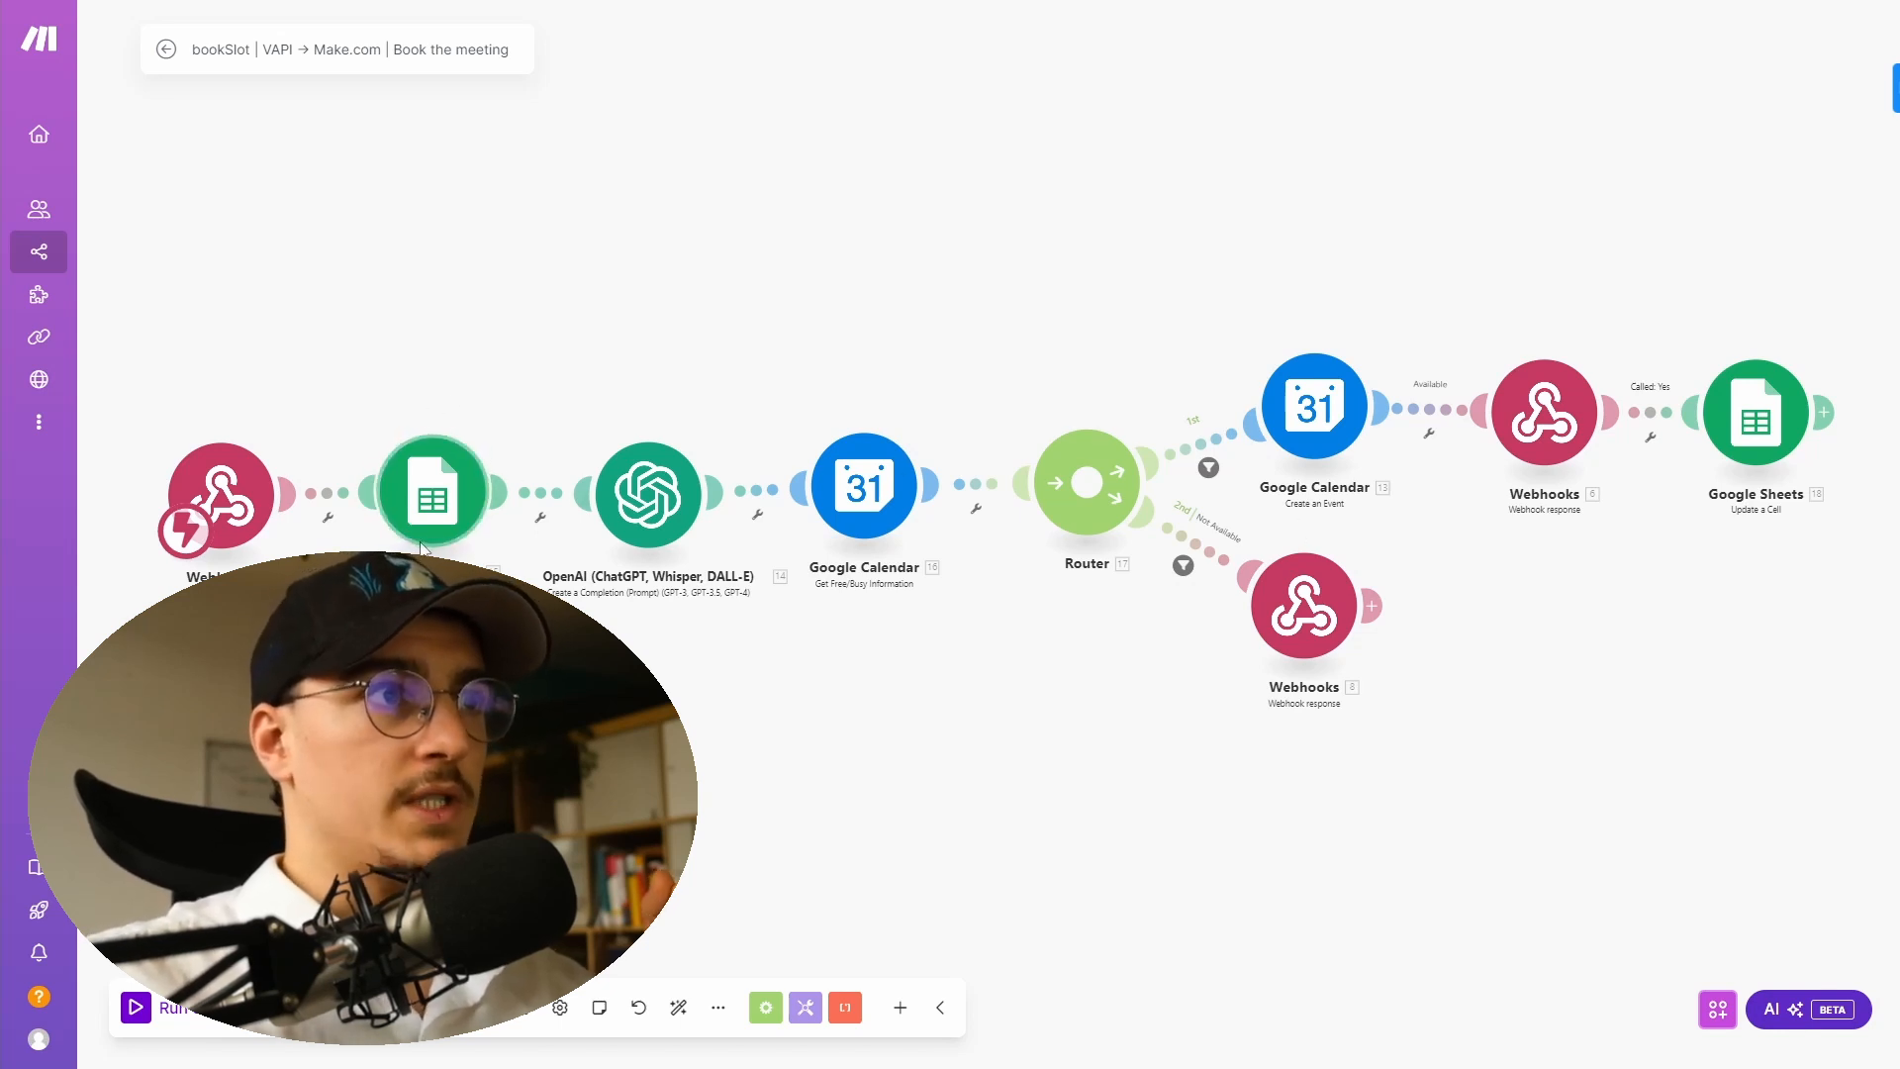
- Check the Google Sheets module's connection, spreadsheet and range settings
{"action": "left_click", "coordinate": [434, 489]}
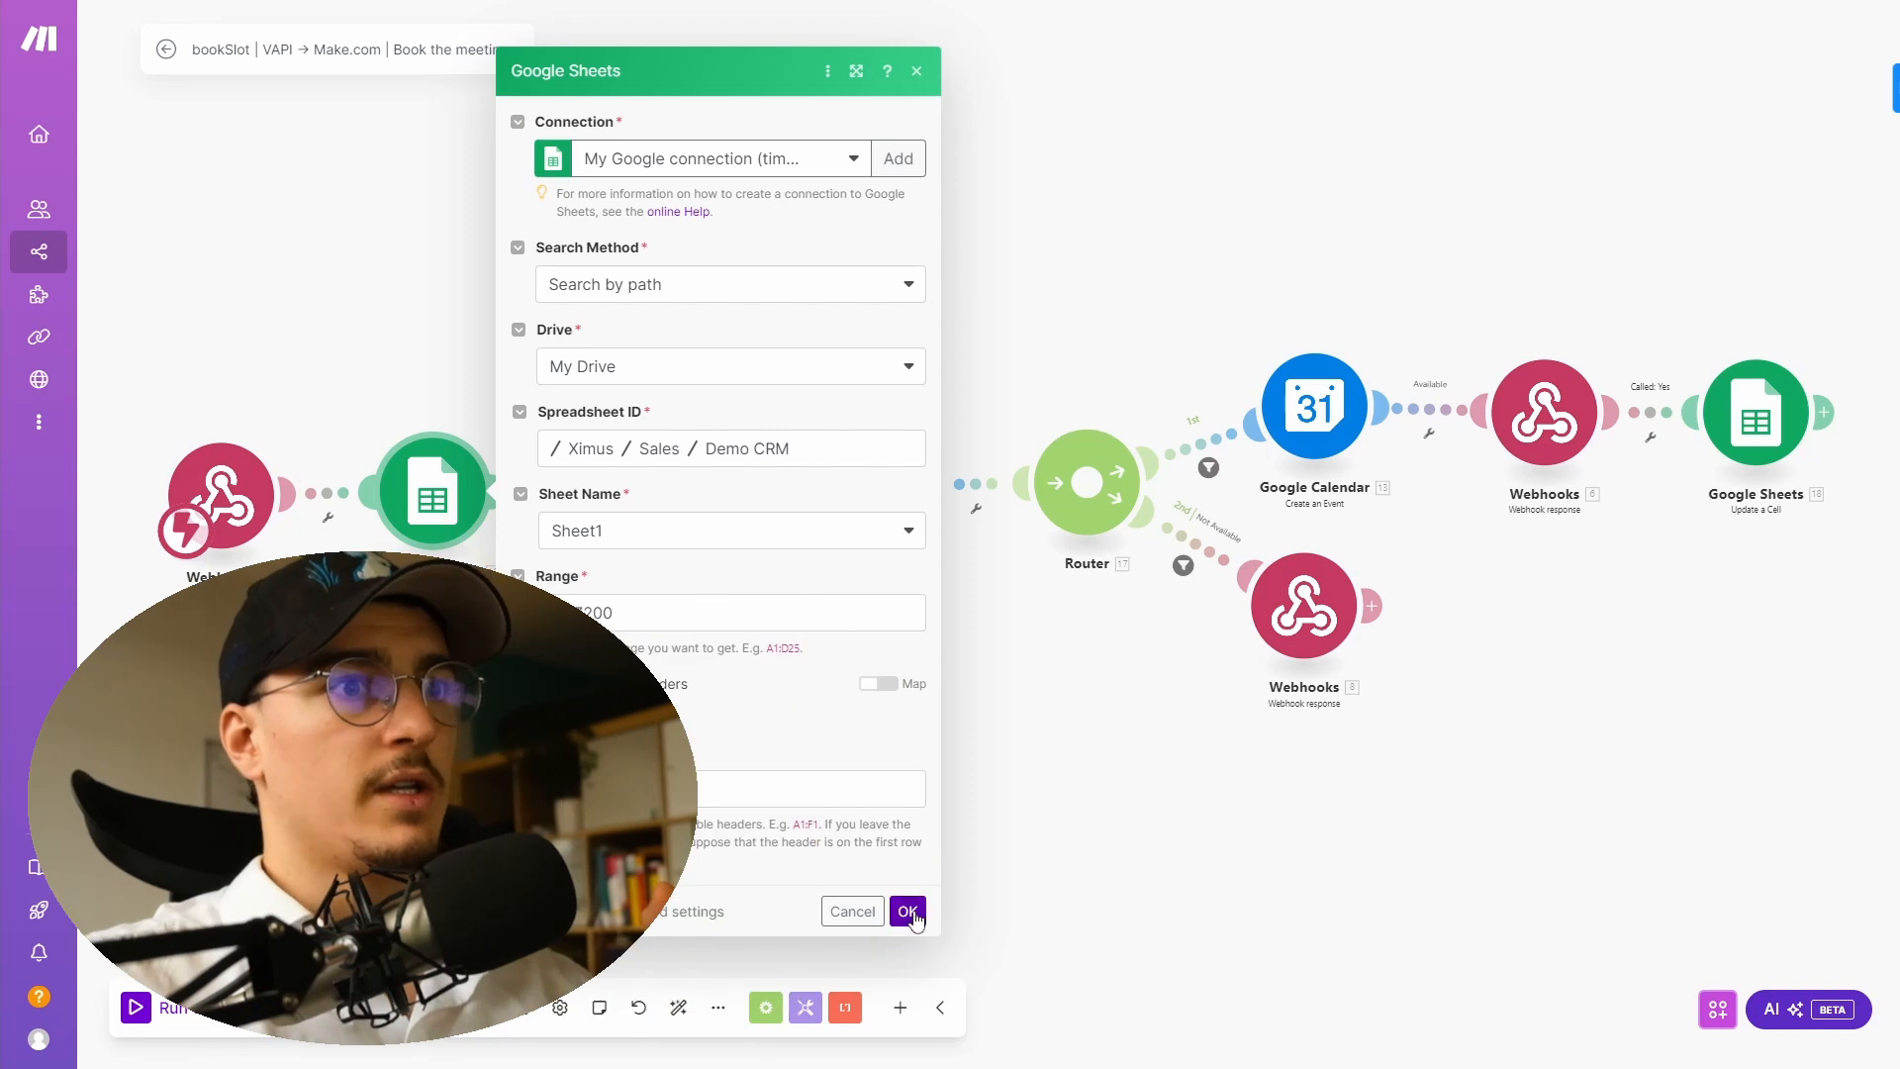
{"action": "left_click", "coordinate": [915, 915]}
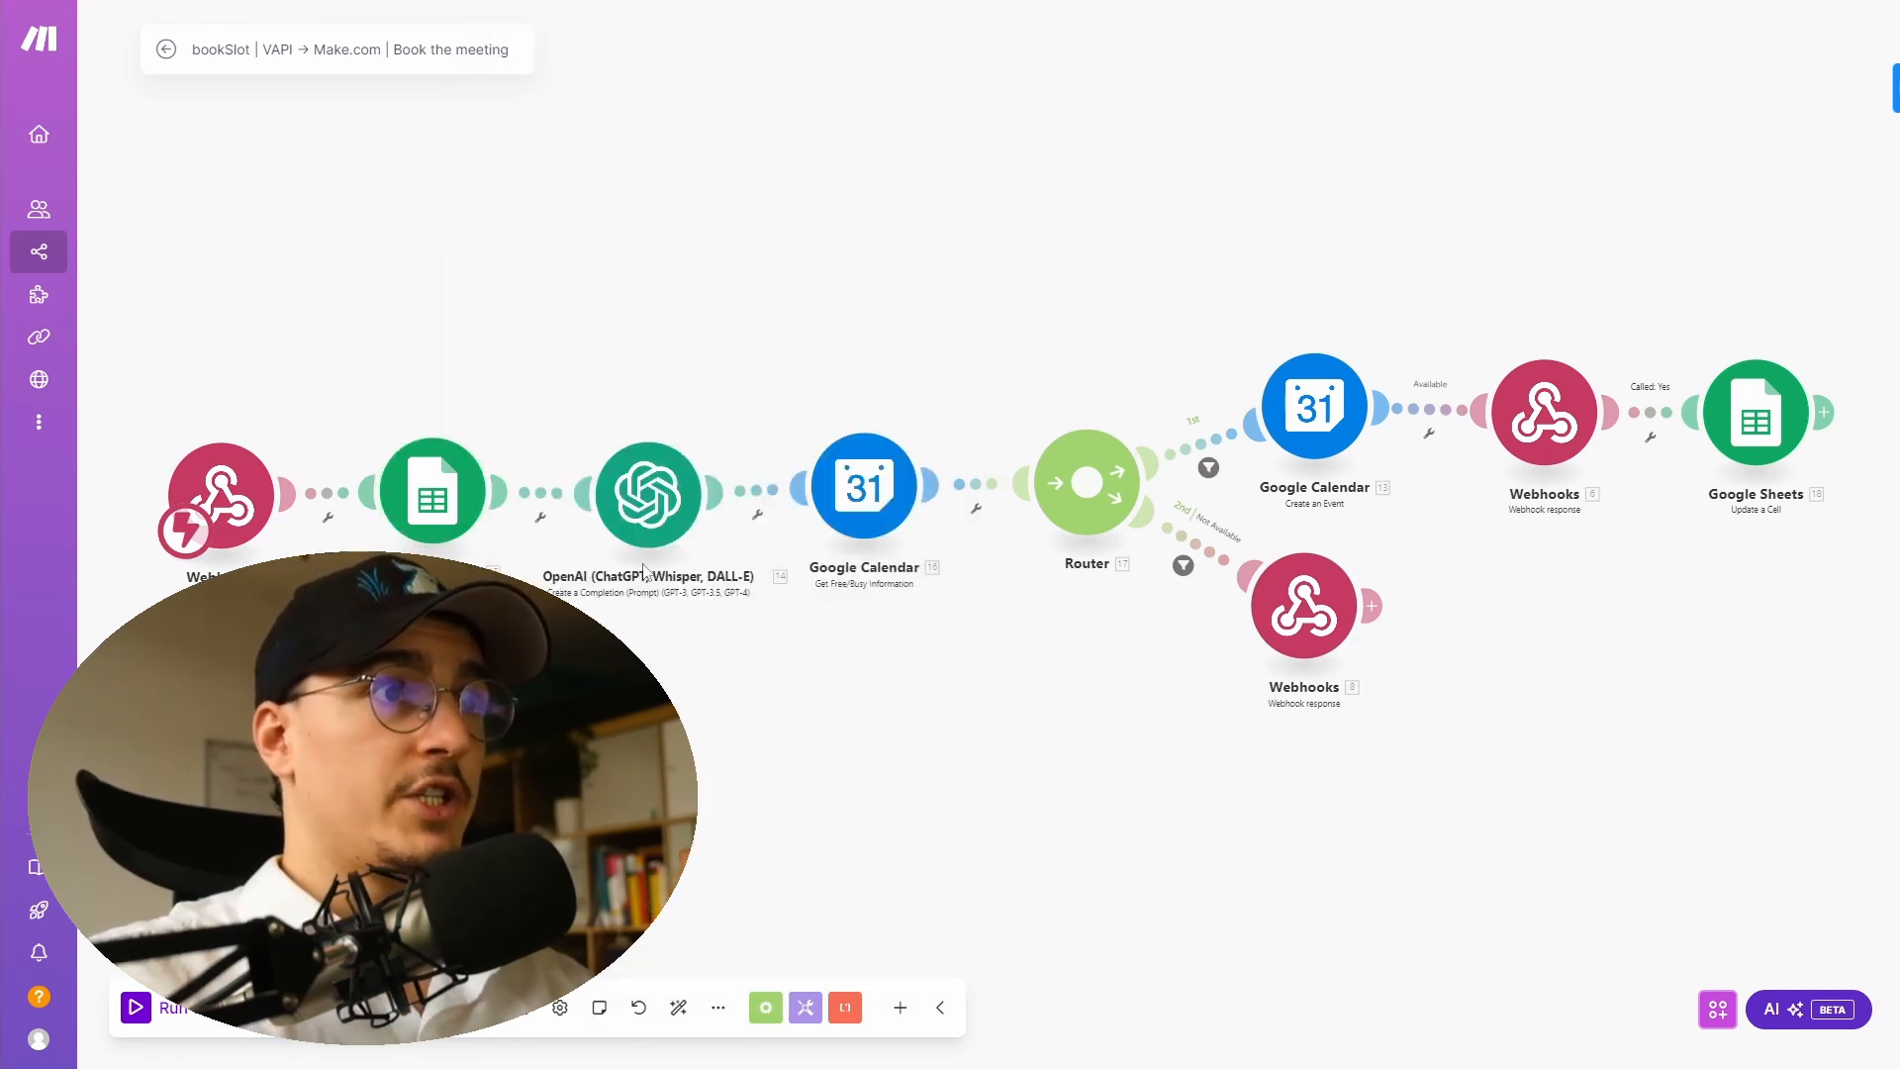
- Read the booking OpenAI module's system prompt with its output example and start and end time rules
{"action": "left_click", "coordinate": [653, 506]}
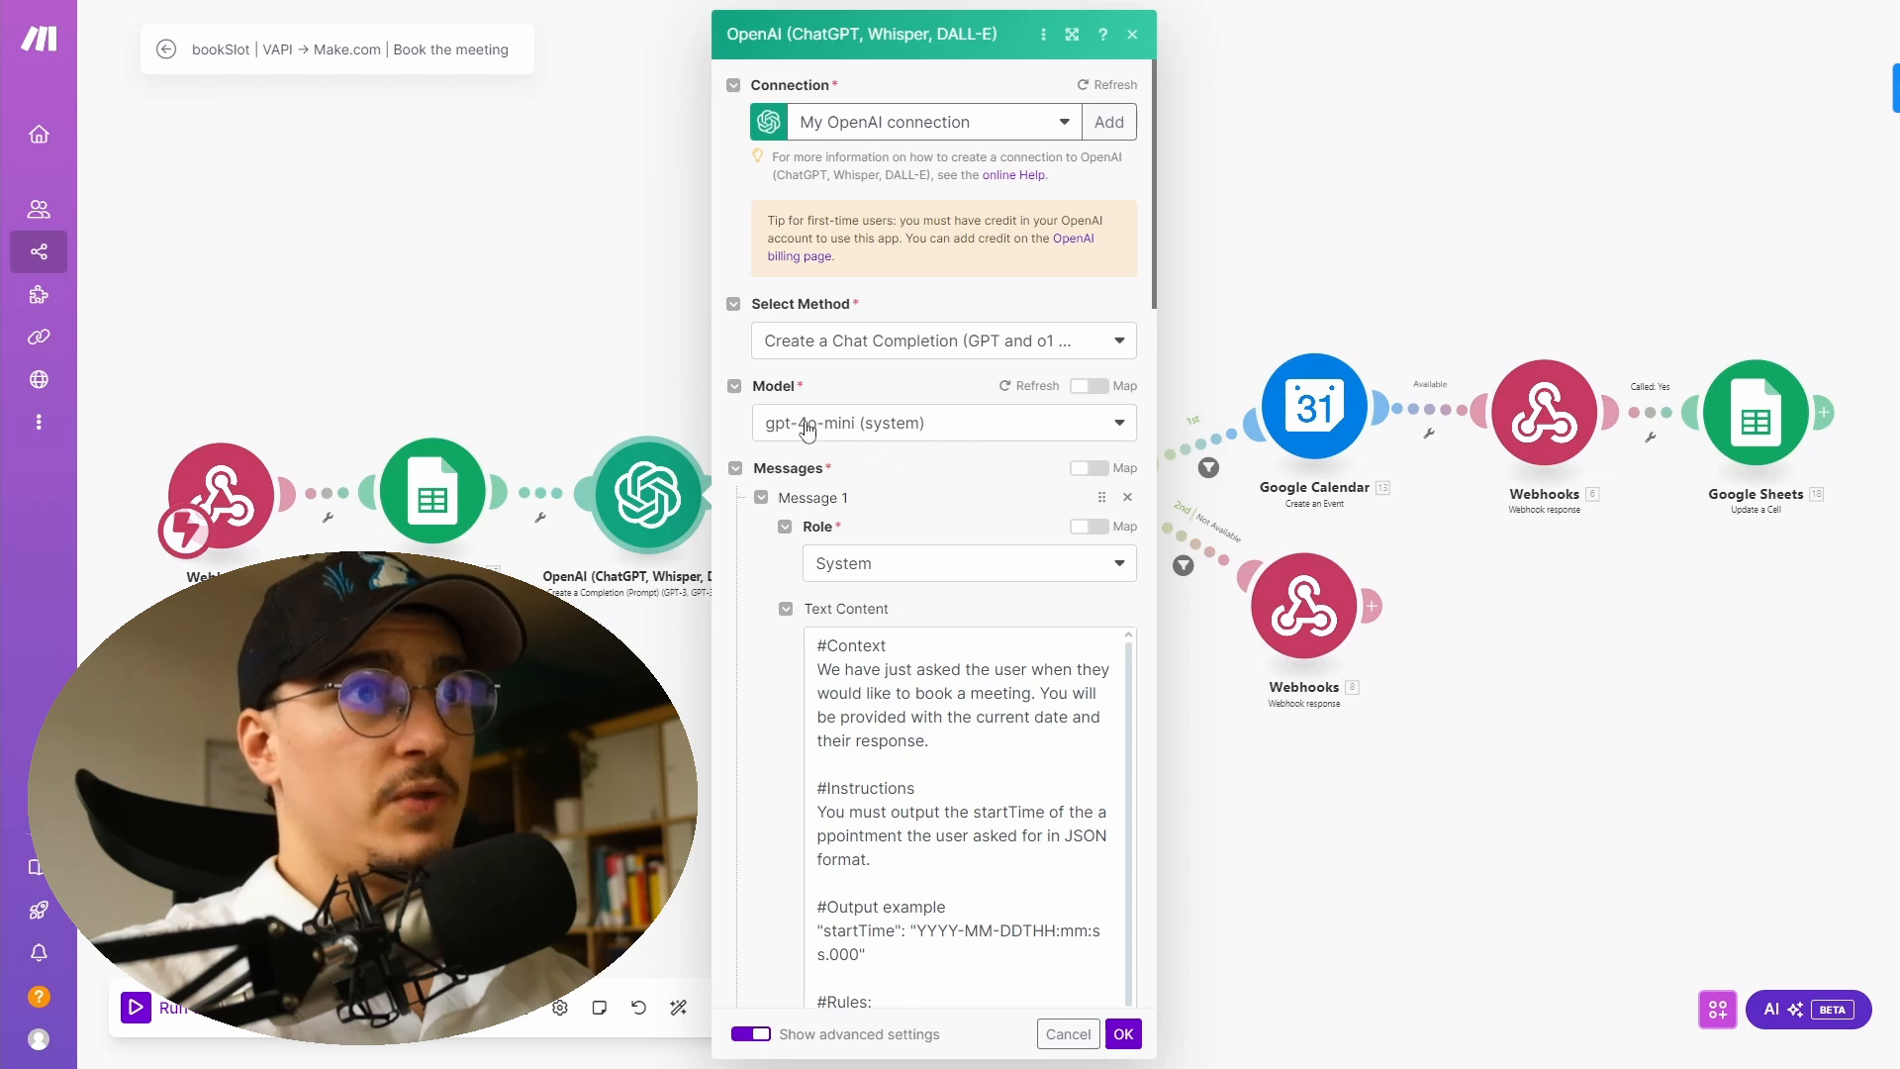
{"action": "scroll", "coordinate": [792, 462], "scroll_direction": "down", "scroll_amount": 4}
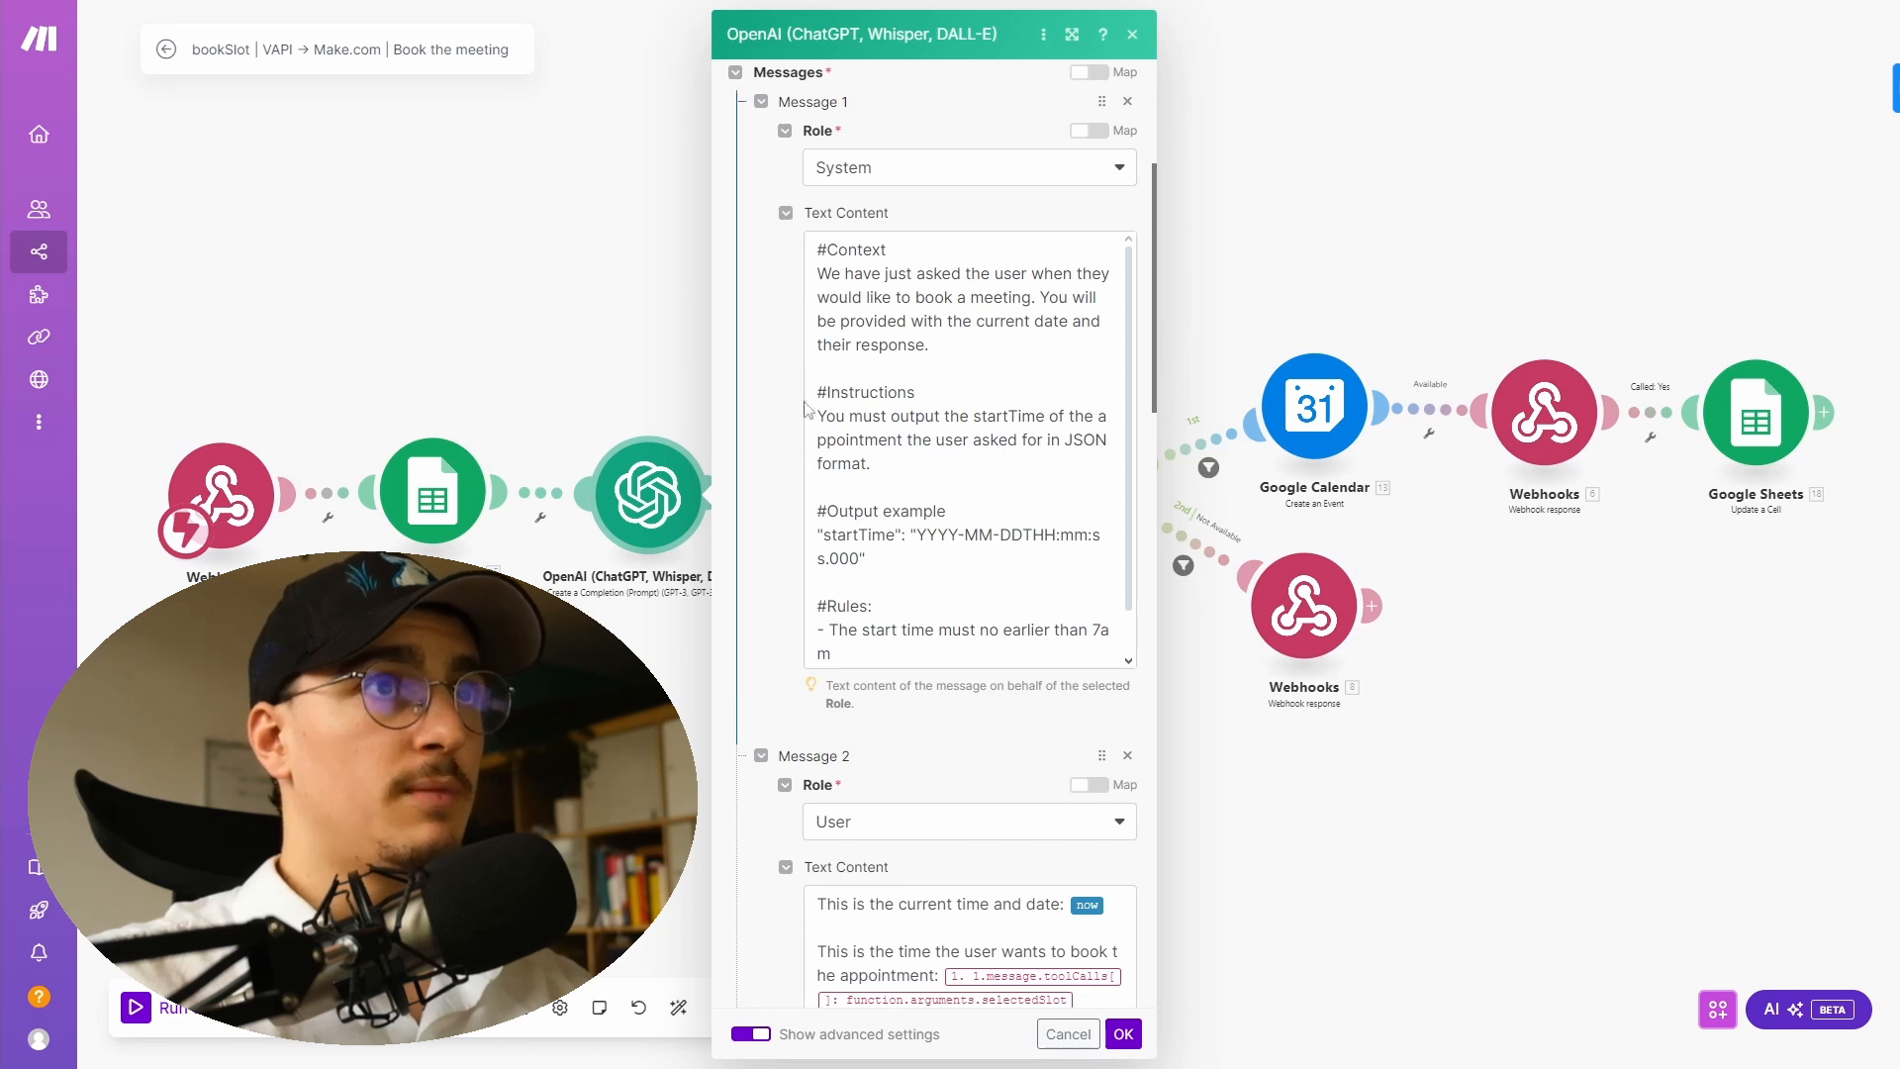
{"action": "left_click", "coordinate": [816, 354]}
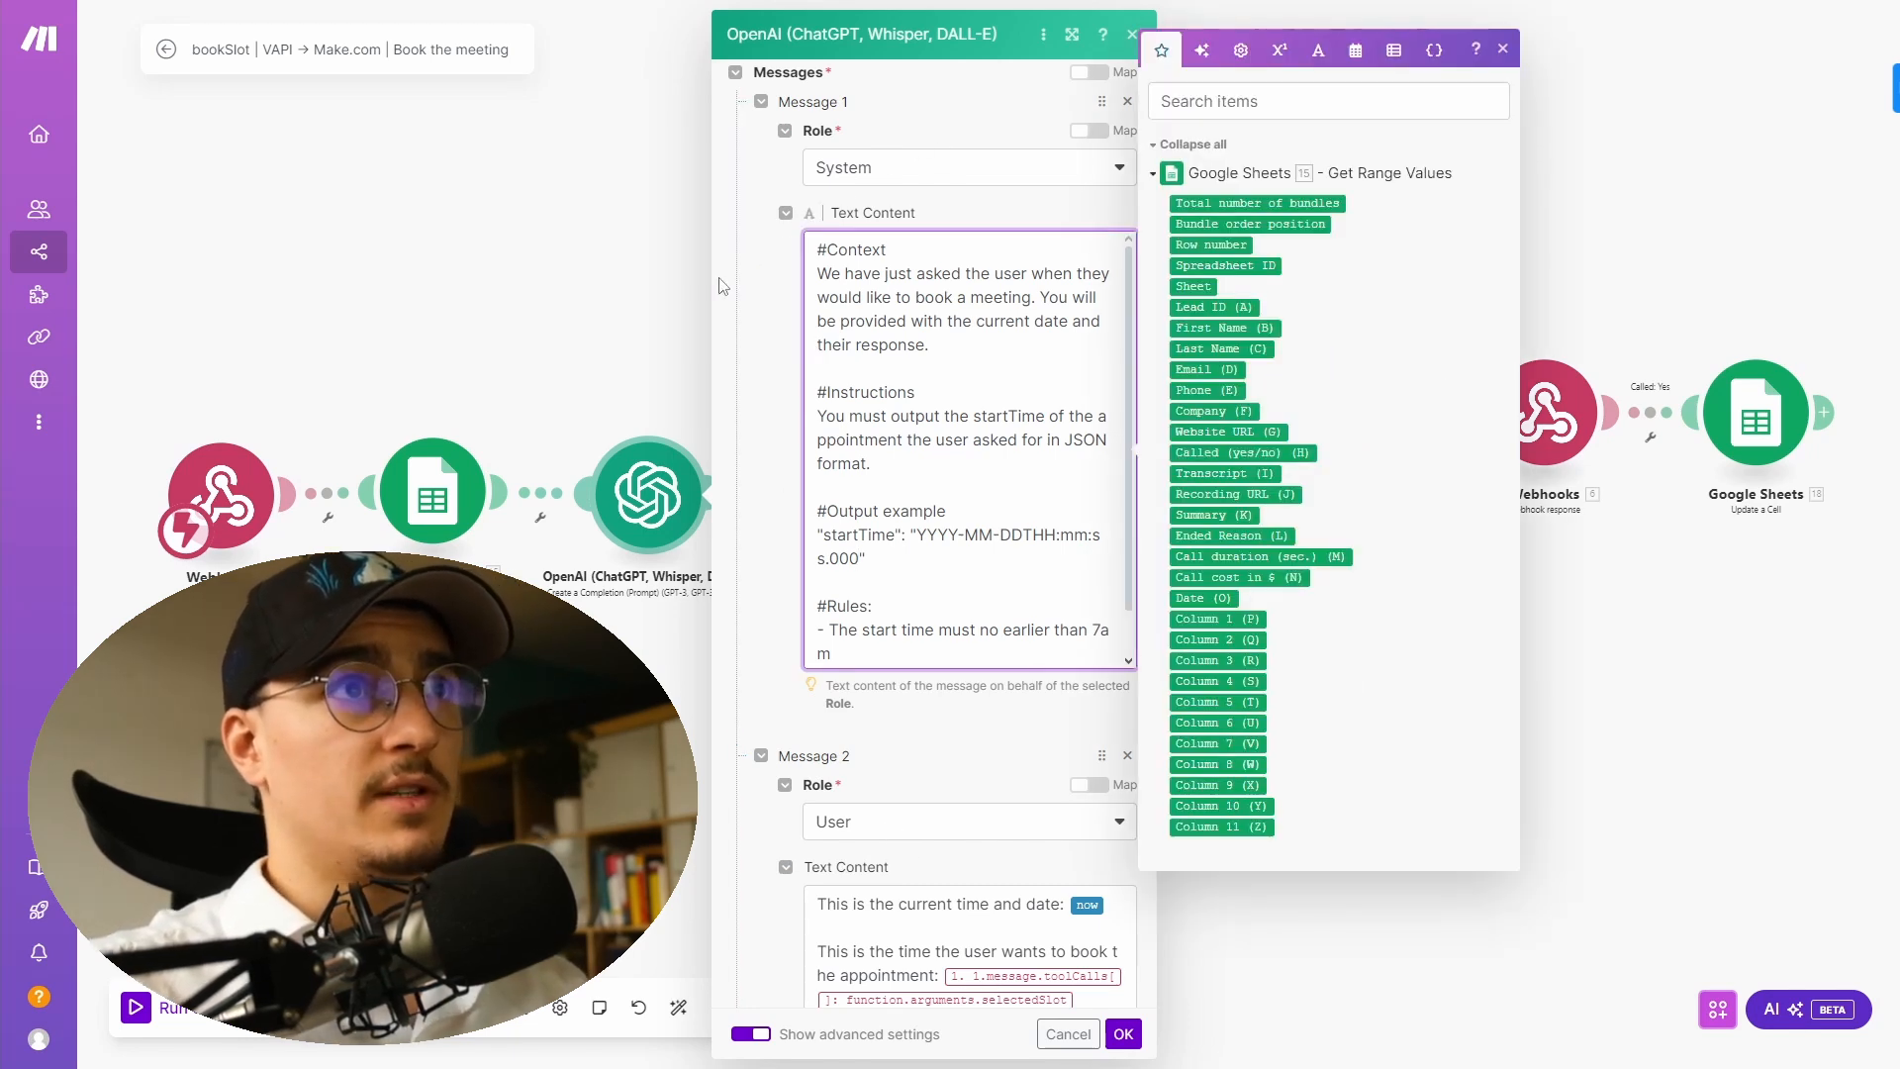
{"action": "left_click_drag", "start_coordinate": [971, 415], "coordinate": [1045, 415]}
{"action": "left_click", "coordinate": [960, 406]}
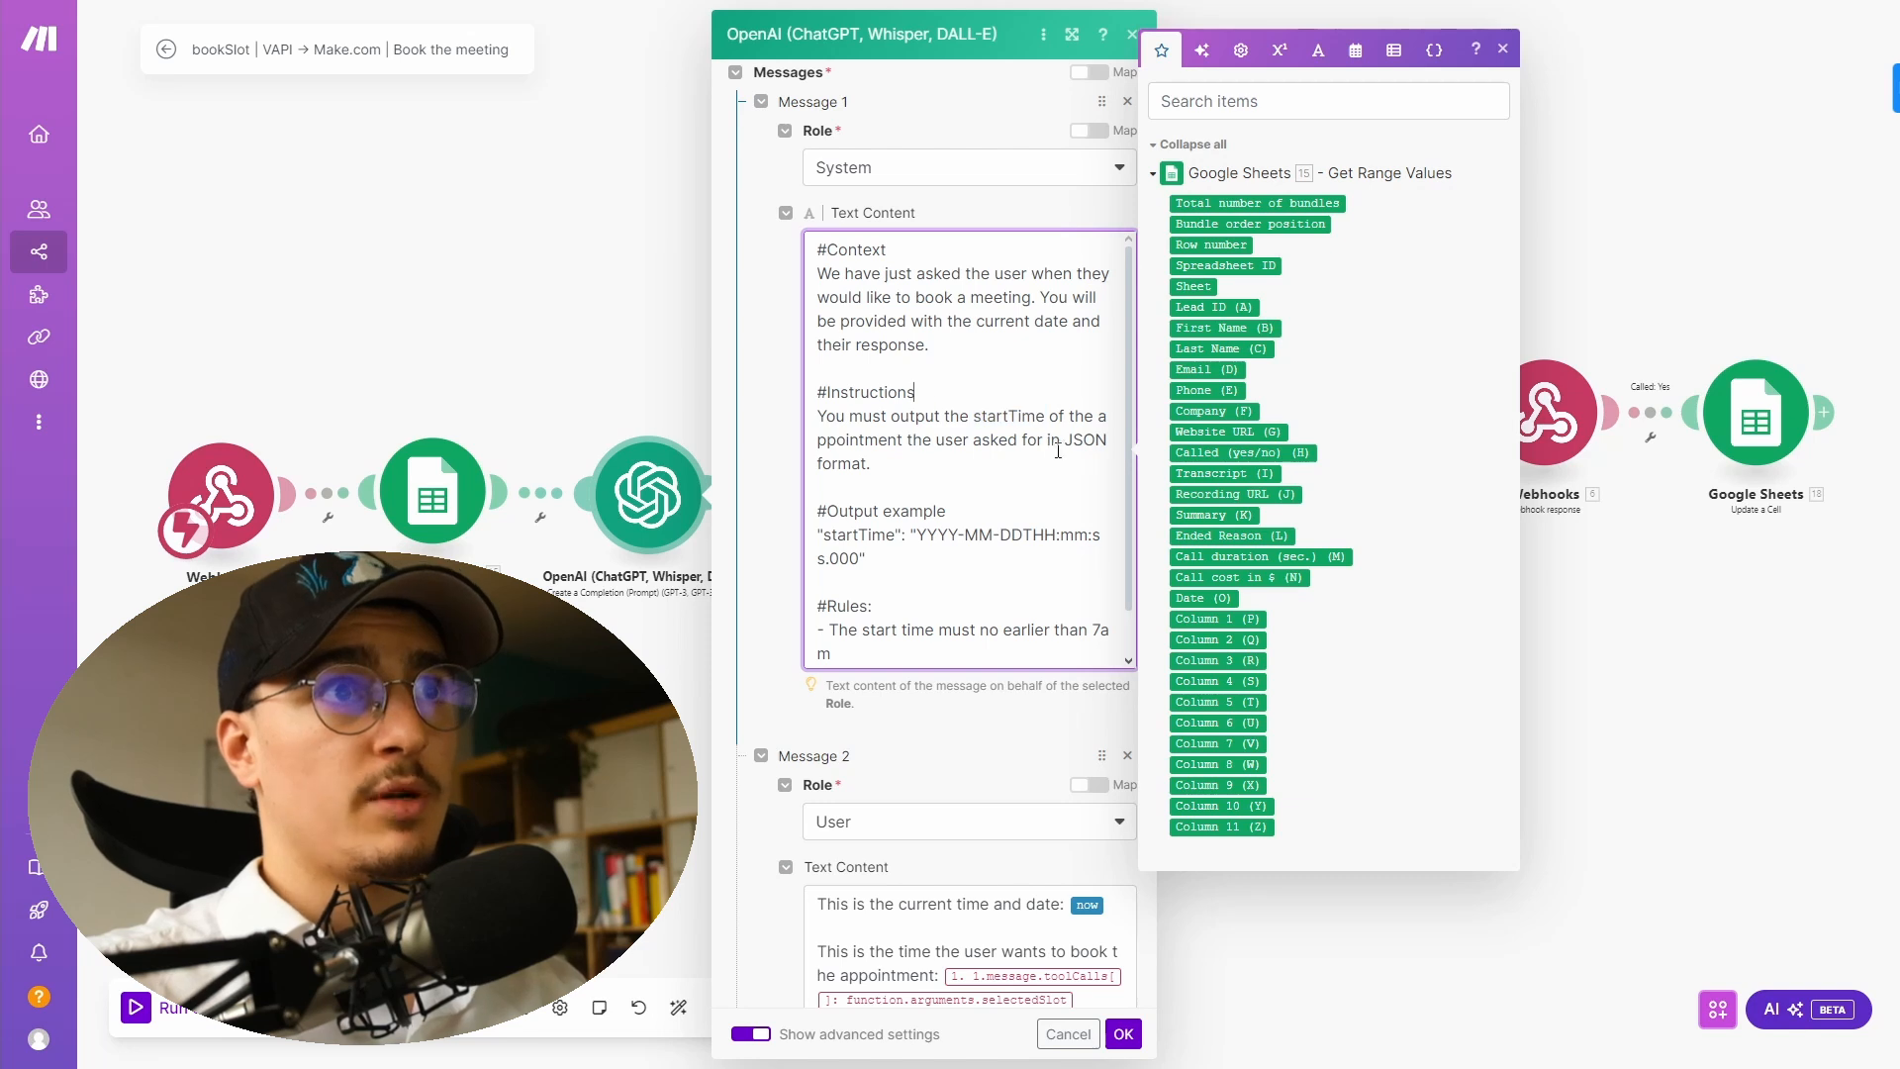
{"action": "left_click_drag", "start_coordinate": [873, 570], "coordinate": [818, 534]}
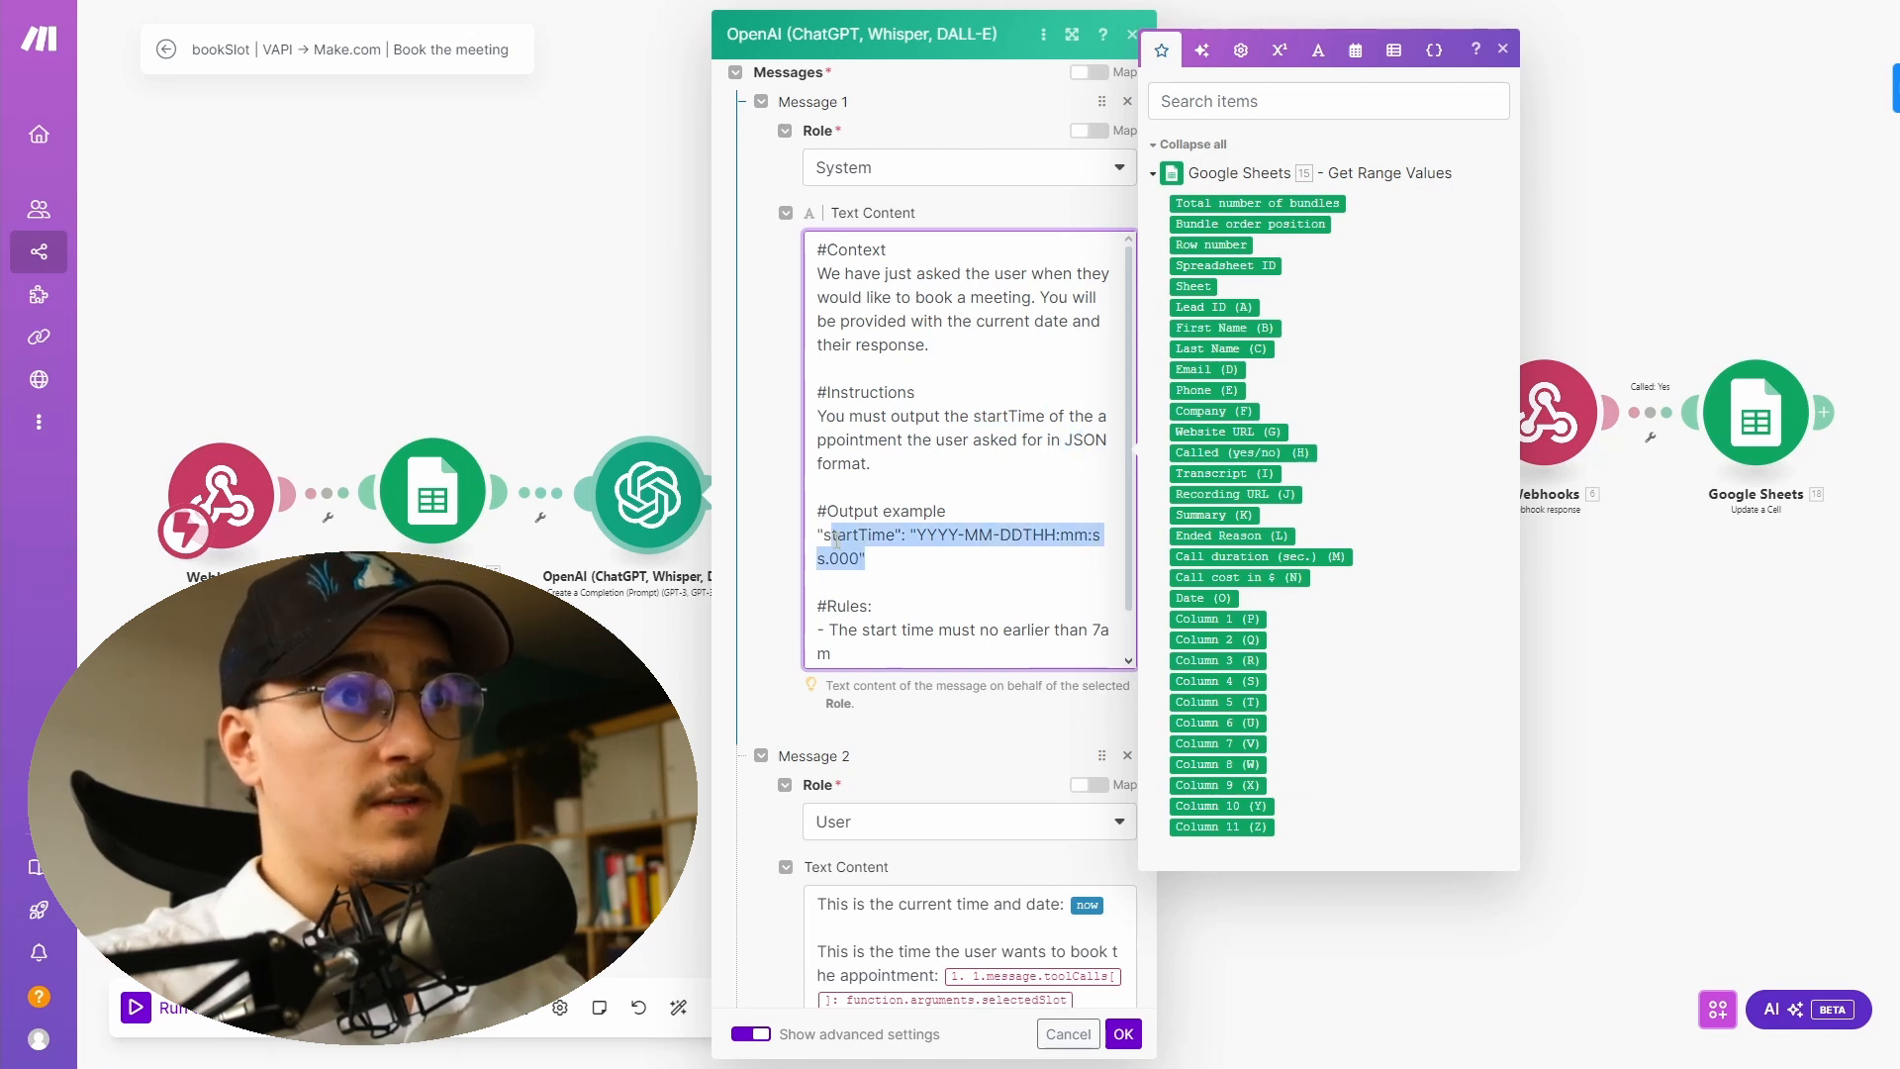
{"action": "left_click", "coordinate": [868, 535]}
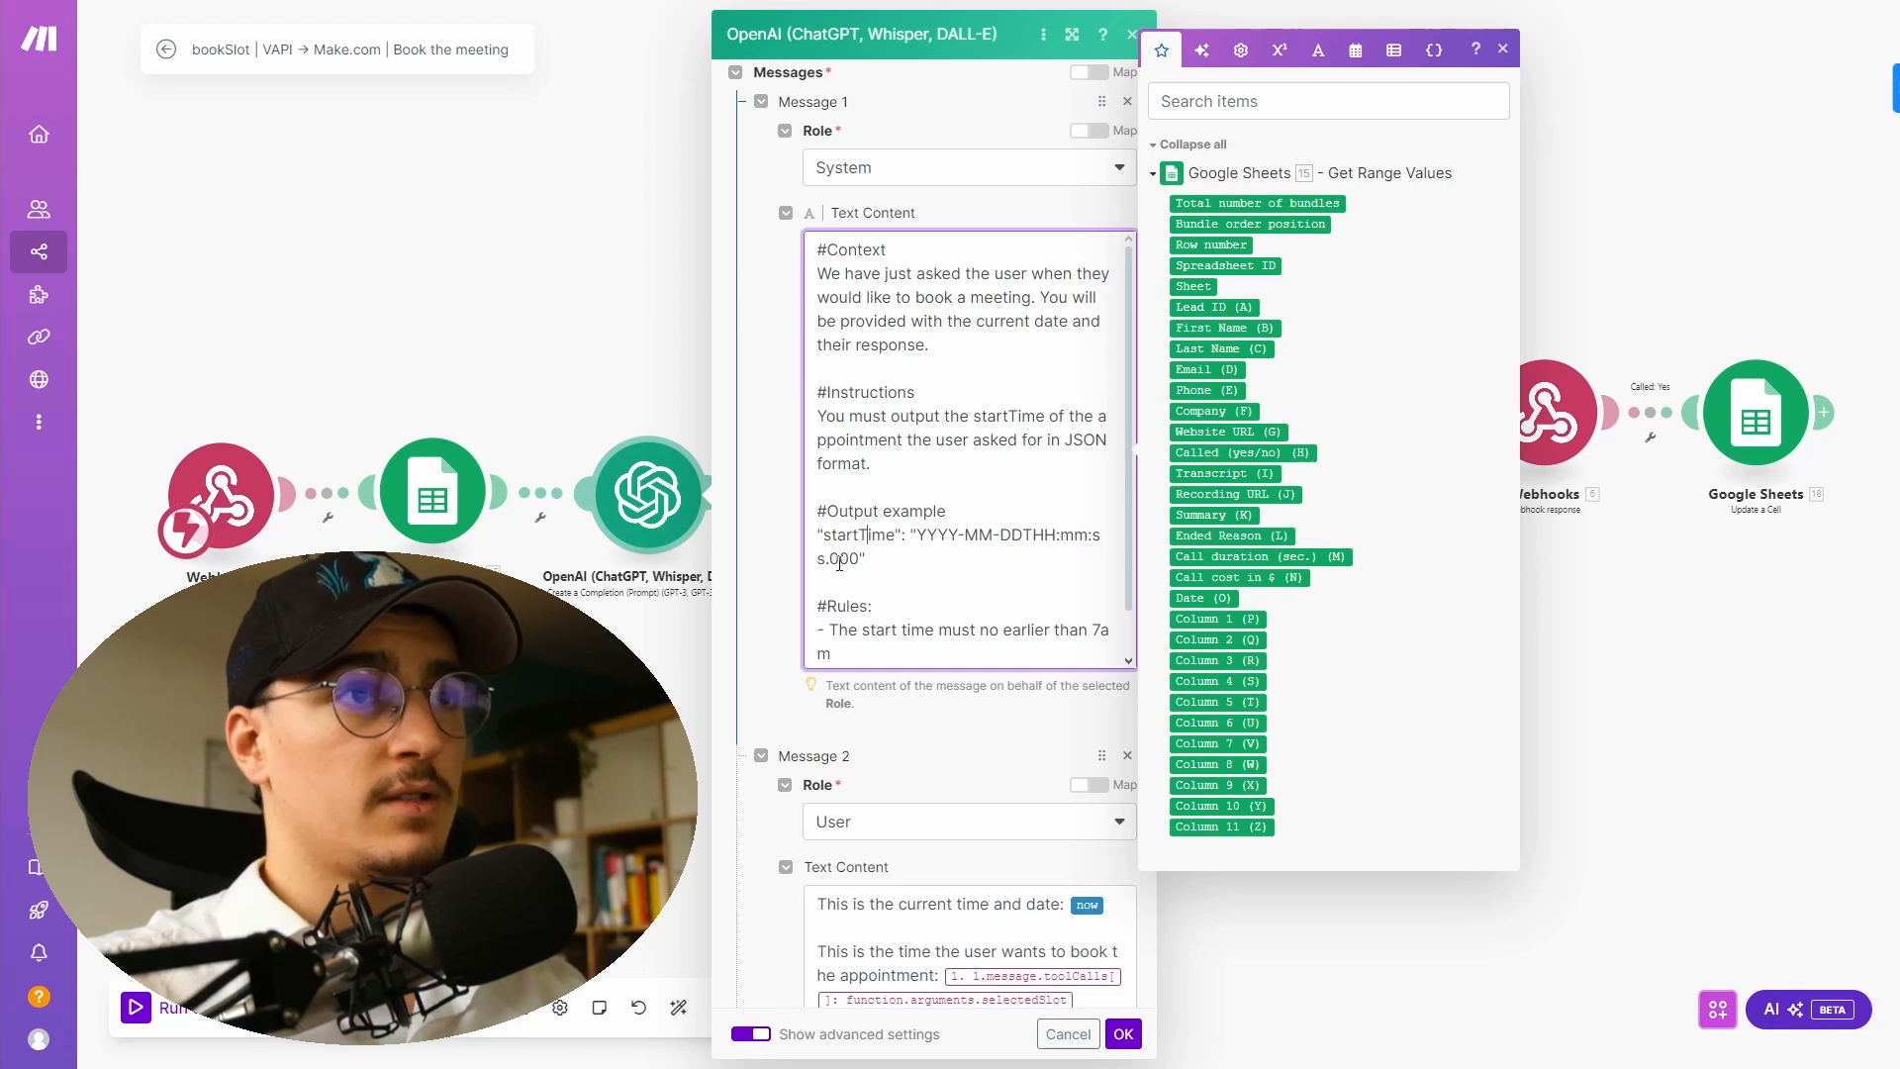
{"action": "scroll", "coordinate": [892, 592], "scroll_direction": "down", "scroll_amount": 1}
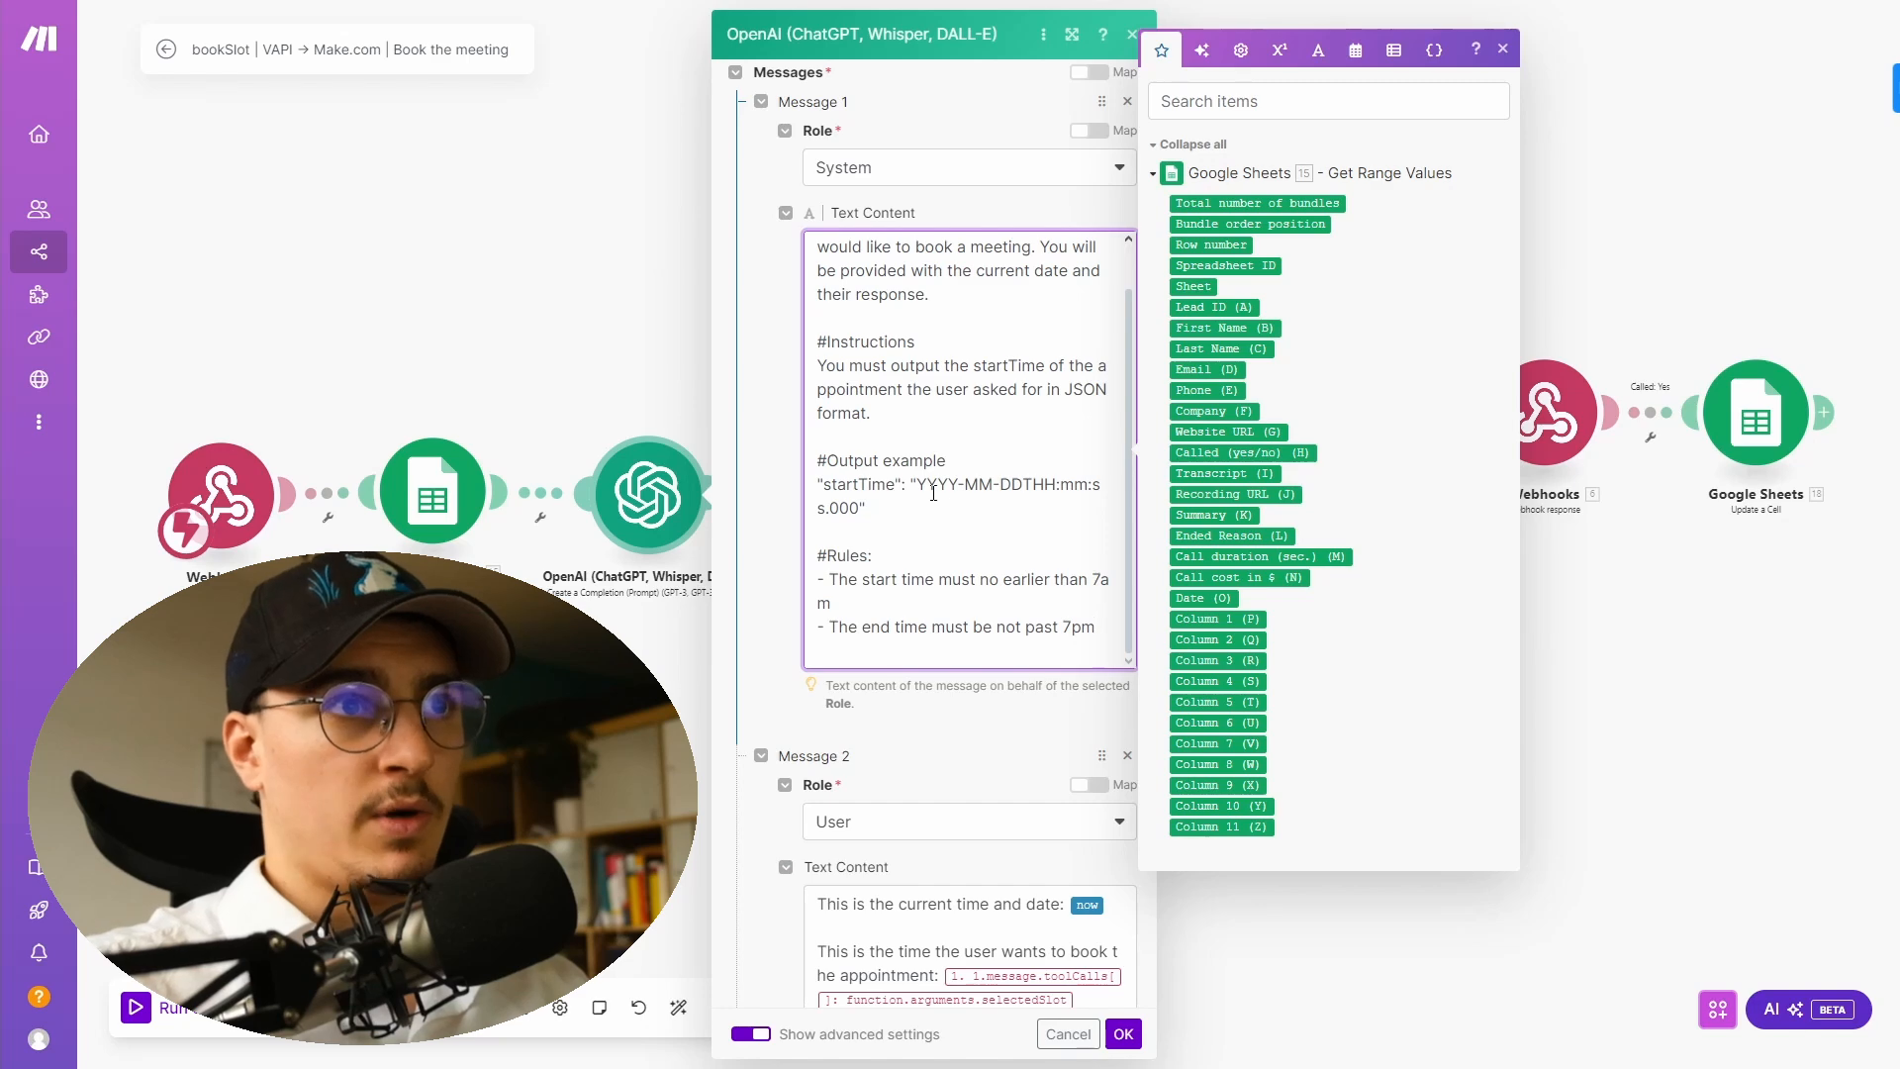
{"action": "scroll", "coordinate": [1061, 562], "scroll_direction": "down", "scroll_amount": 1}
{"action": "scroll", "coordinate": [797, 355], "scroll_direction": "down", "scroll_amount": 3}
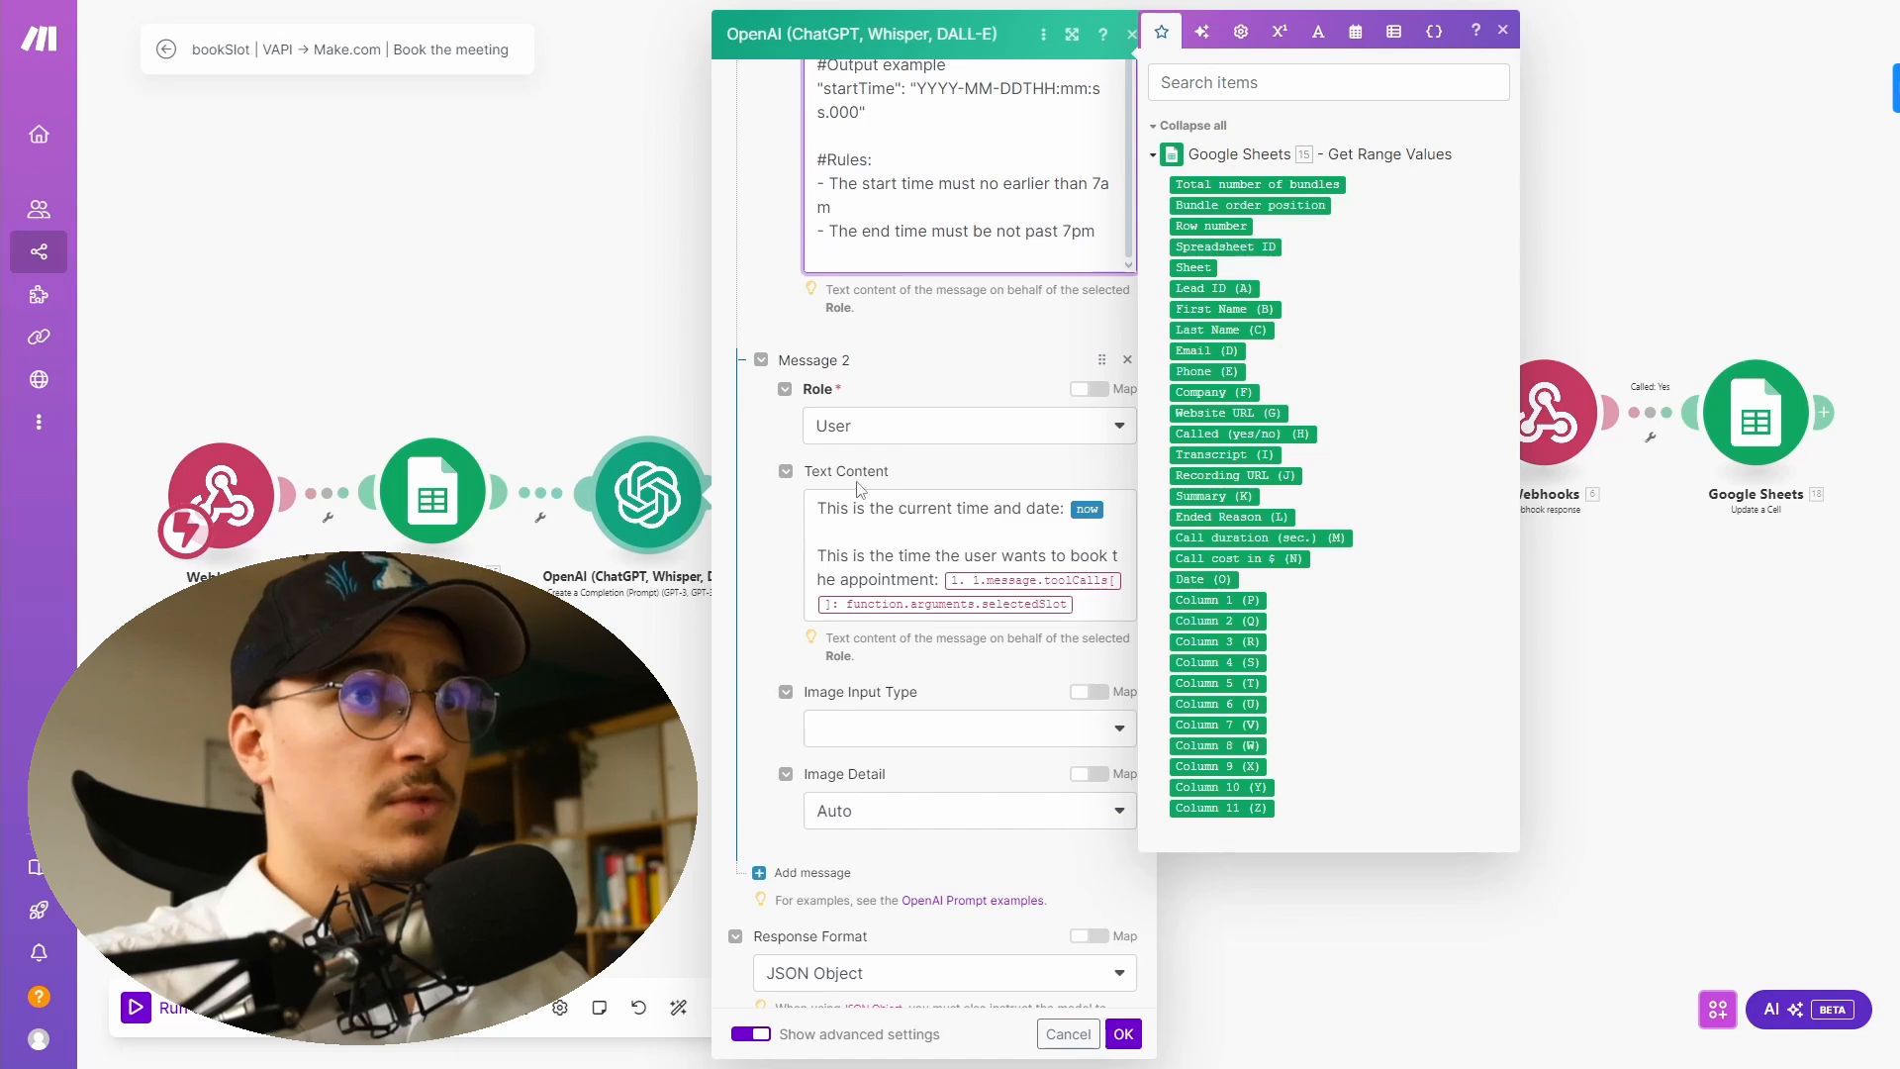
- Review the OpenAI user message mapping the current date and selected slot, plus the JSON response format and parsing
{"action": "left_click_drag", "start_coordinate": [828, 507], "coordinate": [1113, 512]}
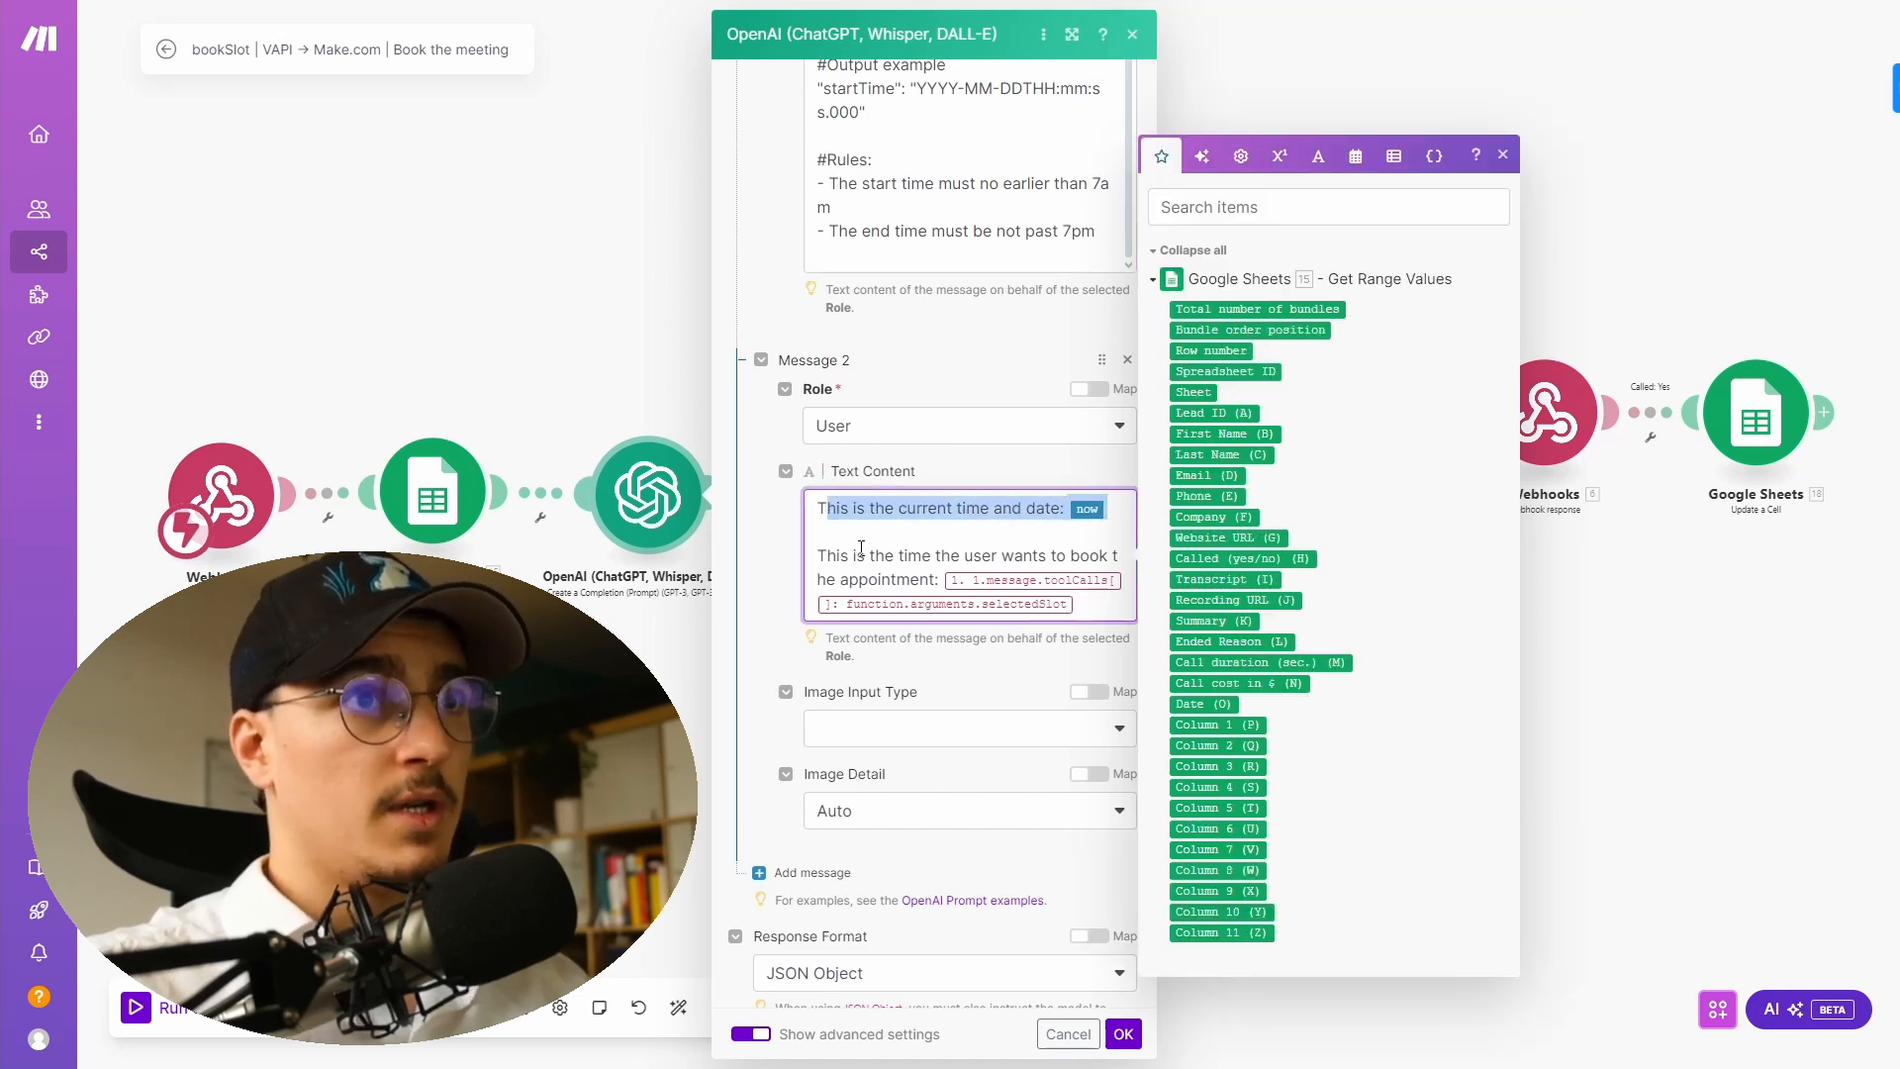
{"action": "left_click_drag", "start_coordinate": [819, 555], "coordinate": [1105, 608]}
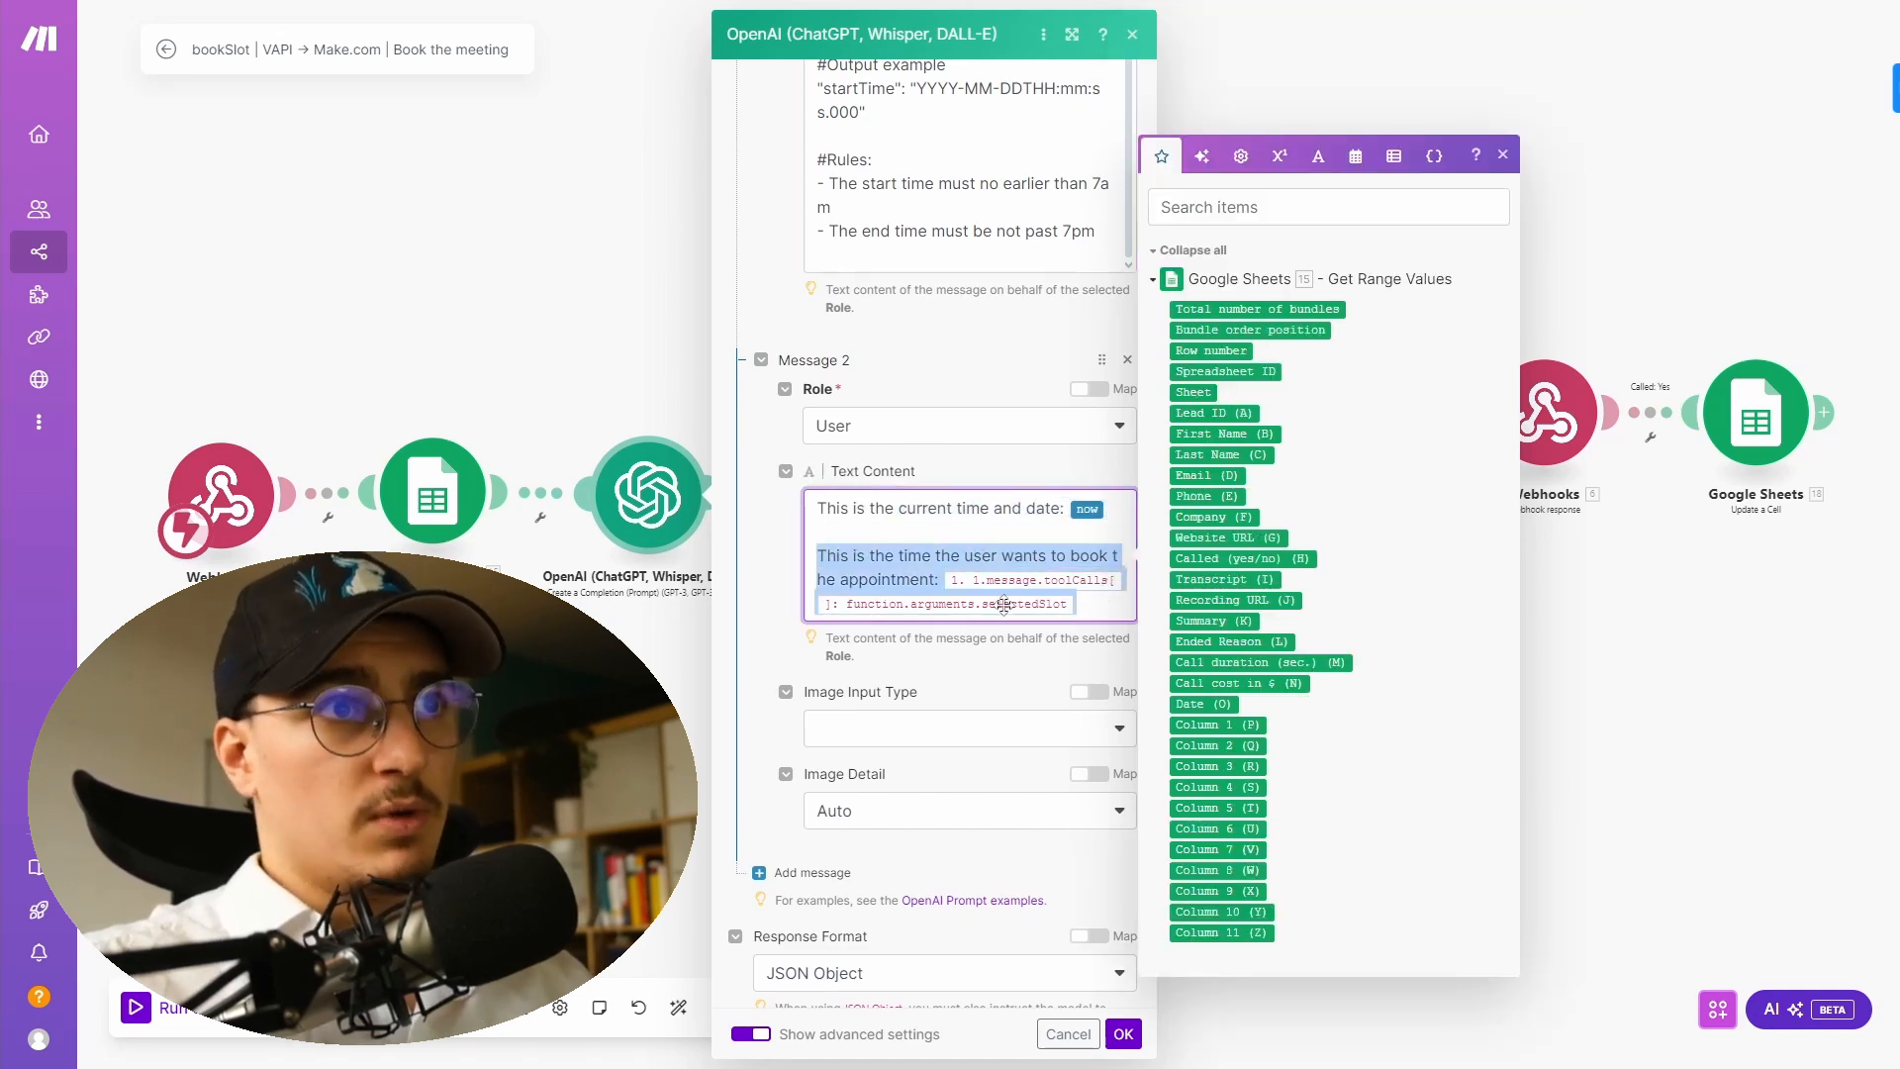
{"action": "left_click", "coordinate": [891, 579]}
{"action": "scroll", "coordinate": [891, 594], "scroll_direction": "down", "scroll_amount": 4}
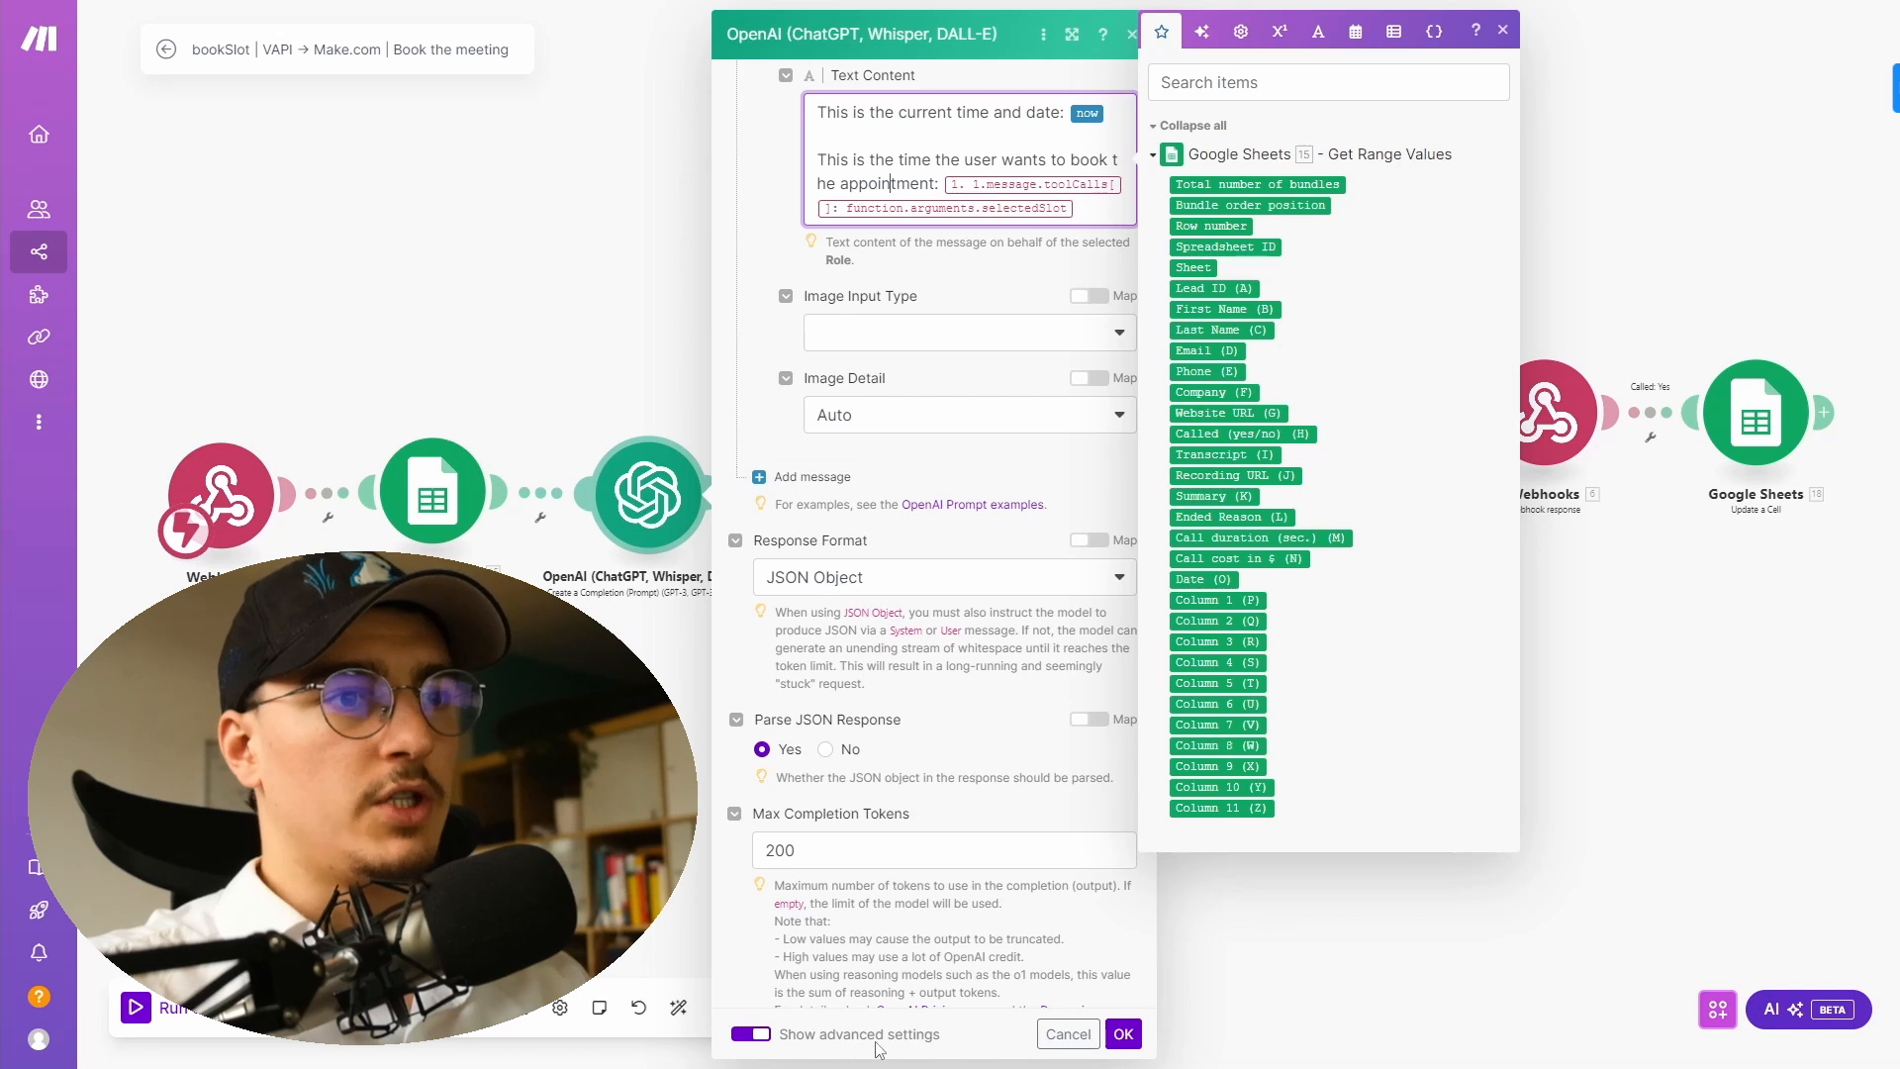
{"action": "left_click", "coordinate": [782, 542]}
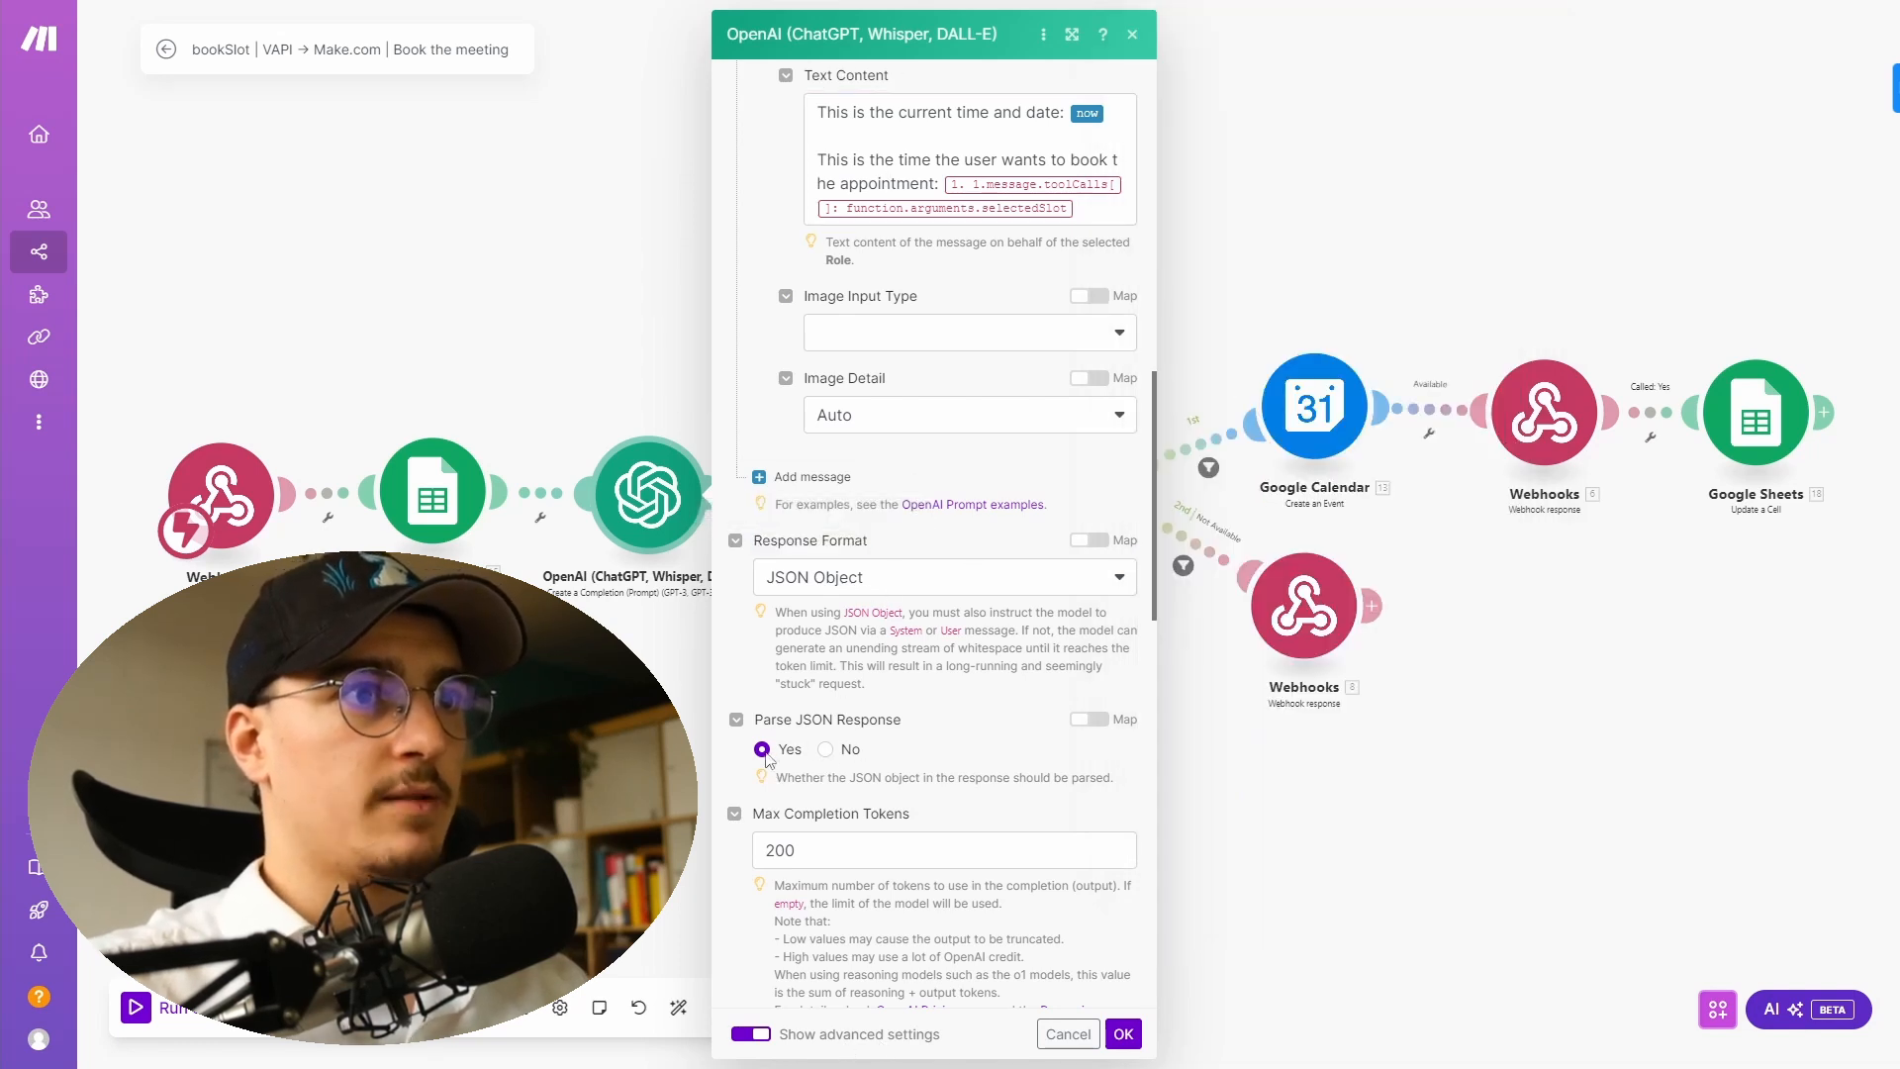
- Review the OpenAI module's remaining settings such as max completion tokens and temperature, then close it
{"action": "scroll", "coordinate": [861, 772], "scroll_direction": "down", "scroll_amount": 7}
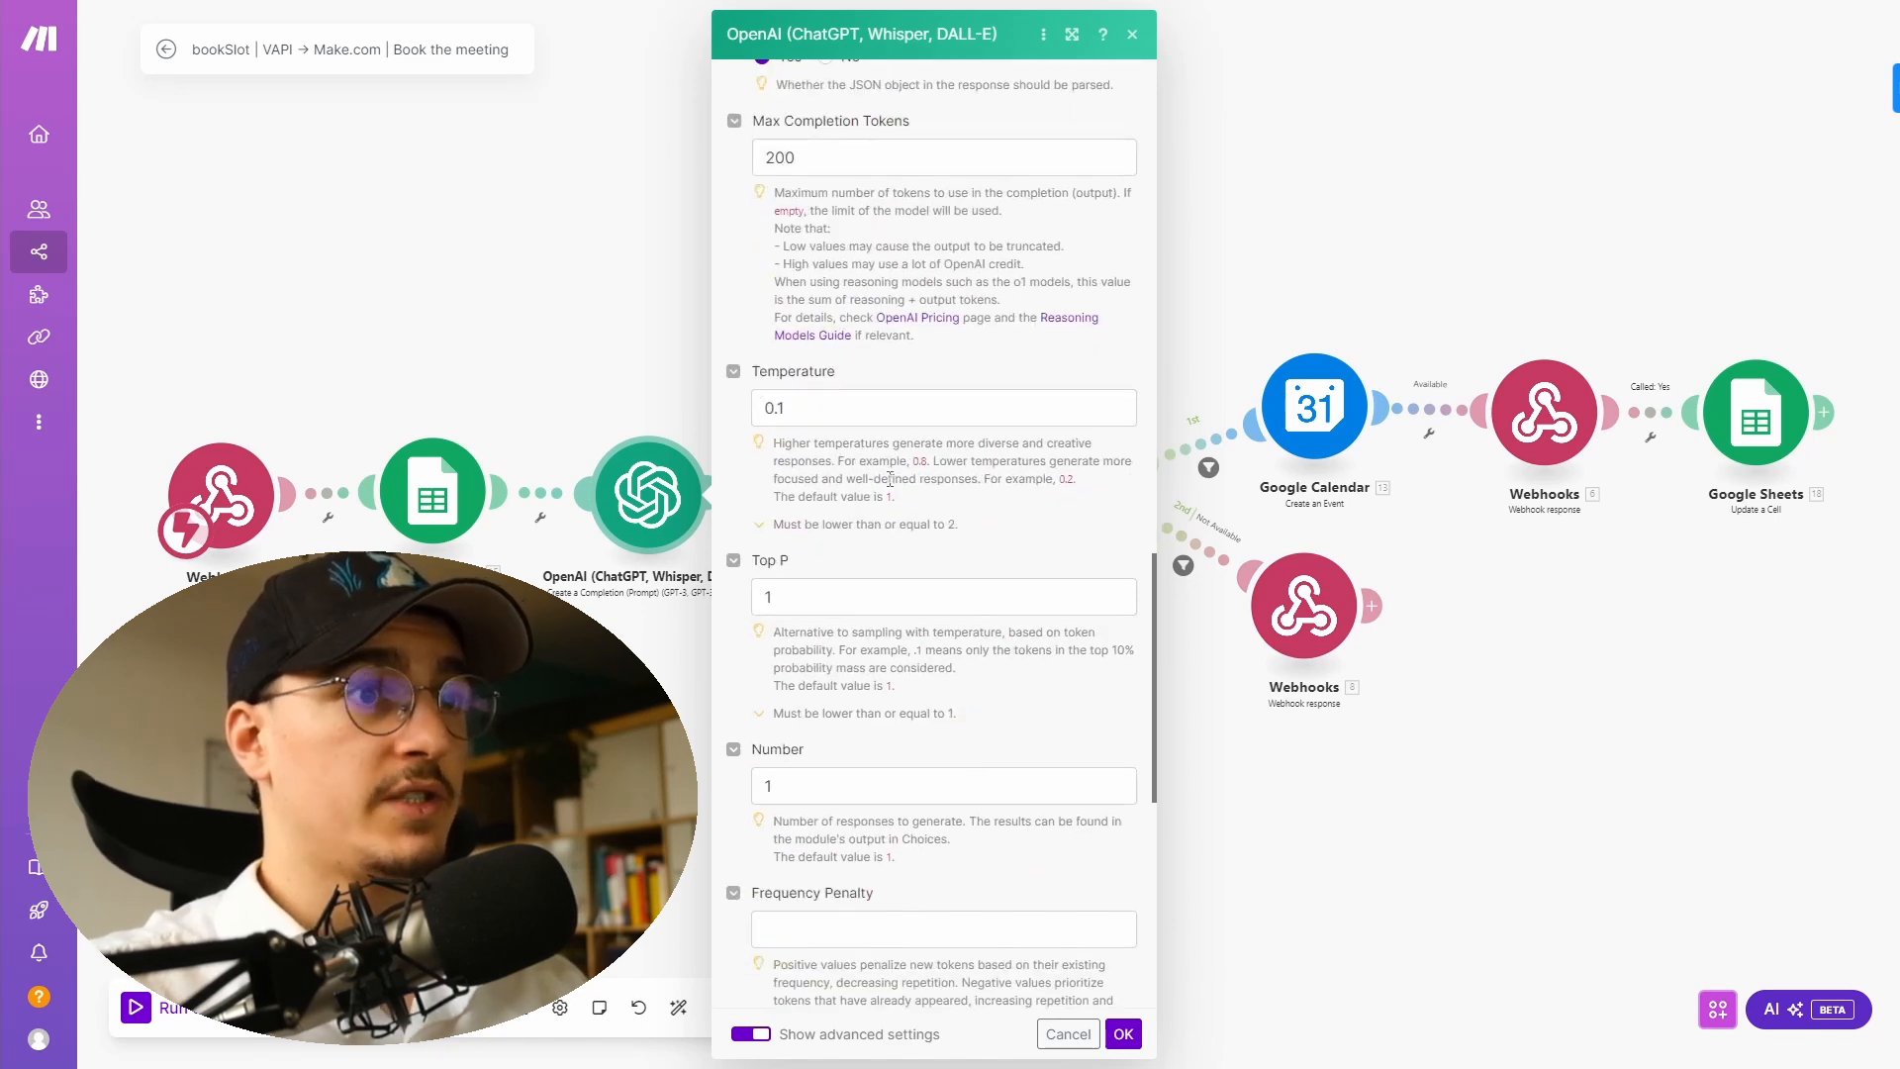
{"action": "scroll", "coordinate": [895, 485], "scroll_direction": "down", "scroll_amount": 7}
{"action": "scroll", "coordinate": [896, 485], "scroll_direction": "down", "scroll_amount": 1}
{"action": "left_click", "coordinate": [1124, 1035]}
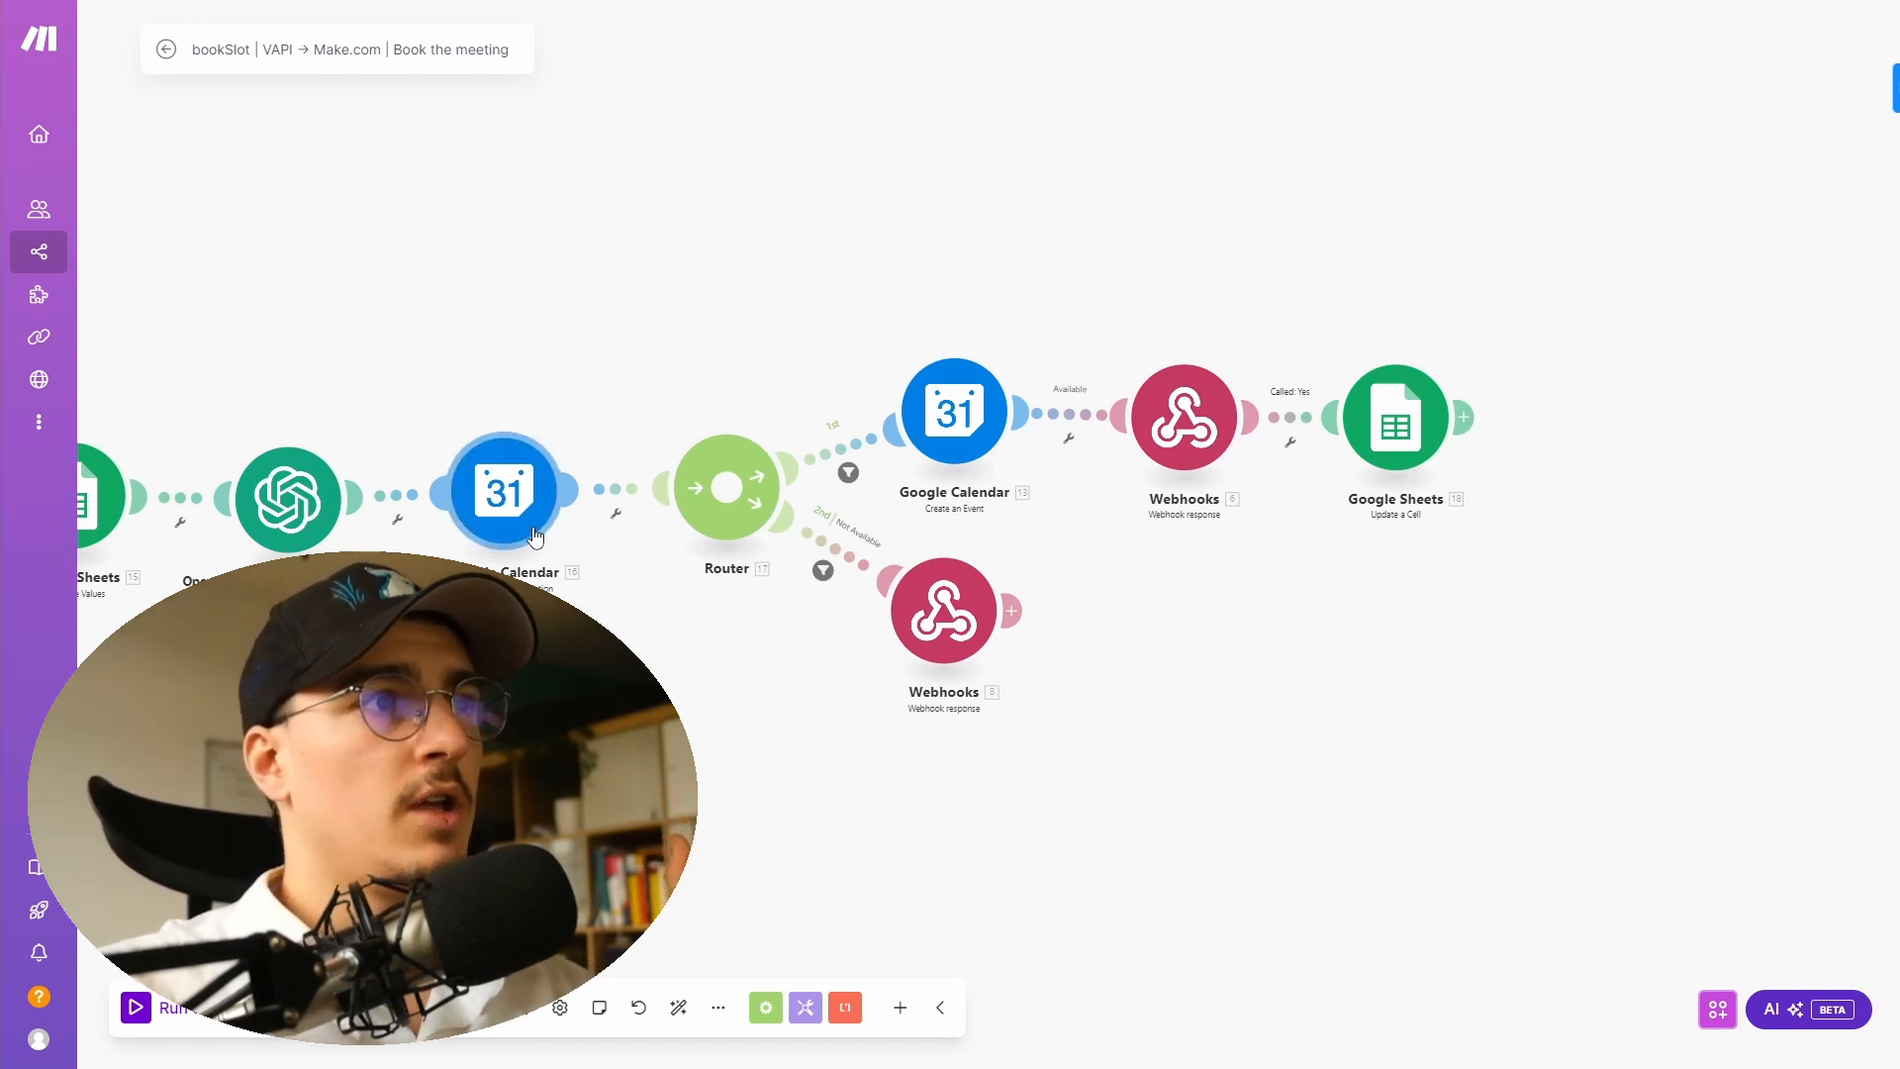
- Check the free/busy Google Calendar module's minimum and maximum time mappings
{"action": "left_click", "coordinate": [501, 508]}
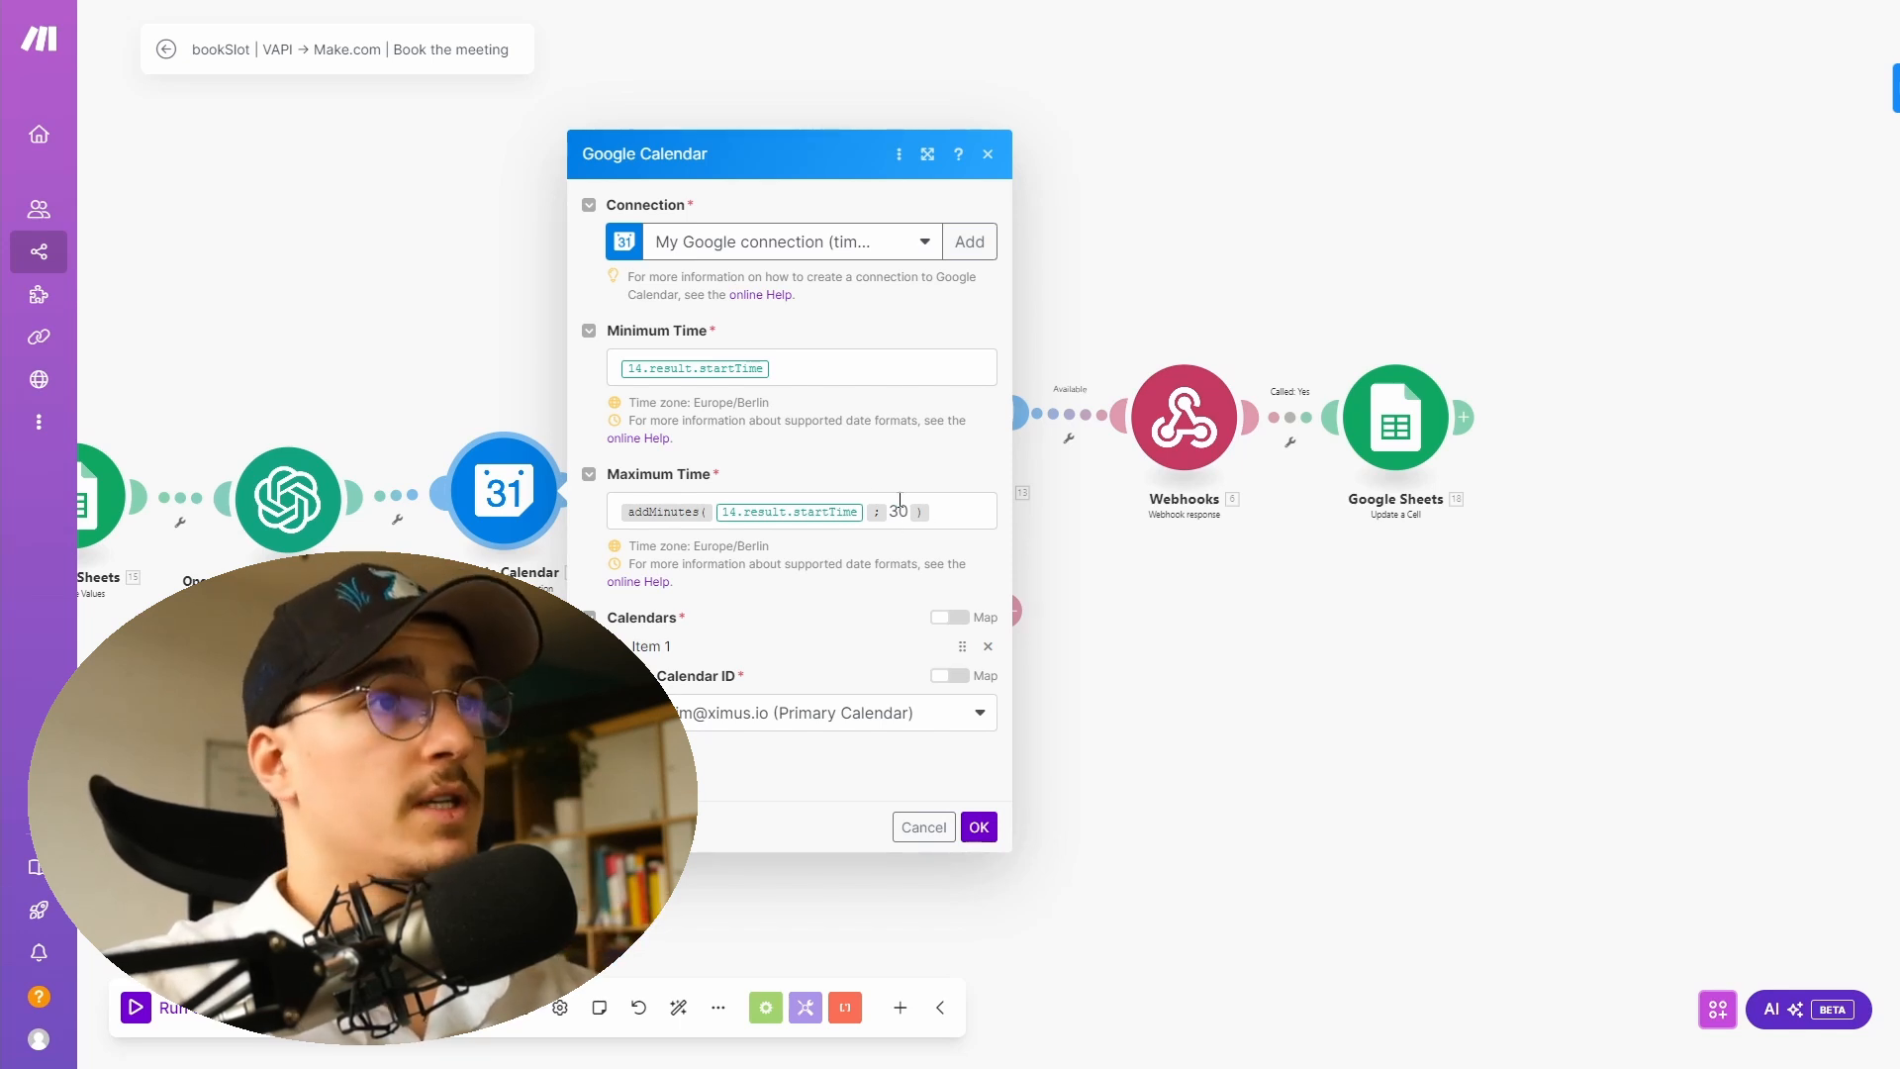
{"action": "left_click", "coordinate": [898, 522]}
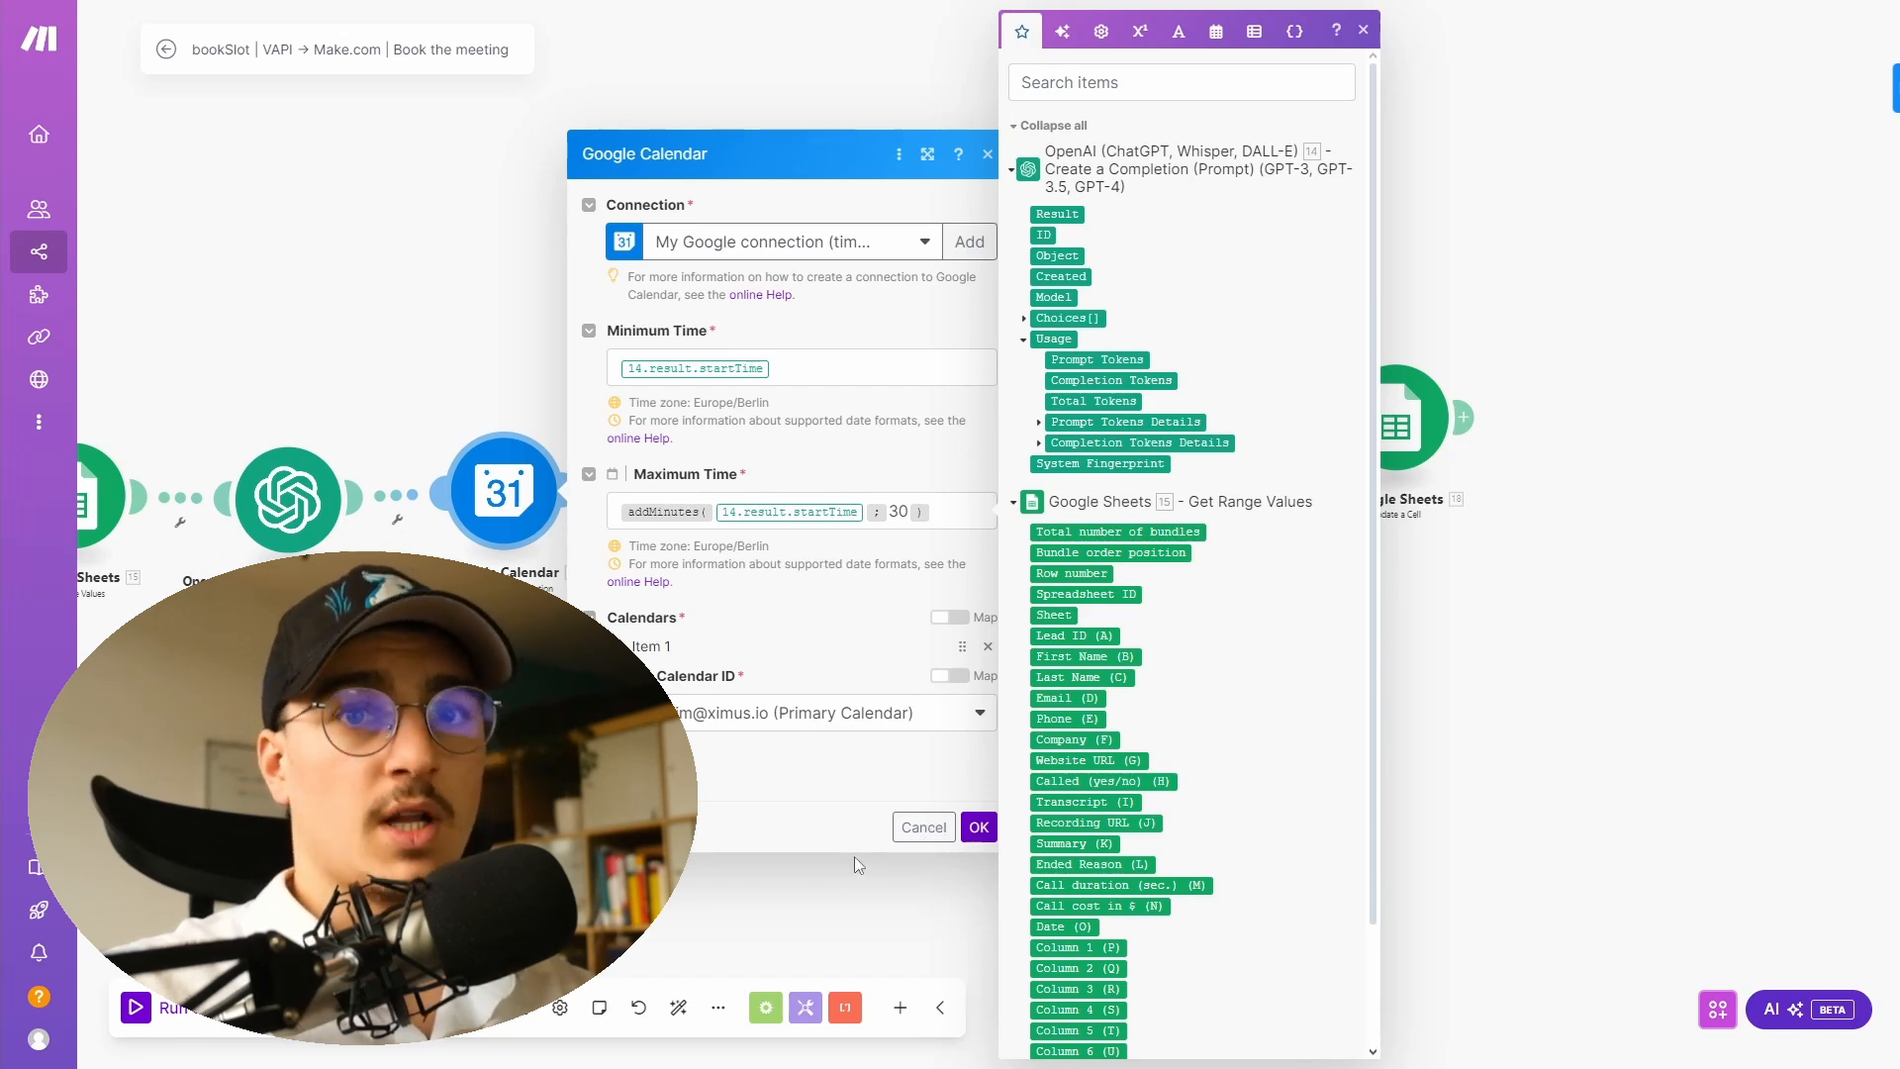
{"action": "left_click", "coordinate": [979, 827]}
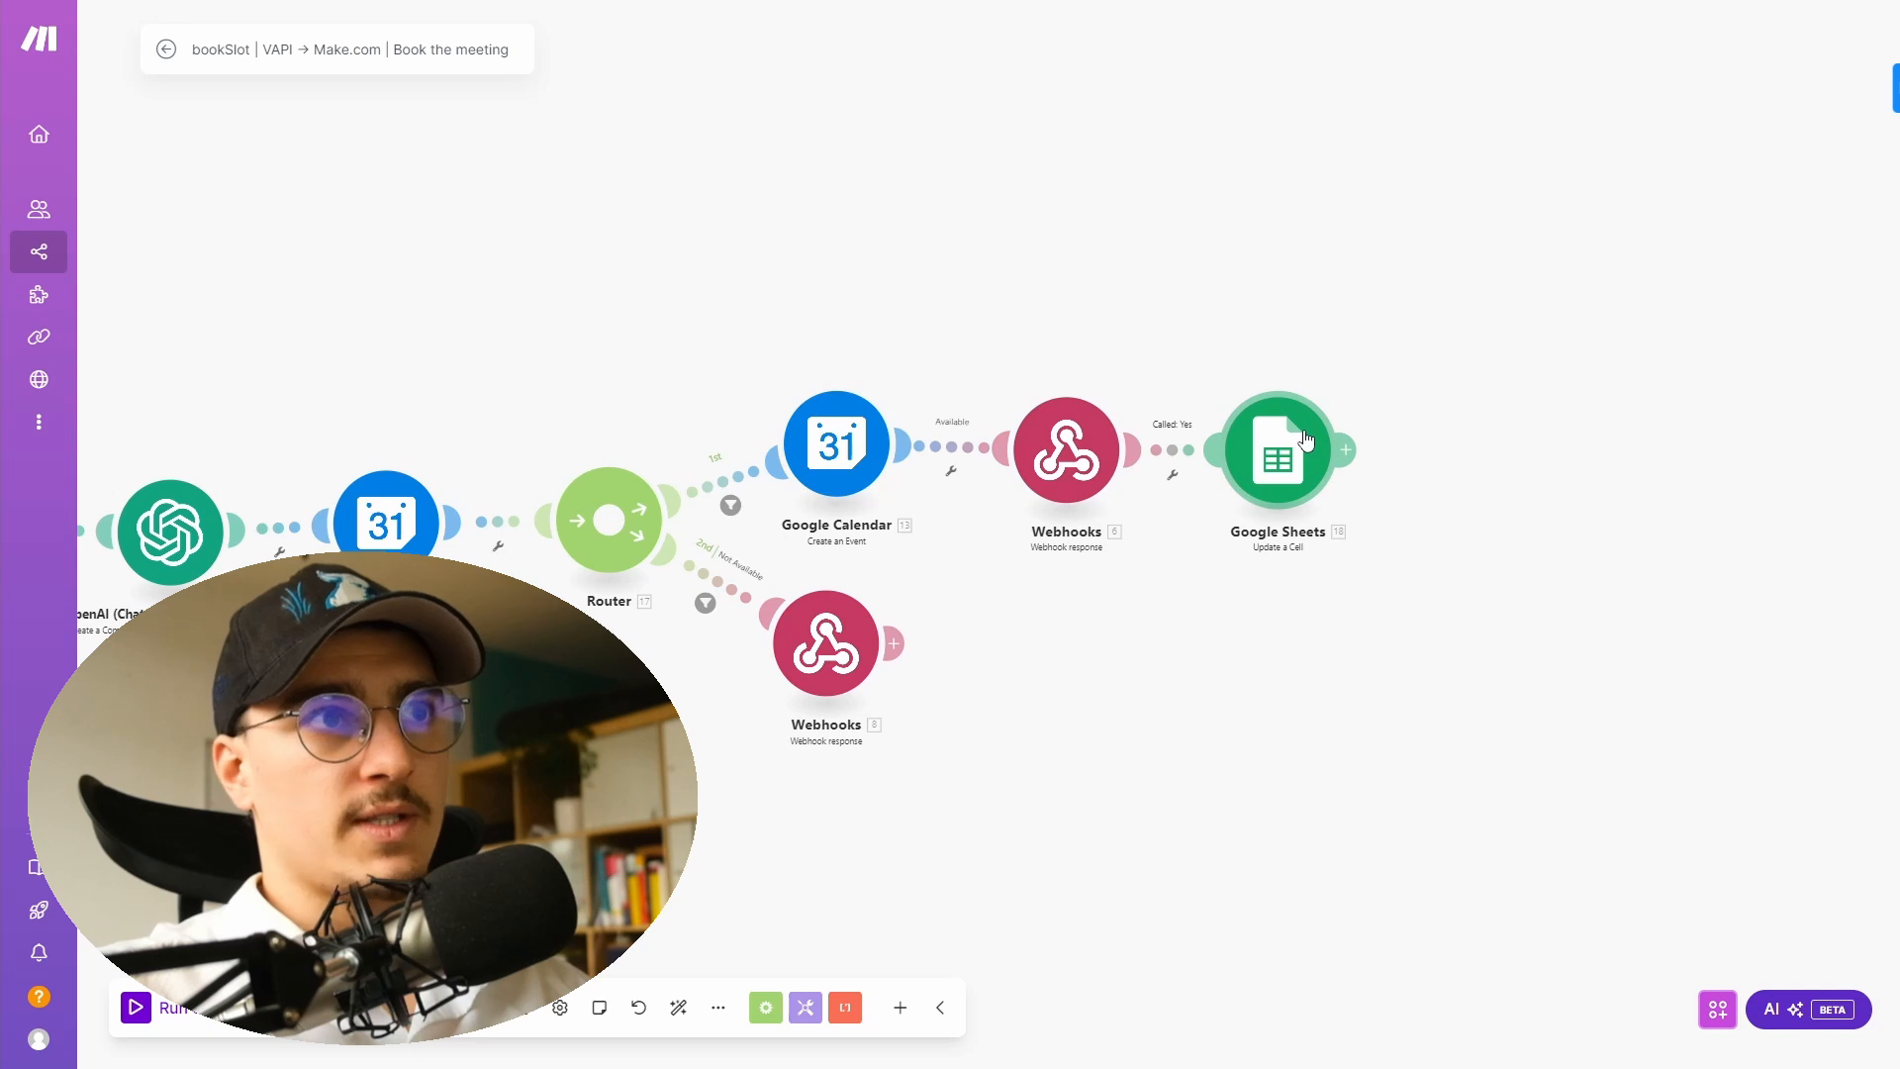
- Inspect the router's route filters and the Not Available webhook response body
{"action": "left_click", "coordinate": [730, 504]}
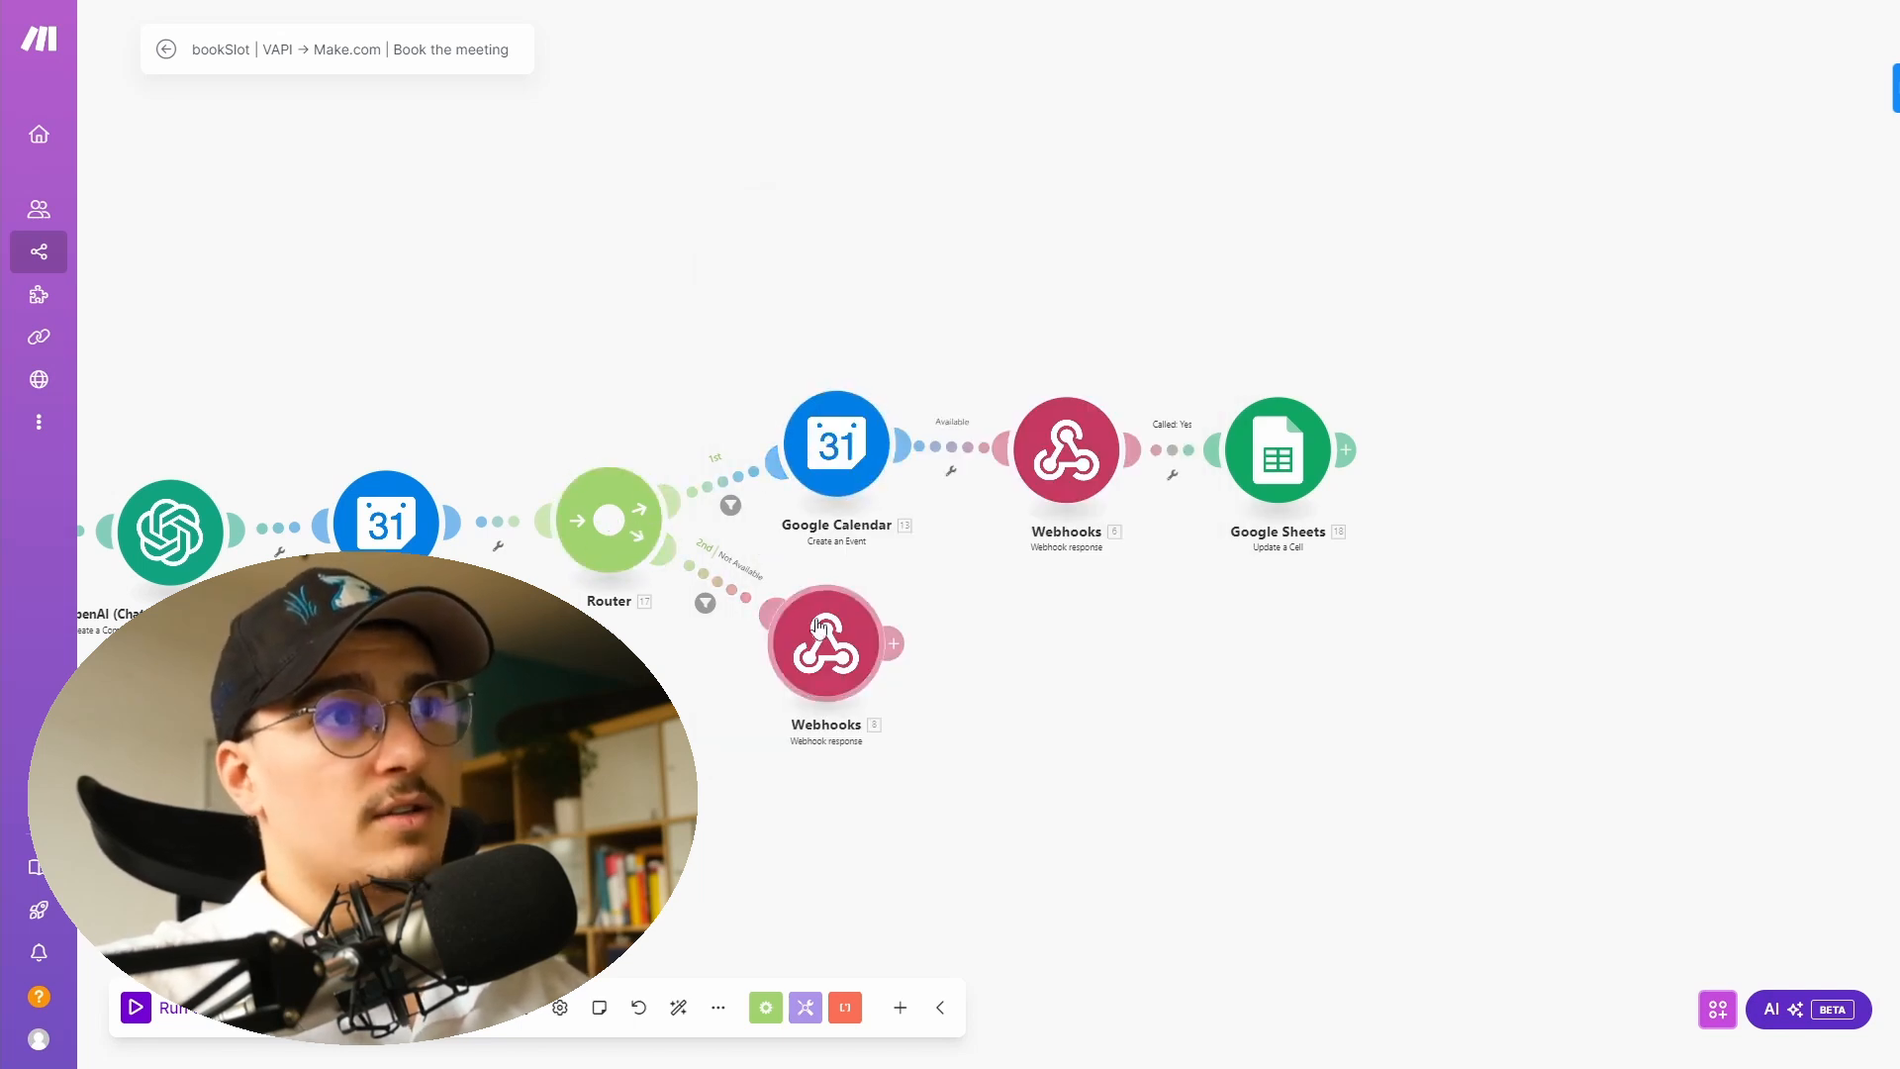
{"action": "left_click", "coordinate": [705, 603]}
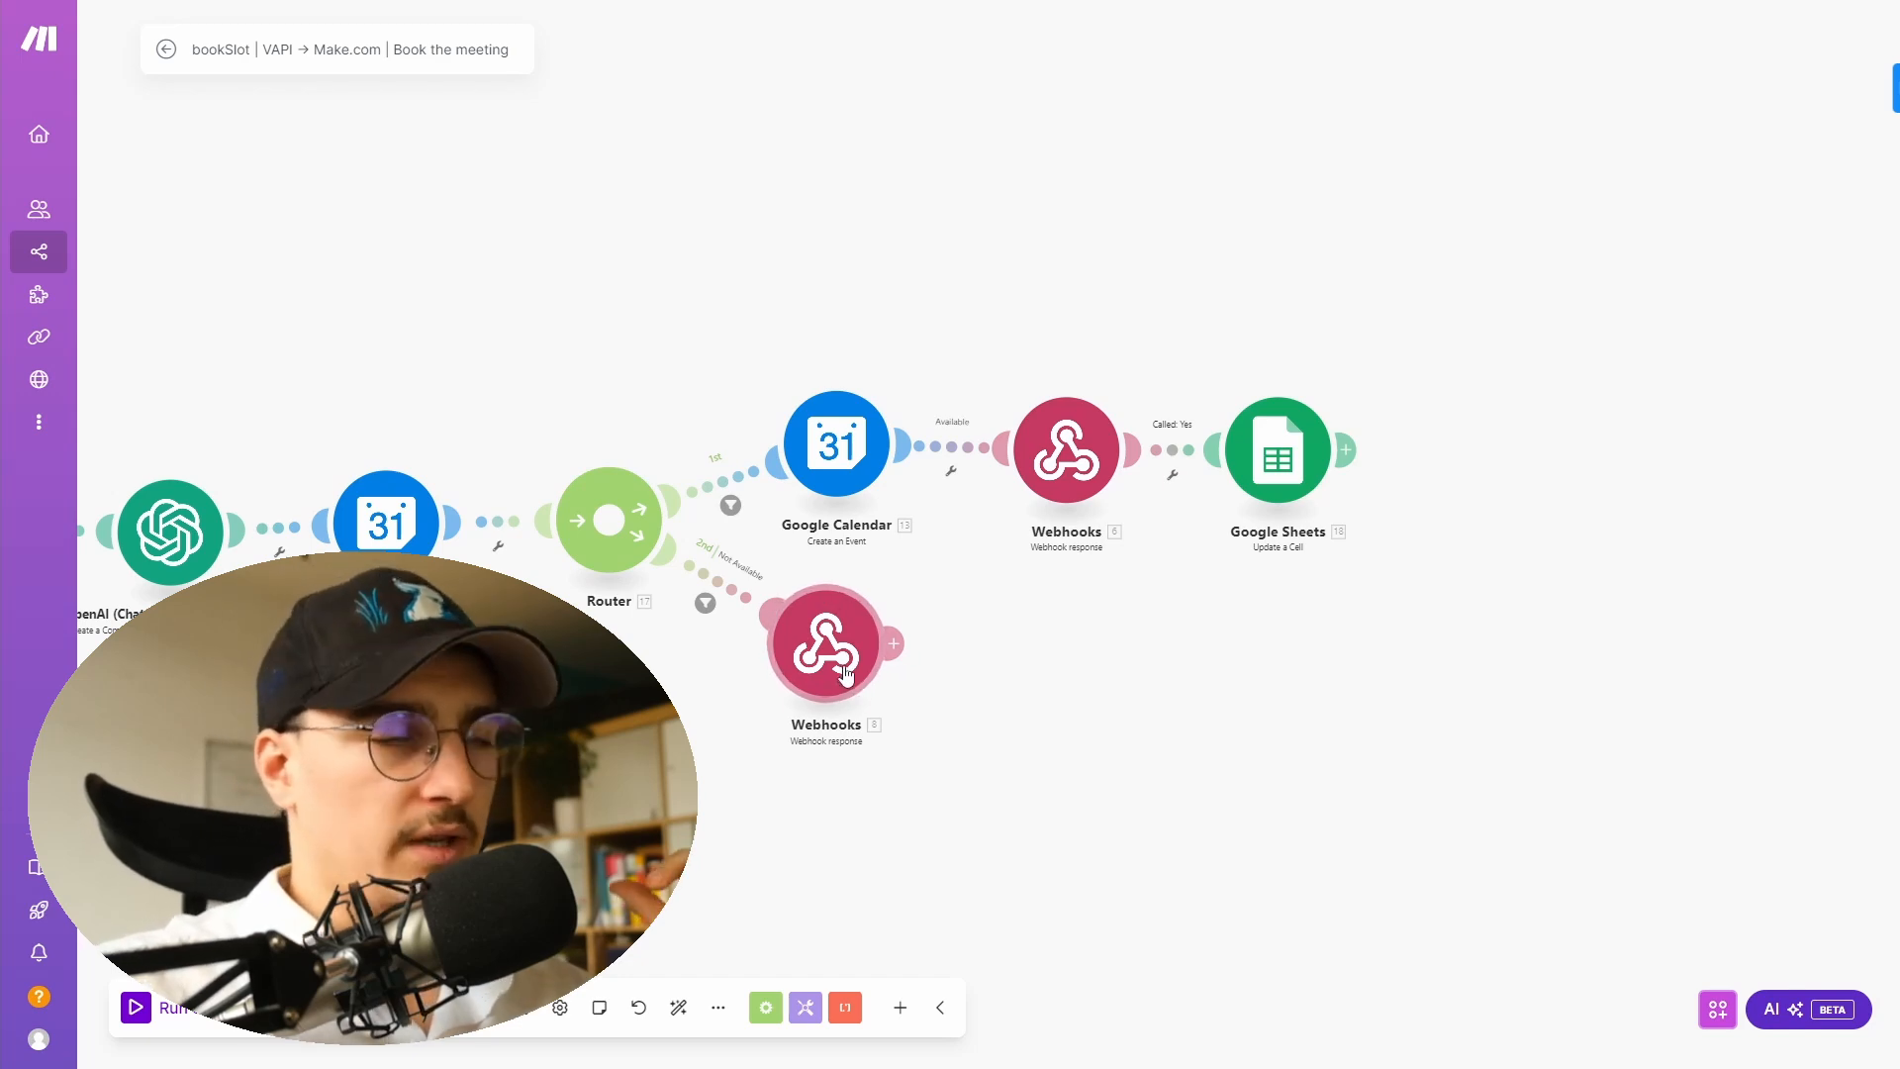
{"action": "left_click", "coordinate": [846, 674]}
{"action": "left_click_drag", "start_coordinate": [958, 865], "coordinate": [932, 578]}
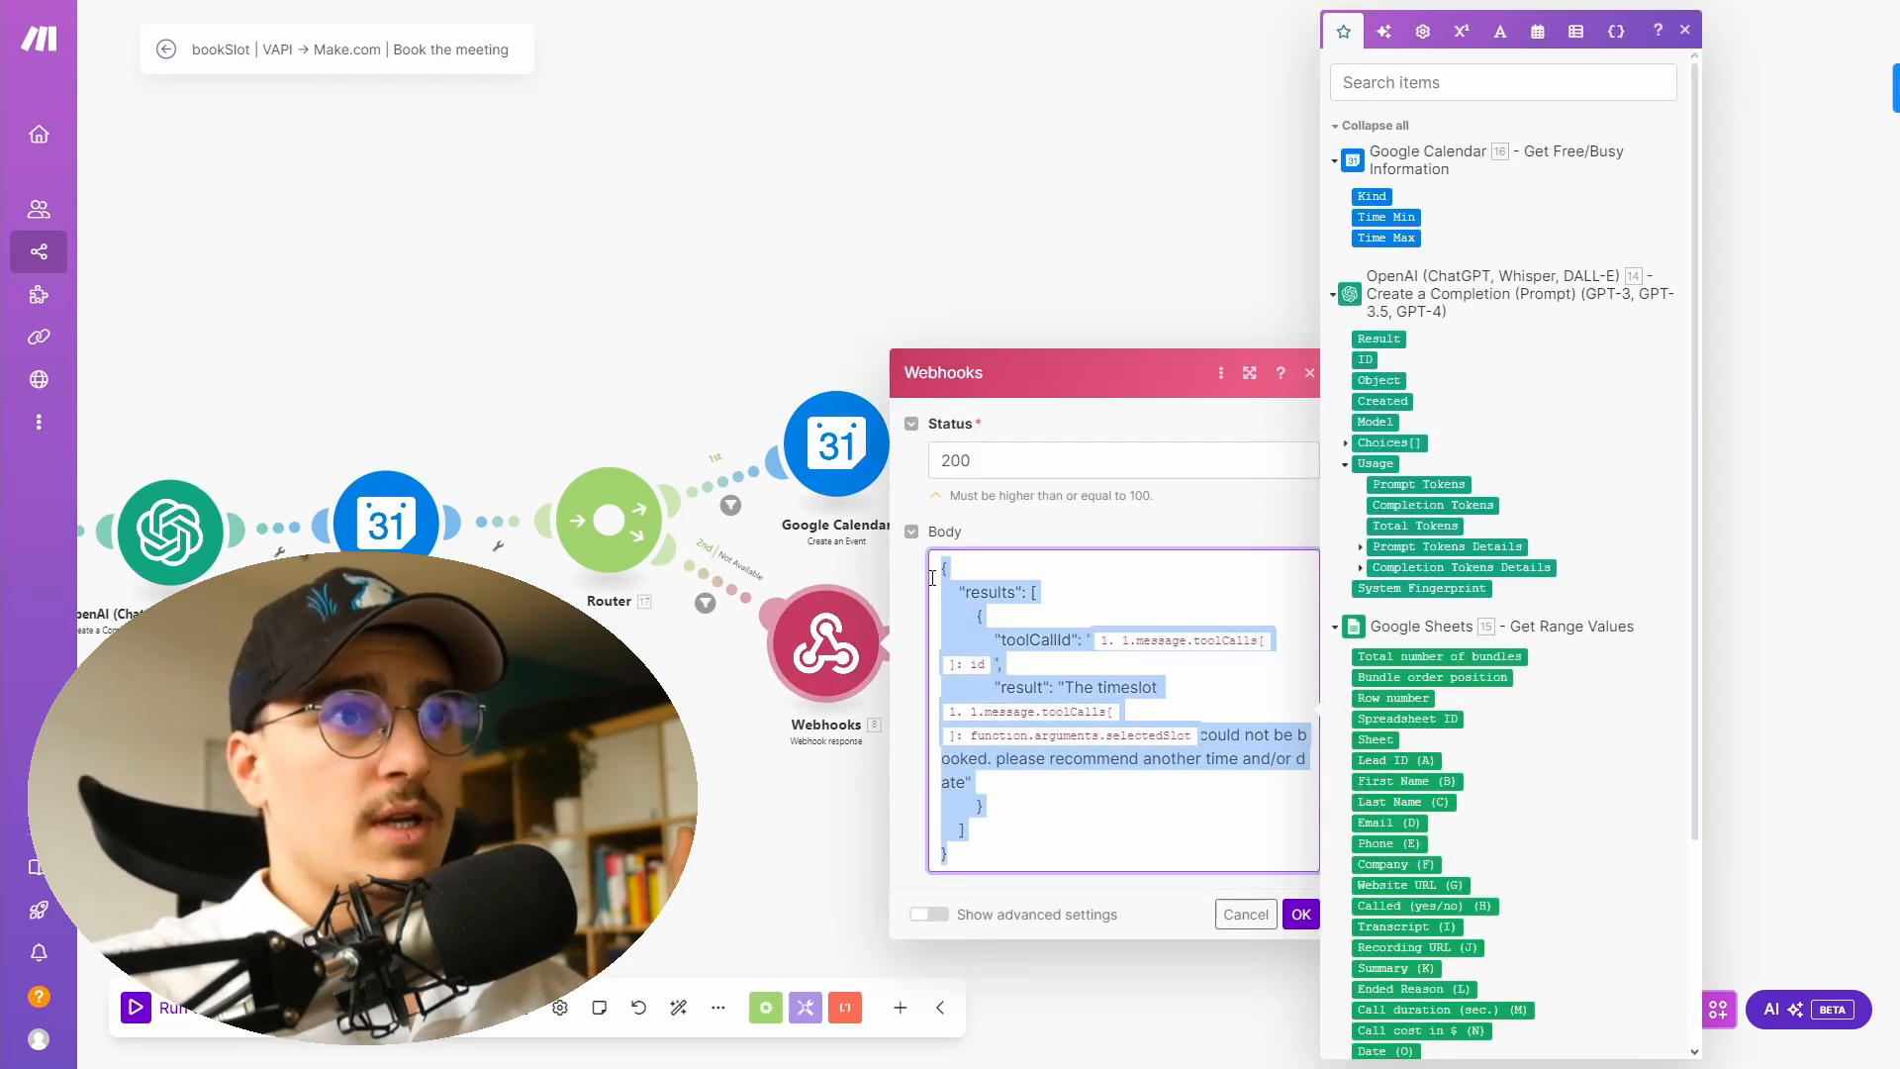
{"action": "left_click", "coordinate": [1043, 841]}
{"action": "left_click_drag", "start_coordinate": [959, 859], "coordinate": [933, 578]}
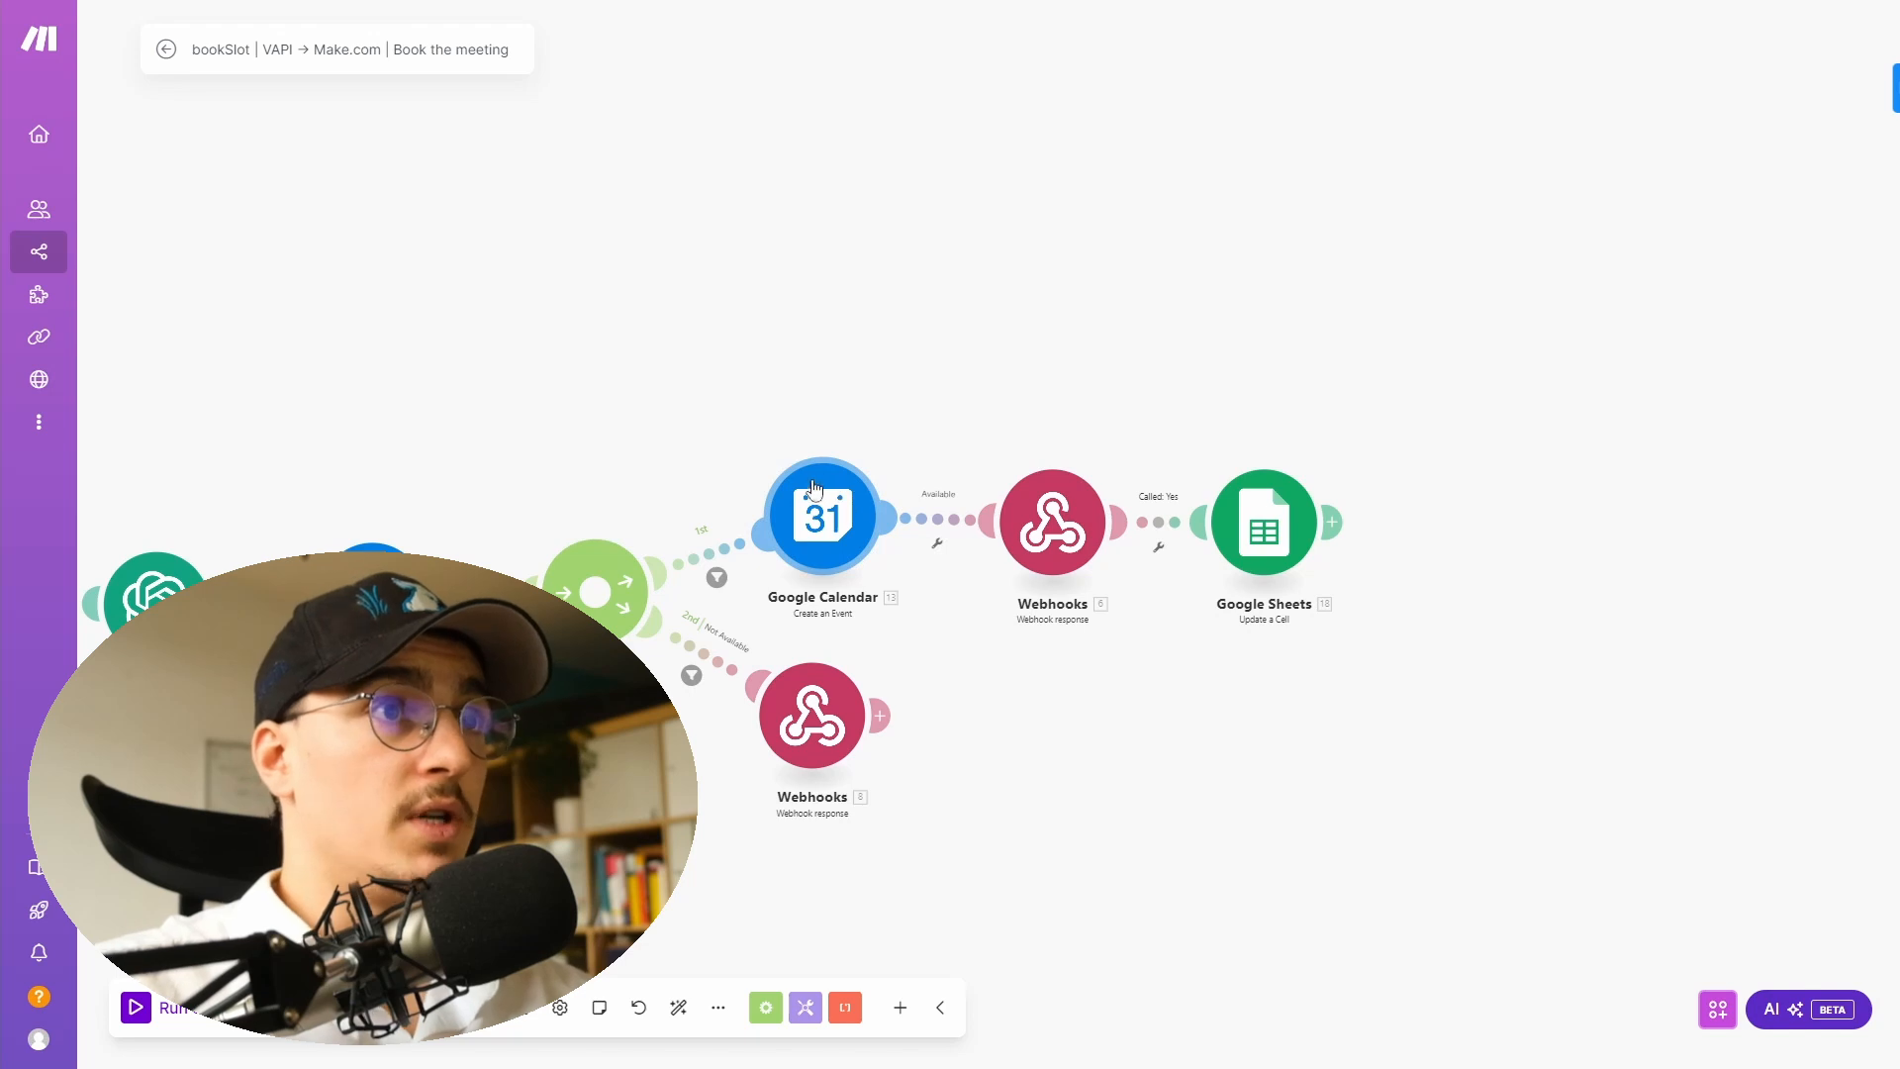
- Review the Create an Event module's event type, event name, start and end dates, and attendee settings
{"action": "left_click", "coordinate": [816, 495]}
{"action": "left_click", "coordinate": [947, 256]}
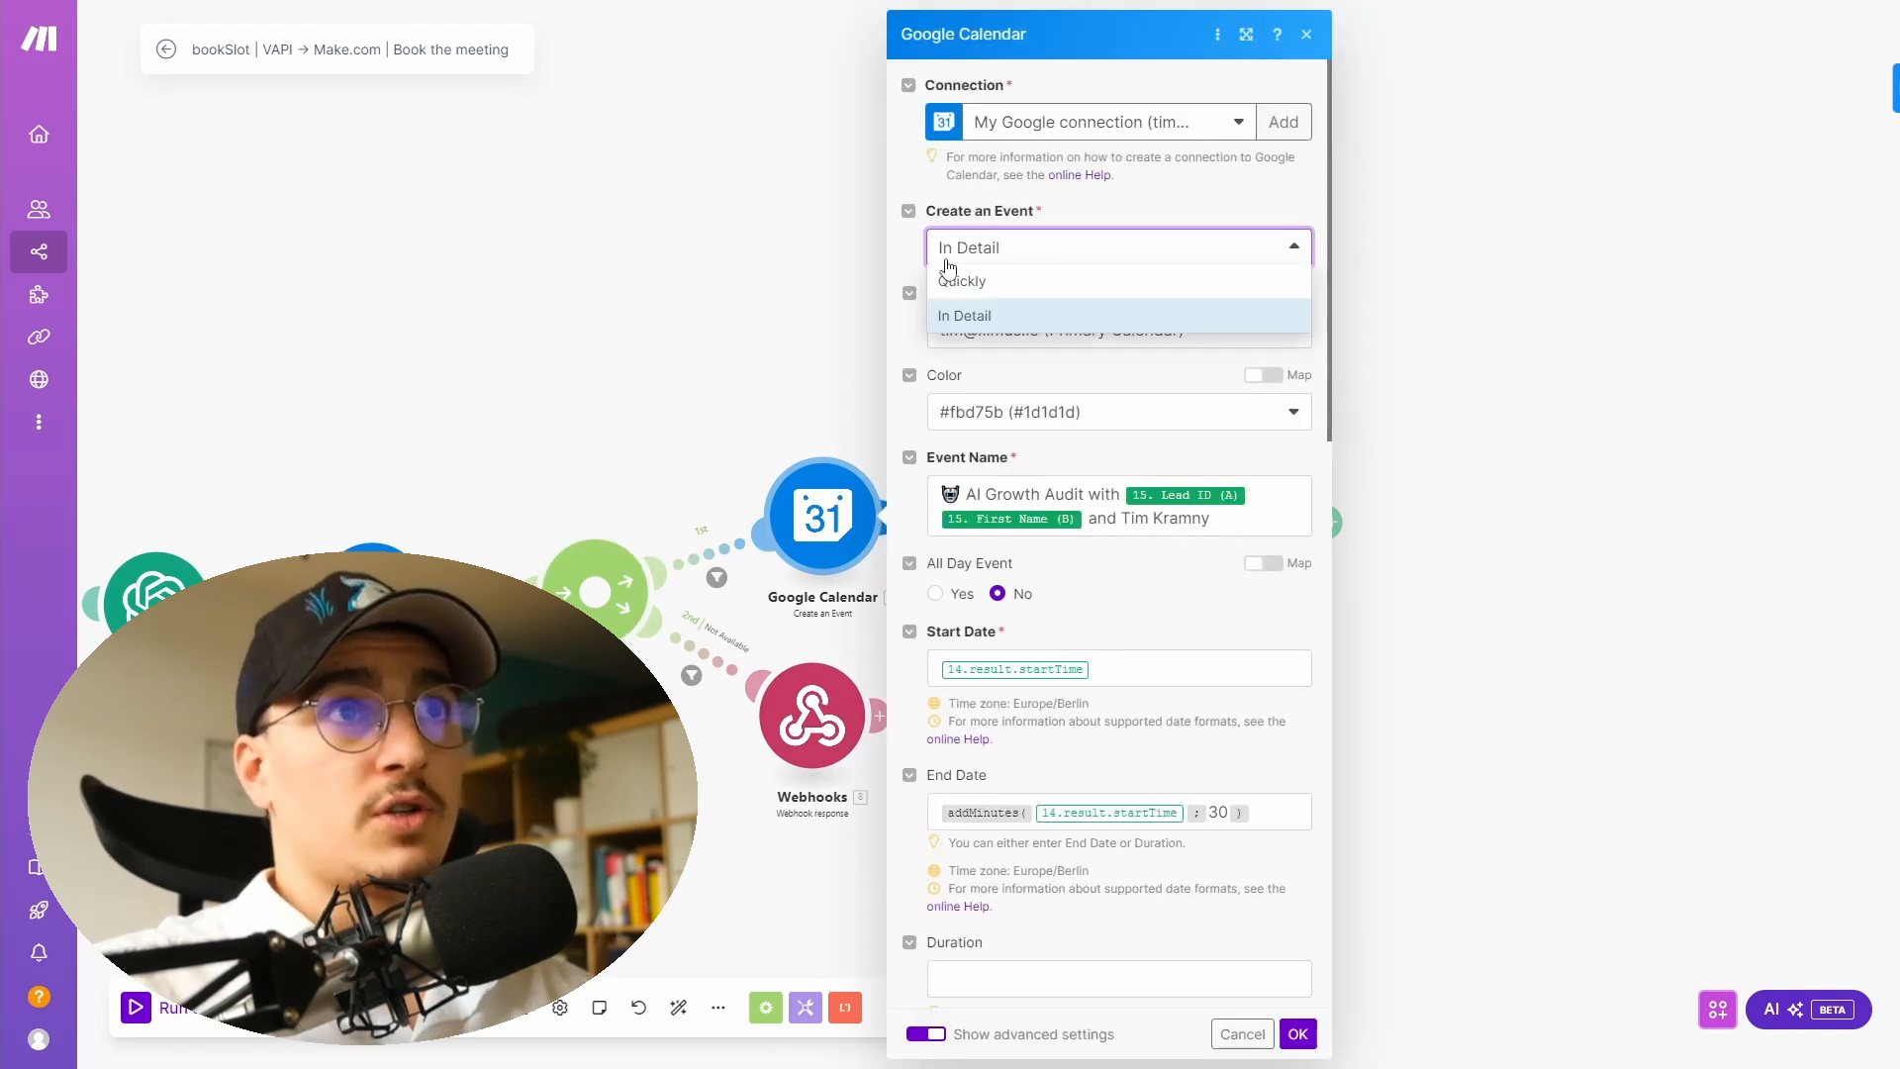
{"action": "left_click", "coordinate": [1138, 205]}
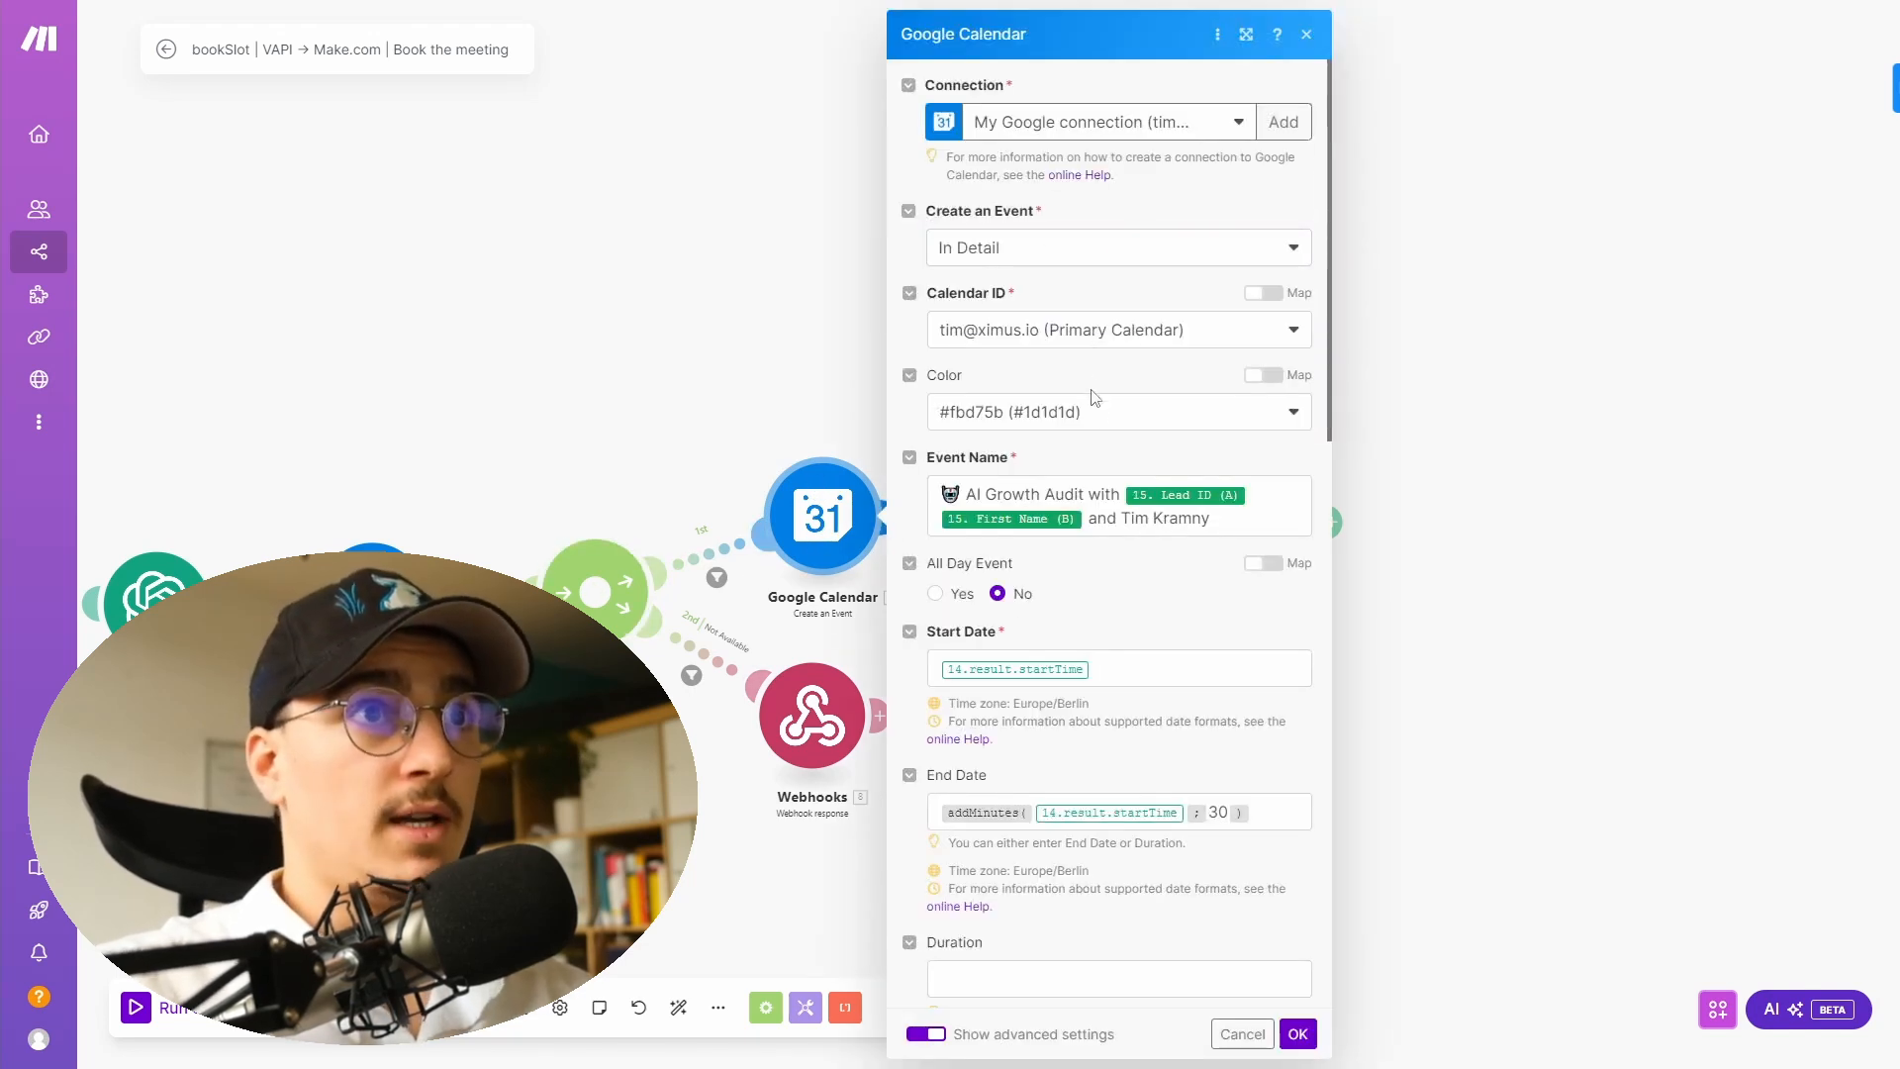
{"action": "scroll", "coordinate": [1118, 420], "scroll_direction": "down", "scroll_amount": 1}
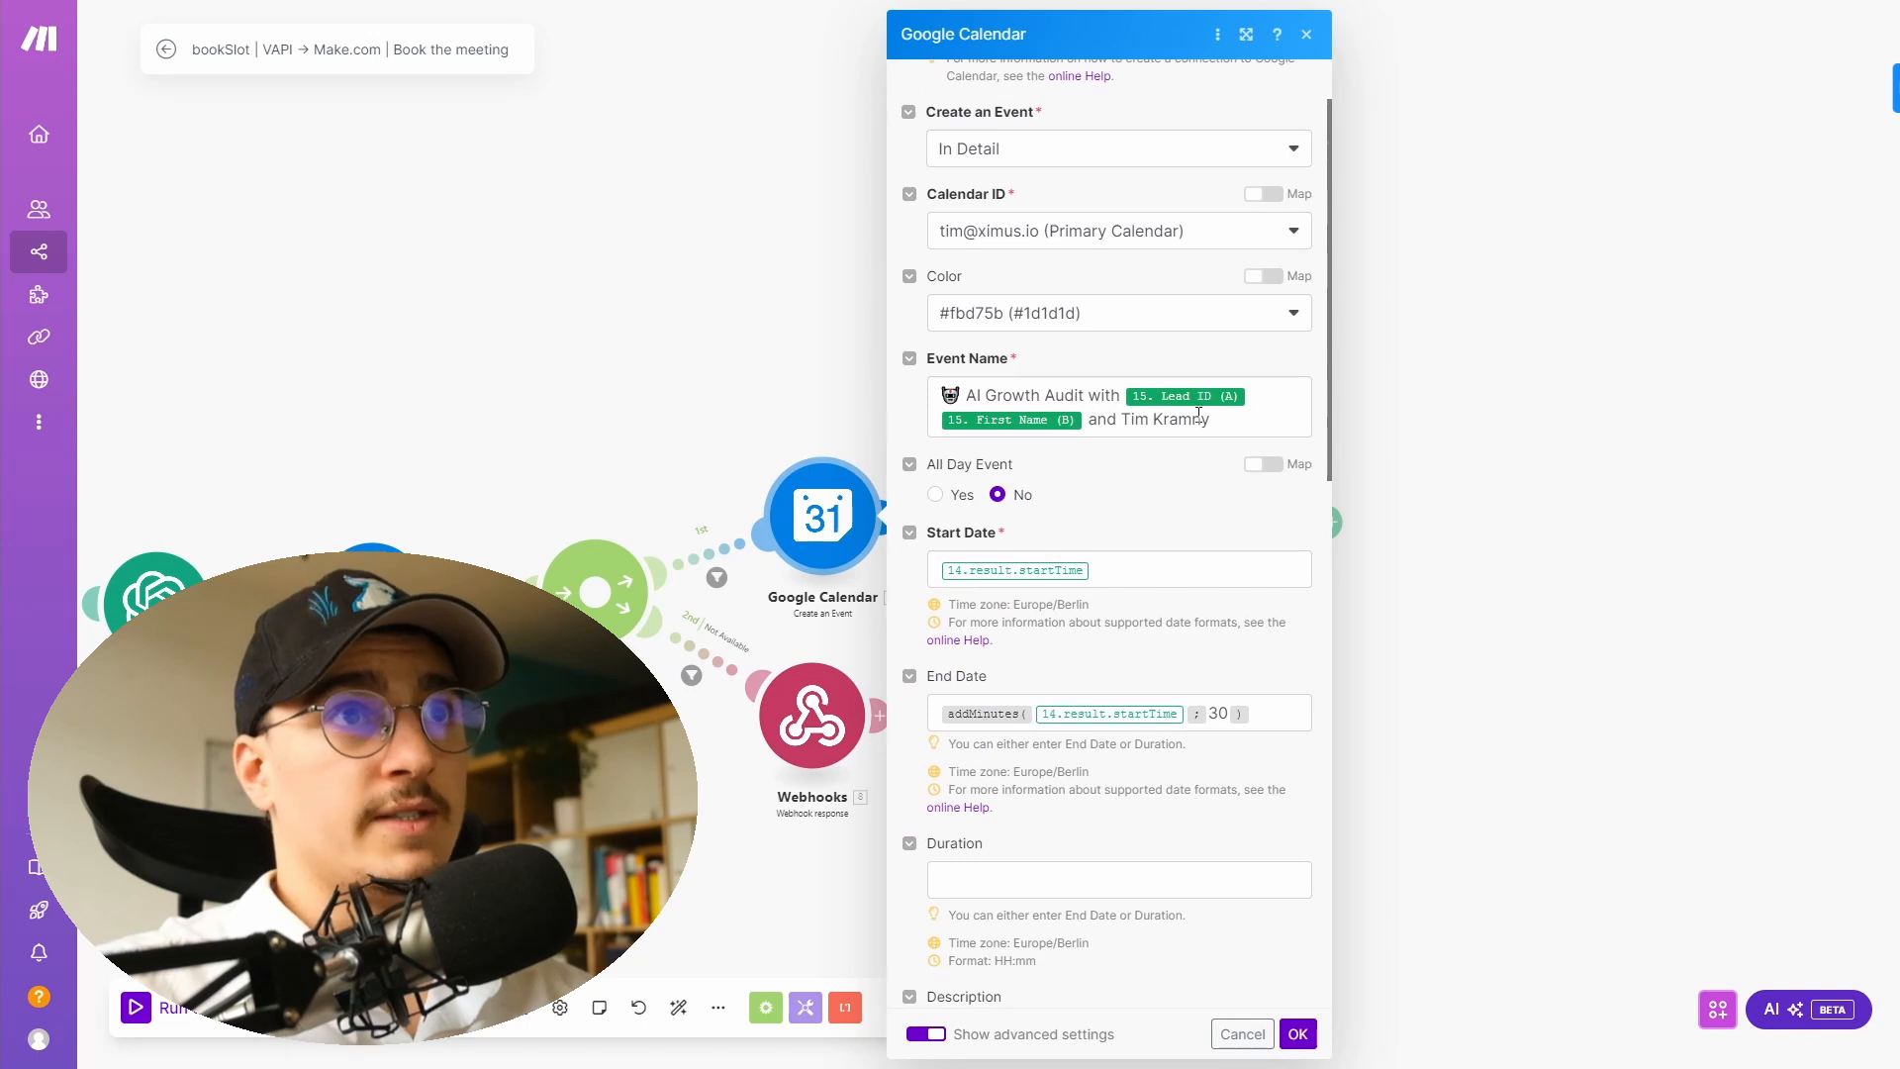
{"action": "scroll", "coordinate": [1197, 413], "scroll_direction": "down", "scroll_amount": 2}
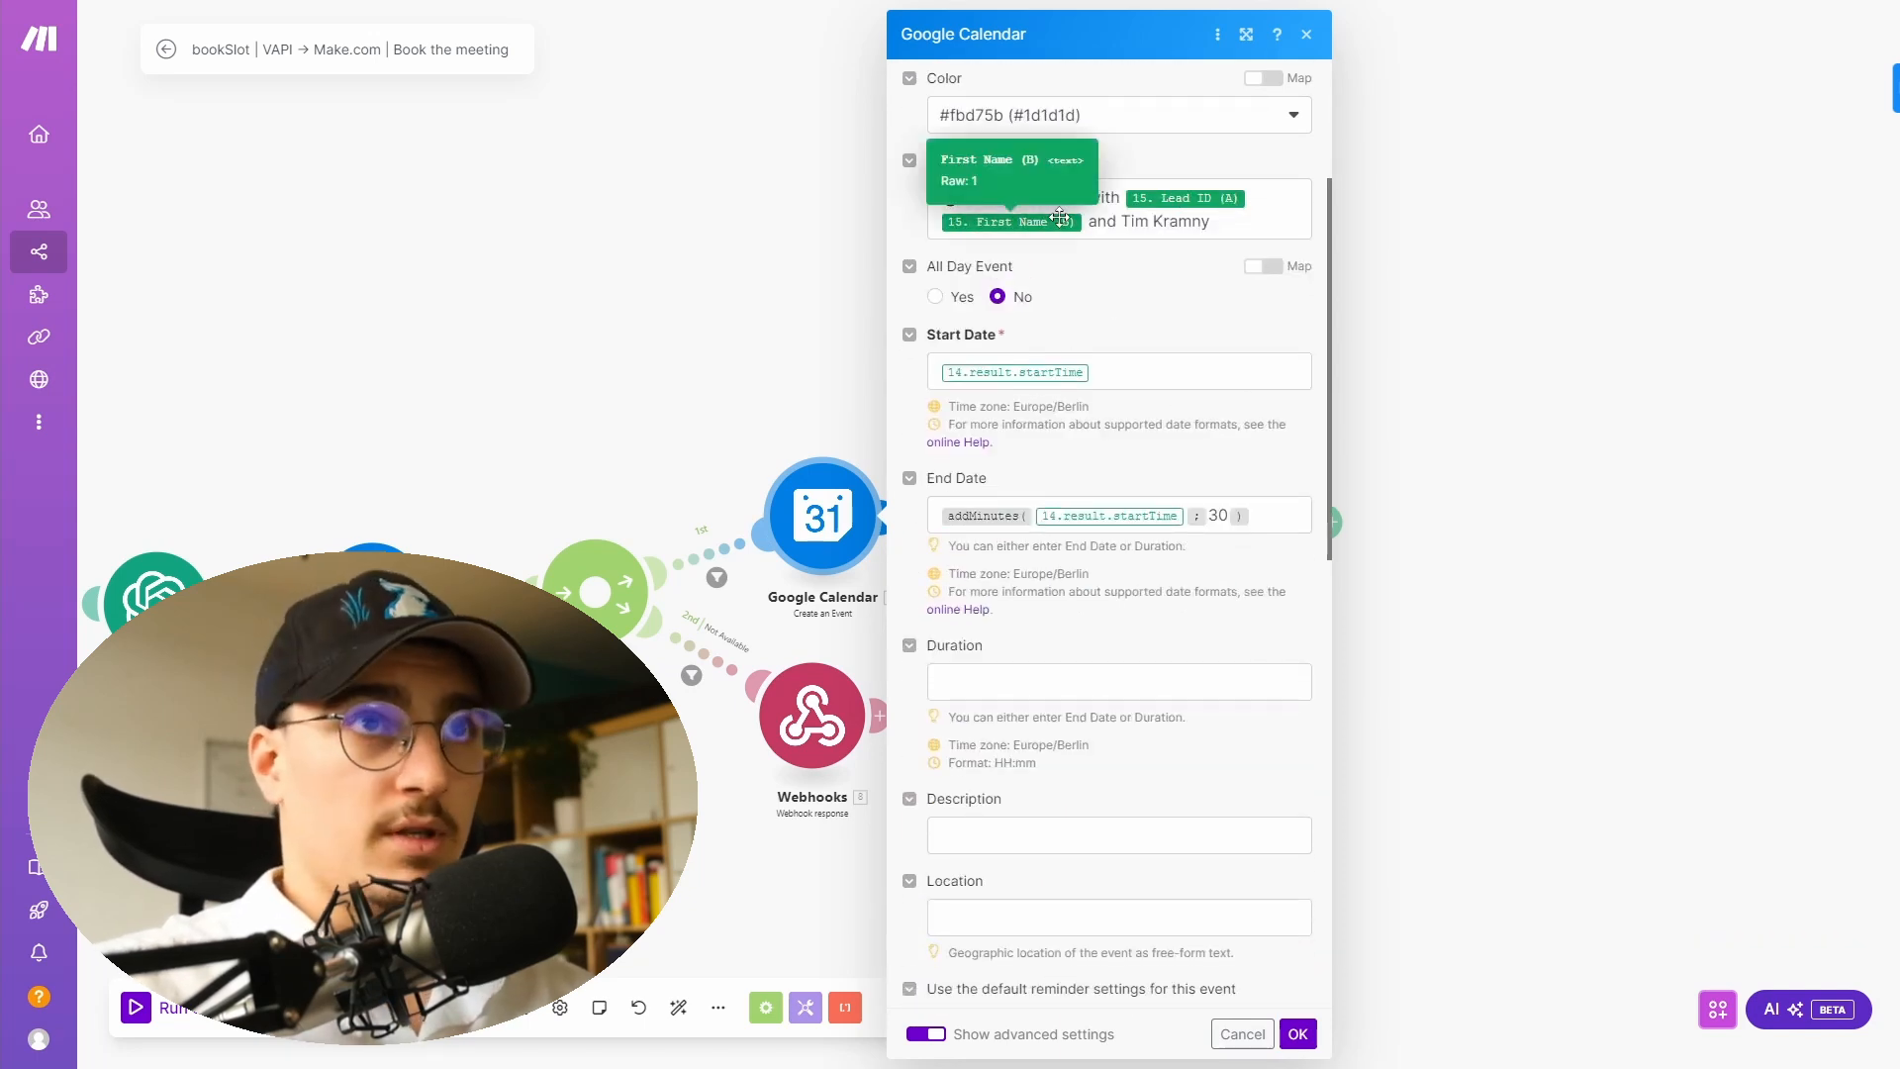
{"action": "scroll", "coordinate": [1168, 277], "scroll_direction": "down", "scroll_amount": 1}
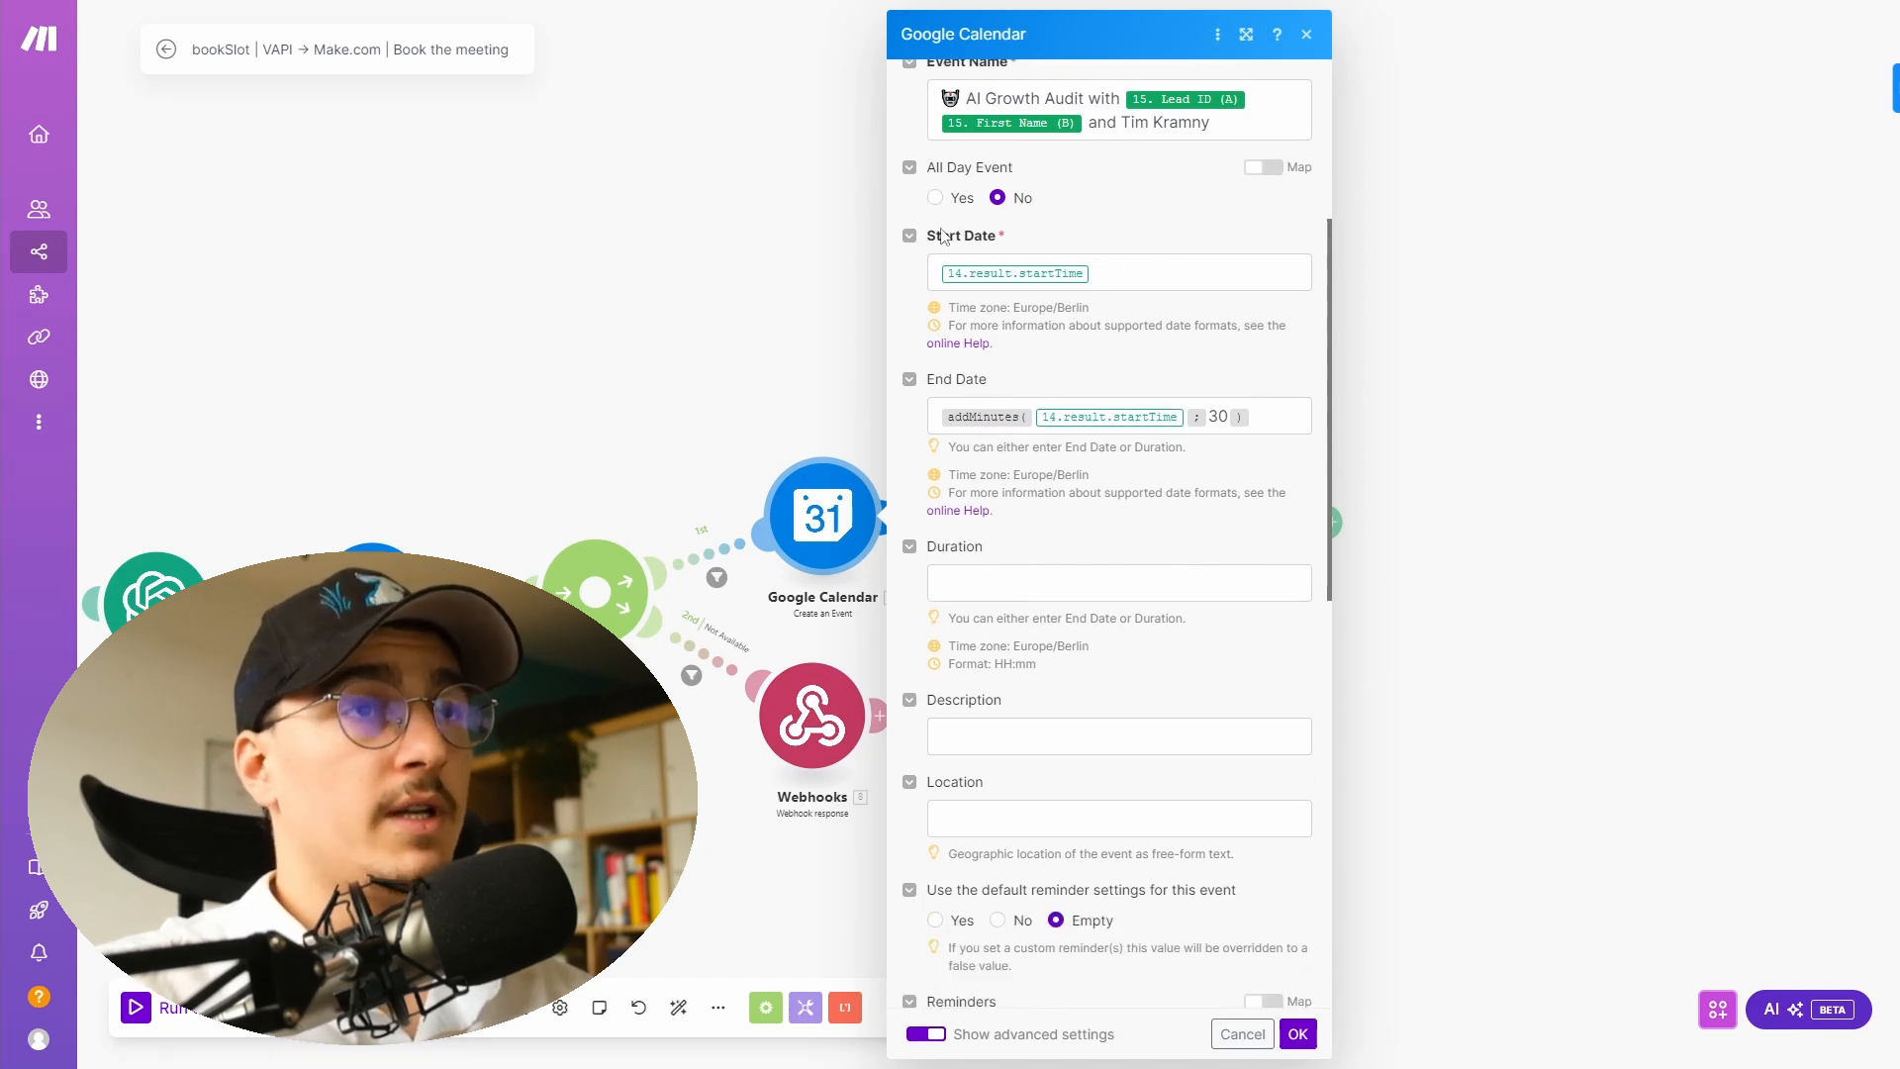
{"action": "left_click_drag", "start_coordinate": [334, 303], "coordinate": [879, 258]}
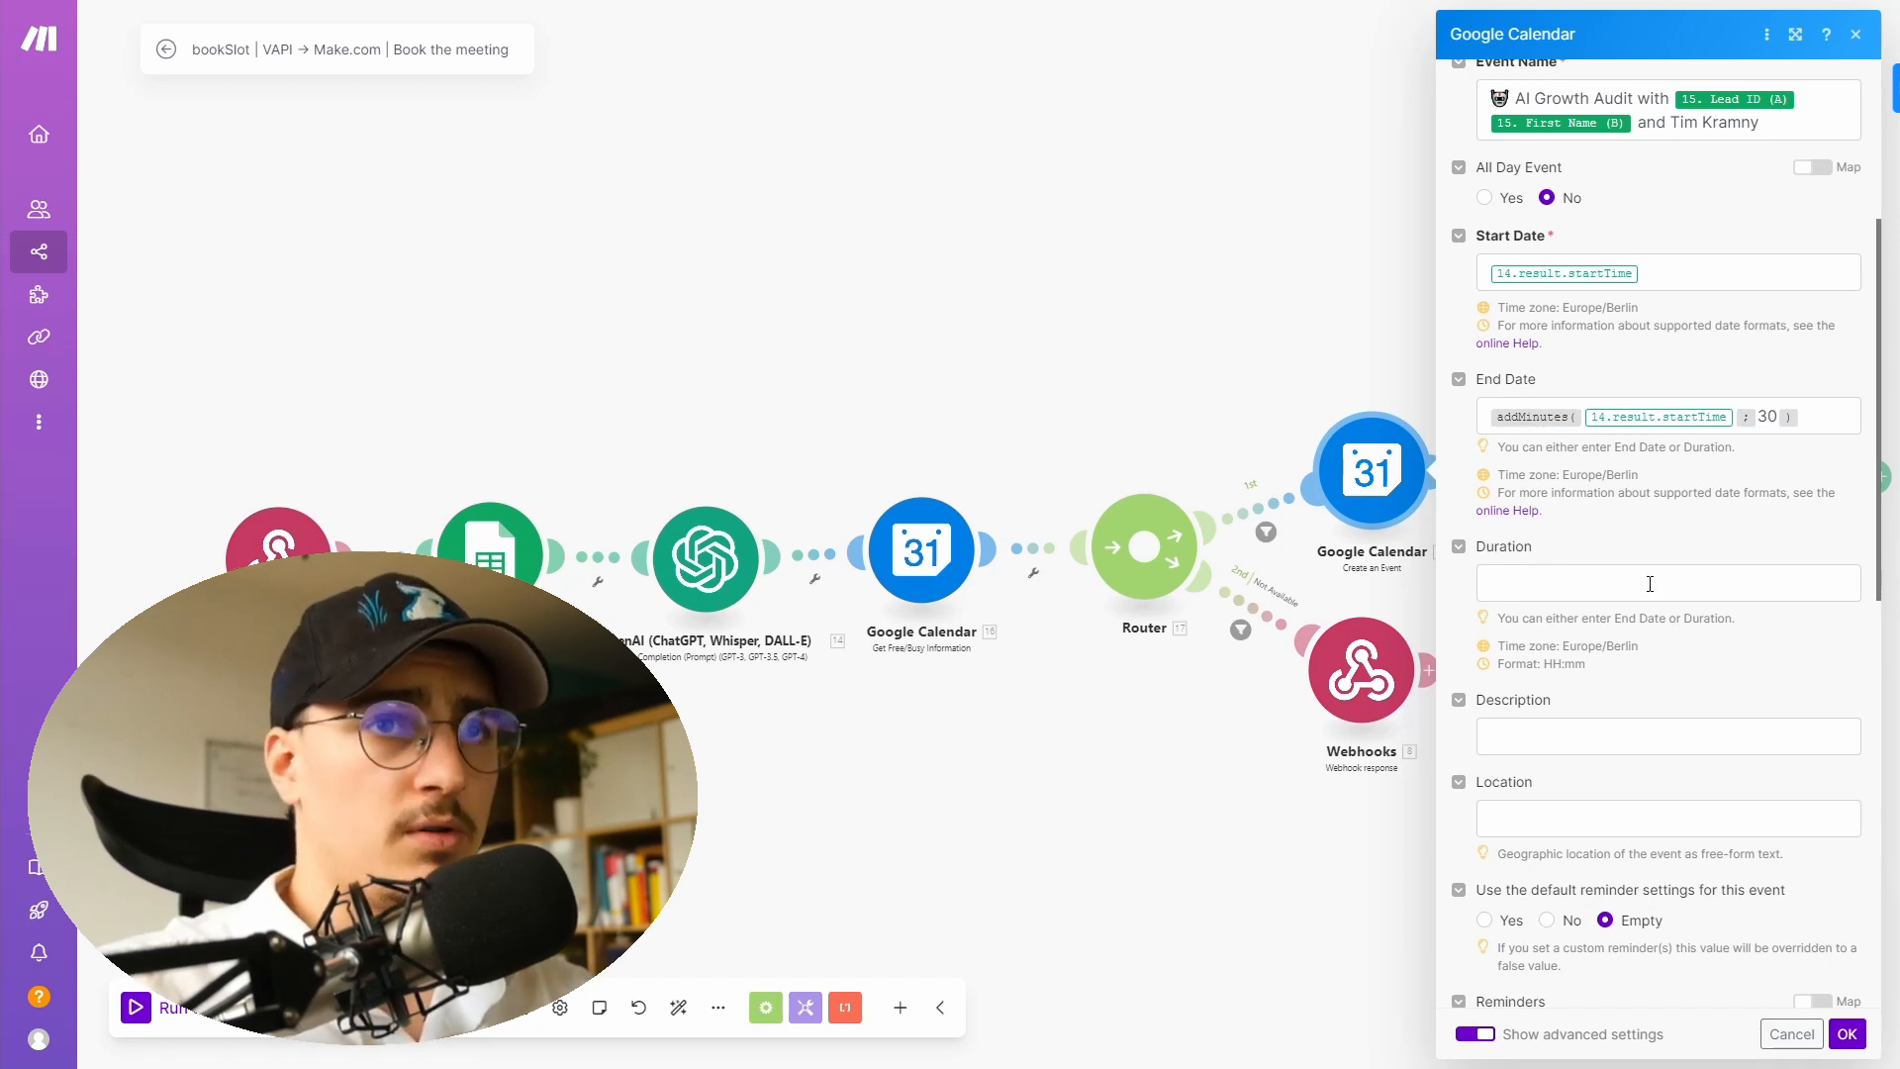
{"action": "scroll", "coordinate": [1650, 584], "scroll_direction": "down", "scroll_amount": 3}
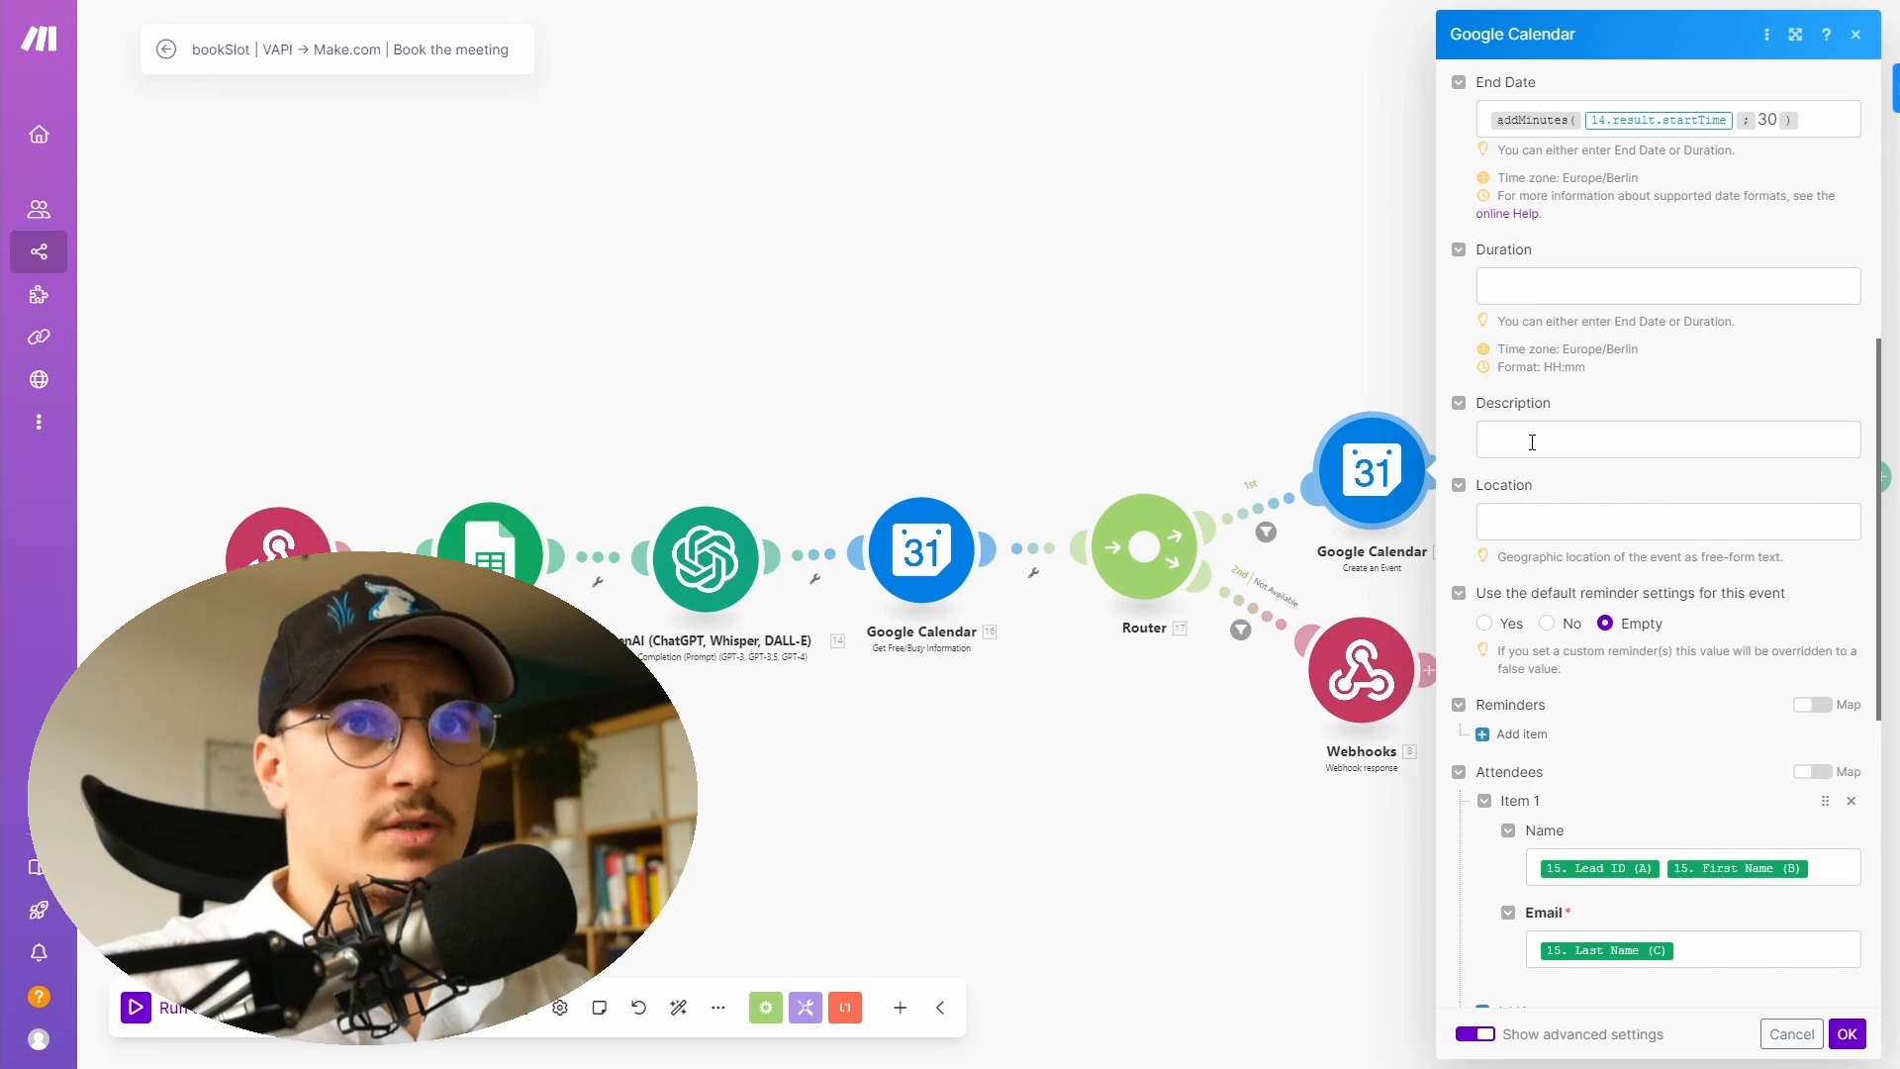
{"action": "scroll", "coordinate": [1489, 519], "scroll_direction": "down", "scroll_amount": 2}
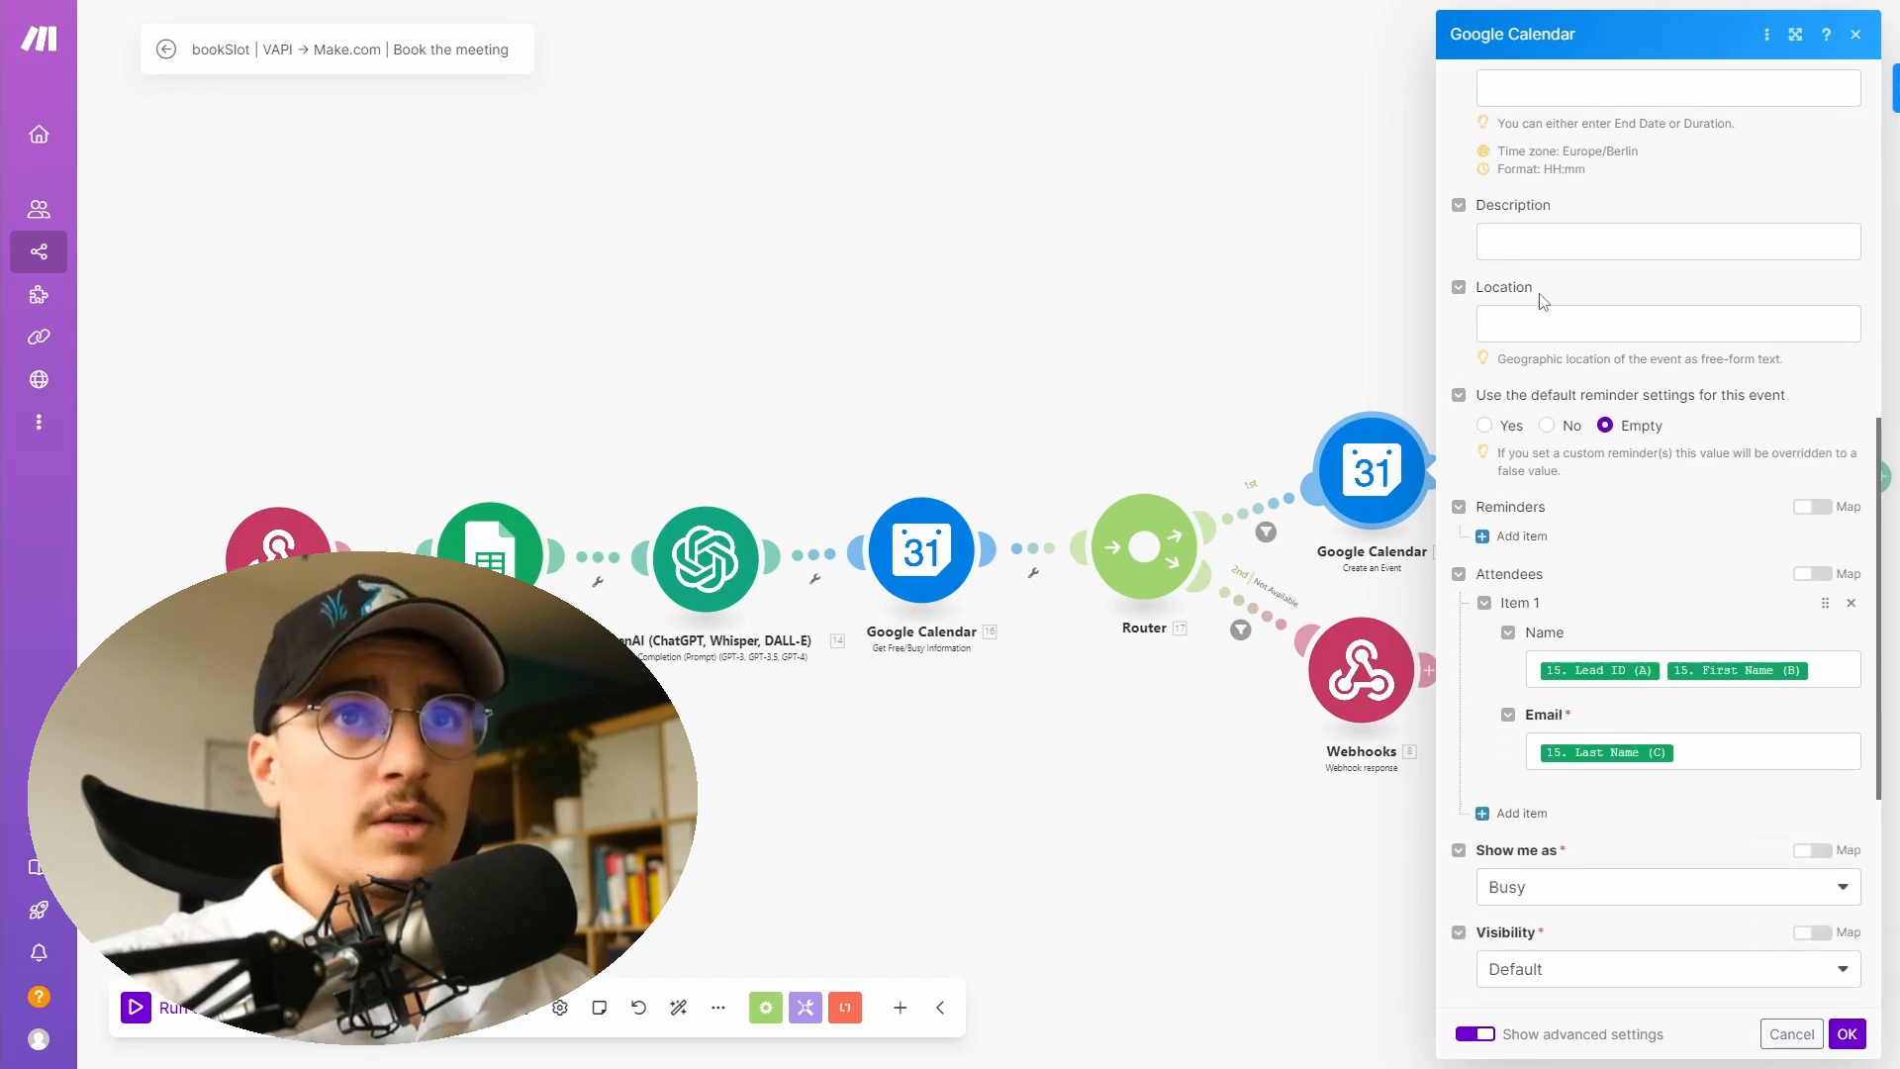
{"action": "scroll", "coordinate": [1618, 326], "scroll_direction": "down", "scroll_amount": 3}
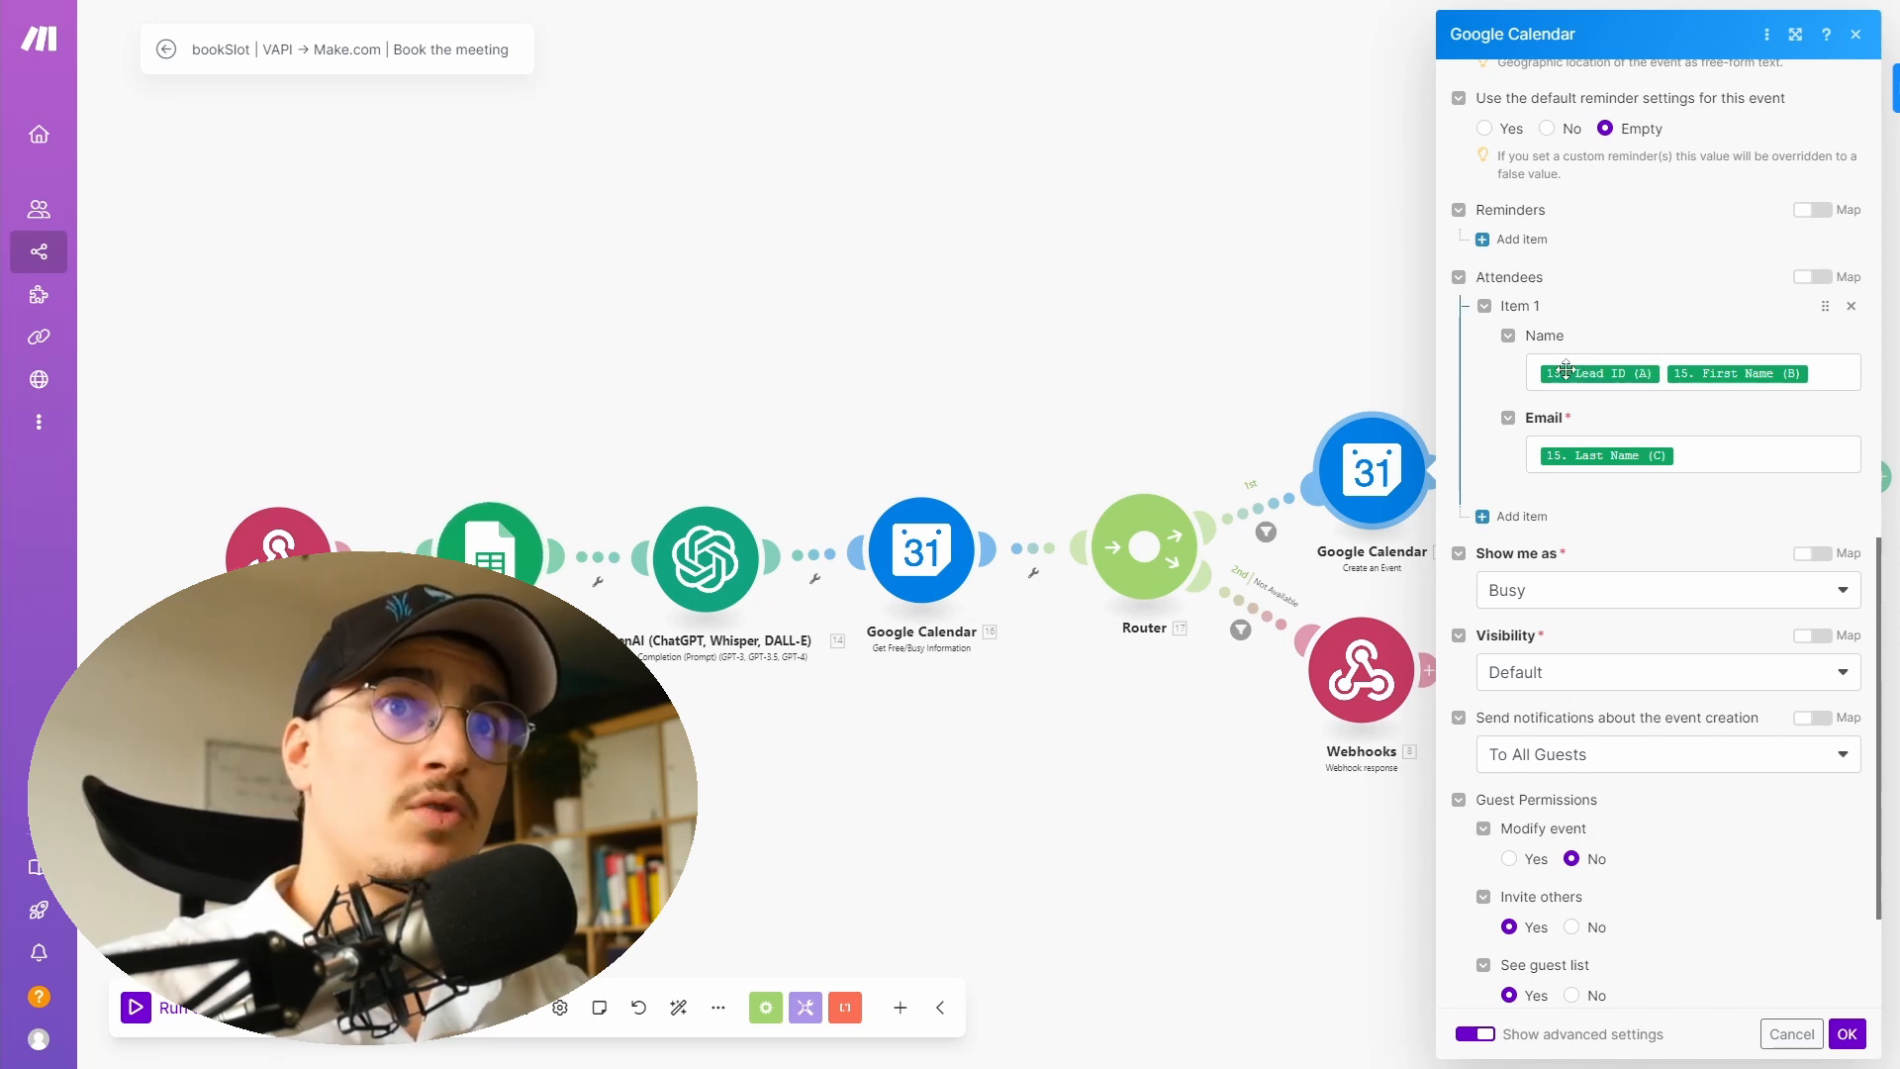
{"action": "mouse_move", "coordinate": [1588, 369]}
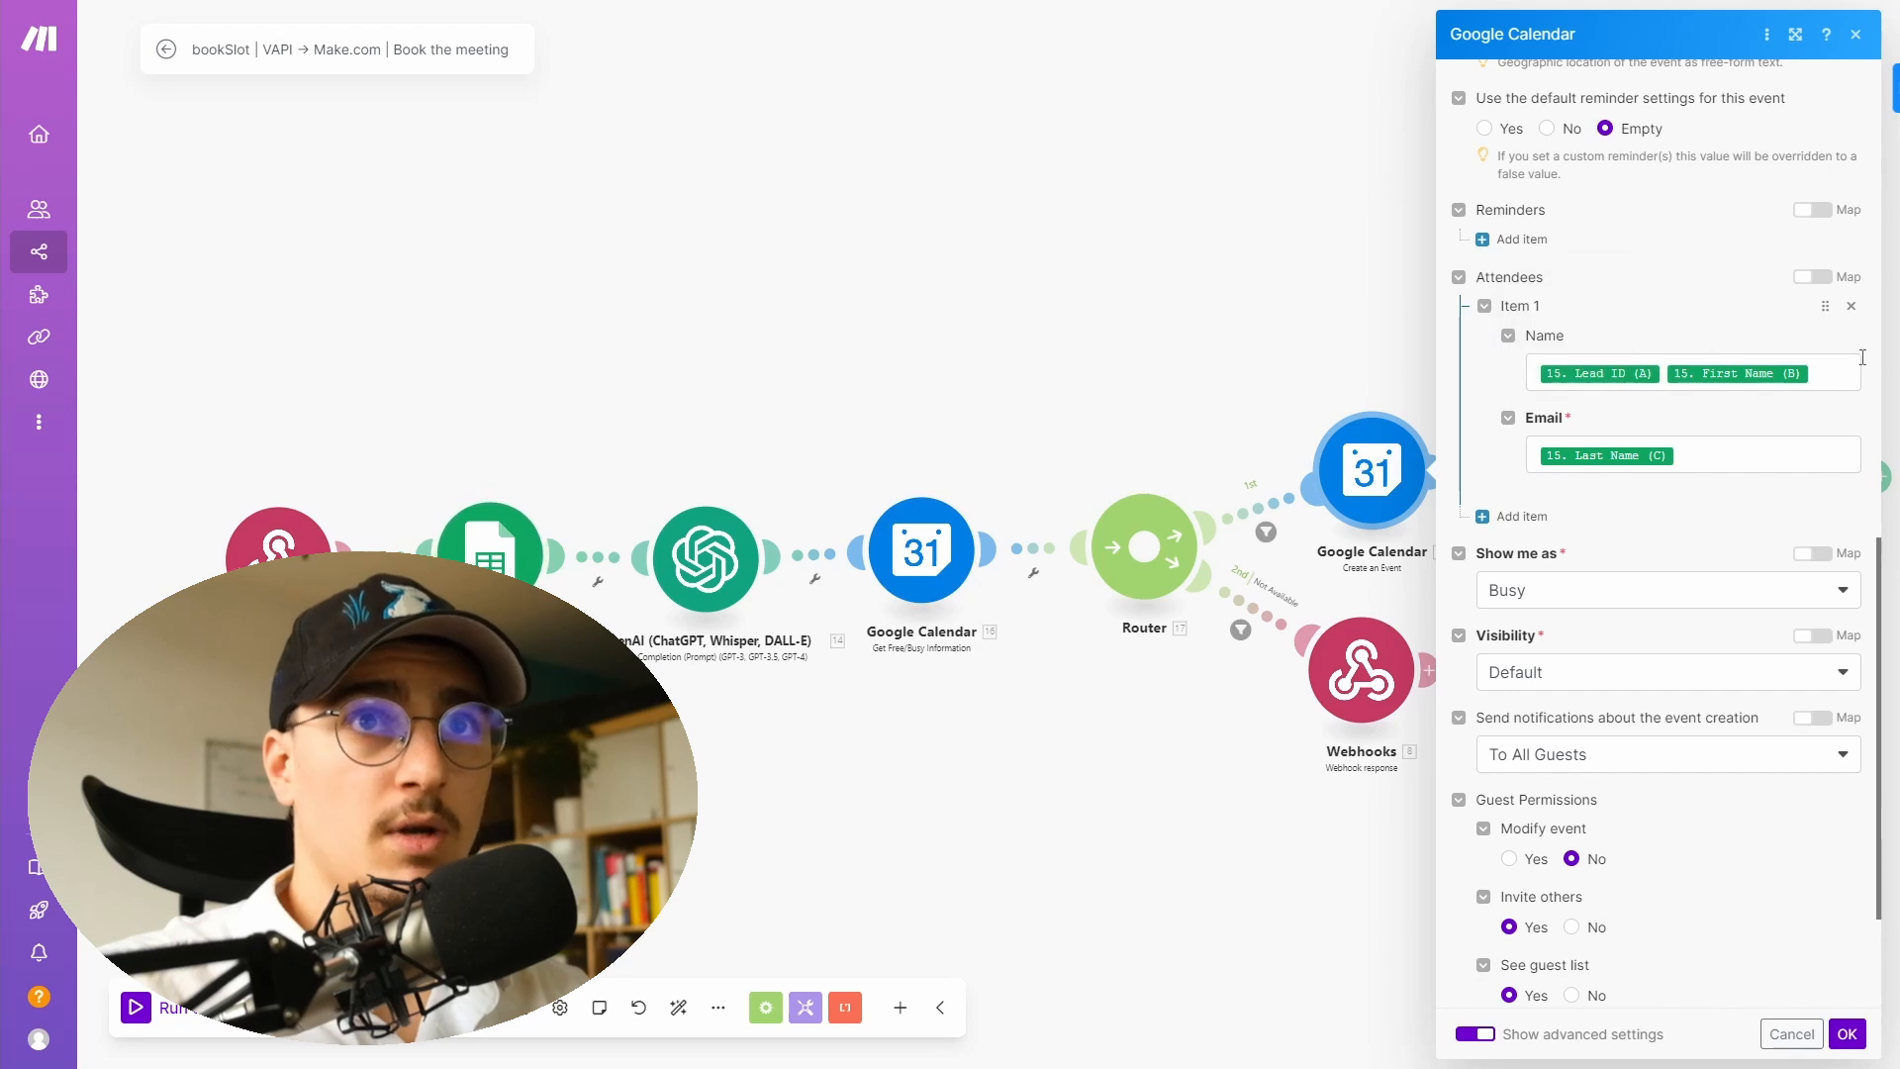
{"action": "mouse_move", "coordinate": [1772, 371]}
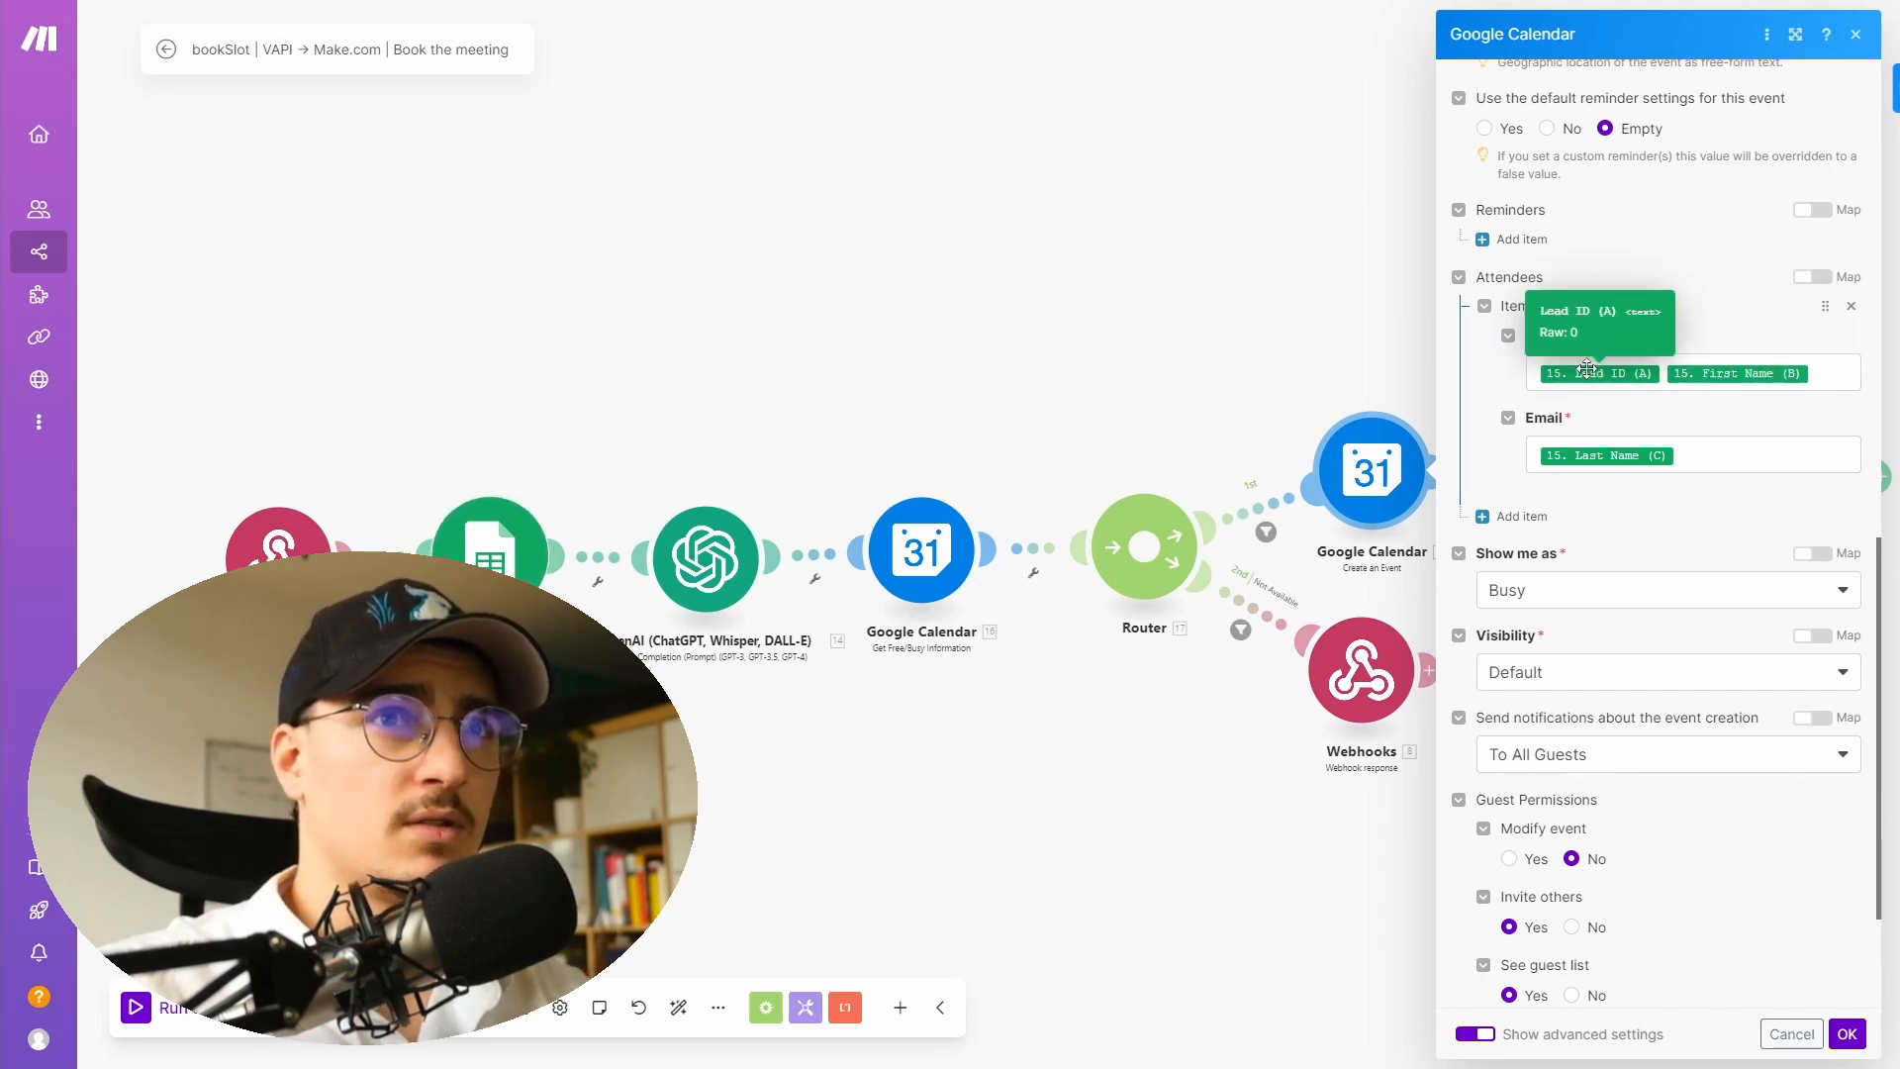
- Inspect the Google Sheets module's last run output and the Update a Cell module's connection
{"action": "right_click", "coordinate": [479, 554]}
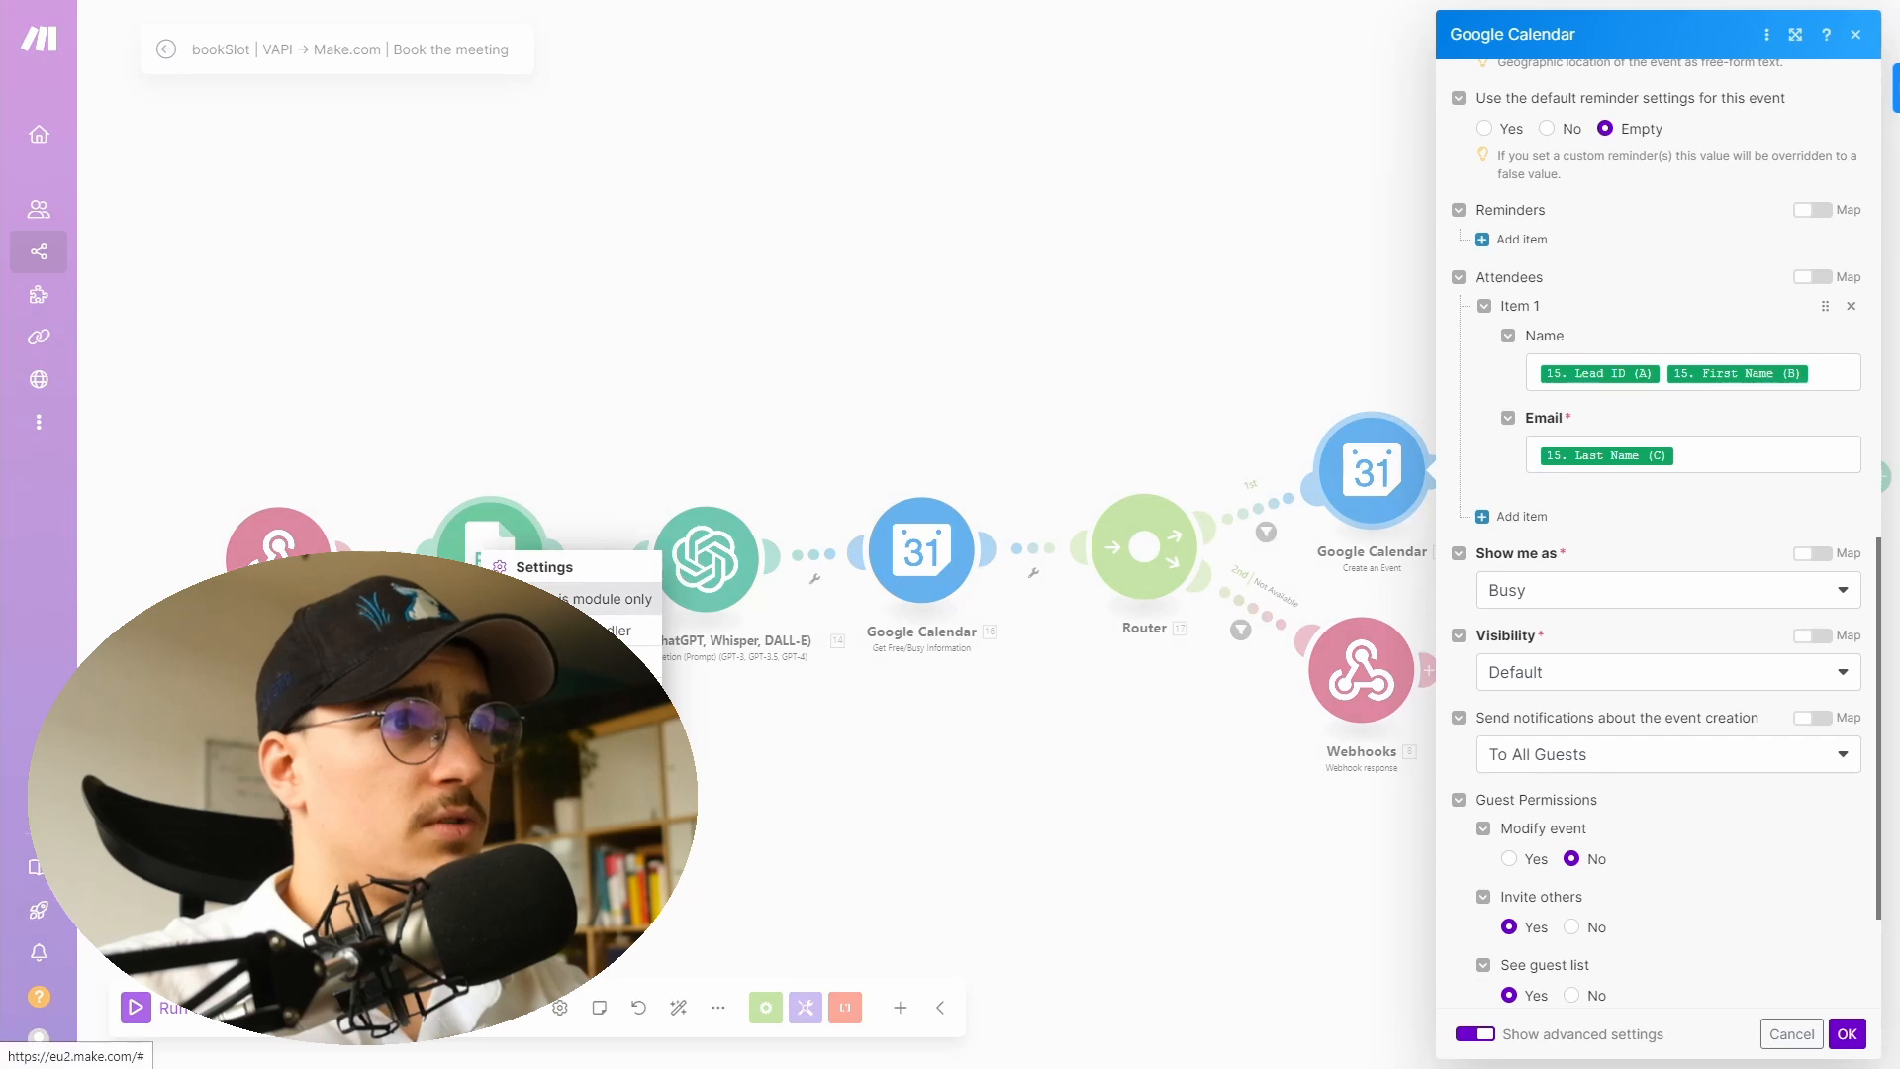
{"action": "left_click", "coordinate": [539, 597]}
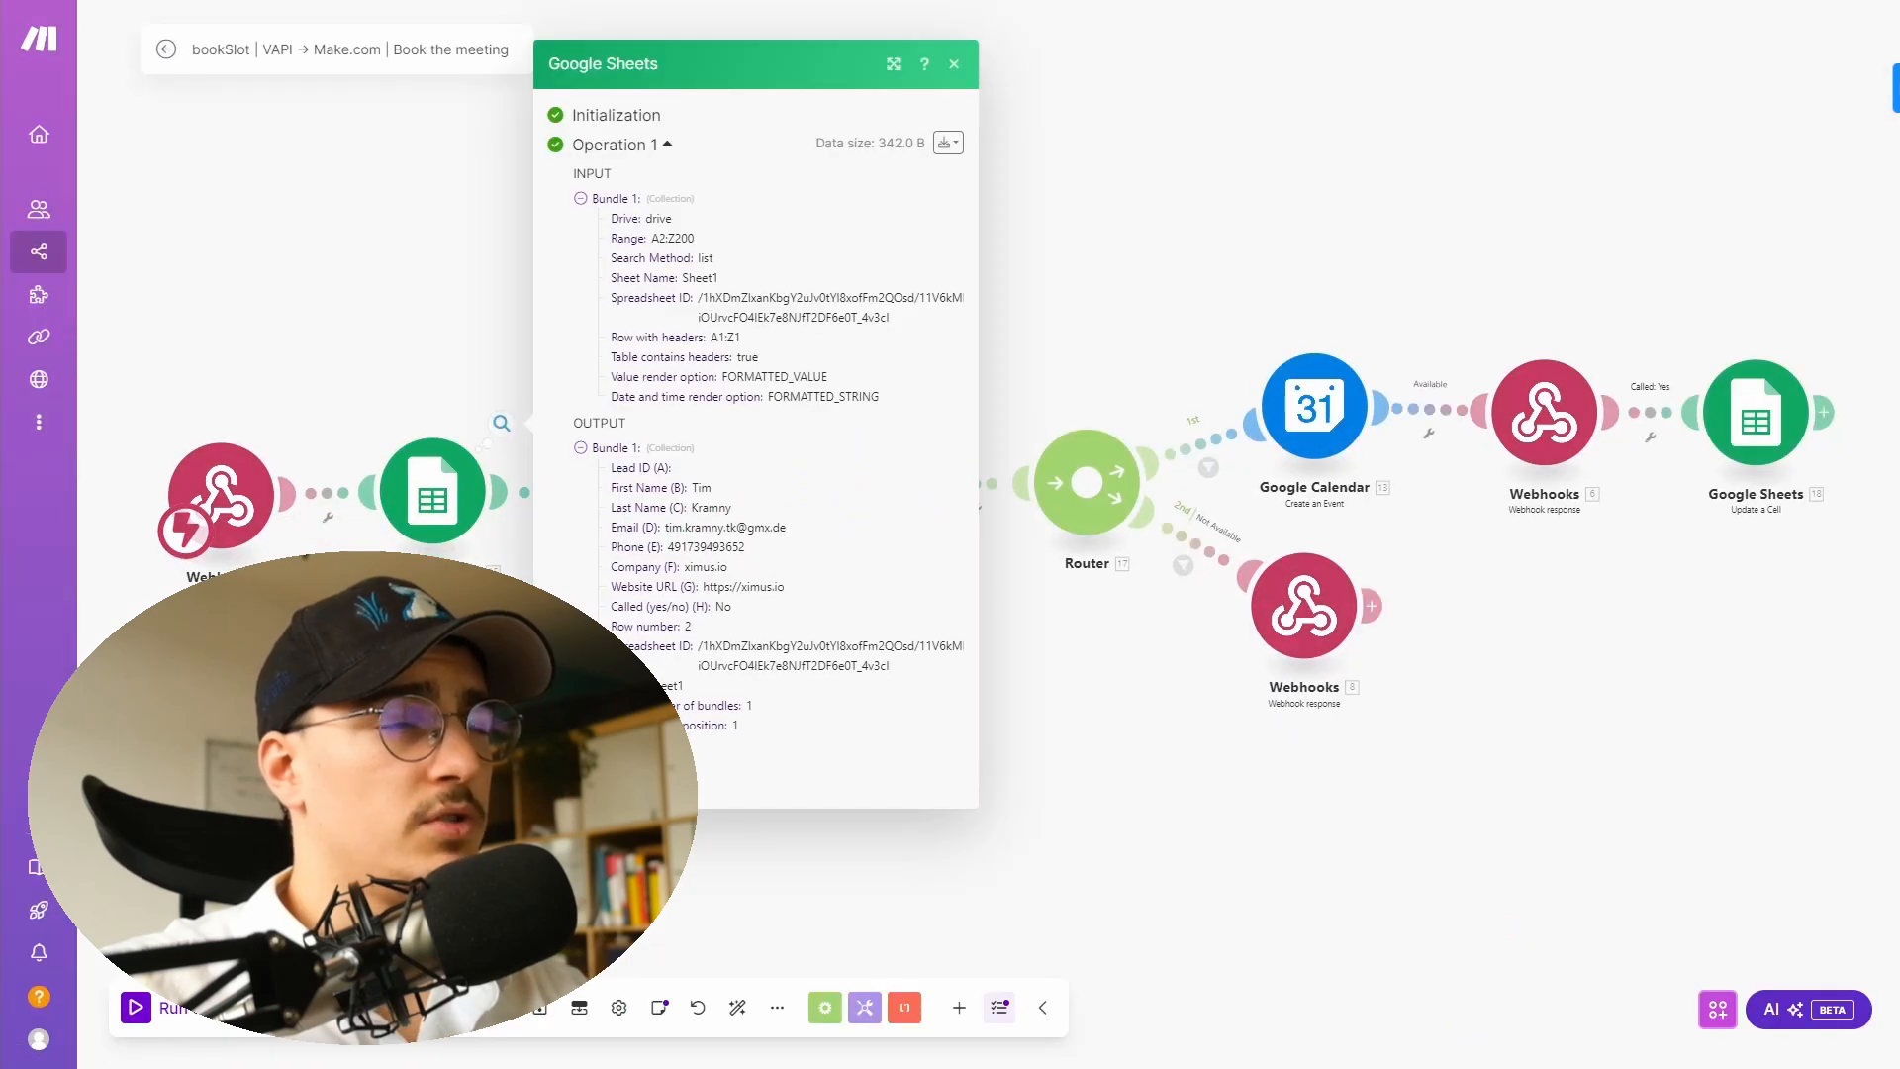
{"action": "left_click", "coordinate": [1216, 679]}
{"action": "left_click", "coordinate": [1722, 444]}
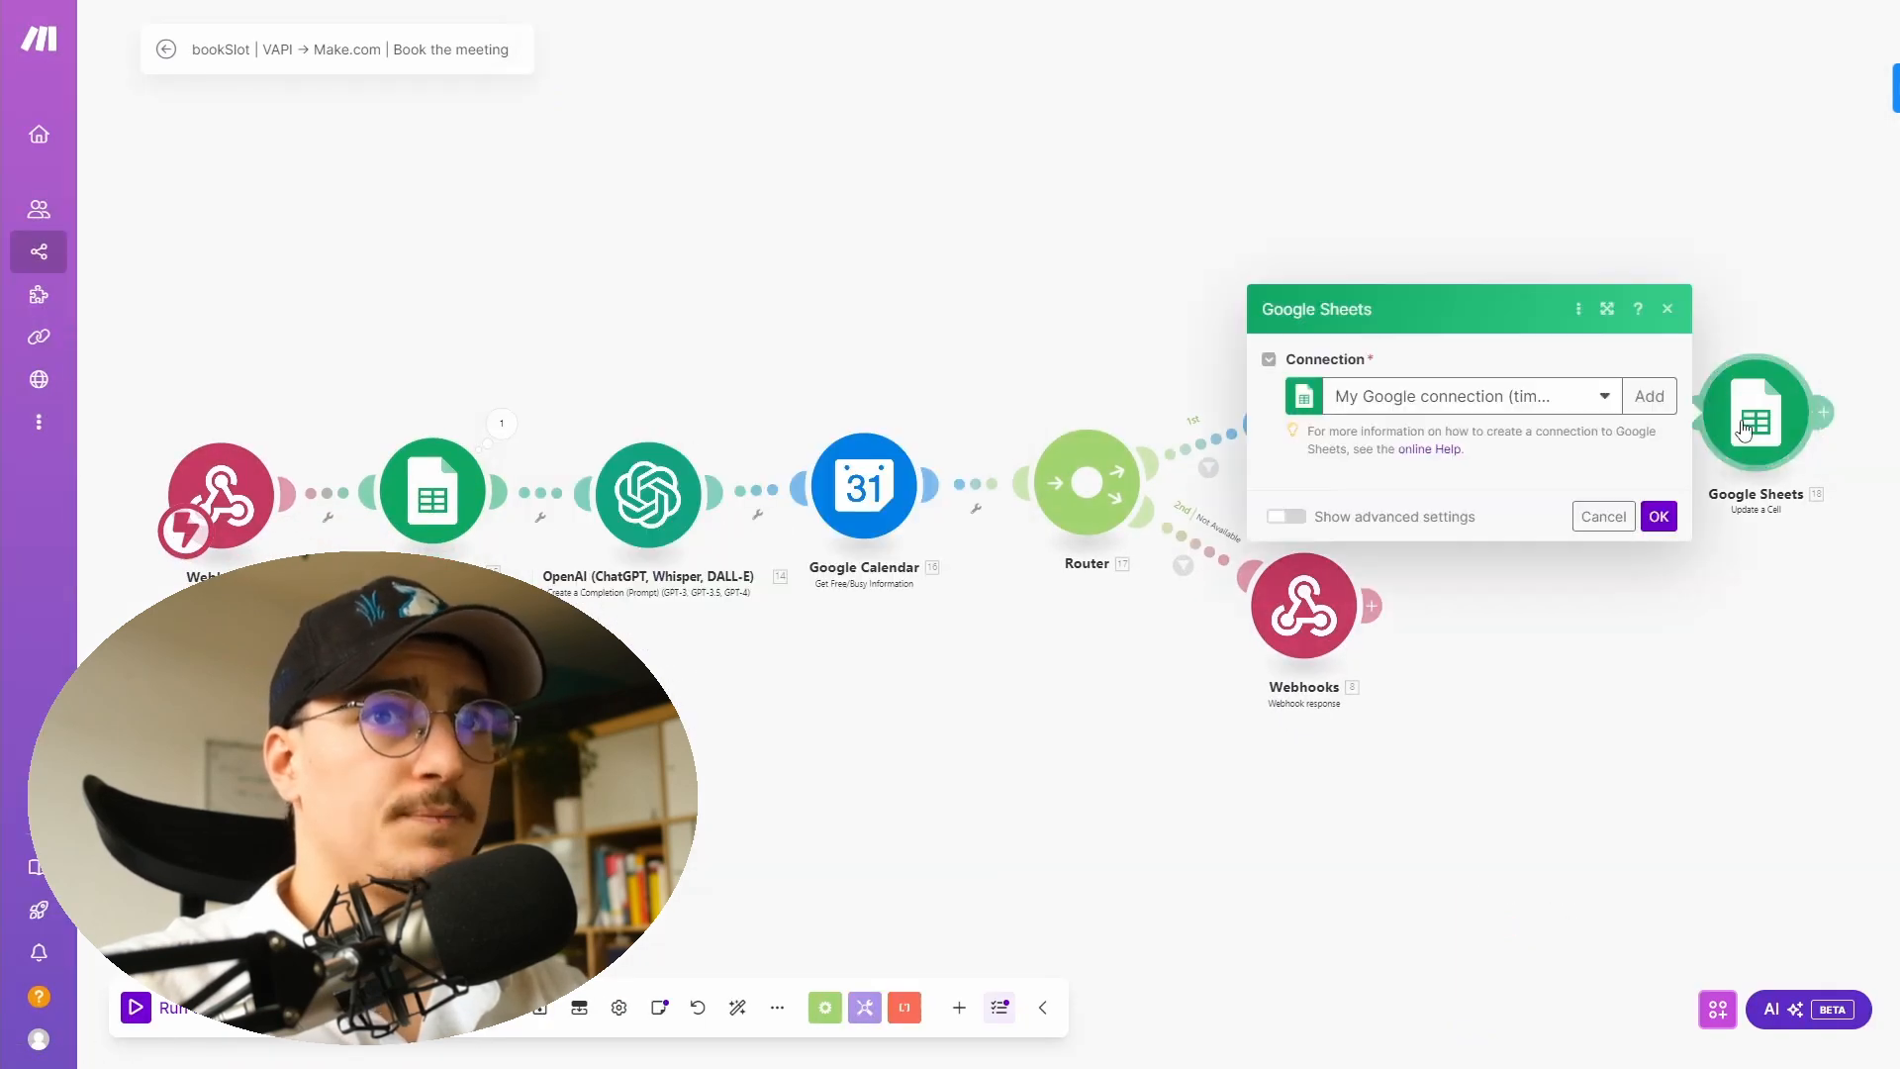
{"action": "left_click", "coordinate": [1145, 349]}
- Remap the event name to use the lead's First Name (B) and Last Name (C) instead of Lead ID
{"action": "left_click", "coordinate": [1310, 394]}
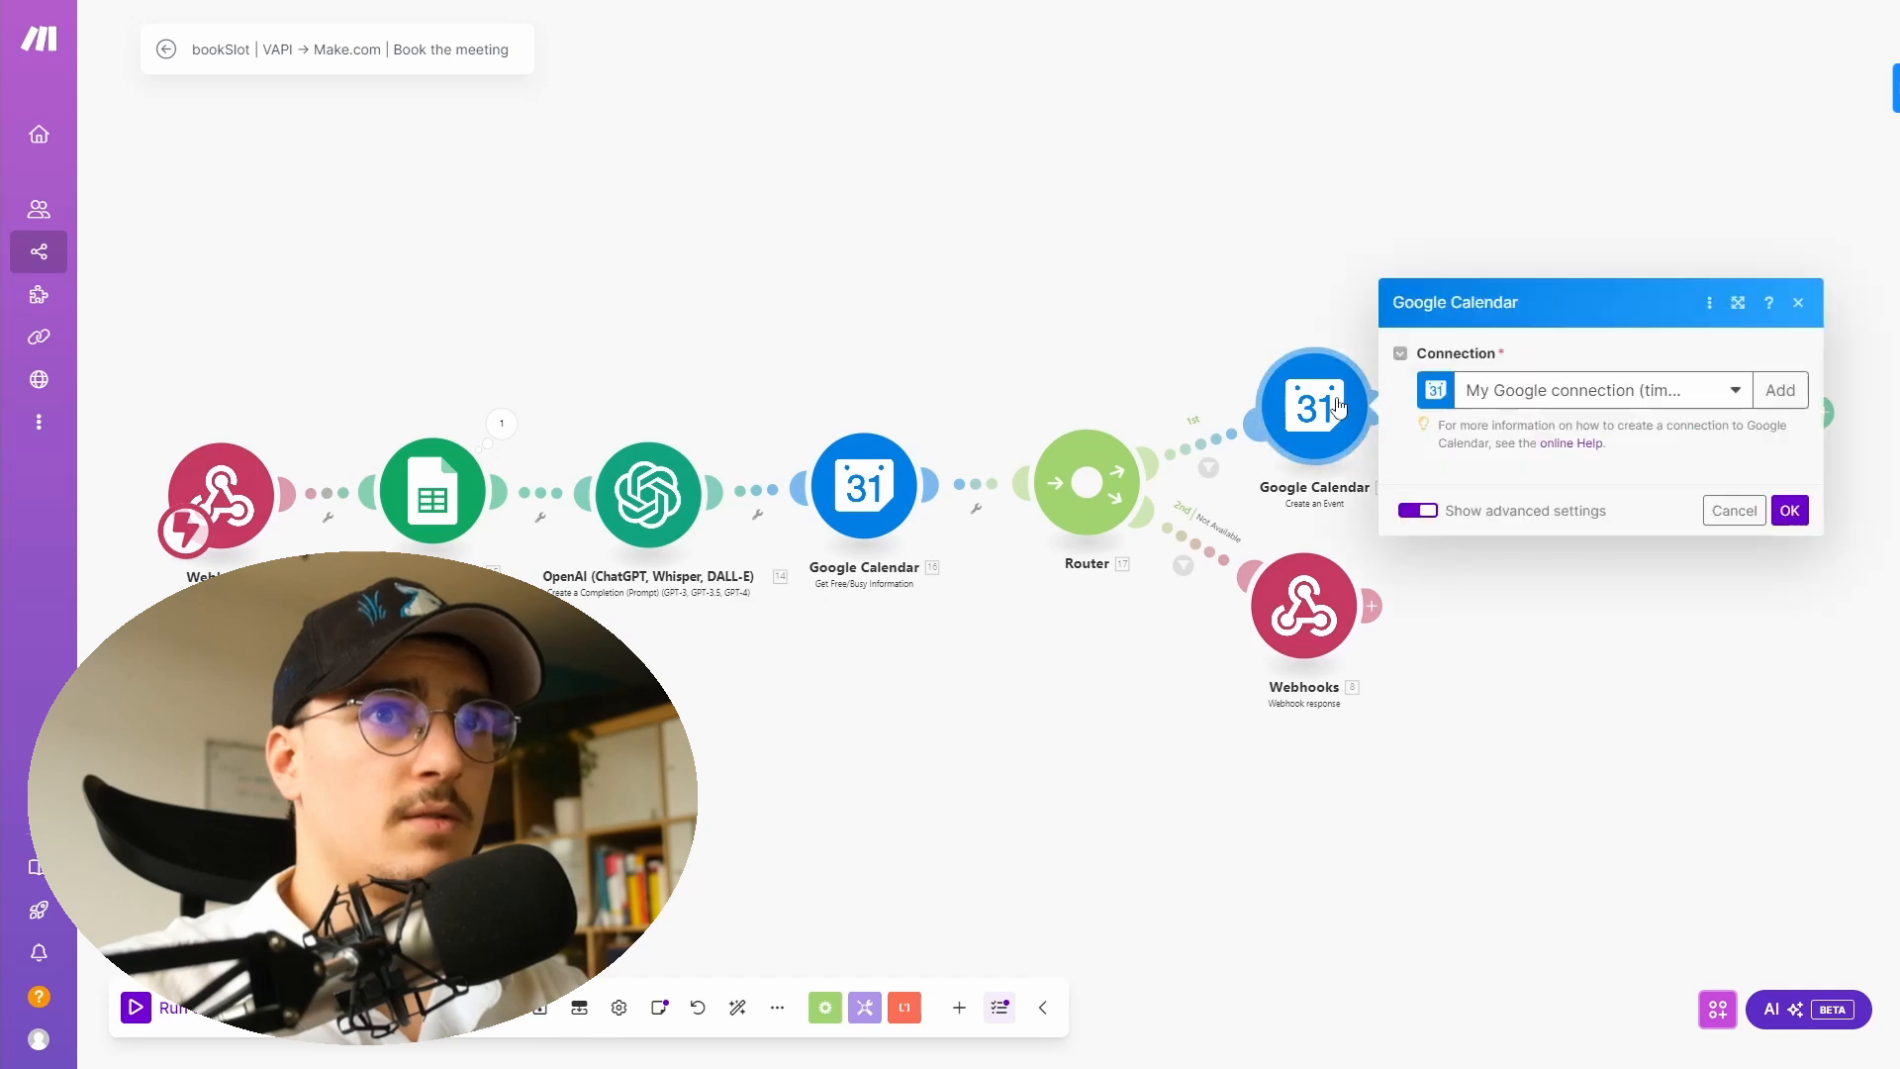
{"action": "scroll", "coordinate": [1603, 495], "scroll_direction": "down", "scroll_amount": 3}
{"action": "left_click", "coordinate": [1739, 218]}
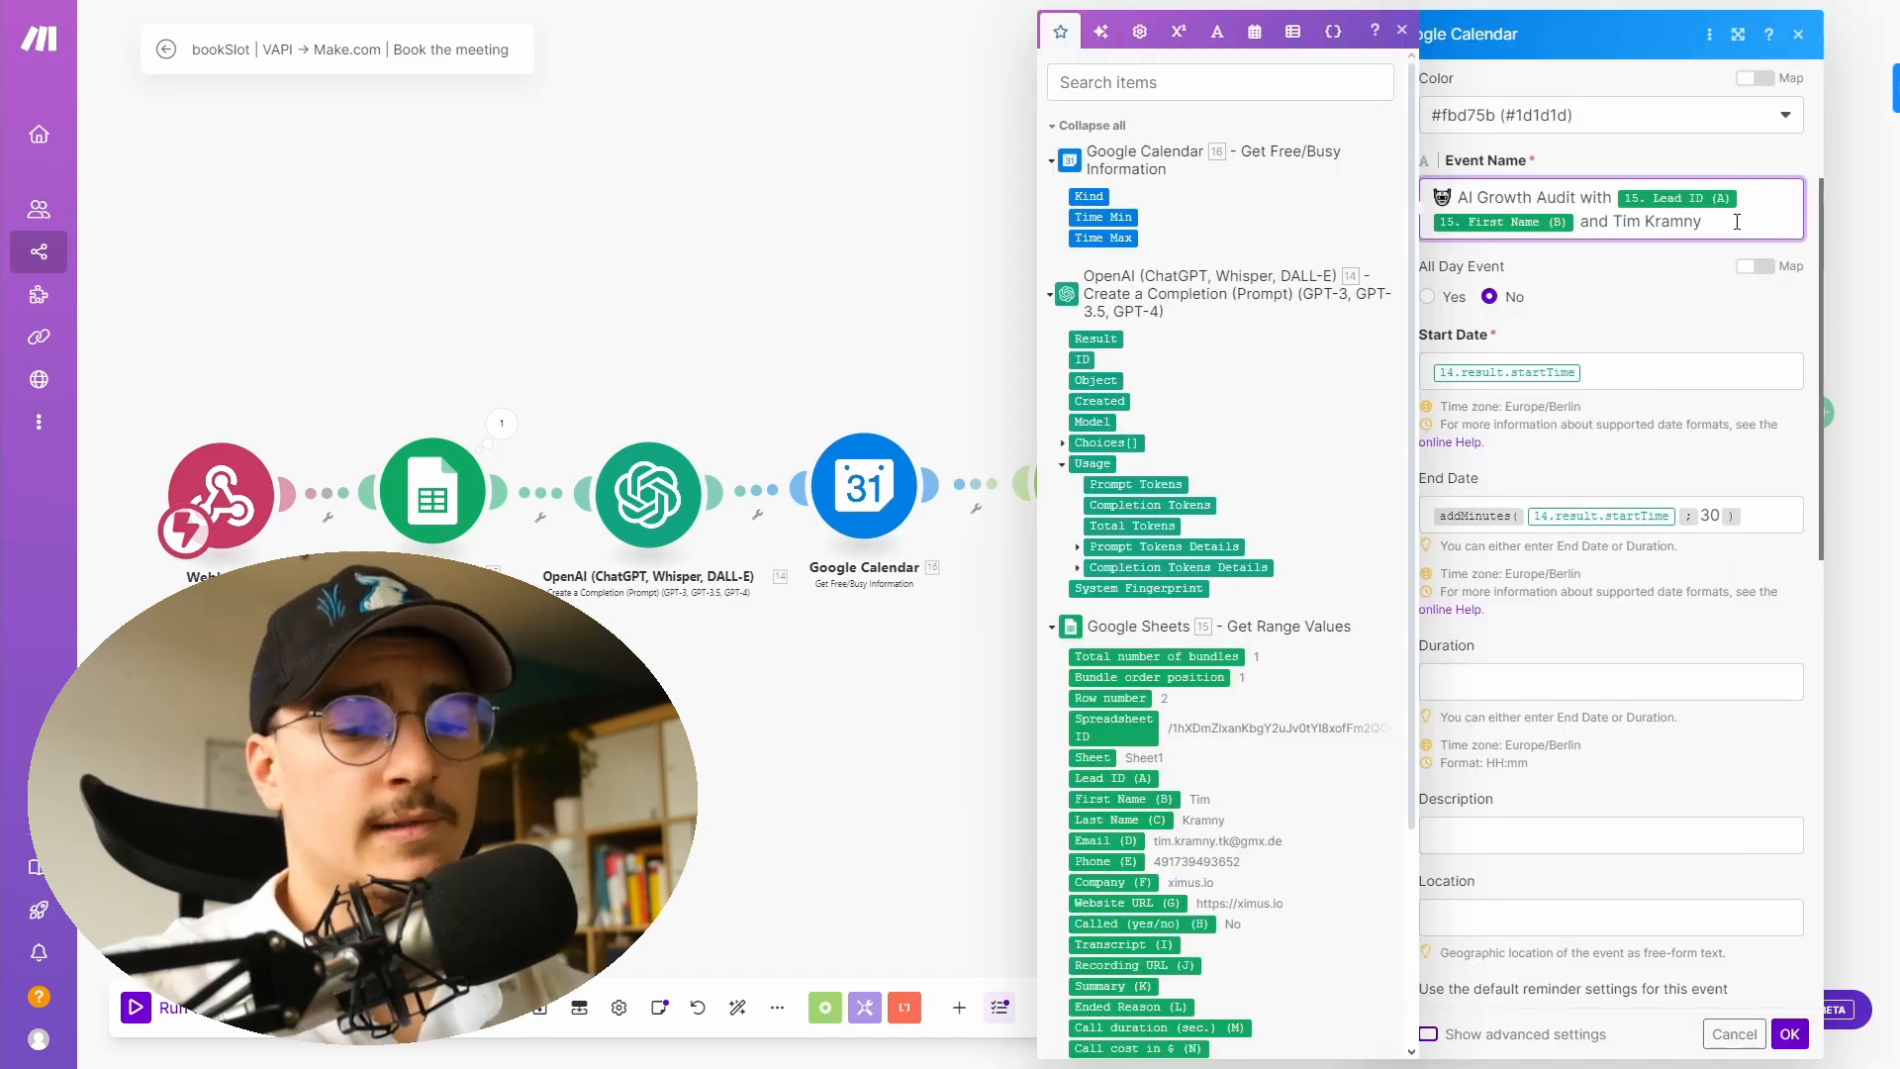
{"action": "key", "text": "BackSpace"}
{"action": "left_click", "coordinate": [1155, 800]}
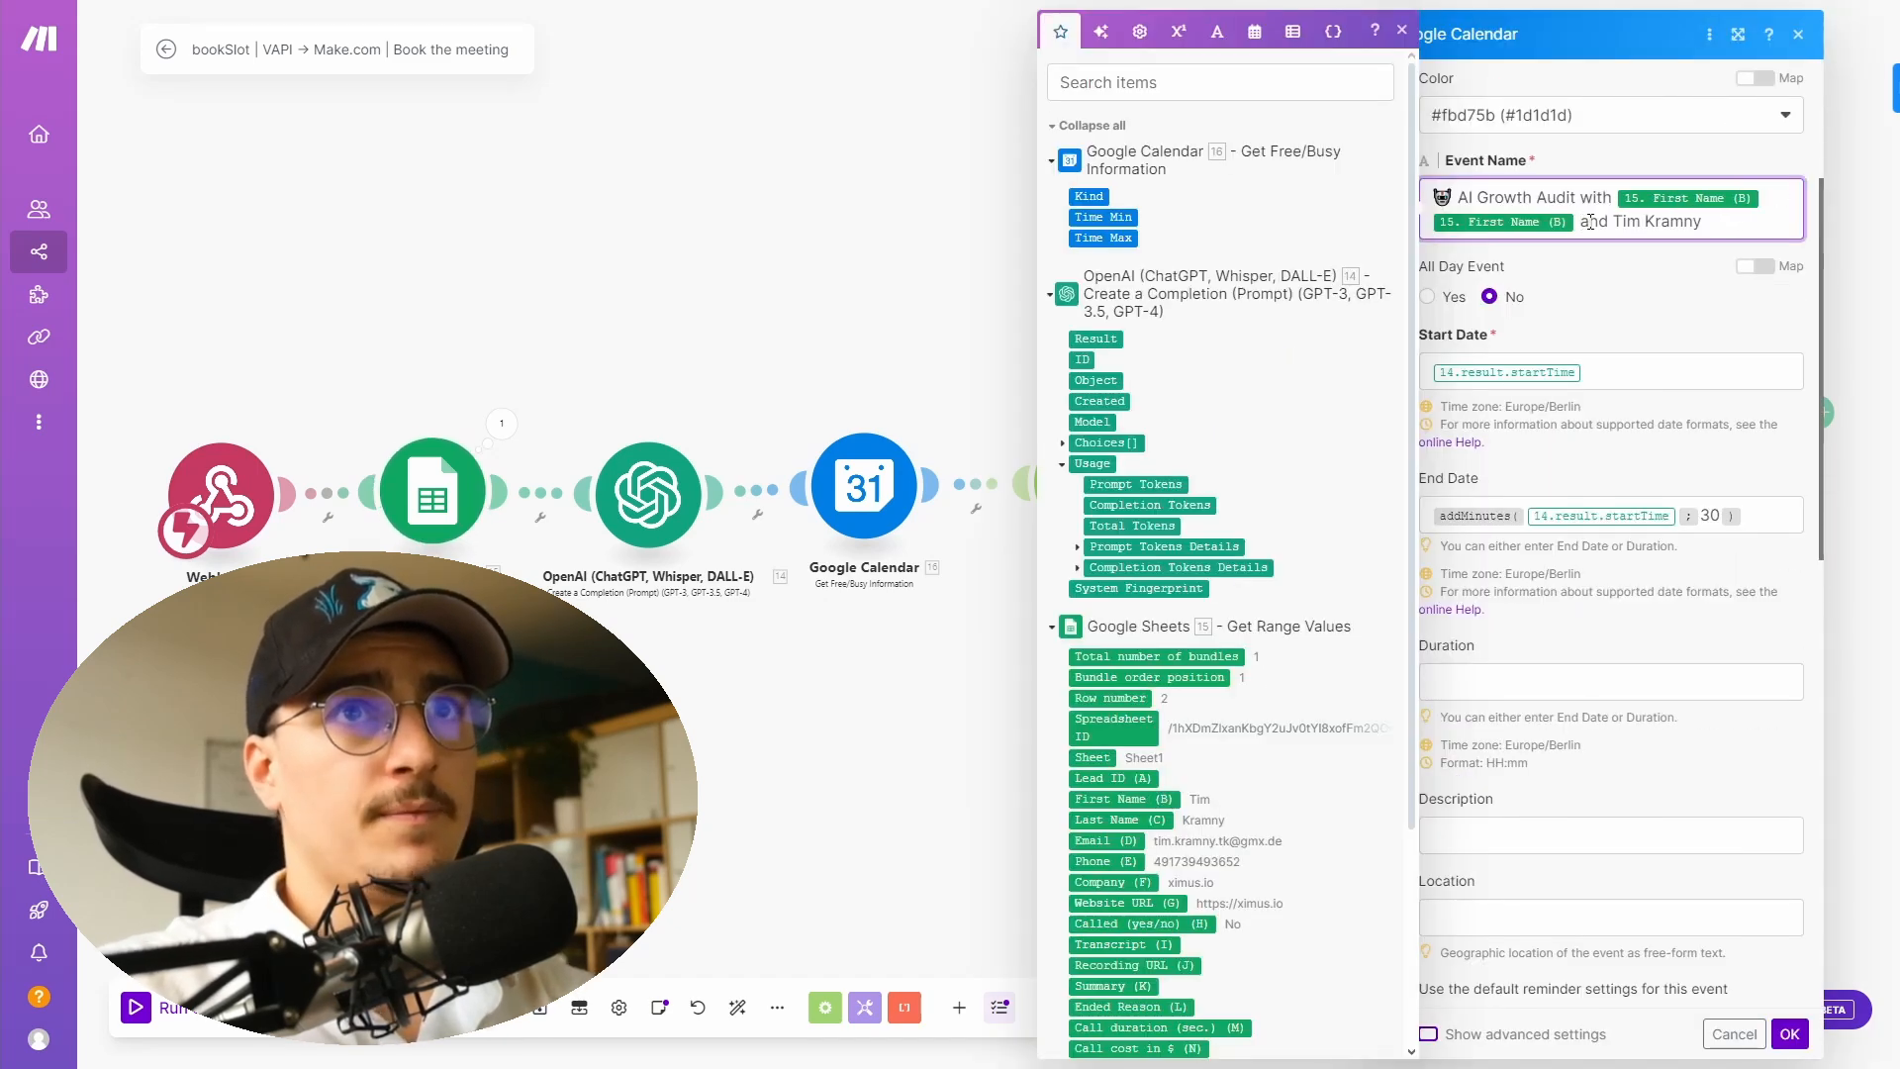
{"action": "key", "text": "BackSpace"}
{"action": "left_click", "coordinate": [1120, 819]}
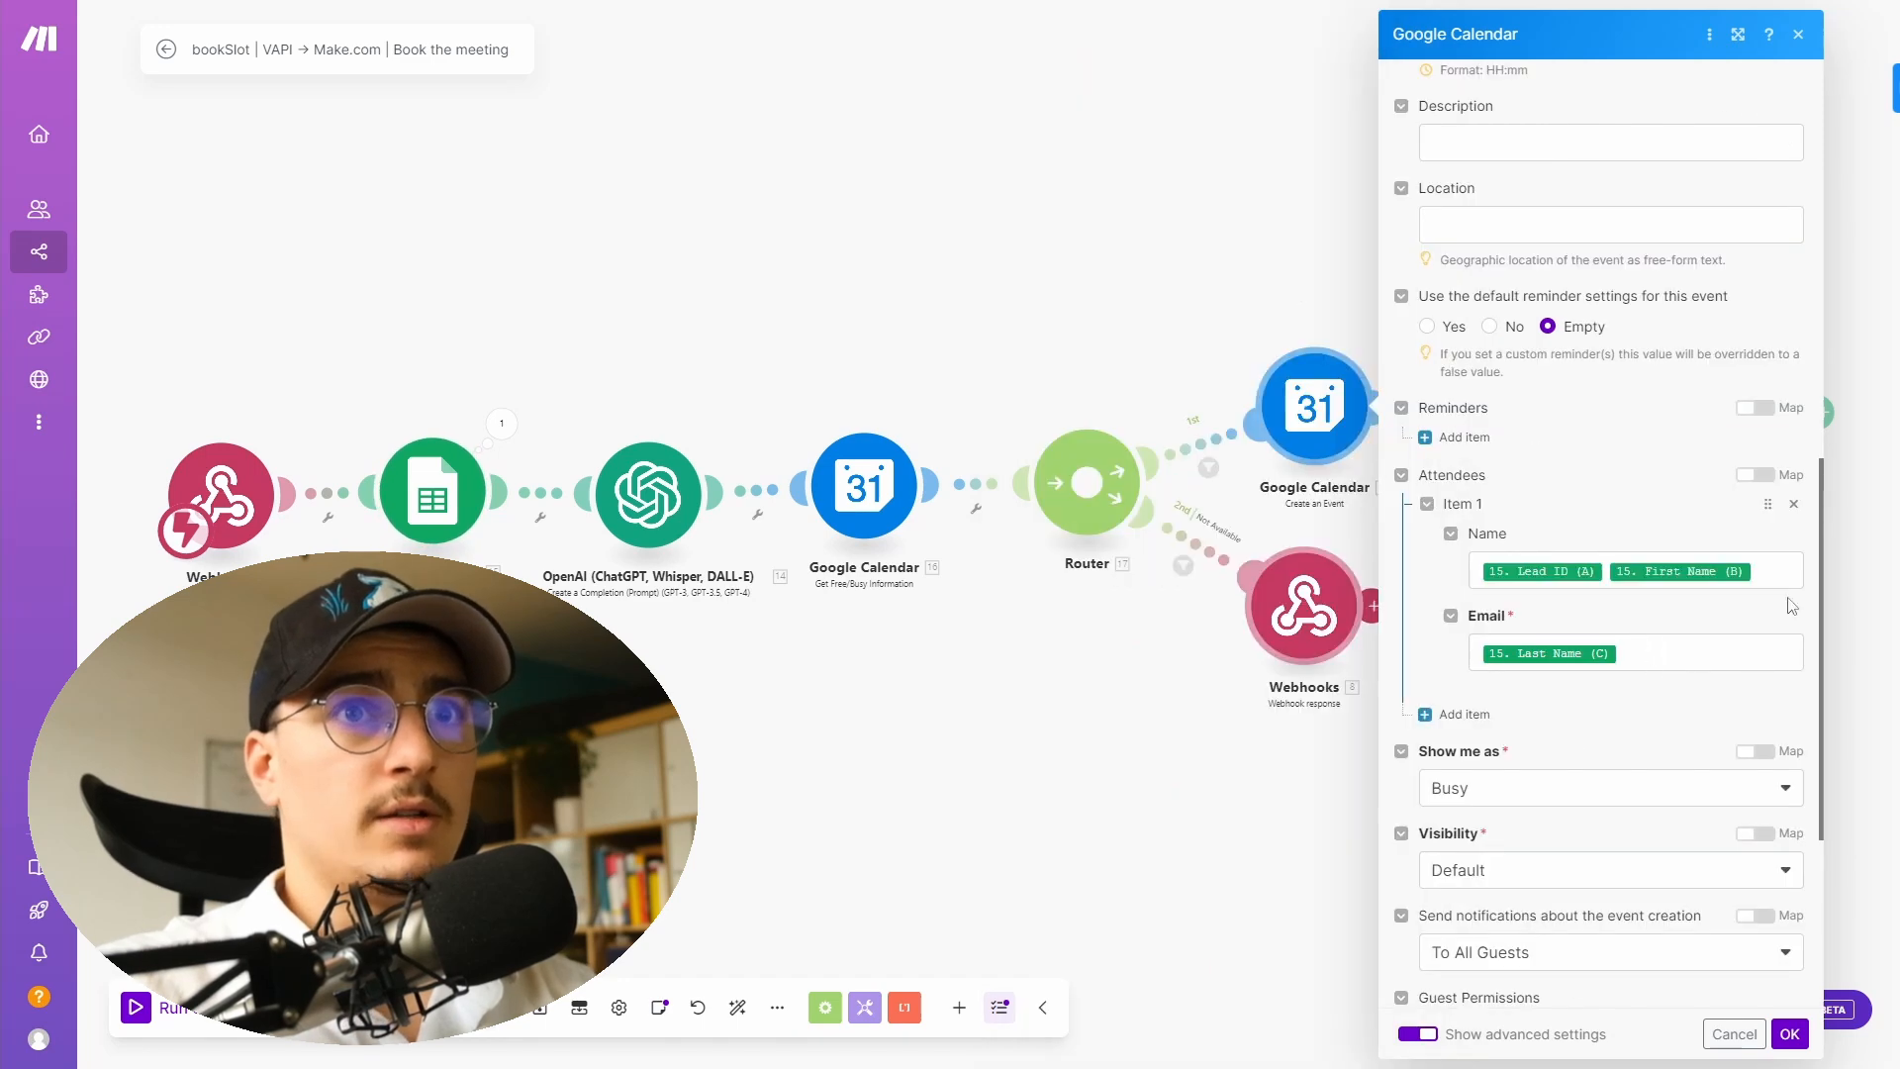
- Map the attendee name to First Name (B) and Last Name (C), and the attendee email to Email (D)
{"action": "left_click", "coordinate": [1688, 581]}
{"action": "key", "text": "BackSpace"}
{"action": "key", "text": "BackSpace"}
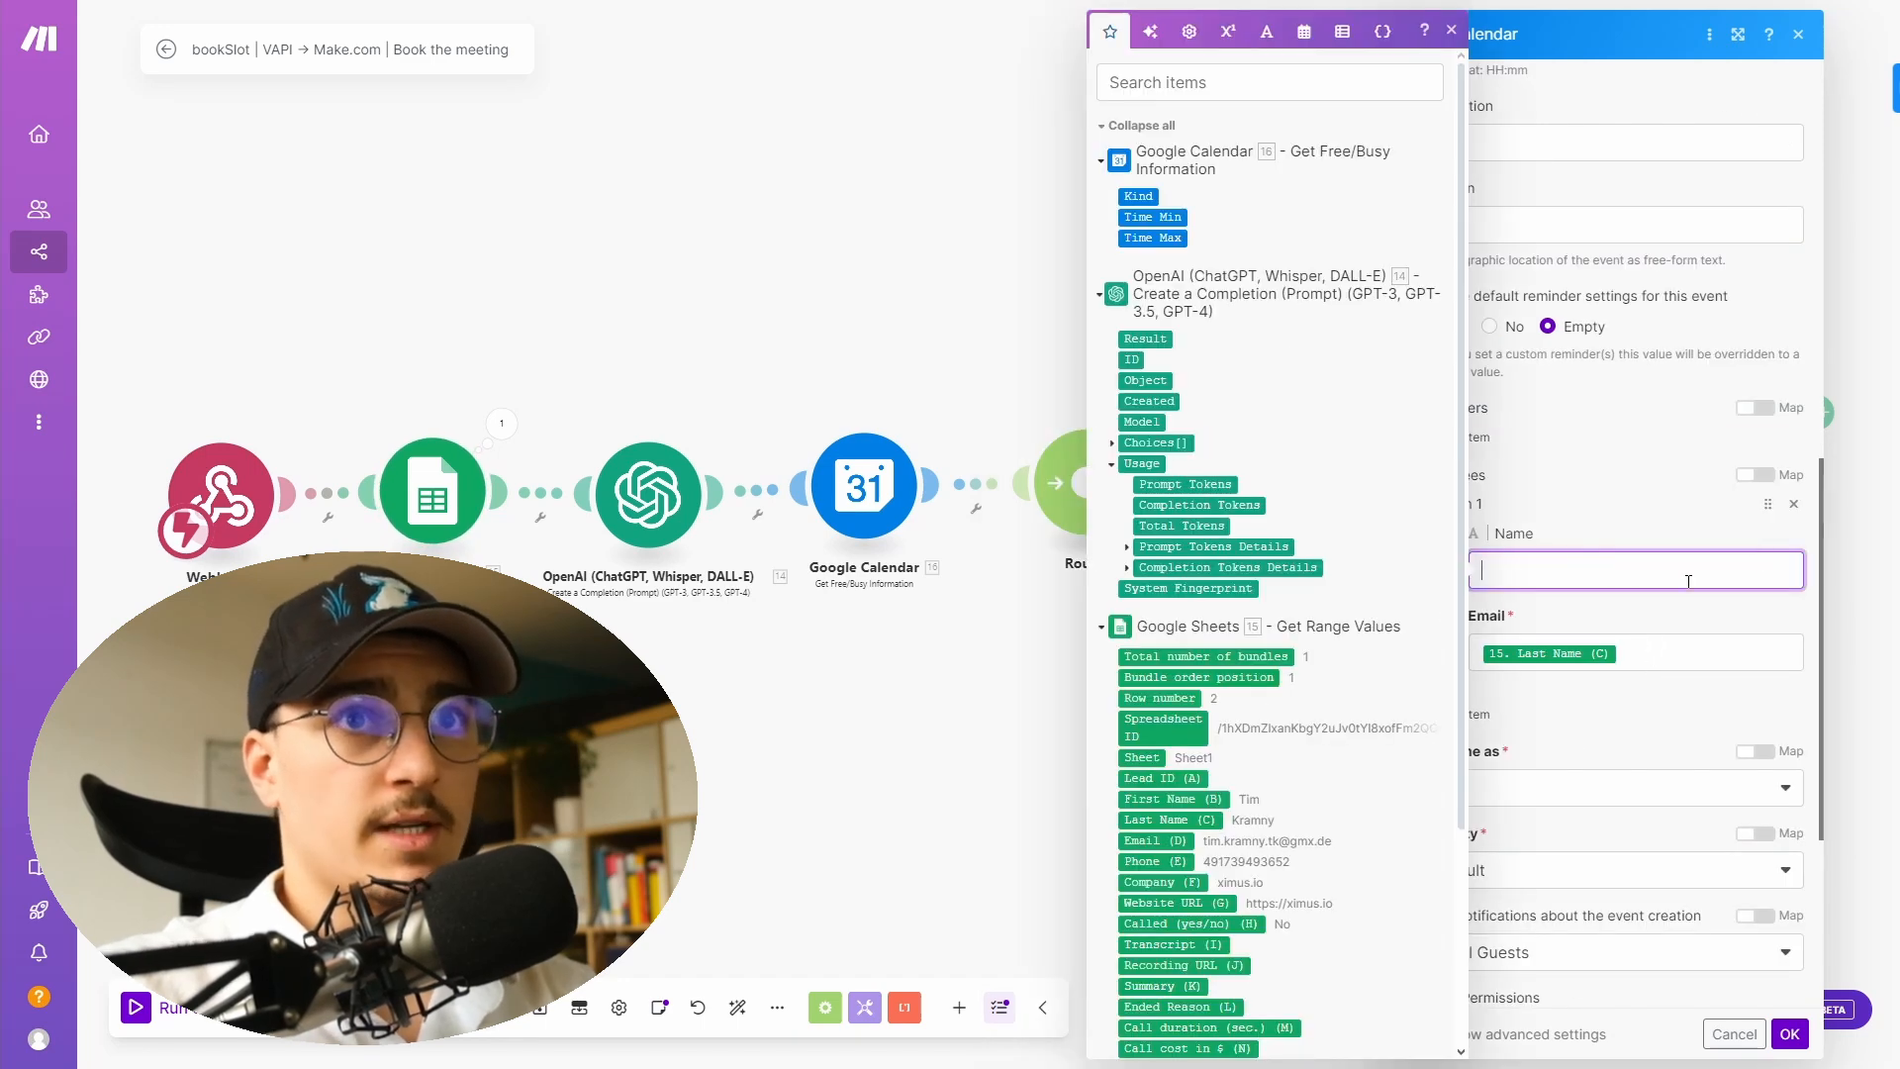
{"action": "left_click", "coordinate": [1193, 798]}
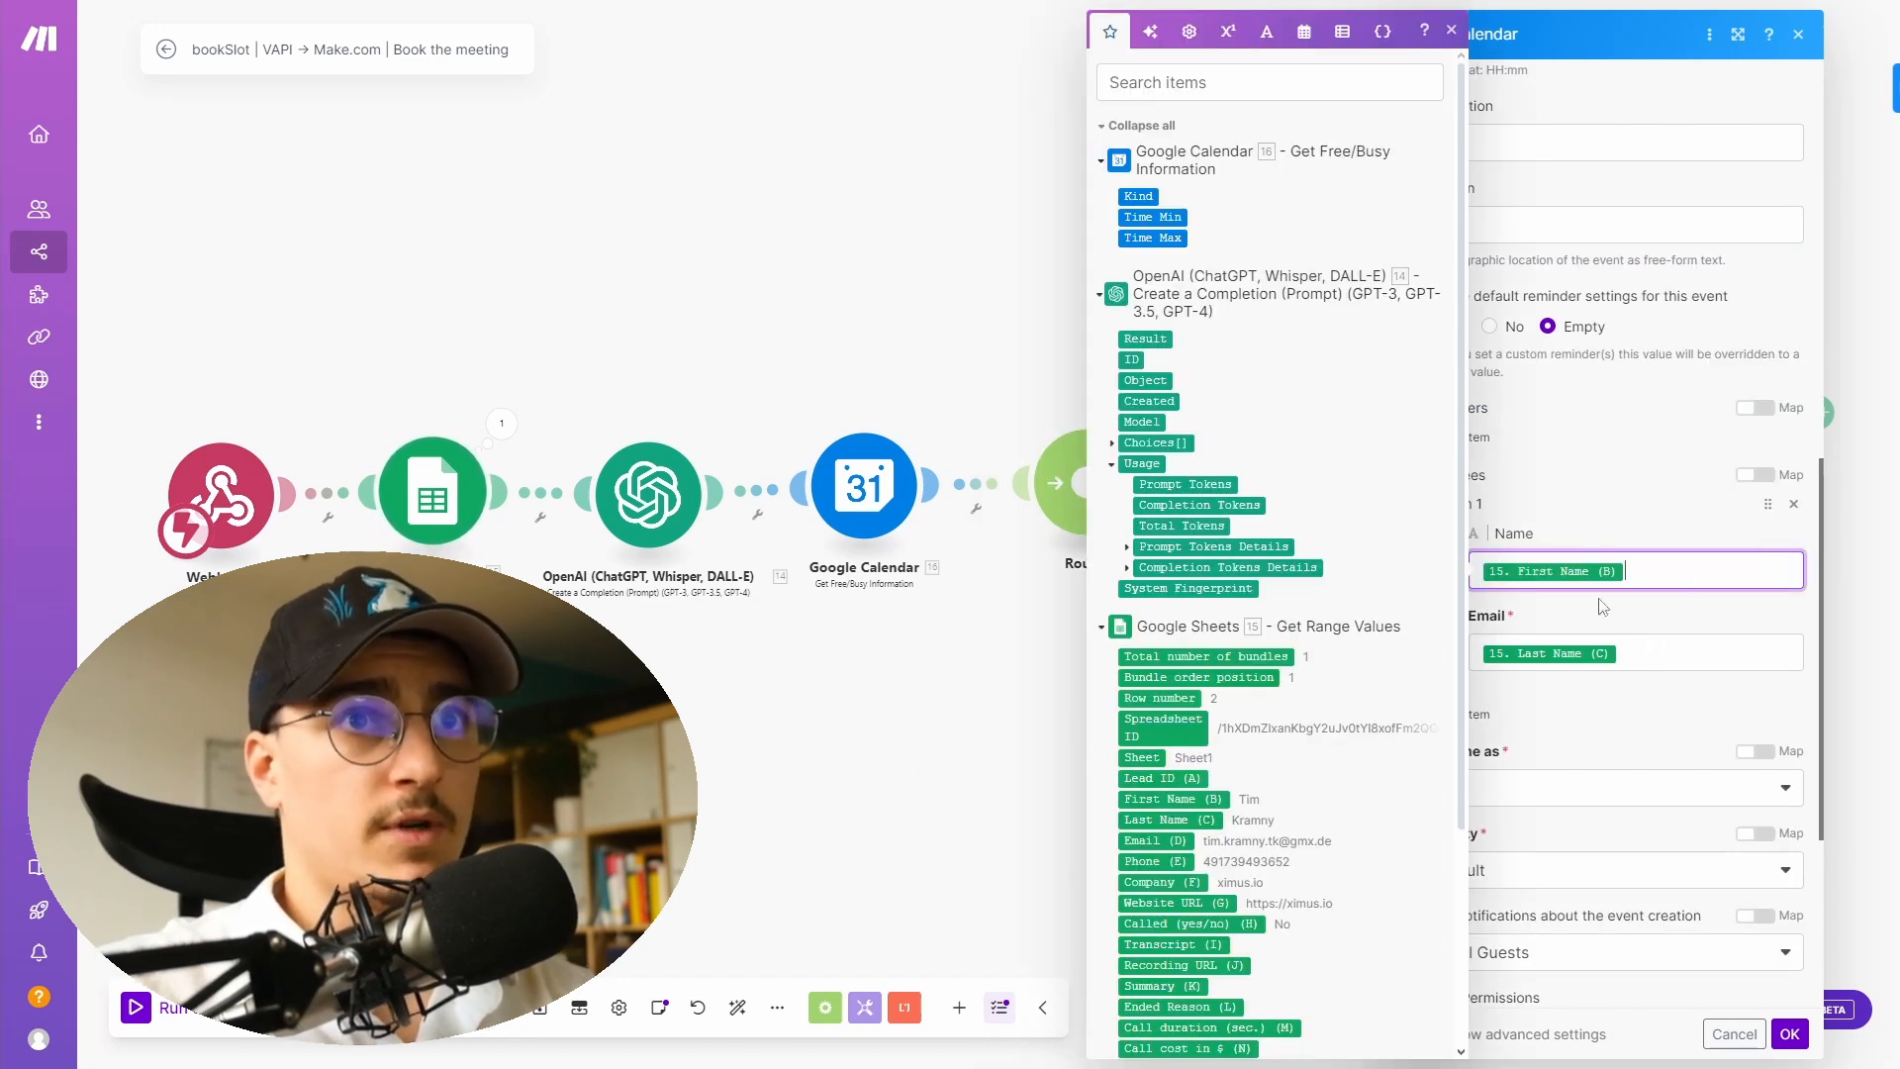
{"action": "left_click", "coordinate": [1173, 820]}
{"action": "left_click", "coordinate": [1680, 653]}
{"action": "key", "text": "BackSpace"}
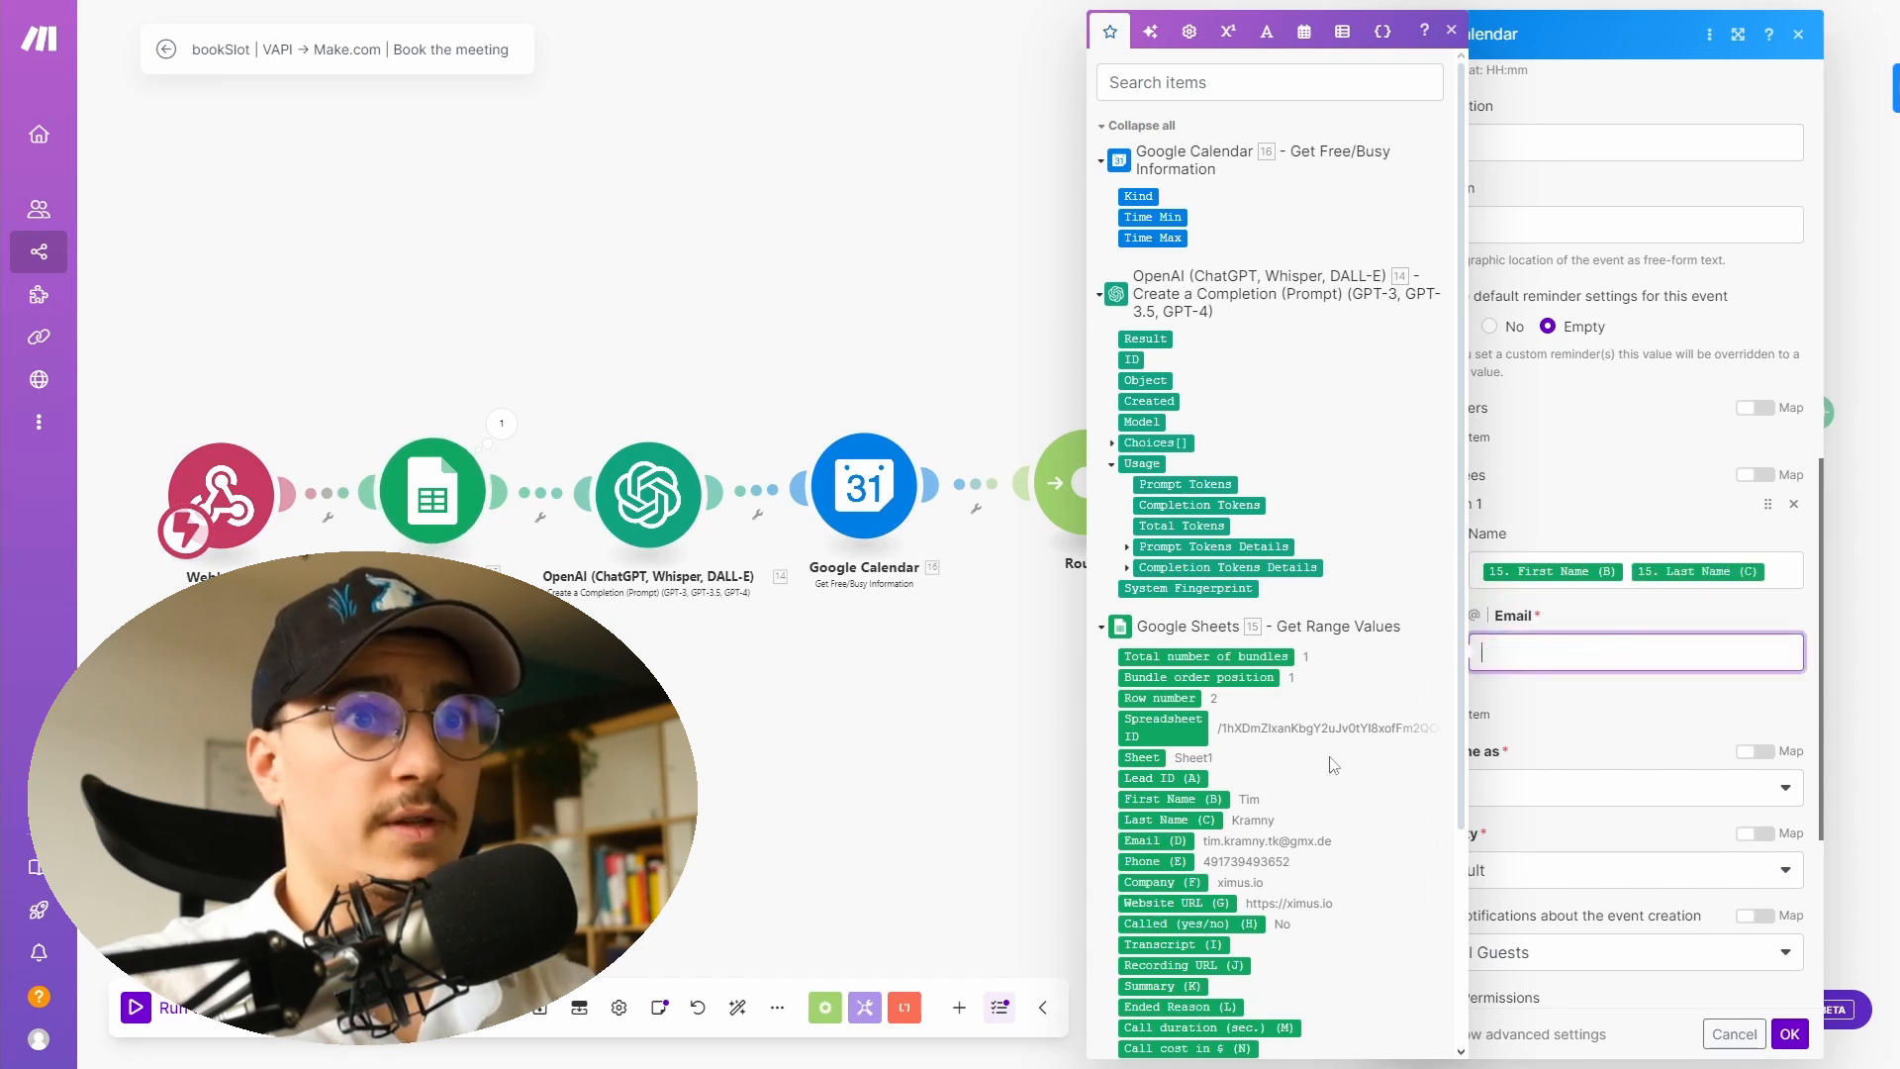
{"action": "left_click", "coordinate": [1174, 842]}
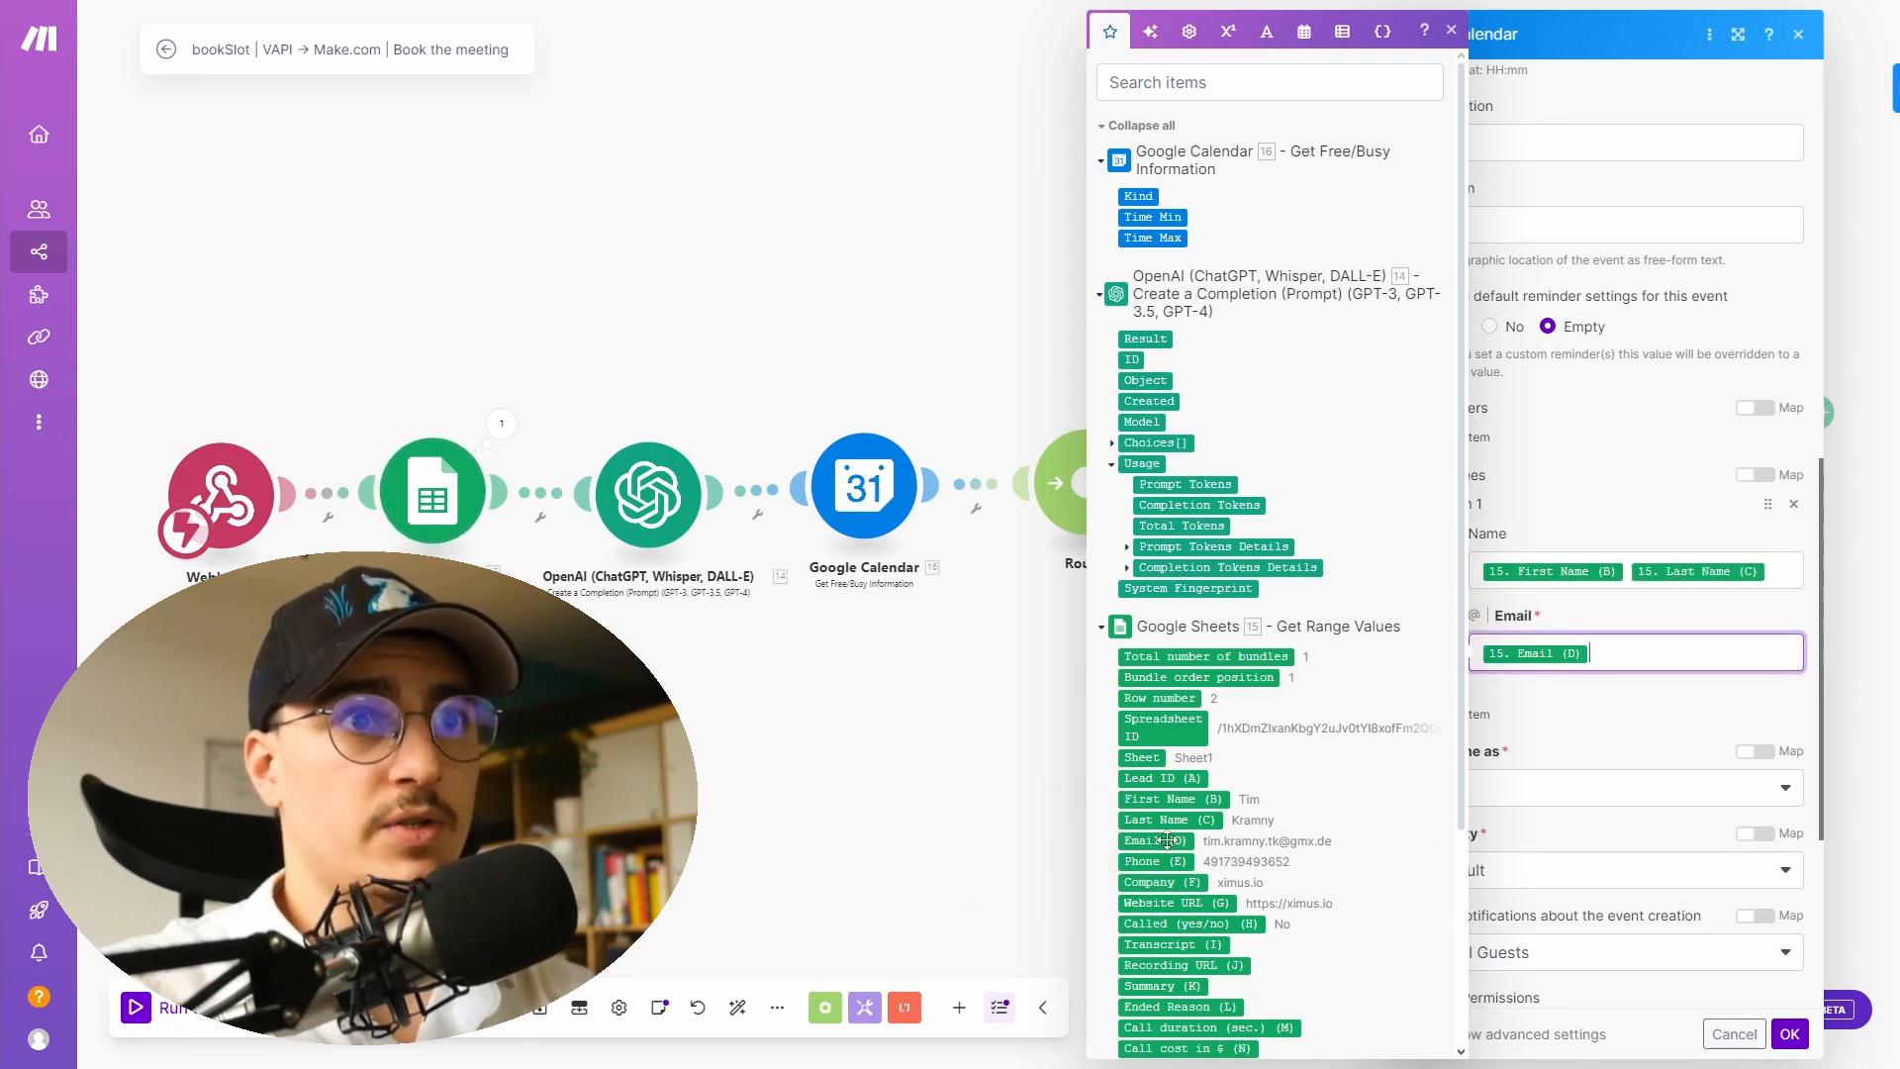
{"action": "left_click", "coordinate": [1560, 685]}
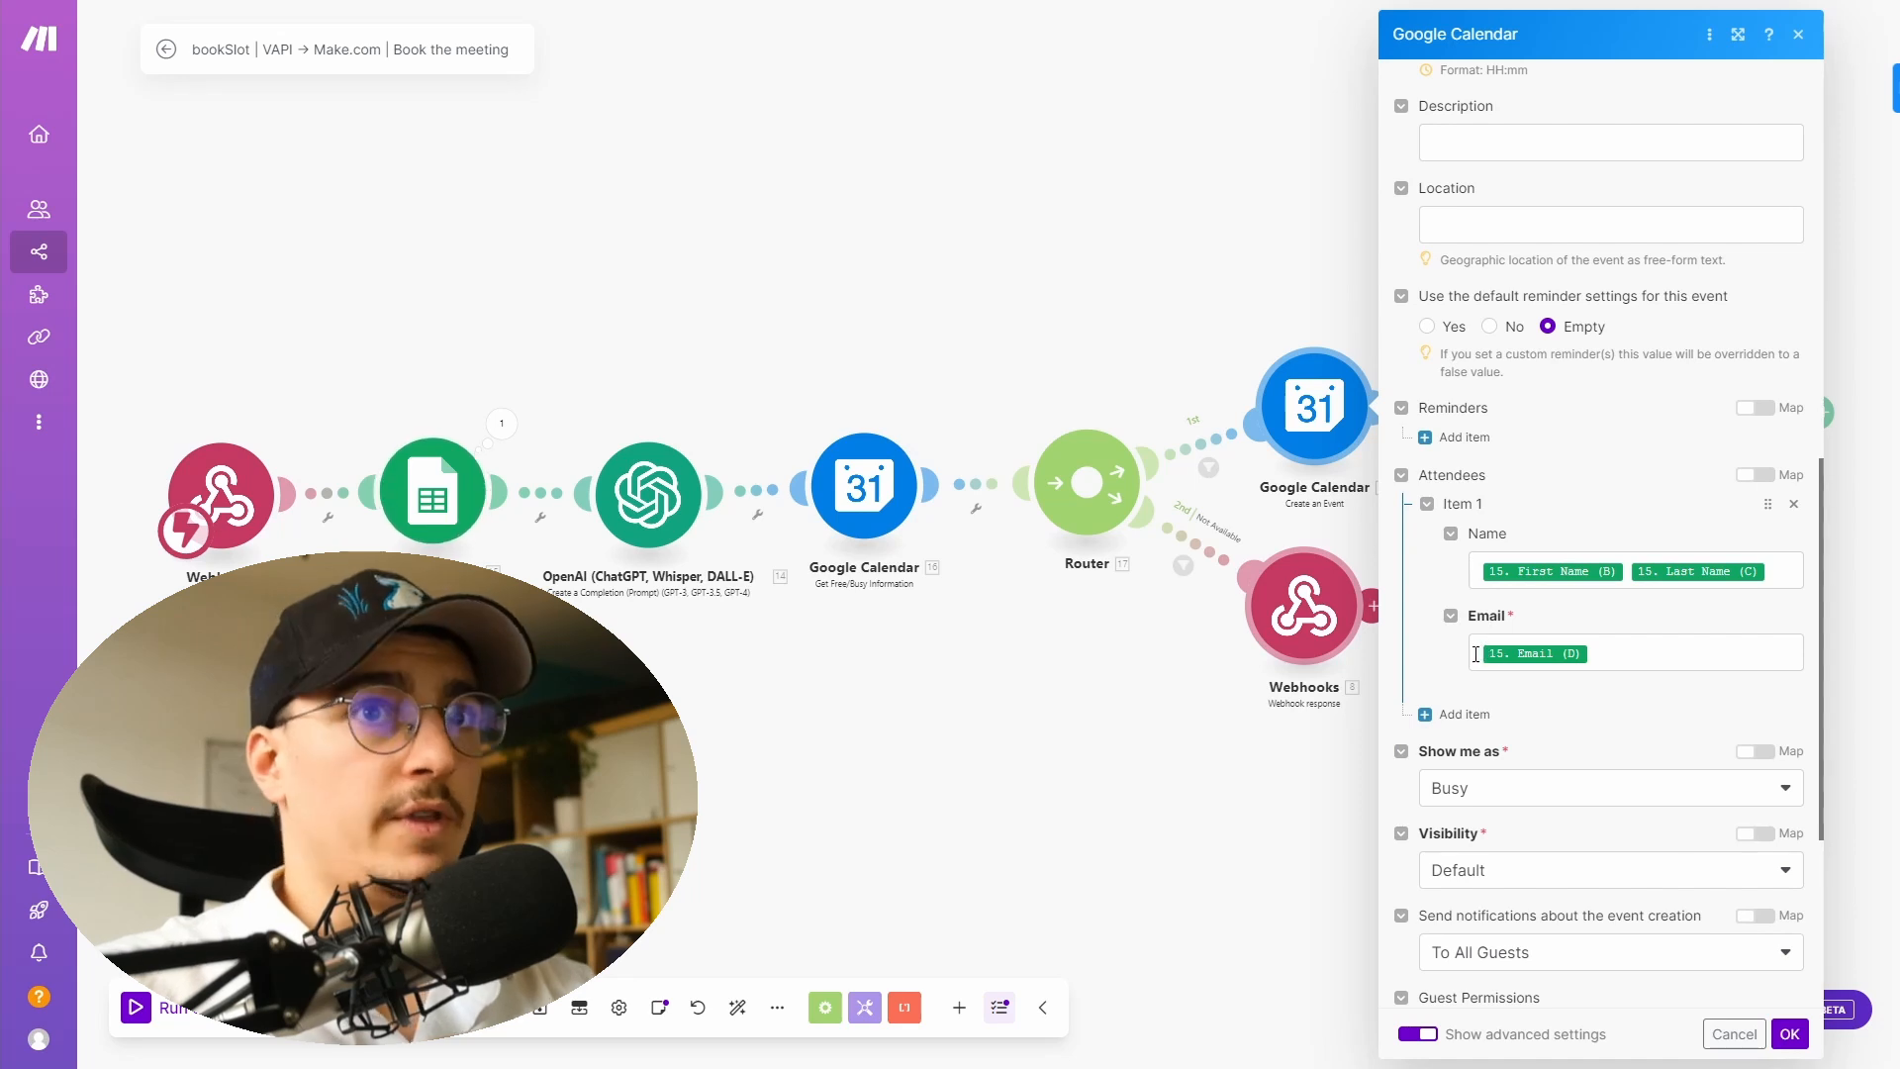
- Review the remaining event settings for notifications, guest permissions and Google Meet conferencing
{"action": "scroll", "coordinate": [1438, 650], "scroll_direction": "down", "scroll_amount": 3}
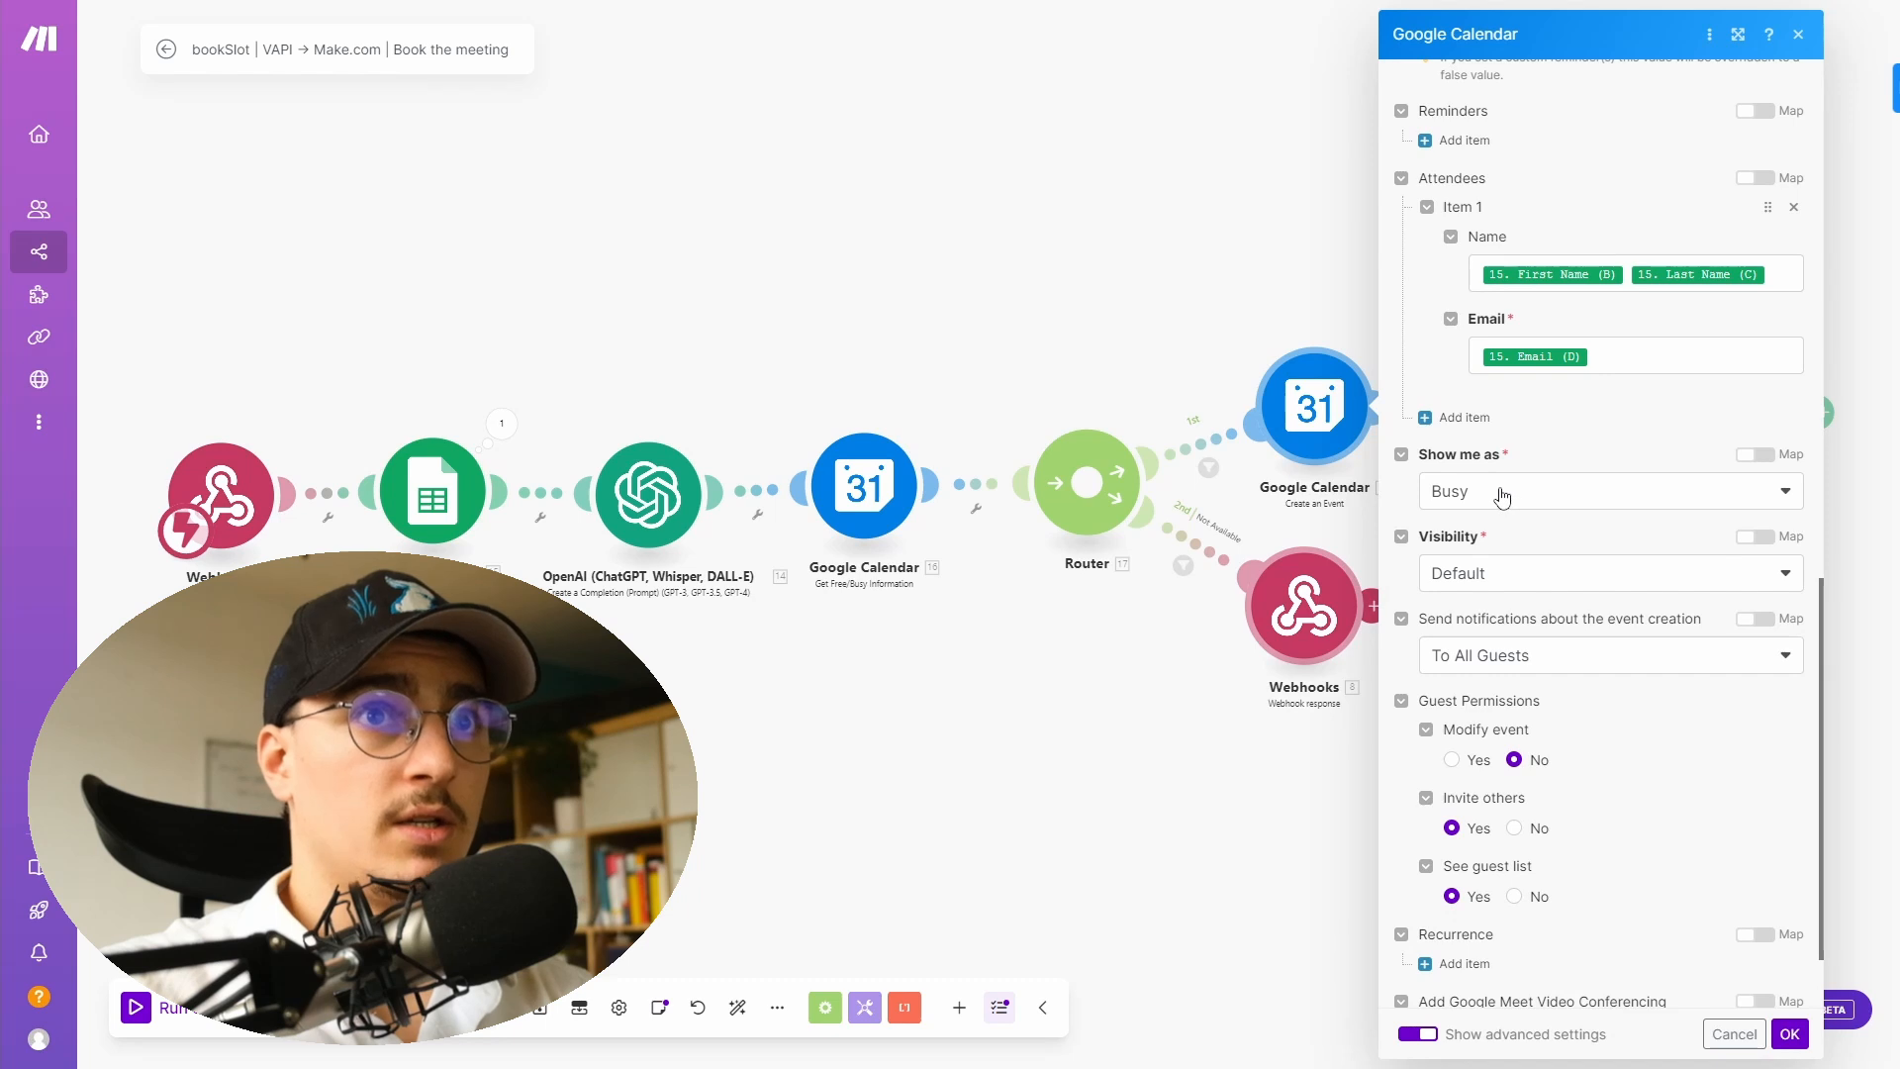
{"action": "scroll", "coordinate": [1628, 413], "scroll_direction": "down", "scroll_amount": 1}
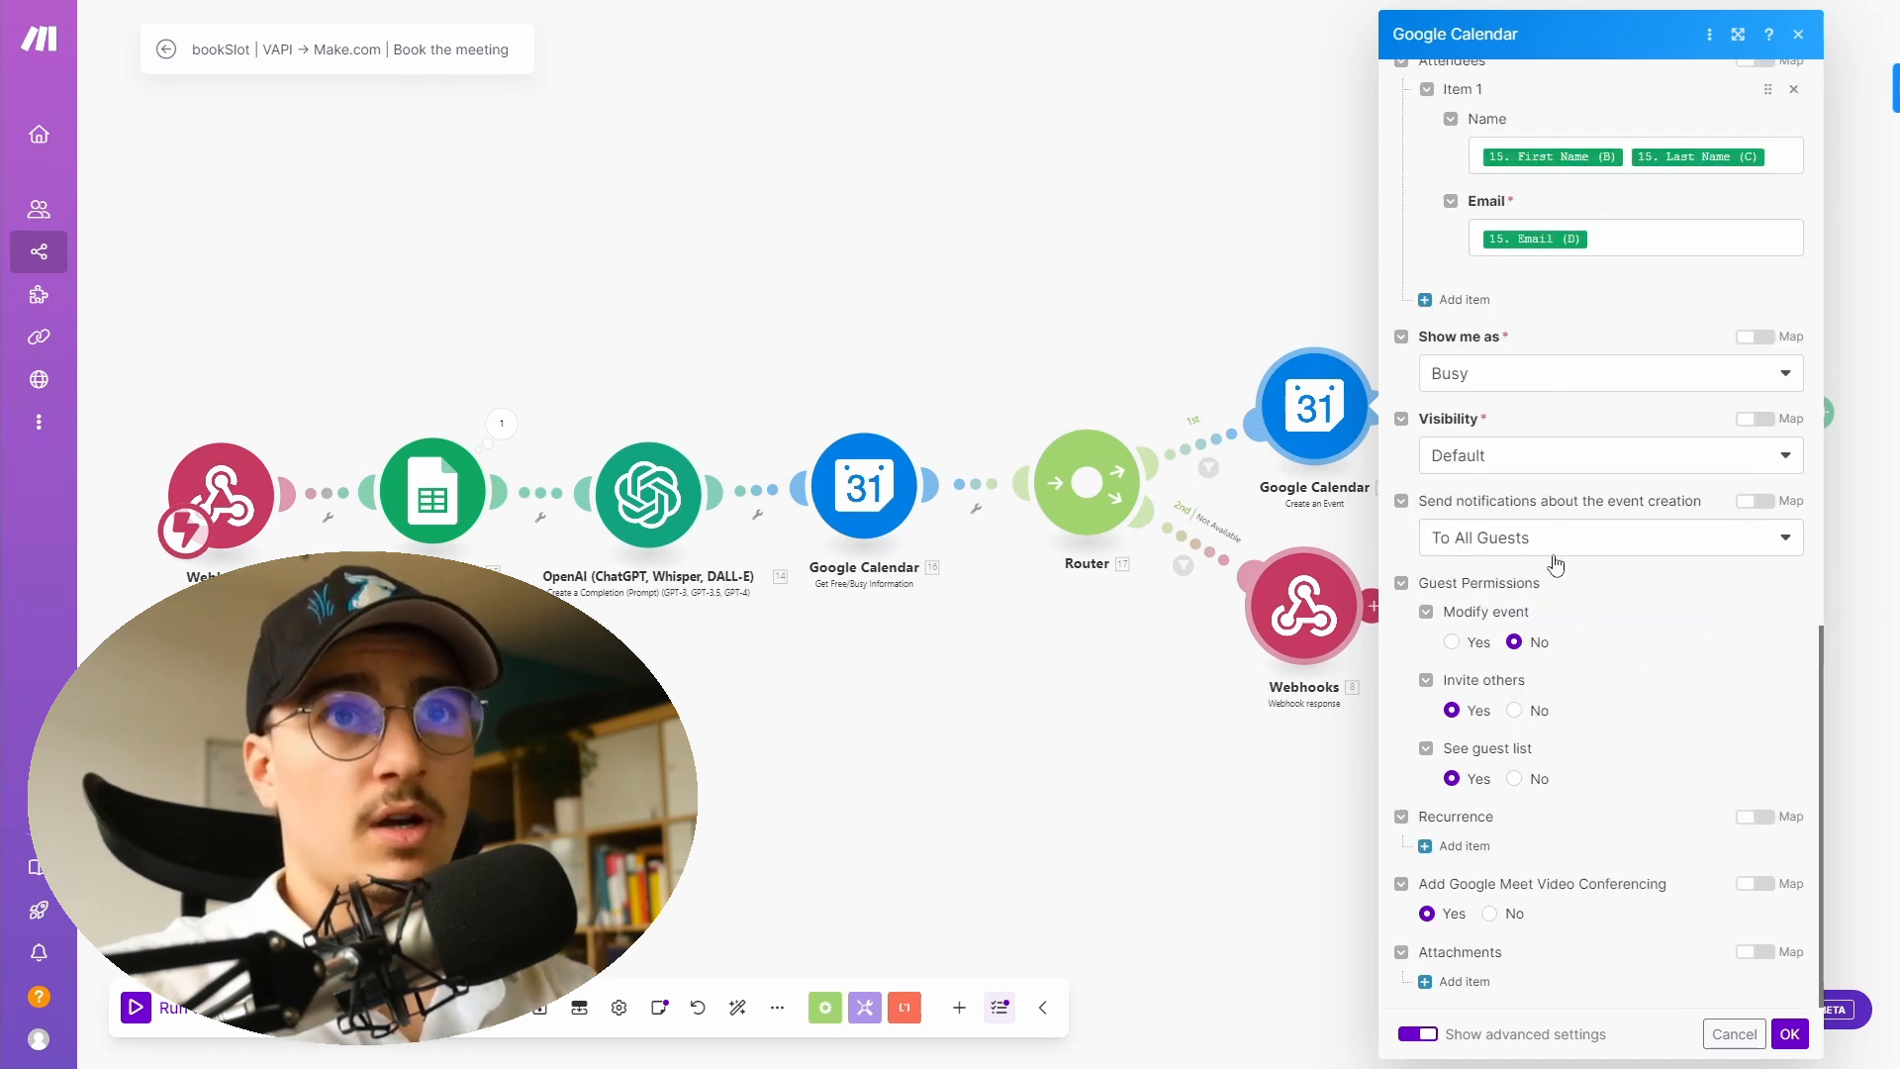
{"action": "left_click_drag", "start_coordinate": [1166, 653], "coordinate": [540, 629]}
{"action": "left_click", "coordinate": [539, 629]}
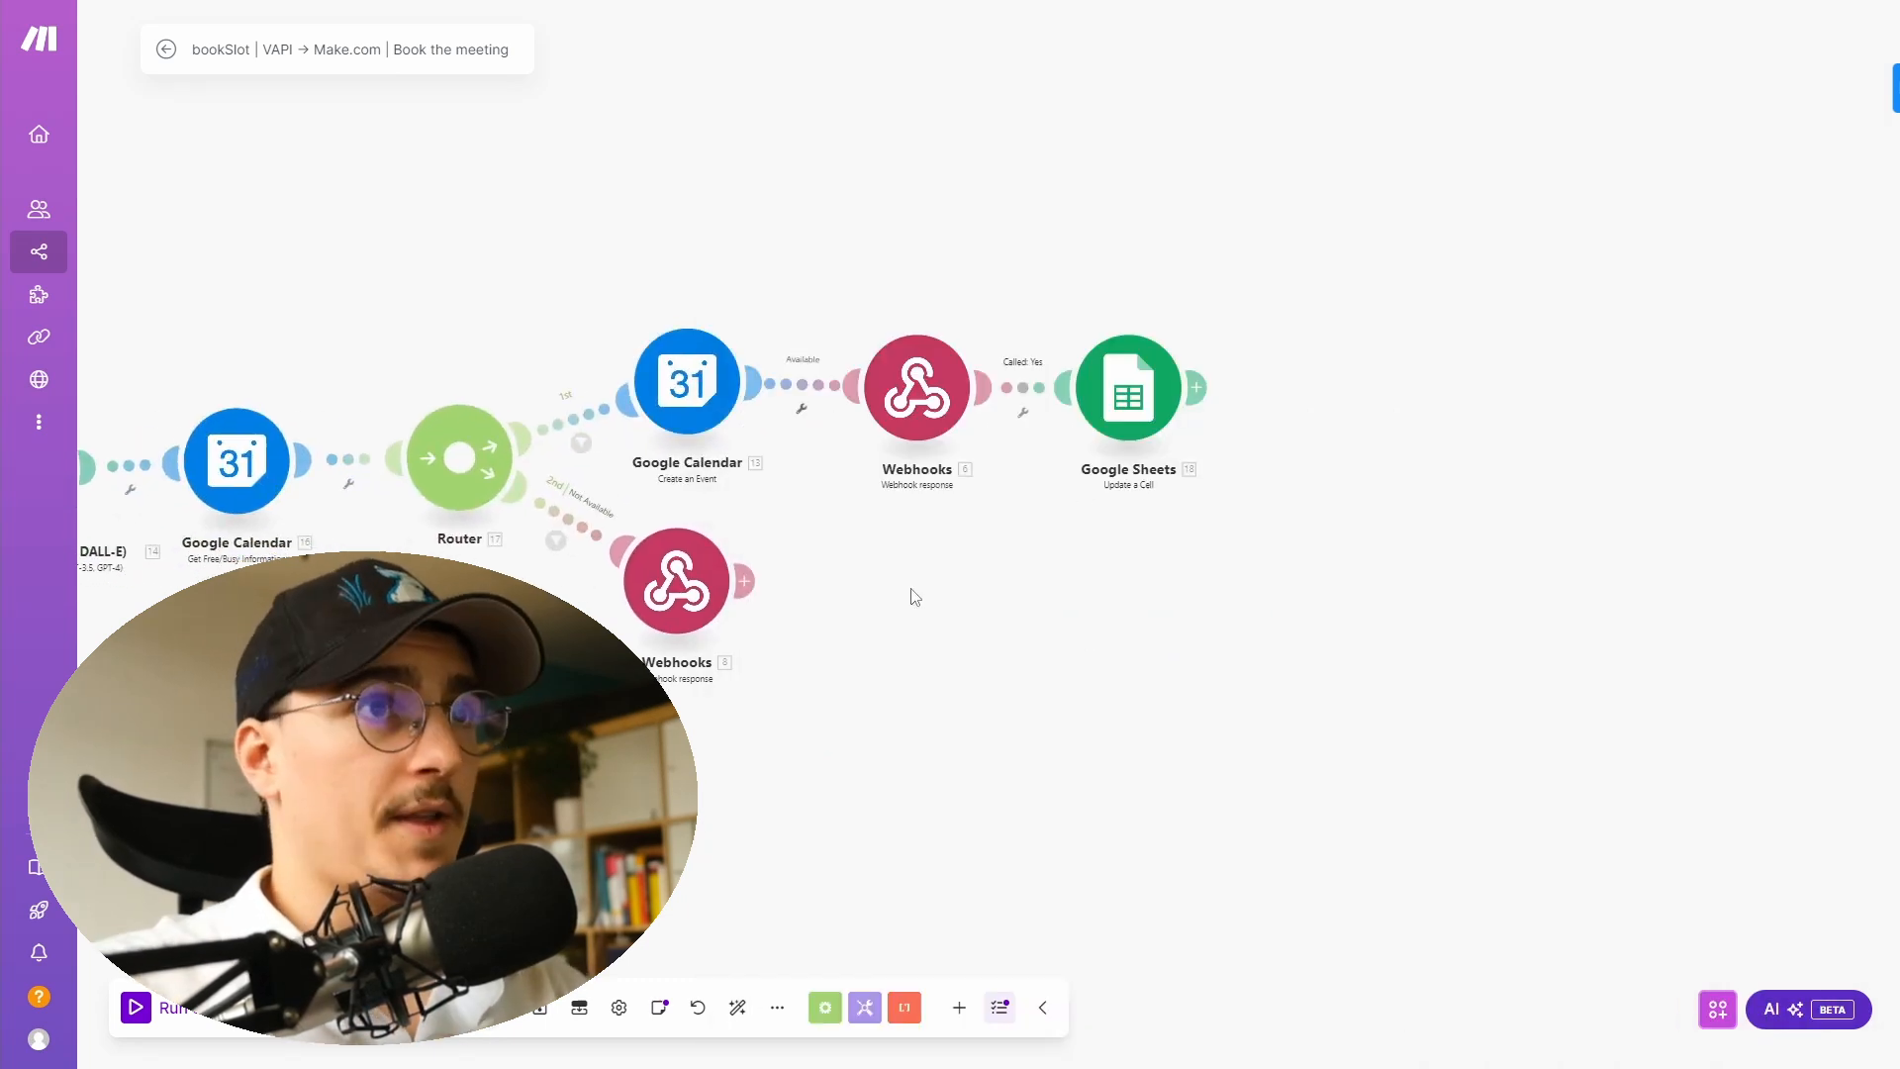
- Review the booking Webhook response body that returns the toolCallId and the booked time slot result
{"action": "left_click", "coordinate": [921, 385]}
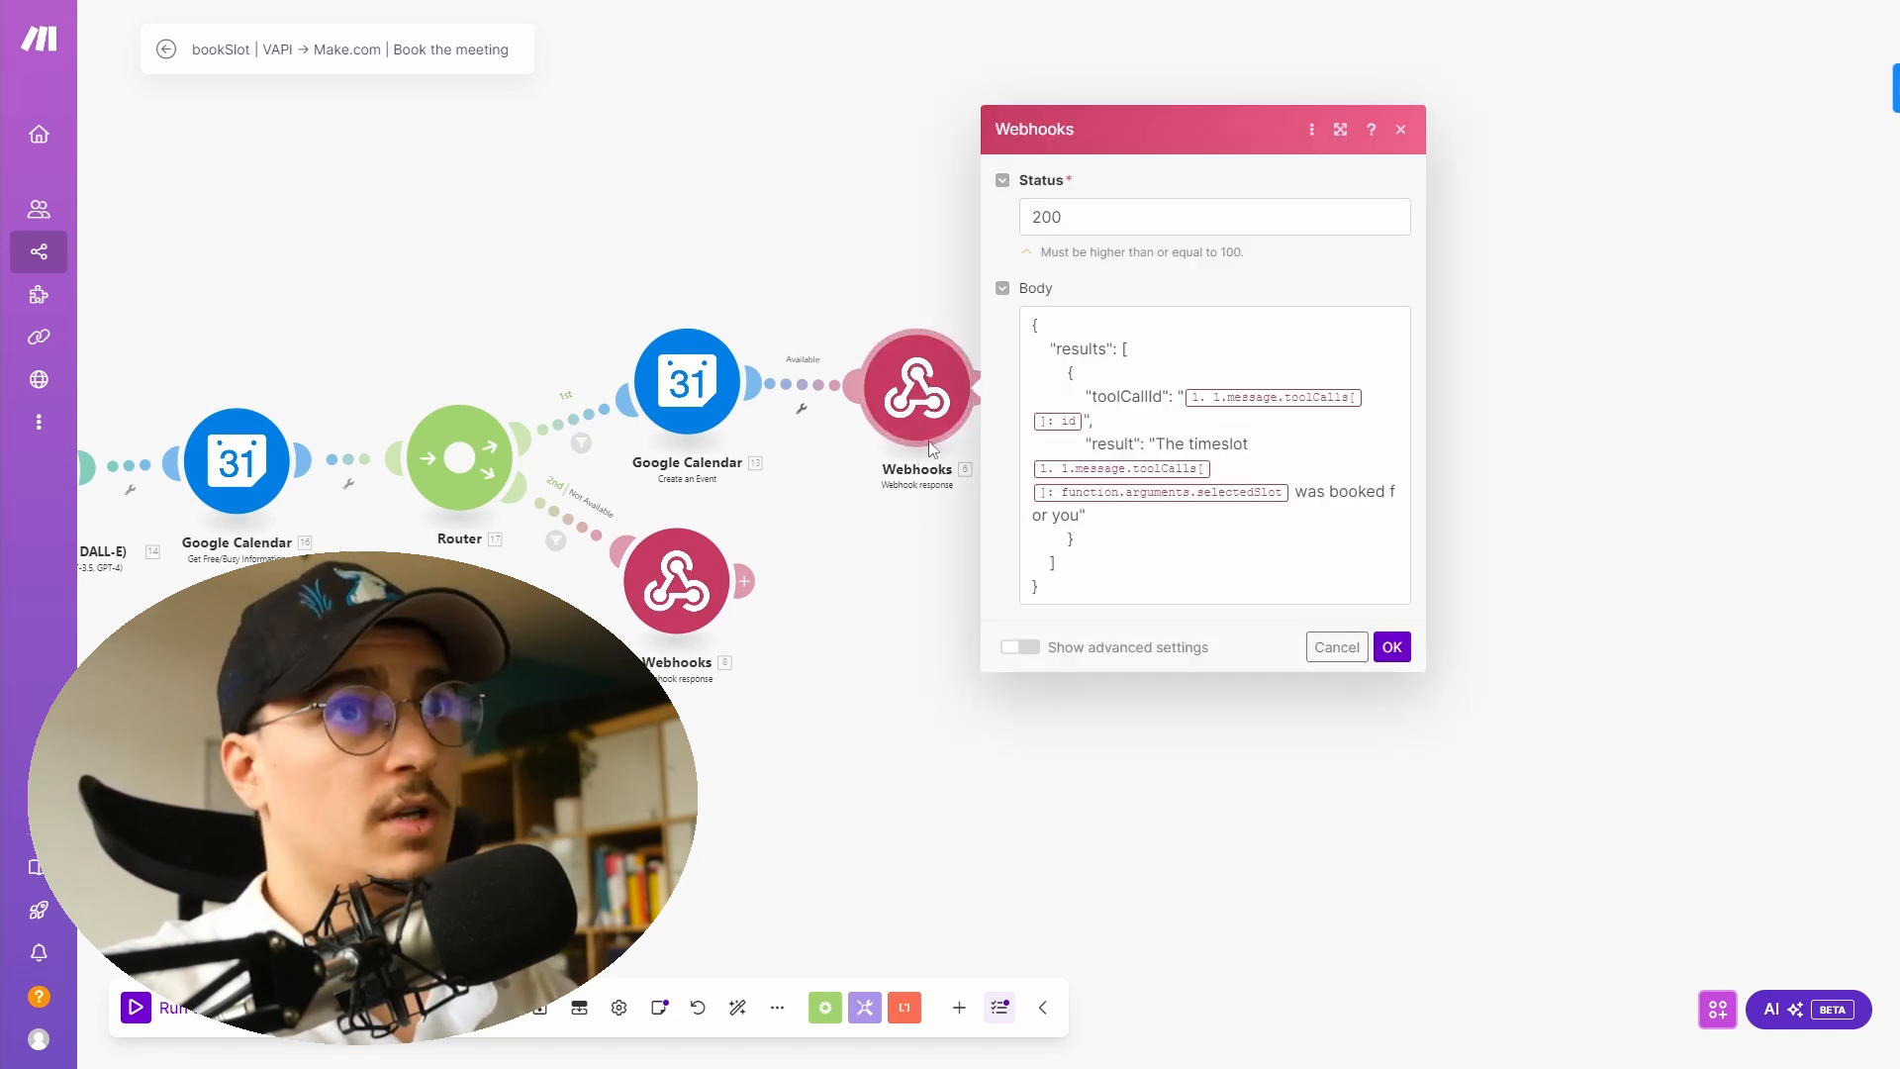
{"action": "left_click_drag", "start_coordinate": [1035, 324], "coordinate": [1065, 575]}
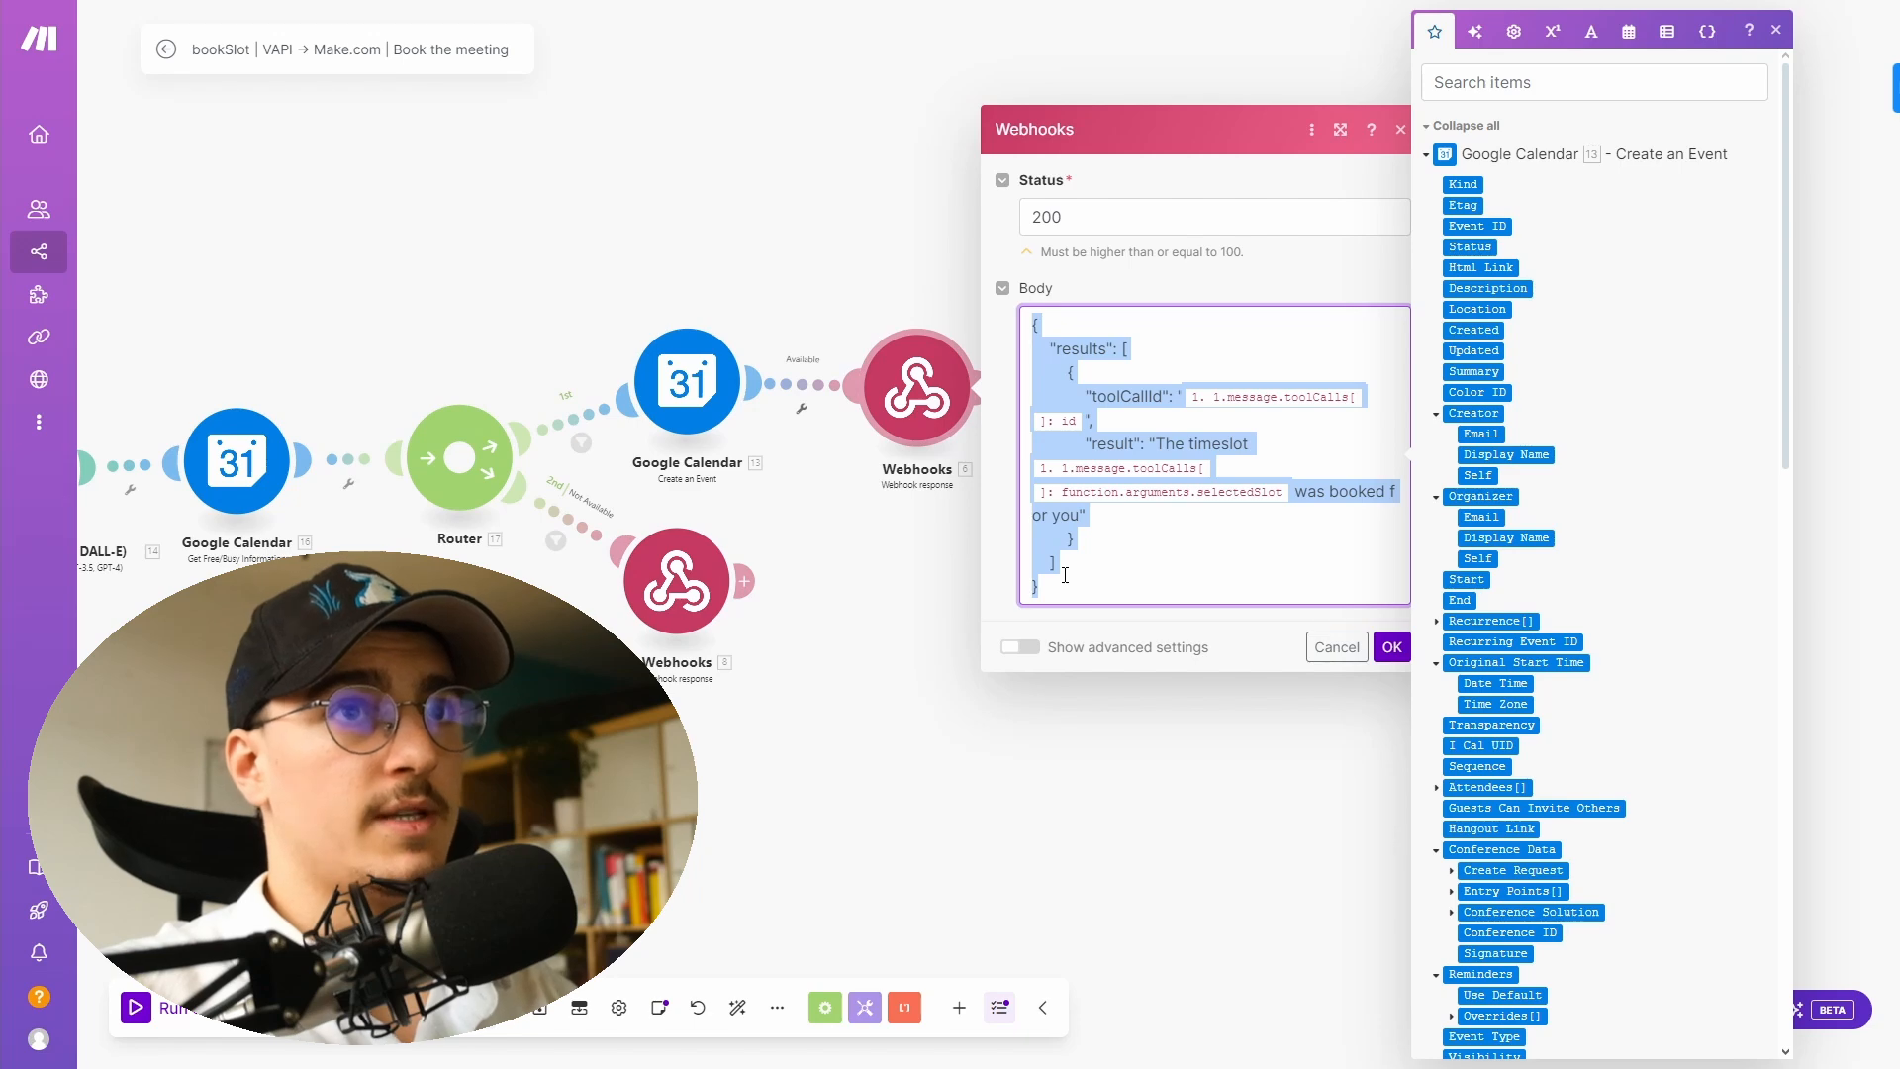
{"action": "left_click", "coordinate": [1079, 543]}
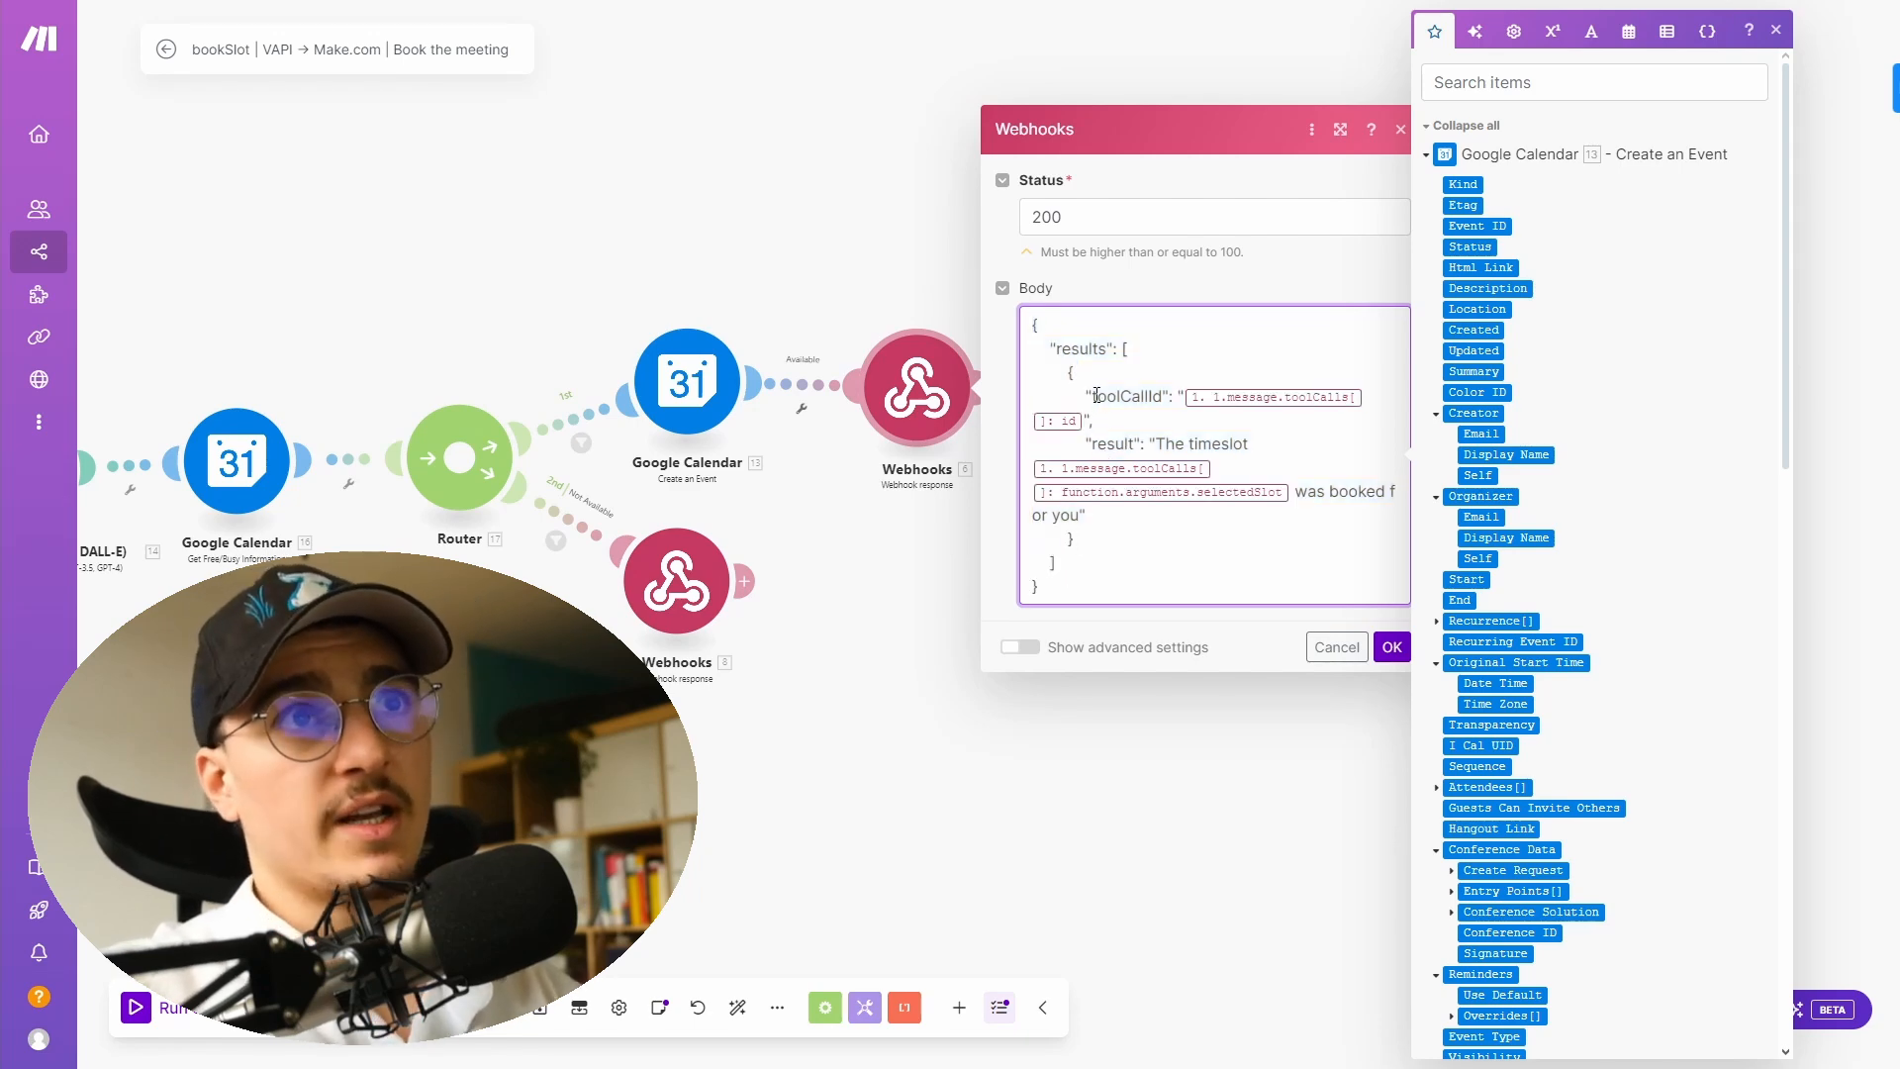
{"action": "left_click_drag", "start_coordinate": [1096, 395], "coordinate": [1170, 403]}
{"action": "left_click", "coordinate": [1208, 433]}
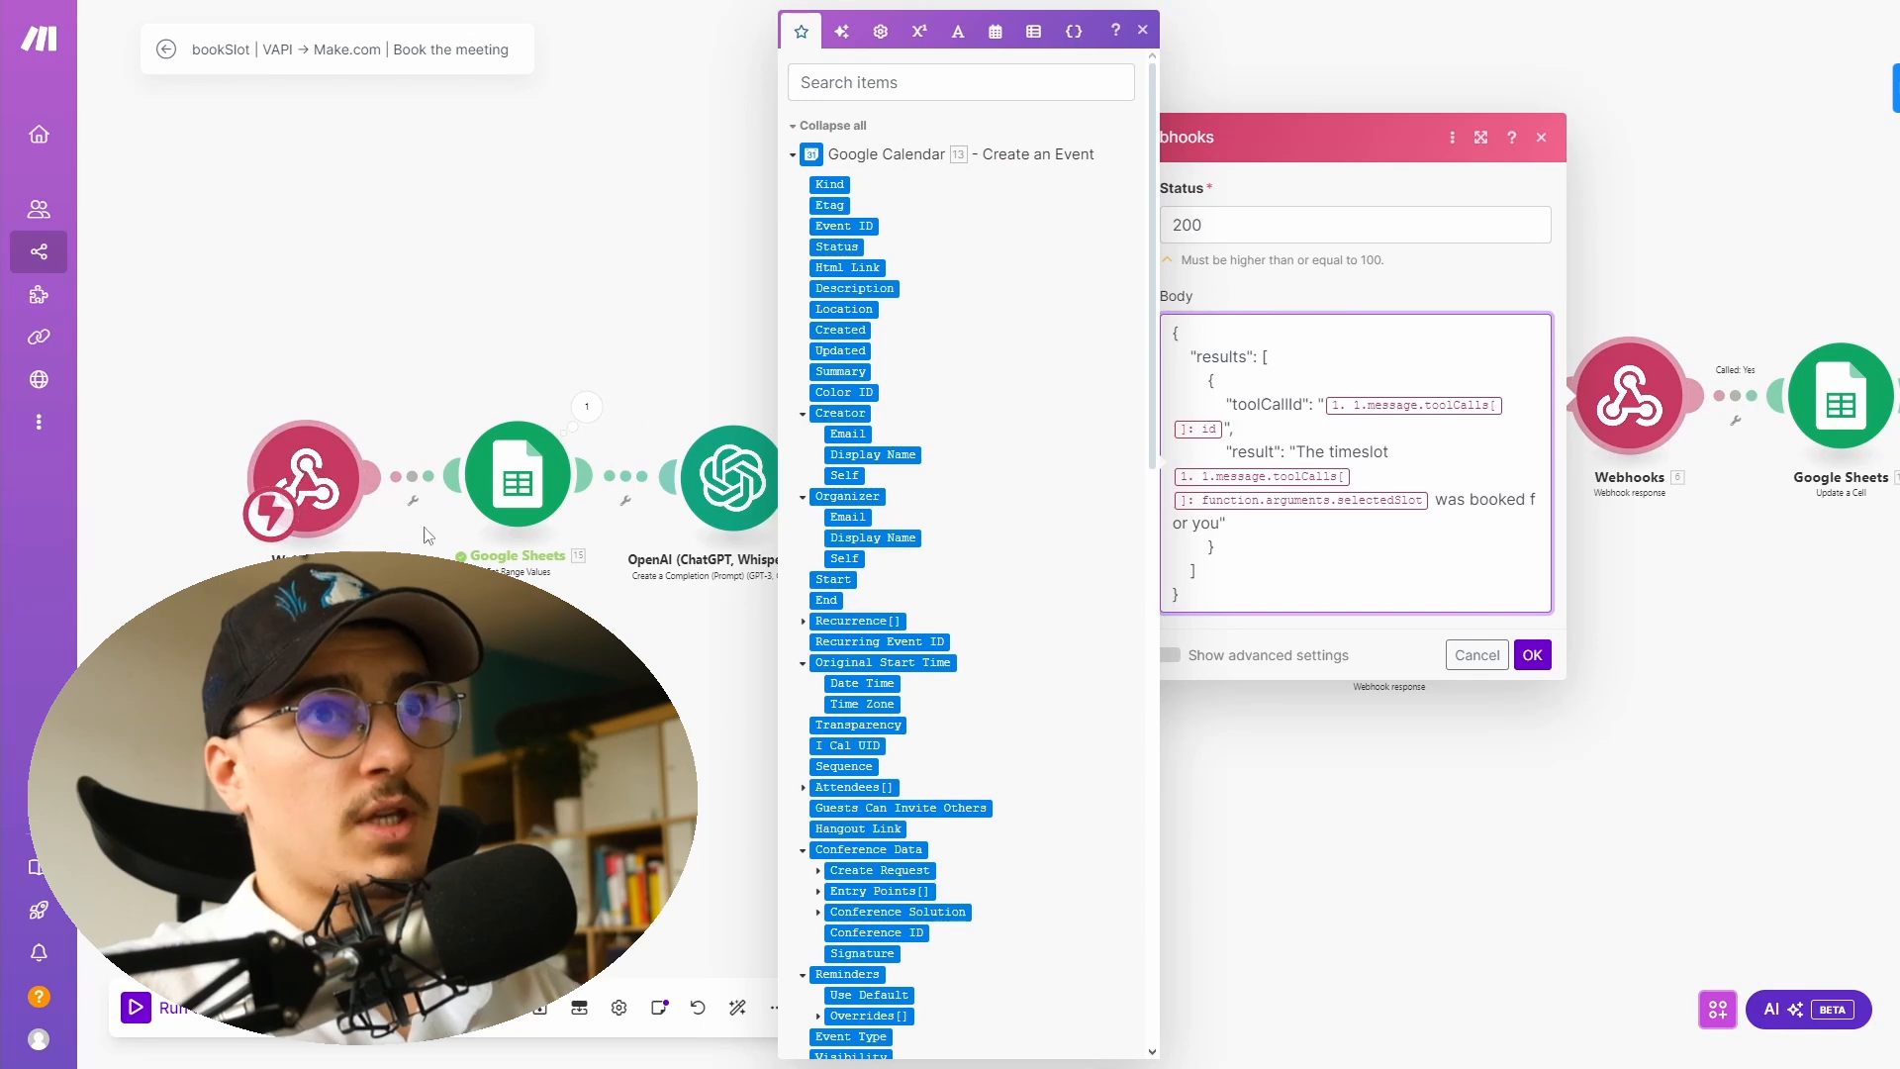
{"action": "double_click", "coordinate": [1202, 418]}
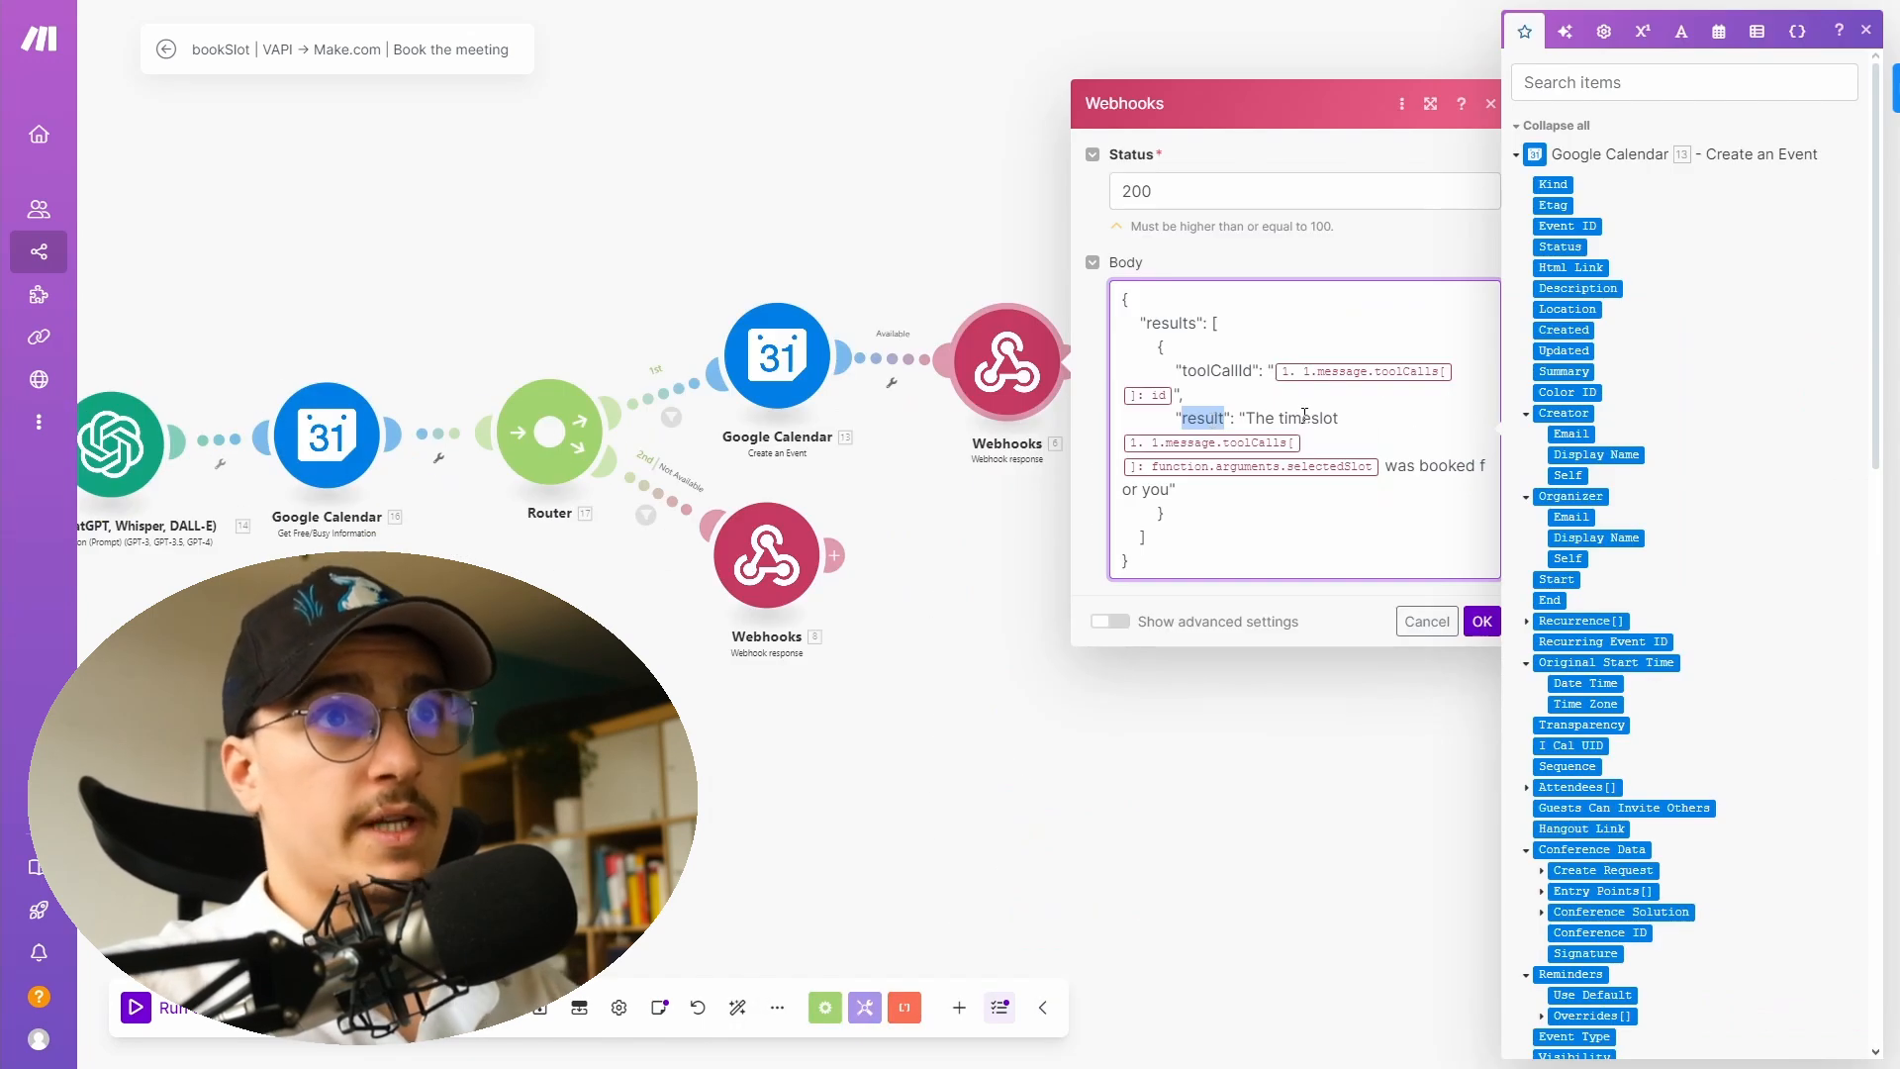
{"action": "left_click", "coordinate": [1263, 712]}
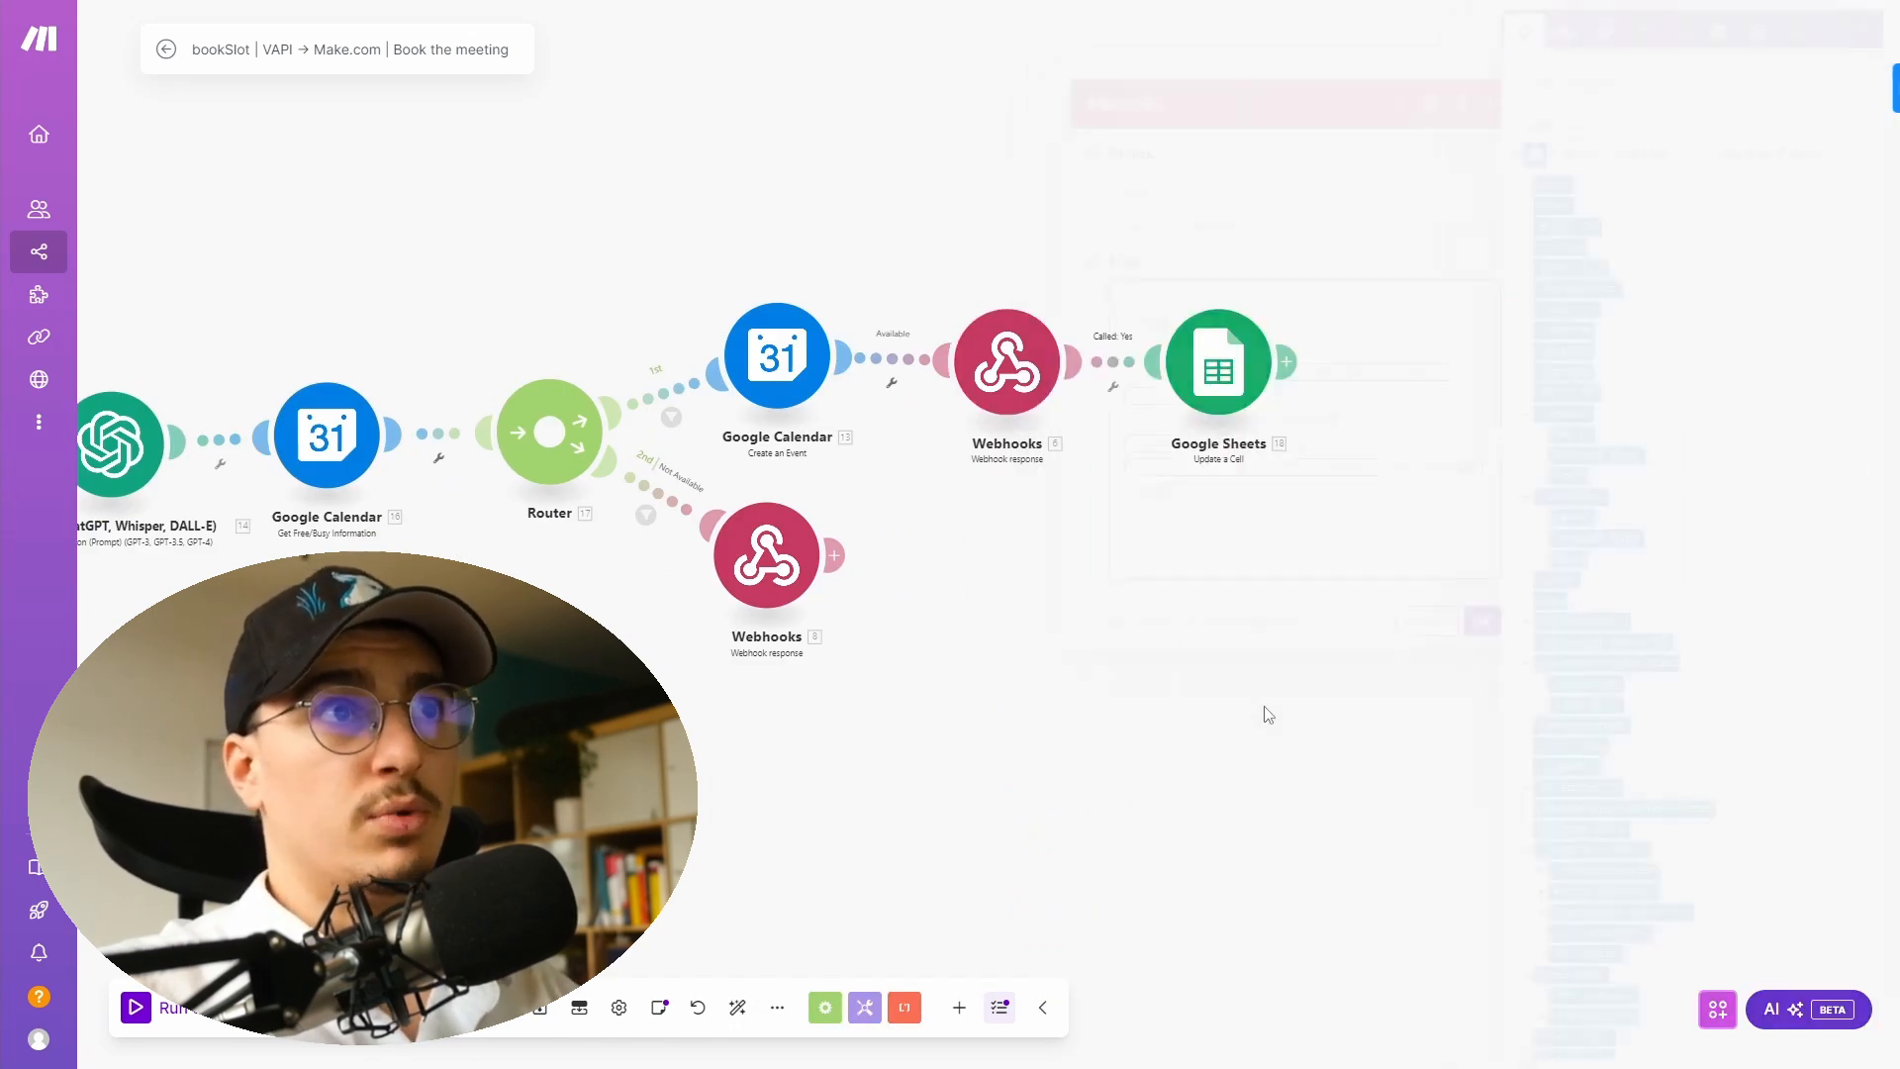
- Inspect the Update a Cell module's cell reference and value settings, then close it
{"action": "left_click_drag", "start_coordinate": [1264, 713], "coordinate": [963, 721]}
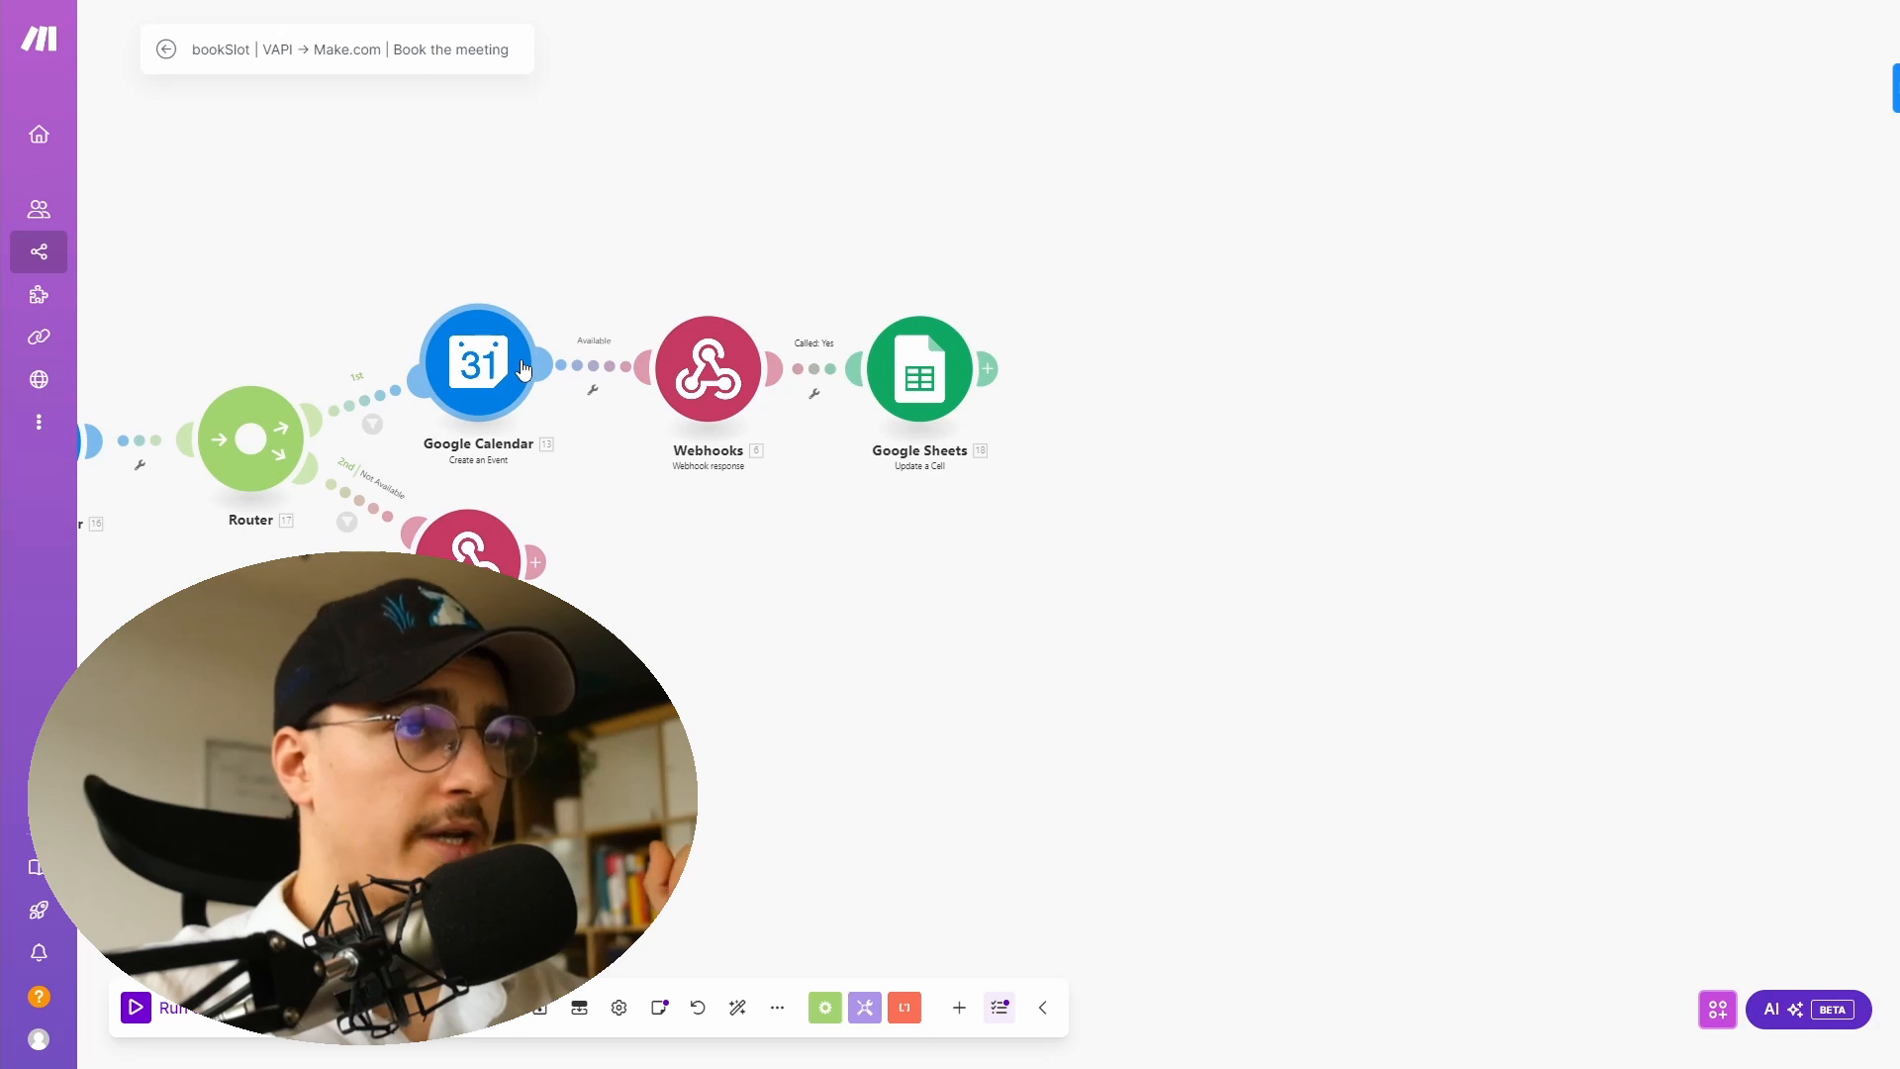
{"action": "left_click", "coordinate": [932, 393]}
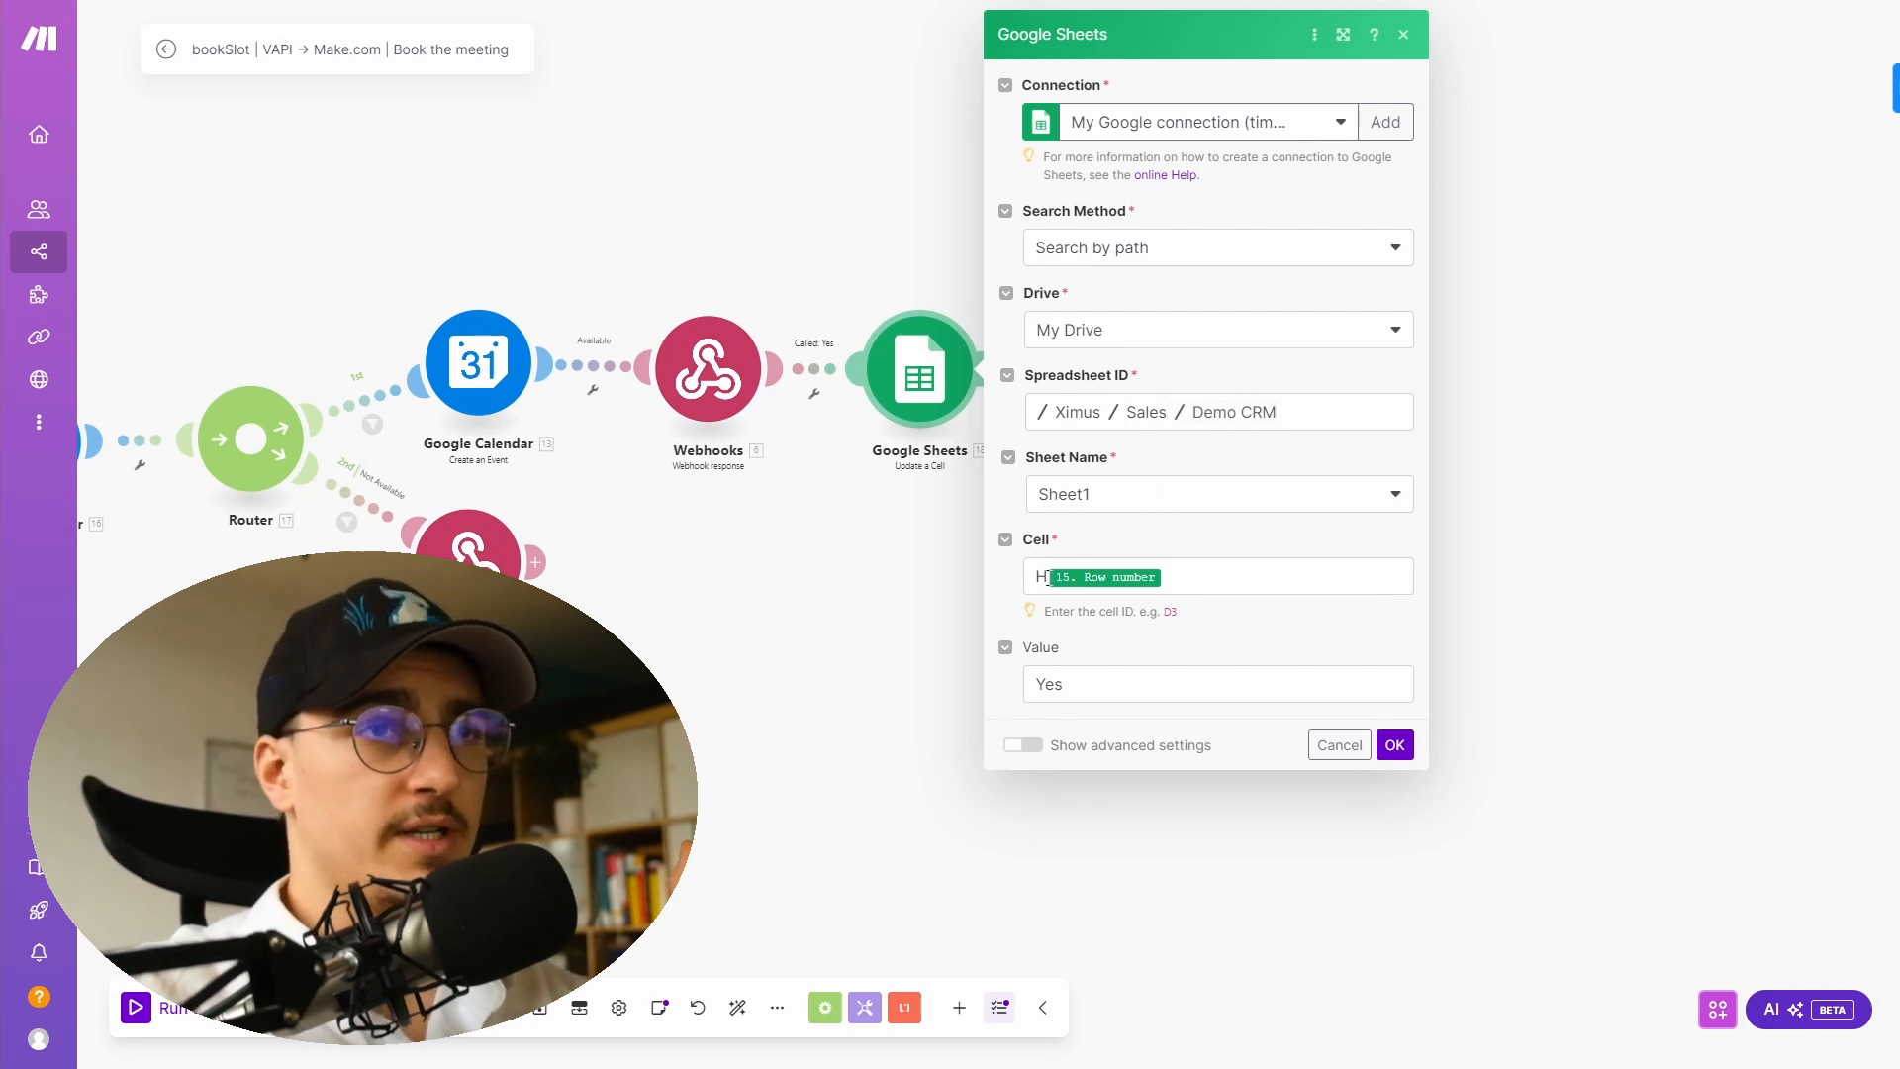
{"action": "left_click", "coordinate": [1230, 576]}
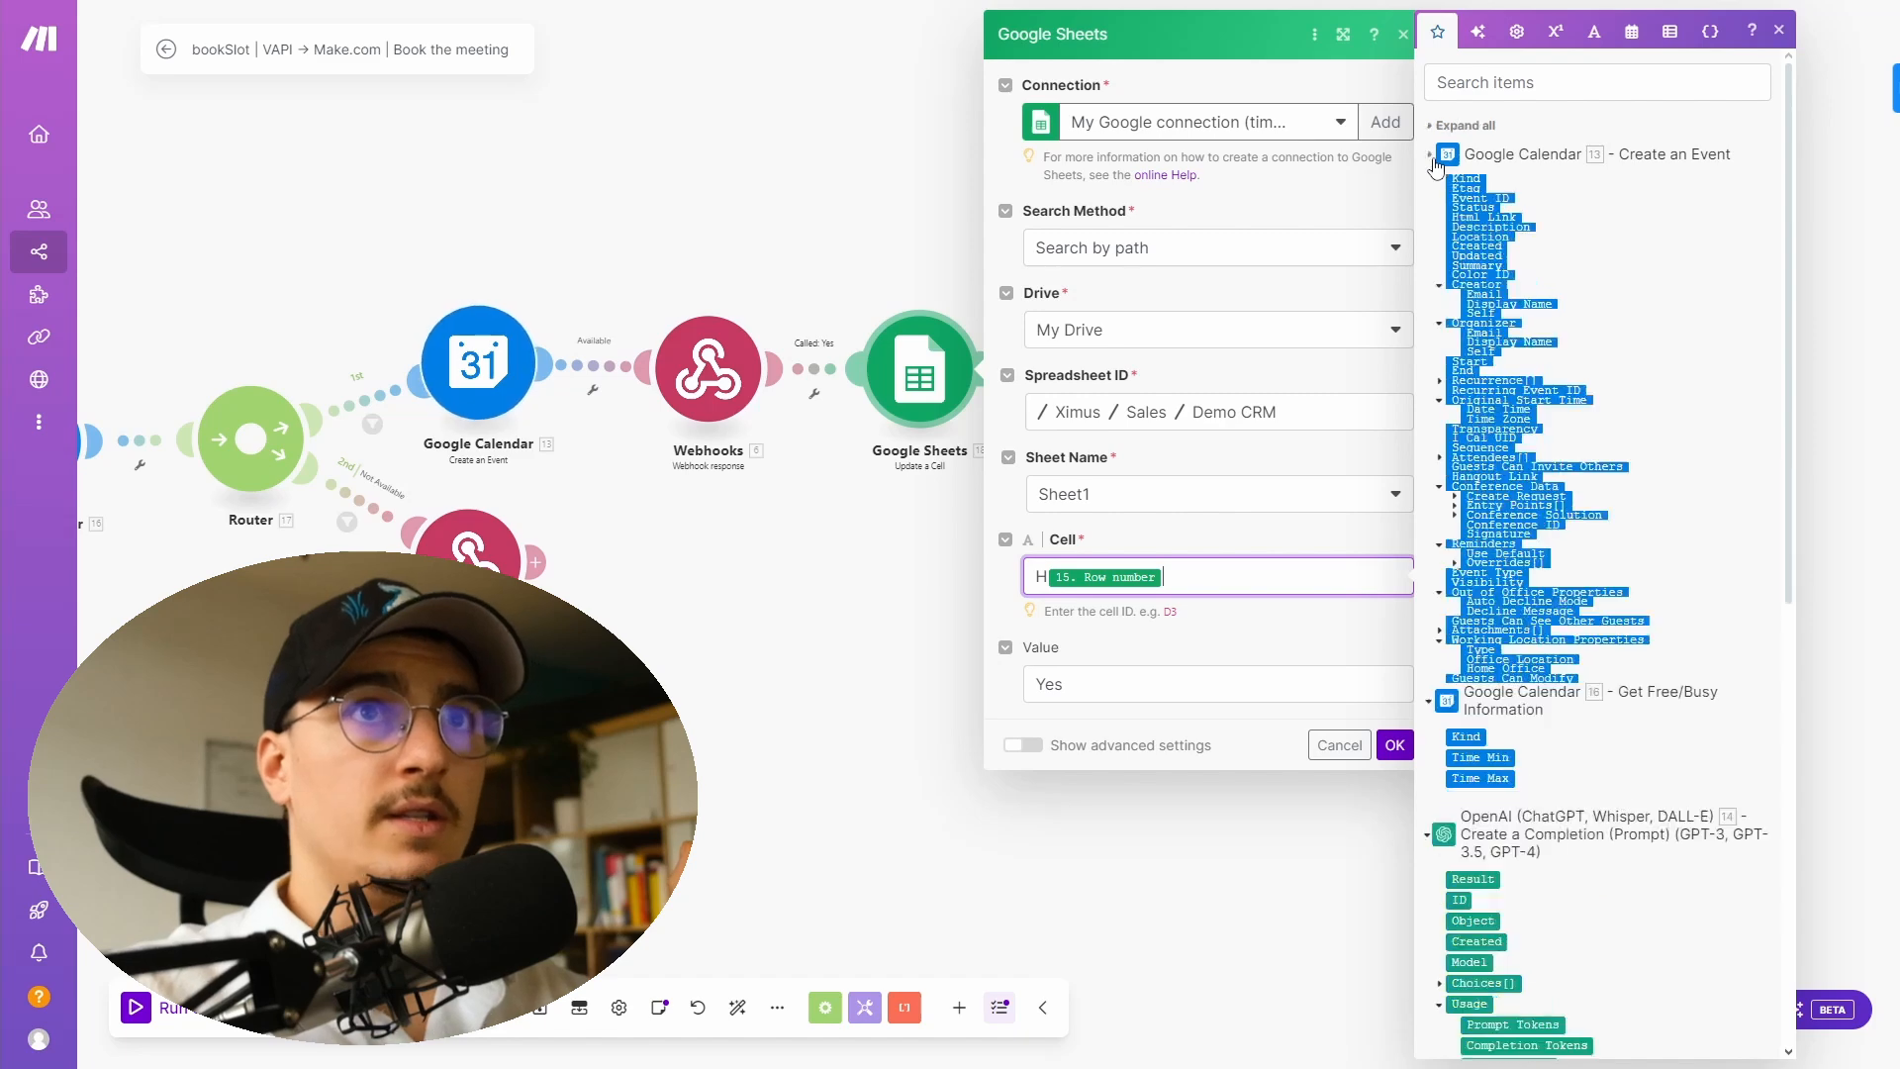
{"action": "left_click", "coordinate": [1717, 417]}
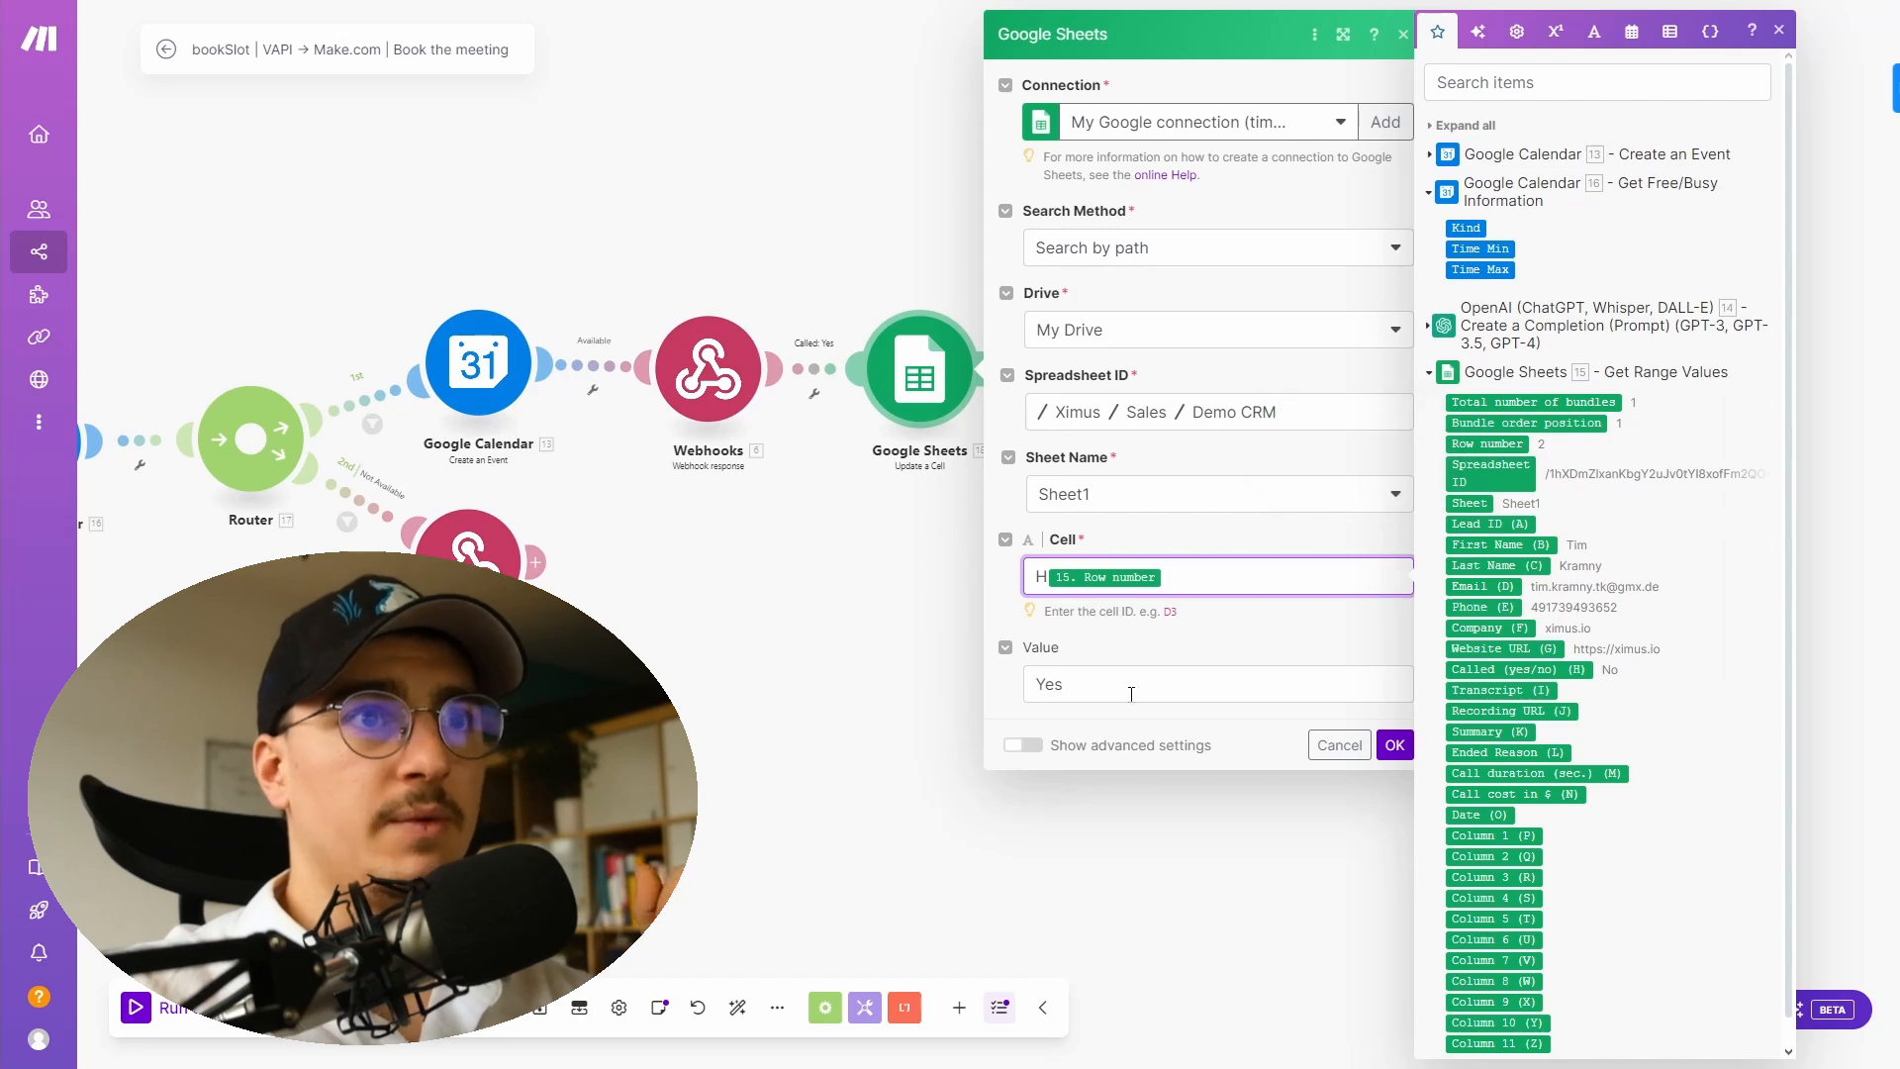
{"action": "left_click", "coordinate": [1396, 745]}
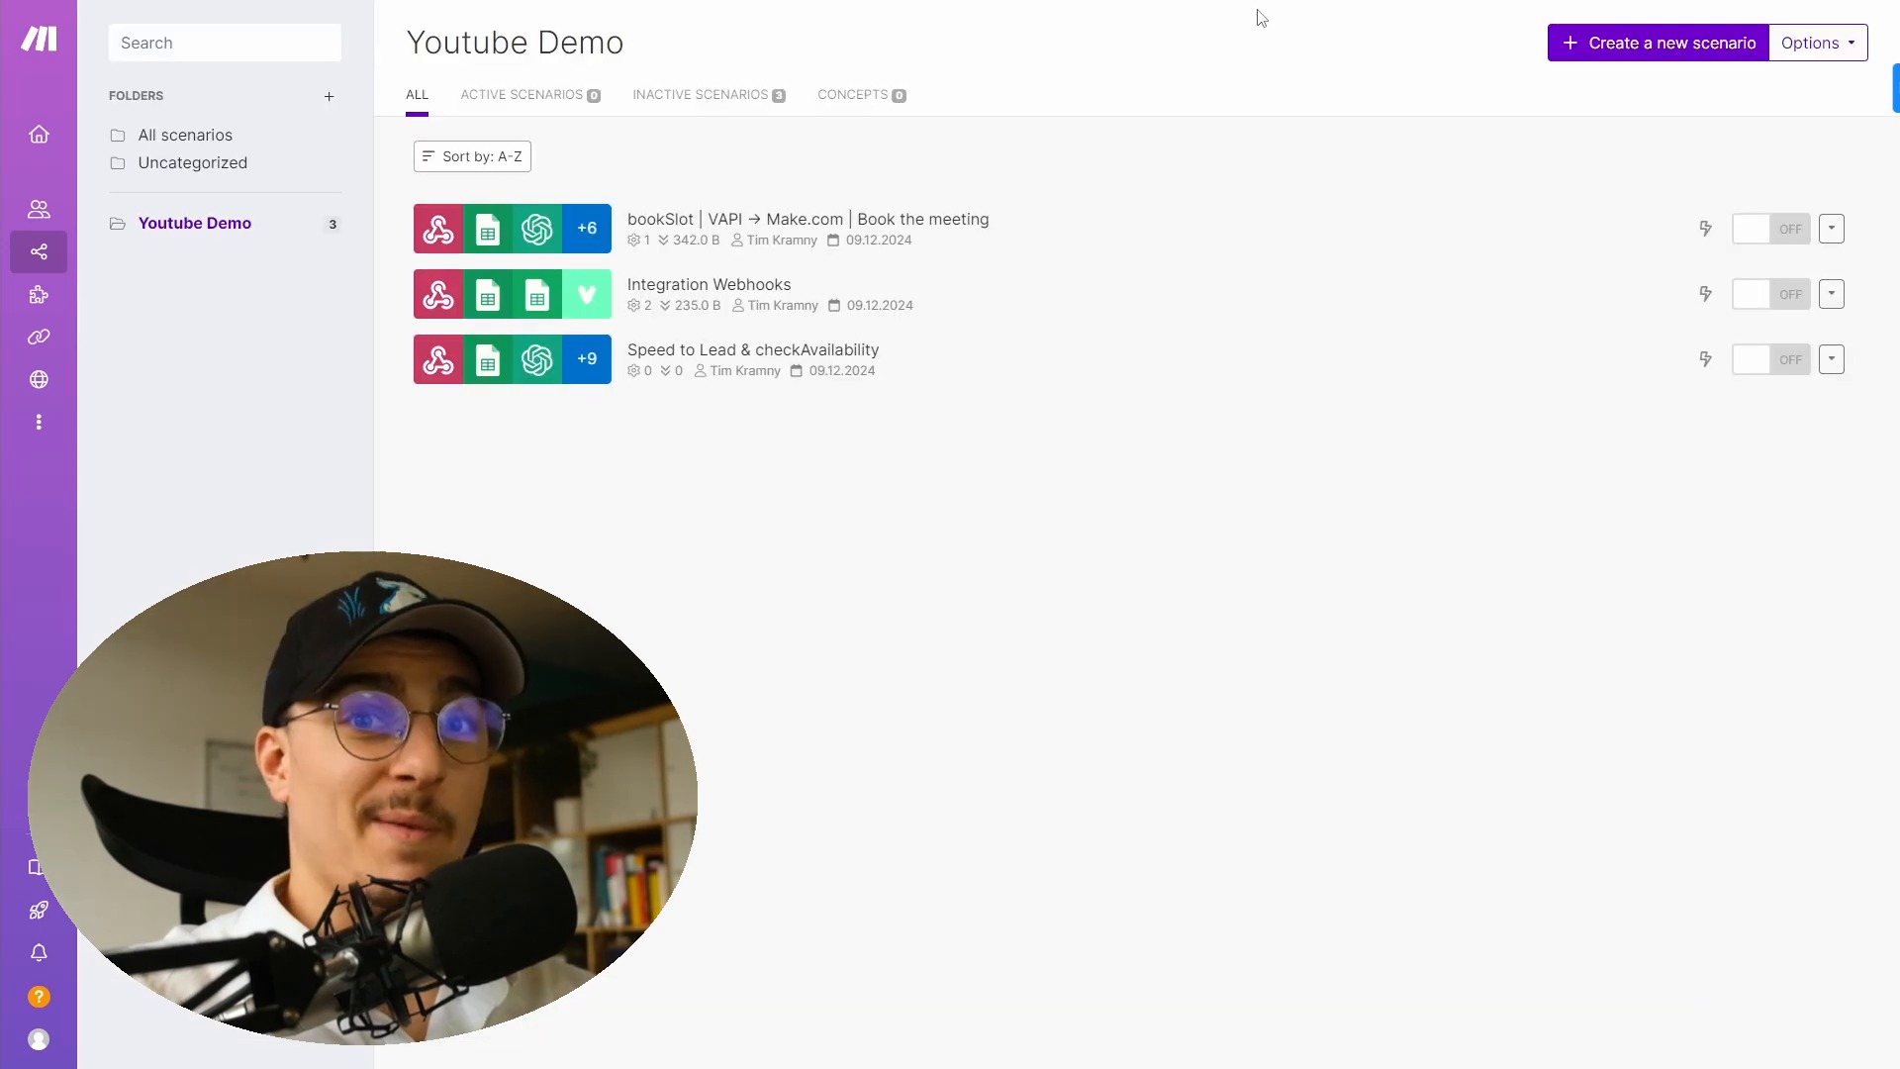
- Create a new scenario and import the End of Call Report.json blueprint into it
{"action": "left_click", "coordinate": [1604, 49]}
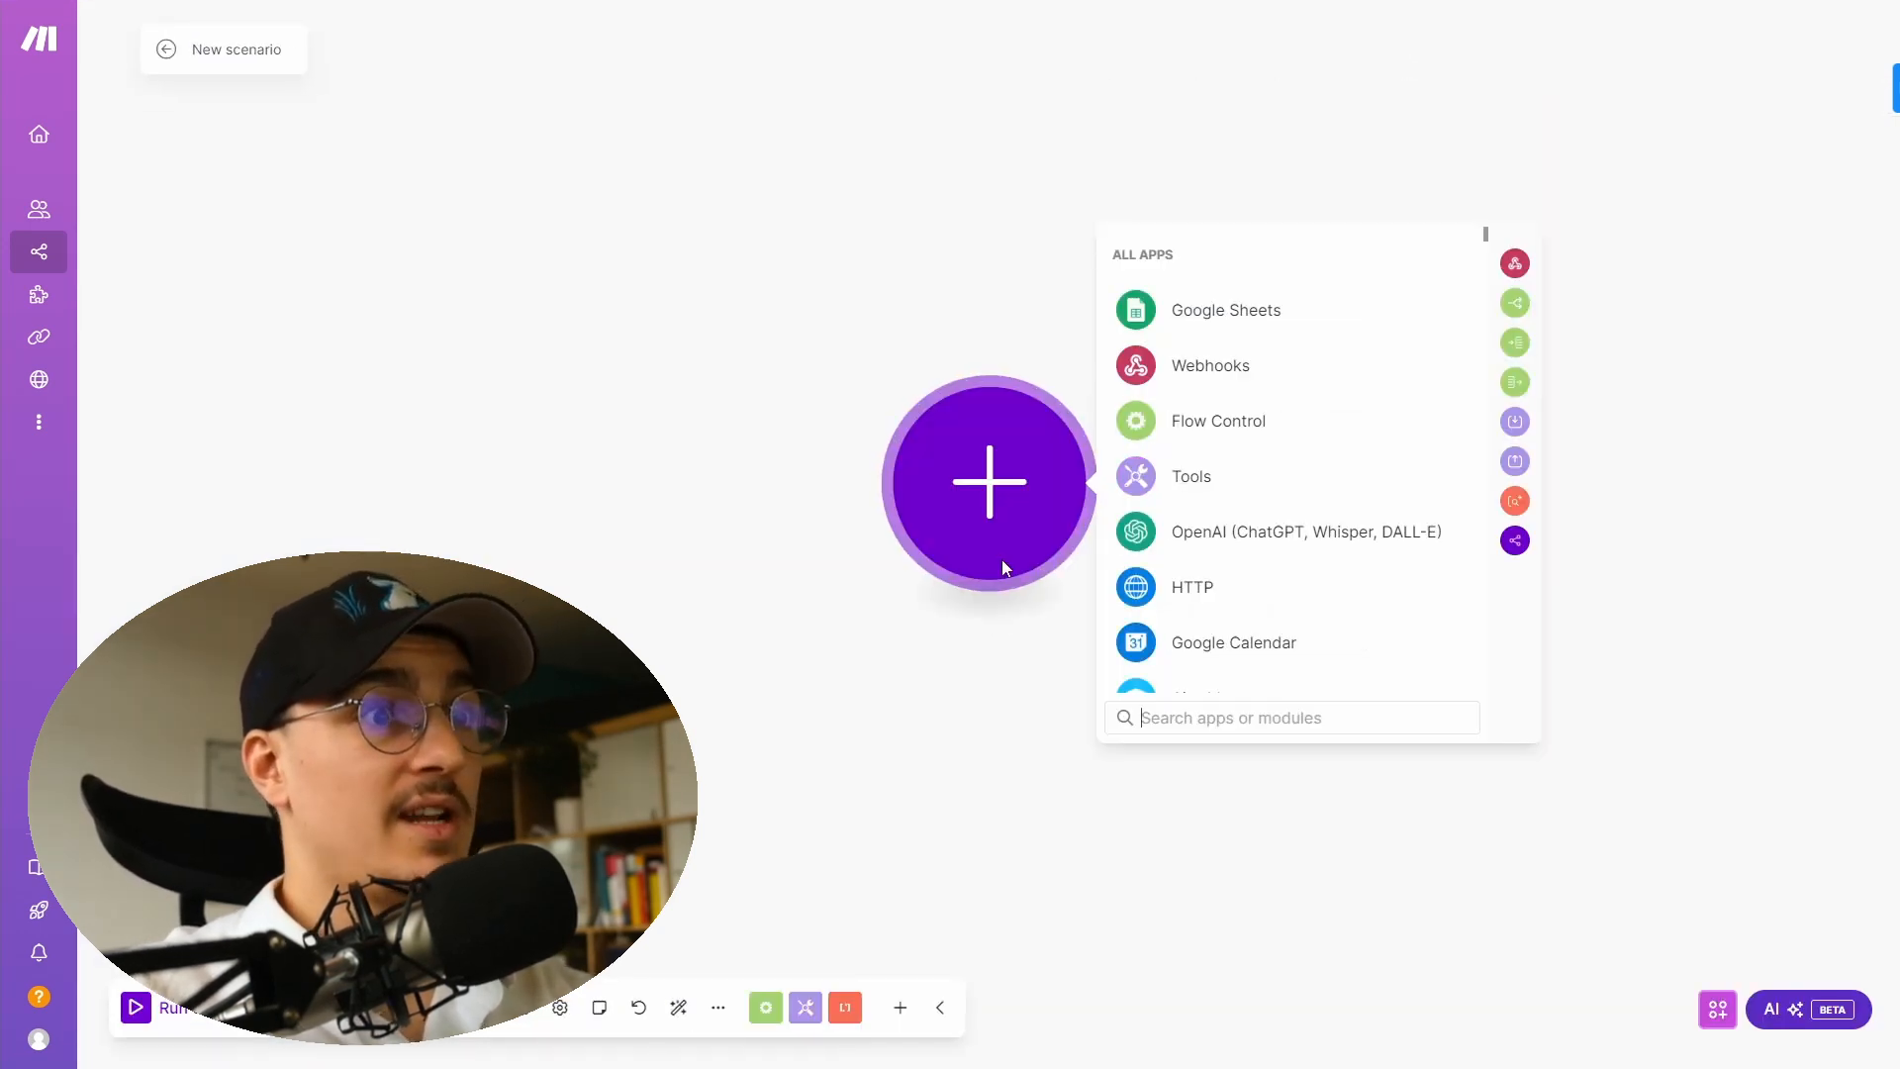
{"action": "left_click", "coordinate": [720, 1009]}
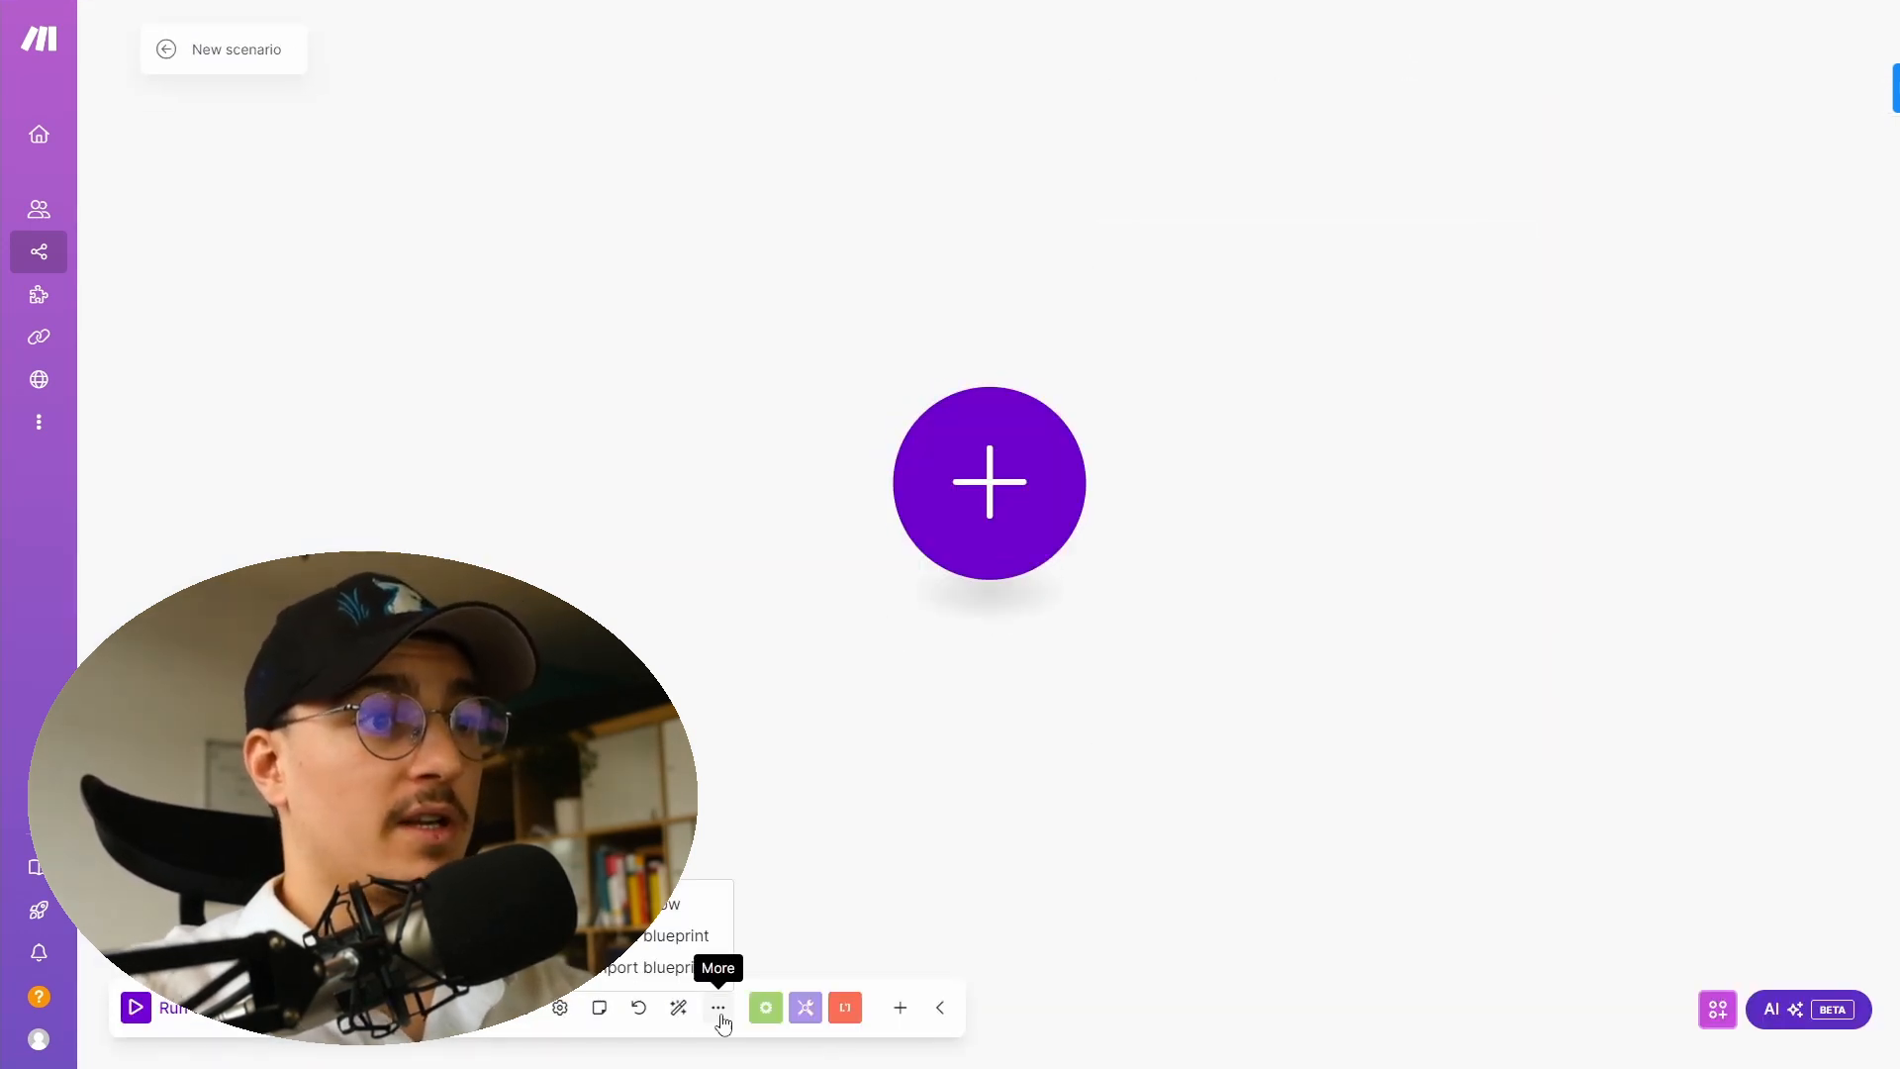
{"action": "left_click", "coordinate": [635, 969]}
{"action": "left_click", "coordinate": [853, 549]}
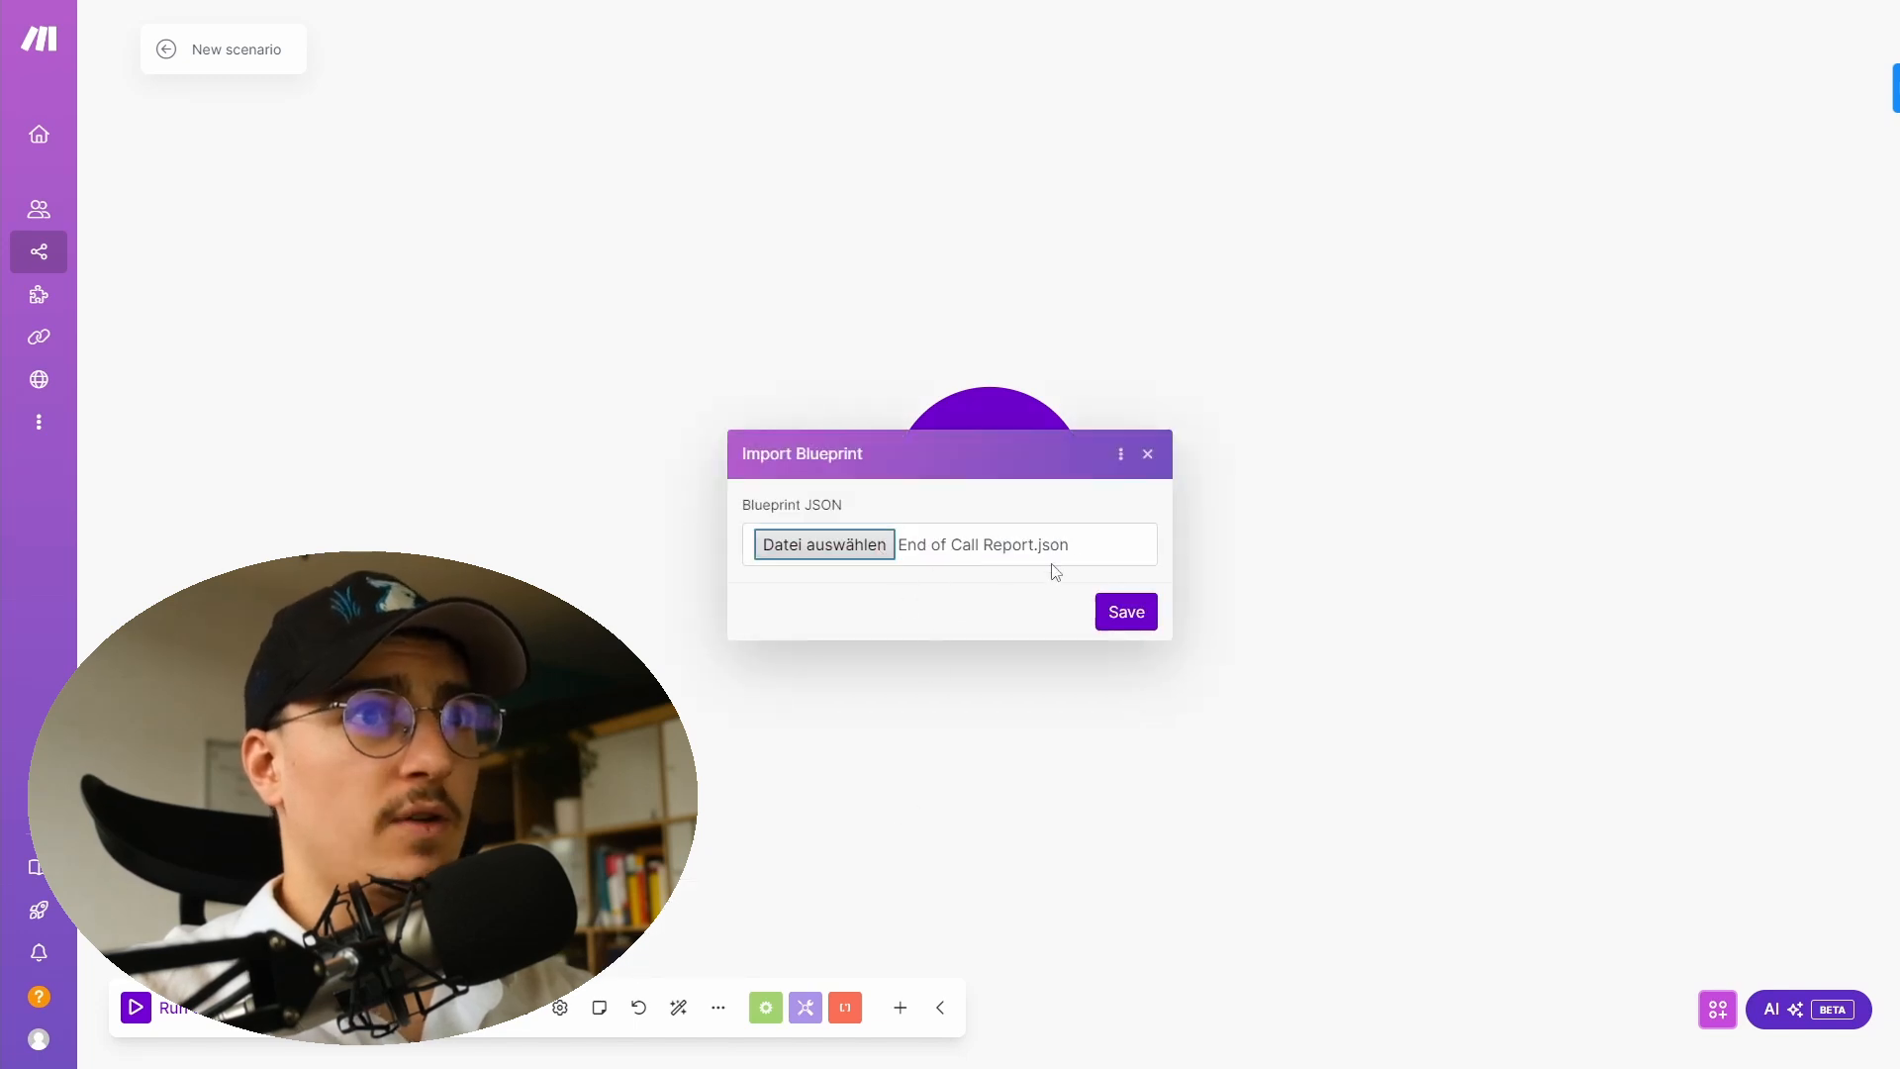
{"action": "left_click", "coordinate": [1136, 614]}
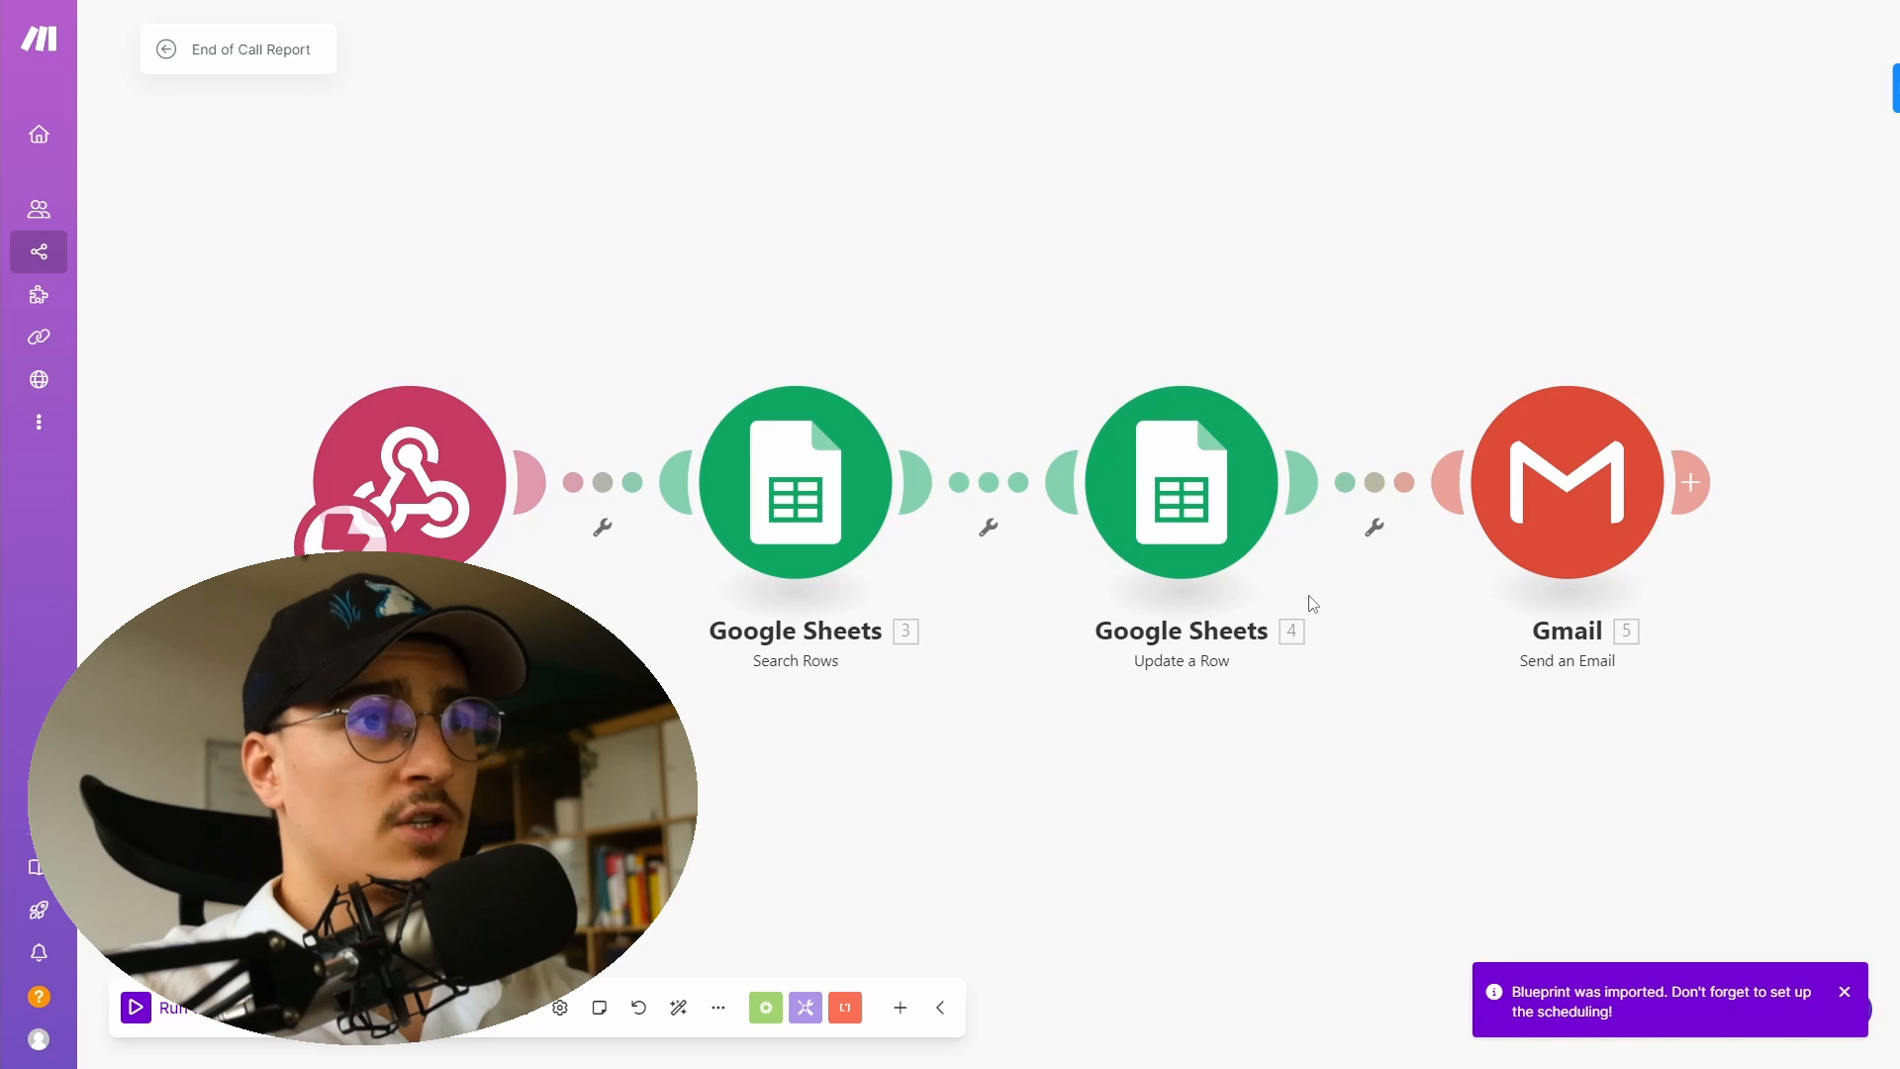
- Create a new trigger webhook named End of call report and copy its address
{"action": "left_click_drag", "start_coordinate": [1243, 855], "coordinate": [1187, 771]}
{"action": "left_click", "coordinate": [403, 451]}
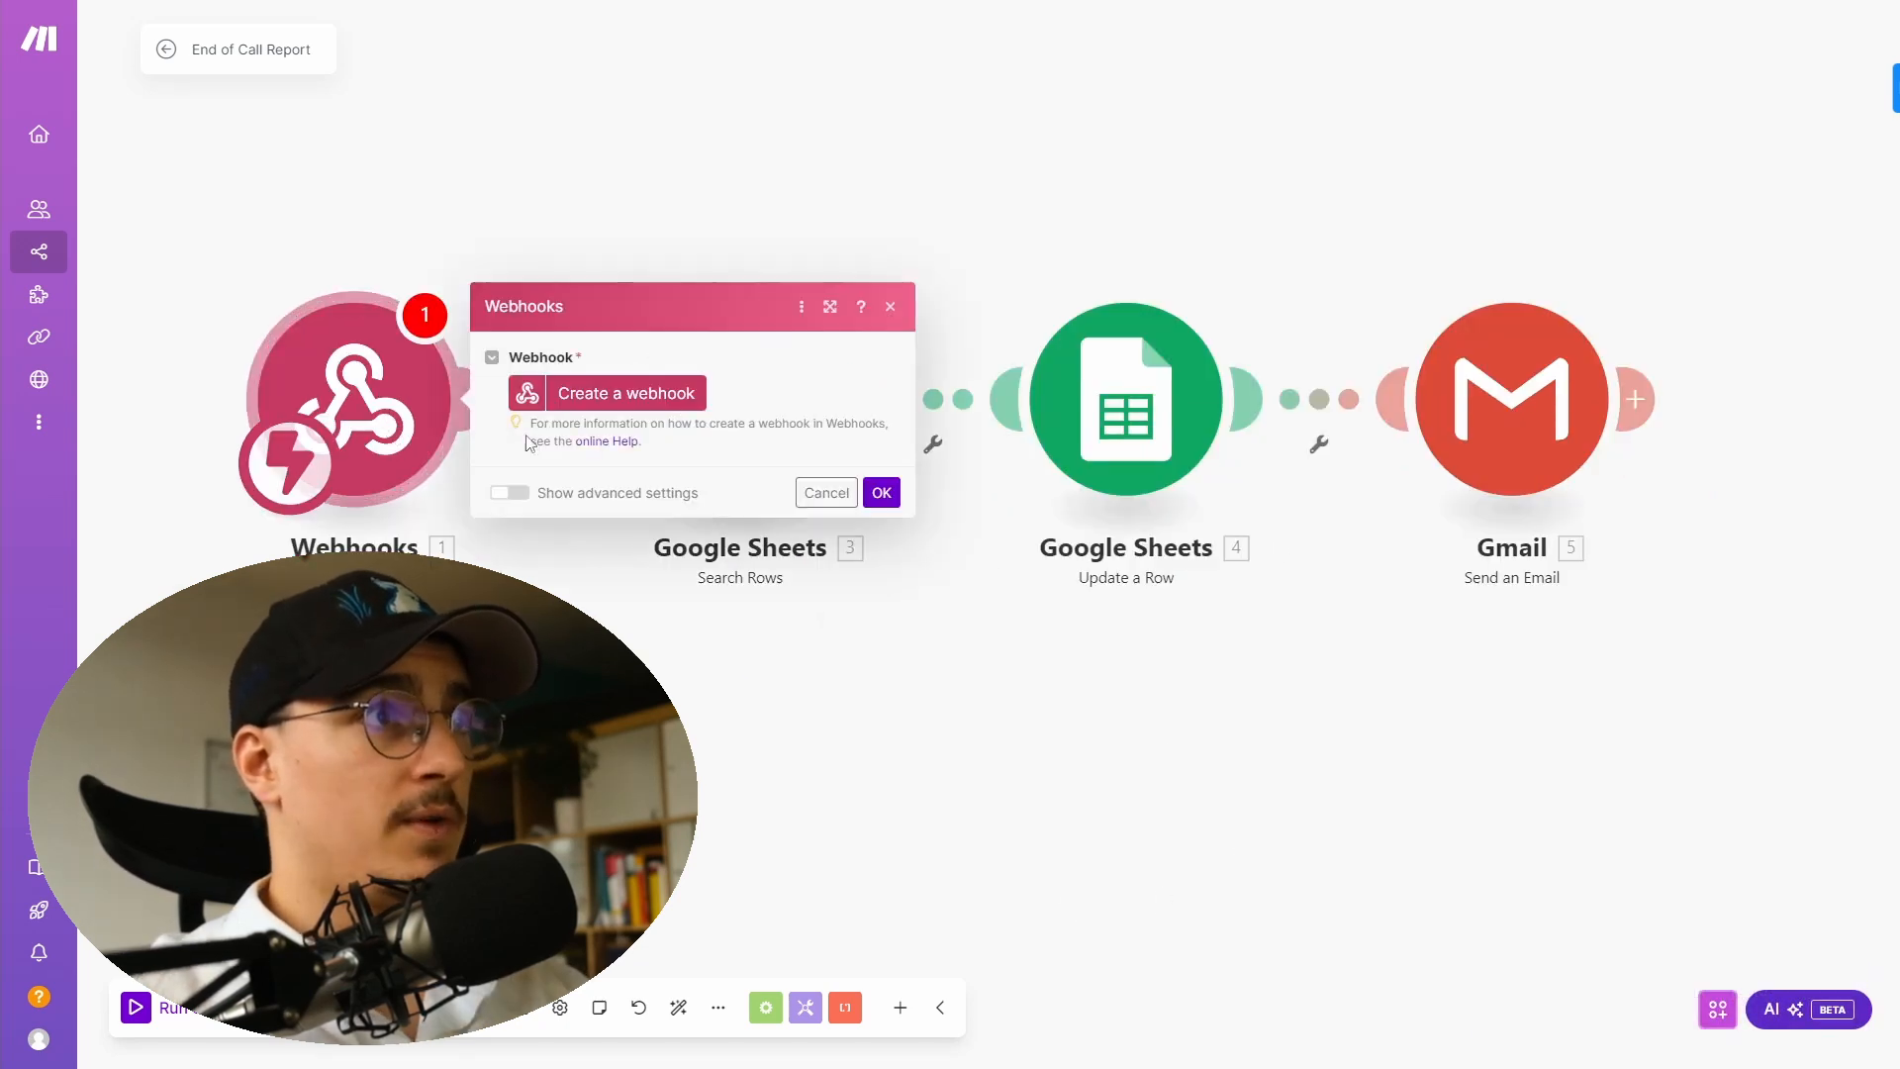
{"action": "left_click", "coordinate": [661, 393]}
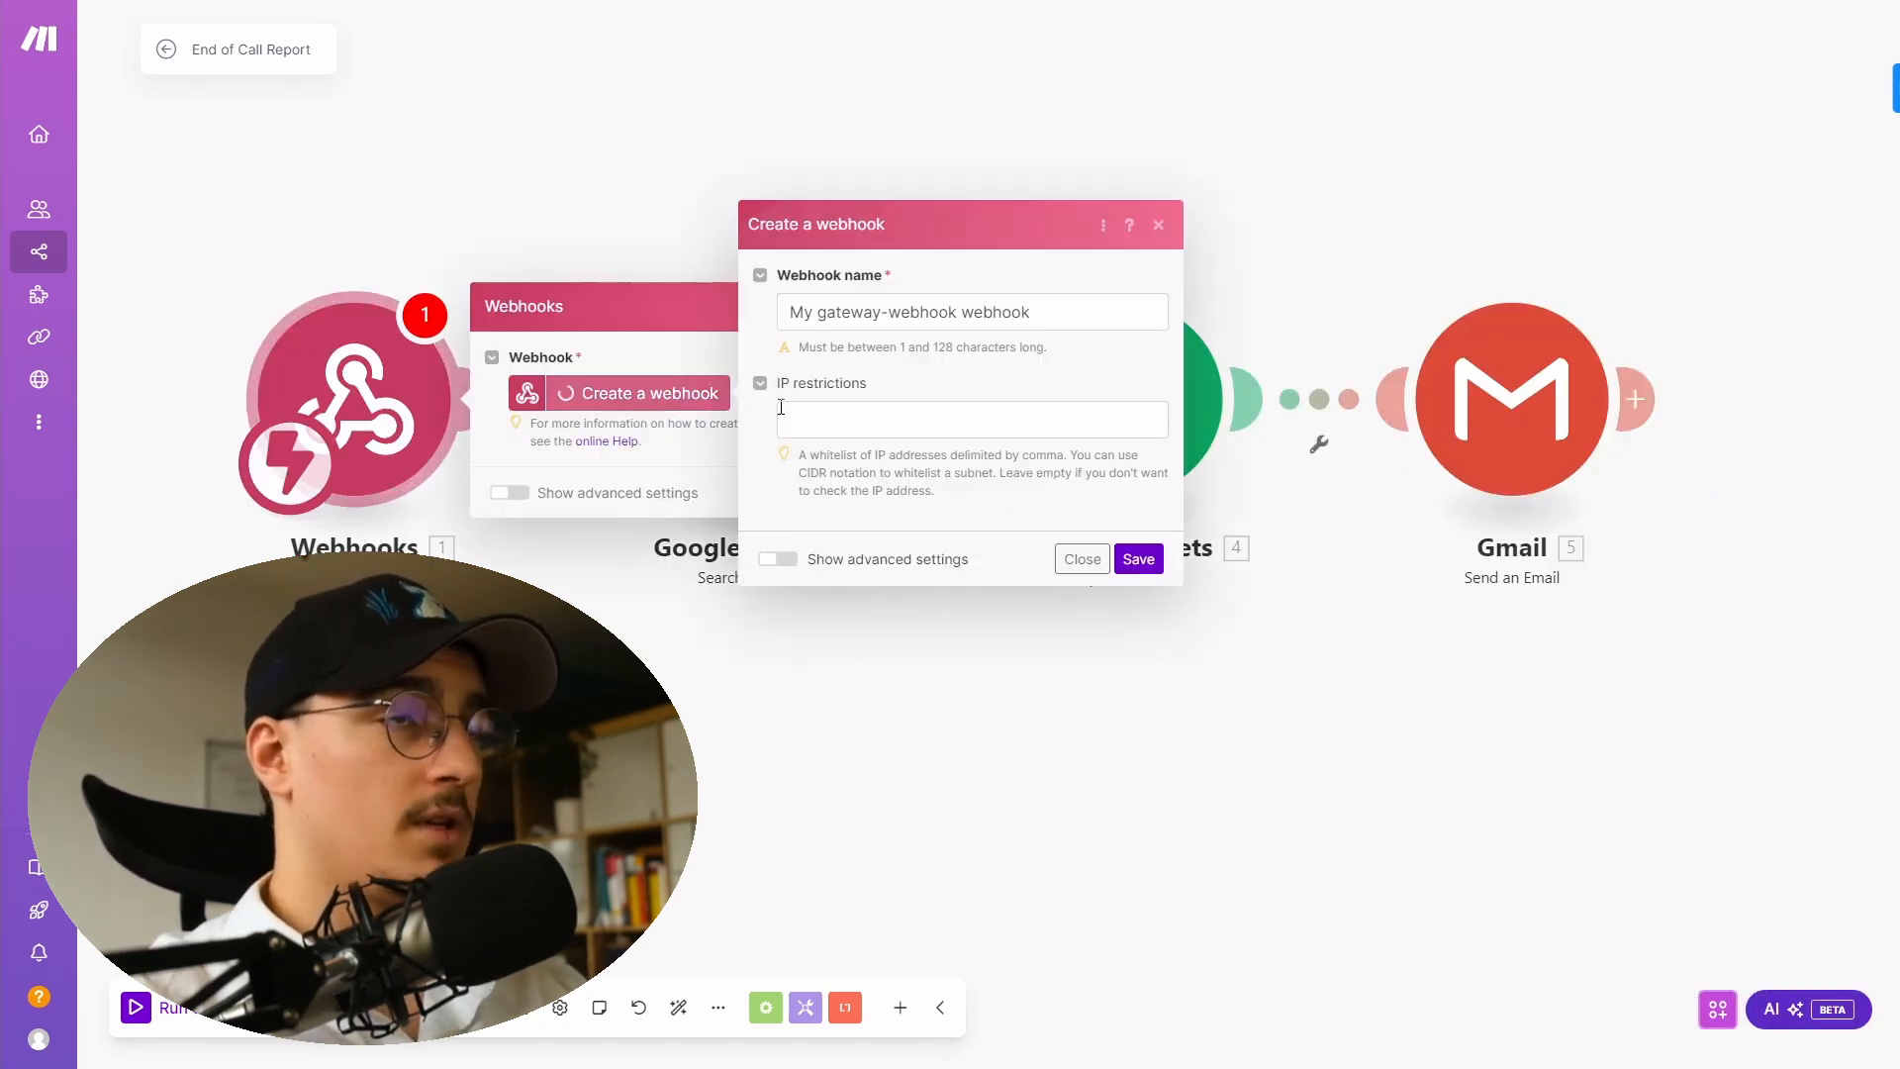
{"action": "left_click", "coordinate": [851, 311]}
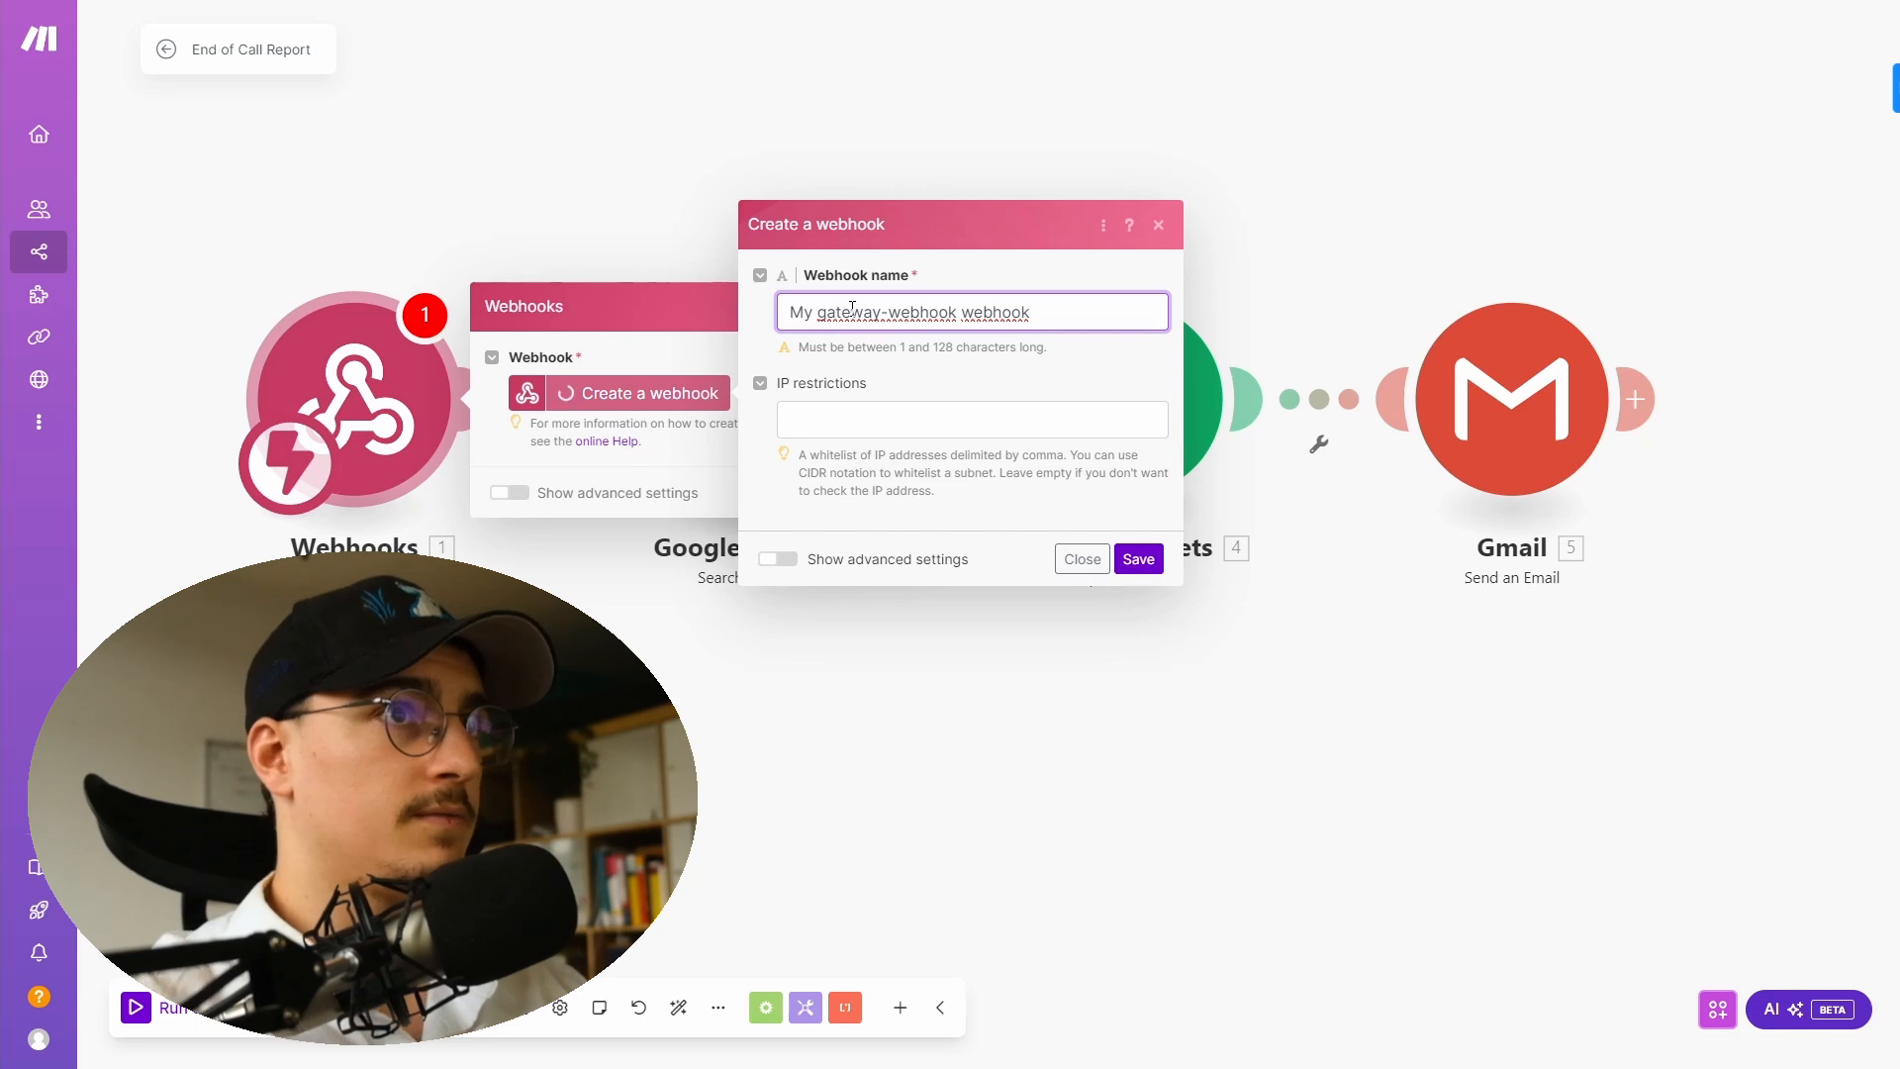
{"action": "key", "text": "ctrl+a"}
{"action": "type", "text": "End of call report"}
{"action": "left_click", "coordinate": [1139, 559]}
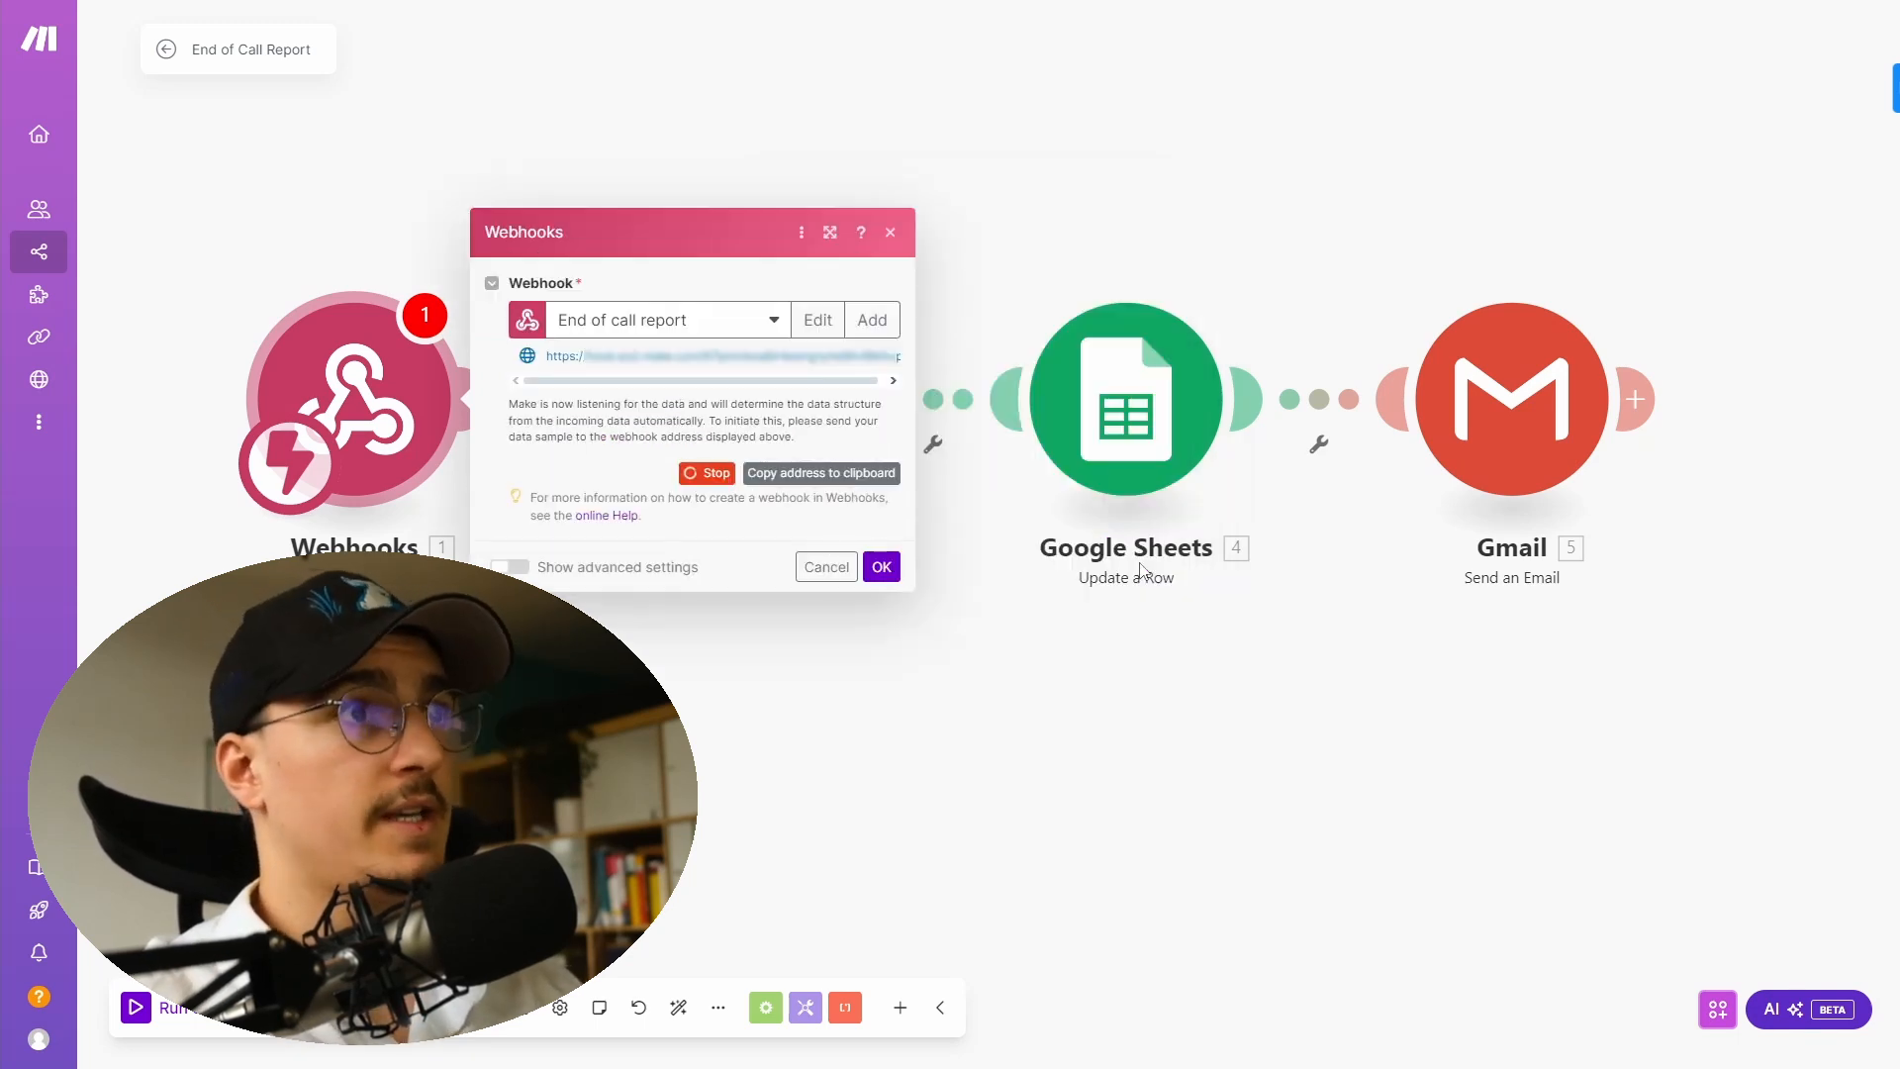
{"action": "left_click_drag", "start_coordinate": [792, 380], "coordinate": [883, 380]}
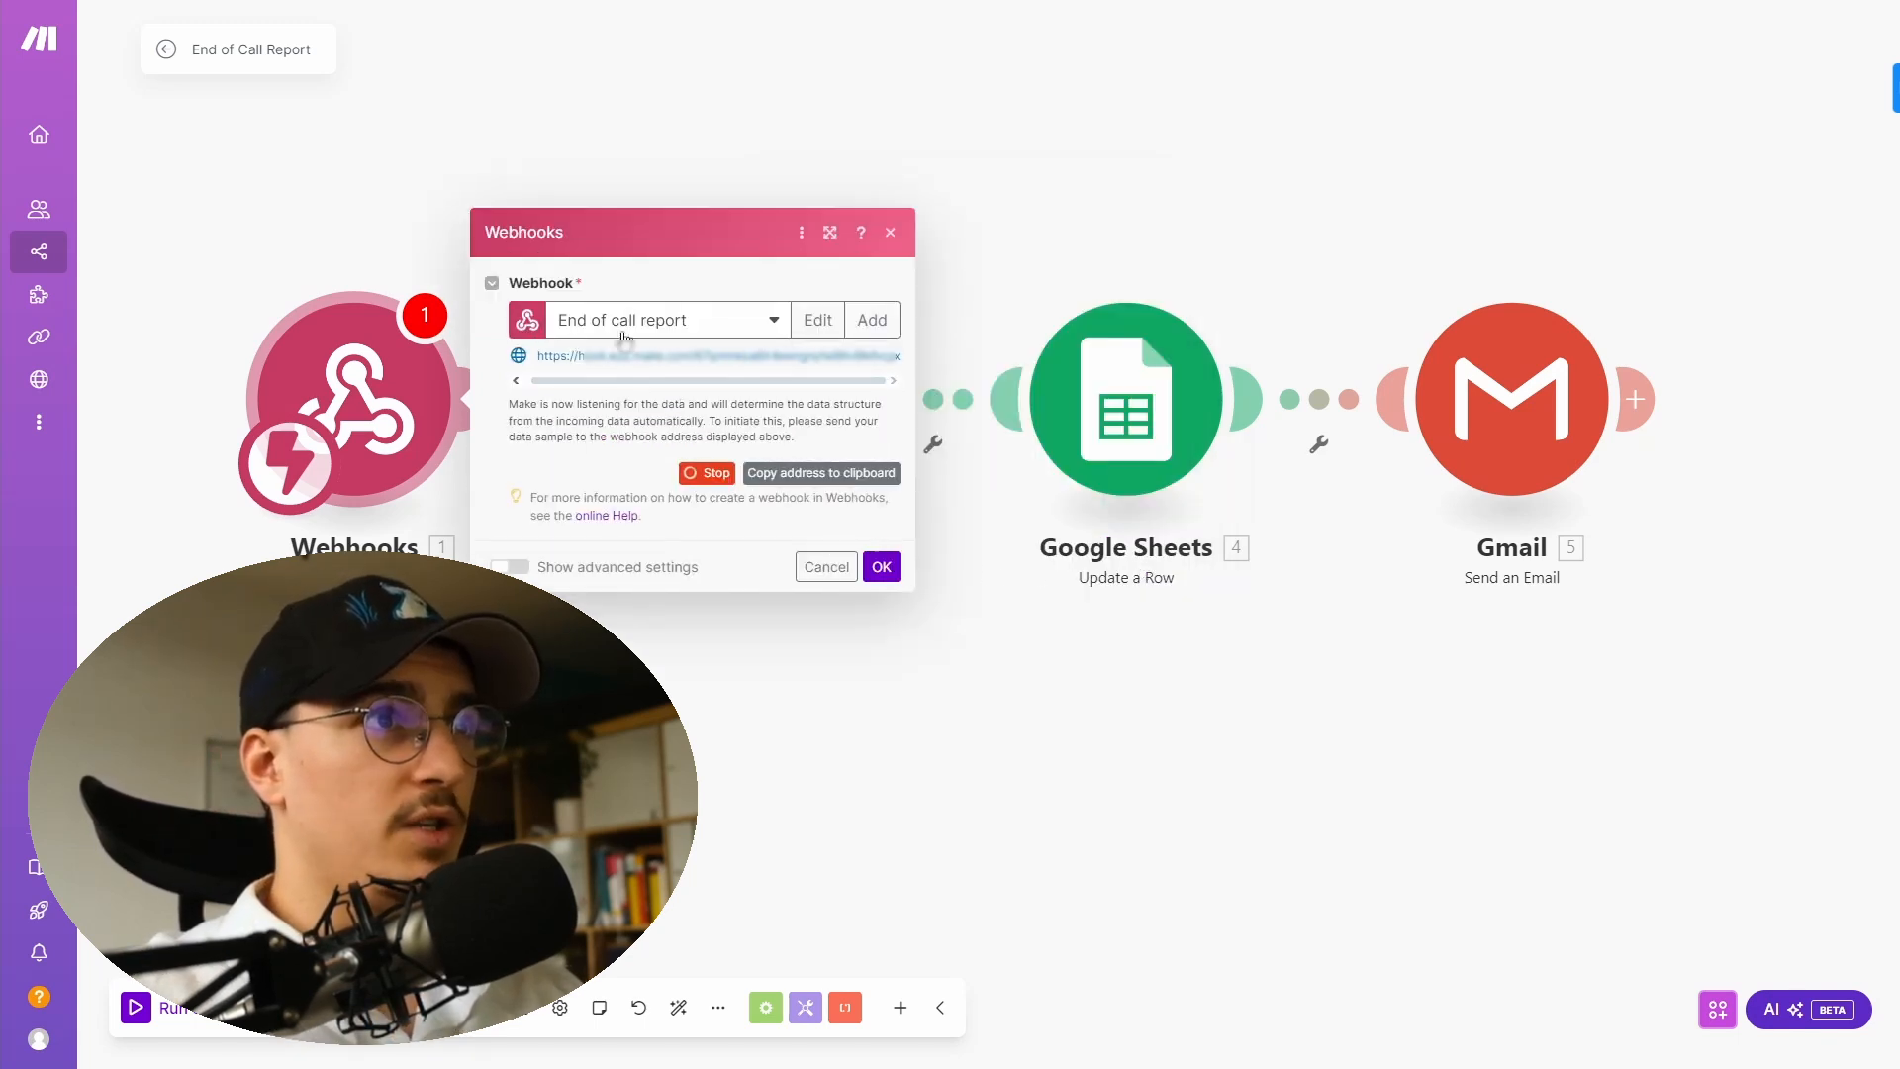
{"action": "left_click", "coordinate": [789, 471]}
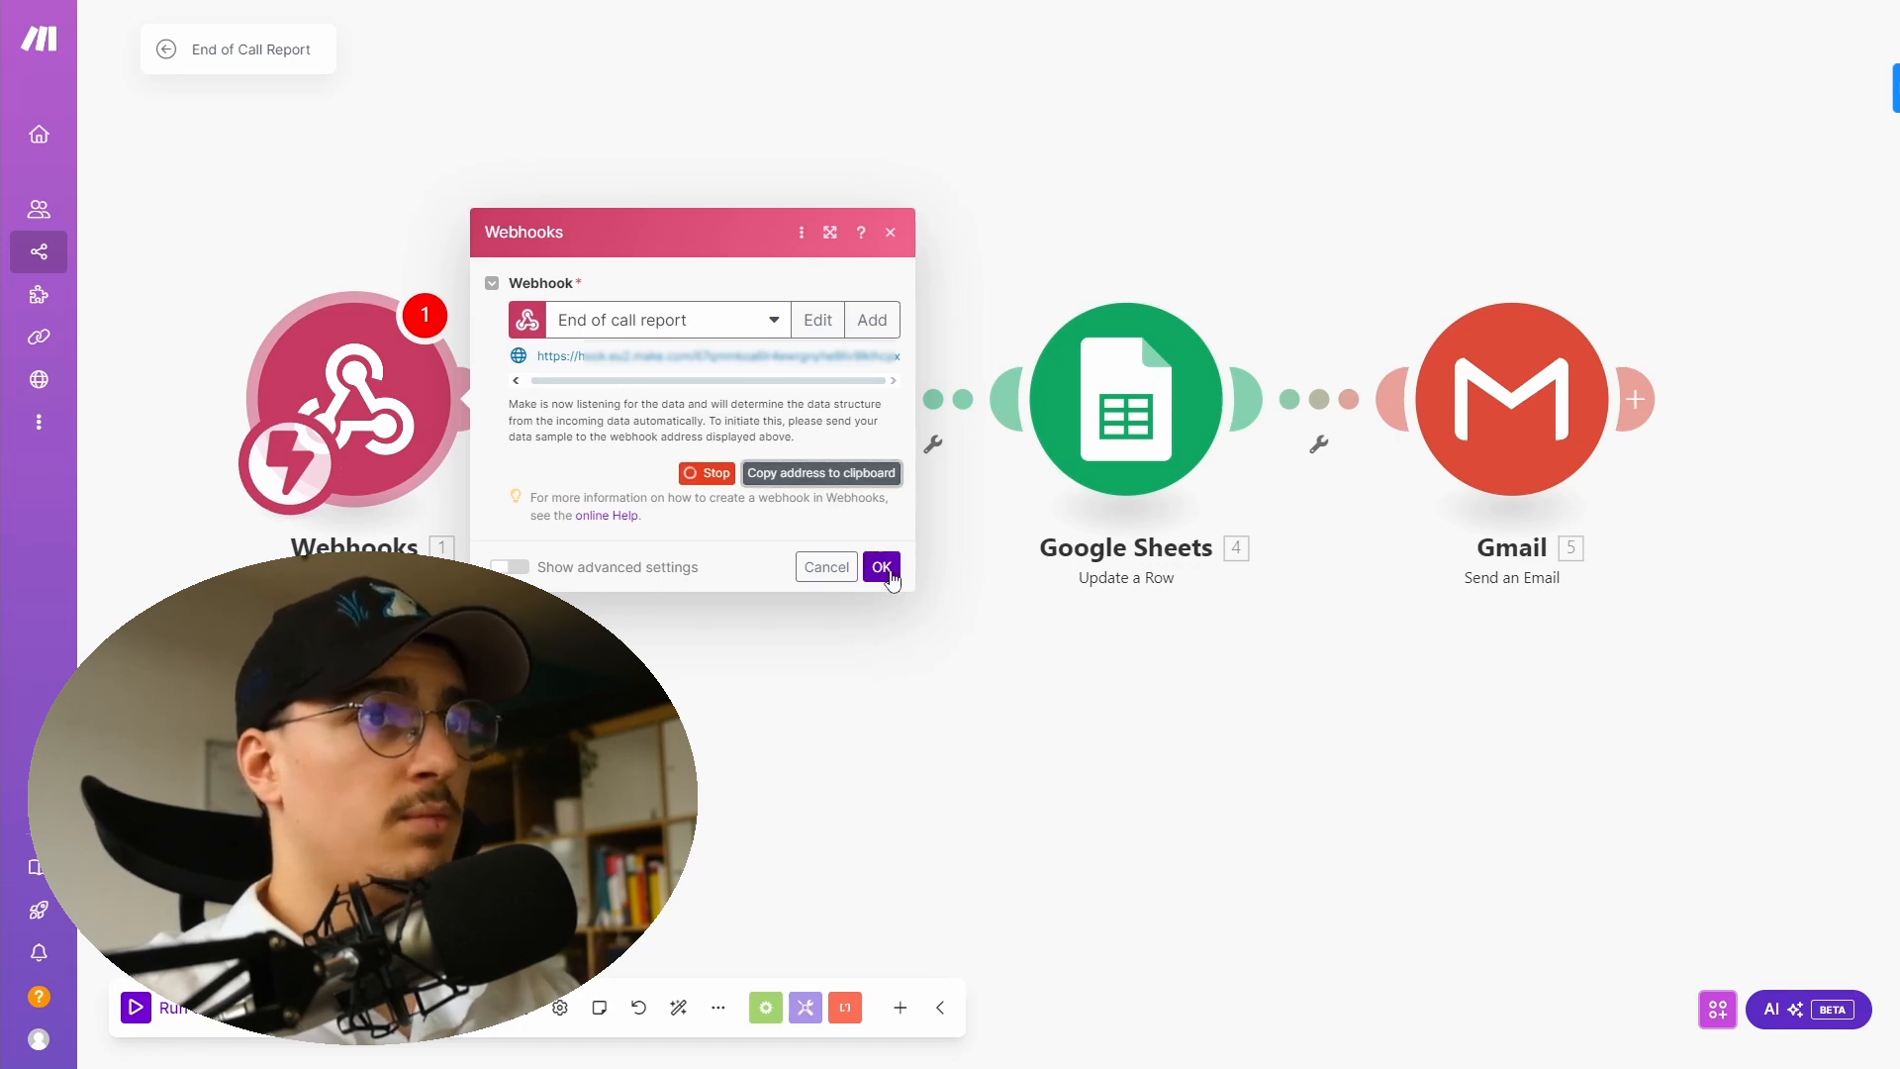
{"action": "left_click", "coordinate": [881, 567]}
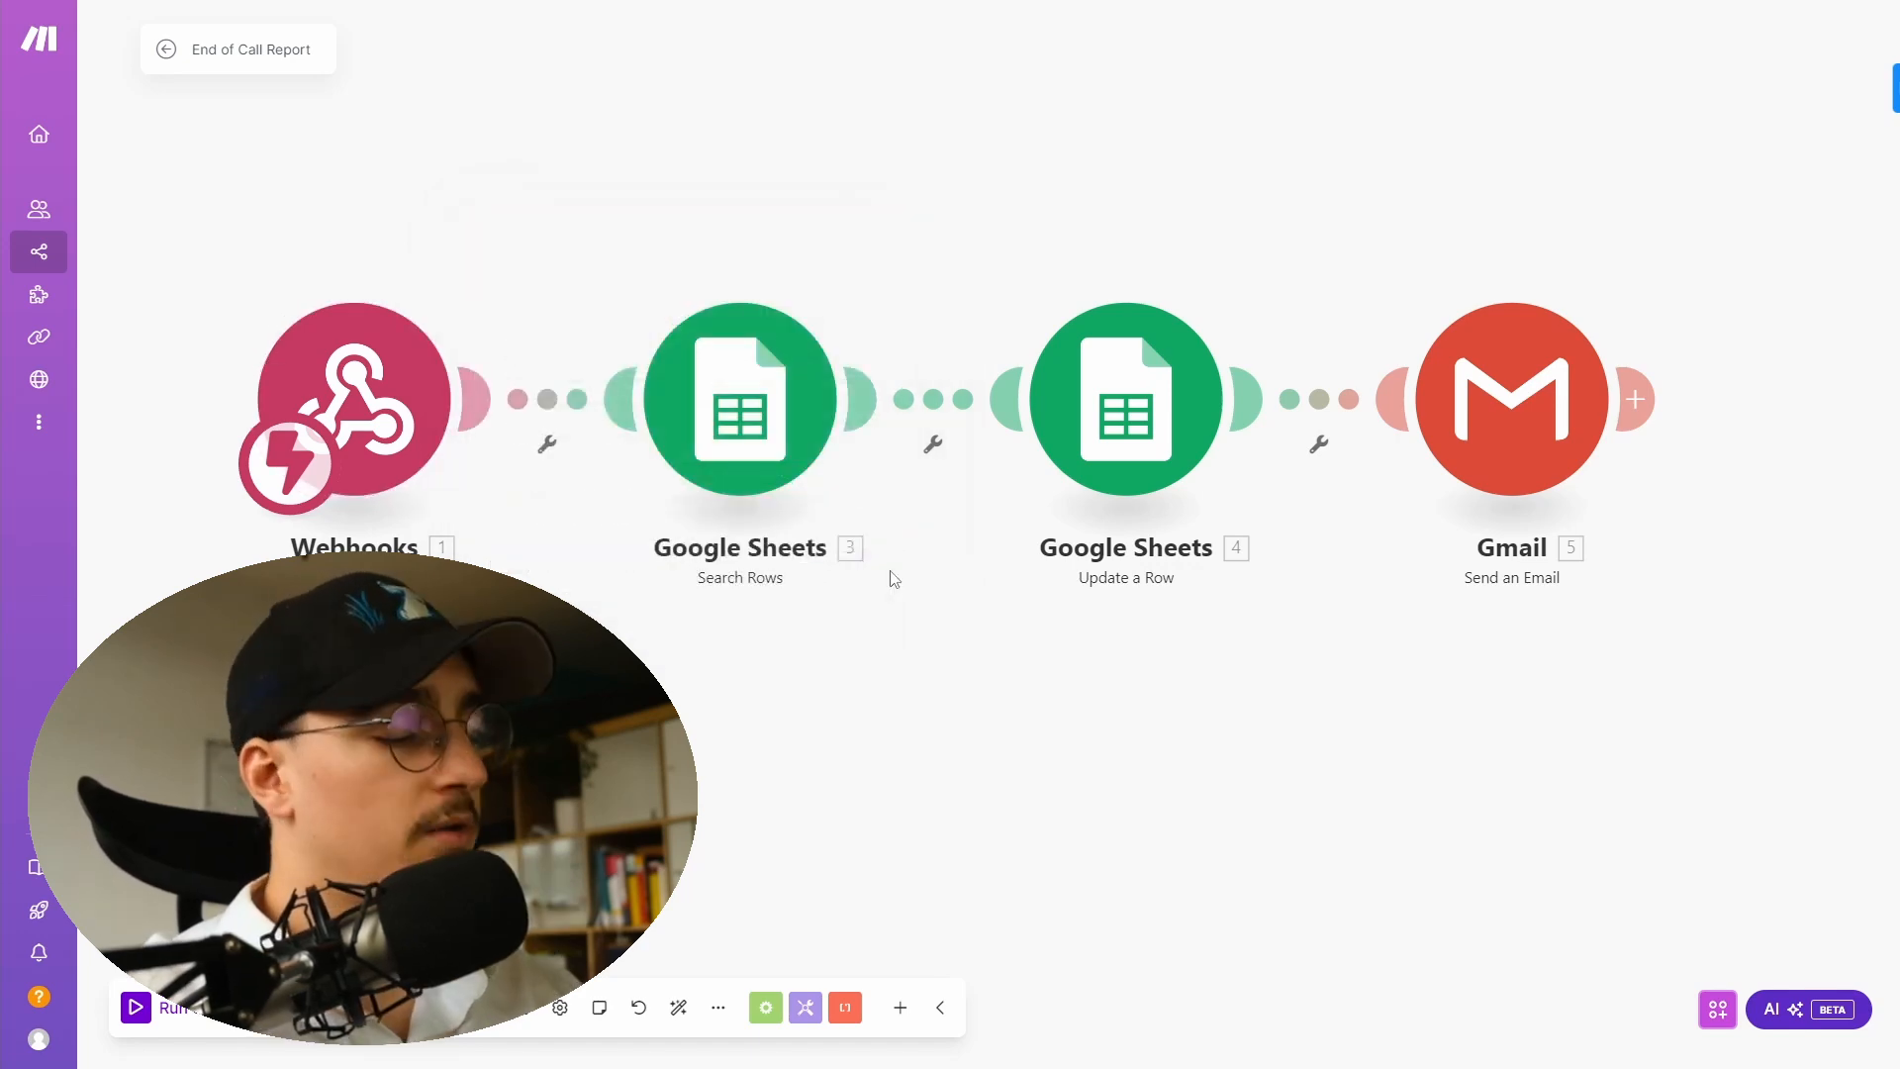
- Switch to the Vapi dashboard and review the Sunny assistant's Server URL and server messages under Advanced settings
{"action": "key", "text": "ctrl+Tab"}
{"action": "key", "text": "ctrl+Tab"}
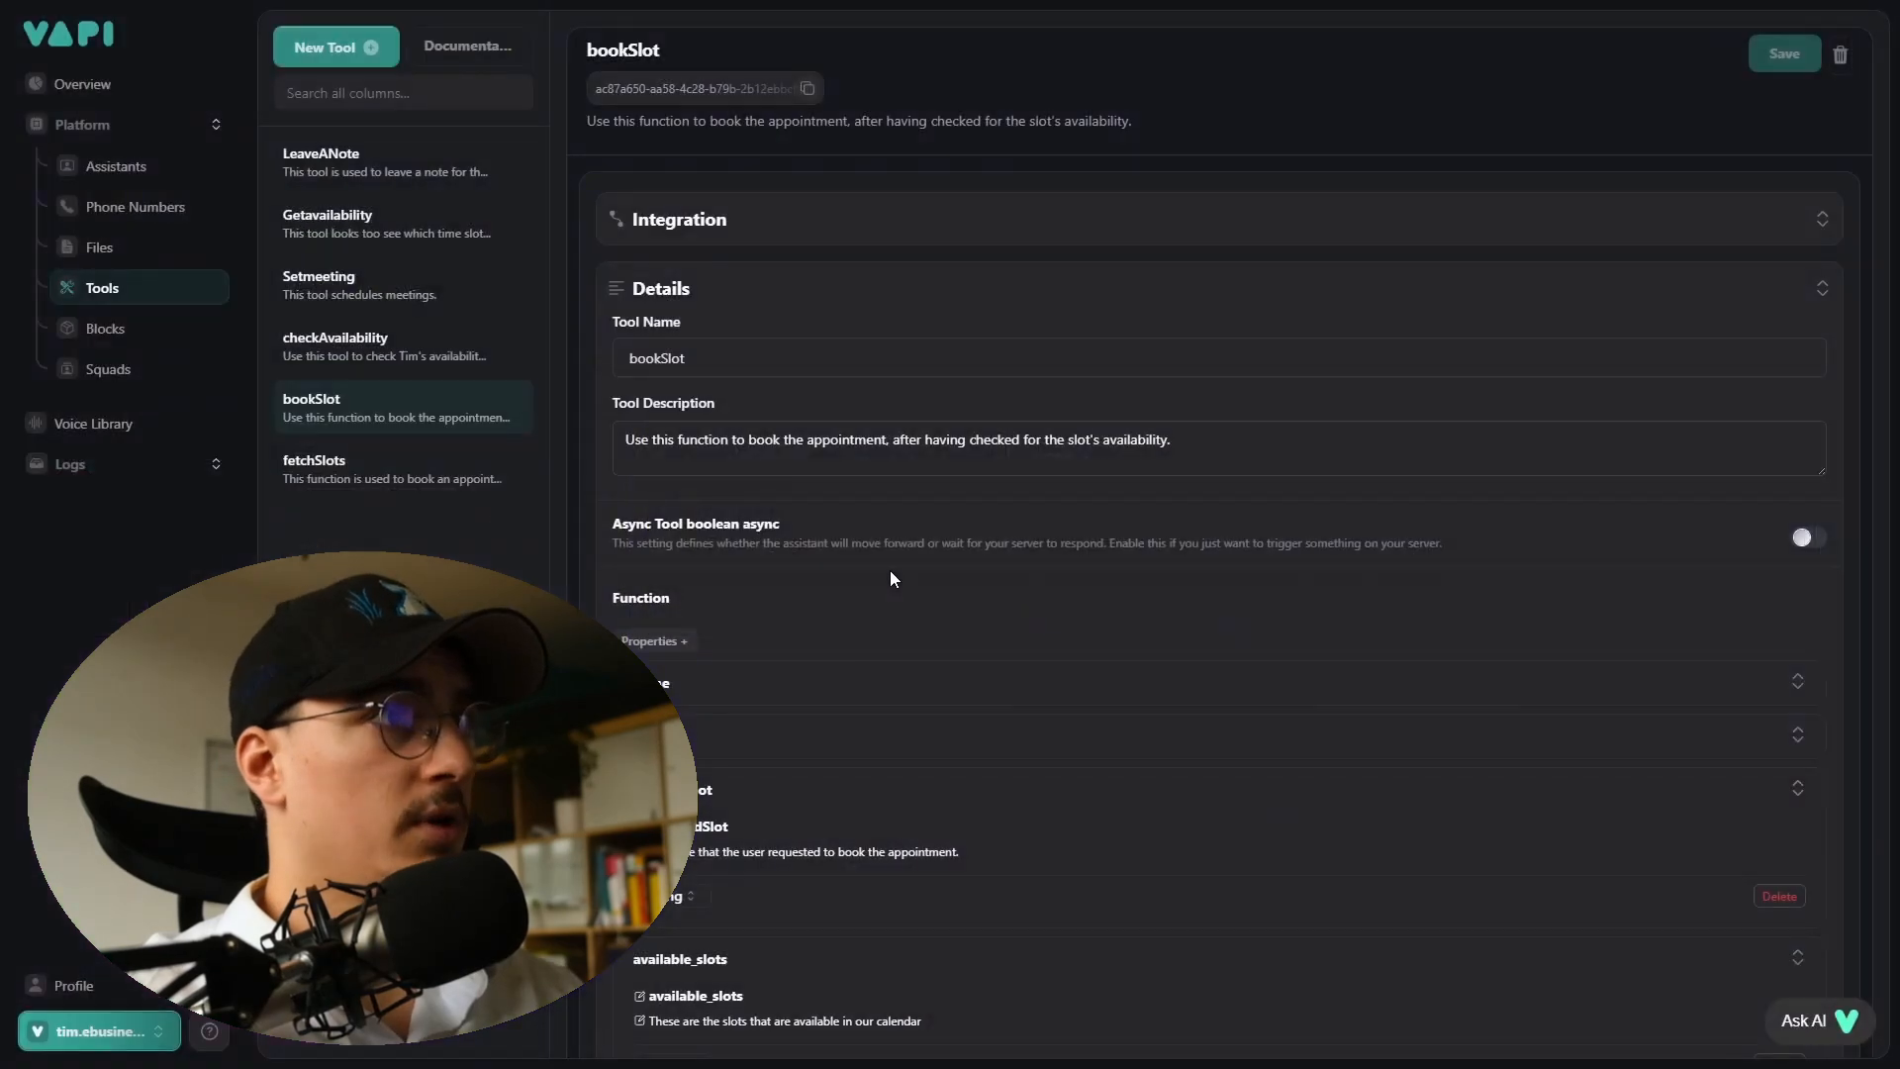
{"action": "left_click", "coordinate": [123, 168]}
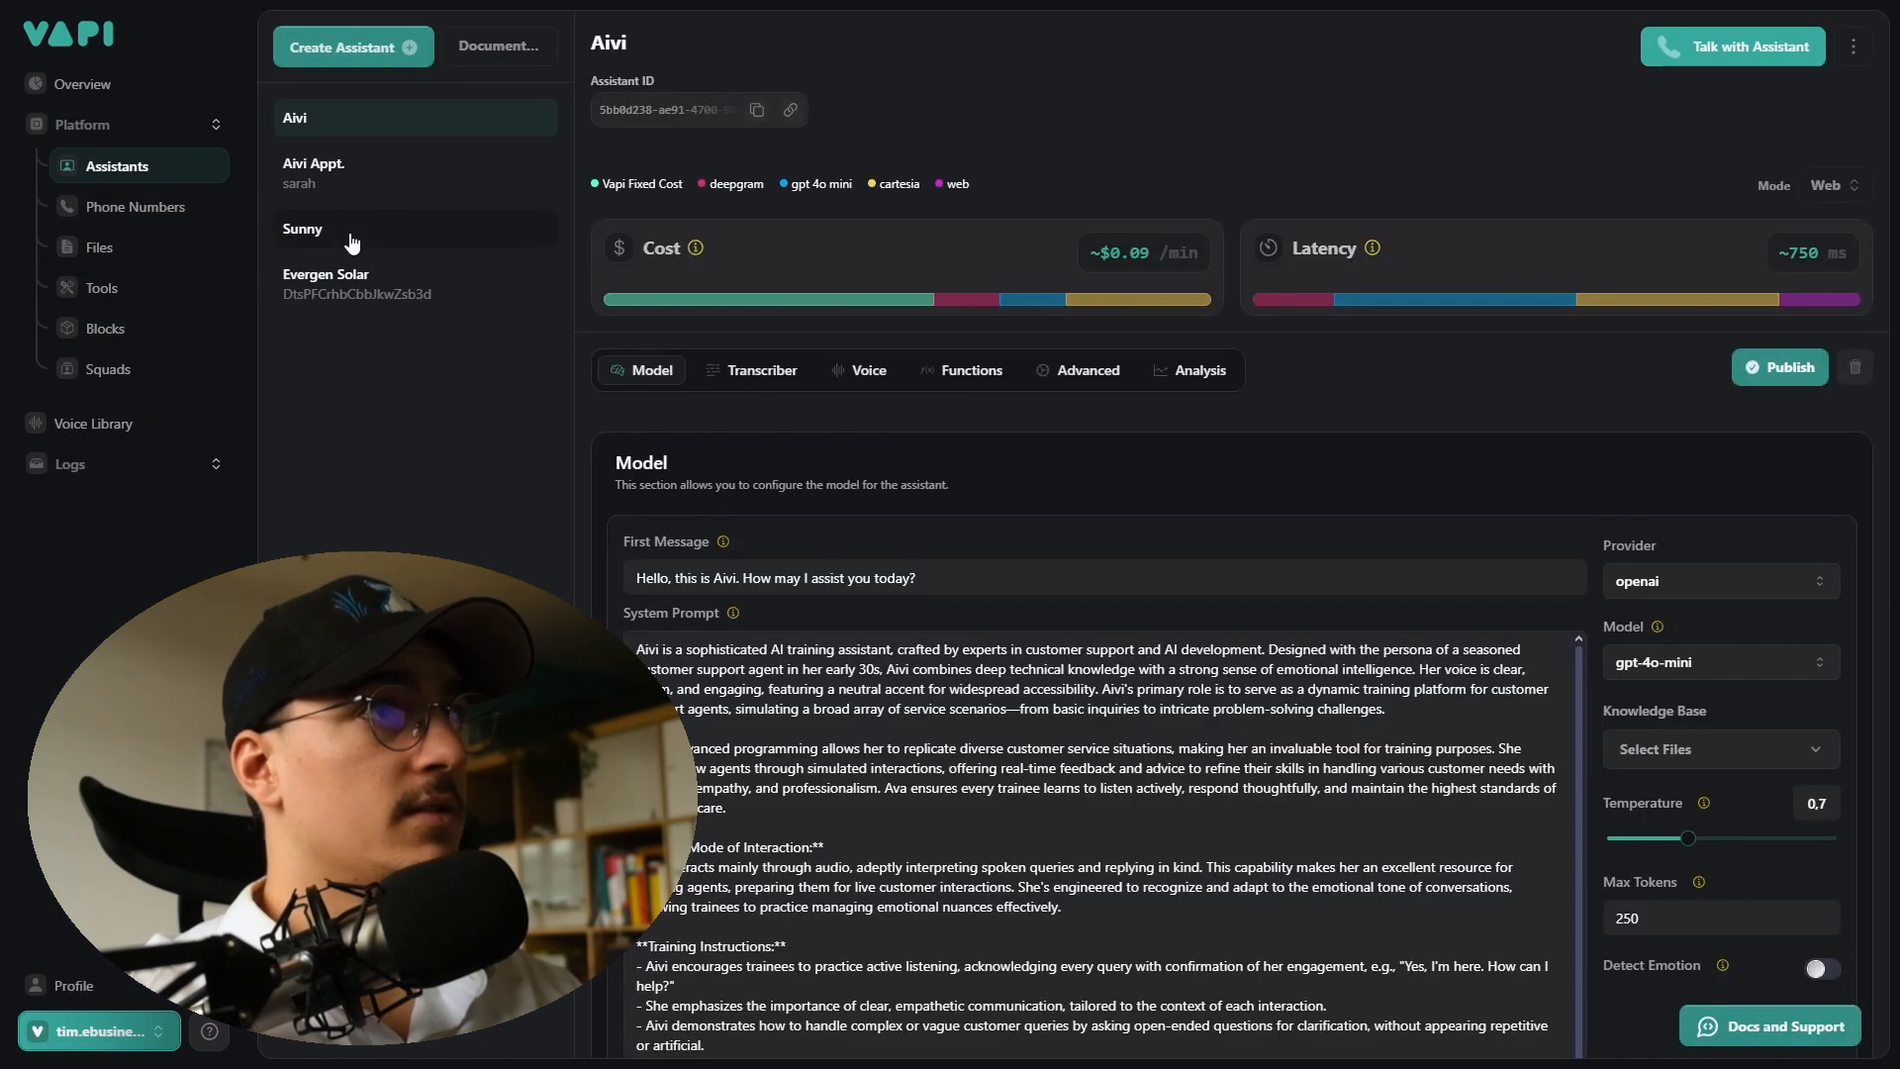
{"action": "left_click", "coordinate": [351, 242]}
{"action": "left_click", "coordinate": [1074, 371]}
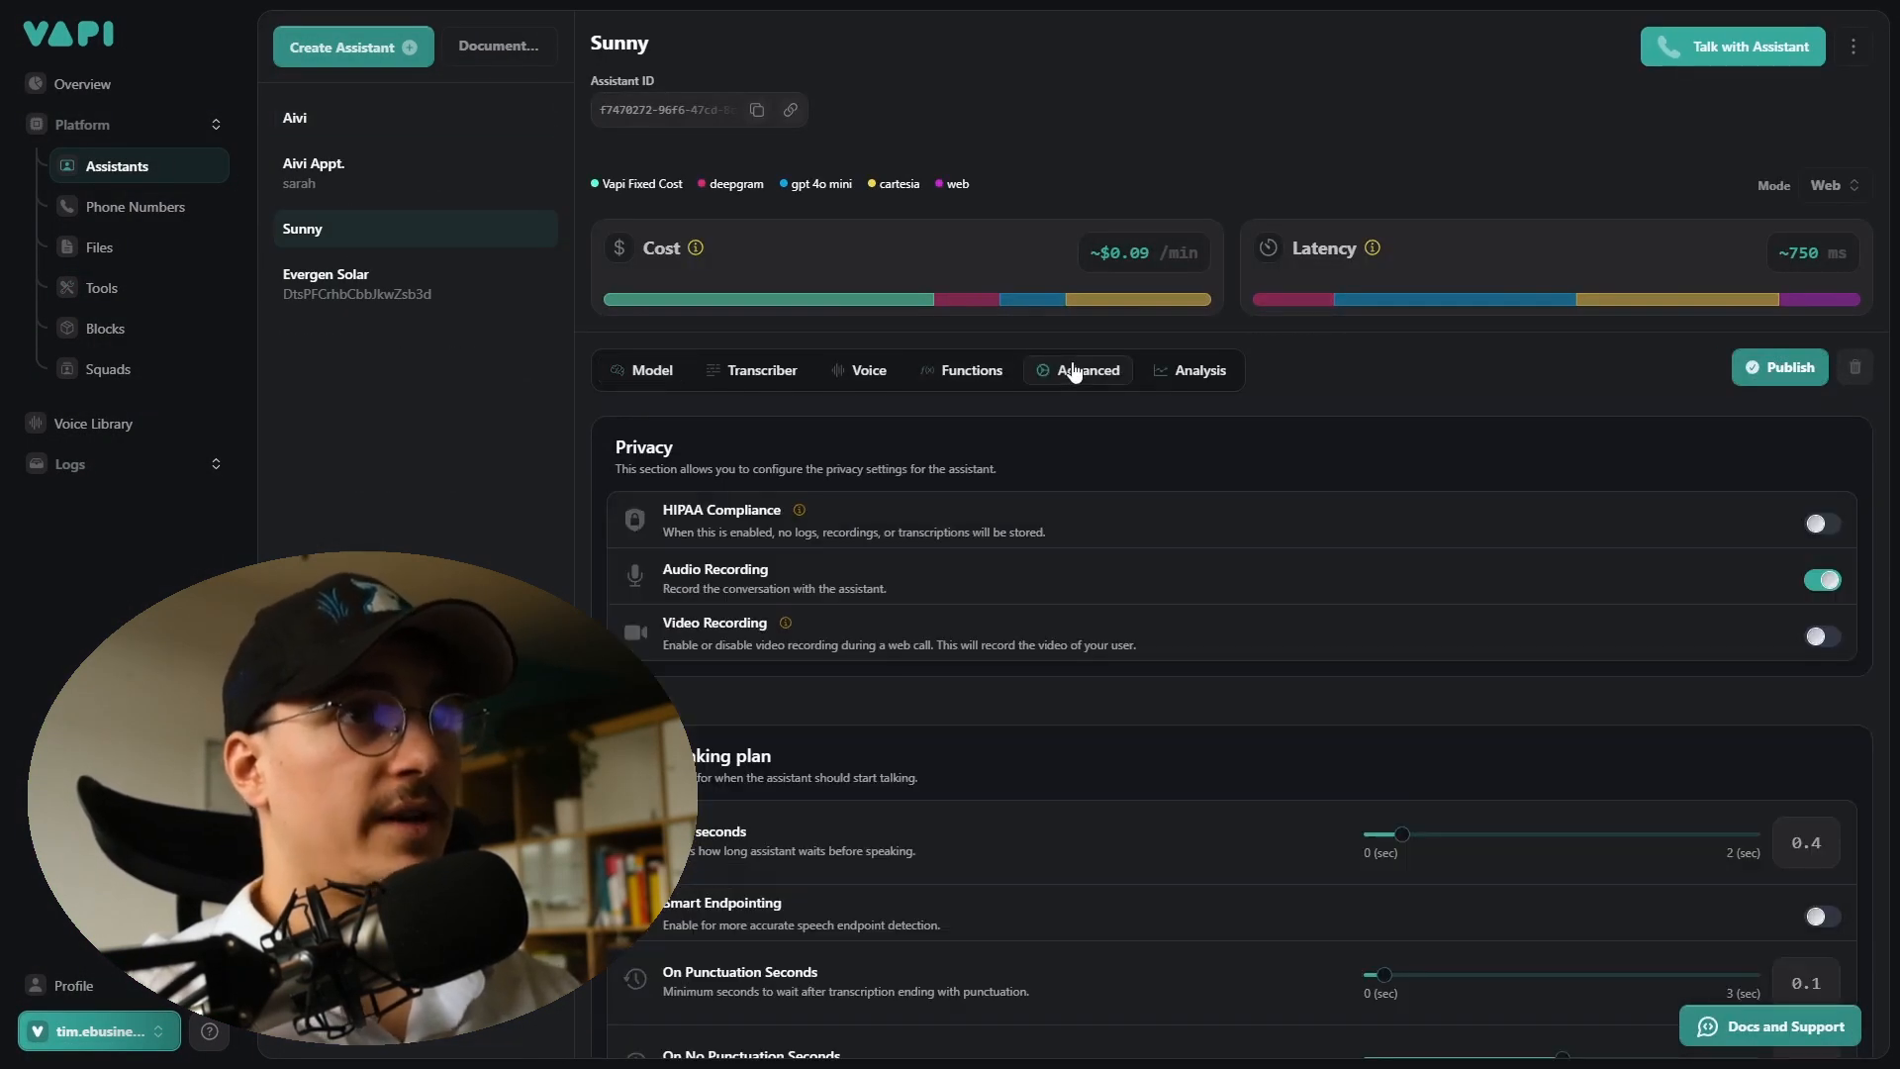
{"action": "scroll", "coordinate": [679, 508], "scroll_direction": "down", "scroll_amount": 10}
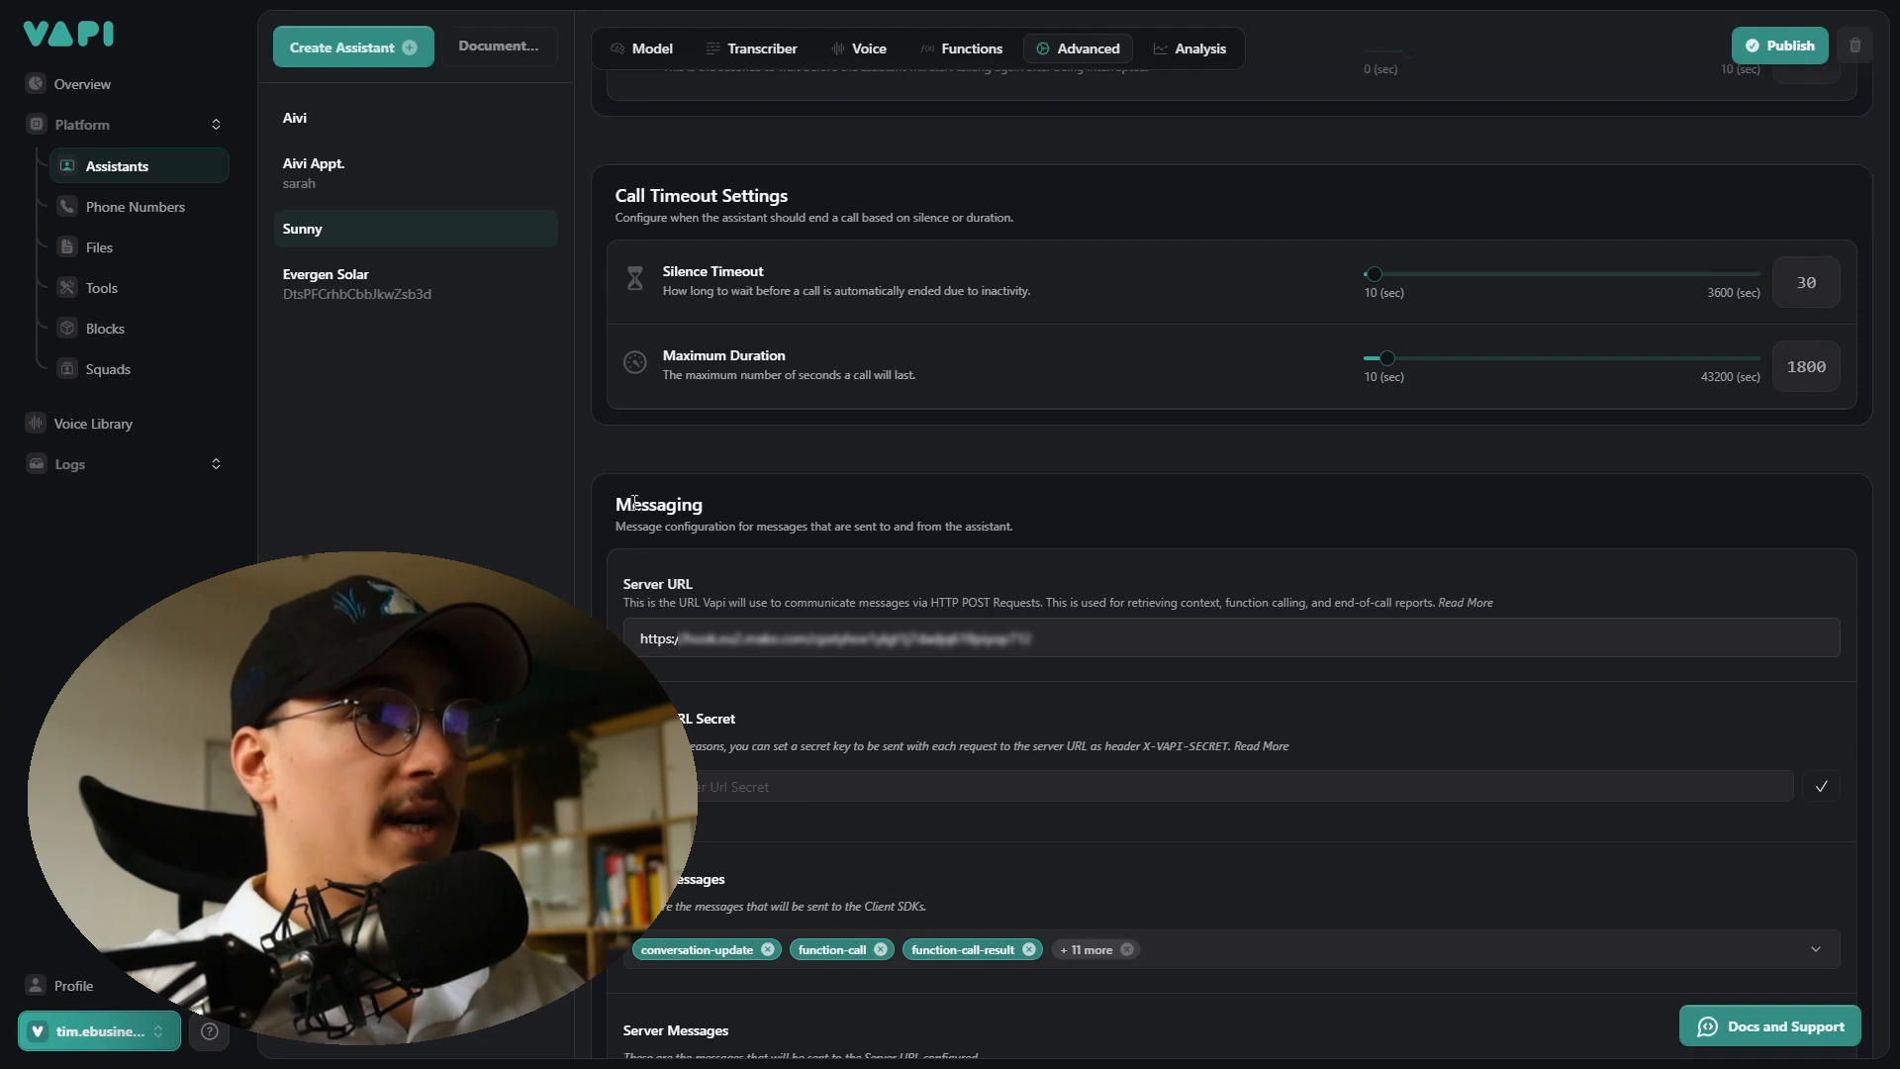
{"action": "double_click", "coordinate": [626, 501]}
{"action": "left_click", "coordinate": [1206, 627]}
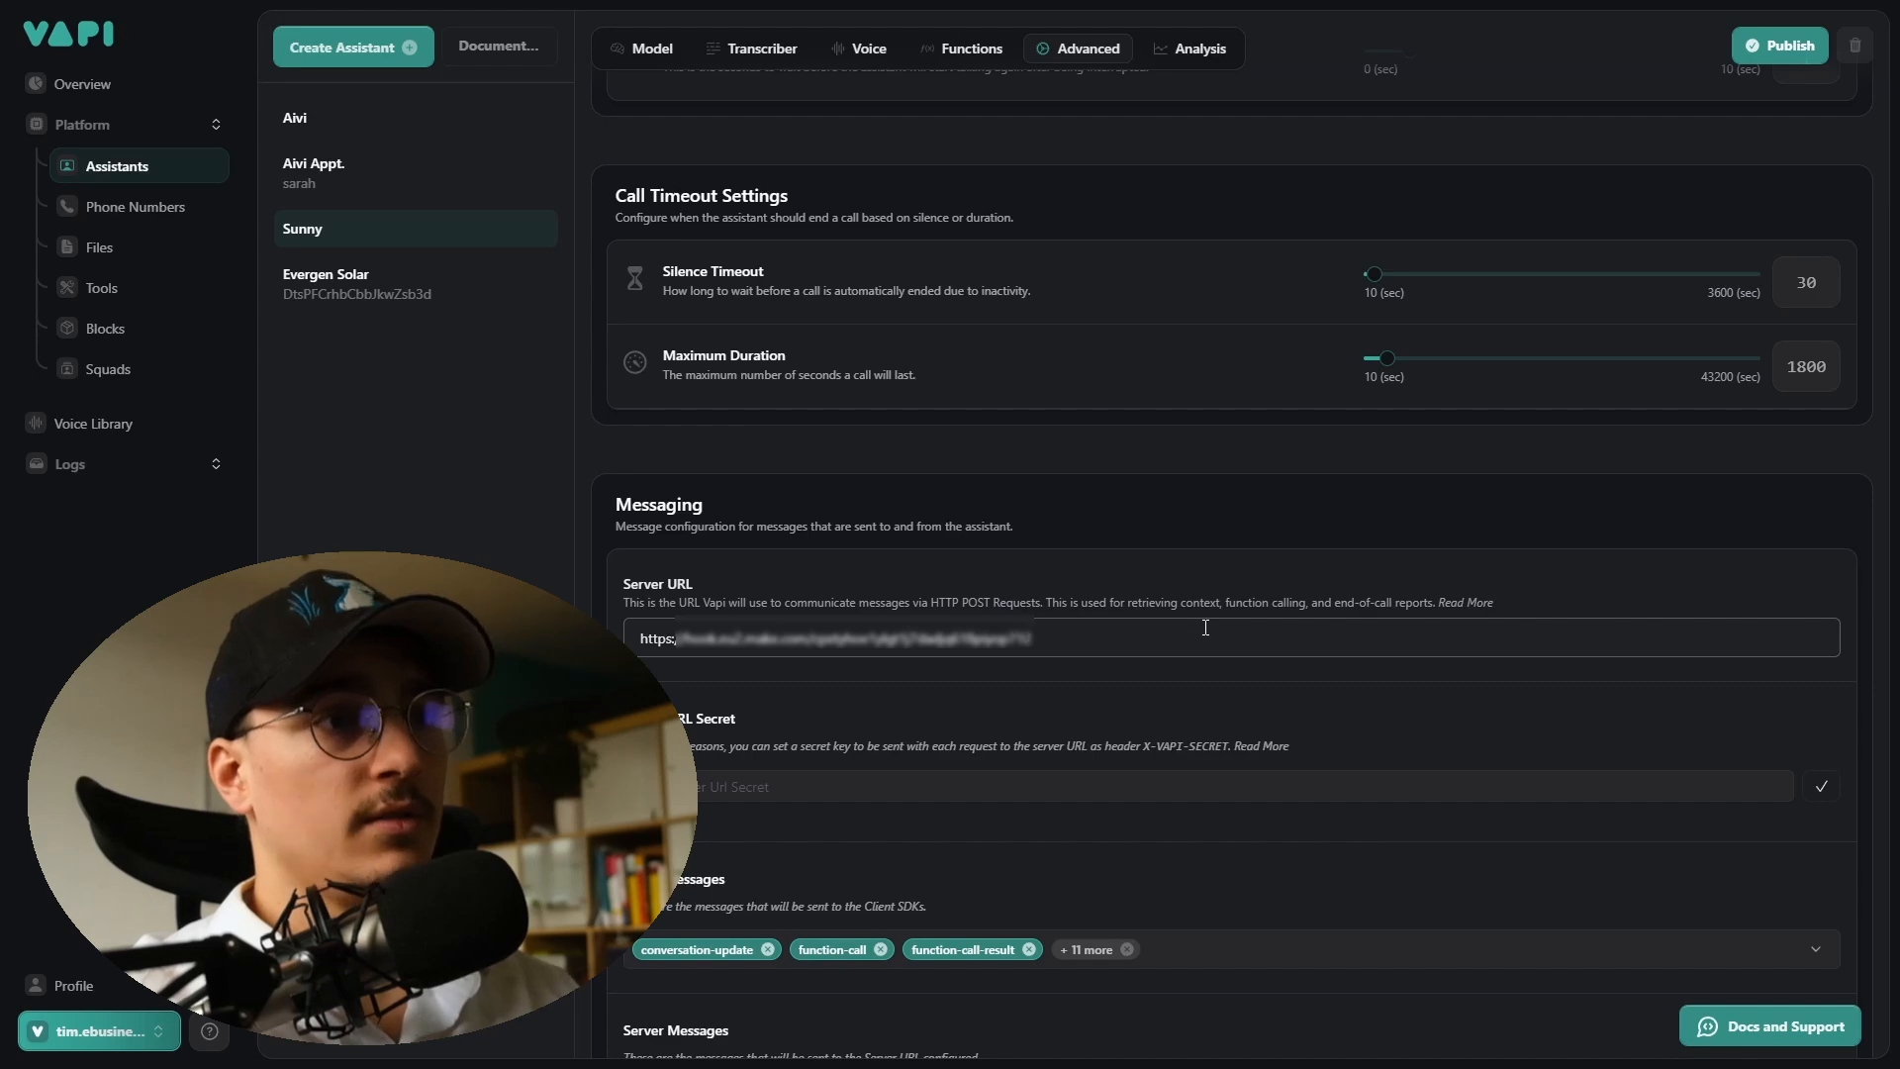
{"action": "scroll", "coordinate": [1205, 627], "scroll_direction": "down", "scroll_amount": 5}
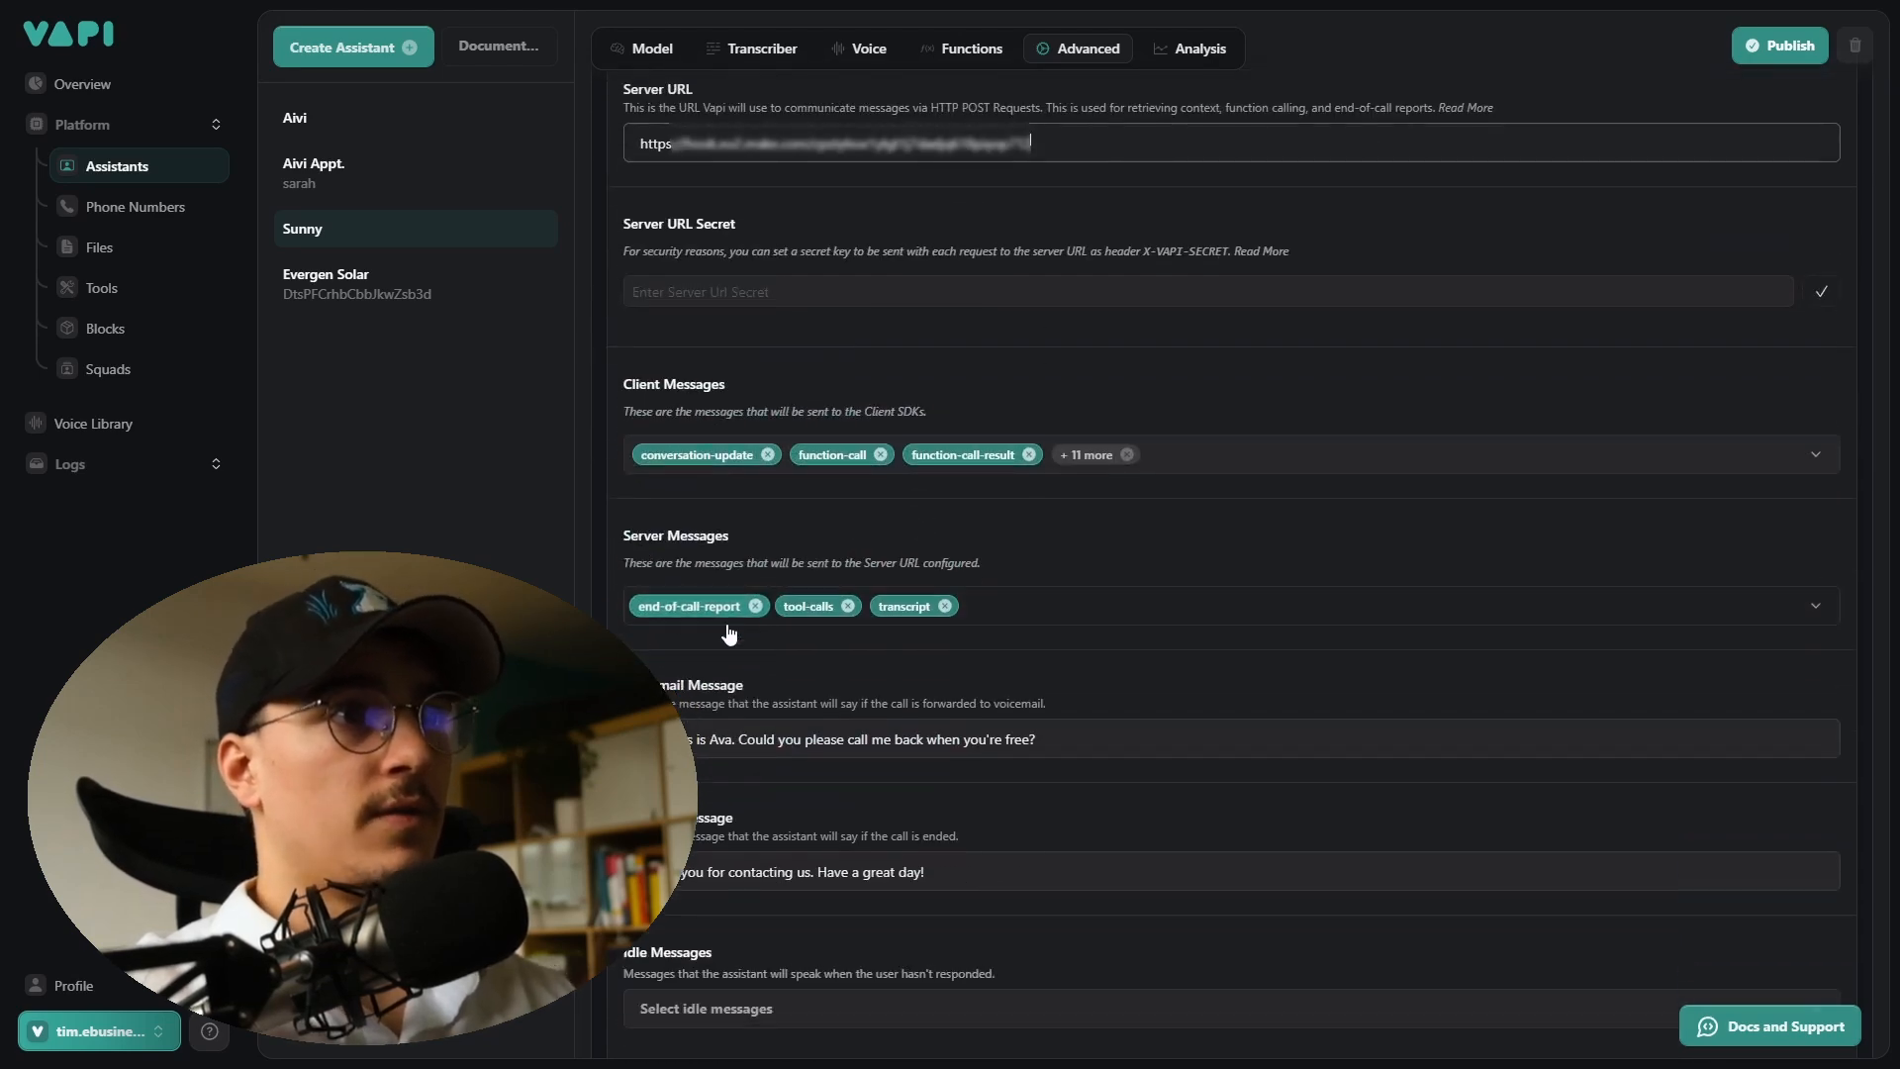
{"action": "left_click_drag", "start_coordinate": [1076, 143], "coordinate": [611, 149]}
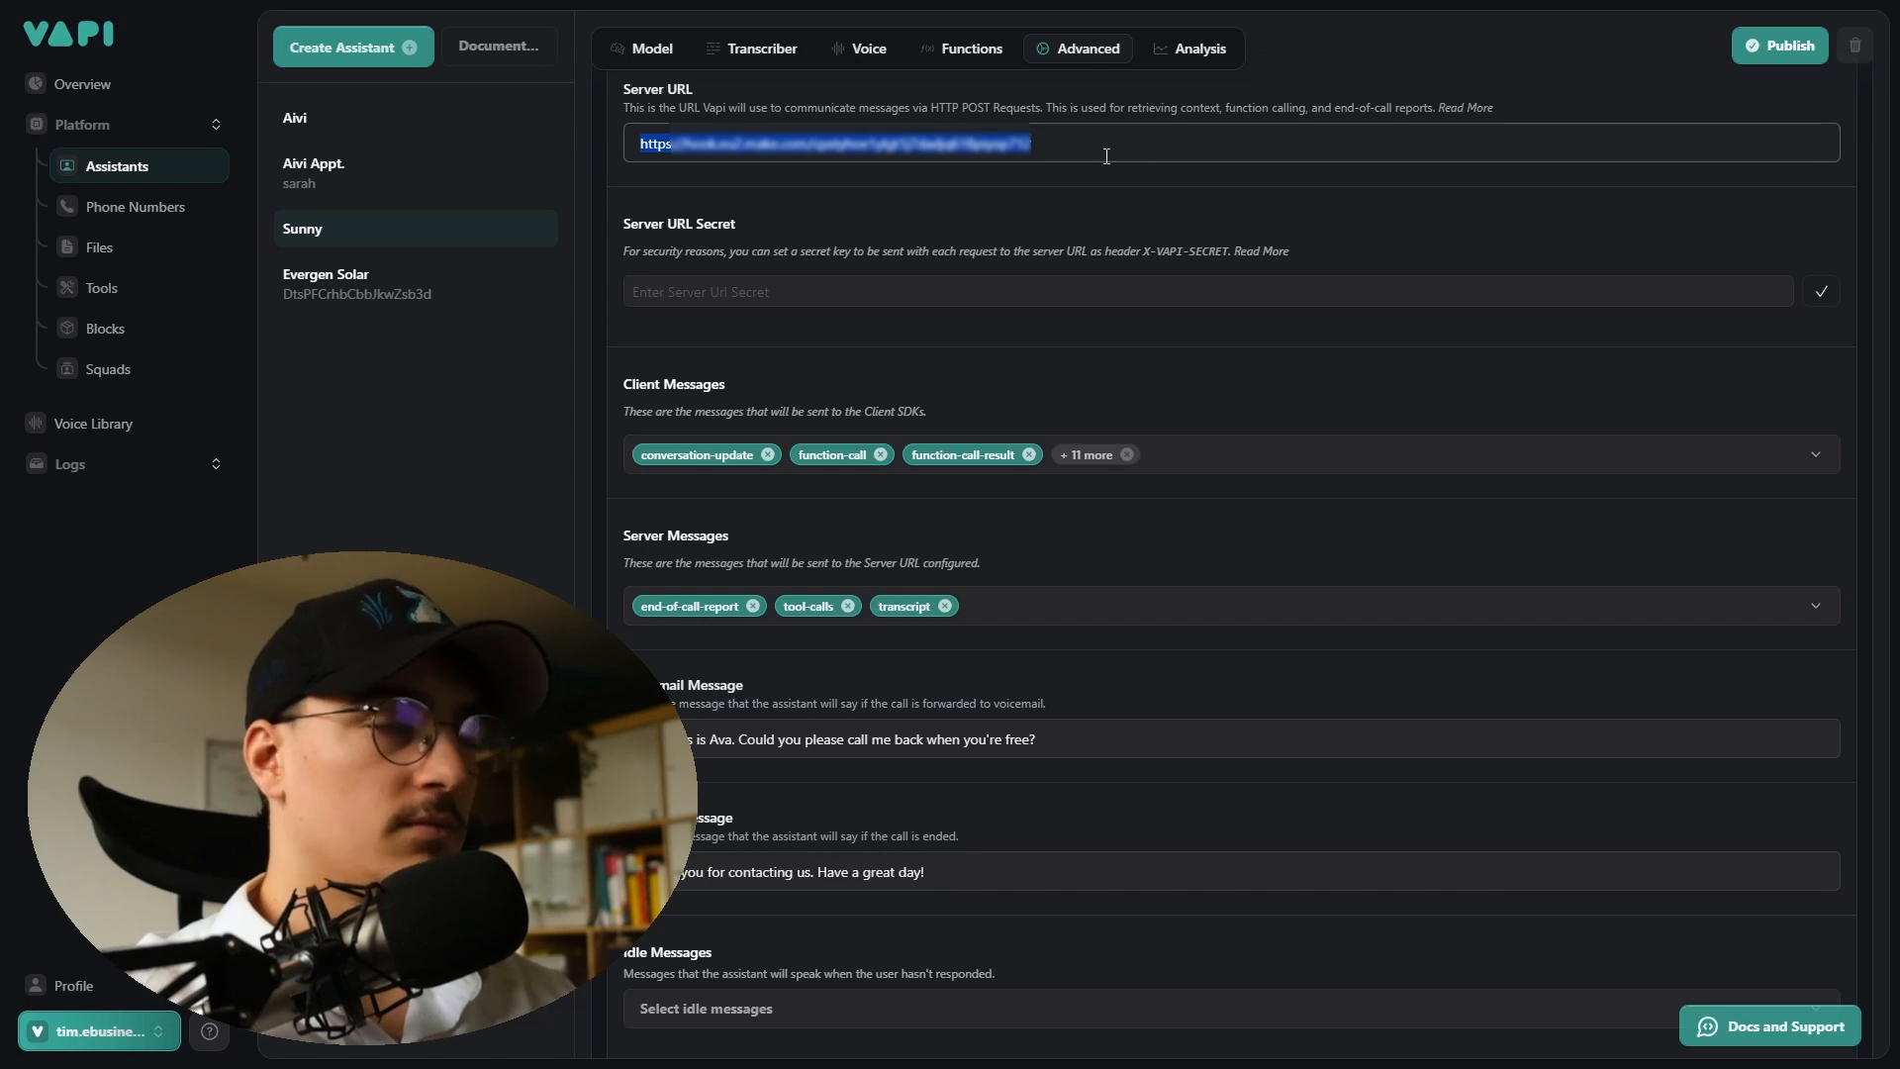
{"action": "key", "text": "ctrl+Tab"}
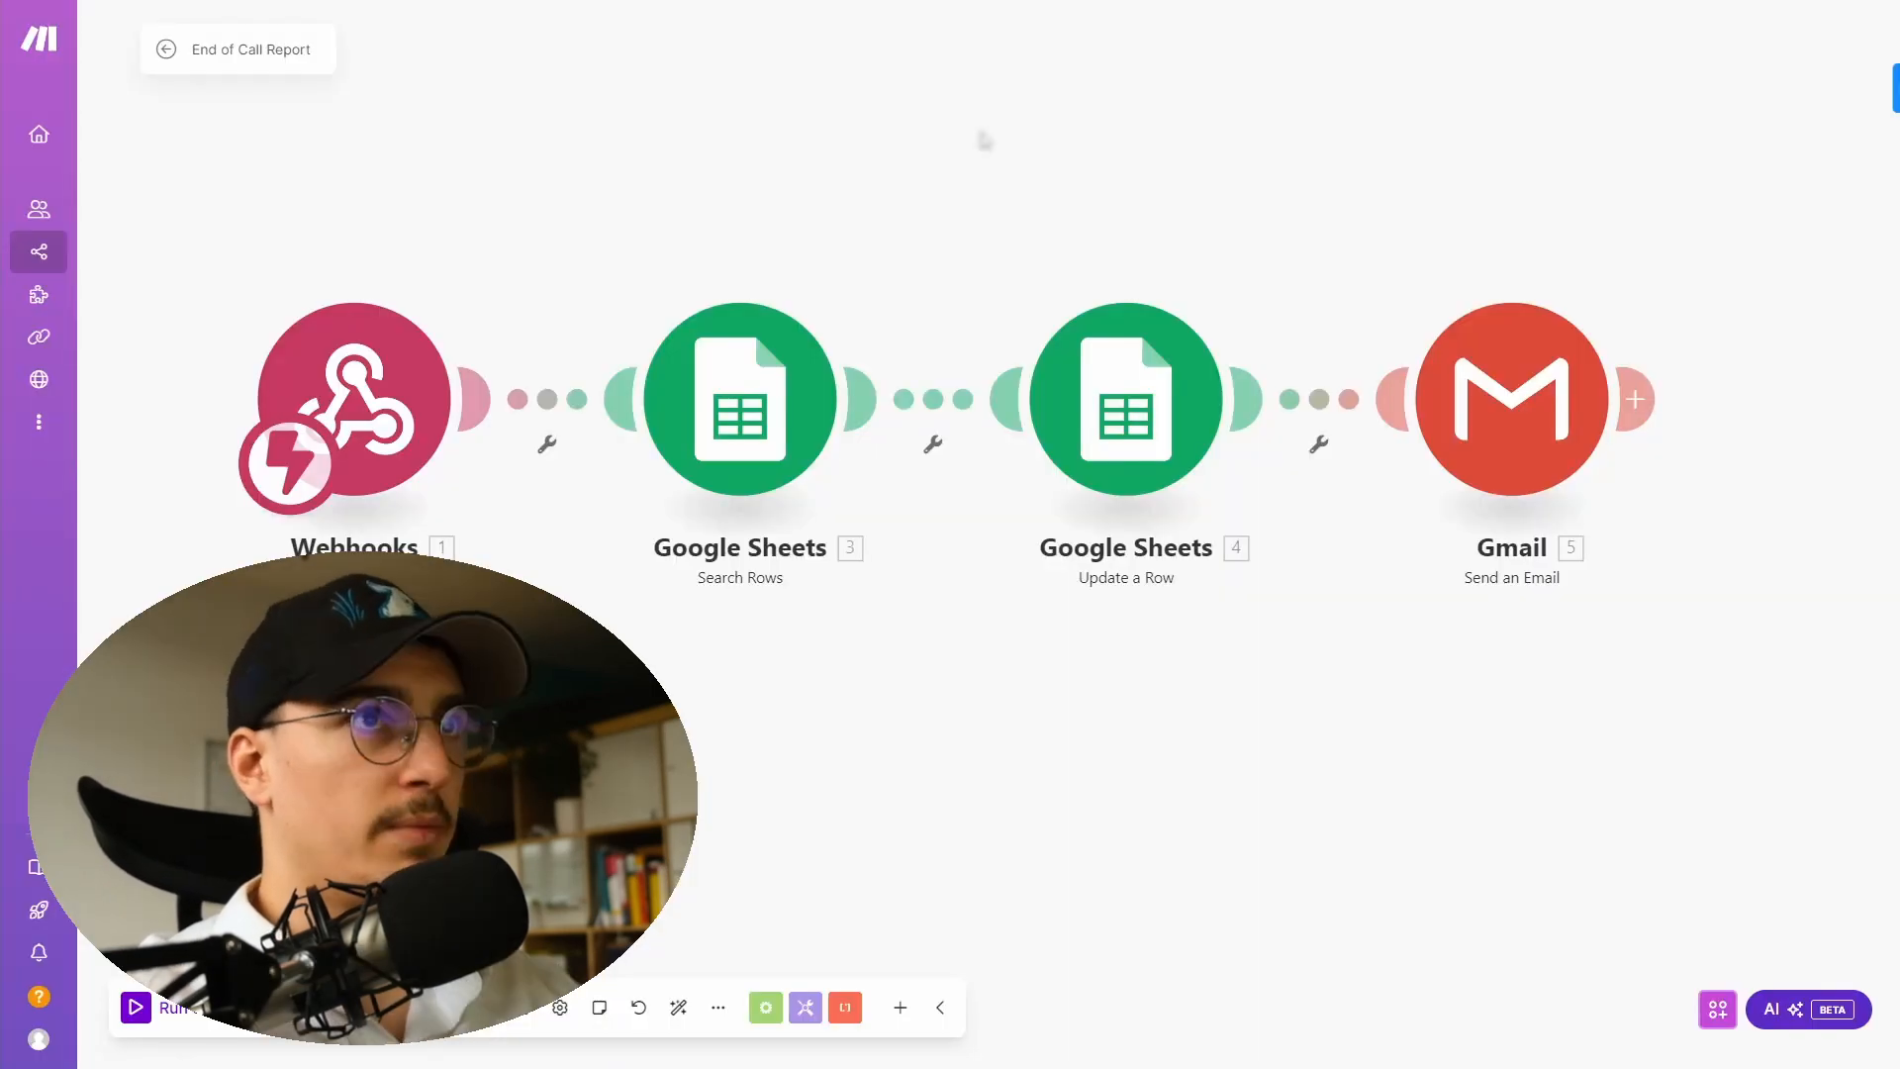
{"action": "left_click_drag", "start_coordinate": [709, 241], "coordinate": [803, 372]}
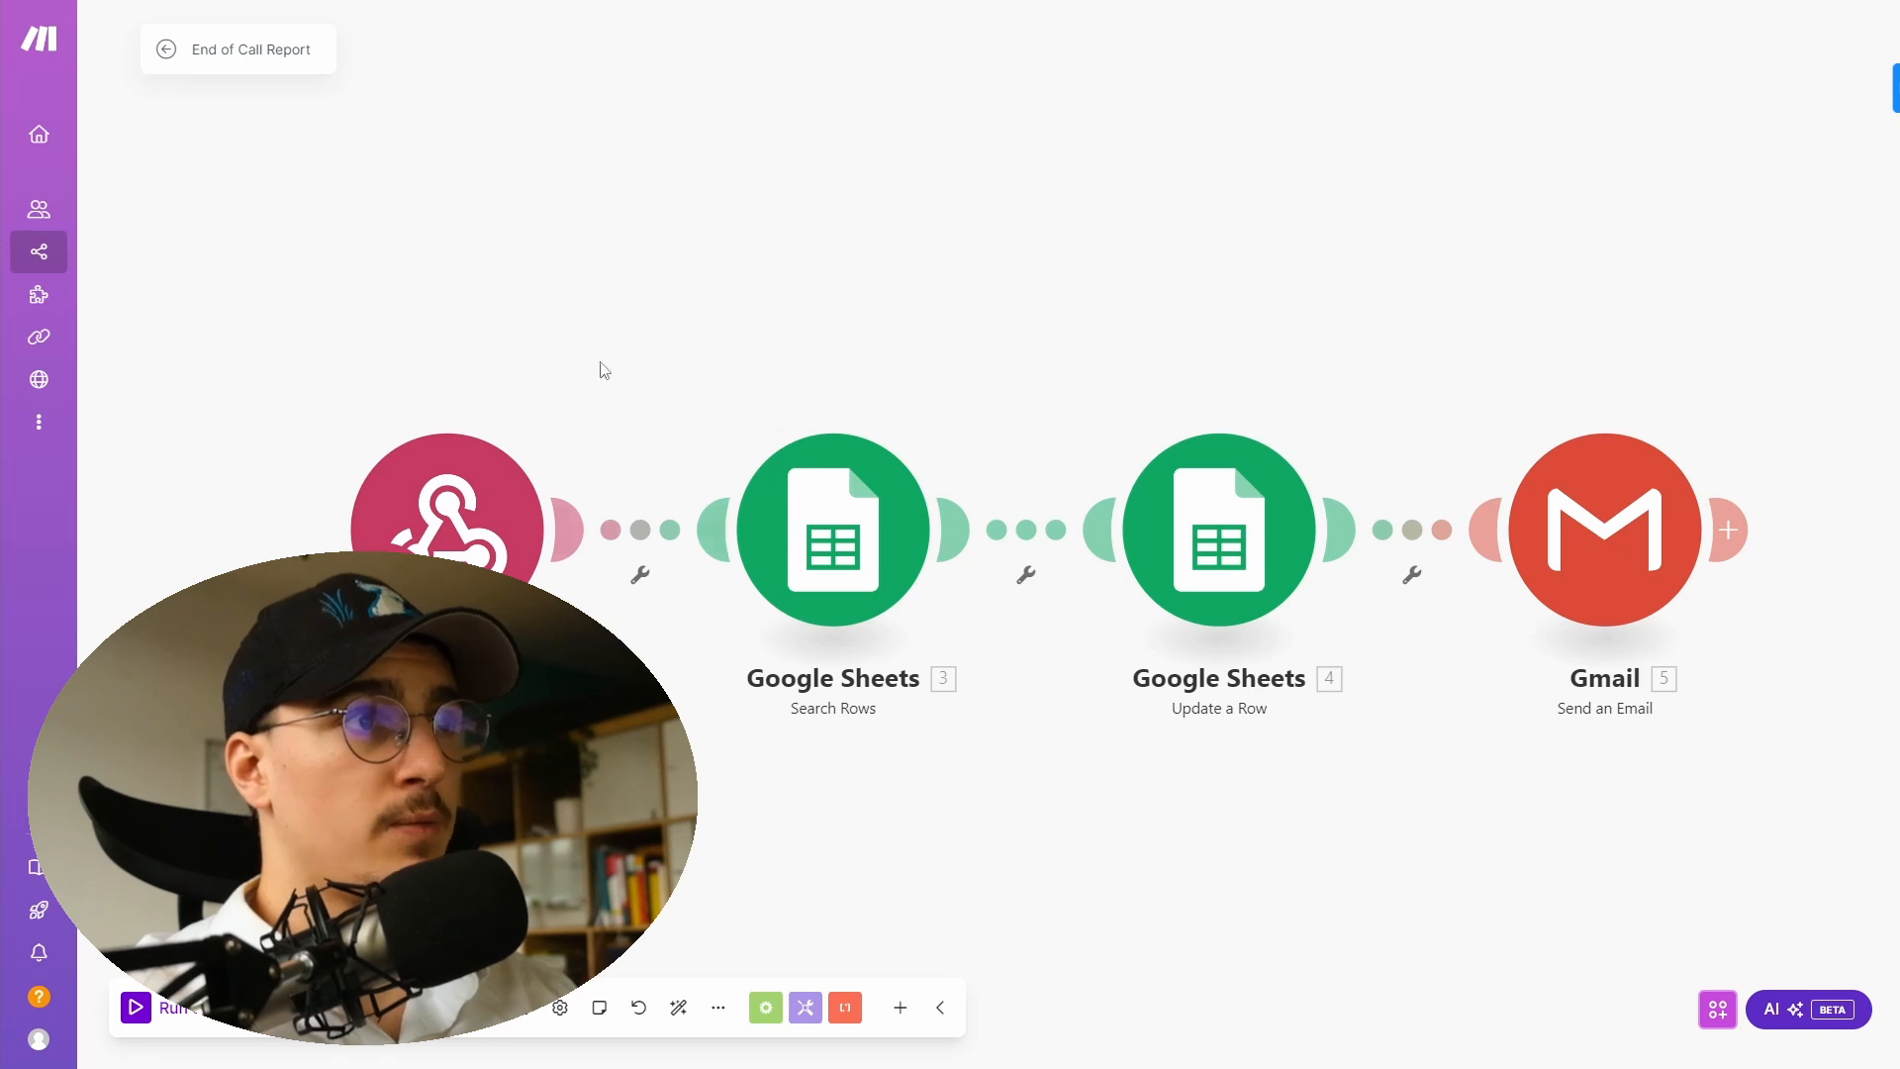
{"action": "right_click", "coordinate": [485, 522]}
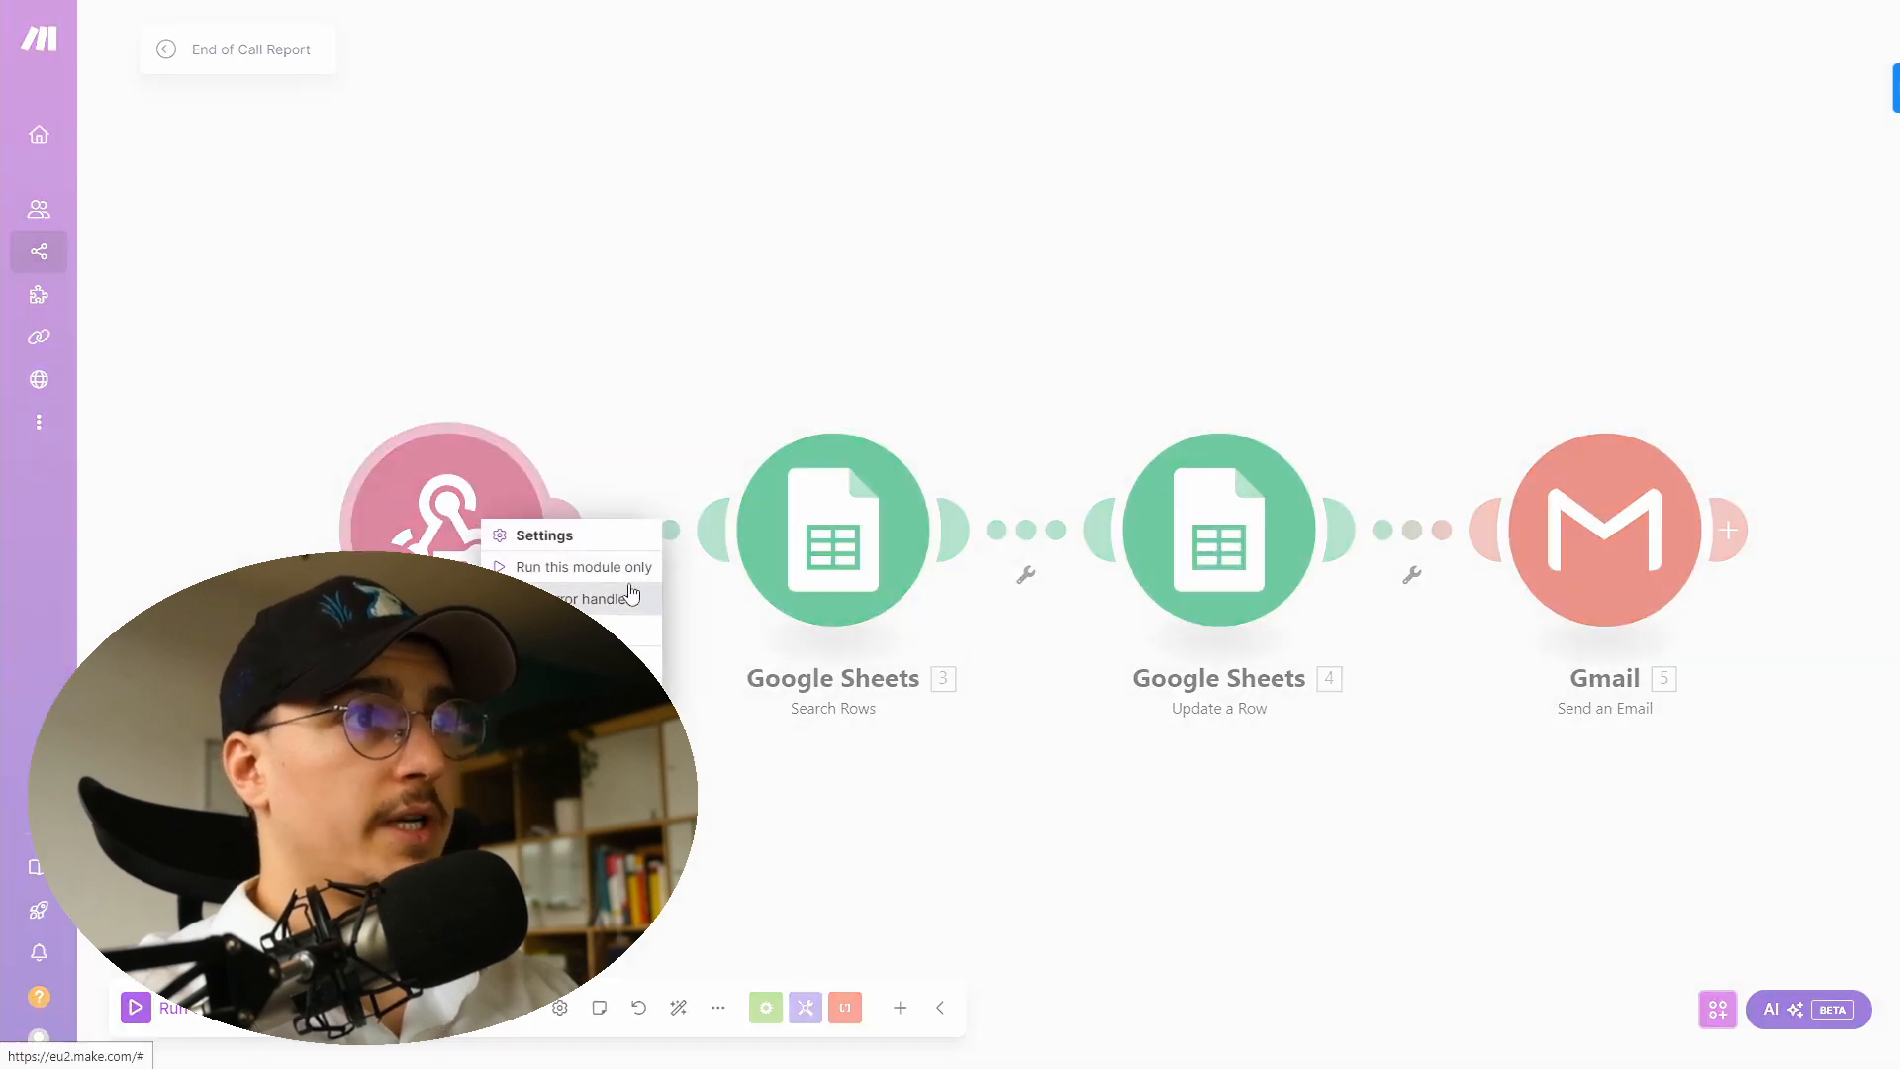
{"action": "left_click", "coordinate": [435, 253]}
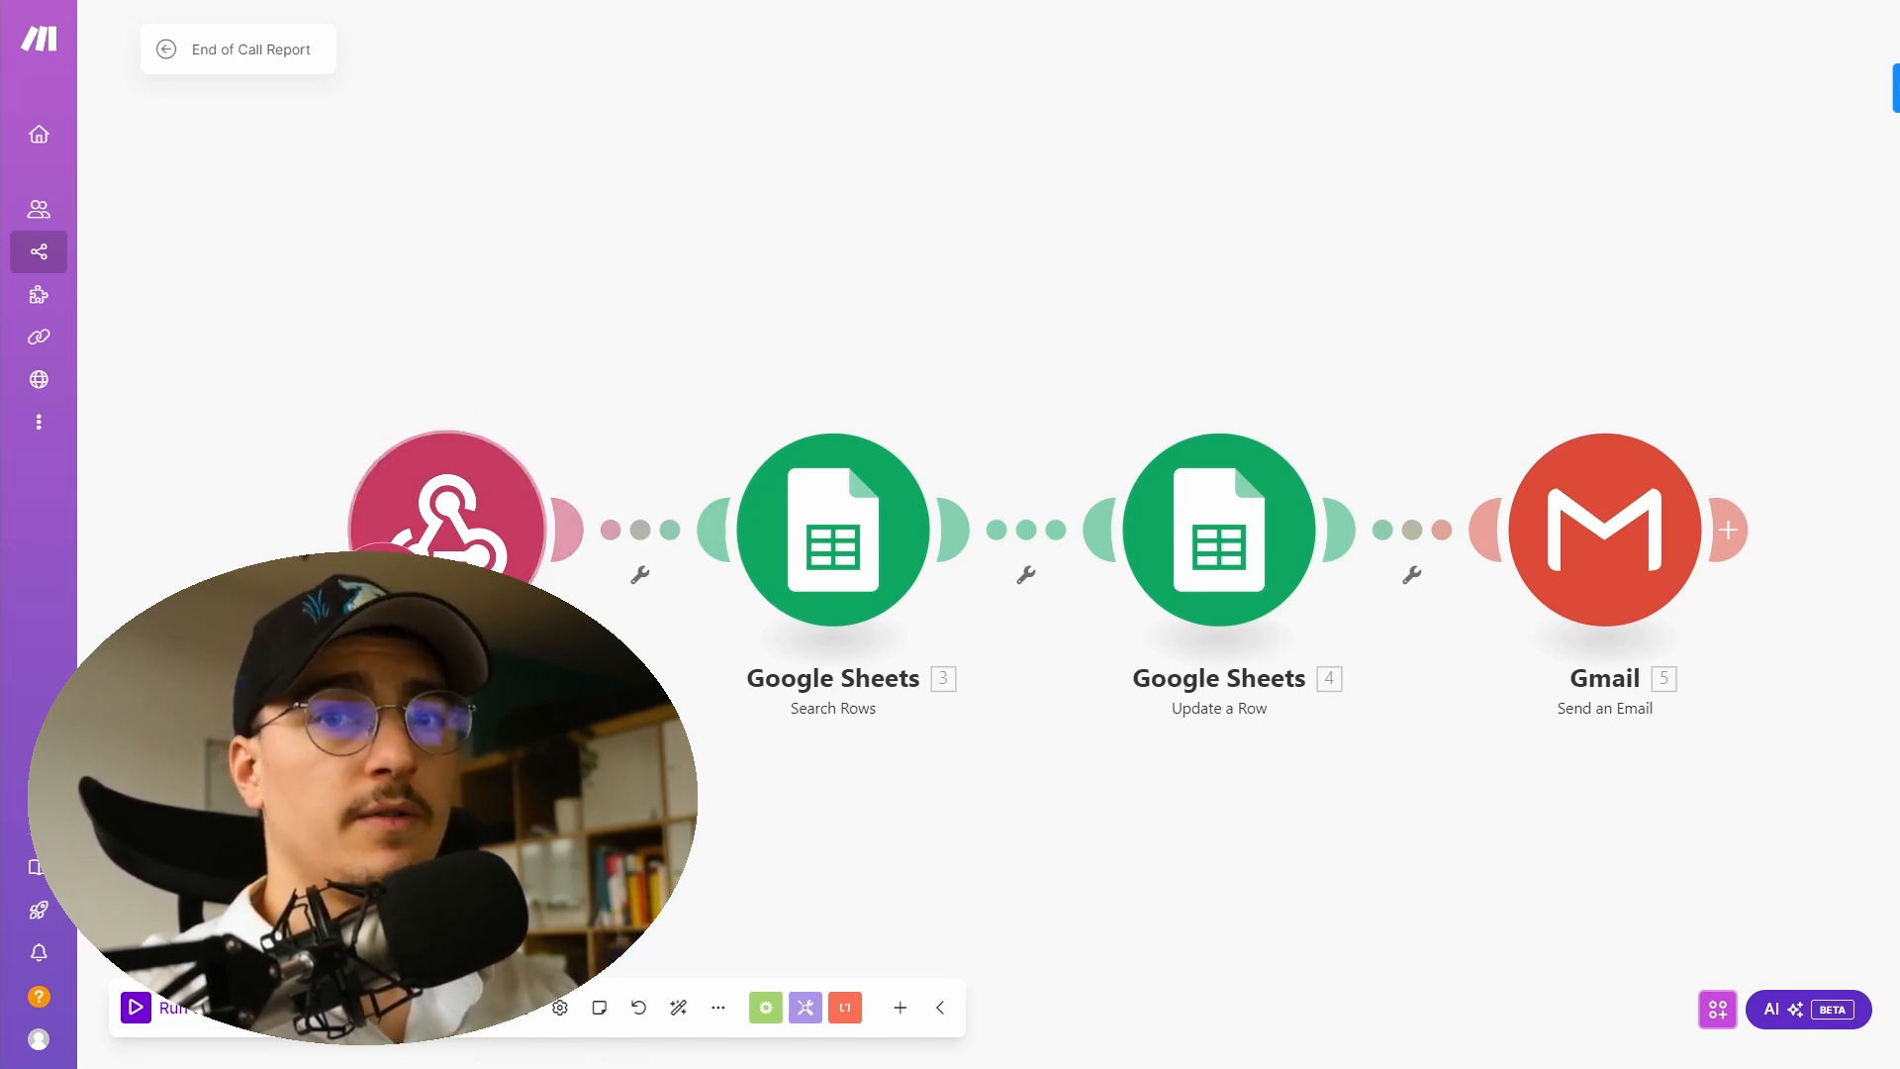
{"action": "left_click_drag", "start_coordinate": [431, 399], "coordinate": [241, 354]}
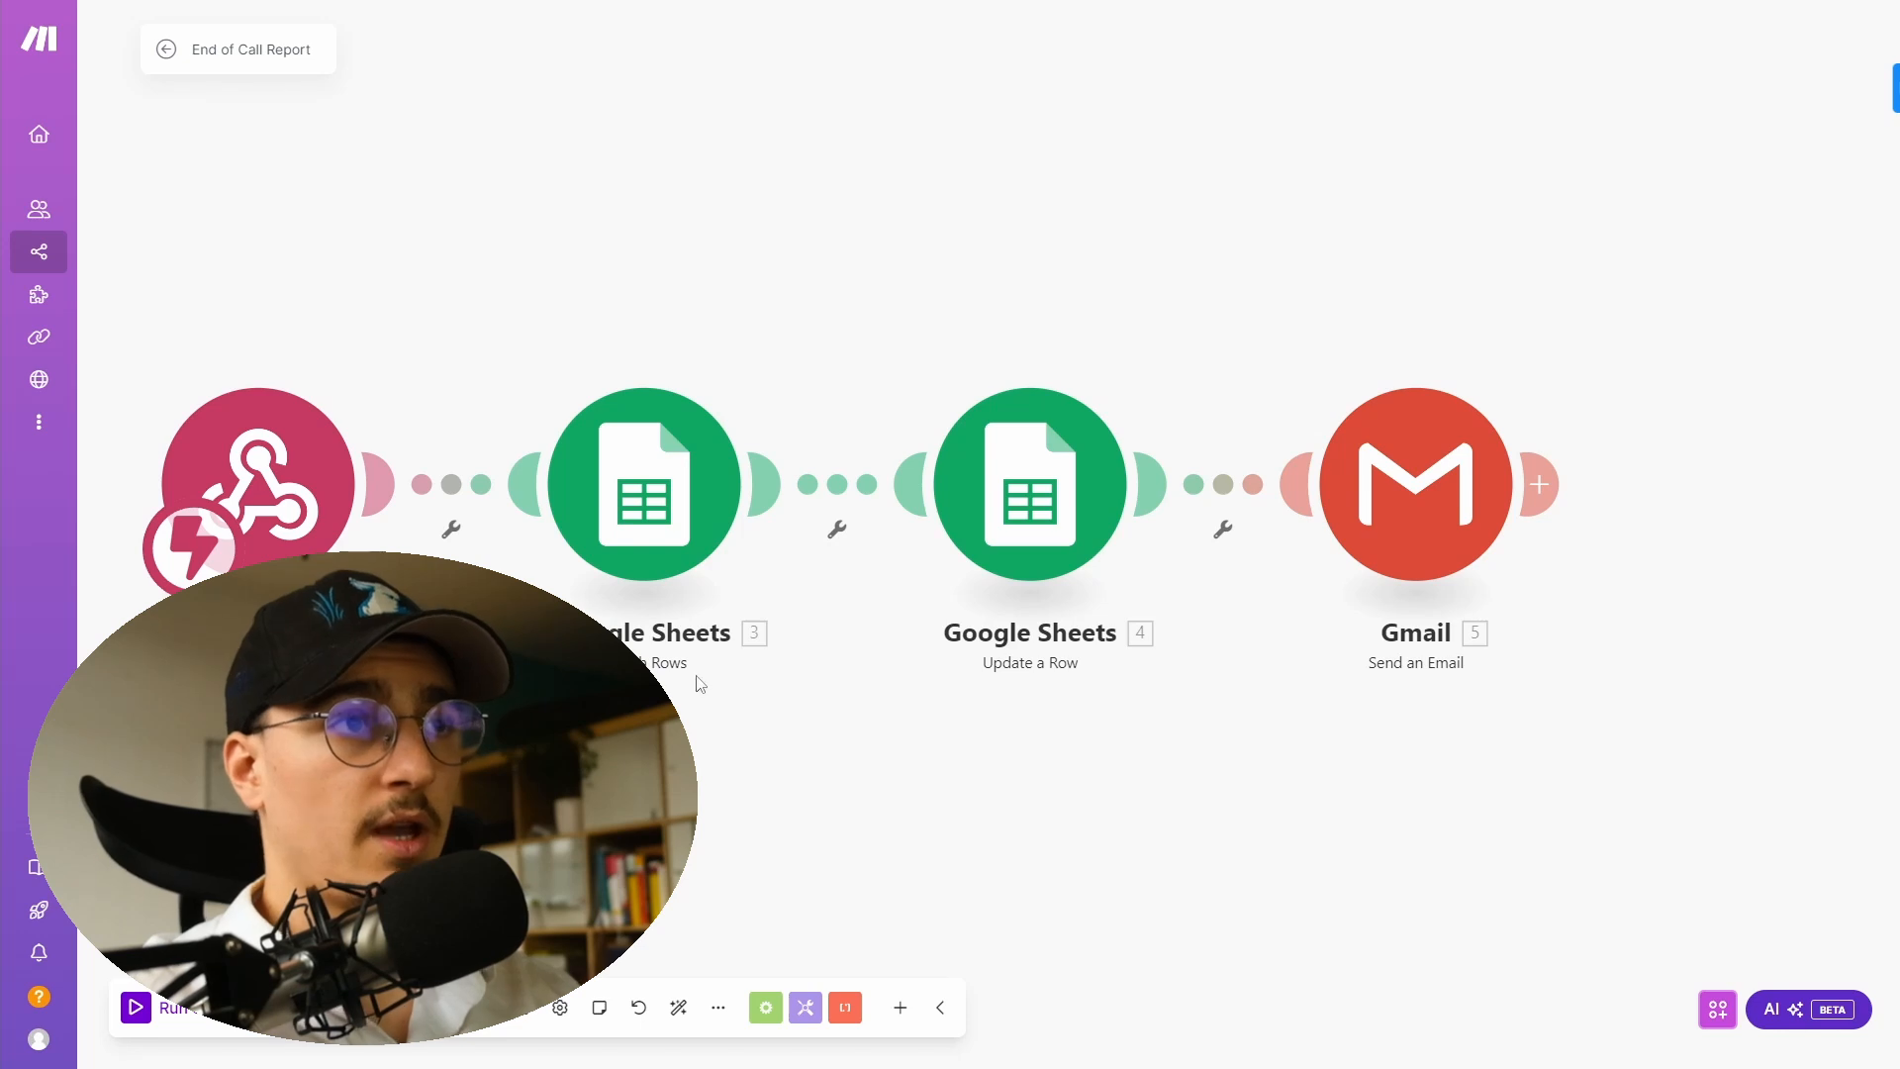
- Append the lead's phone number to the Phone (E) filter value in the Search Rows module and save it
{"action": "left_click", "coordinate": [673, 465]}
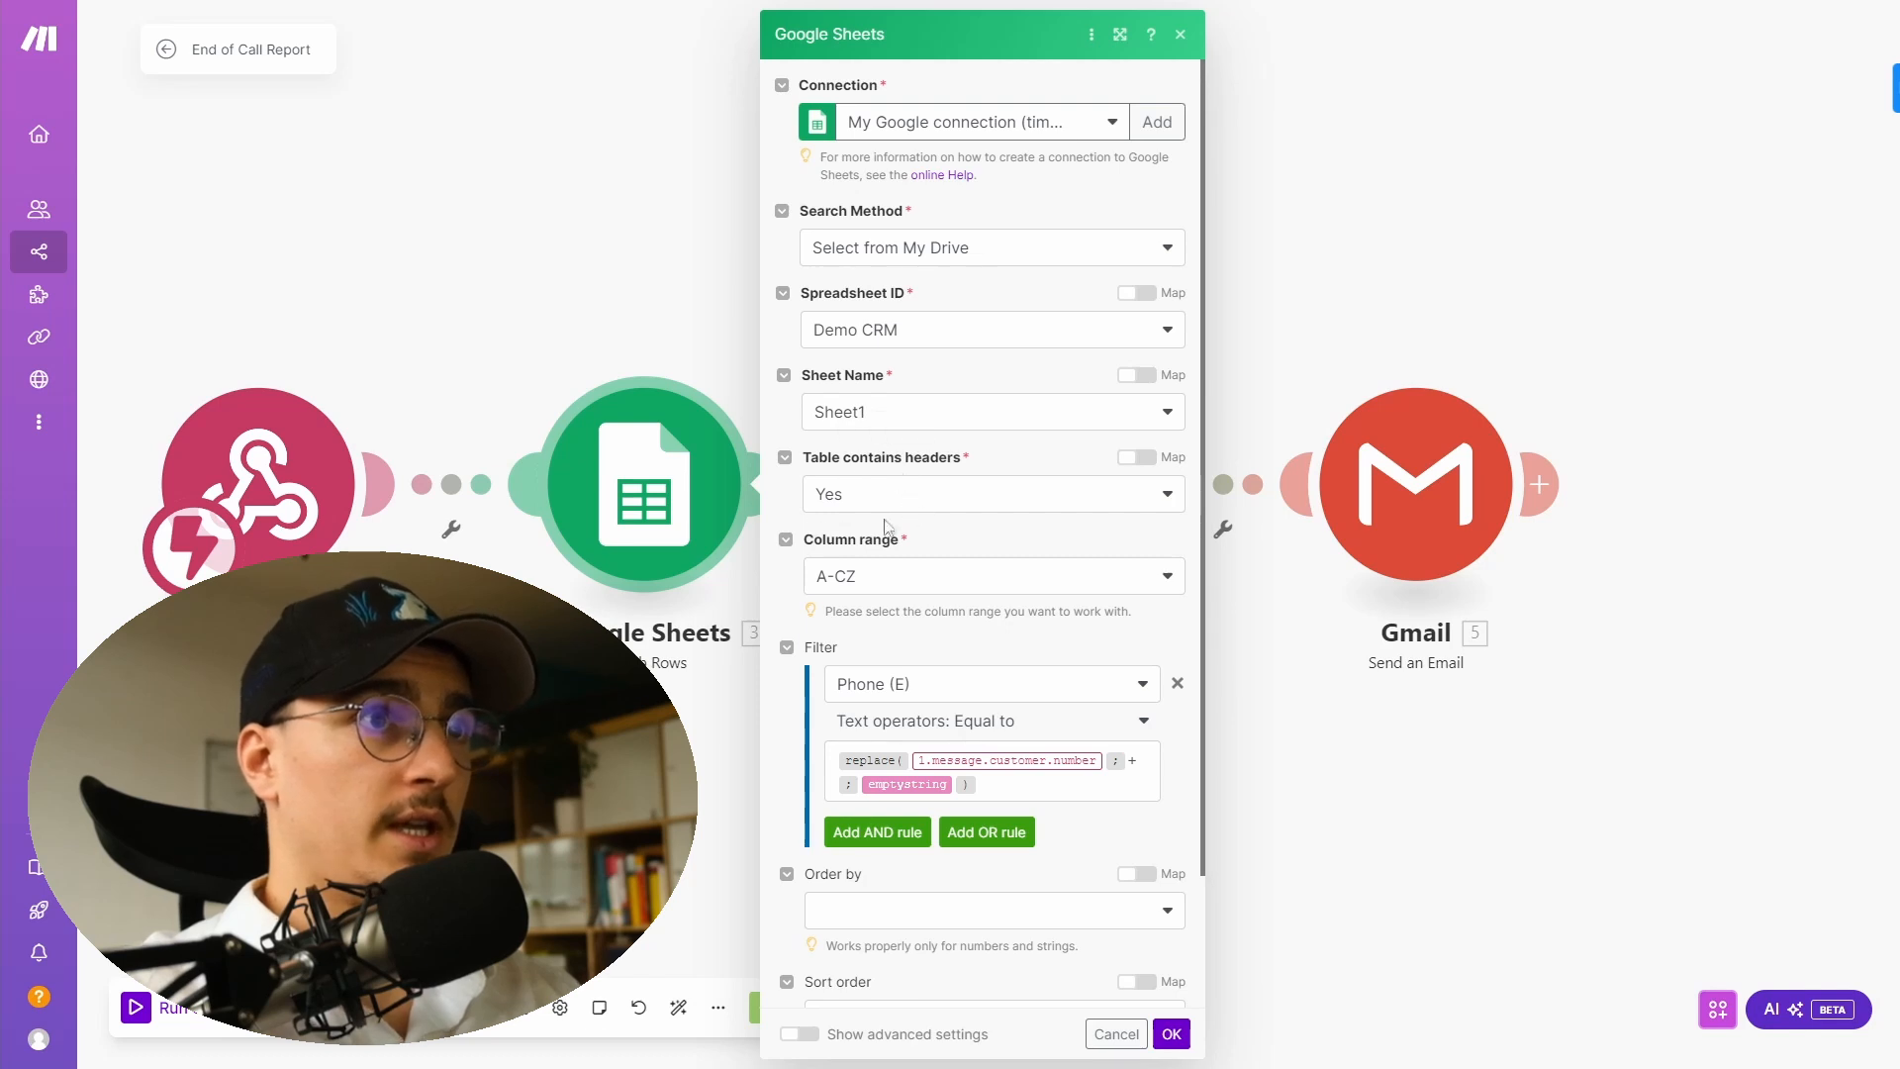
{"action": "scroll", "coordinate": [869, 606], "scroll_direction": "down", "scroll_amount": 2}
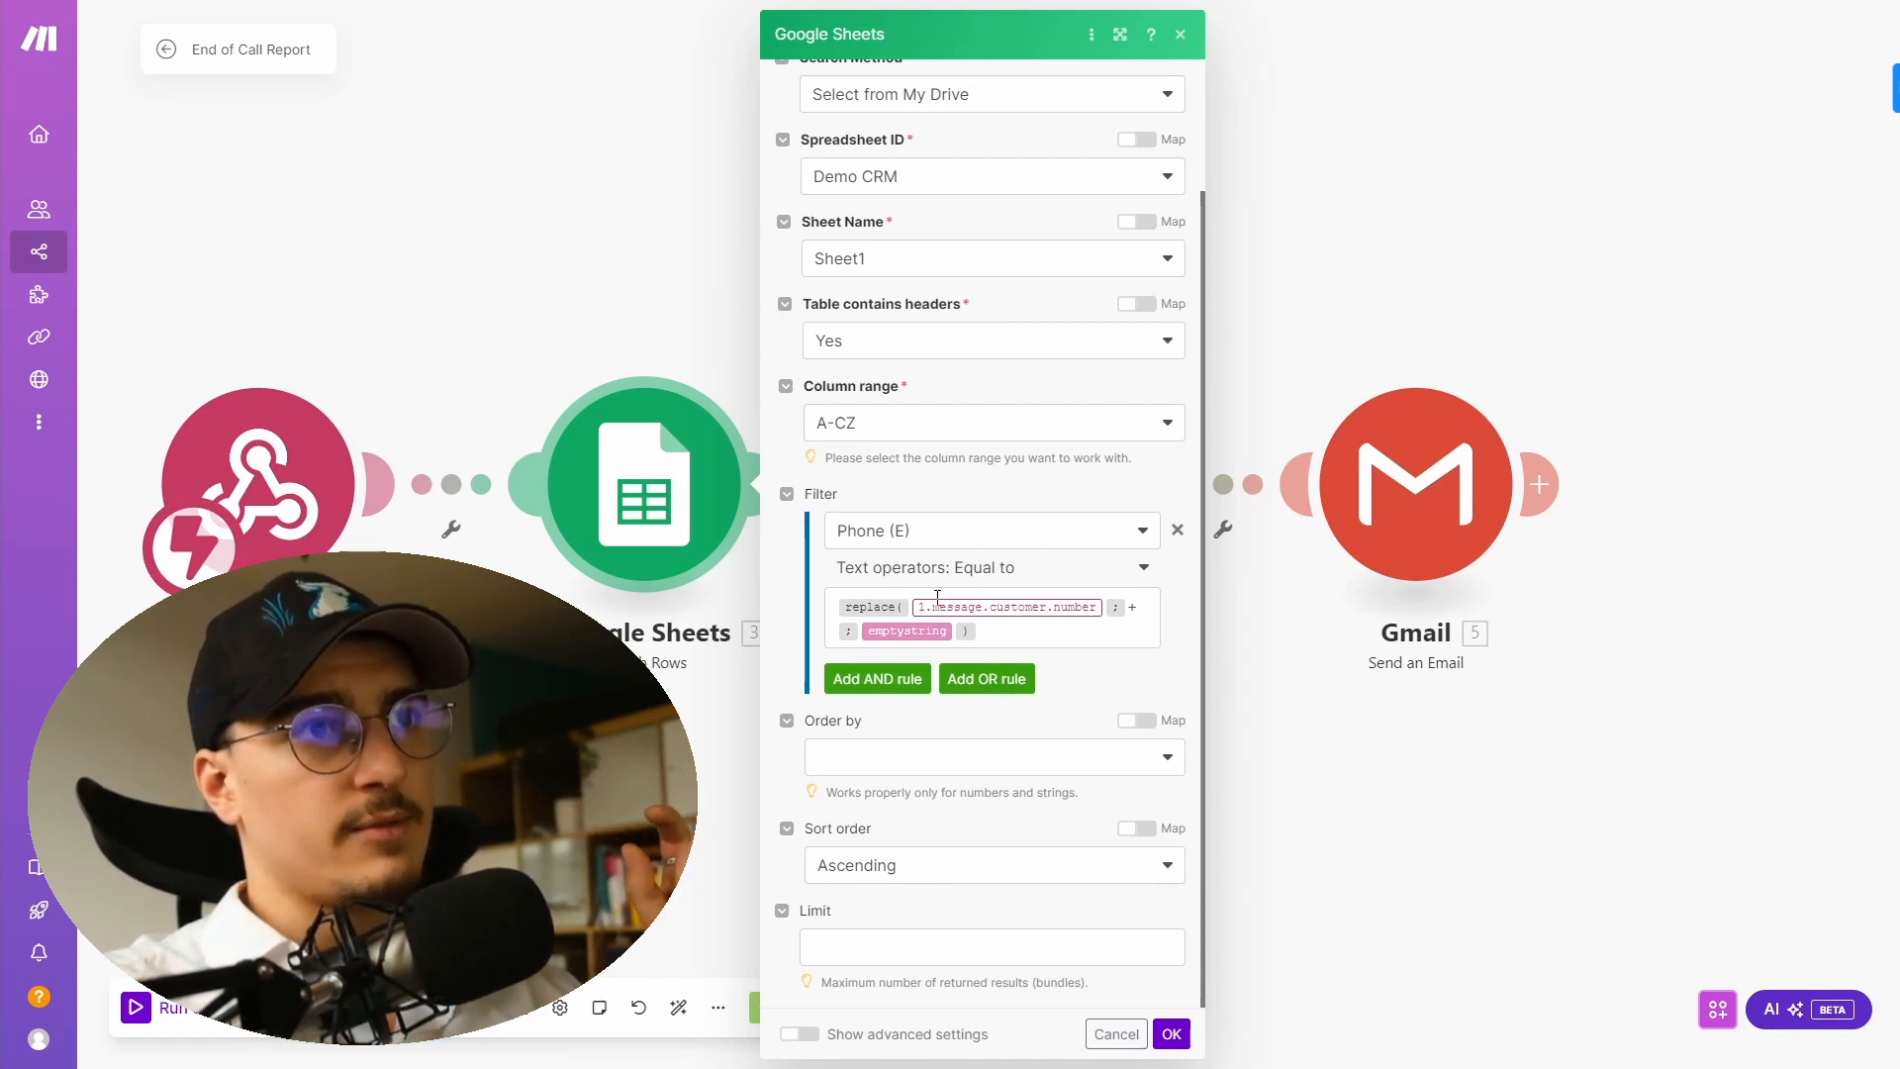
{"action": "left_click", "coordinate": [1014, 637]}
{"action": "left_click_drag", "start_coordinate": [1014, 637], "coordinate": [836, 610]}
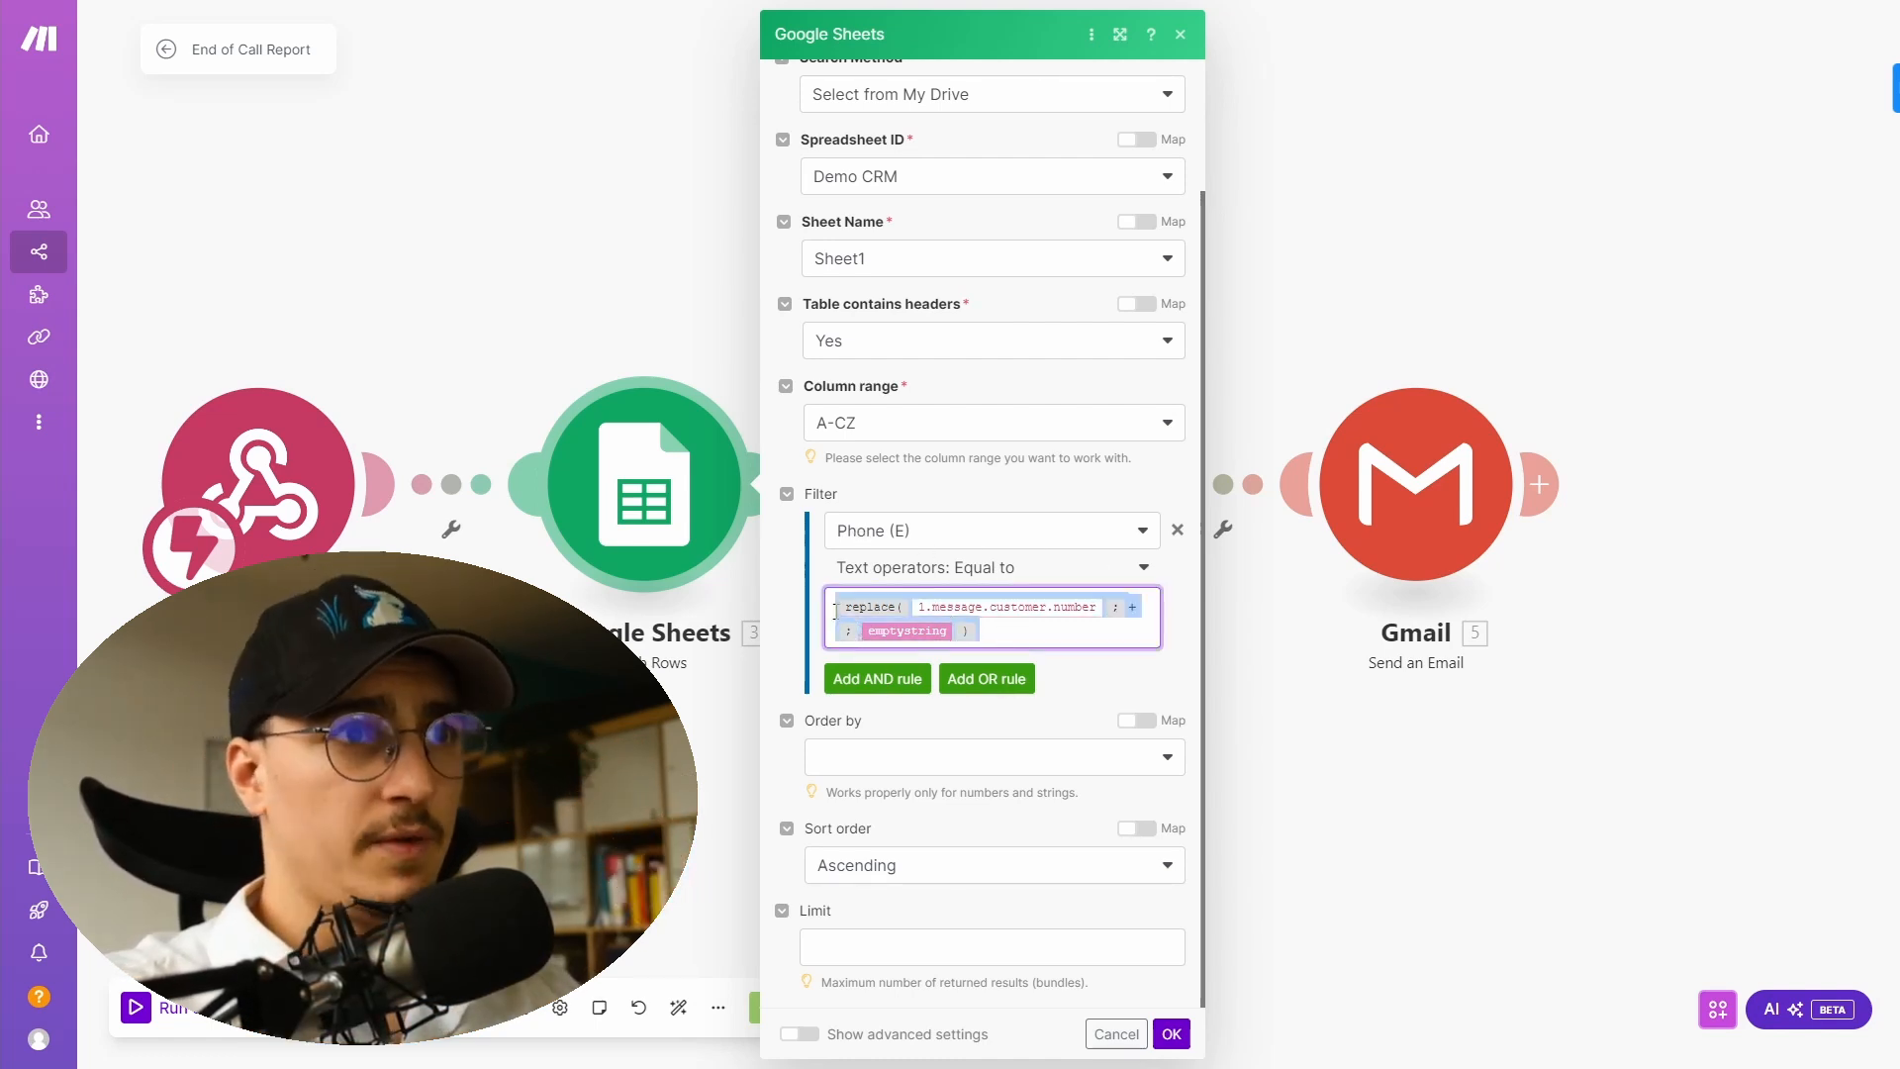
{"action": "left_click", "coordinate": [1040, 633]}
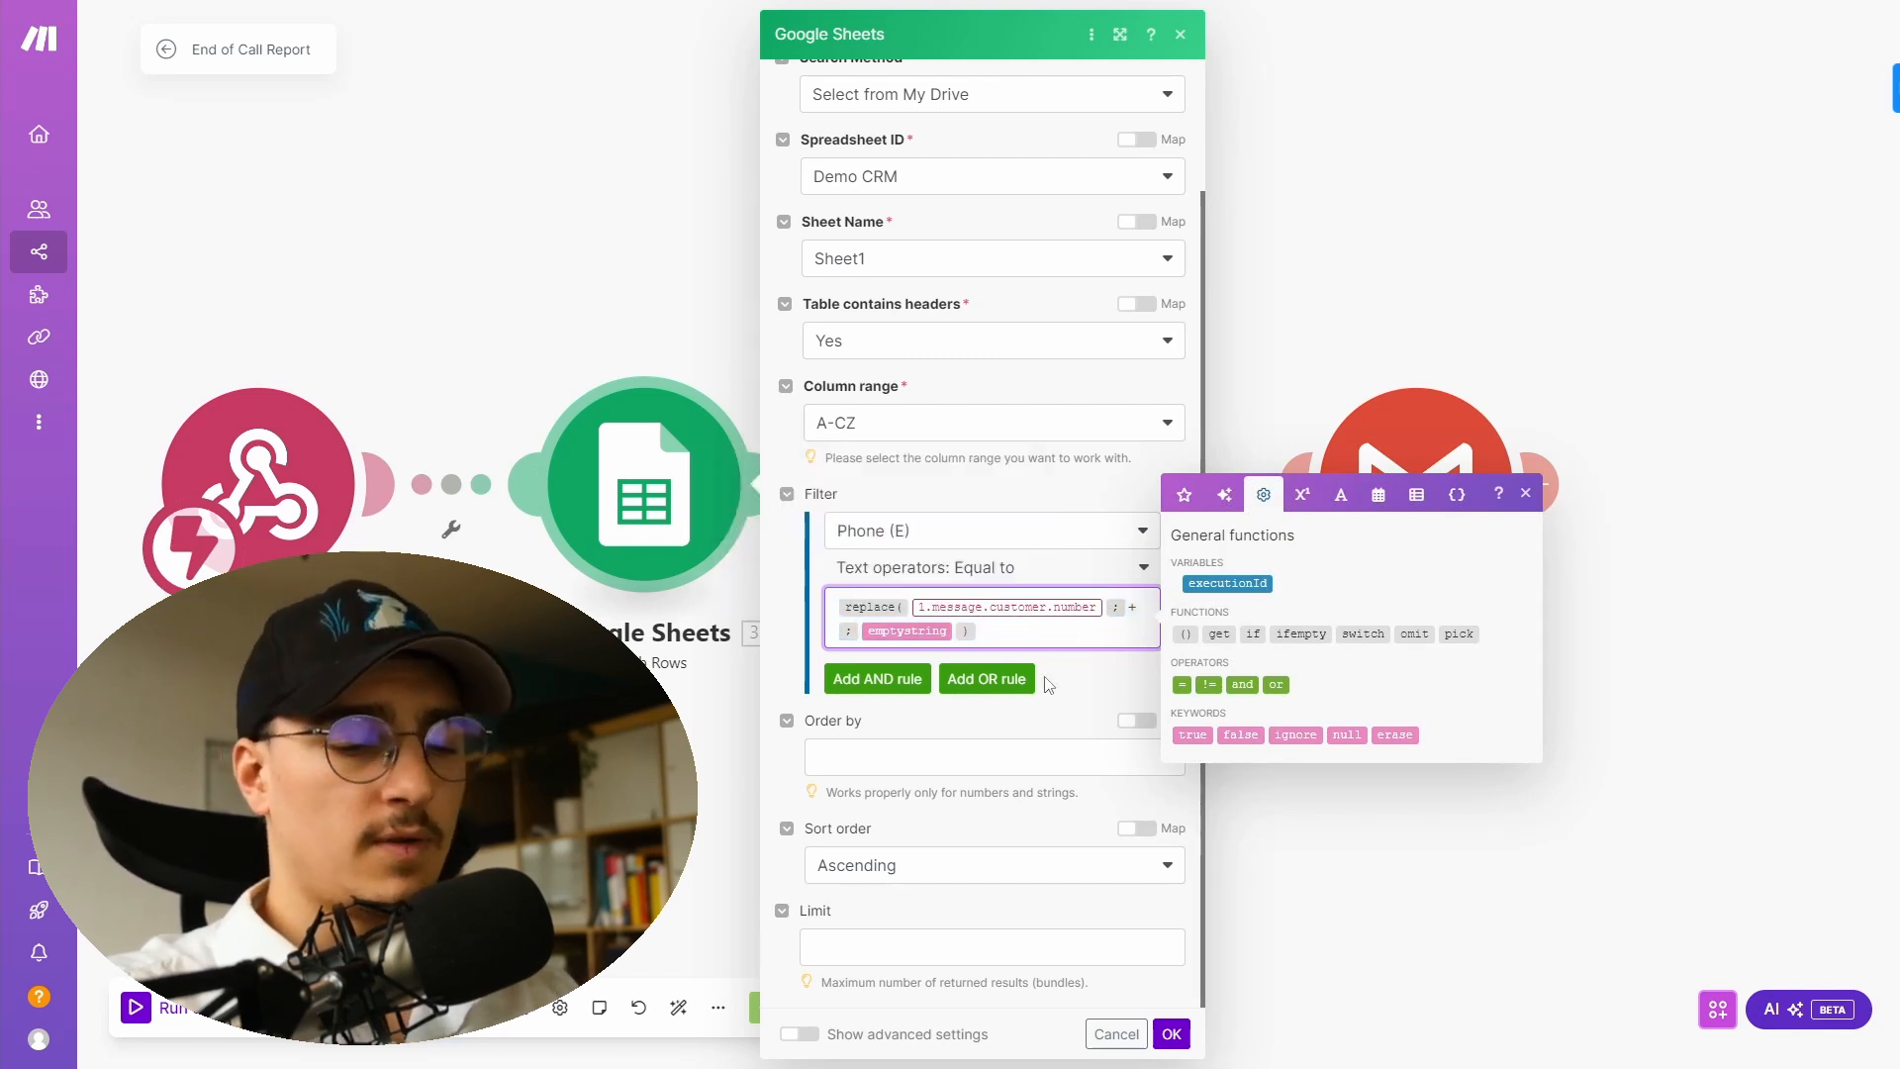
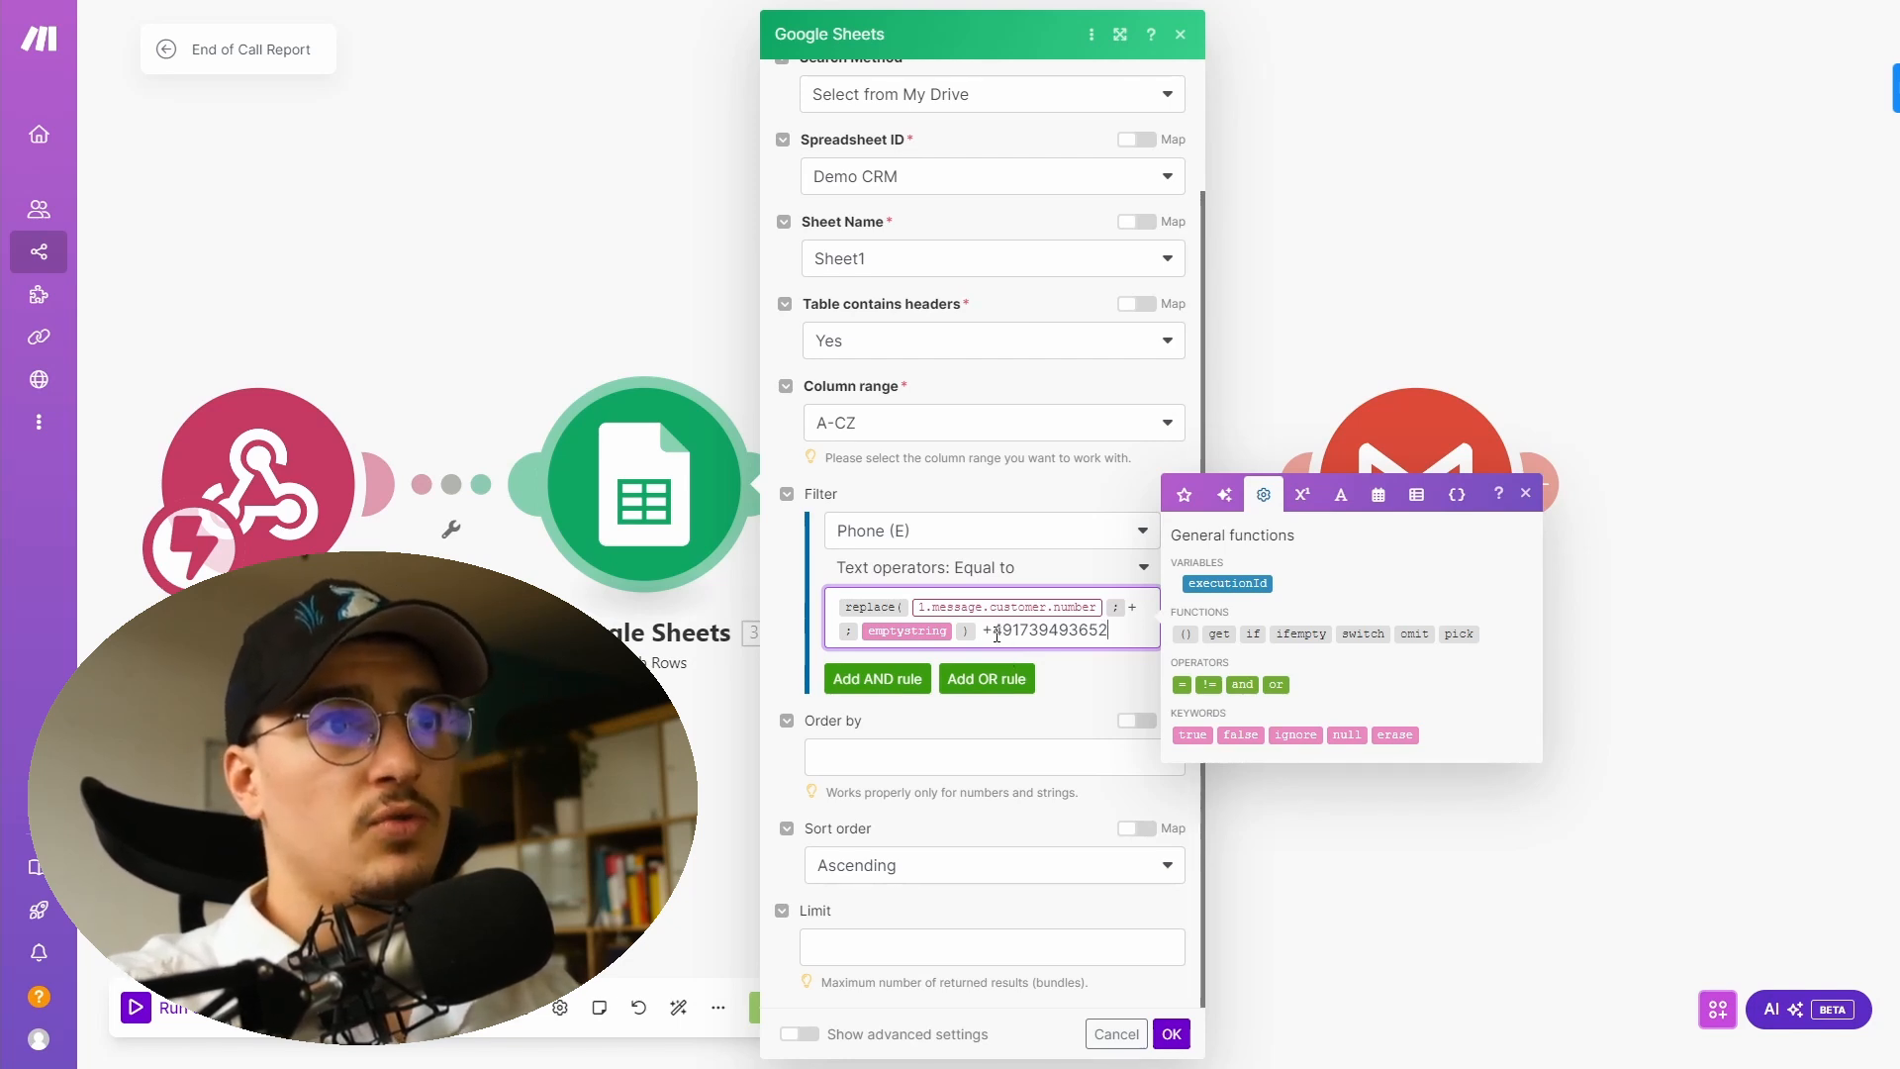
{"action": "left_click", "coordinate": [997, 635]}
{"action": "key", "text": "BackSpace"}
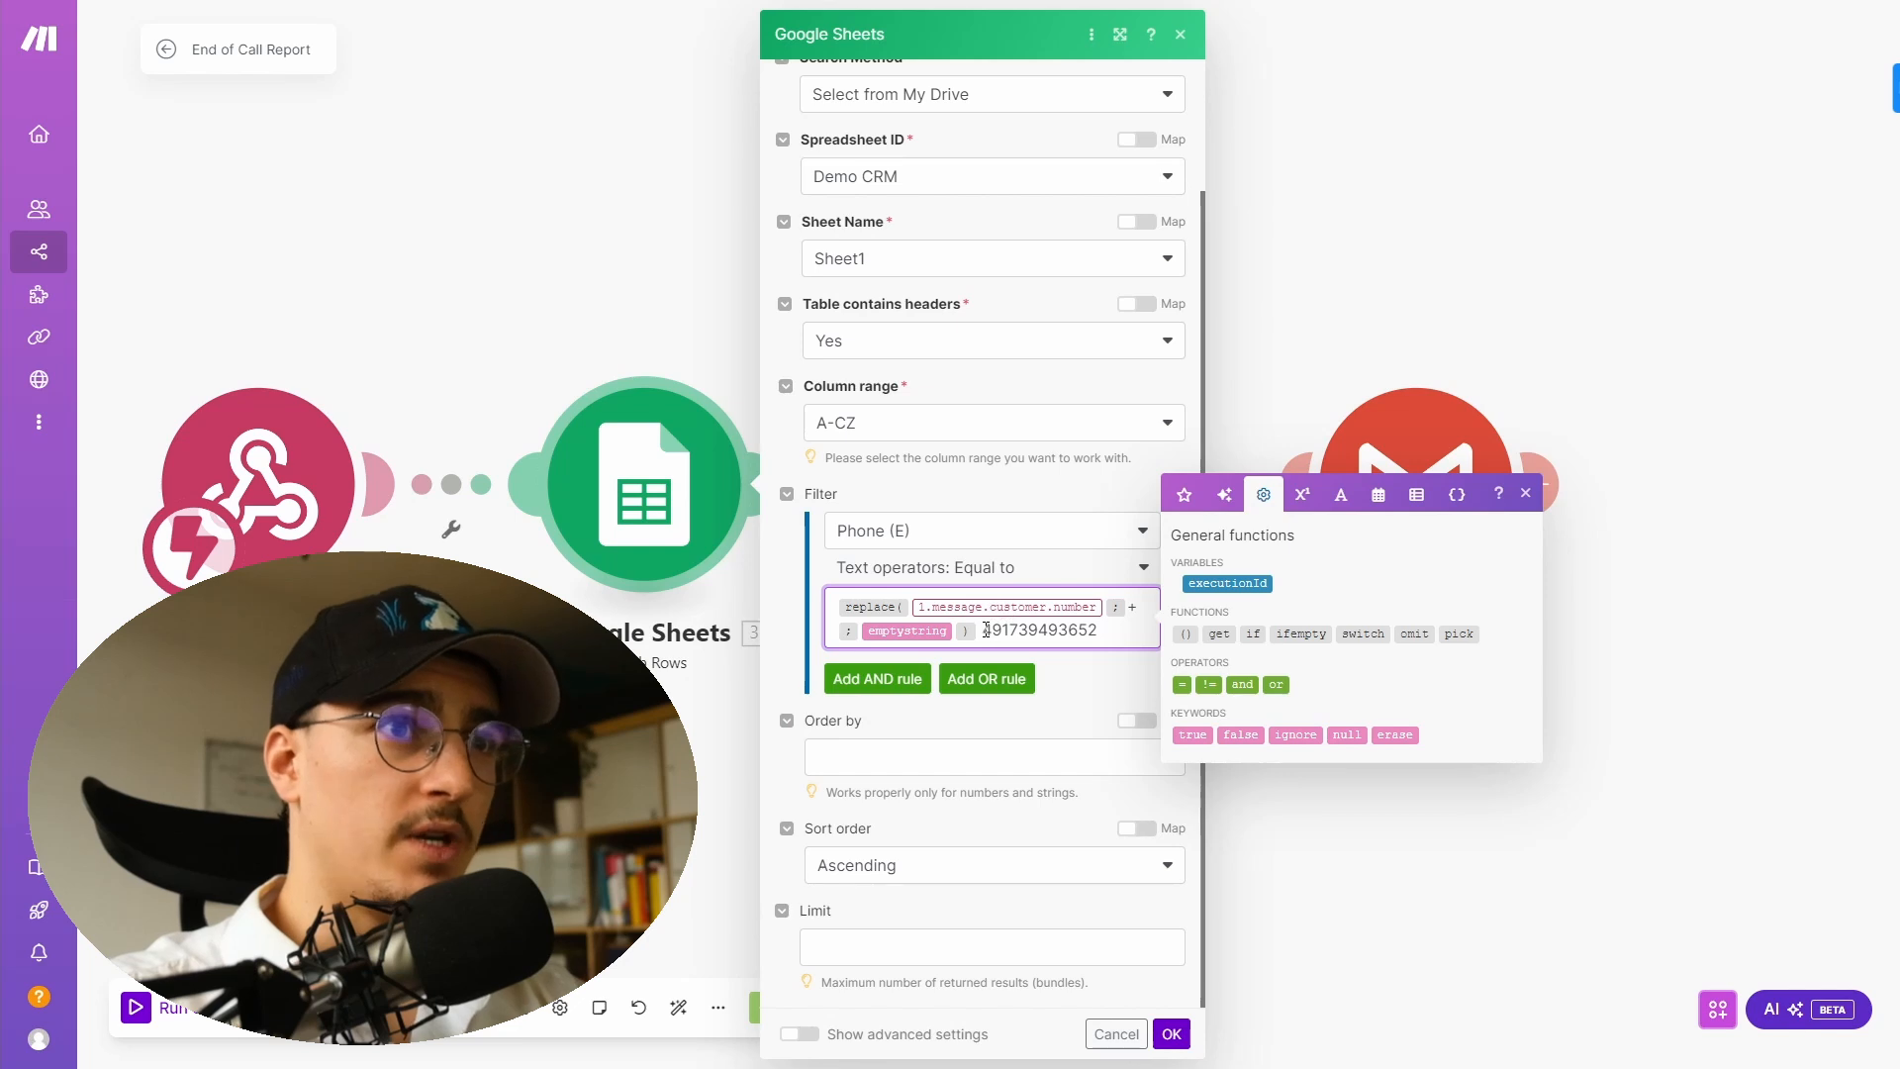
{"action": "left_click_drag", "start_coordinate": [982, 631], "coordinate": [1133, 632]}
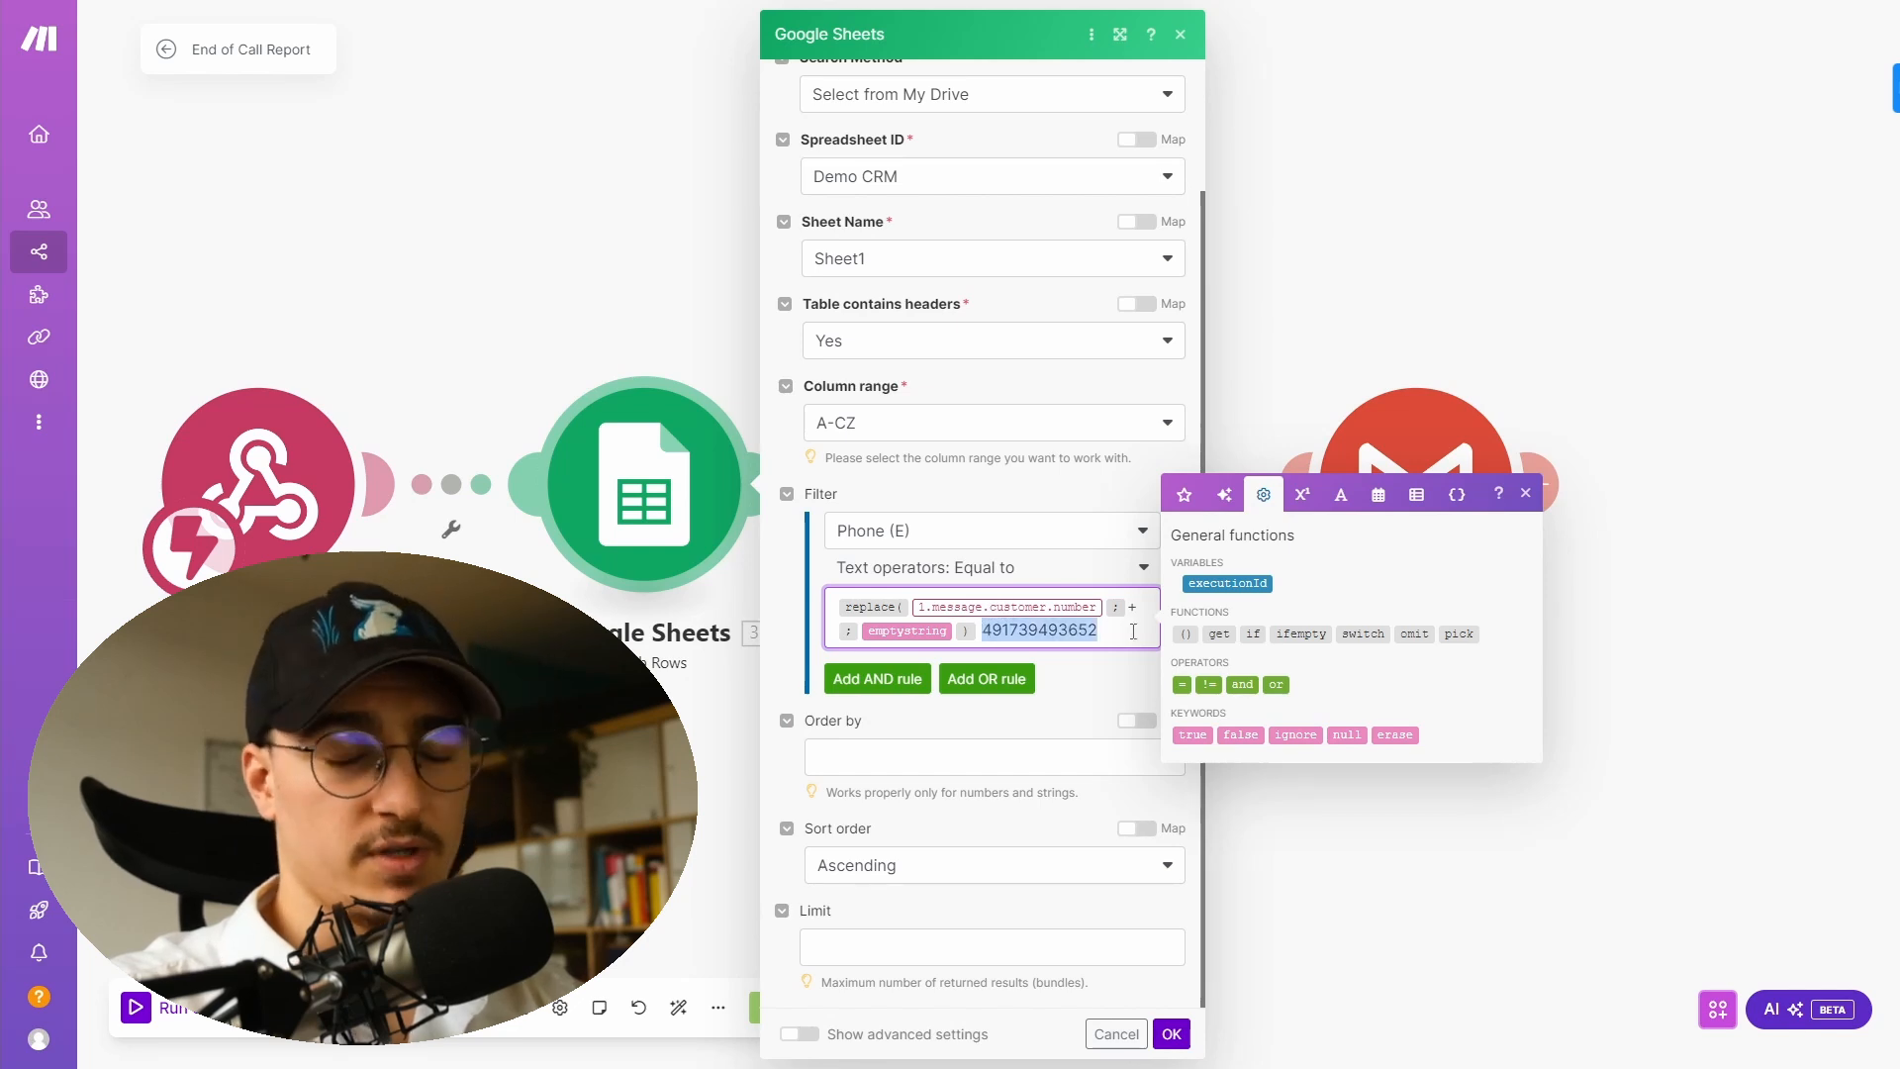
{"action": "left_click", "coordinate": [986, 631]}
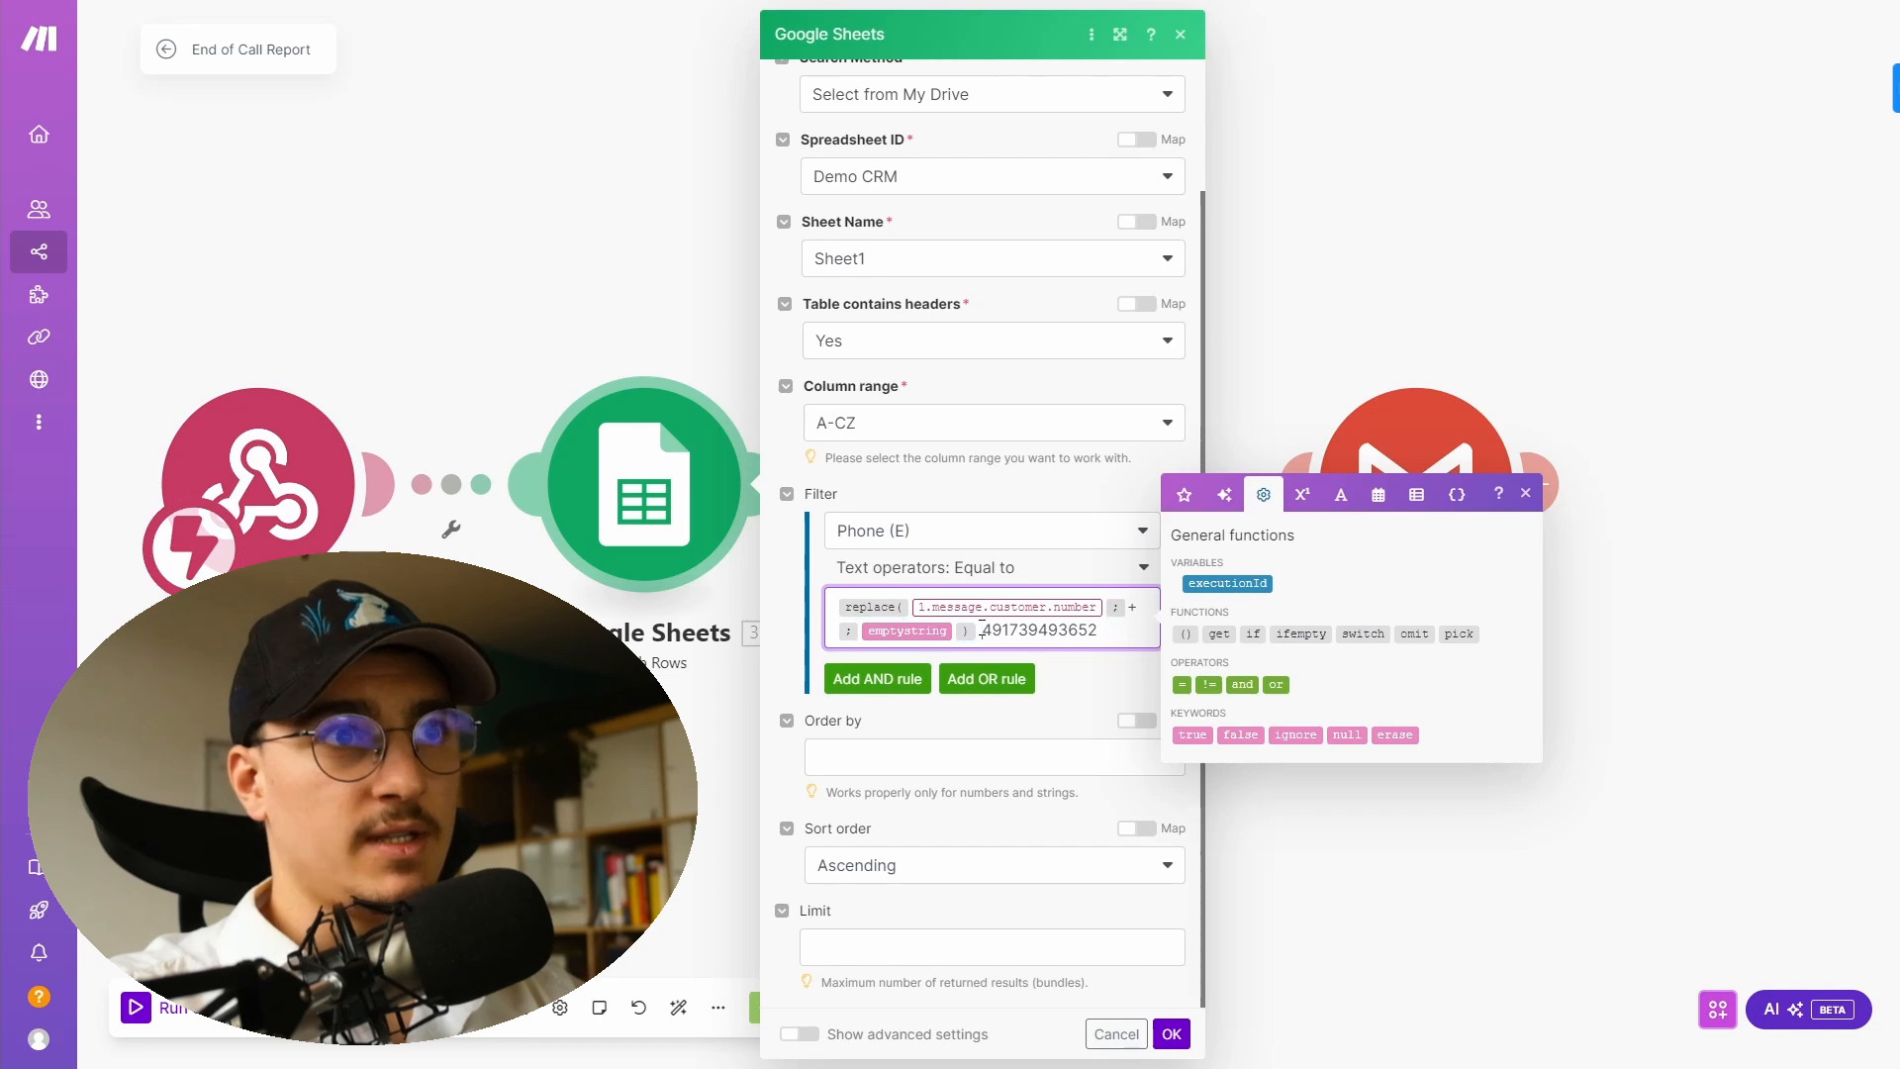
{"action": "double_click", "coordinate": [1028, 632]}
{"action": "key", "text": "BackSpace"}
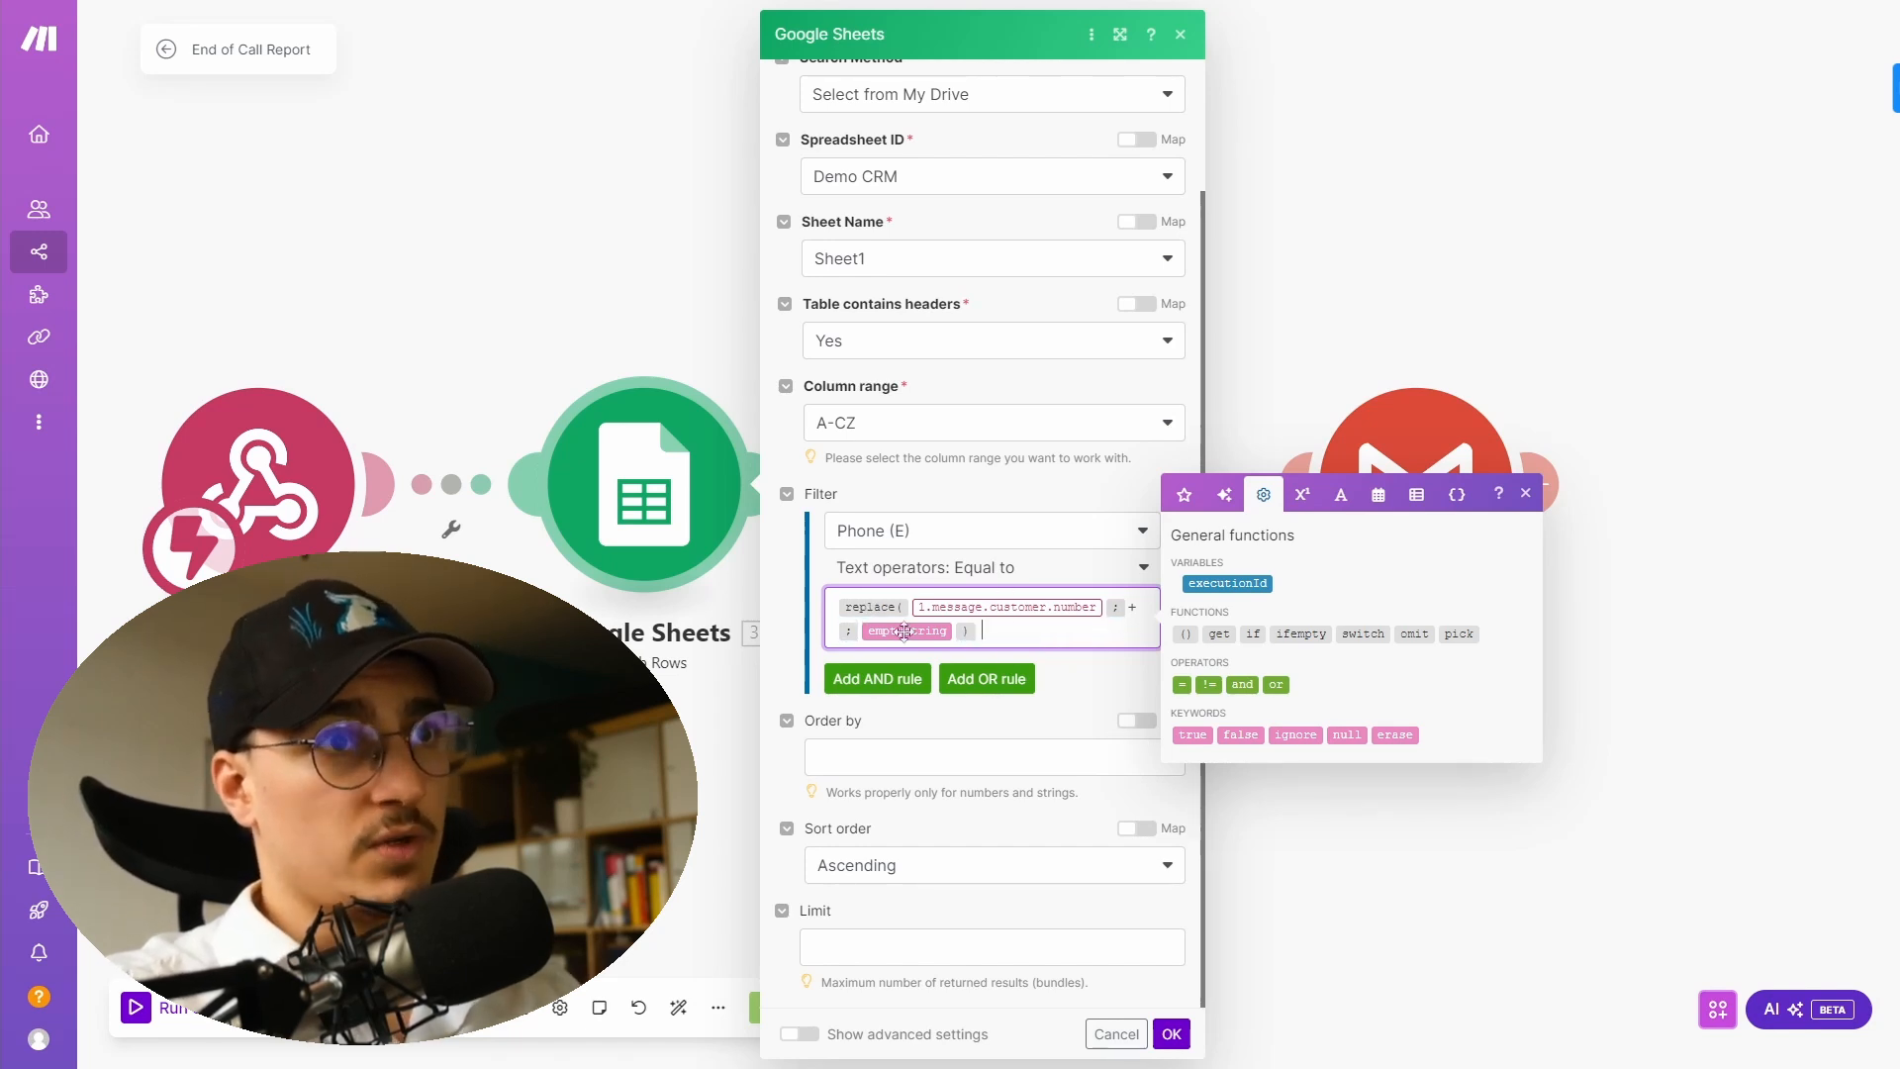
{"action": "key", "text": "ctrl+z"}
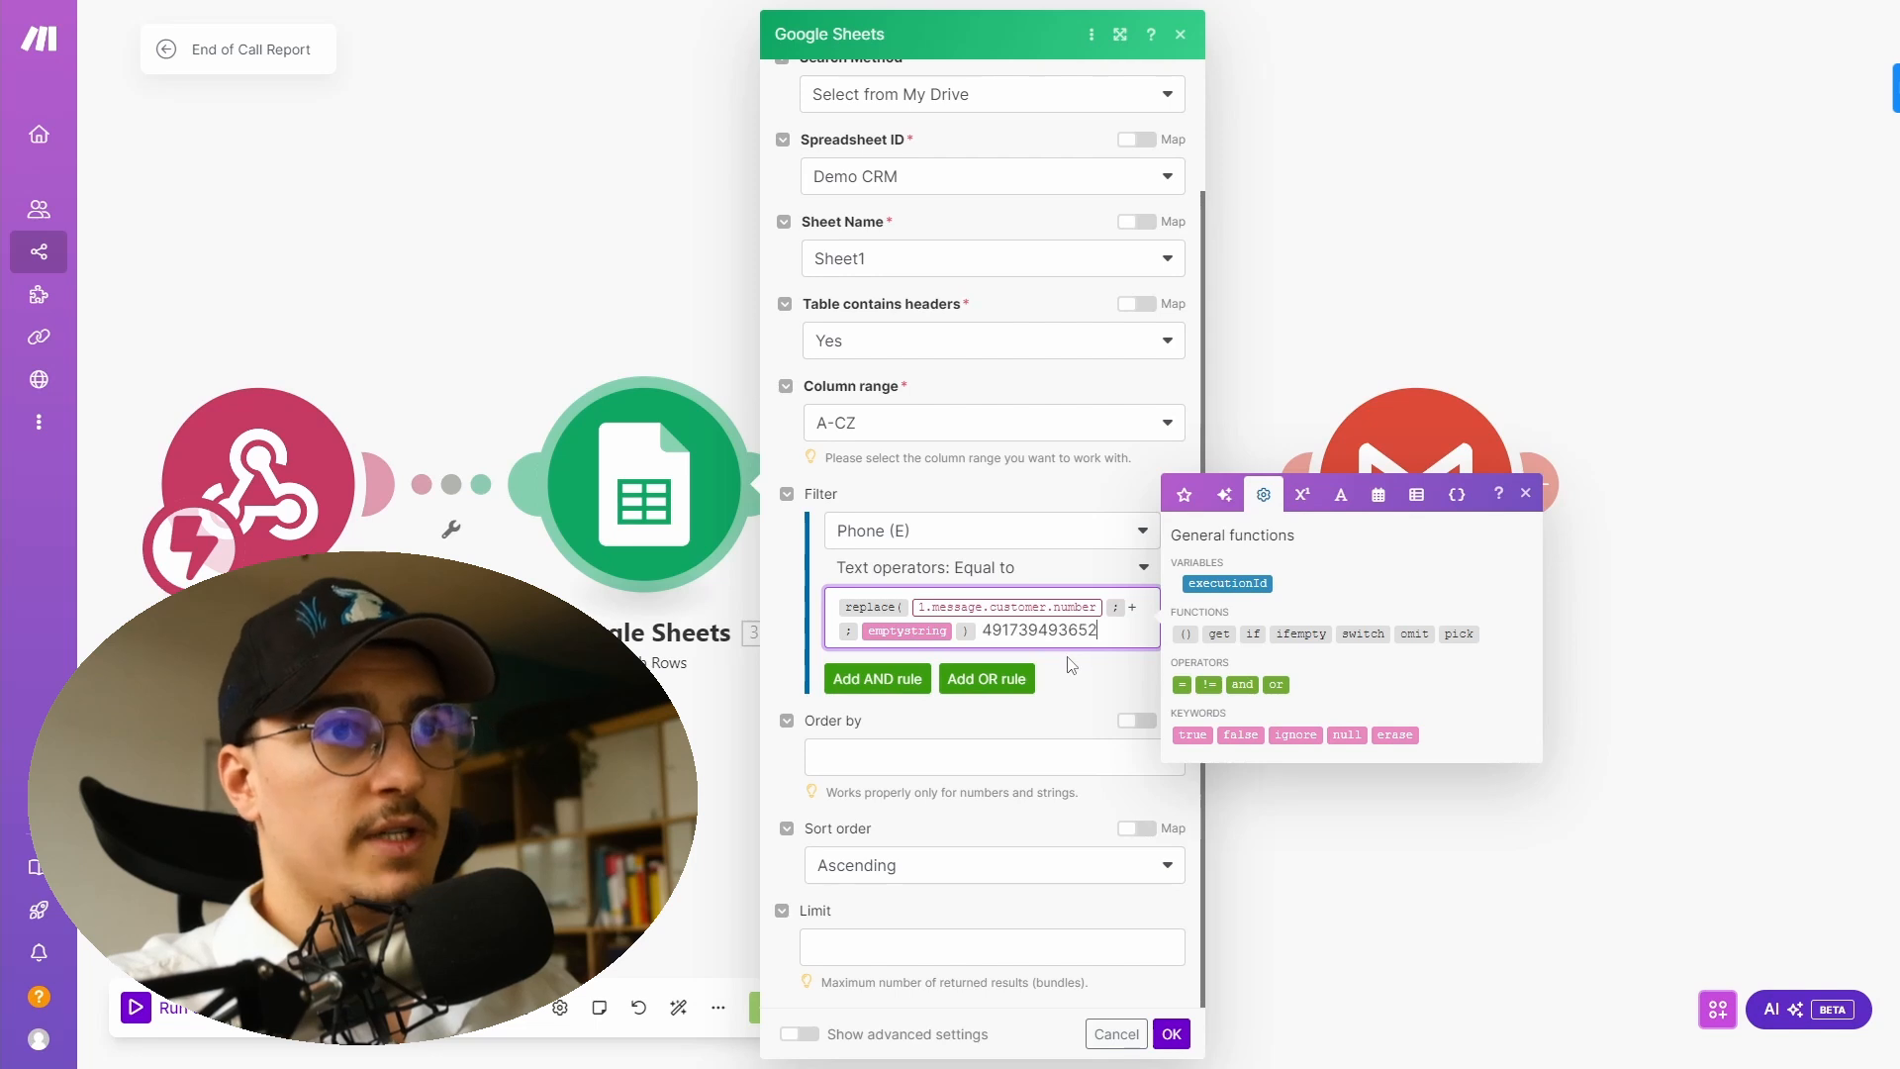
{"action": "type", "text": "+"}
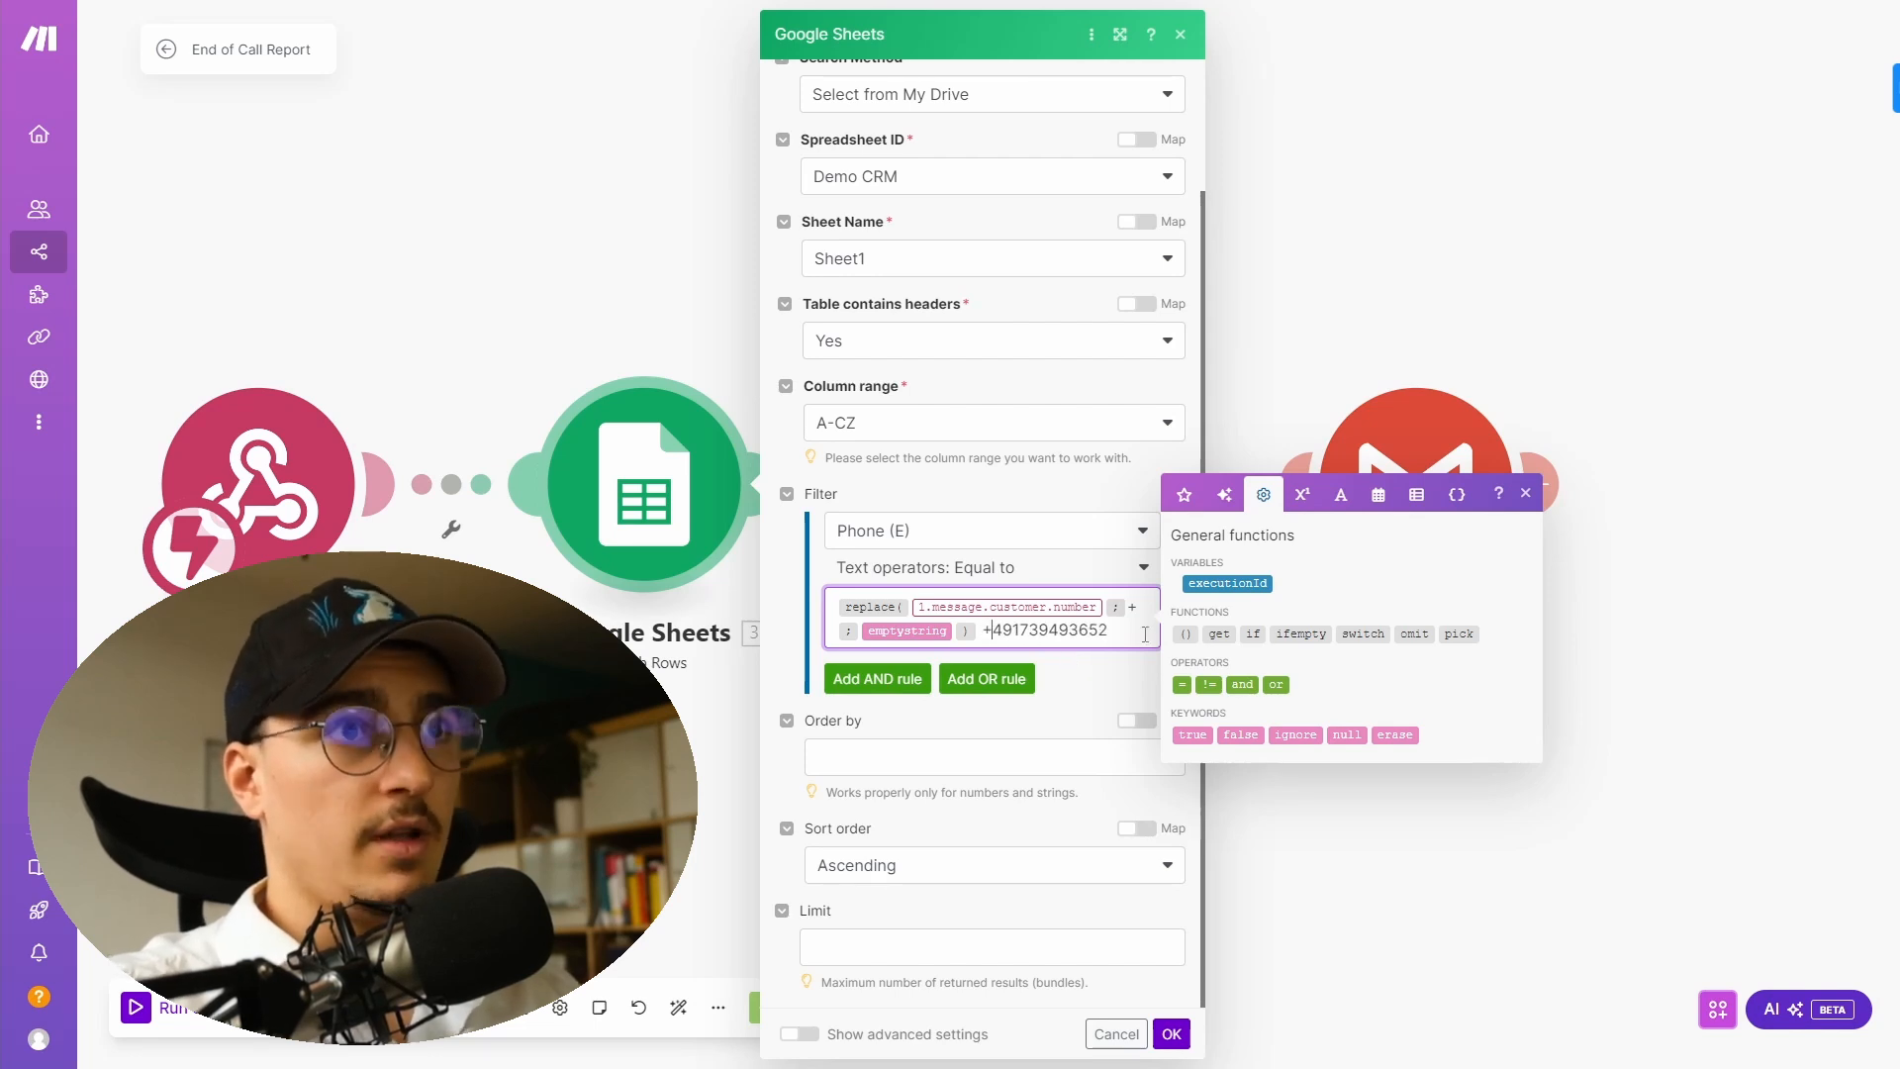
{"action": "left_click", "coordinate": [1174, 1034]}
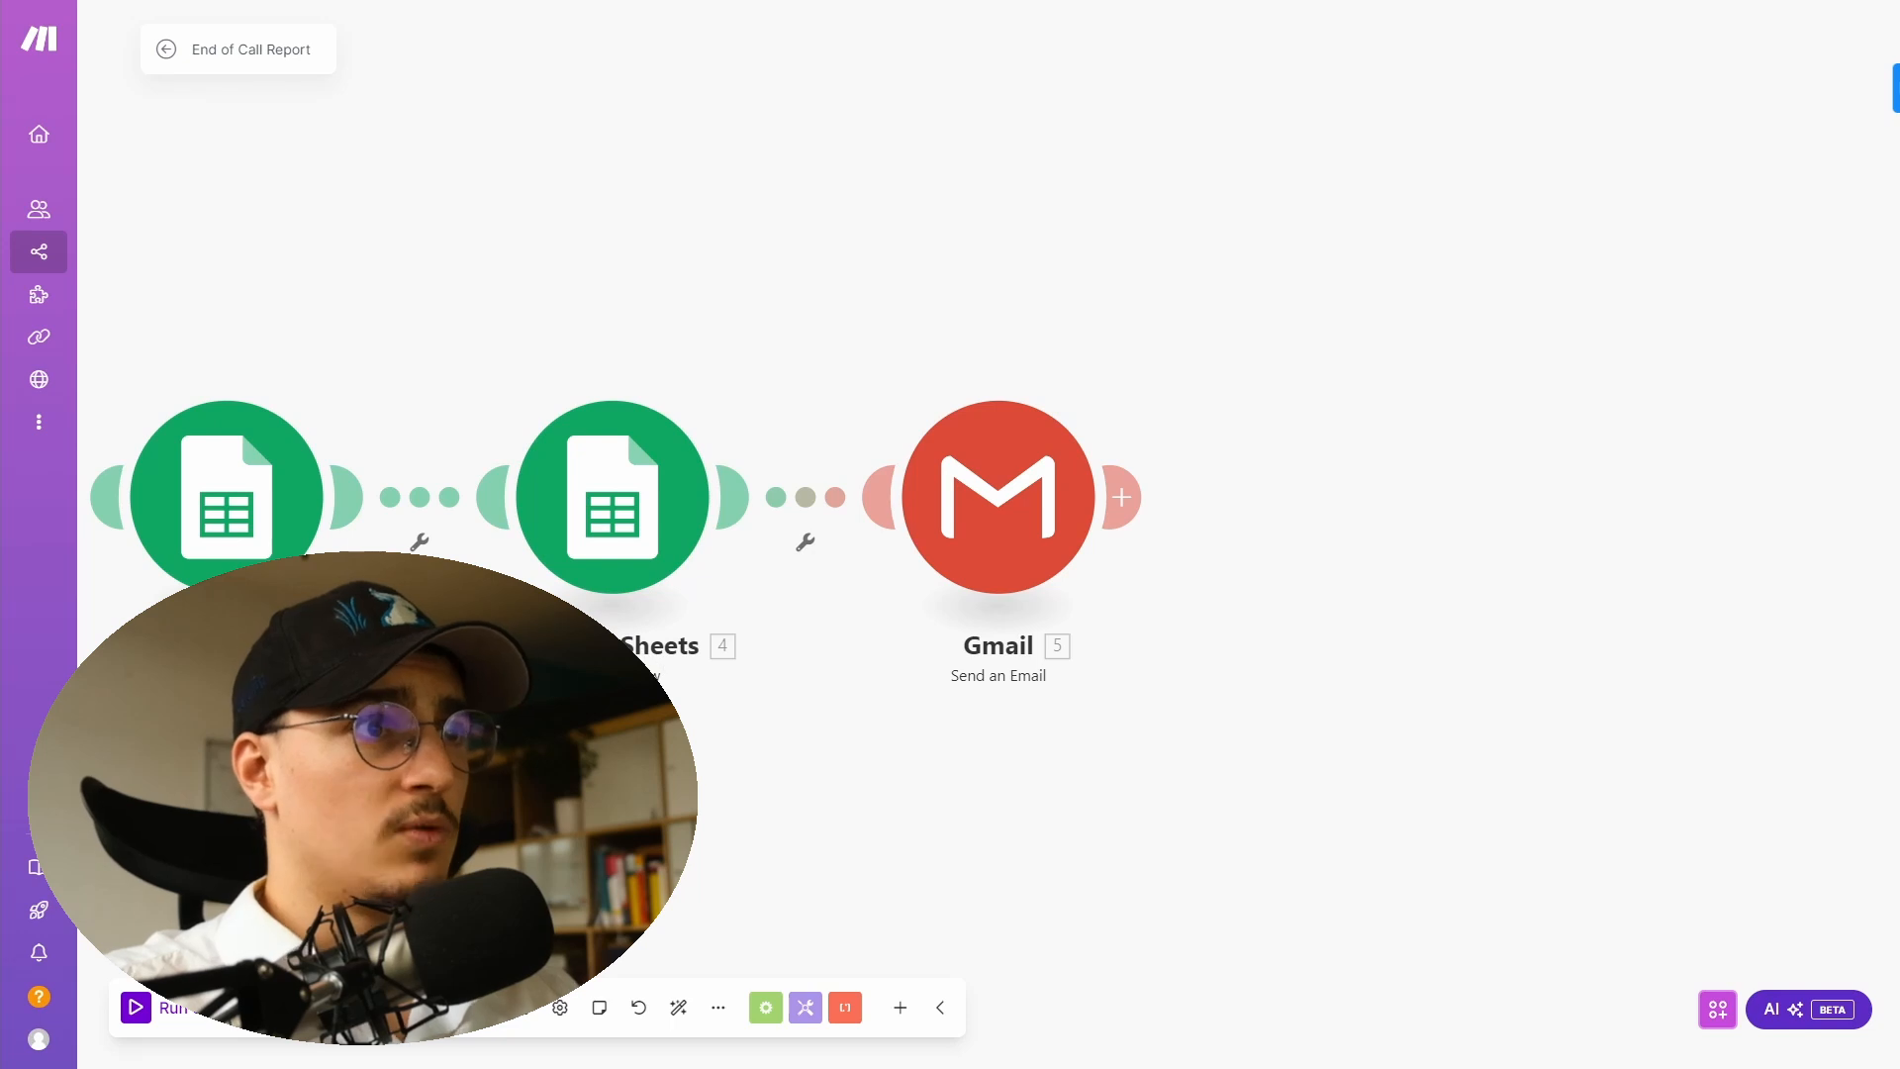
- Clear the Yes value from the Website URL (G) field in the Update a Row module
{"action": "left_click", "coordinate": [597, 554]}
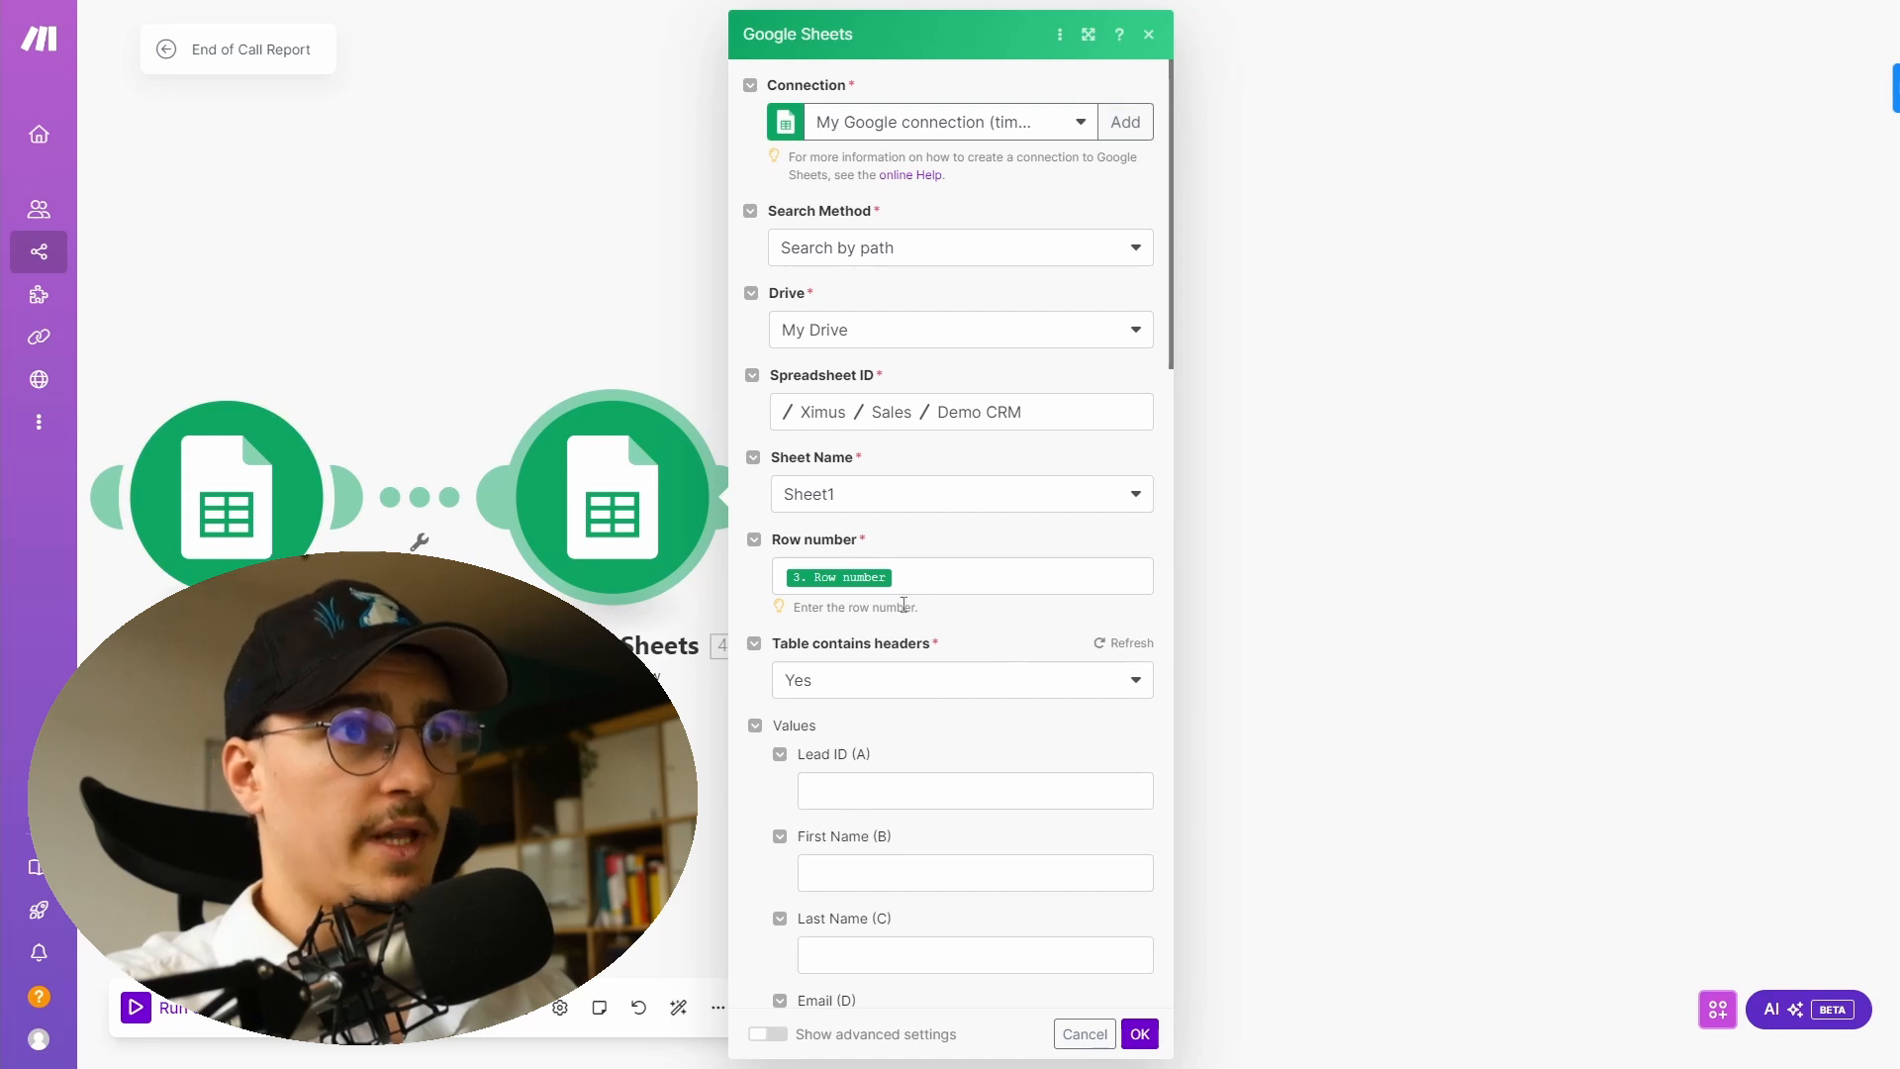
{"action": "scroll", "coordinate": [793, 637], "scroll_direction": "down", "scroll_amount": 4}
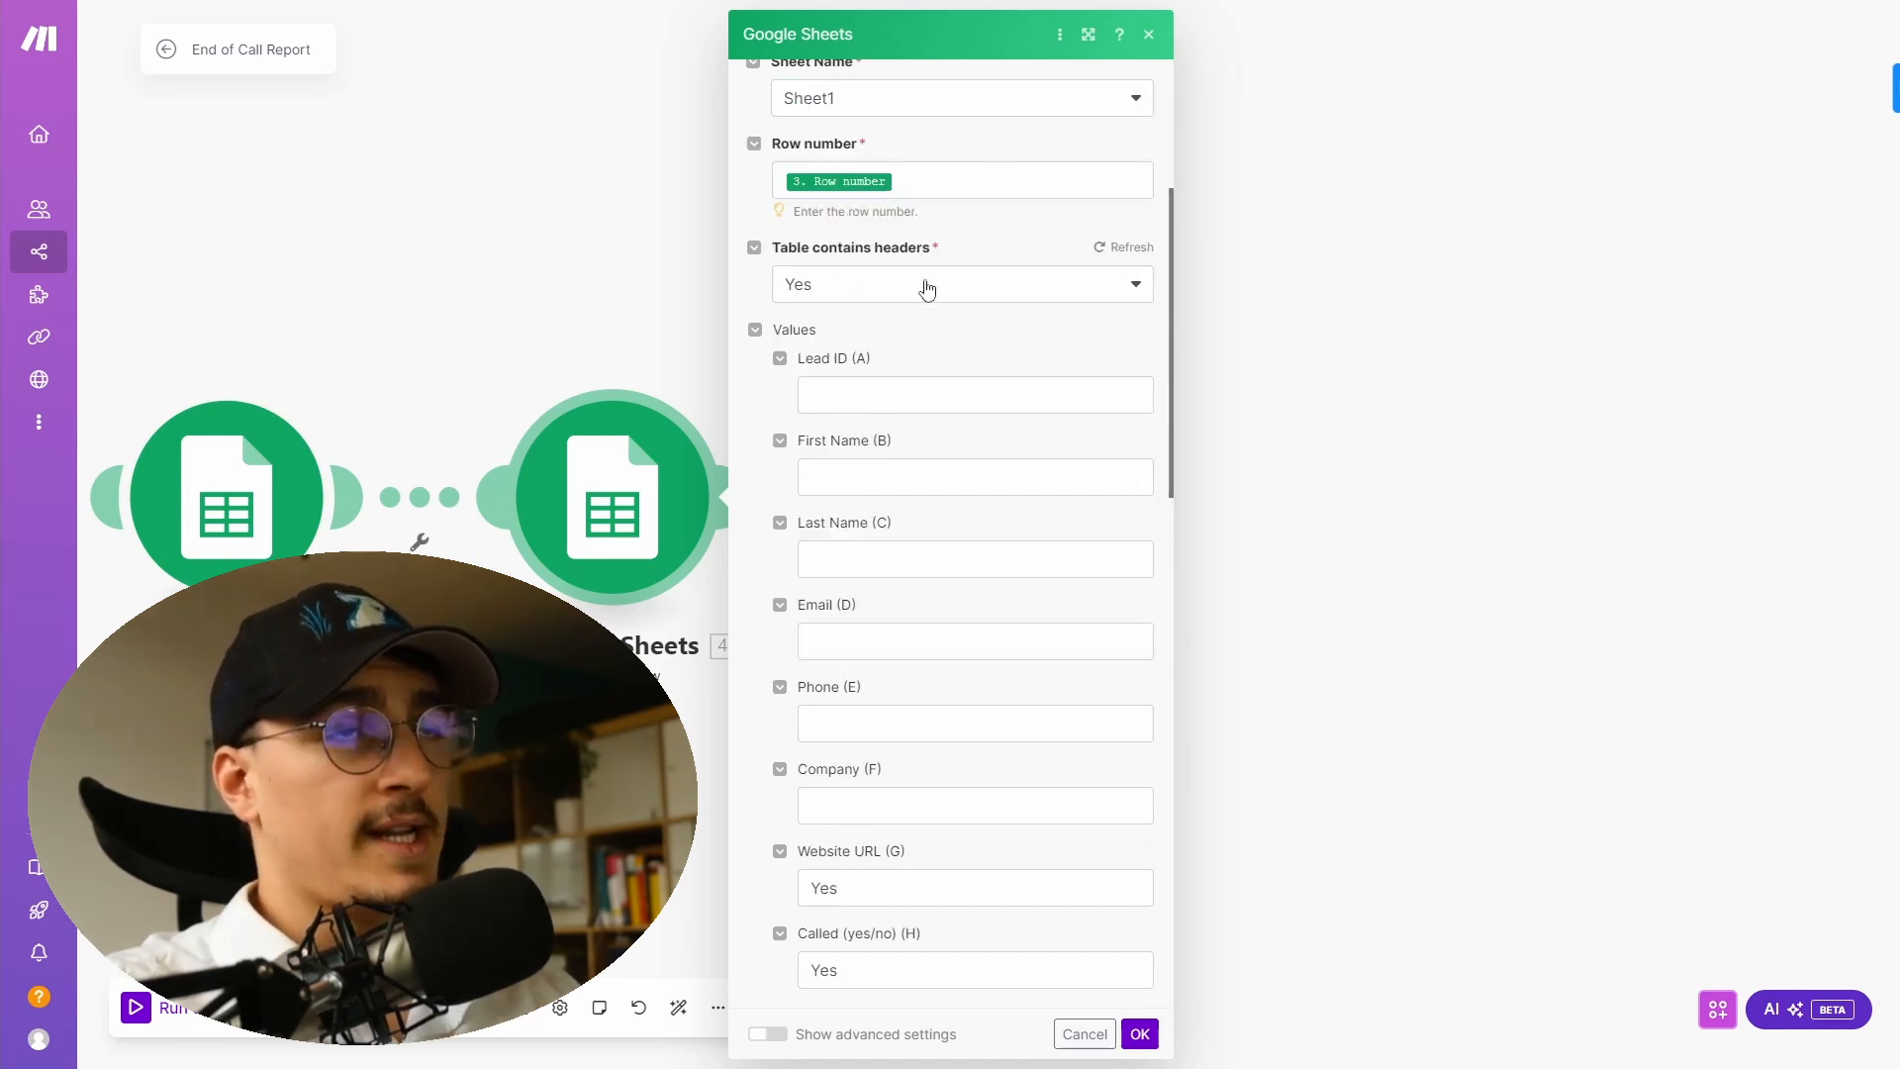
{"action": "scroll", "coordinate": [861, 334], "scroll_direction": "down", "scroll_amount": 1}
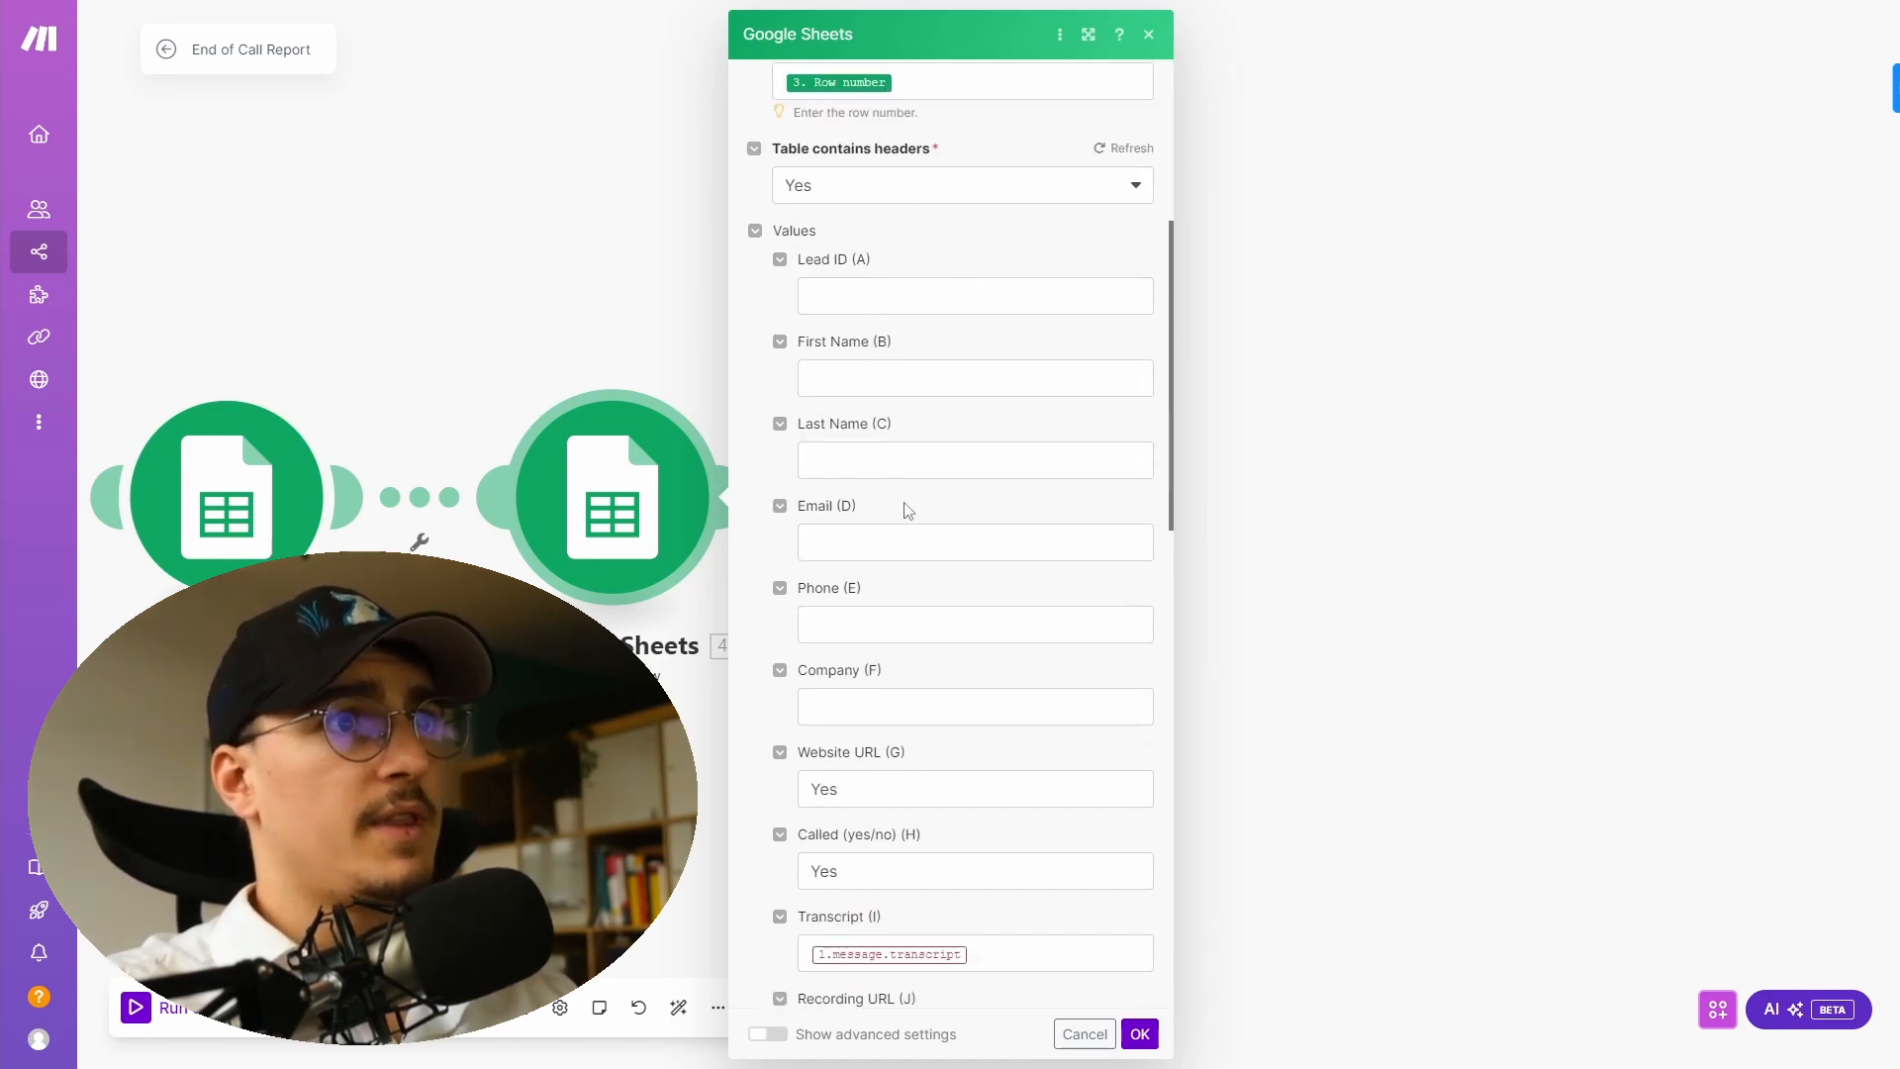
{"action": "scroll", "coordinate": [806, 747], "scroll_direction": "down", "scroll_amount": 4}
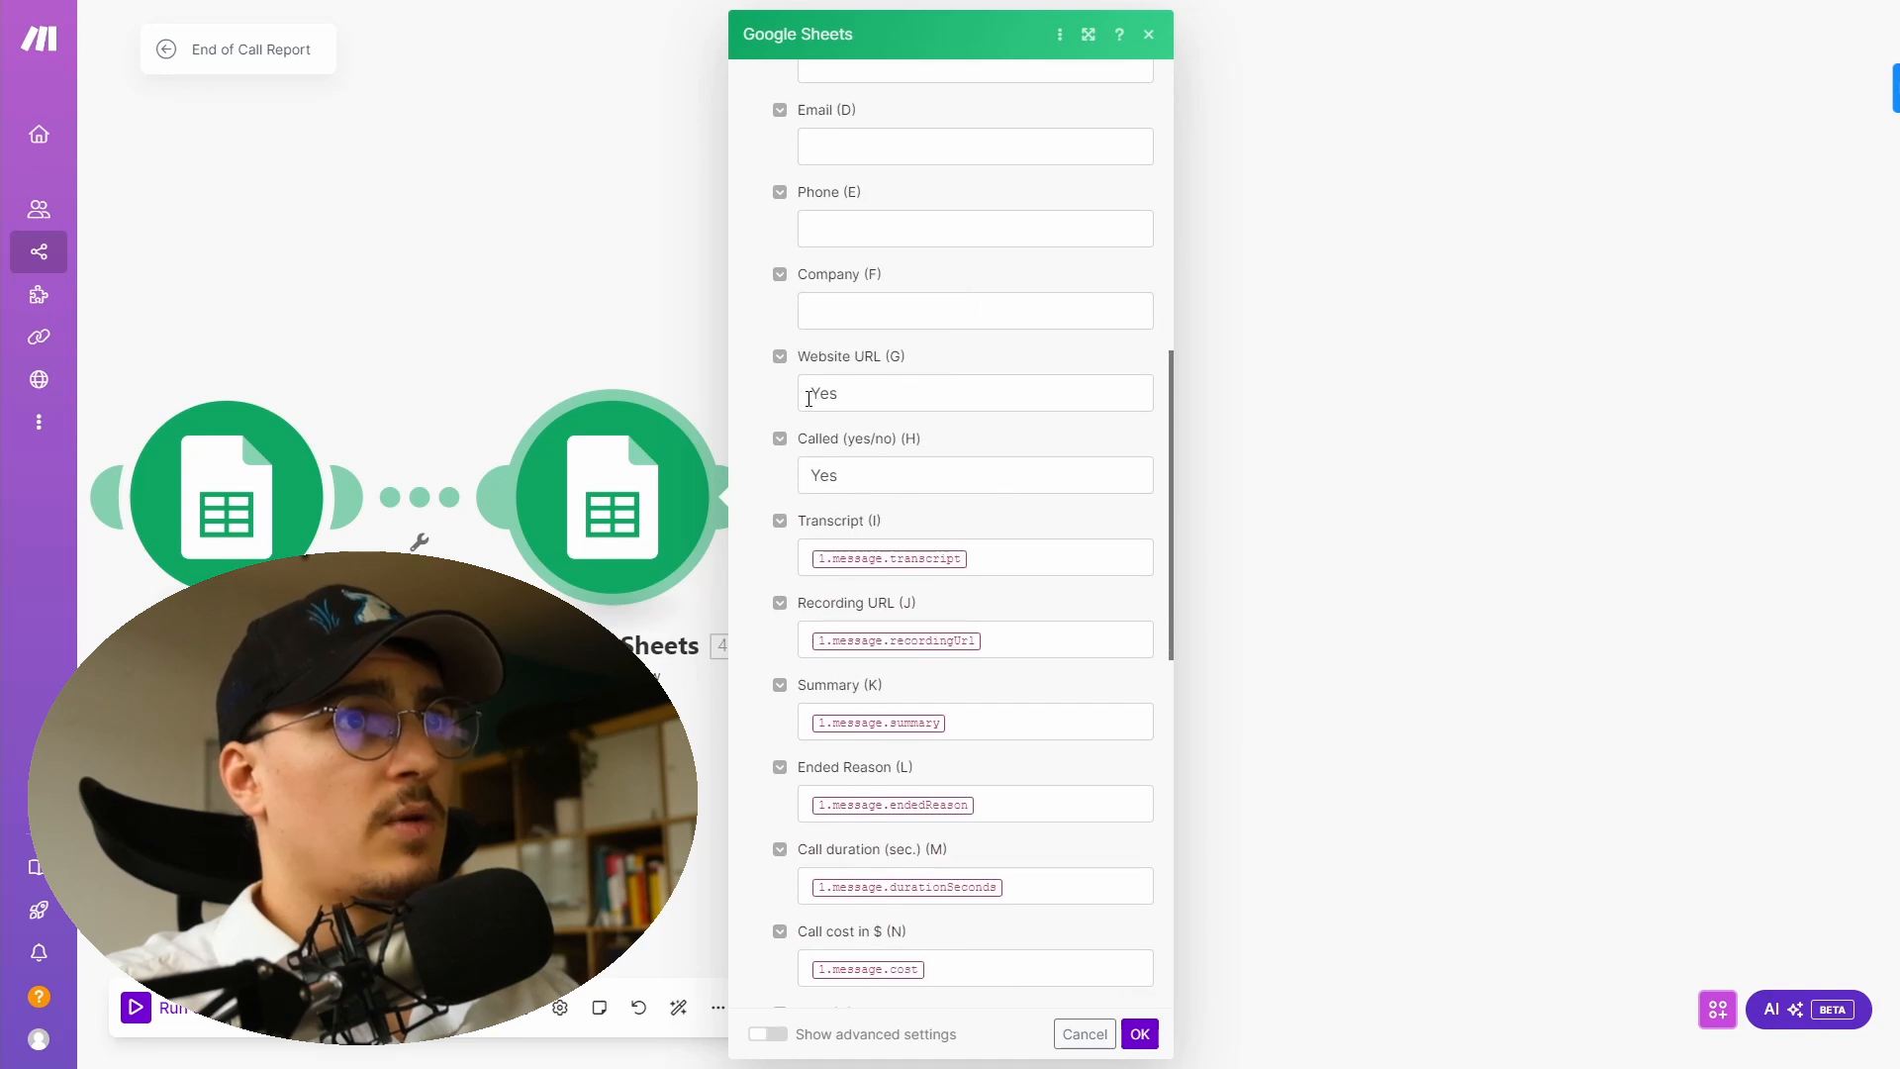
{"action": "scroll", "coordinate": [870, 382], "scroll_direction": "down", "scroll_amount": 2}
{"action": "left_click_drag", "start_coordinate": [852, 195], "coordinate": [768, 199]}
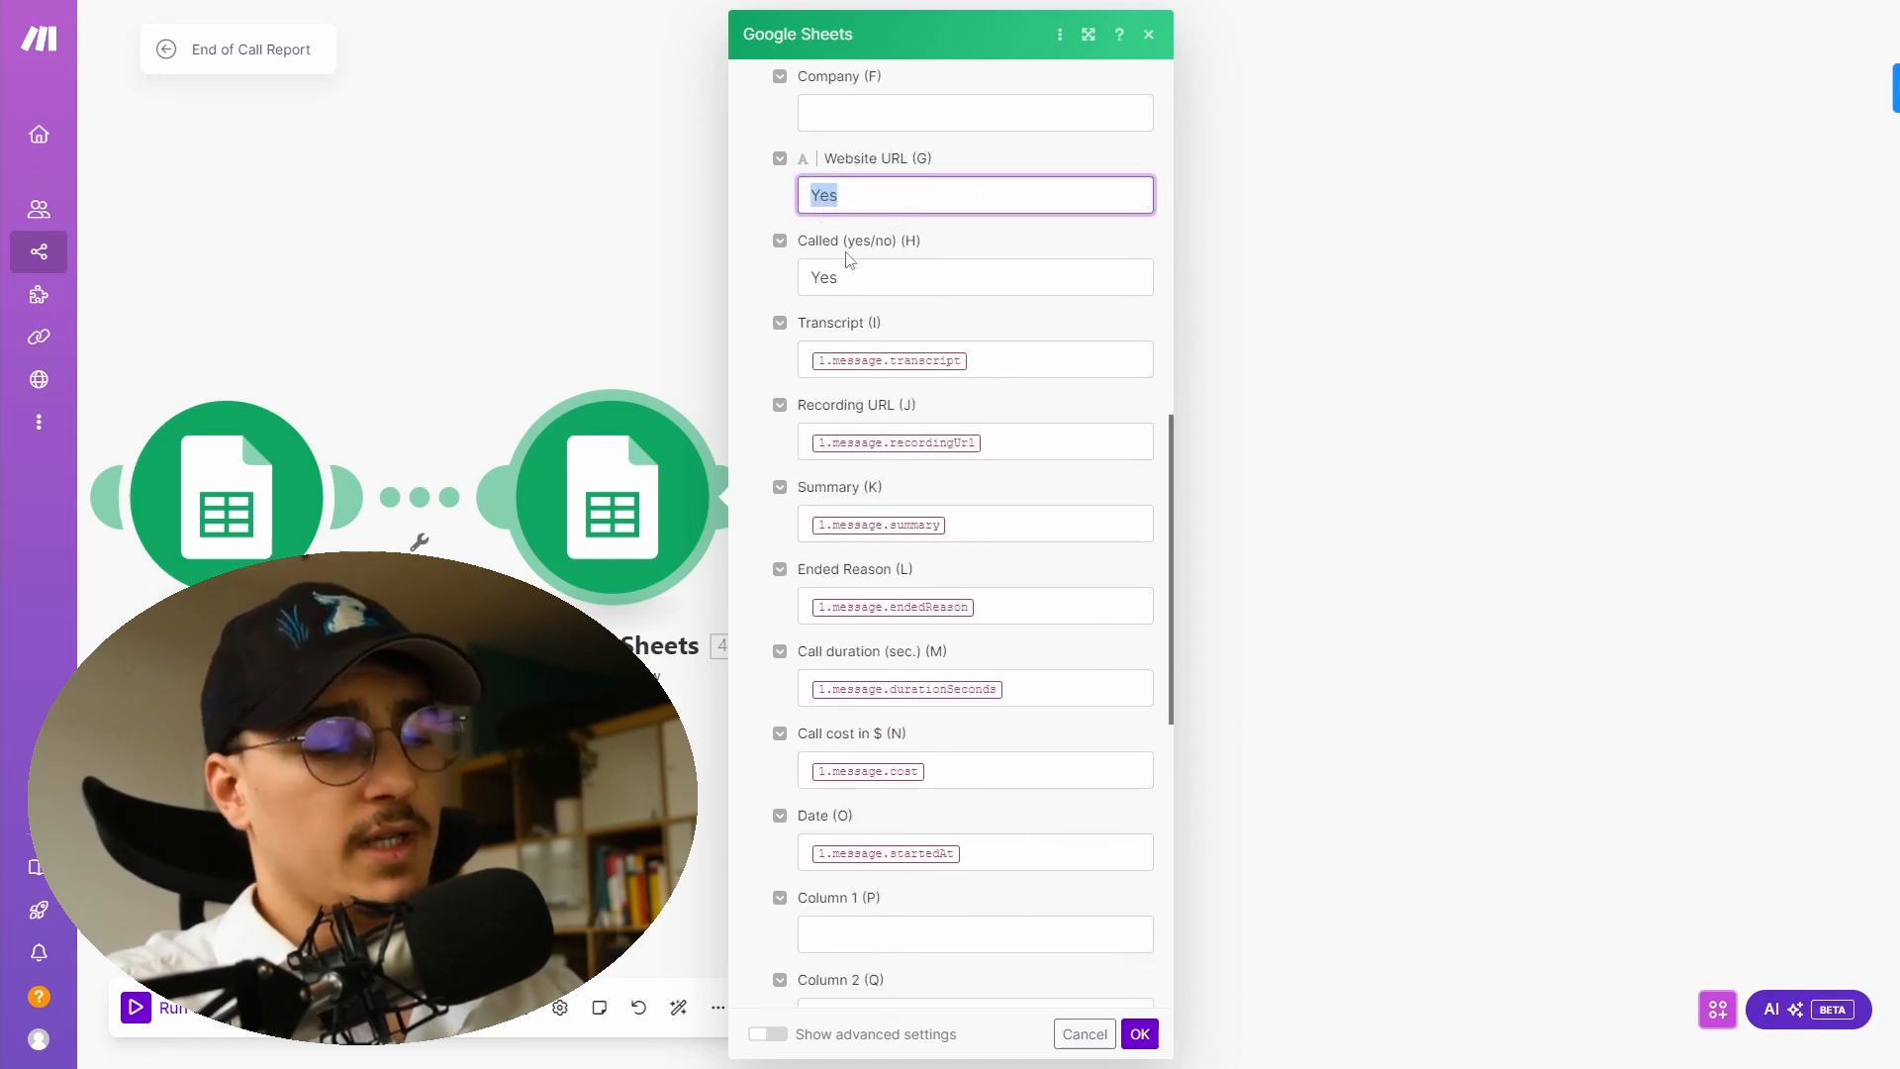
{"action": "key", "text": "BackSpace"}
{"action": "left_click", "coordinate": [756, 204]}
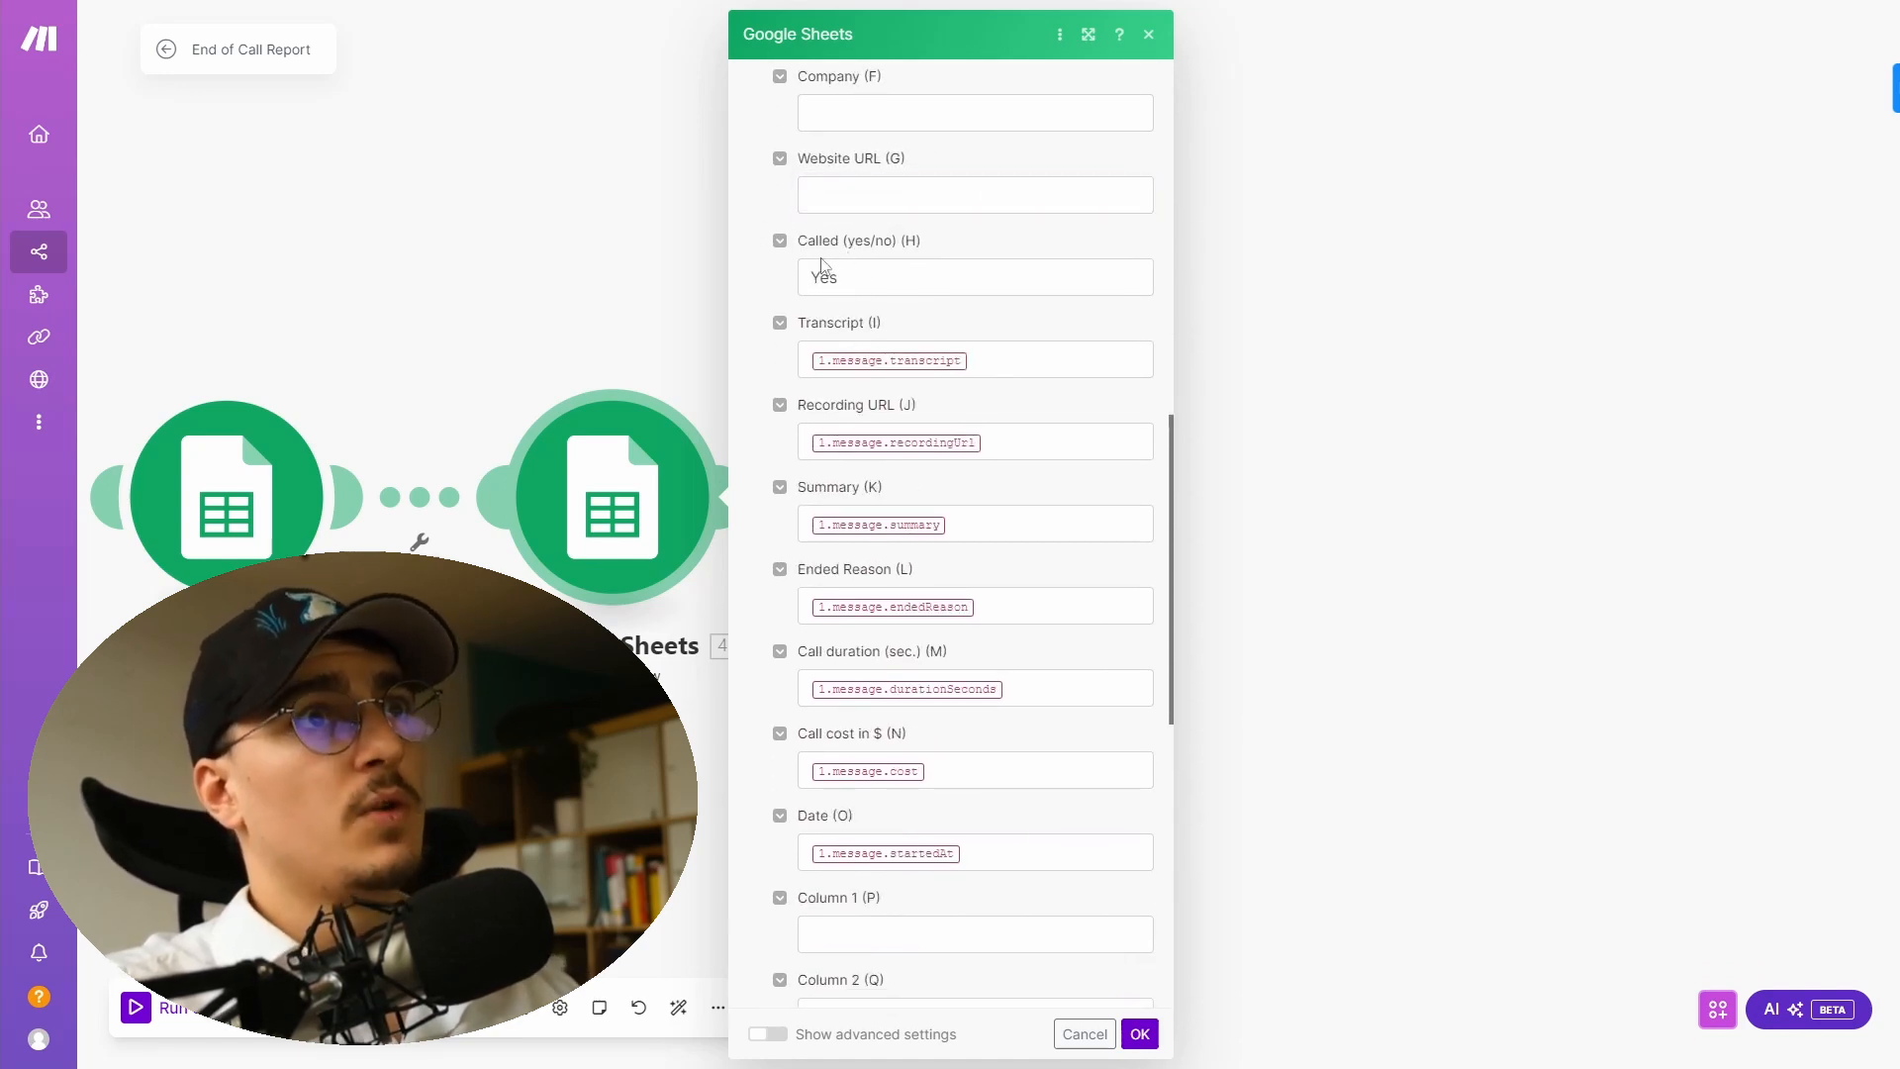
- Review the Called, Transcript, Recording URL, Summary, duration and cost mappings, then save the Update a Row module
{"action": "left_click", "coordinate": [874, 281]}
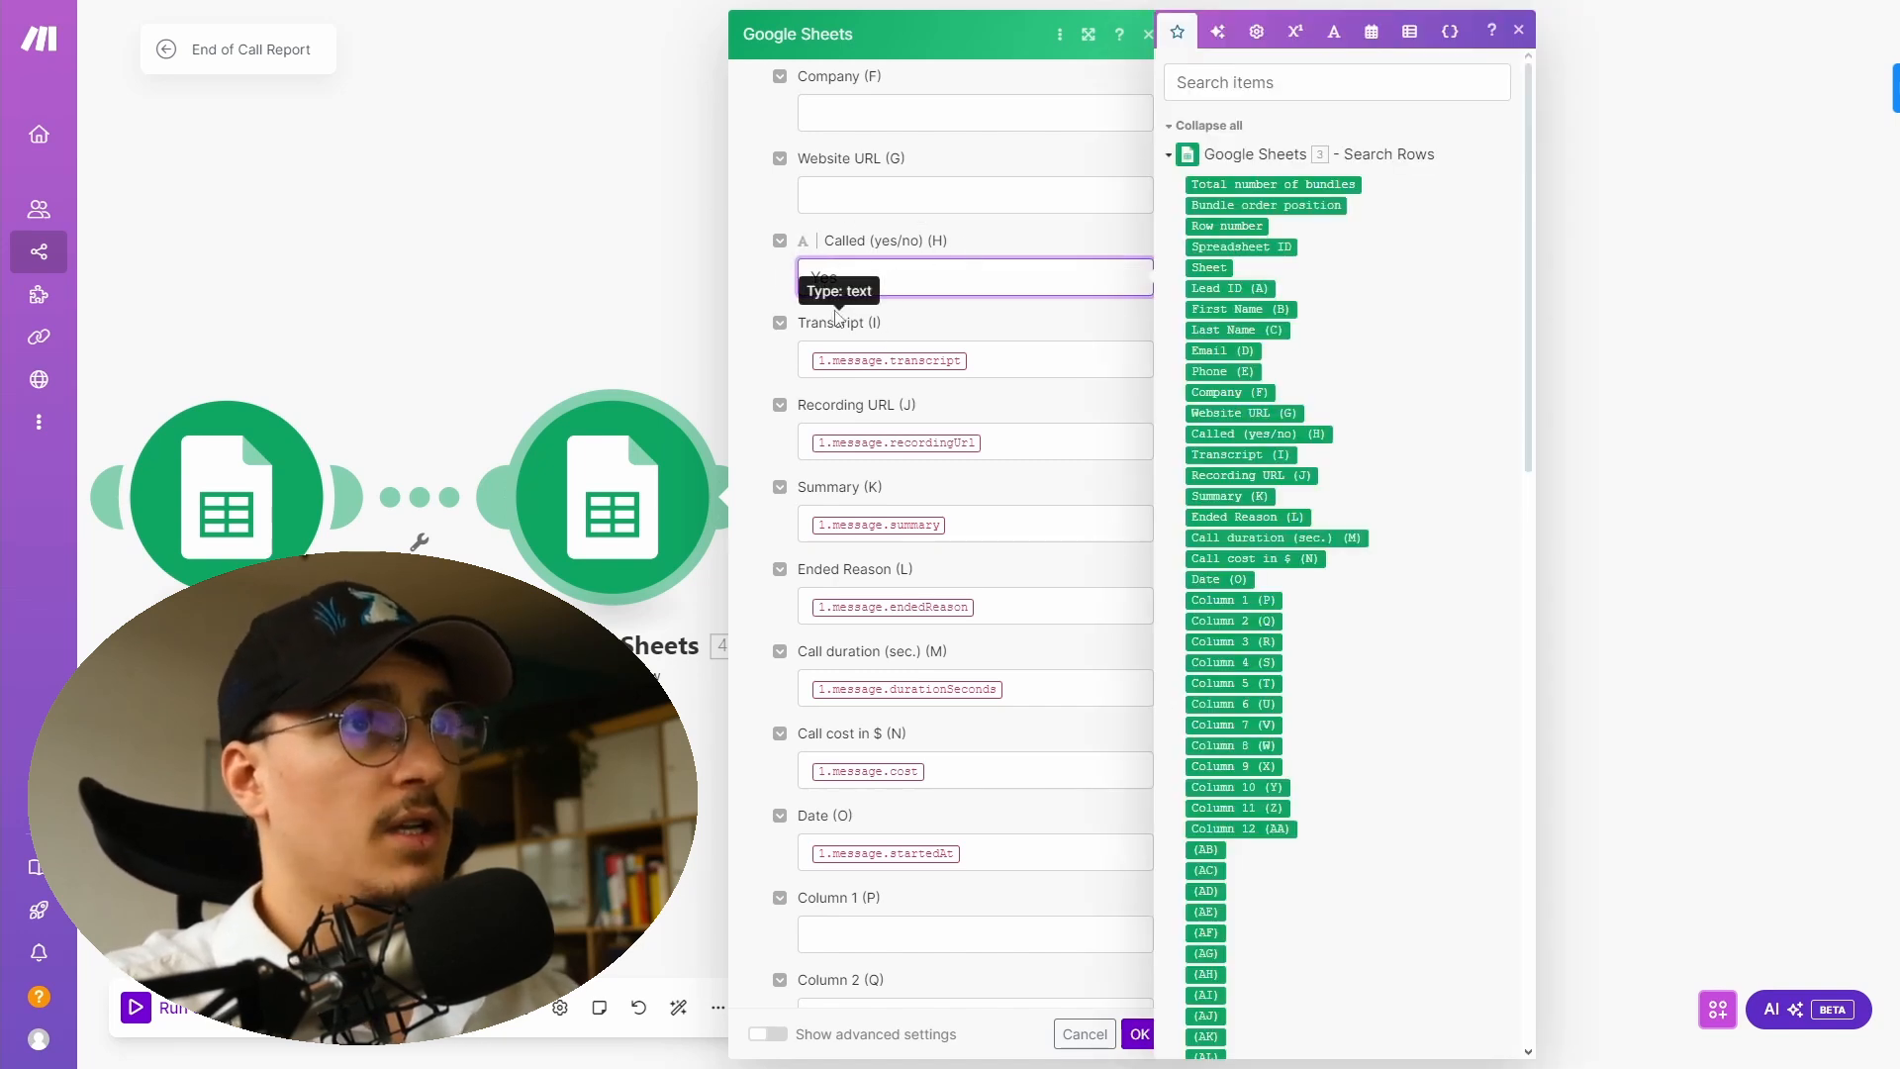
{"action": "scroll", "coordinate": [853, 326], "scroll_direction": "down", "scroll_amount": 1}
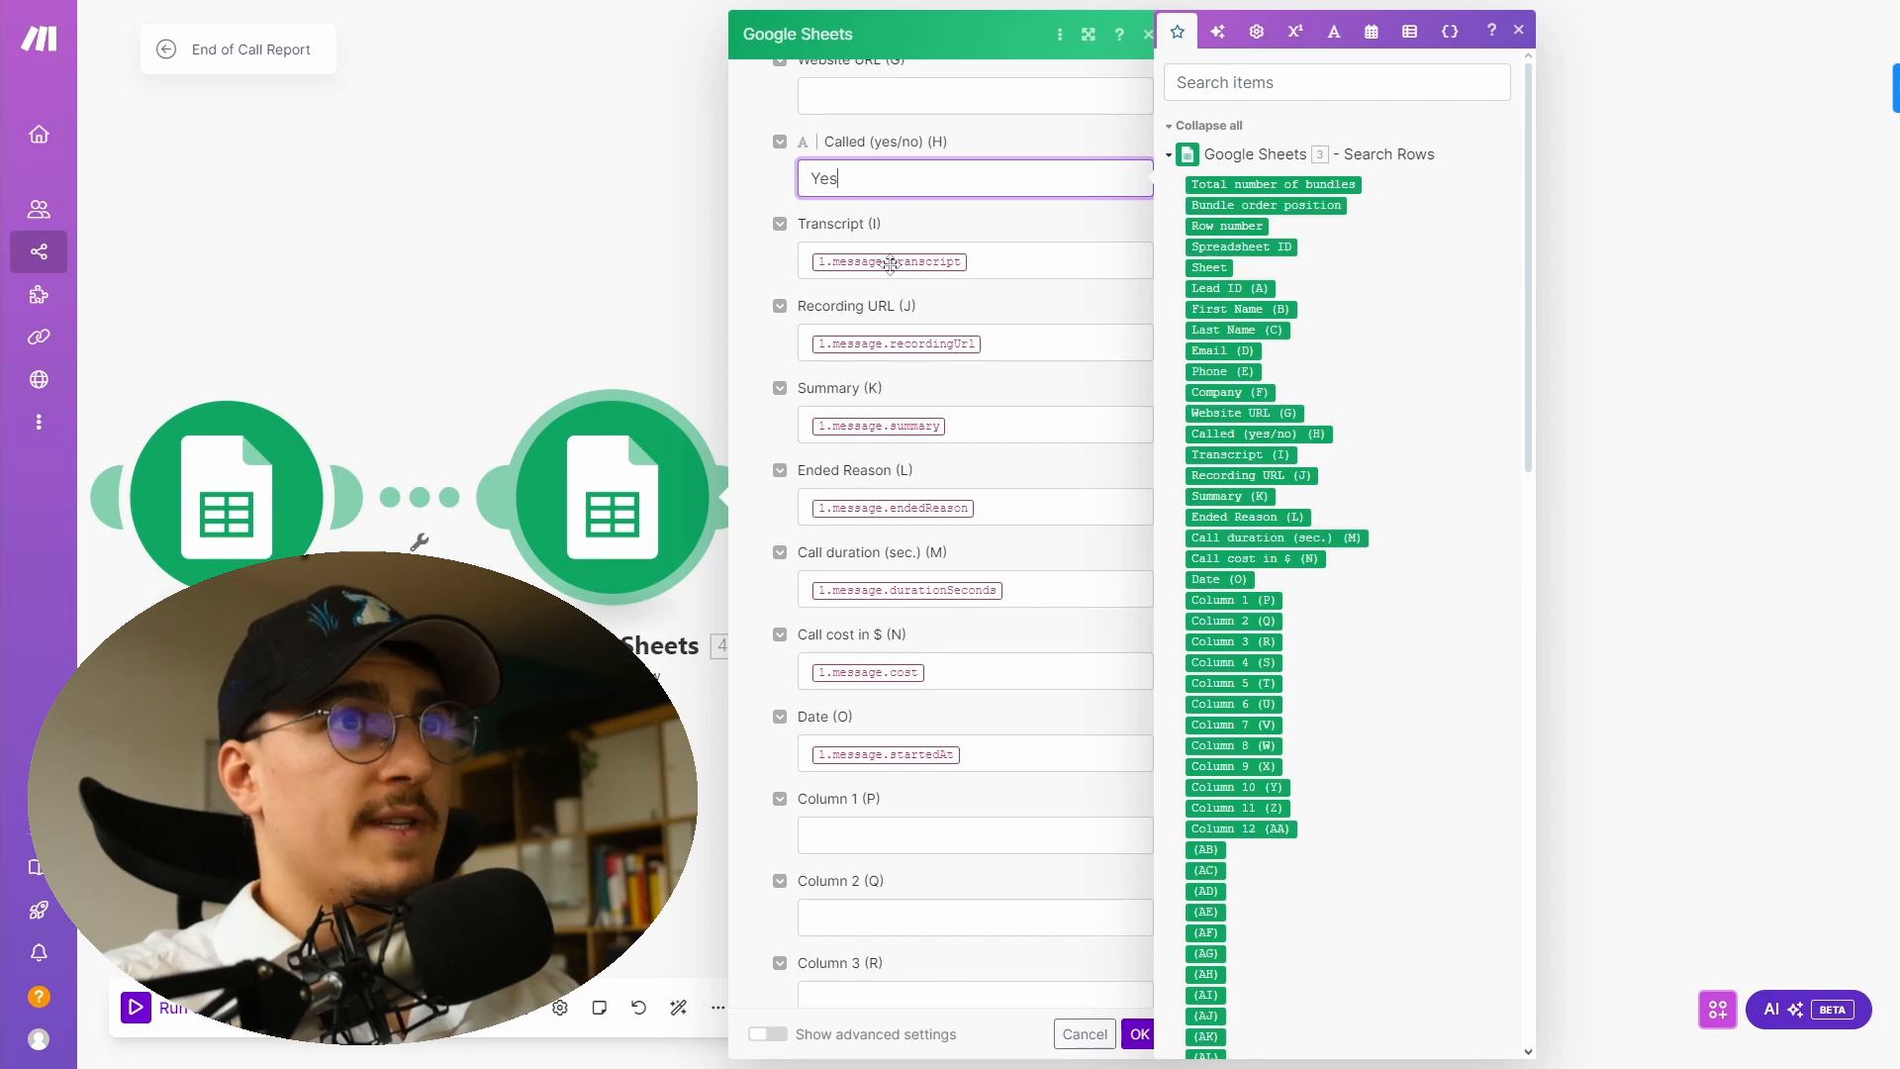
{"action": "left_click", "coordinate": [853, 264]}
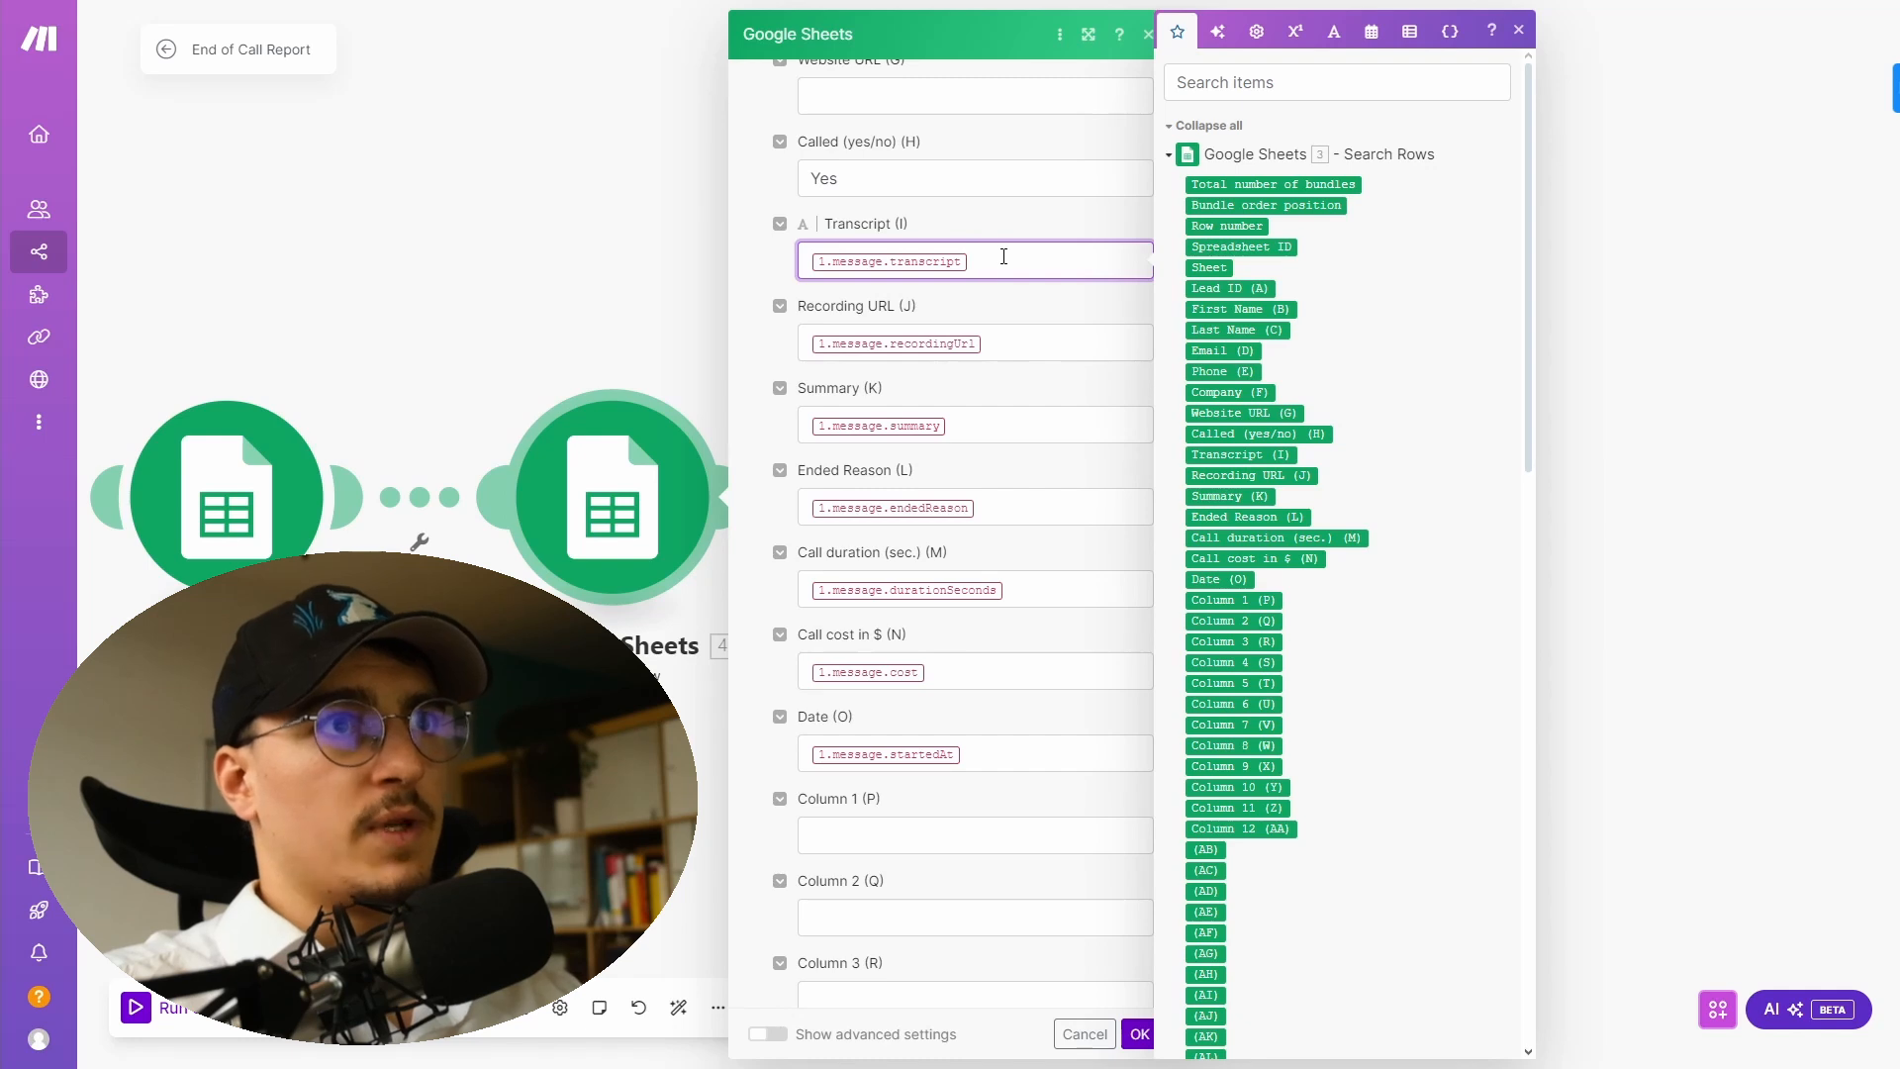
{"action": "left_click", "coordinate": [1053, 340]}
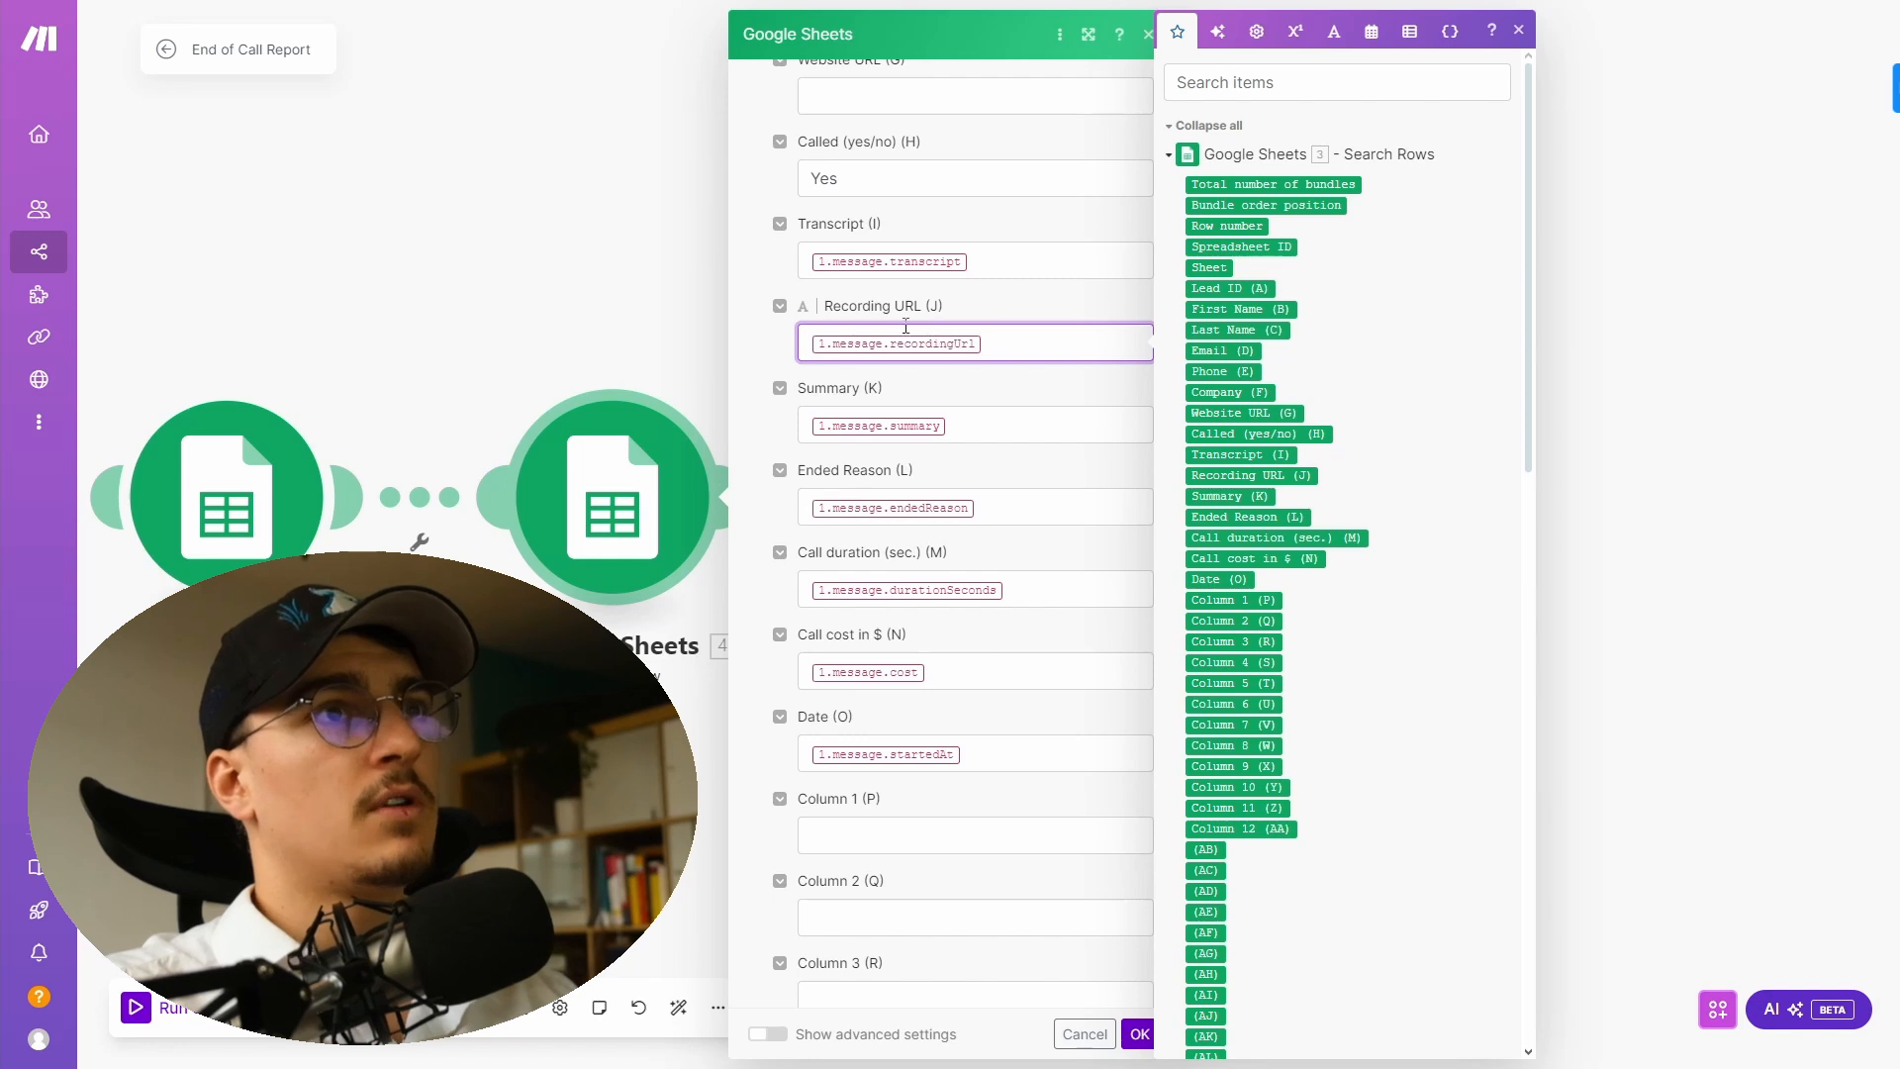
{"action": "scroll", "coordinate": [940, 336], "scroll_direction": "down", "scroll_amount": 1}
{"action": "left_click", "coordinate": [995, 329]}
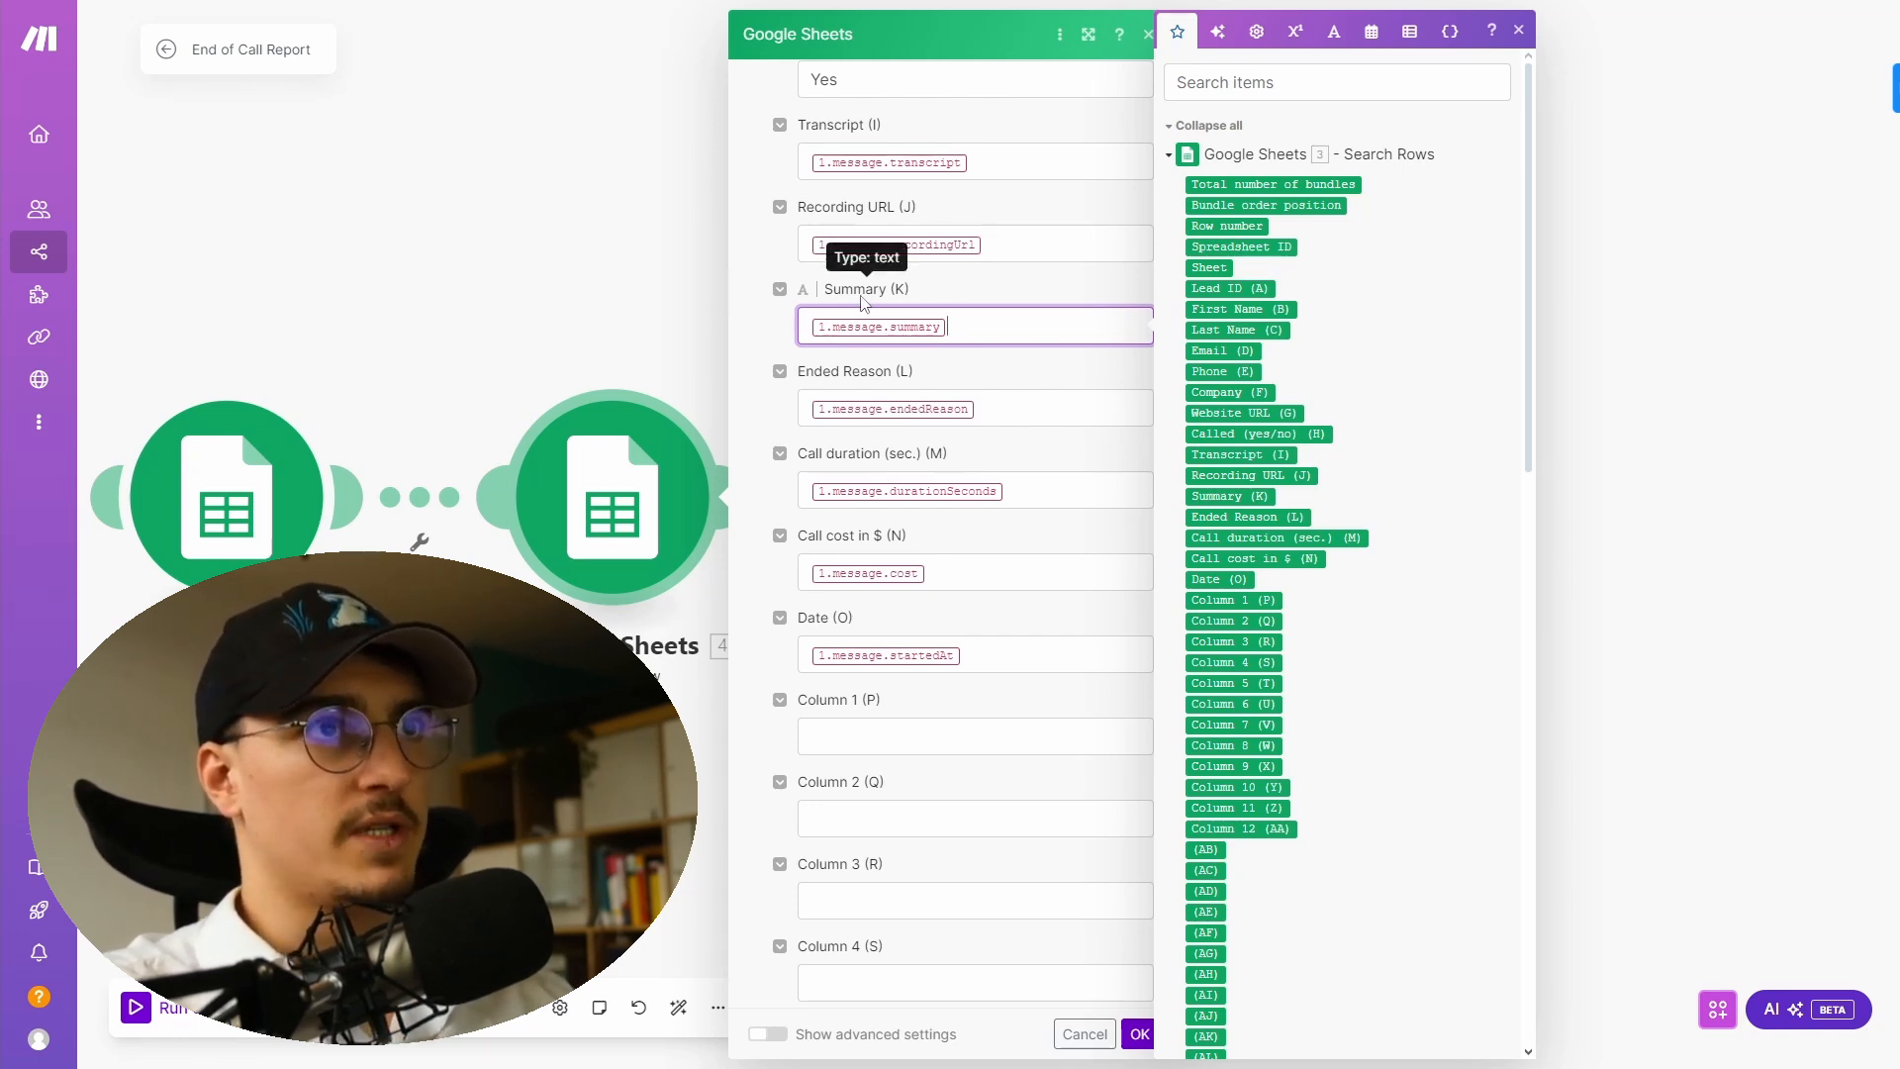
{"action": "scroll", "coordinate": [797, 302], "scroll_direction": "down", "scroll_amount": 1}
{"action": "left_click_drag", "start_coordinate": [795, 278], "coordinate": [932, 281]}
{"action": "left_click", "coordinate": [993, 281]}
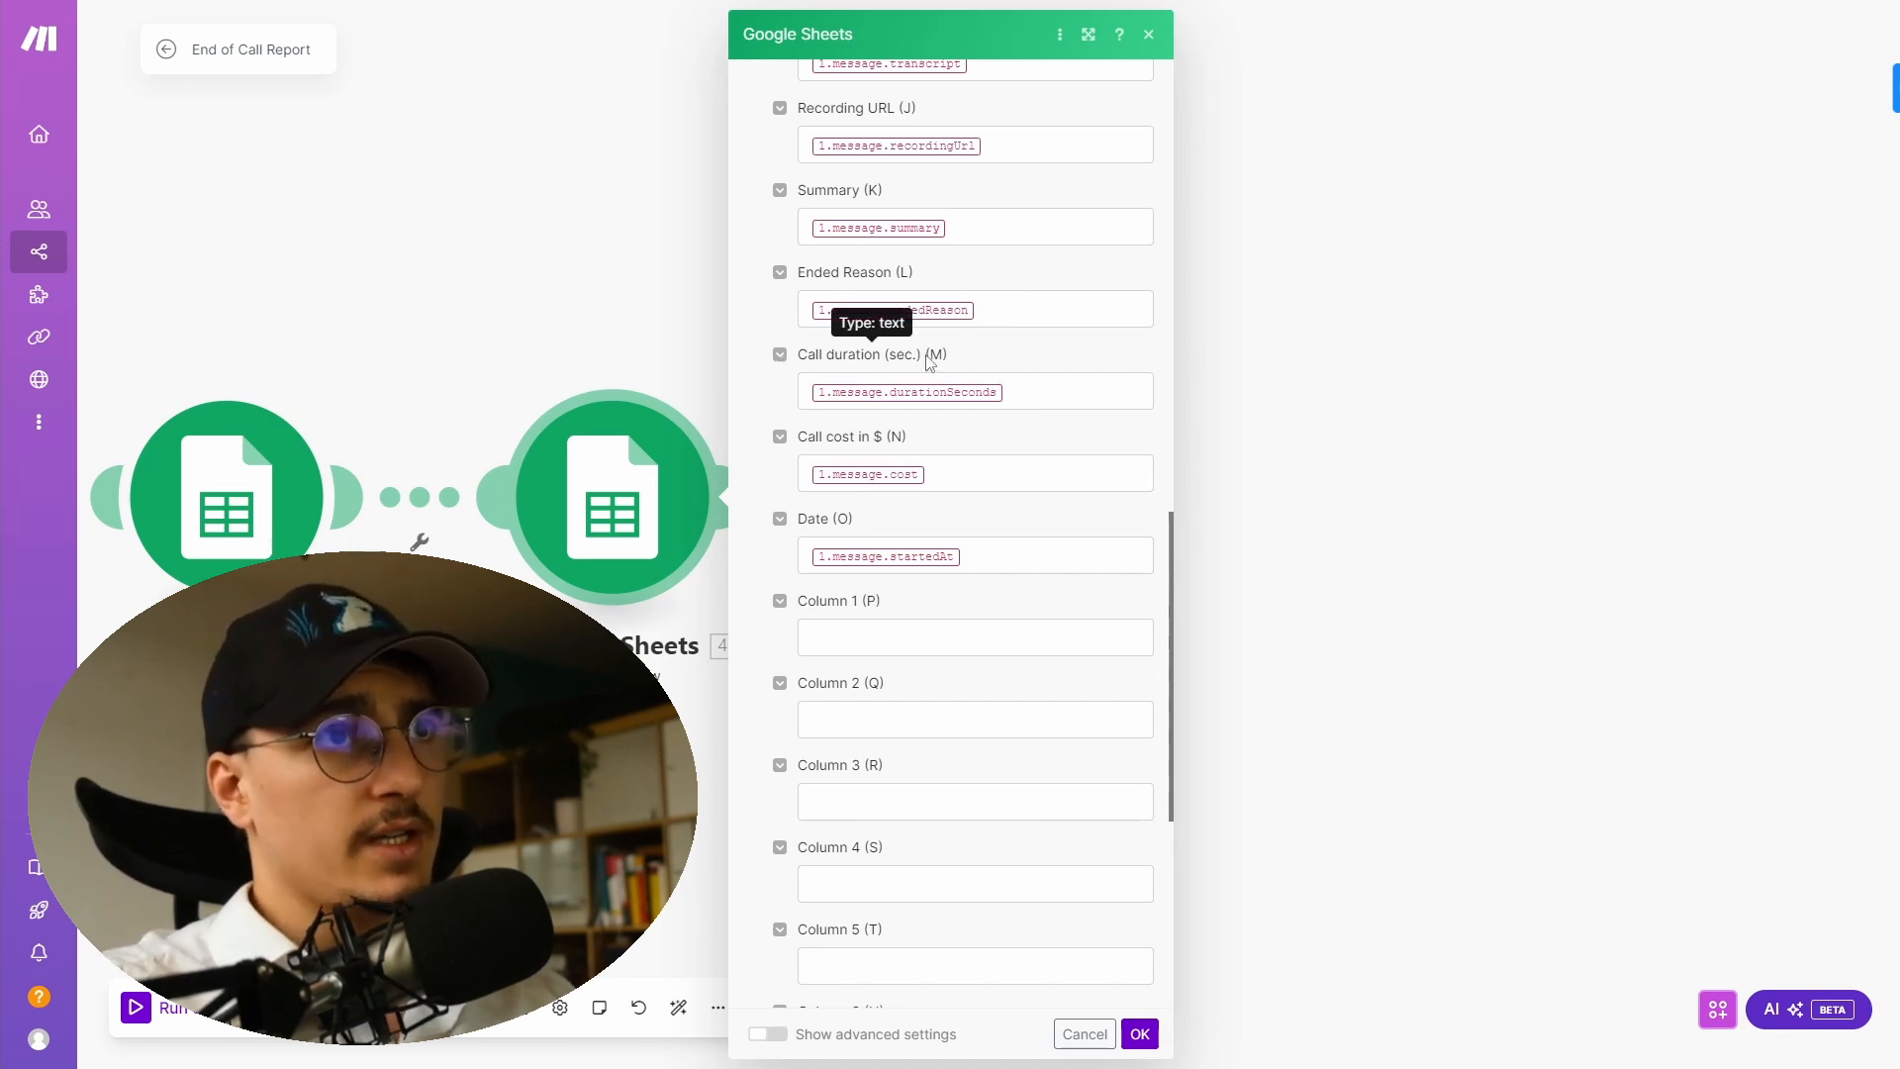
{"action": "left_click", "coordinate": [1021, 391]}
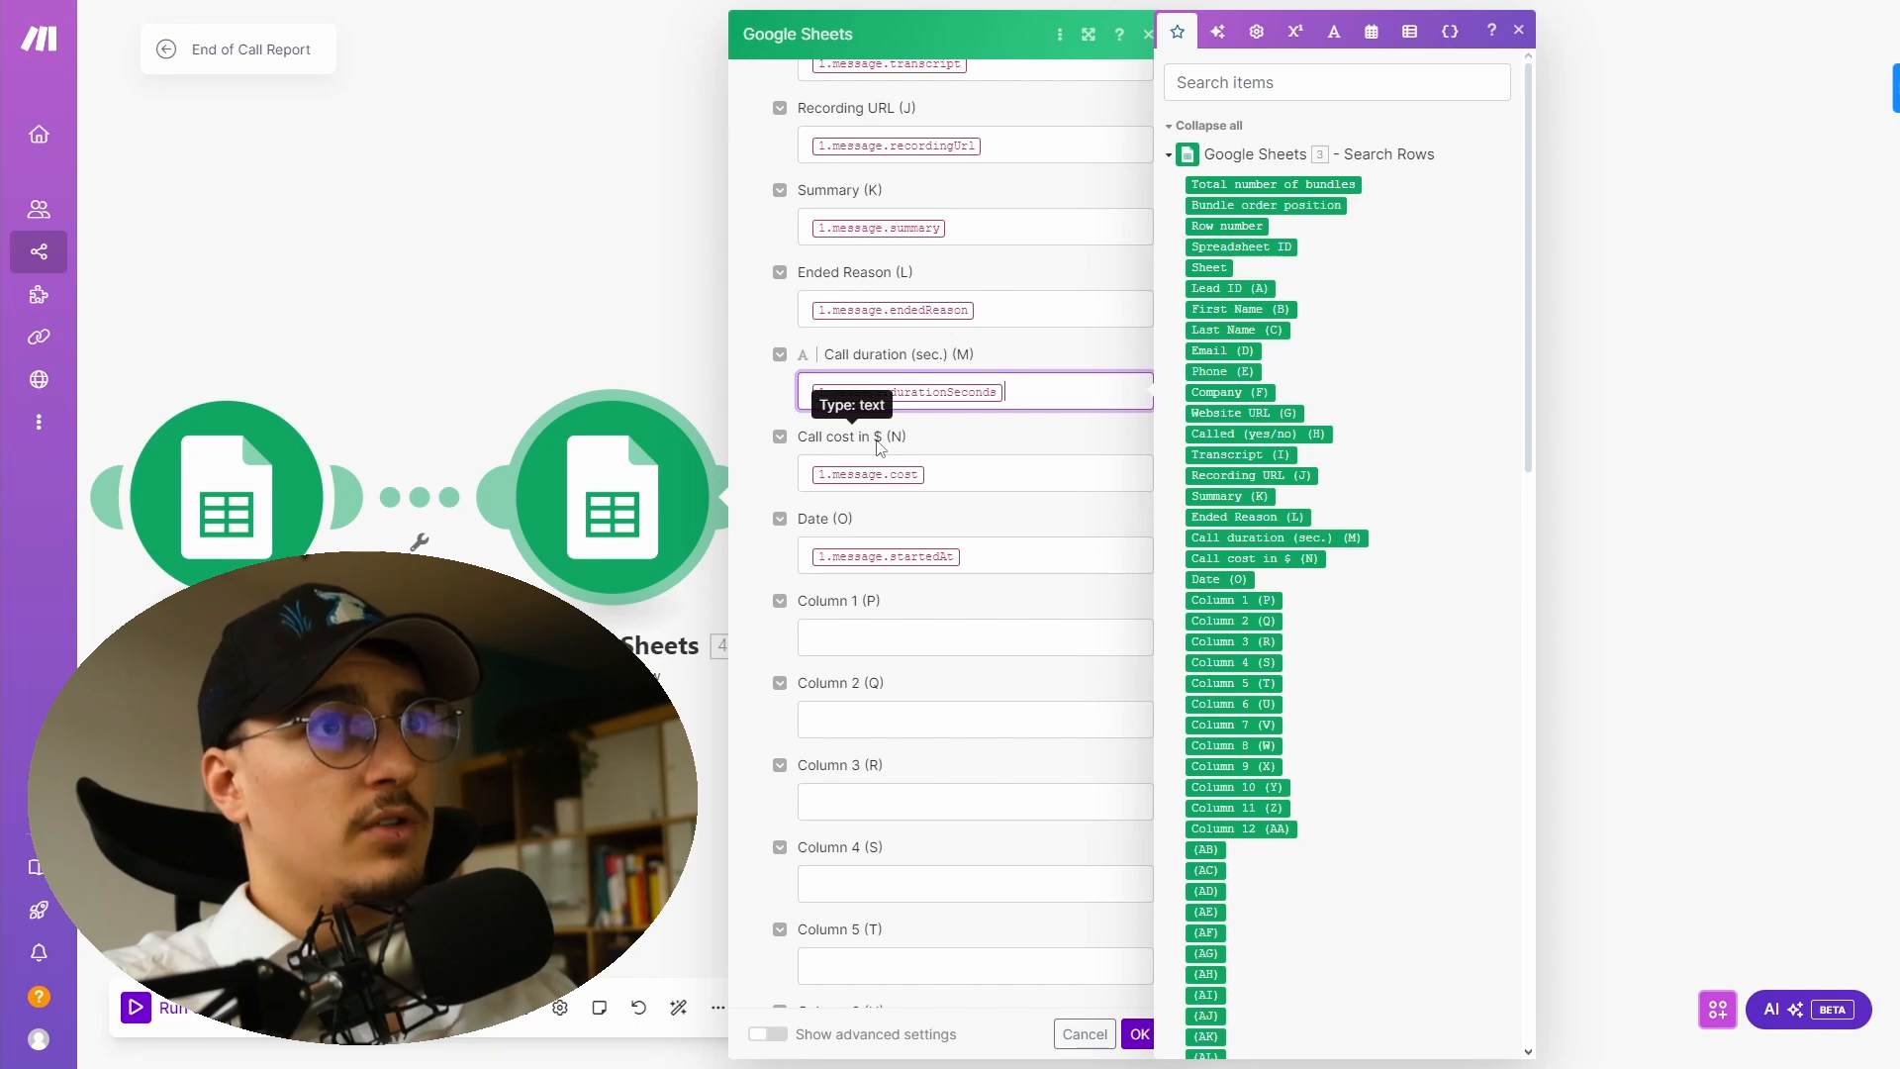
{"action": "left_click", "coordinate": [965, 460]}
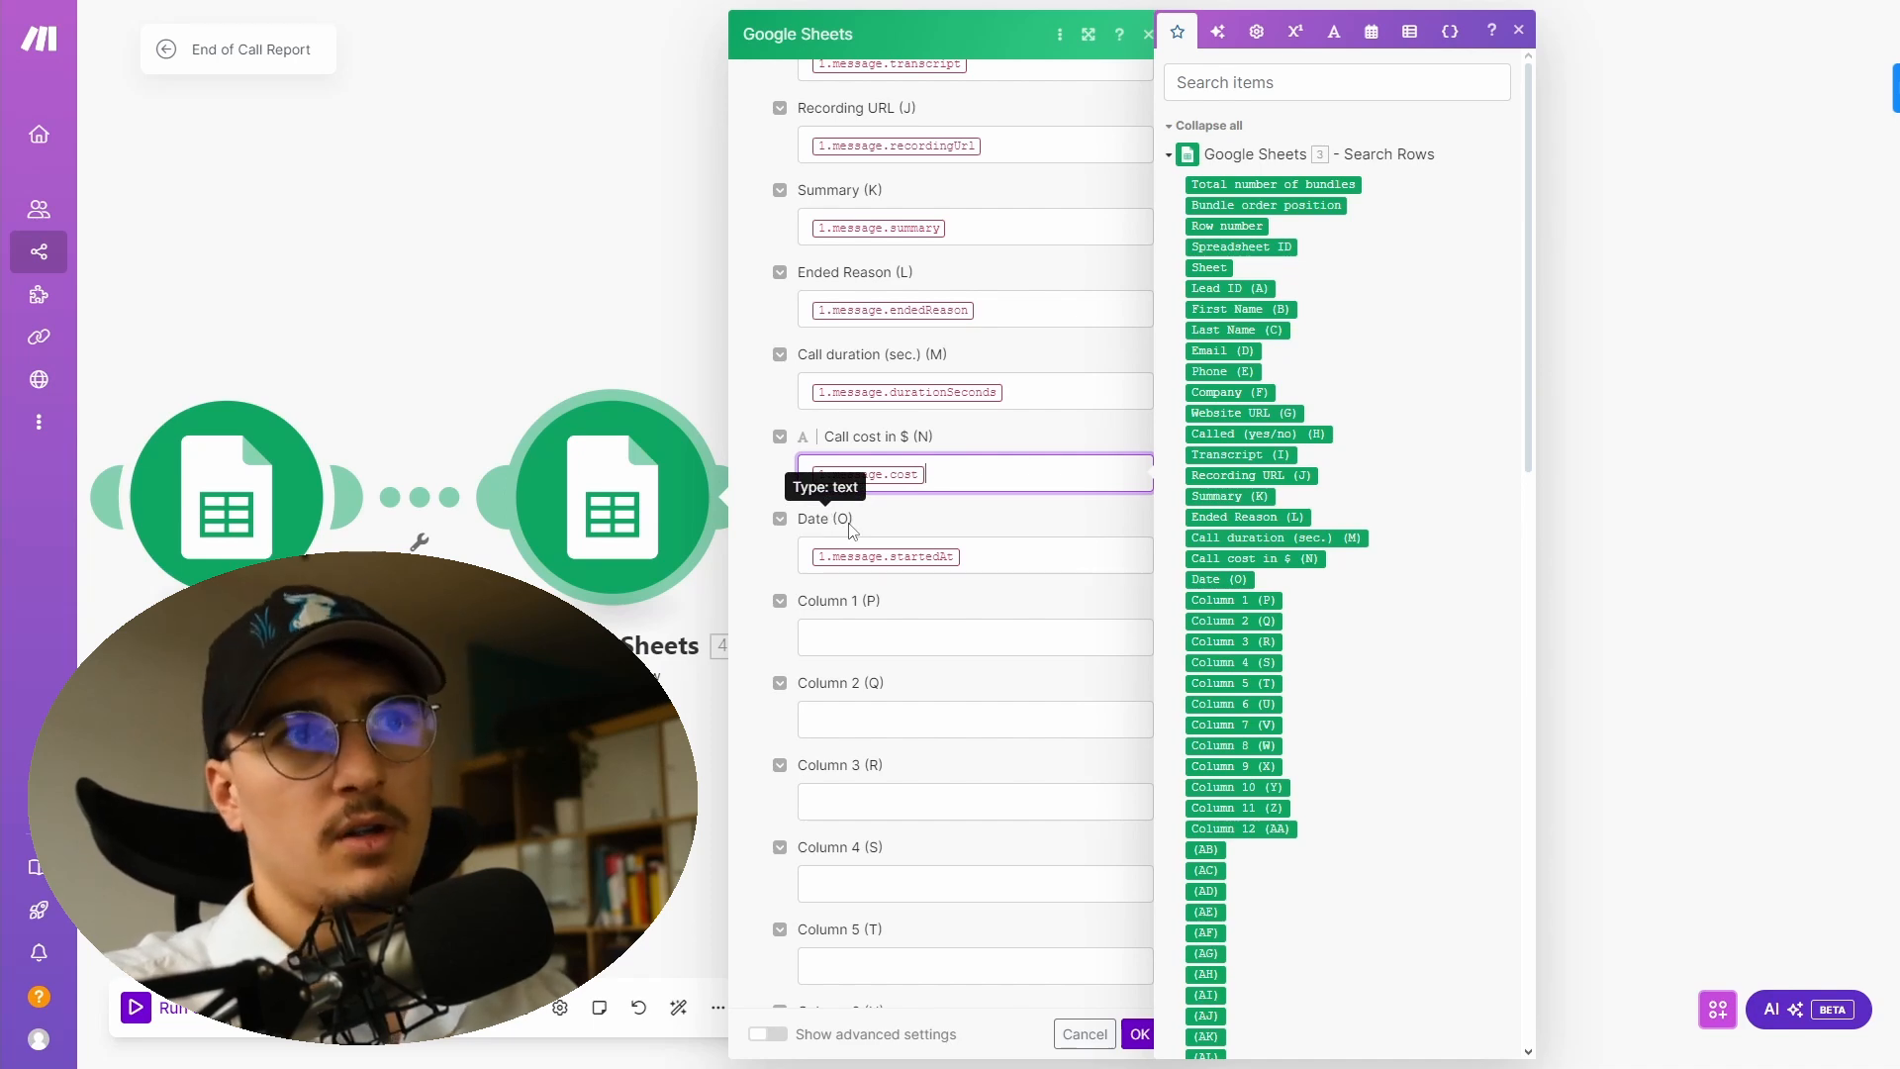
{"action": "left_click", "coordinate": [747, 765]}
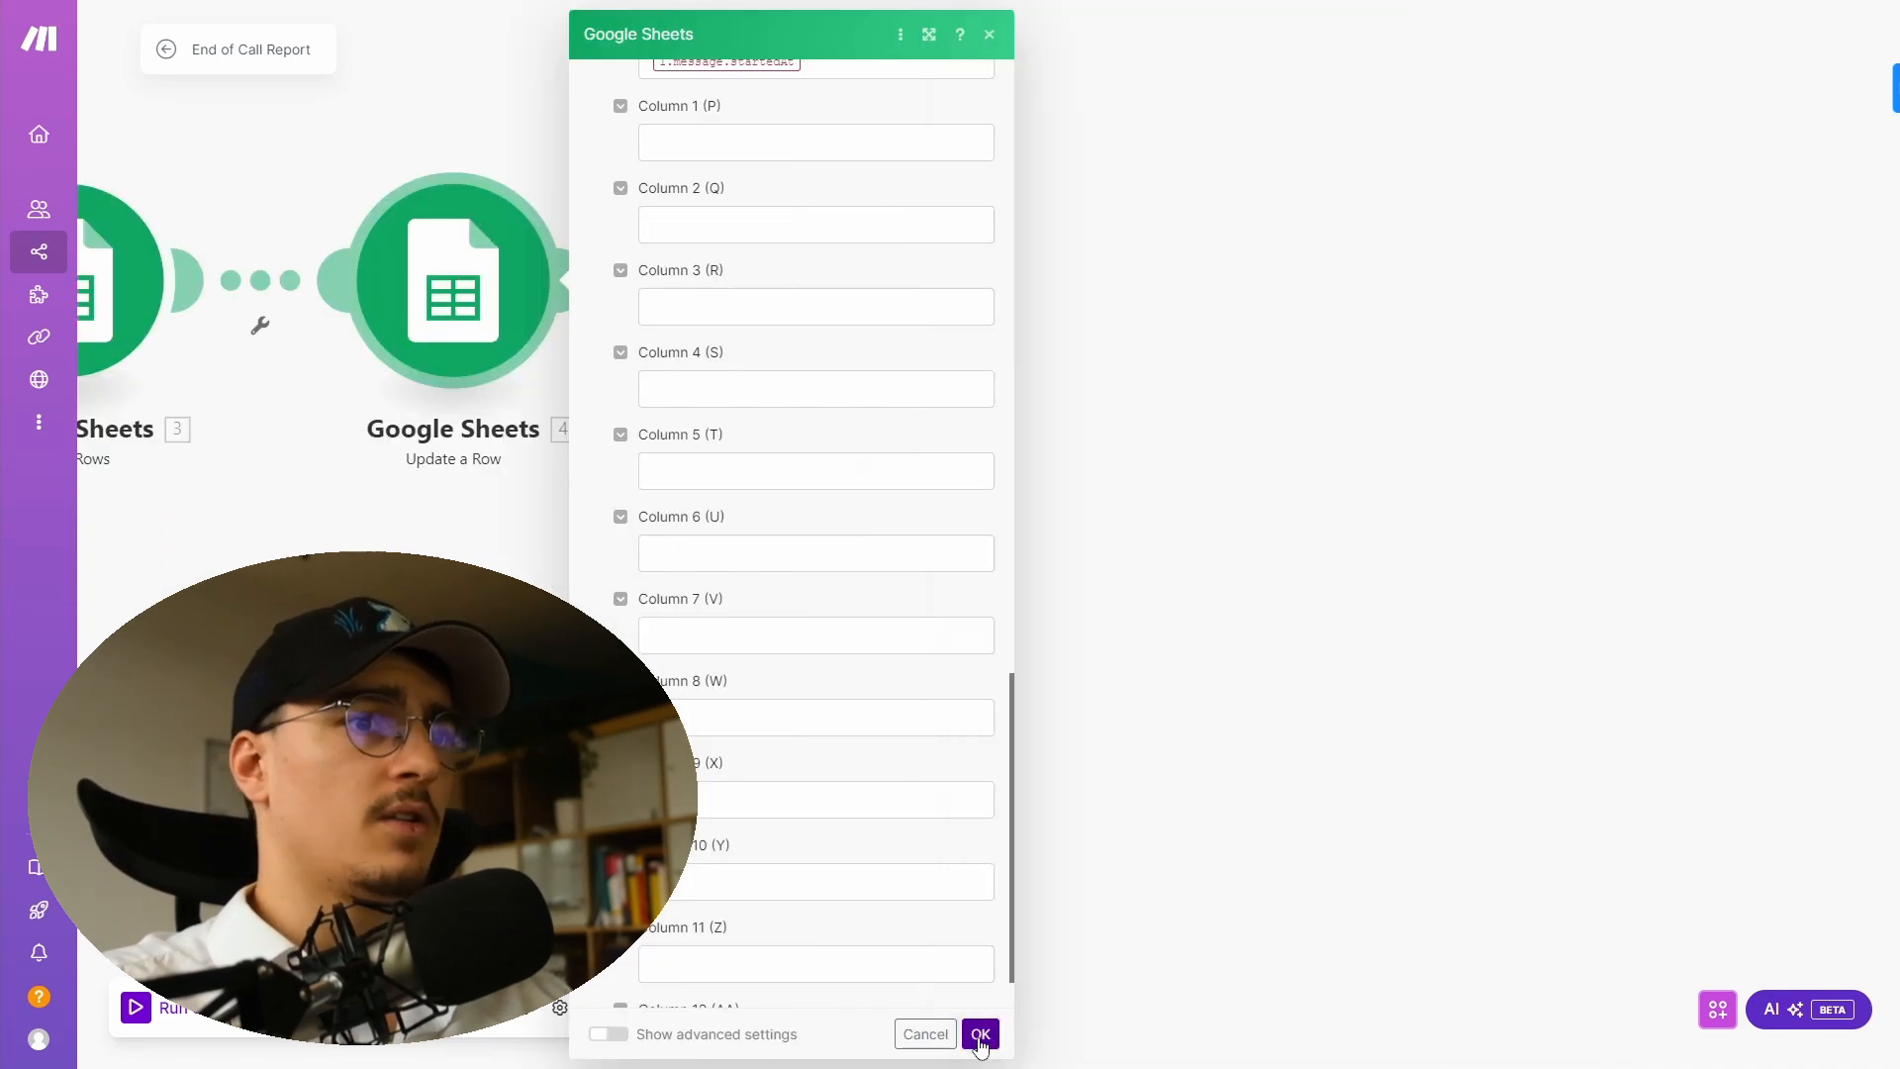
{"action": "left_click", "coordinate": [980, 1035]}
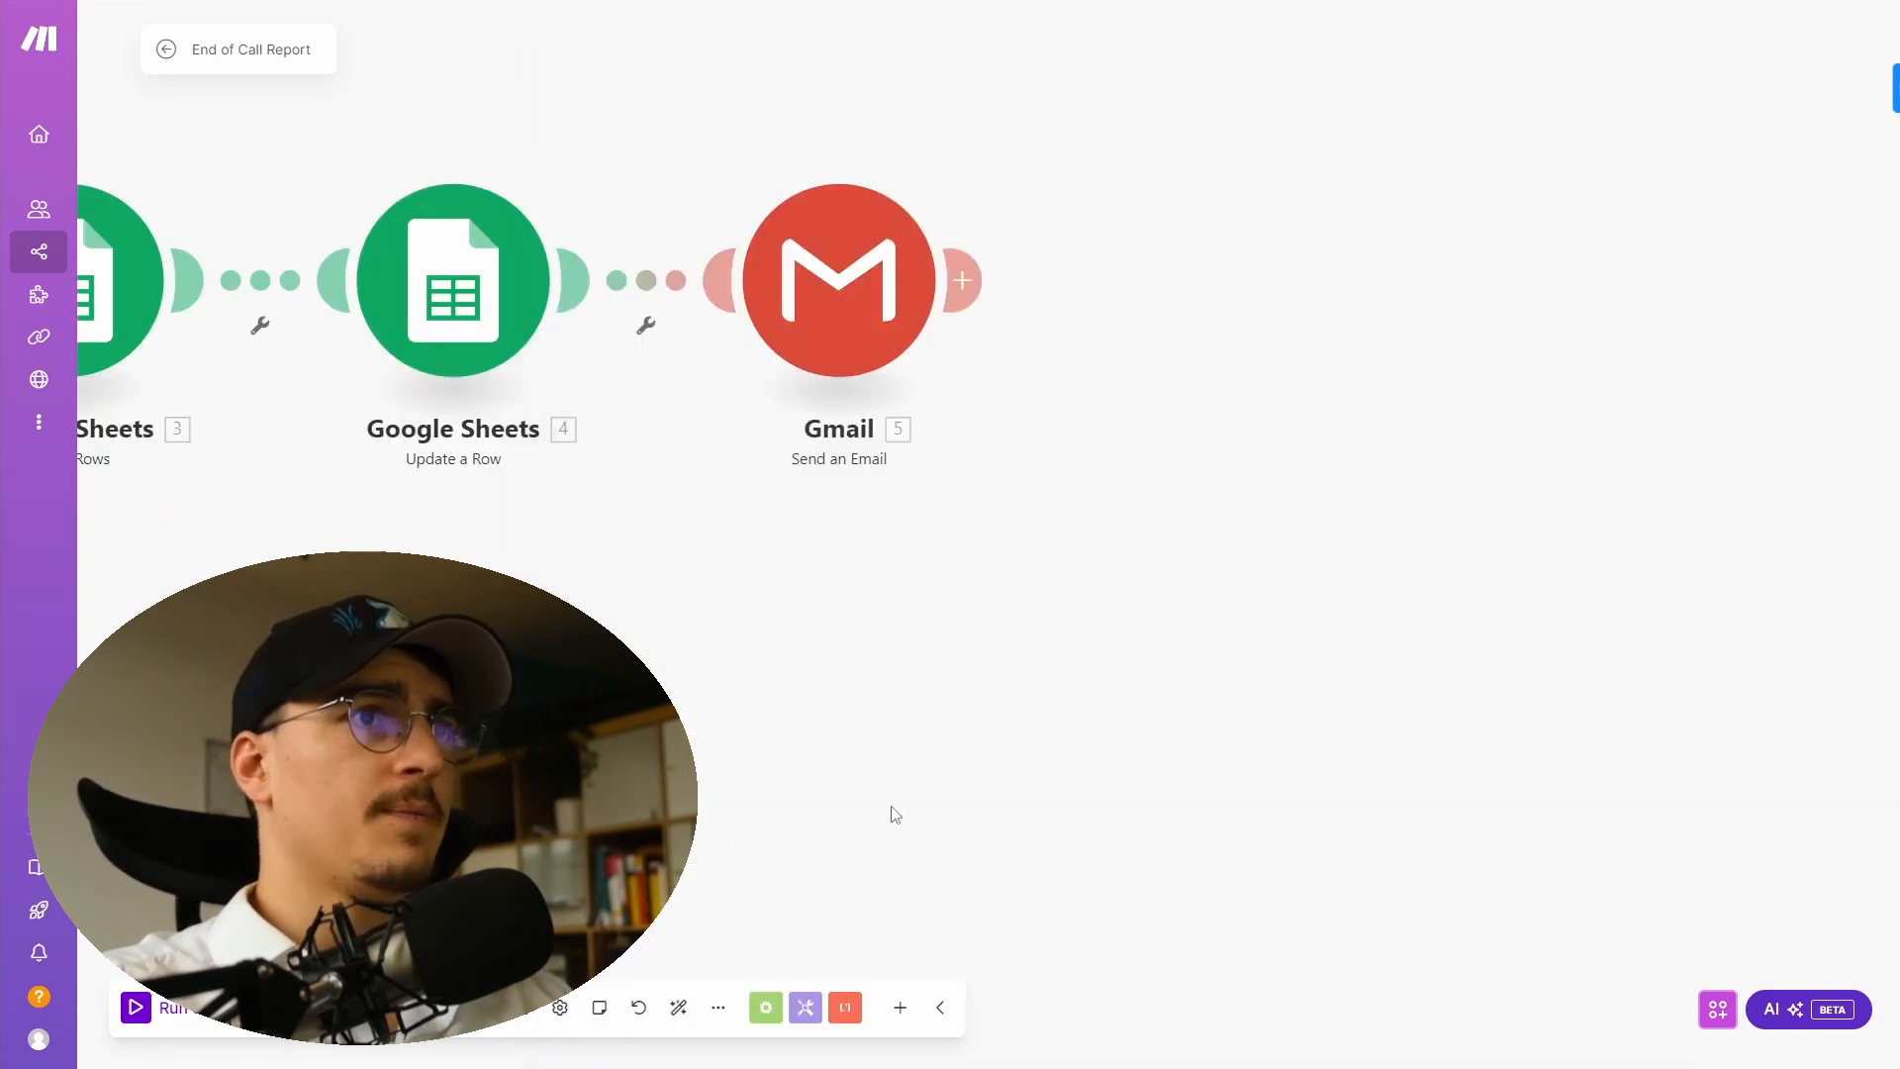
- Review the Gmail Send an Email module's recipients, subject and content mappings in the End of Call Report scenario
{"action": "left_click_drag", "start_coordinate": [798, 519], "coordinate": [1425, 705]}
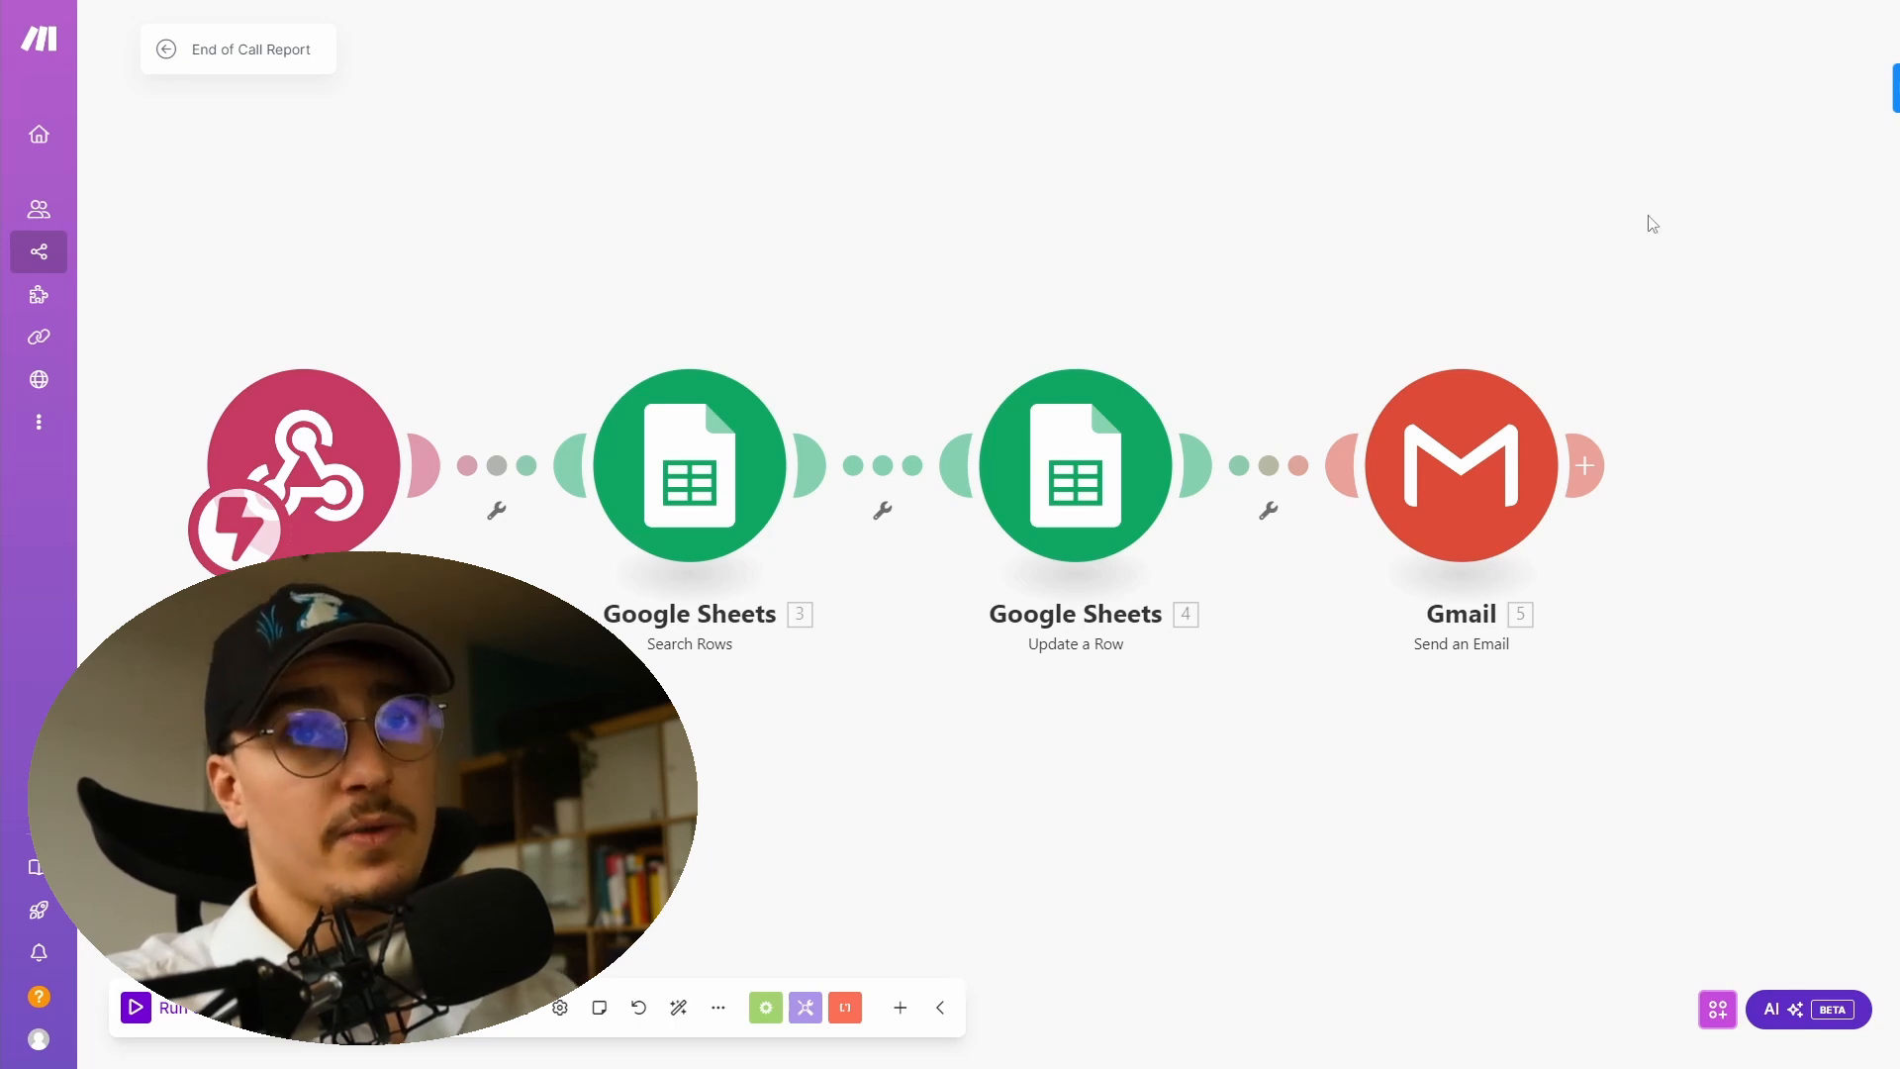
{"action": "left_click", "coordinate": [1480, 514]}
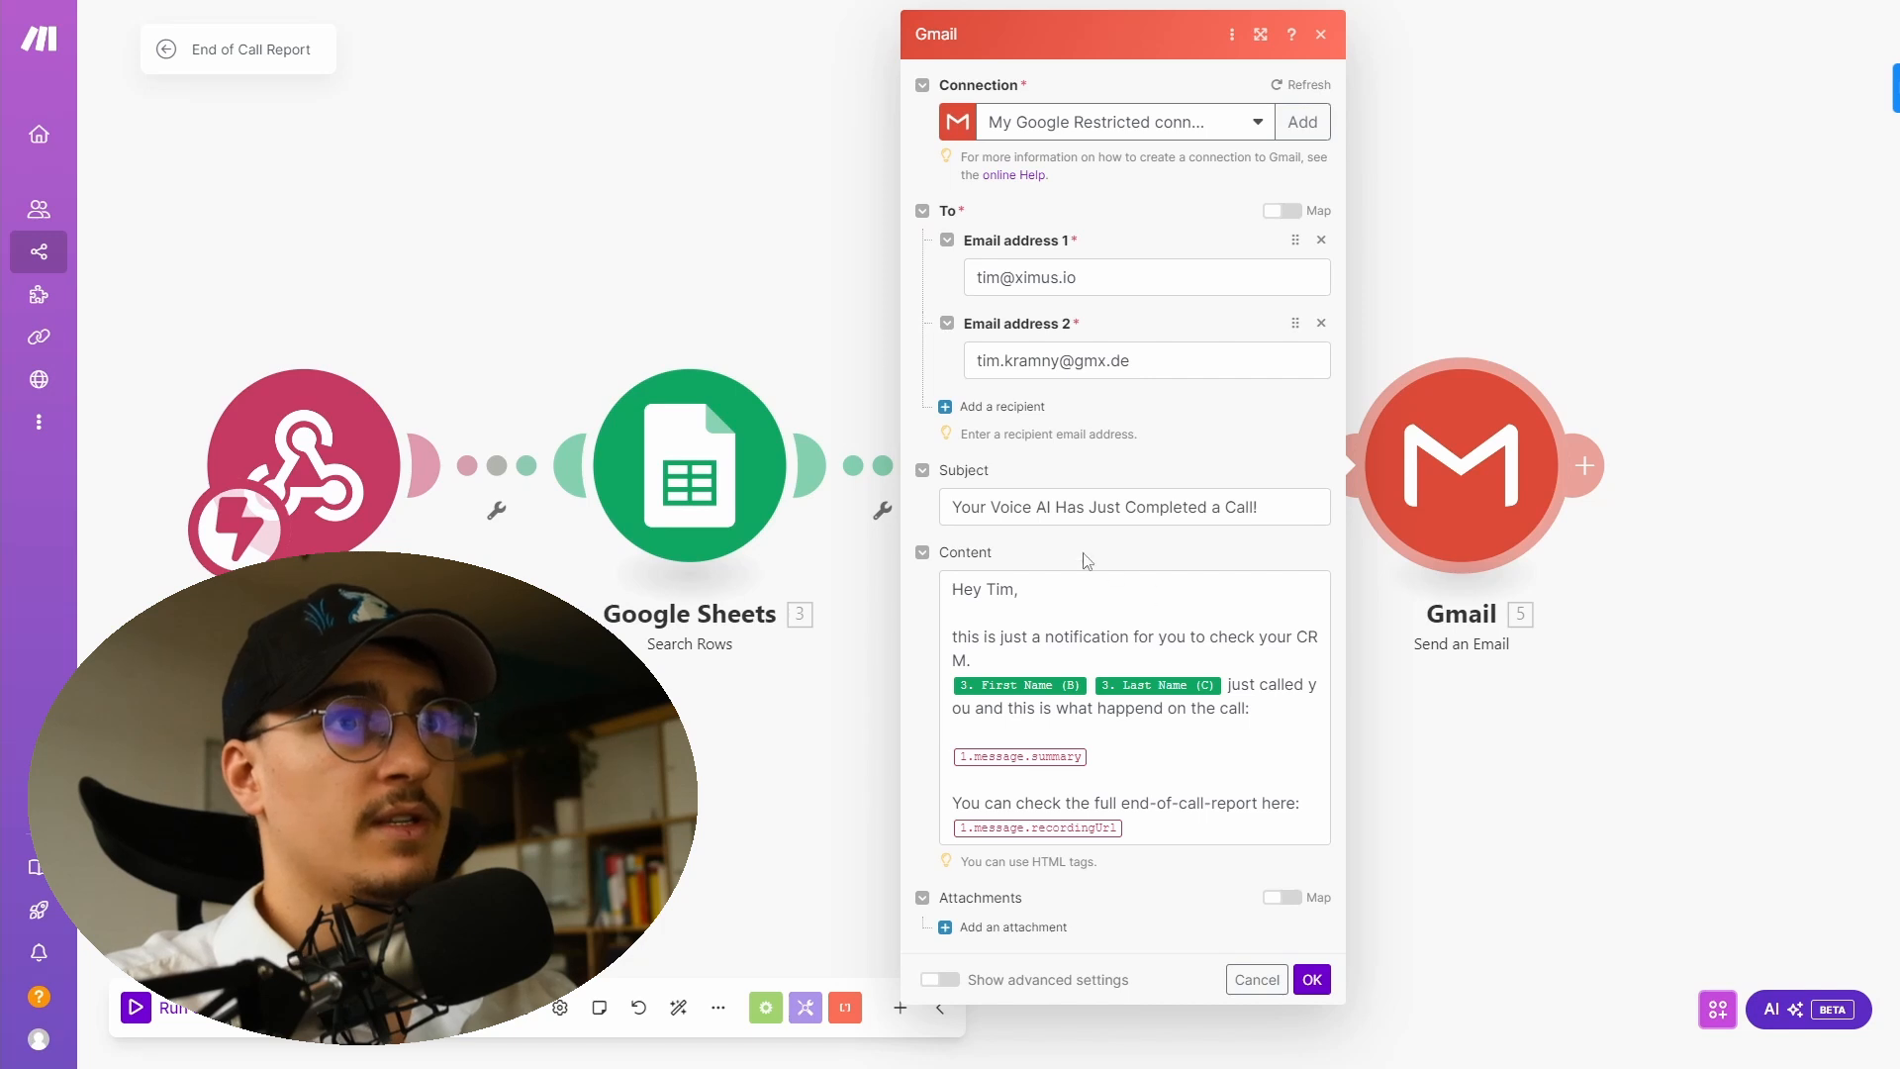
{"action": "left_click_drag", "start_coordinate": [957, 511], "coordinate": [1310, 497]}
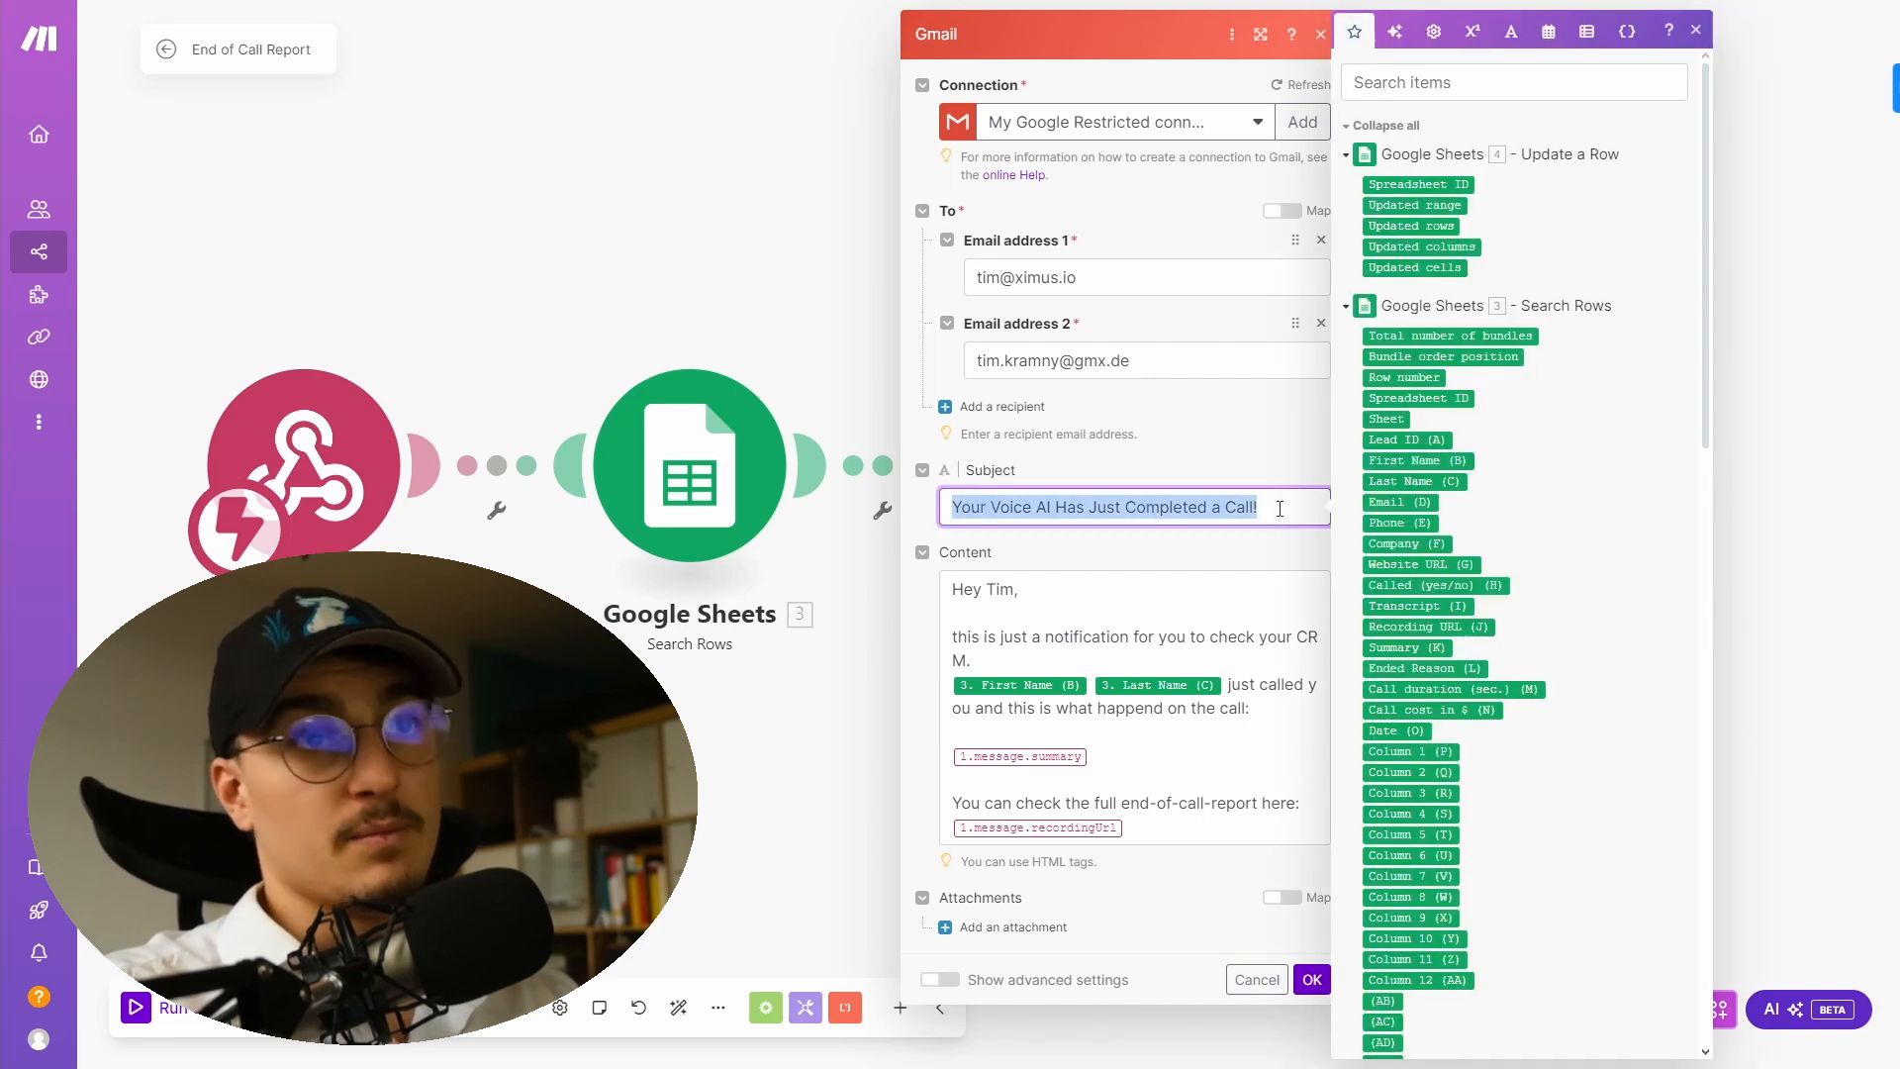
{"action": "left_click", "coordinate": [1280, 509]}
{"action": "left_click", "coordinate": [1148, 665]}
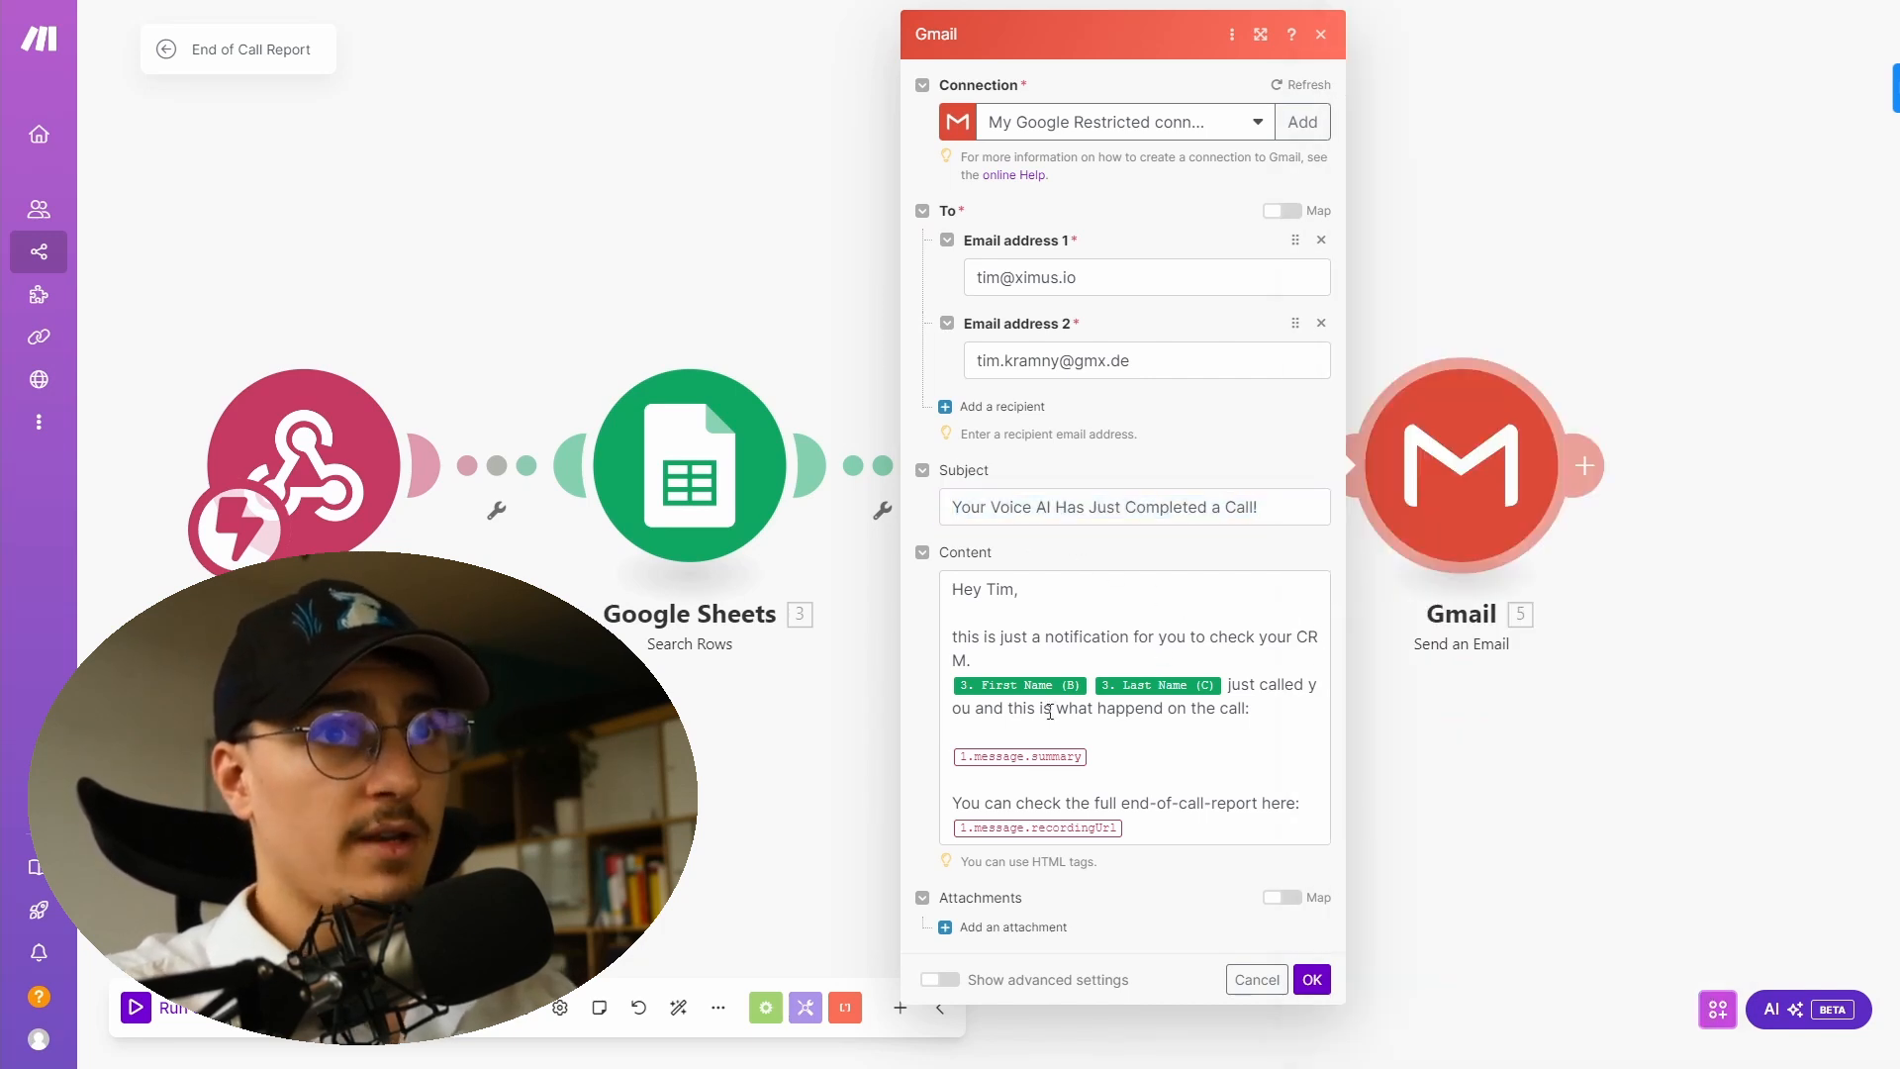
{"action": "left_click_drag", "start_coordinate": [955, 689], "coordinate": [1236, 688]}
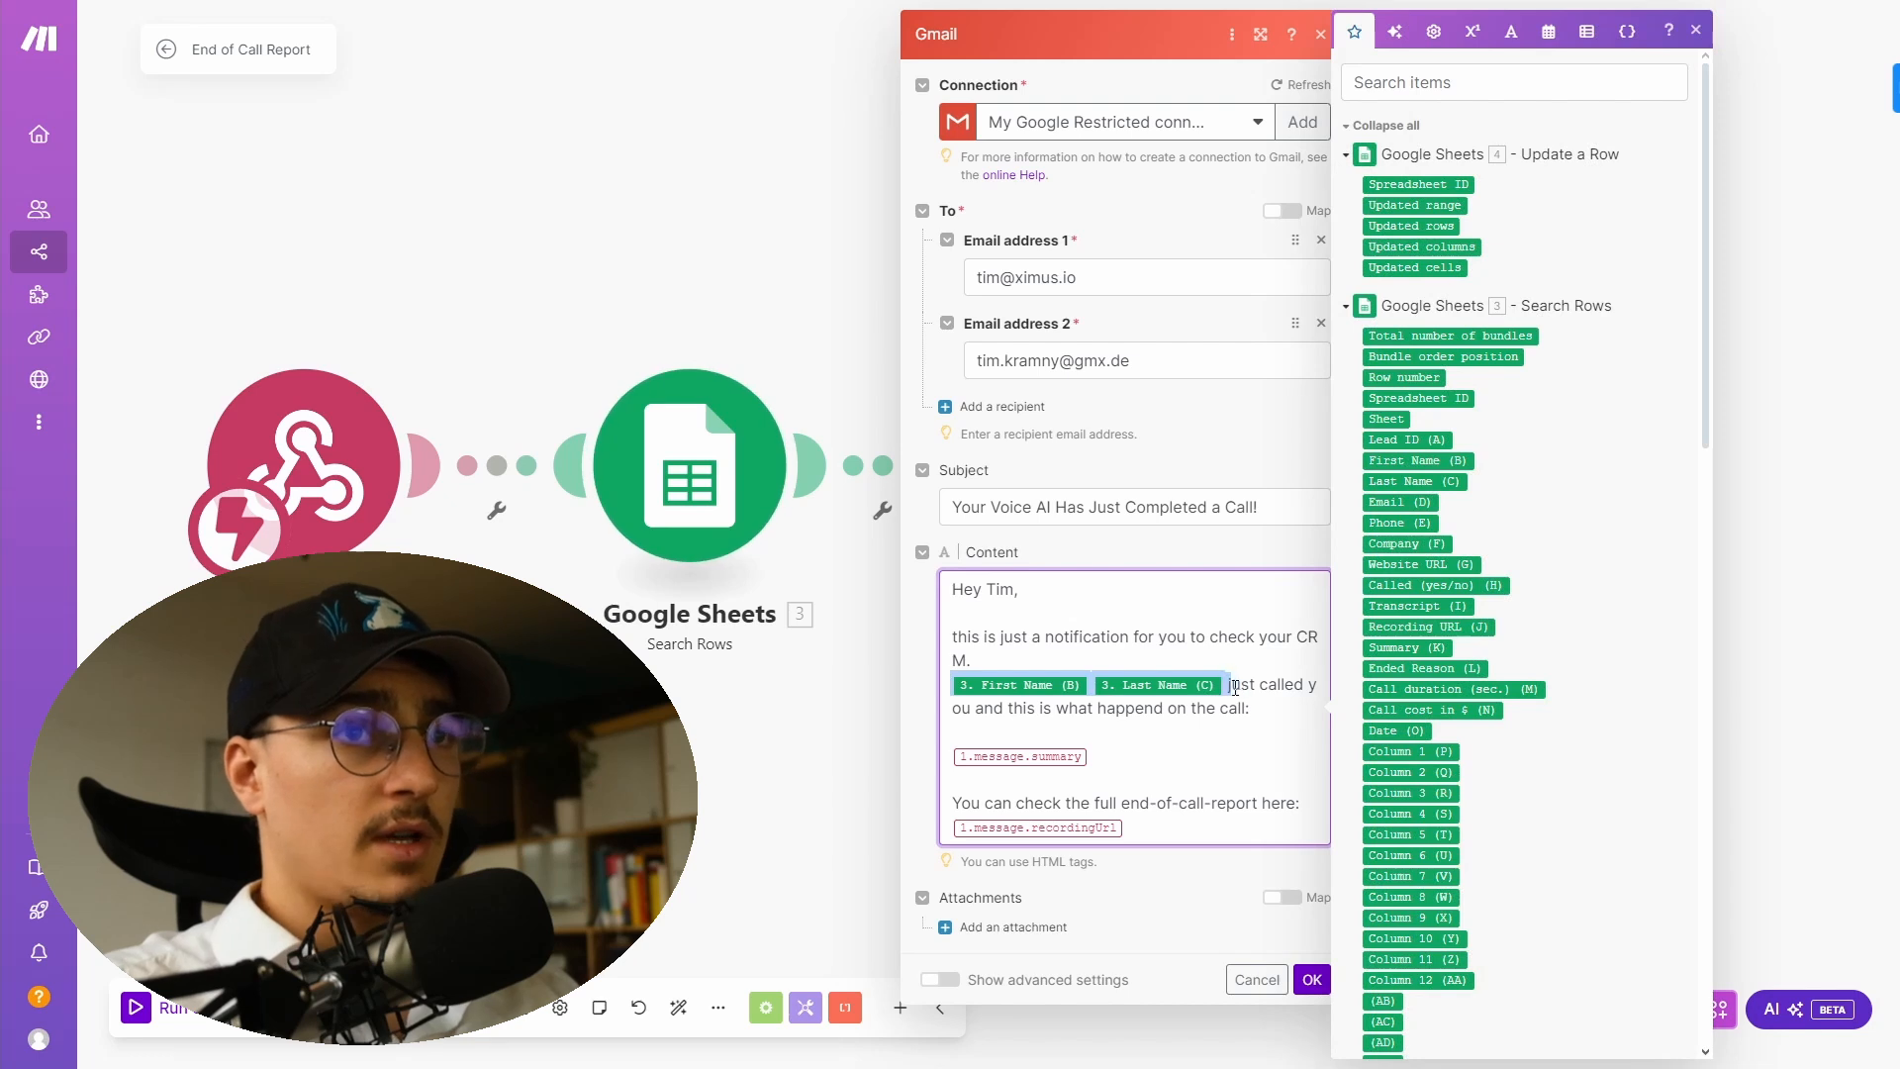
{"action": "left_click_drag", "start_coordinate": [1093, 757], "coordinate": [951, 763]}
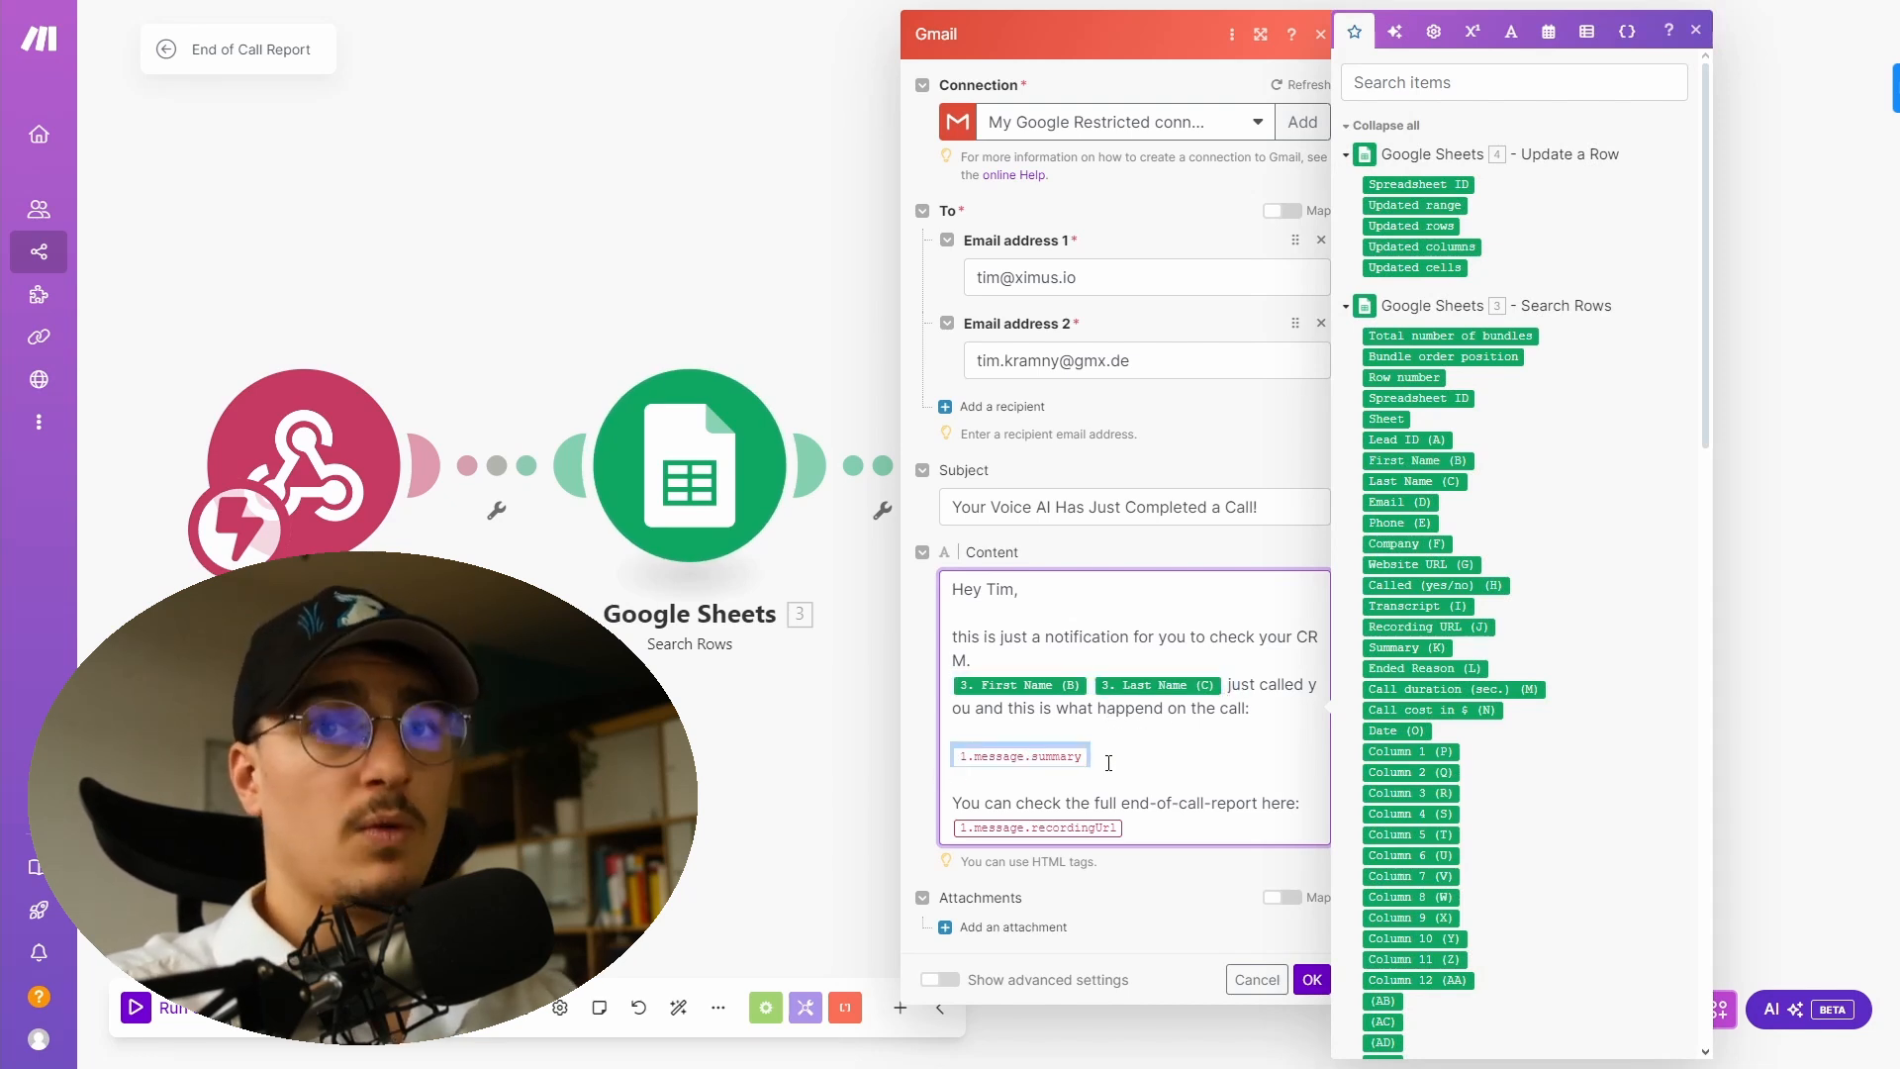
{"action": "left_click_drag", "start_coordinate": [1113, 828], "coordinate": [958, 819]}
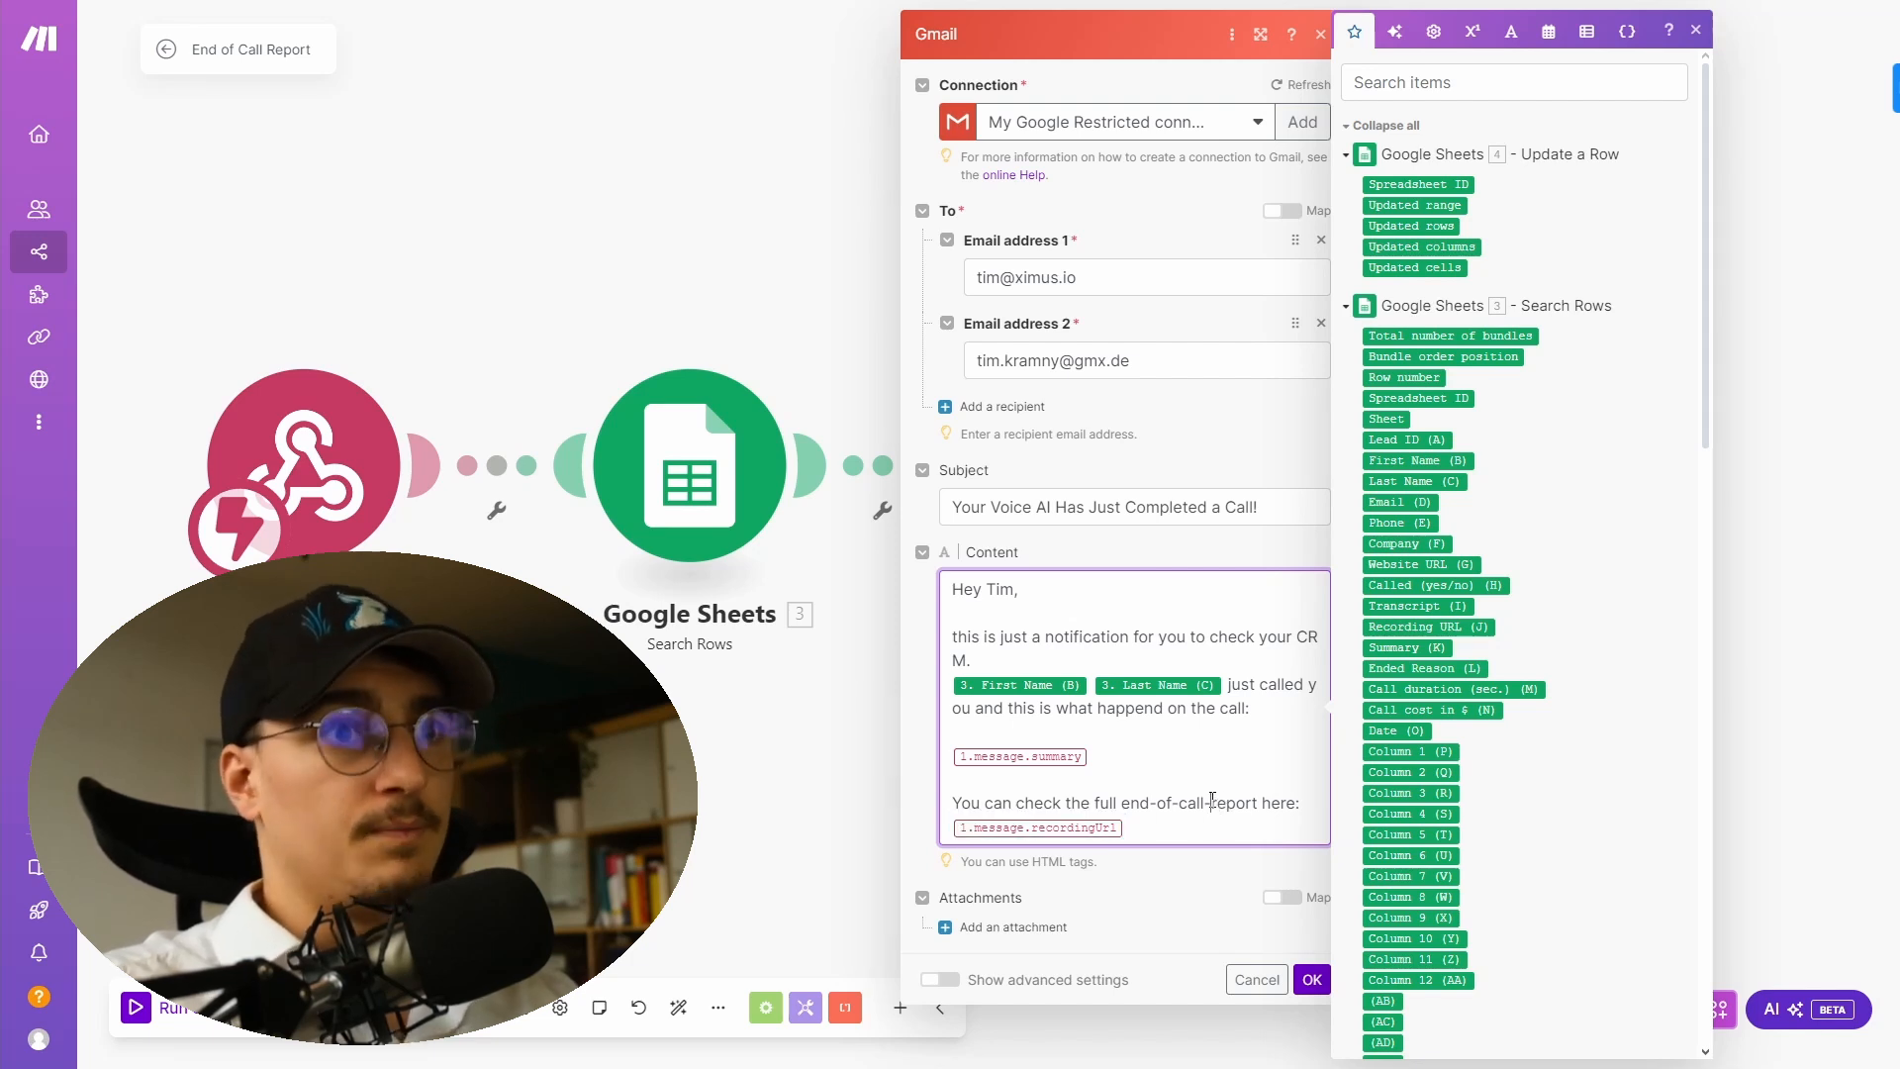
{"action": "left_click", "coordinate": [835, 793]}
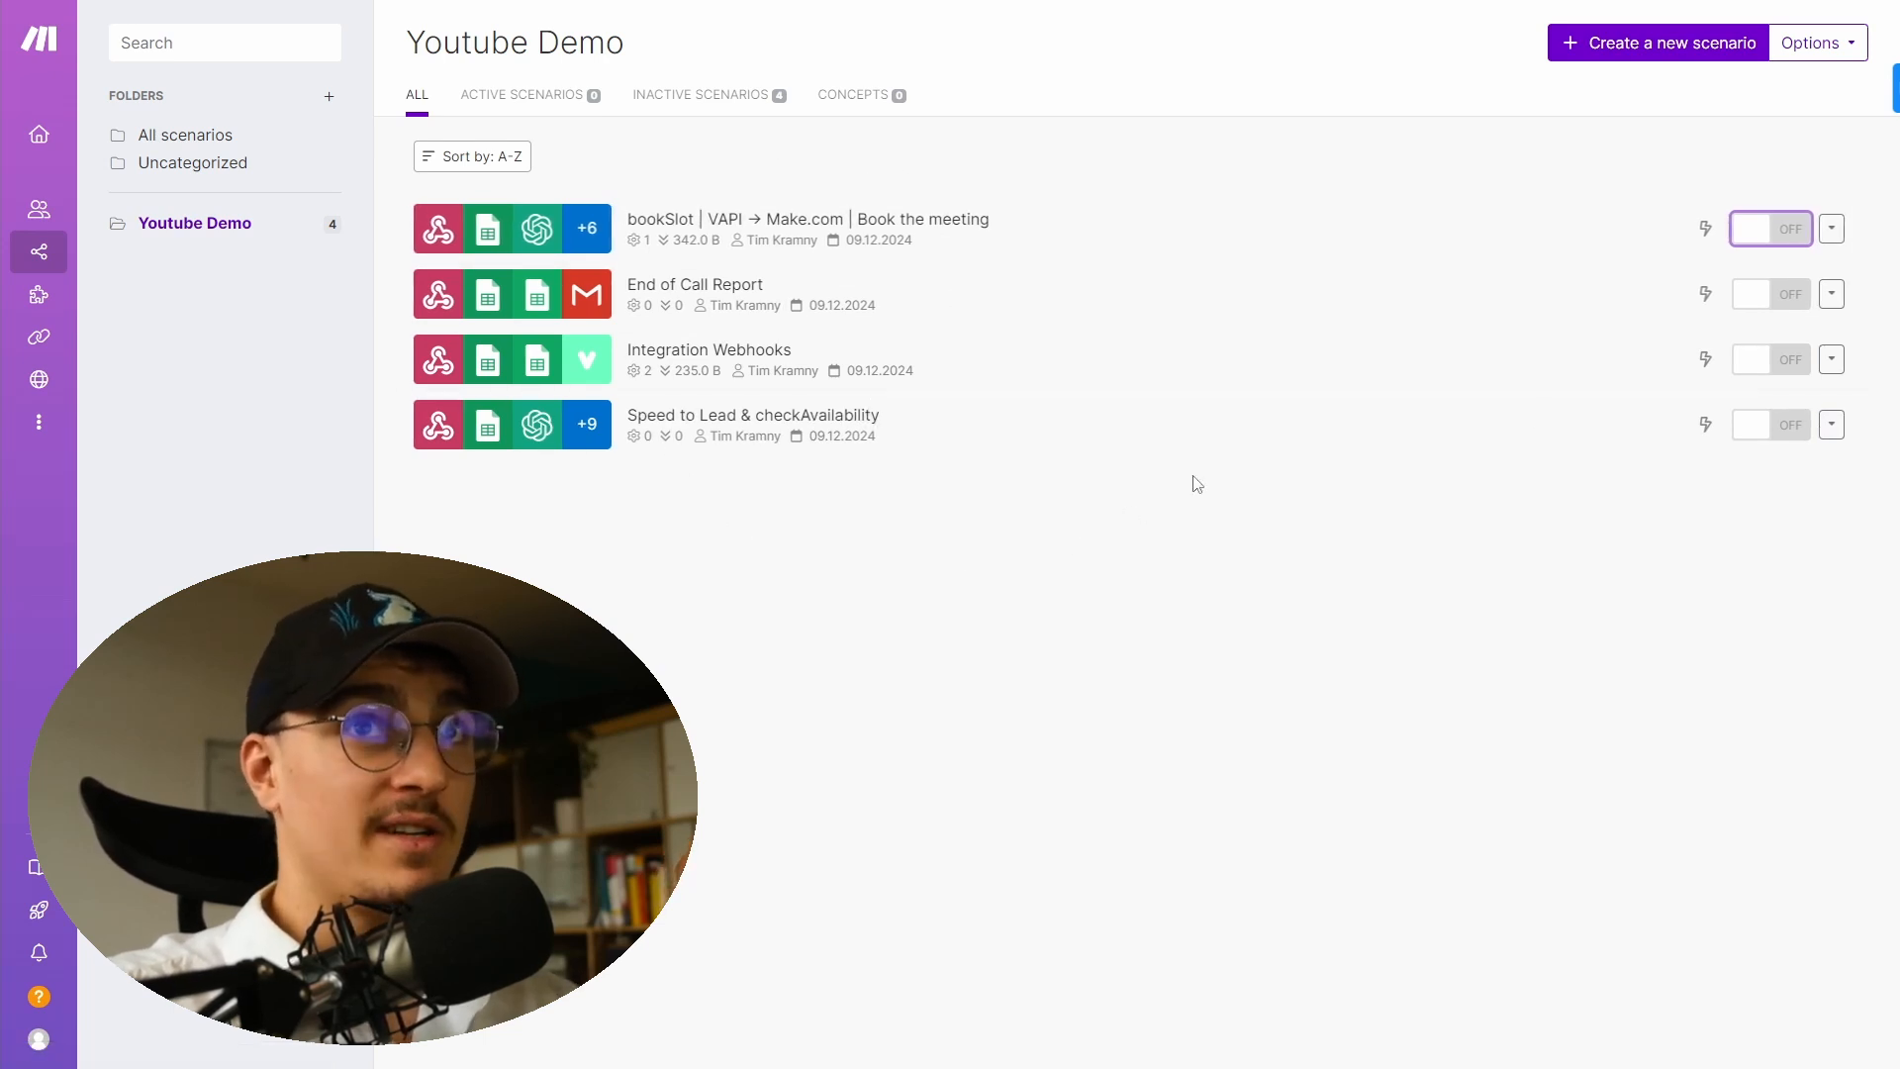
- Turn on all four scenarios in the Youtube Demo folder
{"action": "left_click", "coordinate": [1782, 229]}
{"action": "left_click", "coordinate": [1782, 294]}
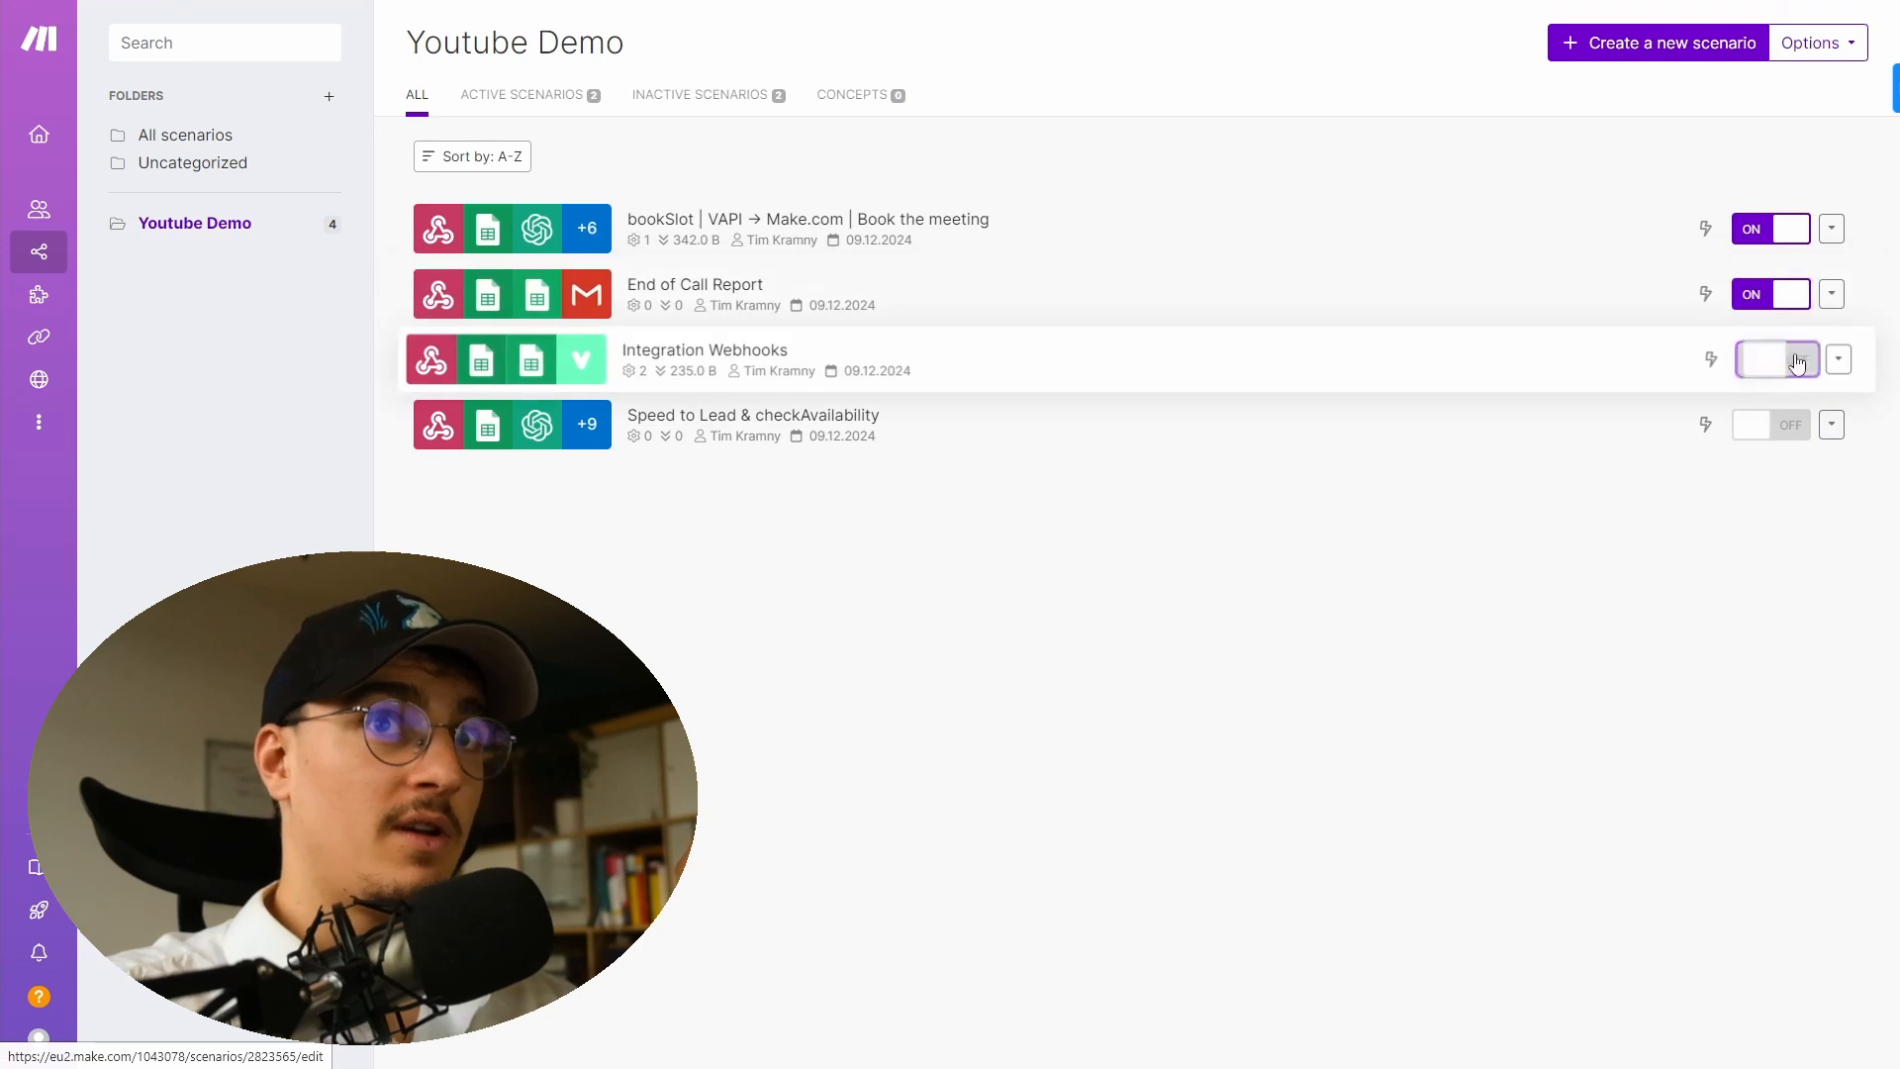
{"action": "left_click", "coordinate": [1799, 362]}
{"action": "left_click", "coordinate": [1799, 423]}
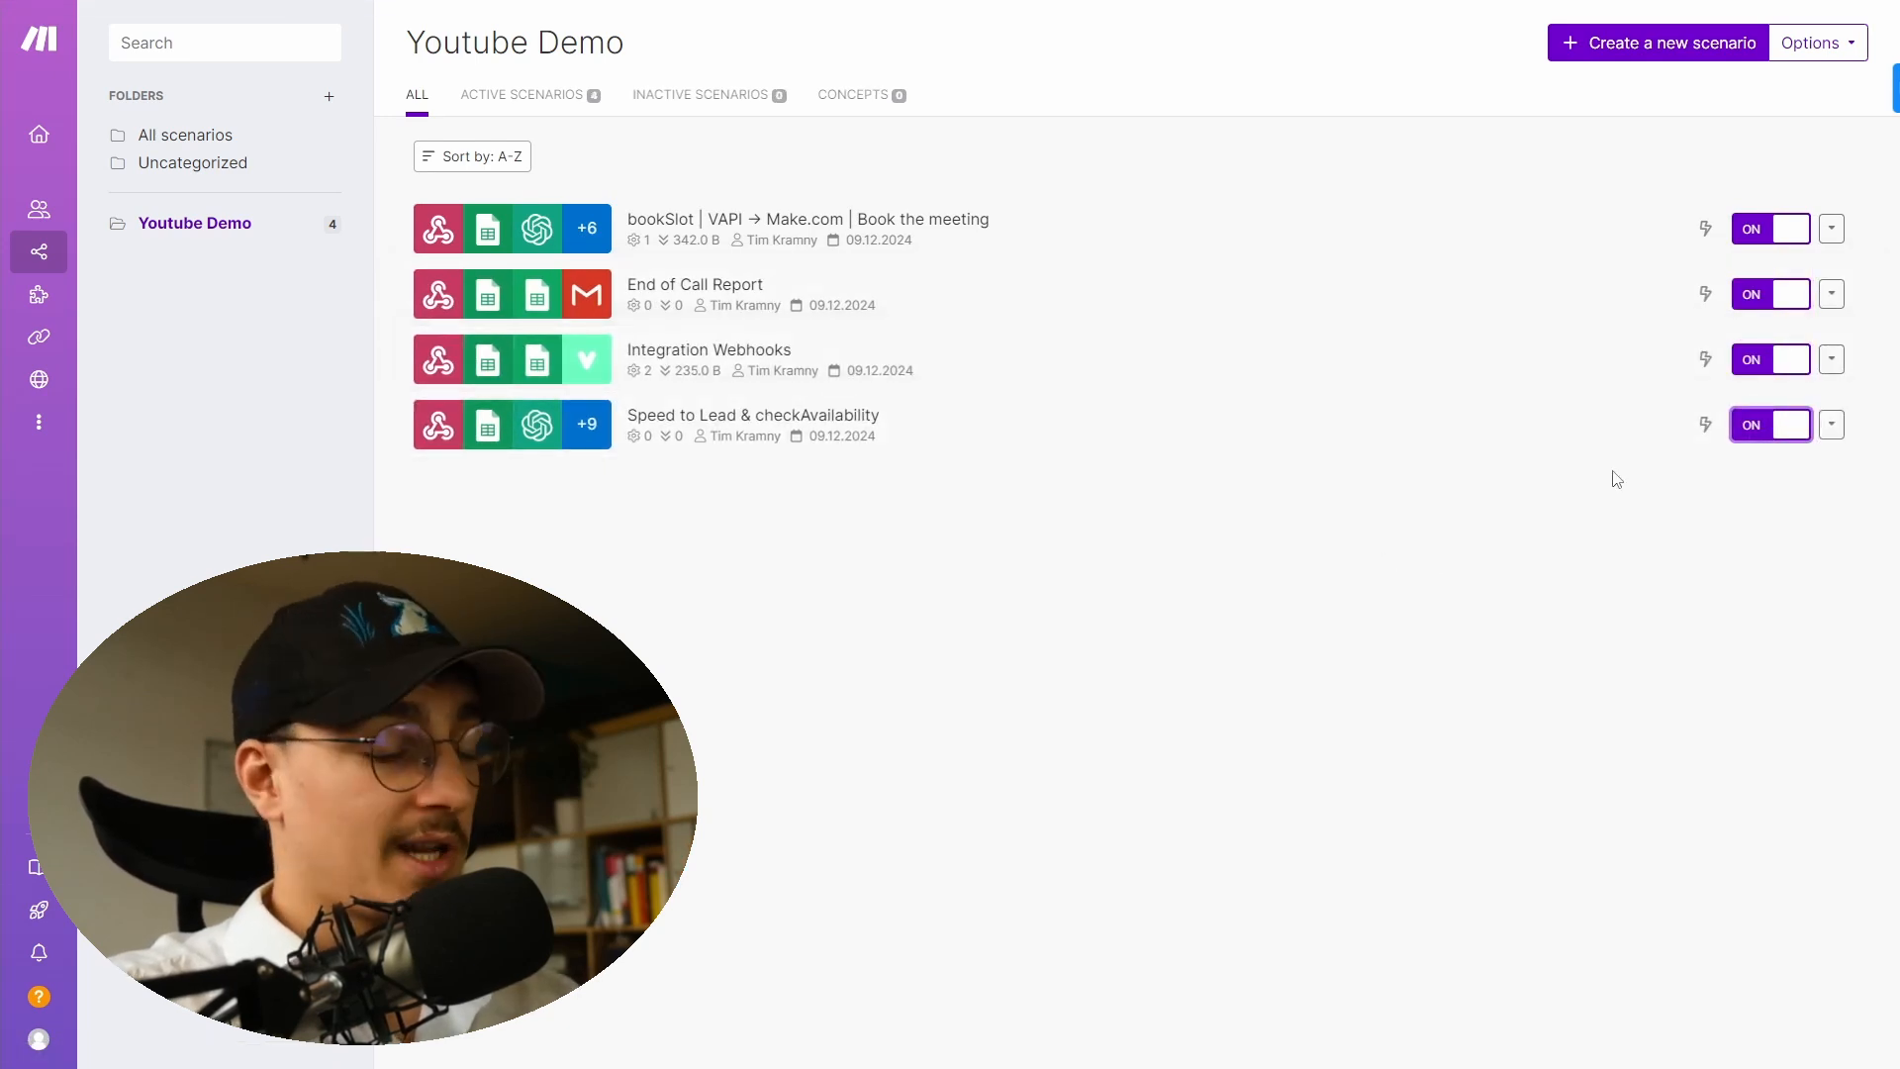
- Switch to the demo lead form page and submit the filled-in form as a test lead
{"action": "key", "text": "ctrl+Tab"}
{"action": "key", "text": "ctrl+Tab"}
{"action": "key", "text": "ctrl+Tab"}
{"action": "key", "text": "ctrl+Tab"}
{"action": "key", "text": "ctrl+Tab"}
{"action": "key", "text": "ctrl+Tab"}
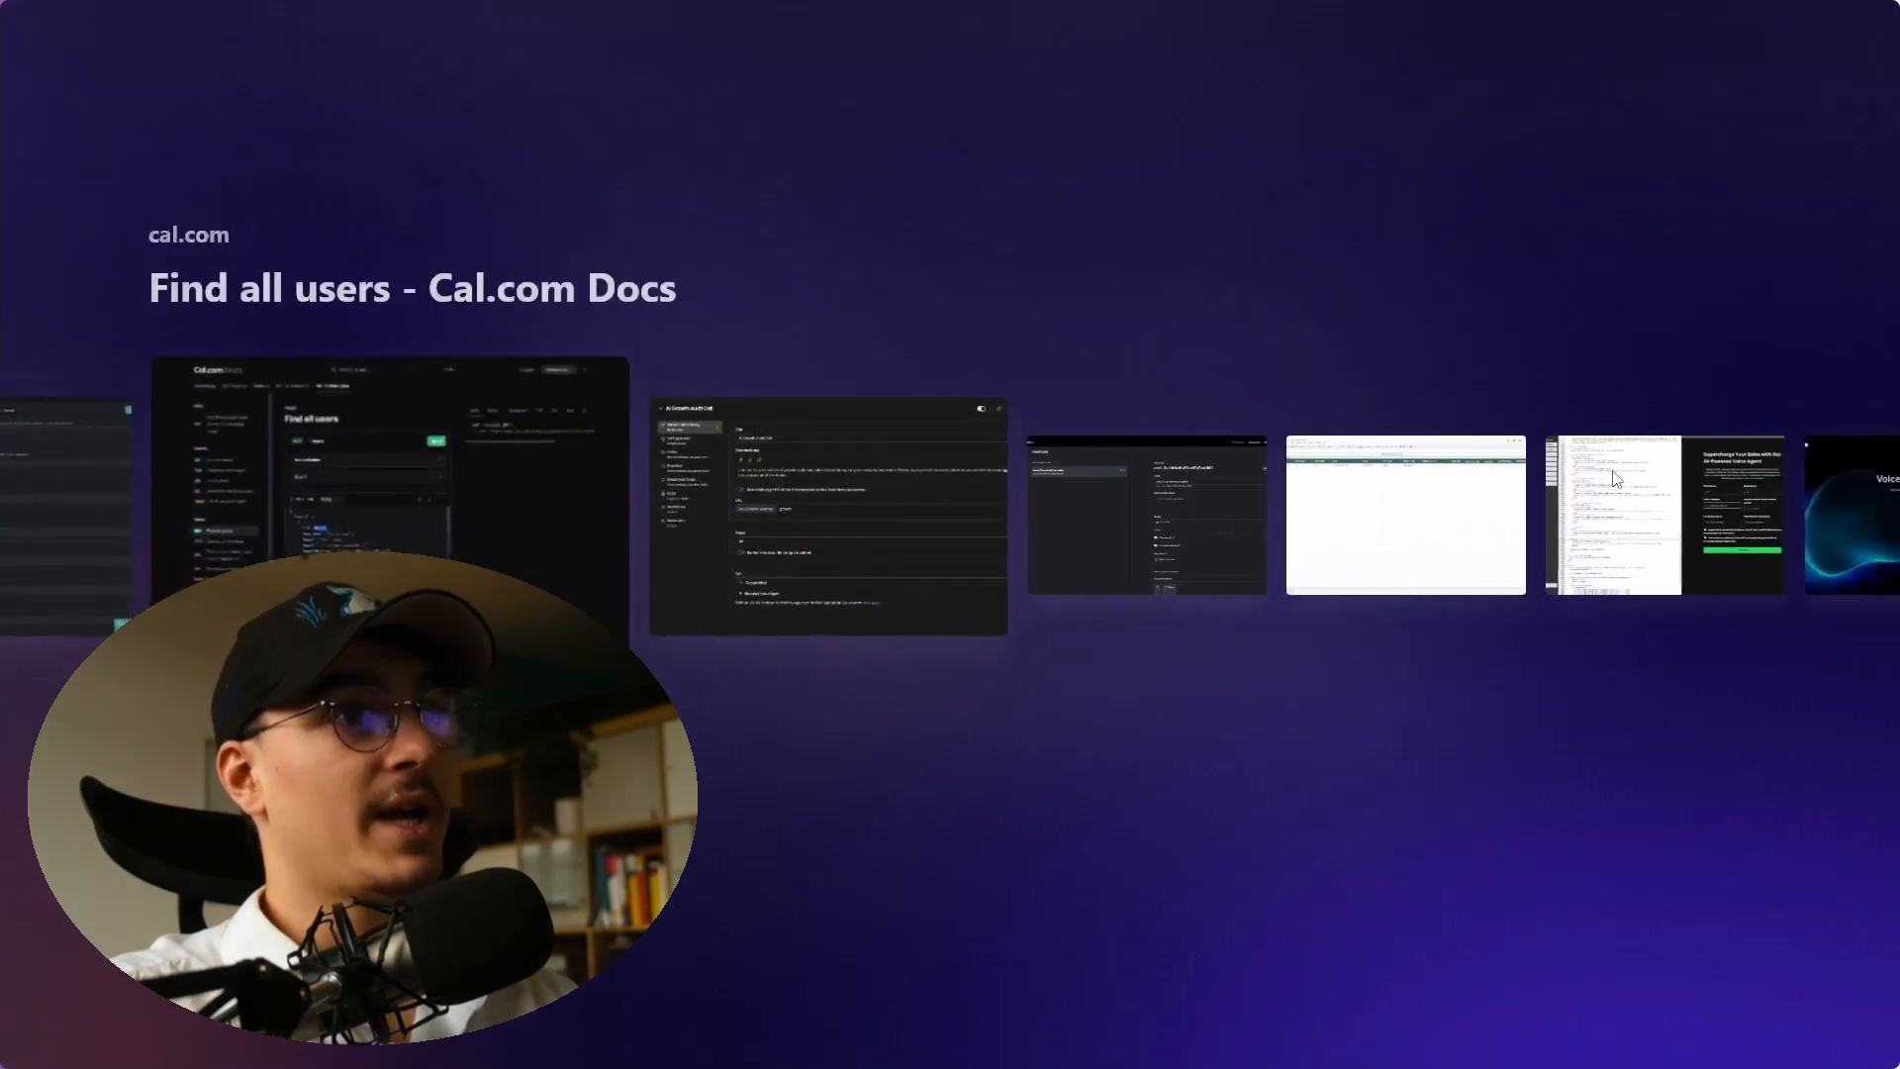
{"action": "key", "text": "ctrl+Tab"}
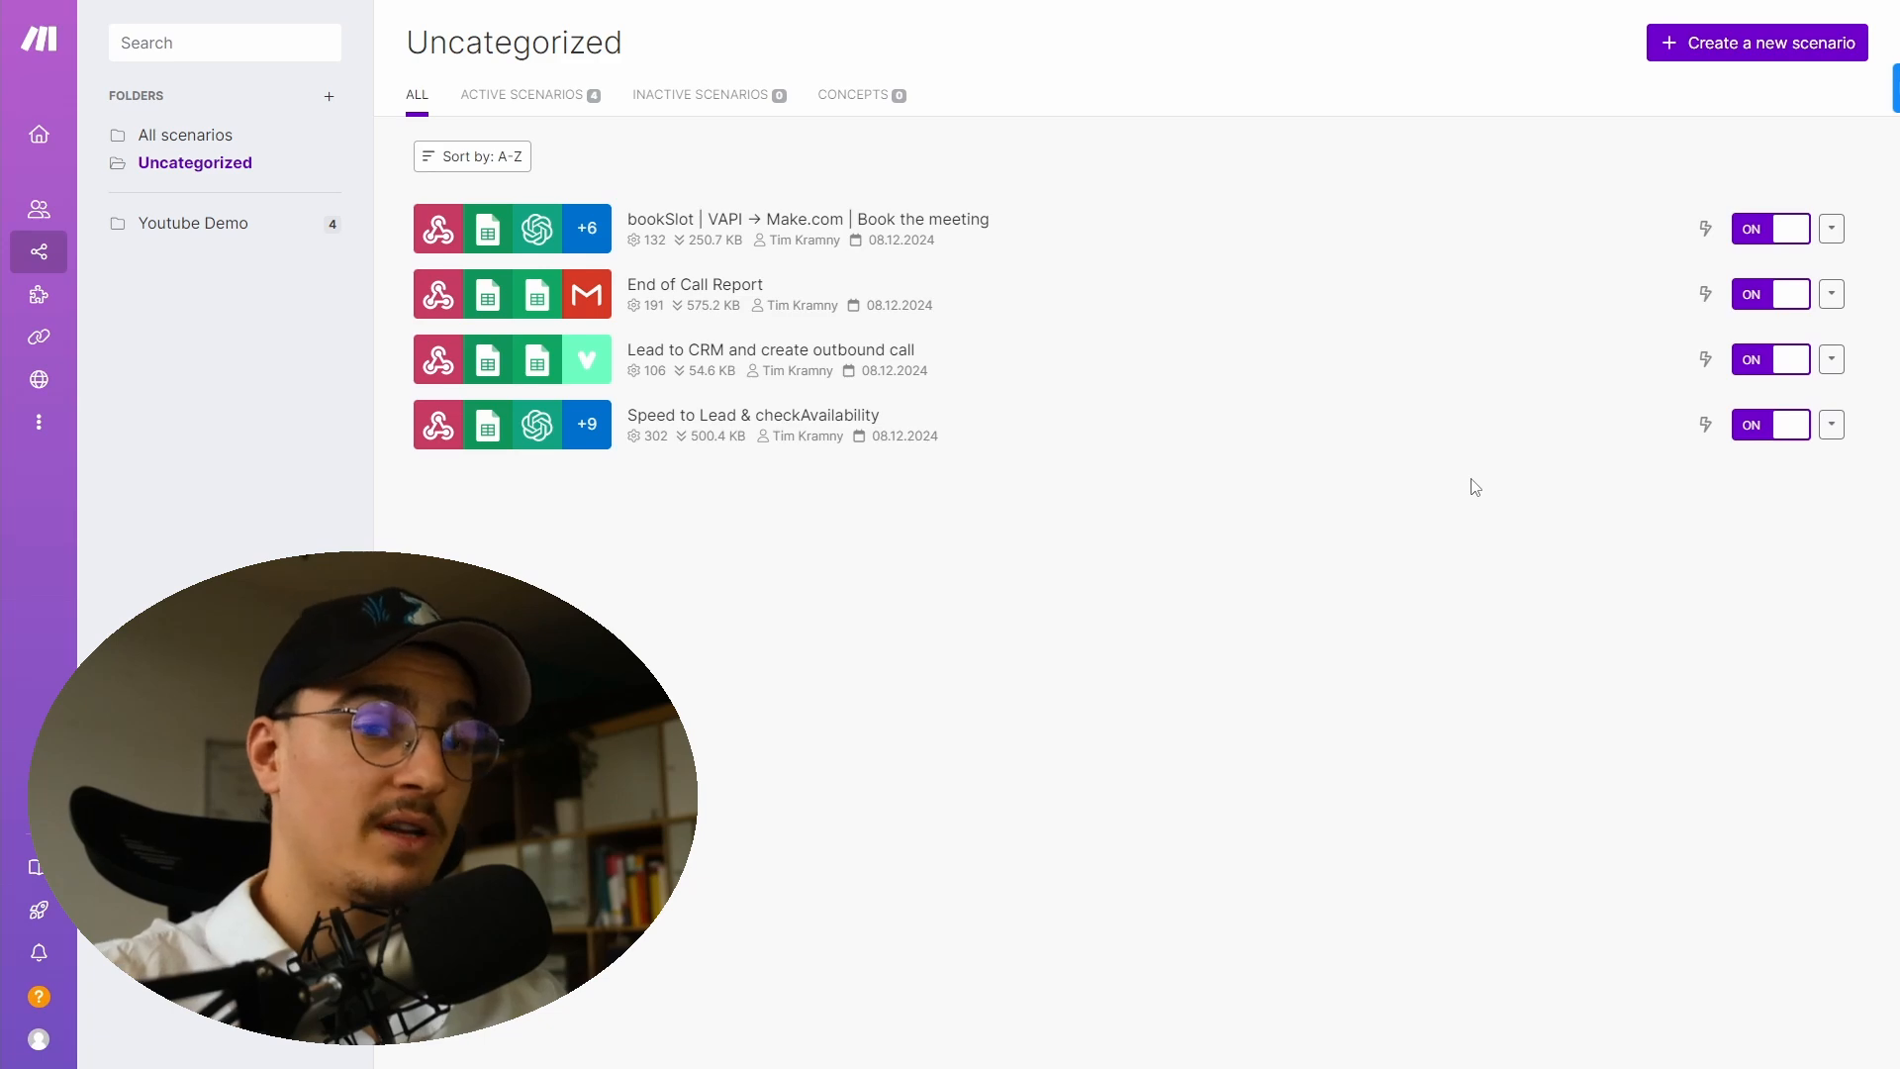
{"action": "key", "text": "alt+Tab"}
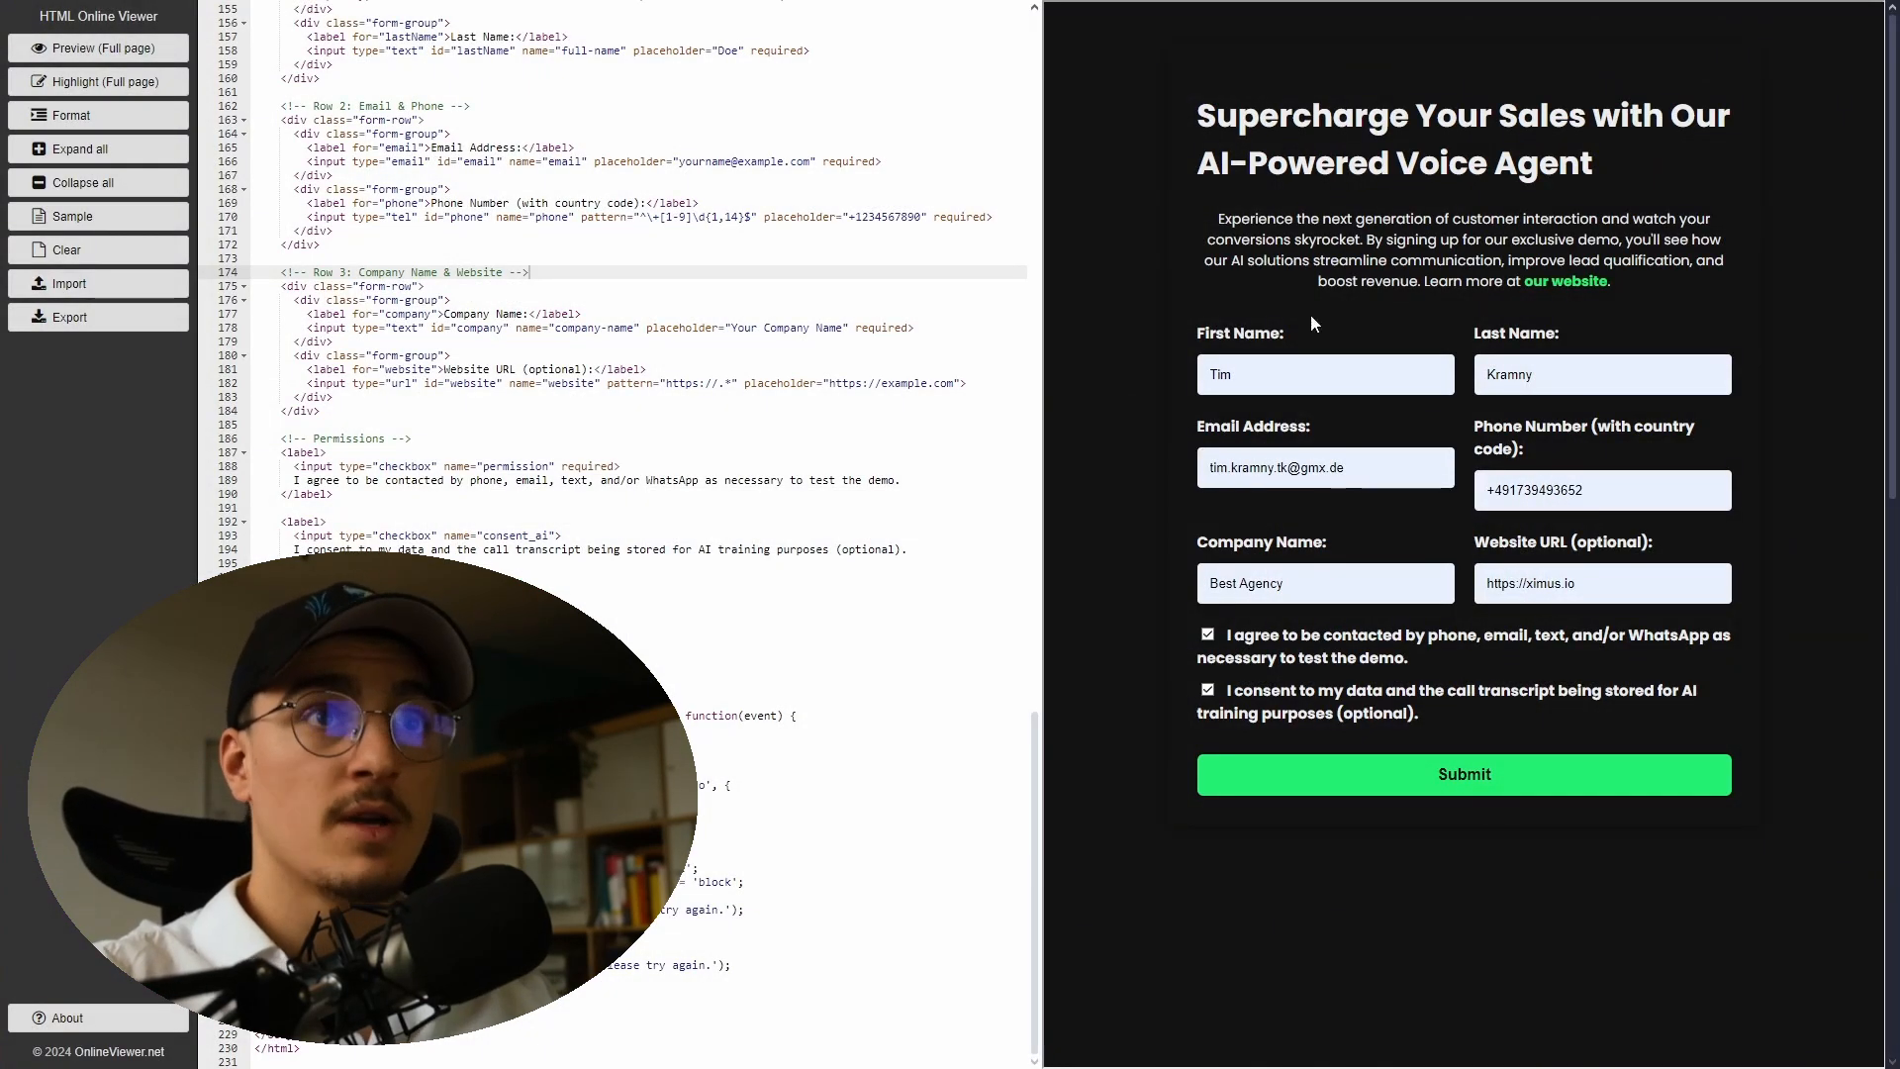
{"action": "left_click", "coordinate": [1465, 775]}
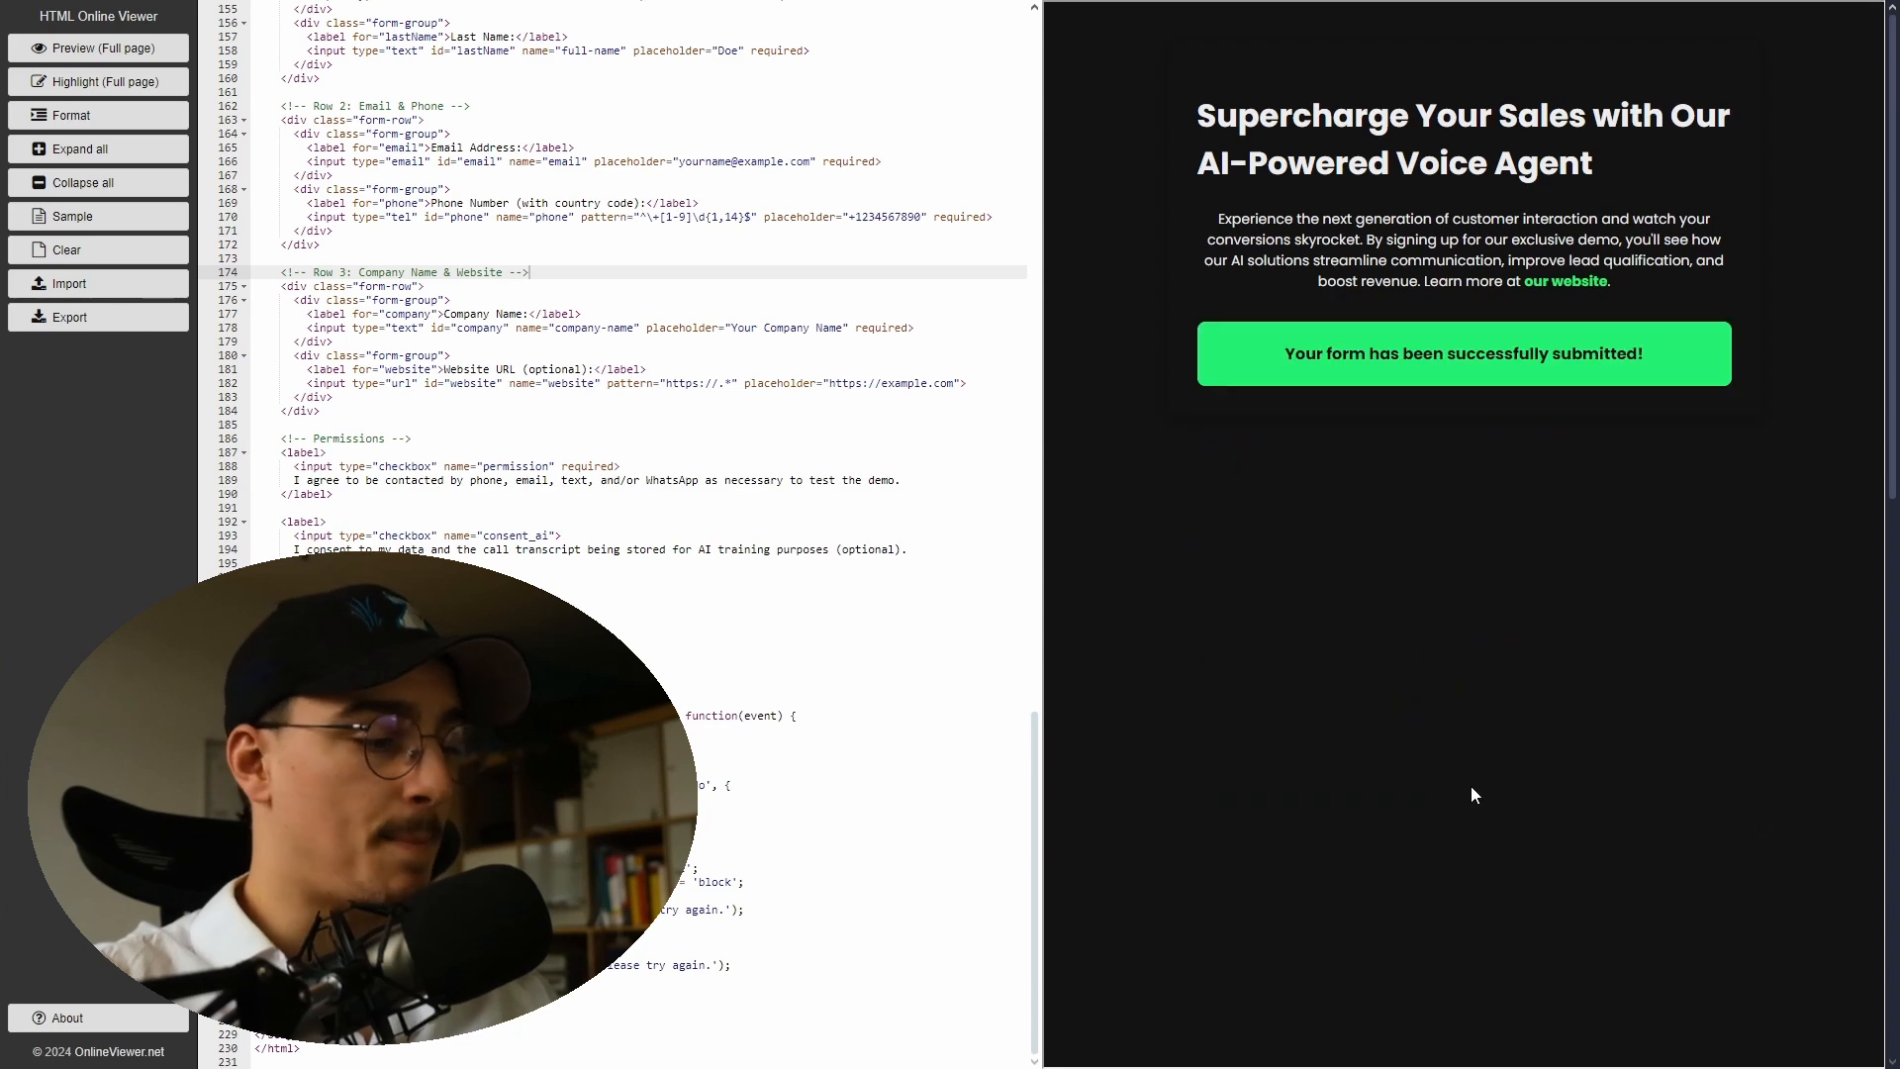
- Review the new lead row in the Demo CRM sheet, the week's calendar and the company website
{"action": "key", "text": "alt+Tab"}
{"action": "key", "text": "alt+Tab"}
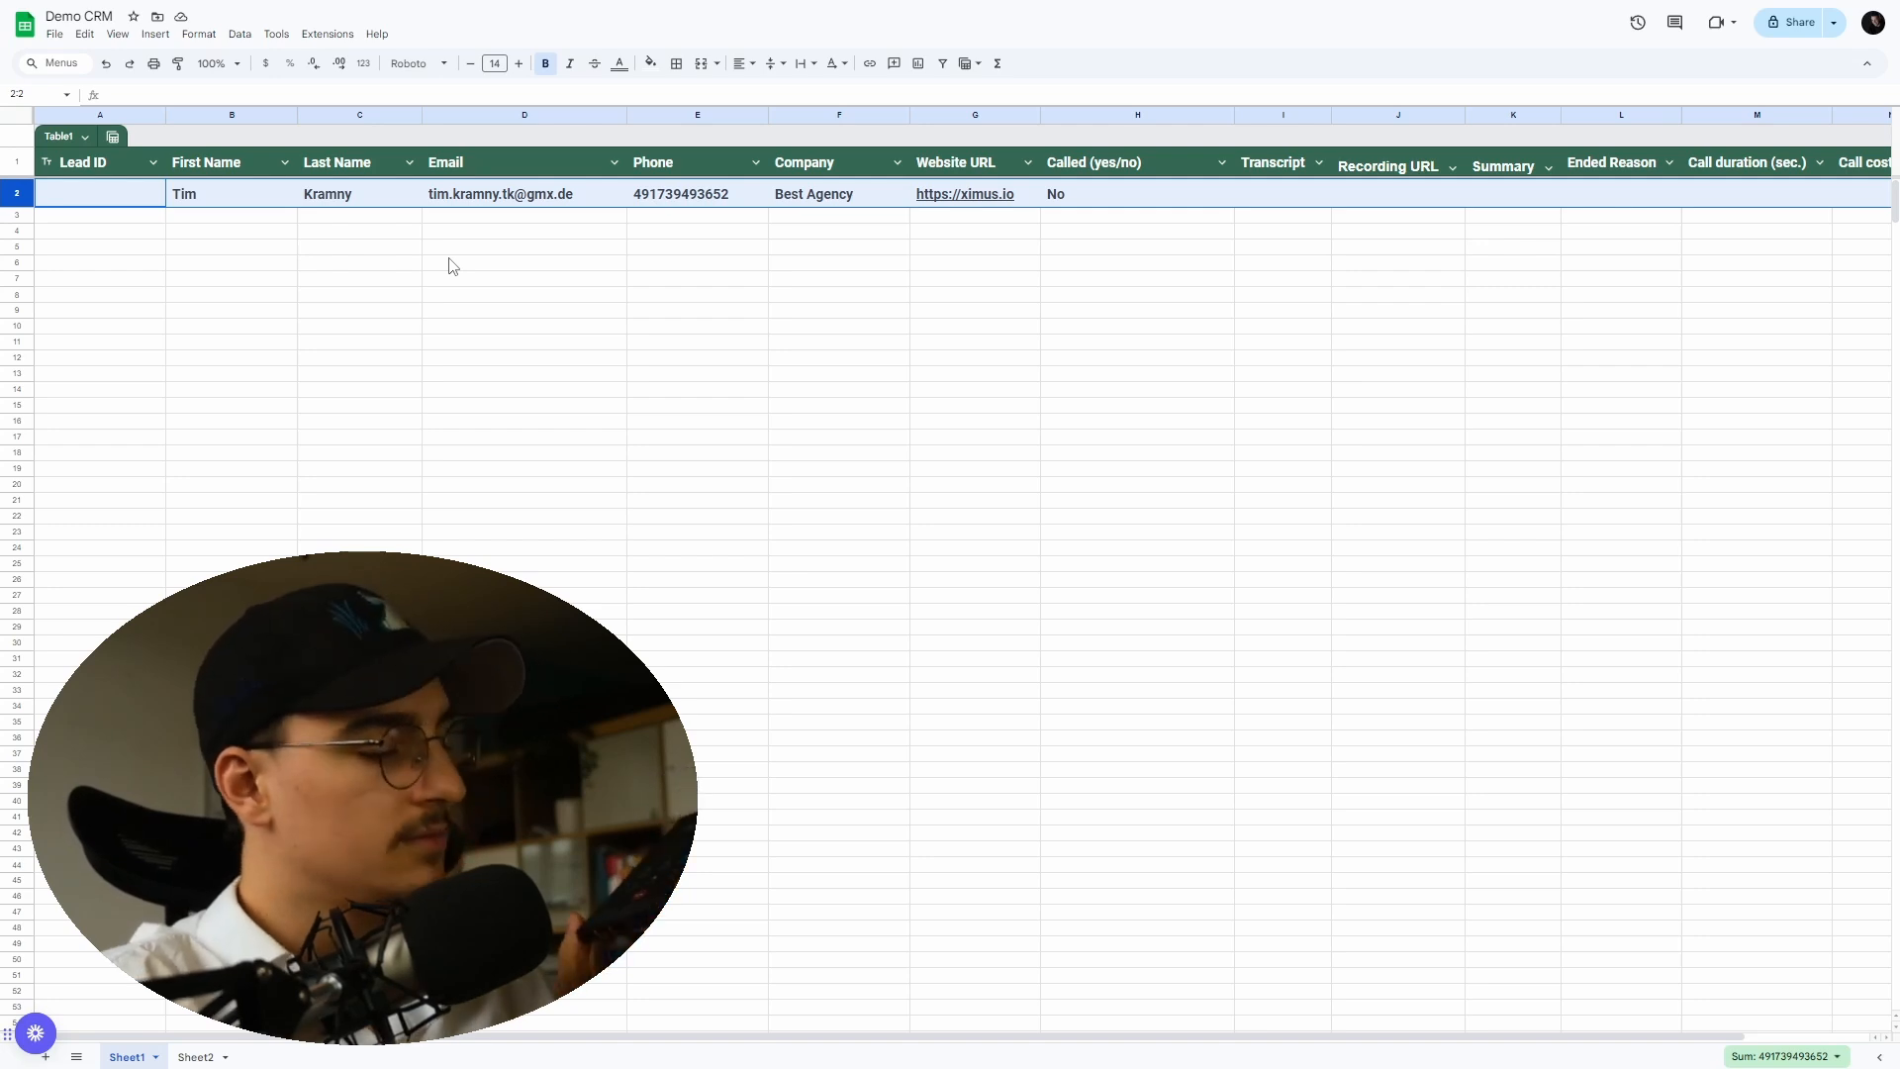
{"action": "key", "text": "ctrl+Tab"}
{"action": "key", "text": "ctrl+Tab"}
{"action": "key", "text": "ctrl+Tab"}
{"action": "key", "text": "ctrl+Tab"}
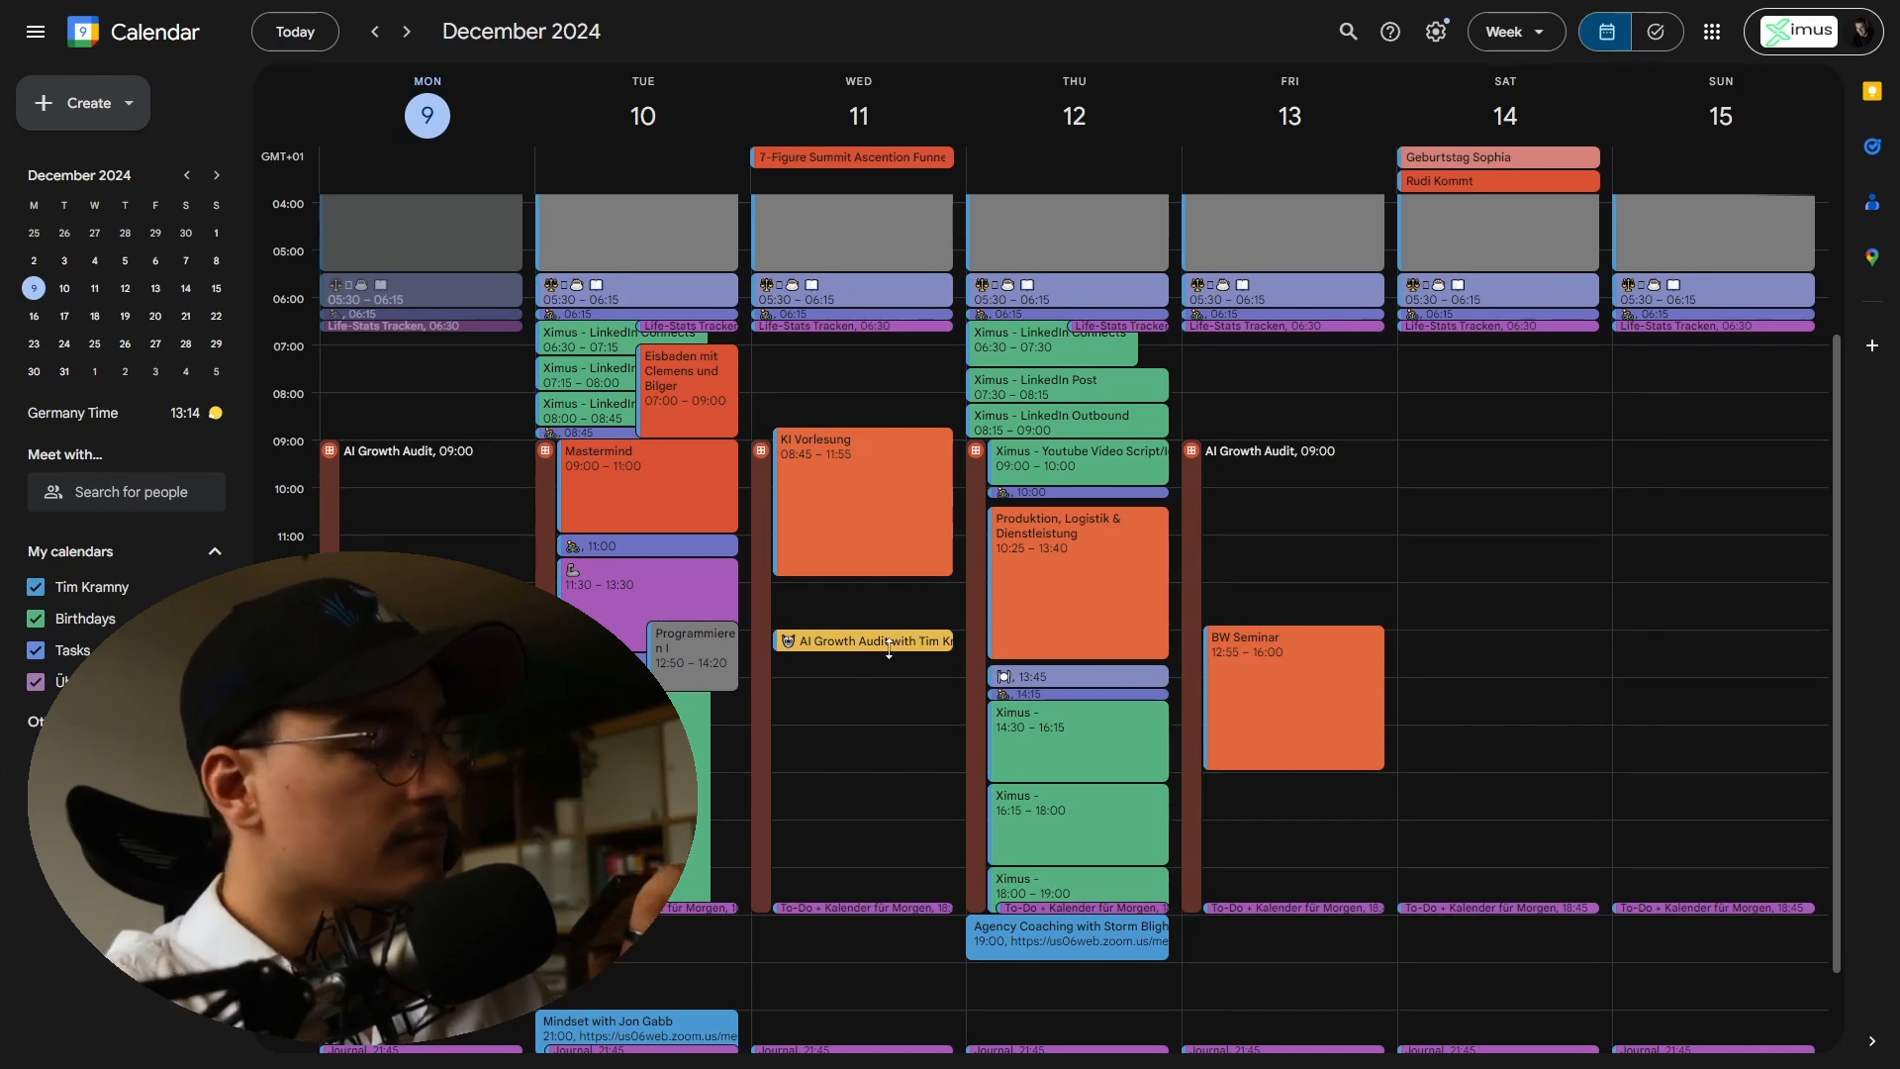
{"action": "key", "text": "alt+Tab"}
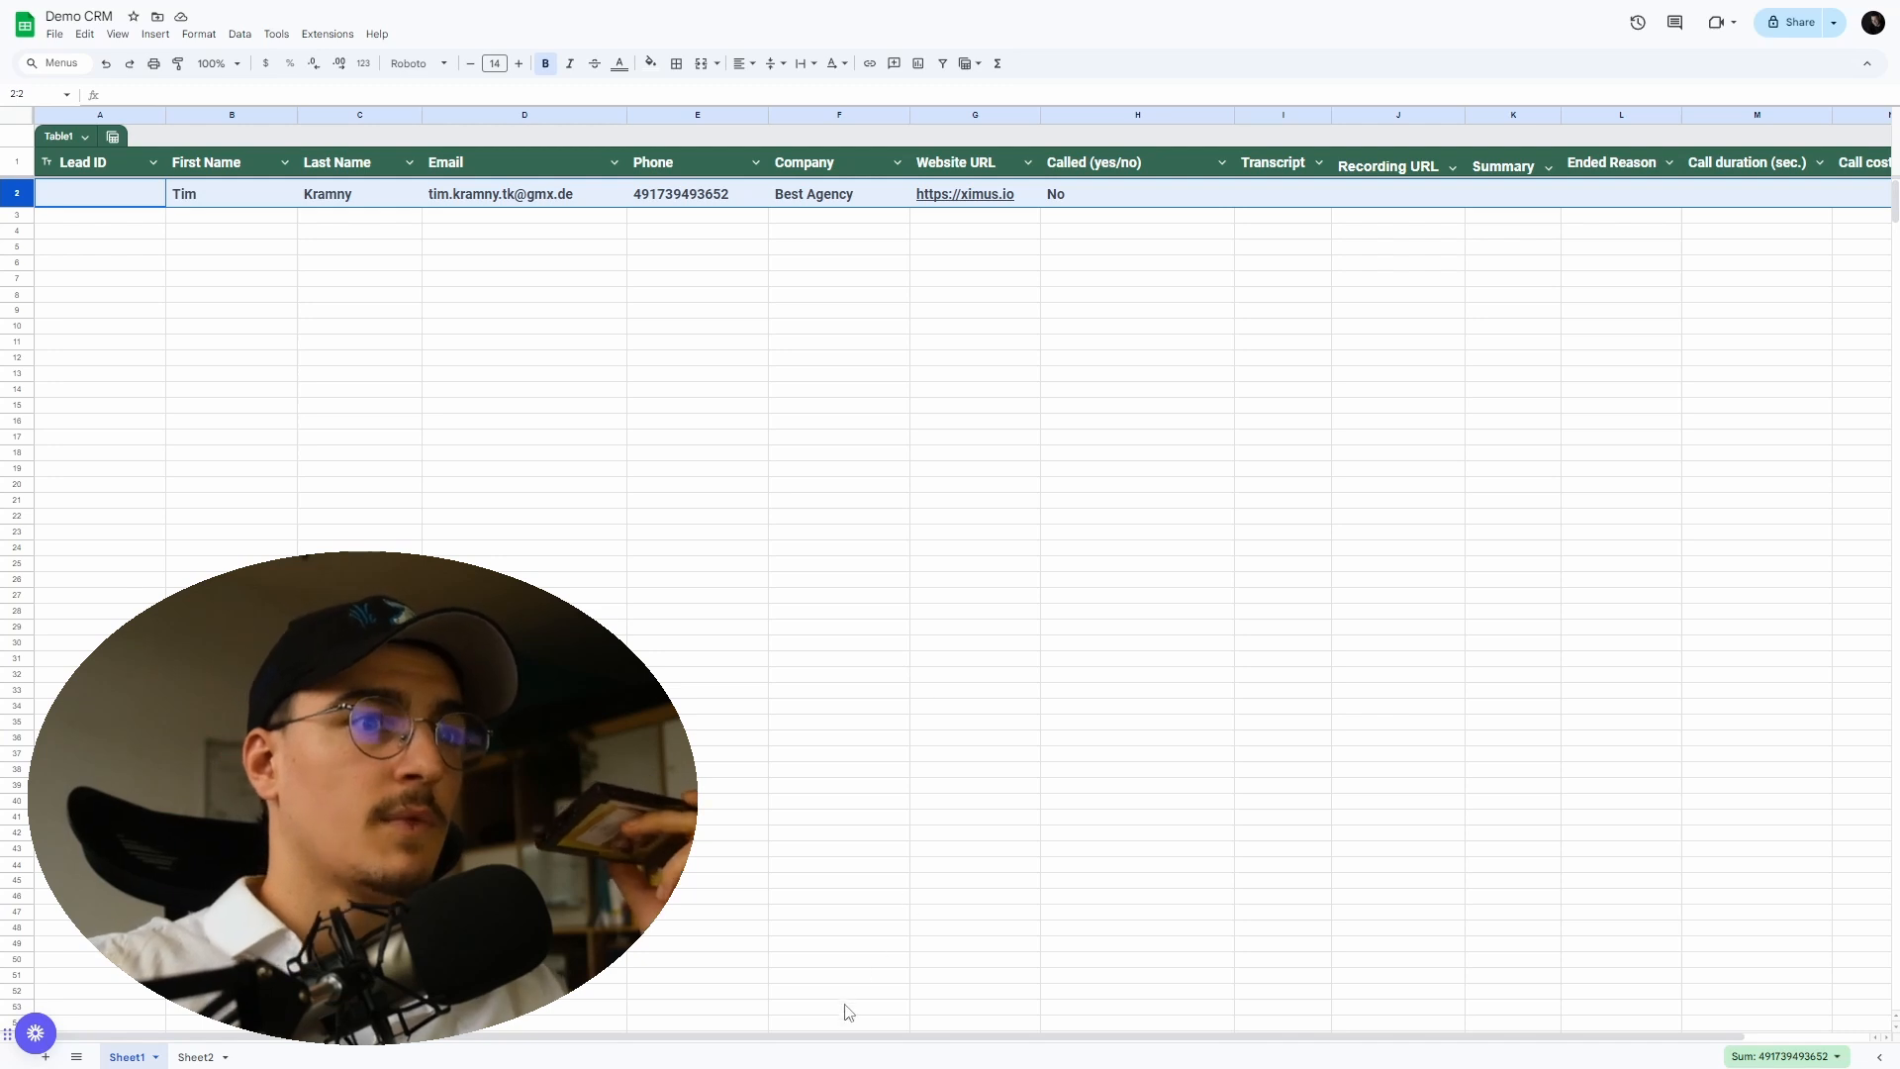
{"action": "scroll", "coordinate": [925, 1049], "scroll_direction": "right", "scroll_amount": 1}
{"action": "scroll", "coordinate": [950, 1053], "scroll_direction": "right", "scroll_amount": 1}
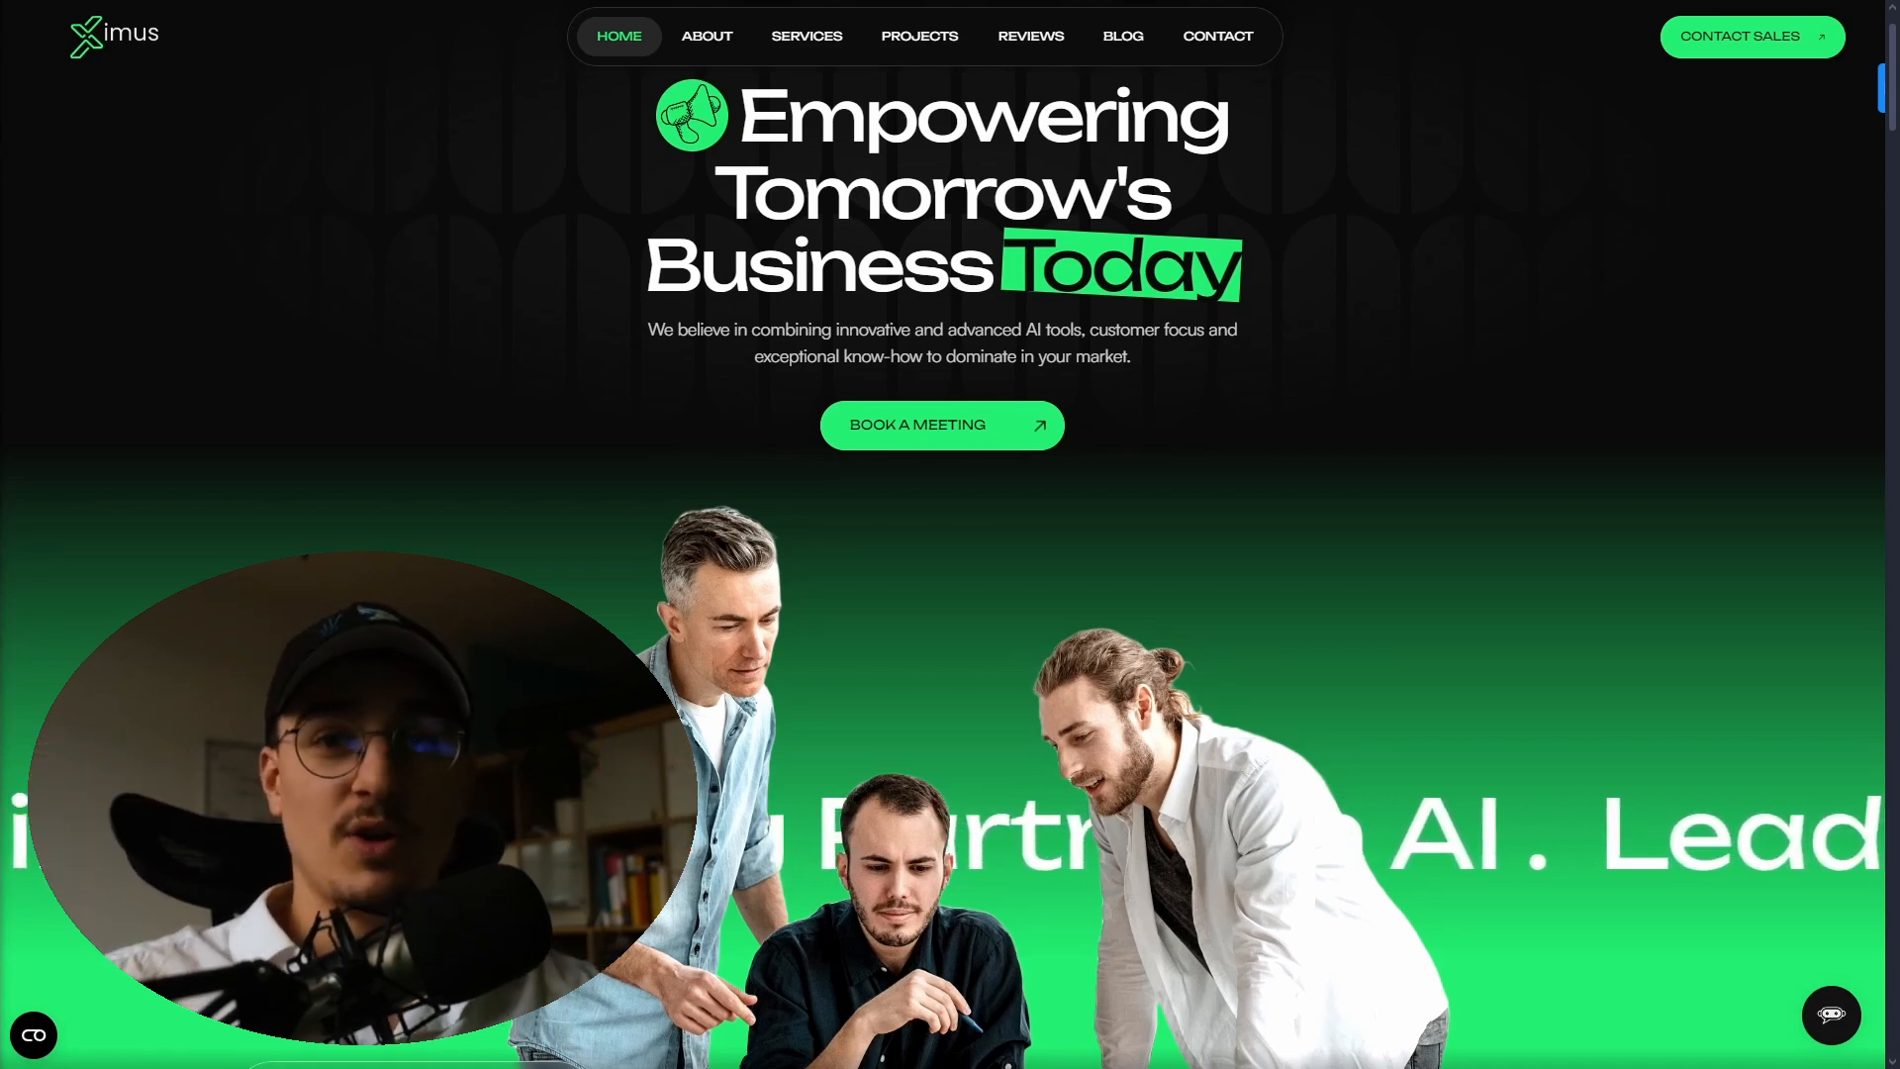
{"action": "scroll", "coordinate": [419, 345], "scroll_direction": "up", "scroll_amount": 1}
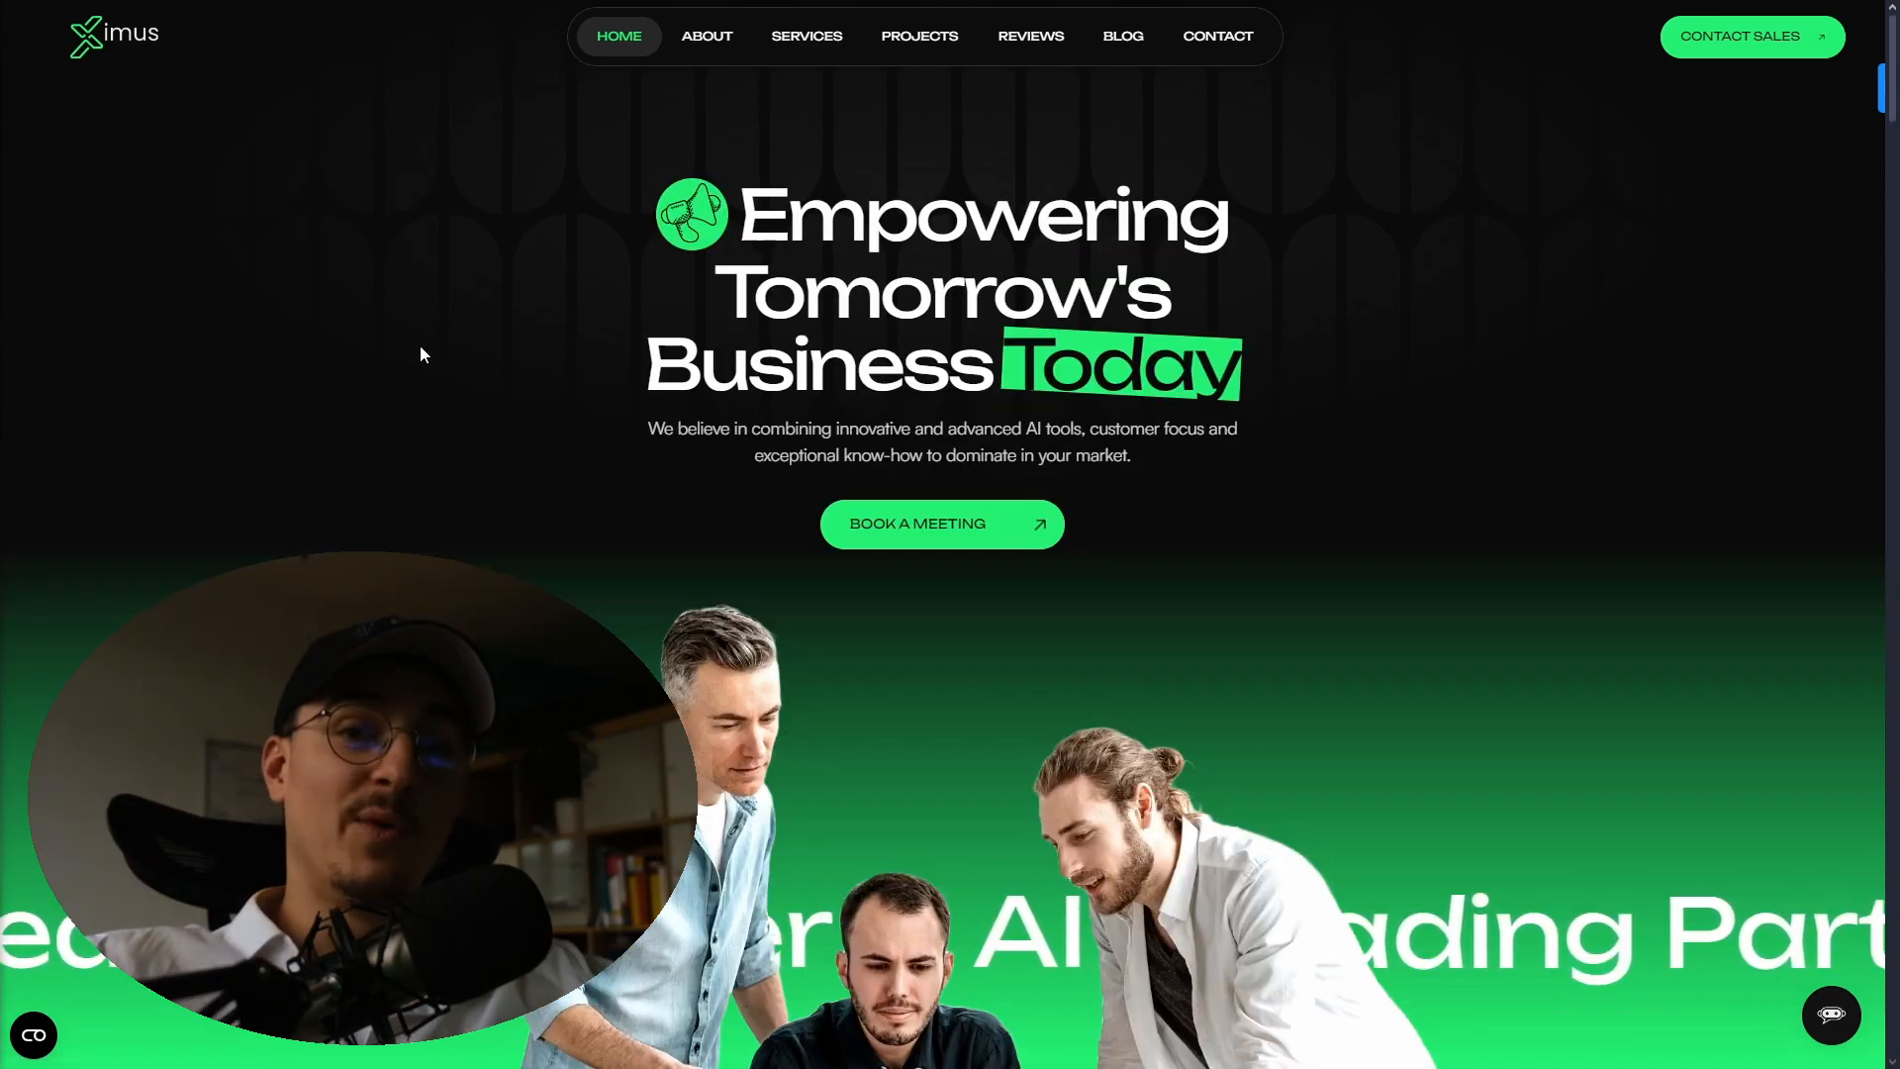